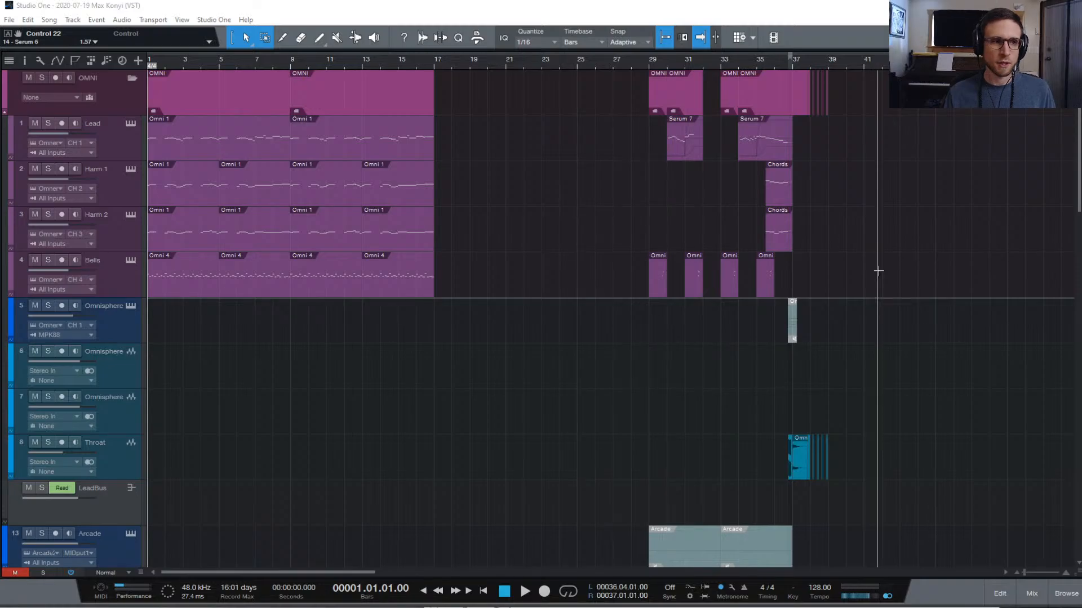
Play the song from the start, open the mixing console, then stop playback
scroll(877, 271, "down", 10)
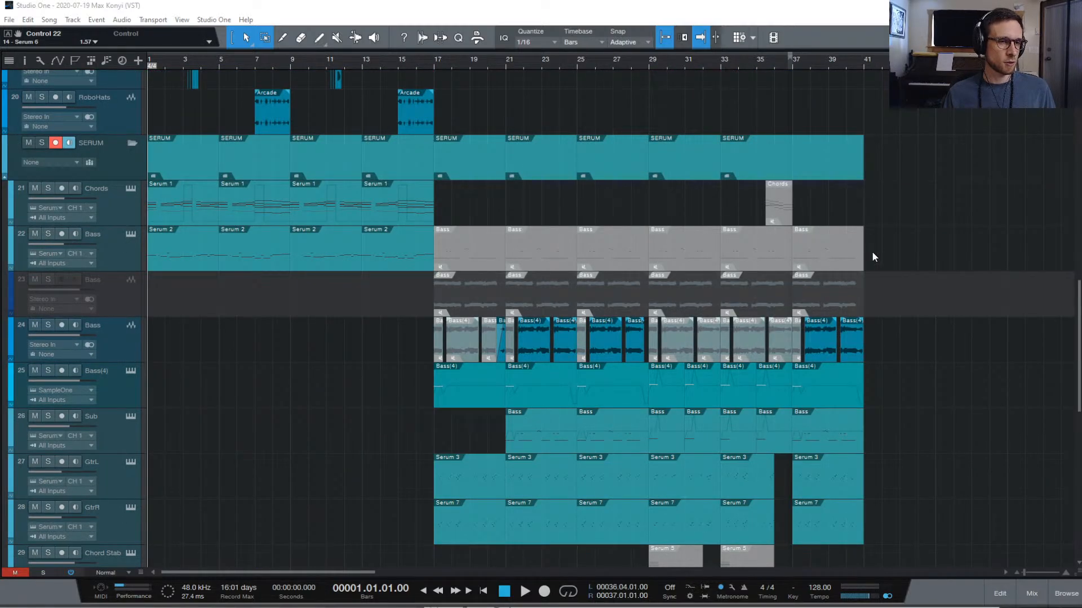
scroll(894, 254, "up", 10)
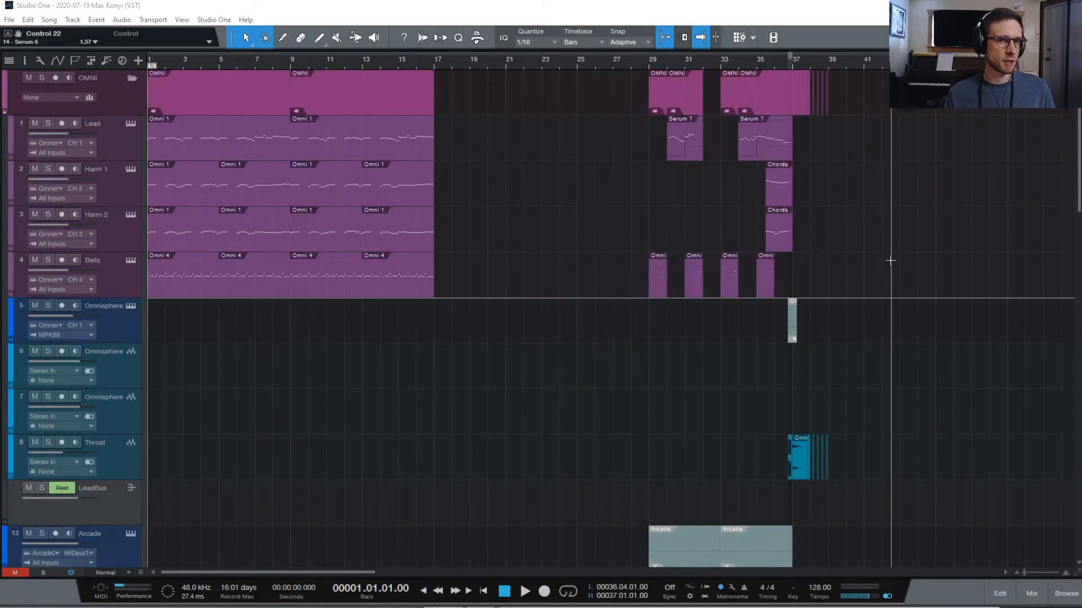
left_click(799, 12)
scroll(869, 167, "down", 1)
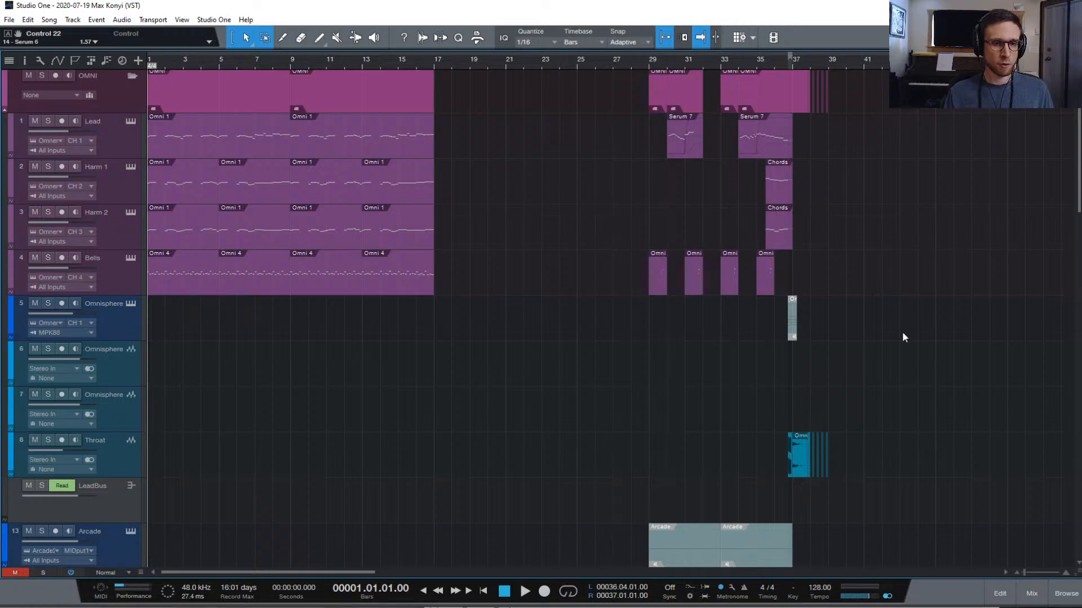
key("space")
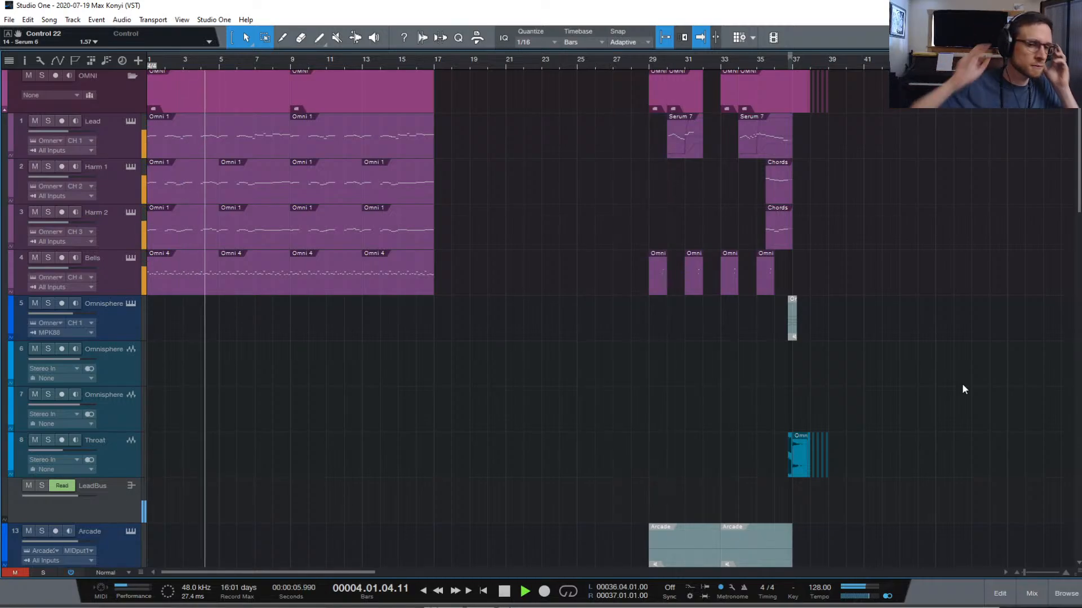
left_click(1032, 594)
key("space")
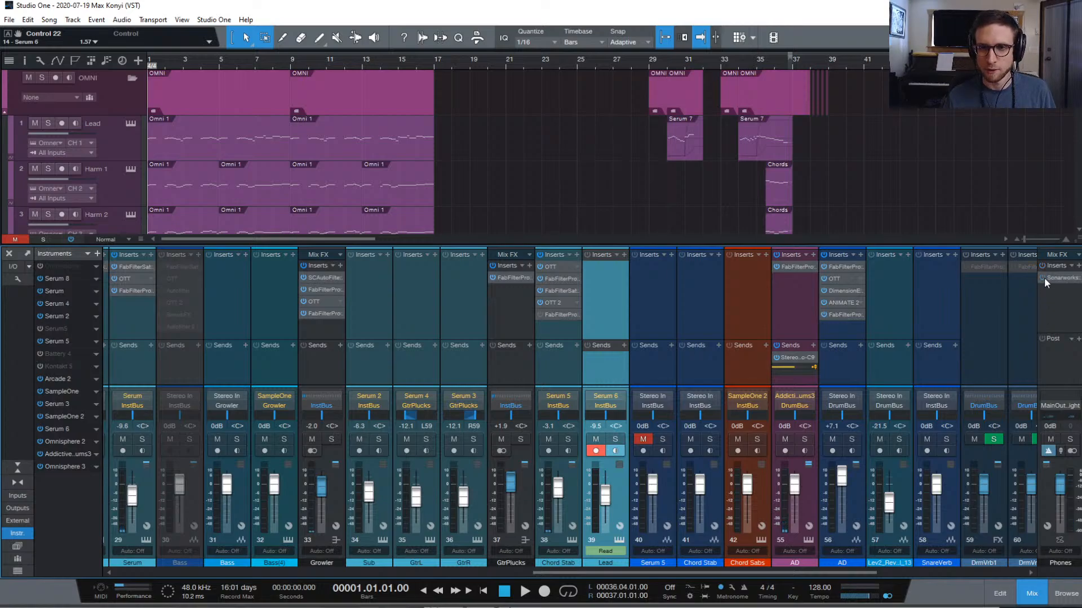
Restart playback and hide the mixer, leaving the full arrangement visible
key("space")
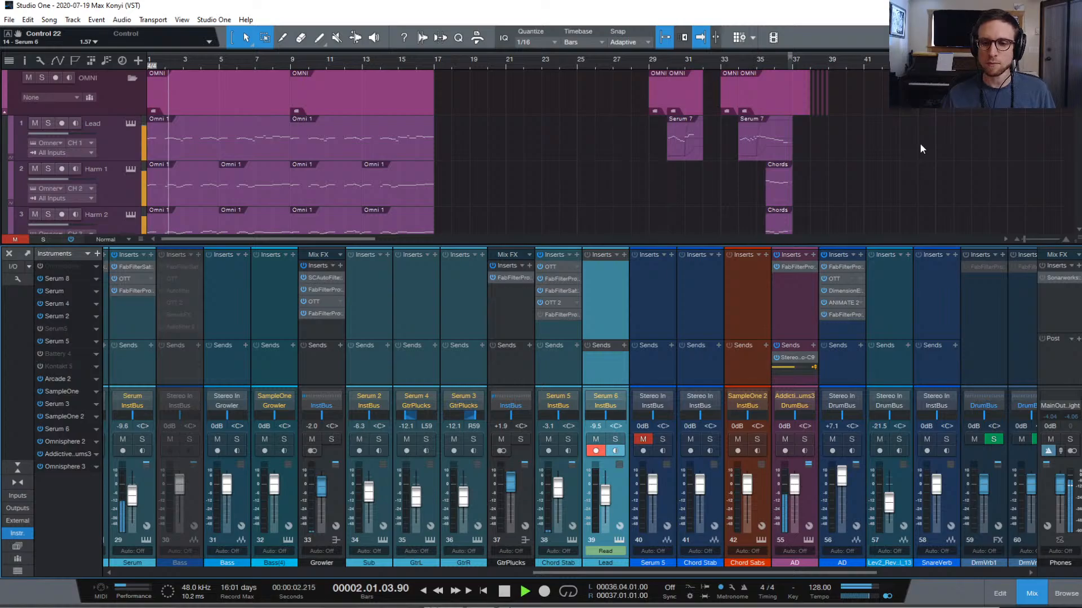
scroll(1000, 280, "right", 1)
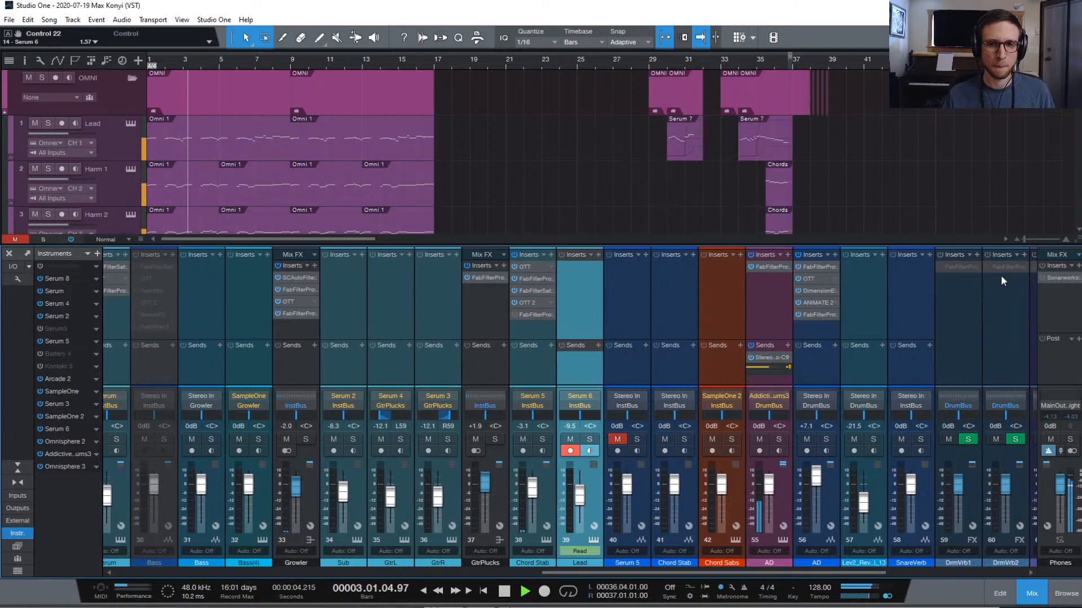
scroll(976, 353, "left", 3)
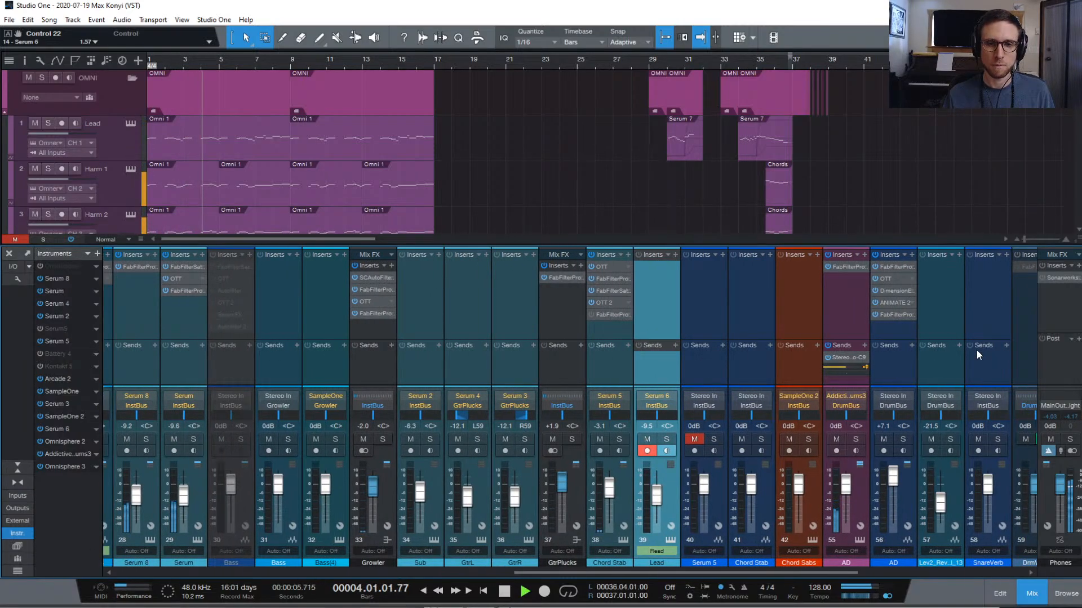
left_click(1032, 591)
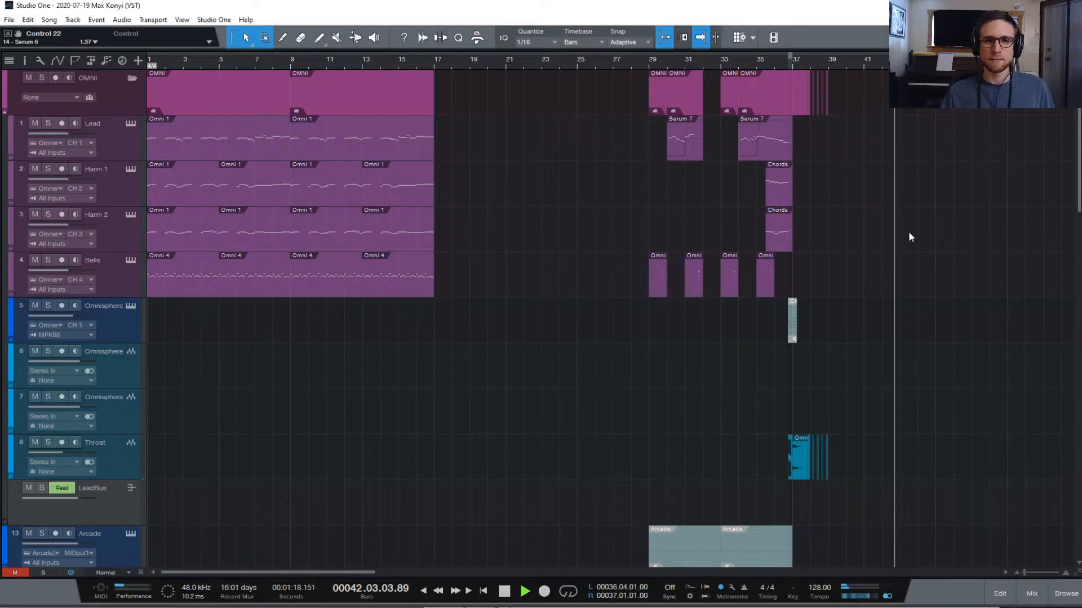
Stop playback, move the playhead to bar 29, and play the song from there
key("space")
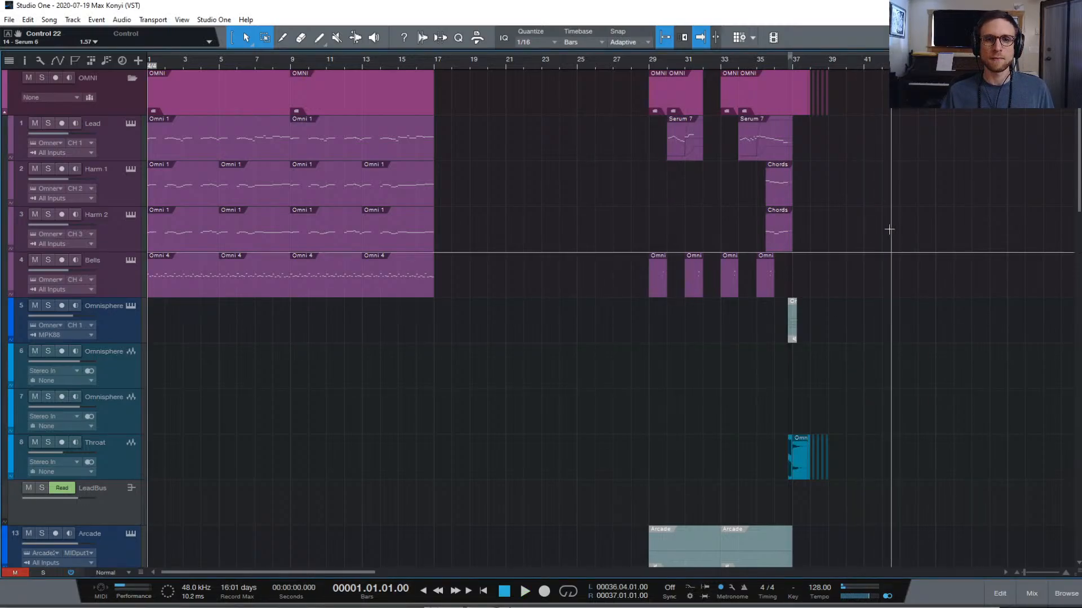
left_click(647, 59)
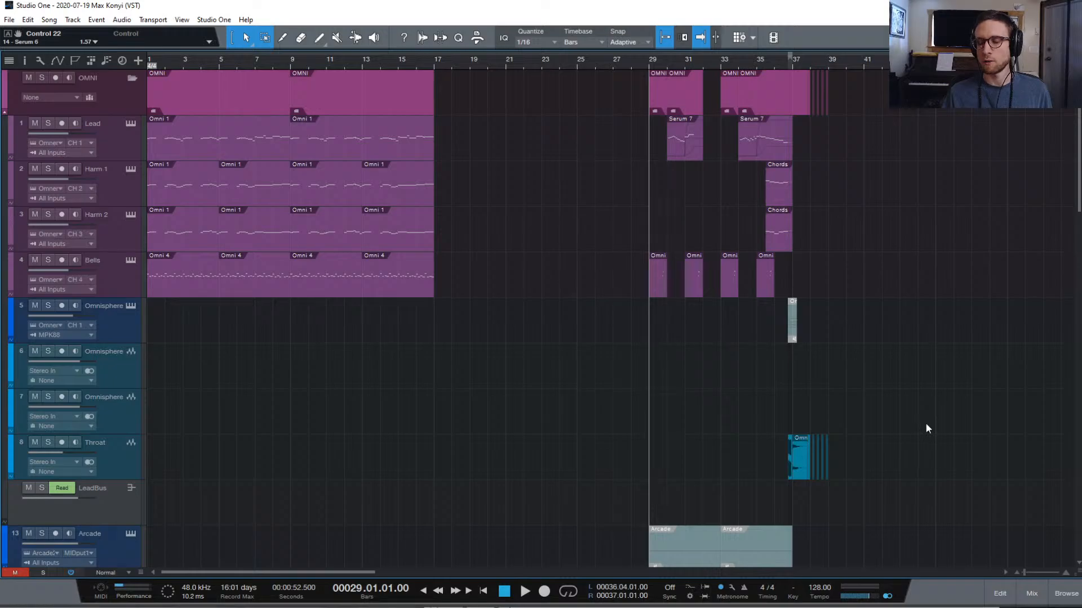
scroll(931, 422, "down", 10)
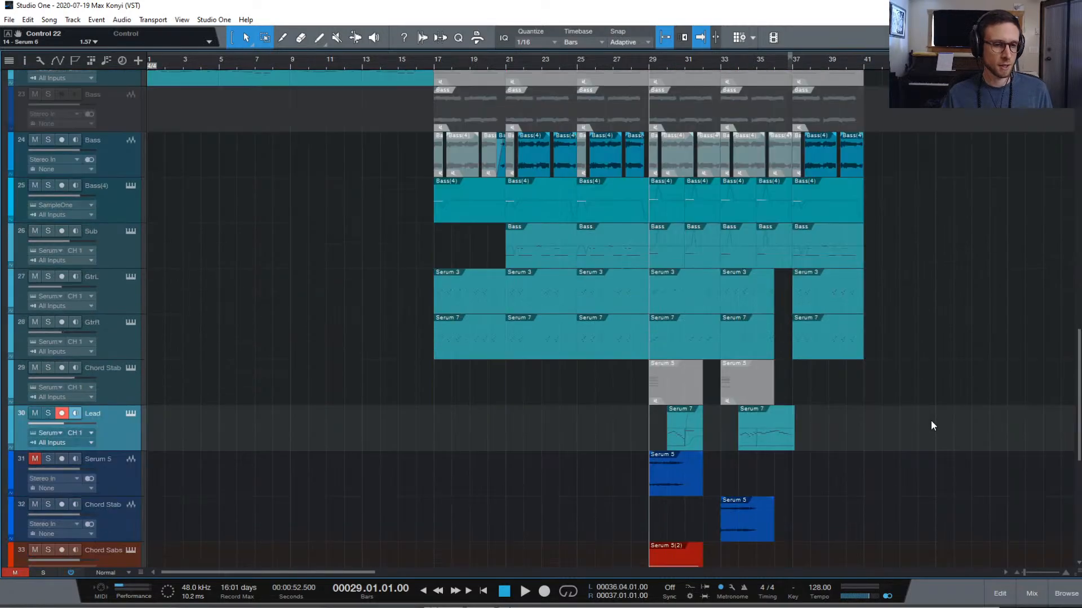
scroll(930, 426, "up", 10)
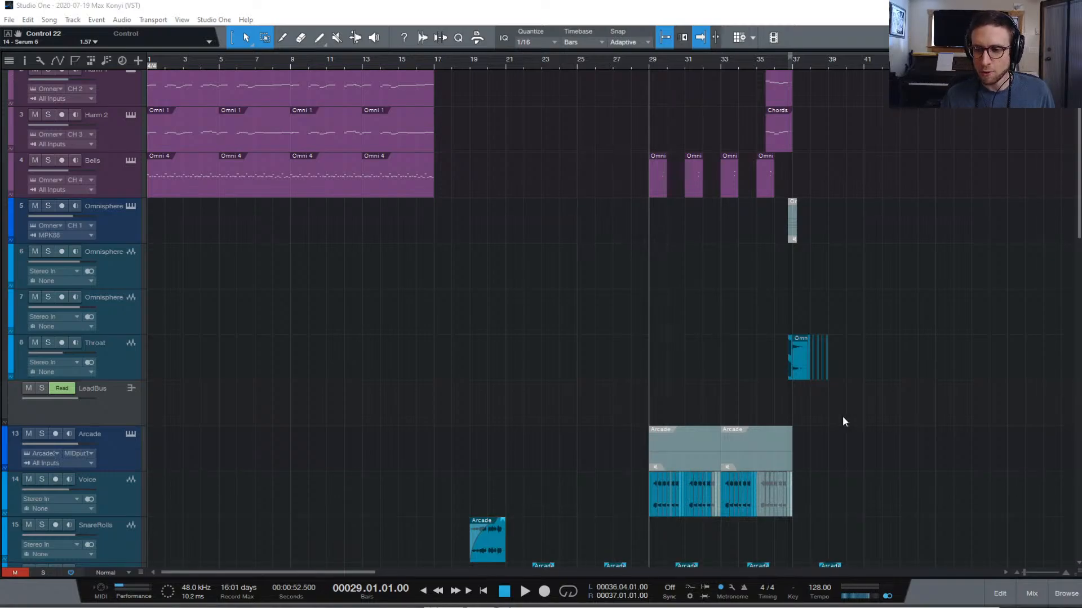
scroll(962, 386, "down", 8)
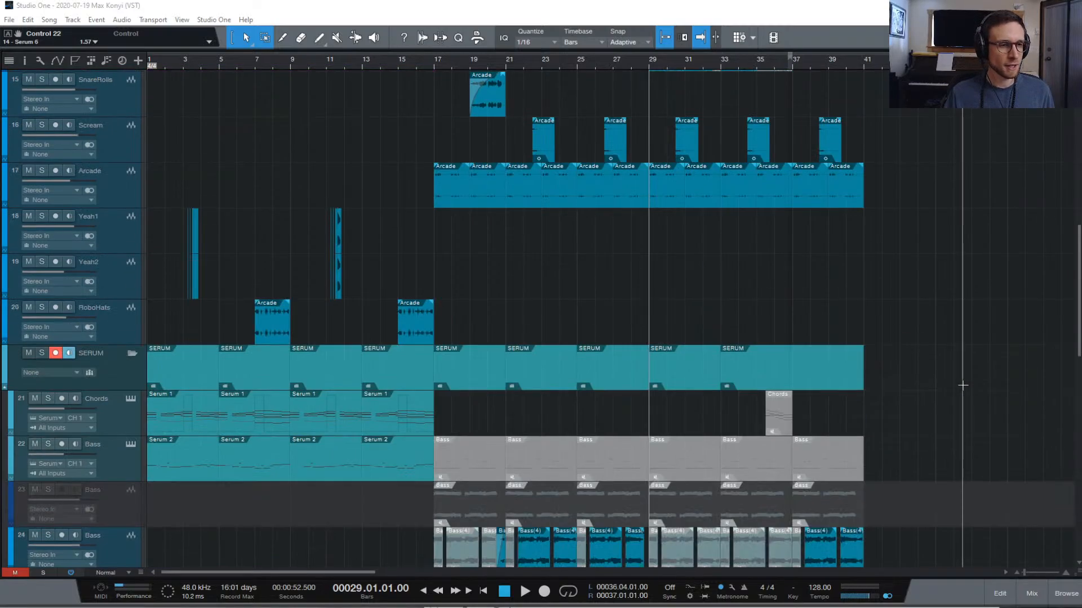
scroll(962, 385, "down", 10)
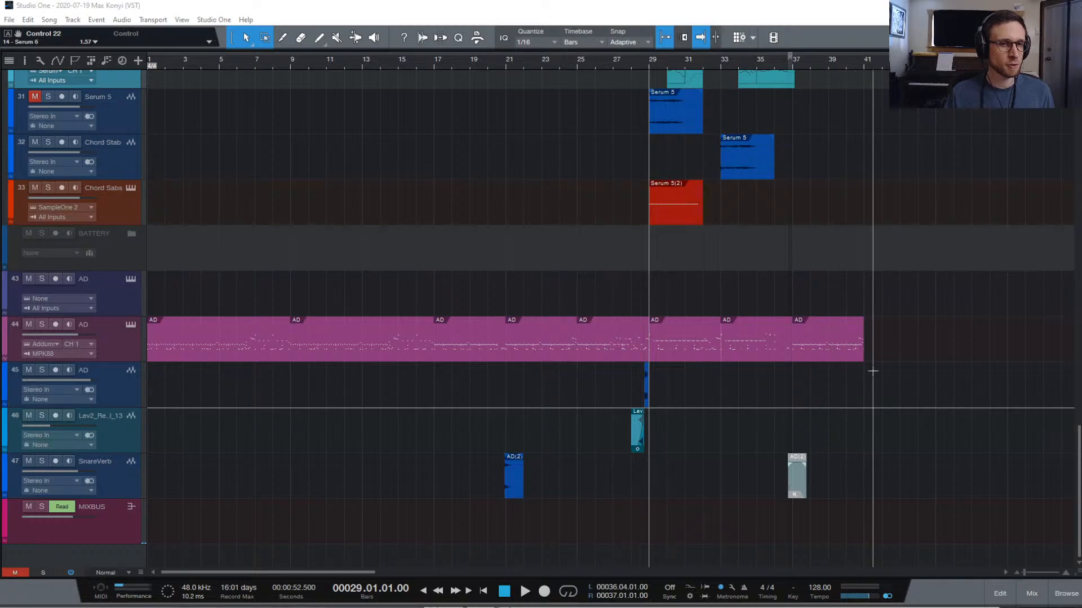
scroll(873, 372, "up", 15)
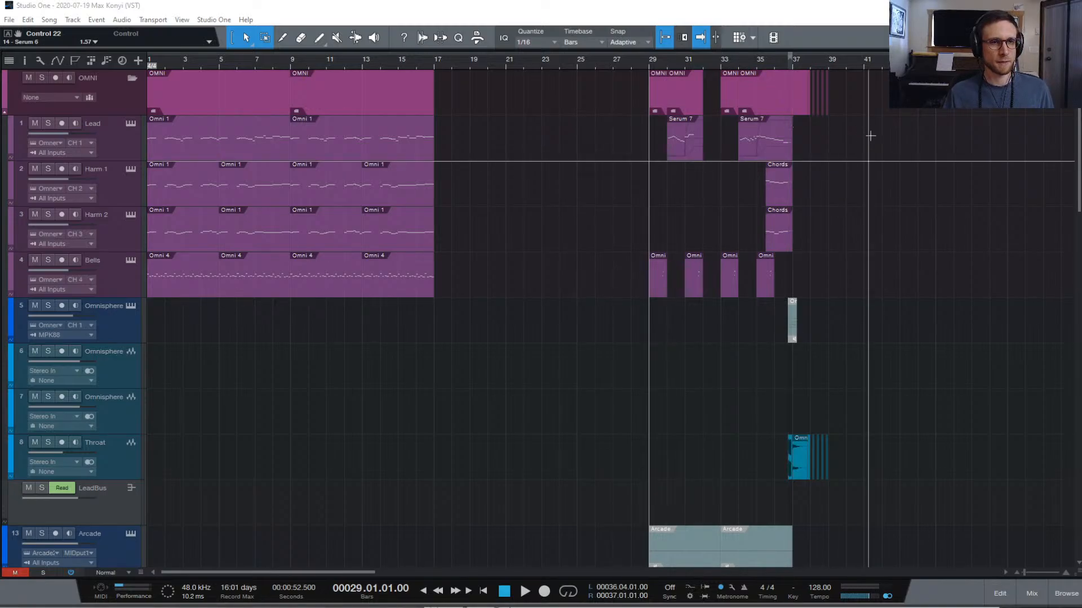
scroll(915, 164, "down", 10)
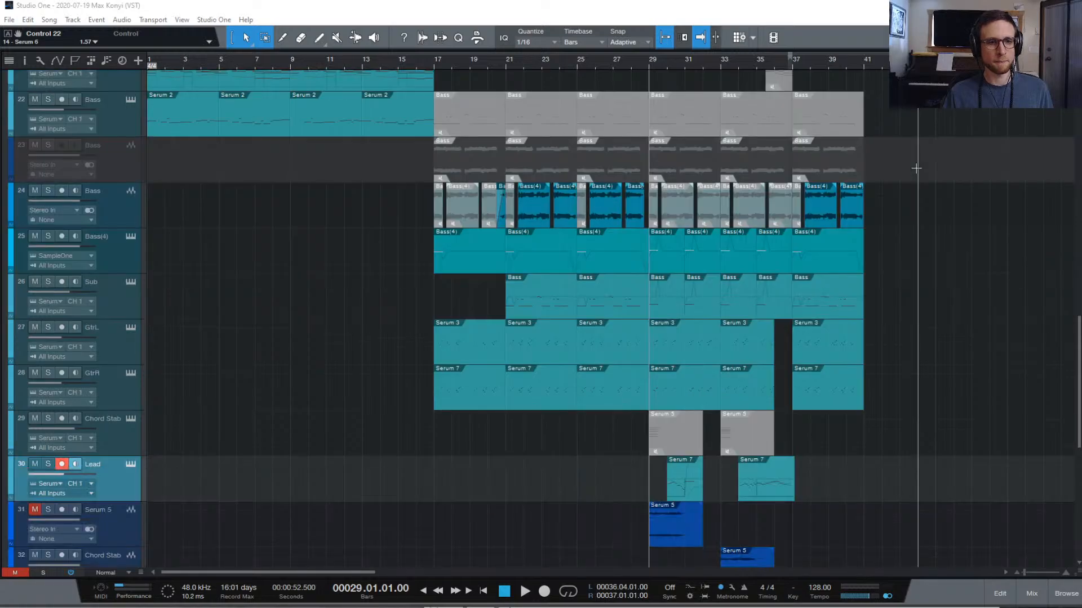
scroll(916, 168, "up", 10)
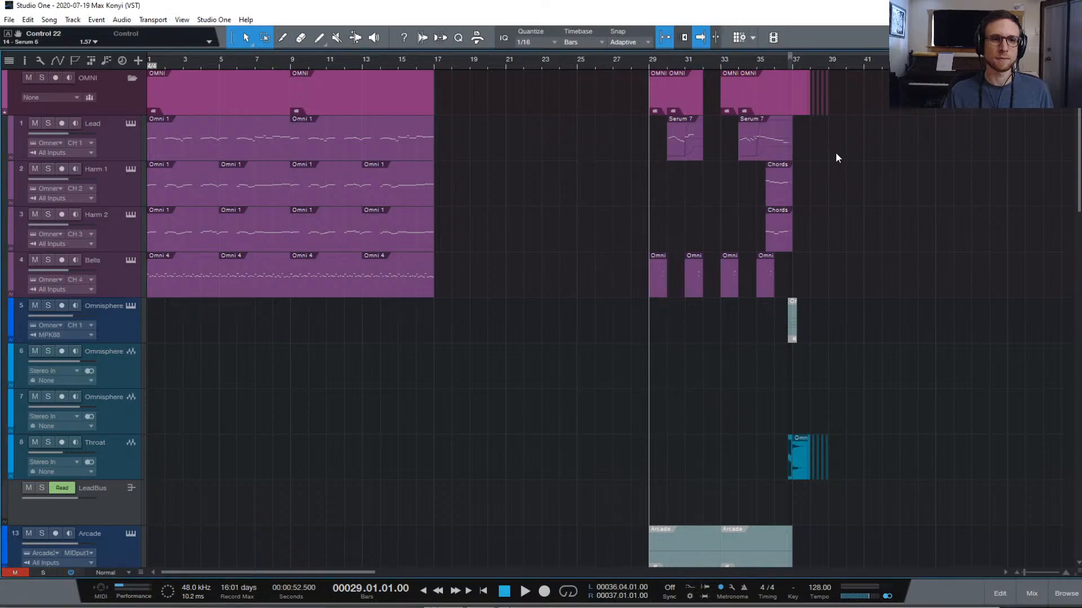
key("space")
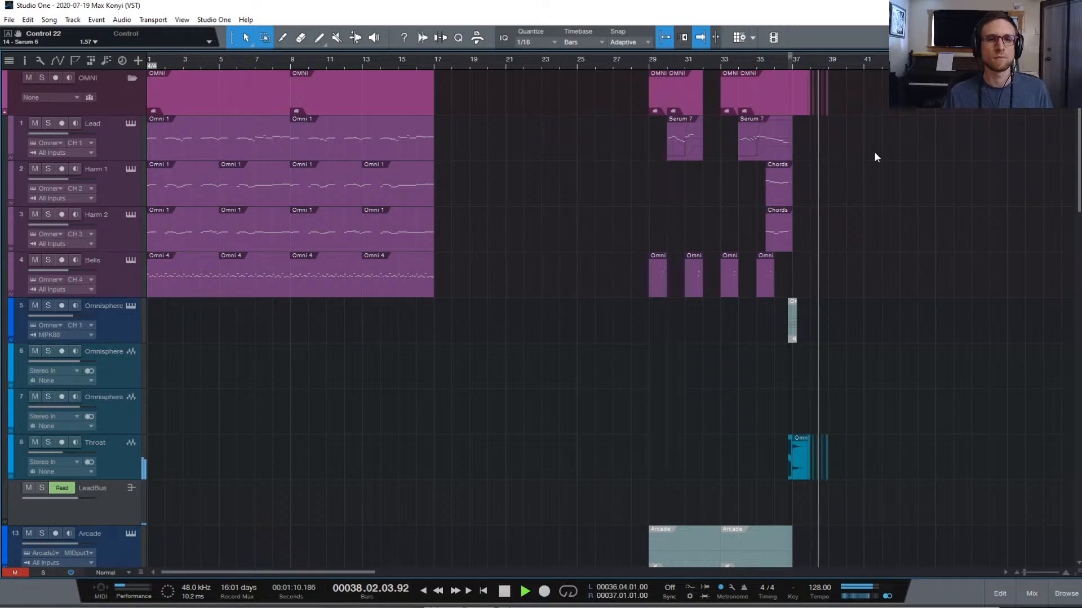
key("space")
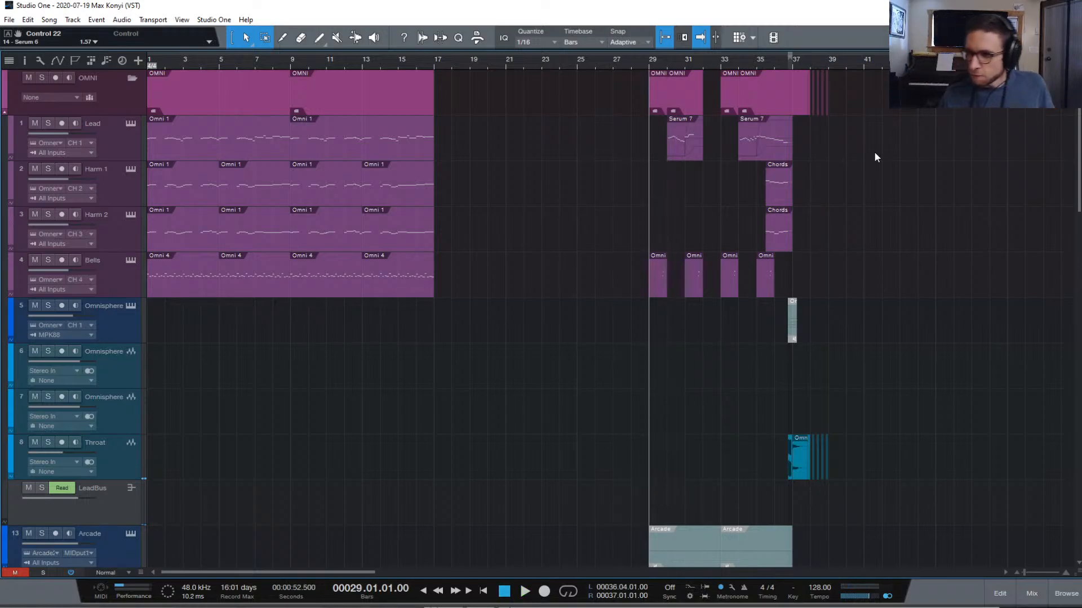
left_click(758, 62)
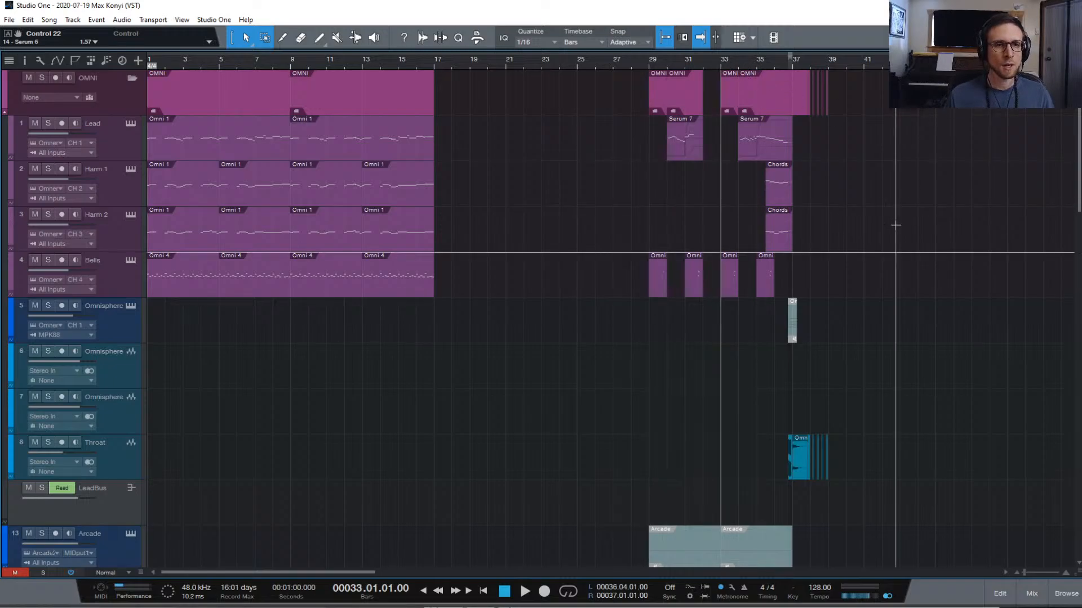
scroll(893, 224, "down", 4)
scroll(893, 214, "up", 4)
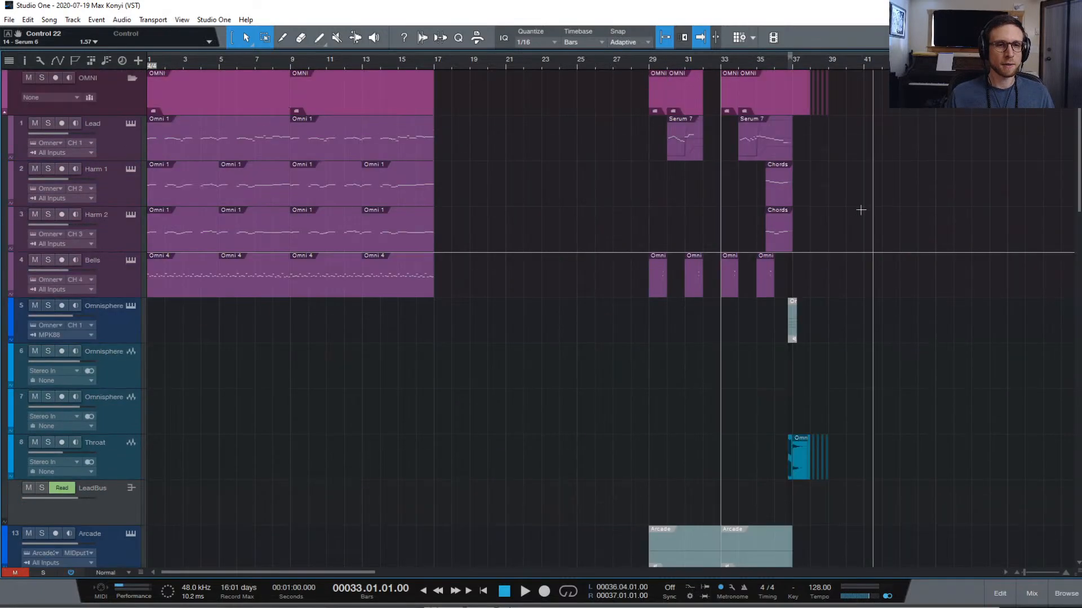
left_click(738, 62)
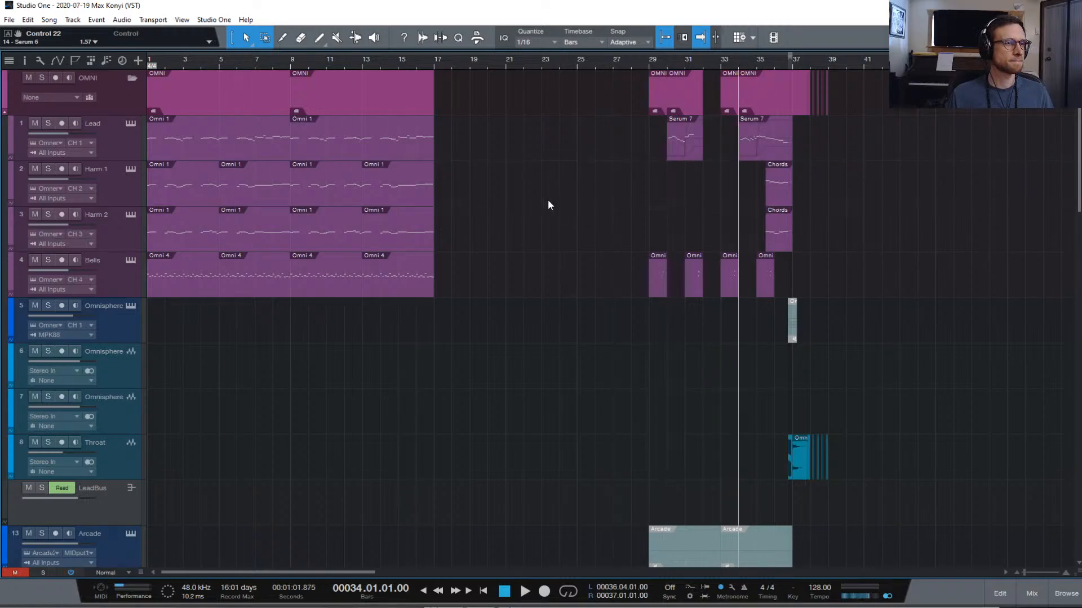
scroll(559, 200, "down", 10)
scroll(658, 306, "down", 8)
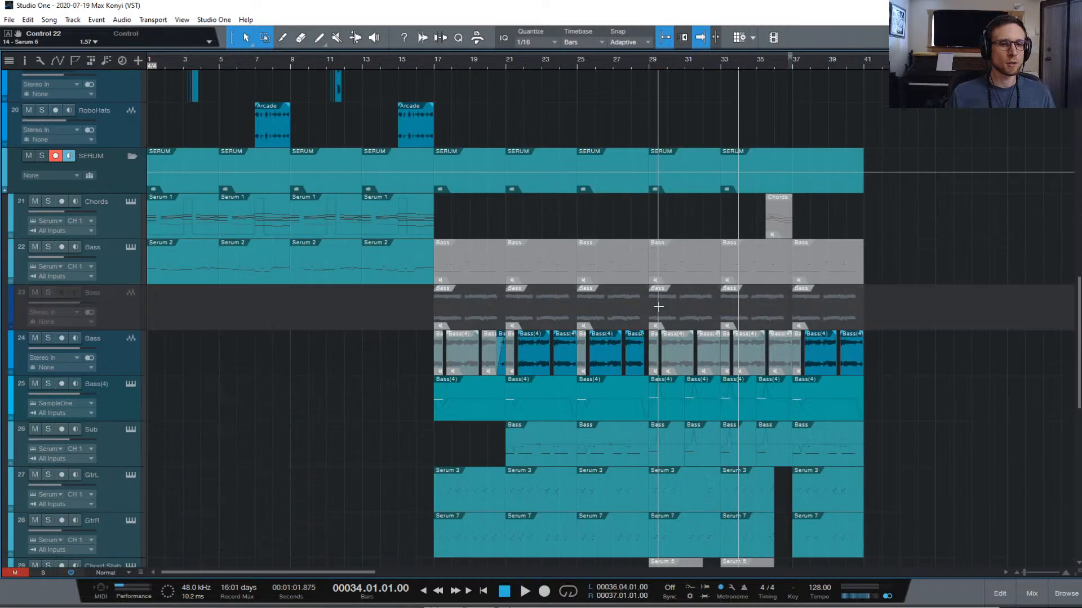
left_click(62, 431)
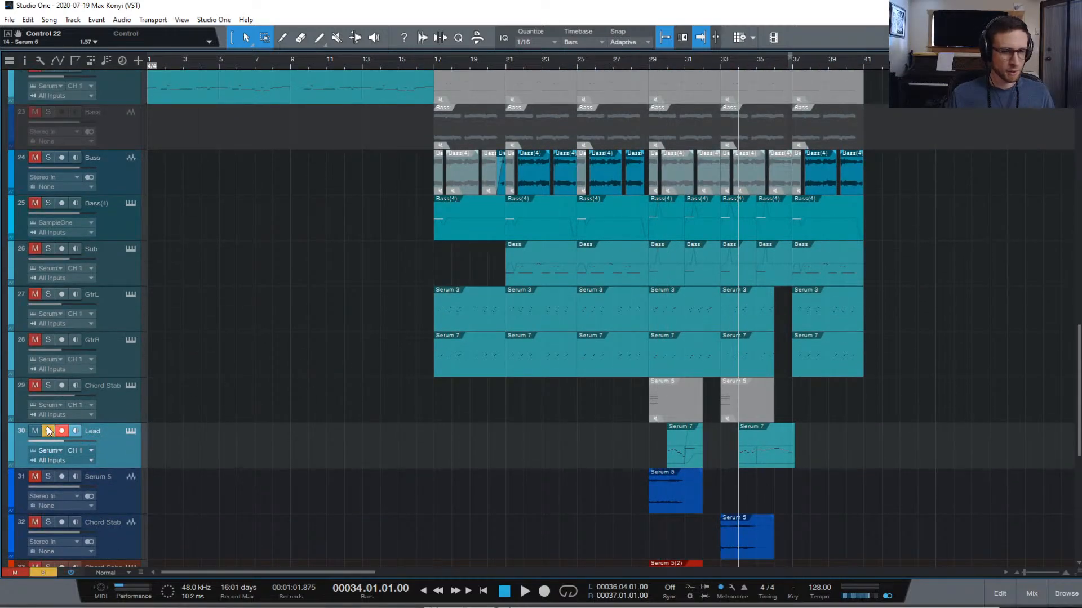
scroll(485, 404, "down", 1)
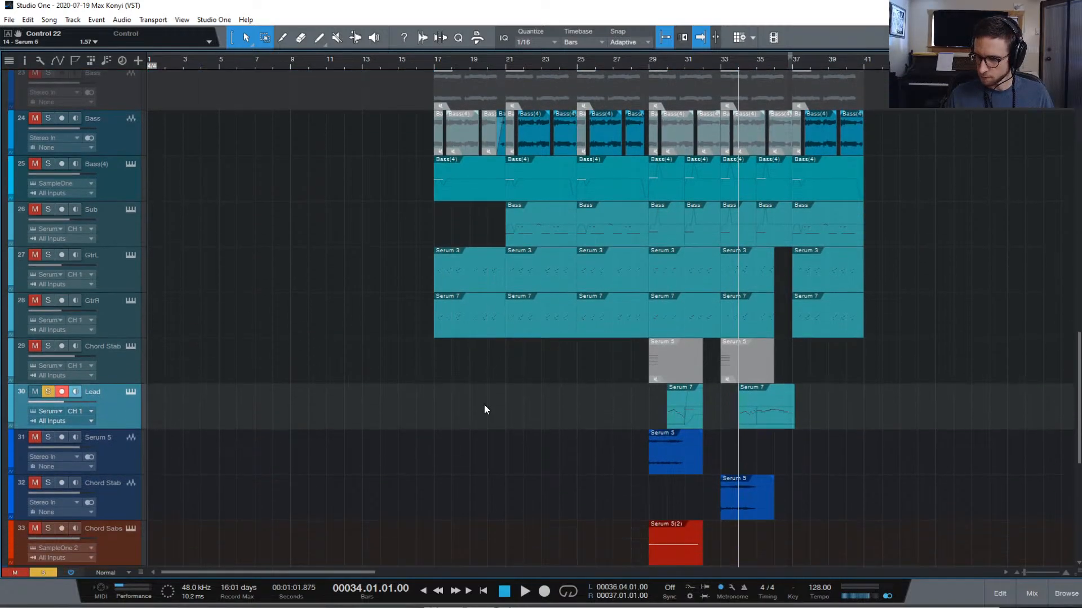
scroll(484, 406, "down", 2)
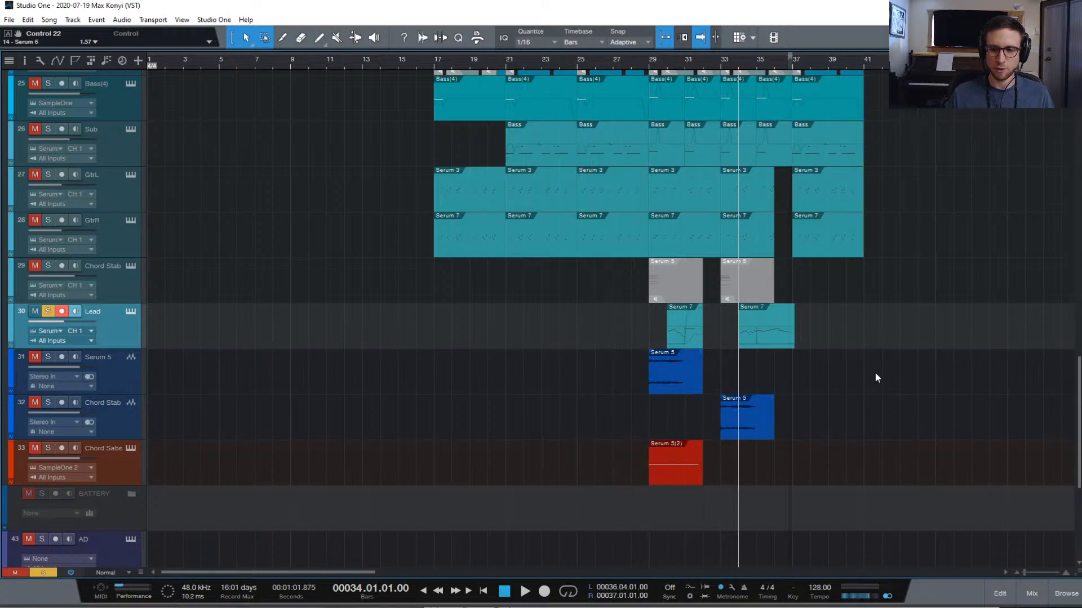
key("space")
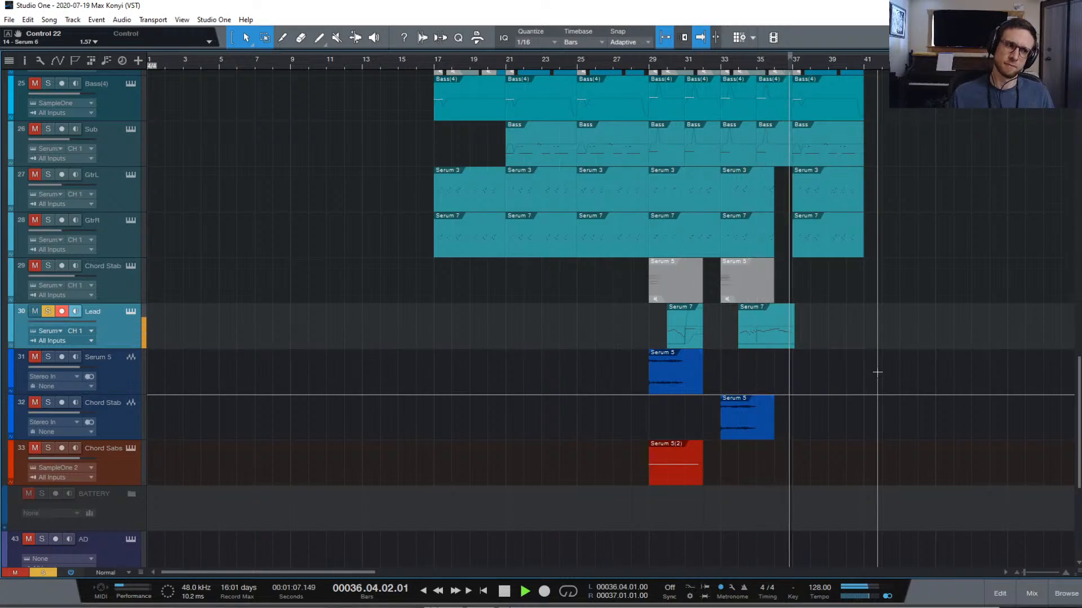
key("space")
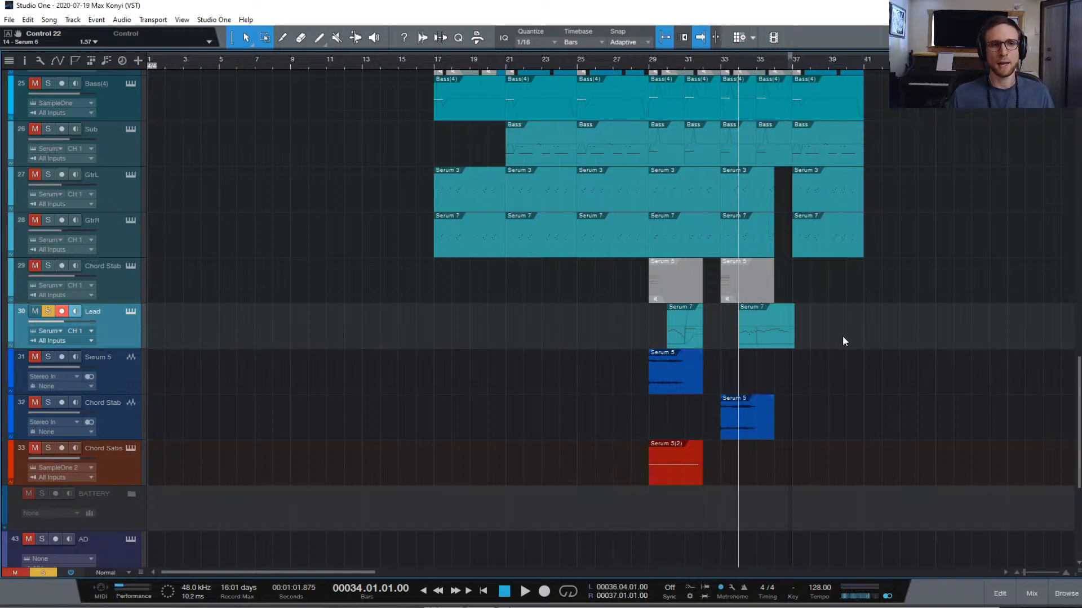
scroll(33, 296, "down", 1)
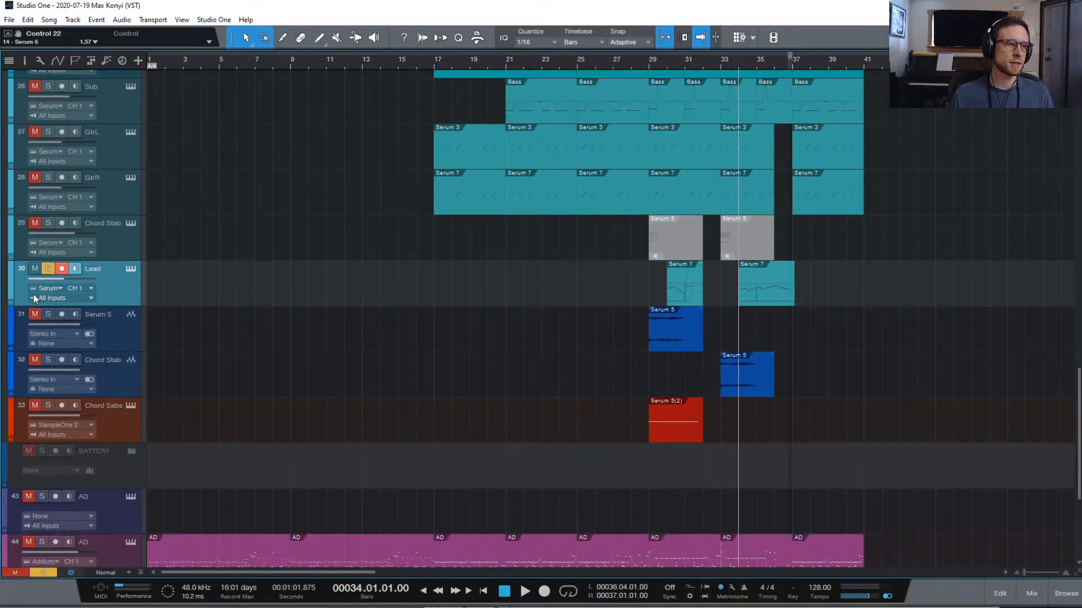
key("space")
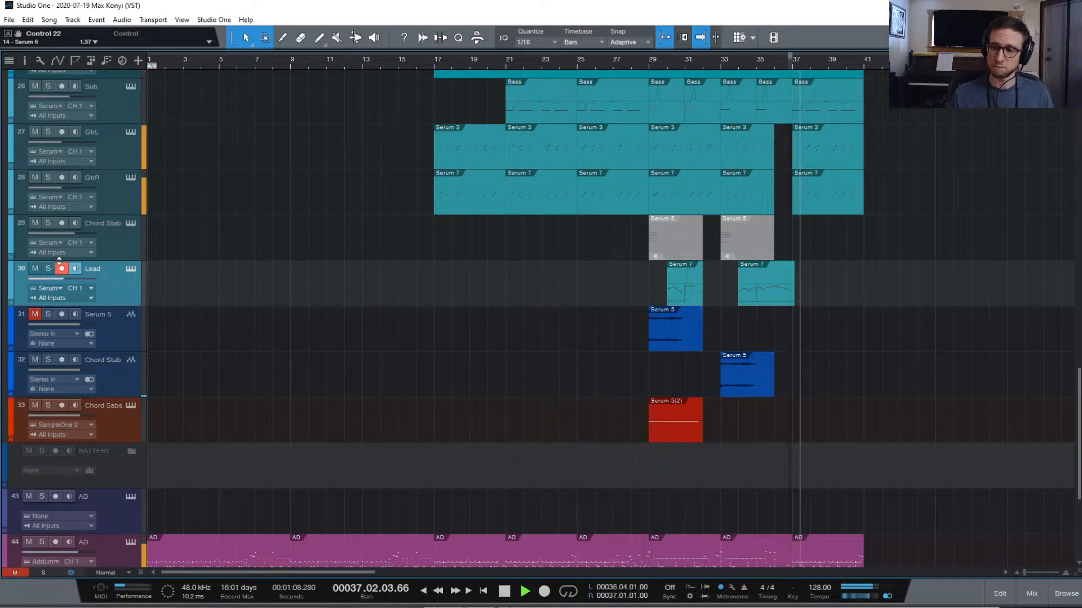
key("space")
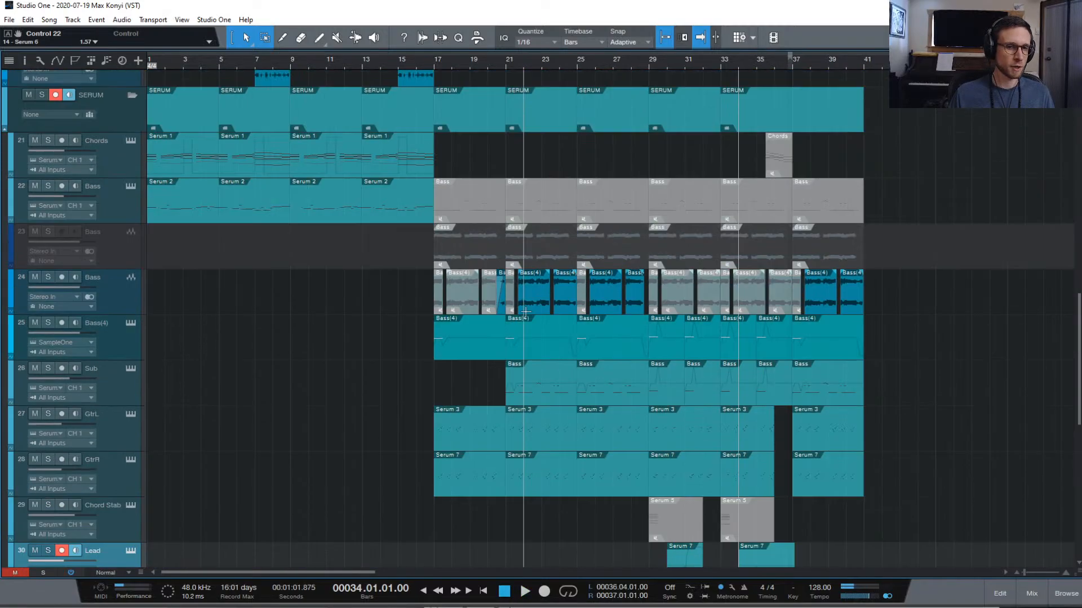
scroll(451, 314, "up", 5)
scroll(551, 403, "down", 4)
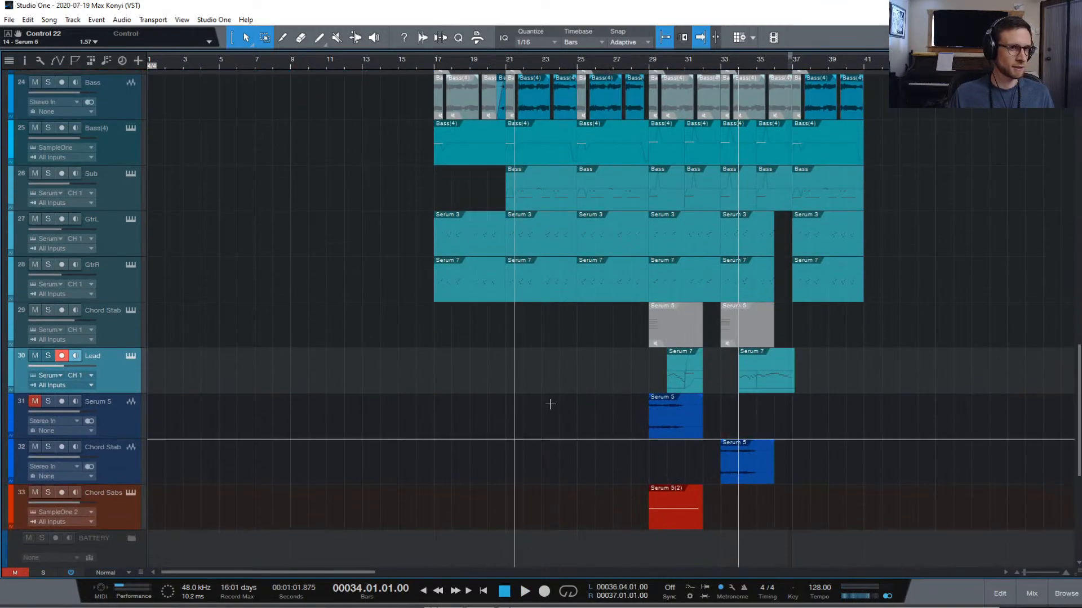
scroll(707, 410, "up", 8)
scroll(956, 312, "up", 10)
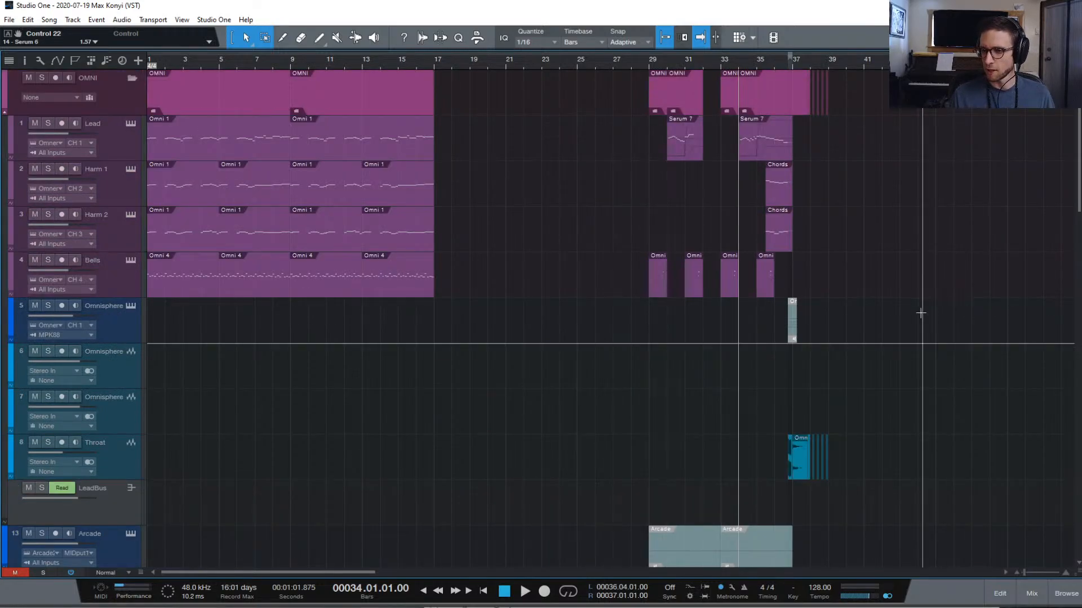
Play the section from bar 34, then replay it from bar 35
scroll(898, 304, "down", 8)
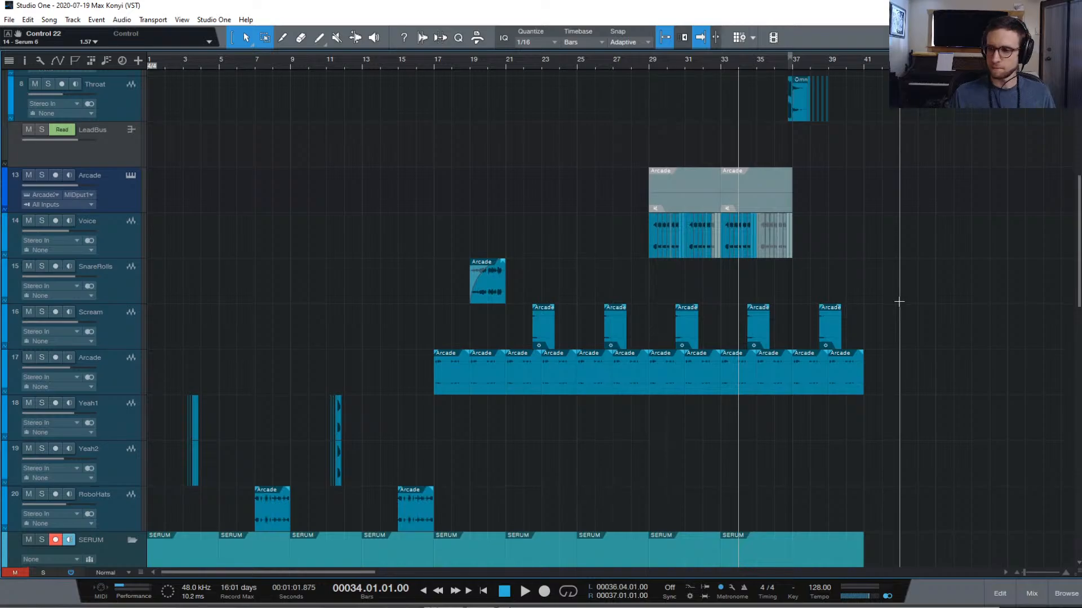
scroll(899, 302, "down", 7)
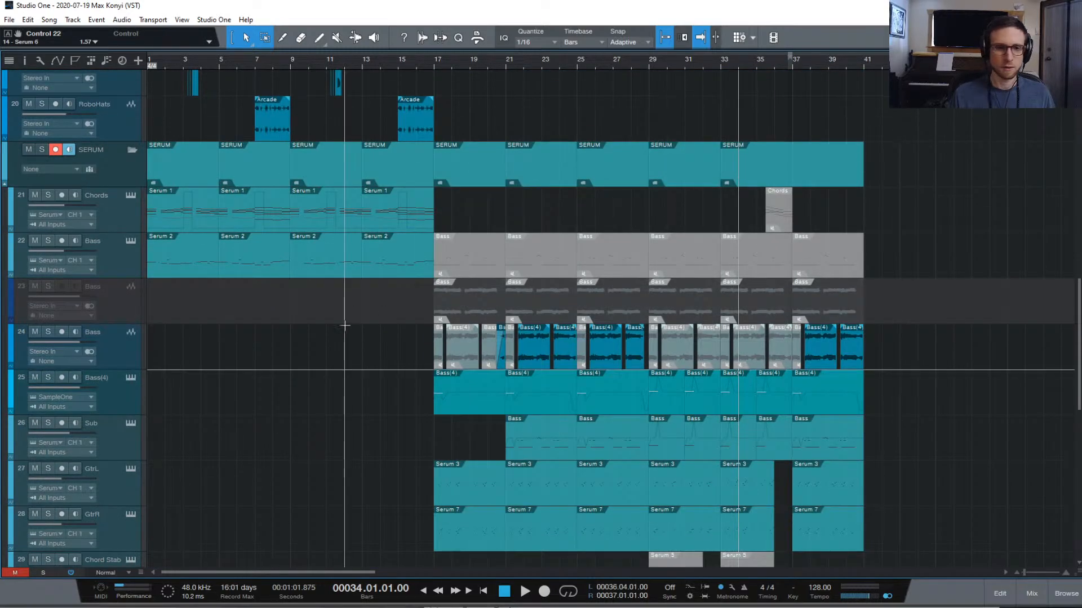
scroll(366, 369, "up", 9)
scroll(366, 373, "up", 1)
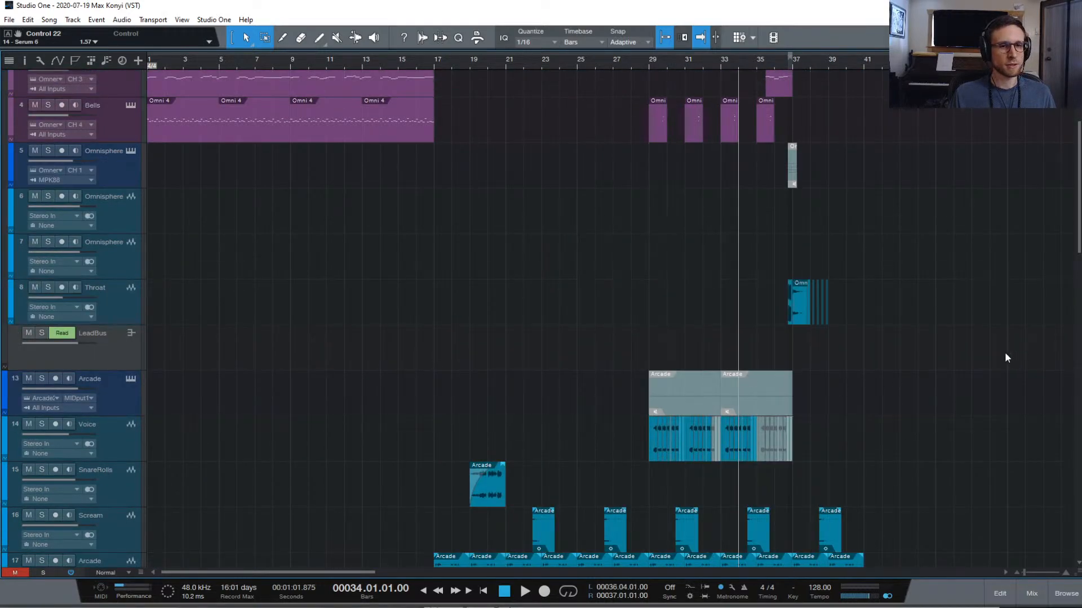
scroll(900, 484, "down", 15)
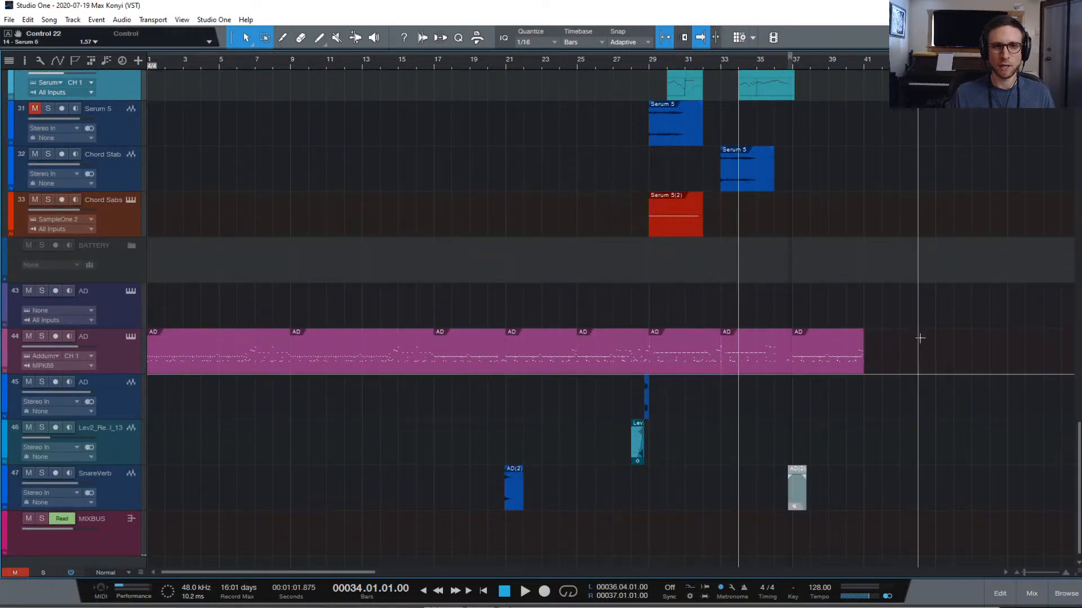
key("space")
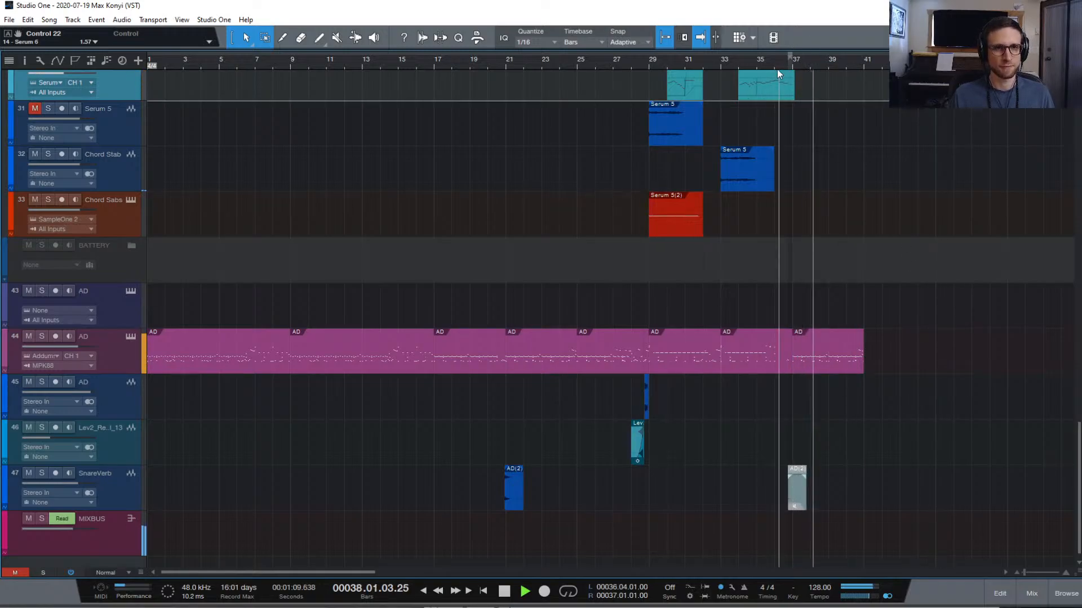
key("space")
left_click(761, 67)
key("space")
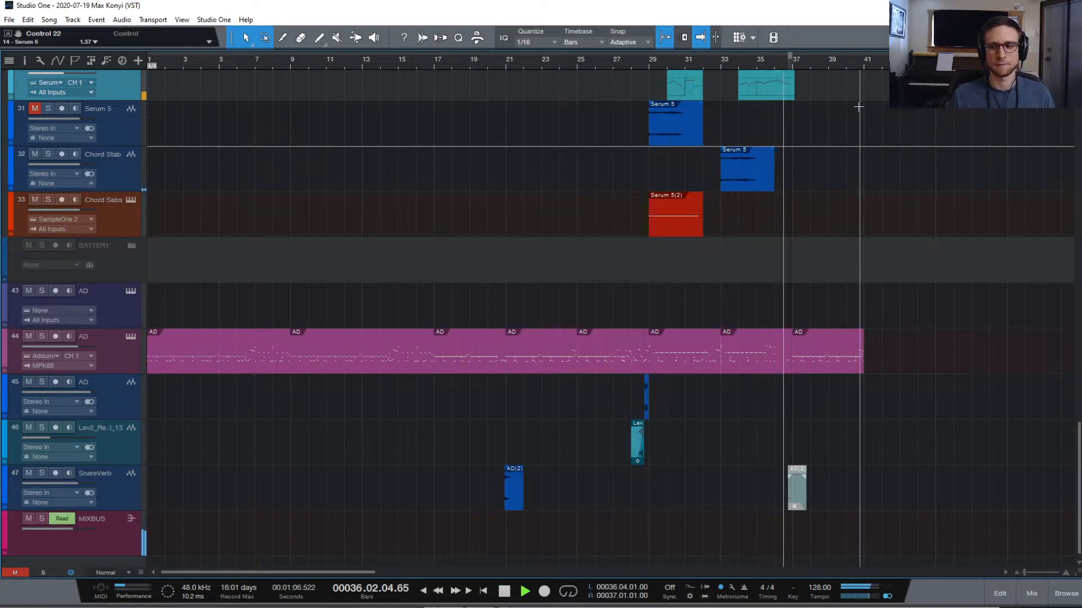
key("space")
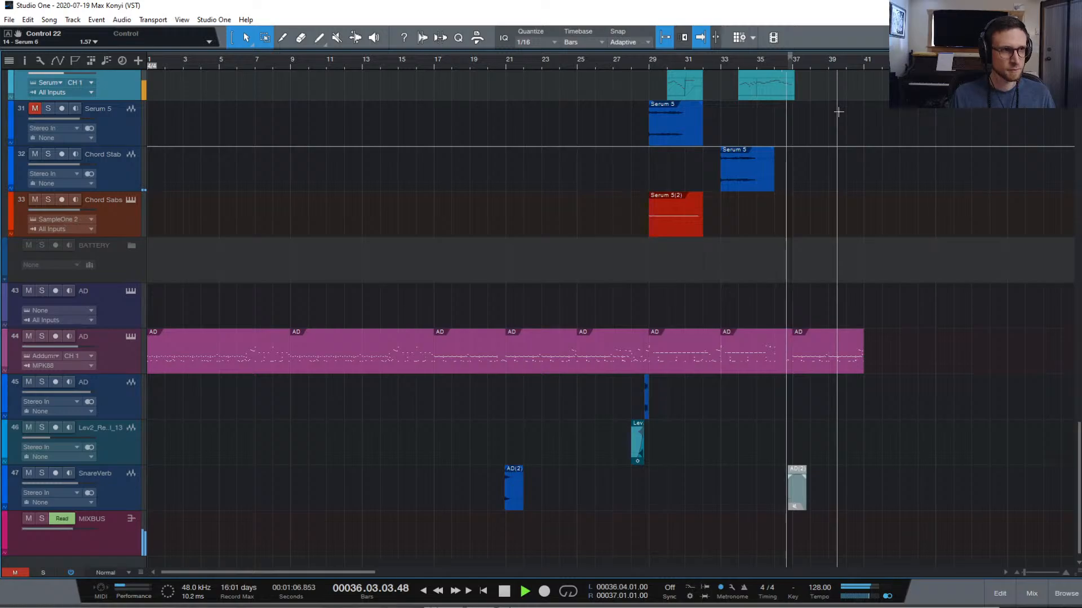
Solo the Lead track and play it from bar 34 twice, then stop
scroll(930, 268, "up", 5)
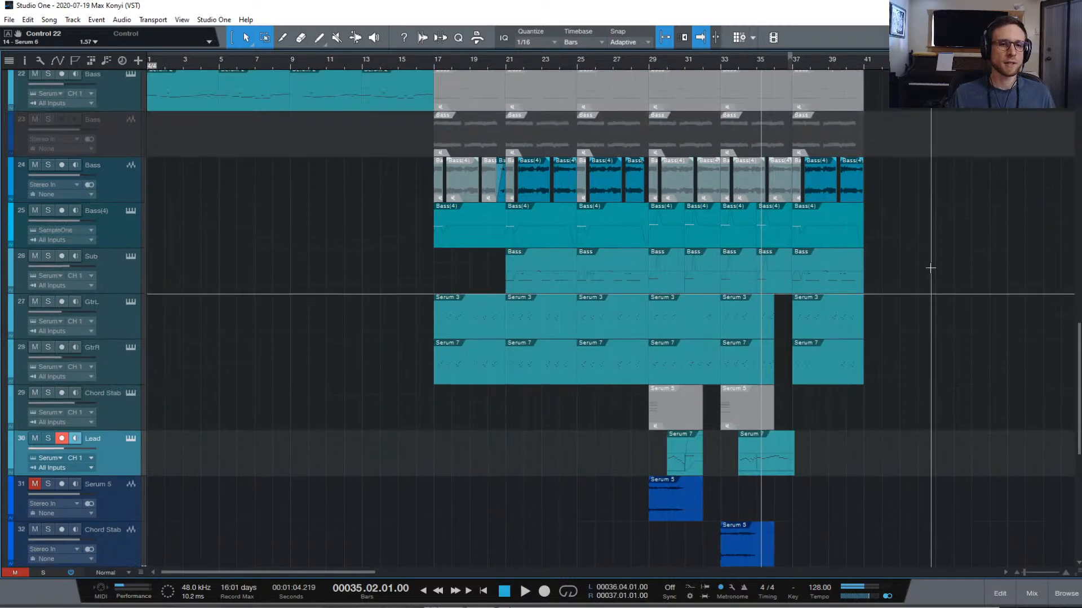
scroll(930, 268, "down", 3)
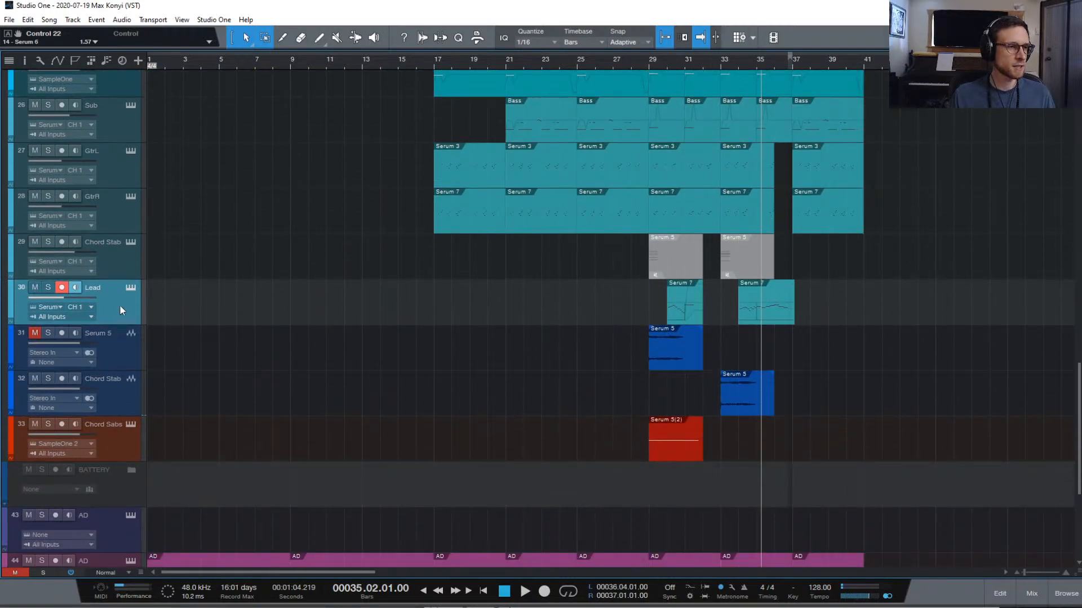
scroll(191, 283, "up", 5)
scroll(192, 282, "up", 5)
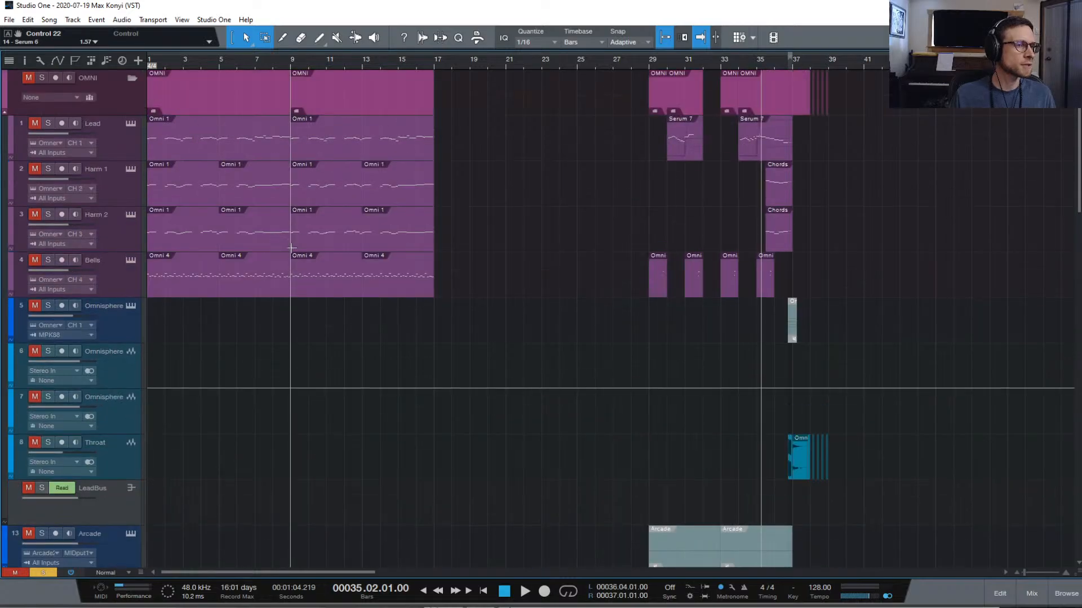
left_click(47, 124)
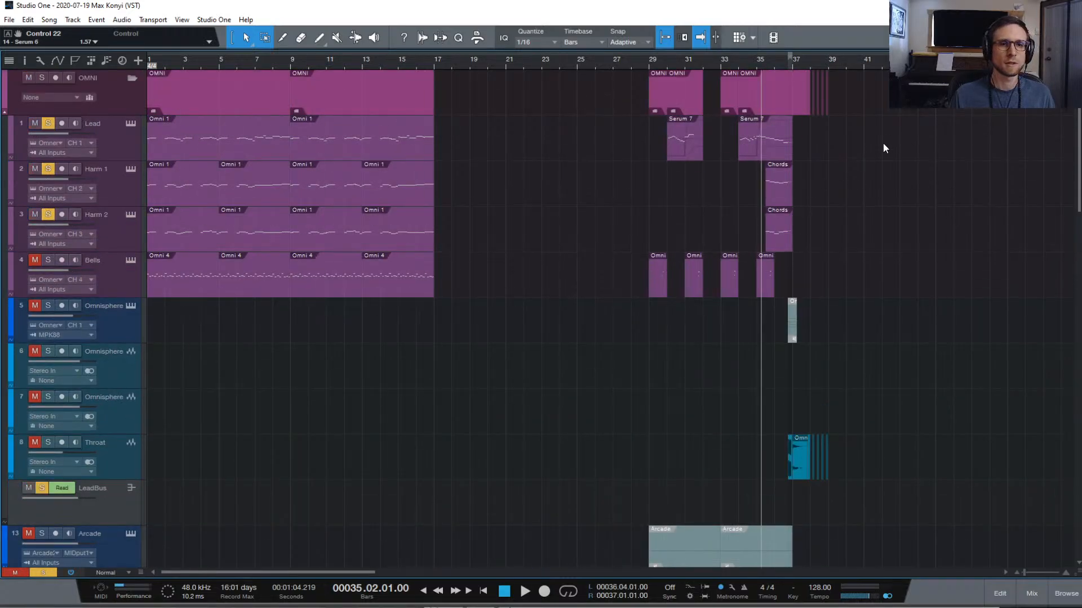
key("space")
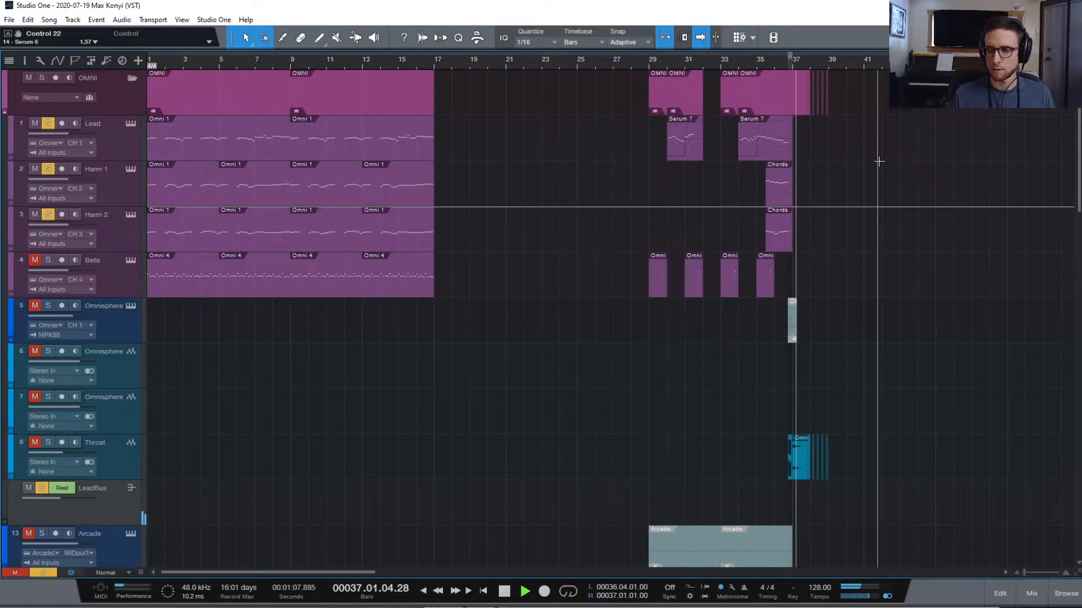
key("space")
key("space")
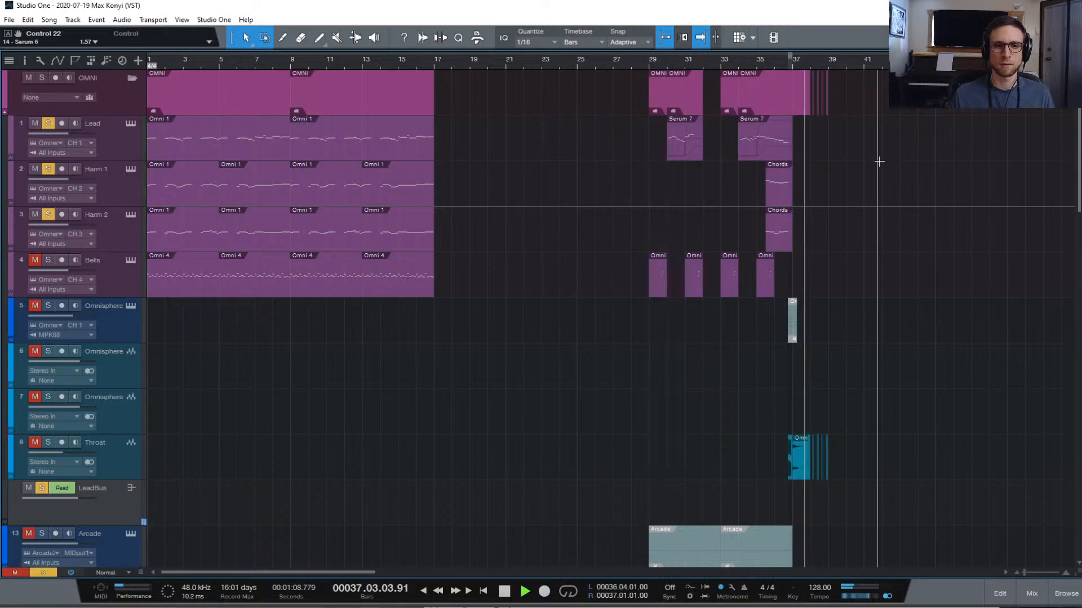
key("space")
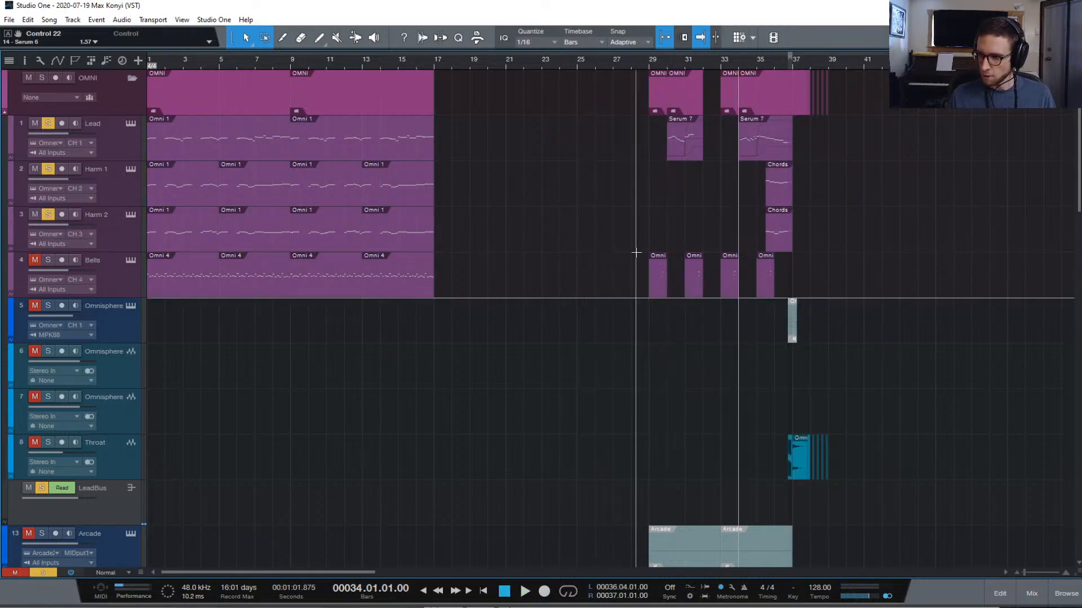
scroll(636, 253, "down", 6)
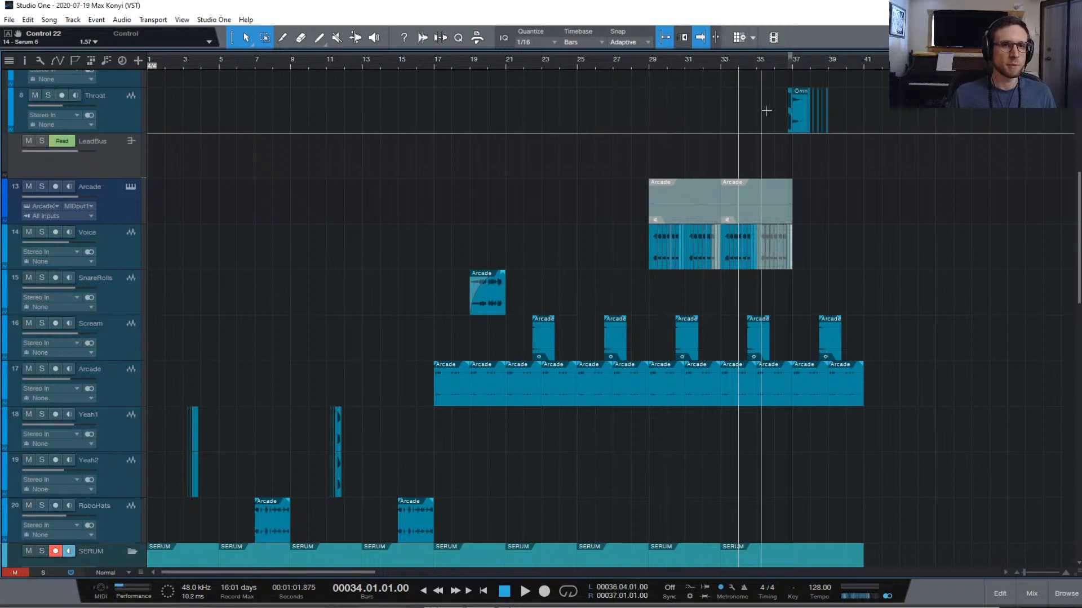
scroll(526, 359, "up", 6)
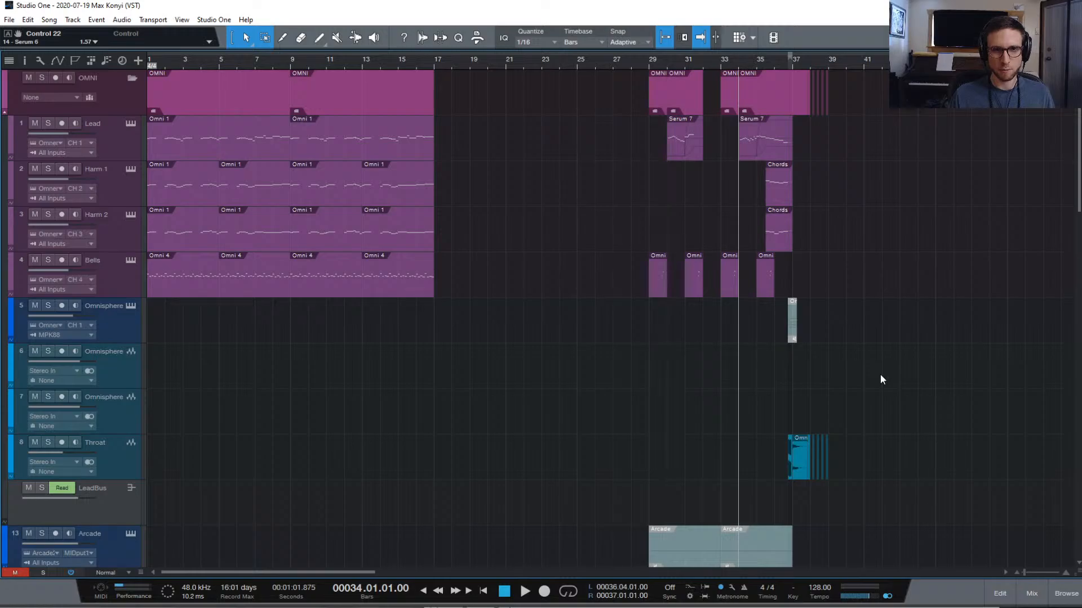
key("space")
scroll(888, 384, "down", 9)
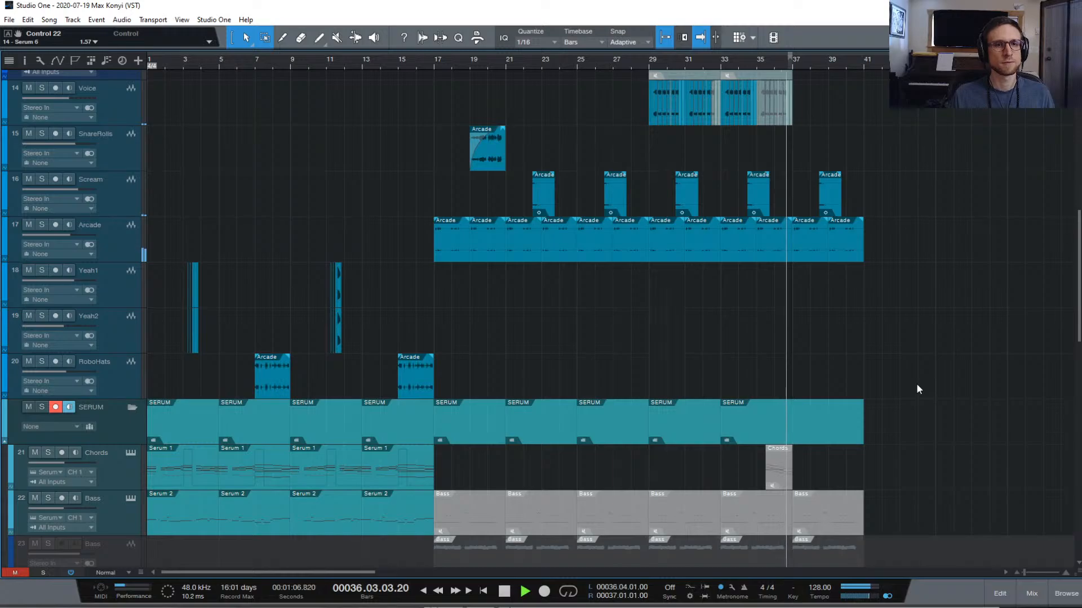
scroll(918, 388, "down", 10)
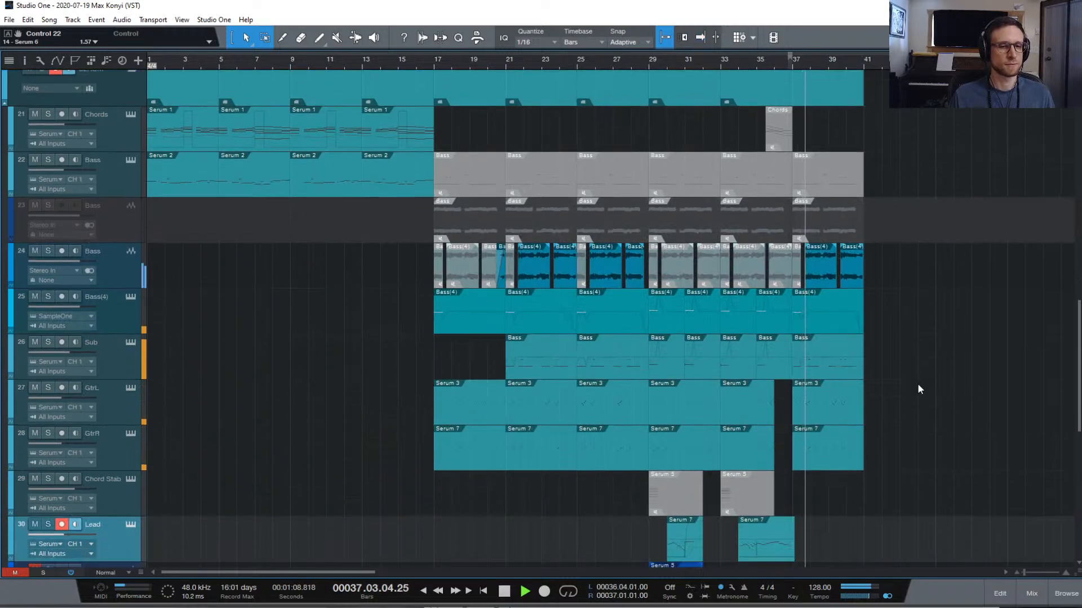
scroll(917, 383, "down", 4)
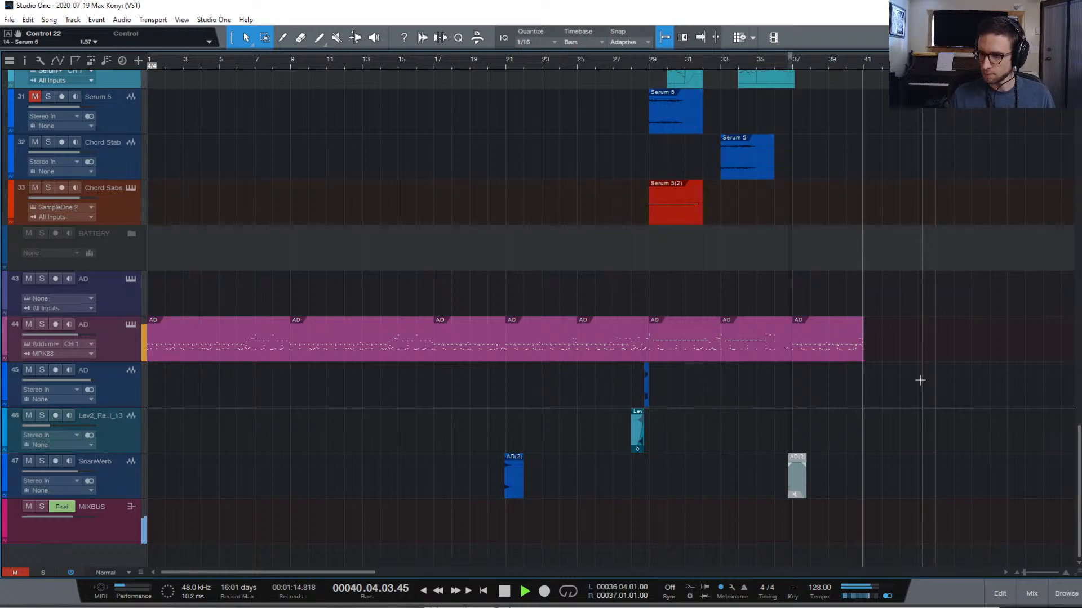
key("space")
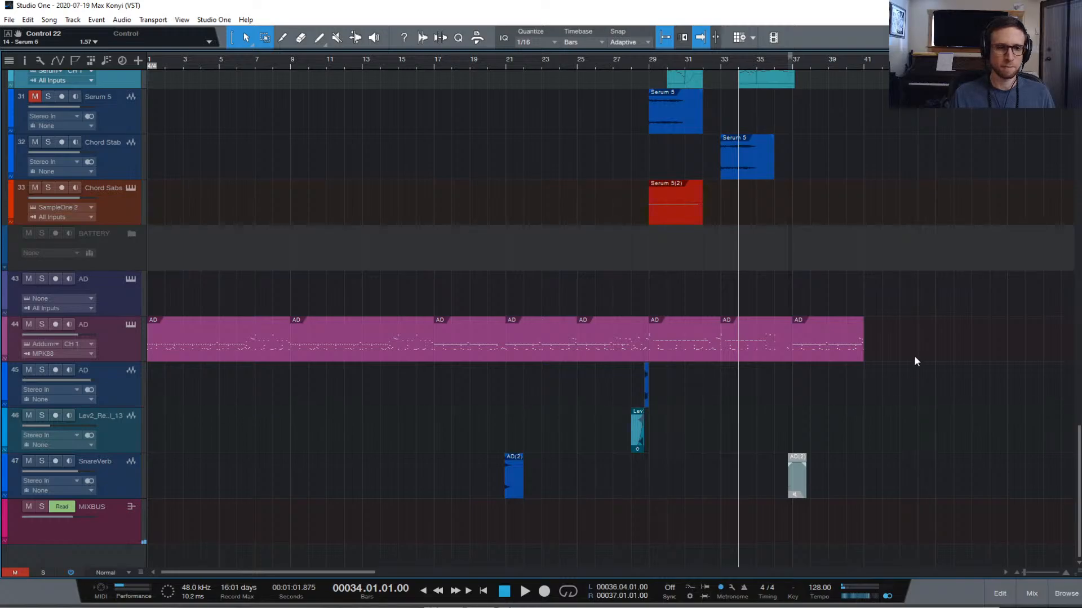
scroll(914, 356, "up", 15)
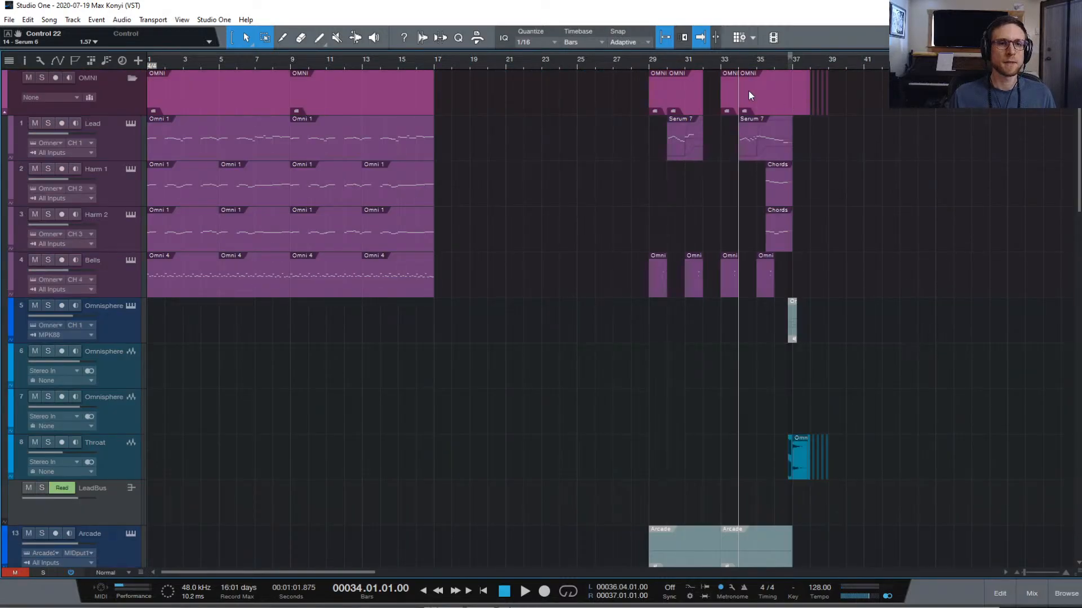
left_click(650, 62)
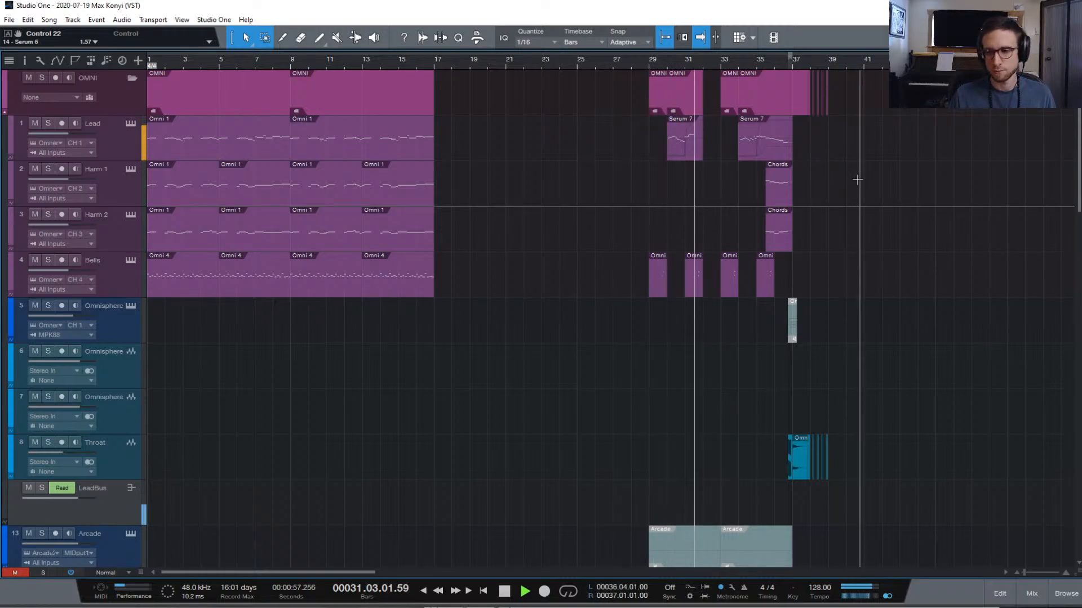
key("space")
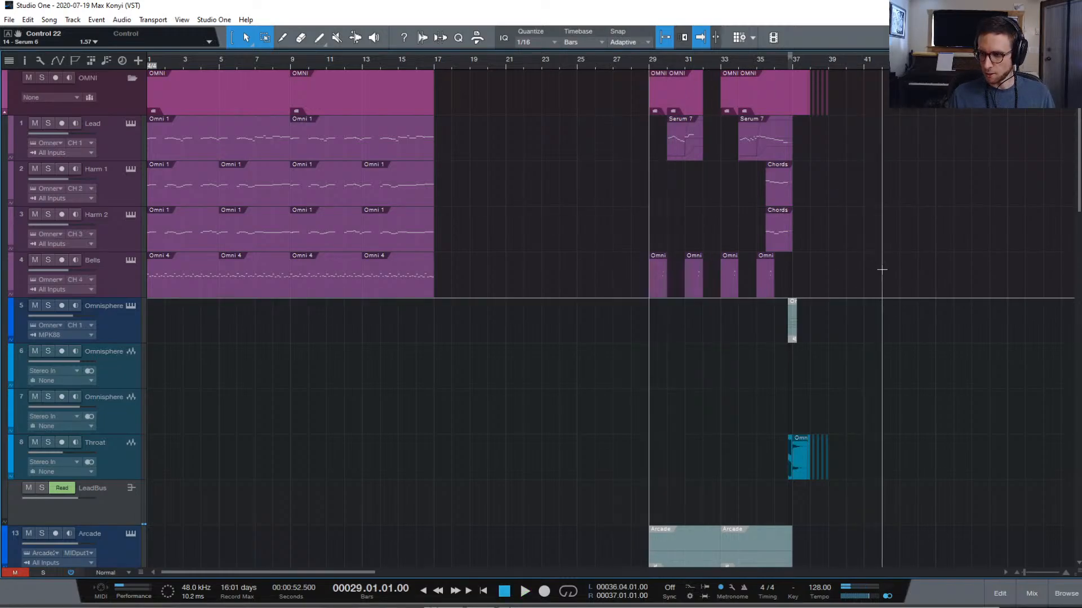
scroll(894, 304, "down", 6)
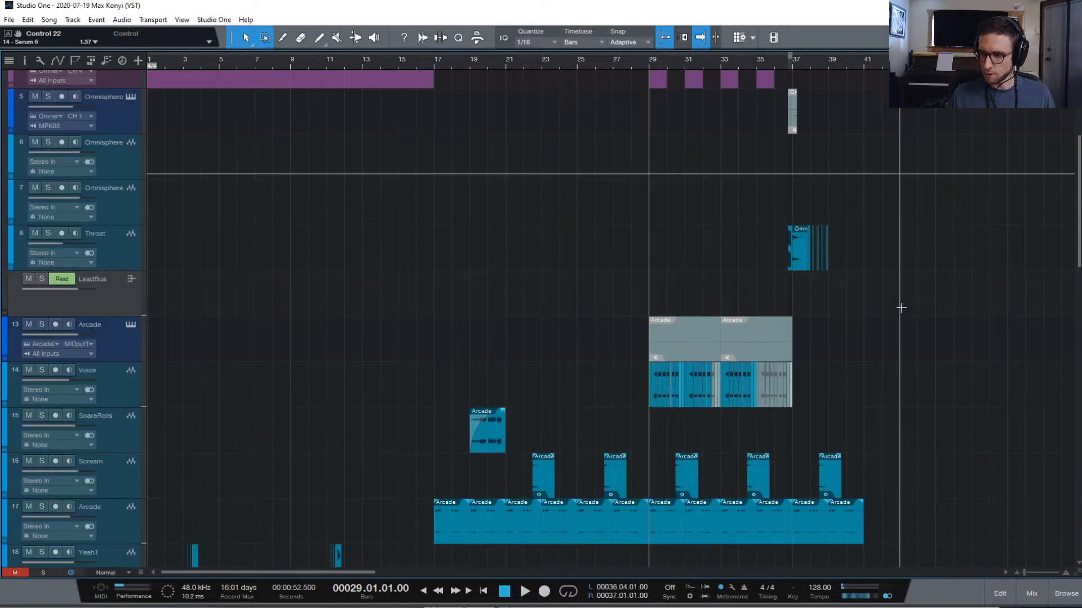
scroll(901, 306, "down", 8)
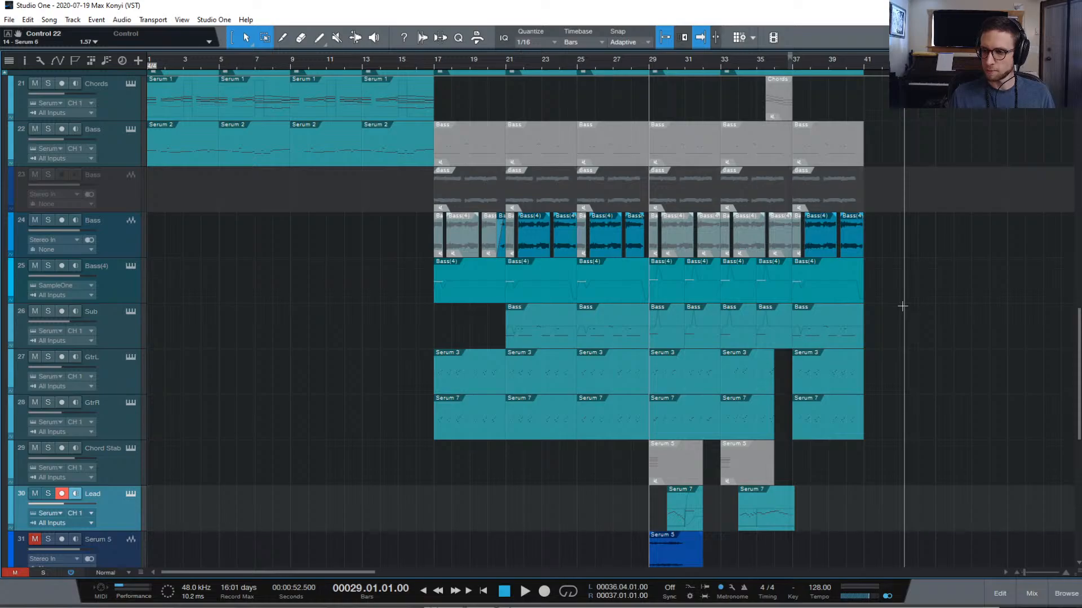
scroll(901, 306, "up", 14)
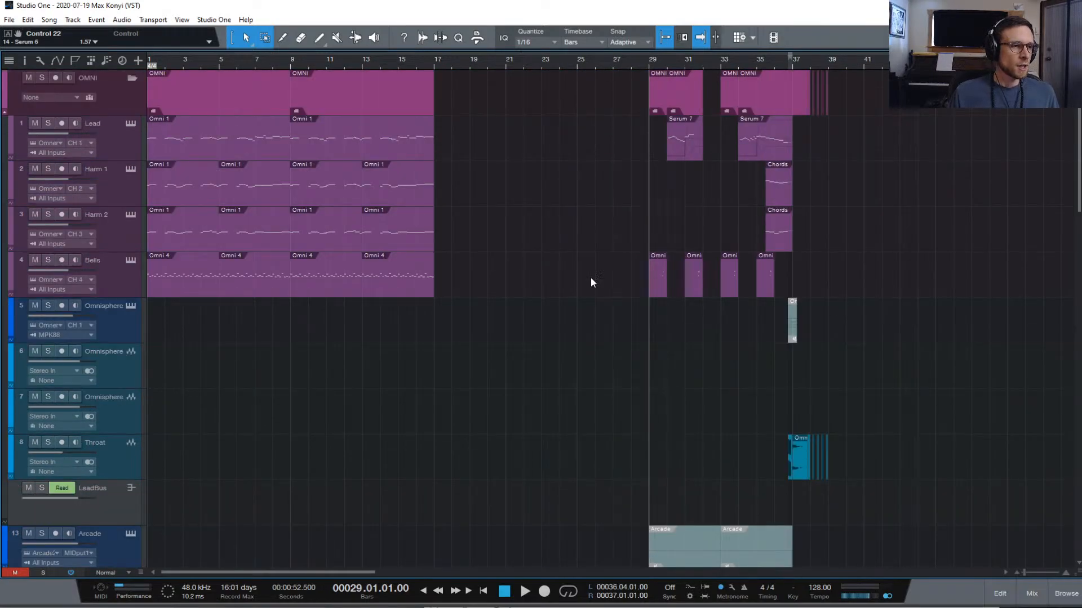
scroll(877, 259, "down", 15)
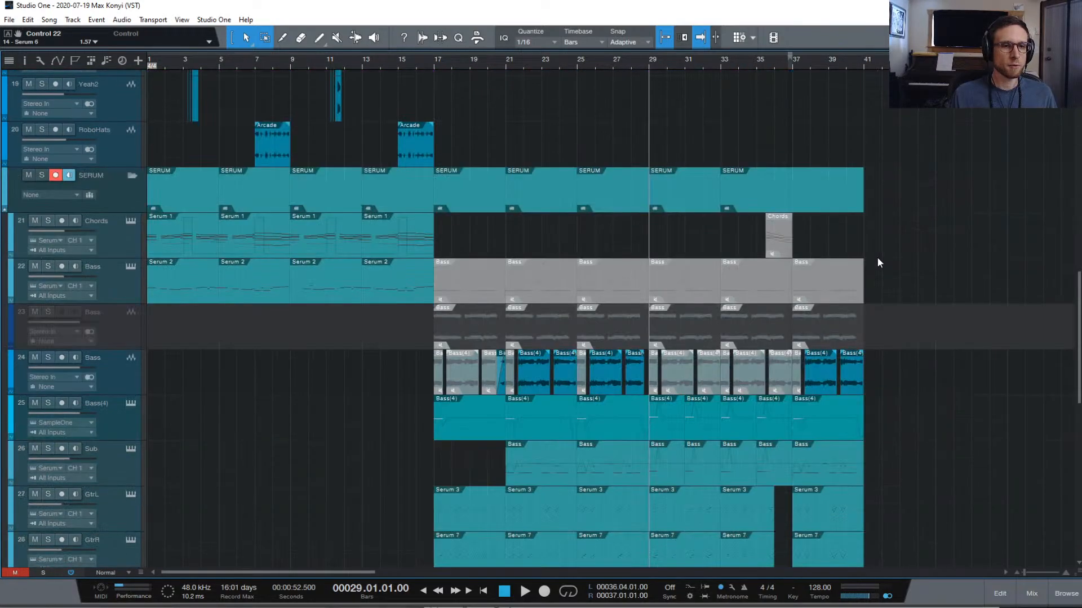
scroll(913, 287, "up", 3)
scroll(927, 291, "up", 10)
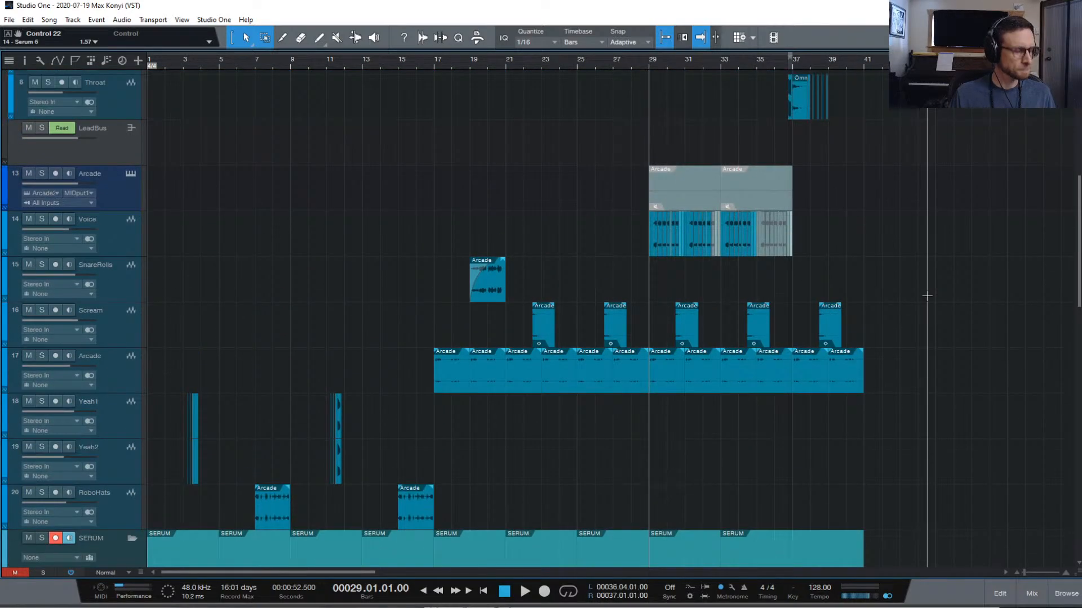
scroll(913, 282, "right", 1)
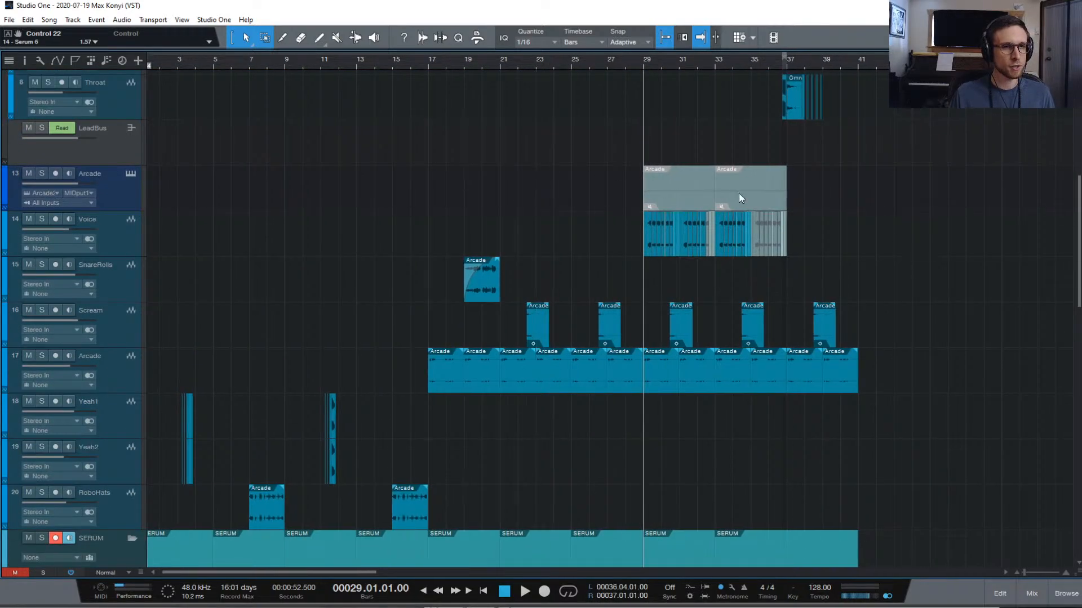
Delete both Arcade clips from track 13
left_click_drag(808, 200, 601, 186)
key("Delete")
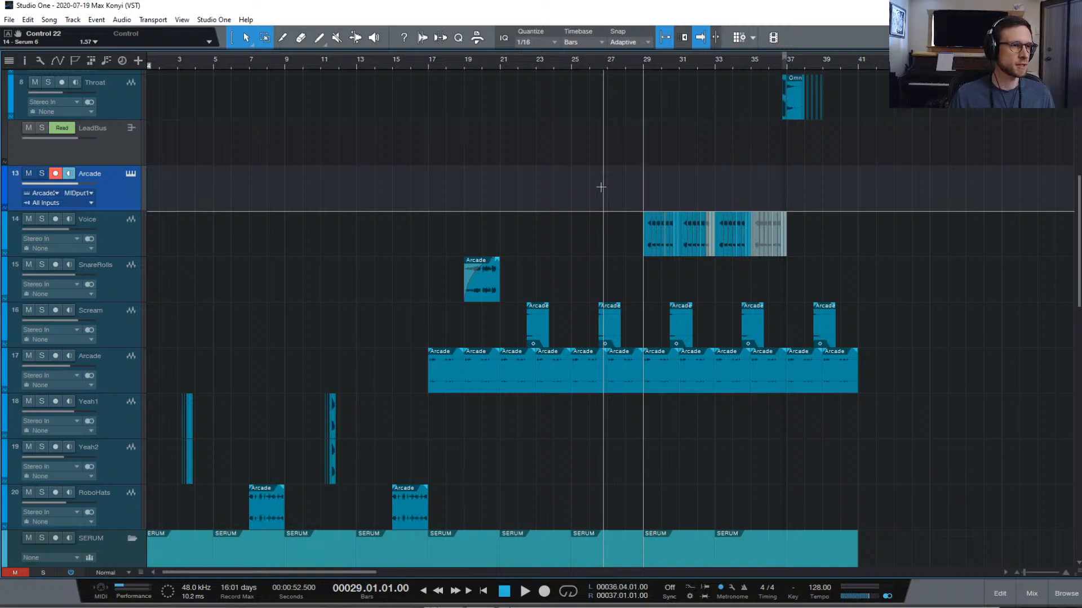
scroll(140, 209, "up", 1)
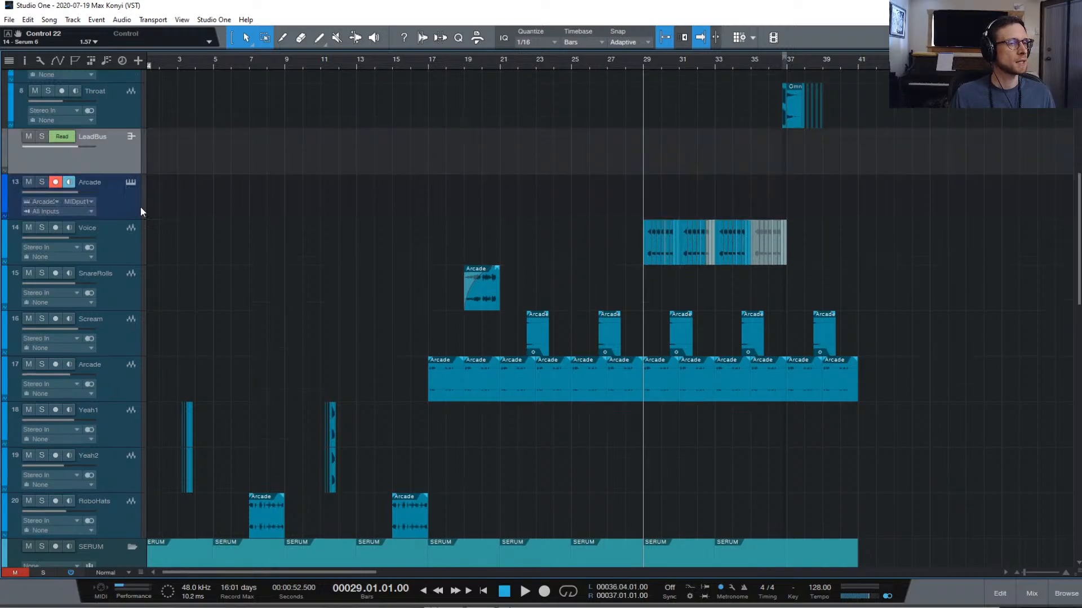
Log in to track 13's Arcade instrument with the account e-mail and password
left_click(130, 182)
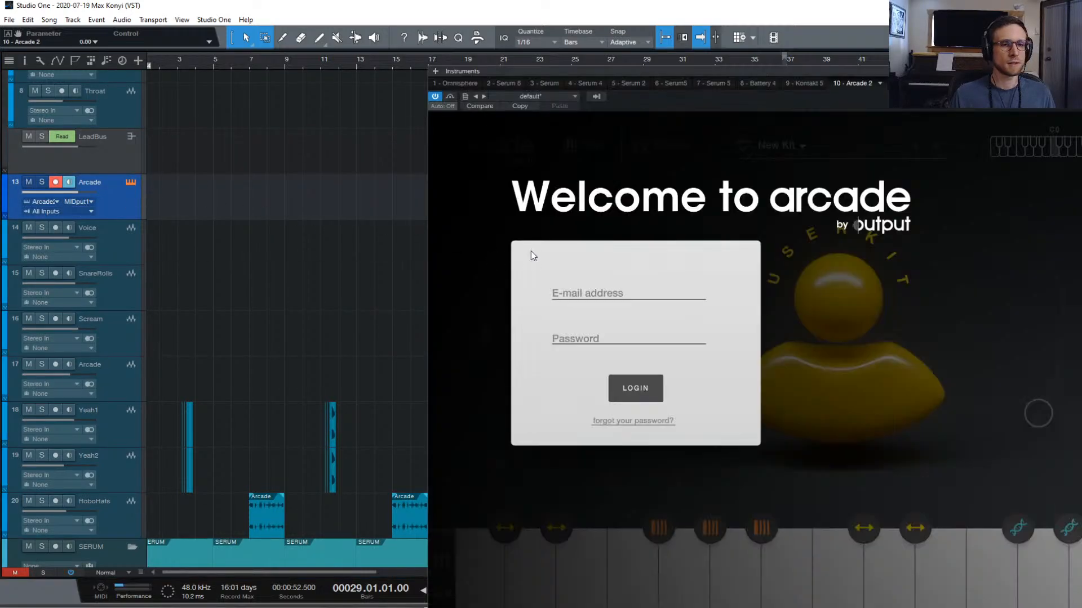
left_click(615, 297)
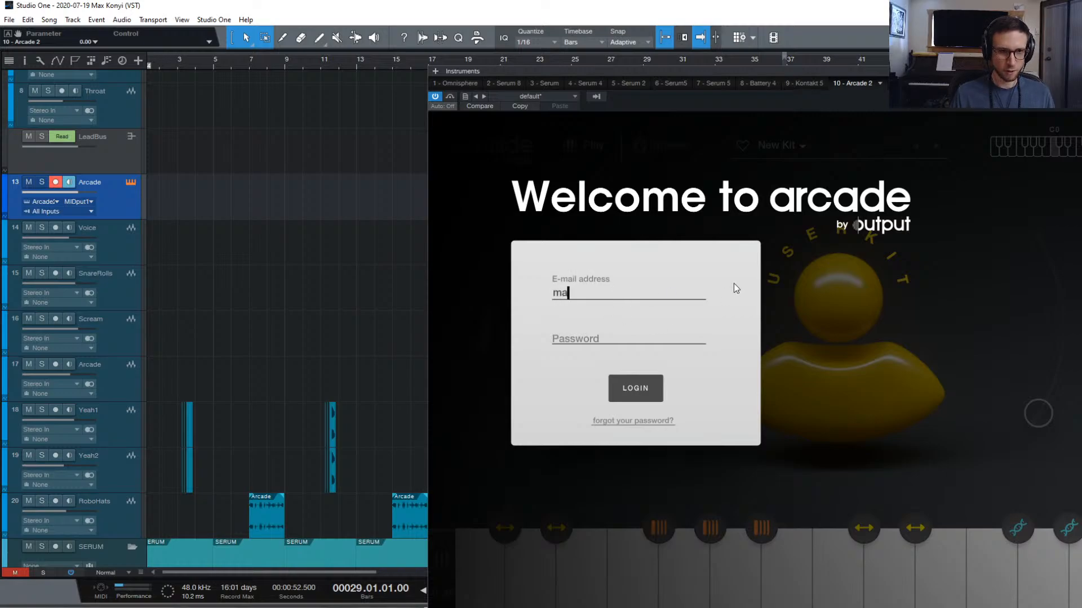
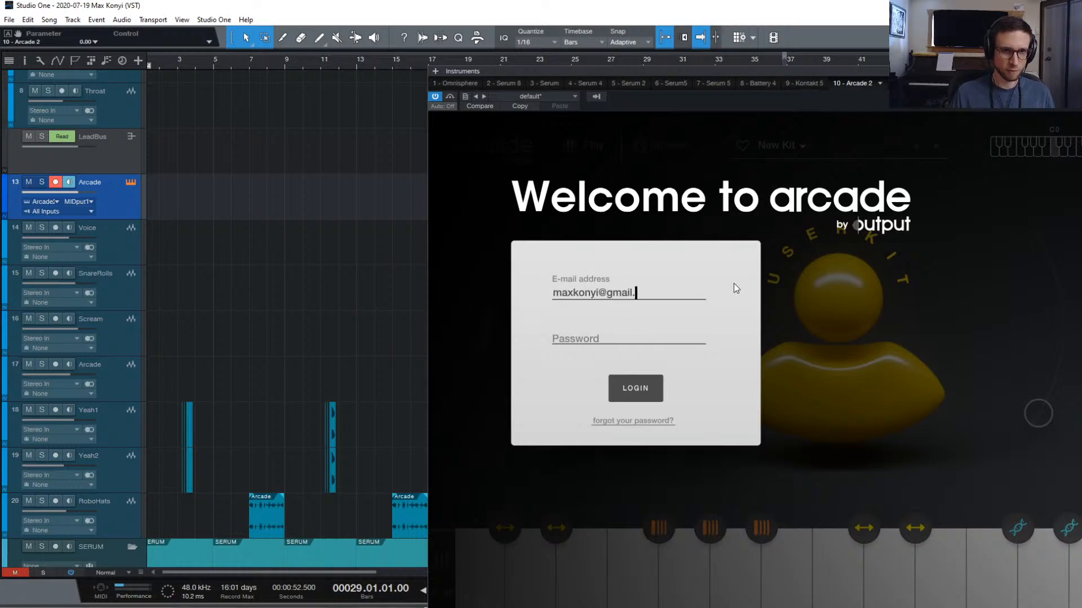
key("Tab")
type("***********")
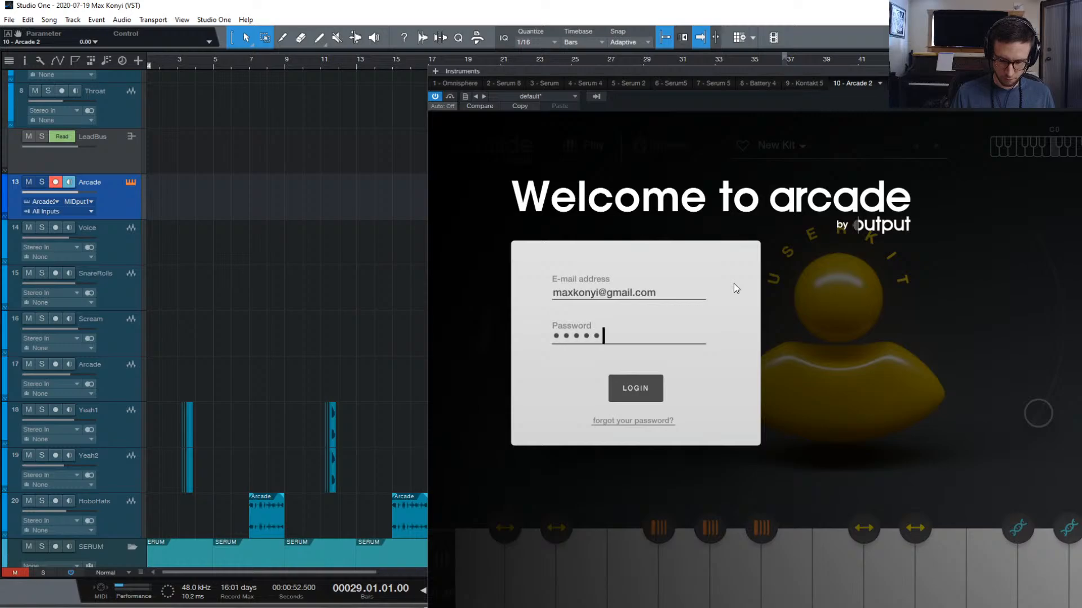
left_click(651, 398)
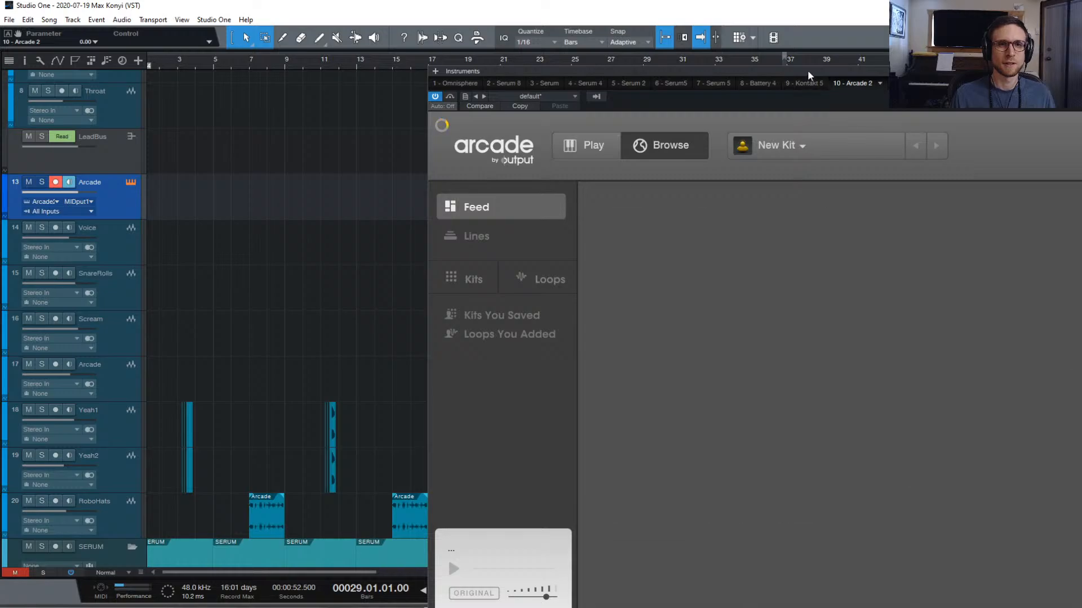
Move the Arcade window left and open the Modular Circuitry line from Lines
left_click_drag(807, 70, 654, 69)
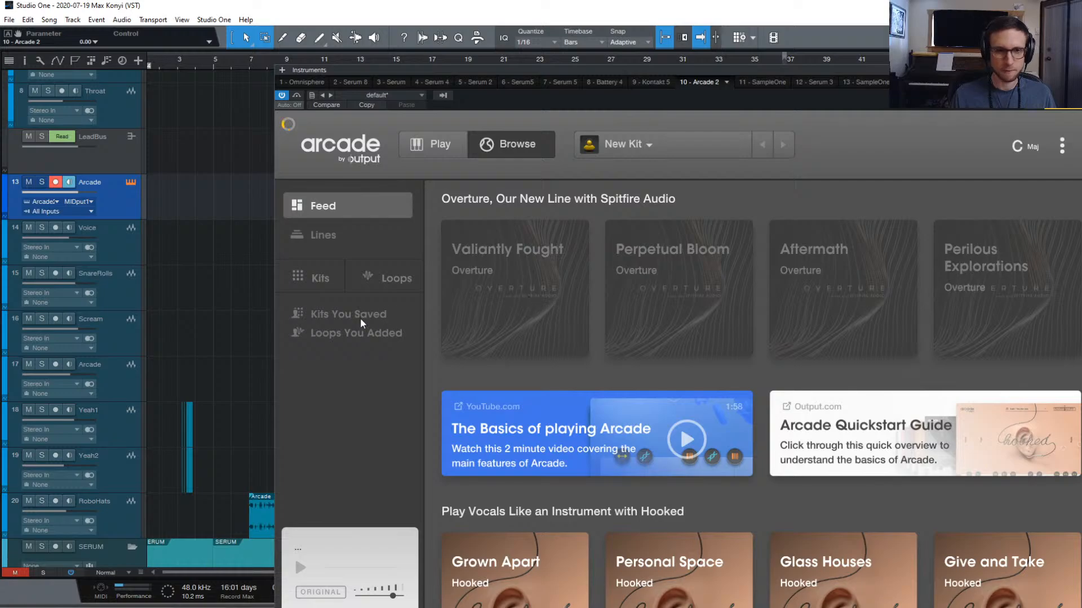
left_click(361, 239)
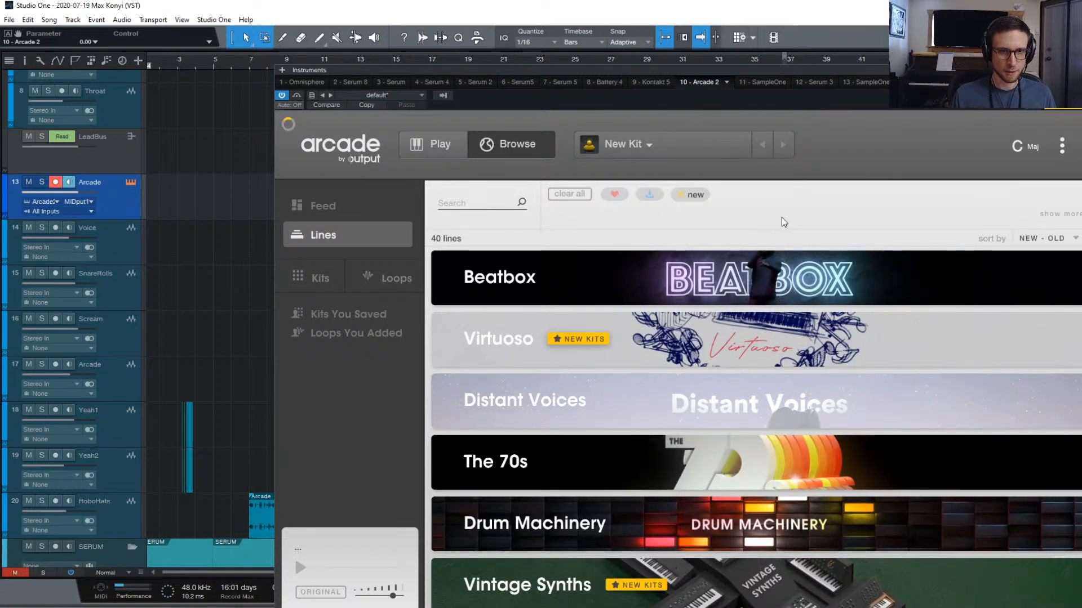
mouse_move(777, 345)
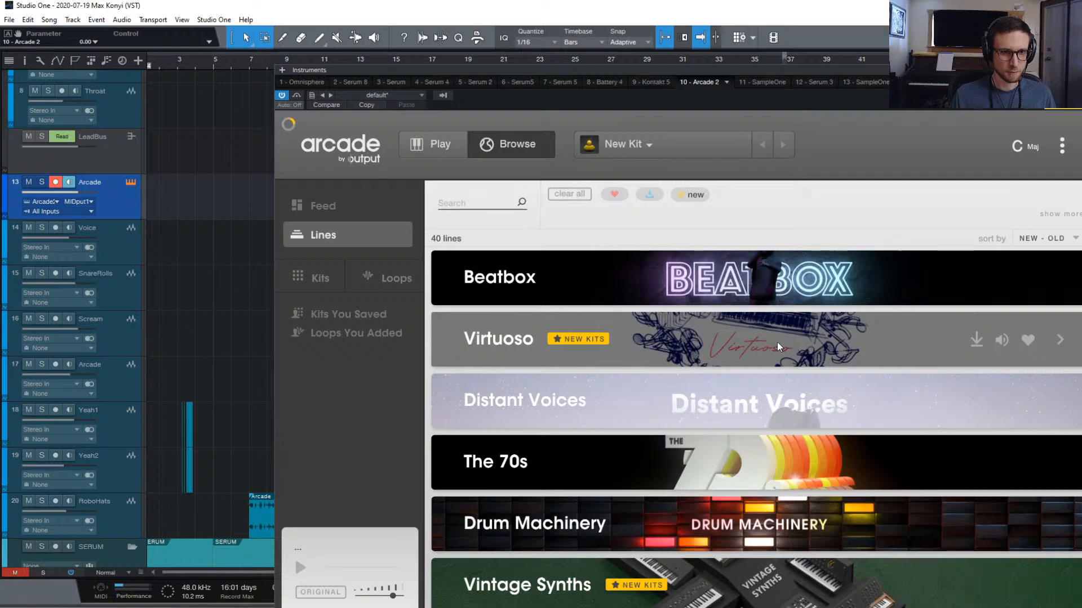
scroll(786, 343, "down", 20)
scroll(785, 342, "up", 2)
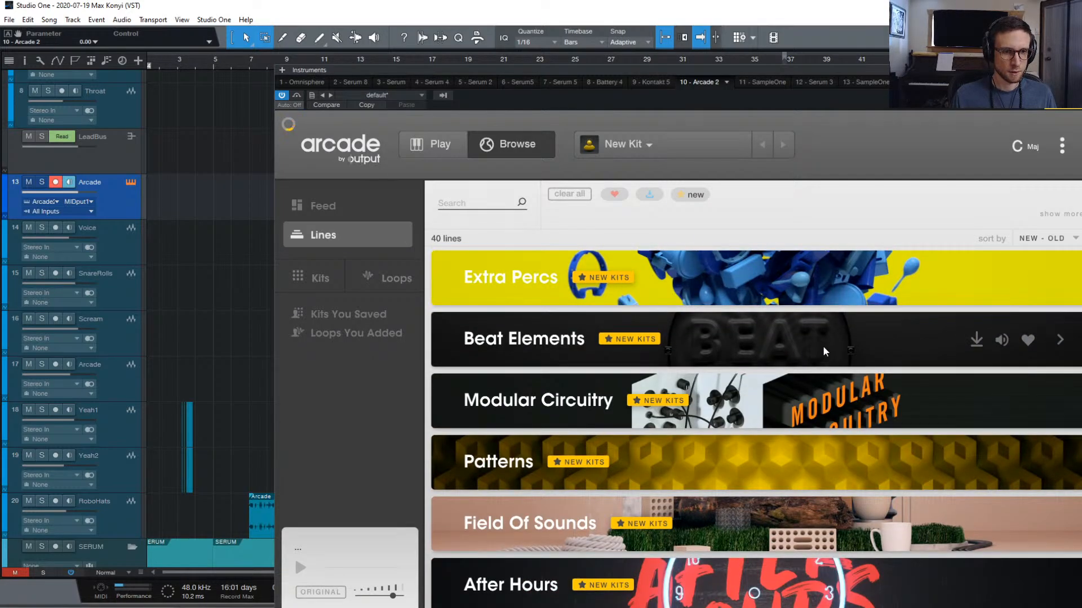
scroll(789, 389, "down", 1)
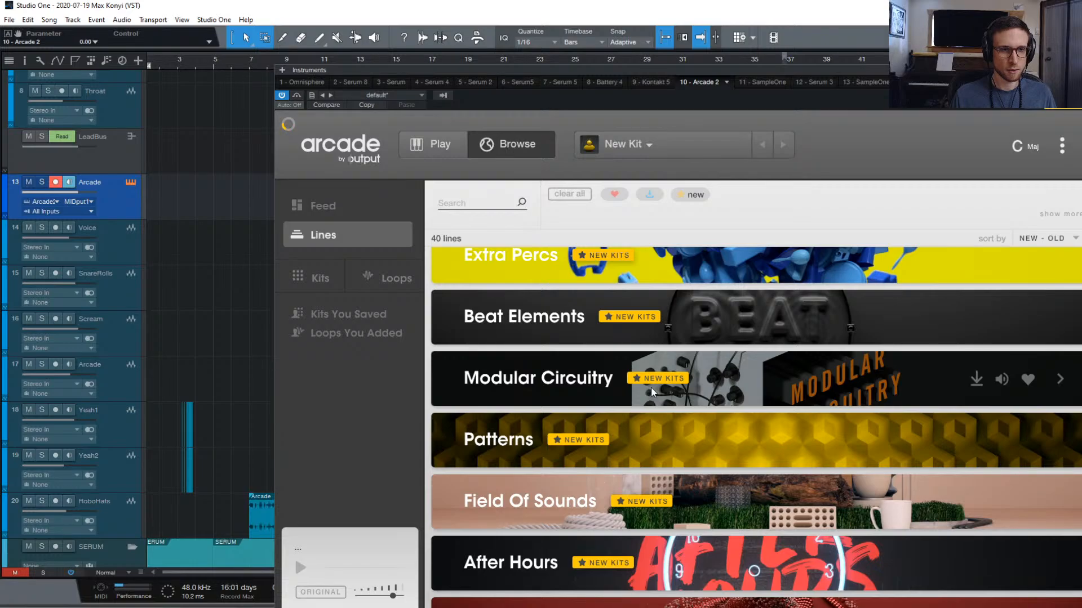
left_click(762, 383)
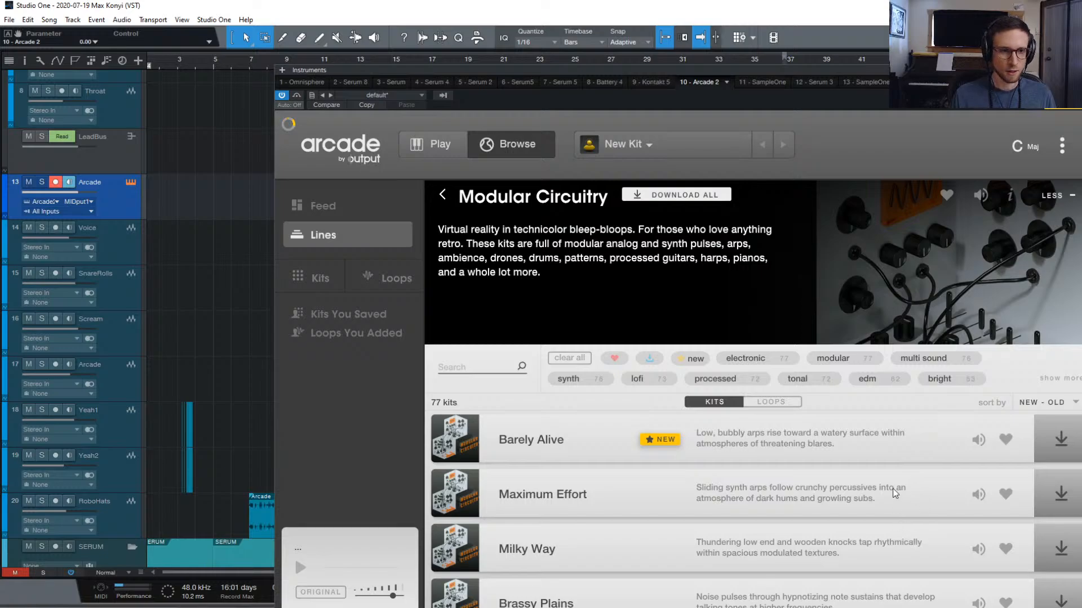
Preview the Barely Alive kit and bring up the Session Key menu
scroll(901, 506, "down", 3)
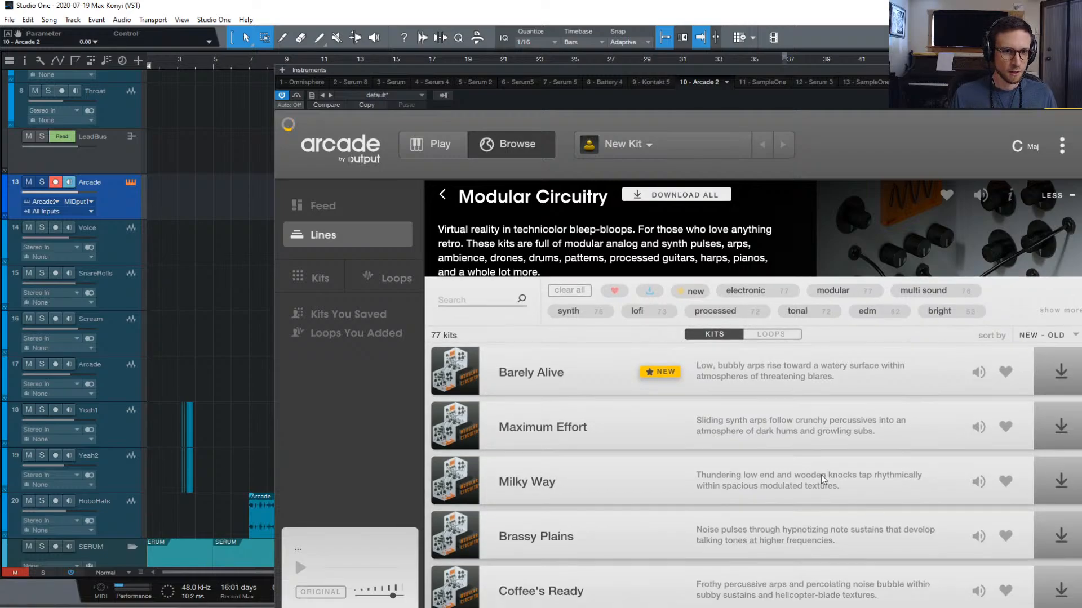
left_click(976, 371)
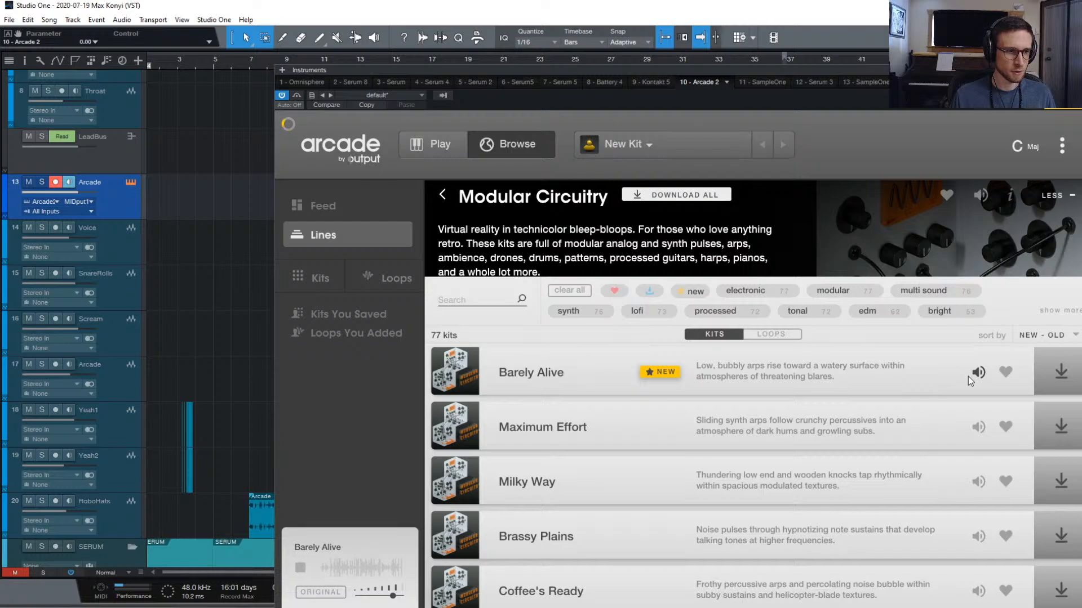
scroll(985, 347, "up", 1)
scroll(976, 381, "down", 1)
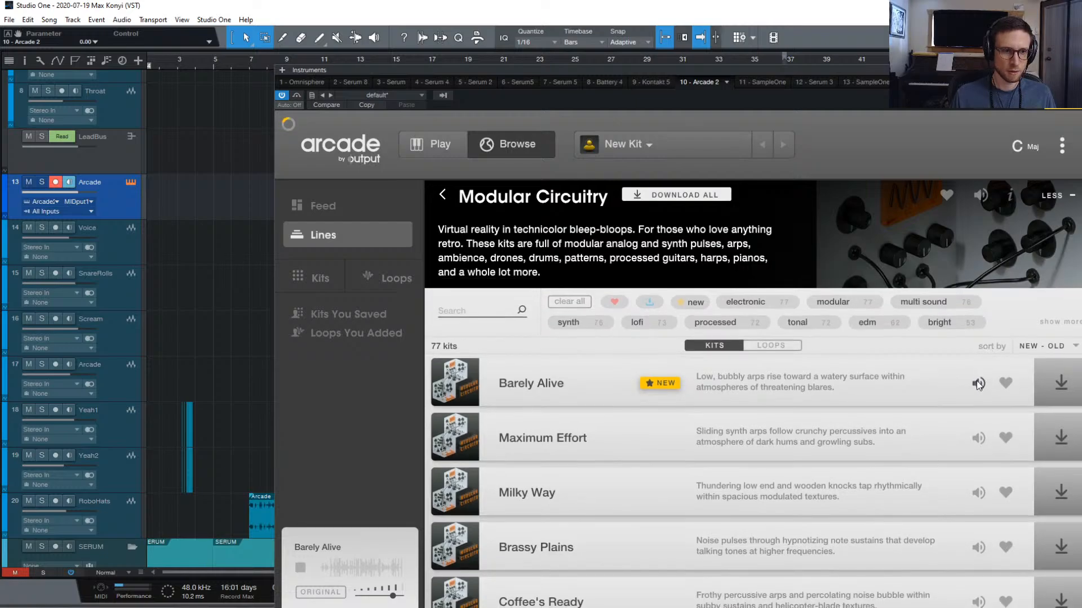
scroll(976, 381, "up", 1)
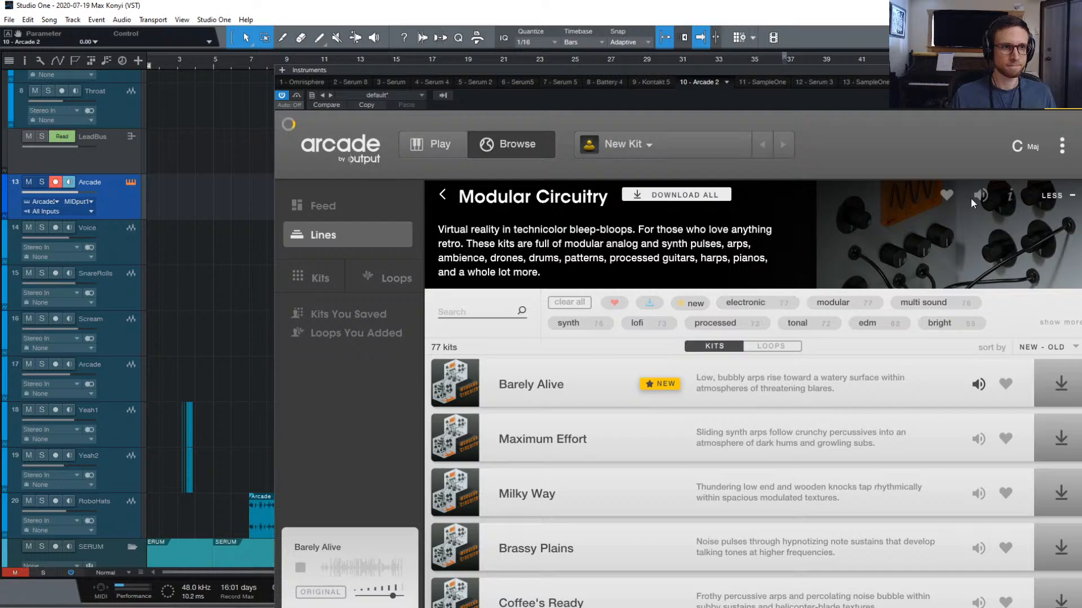
left_click(1015, 147)
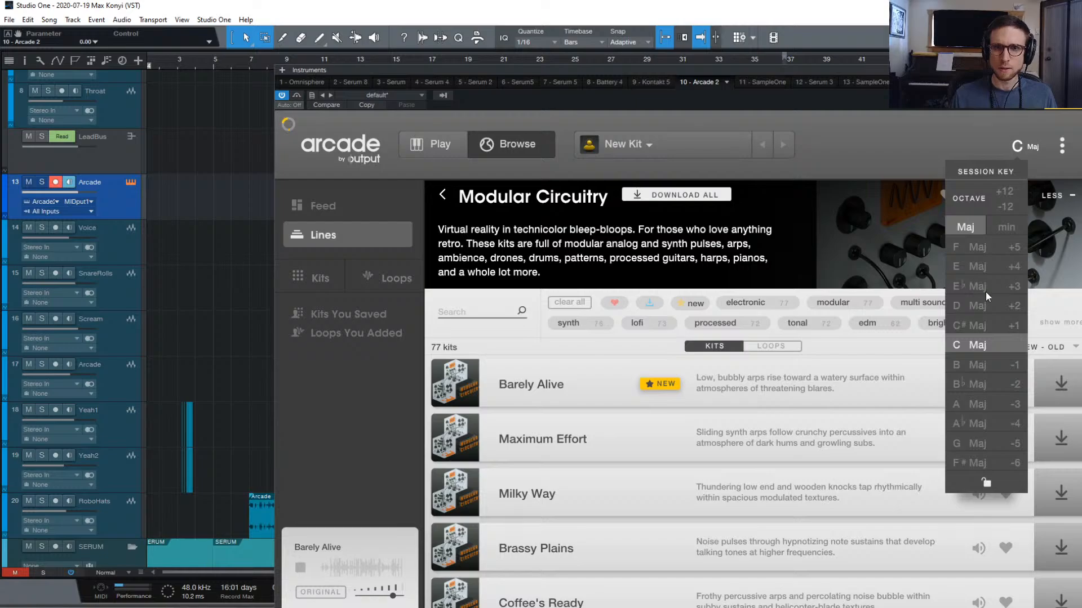
Set Arcade's session key to D minor
left_click(1006, 225)
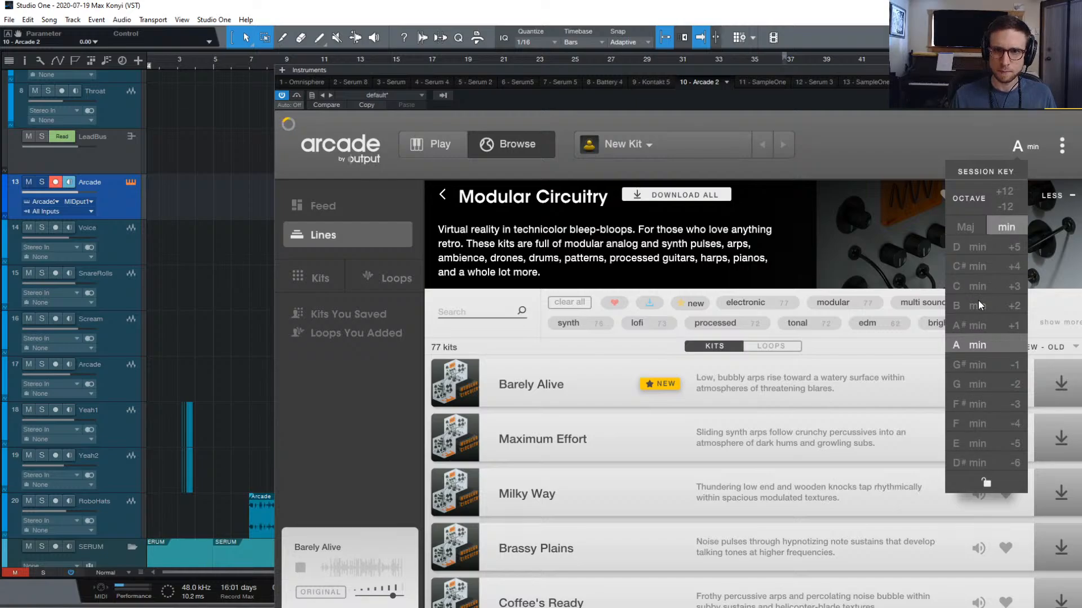
left_click(976, 248)
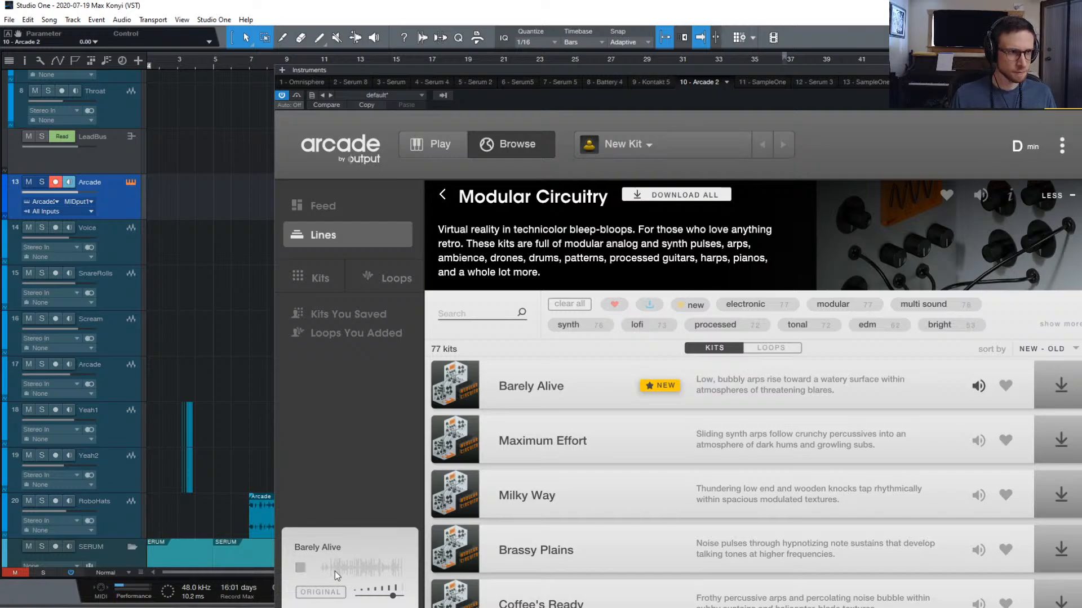
scroll(172, 227, "up", 1)
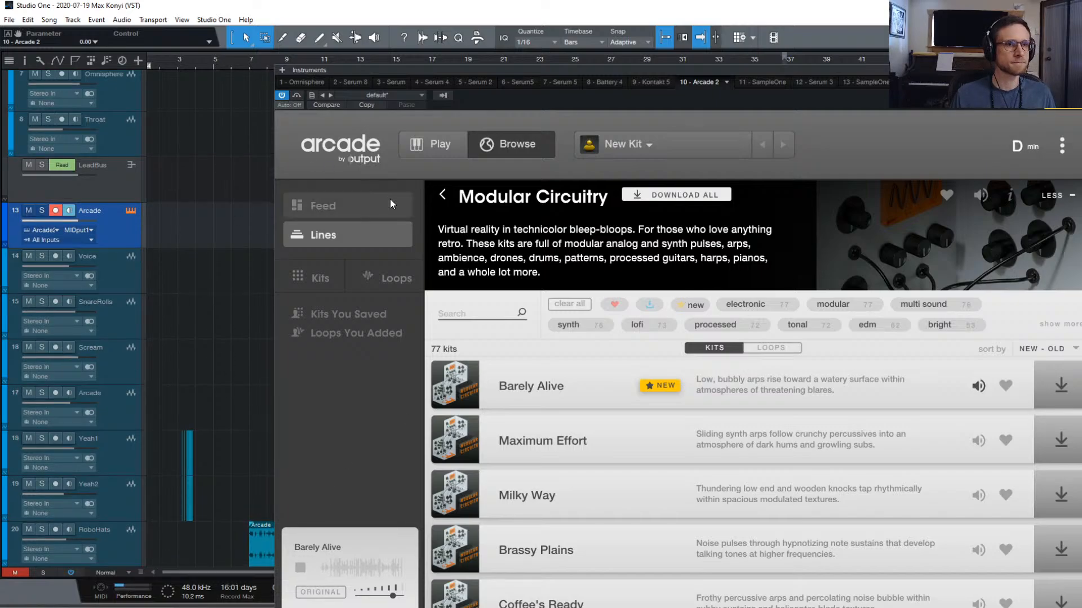
Disable and re-enable the Arcade track, then reopen its instrument
right_click(116, 225)
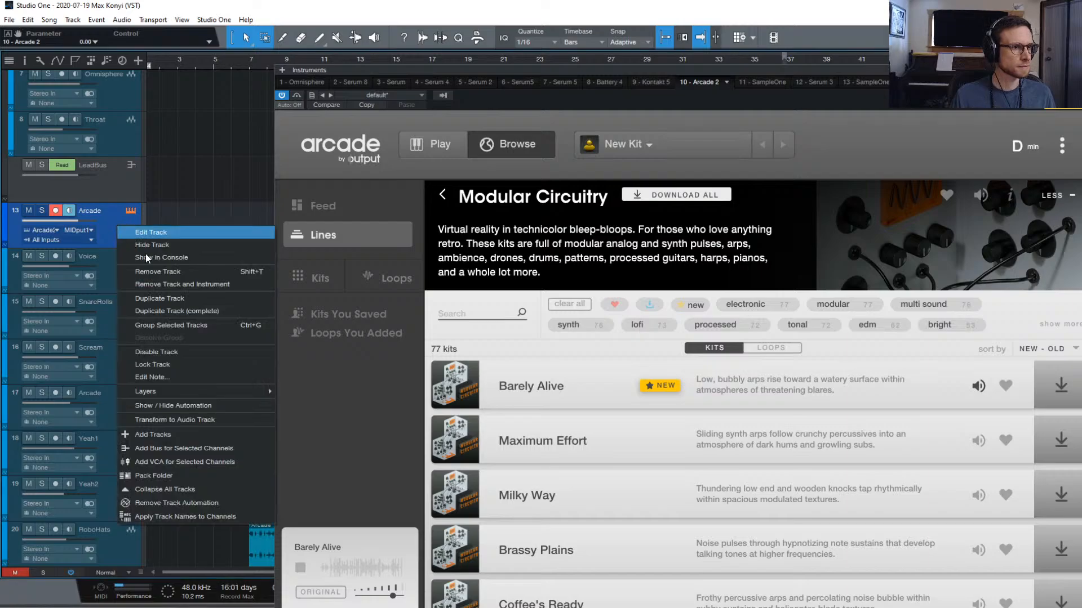
left_click(202, 353)
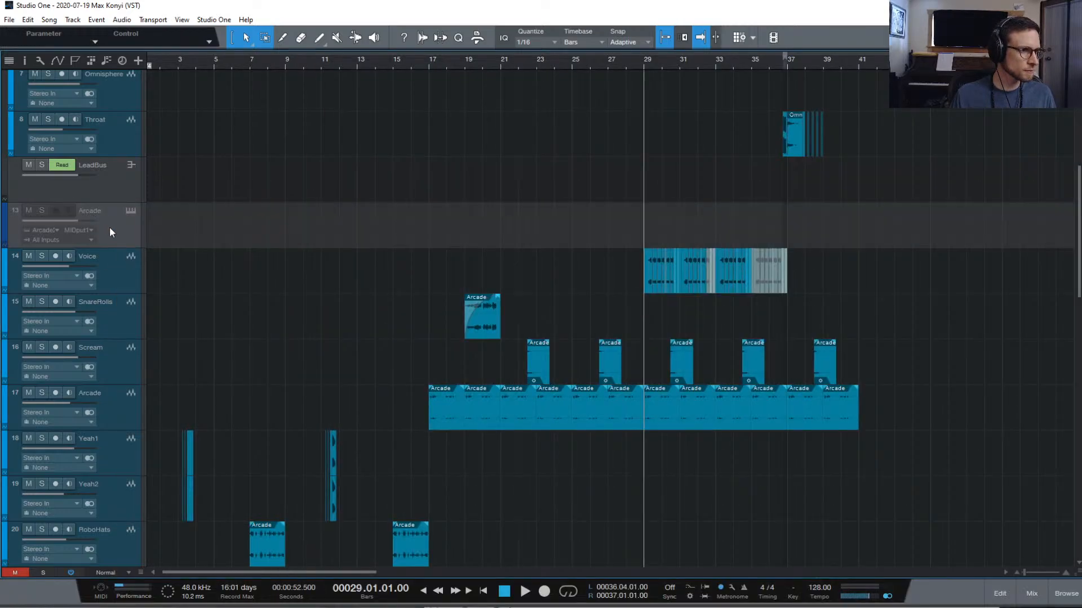
right_click(109, 226)
left_click(199, 354)
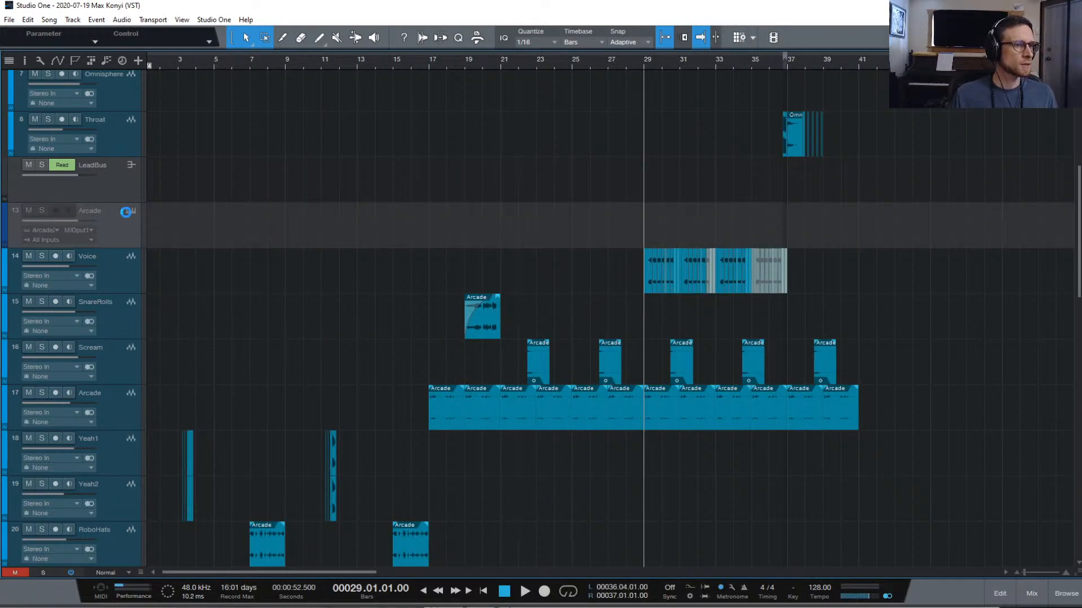
left_click(129, 212)
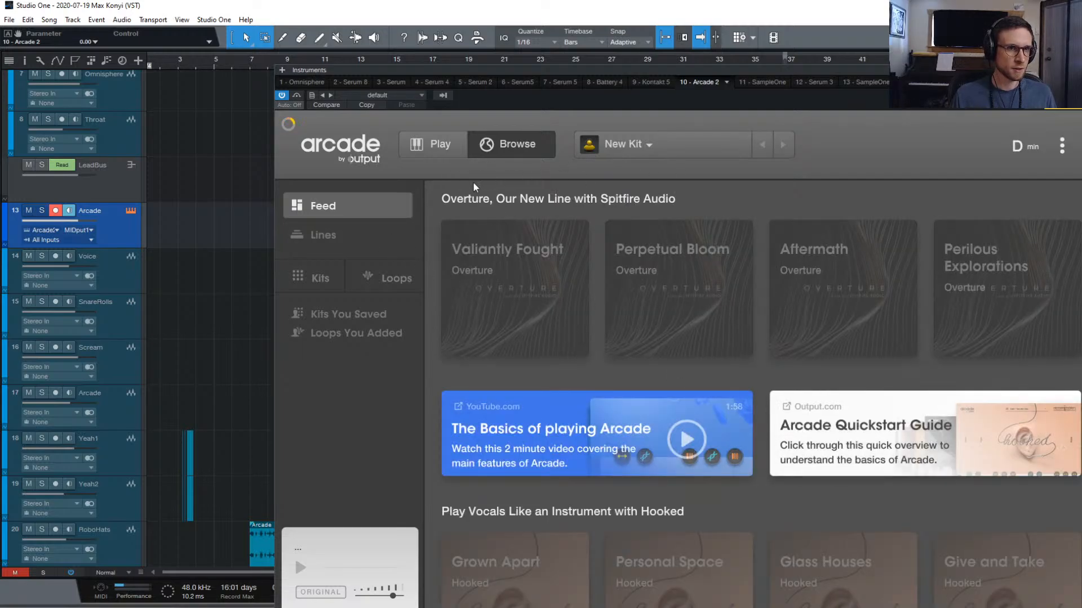
Switch Arcade's browser between Lines and Kits, then close the Arcade window
left_click(370, 248)
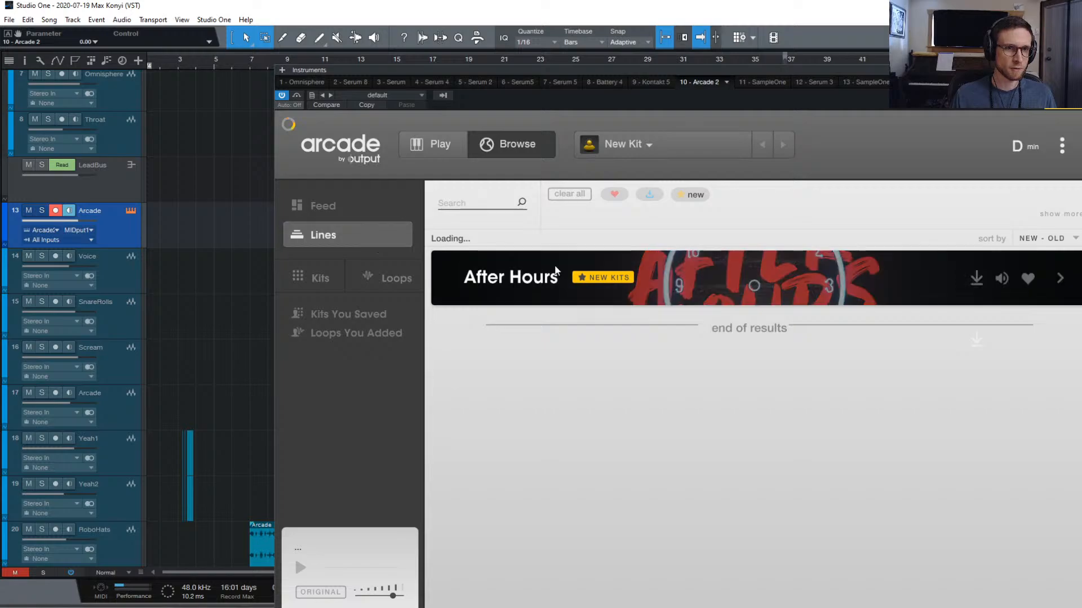
left_click(311, 285)
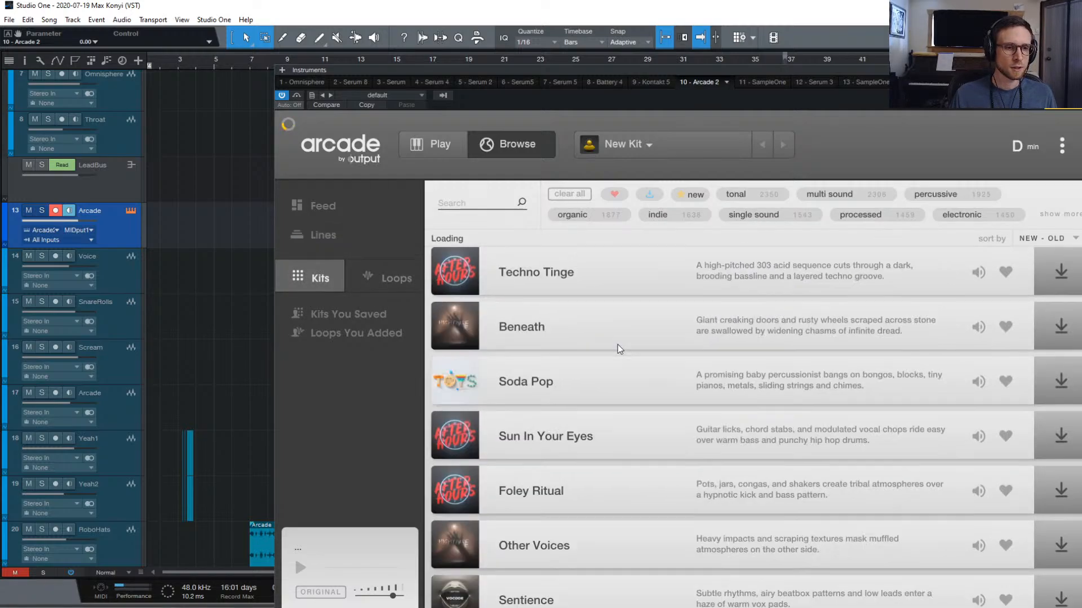
left_click(360, 241)
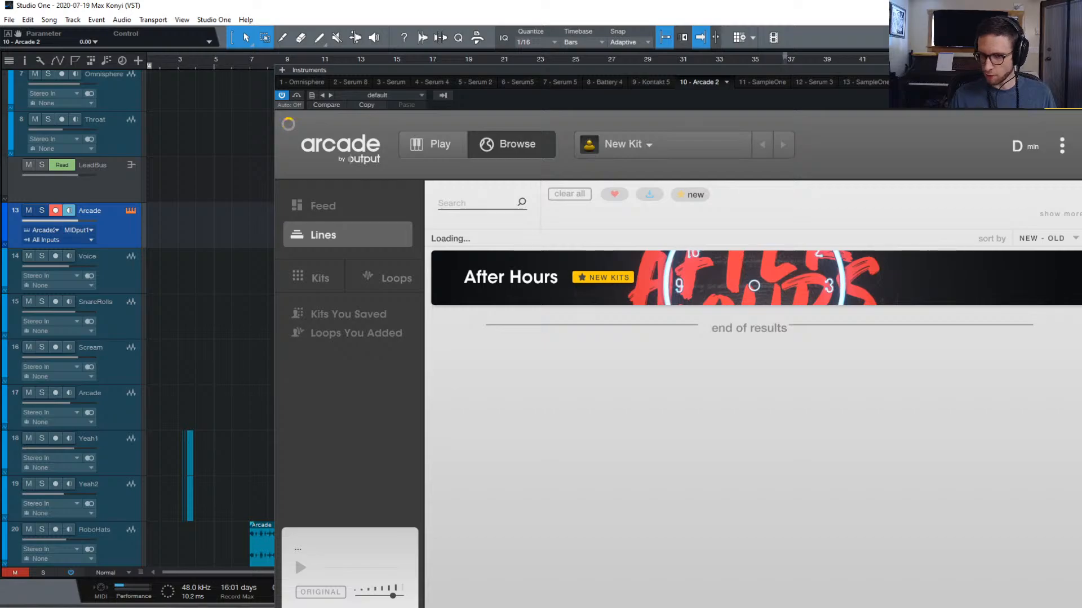
left_click(1076, 71)
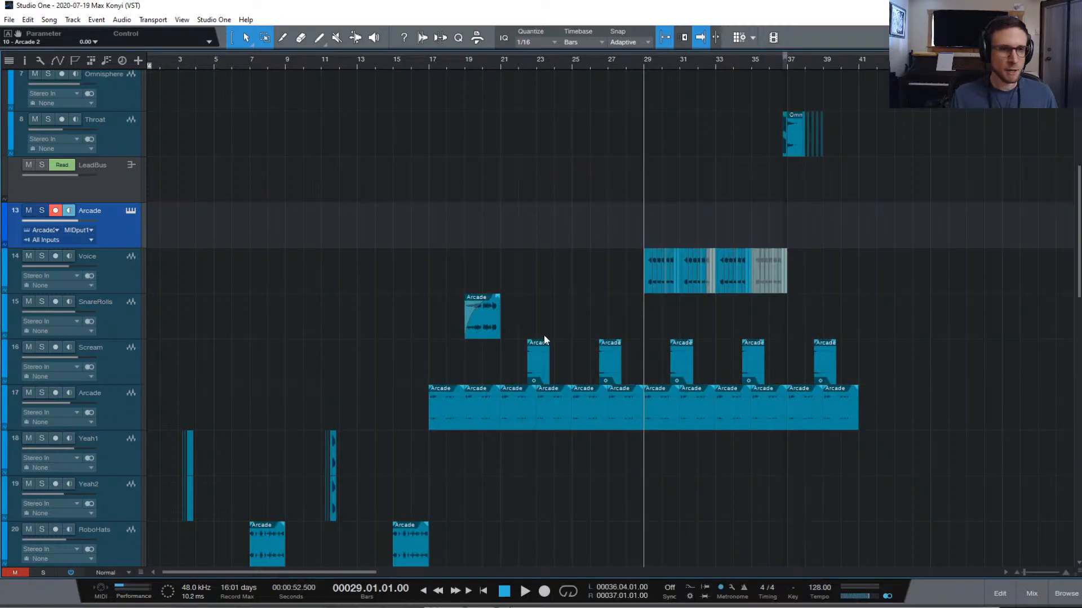
Duplicate Omnisphere track 5
scroll(567, 334, "up", 5)
scroll(253, 211, "up", 1)
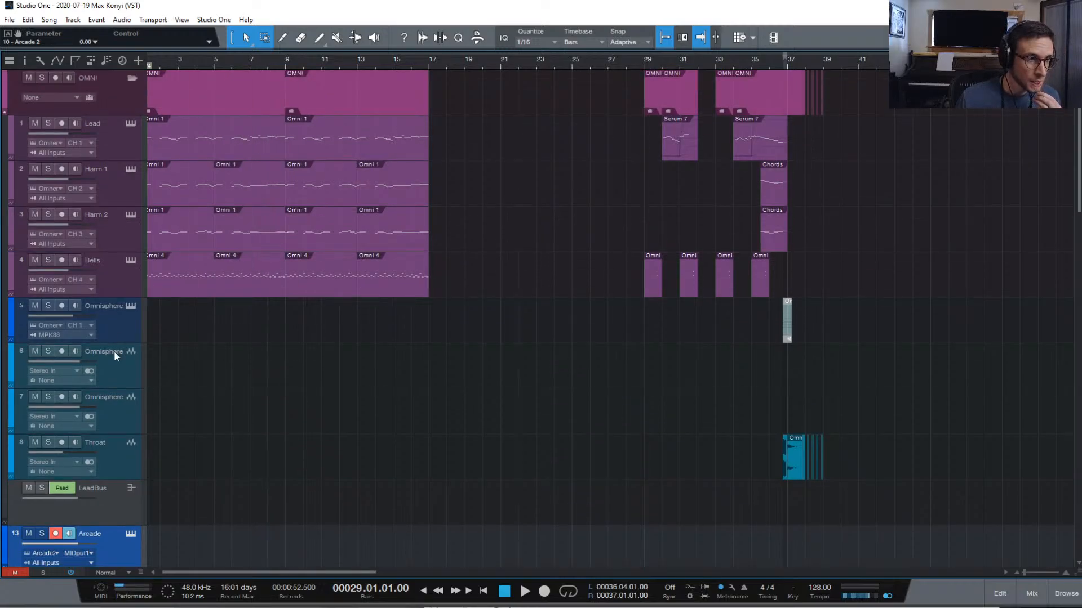
left_click(118, 333)
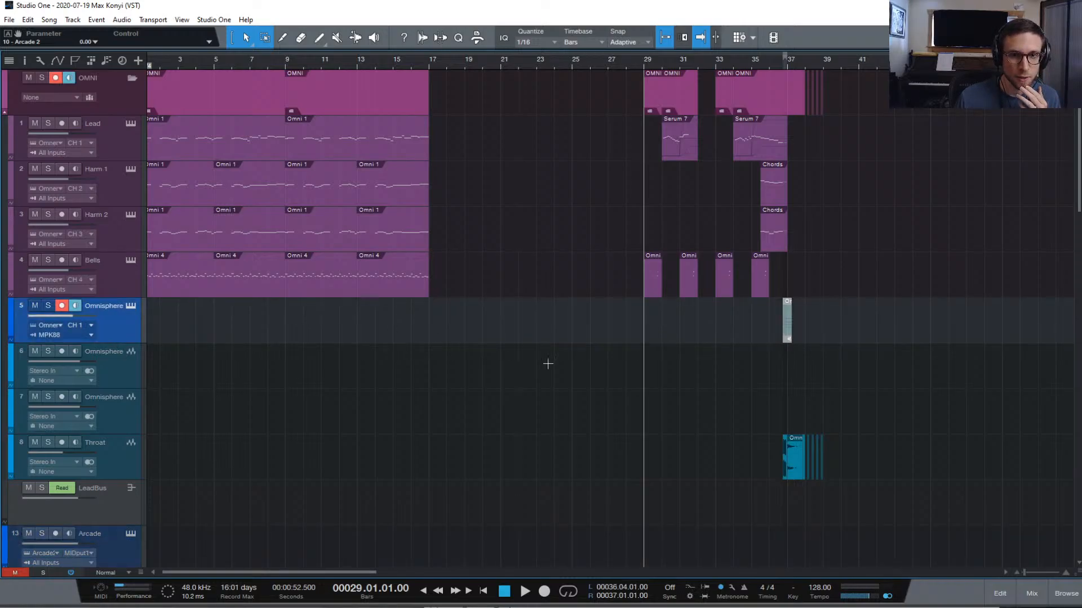
right_click(120, 325)
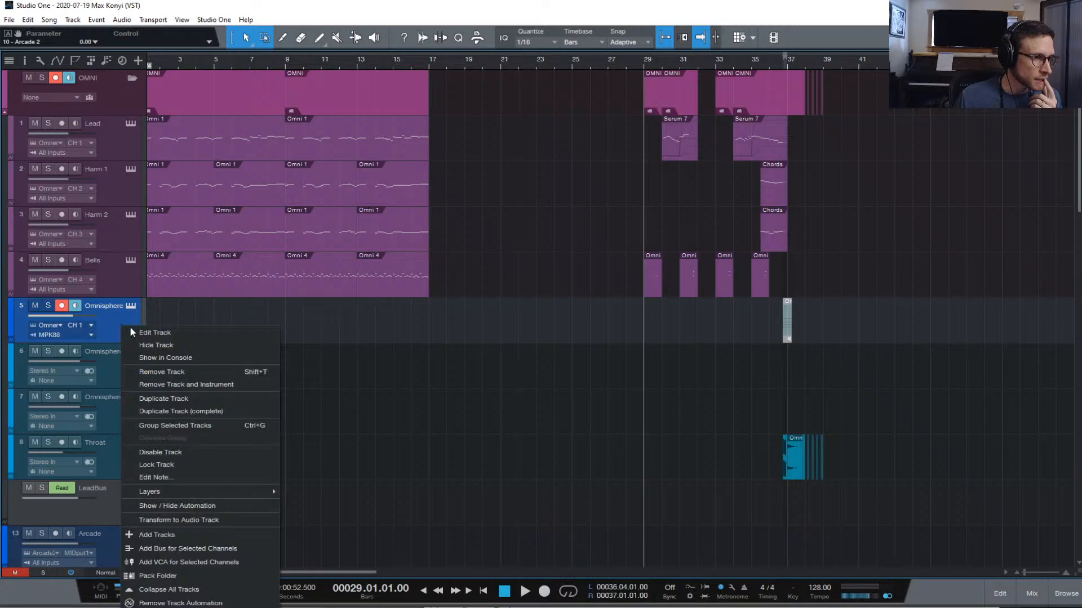
left_click(221, 405)
Set the duplicated track to MIDI channel 2 and open Omnisphere with F11
left_click(73, 367)
left_click(107, 394)
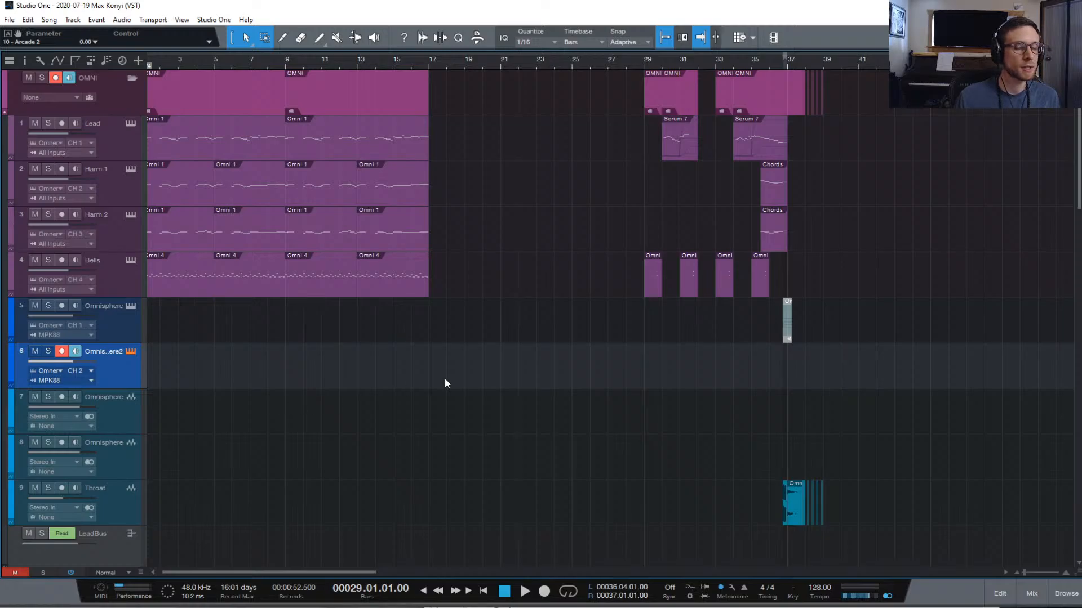
key("F11")
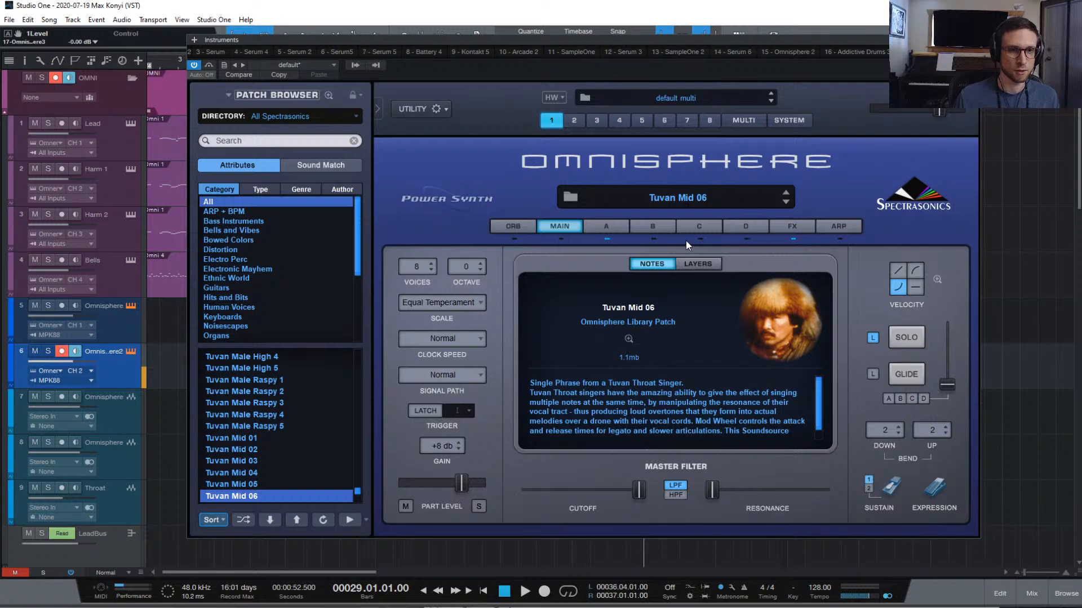
Route Omnisphere part 2 (CH. 2) to output OUT B in the Multi mixer
left_click(574, 120)
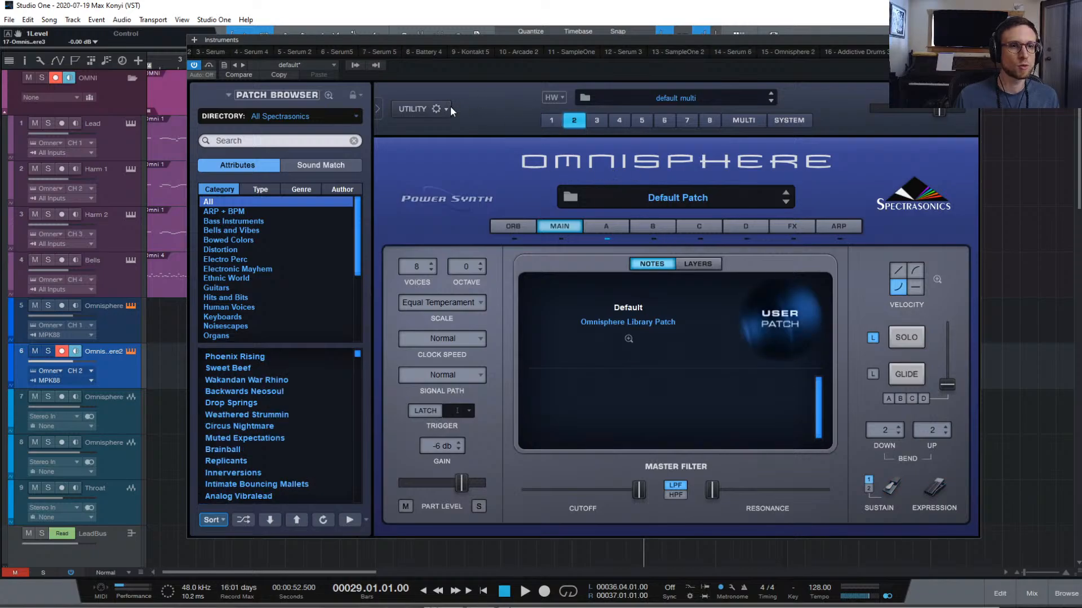
left_click(351, 65)
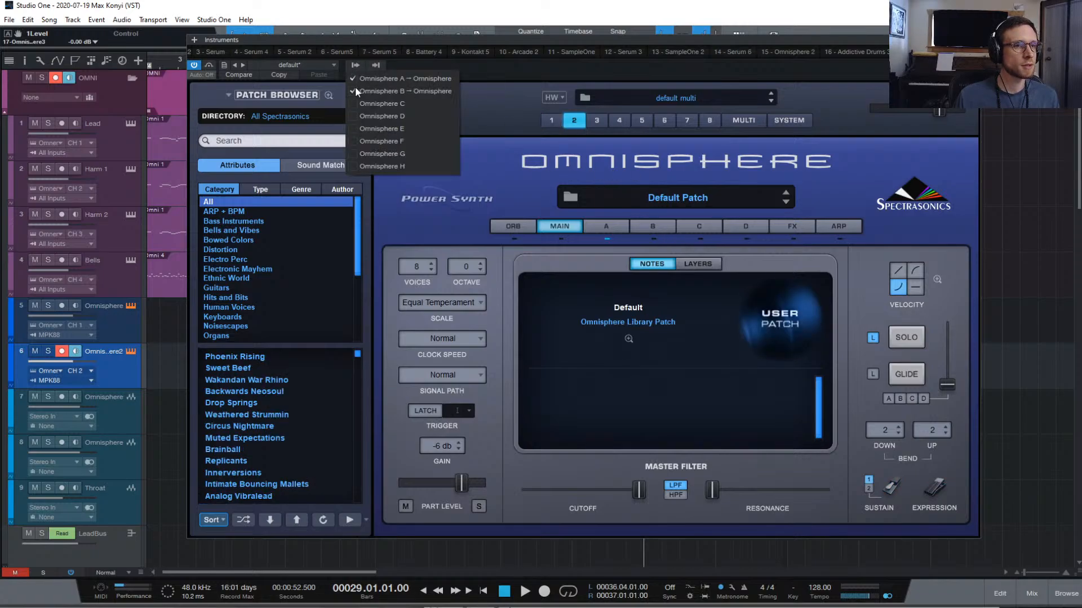
left_click(743, 121)
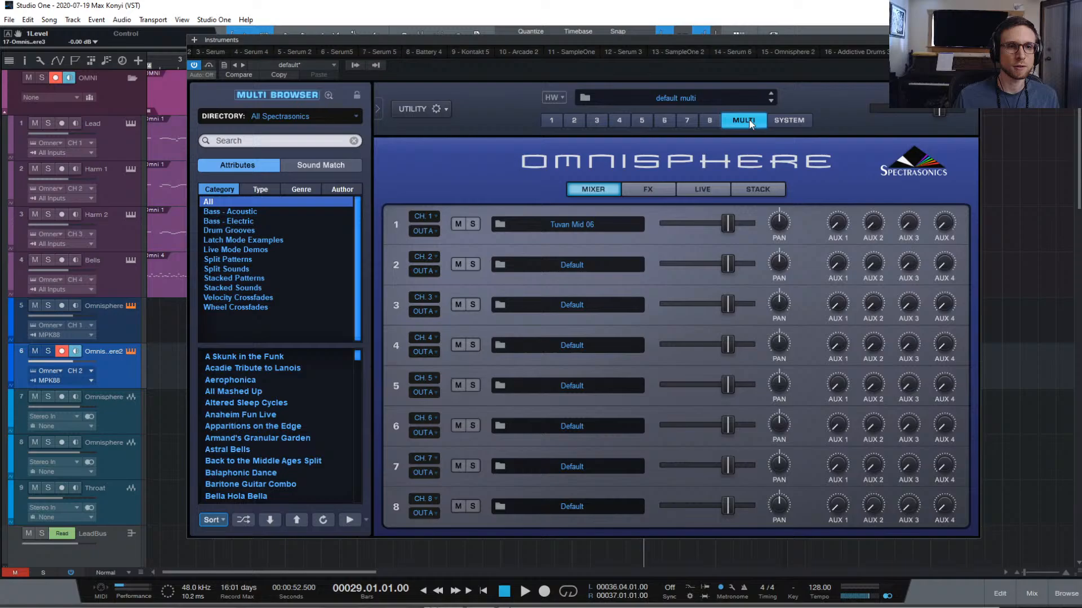
left_click(418, 274)
left_click(447, 281)
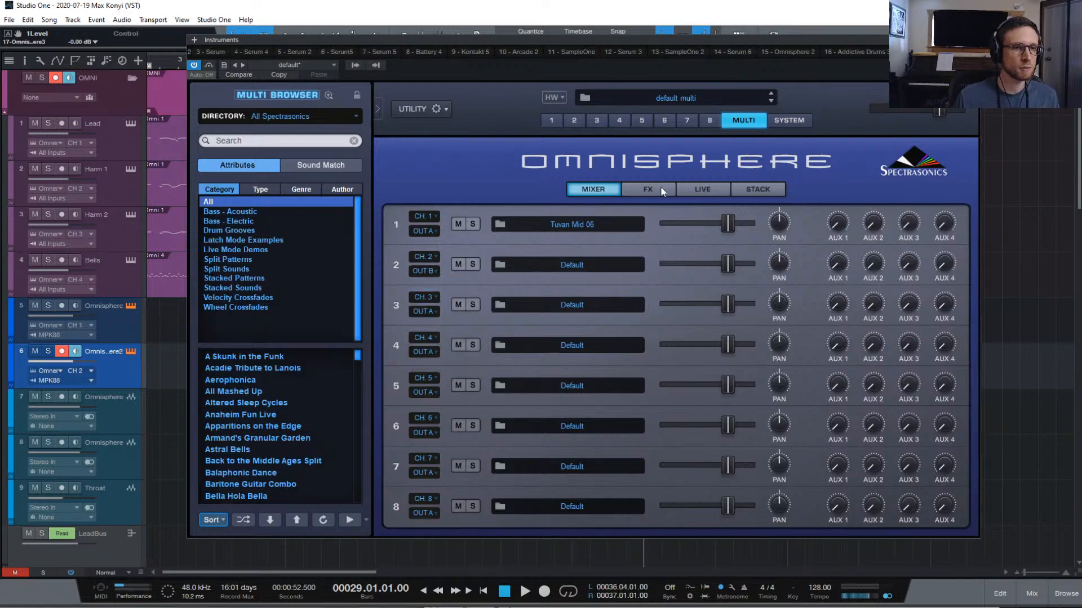
left_click(575, 121)
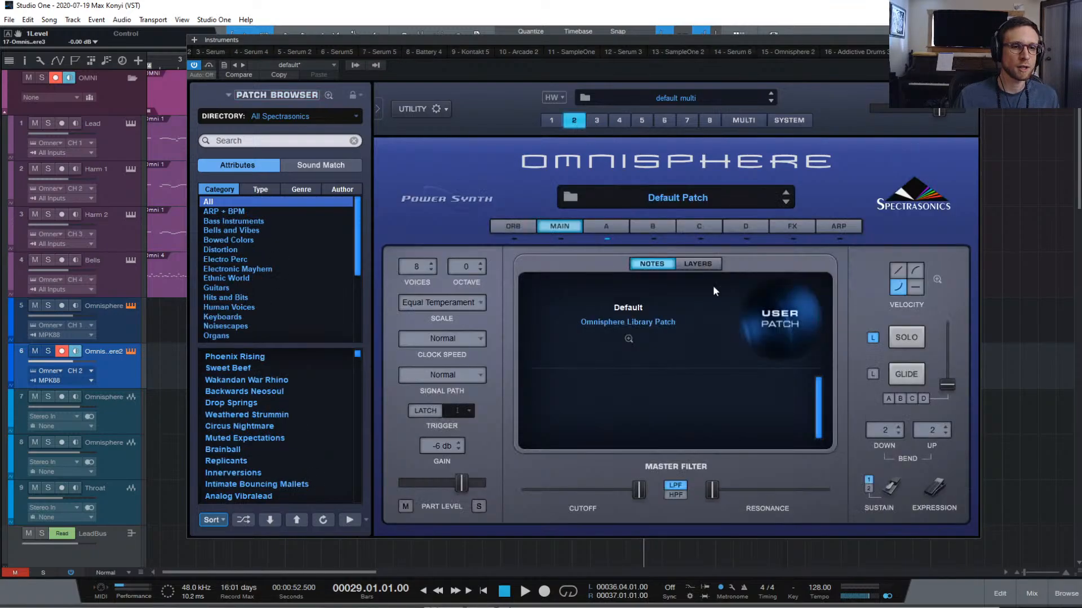
Switch part 2's layer A to a SawSquare Bright synth oscillator, then open the patch browser
left_click(606, 221)
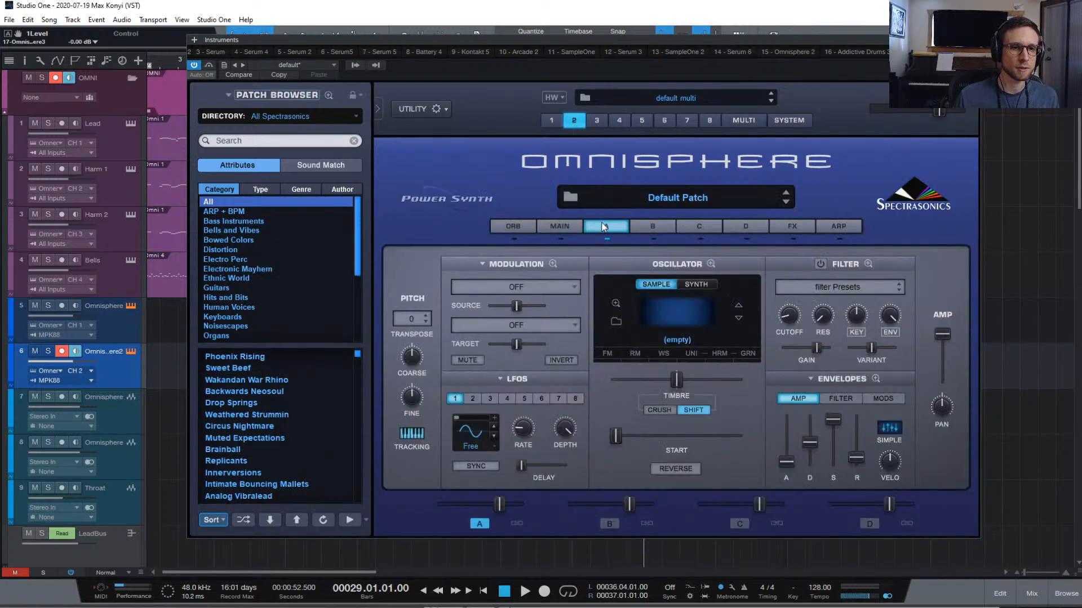
left_click(703, 279)
left_click(743, 257)
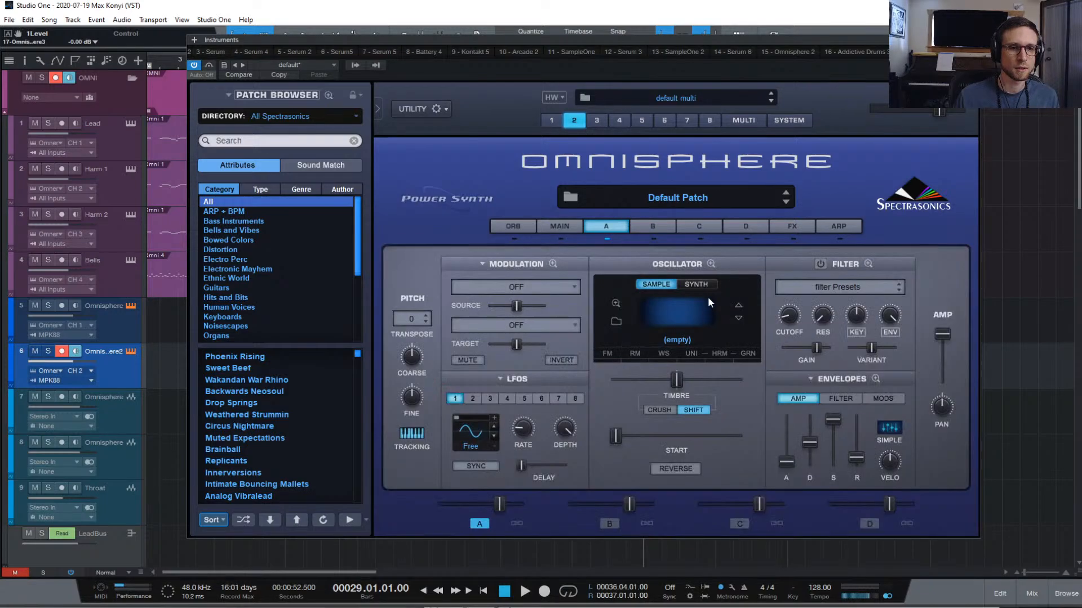
left_click(694, 285)
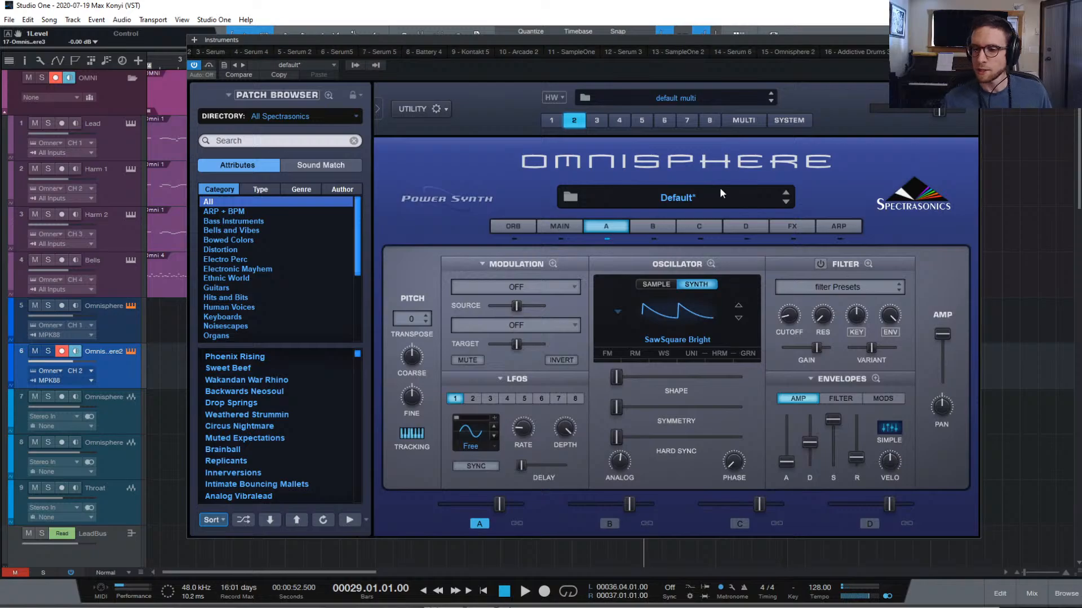
left_click(688, 195)
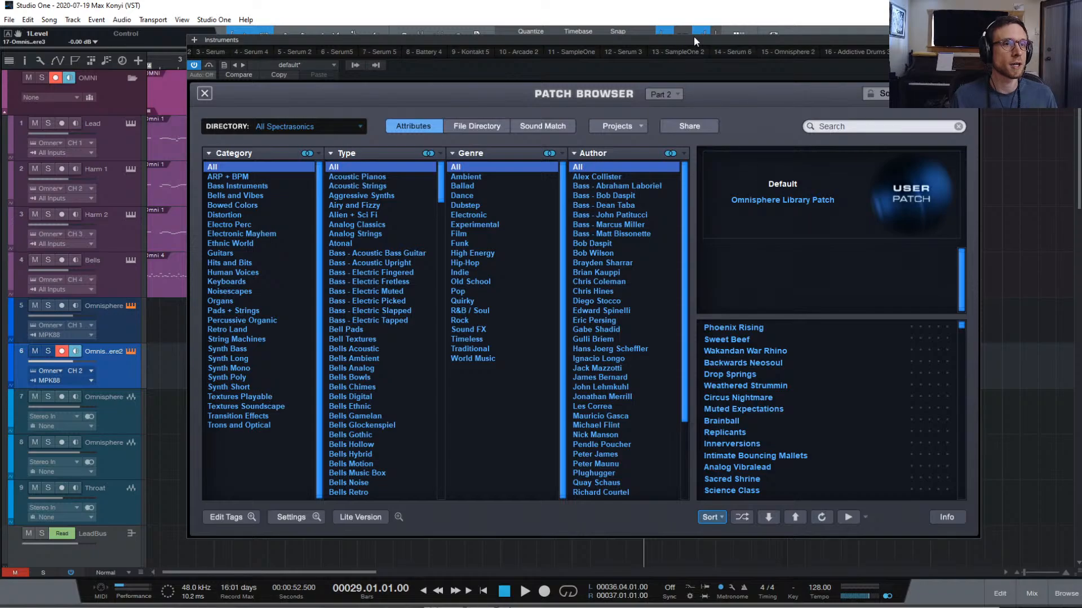
left_click_drag(674, 41, 726, 431)
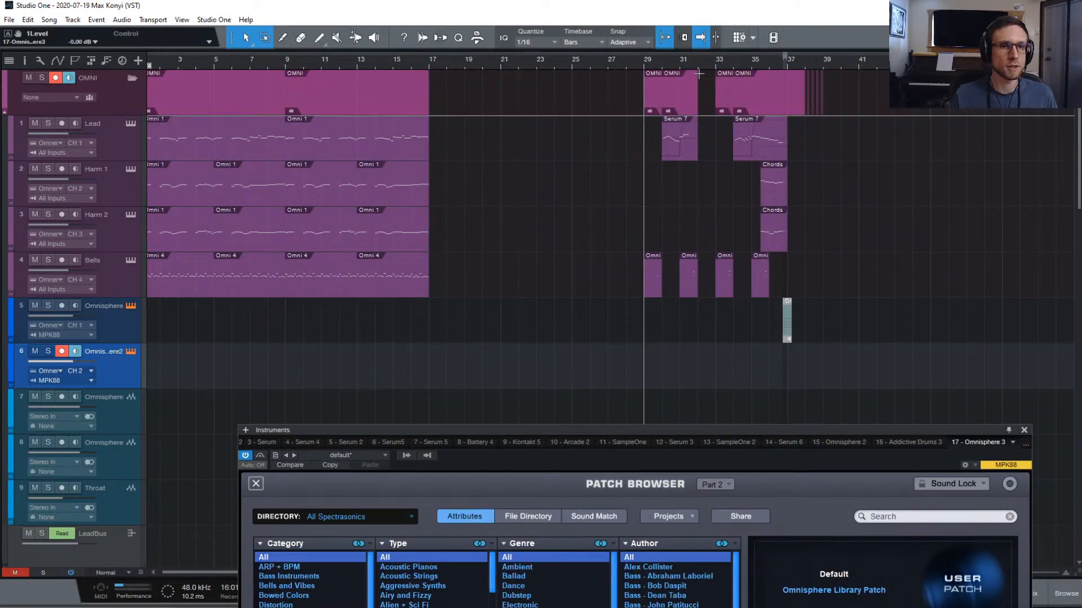
key("space")
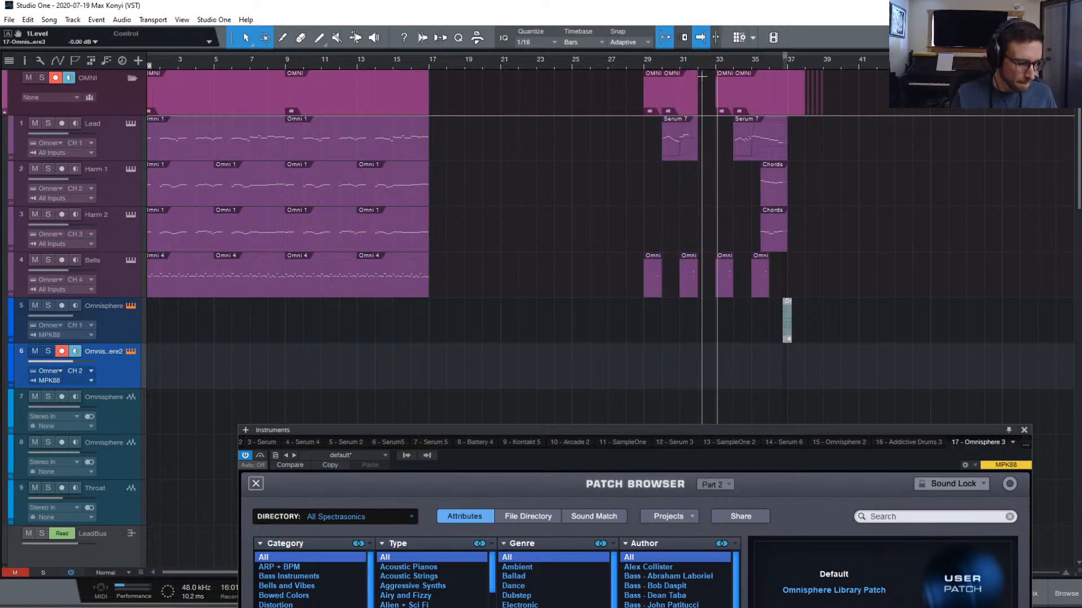
key("space")
left_click_drag(685, 431, 681, 116)
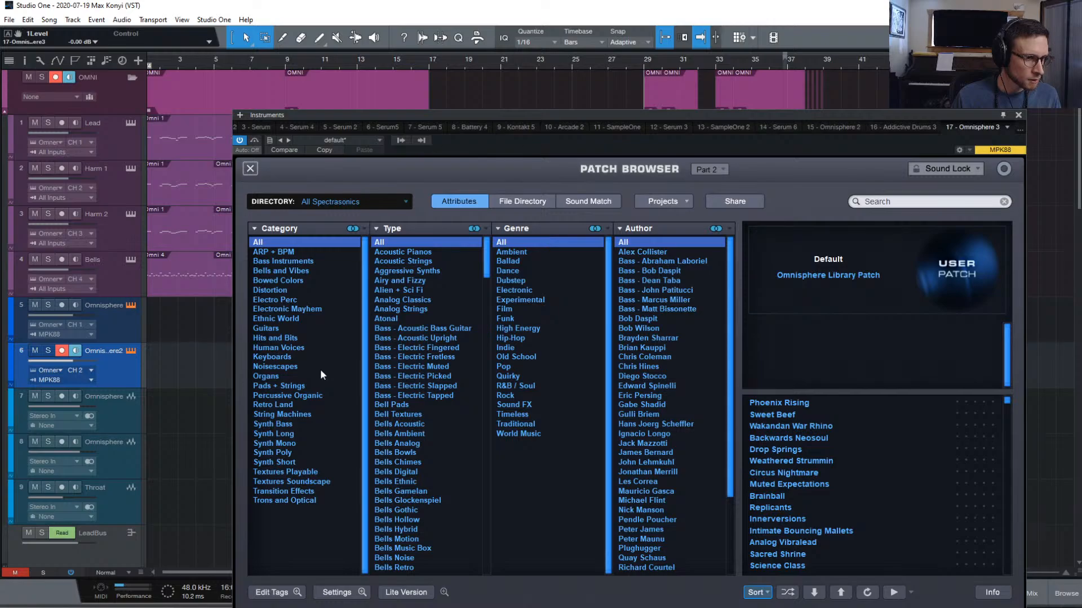
Filter patches to Retro Land, shuffle, and try Bee Stinger, Classic Spacetrails and Radioharp
left_click(284, 407)
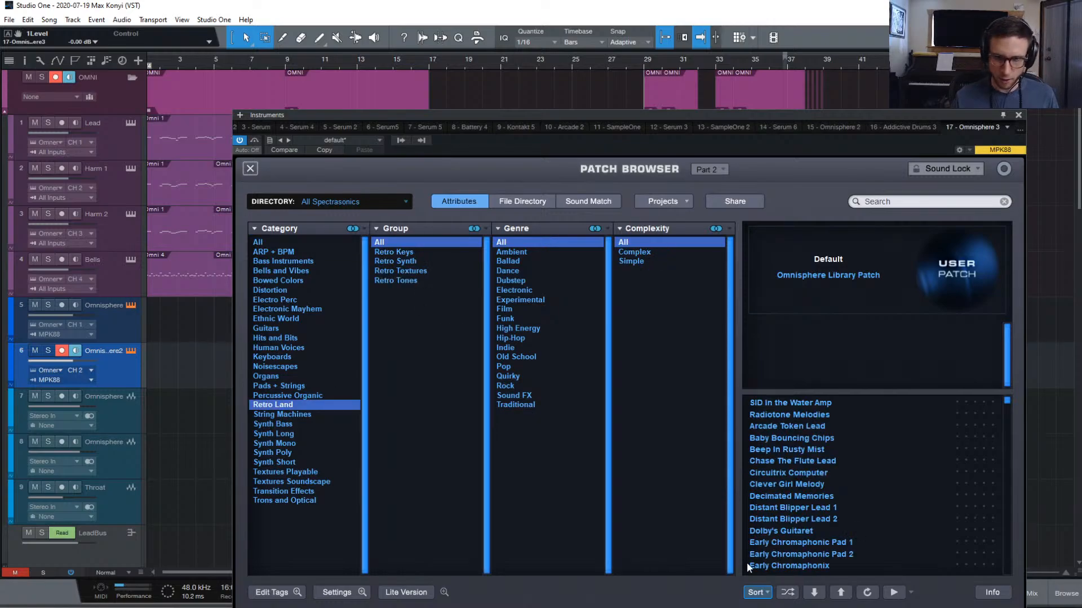
left_click(788, 592)
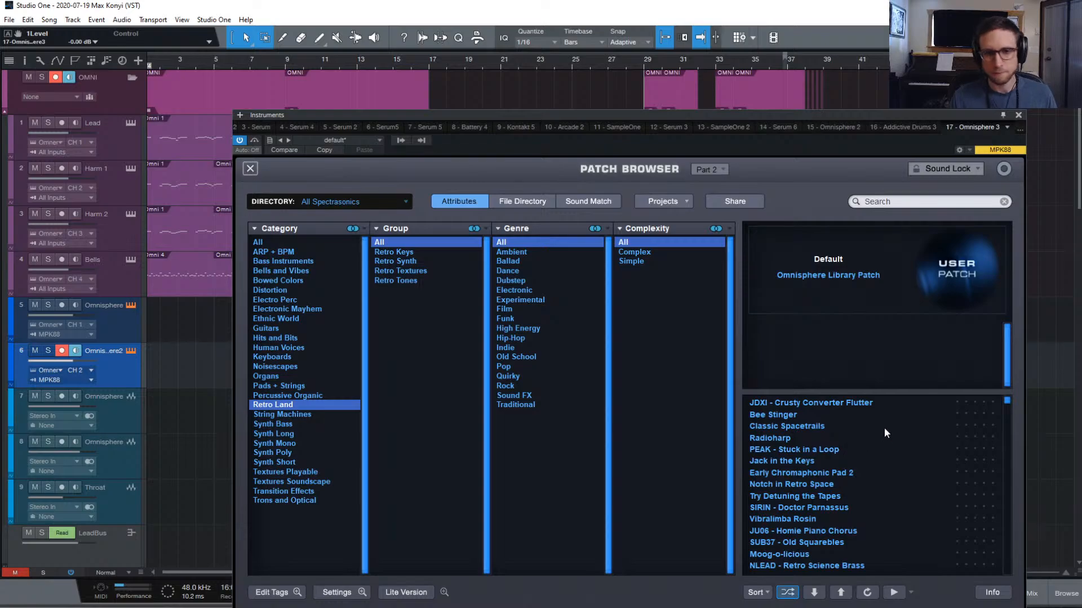
key("Down")
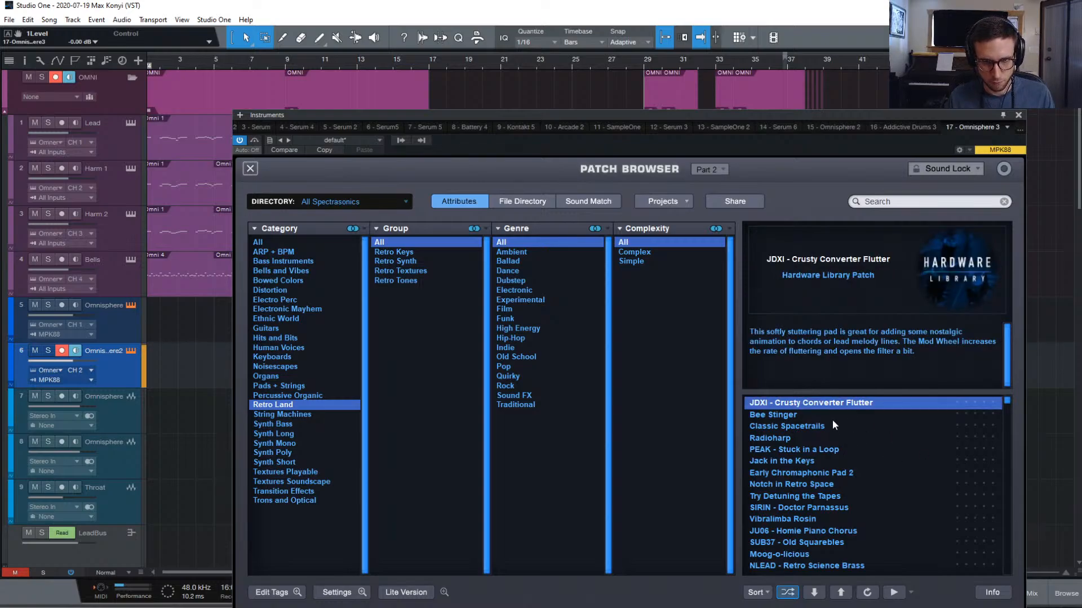
scroll(836, 417, "down", 1)
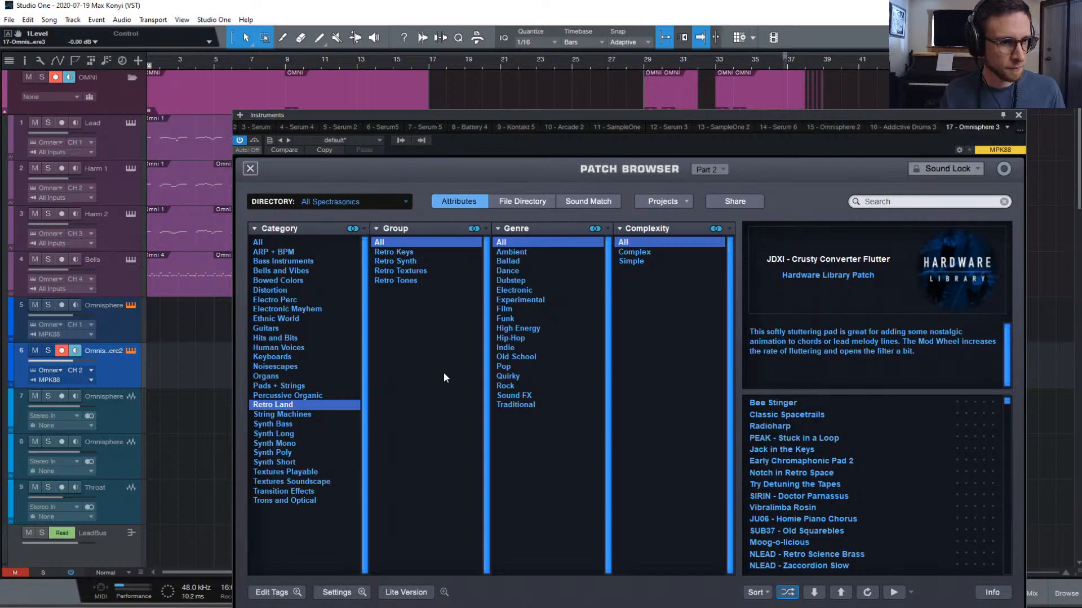
scroll(850, 549, "down", 1)
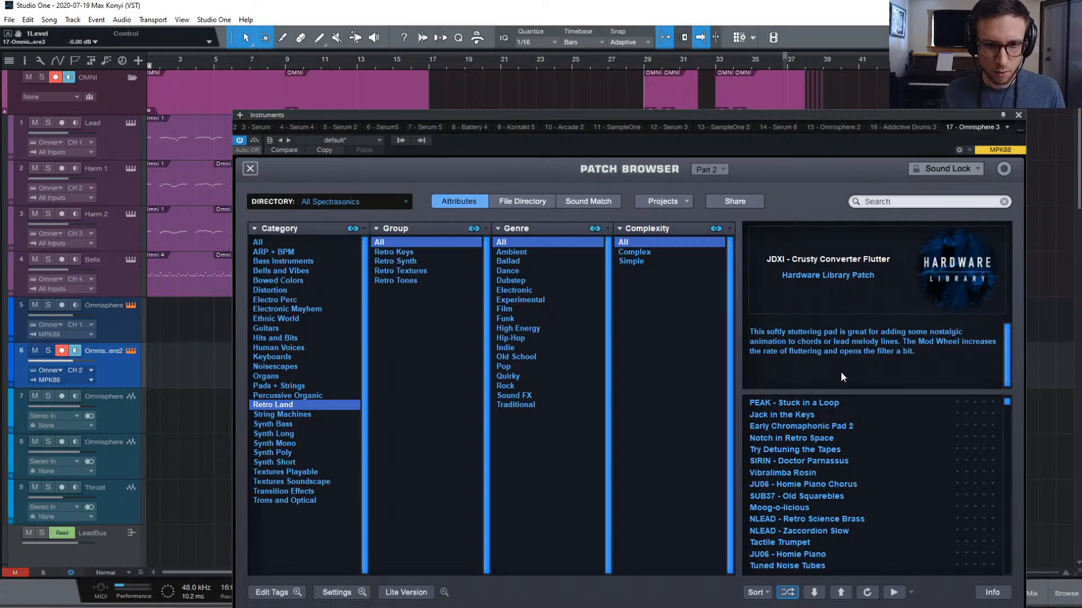
scroll(854, 415, "up", 2)
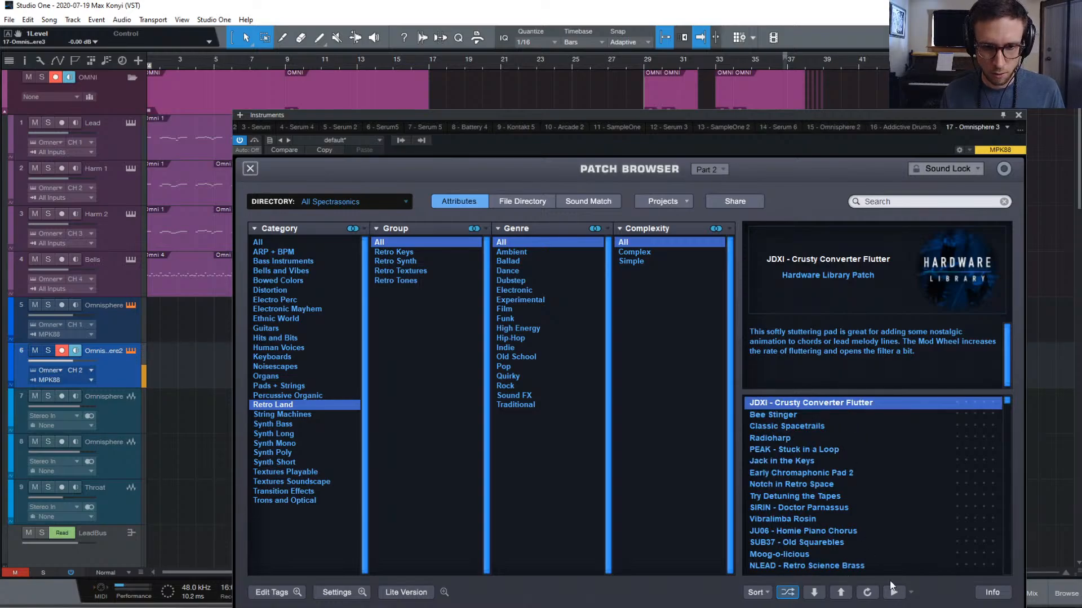
left_click(797, 414)
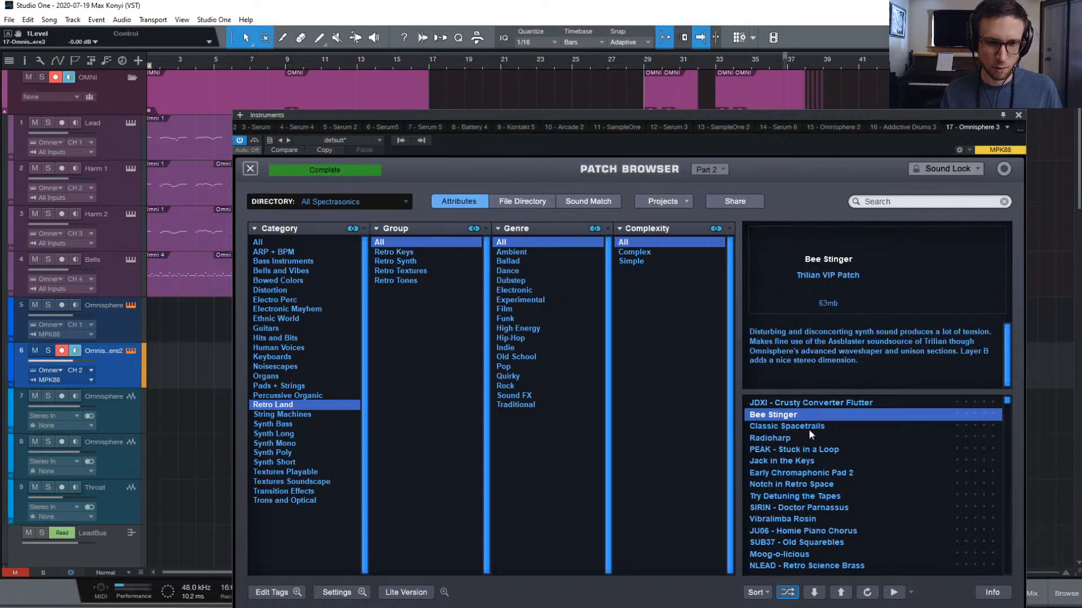
left_click(811, 426)
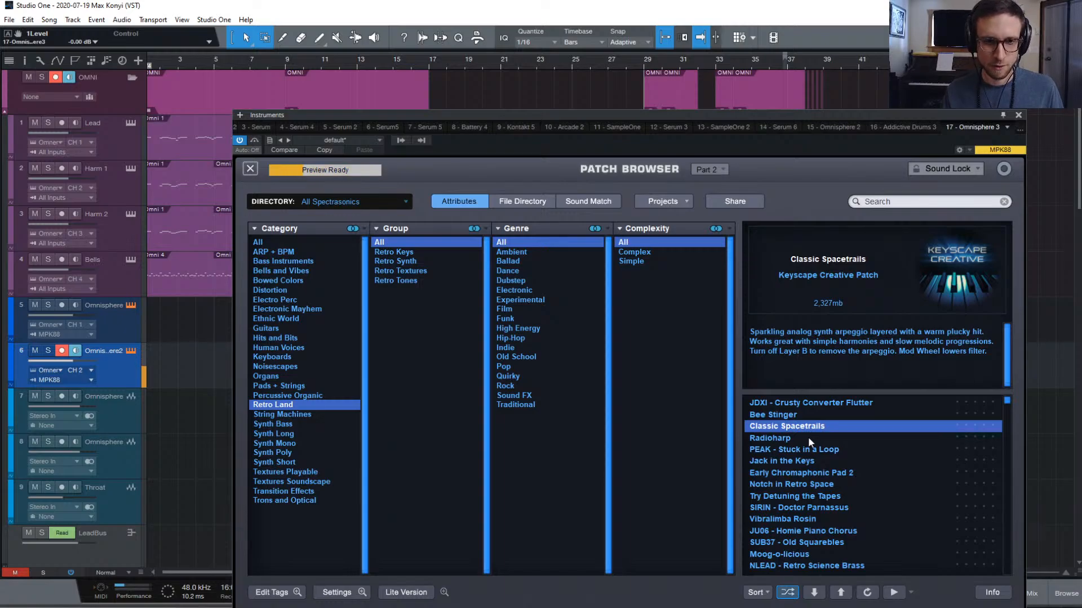
left_click(808, 437)
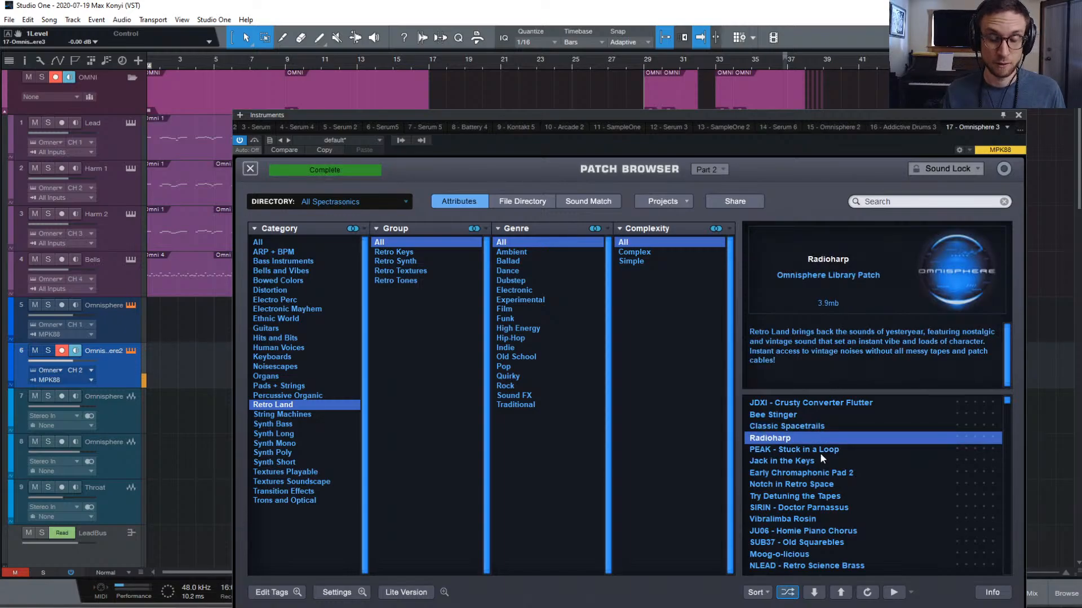
Audition more Retro Land patches, settle on Notch in Retro Space, and close the browser
scroll(821, 452, "down", 1)
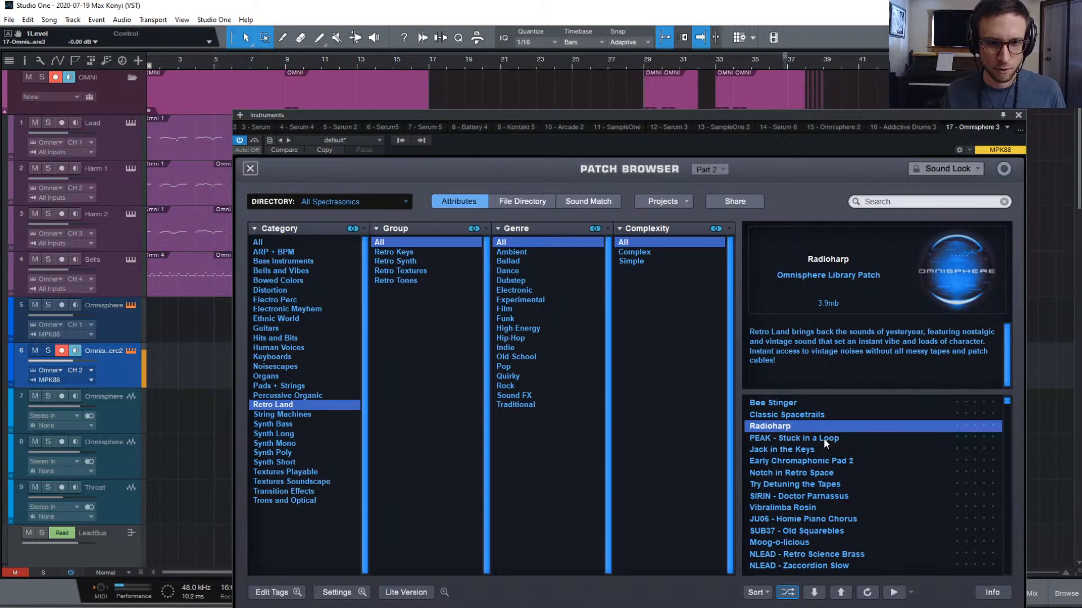
left_click(823, 437)
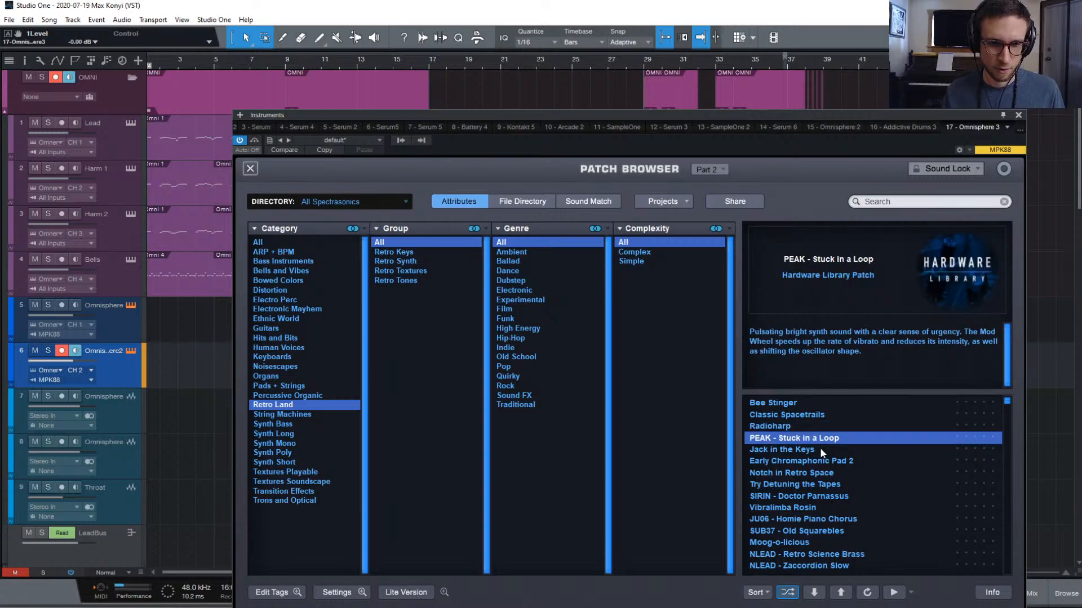
left_click(821, 449)
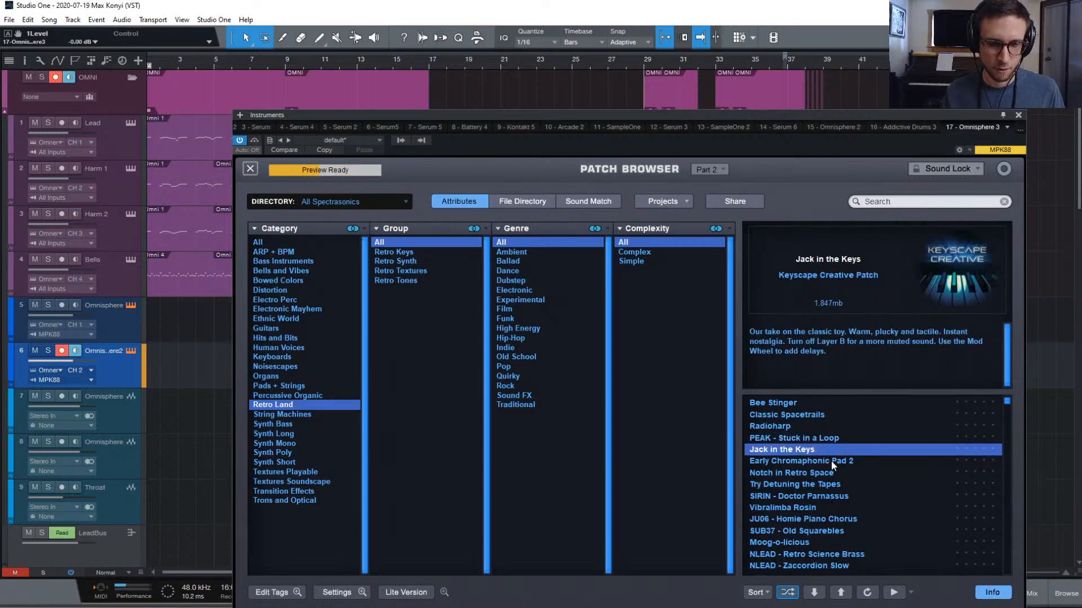
left_click(831, 461)
left_click(845, 472)
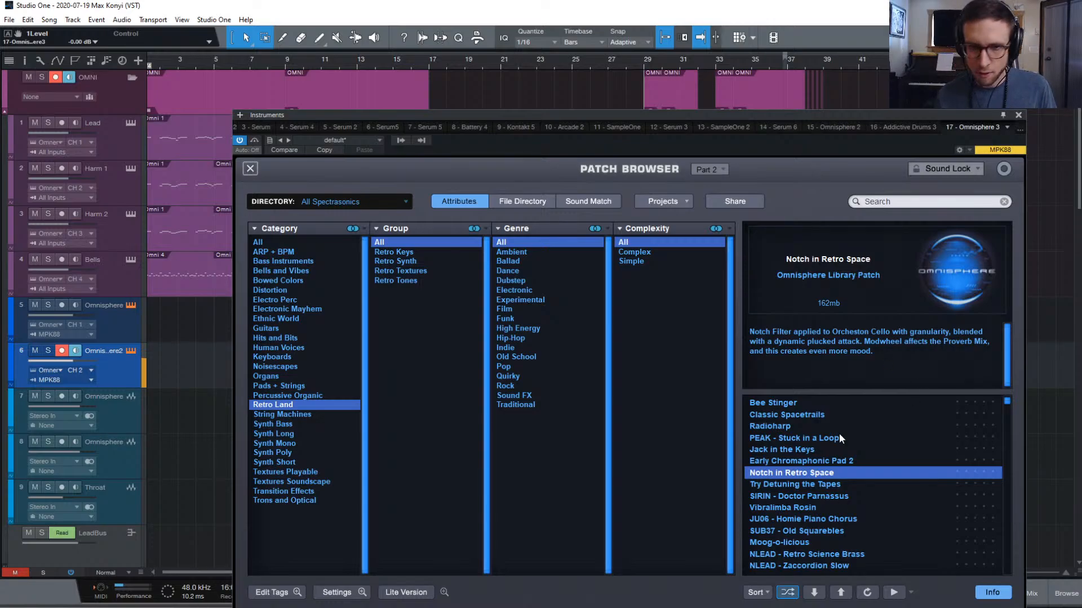
left_click(251, 170)
Switch Omnisphere's compact side browser to list multis
left_click(252, 171)
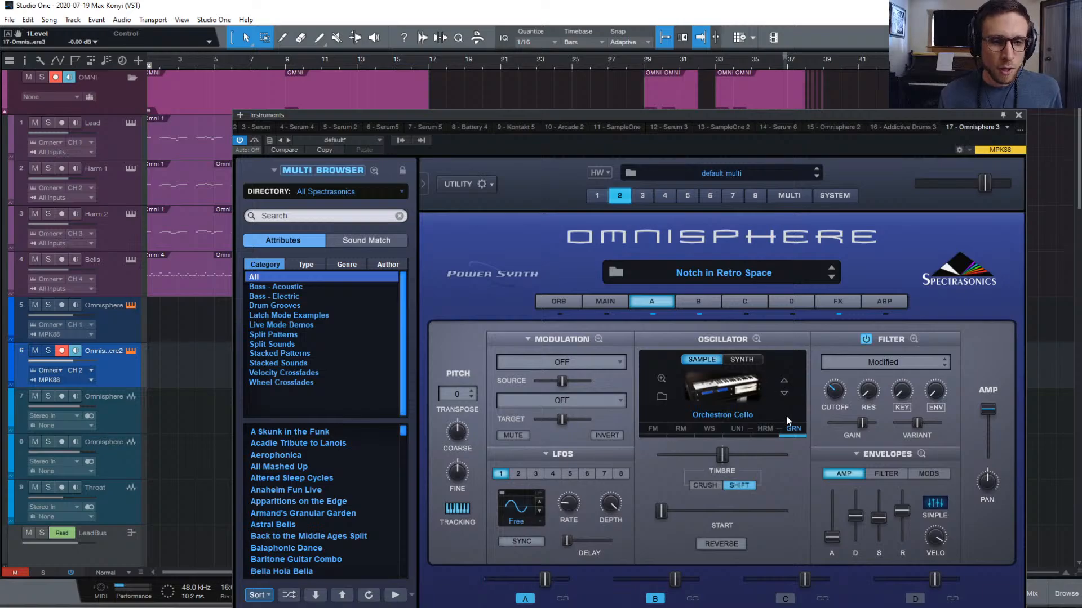
Turn off layer A of the Notch in Retro Space patch and bring up layer B for editing
left_click(652, 313)
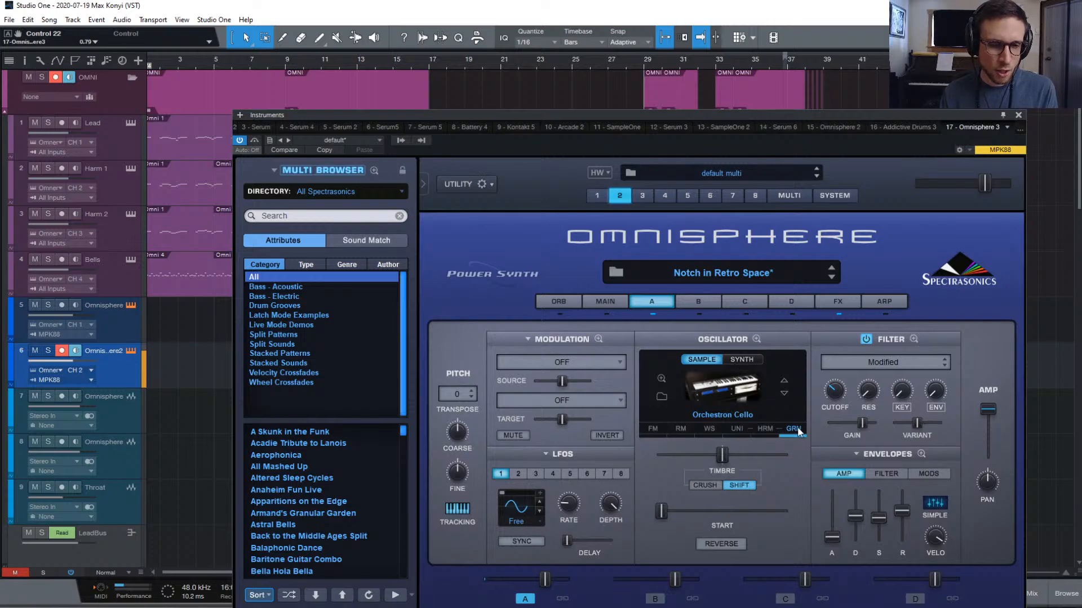
left_click(701, 314)
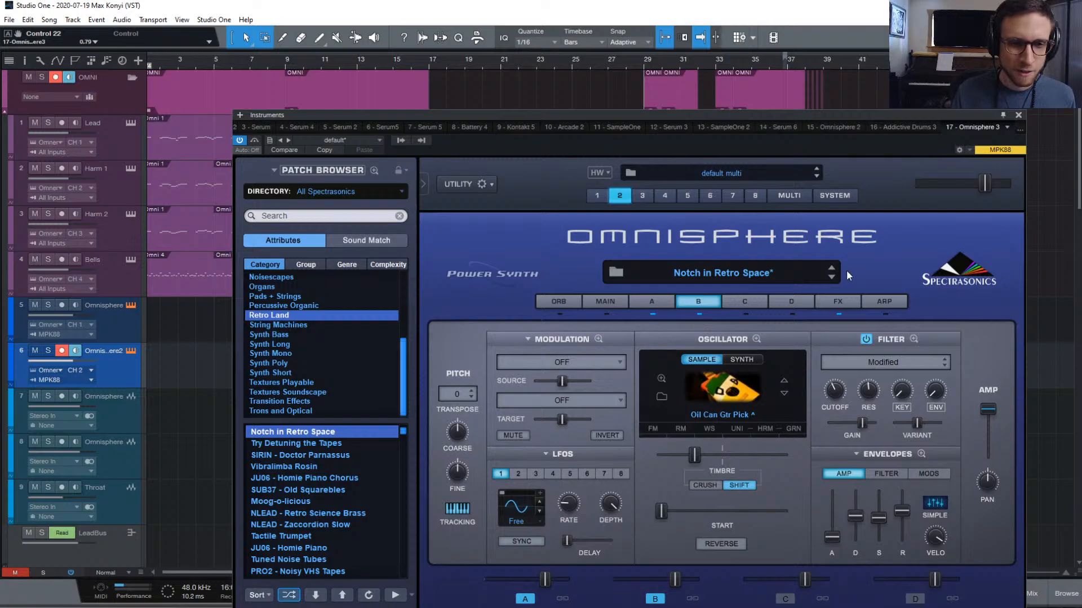
Close the Omnisphere window and record a new MIDI take on track 6 around bar 31
left_click(1018, 114)
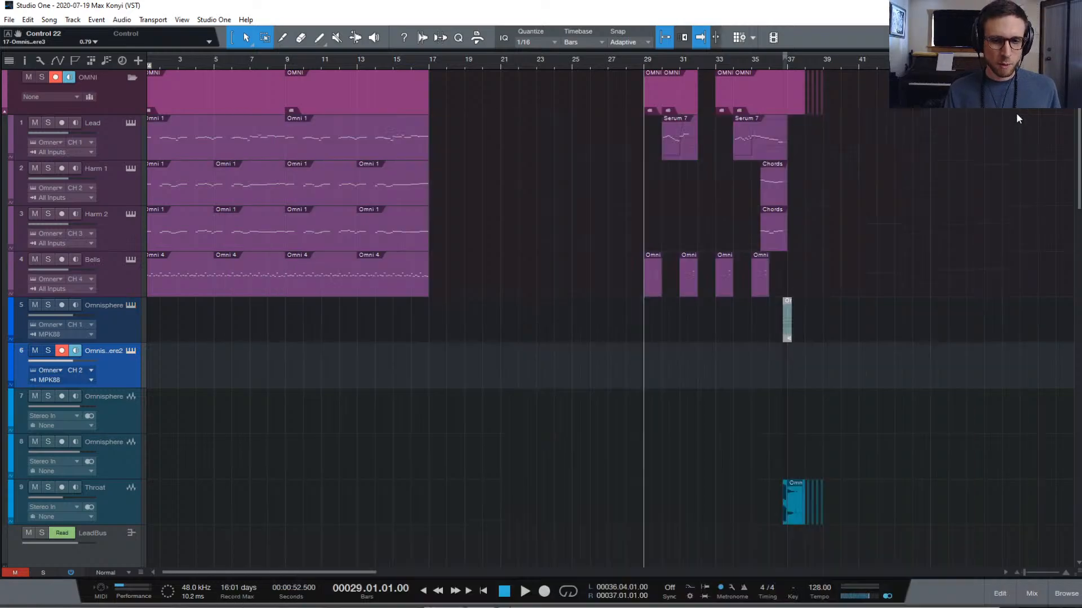
key("space")
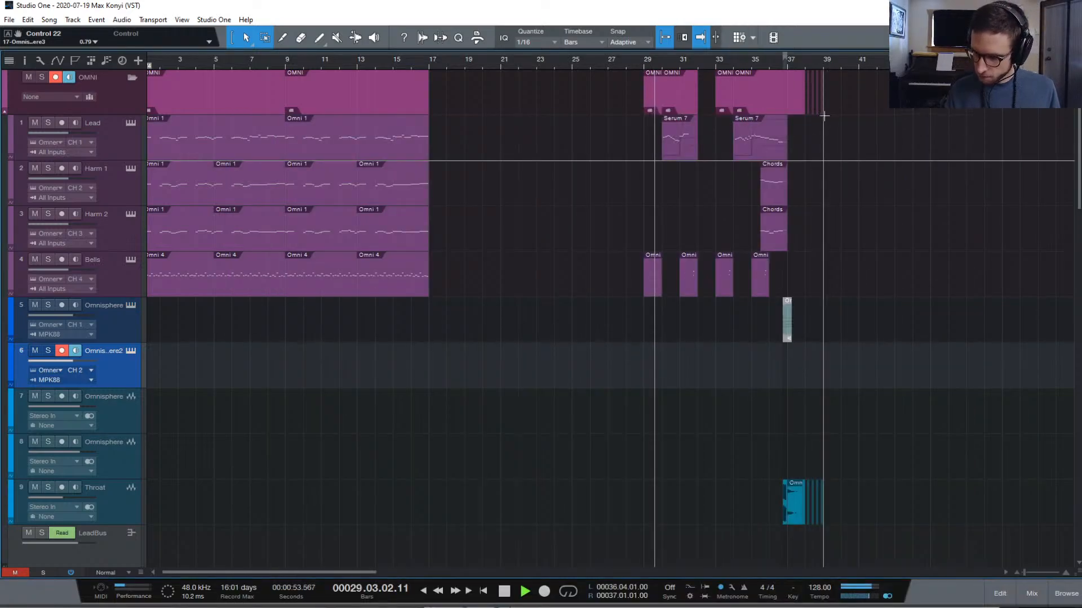
key("KP_Multiply")
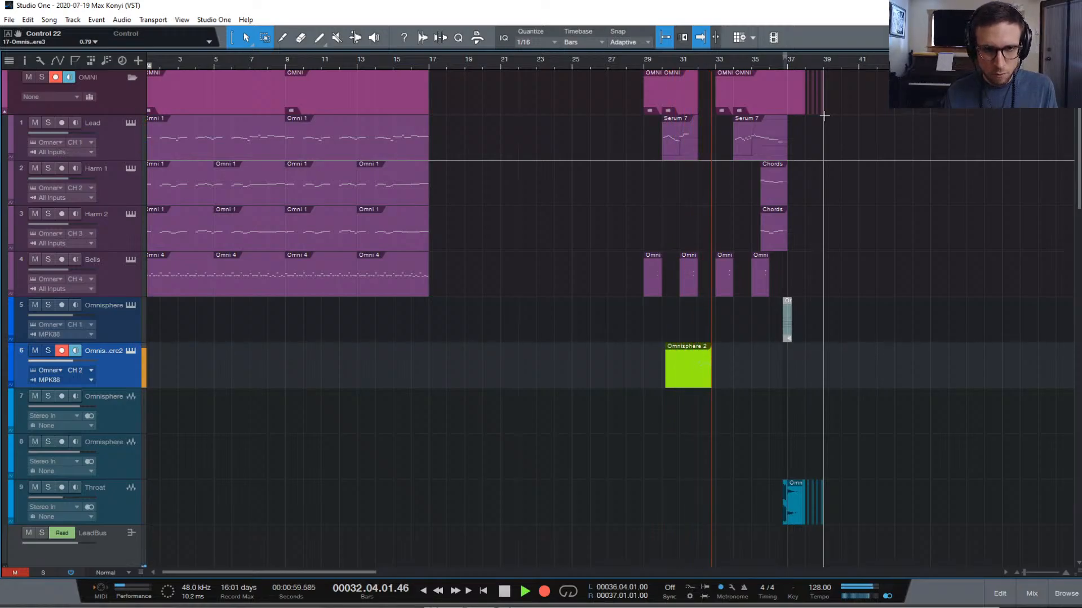
key("space")
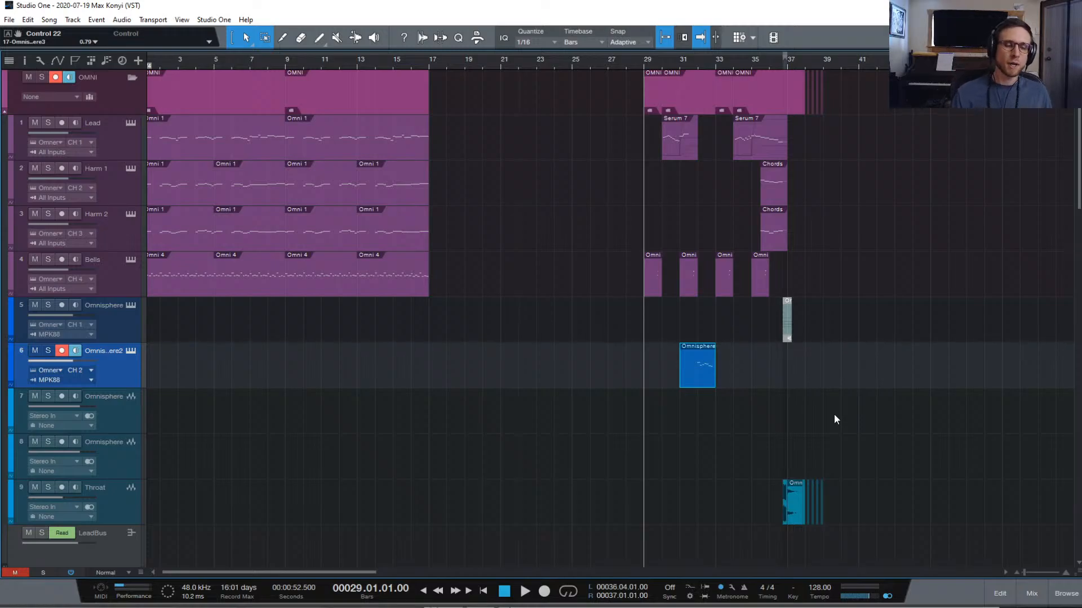
Open the new part in an enlarged note editor and quantize all seven notes to 1/32
double_click(691, 376)
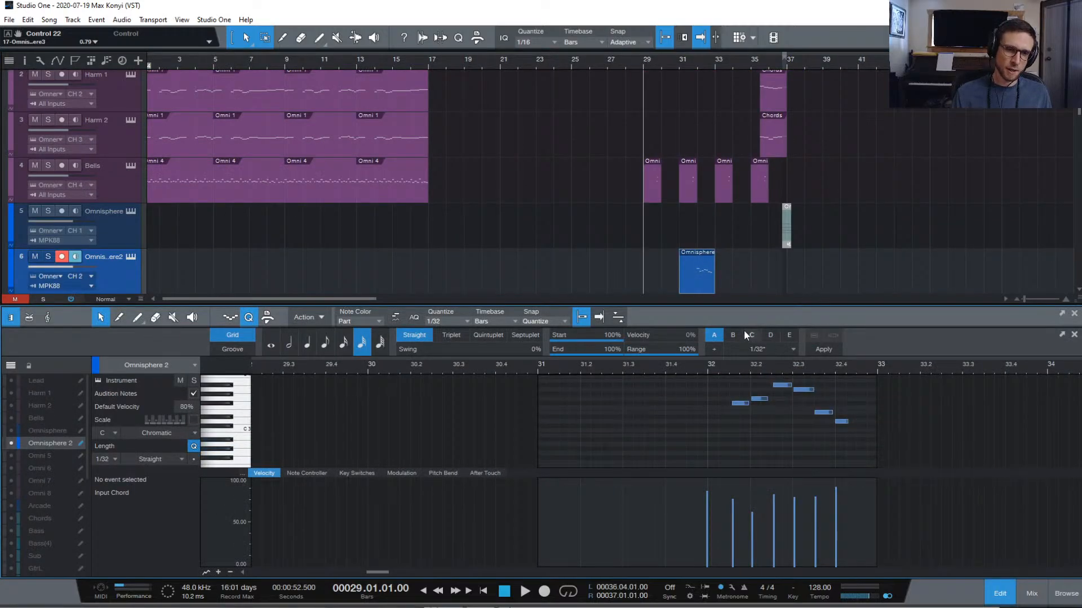
left_click_drag(790, 304, 790, 211)
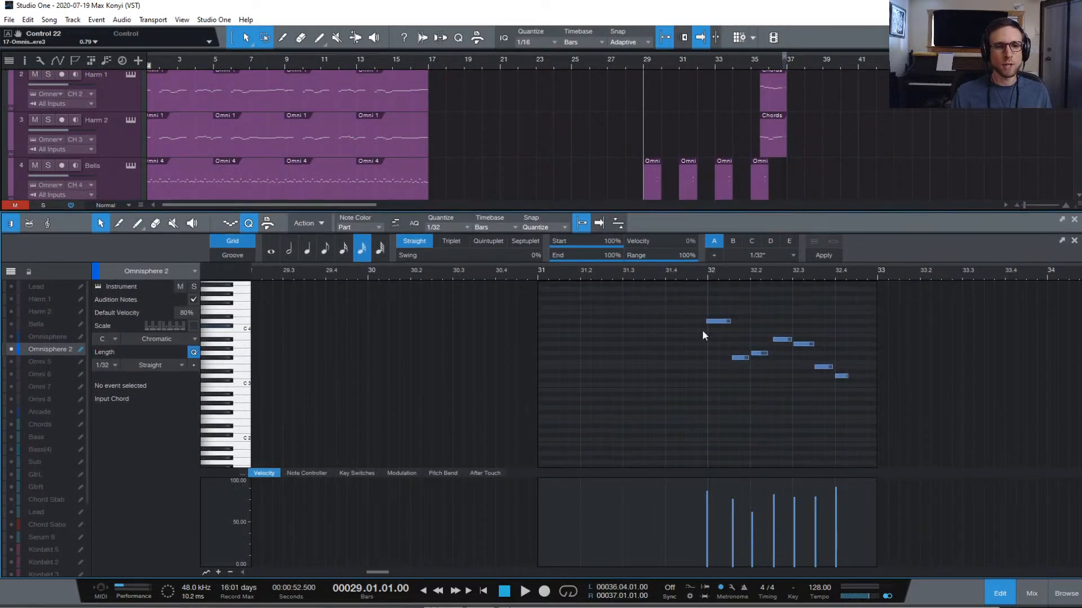
left_click_drag(680, 307, 882, 422)
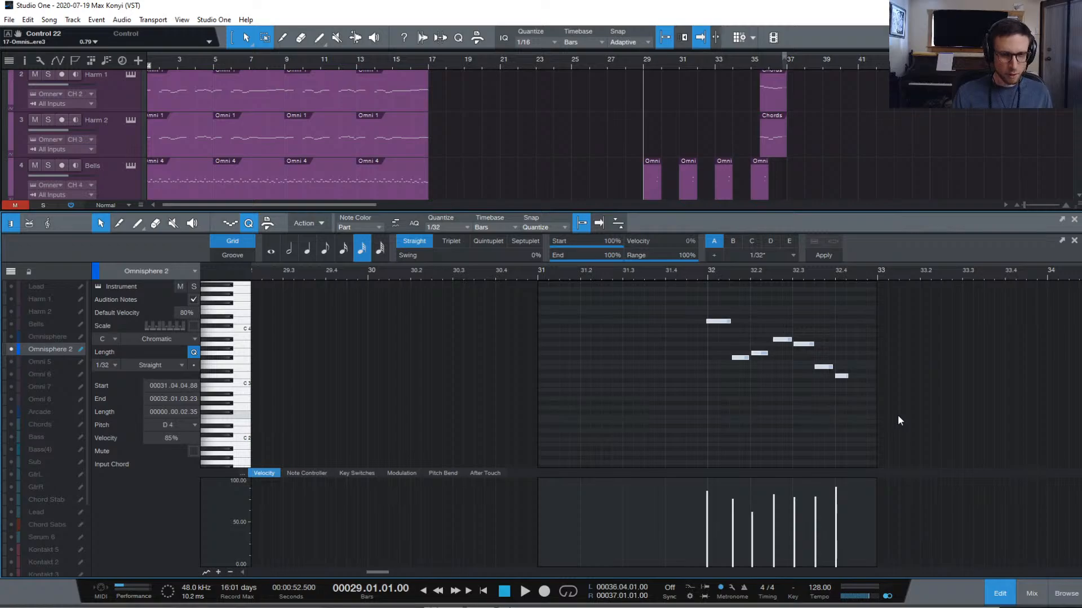
key("q")
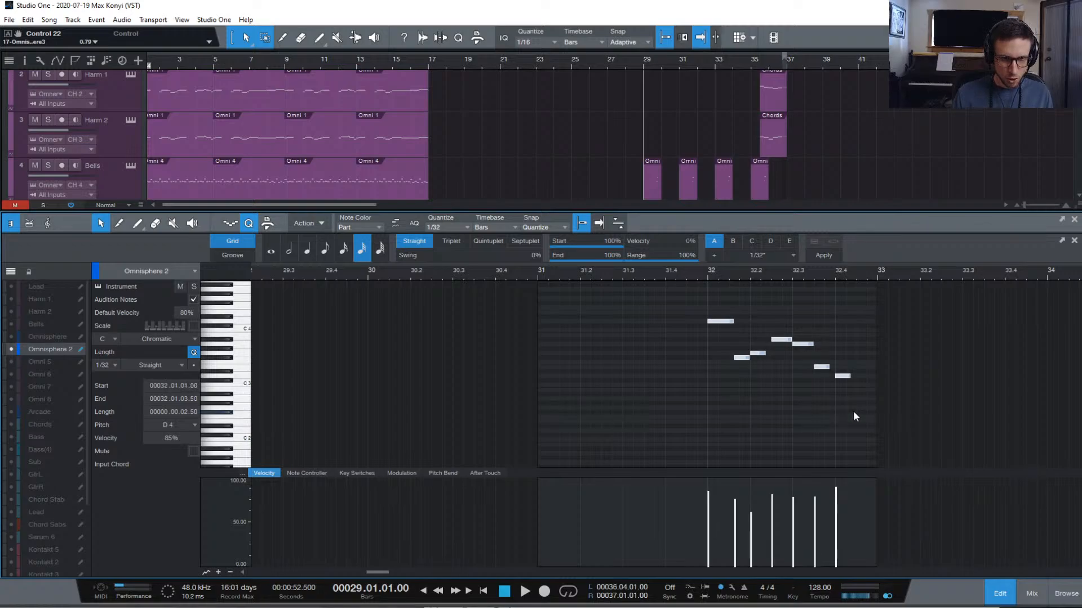
left_click(784, 322)
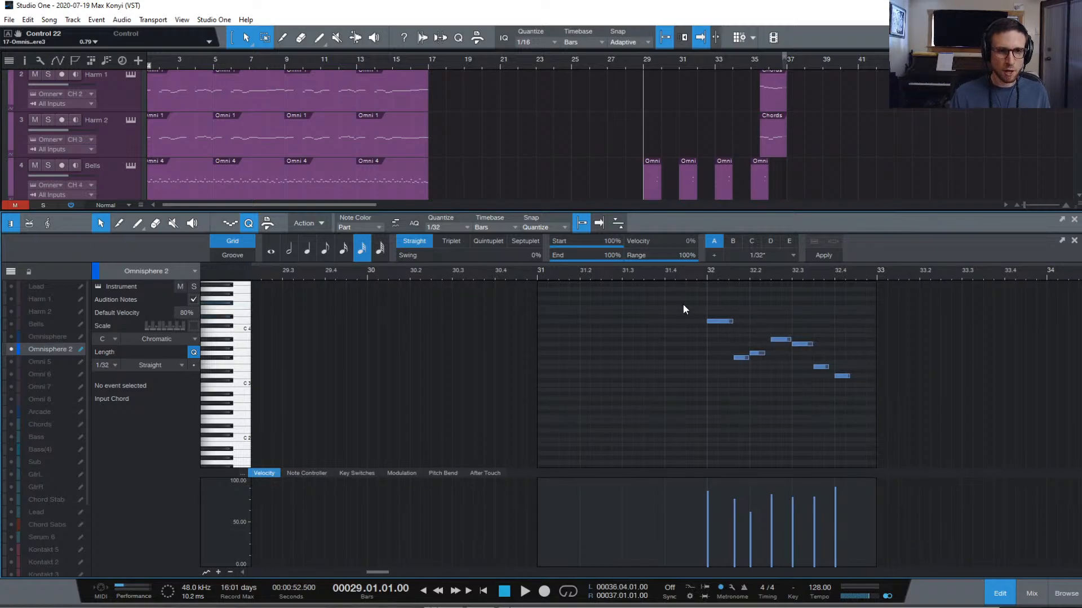
Audition from bar 30.4, shorten the D4 note and start F#3 earlier, then audition from bar 32
scroll(687, 305, "left", 1)
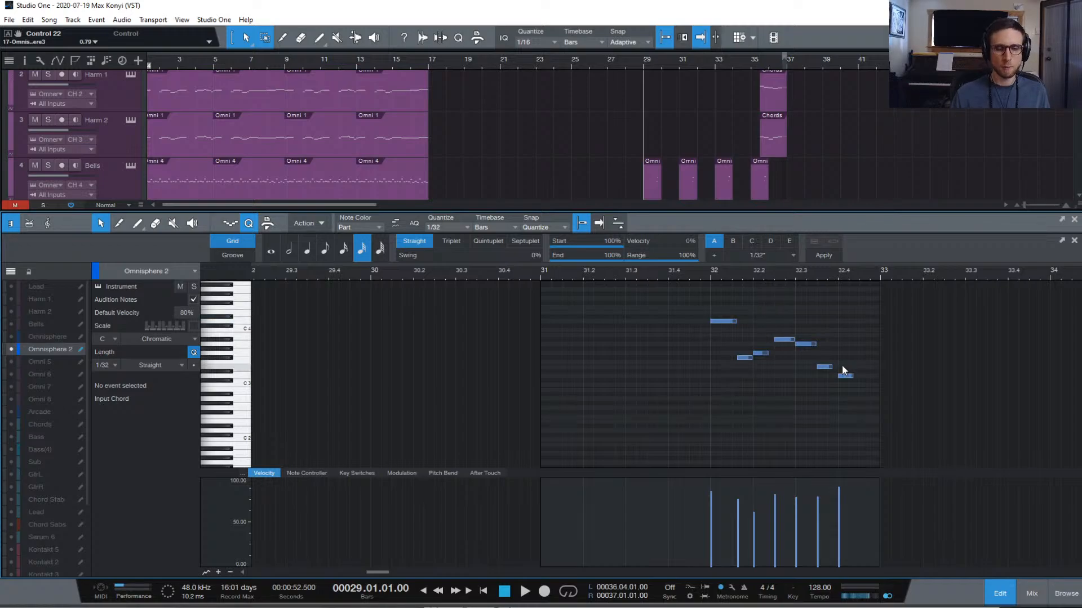
left_click(529, 278)
key("space")
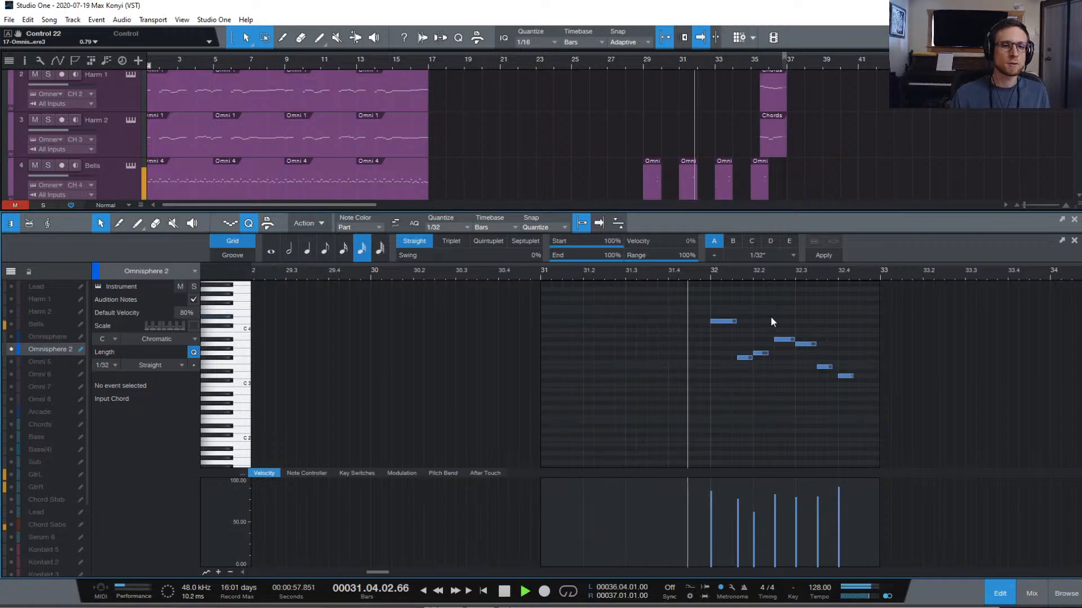
key("space")
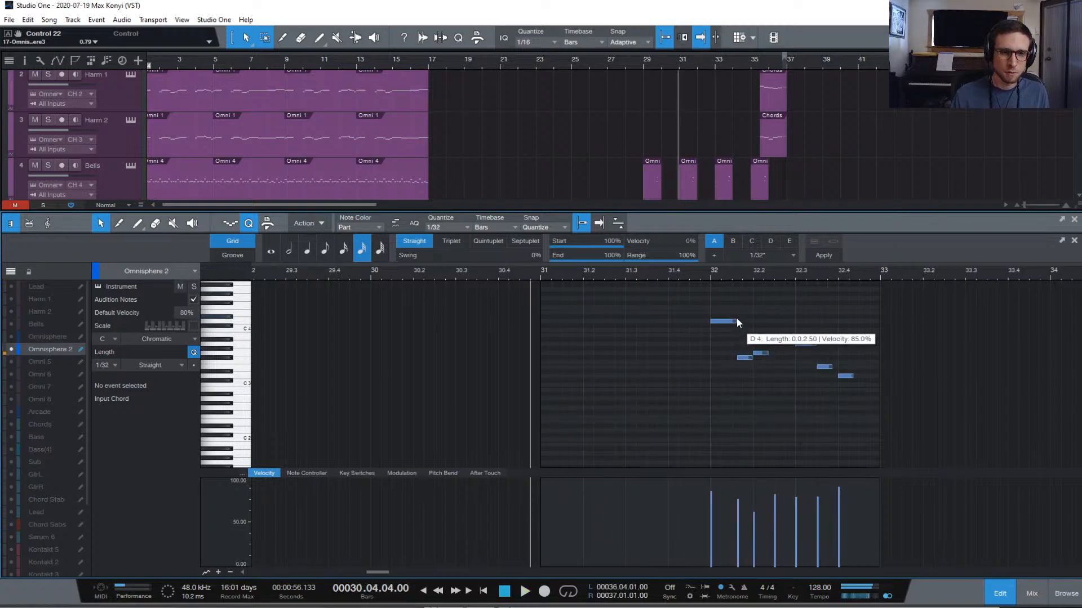
left_click_drag(736, 323, 734, 358)
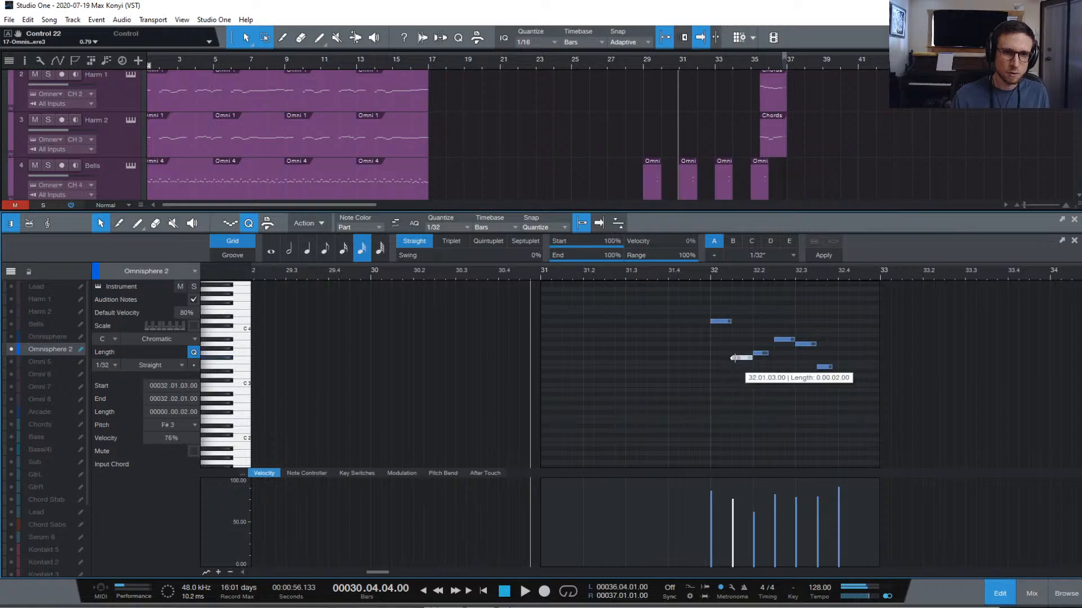
left_click(708, 274)
key("space")
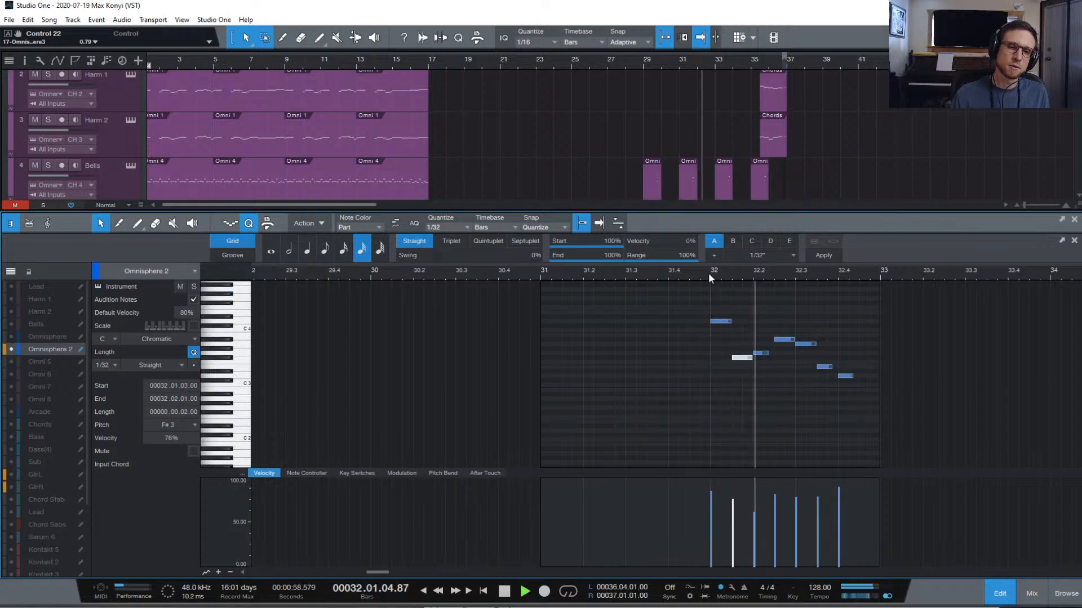
key("space")
Lengthen the G3 note and extend E3 to end at 32.04.01, auditioning each change, then close the editor
right_click(768, 354)
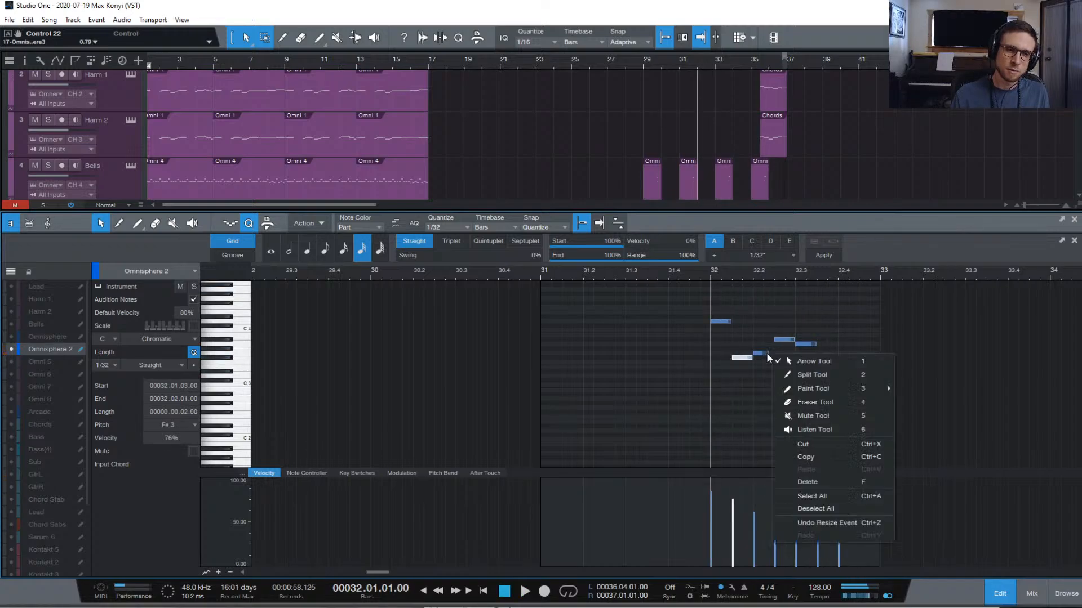
left_click(765, 347)
left_click_drag(766, 353, 776, 354)
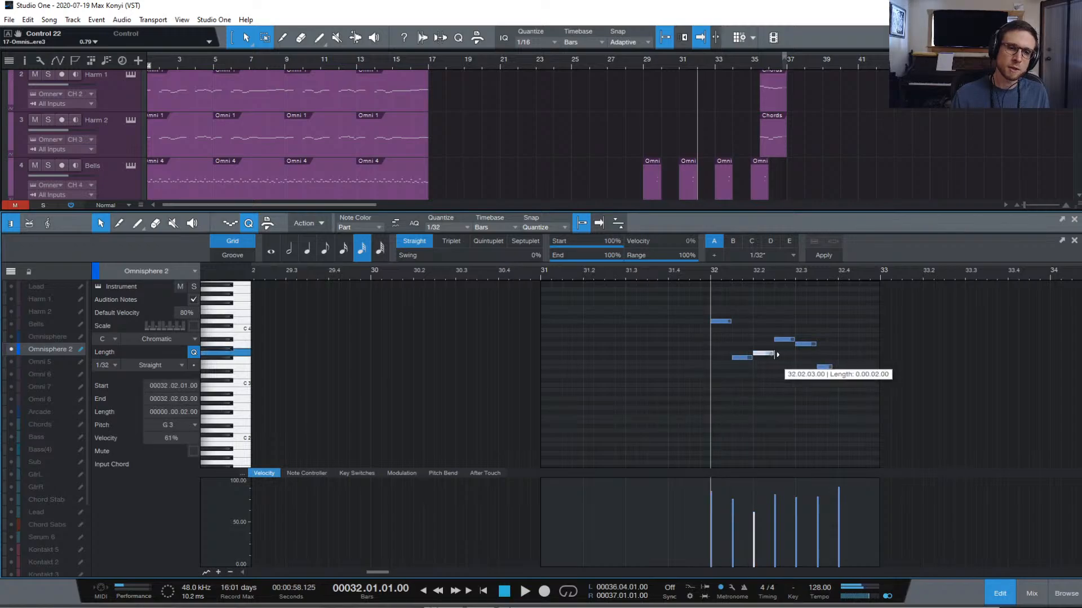
key("space")
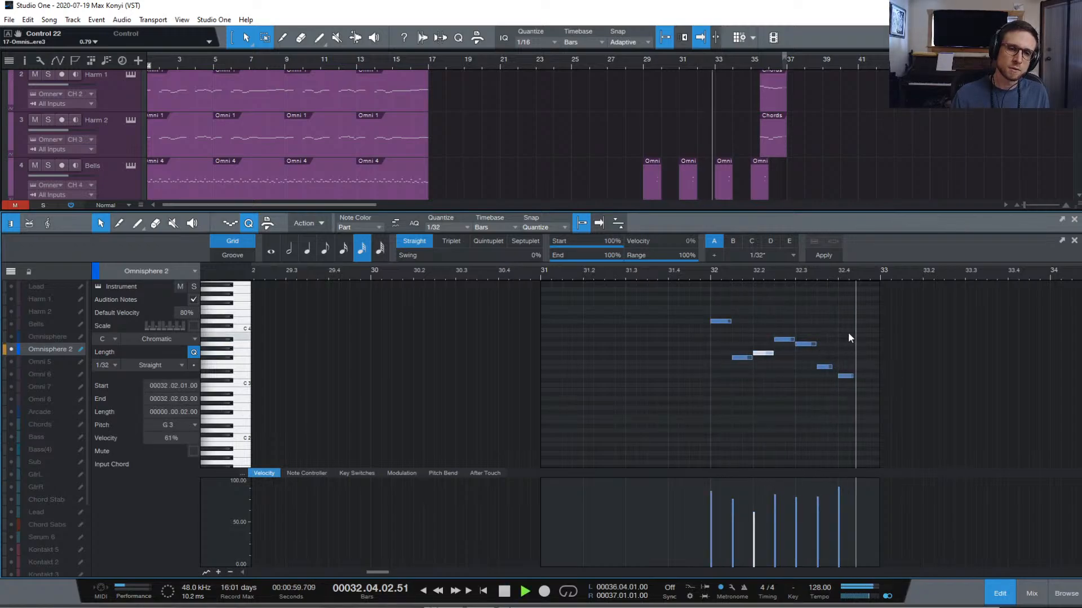
key("space")
left_click_drag(831, 367, 838, 366)
key("space")
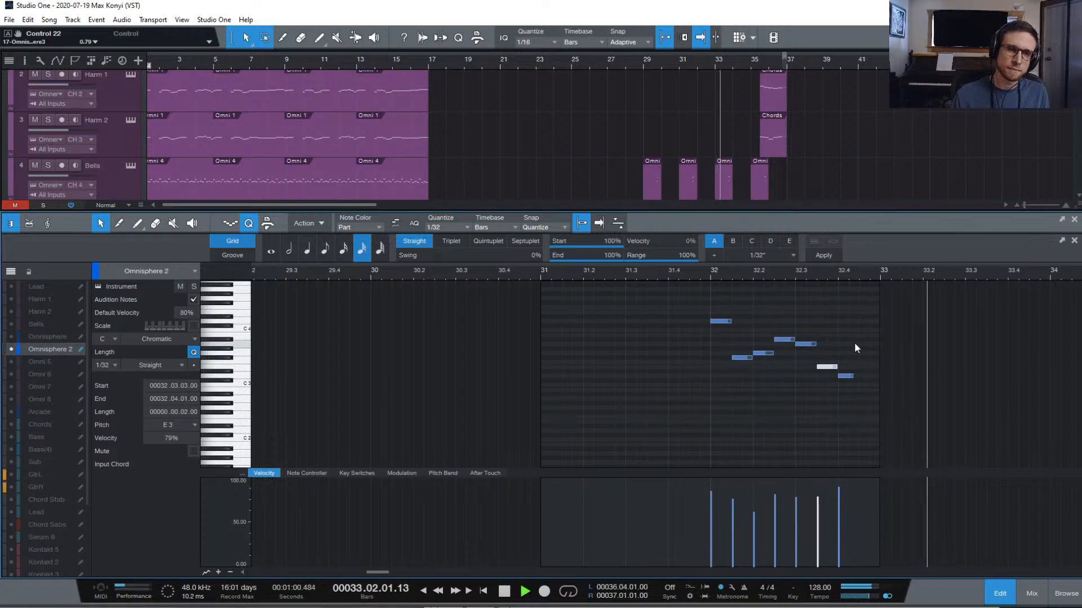
key("space")
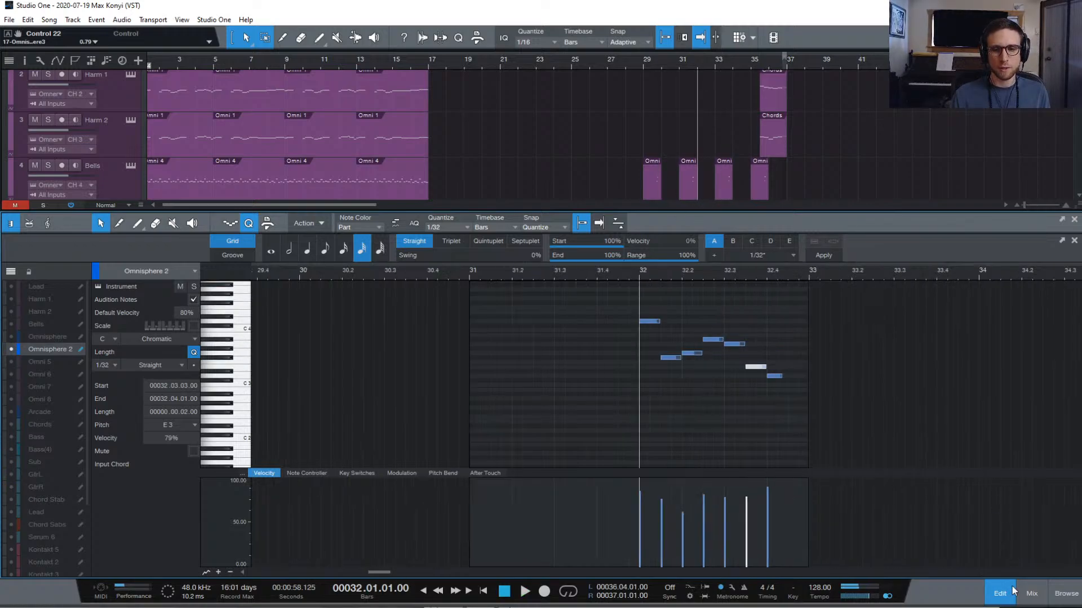
key("F2")
In the mixer, route channel 14's Omnisphere B output to InstBus
key("F3")
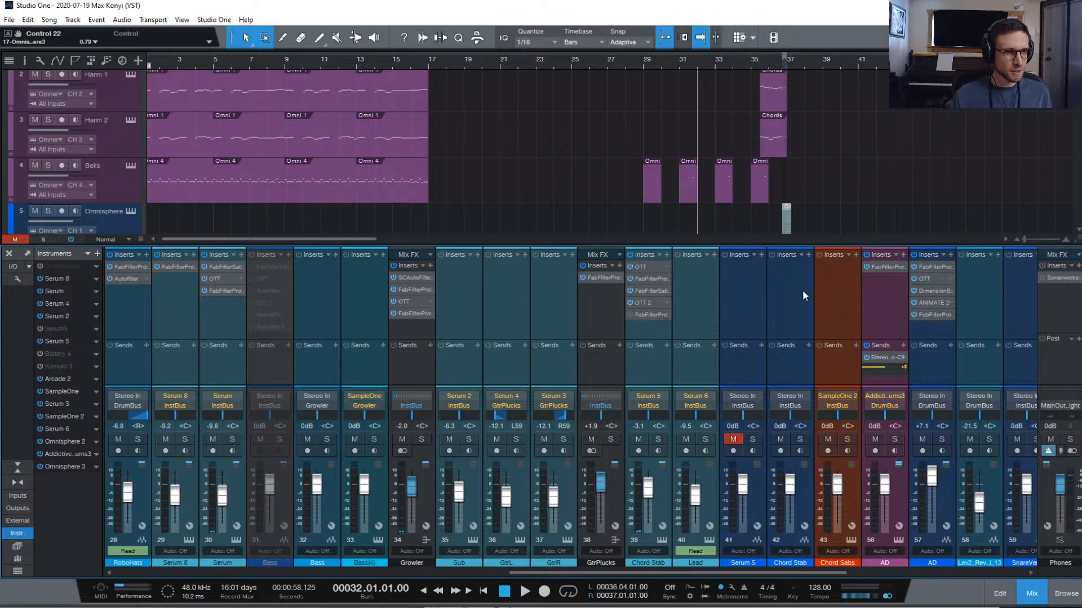
scroll(541, 304, "up", 3)
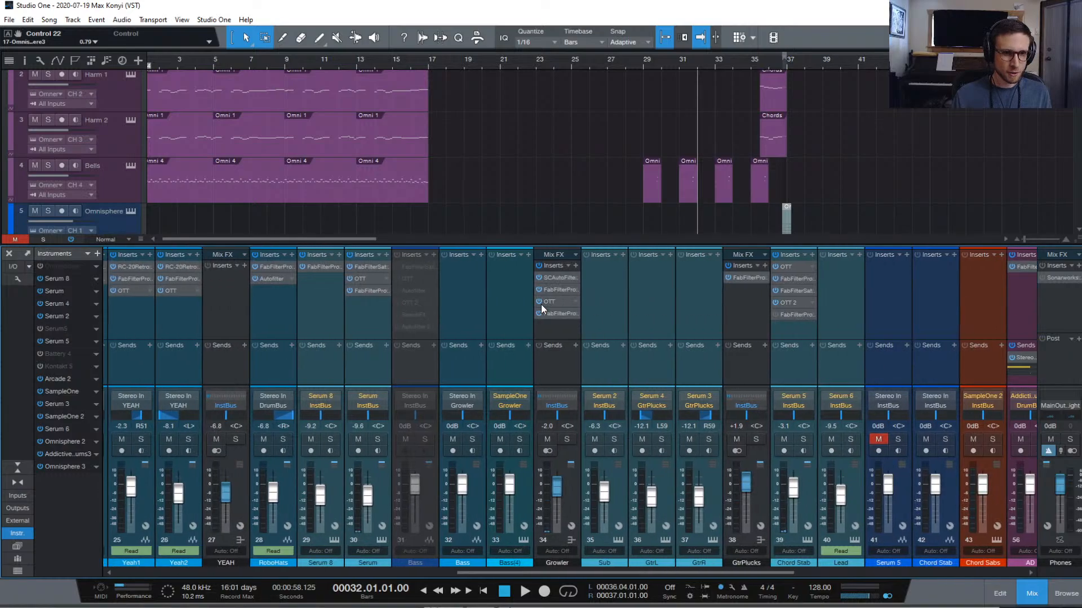
scroll(540, 307, "up", 10)
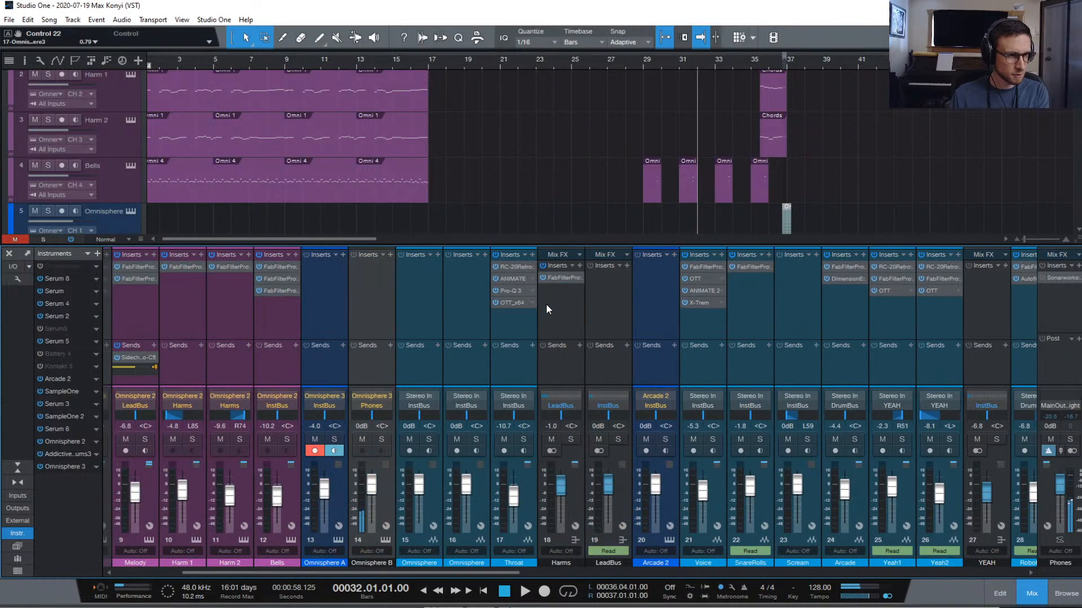
scroll(374, 404, "down", 1)
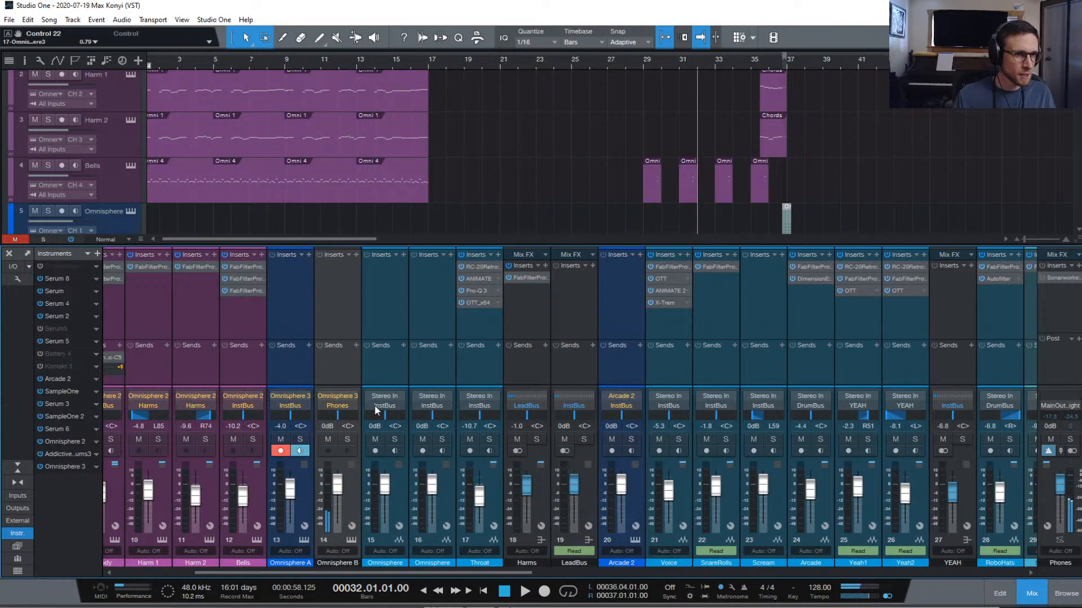
left_click(342, 406)
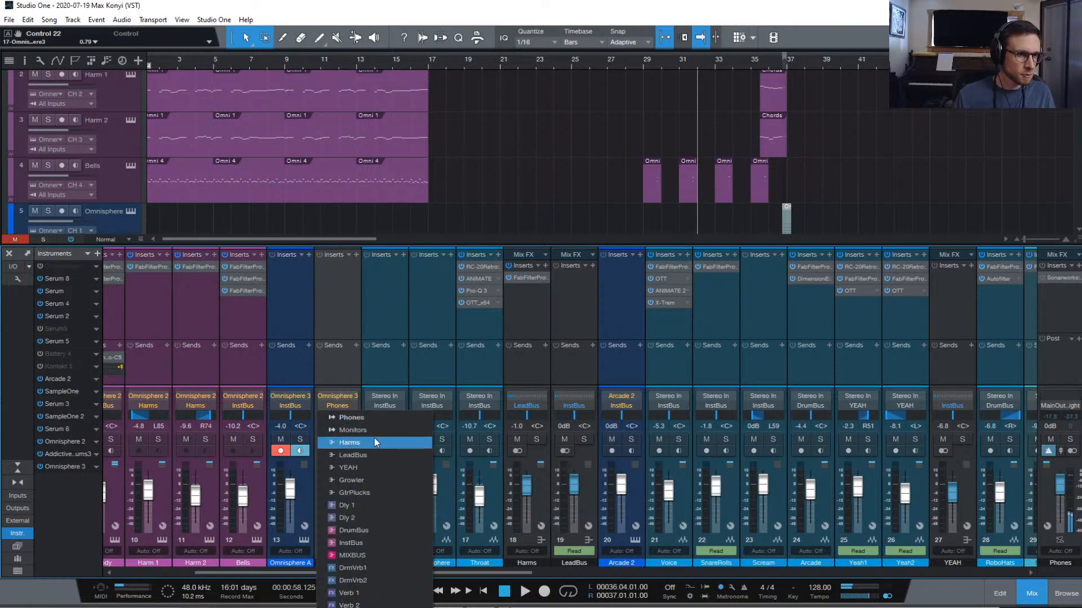
left_click(383, 542)
left_click(337, 289)
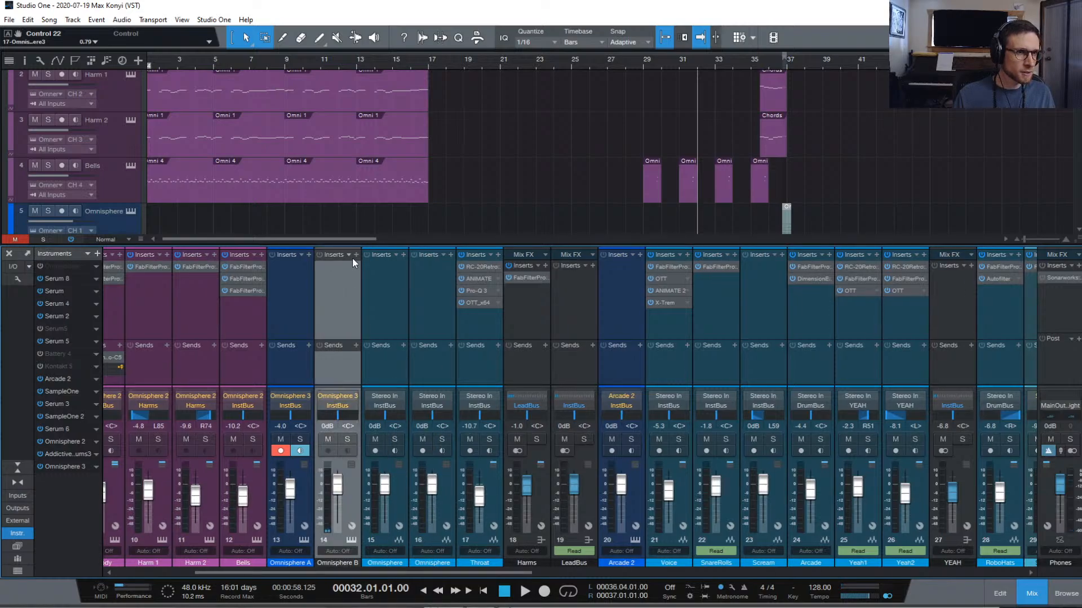
Play the mix back from bar 29, then stop
key("space")
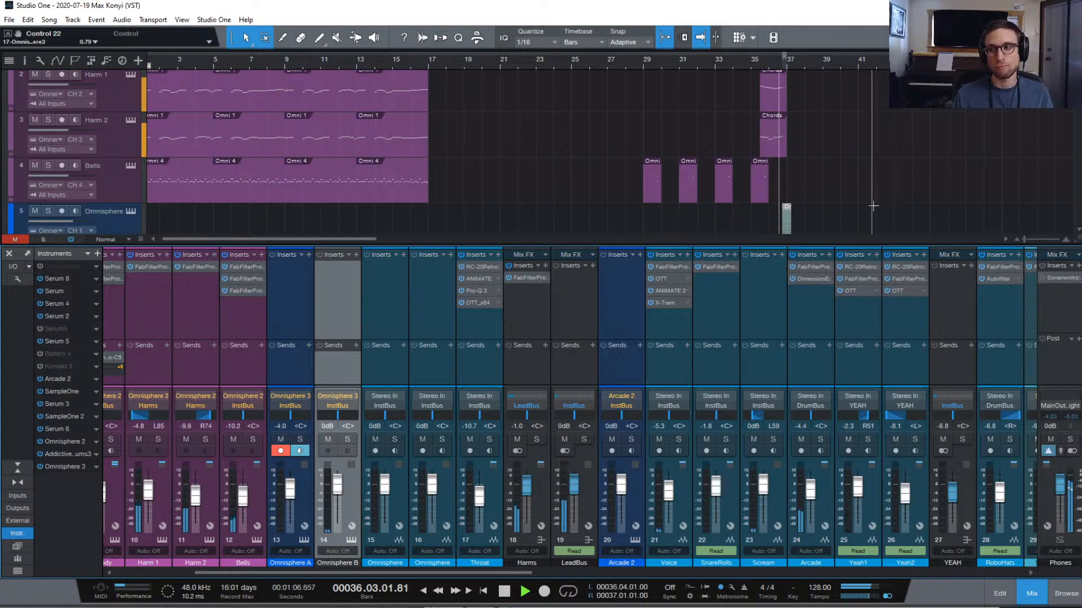
left_click(642, 59)
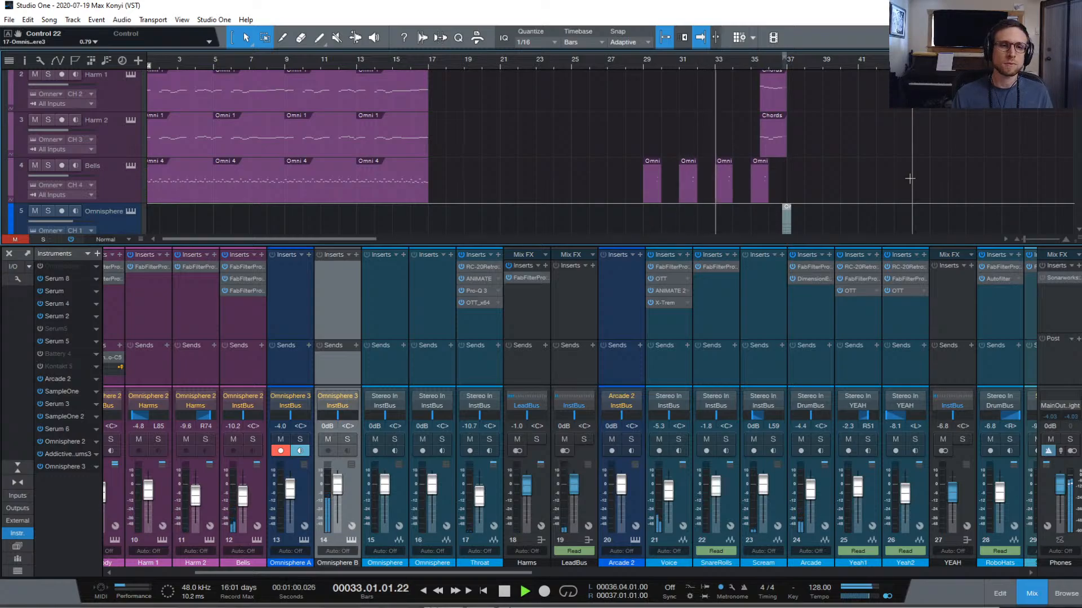
key("space")
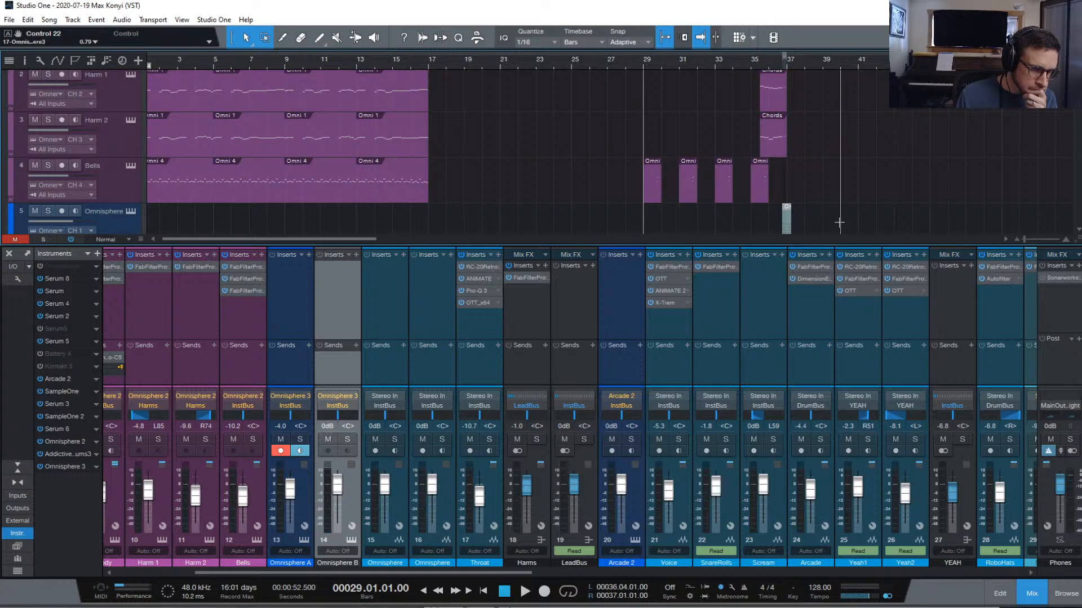
scroll(340, 297, "right", 2)
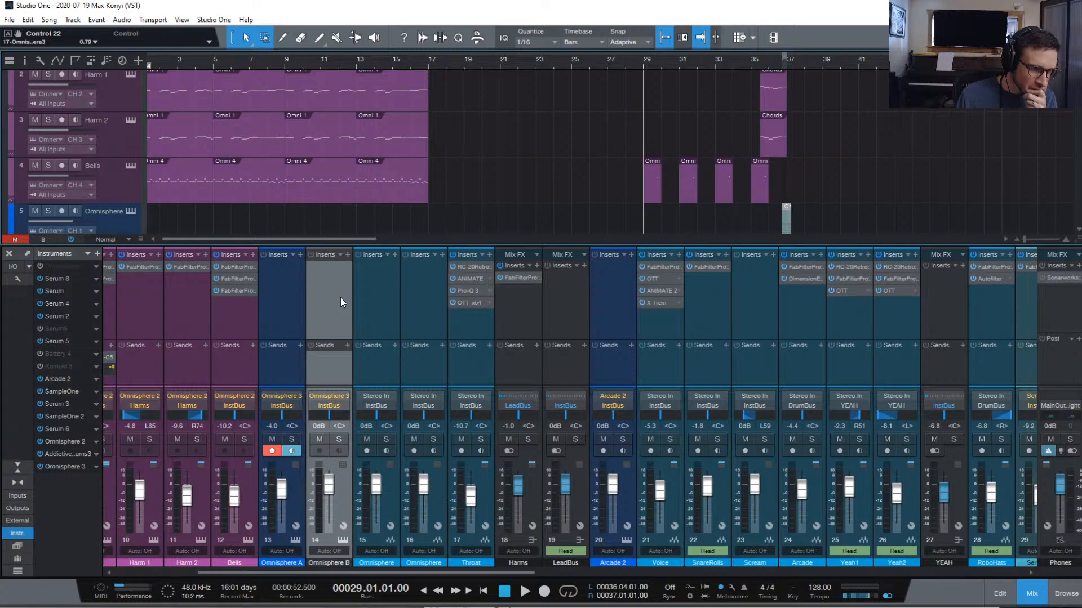
left_click_drag(374, 242, 372, 243)
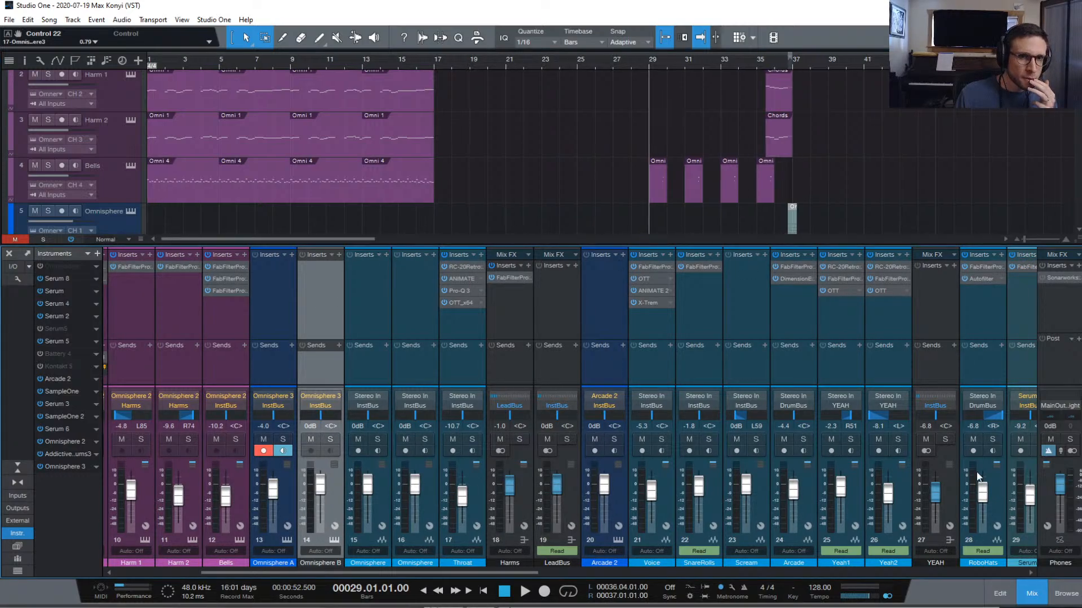
Insert RC-20 Retro Color from the Recent plugins on Omnisphere B and move its window left
left_click(339, 256)
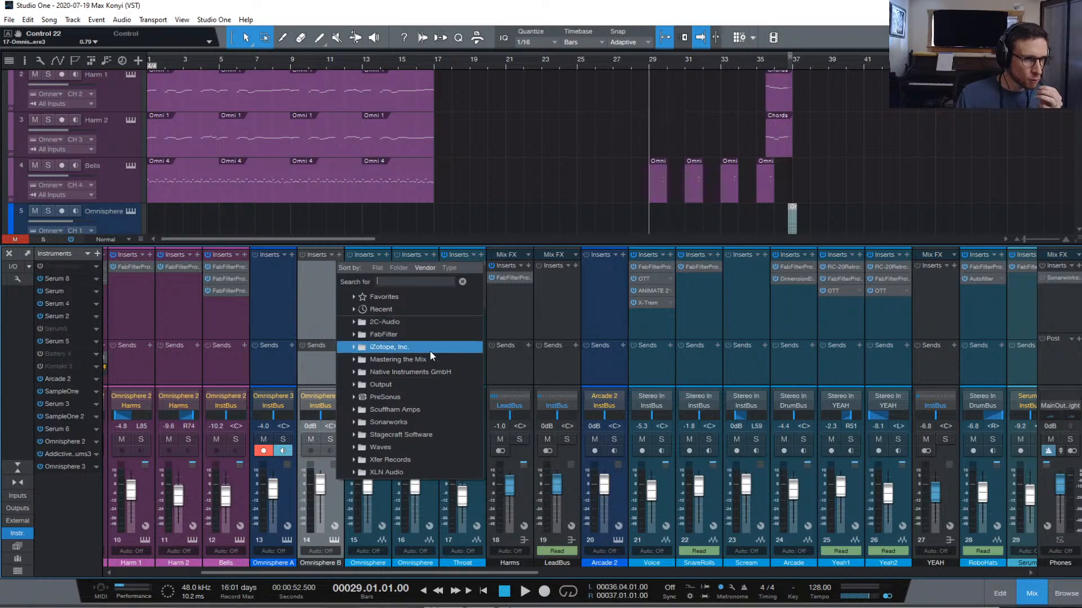
left_click(397, 308)
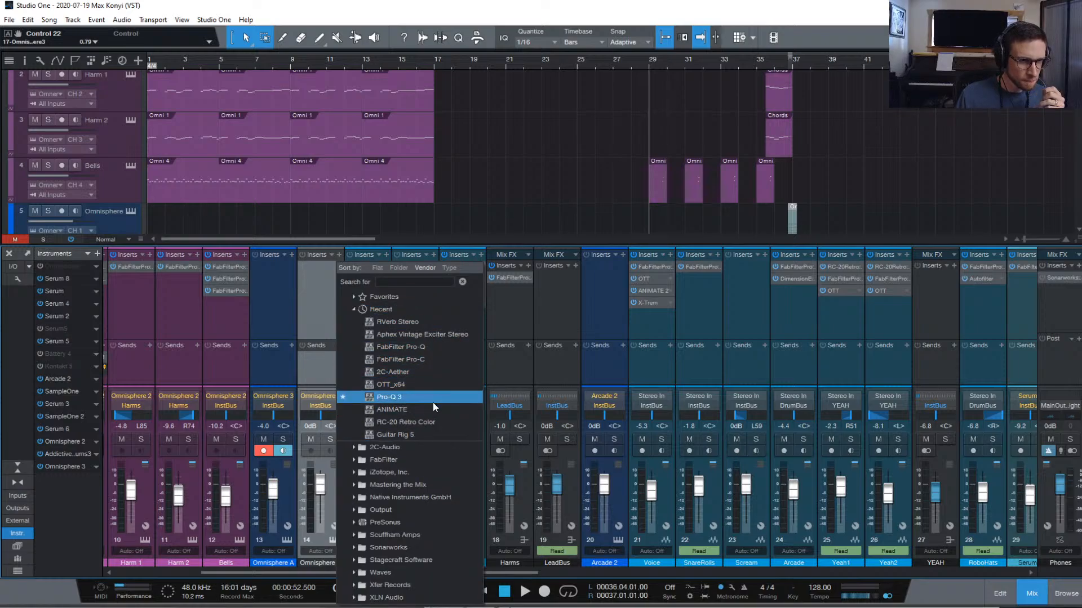
left_click(431, 419)
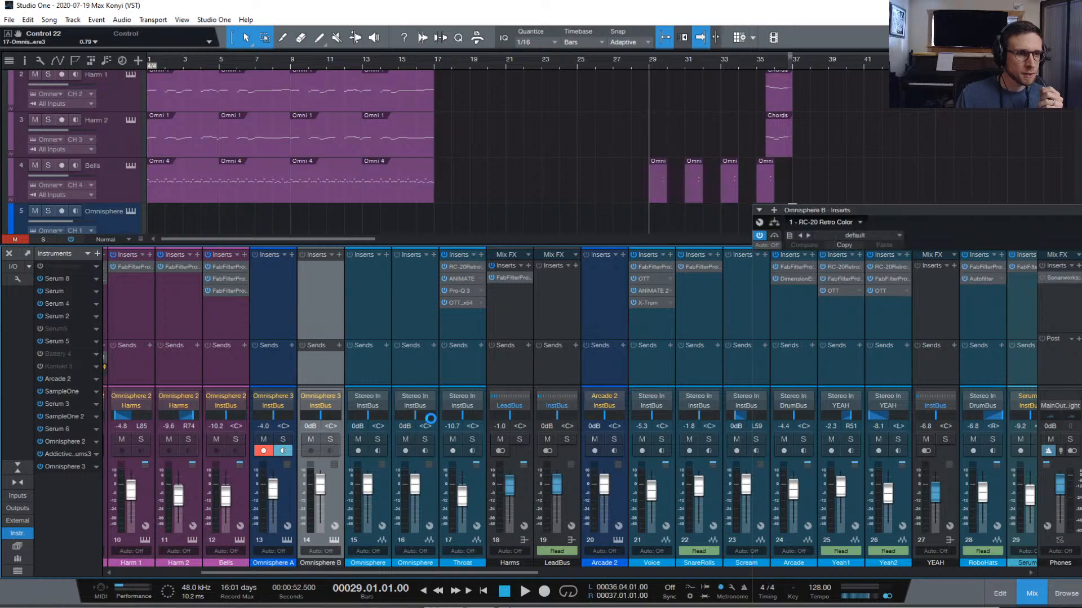
left_click_drag(966, 209, 665, 199)
Enable RC-20's Digital module, solo track 6, and play it from bar 32
left_click(714, 307)
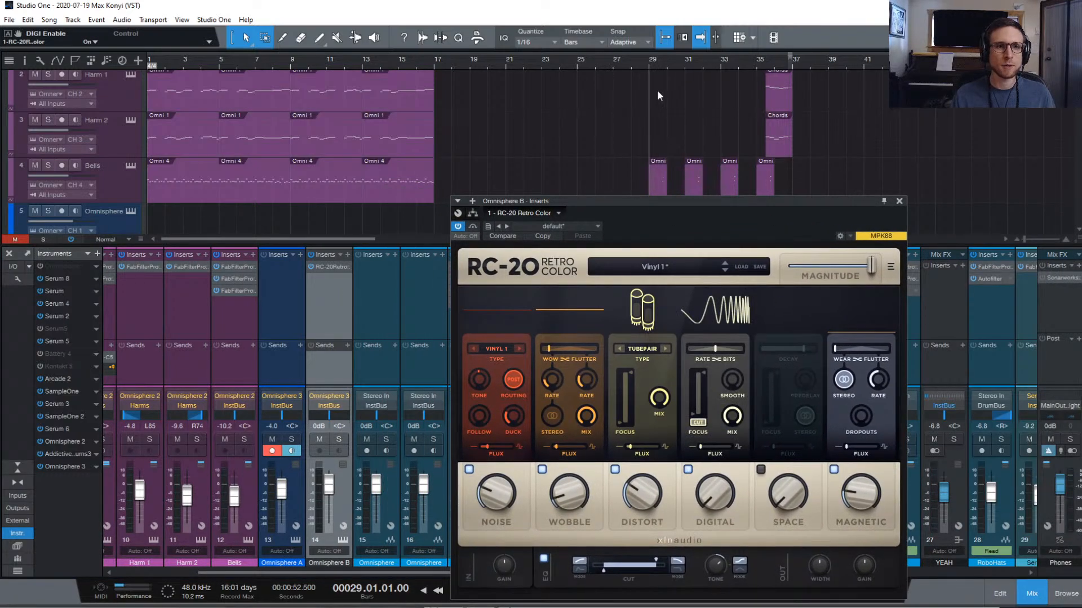
left_click_drag(698, 201, 710, 258)
scroll(715, 138, "up", 3)
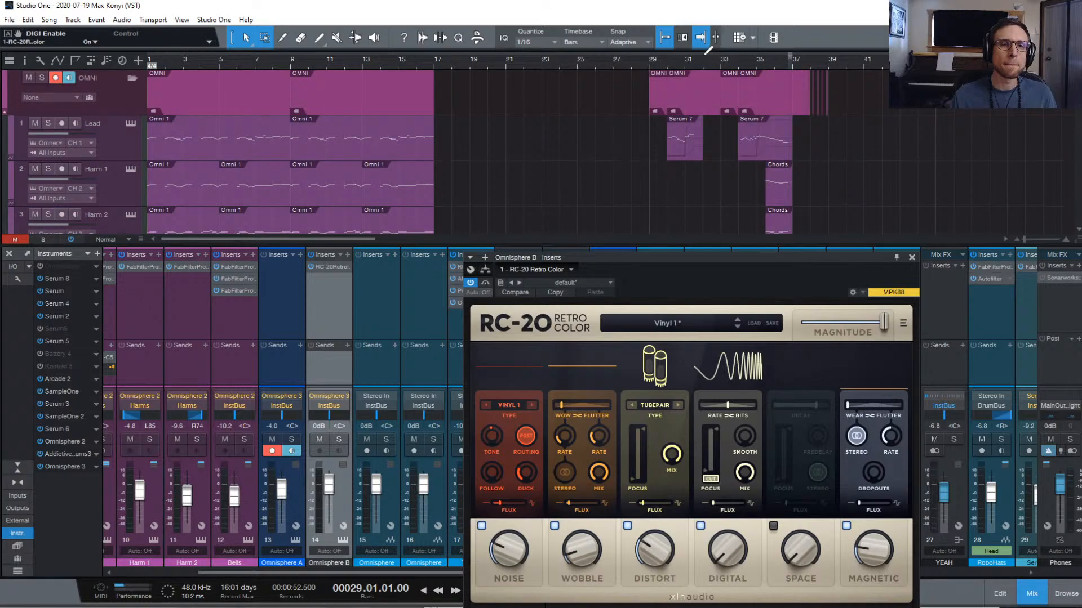
left_click(722, 61)
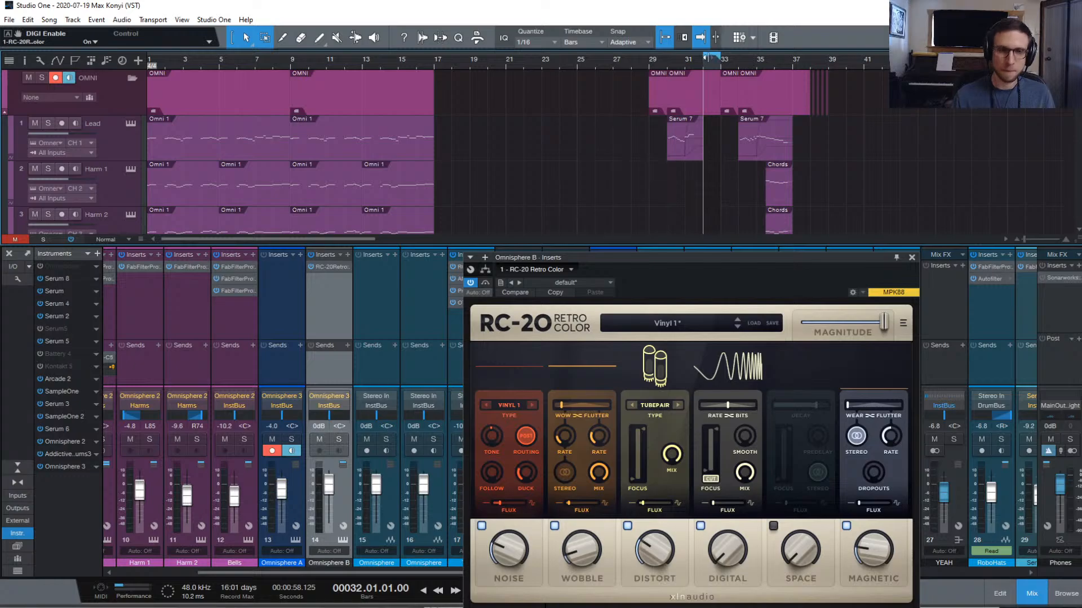
scroll(112, 152, "down", 3)
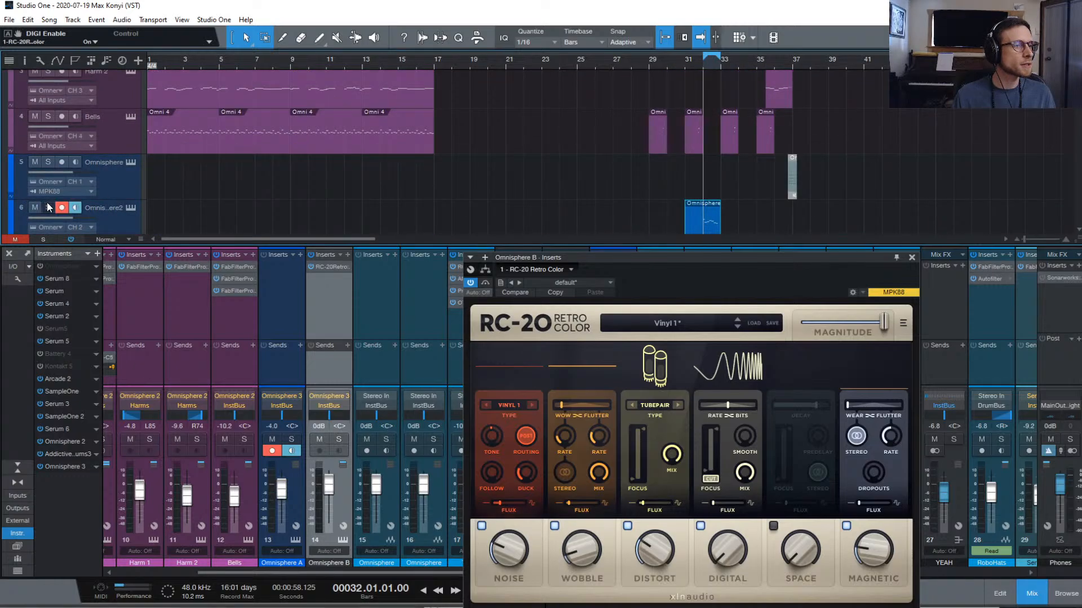
left_click(48, 207)
key("space")
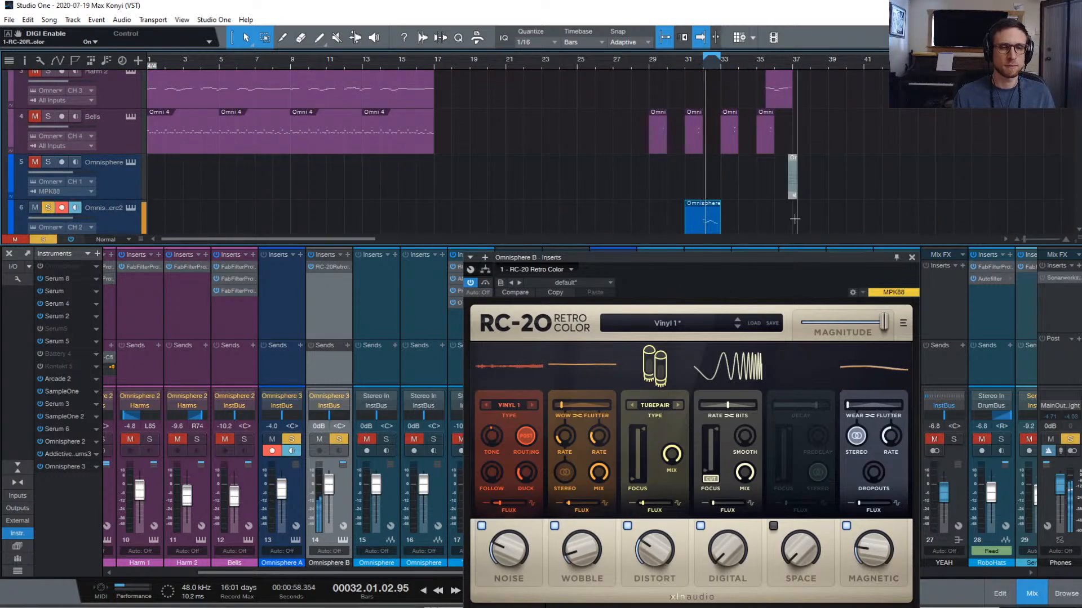
key("space")
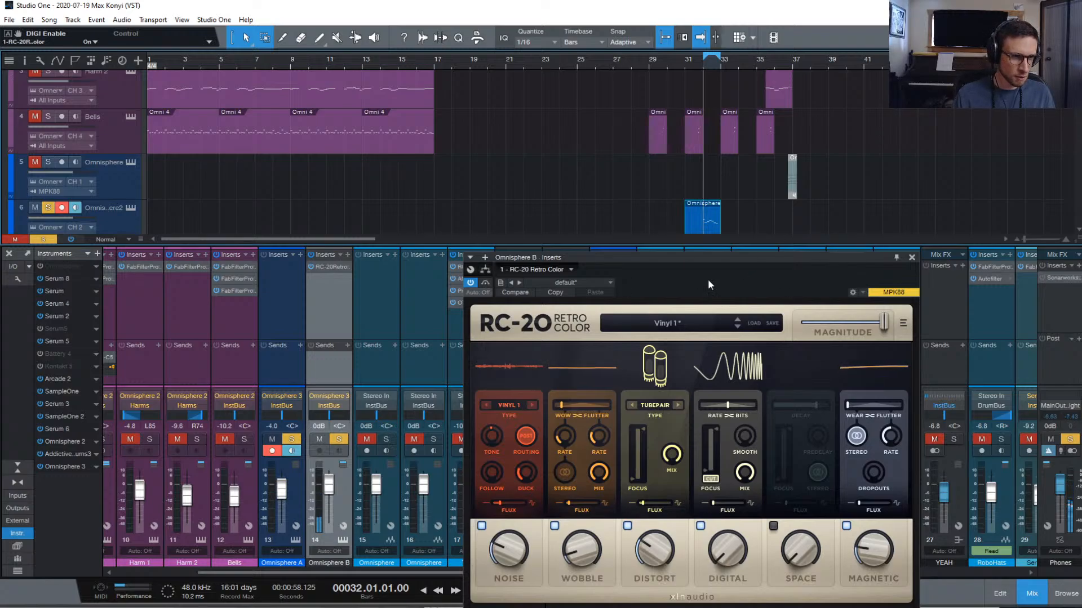
Compare the sound with RC-20 bypassed and re-enabled, then lower Omnisphere B to -12.6 dB
left_click(470, 282)
key("space")
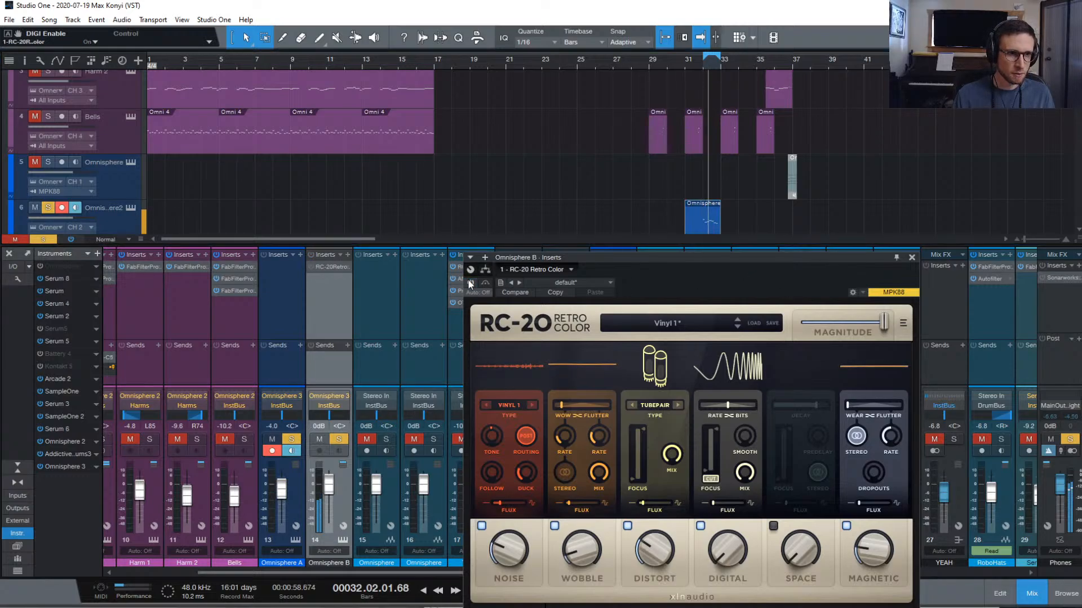
left_click(471, 283)
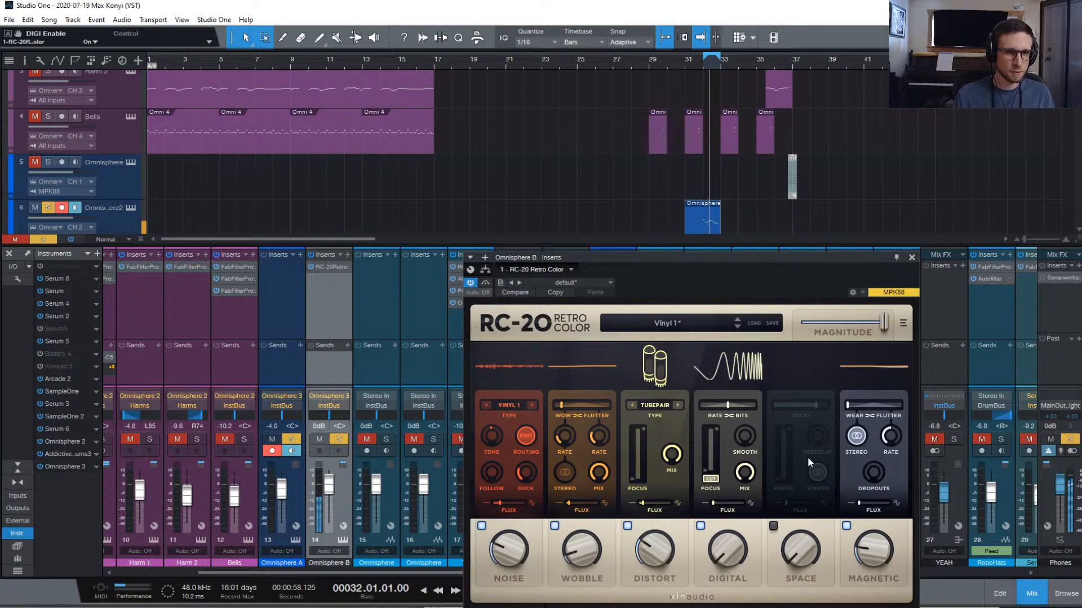
left_click_drag(313, 486, 319, 499)
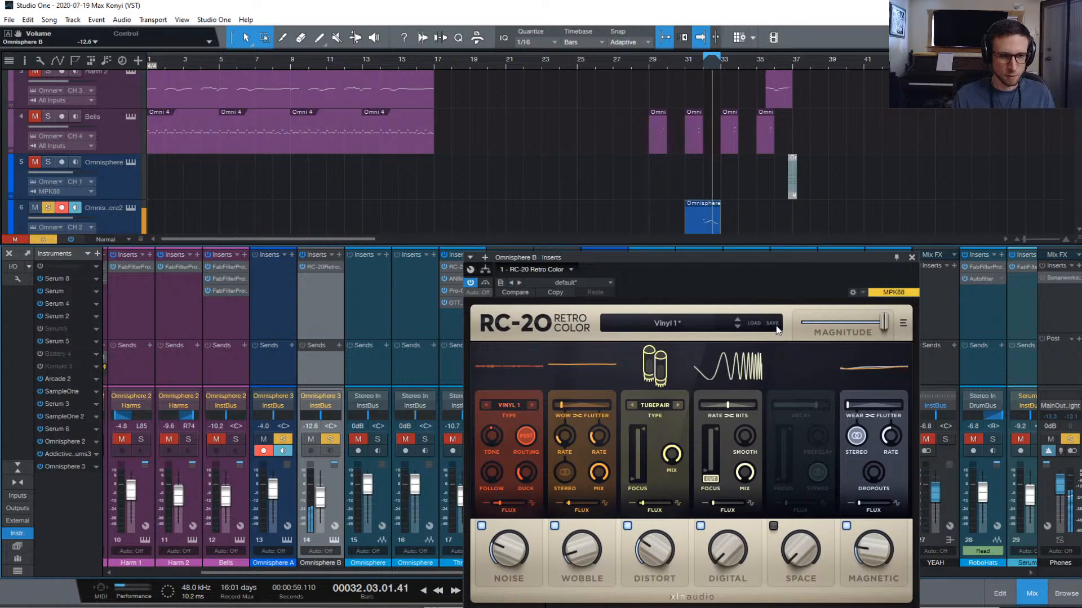
Load RC-20's --- INIT --- preset after briefly trying Sampler 12-bit
left_click(702, 325)
scroll(603, 447, "up", 10)
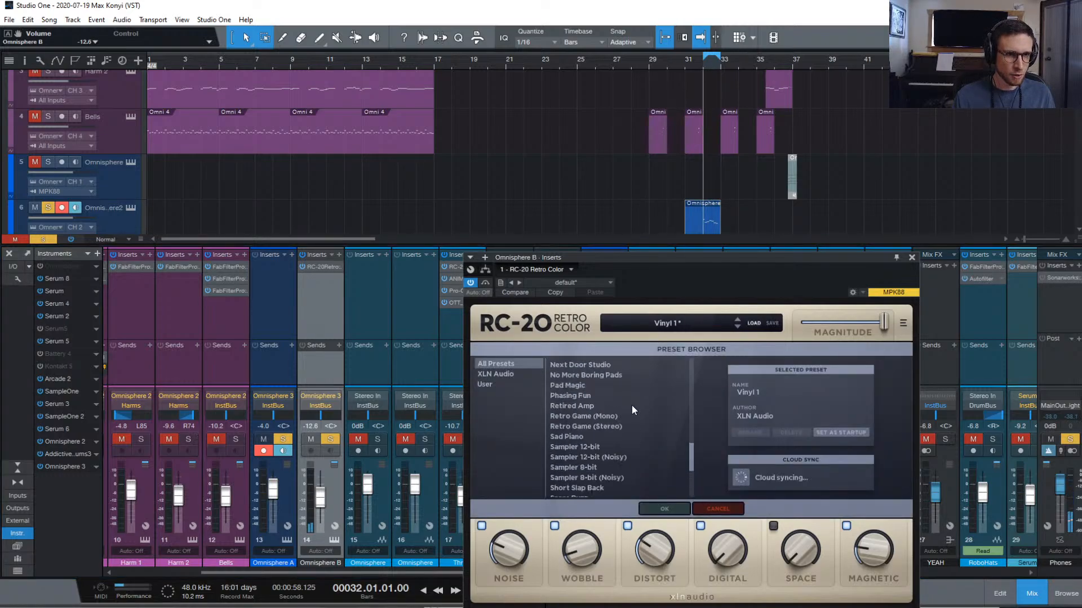
left_click(564, 363)
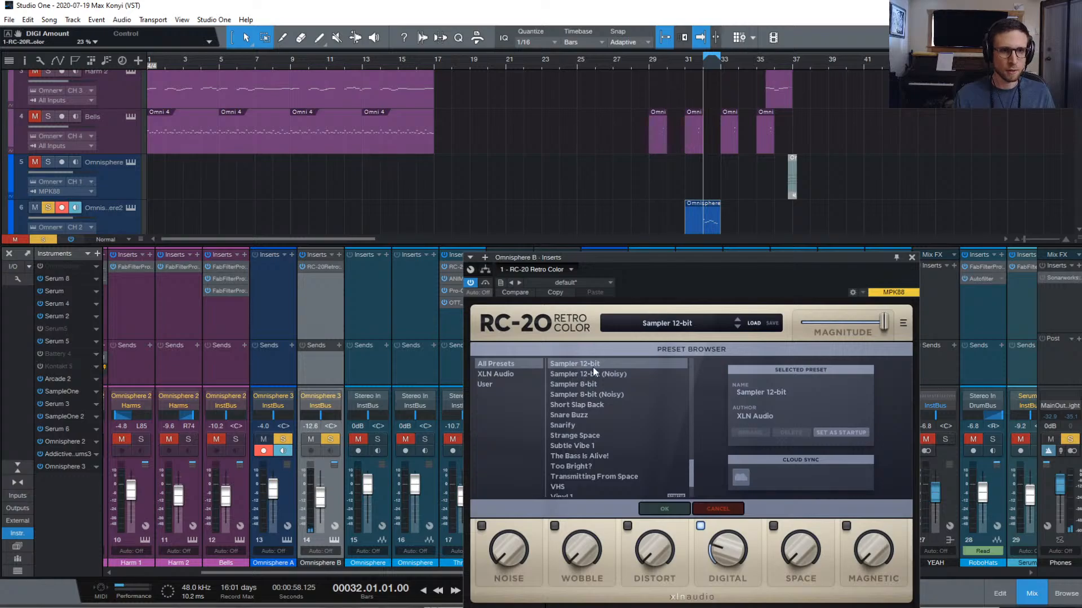
scroll(593, 365, "up", 10)
left_click(594, 364)
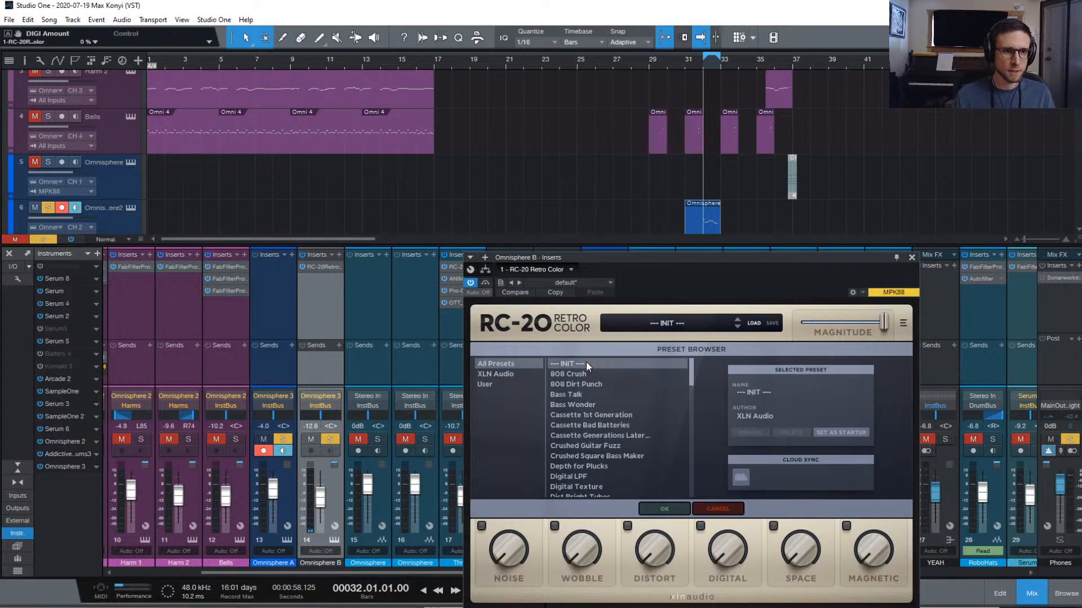
left_click(676, 509)
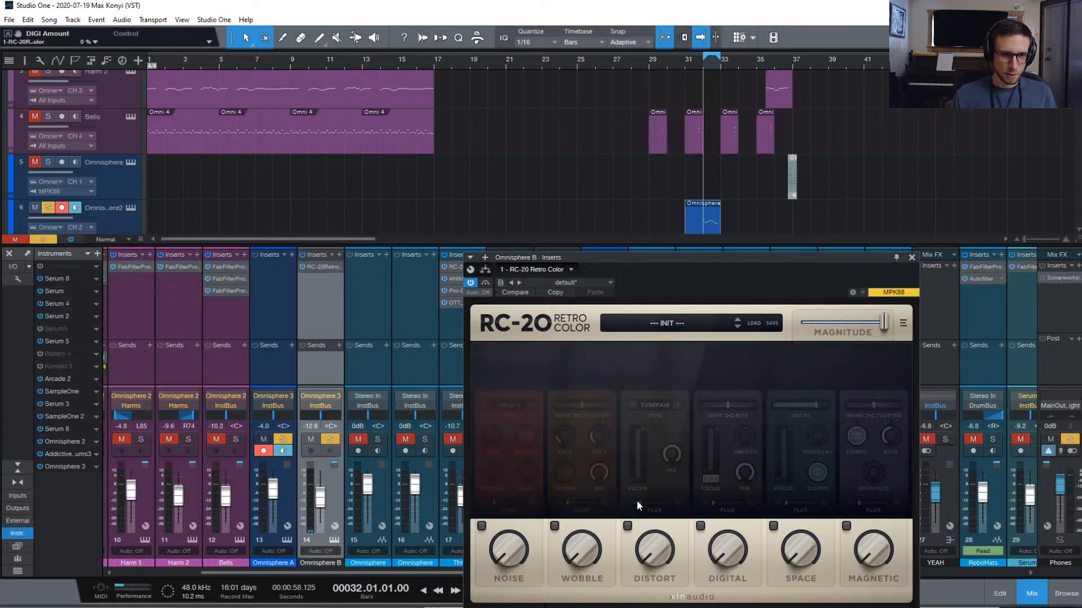
Enable RC-20 Noise with Tube type at about 29%, adjust Follow and Flux, and switch on Wobble
left_click(481, 526)
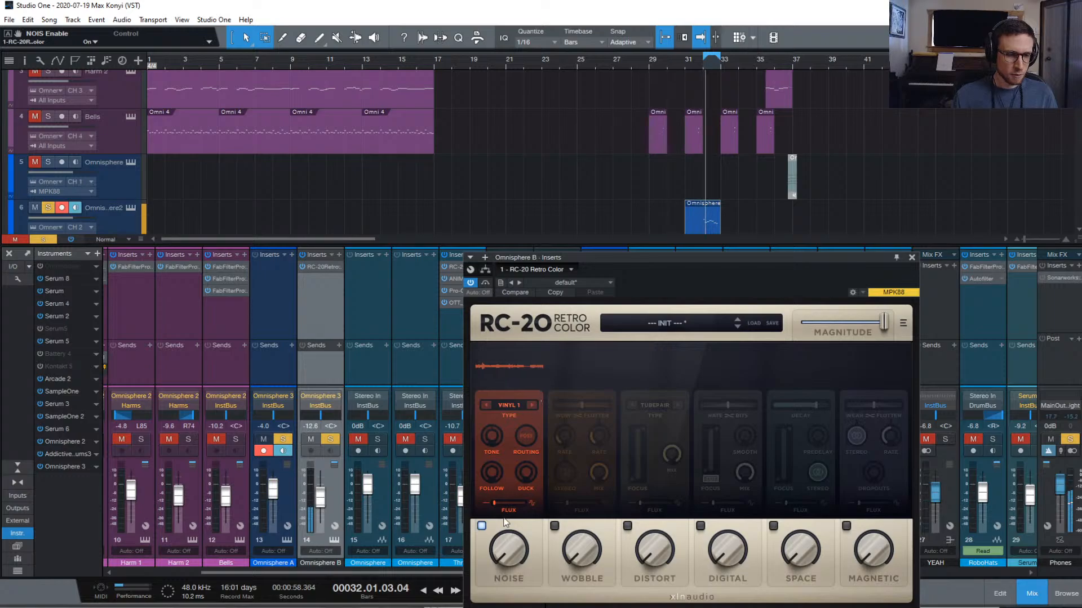
left_click(530, 405)
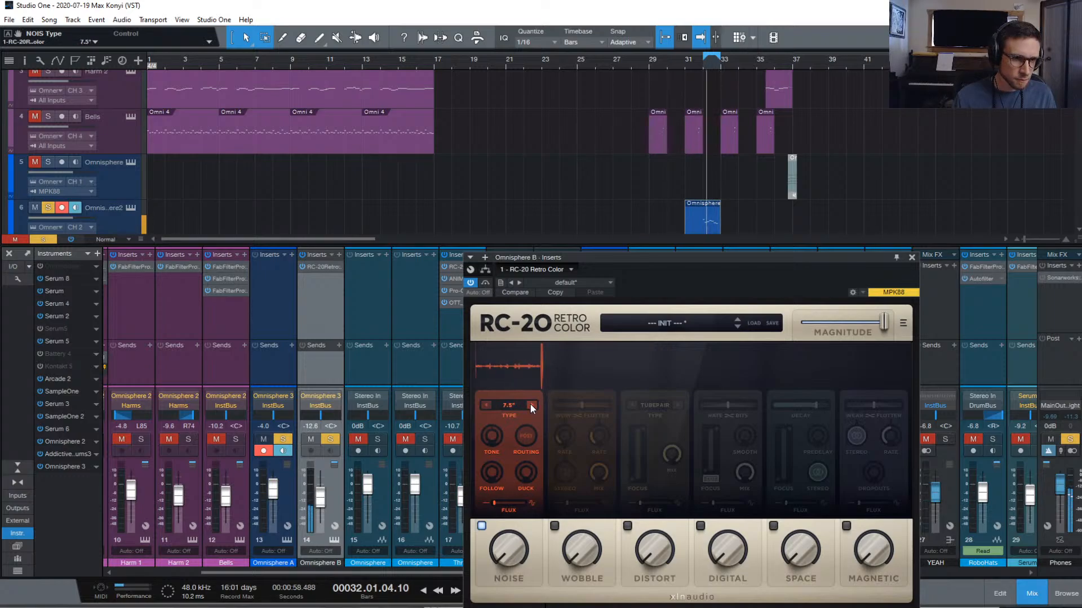
left_click(530, 405)
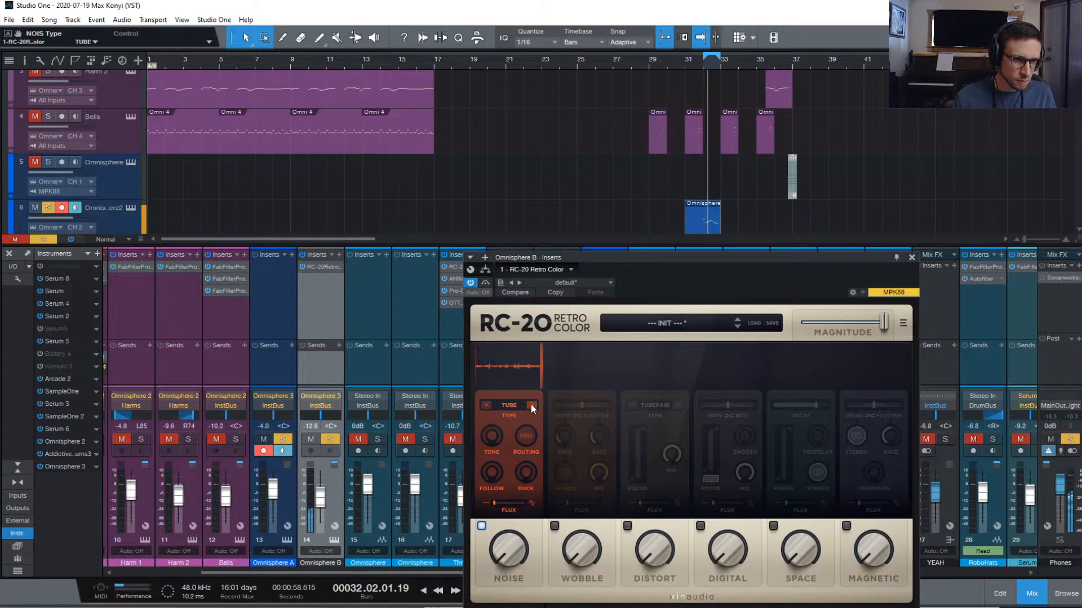
left_click_drag(508, 555, 521, 471)
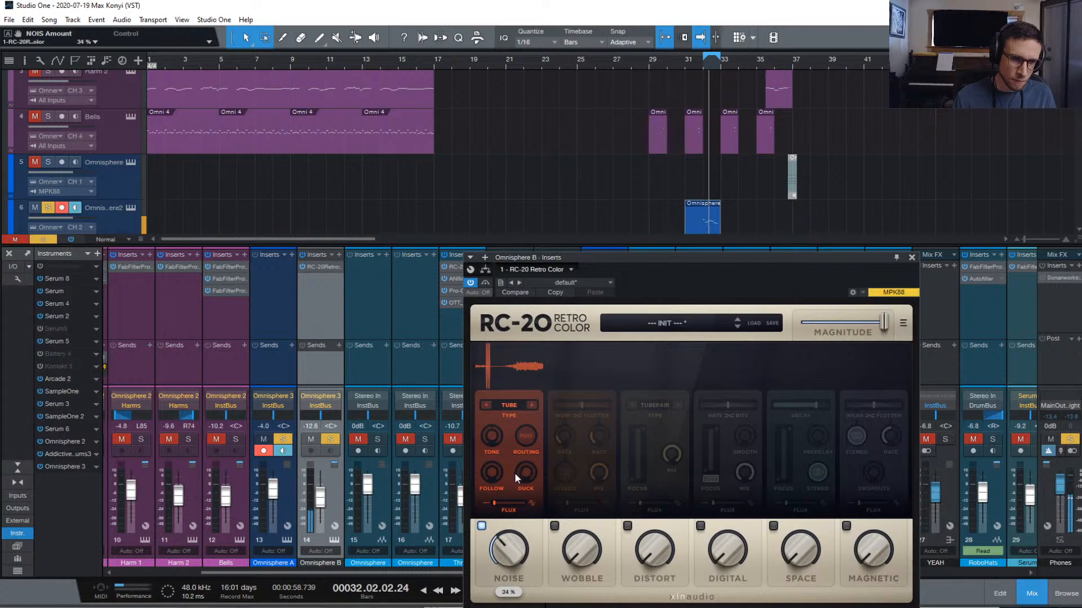
left_click(496, 475)
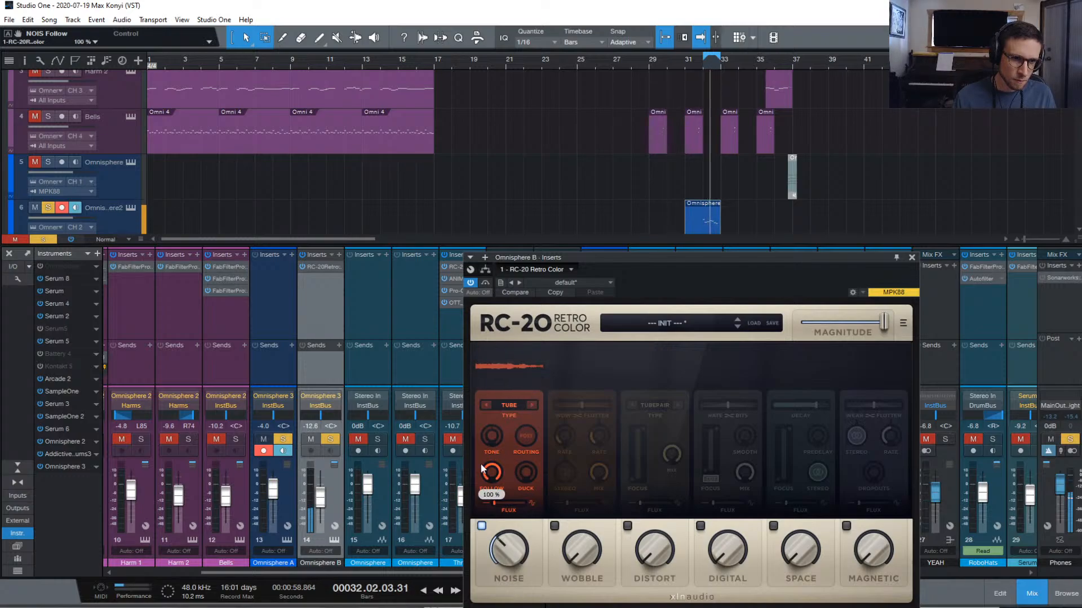
left_click_drag(492, 474, 492, 500)
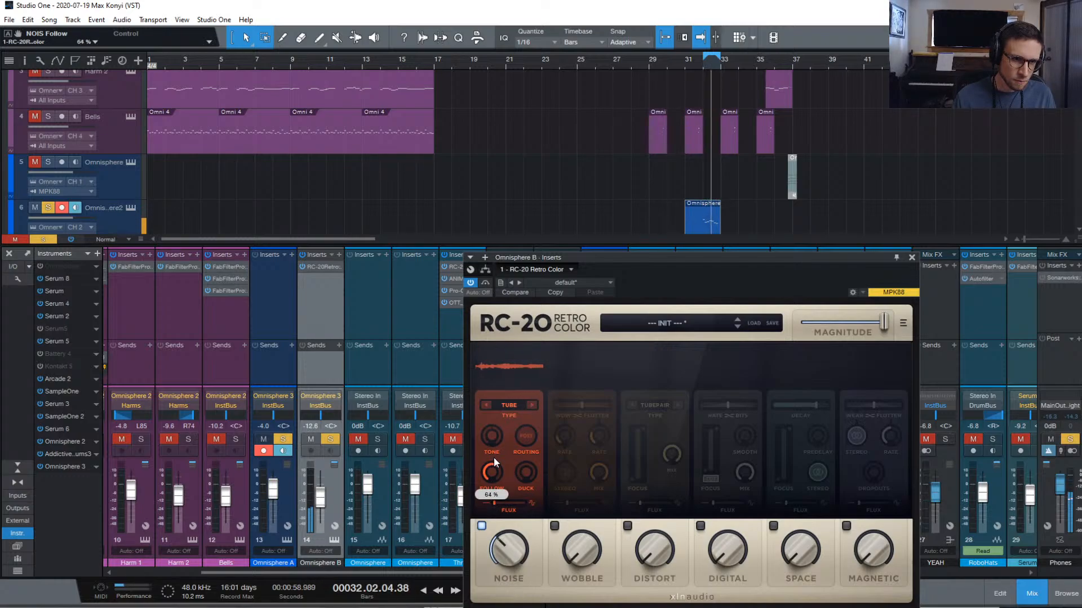
left_click_drag(509, 551, 501, 563)
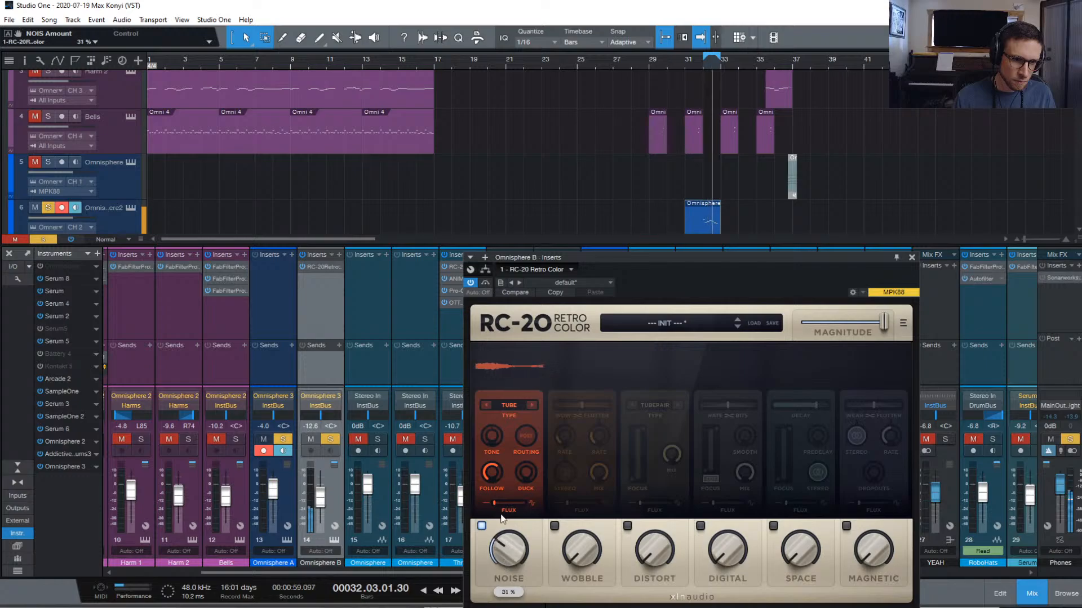
left_click_drag(494, 503, 505, 506)
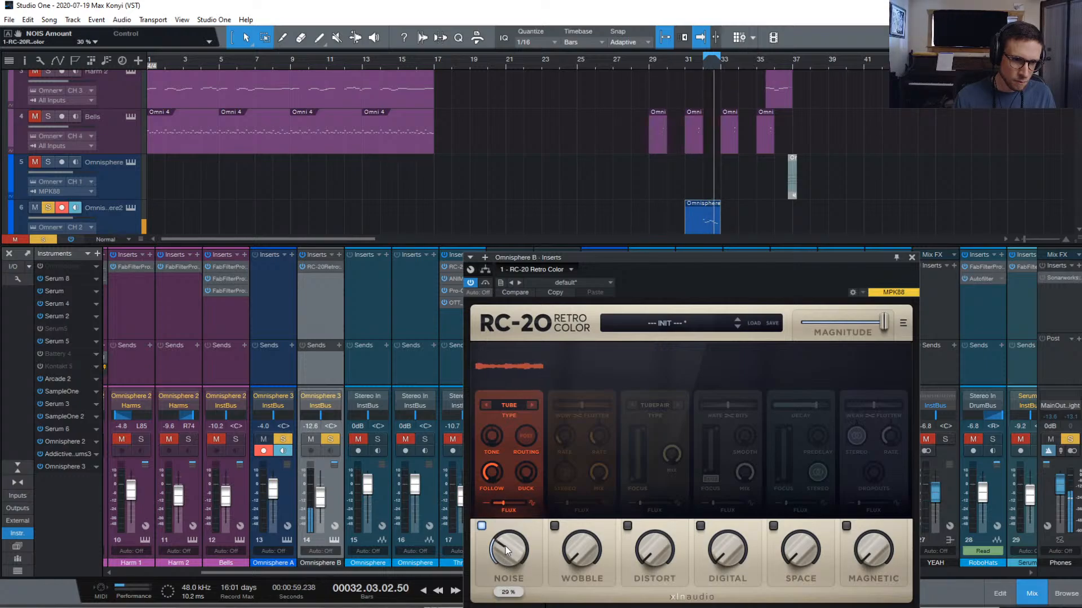
left_click(554, 526)
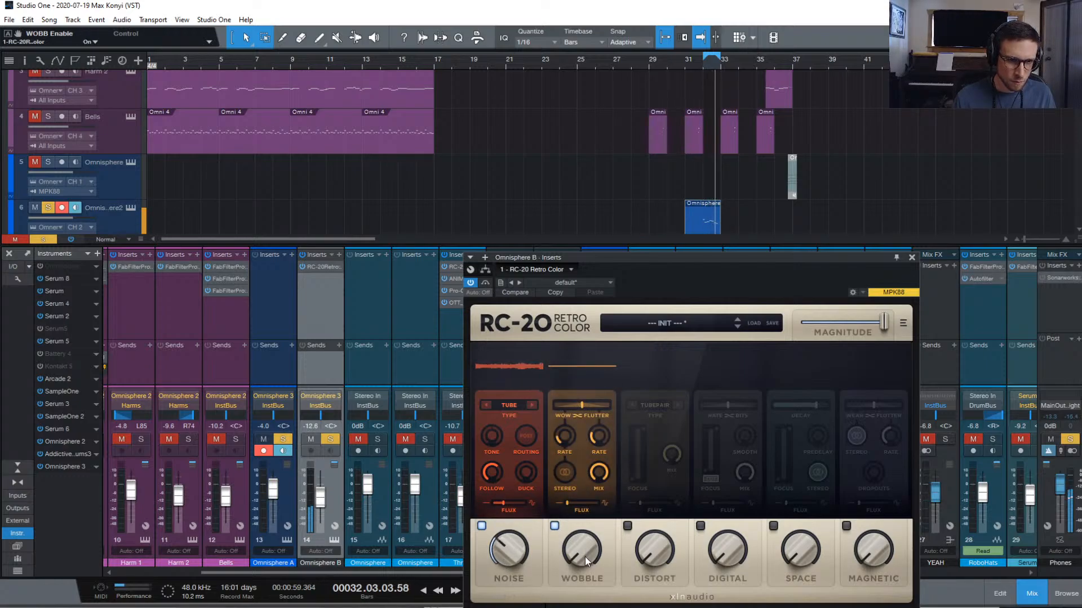
Raise Wobble with 6.0 Hz flutter, wow-leaning balance and 15% flux, then add 11% Tubefair distortion
left_click_drag(584, 557, 608, 458)
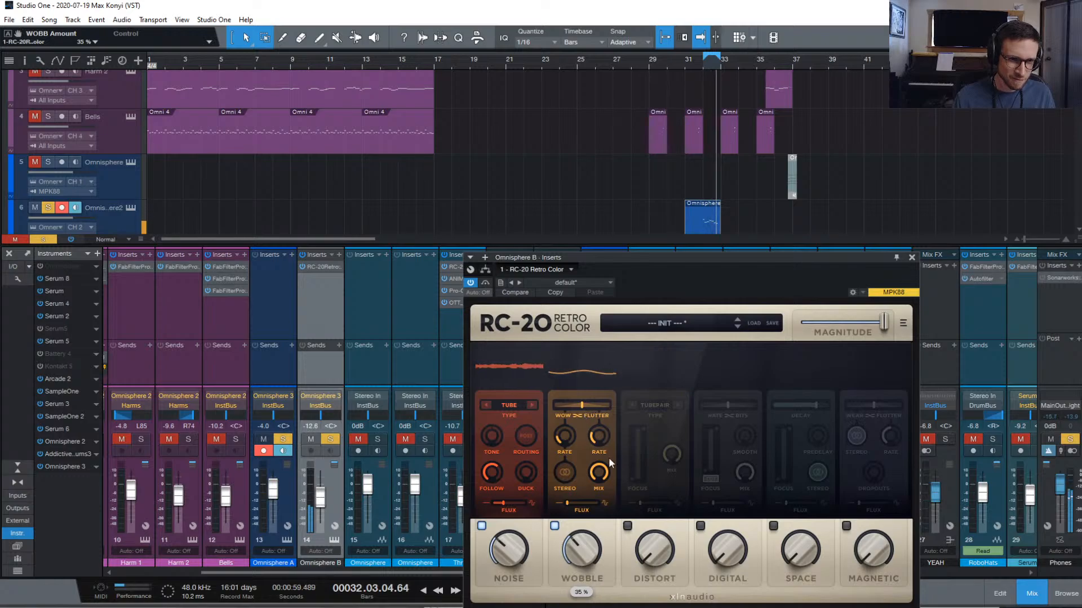
left_click(591, 437)
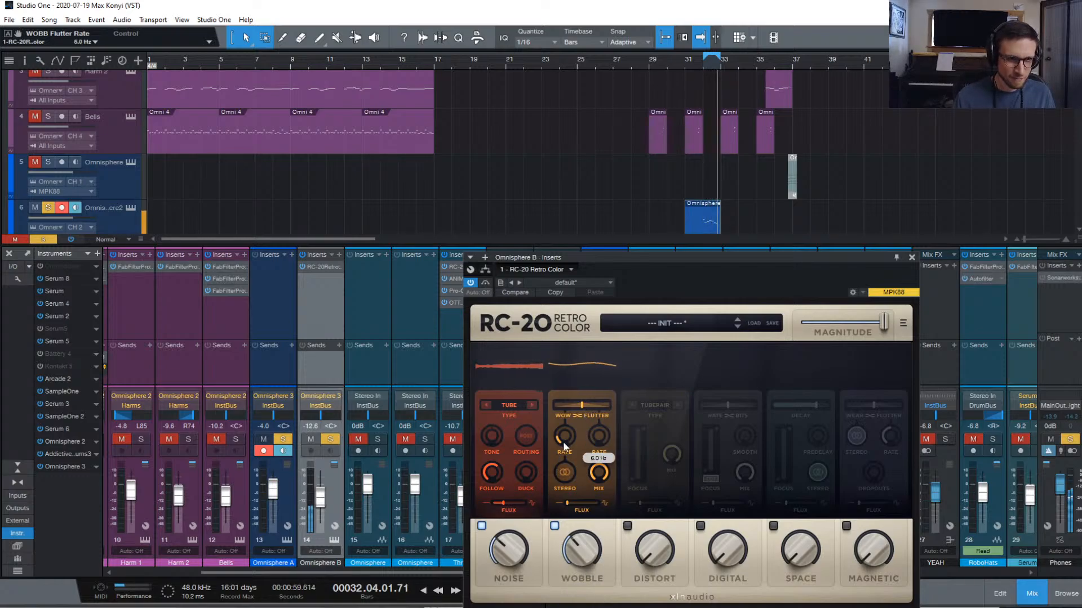
left_click_drag(579, 404, 562, 410)
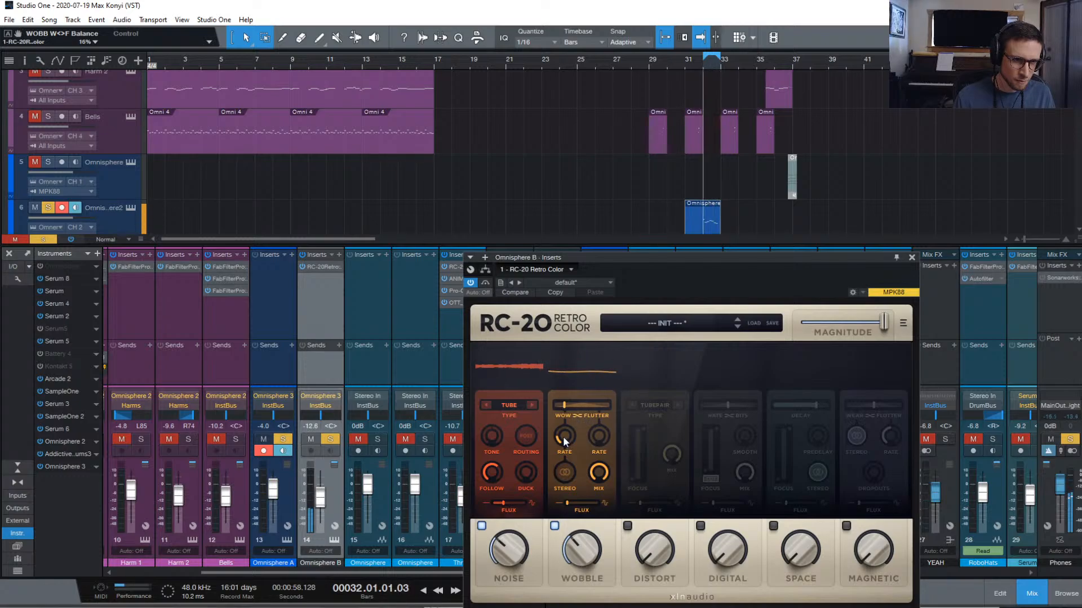
left_click(565, 474)
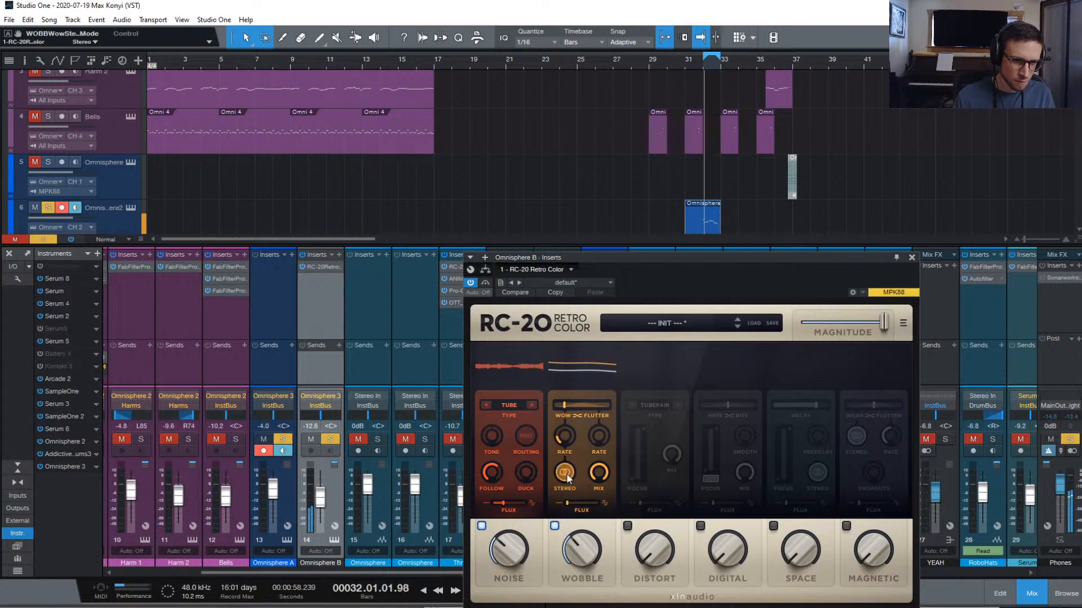
left_click(567, 478)
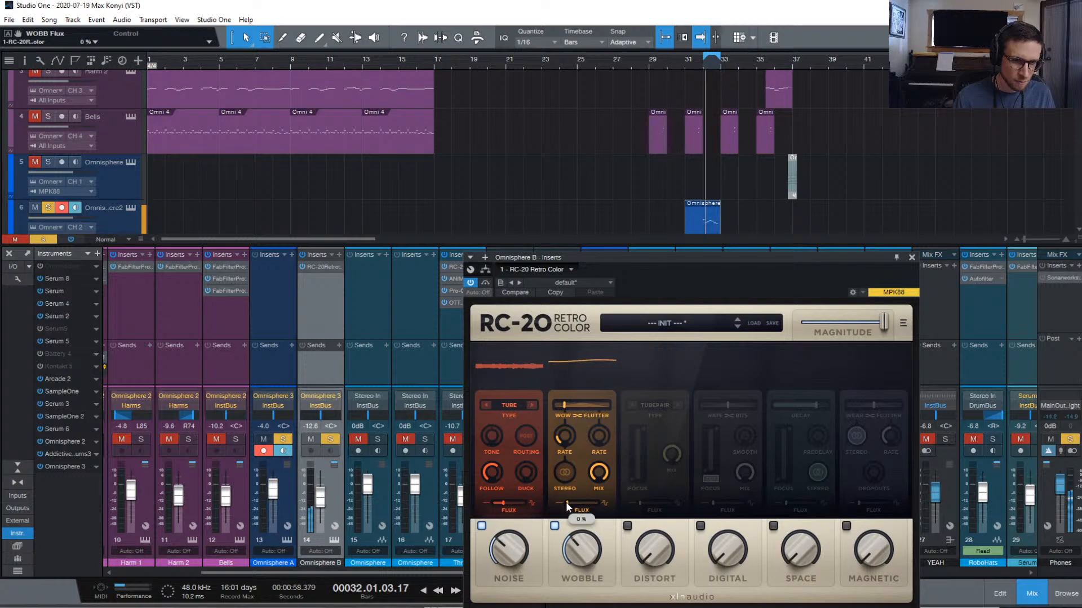
left_click_drag(566, 506, 577, 557)
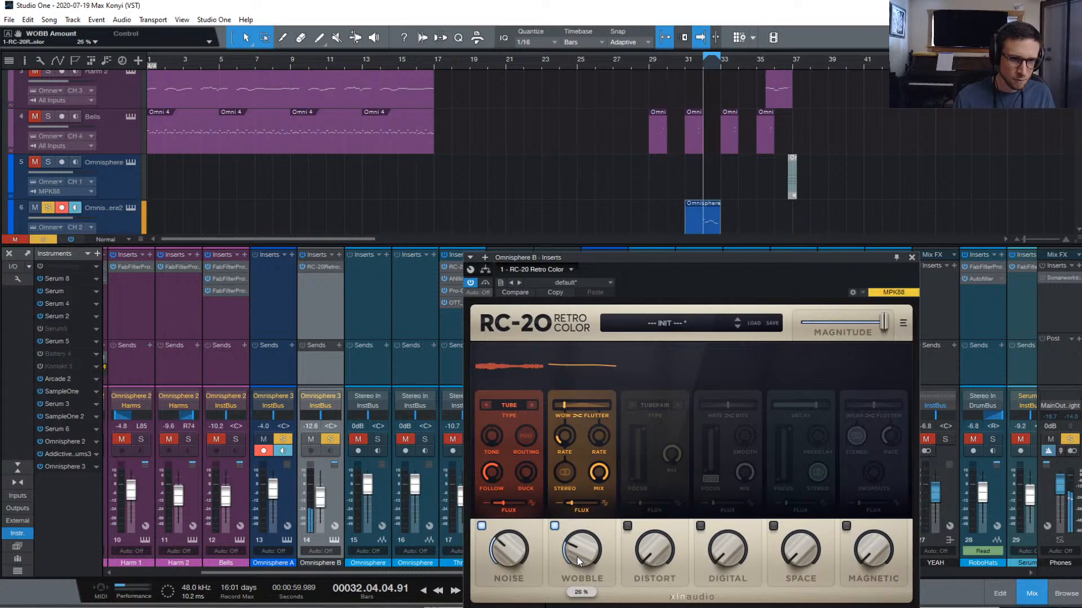
left_click(627, 527)
left_click_drag(656, 547, 667, 514)
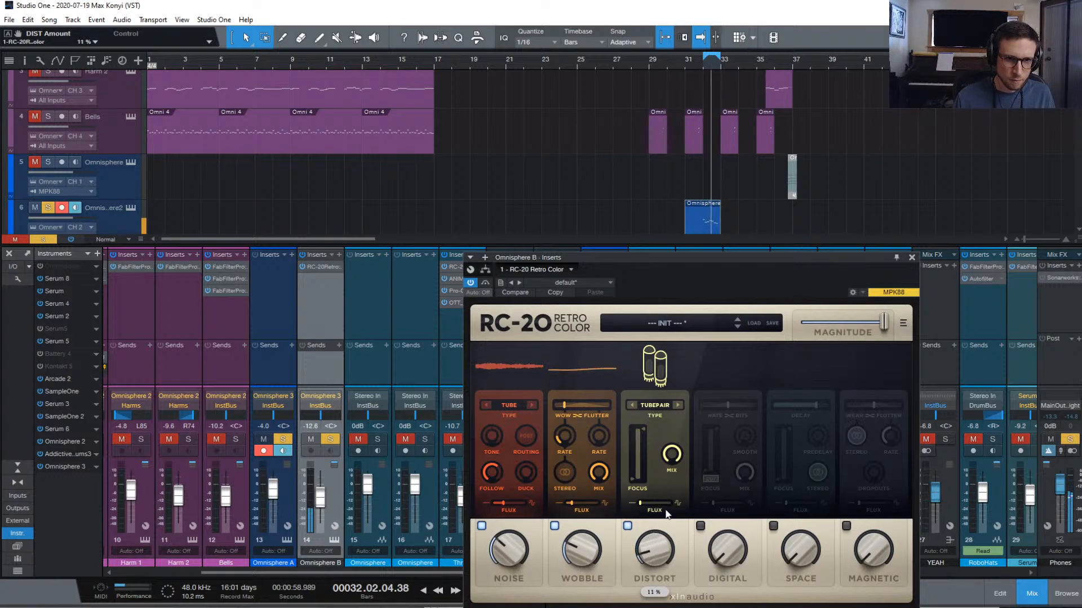
Turn on RC-20's Digital module at 41%, weighted fully to rate reduction, with lower mix and 454 Hz focus
left_click(700, 526)
left_click_drag(727, 547, 739, 494)
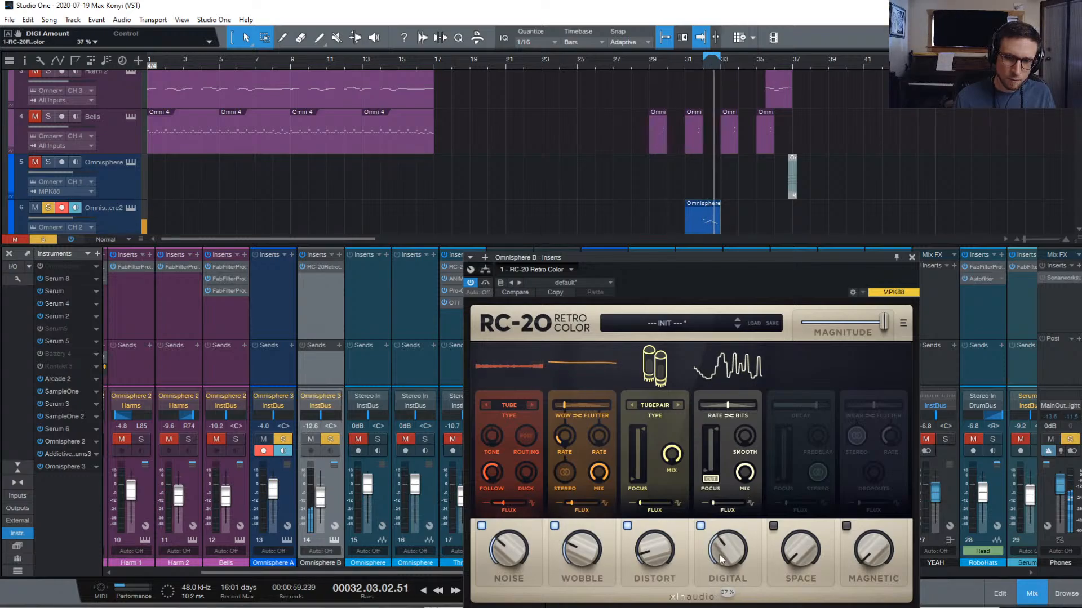
left_click_drag(721, 559, 727, 550)
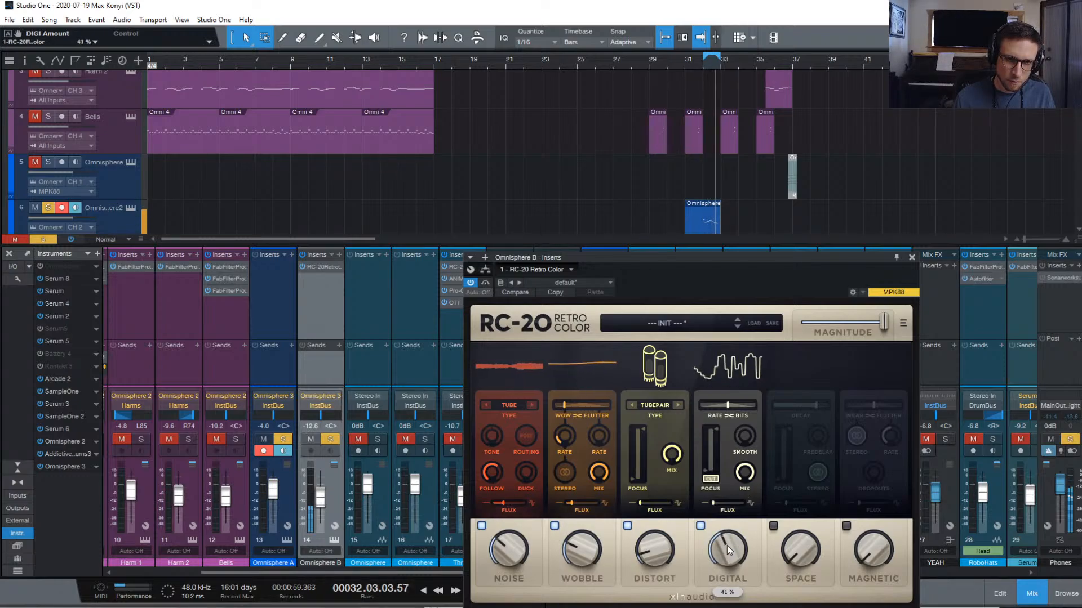
left_click_drag(727, 405, 700, 413)
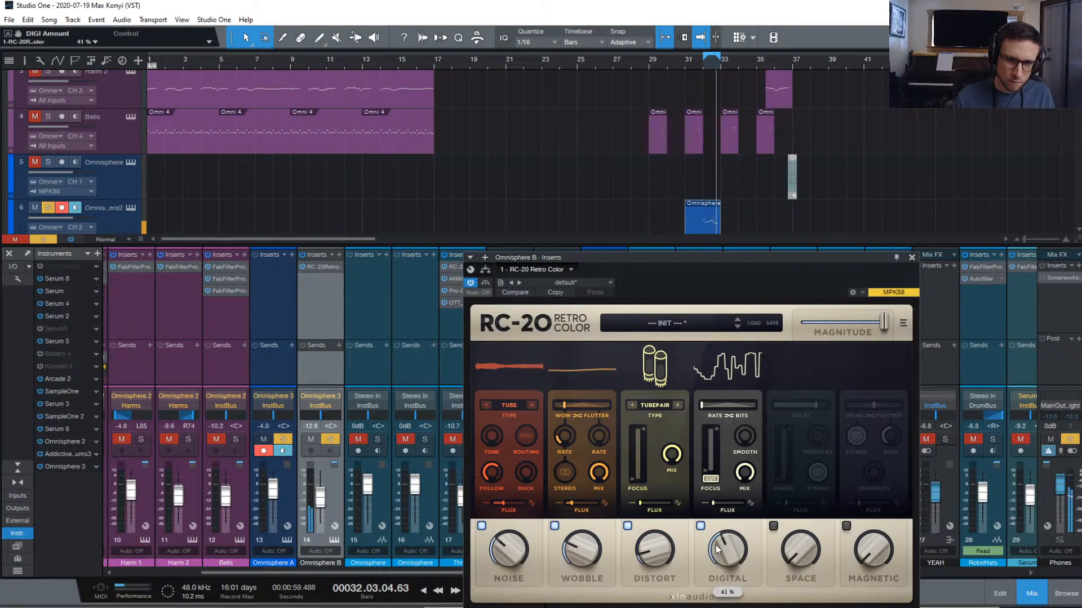
left_click_drag(742, 474, 735, 542)
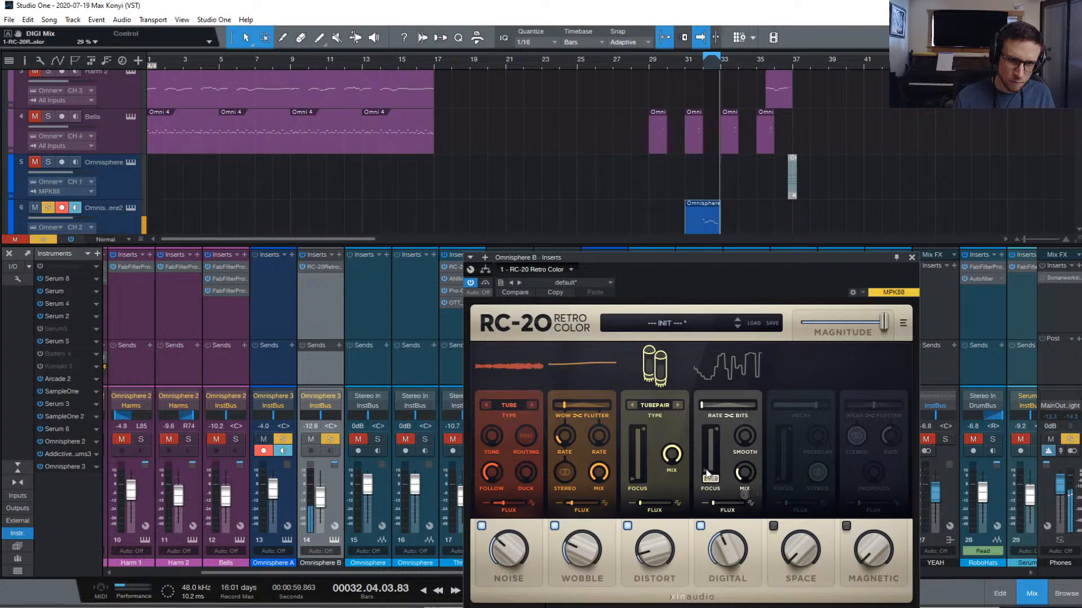
left_click_drag(711, 475, 740, 499)
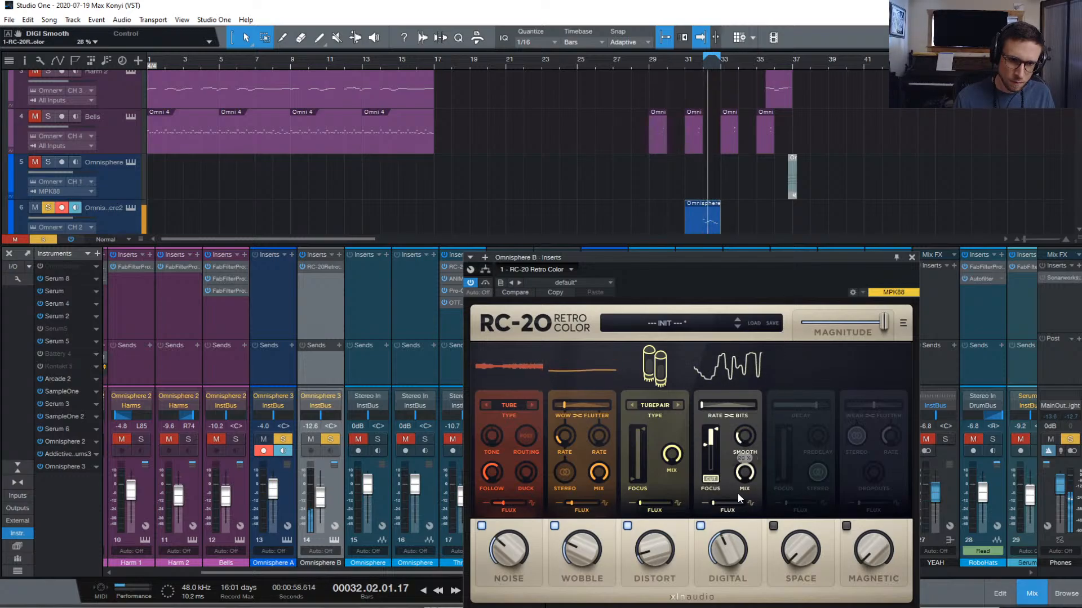
left_click(733, 538)
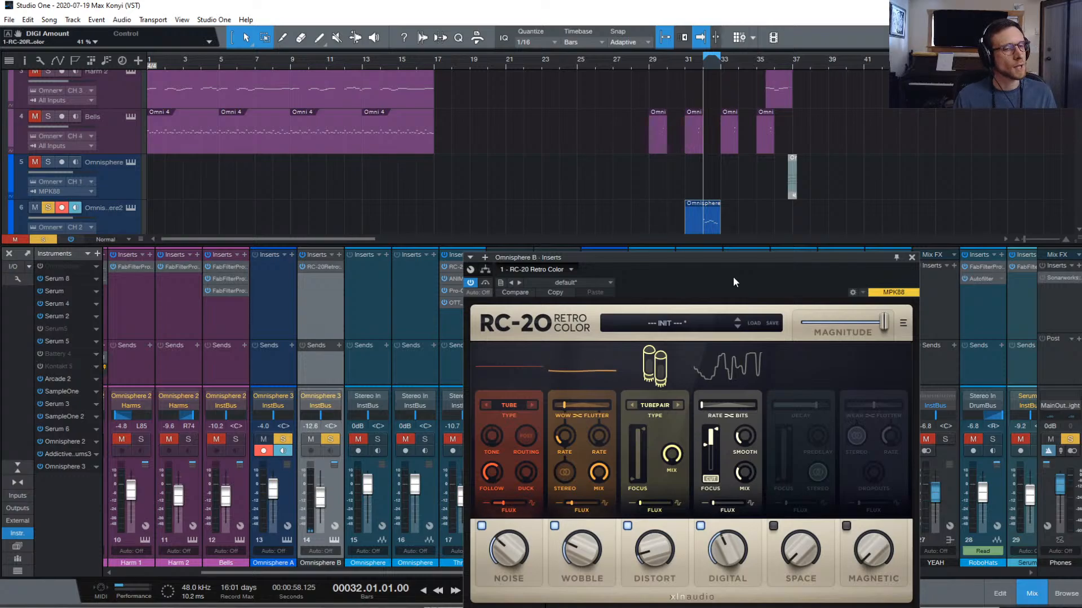
Move the RC-20 window aside and browse the PreSonus insert effects without adding one
left_click_drag(654, 258, 795, 298)
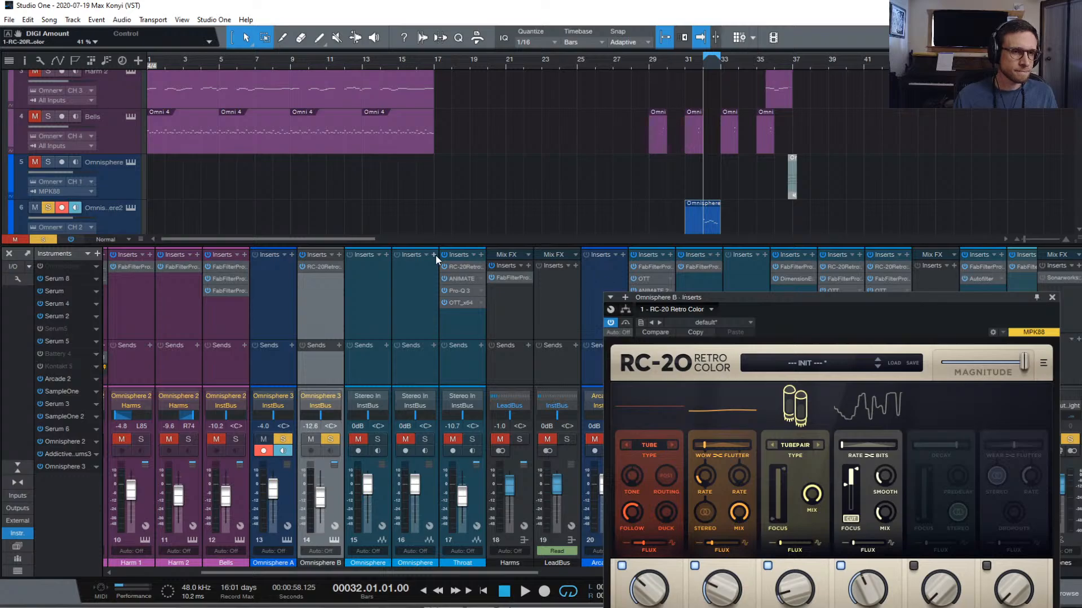
scroll(434, 257, "left", 1)
left_click(538, 265)
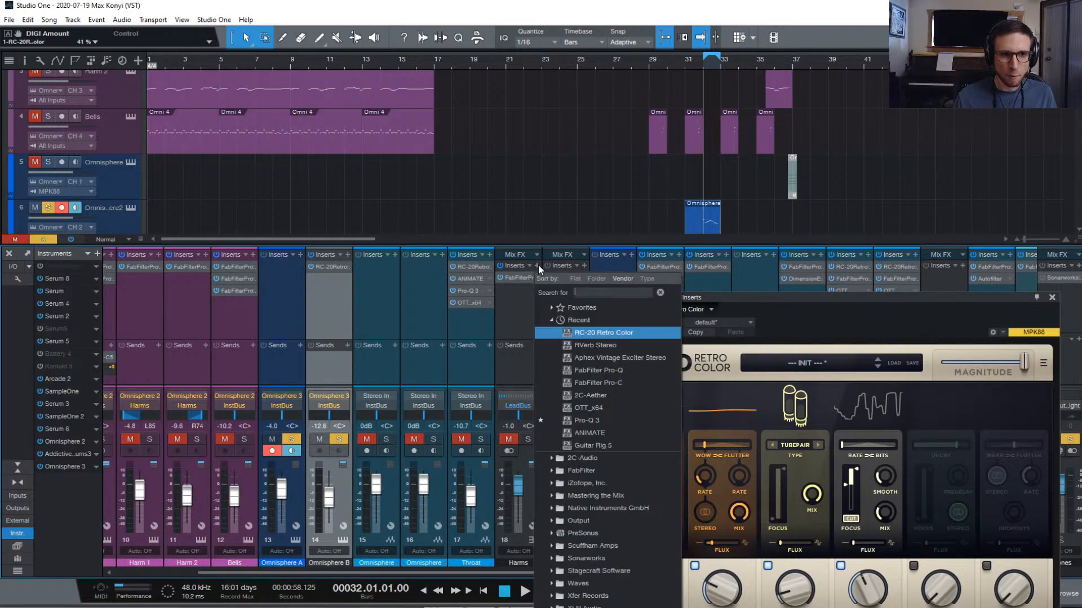
left_click(597, 534)
scroll(608, 530, "down", 3)
scroll(606, 570, "down", 4)
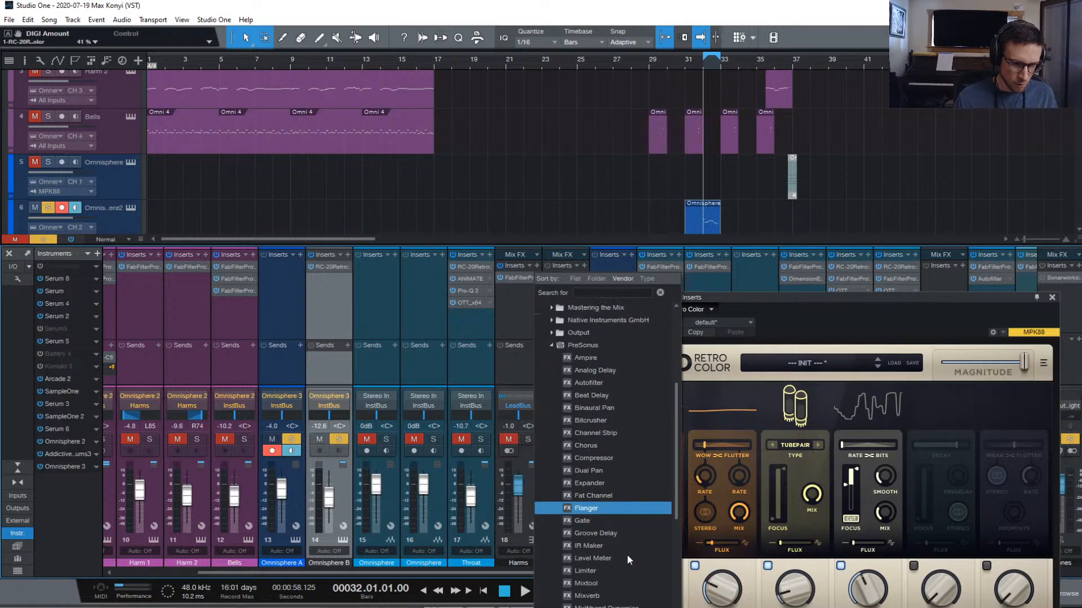
scroll(630, 520, "down", 3)
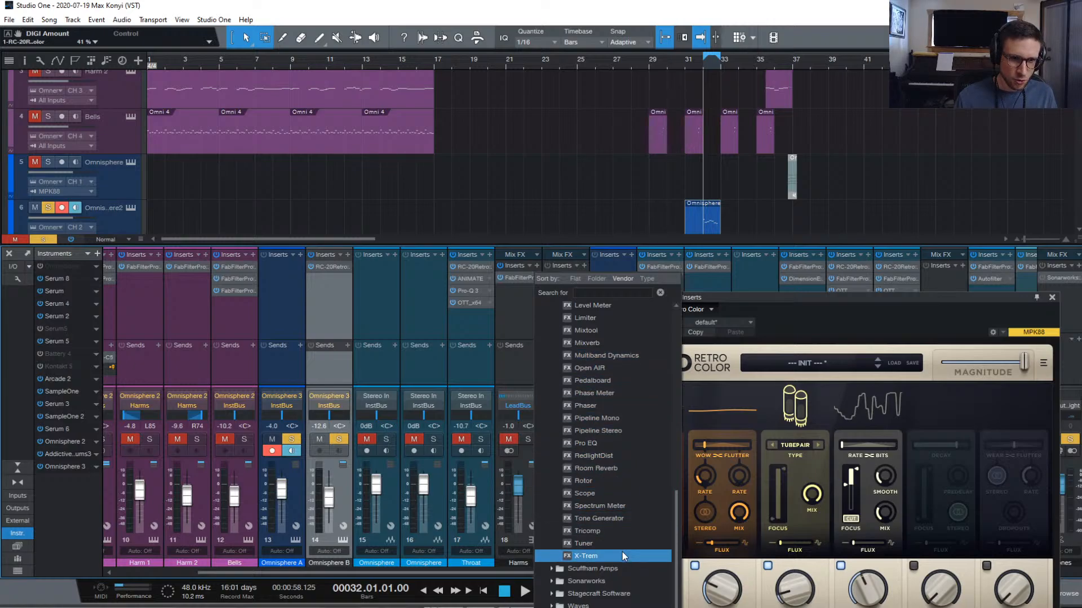
scroll(621, 532, "up", 3)
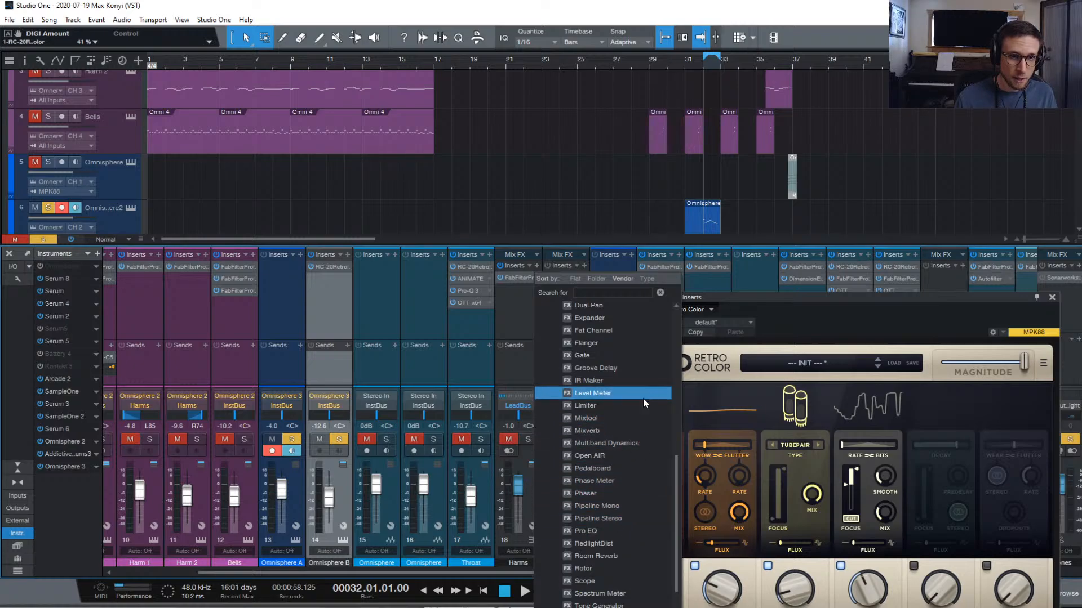
scroll(643, 396, "up", 5)
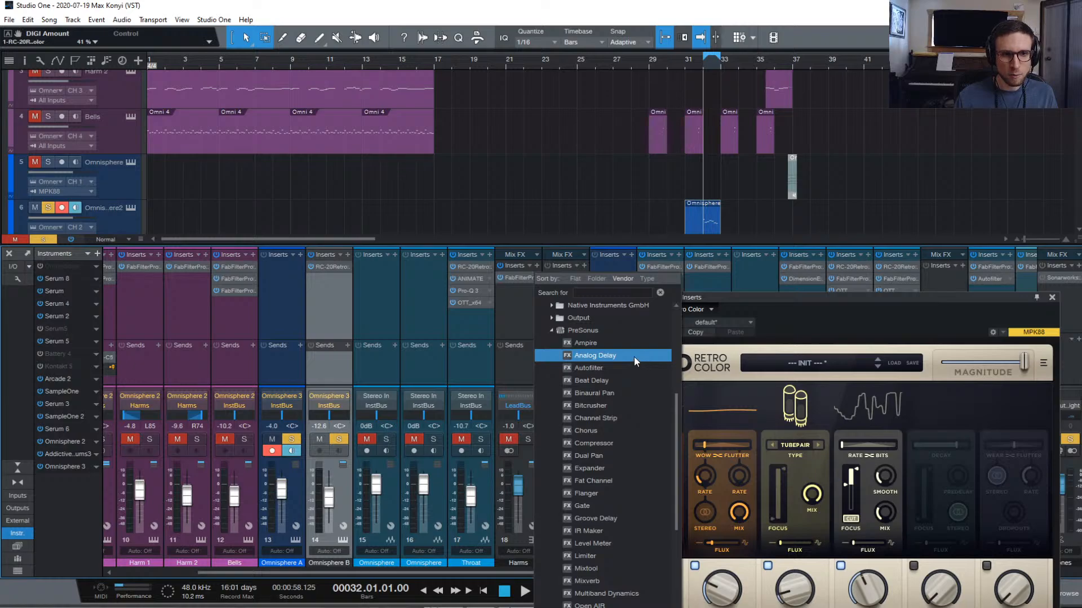
left_click(874, 327)
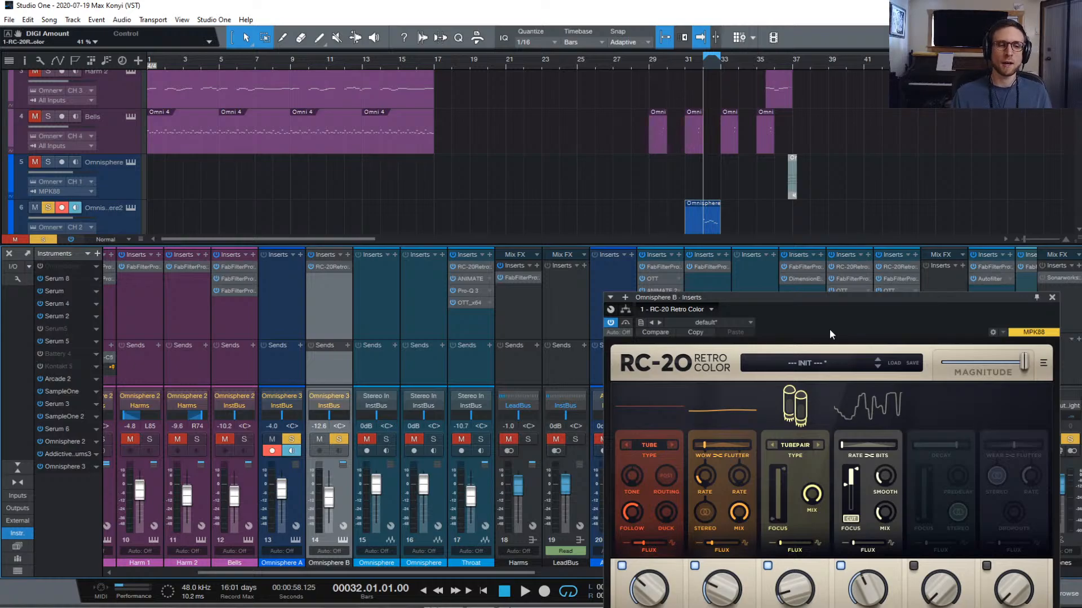
Bring the RC-20 window back over the mixer and play the synth part through it
left_click_drag(813, 302, 726, 156)
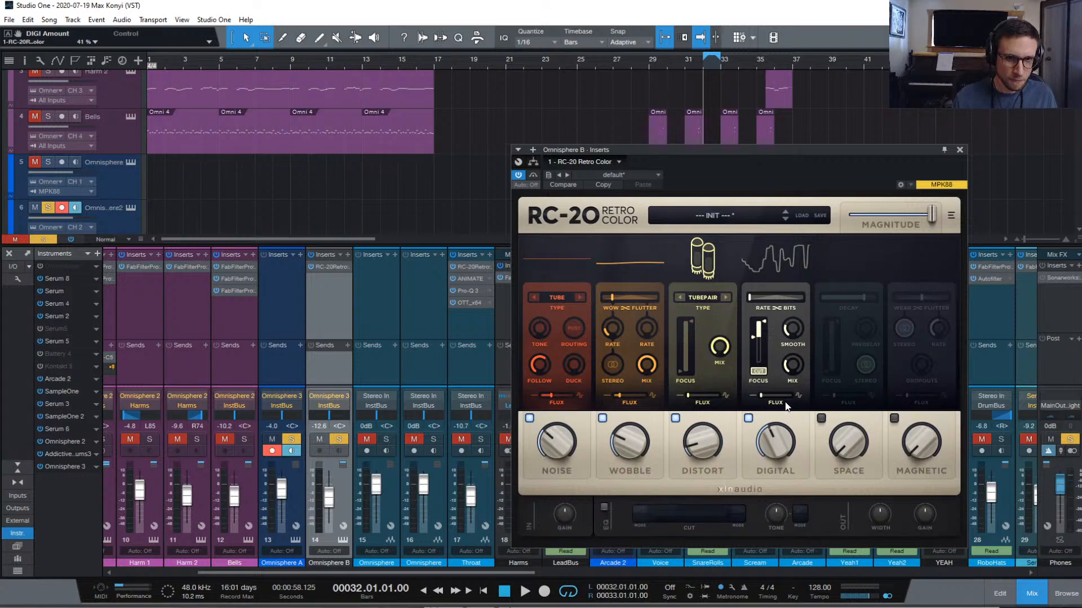
key("space")
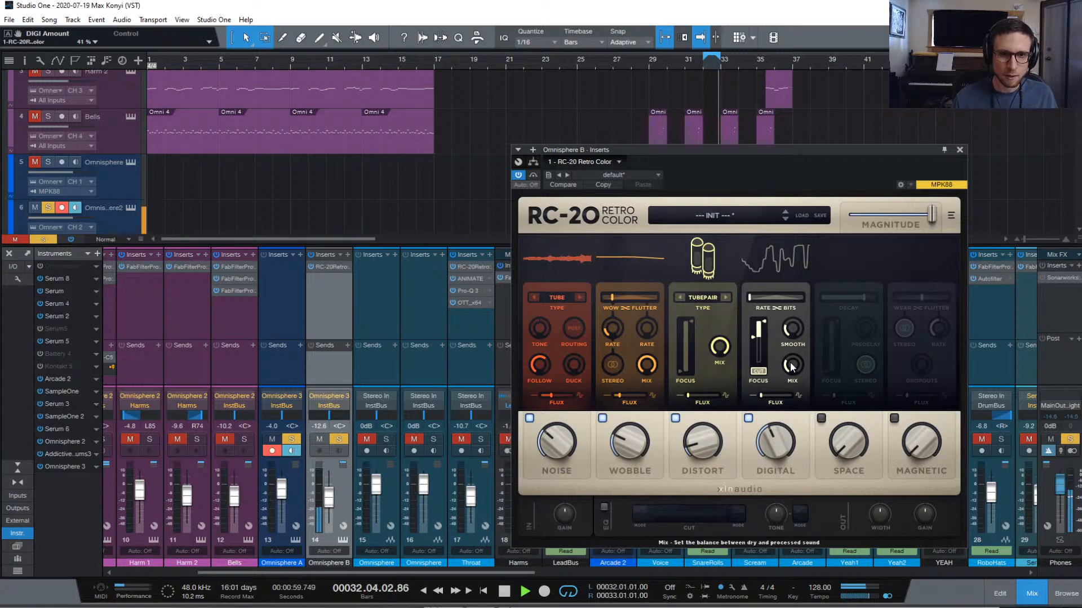
key("space")
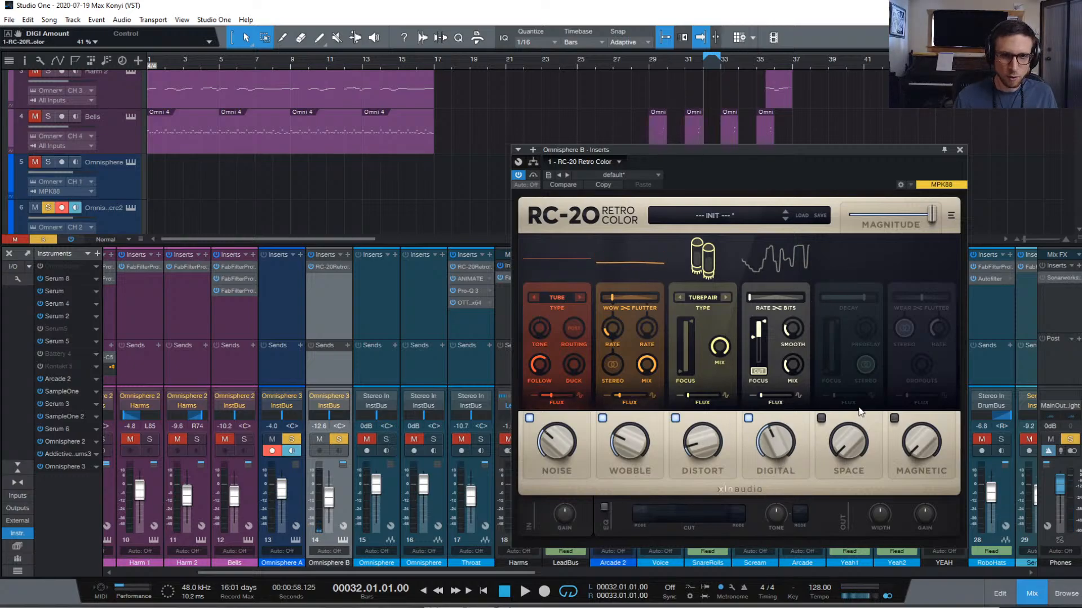
key("space")
Enable RC-20's Space reverb with decay at 0% and the space amount around 40%
left_click(820, 418)
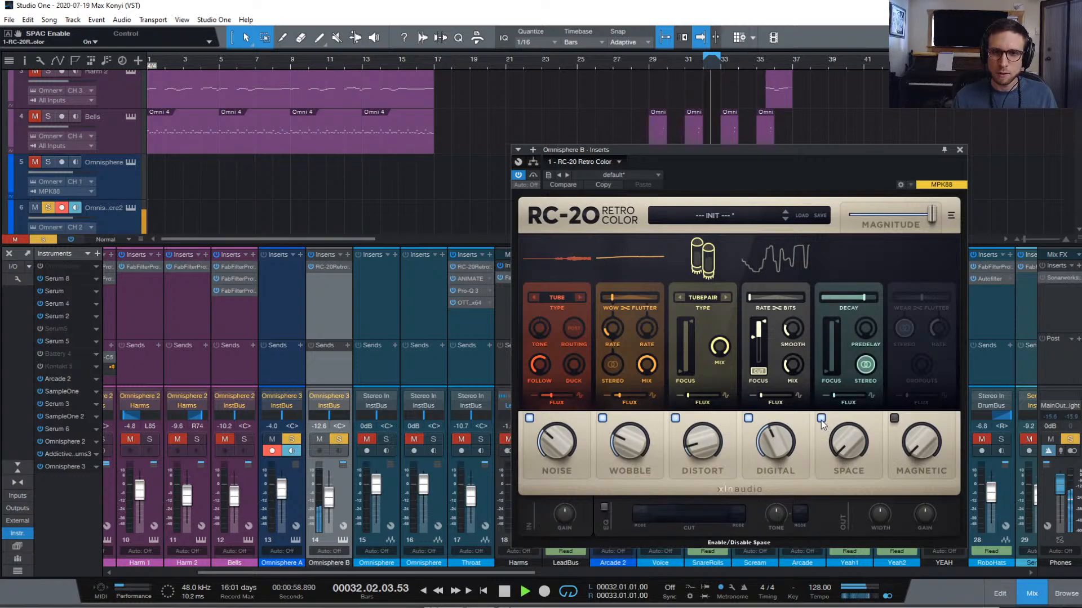
key("space")
key("space")
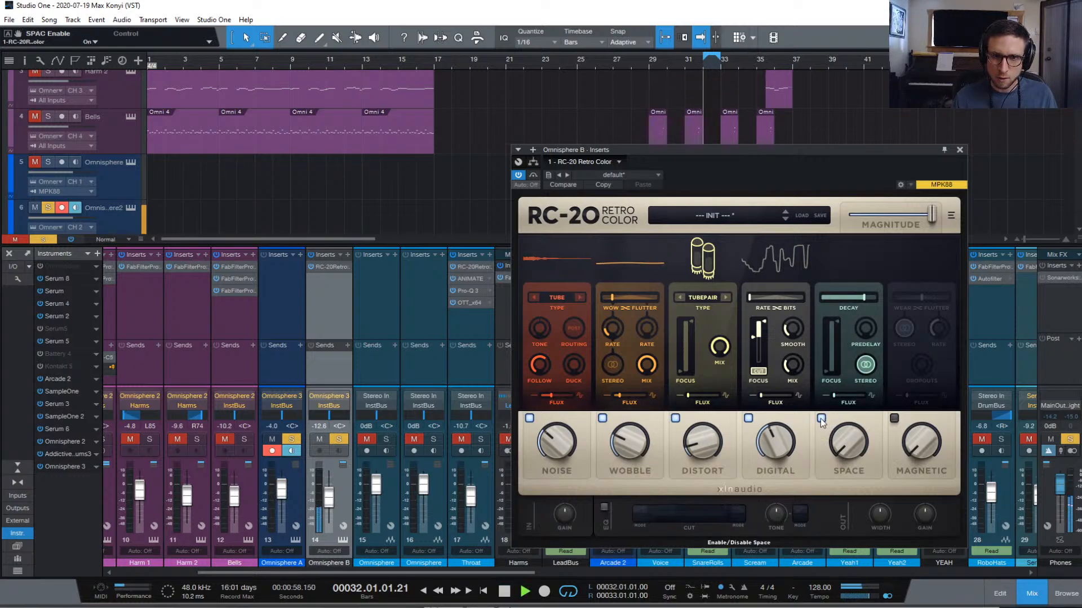
left_click_drag(847, 439, 846, 341)
left_click_drag(859, 294, 821, 296)
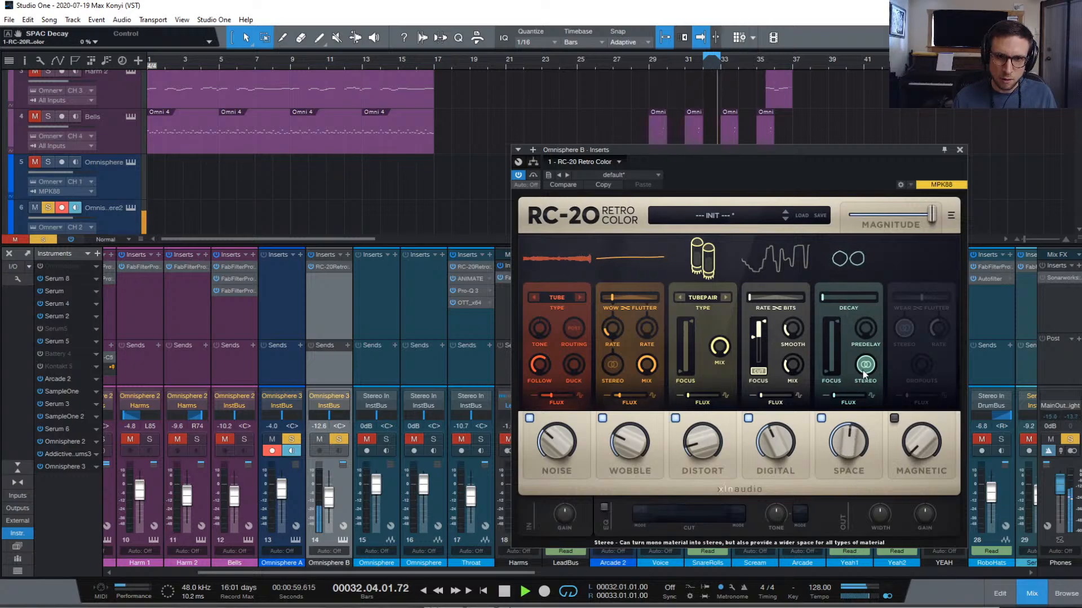
left_click(821, 419)
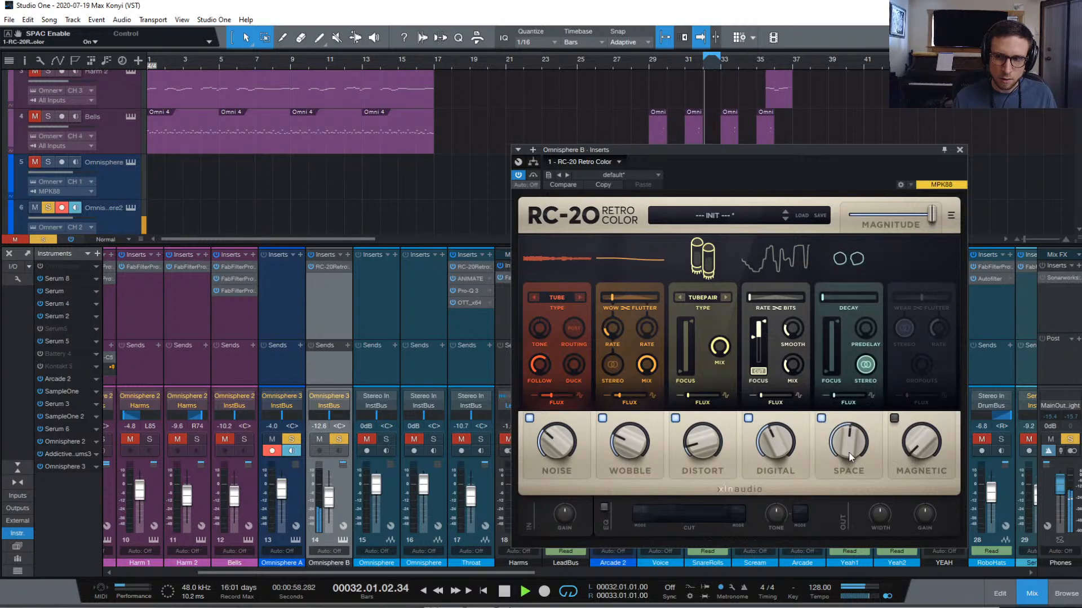
left_click_drag(848, 455, 850, 370)
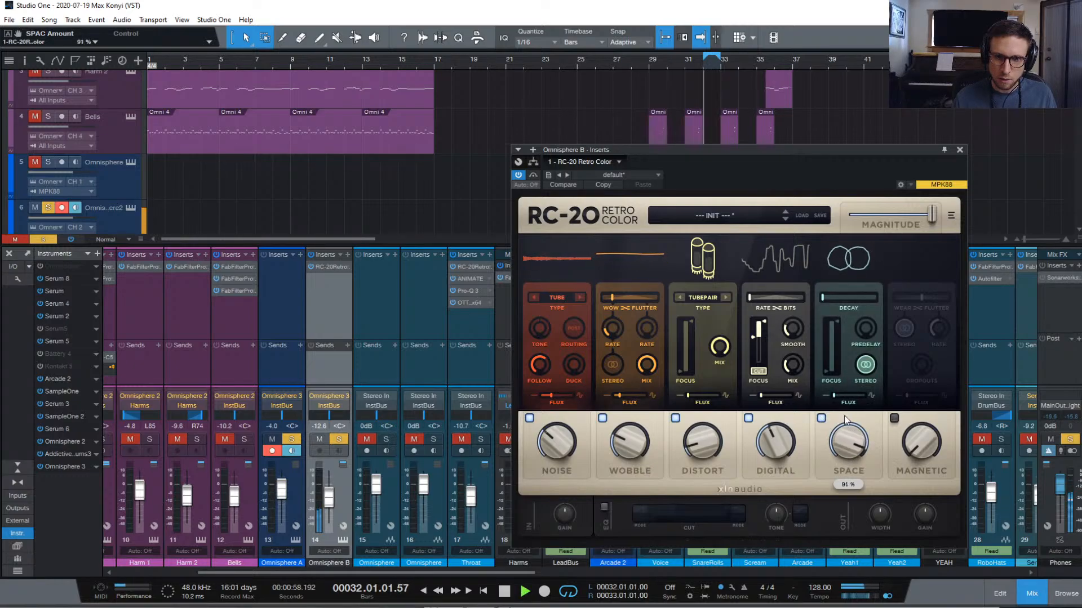
left_click_drag(843, 472, 843, 566)
key("space")
key("space")
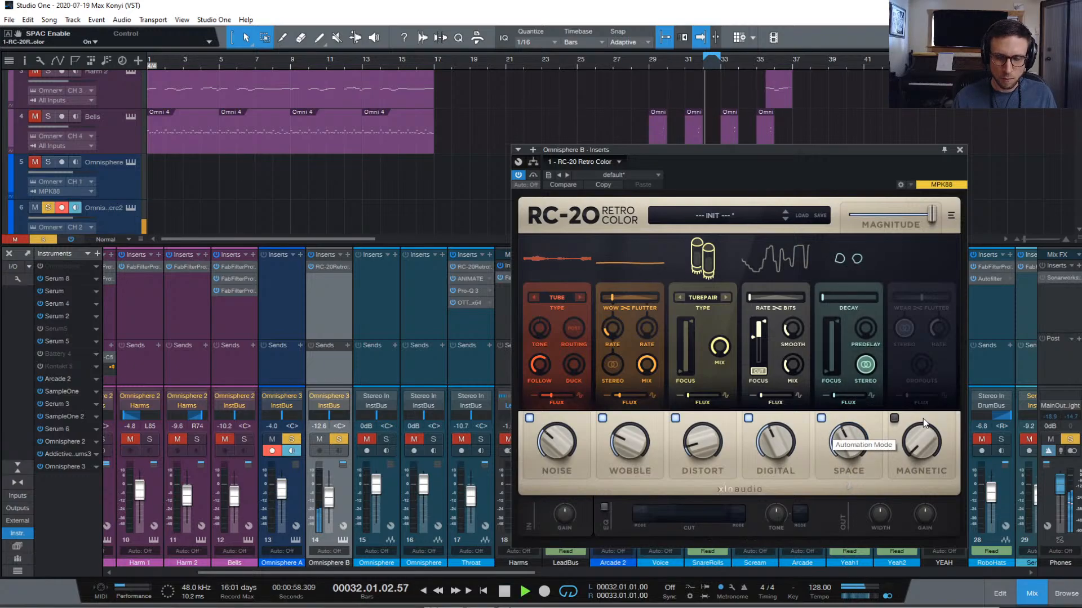
Turn on RC-20's Magnetic module, shift wear/flutter toward wear, and switch off its stereo
left_click(894, 419)
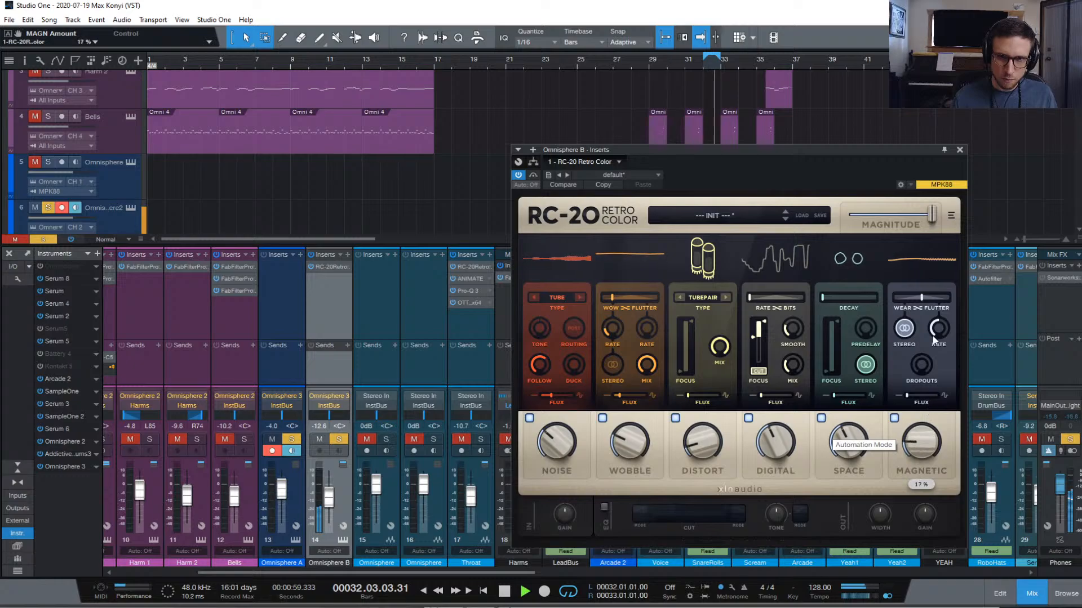
left_click_drag(922, 298, 914, 302)
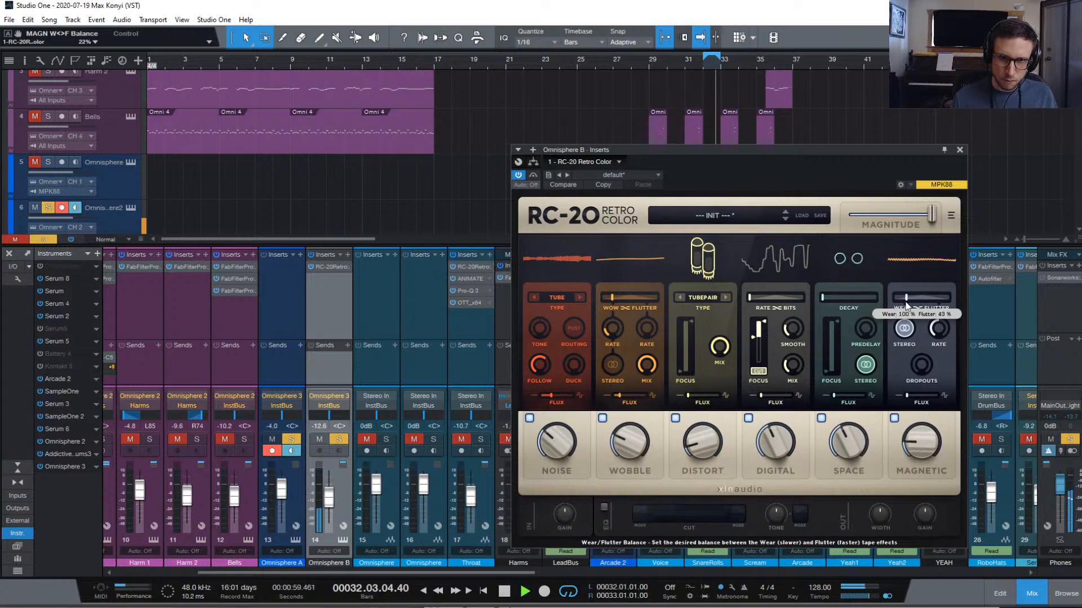
left_click(904, 329)
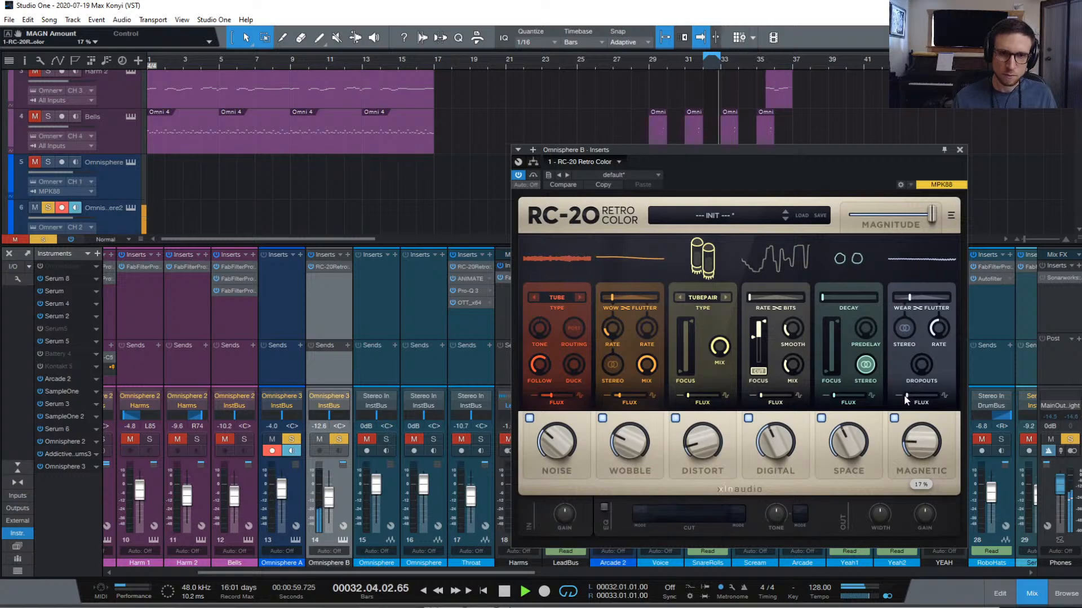
key("space")
Enable the RC-20 EQ and raise its low cut to about 433 Hz while auditioning
left_click(603, 507)
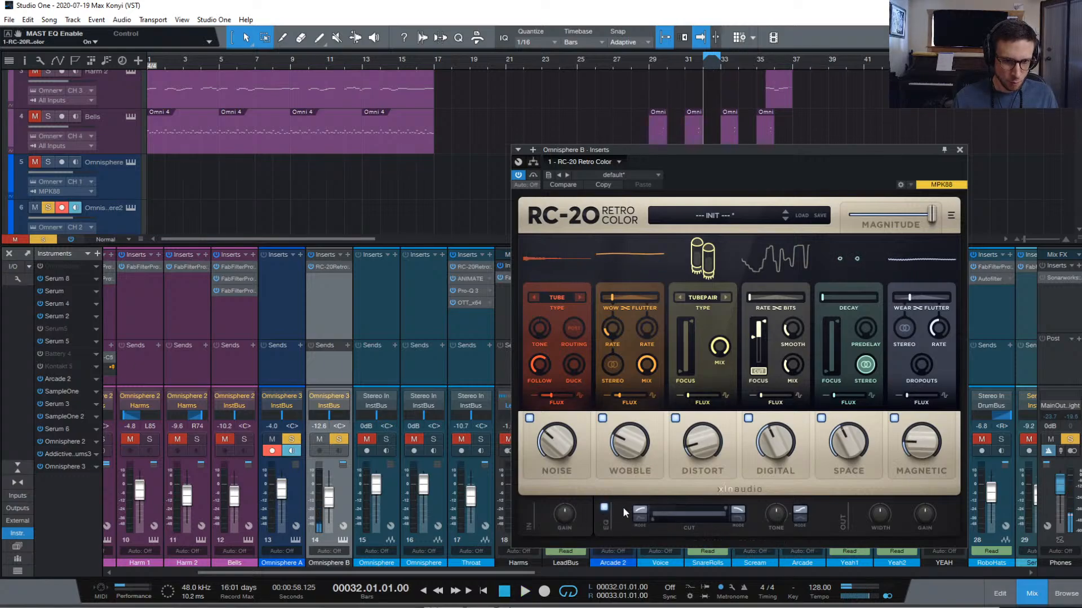
key("space")
left_click_drag(647, 516, 685, 522)
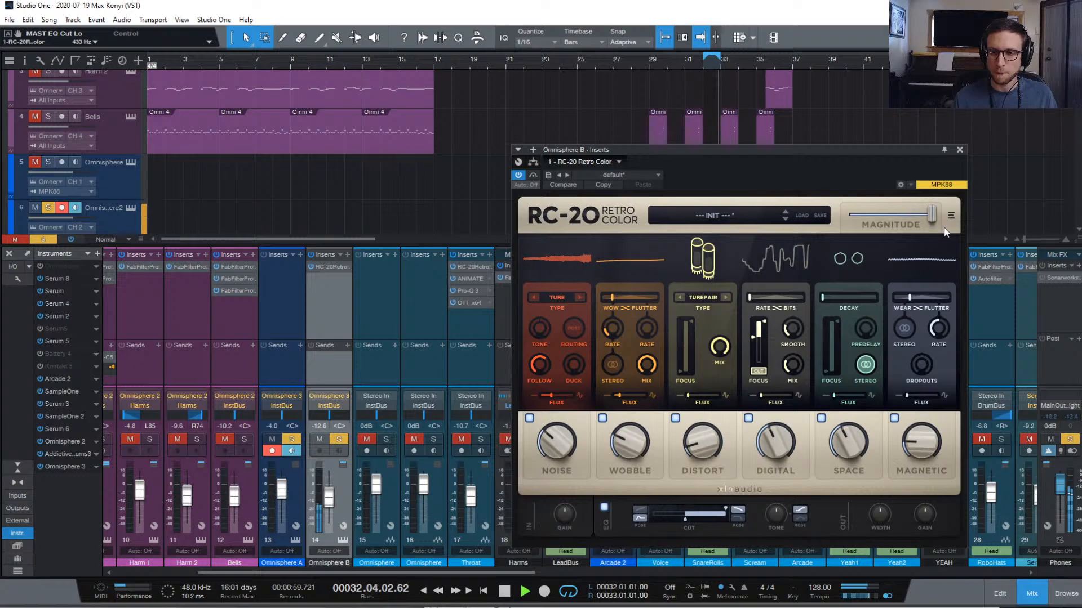
key("space")
Close the RC-20 window and clear the solo on the Omnisphere track
left_click(959, 151)
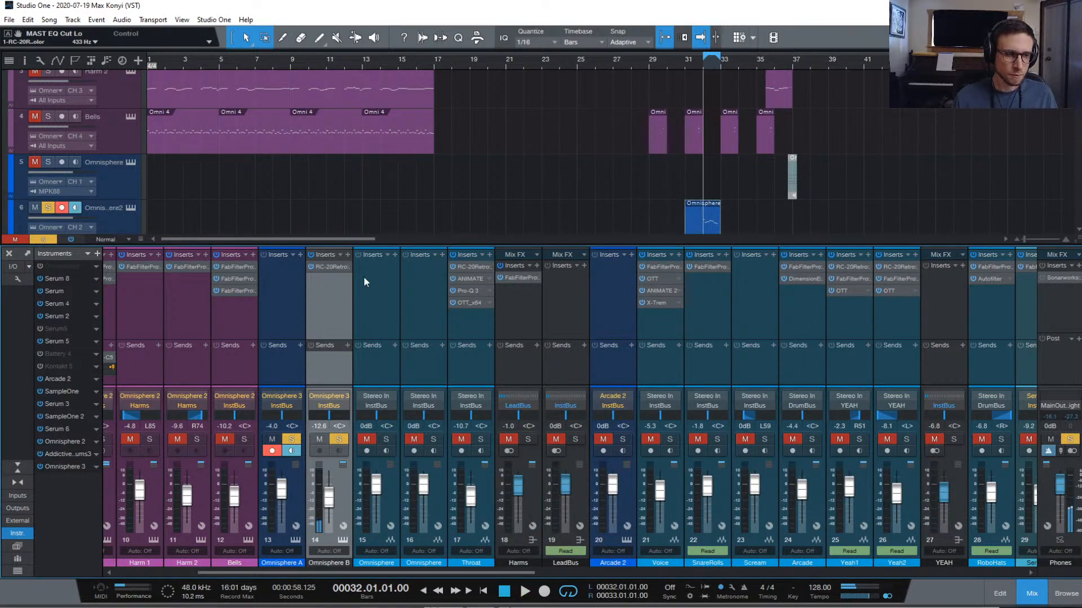
key("space")
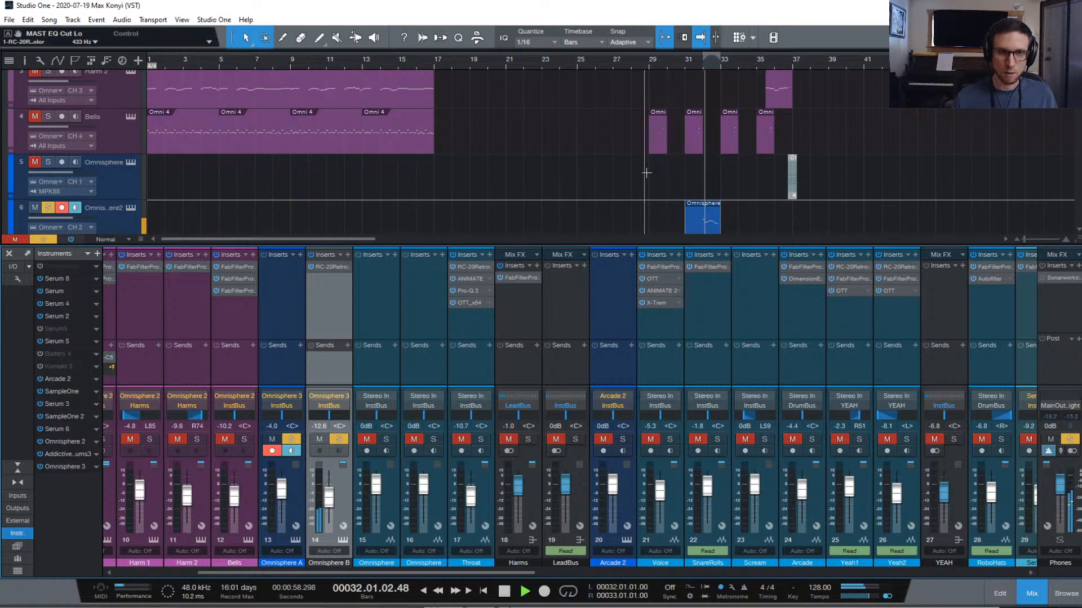
key("space")
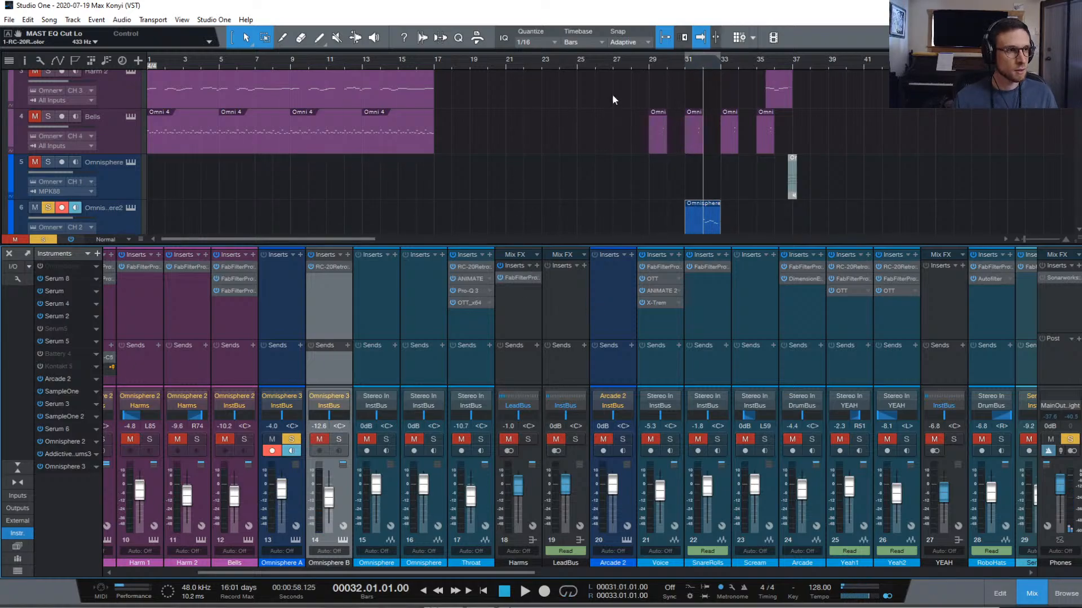
key("space")
key("space")
key("s")
key("space")
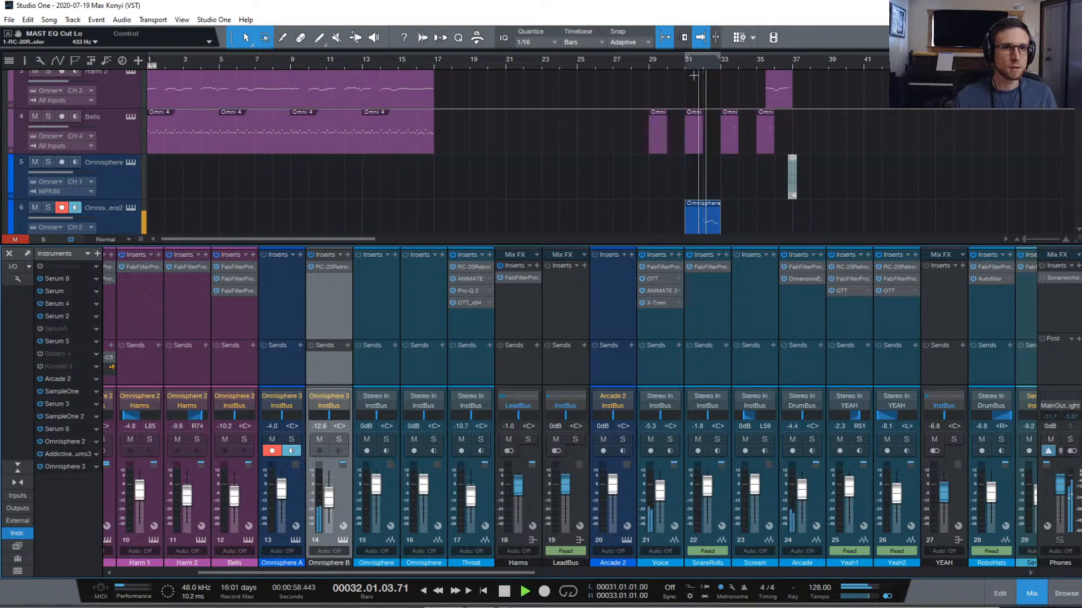
Raise the Omnisphere B channel to about -4.5 dB and play from bar 30
left_click(670, 64)
scroll(308, 500, "down", 1)
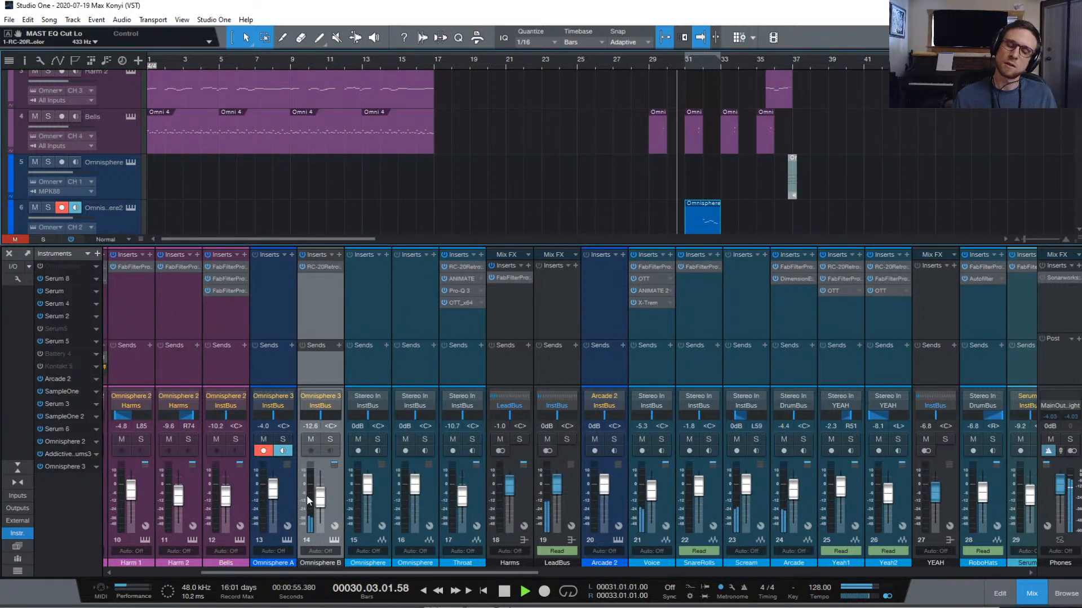
left_click_drag(320, 499, 321, 489)
key("space")
key("space")
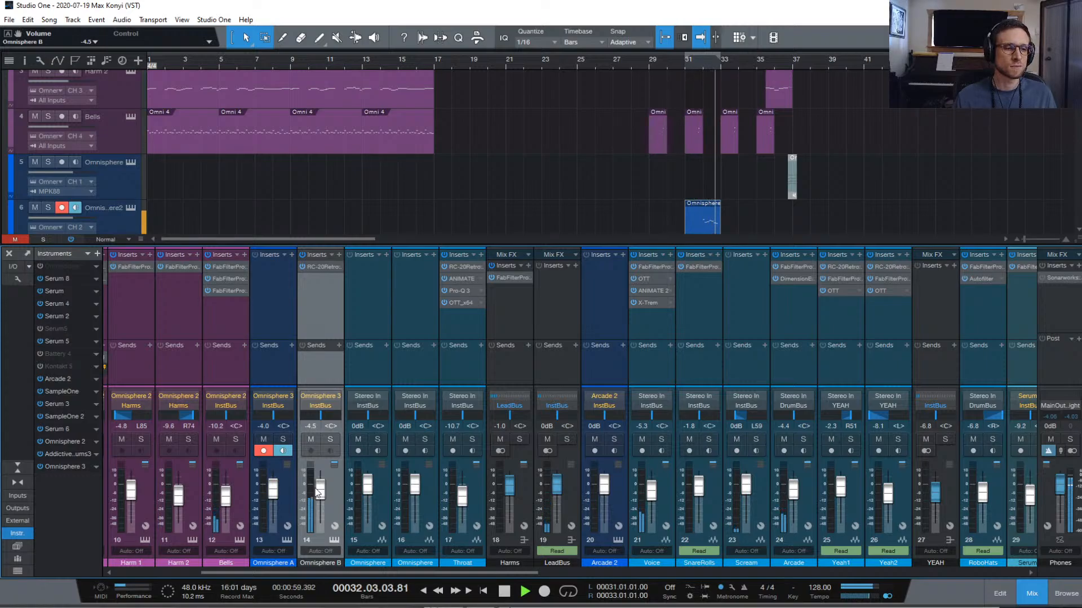
Raise the velocity of the third note in the Omnisphere part
key("space")
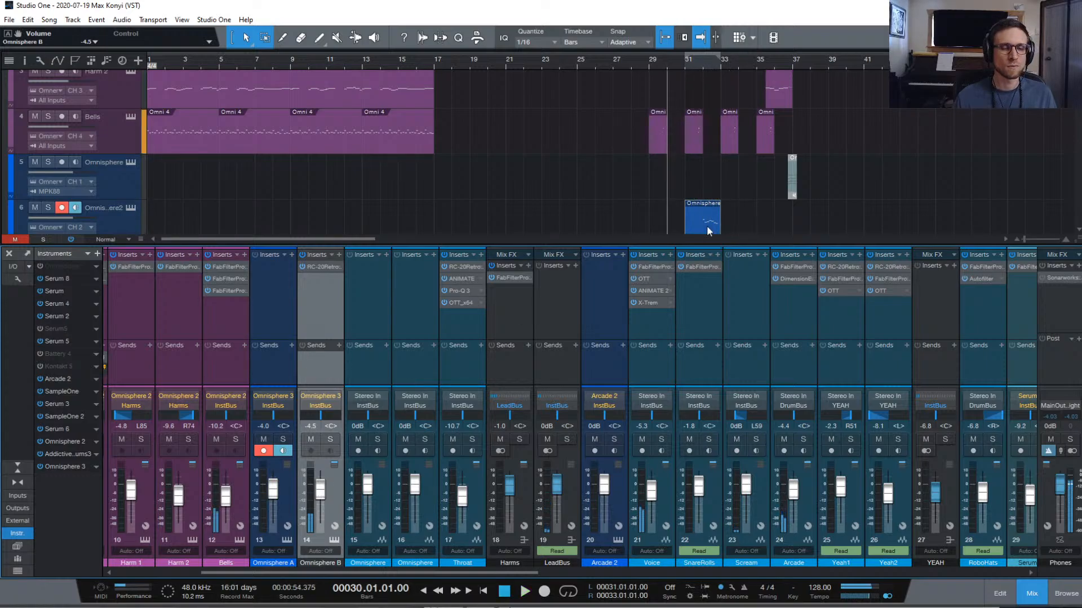
double_click(706, 225)
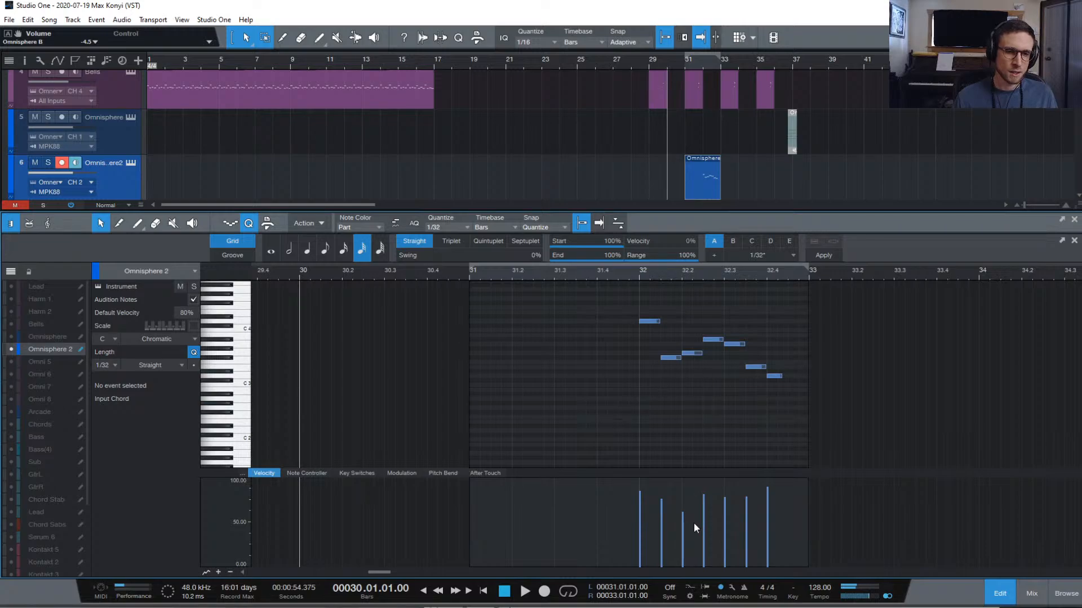
left_click_drag(694, 522, 688, 512)
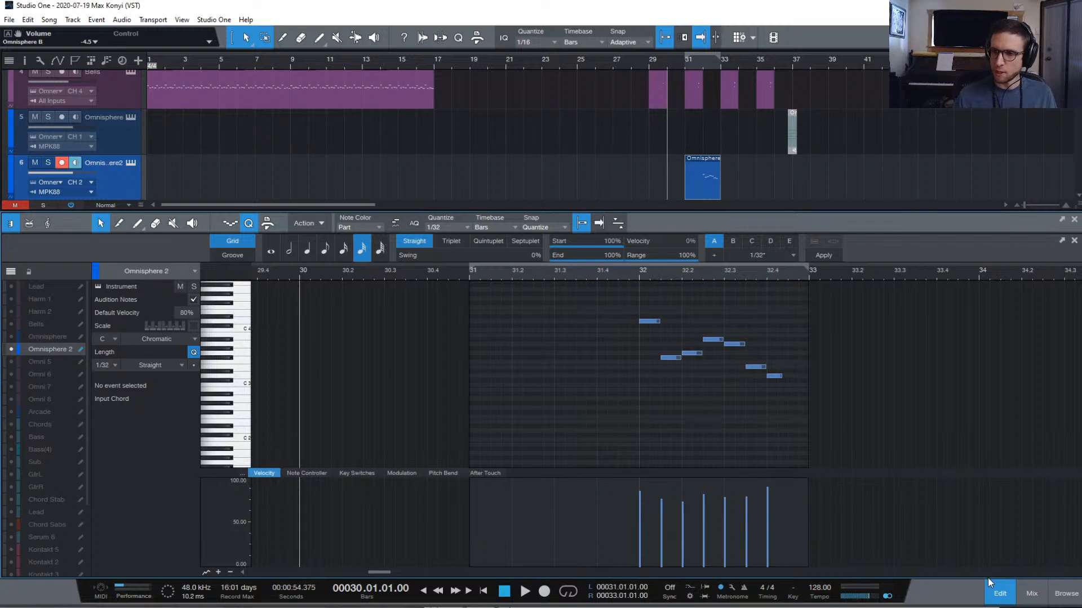
Close the note editor to view the arrangement, then reopen the Omnisphere part's notes
left_click(998, 594)
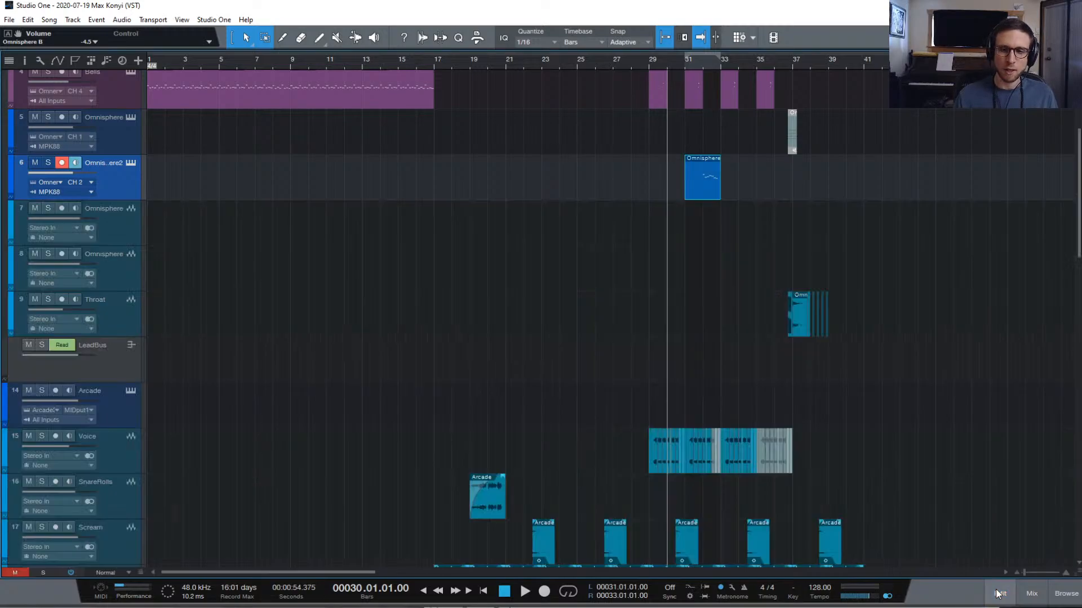
scroll(670, 332, "down", 15)
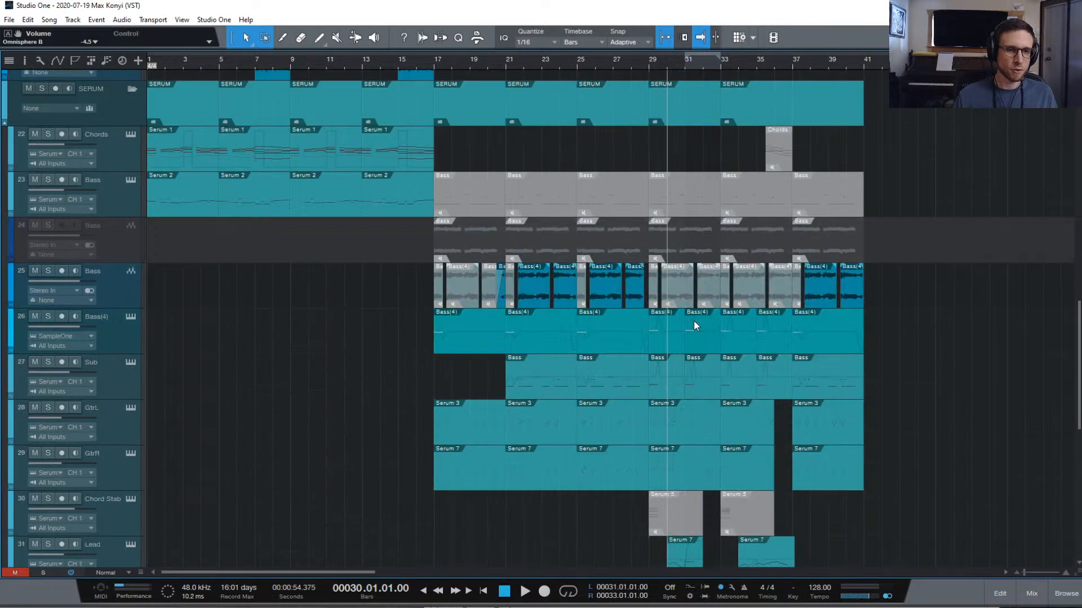
scroll(712, 316, "up", 15)
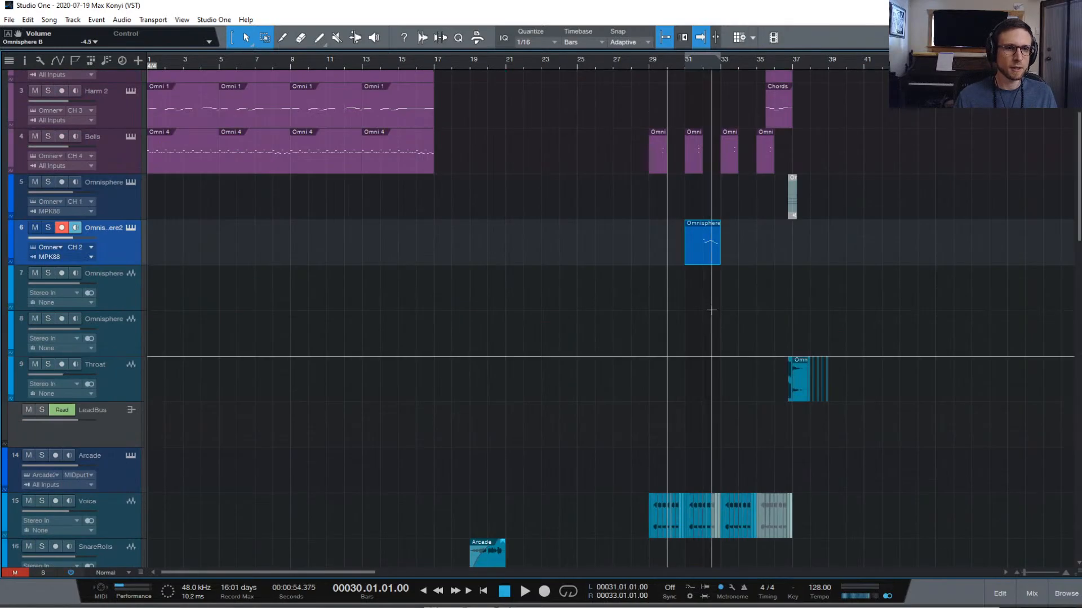
double_click(708, 263)
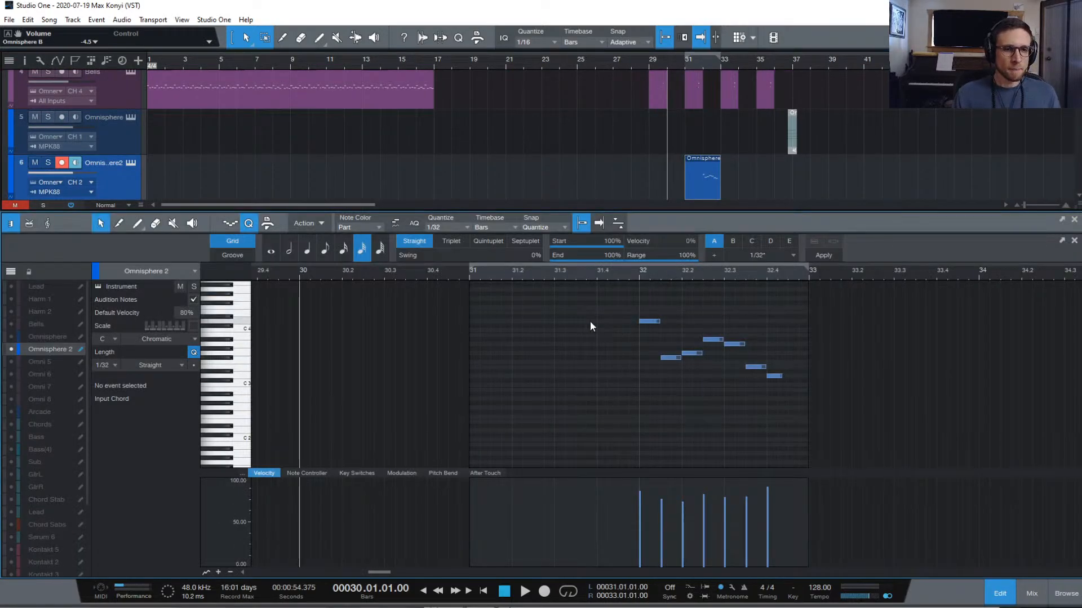
Play the Omnisphere 2 part from bar 31 to audition its seven notes
left_click(467, 275)
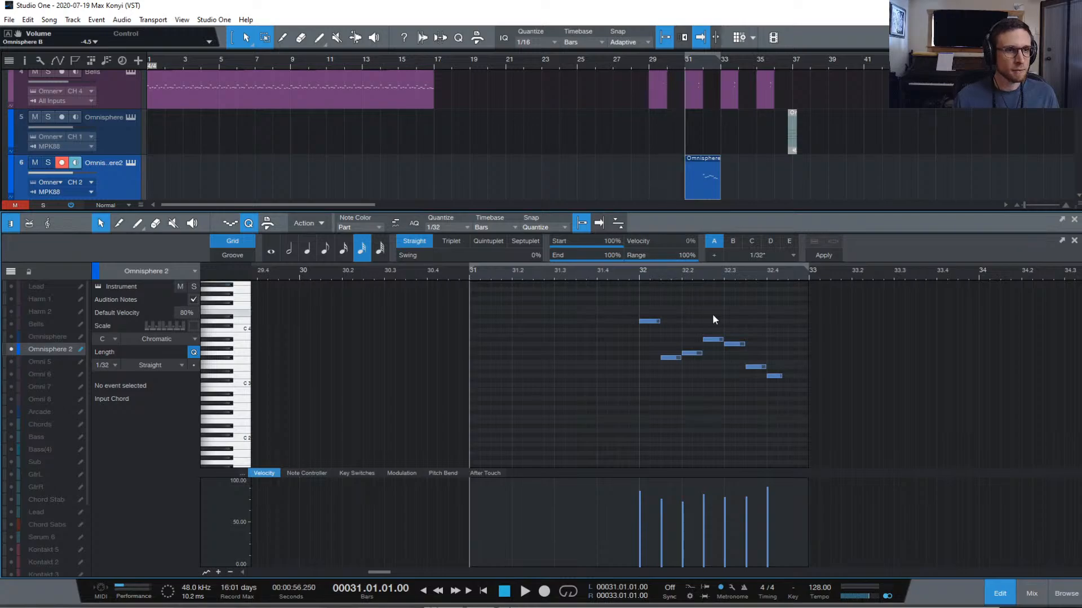
key("space")
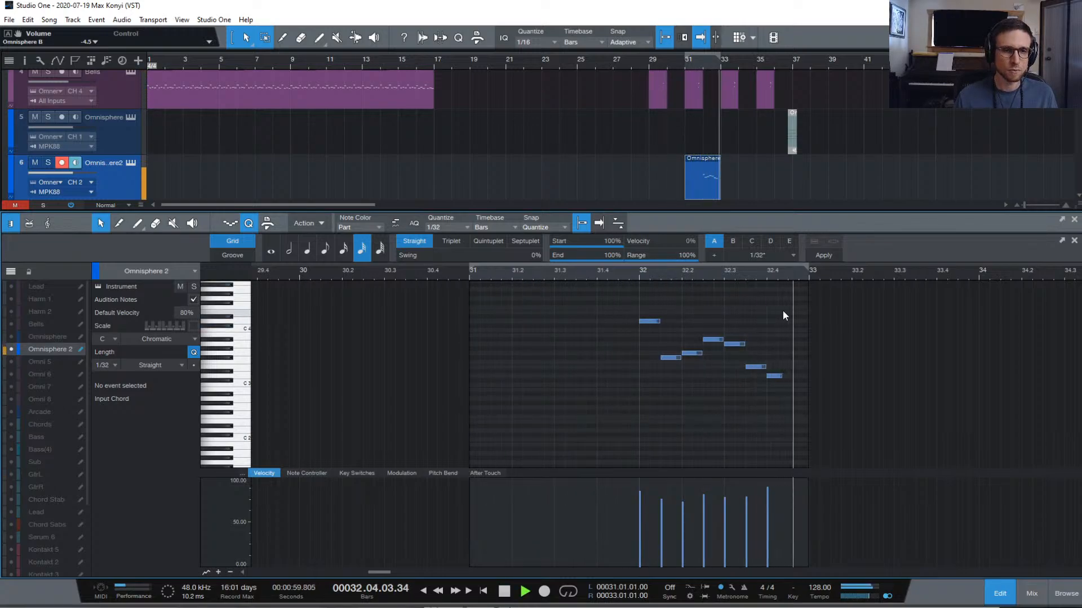
key("space")
key("space")
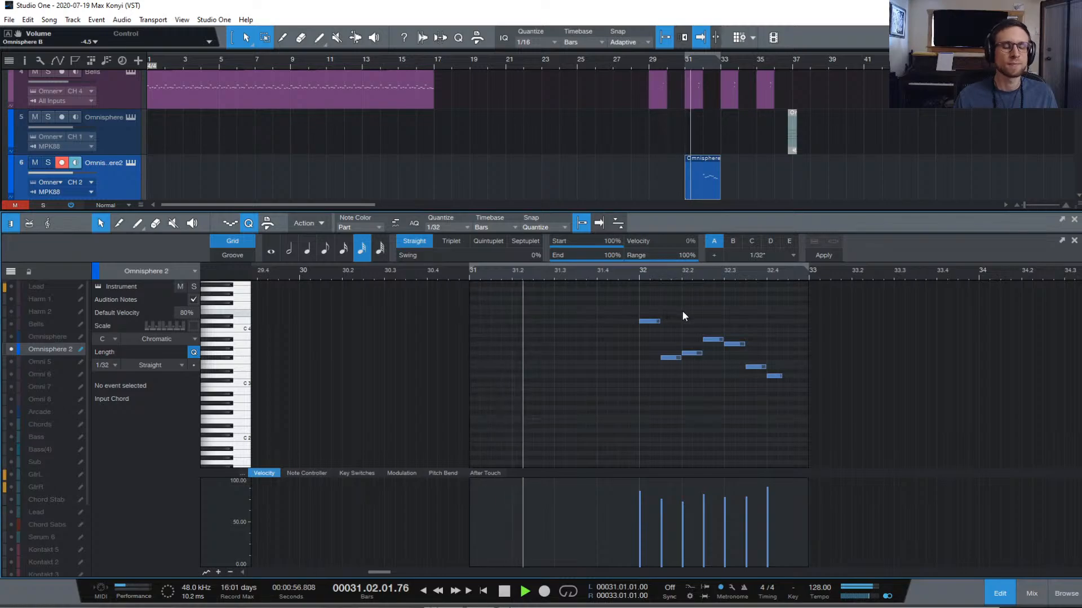
key("space")
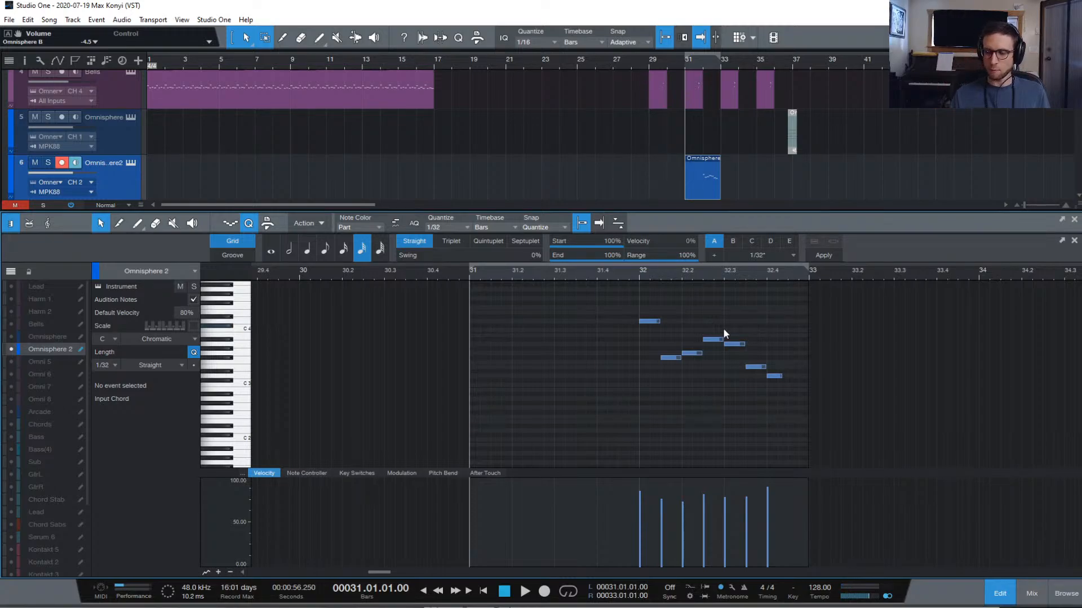
key("space")
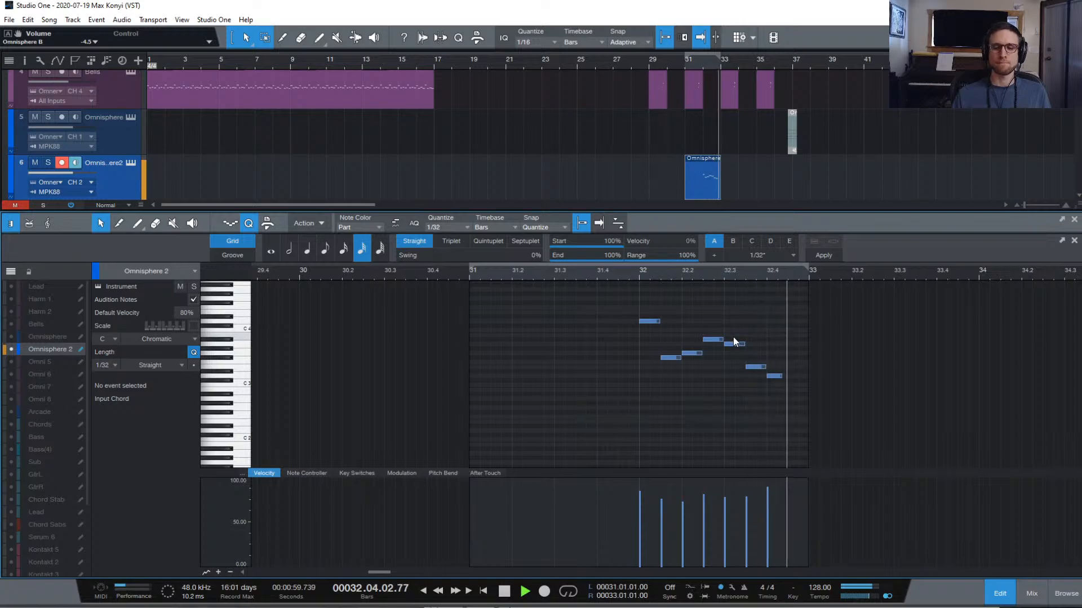
key("space")
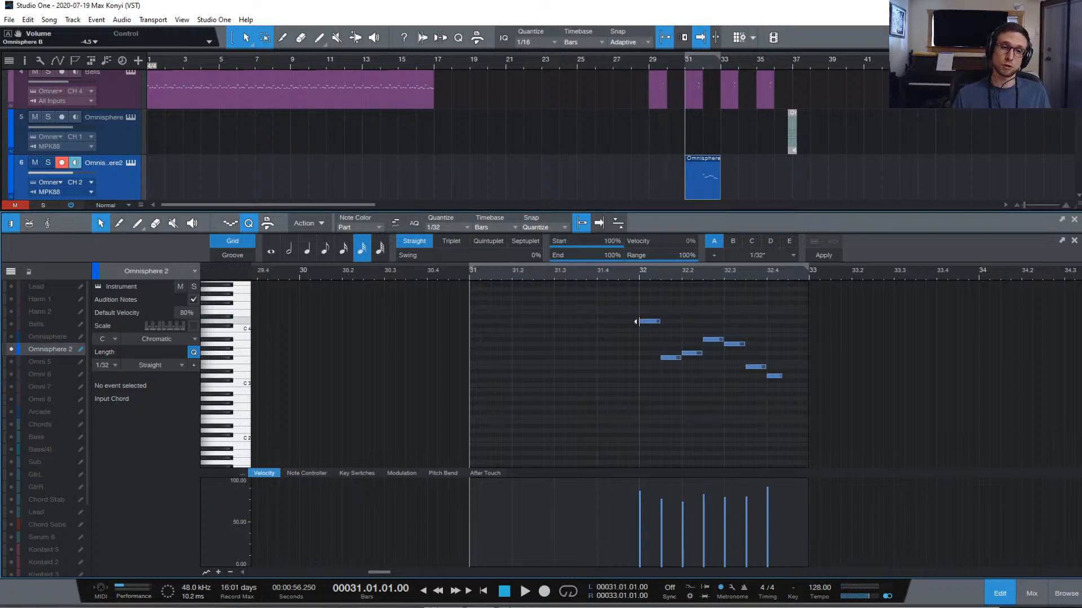
Drag the D4 note's start back to 31.04.03 and play the edited part from bar 31
left_click_drag(639, 321, 619, 324)
key("space")
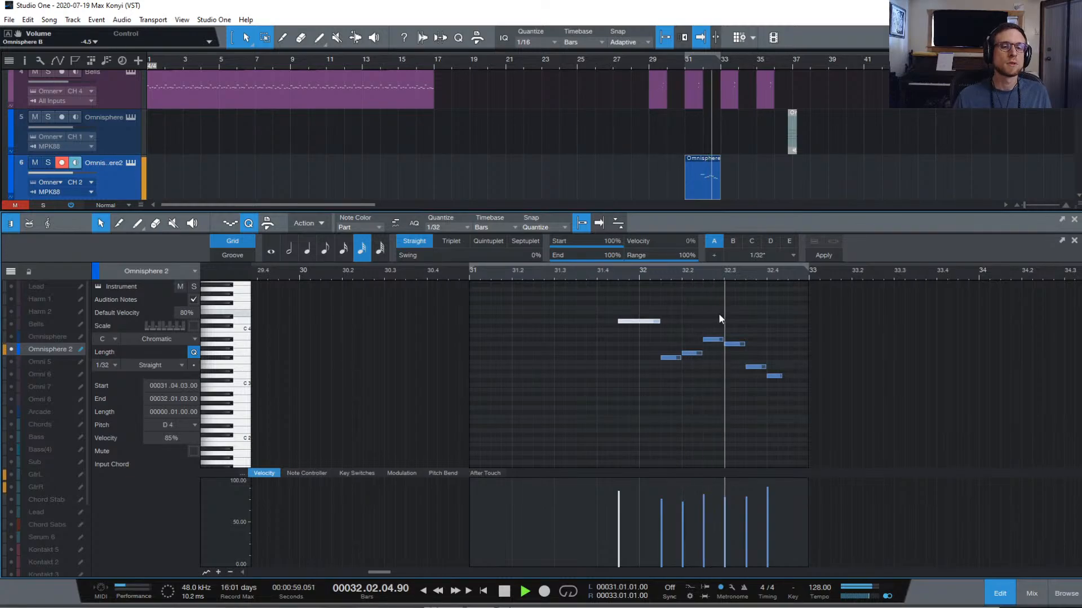
key("space")
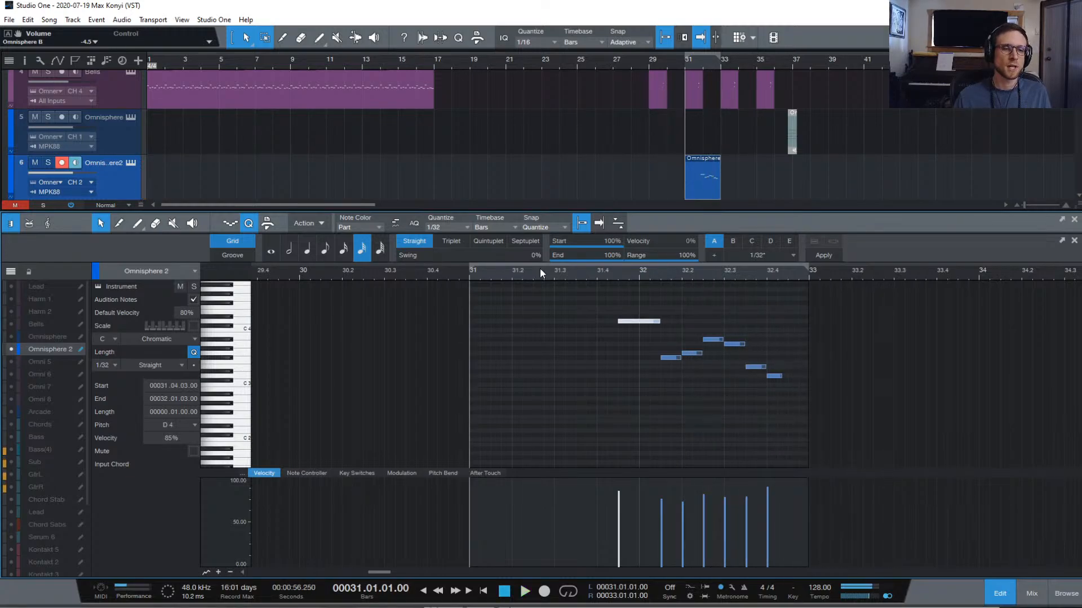
key("space")
left_click(681, 299)
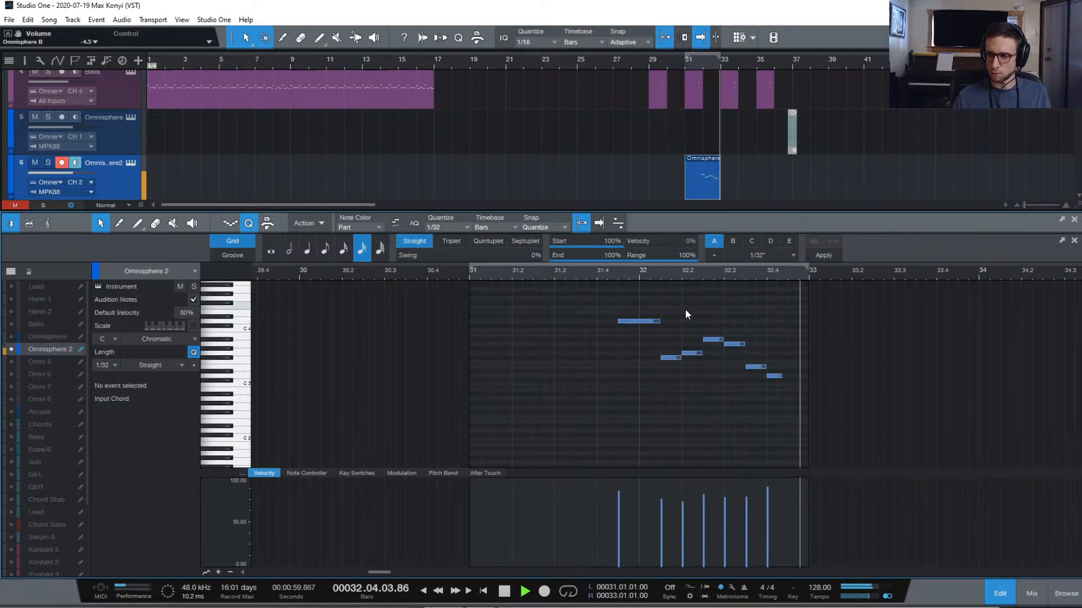
key("space")
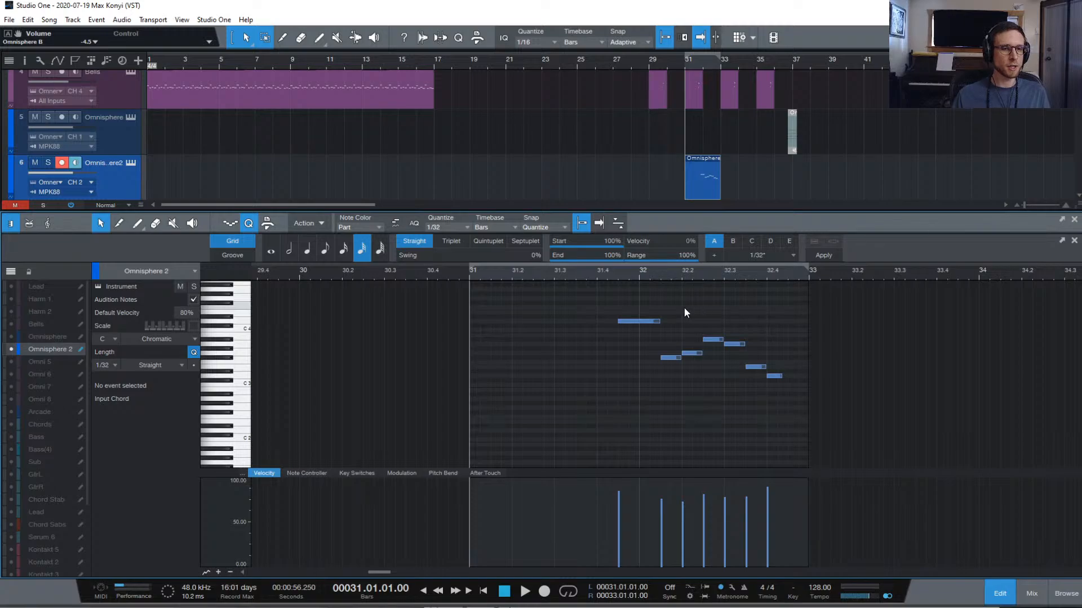
key("space")
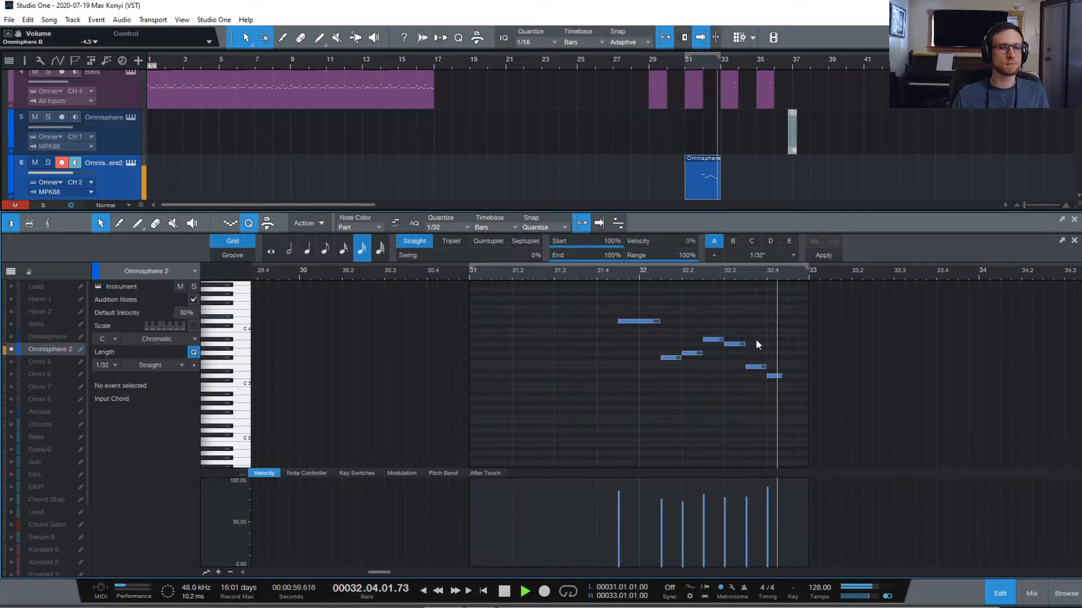
Lengthen the last D3 note slightly and audition the part from bar 31
left_click_drag(780, 376, 786, 376)
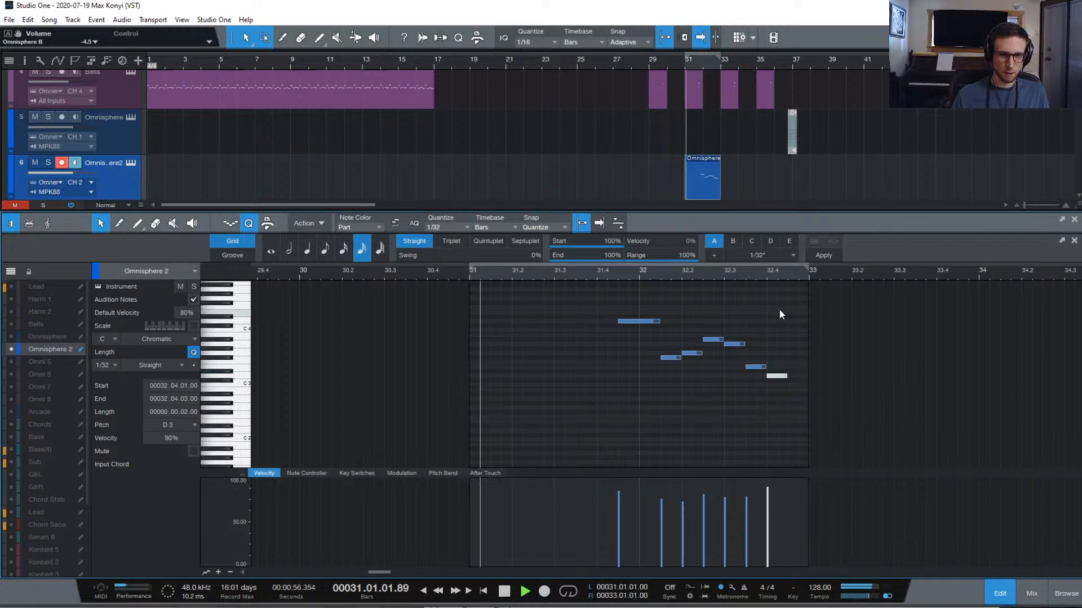
left_click(753, 313)
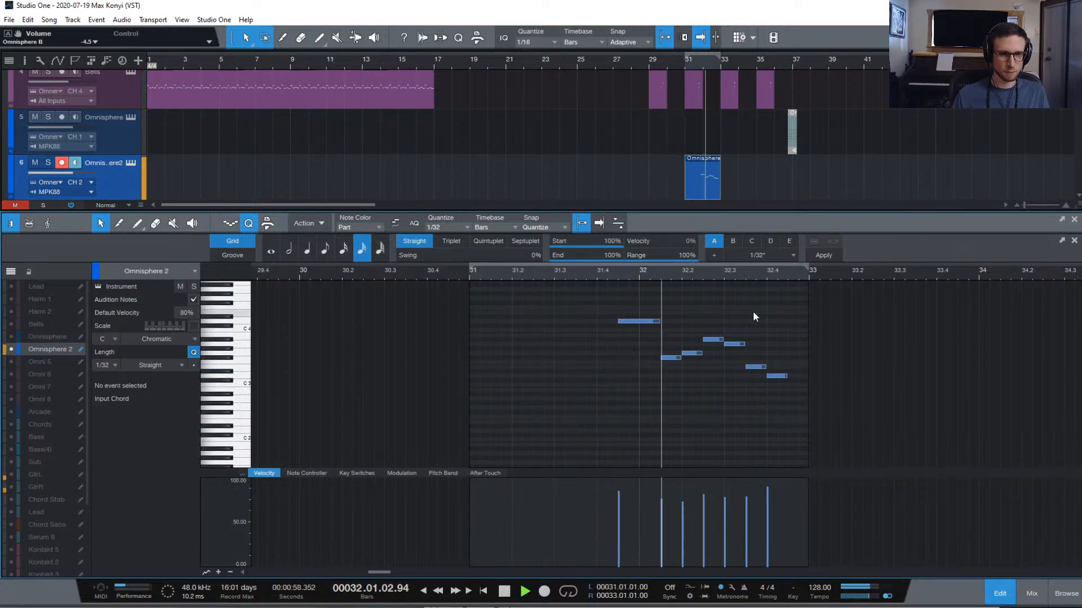
key("space")
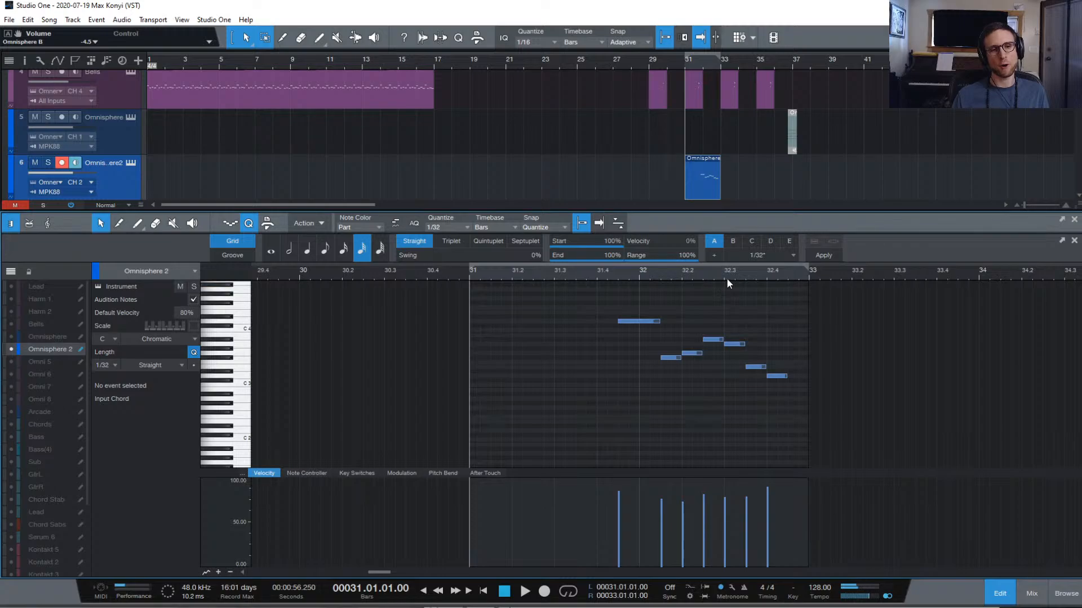
key("space")
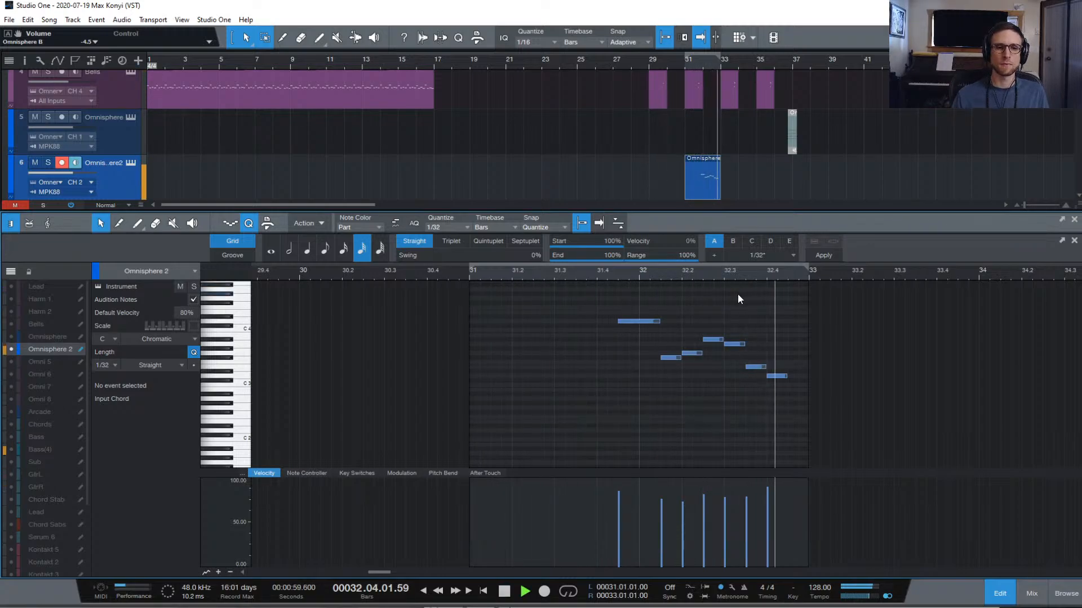
key("space")
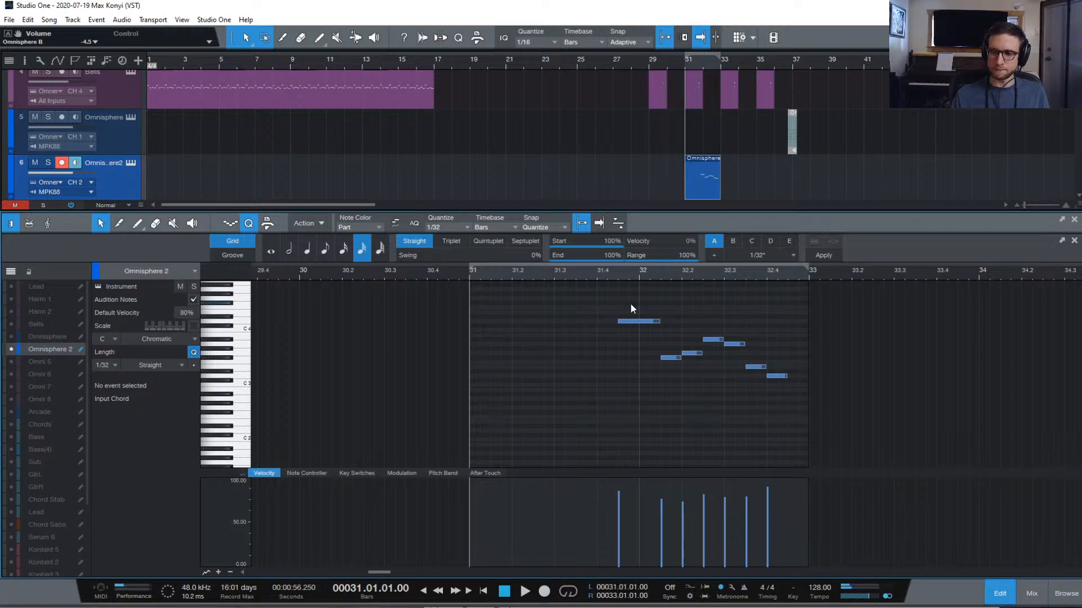
key("space")
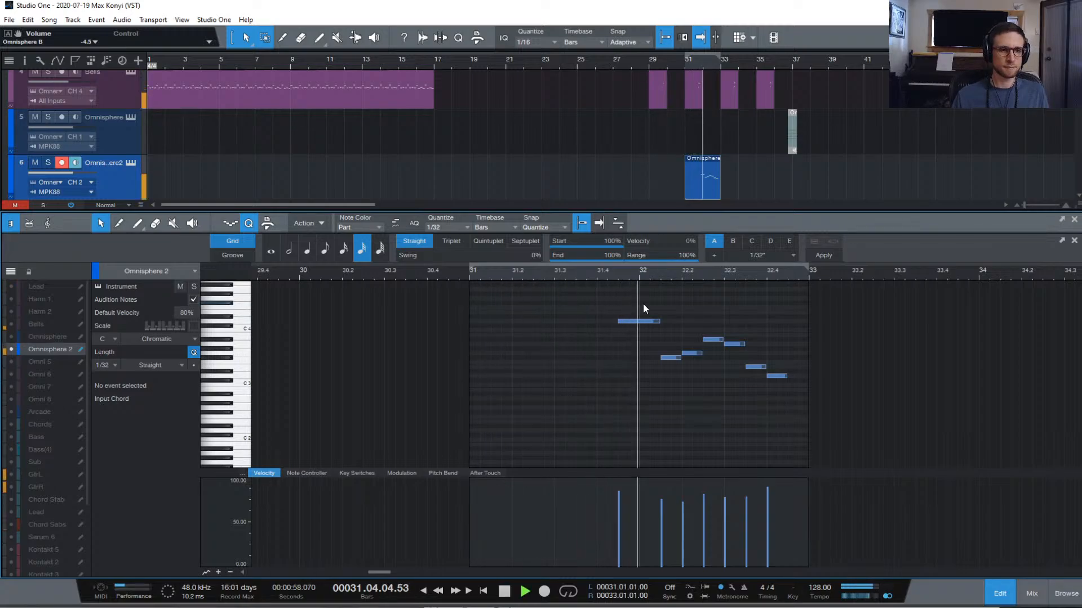
key("space")
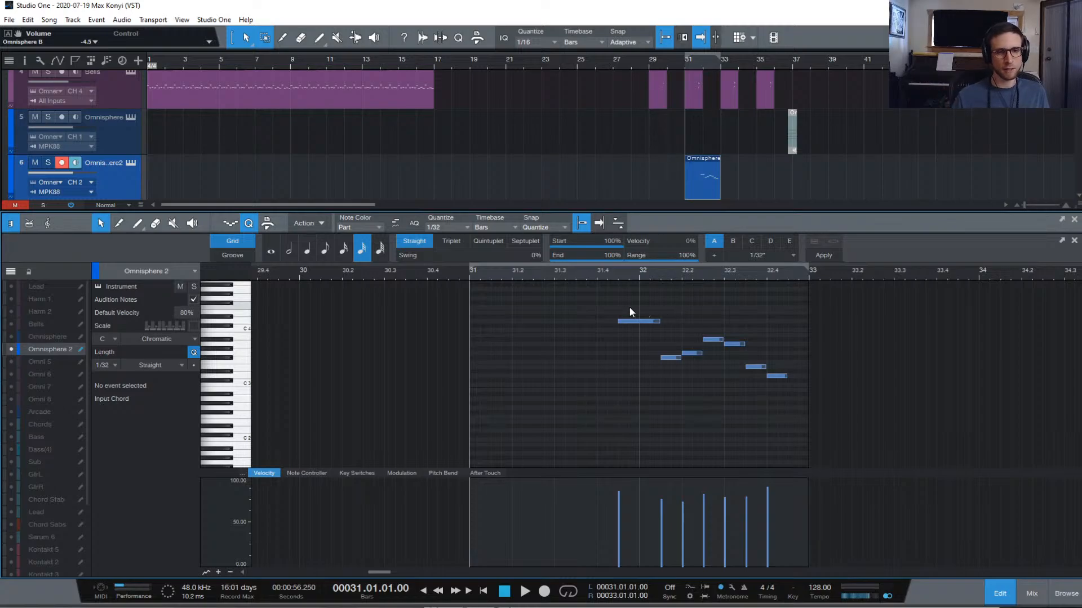
key("space")
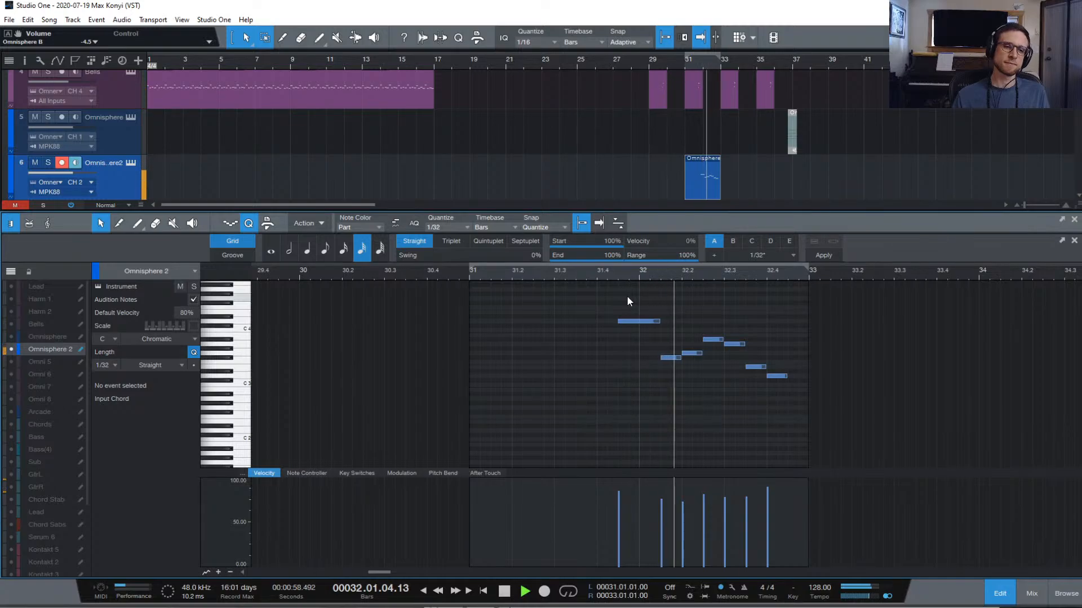
key("space")
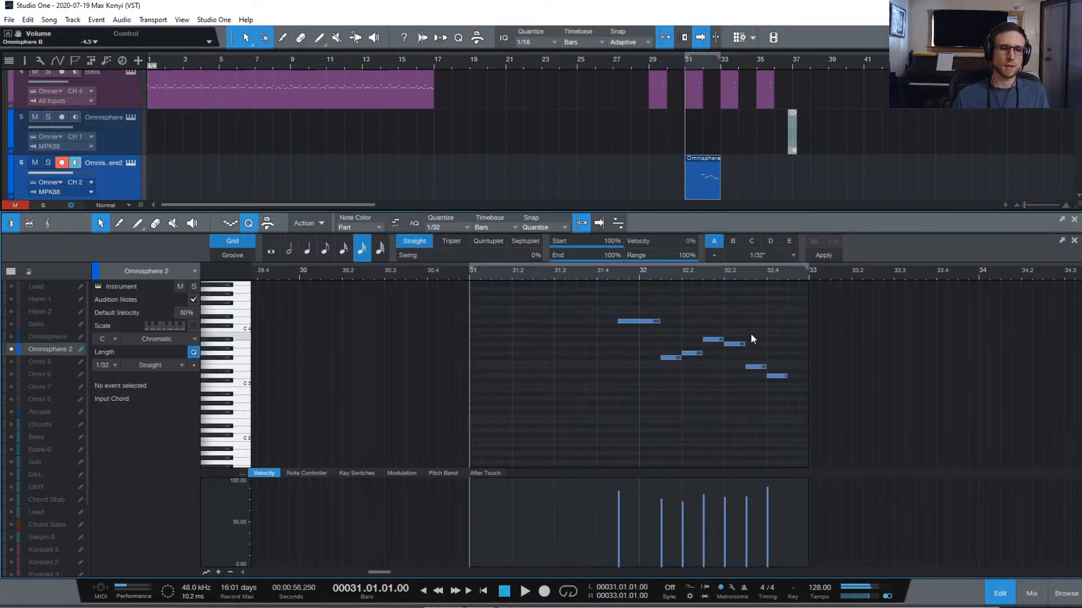
Mute the last three notes with Shift+M, audition, and close the note editor
left_click_drag(733, 323, 883, 471)
key("shift+m")
key("space")
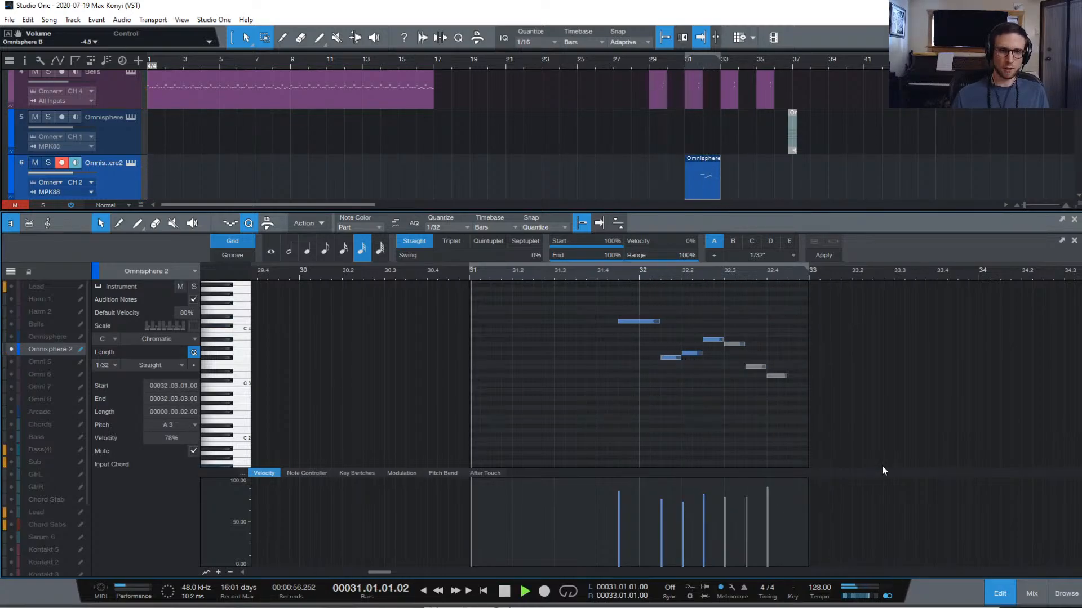
left_click(741, 420)
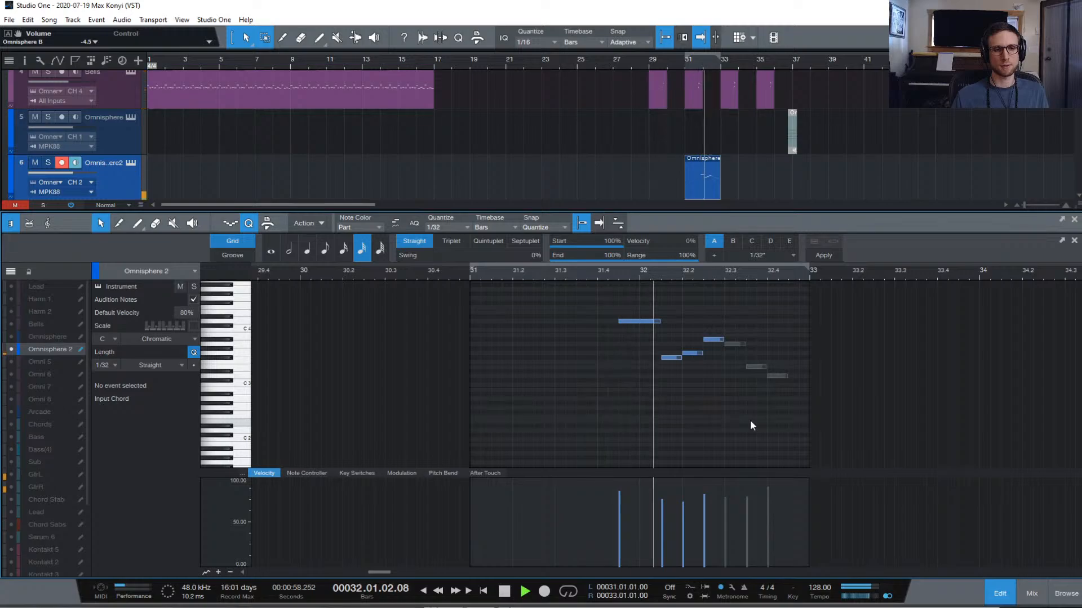
key("space")
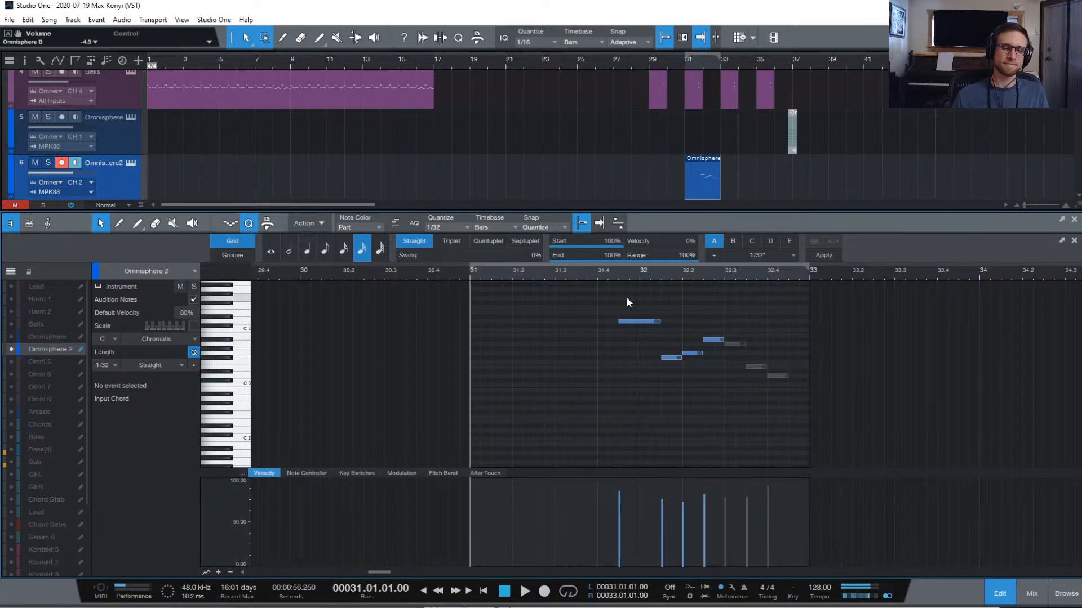
left_click(999, 594)
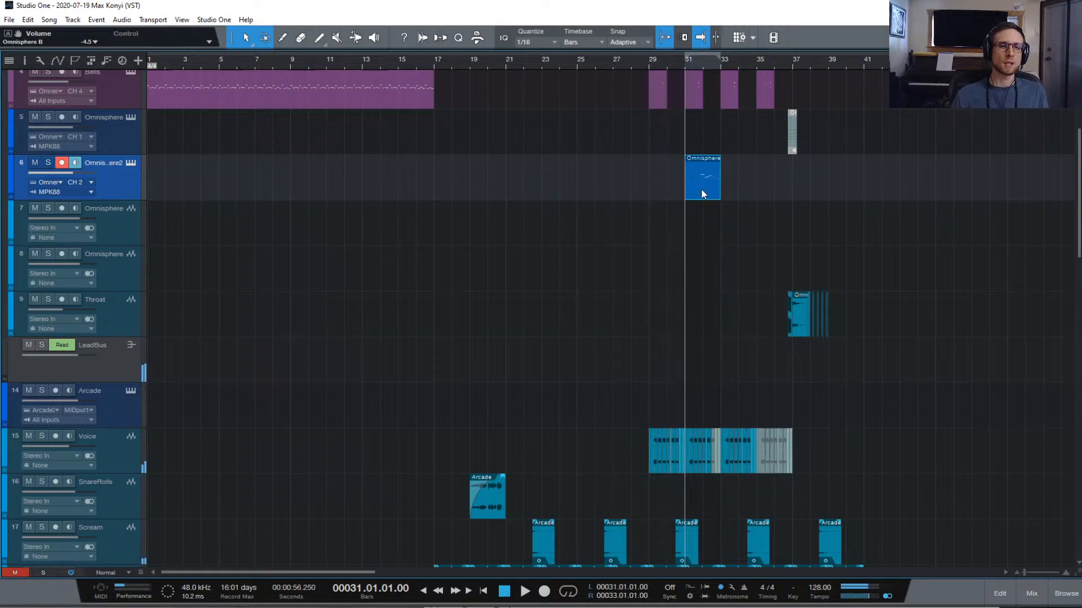
Move the track 6 Omnisphere part to about bar 43, then play it back from bar 29
left_click_drag(696, 194, 910, 194)
left_click(650, 66)
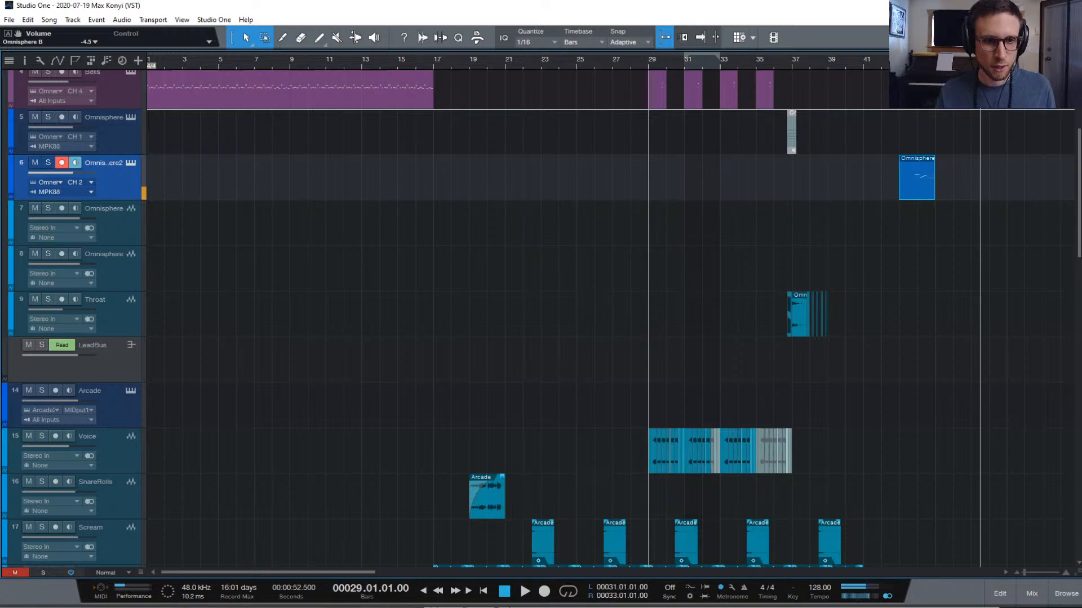
key("space")
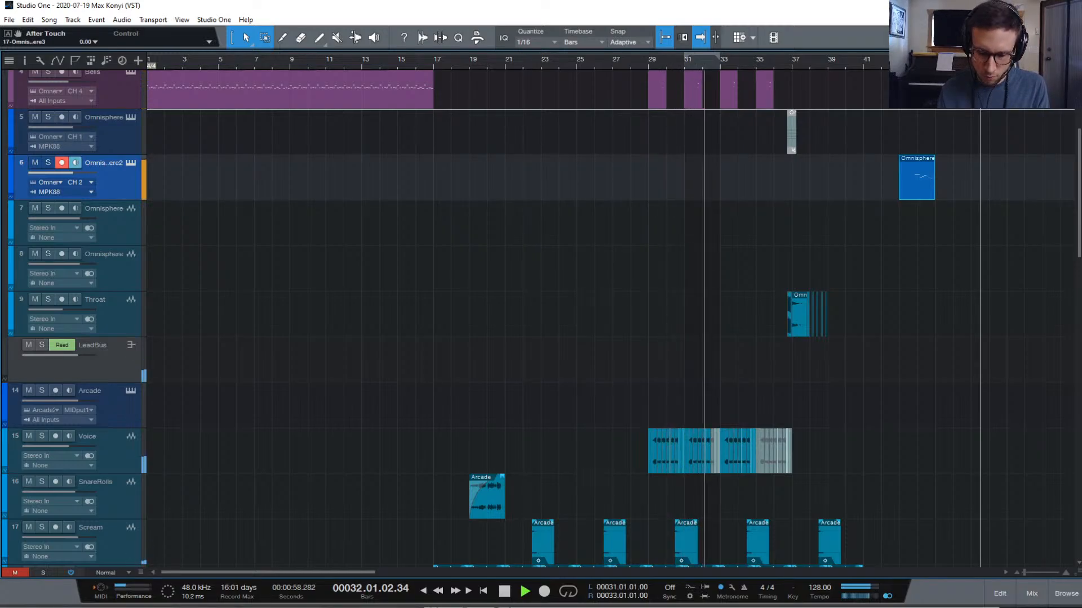
key("space")
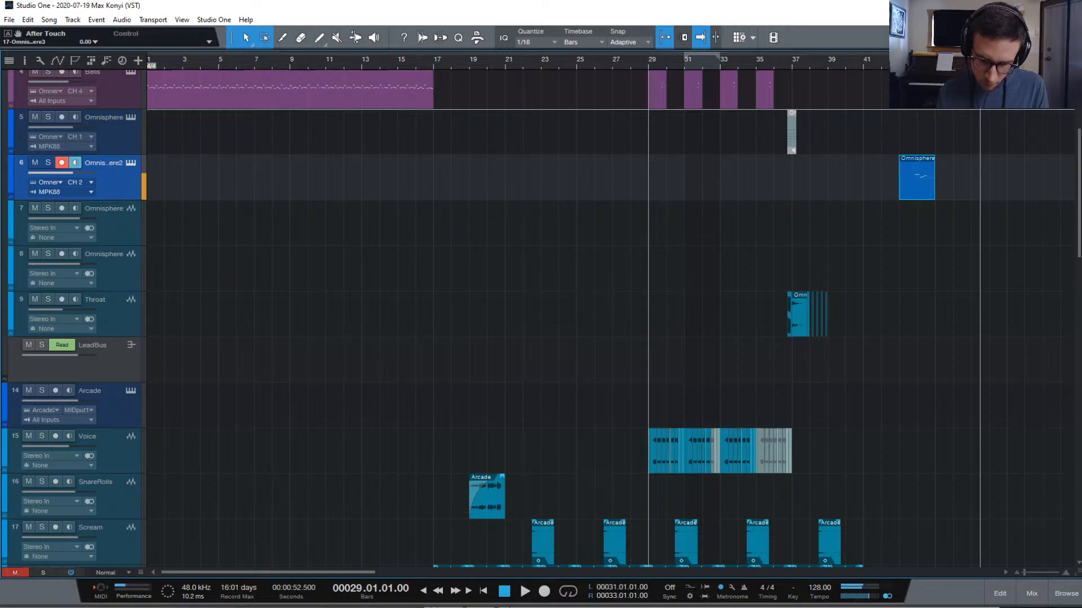
Replay the section from bar 29 twice more, stopping playback each time
key("space")
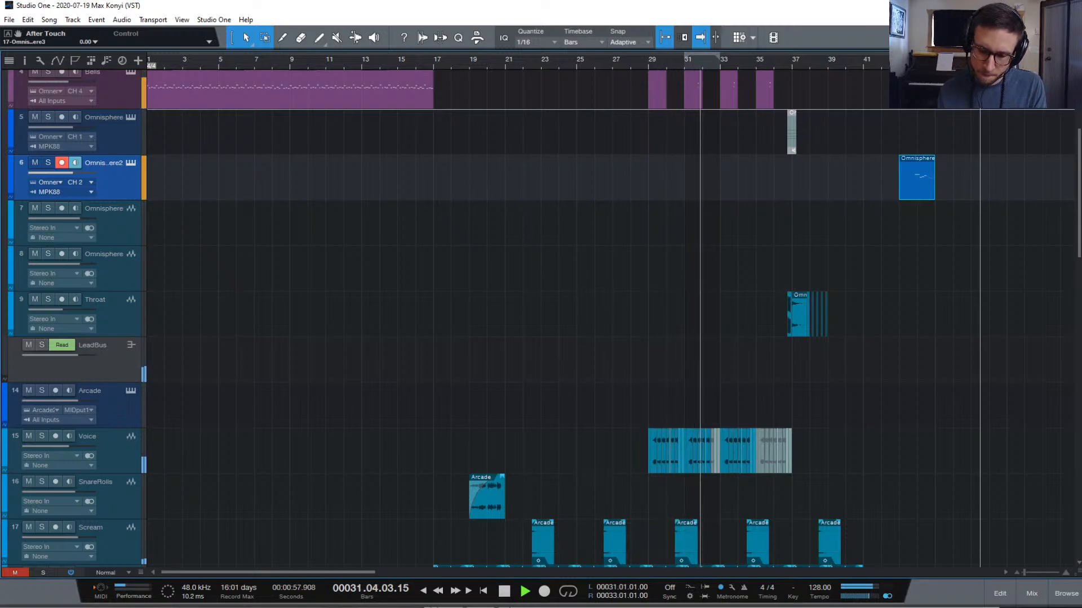
key("space")
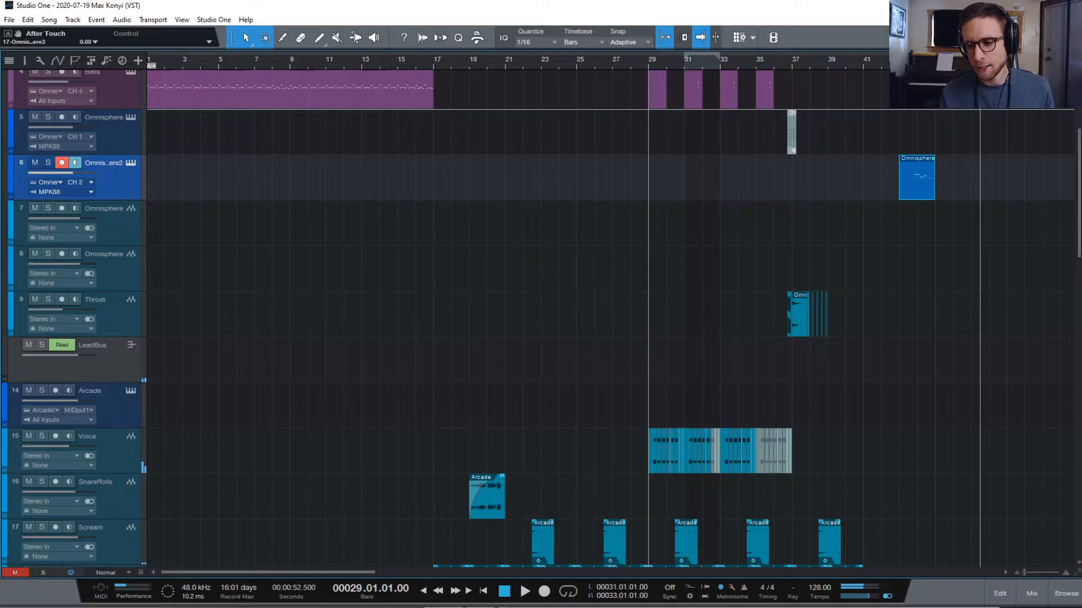
key("space")
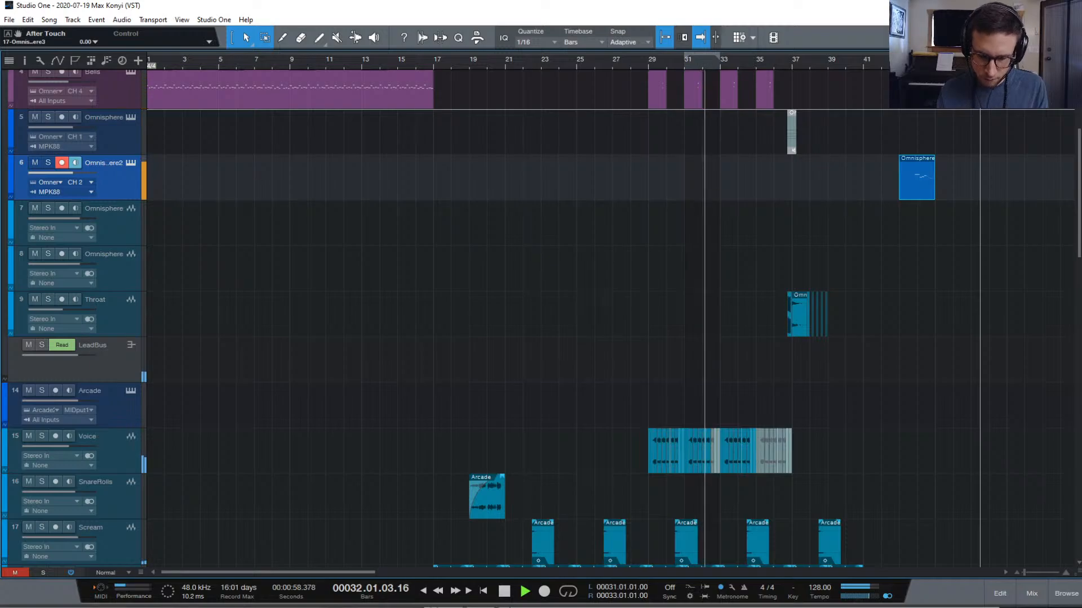
key("space")
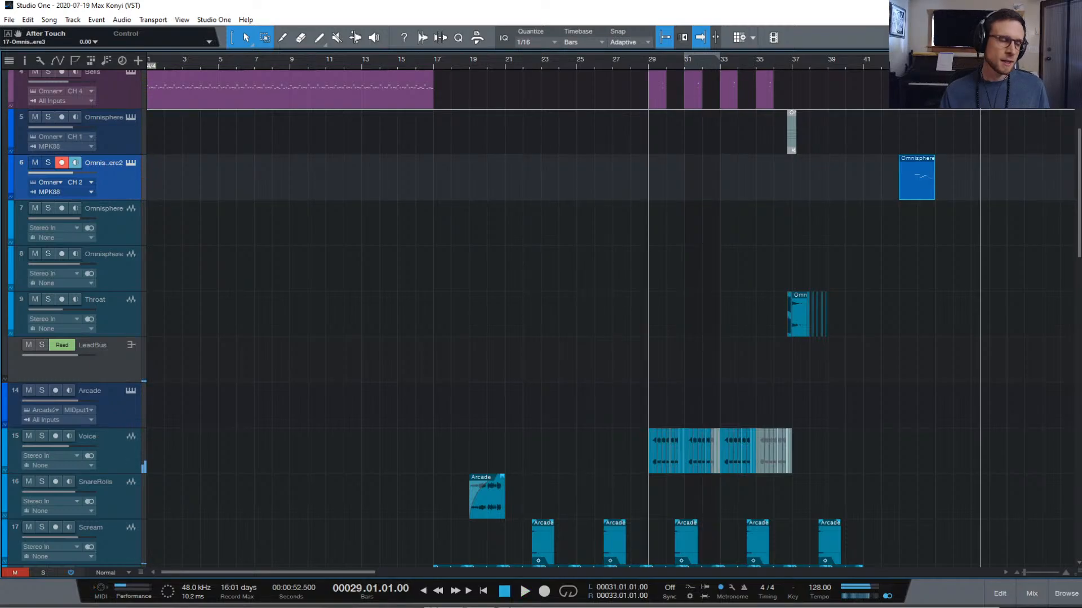
scroll(438, 161, "up", 1)
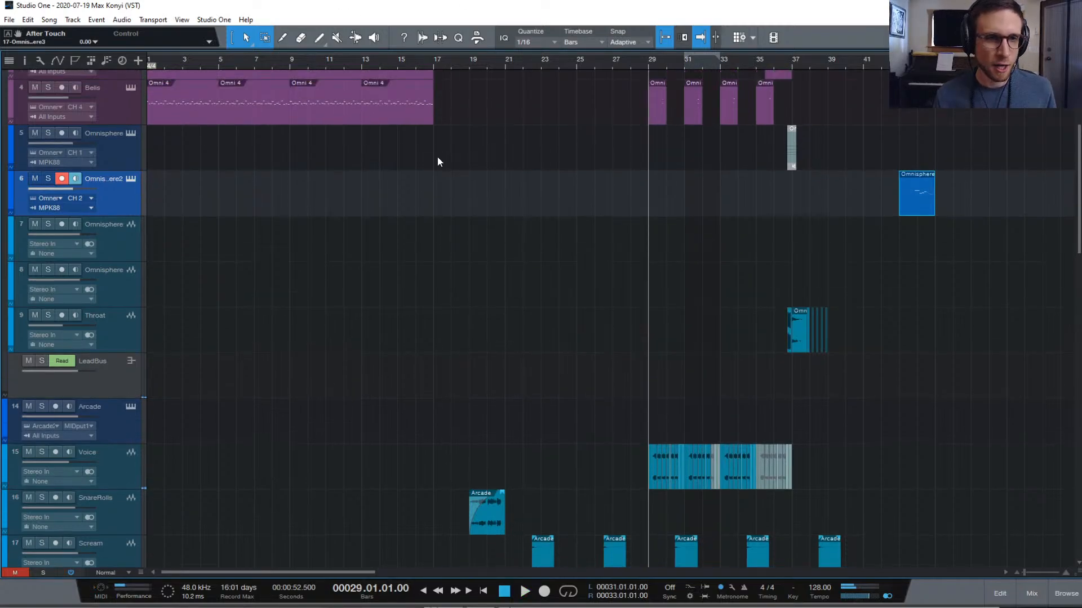
In track 6's Omnisphere Patch Browser, audition Try Detuning the Tapes, SIRIN - Doctor Parnassus and Vibralimba Rosin
left_click(130, 180)
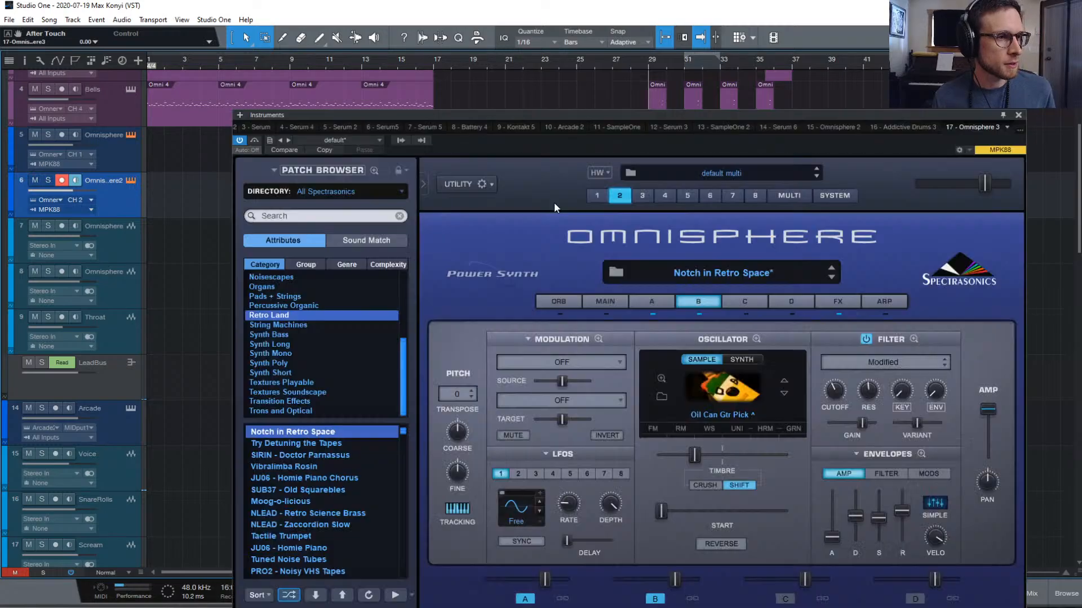
left_click(704, 273)
left_click(820, 416)
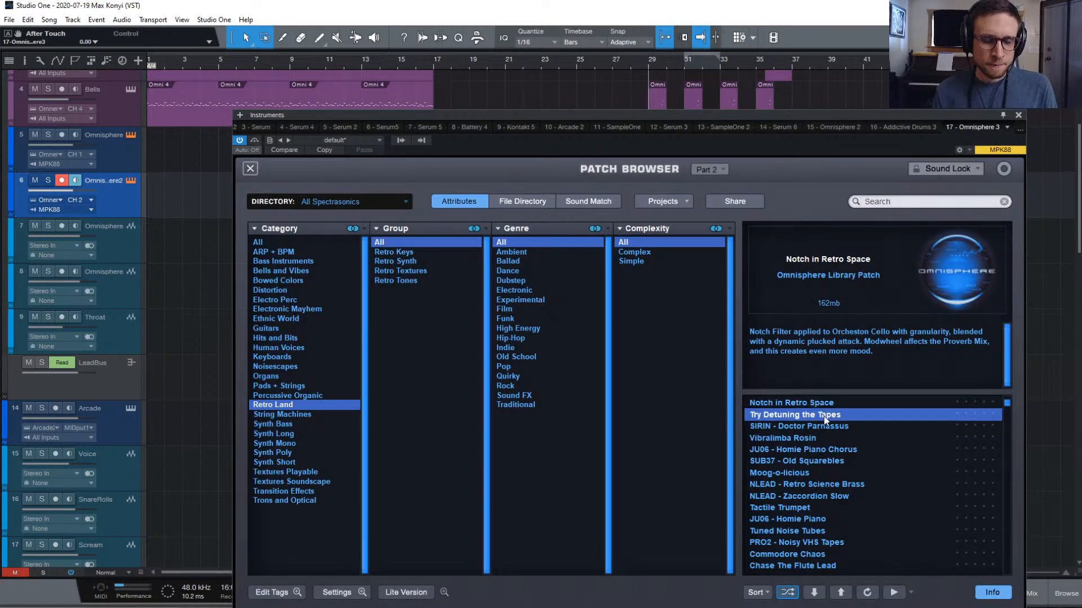
left_click(851, 426)
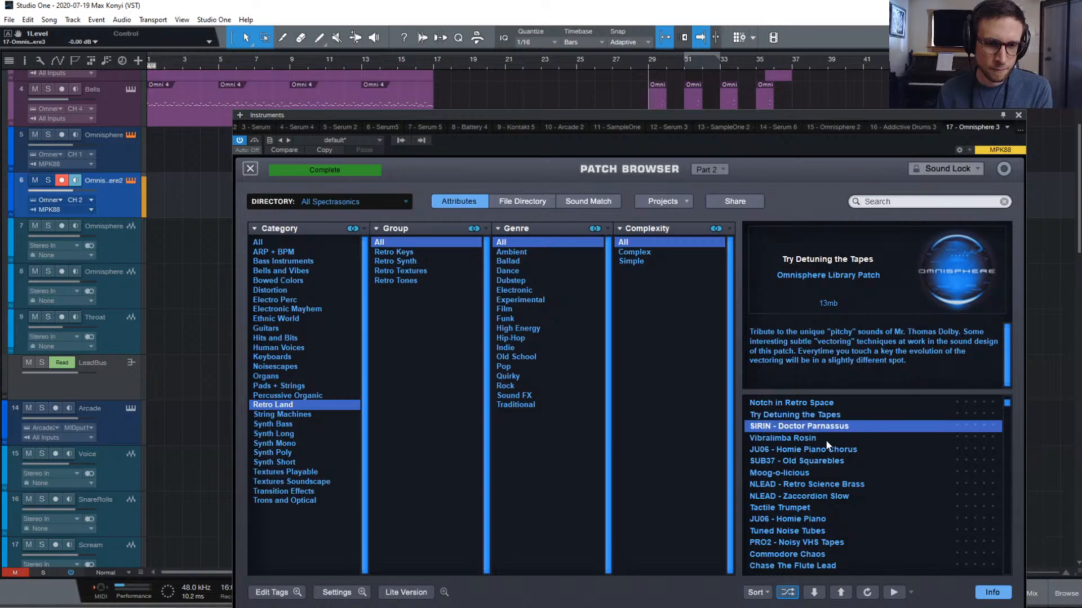
left_click(826, 440)
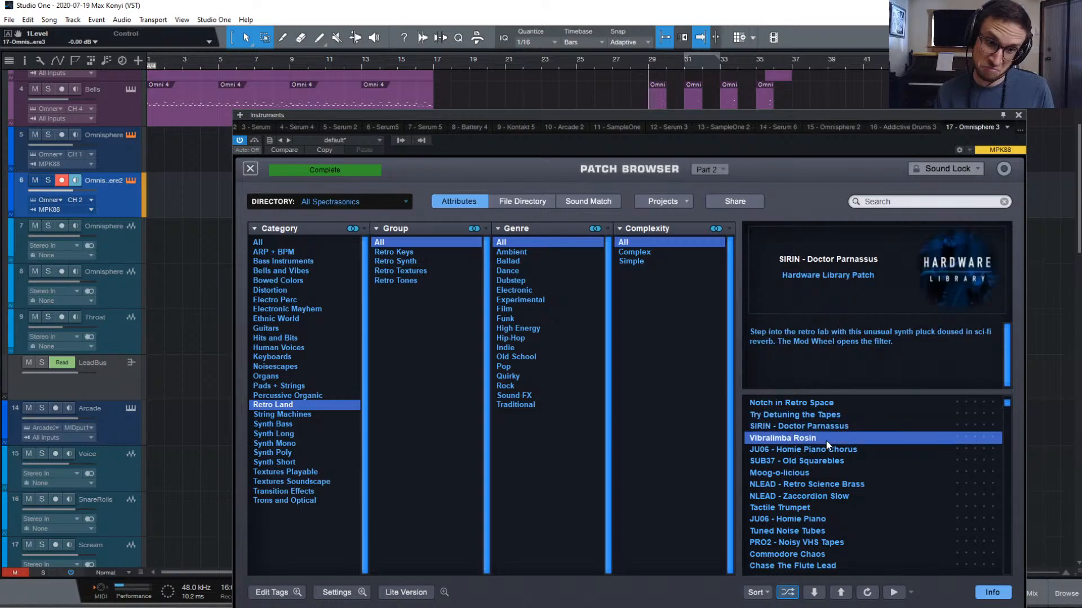
Audition JU06 - Homie Piano Chorus through NLEAD - Zaccordion Slow, settling on Tactile Trumpet
left_click(831, 449)
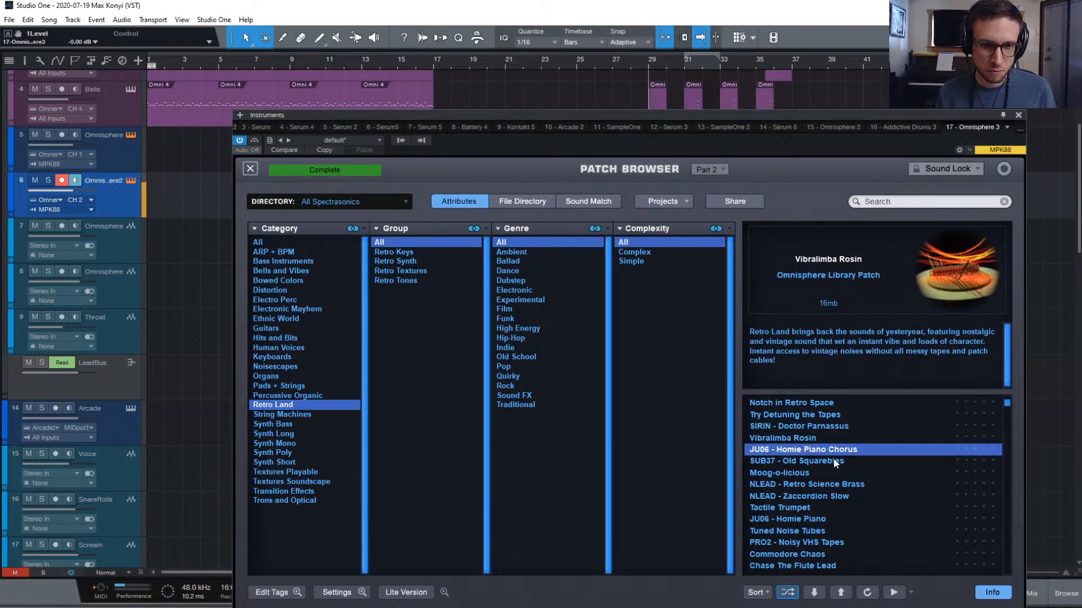
left_click(842, 461)
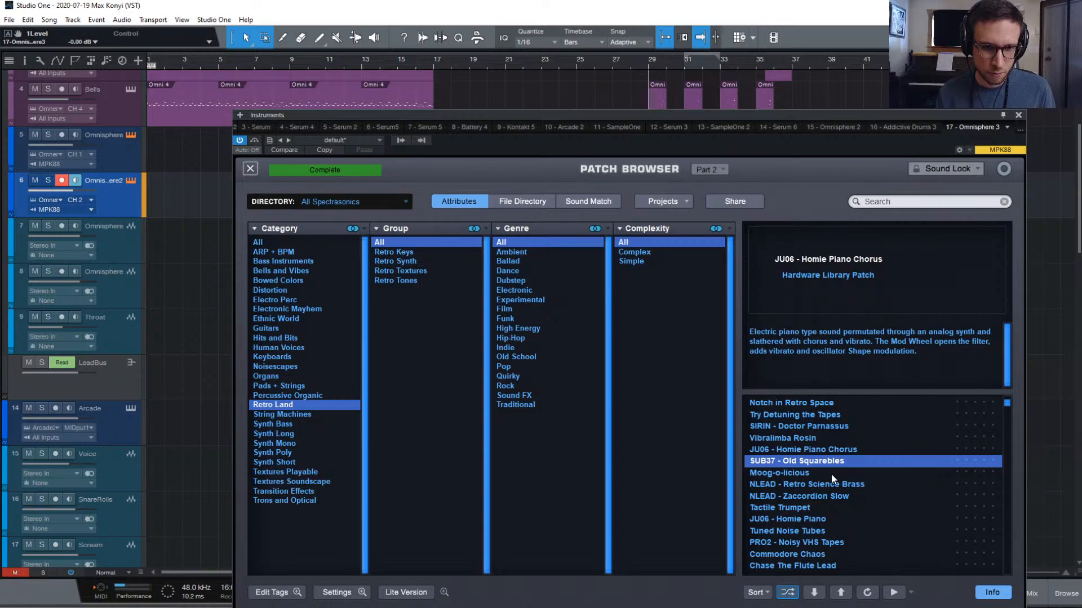
left_click(808, 474)
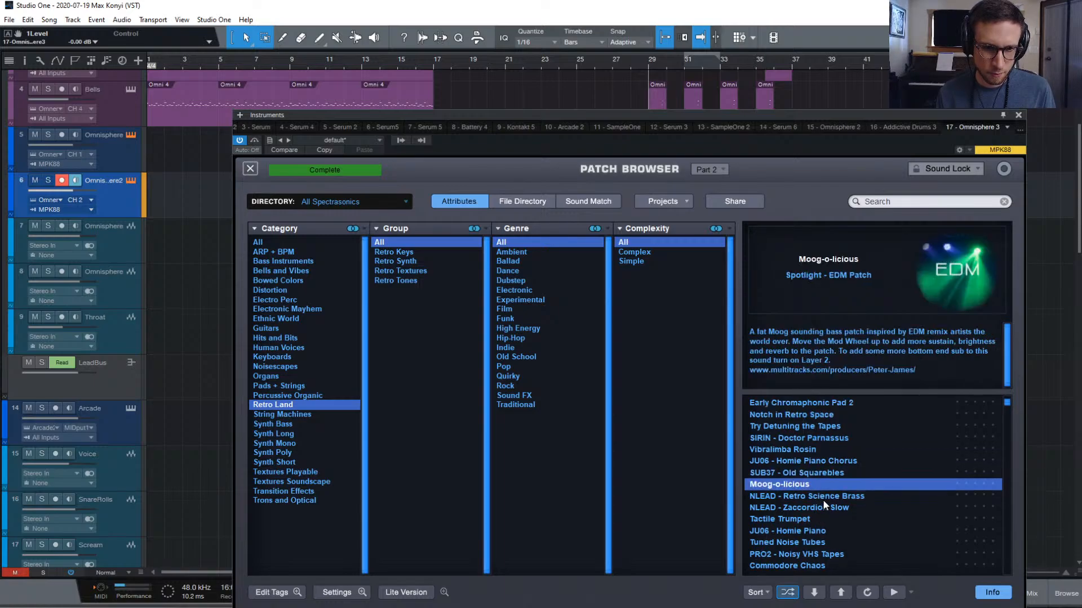
key("Down")
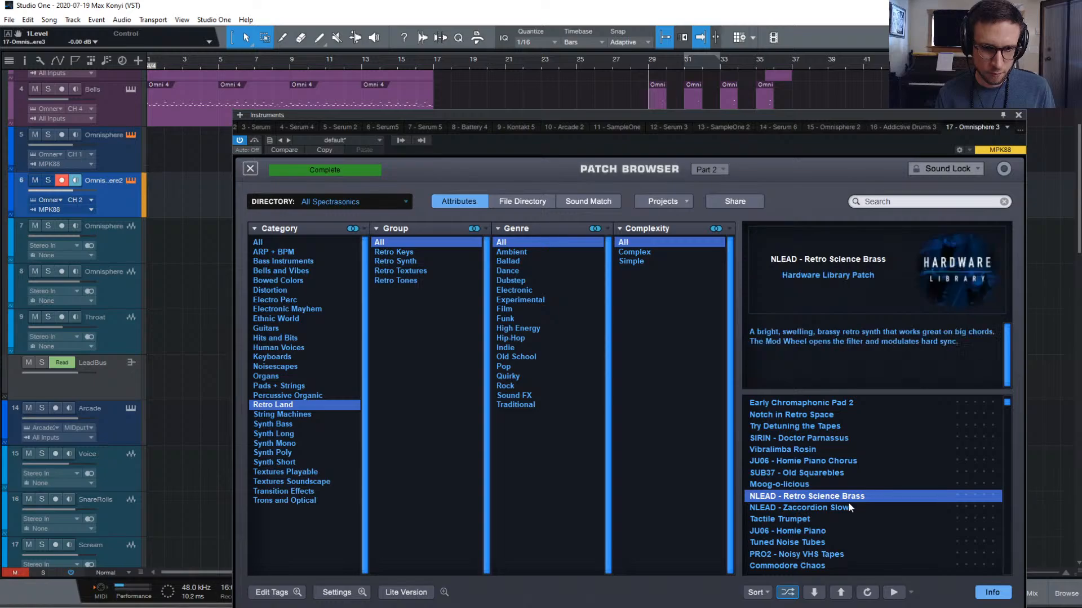
key("Down")
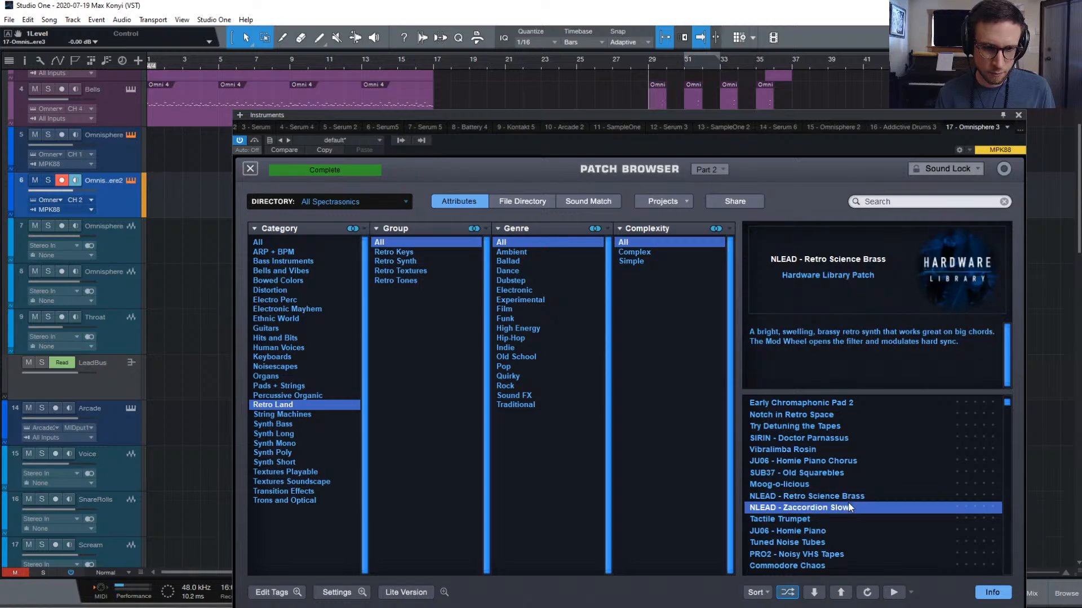
key("Down")
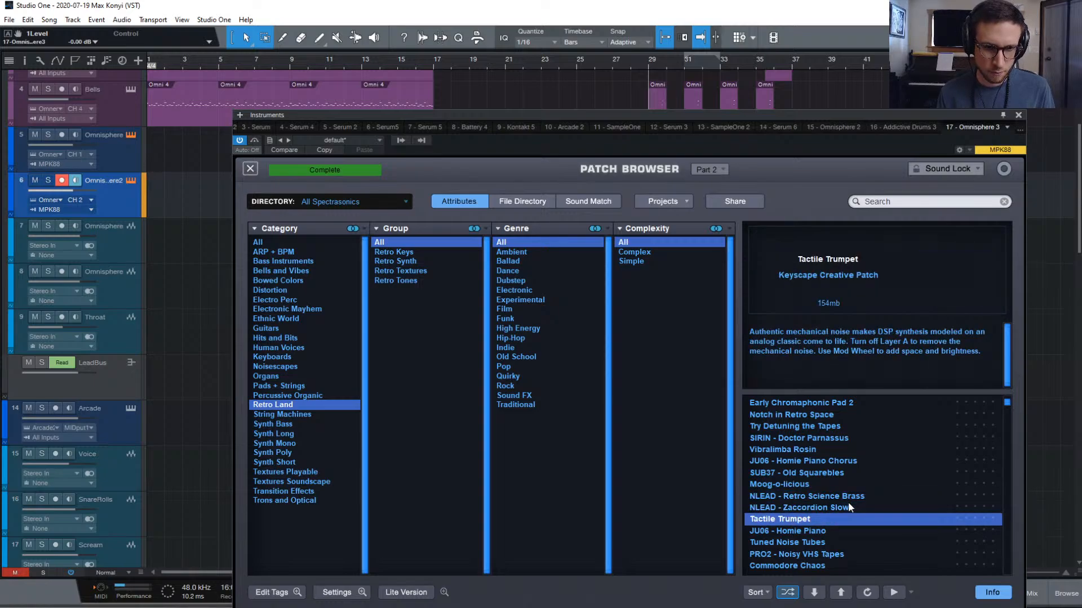
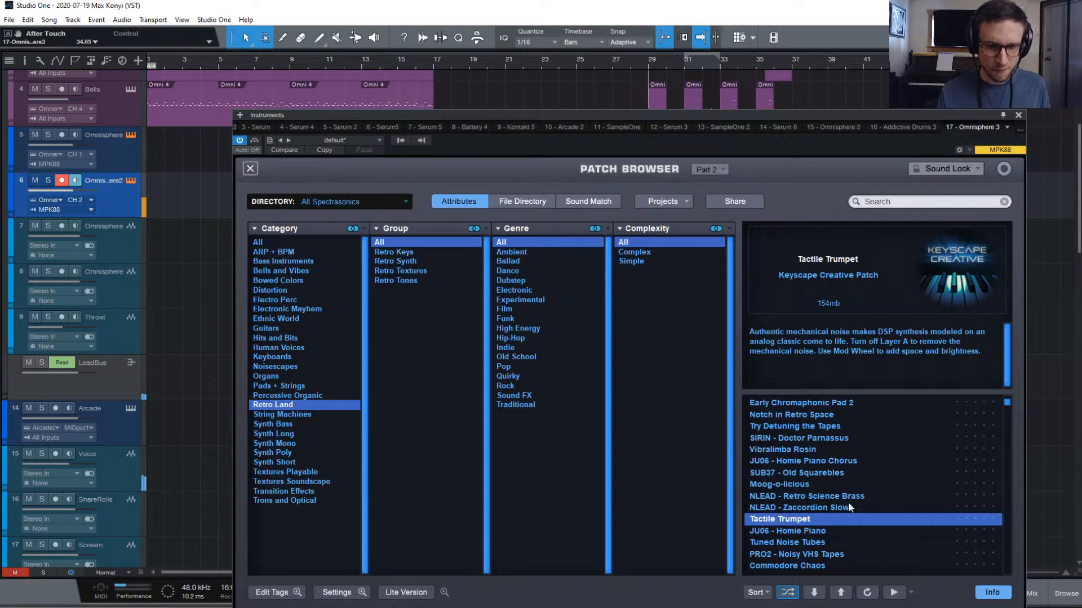
Close the Omnisphere patch browser and the Addictive Drums 2 instrument windows
left_click(1017, 115)
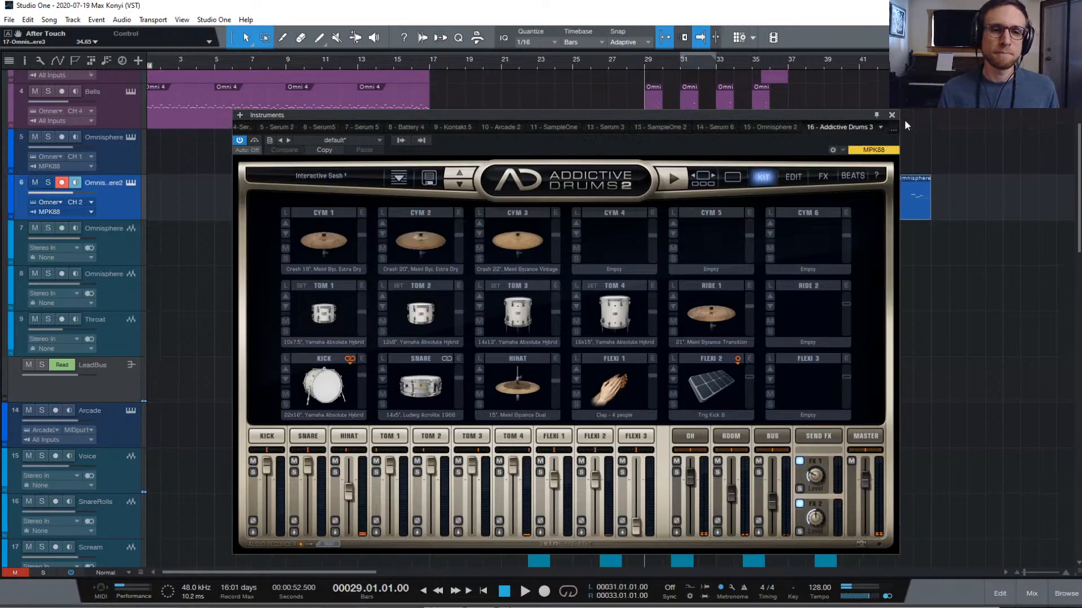
left_click(893, 117)
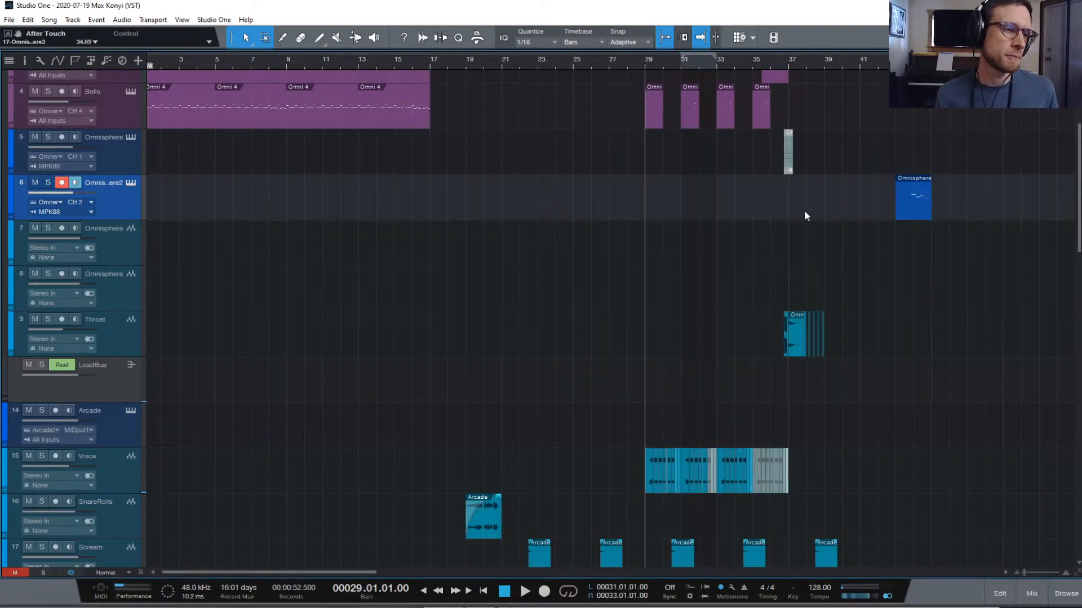
Select and record-arm track 14 Arcade, then open its Arcade instrument
scroll(777, 259, "down", 10)
scroll(695, 274, "up", 5)
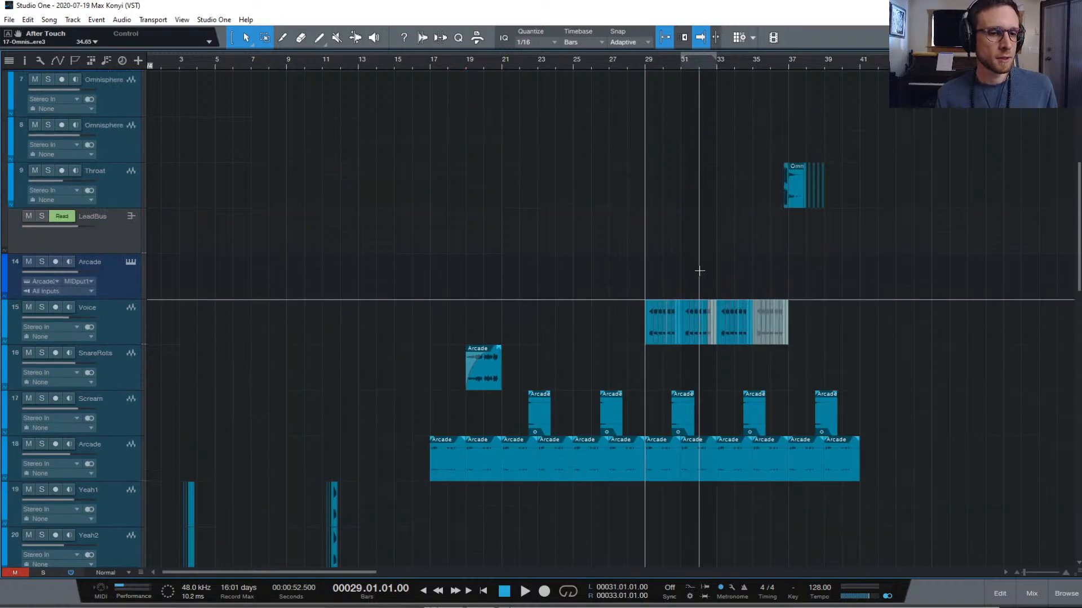
left_click(120, 280)
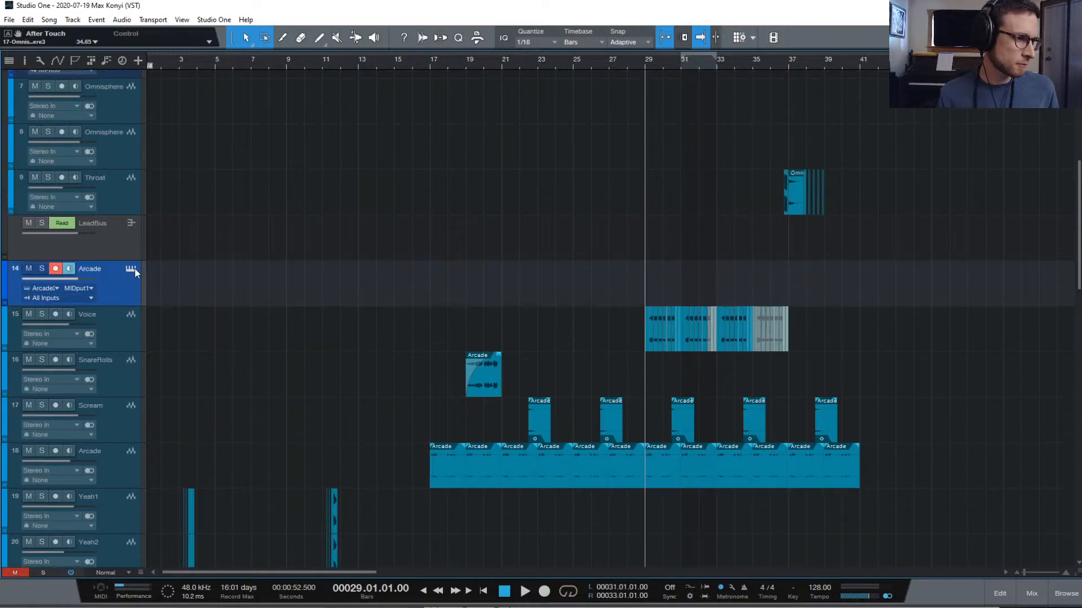
left_click(133, 269)
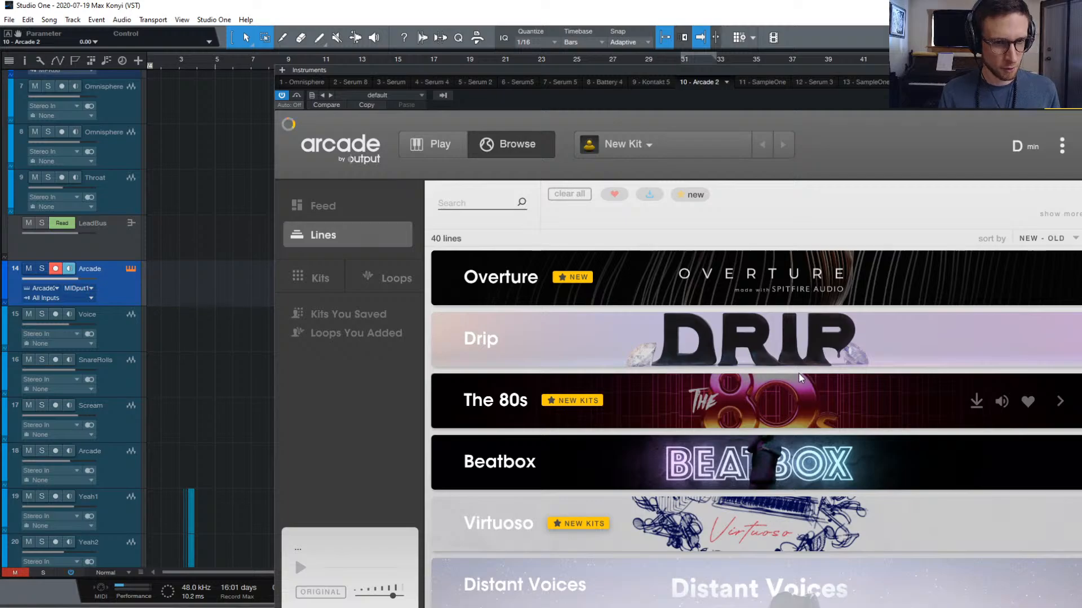
Scroll through Arcade's library of 40 Lines
scroll(805, 380, "down", 6)
scroll(800, 378, "up", 1)
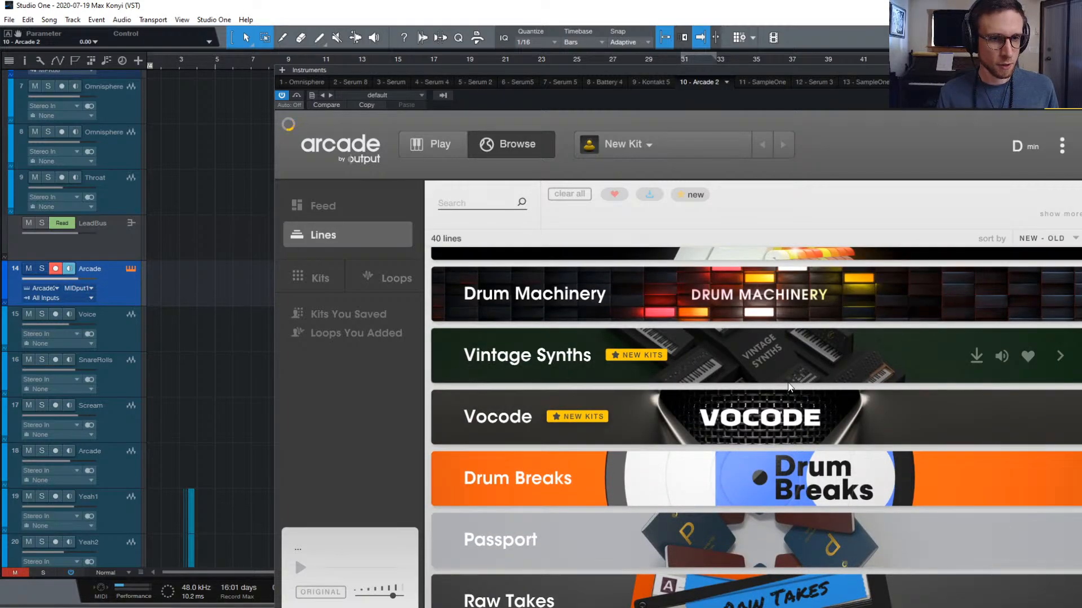
scroll(800, 378, "up", 5)
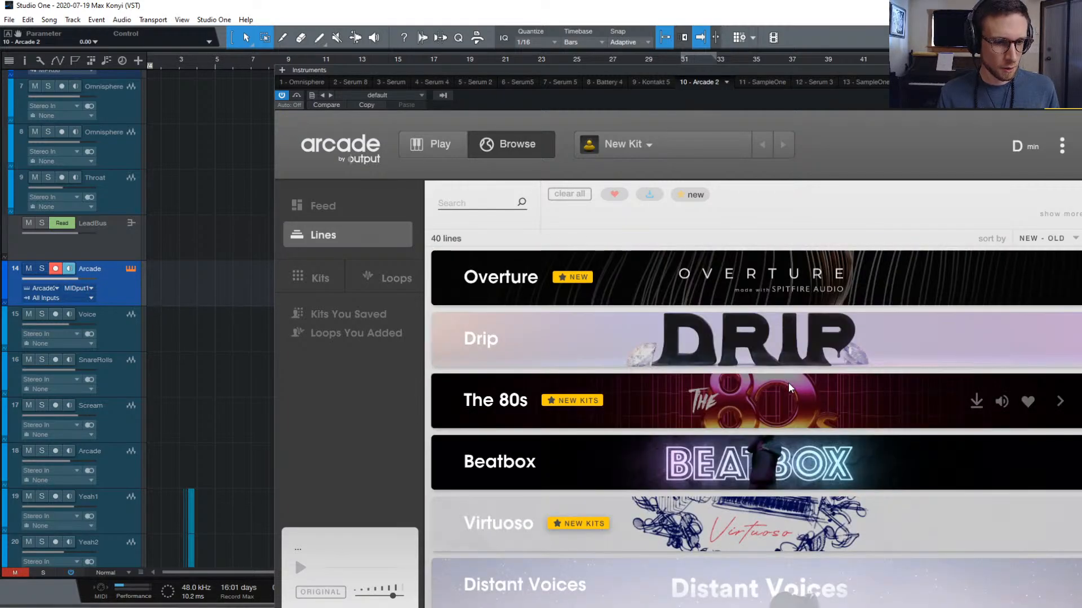
scroll(783, 394, "down", 4)
scroll(766, 411, "down", 3)
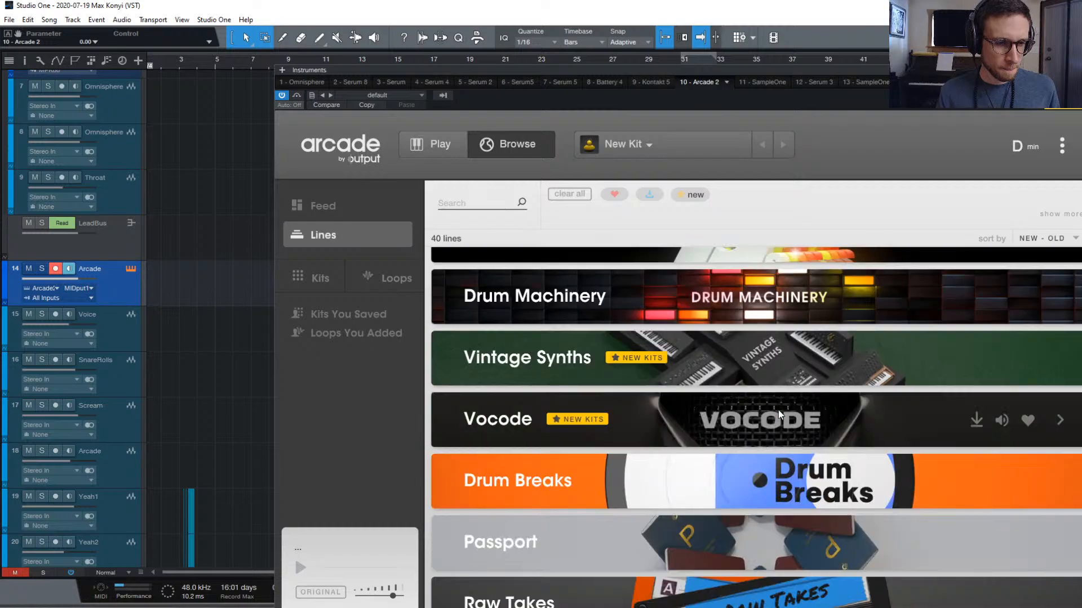
scroll(769, 411, "down", 2)
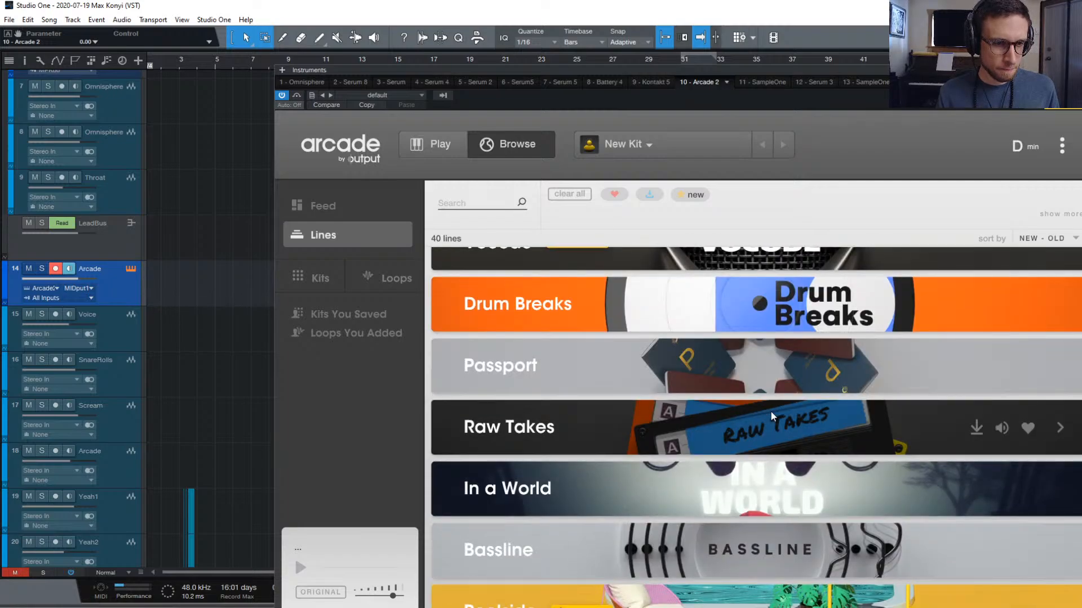
scroll(776, 412, "down", 5)
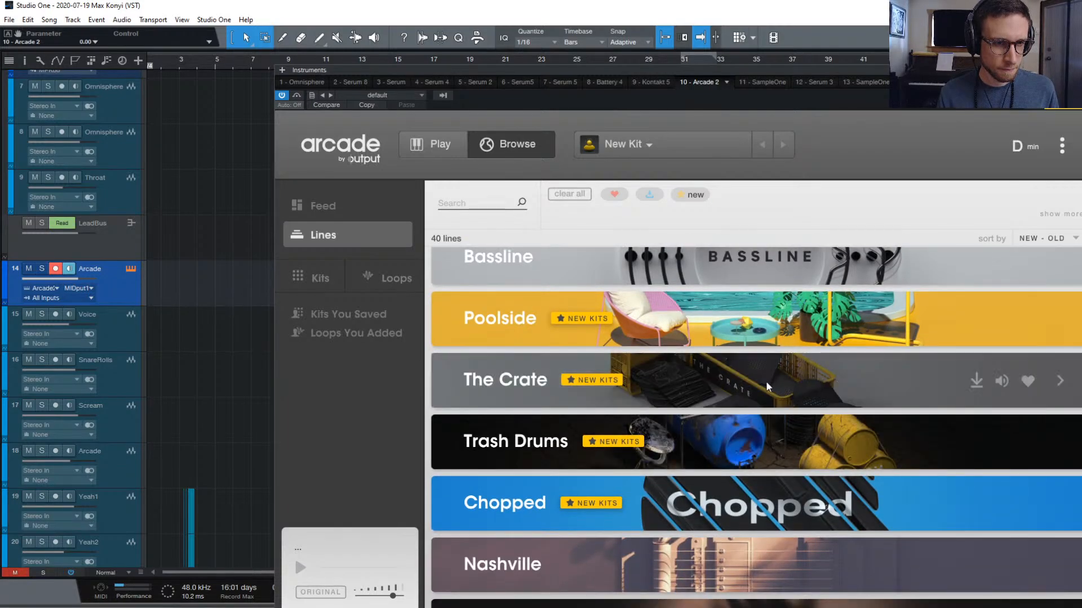
scroll(774, 343, "up", 1)
scroll(774, 342, "down", 1)
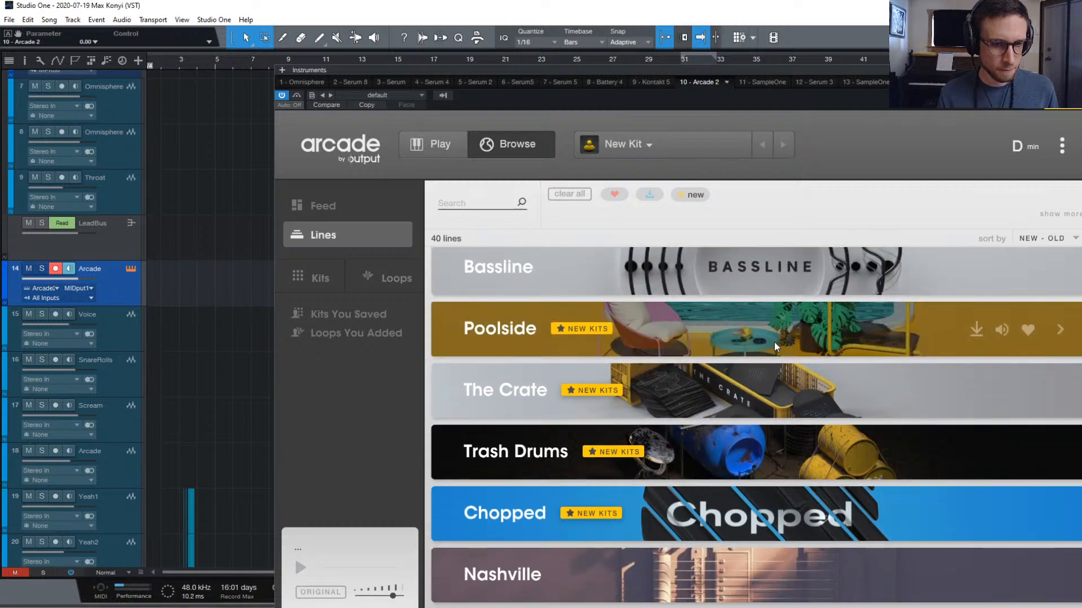
scroll(774, 345, "down", 1)
scroll(775, 346, "up", 1)
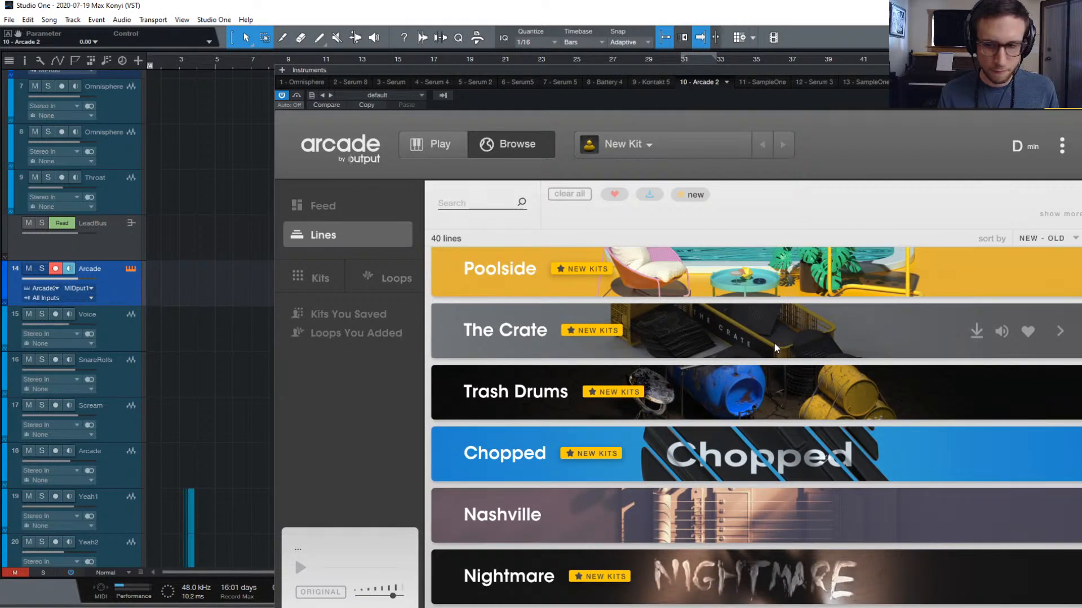
scroll(775, 346, "up", 1)
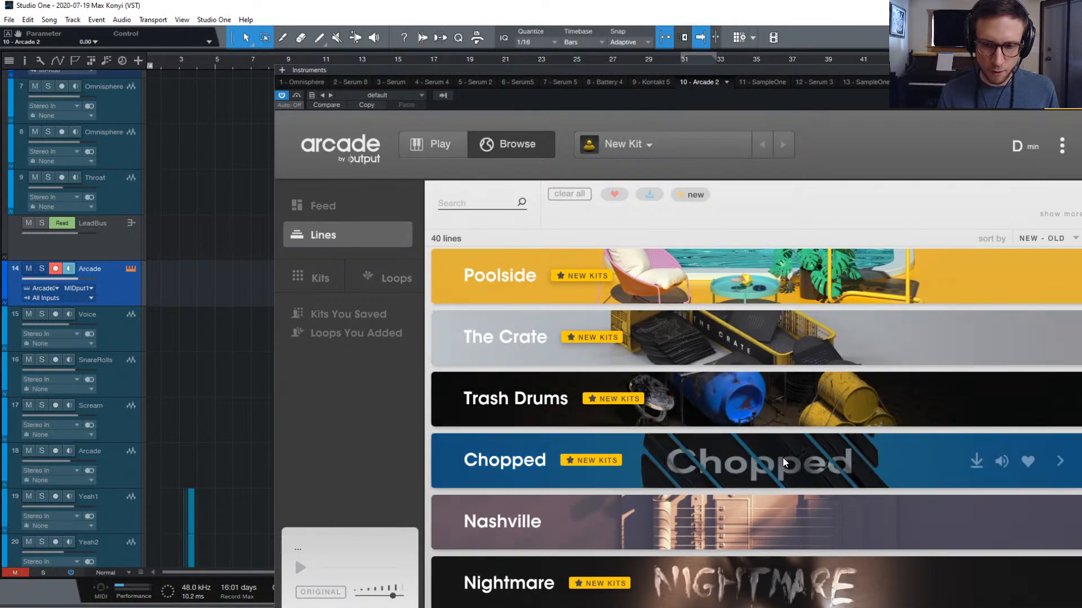
scroll(736, 448, "down", 1)
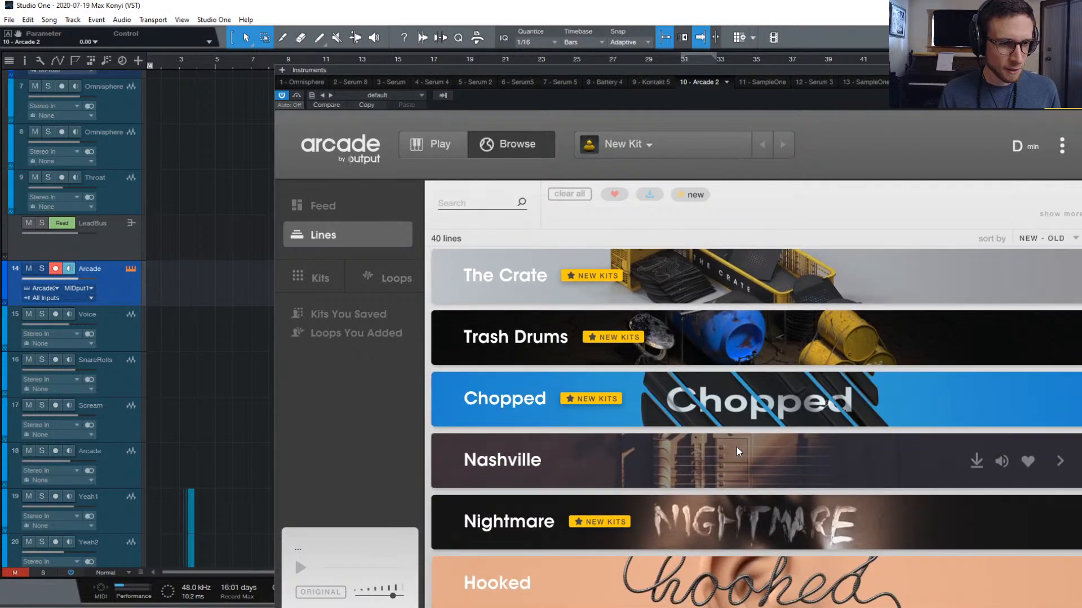
Open the Chopped line and audition its Velvet Ensemble kit
left_click(741, 403)
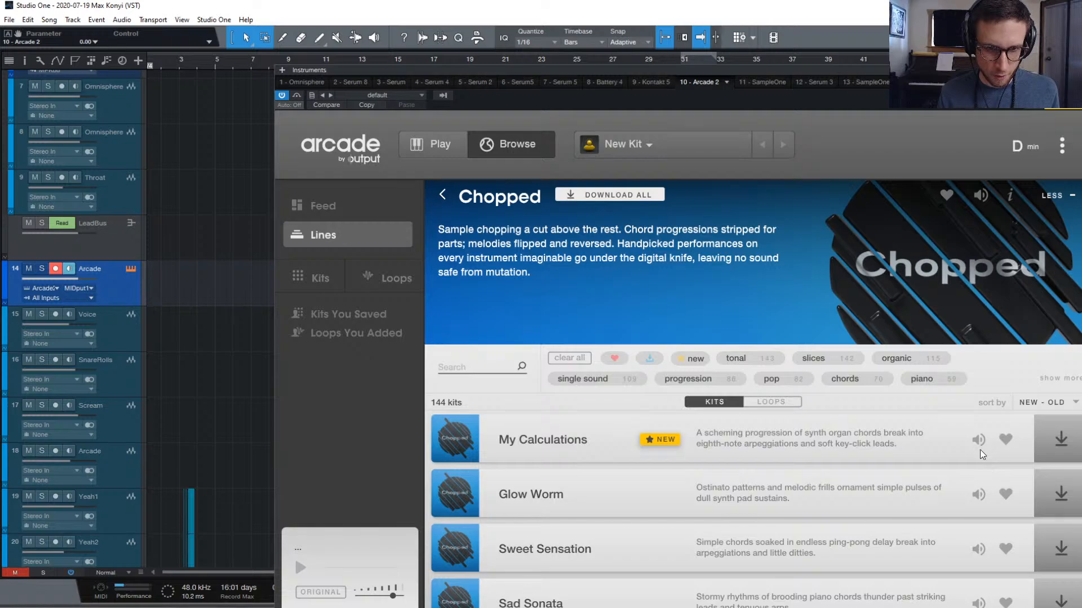
scroll(984, 471, "down", 5)
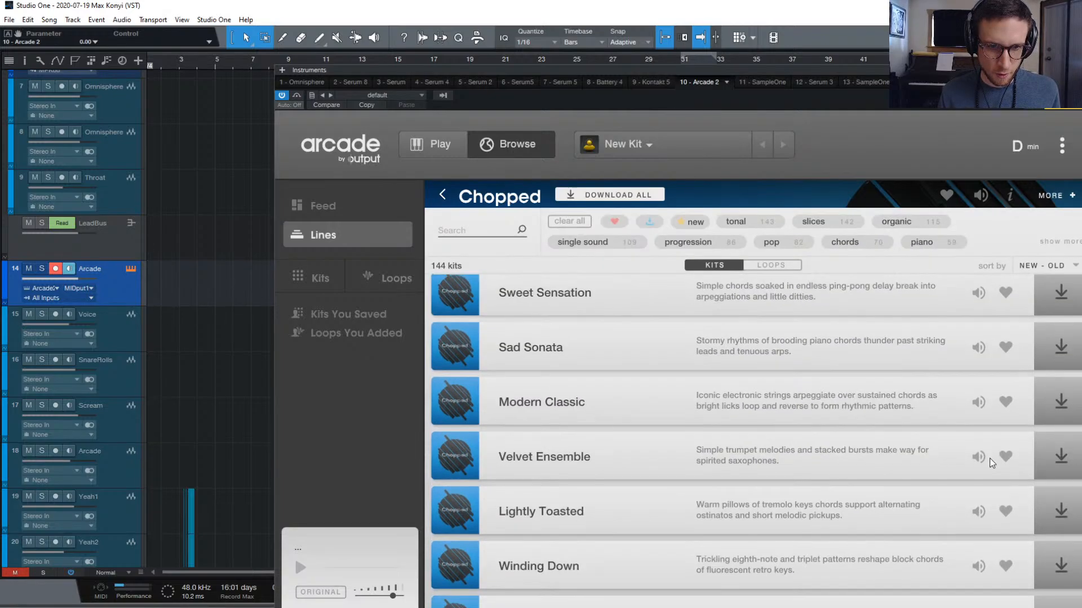
scroll(992, 450, "down", 1)
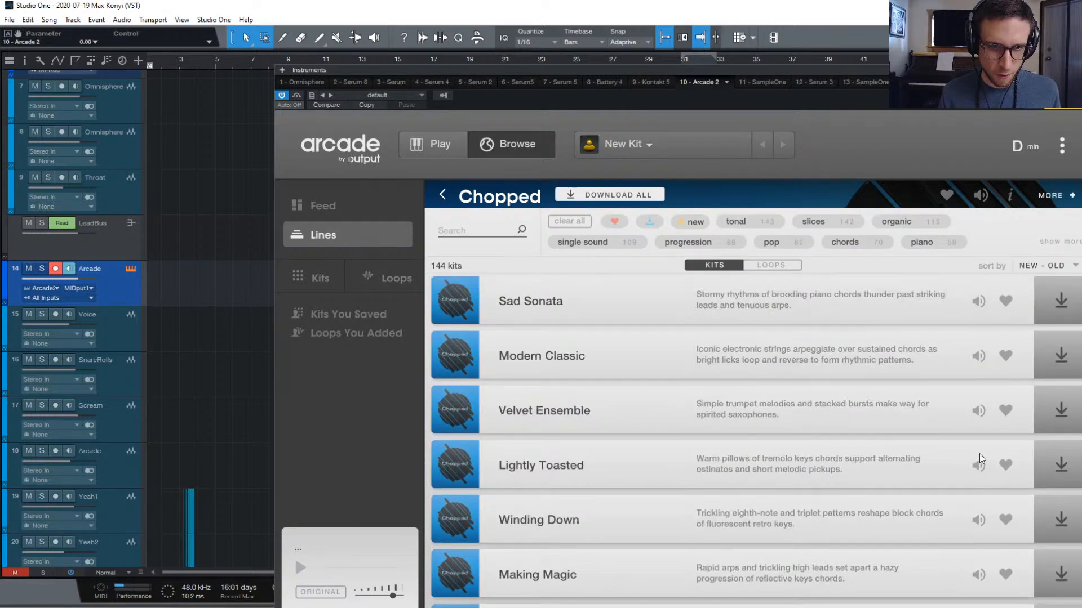
left_click(978, 412)
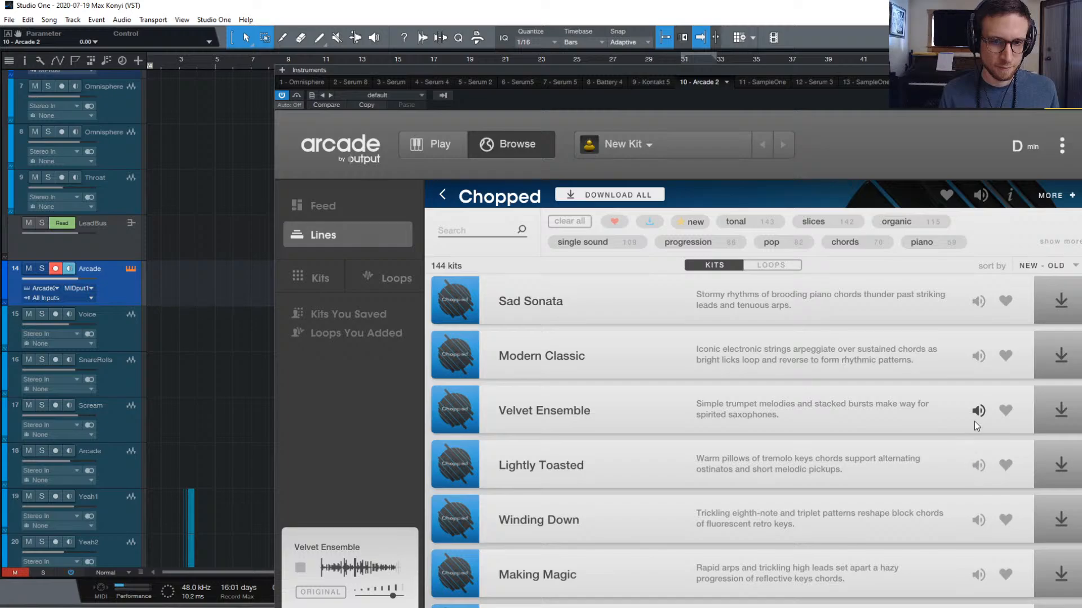
left_click(977, 411)
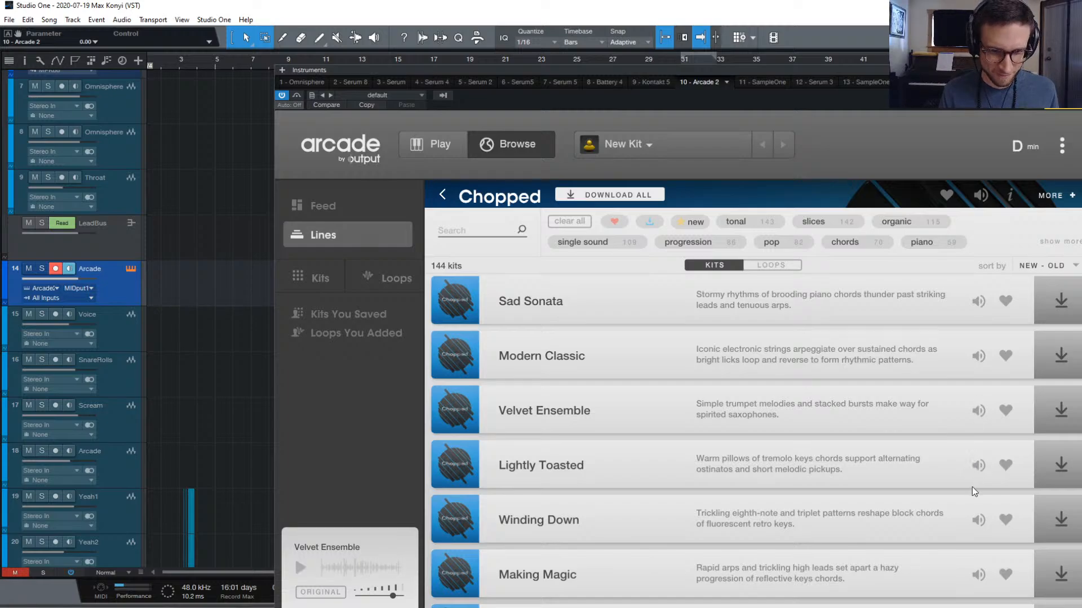
Browse further through the Chopped kits, stopping the Glow Worm preview
scroll(972, 487, "down", 4)
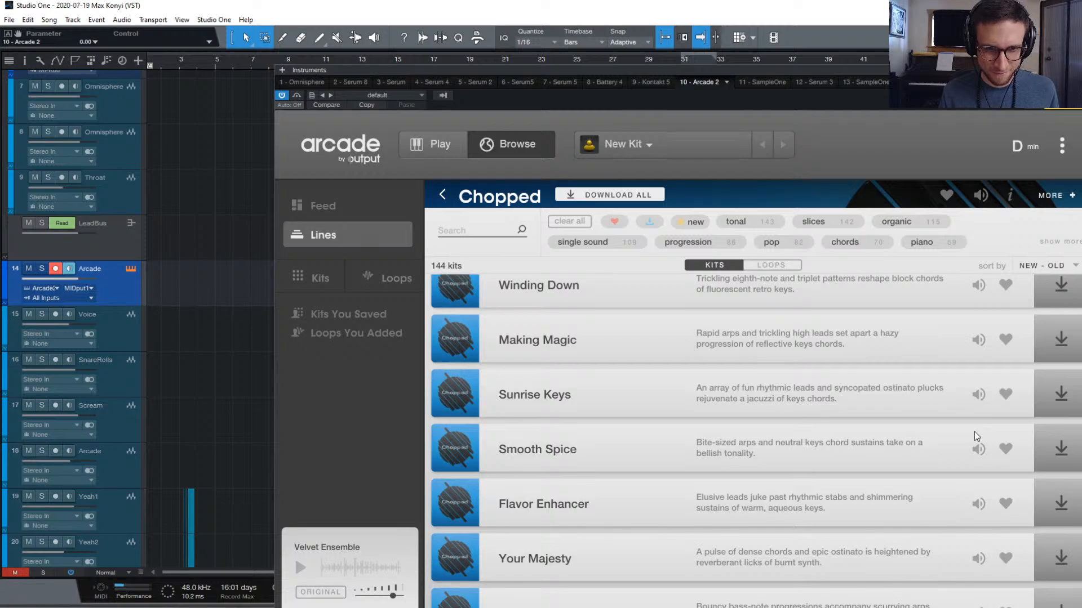
scroll(973, 516, "down", 5)
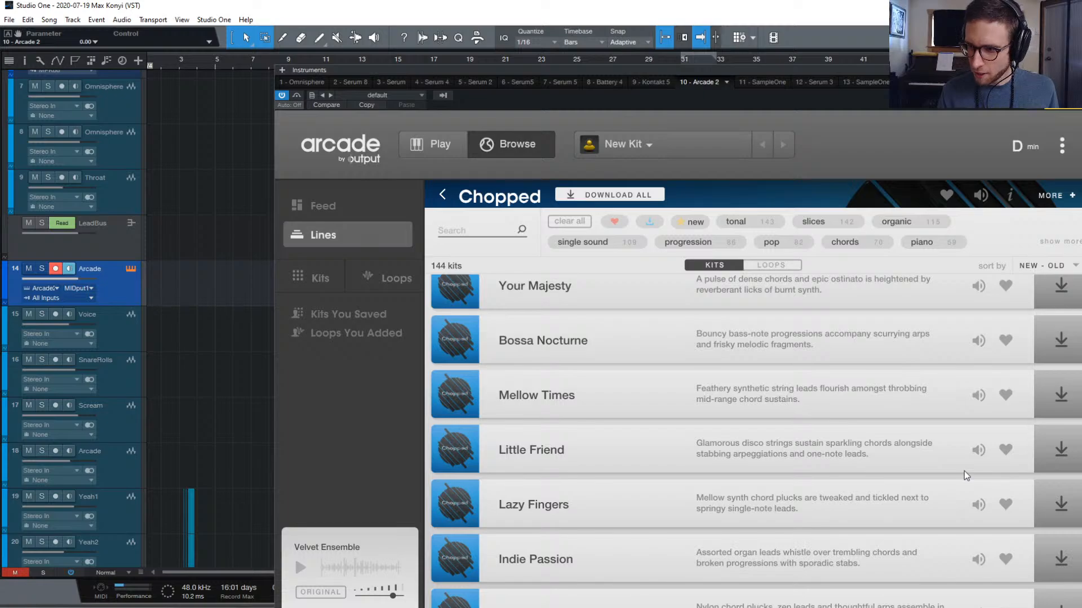
scroll(964, 469, "up", 10)
scroll(965, 465, "down", 1)
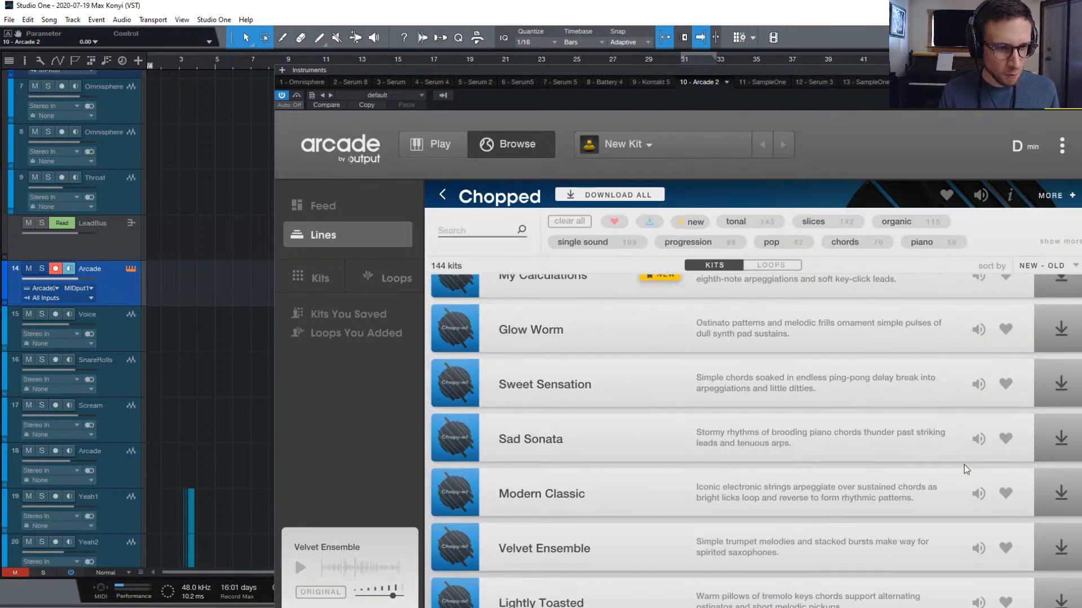
scroll(964, 464, "down", 8)
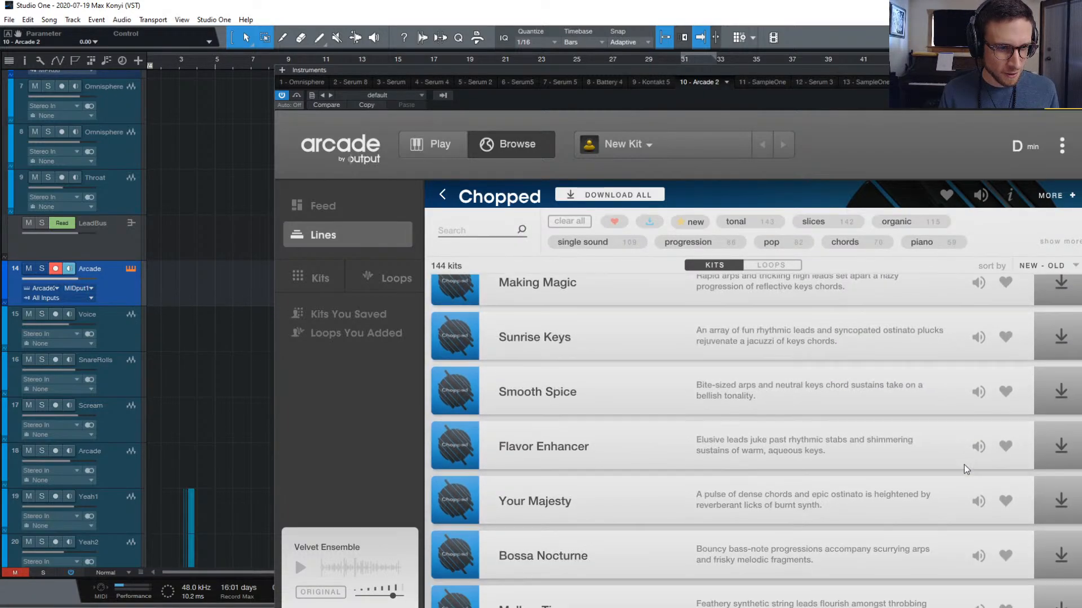
scroll(964, 465, "up", 10)
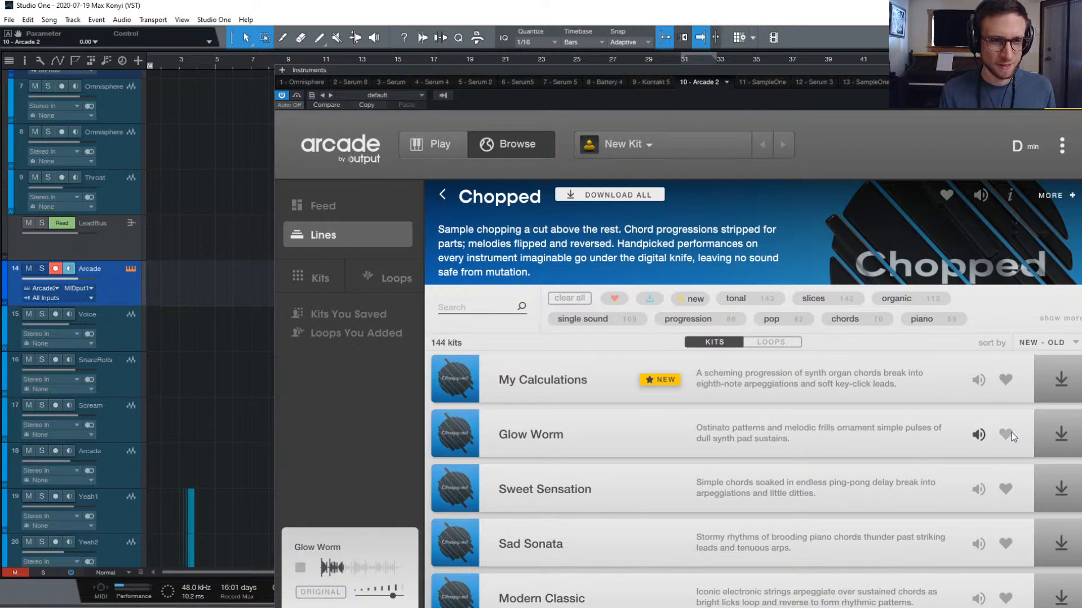
left_click(979, 435)
scroll(941, 484, "down", 3)
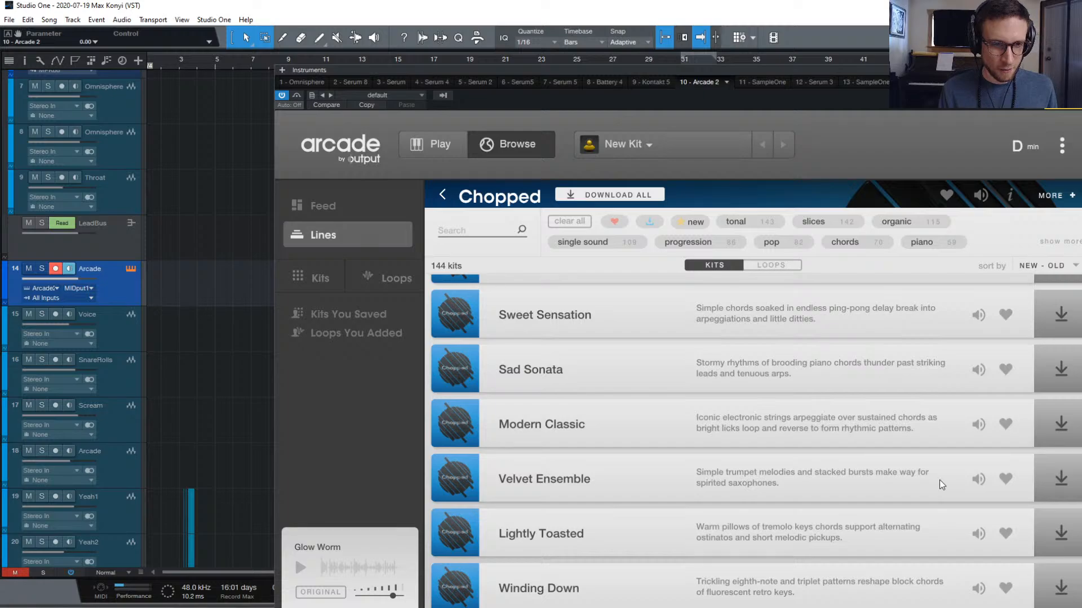
scroll(942, 484, "down", 3)
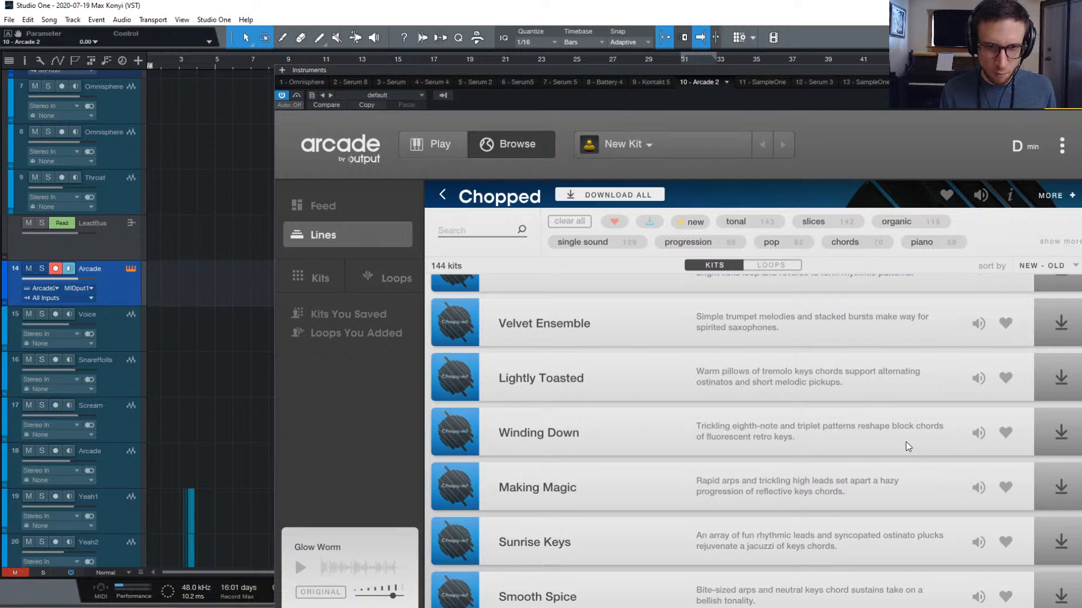
scroll(910, 446, "down", 3)
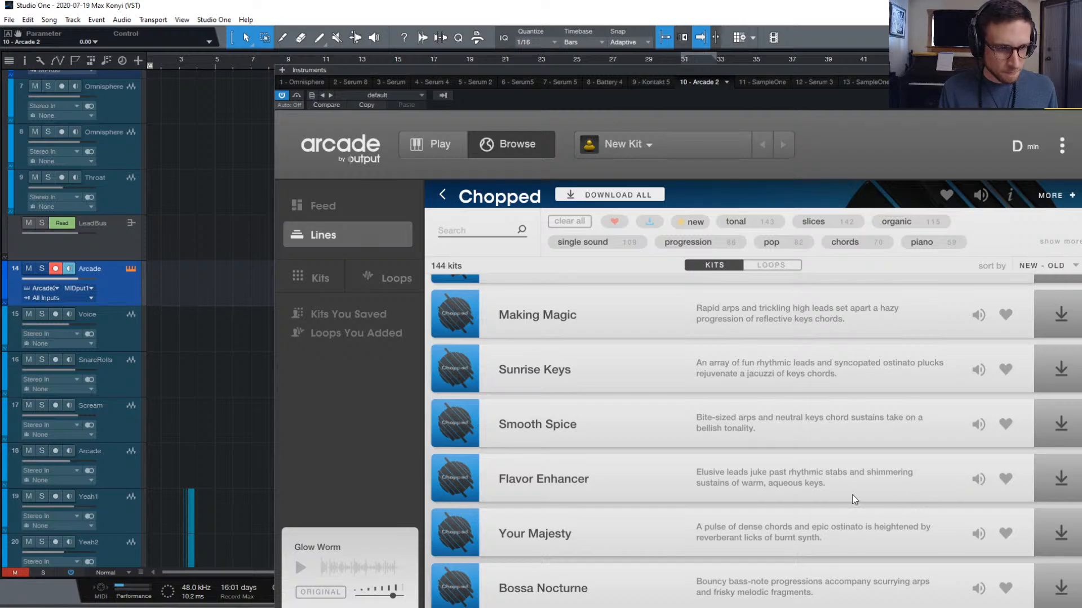
scroll(948, 496, "down", 6)
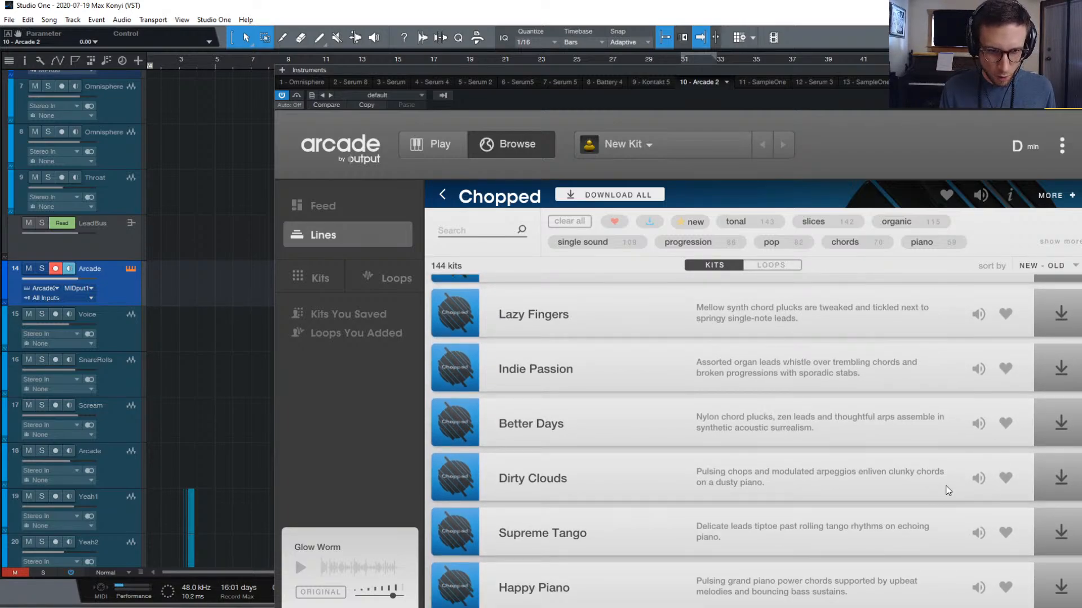
scroll(936, 493, "down", 1)
scroll(932, 491, "down", 2)
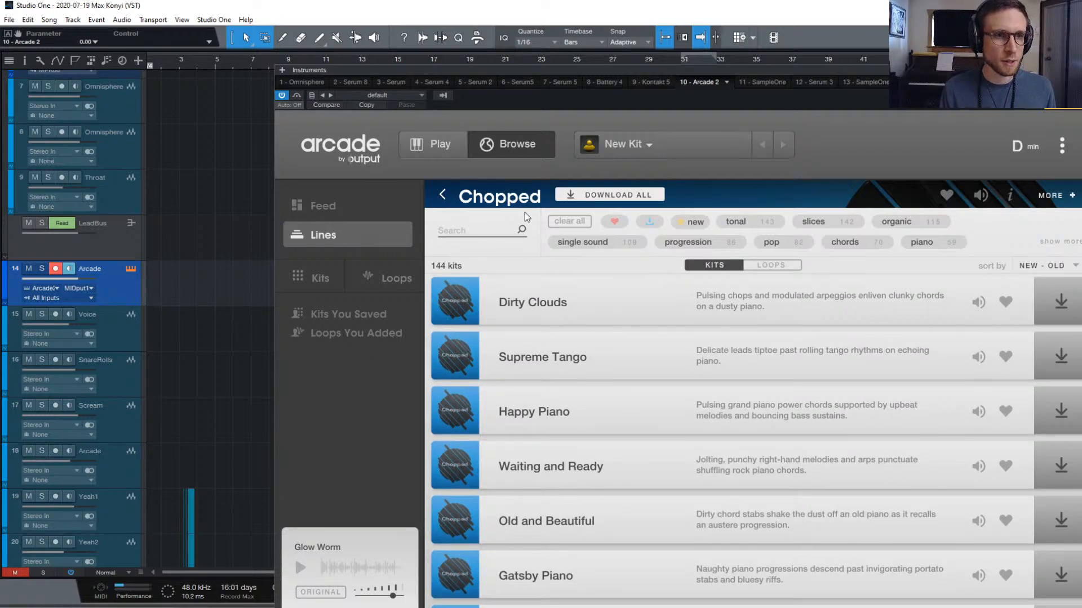
Return to the Lines list and open the Hooked line's kits
left_click(444, 197)
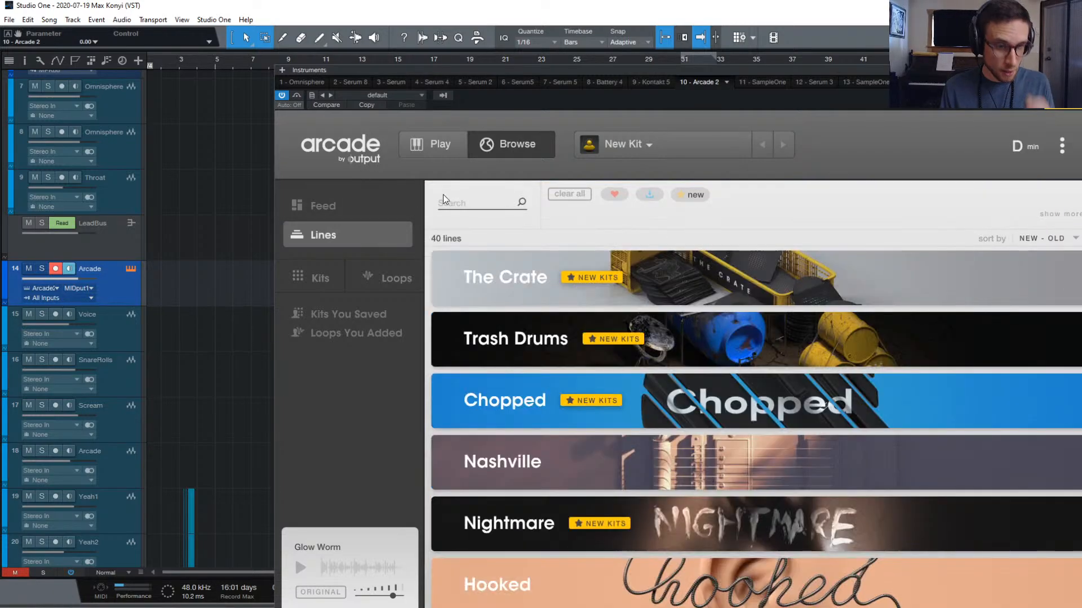
scroll(822, 374, "down", 3)
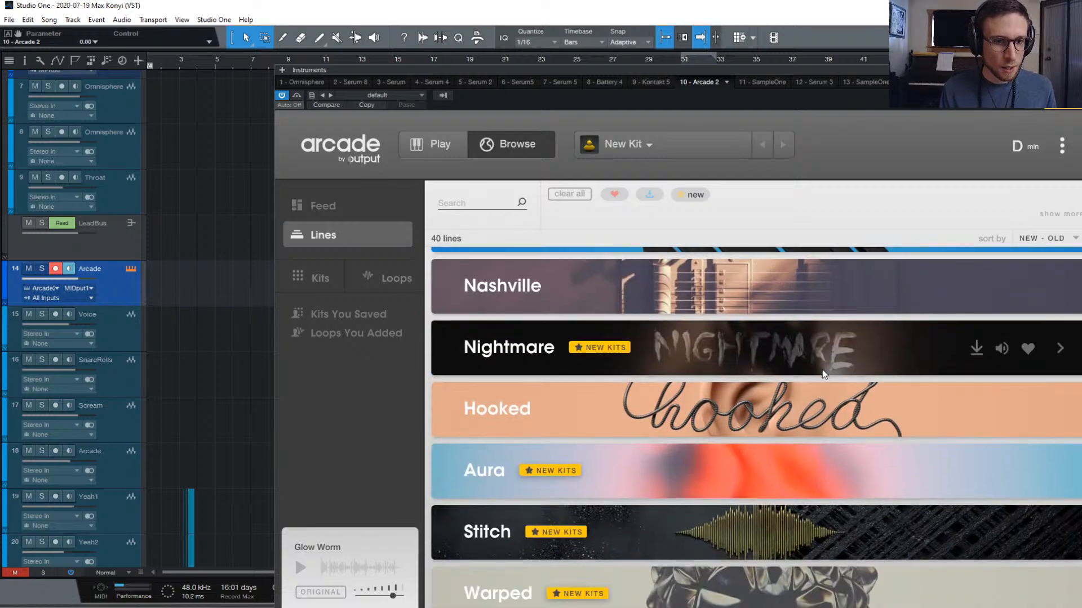
scroll(819, 390, "down", 1)
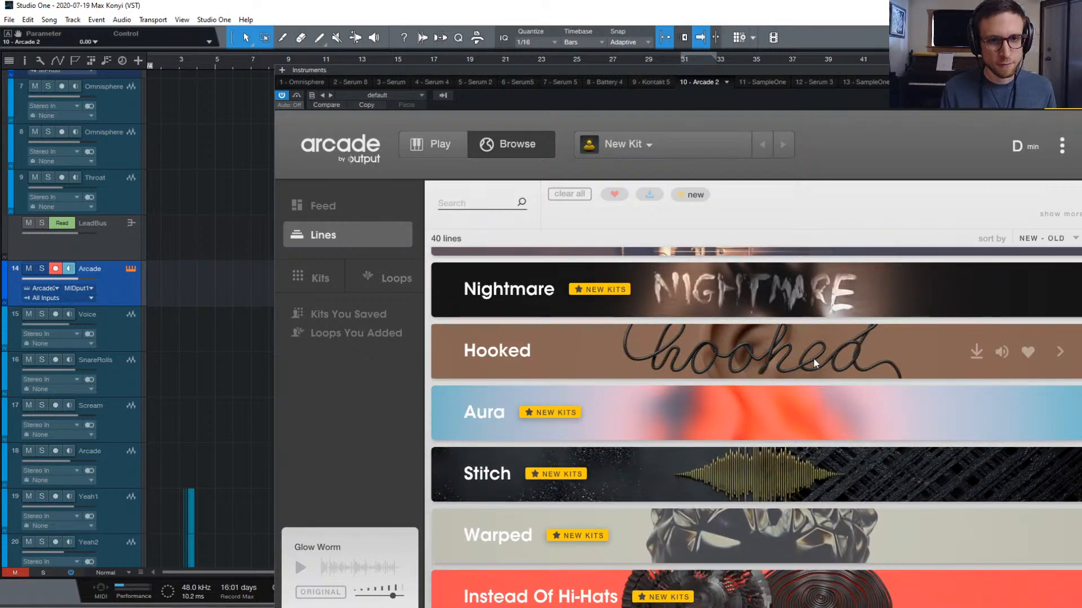
left_click(827, 354)
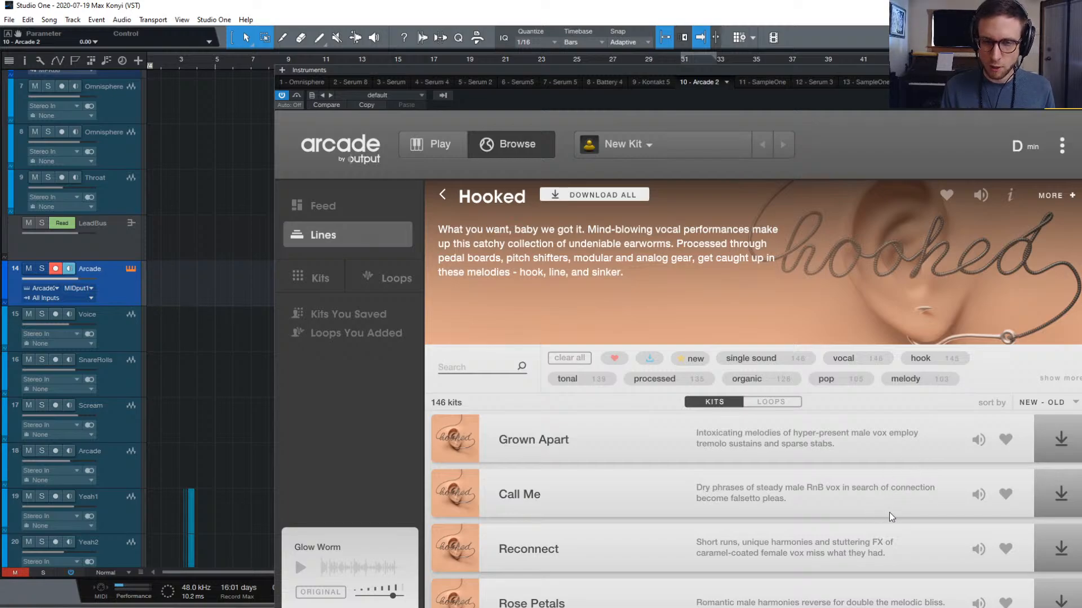
scroll(919, 459, "down", 2)
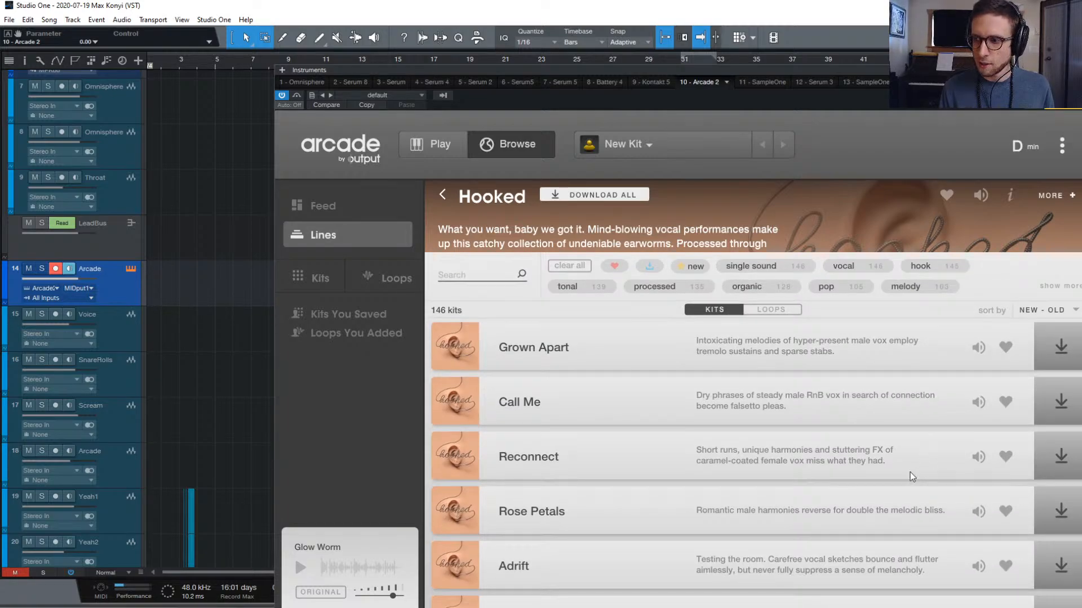
scroll(983, 352, "up", 1)
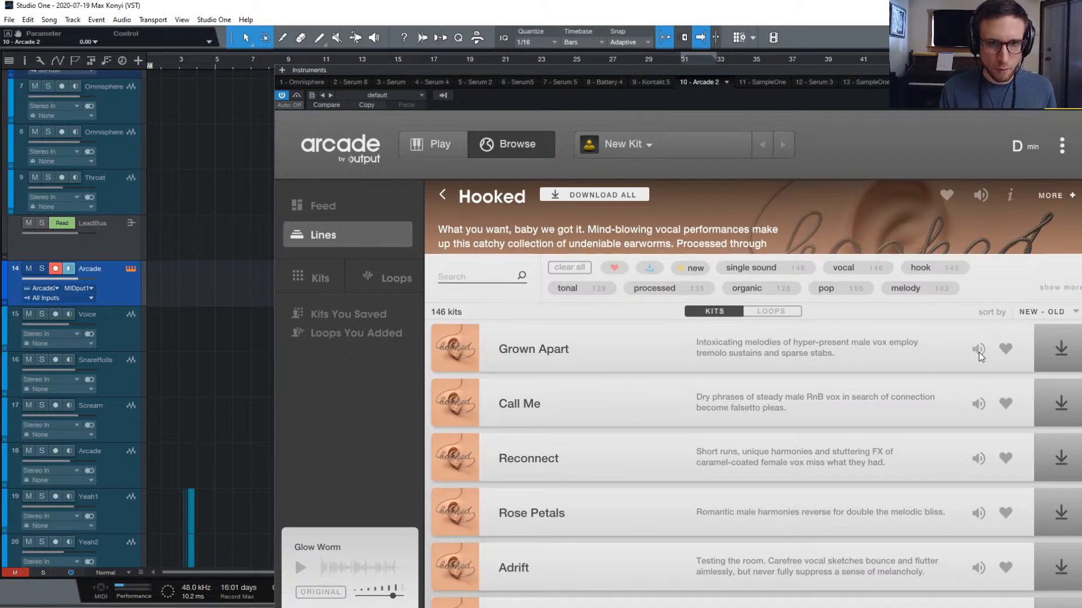
Preview the Grown Apart, Call Me, Spell It Out and Whatever U Need kits
left_click(979, 353)
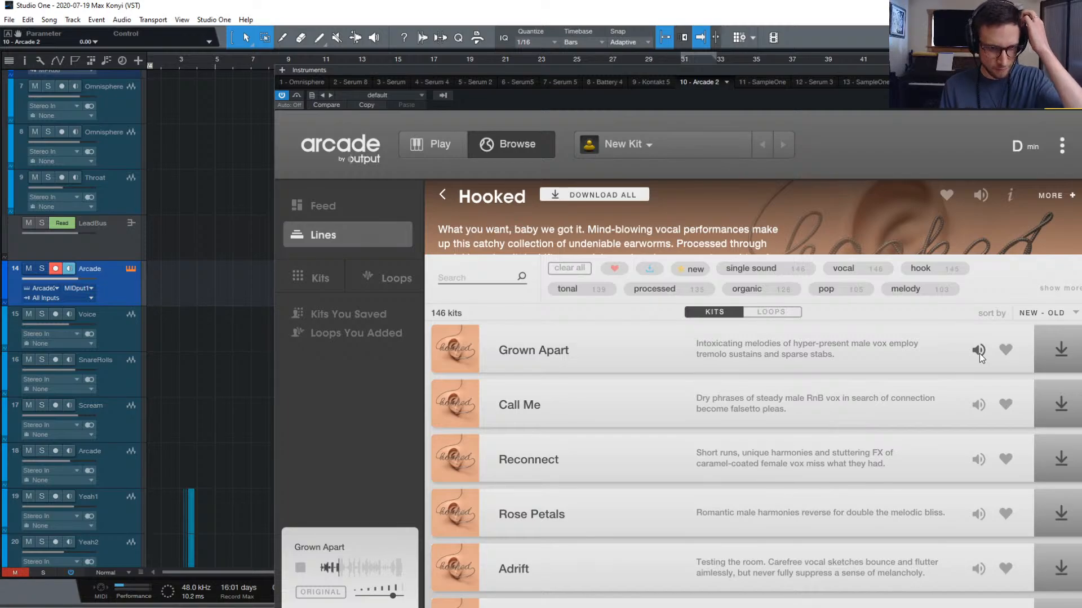
scroll(933, 431, "down", 1)
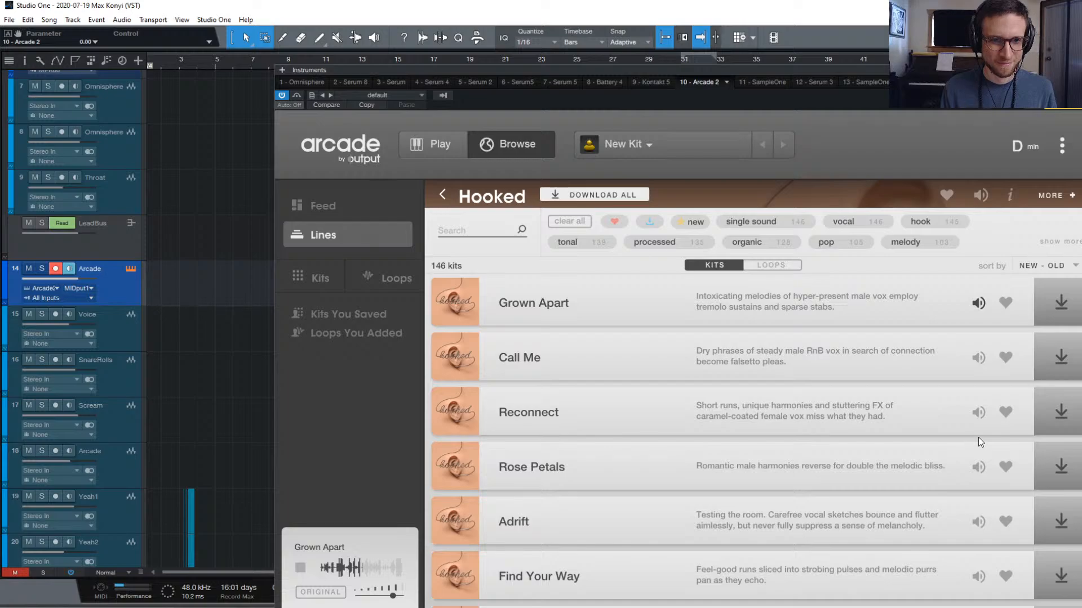
left_click(977, 358)
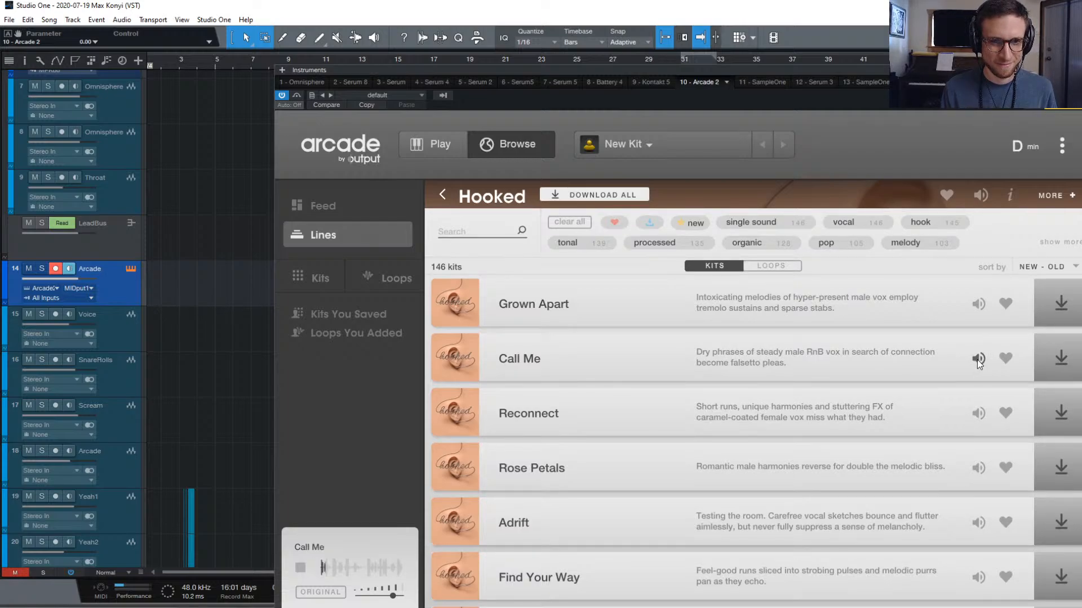
scroll(953, 501, "down", 4)
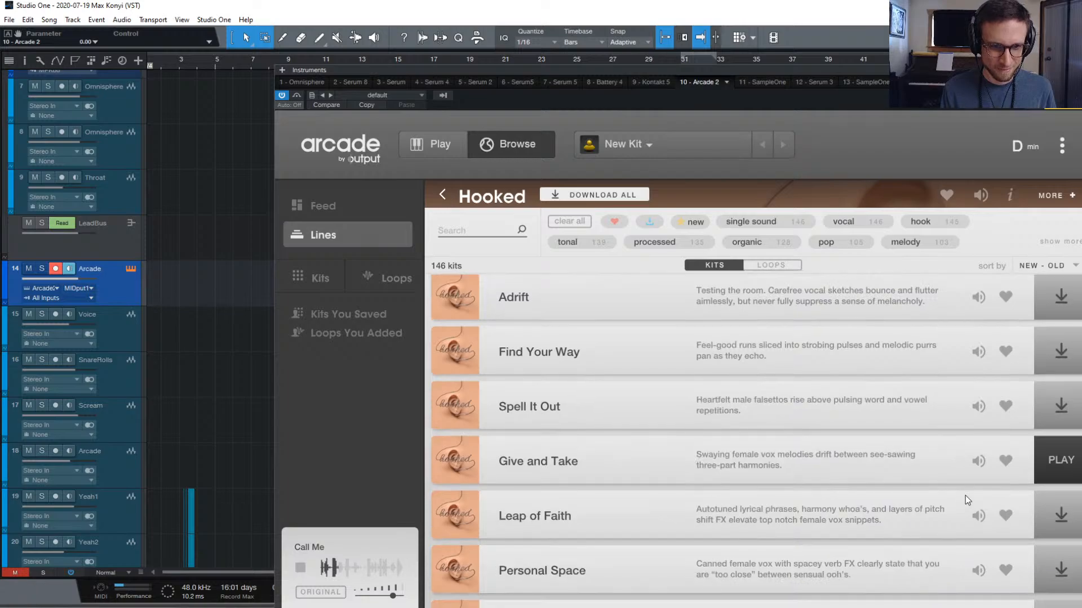
scroll(979, 411, "up", 1)
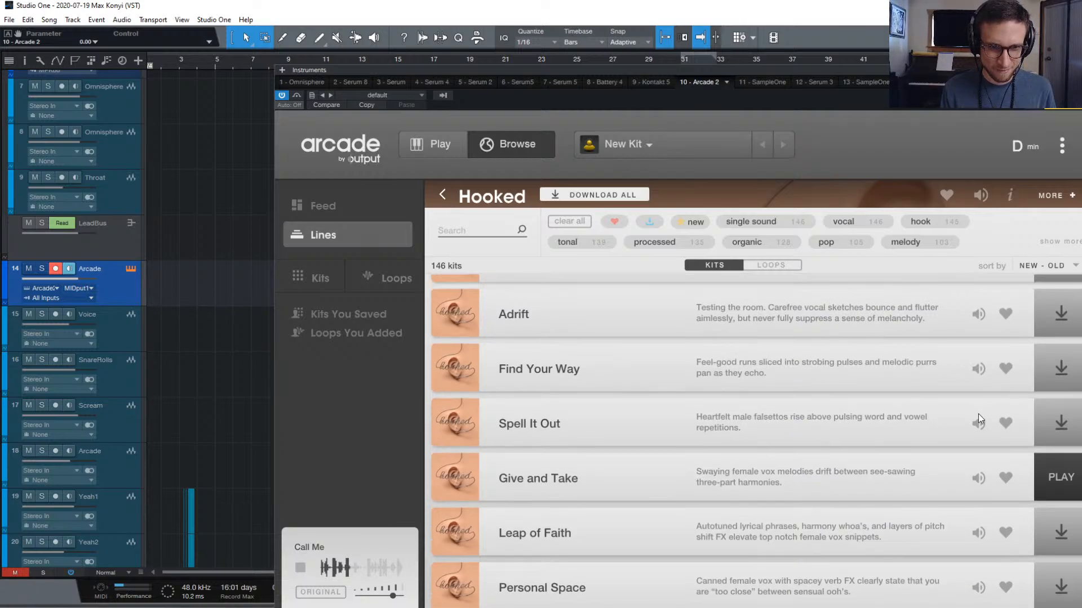
left_click(980, 421)
scroll(958, 471, "down", 7)
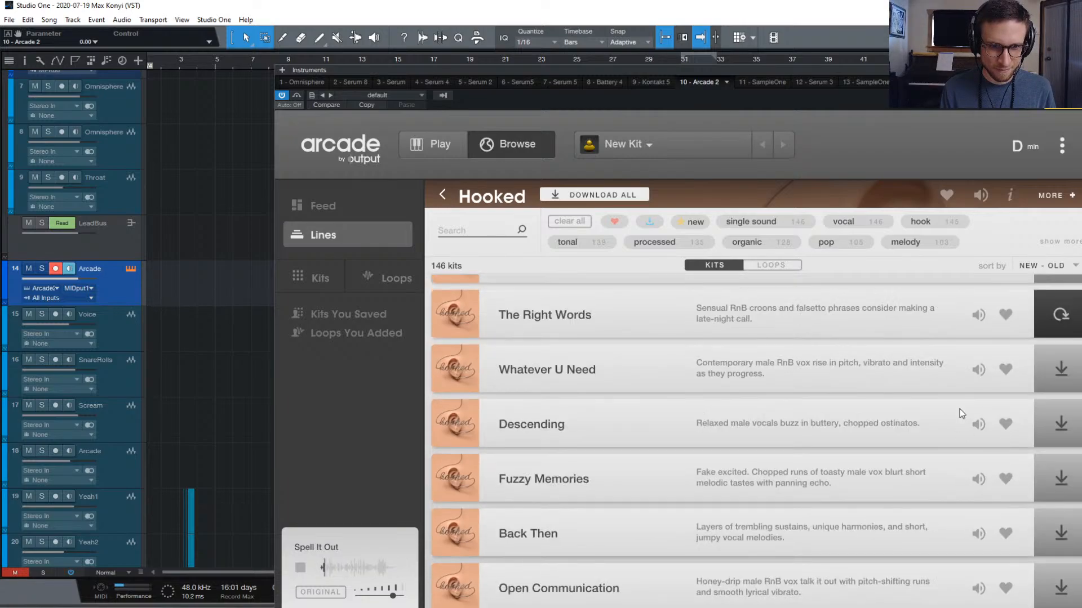
scroll(979, 406, "up", 1)
left_click(977, 375)
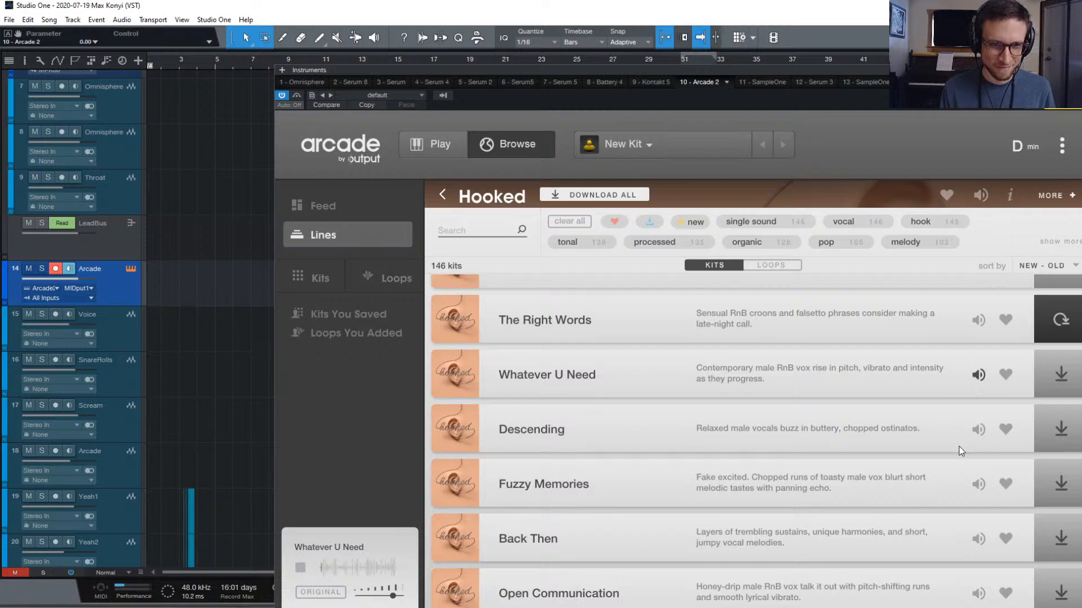
Preview the Descending and Fuzzy Memories kits, then stop playback
left_click(974, 430)
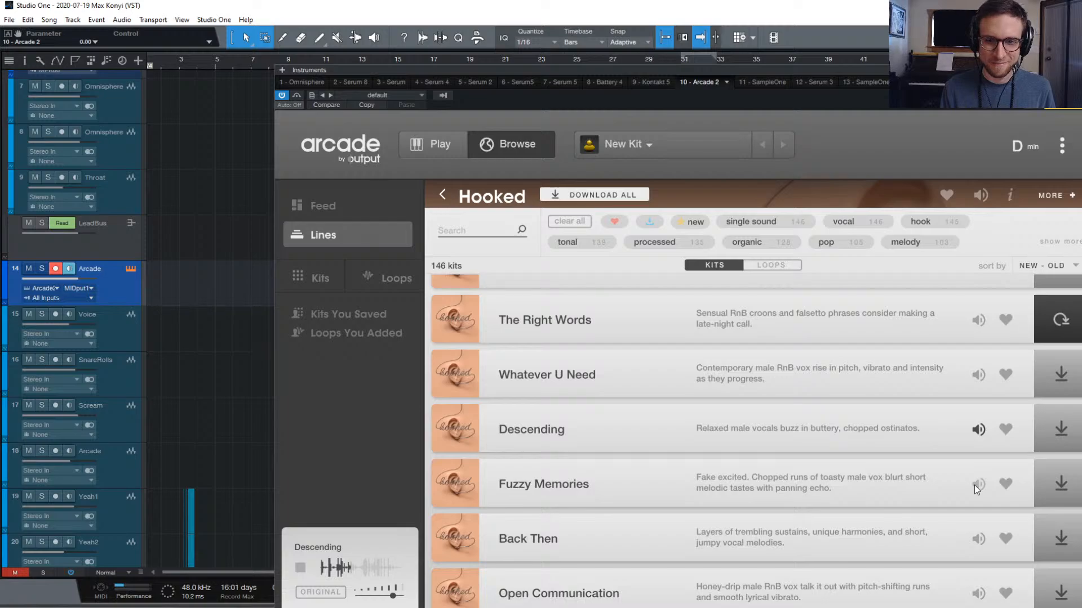
left_click(975, 485)
scroll(952, 508, "down", 4)
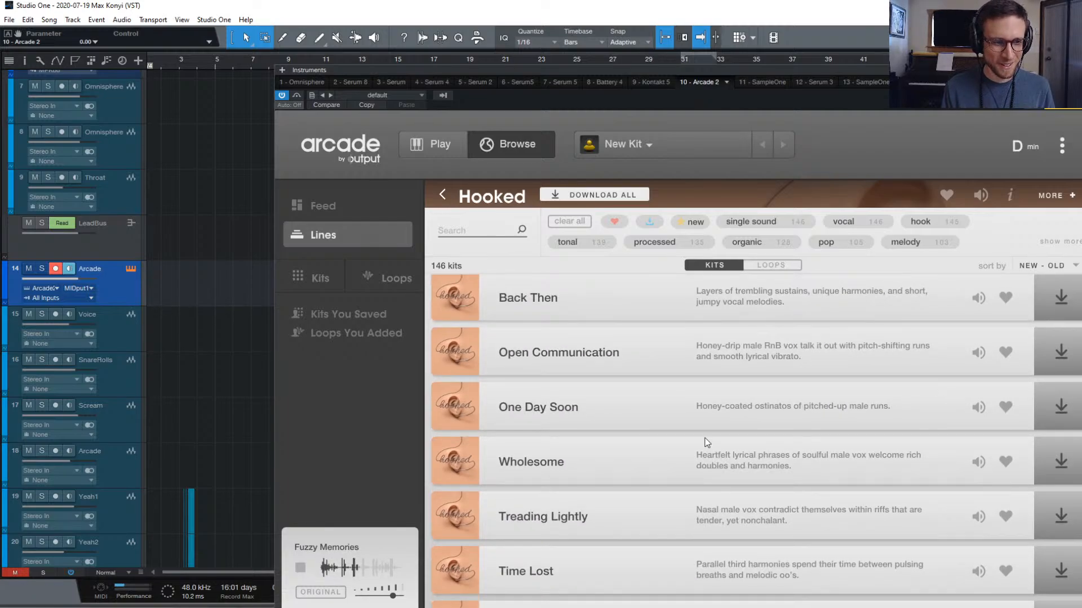
scroll(704, 441, "up", 6)
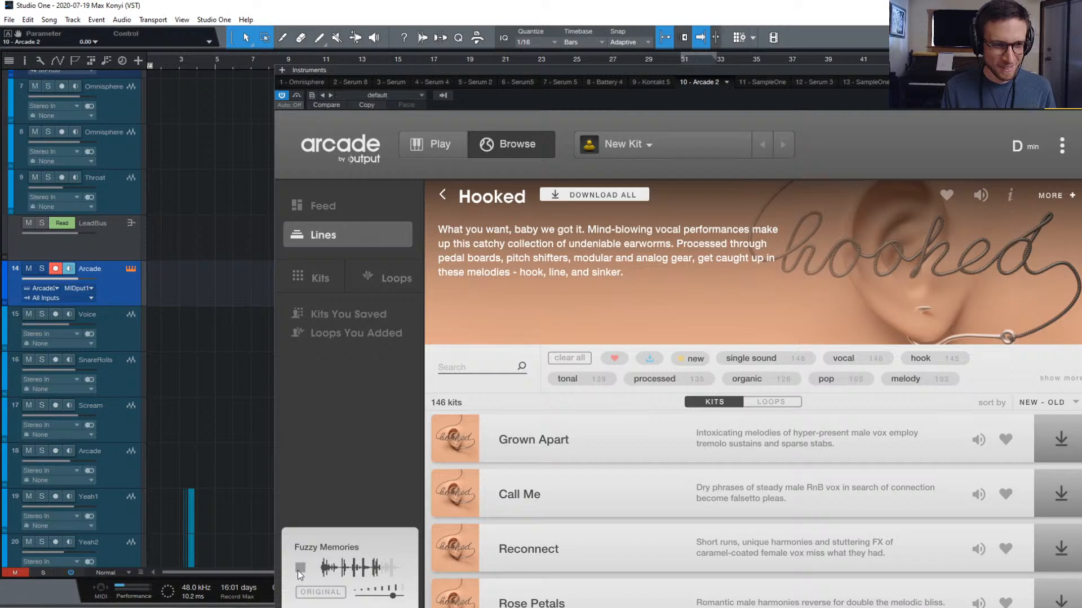
left_click(297, 570)
Preview Descending again, then the Lonely Wail and Ropes kits
scroll(963, 488, "down", 5)
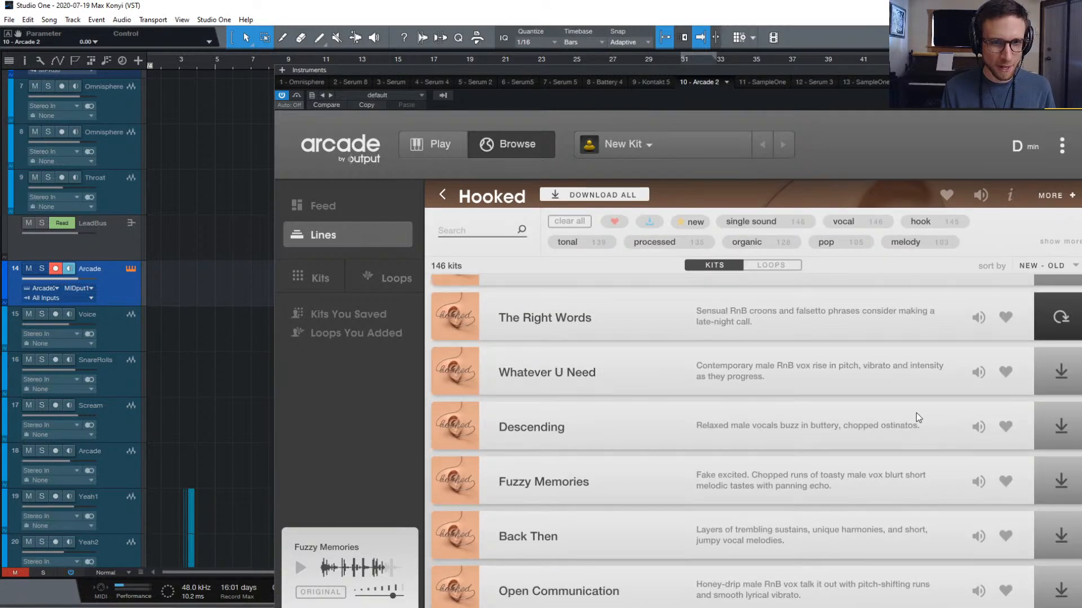
scroll(915, 415, "up", 1)
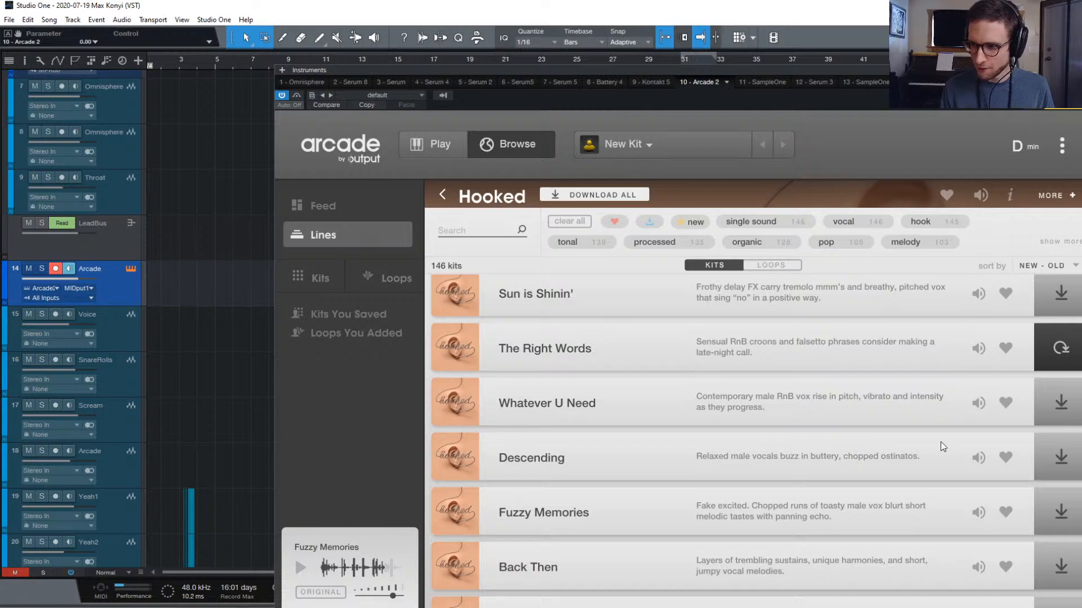
left_click(978, 457)
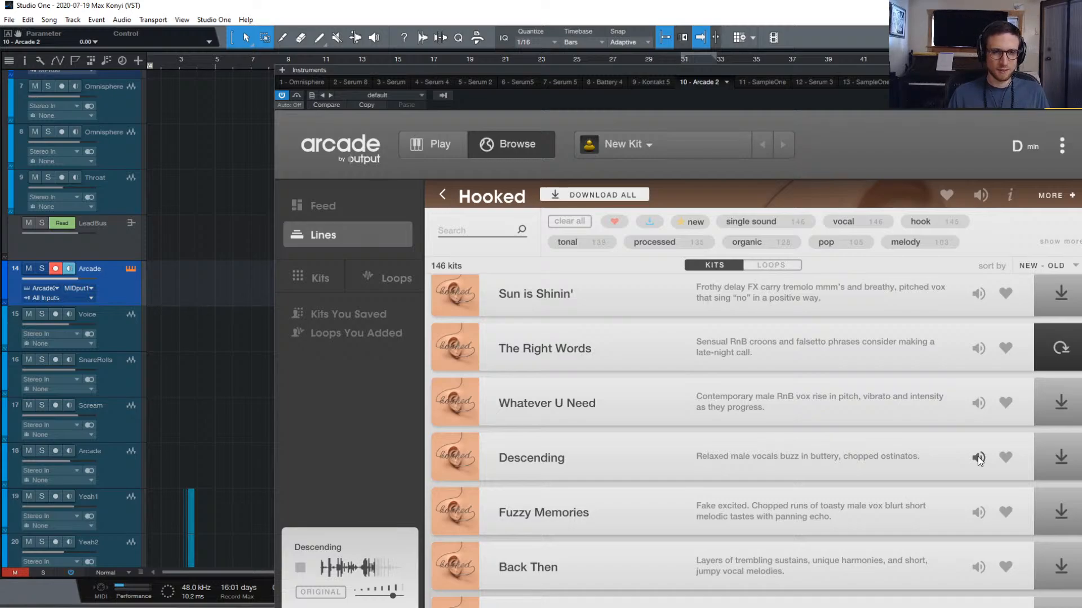
scroll(894, 496, "down", 10)
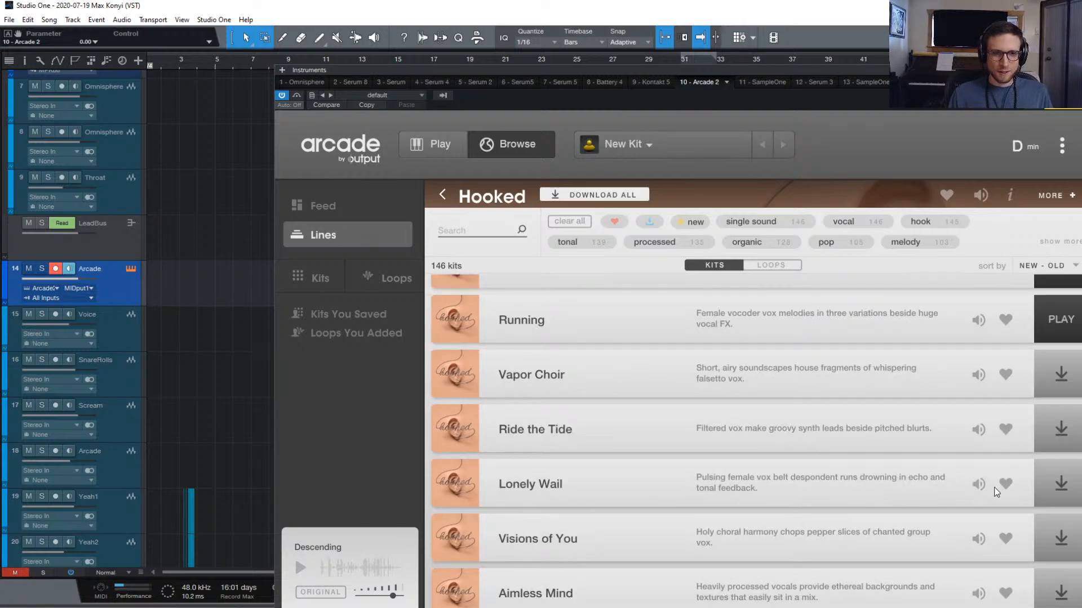
left_click(975, 483)
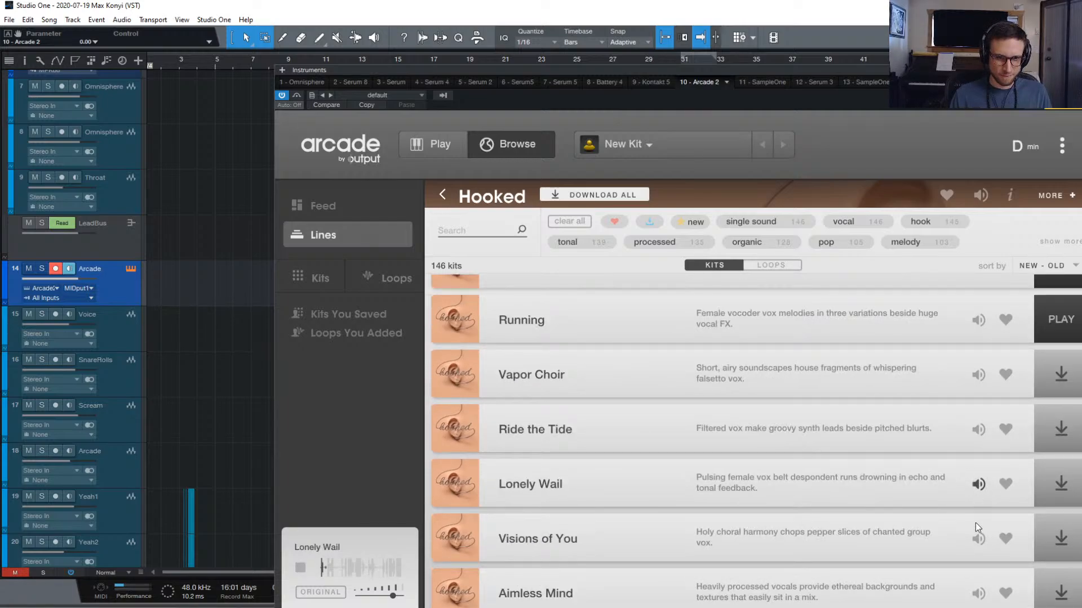
scroll(977, 539, "down", 5)
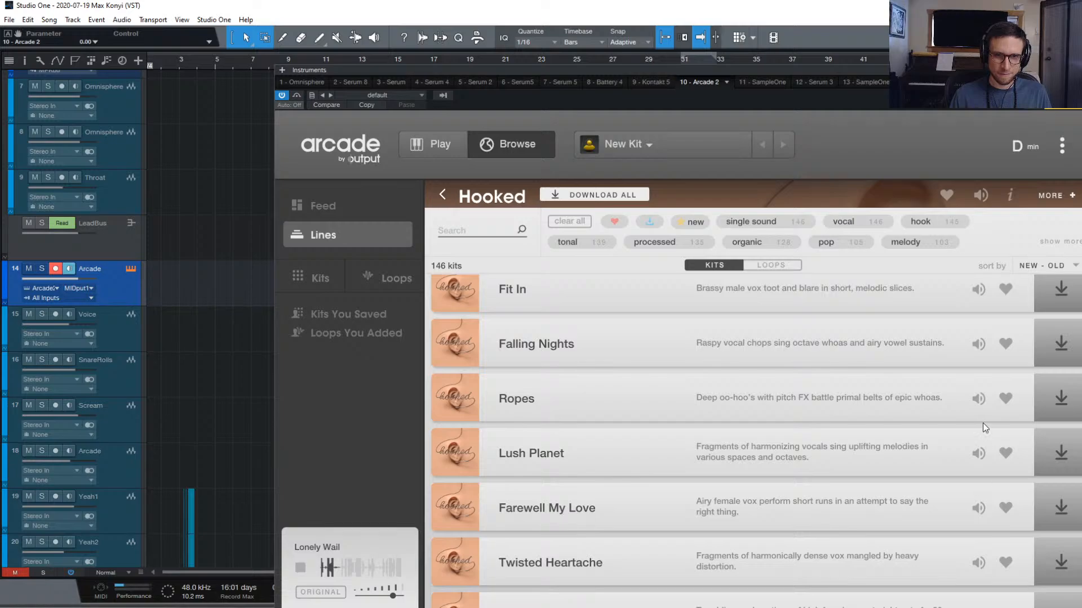
left_click(978, 399)
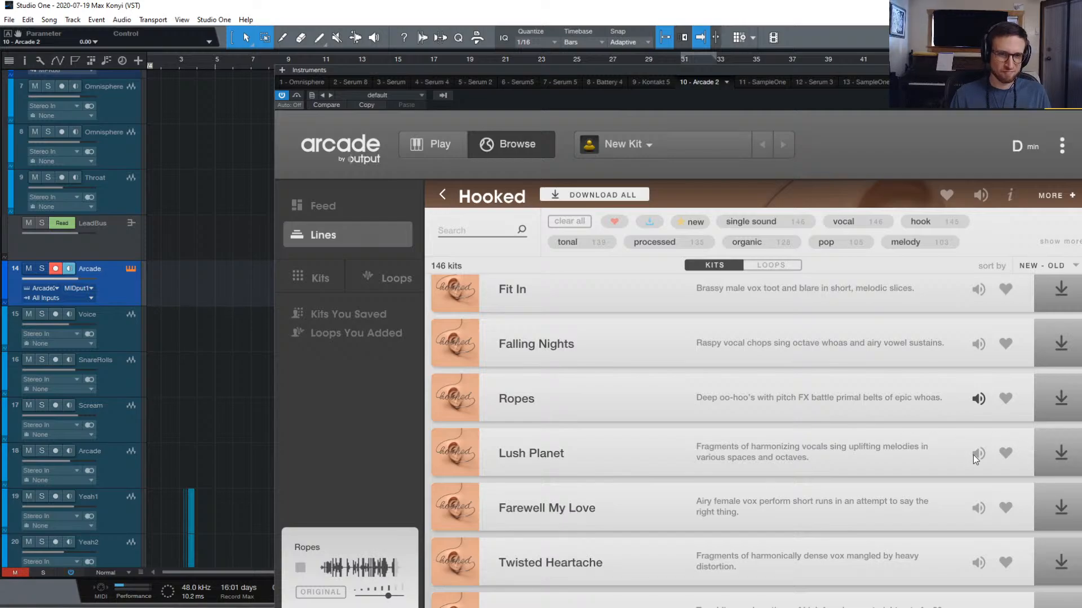
Preview the Renaissance kit and go back to the Lines list
scroll(973, 479, "down", 1)
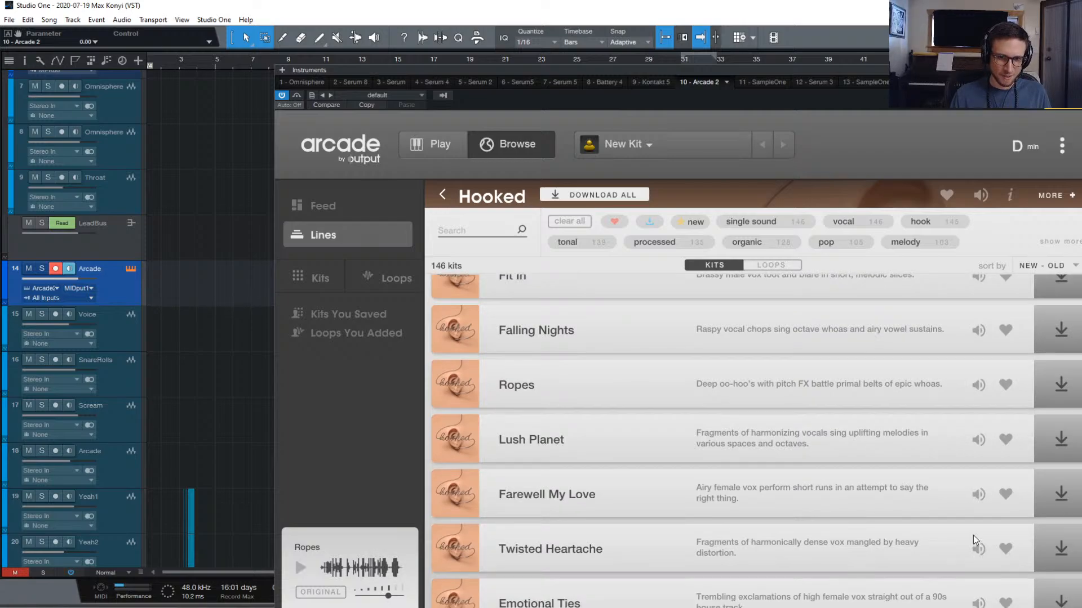
scroll(973, 536, "down", 10)
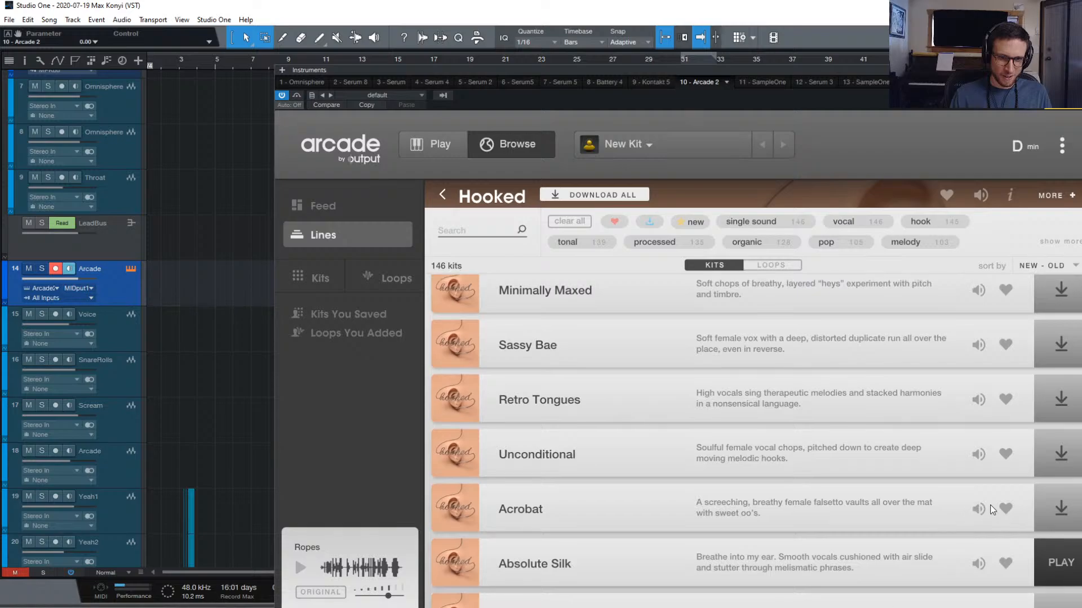
scroll(972, 494, "down", 5)
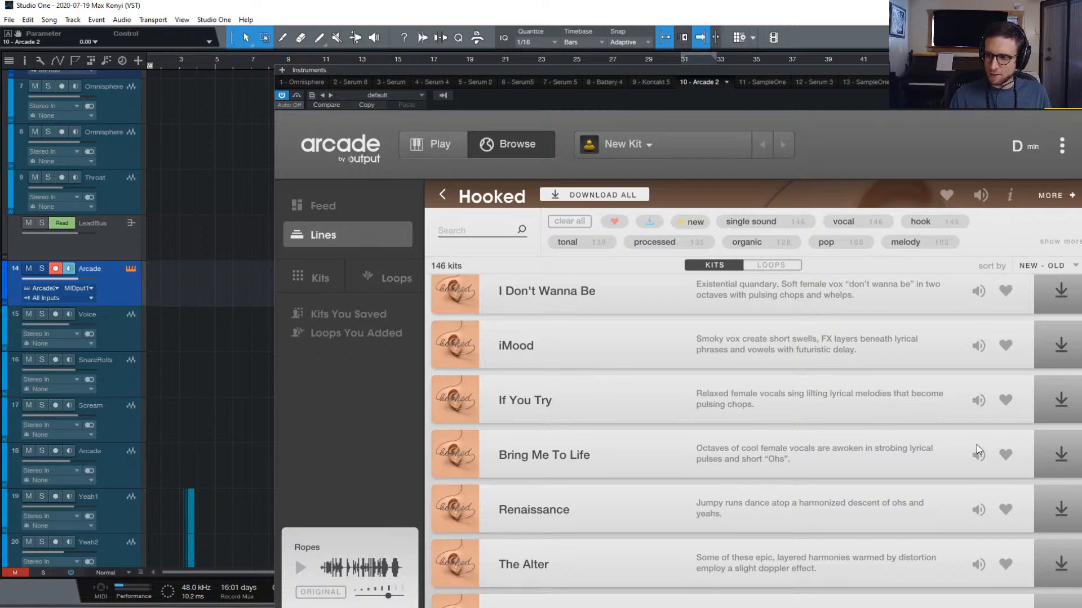
scroll(975, 455, "up", 1)
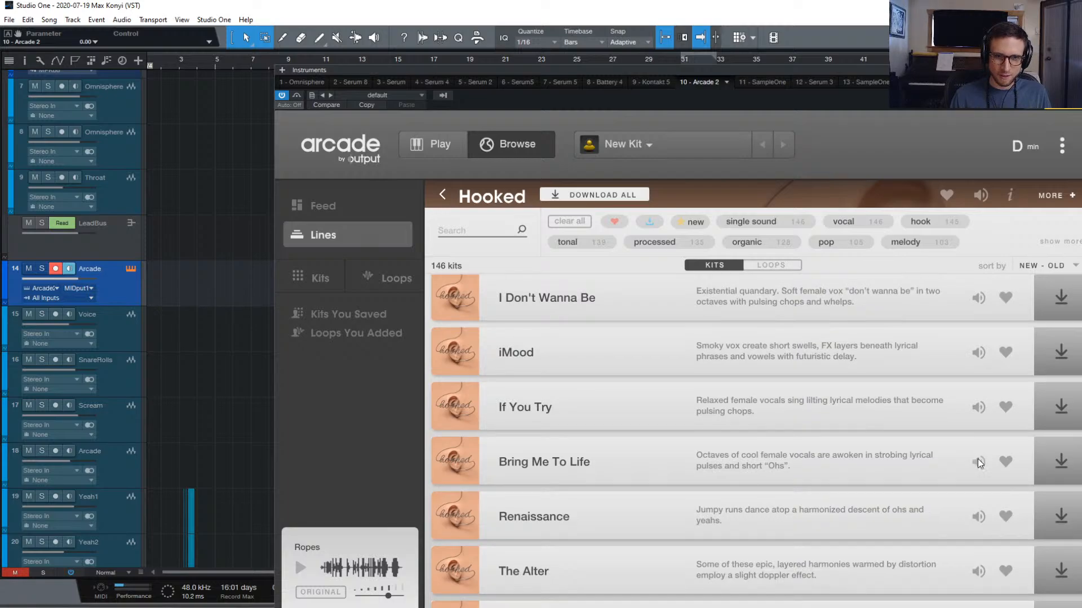
scroll(978, 458, "down", 1)
left_click(977, 495)
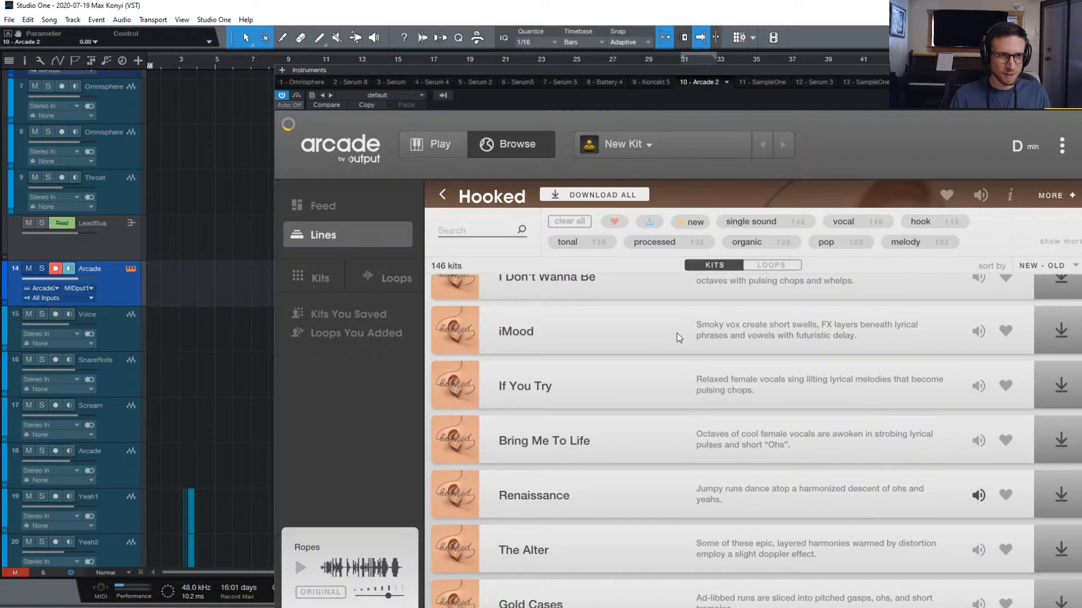
left_click(441, 193)
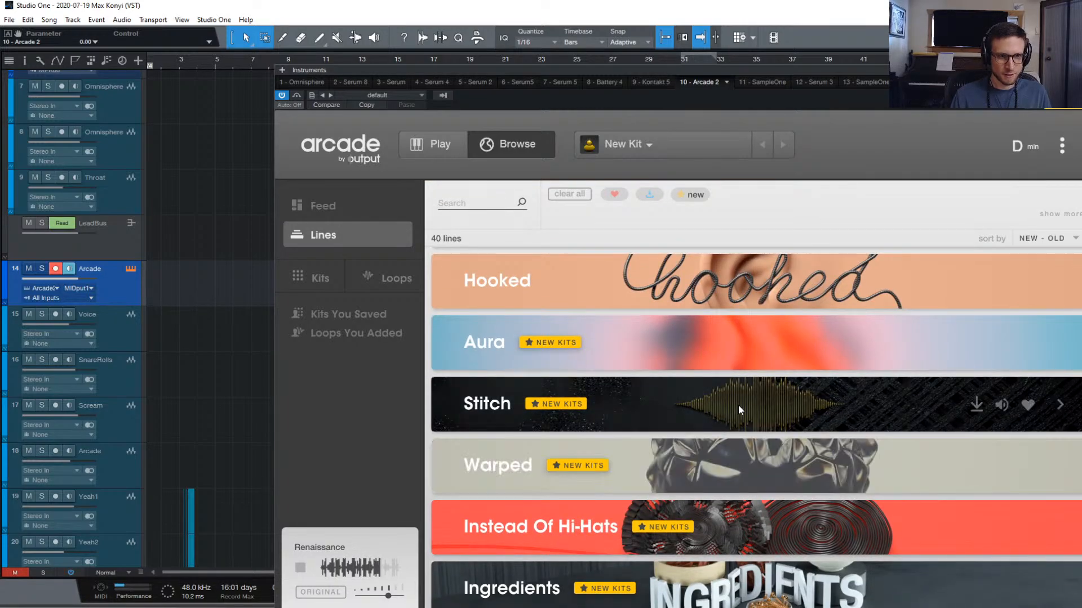
Open the Stitch line, briefly preview Sea Shock 32 Beat, and return to Lines
left_click(744, 404)
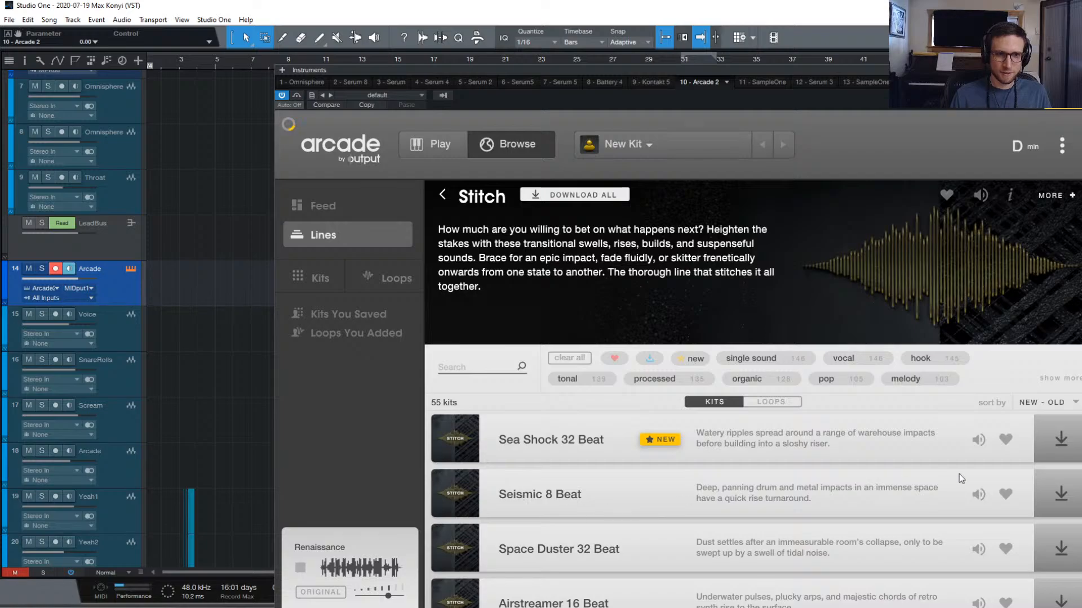
left_click(977, 439)
left_click(979, 439)
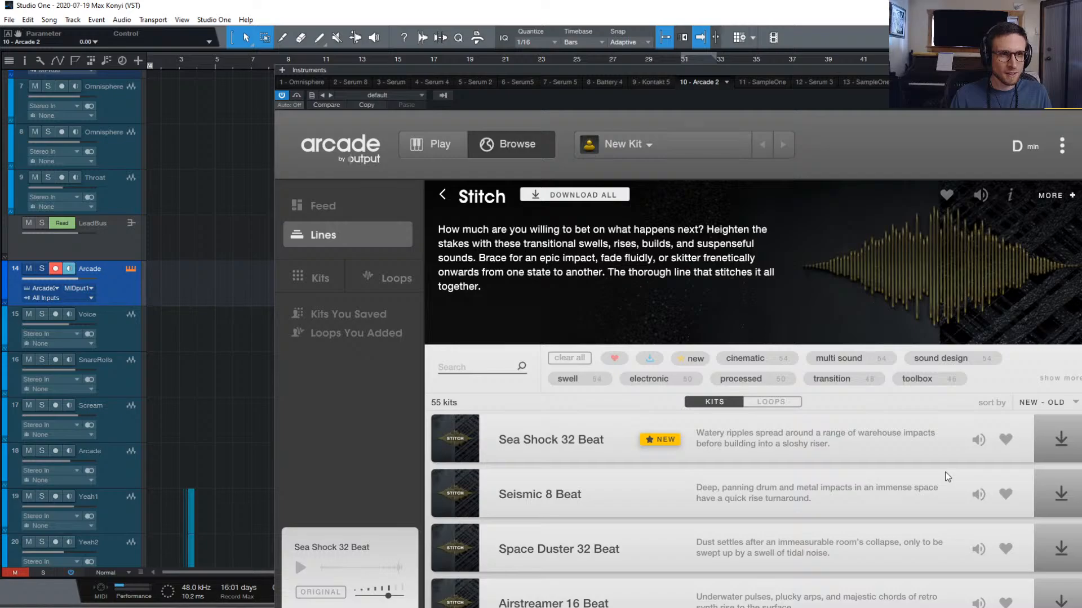
left_click(441, 195)
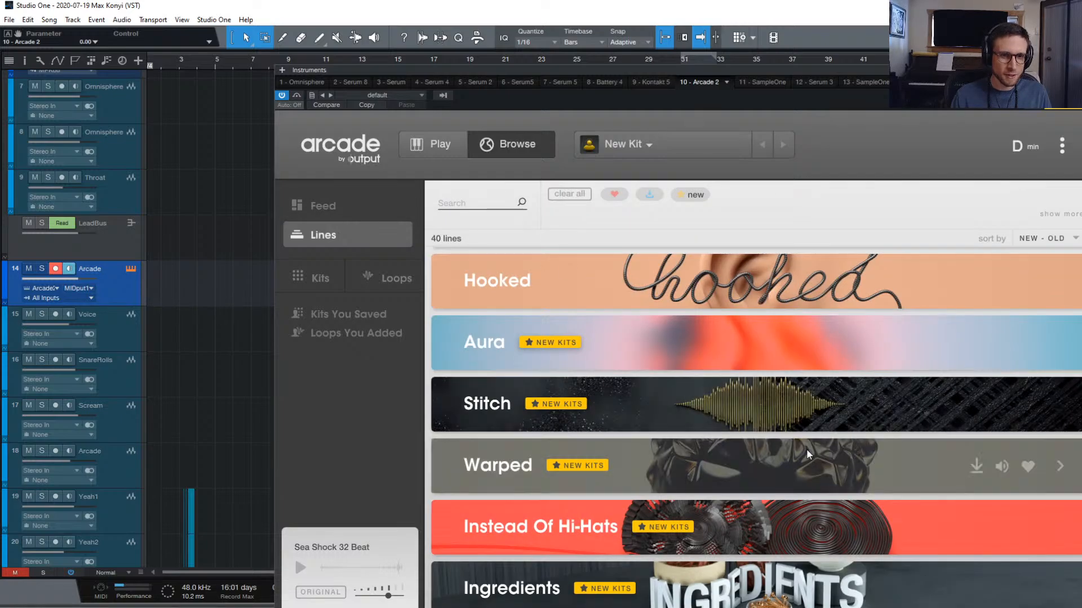
Open the Modular Circuitry line further down the list
scroll(775, 444, "down", 1)
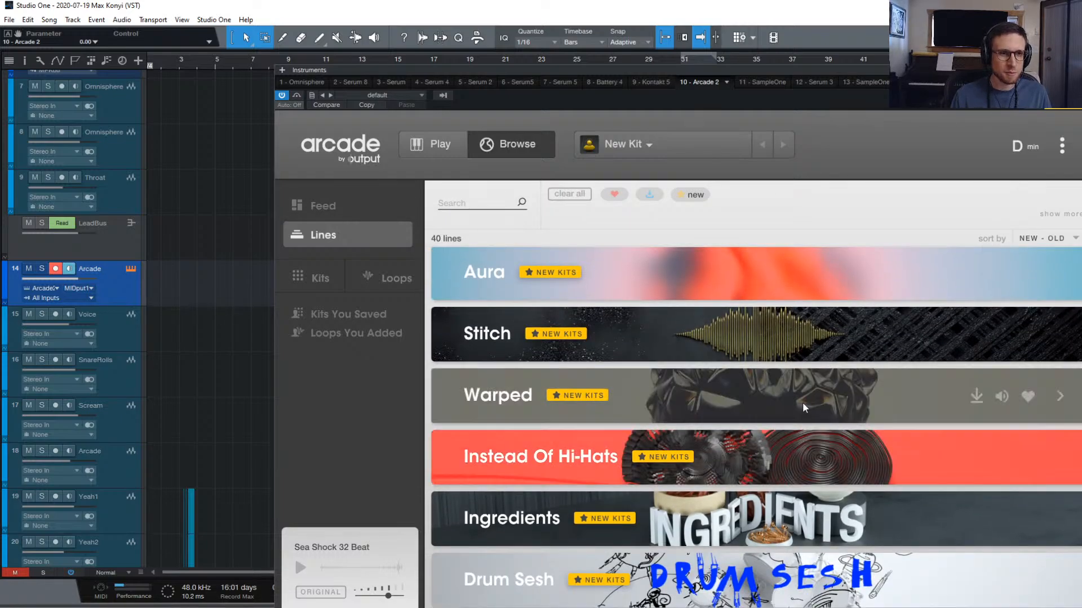
scroll(804, 402, "down", 4)
scroll(805, 406, "up", 1)
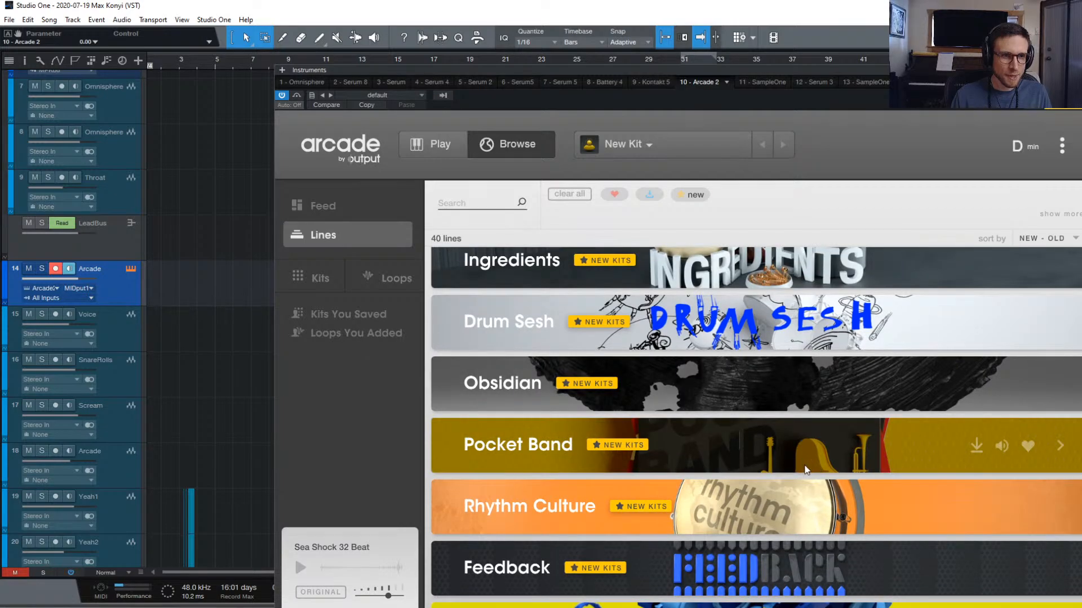
scroll(820, 512, "down", 4)
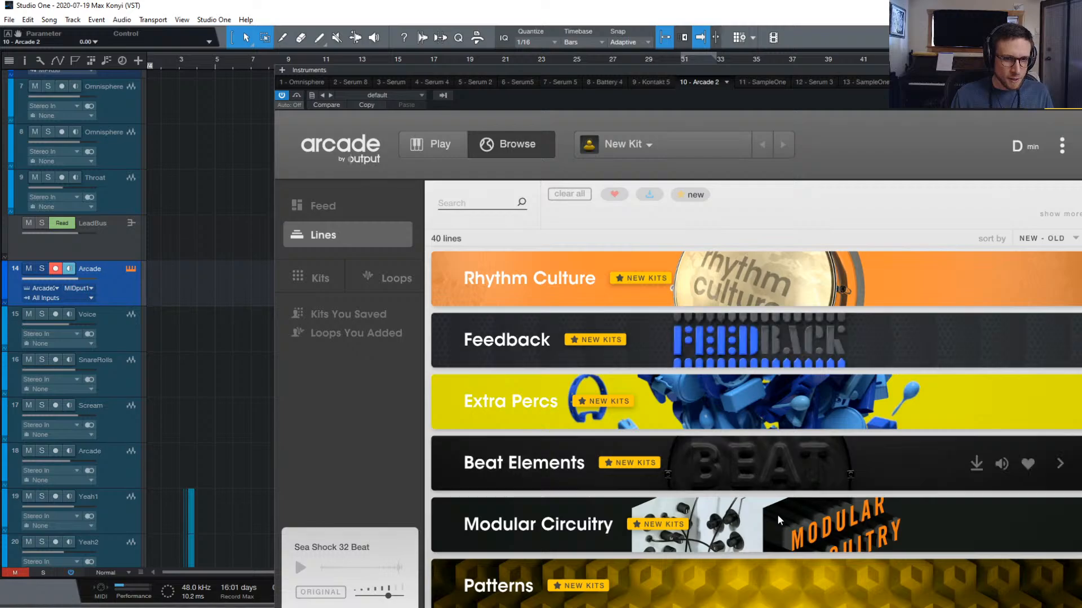
left_click(776, 515)
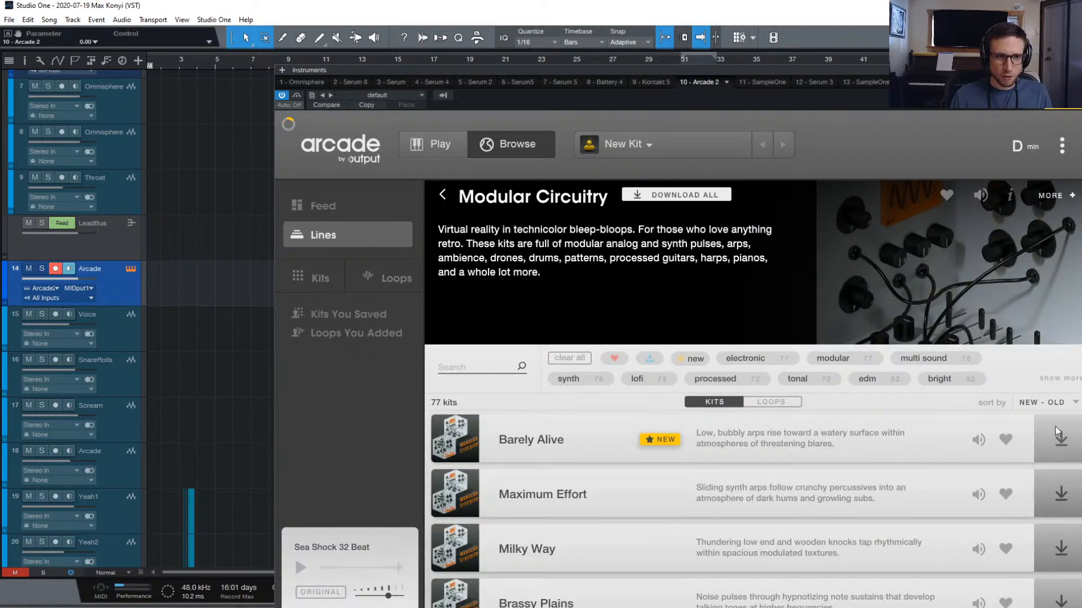
Preview Barely Alive, Maximum Effort, Milky Way, Brassy Plains and Coffee's Ready
left_click(980, 440)
scroll(966, 496, "down", 2)
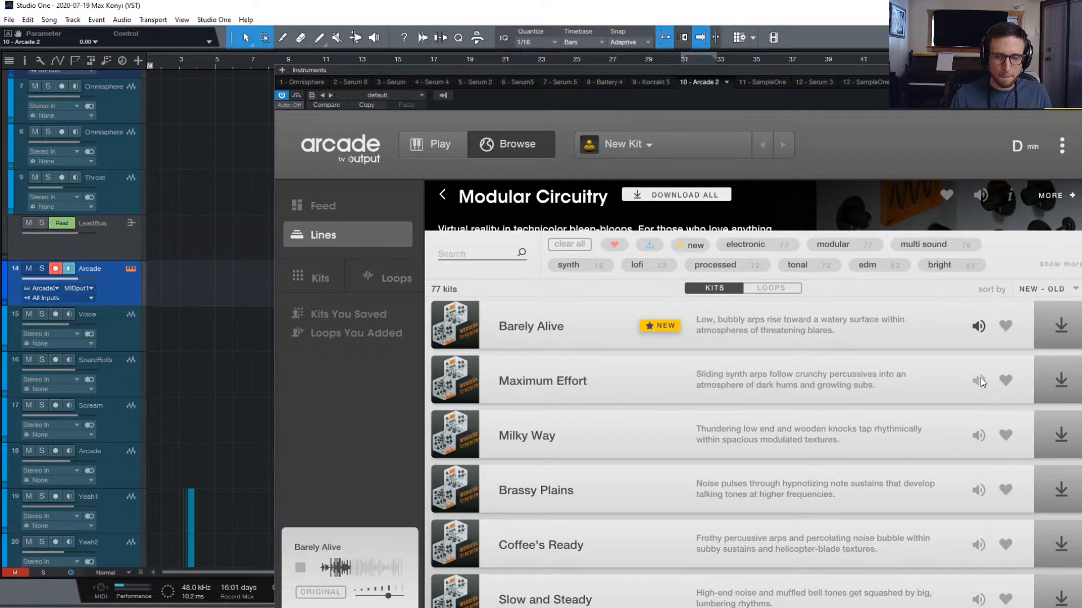
left_click(980, 380)
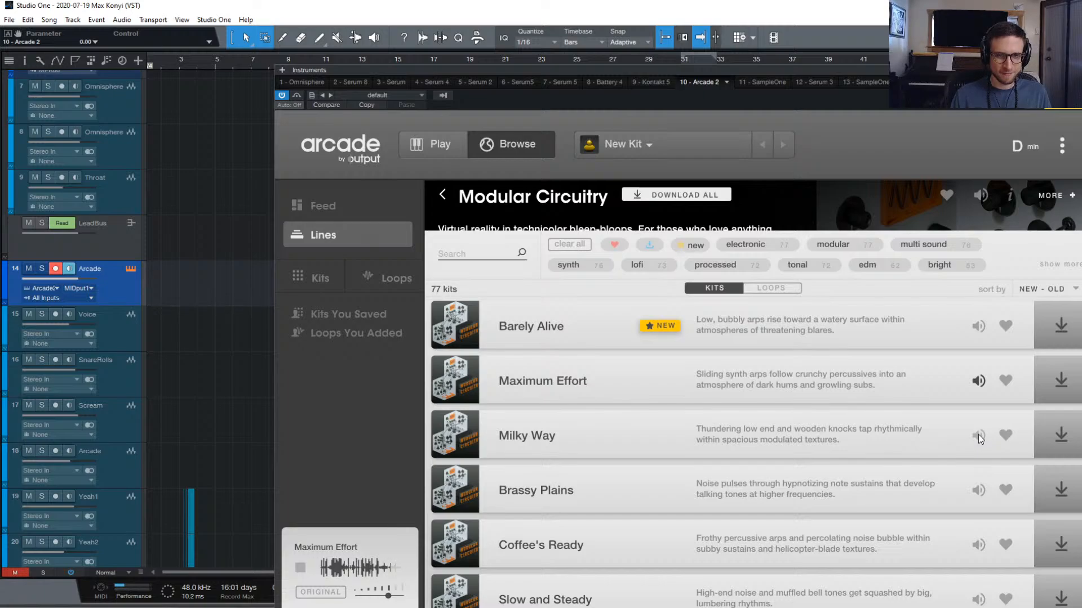
left_click(978, 434)
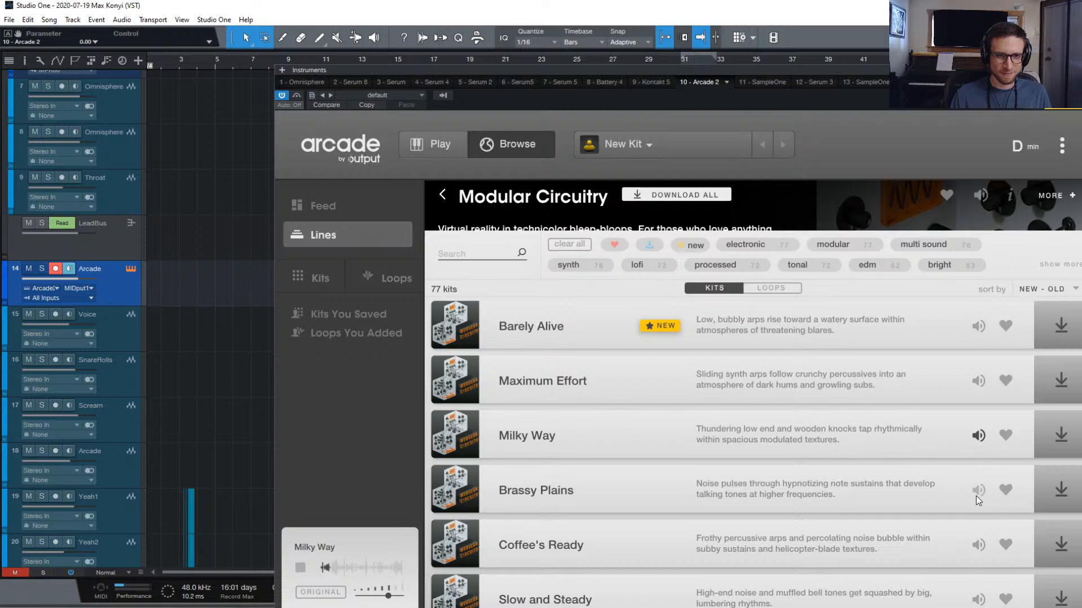
left_click(977, 495)
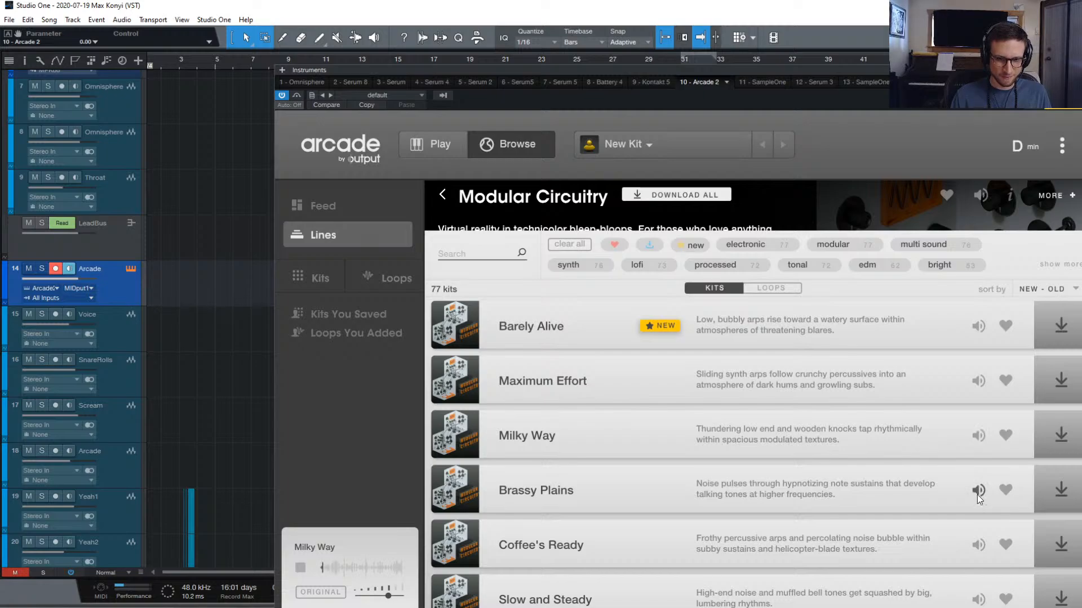
left_click(978, 543)
Preview the Slow and Steady, Sea of Sound and Sonic Curiosity kits
scroll(975, 569, "down", 3)
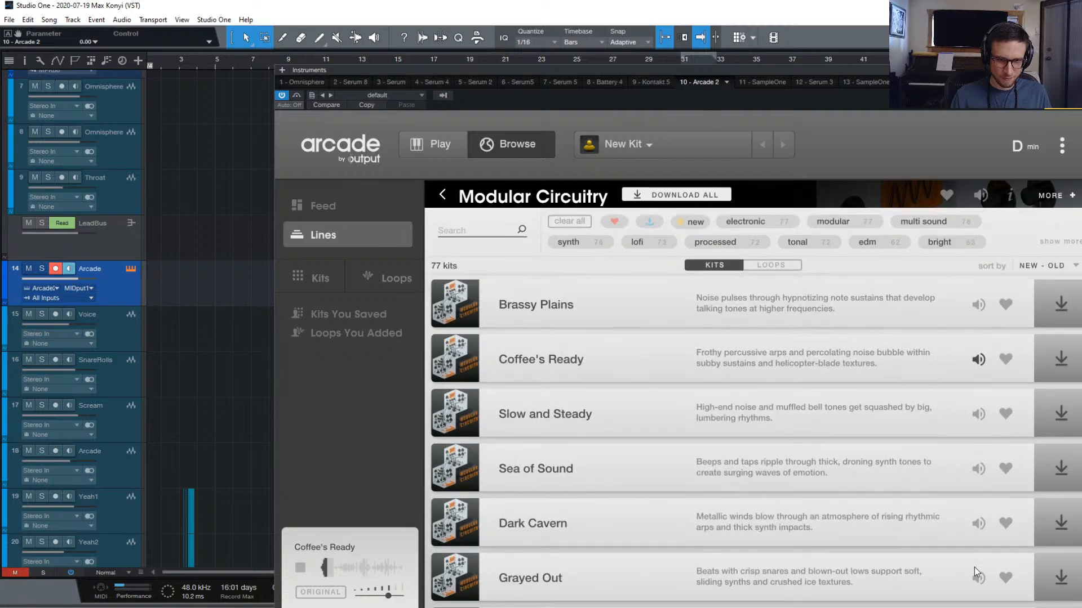
scroll(978, 424, "up", 1)
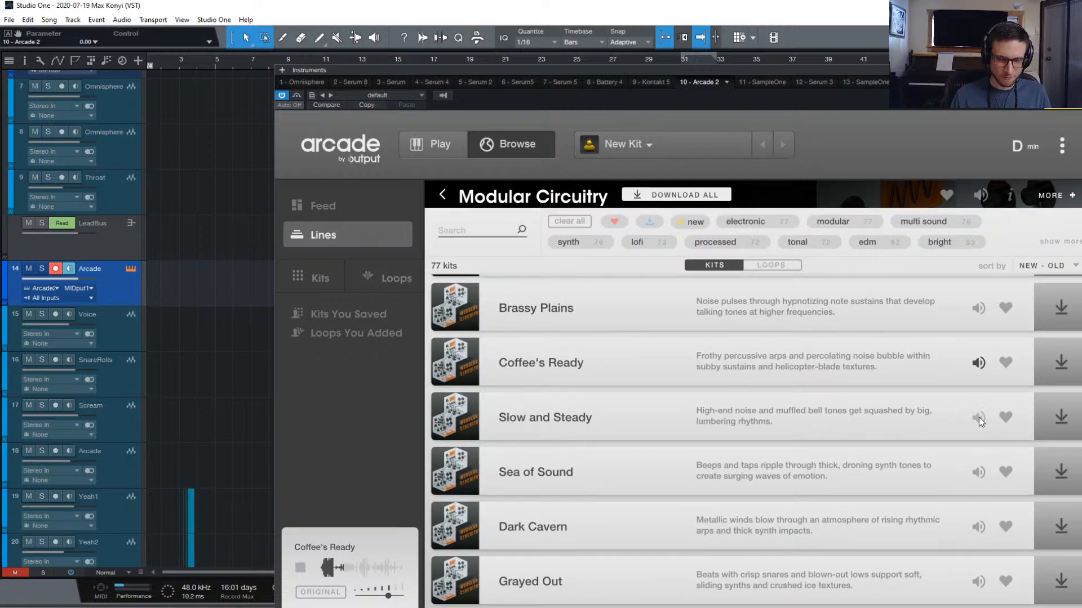
left_click(978, 417)
left_click(978, 471)
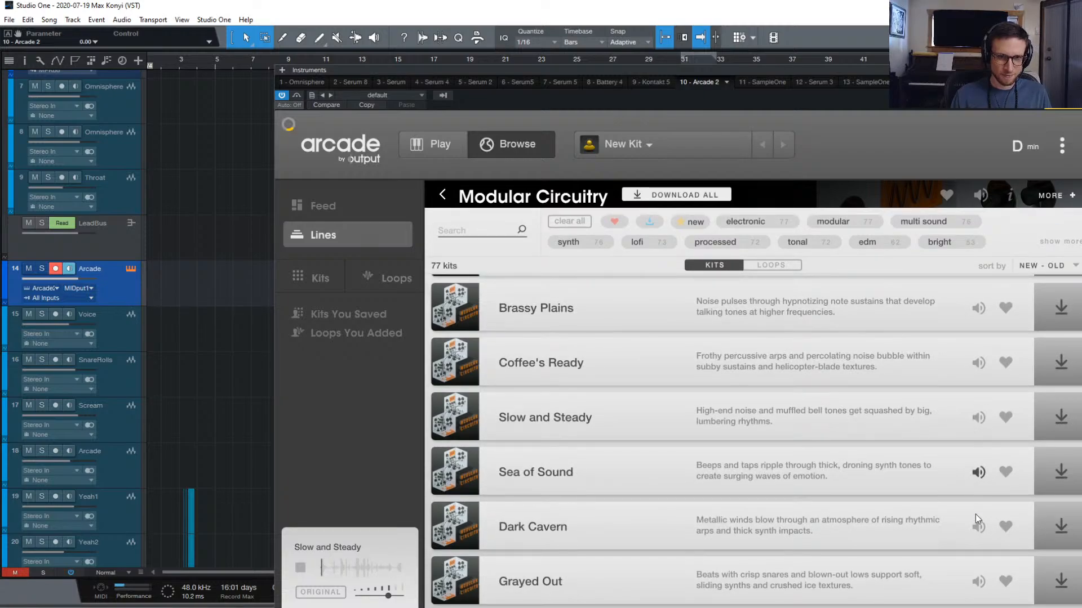
scroll(975, 517, "down", 5)
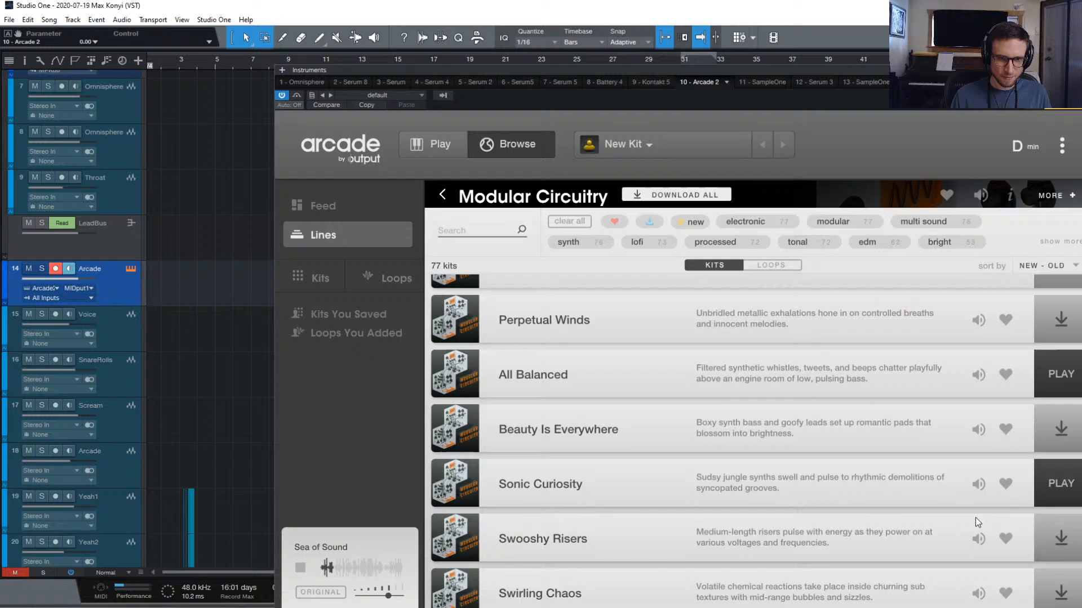
scroll(976, 478, "down", 1)
left_click(977, 480)
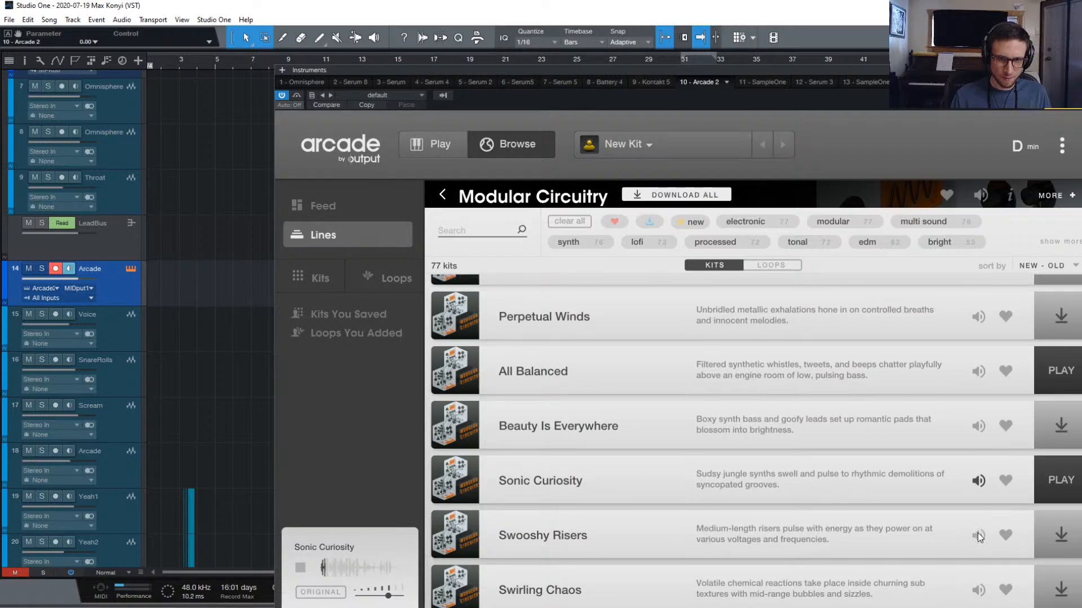
Preview Minced Meat and Electric Swarm, then stop the Electric Swarm preview
scroll(975, 533, "down", 5)
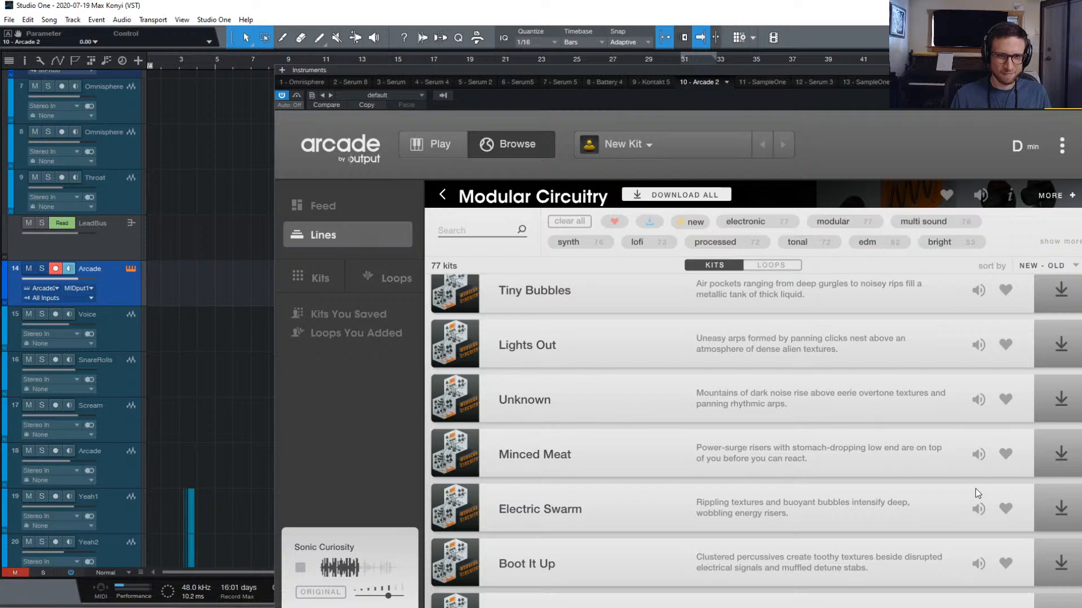
scroll(965, 451, "up", 1)
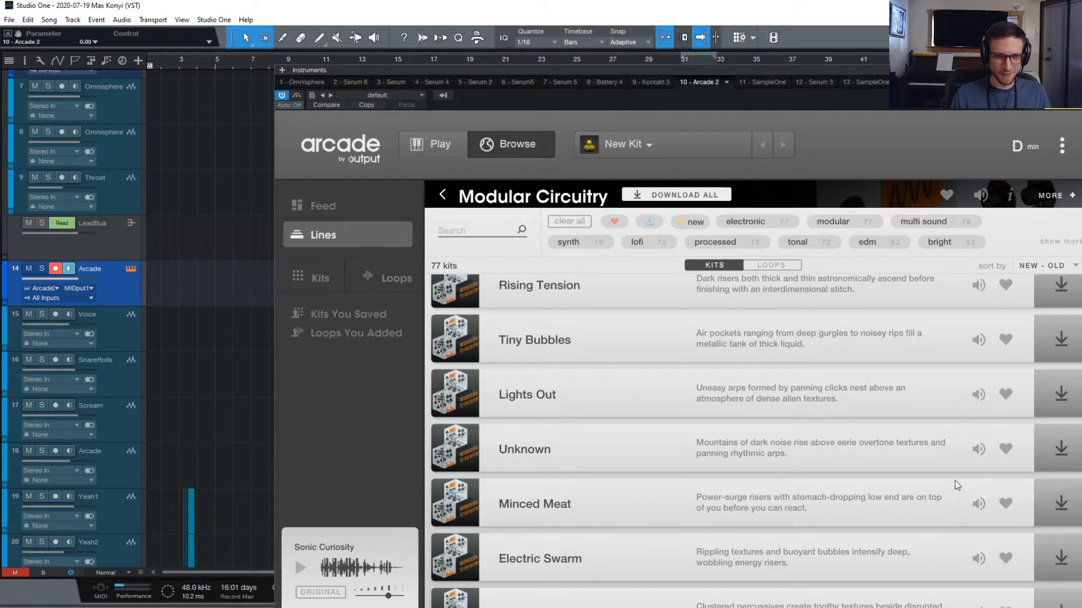
scroll(895, 449, "down", 1)
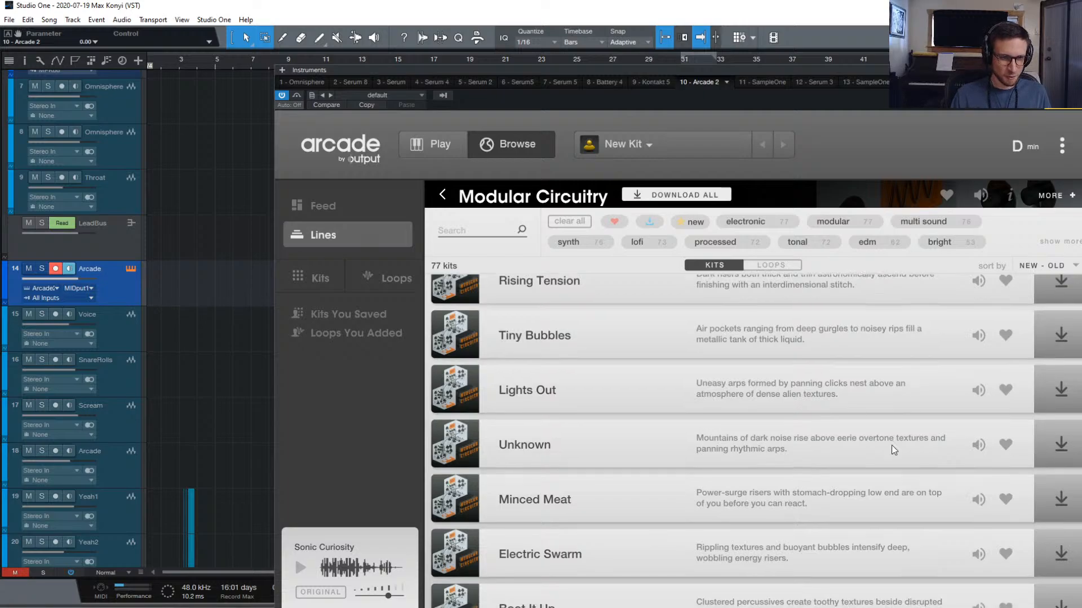
left_click(977, 499)
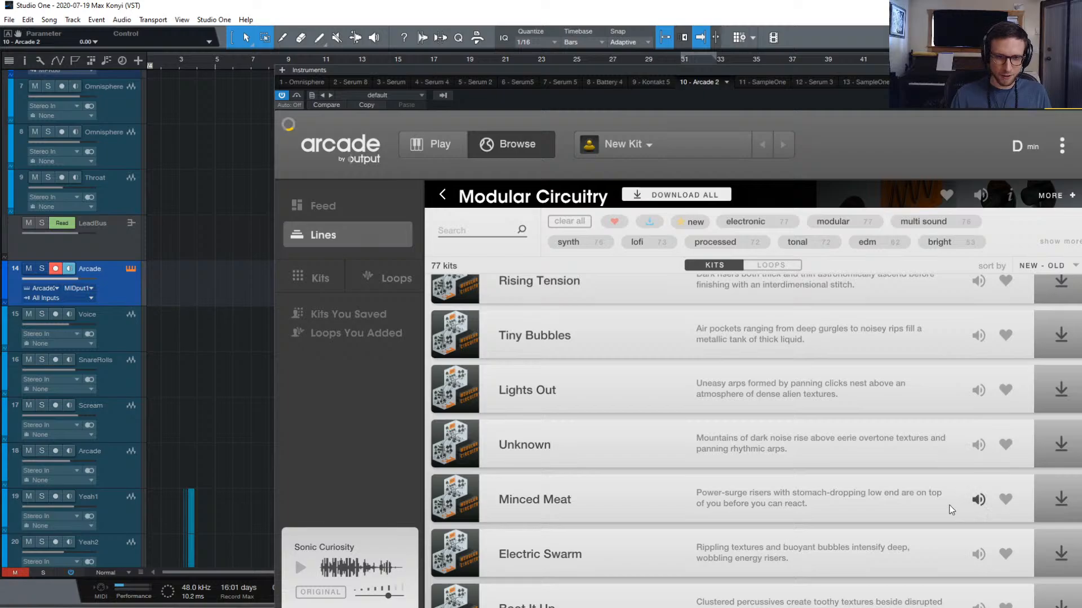
scroll(970, 490, "down", 2)
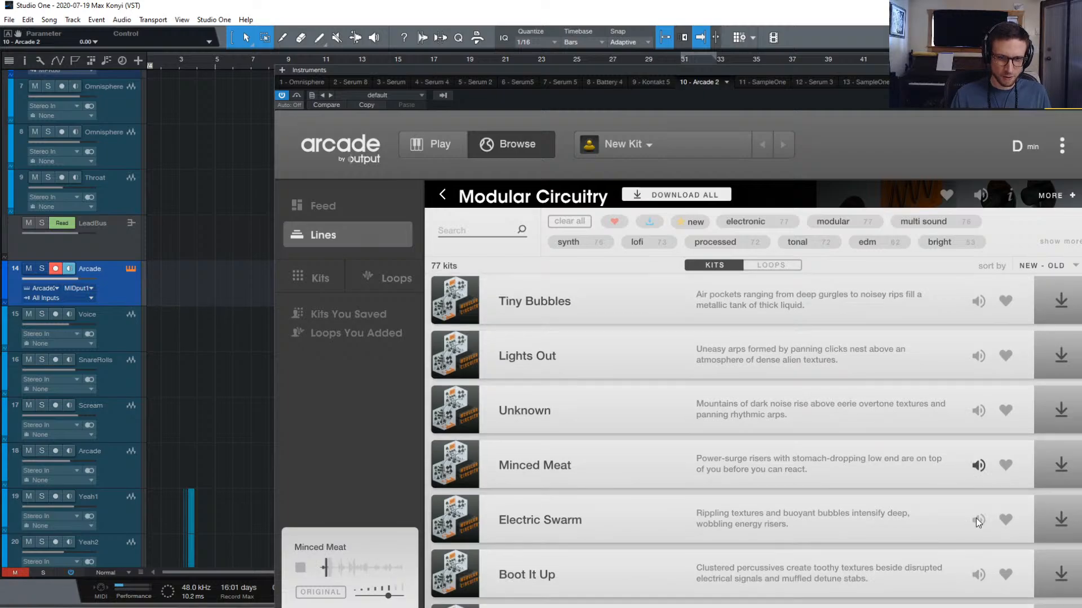
left_click(977, 519)
scroll(969, 518, "down", 5)
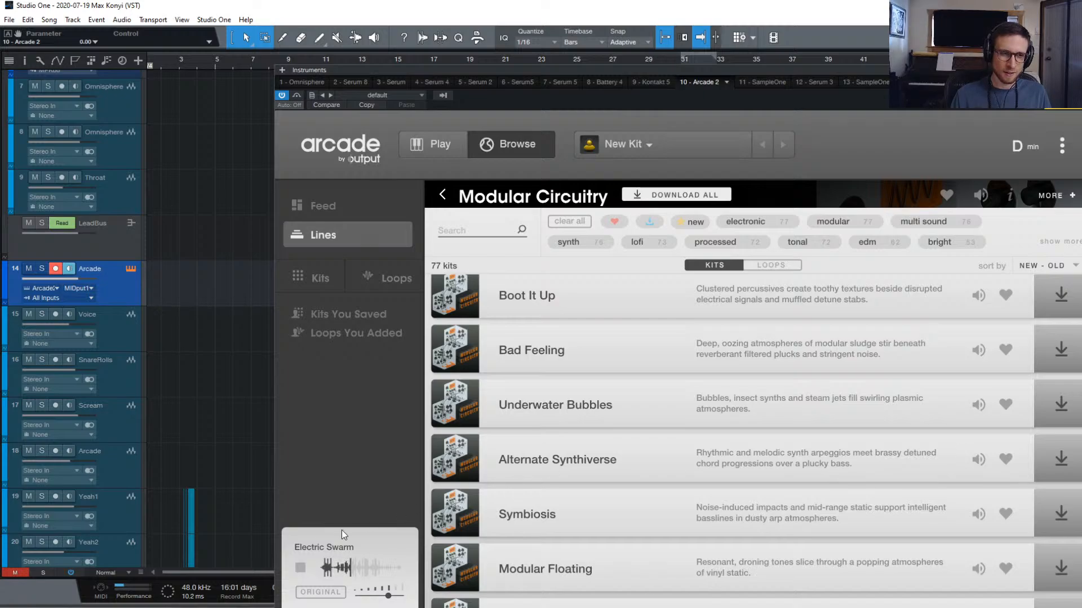
left_click(296, 566)
scroll(791, 287, "up", 6)
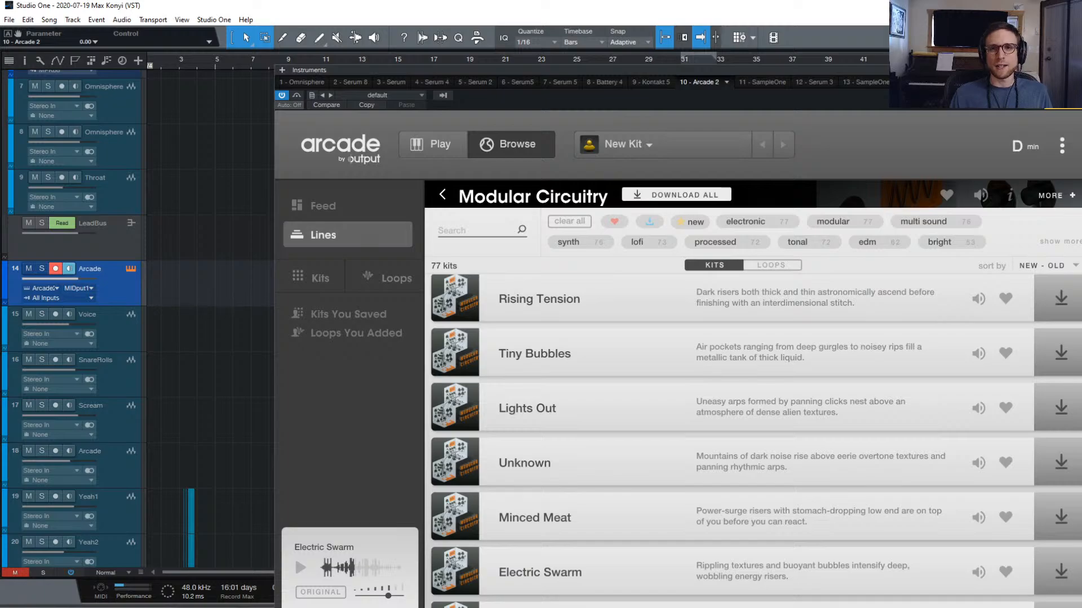
Close the Arcade window with Escape and look over the song arrangement
key("Escape")
scroll(676, 160, "up", 6)
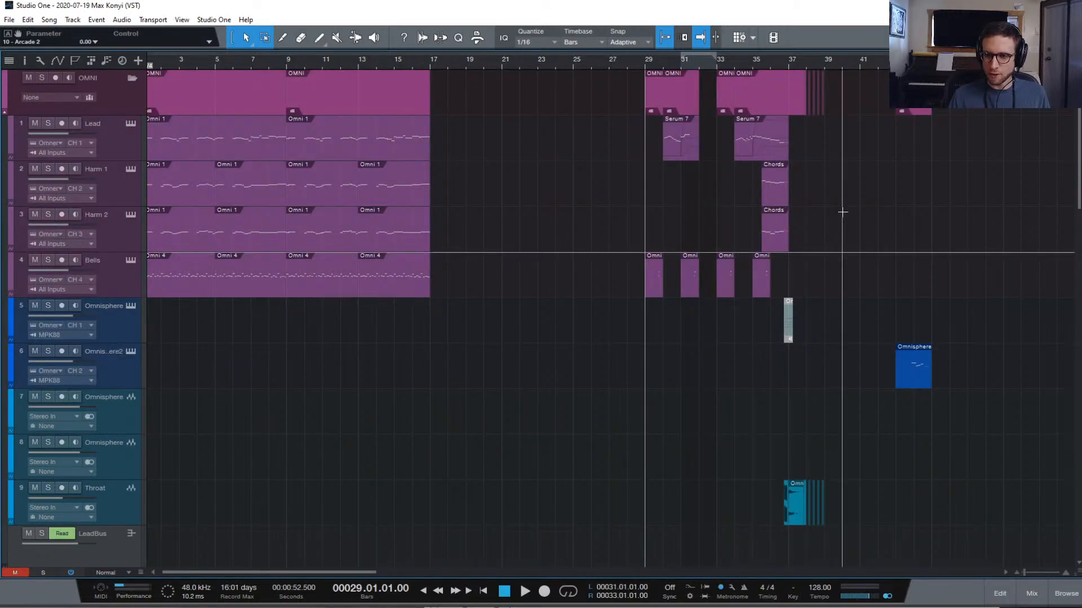
scroll(838, 212, "right", 5)
scroll(737, 218, "down", 5)
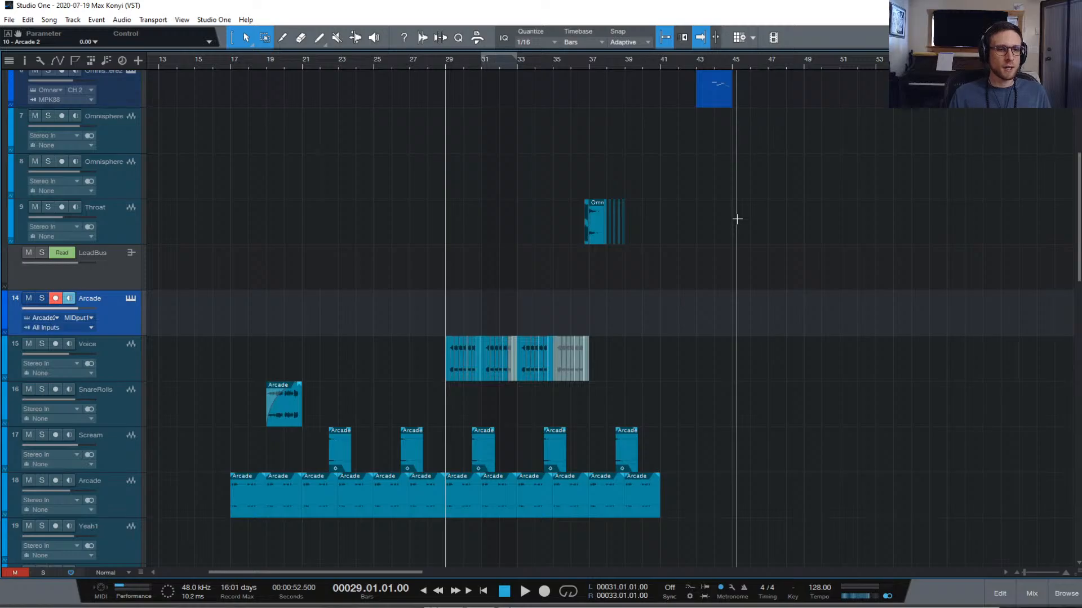
scroll(737, 219, "up", 6)
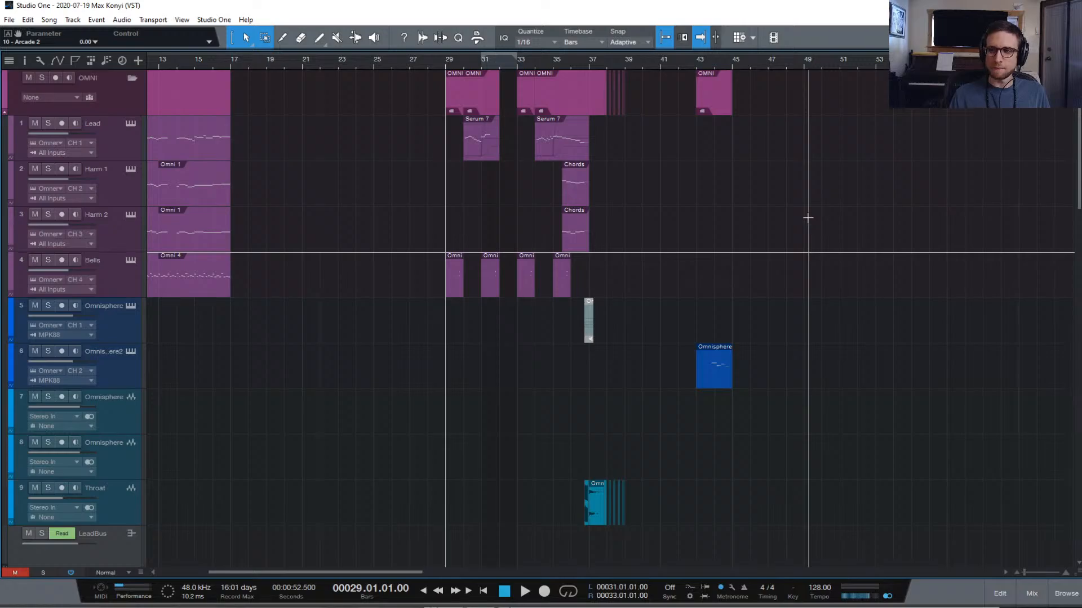
scroll(562, 196, "left", 6)
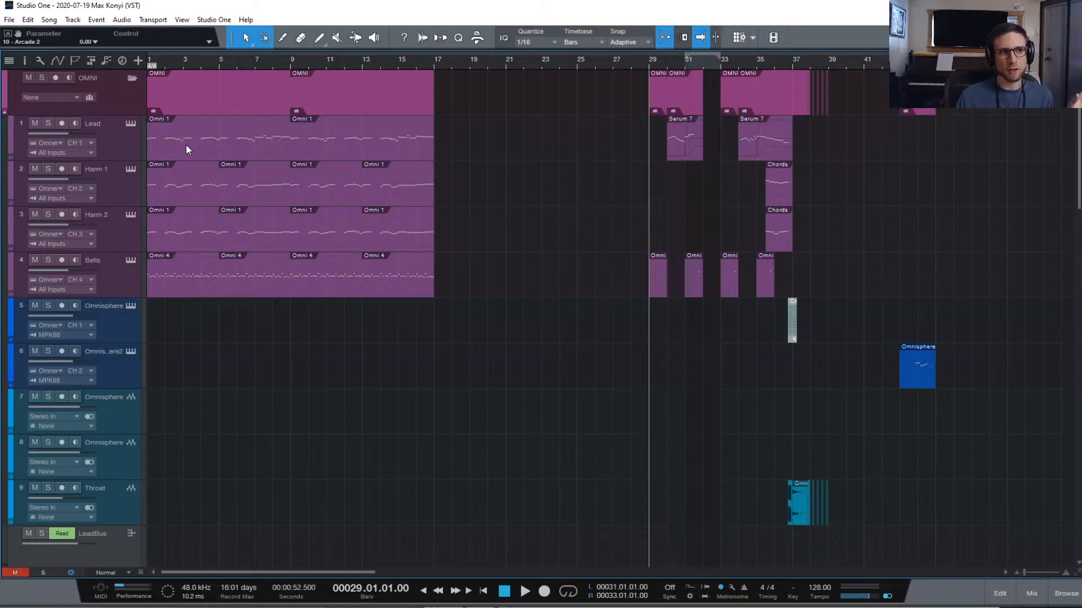
scroll(186, 144, "down", 1)
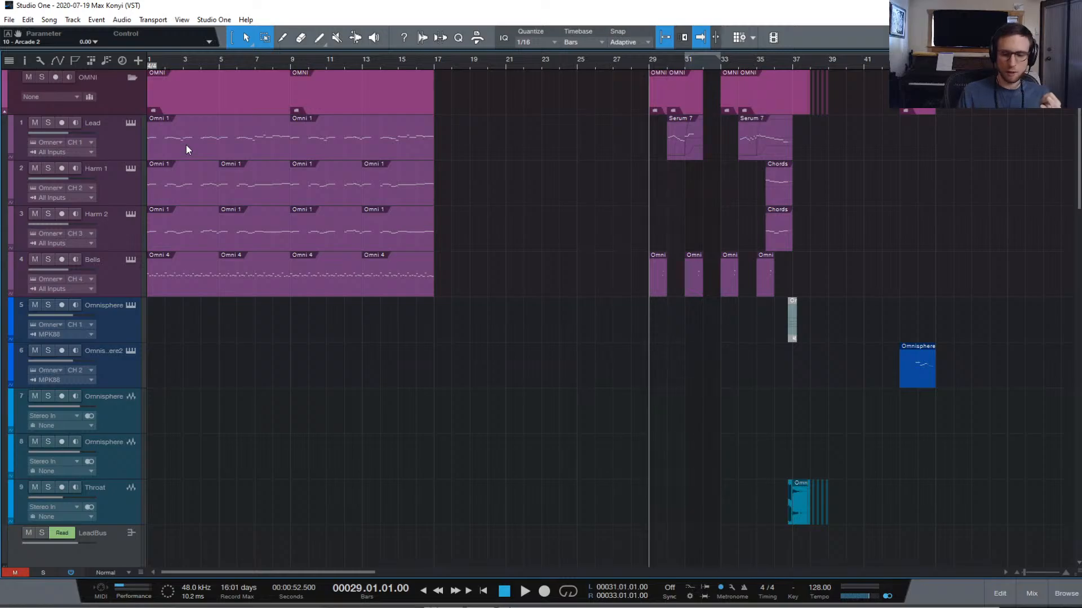
Play the song from bar 1, then stop playback
key("Home")
key("space")
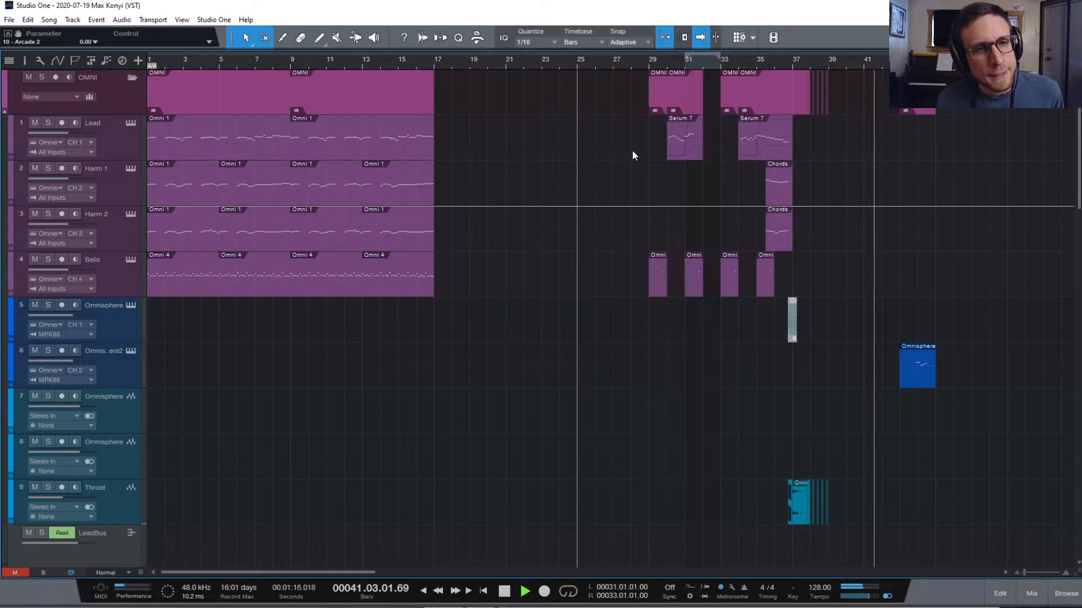
key("space")
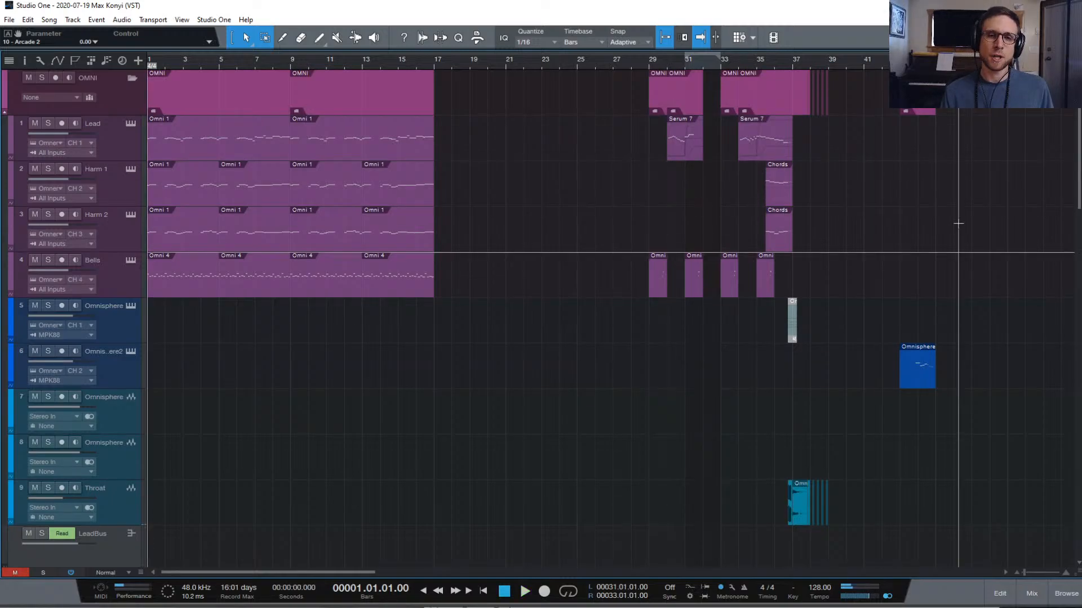
Delete track 6's Omnisphere clip and set the loop range to bars 41–49
left_click(917, 376)
key("Delete")
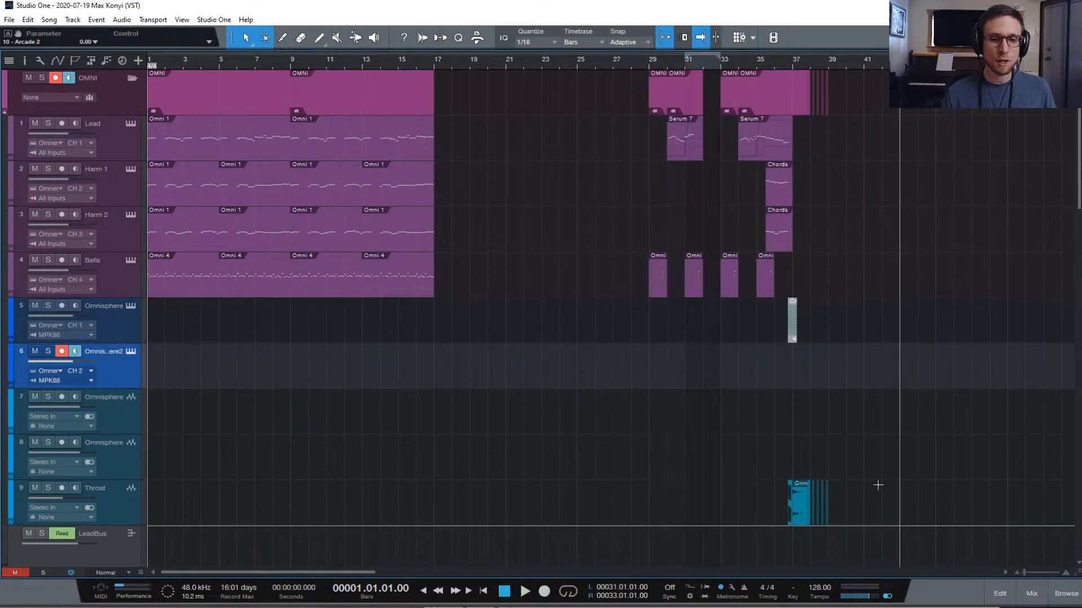
scroll(874, 386, "down", 5)
scroll(985, 394, "right", 5)
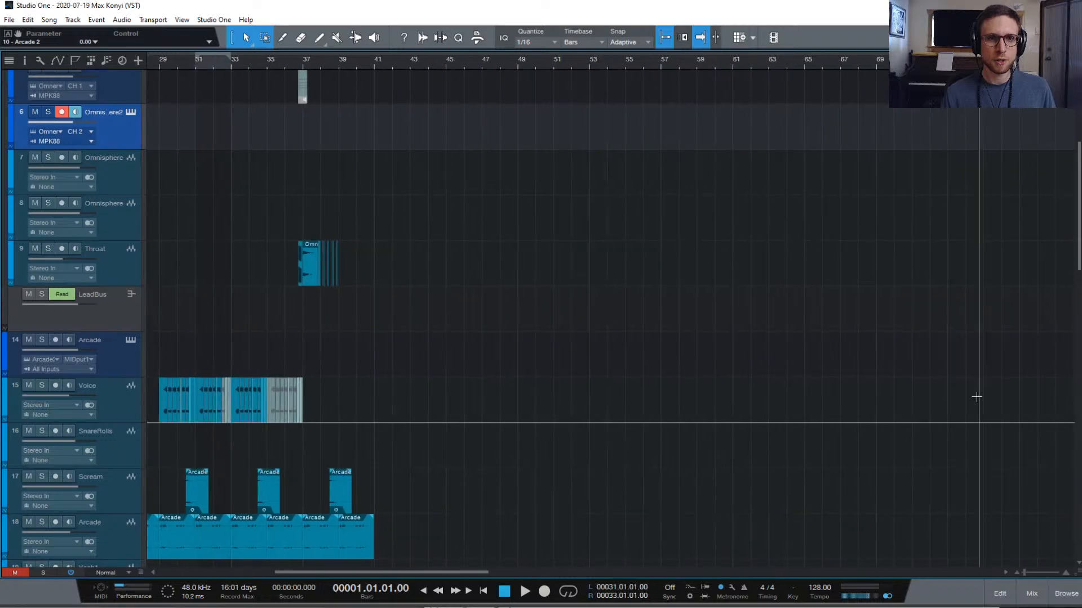
scroll(976, 394, "up", 3)
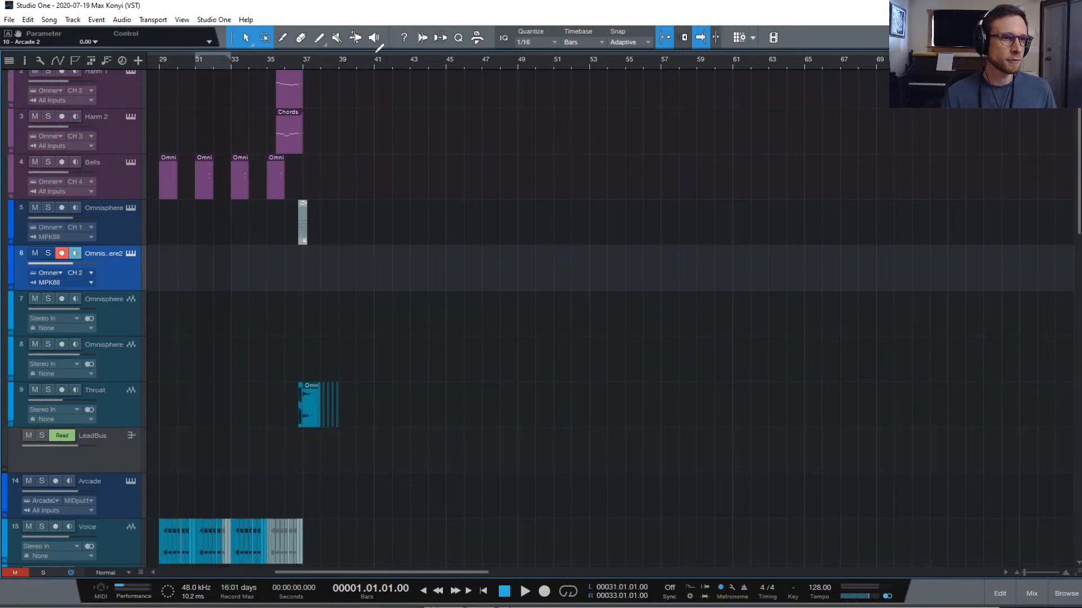
scroll(282, 93, "left", 5)
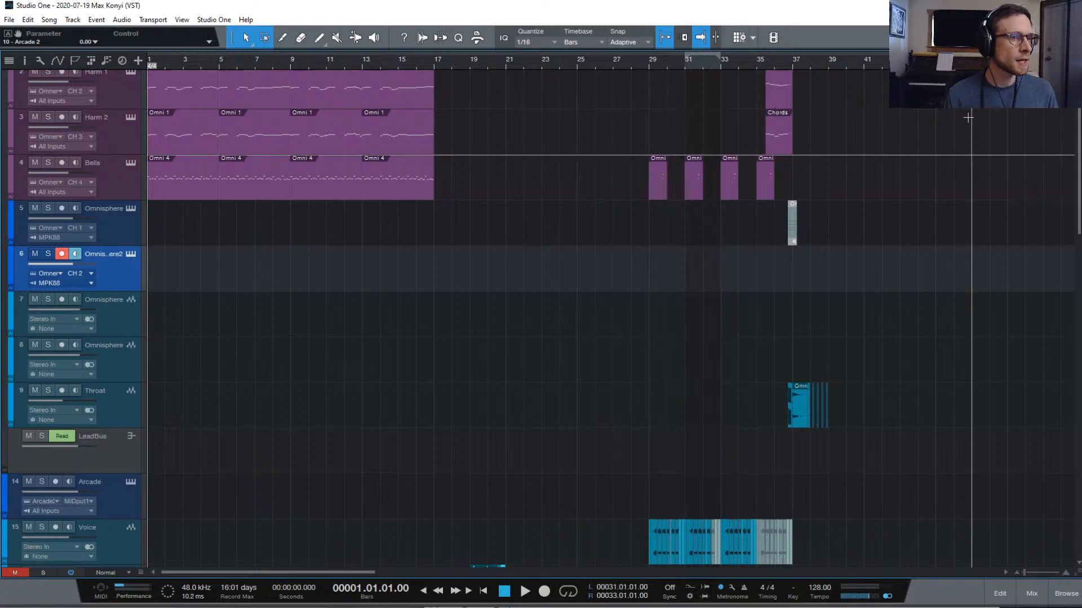
scroll(955, 120, "right", 4)
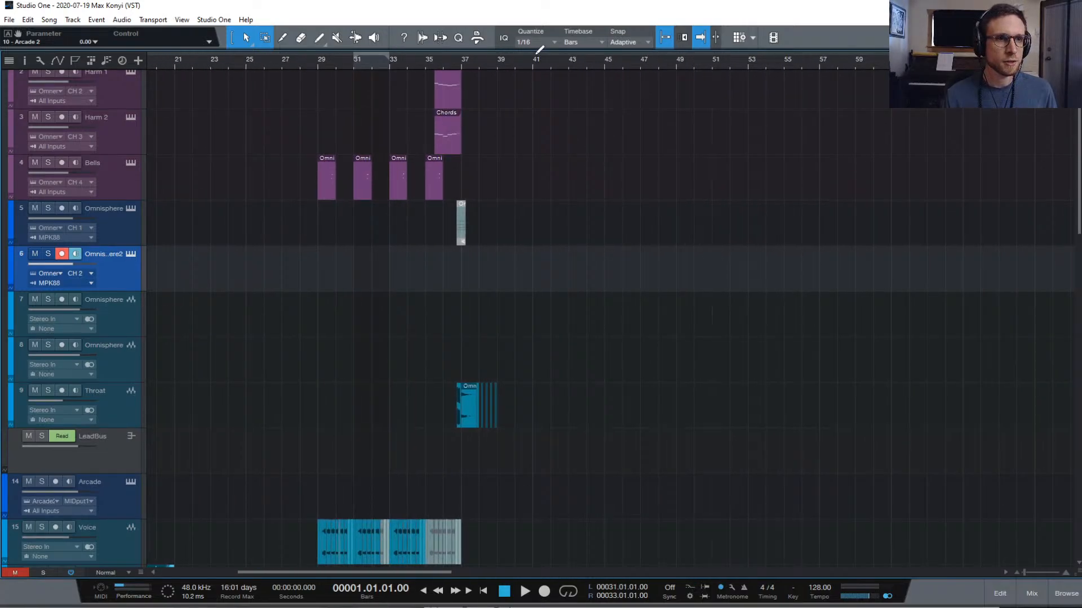
left_click_drag(537, 54, 675, 68)
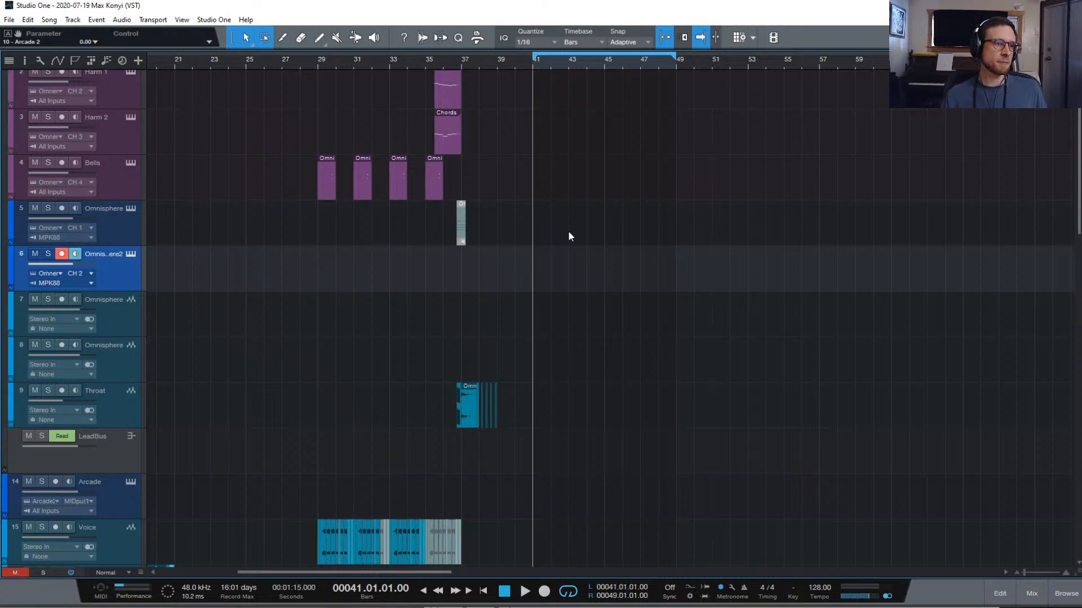
Collapse SERUM, enable the BATTERY track skipping the missing CLAVS sample, and expand it
scroll(567, 234, "down", 10)
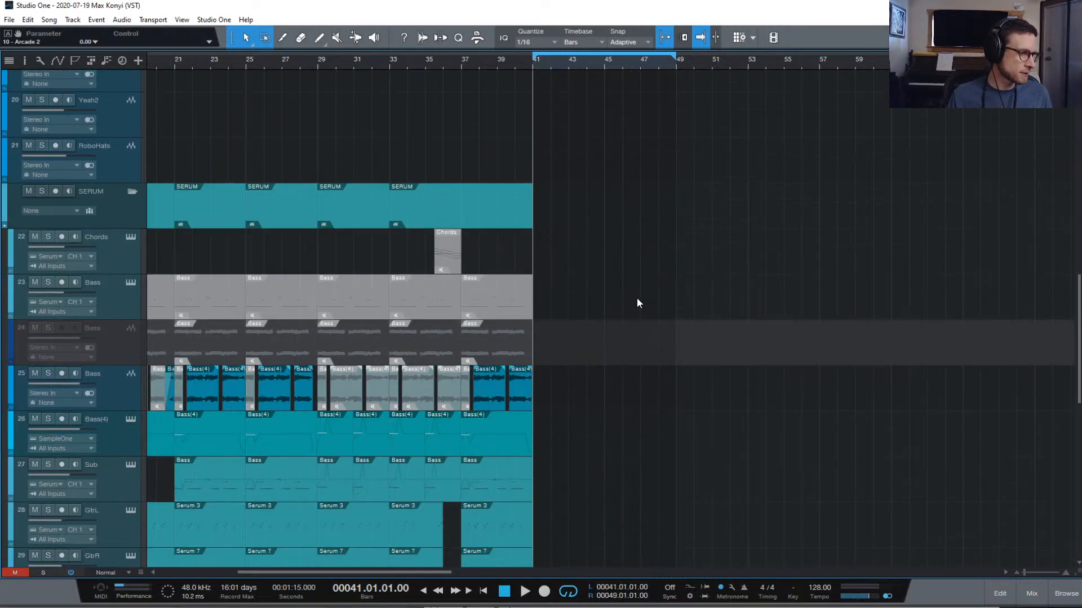
left_click(132, 191)
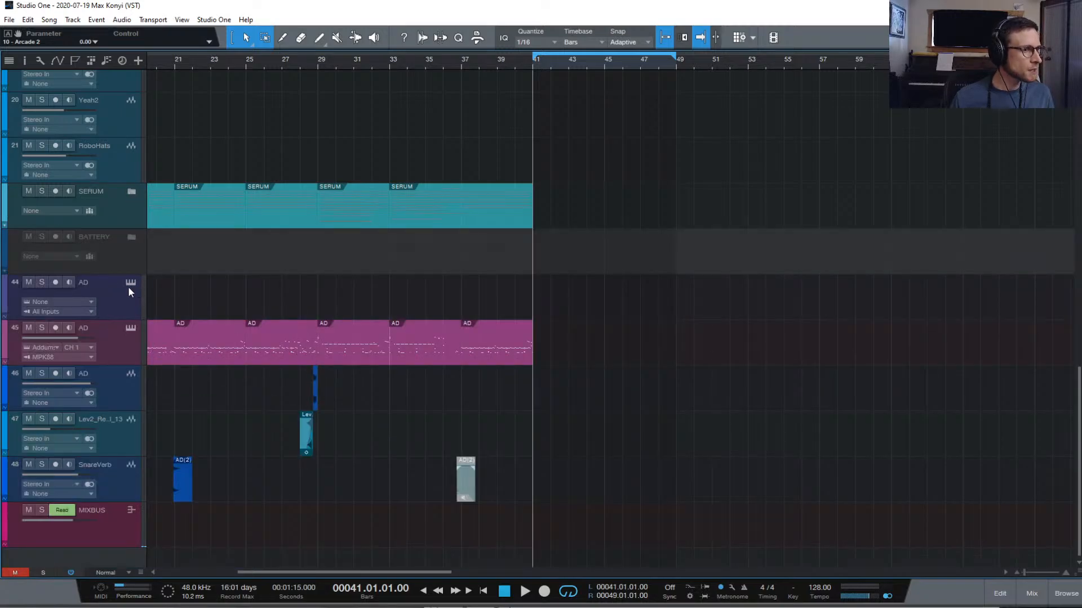
left_click(119, 253)
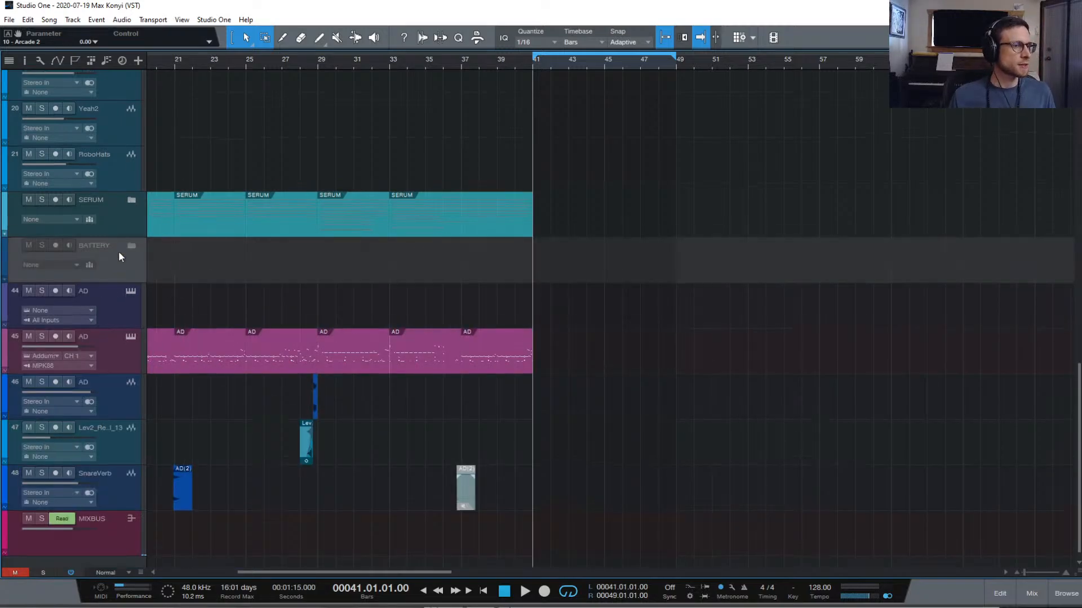
right_click(130, 264)
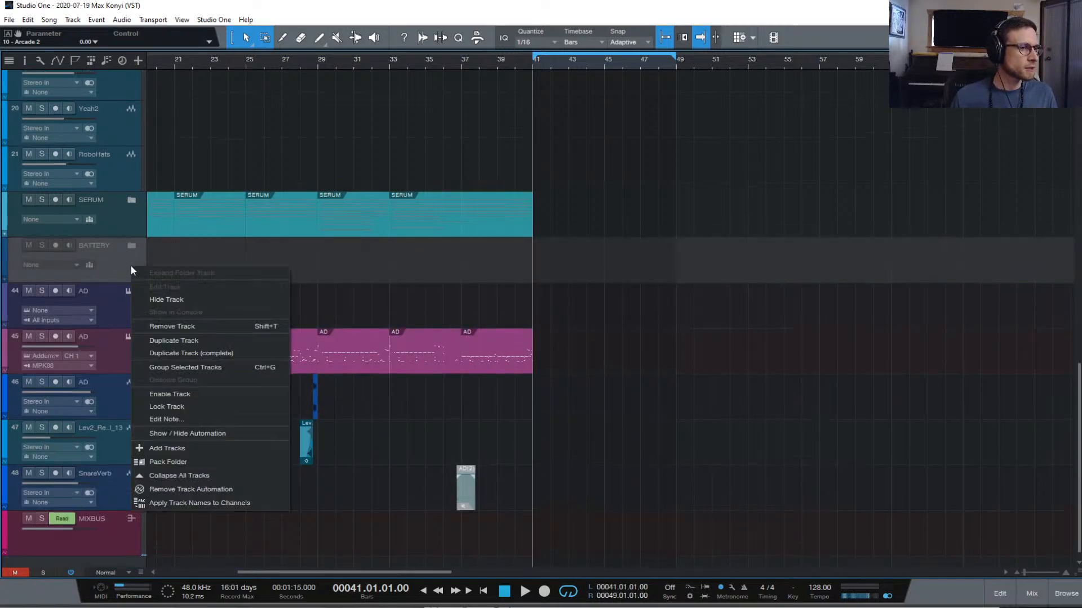
left_click(200, 394)
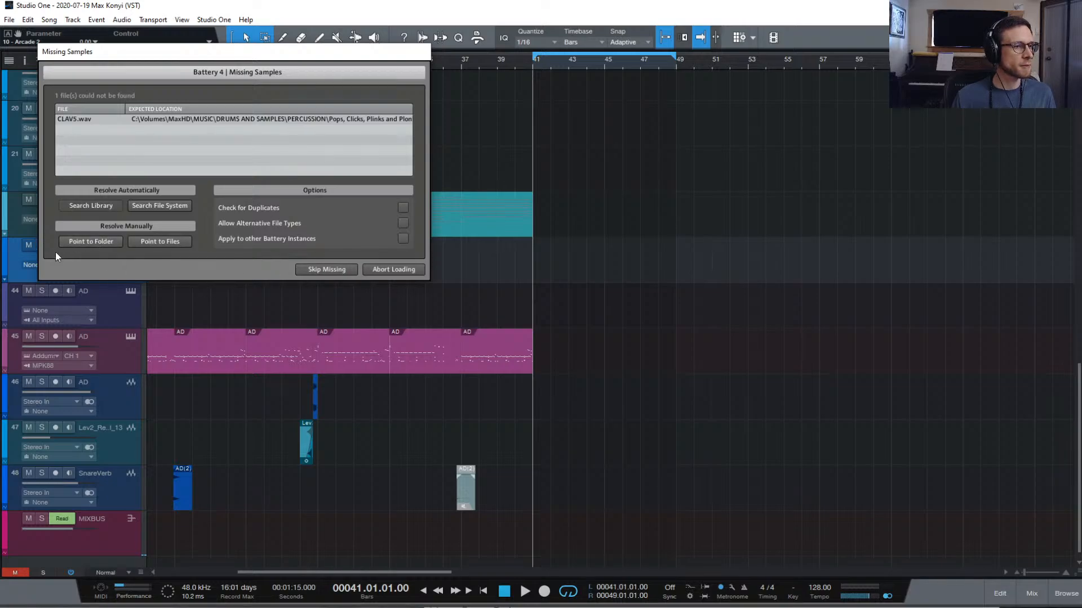
left_click(337, 268)
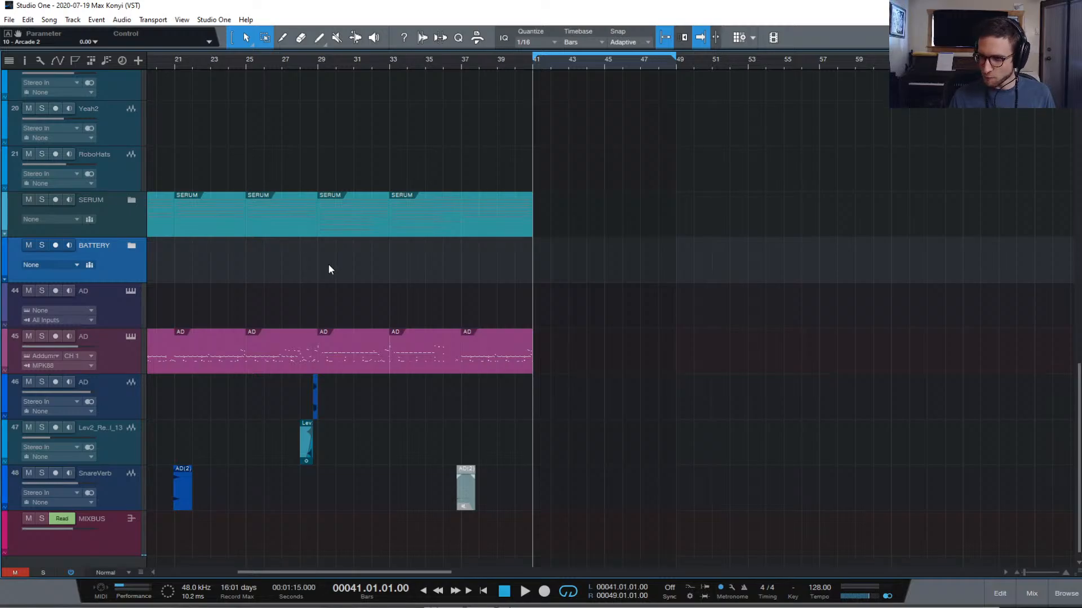
left_click(132, 245)
Open the Drums track's Battery 4 editor and reposition it to show all twelve pad columns
left_click(130, 290)
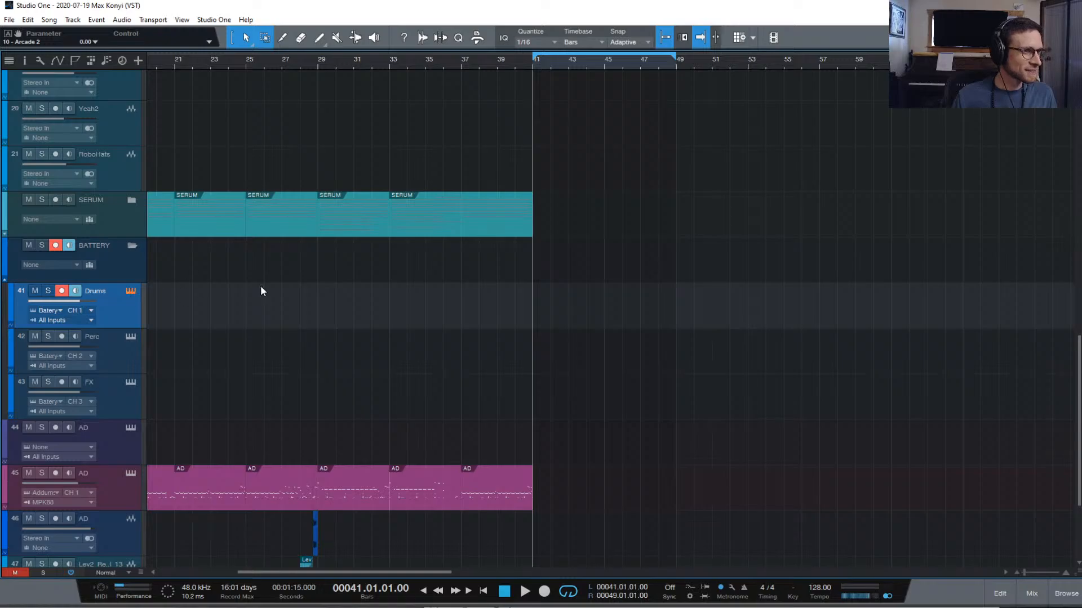
left_click_drag(777, 22, 548, 69)
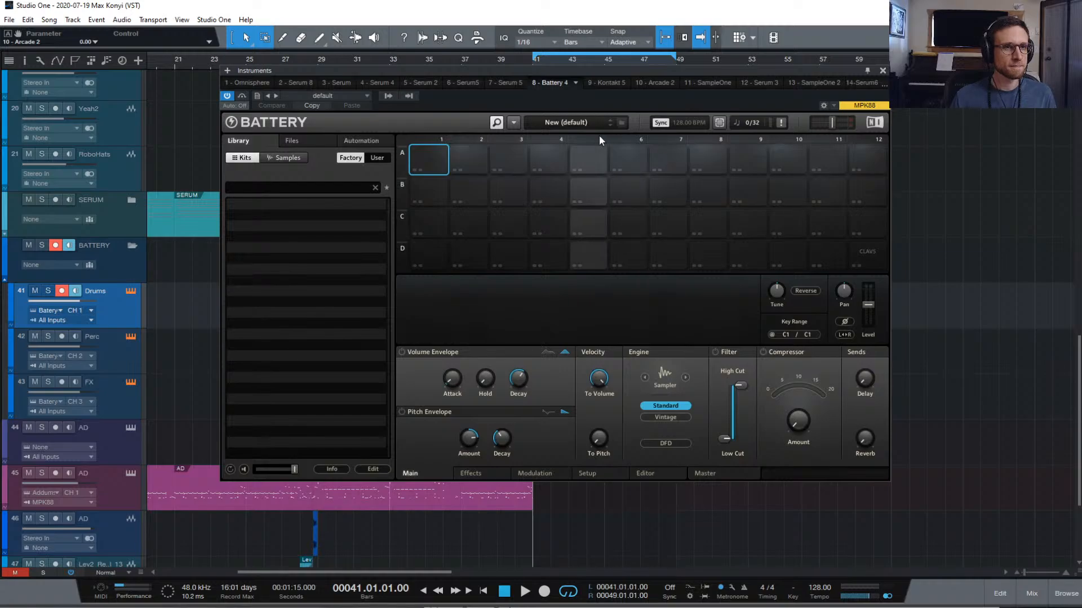
Browse Files to MaxHD (E:) > MUSIC, add DRUMS AND SAMPLES to Favorites, and open it
left_click(307, 143)
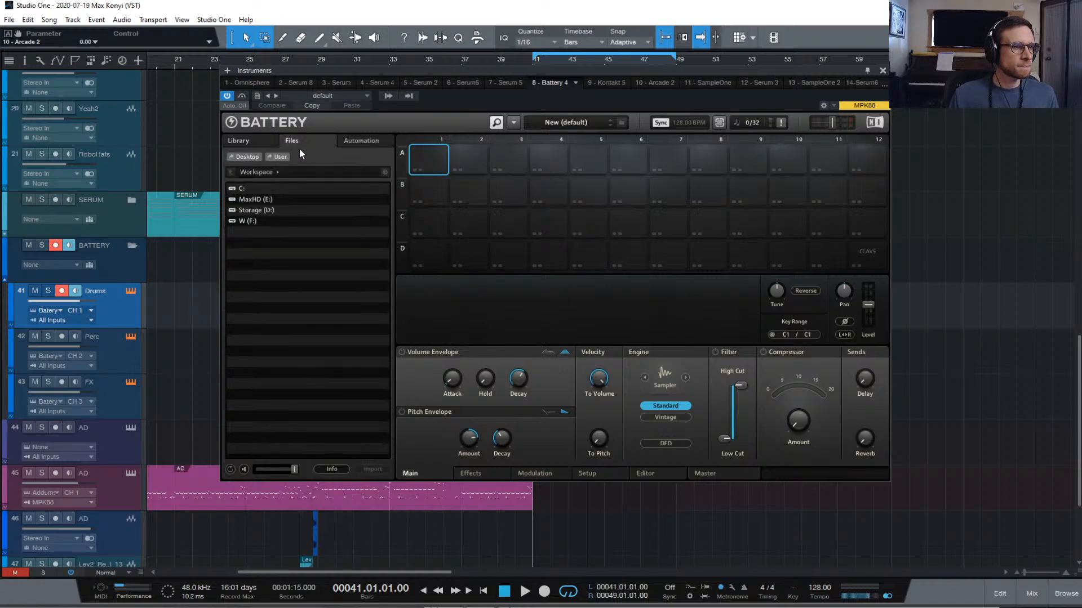
double_click(266, 200)
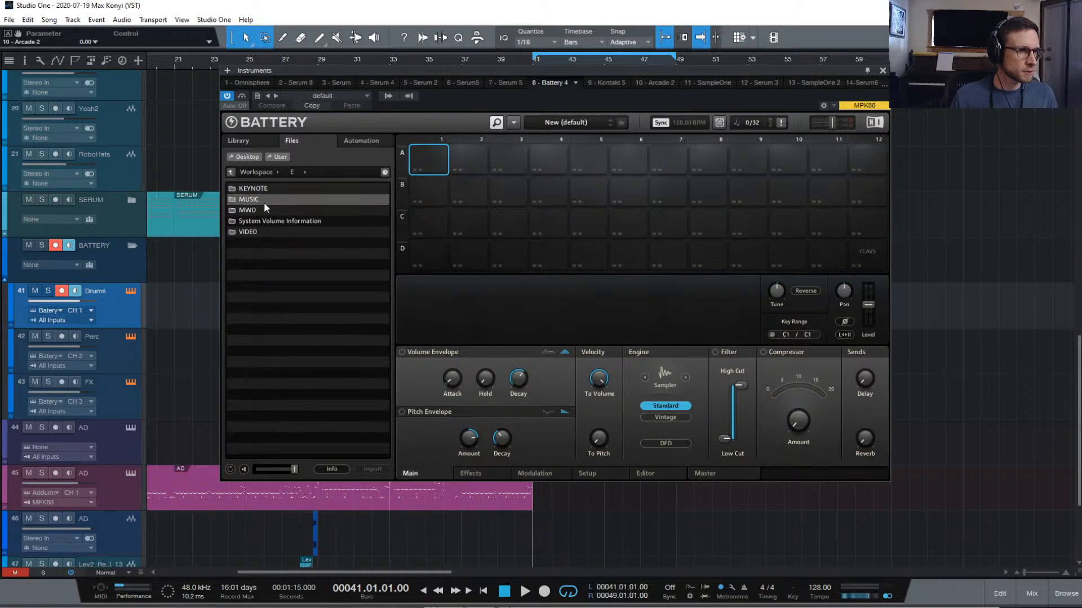
double_click(264, 202)
left_click(287, 222)
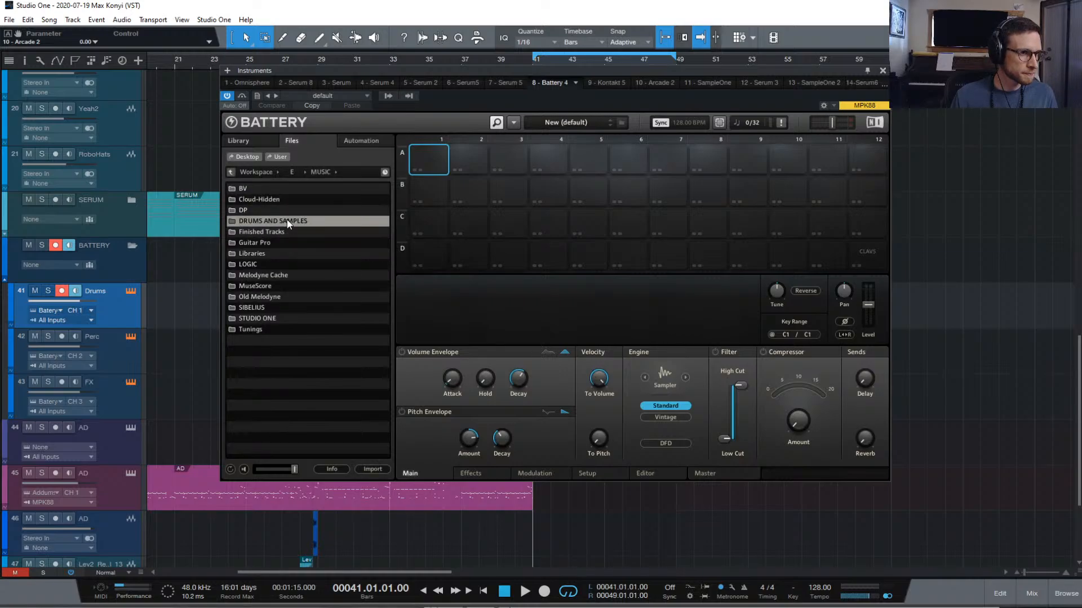
right_click(287, 222)
left_click(336, 225)
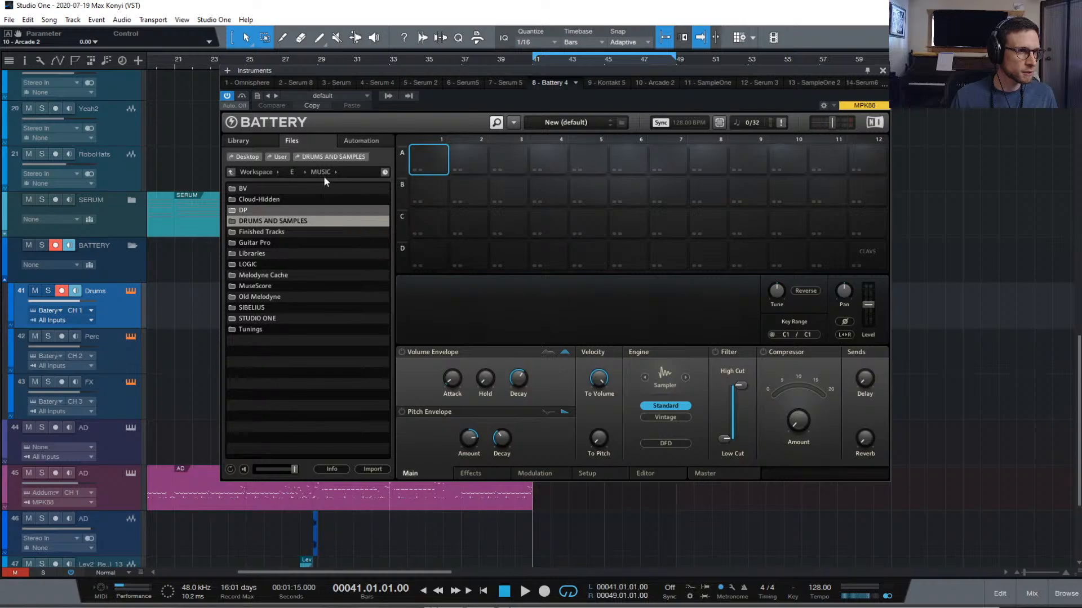
left_click(327, 157)
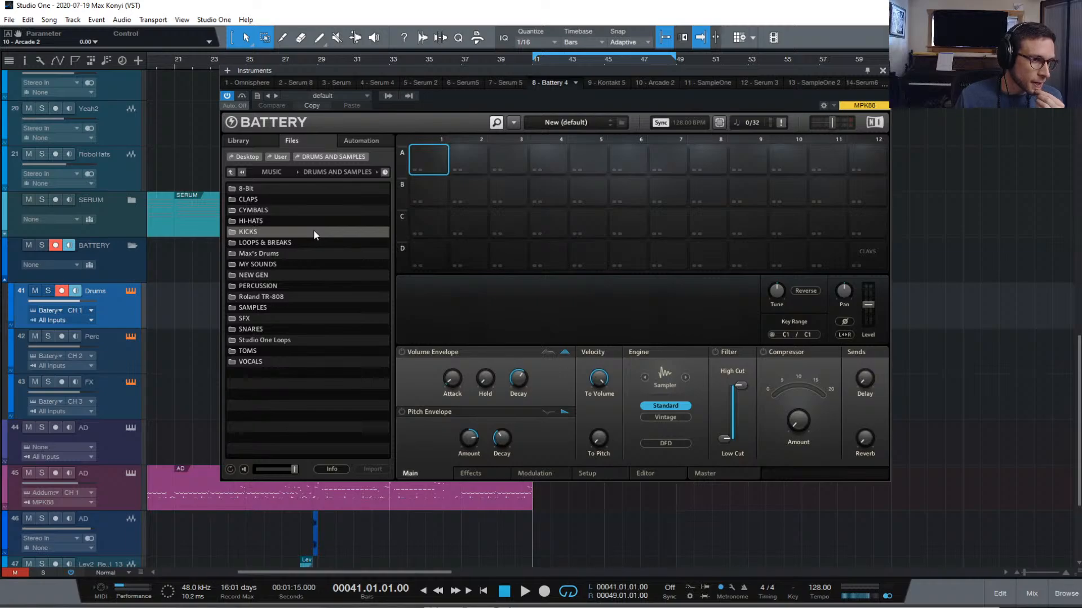
double_click(283, 232)
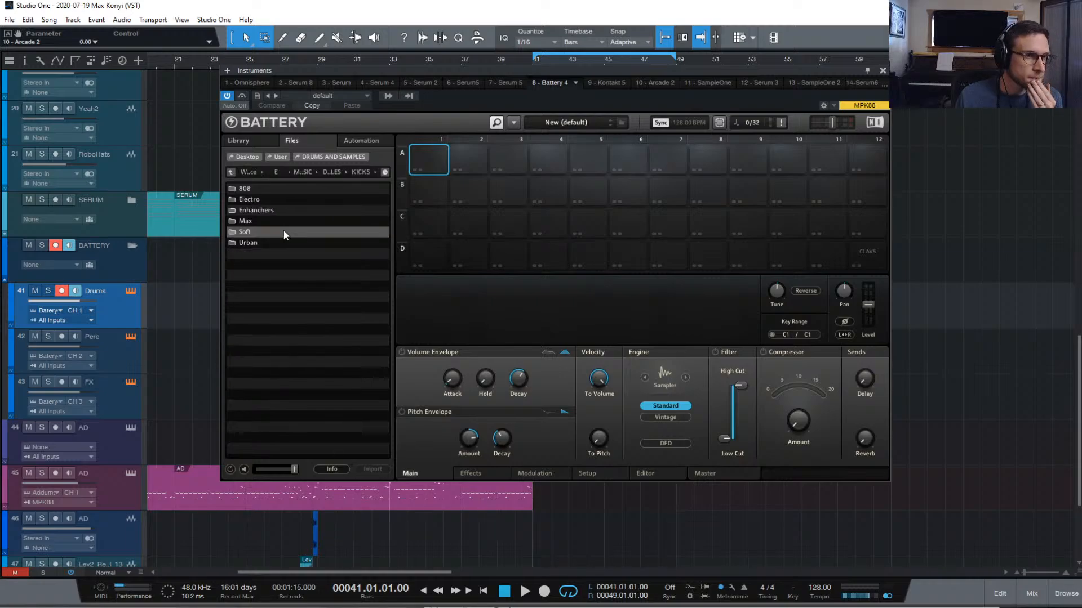
left_click(286, 200)
double_click(286, 199)
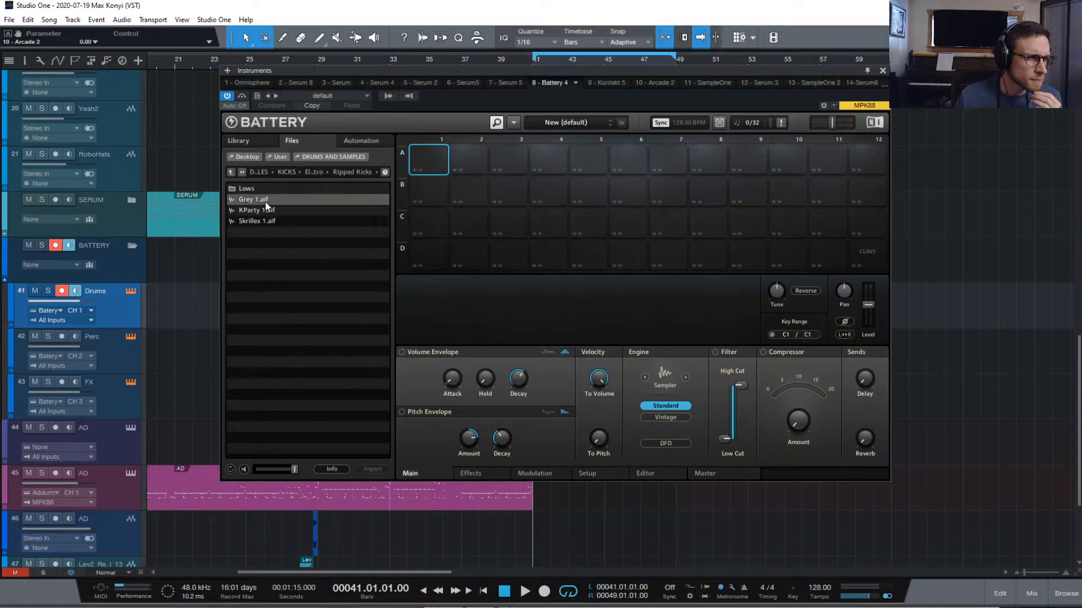
left_click(230, 172)
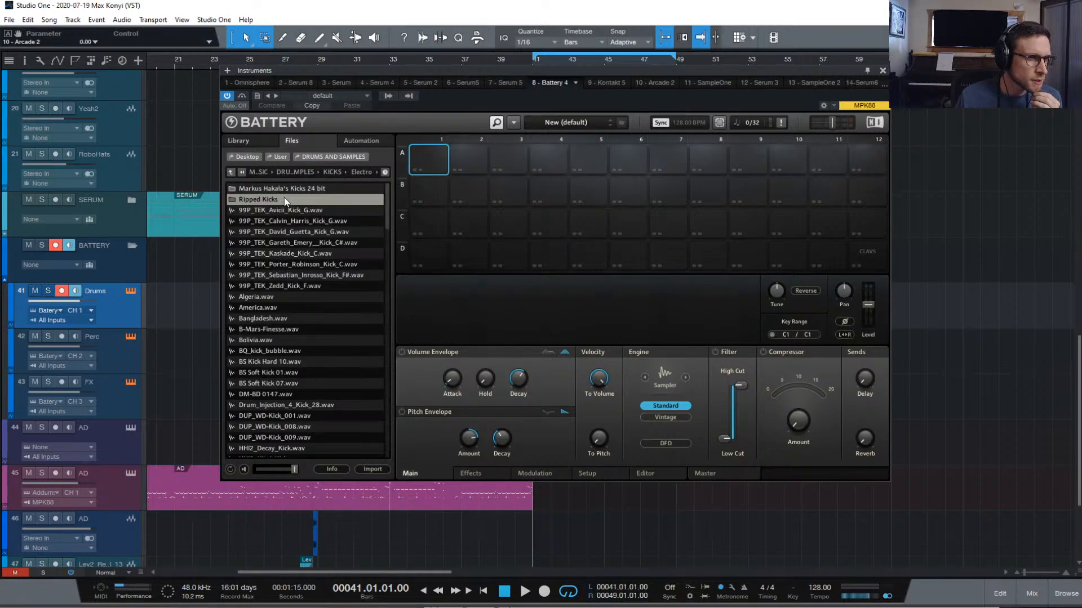
left_click(302, 220)
scroll(307, 245, "down", 1)
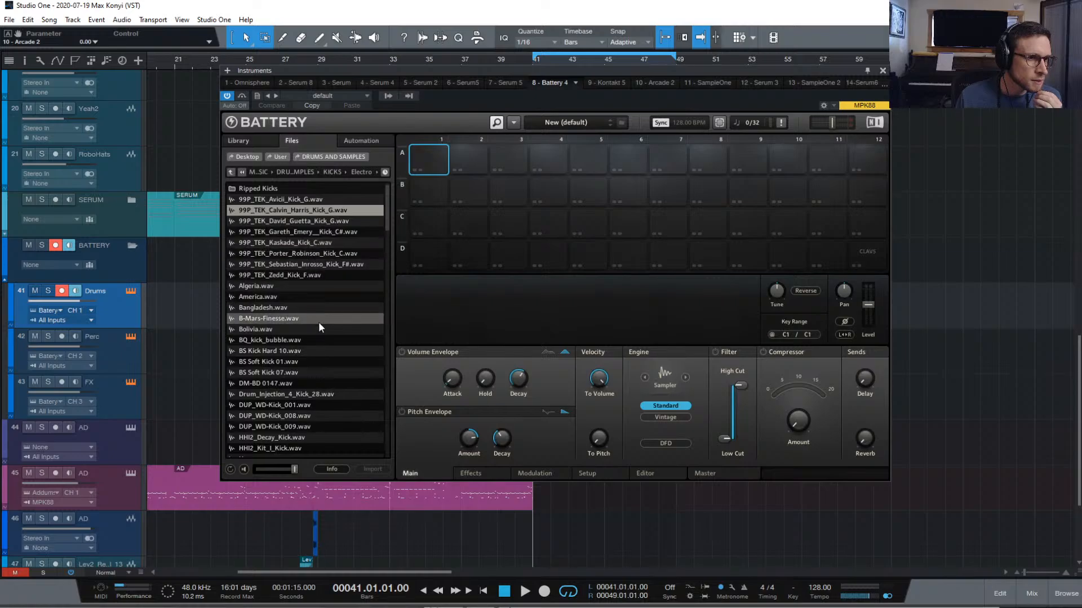
left_click(318, 339)
left_click(291, 373)
double_click(290, 374)
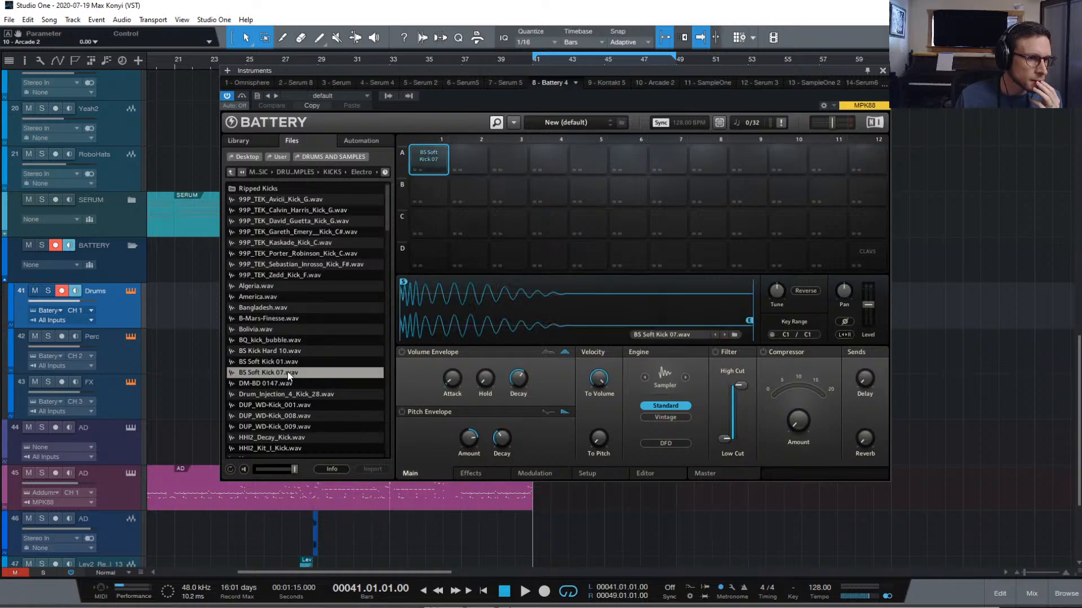
left_click(244, 469)
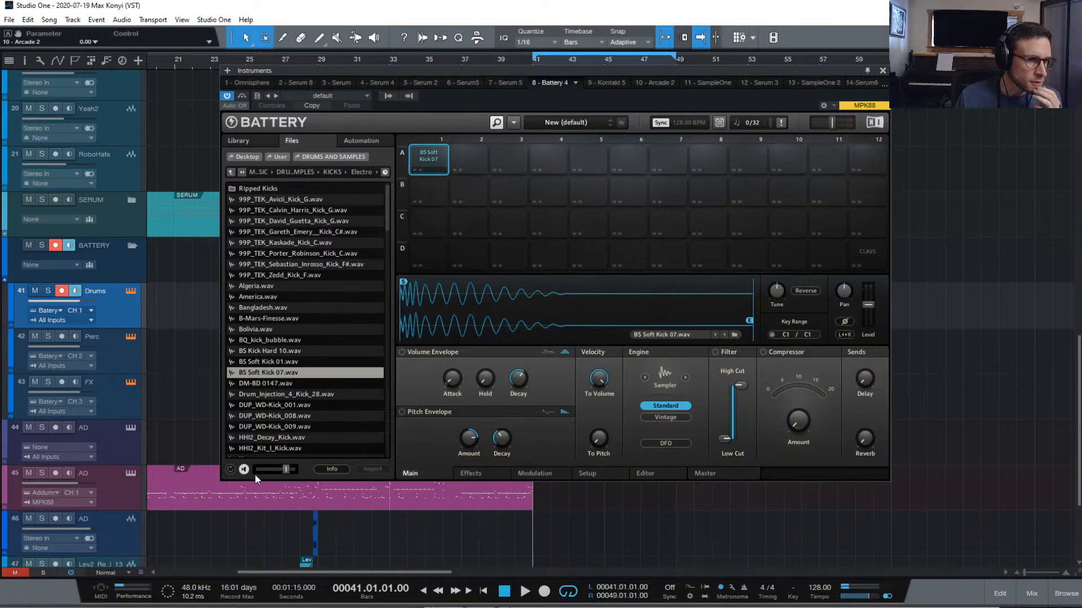
left_click_drag(254, 474, 228, 478)
left_click(290, 385)
left_click(291, 395)
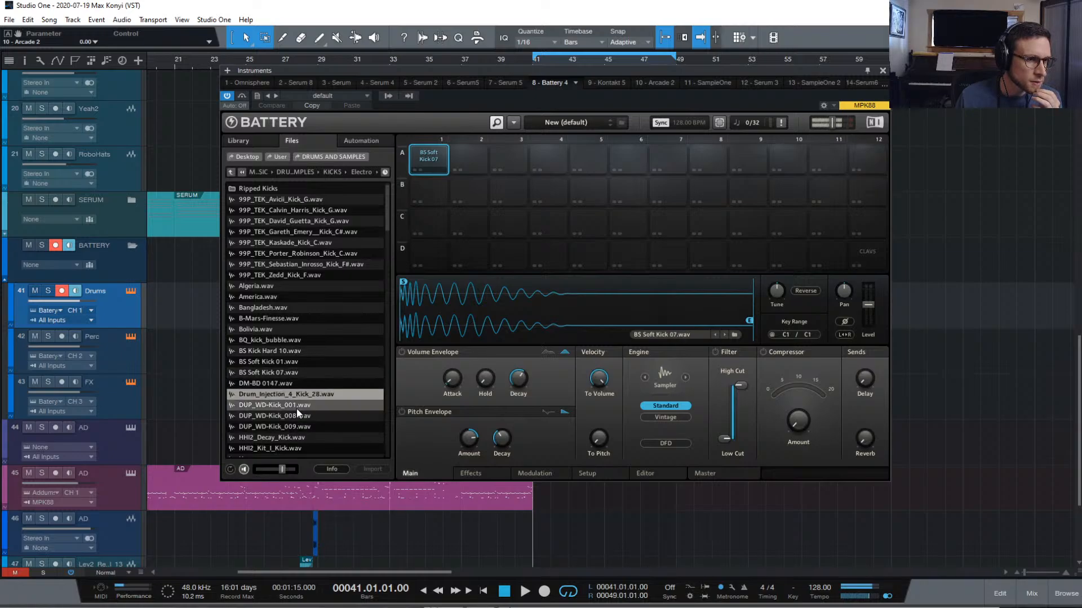
key("Down")
key("Down")
key("Down")
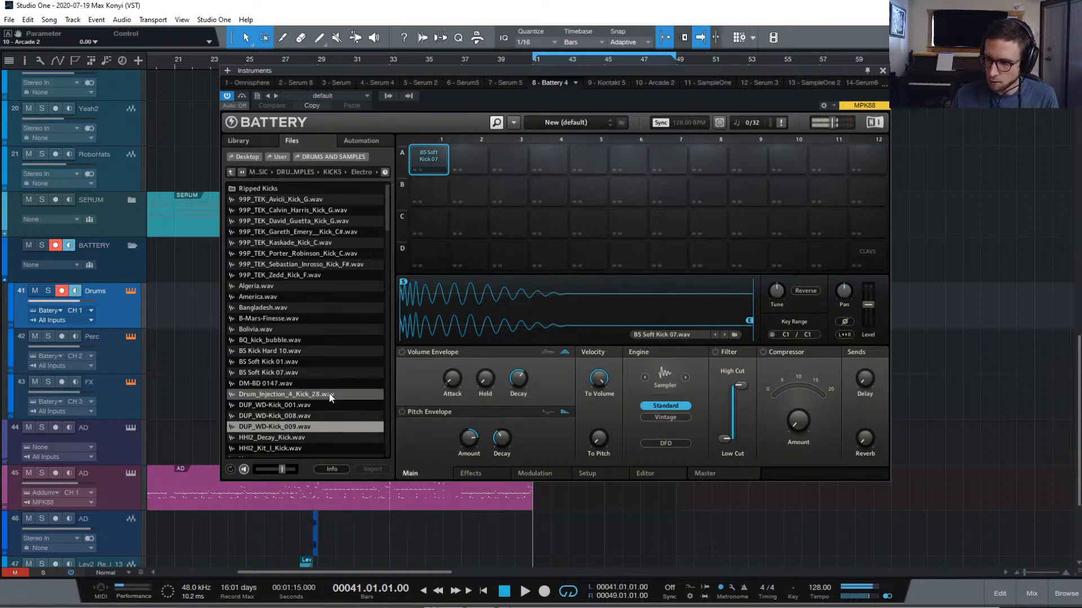
key("Down")
key("Up")
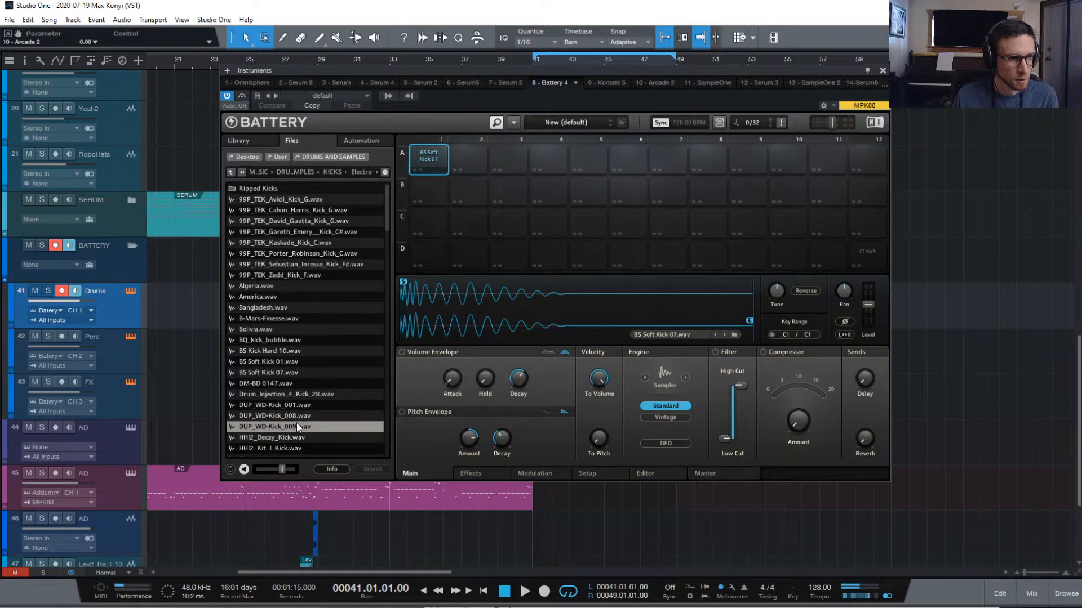
key("Down")
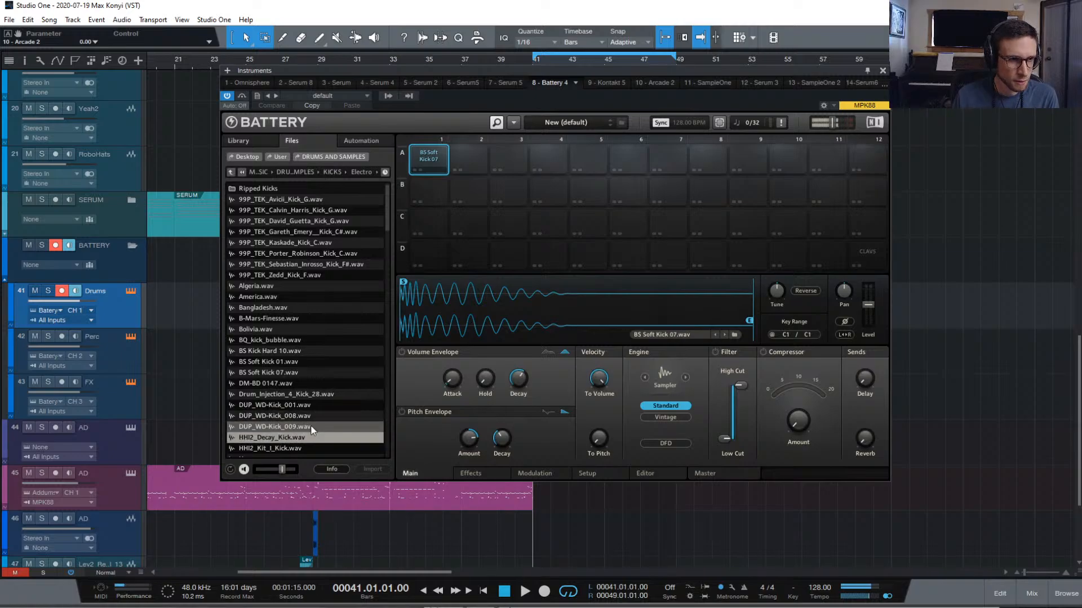
left_click(309, 426)
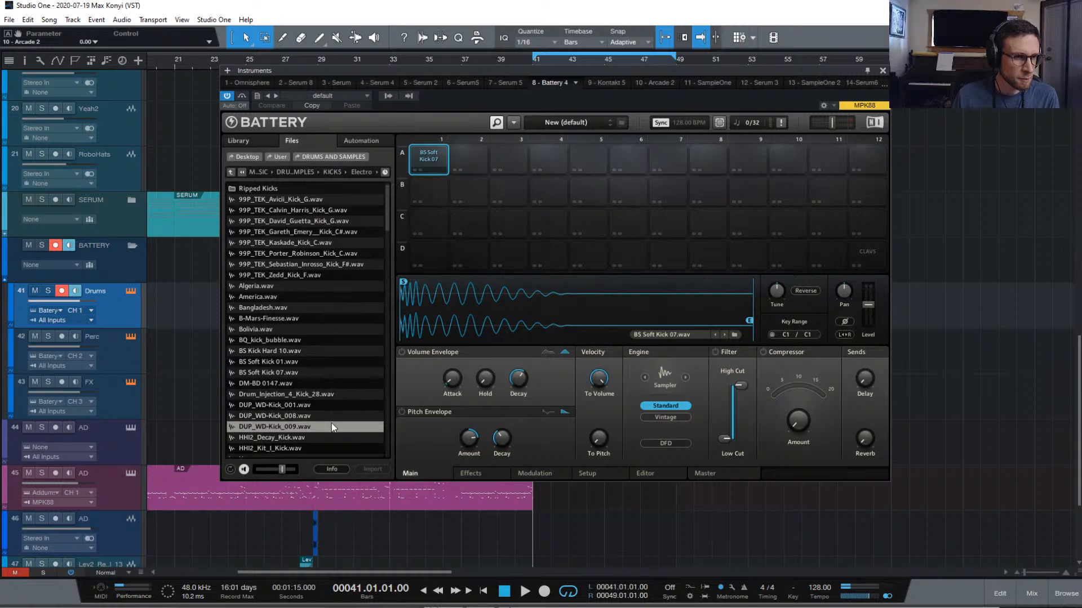
Load DUP_WD-Kick_009 onto pad A1 and audition the kicks below it
double_click(331, 426)
left_click(468, 160)
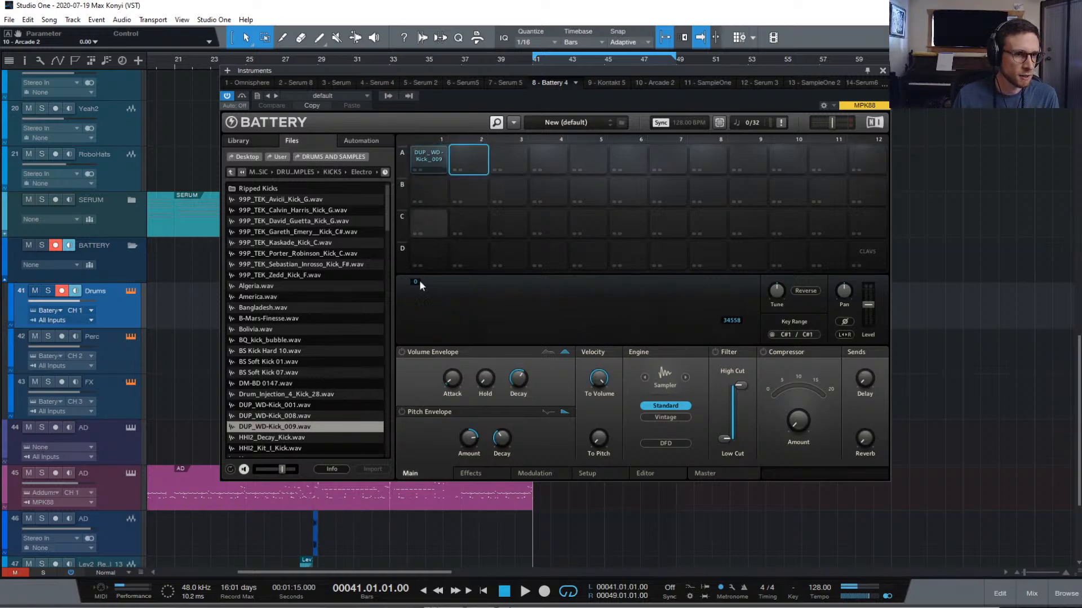
key("Down")
key("Down")
key("Down")
key("Down")
key("Down")
key("Down")
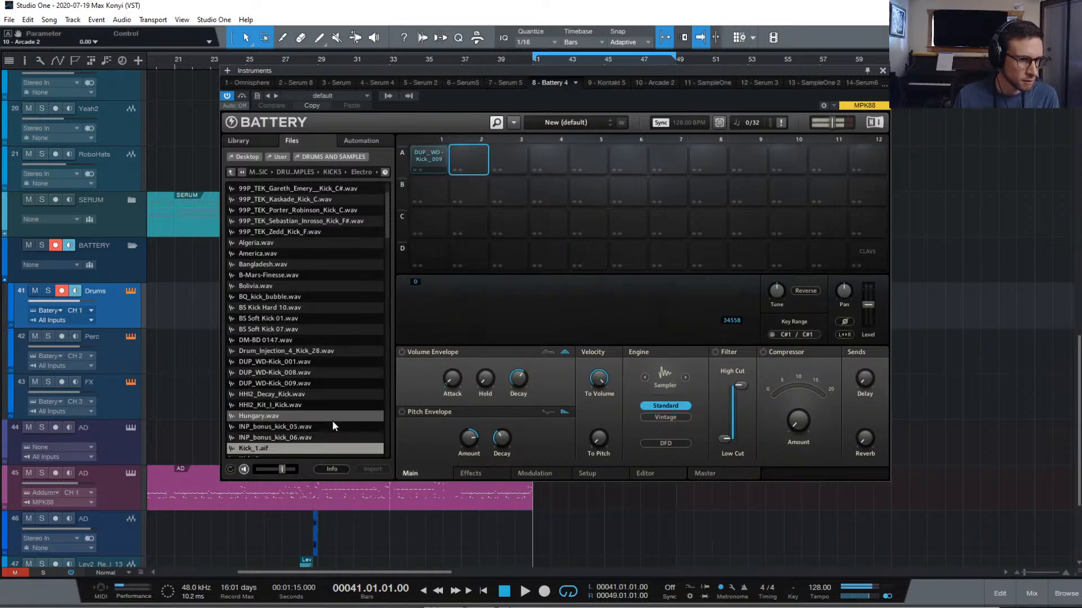
key("Down")
key("Down")
key("Down")
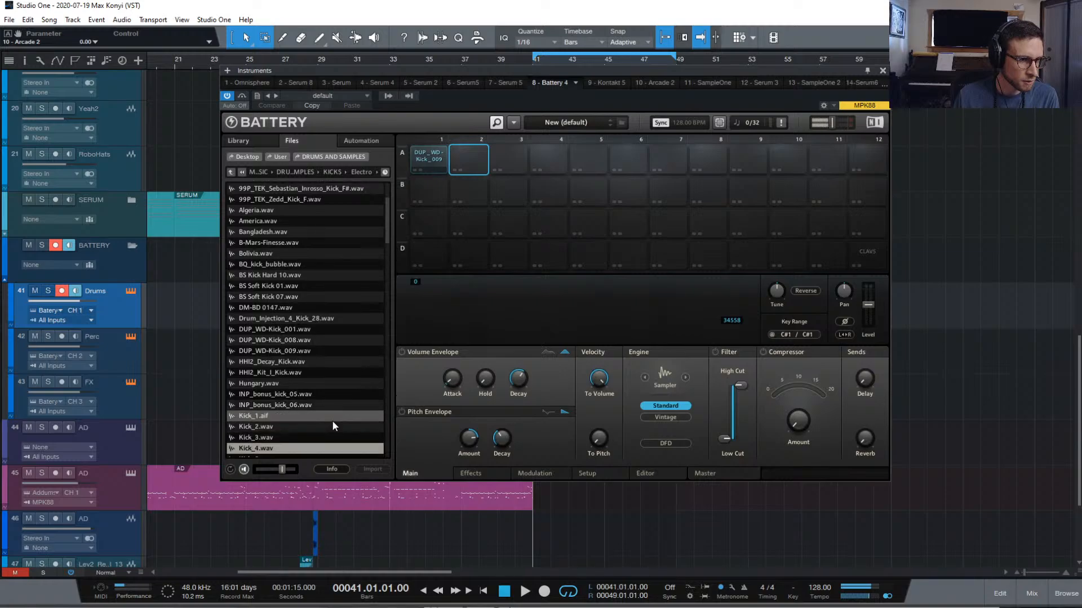
key("Down")
key("Down")
key("Down")
key("Down")
key("Down")
key("Down")
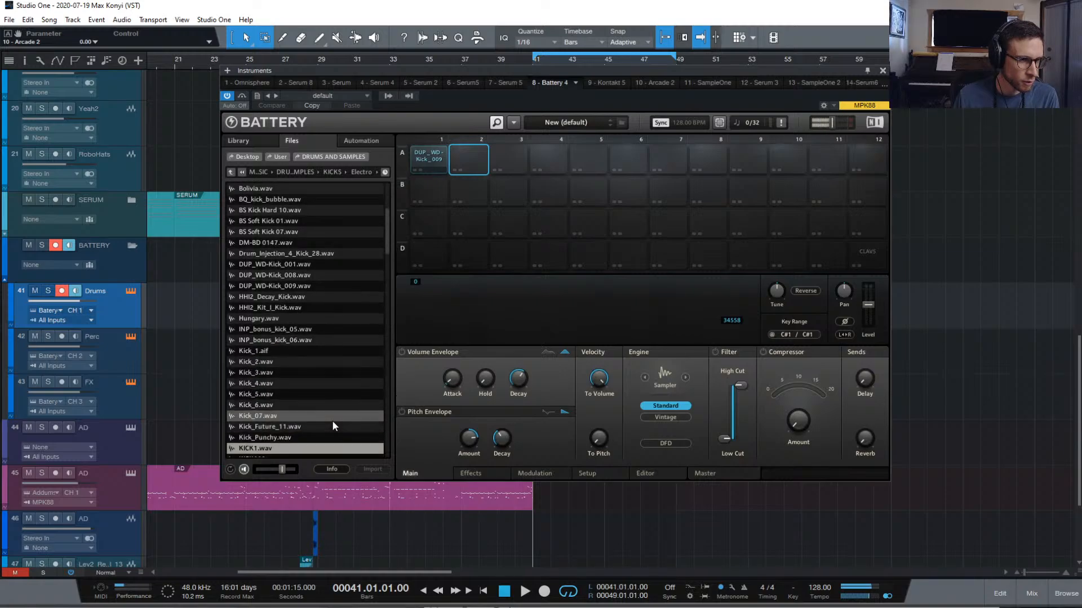
key("Down")
key("Down")
key("Down")
key("Down")
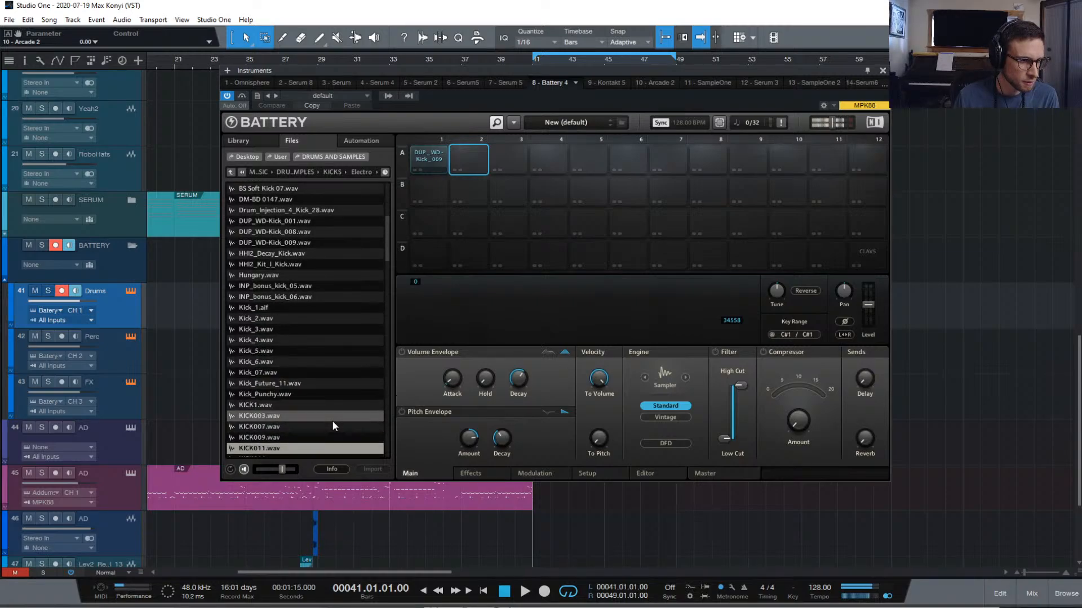
key("Down")
key("Down")
key("Down")
key("Down")
key("Down")
key("Down")
key("Down")
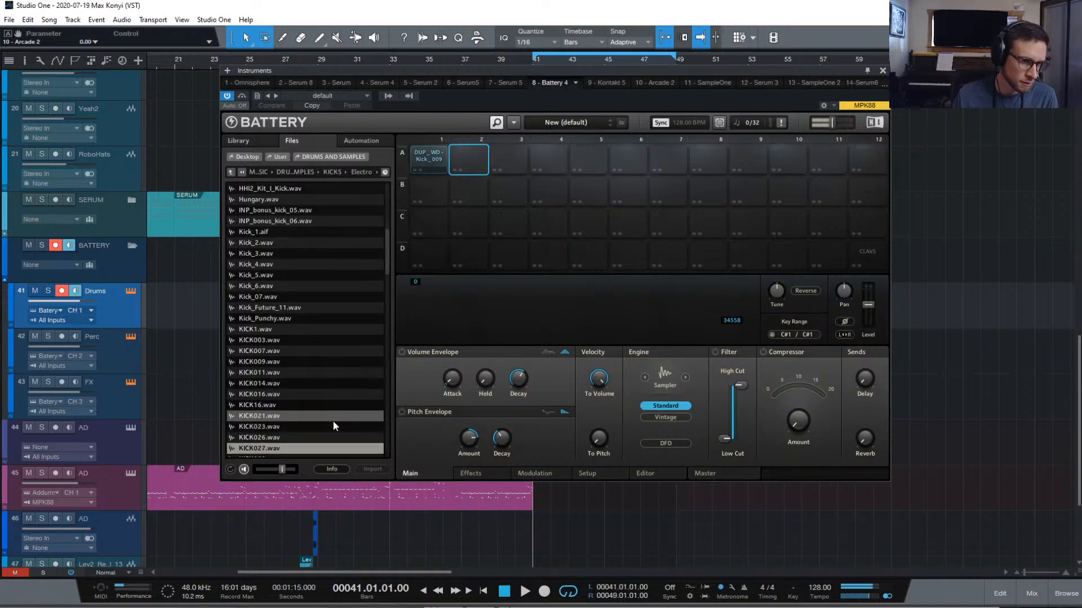
key("Down")
key("Down")
key("Down")
key("Down")
key("Down")
key("Down")
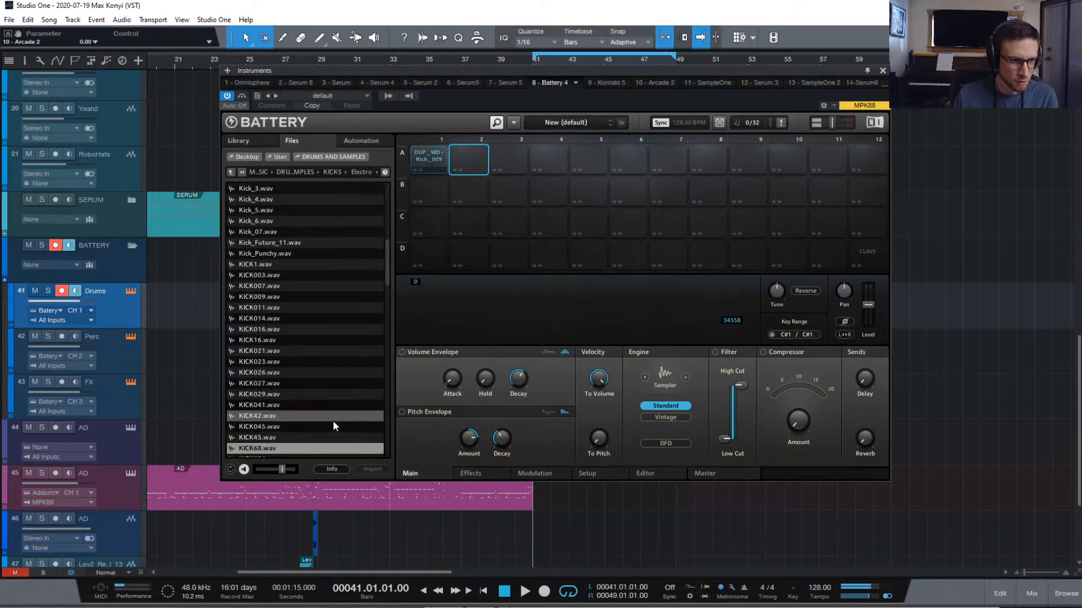
key("Down")
key("Down")
key("Down")
key("Down")
key("Down")
key("Down")
key("Down")
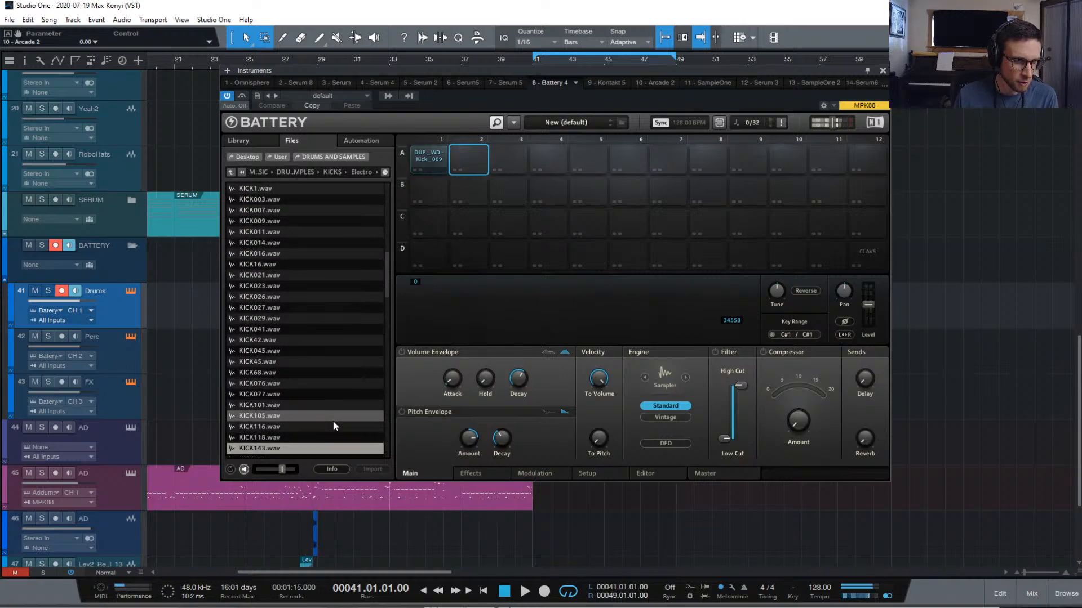
Audition the KSHMR and Lev_Kick samples, settling back on MaxKick1.wav
key("Down")
key("Down")
key("Down")
key("Down")
key("Down")
key("Down")
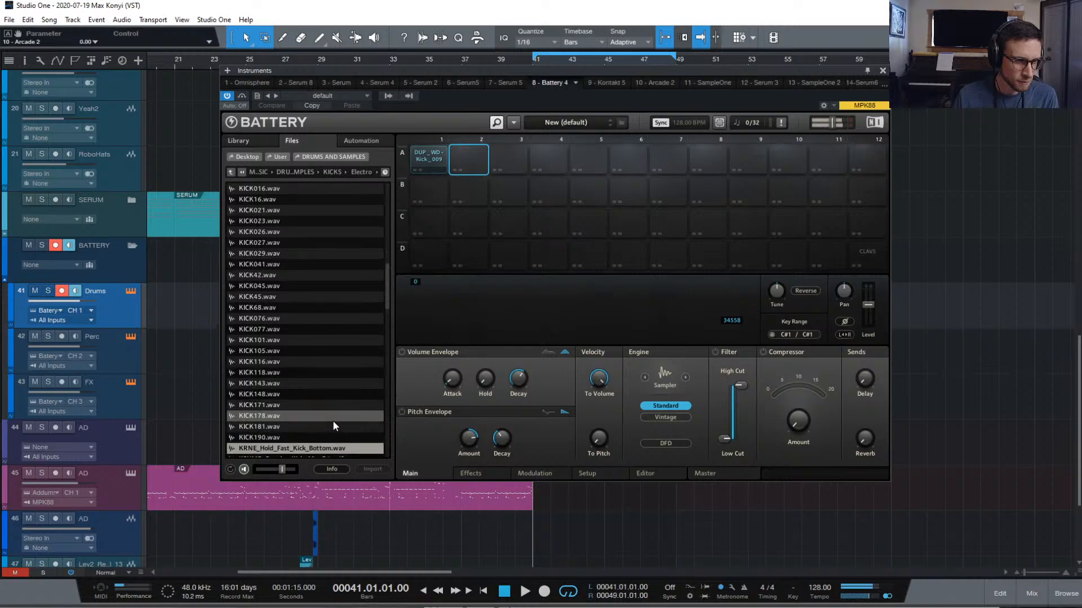
key("Down")
key("Down")
key("Down")
key("Down")
key("Down")
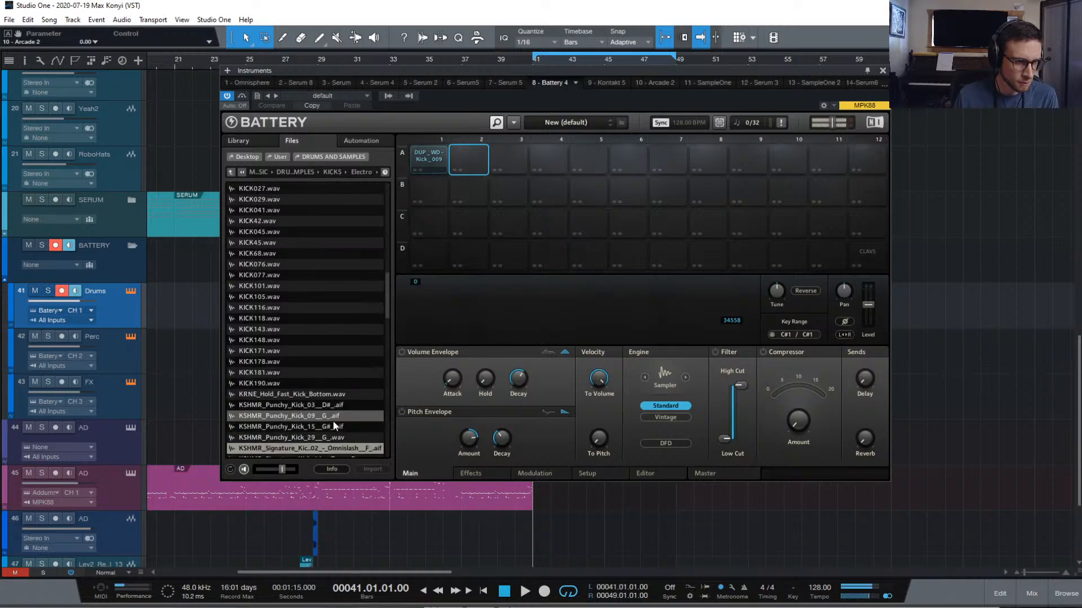
key("Down")
key("Down")
key("Down")
key("Down")
key("Down")
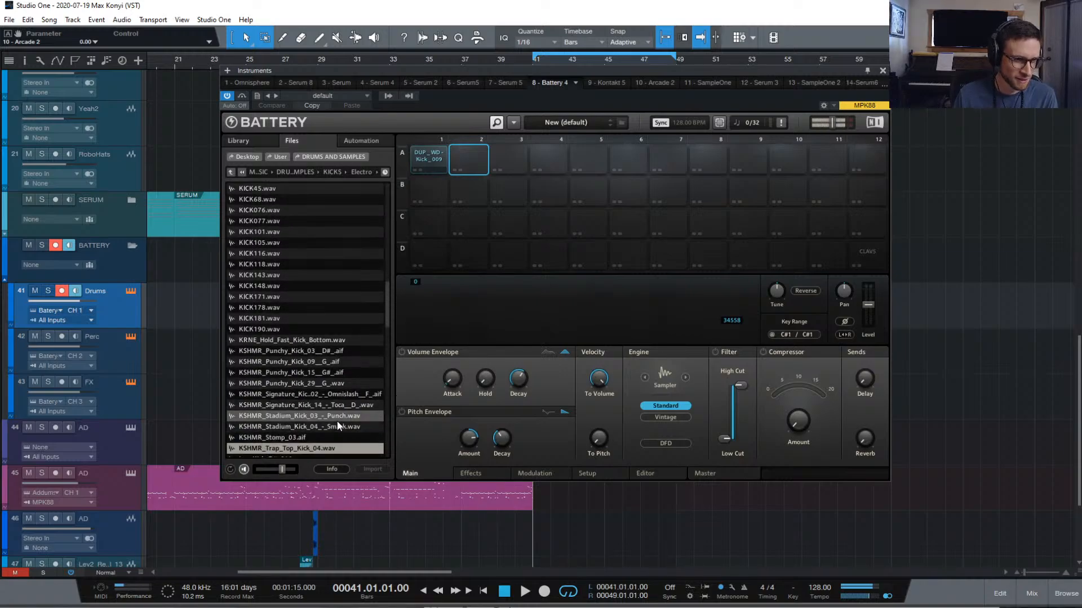
key("Down")
key("Down")
key("Down")
key("Down")
key("Down")
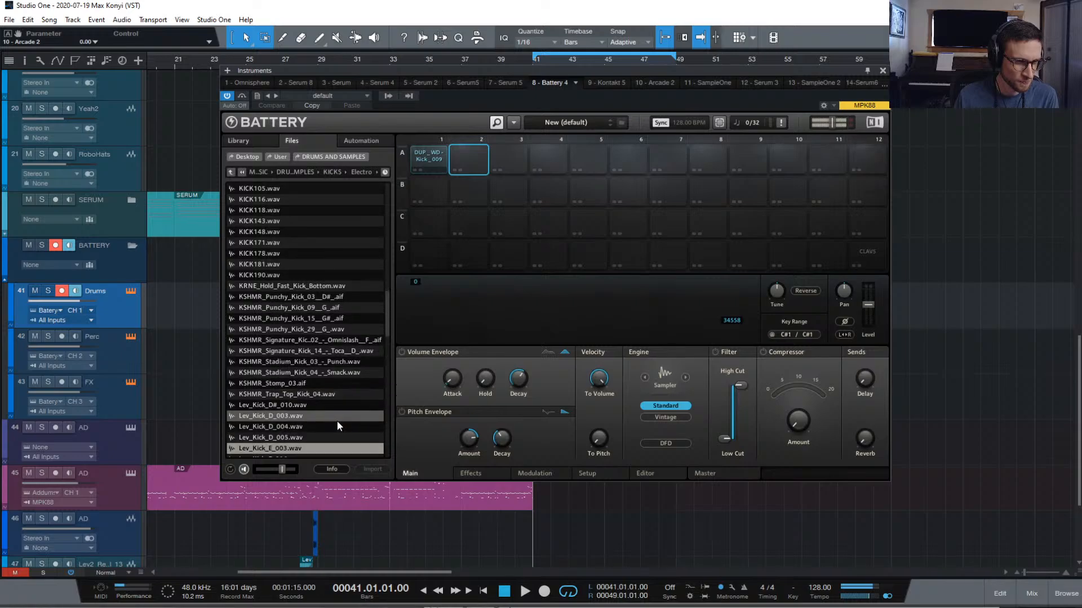
key("Down")
key("Down")
key("Down")
key("Down")
key("Down")
key("Down")
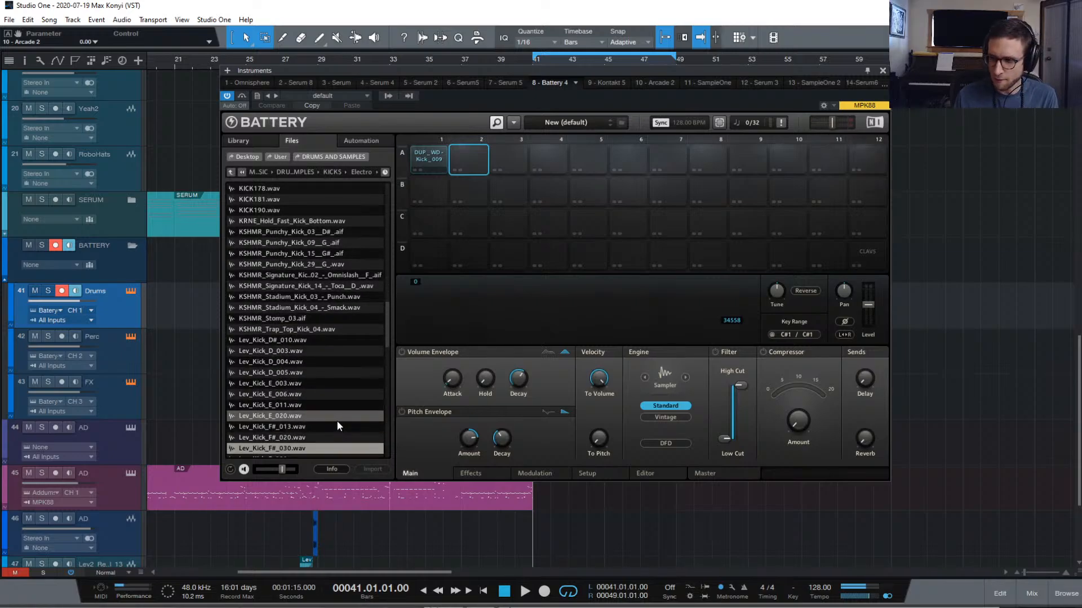
key("Down")
key("Down")
key("Down")
key("Down")
key("Down")
key("Down")
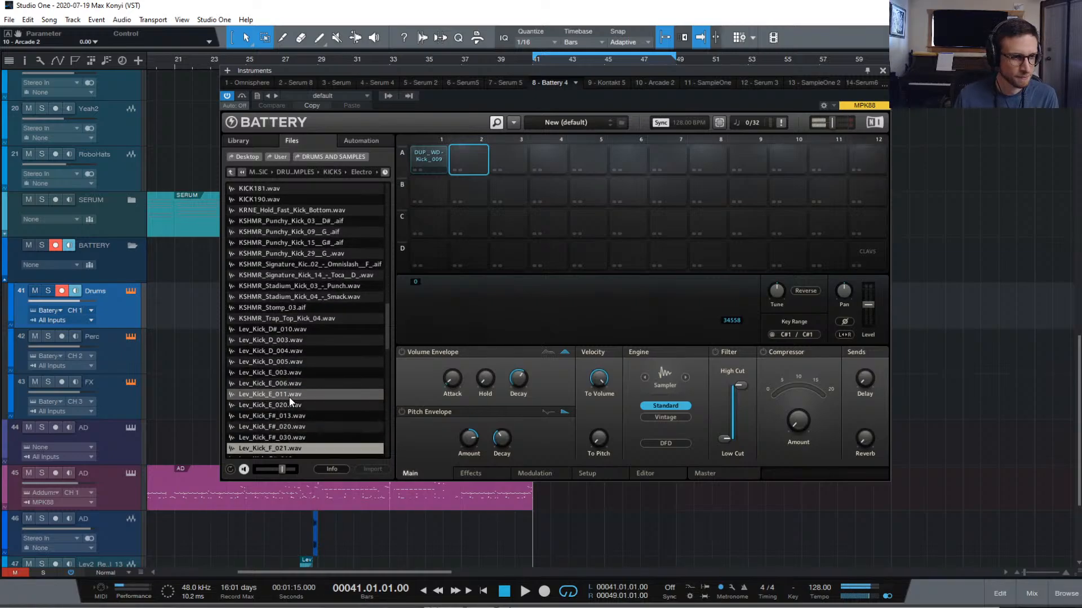
key("Up")
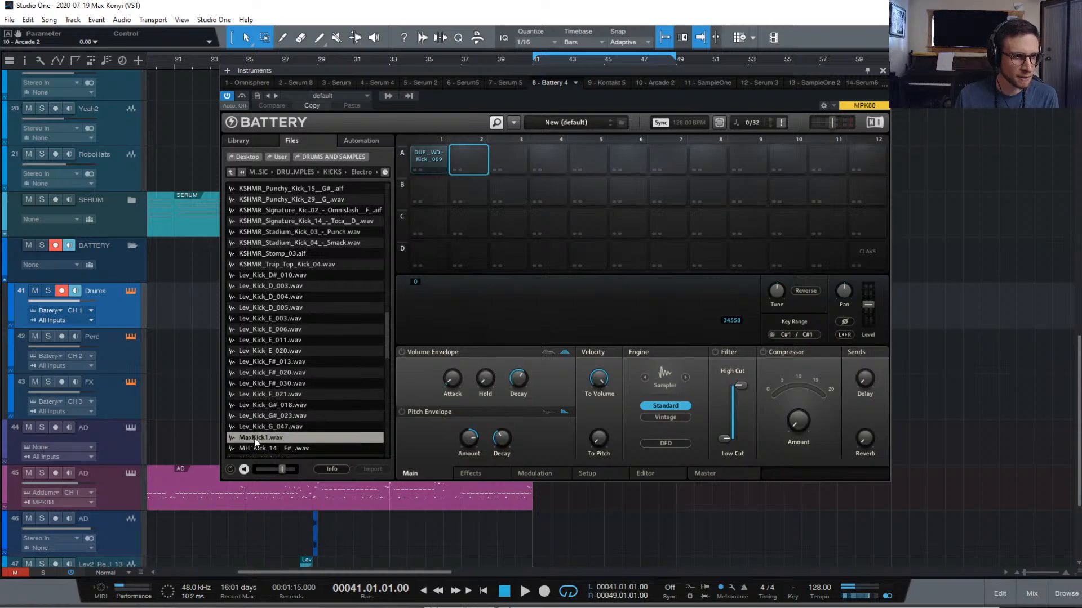
key("Up")
left_click(293, 438)
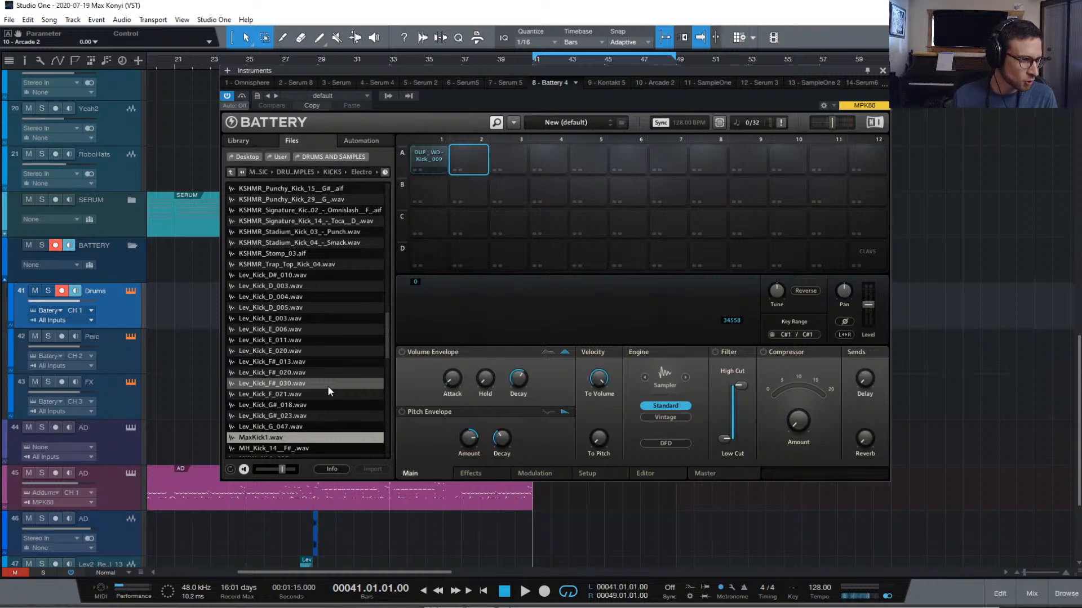
scroll(329, 390, "up", 4)
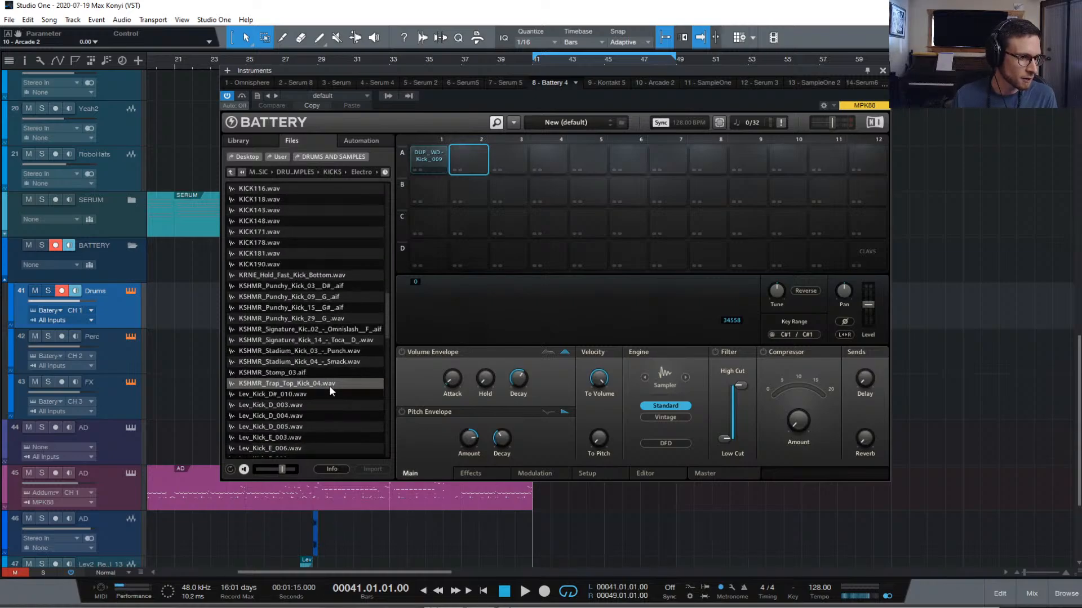
scroll(330, 388, "down", 7)
scroll(331, 383, "down", 3)
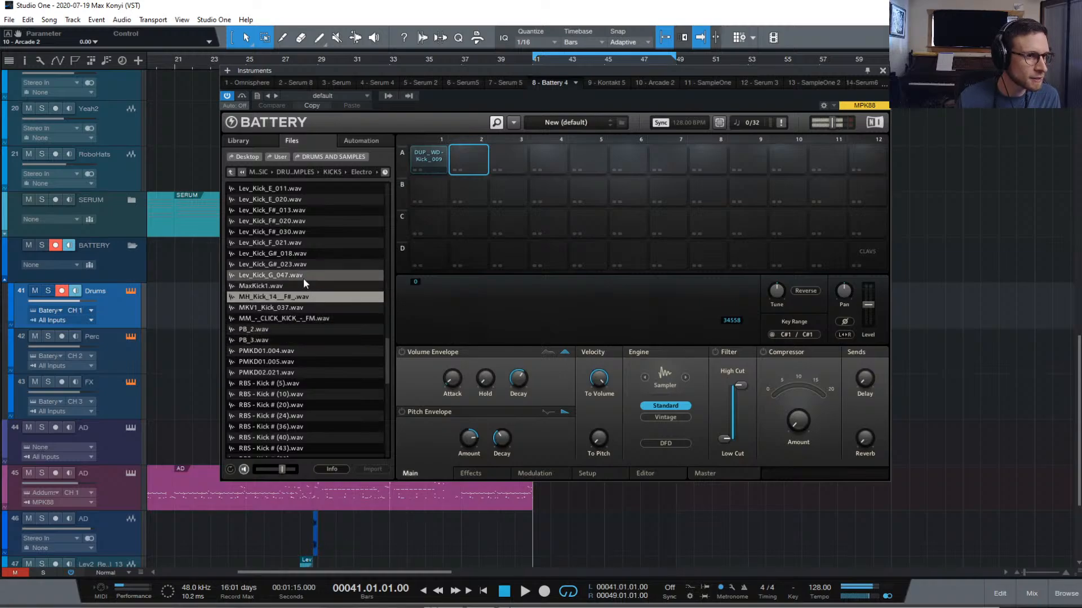
Audition MH_Kick_14 onward and load PB_3.wav onto pad A2
left_click(332, 298)
key("Down")
key("Down")
key("Down")
key("Down")
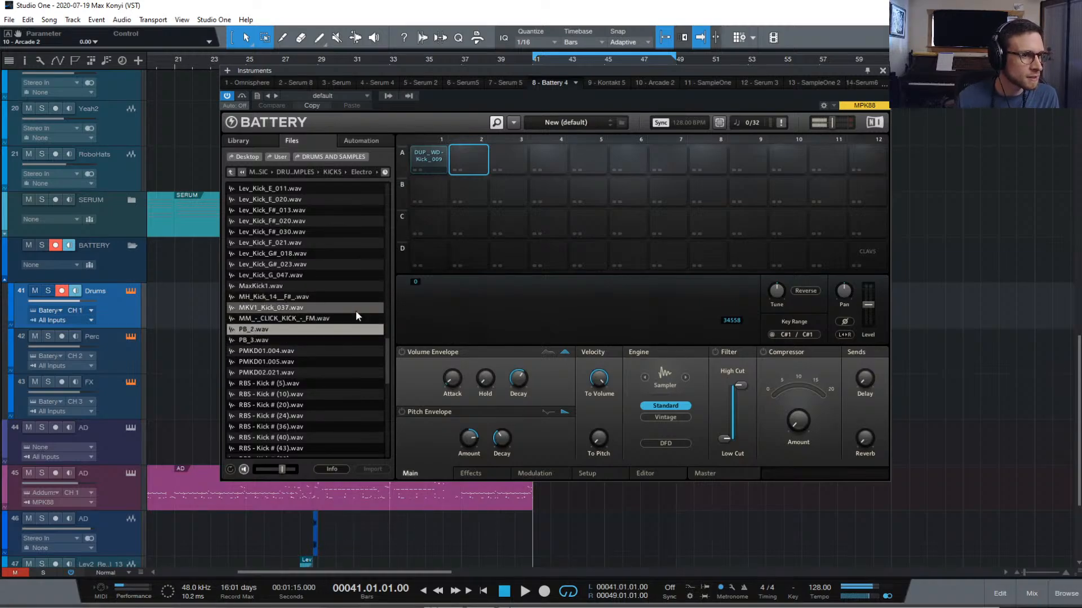
double_click(296, 340)
key("Down")
key("Down")
key("Down")
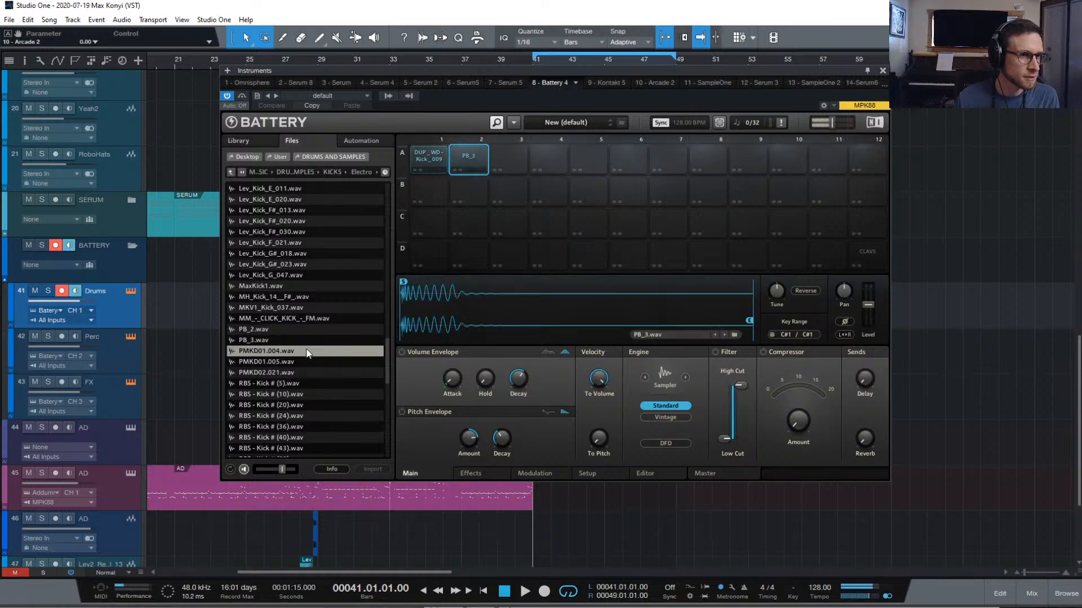
key("Up")
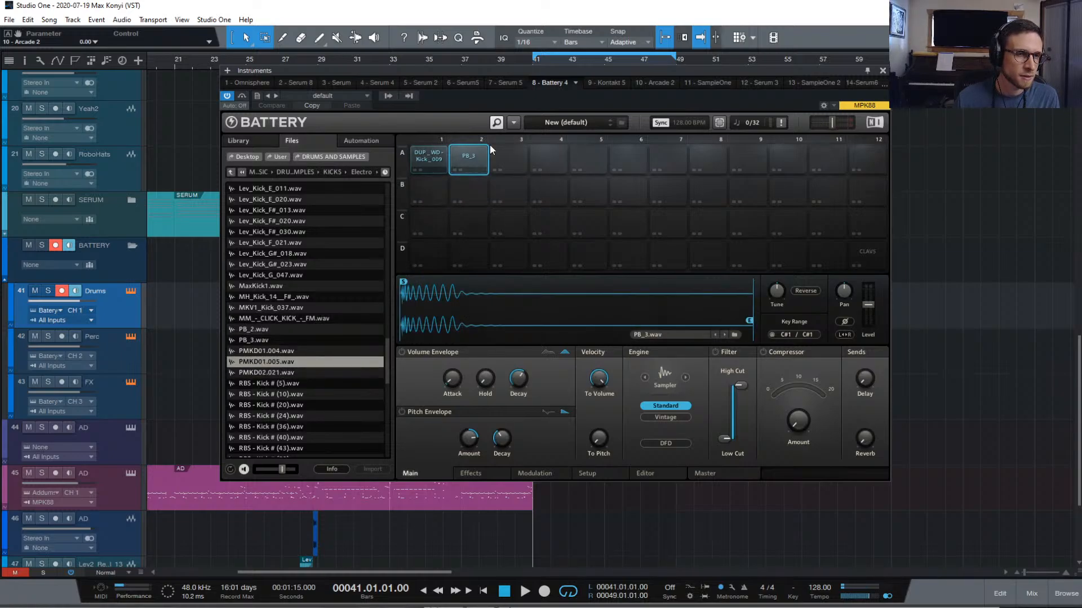
Load PMKD01.005.wav onto pad A3, then audition the RBS kick samples
left_click(504, 154)
left_click(303, 360)
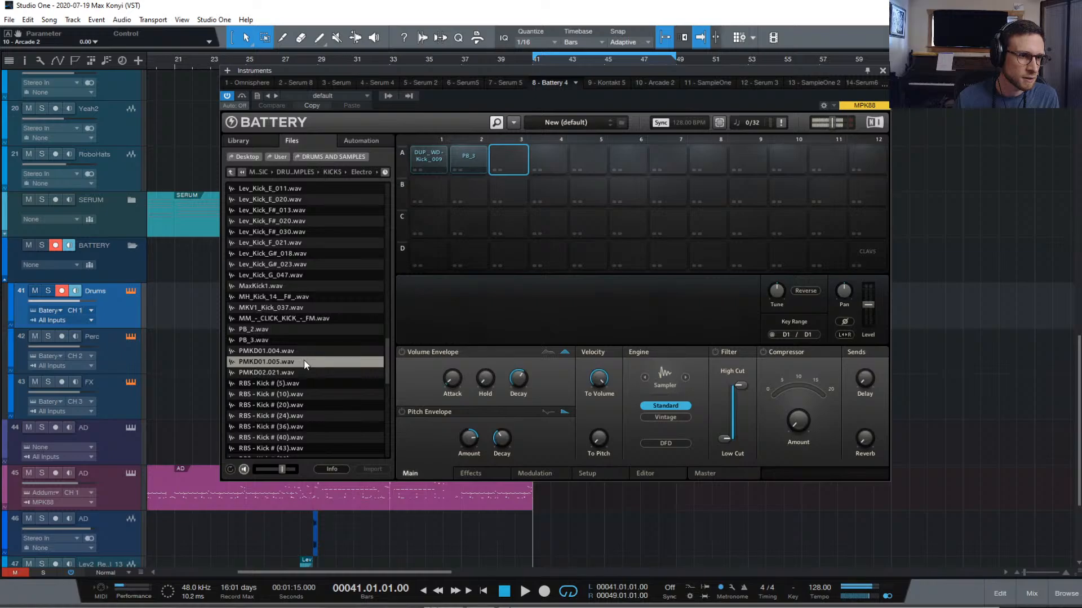
key("Down")
key("Up")
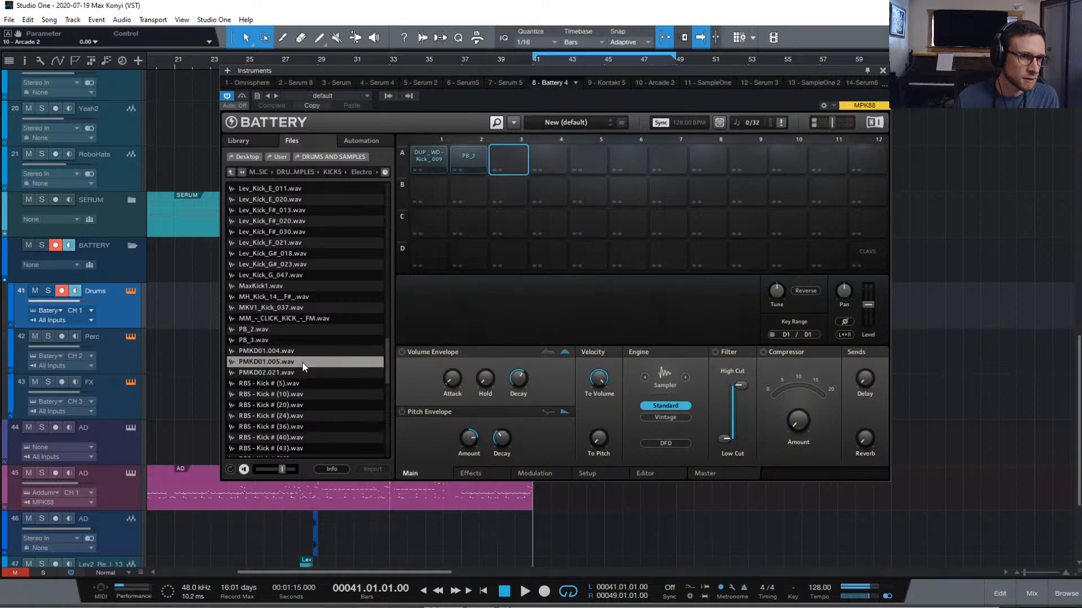
double_click(303, 363)
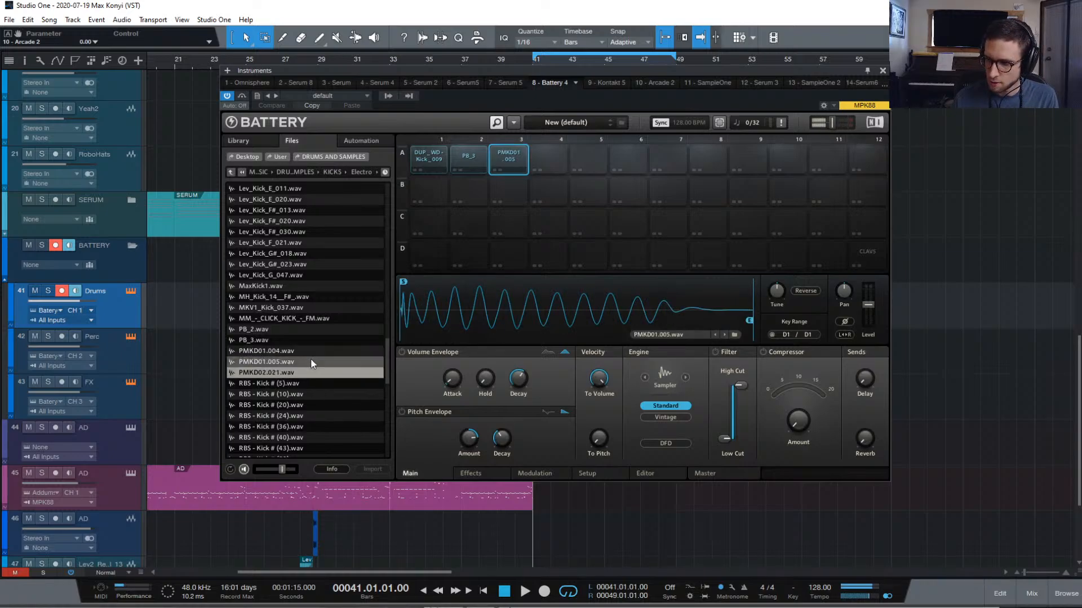
key("Down")
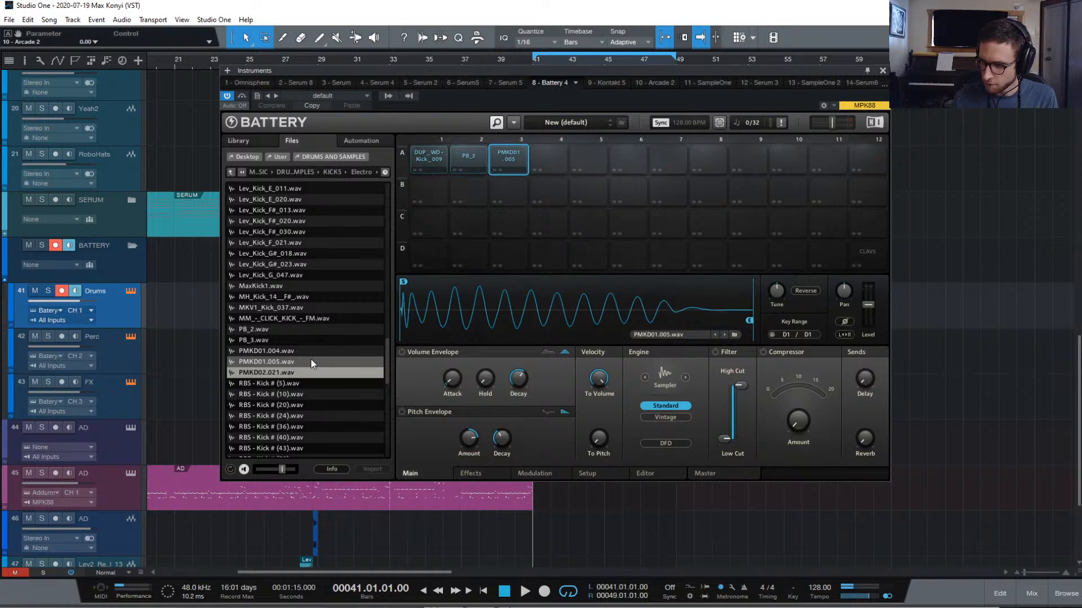
key("Down")
key("Down")
key("Down")
key("Down")
key("Down")
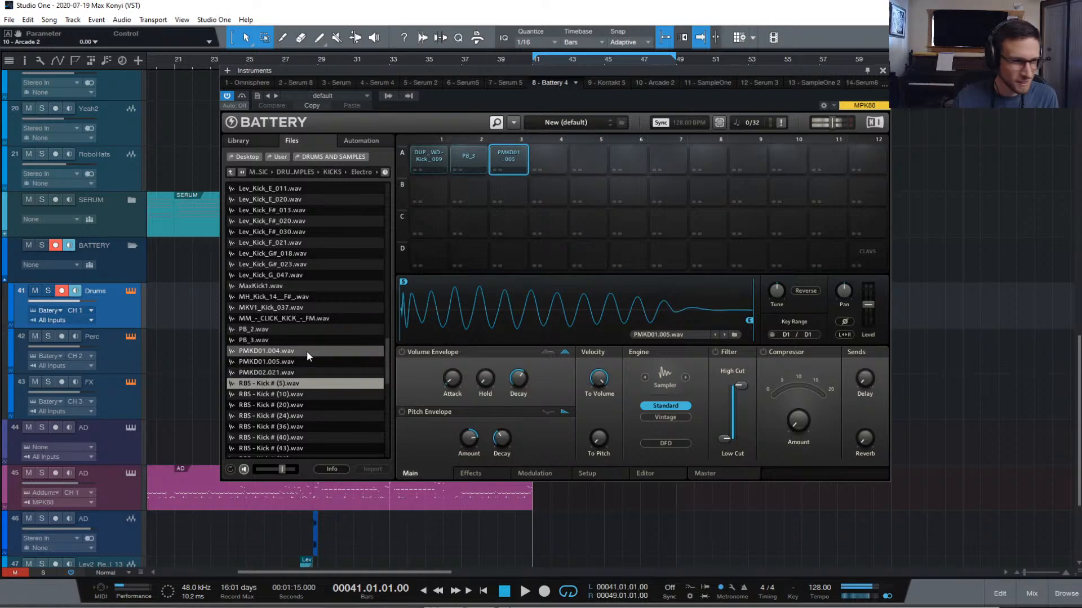
key("Down")
key("Down")
key("Down")
key("Down")
key("Down")
key("Down")
key("Down")
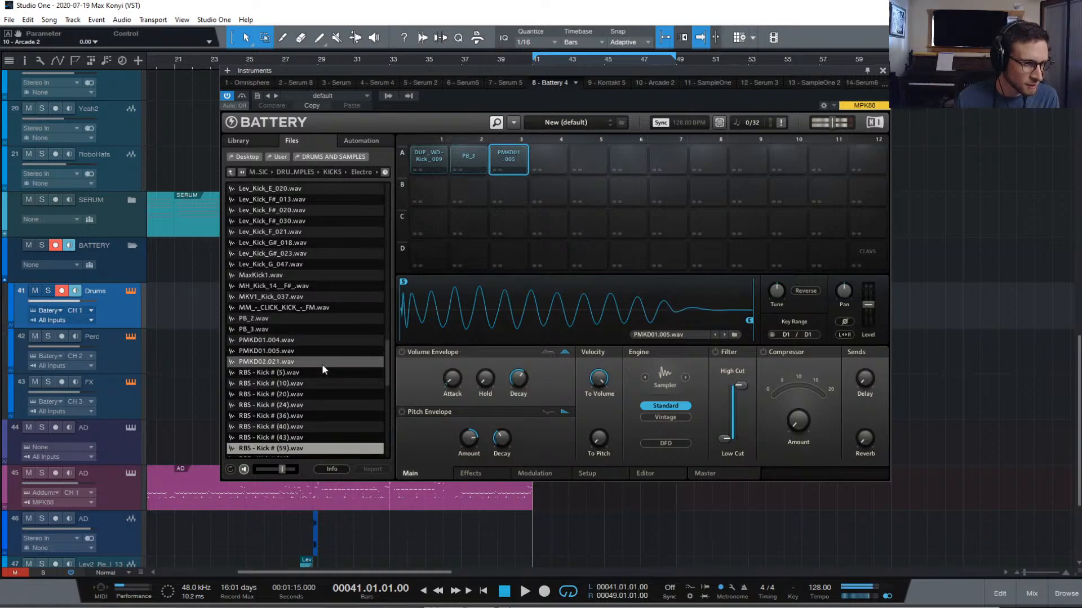
Go up to DRUMS AND SAMPLES, open SNARES > Electro Lite and preview snares
left_click(229, 172)
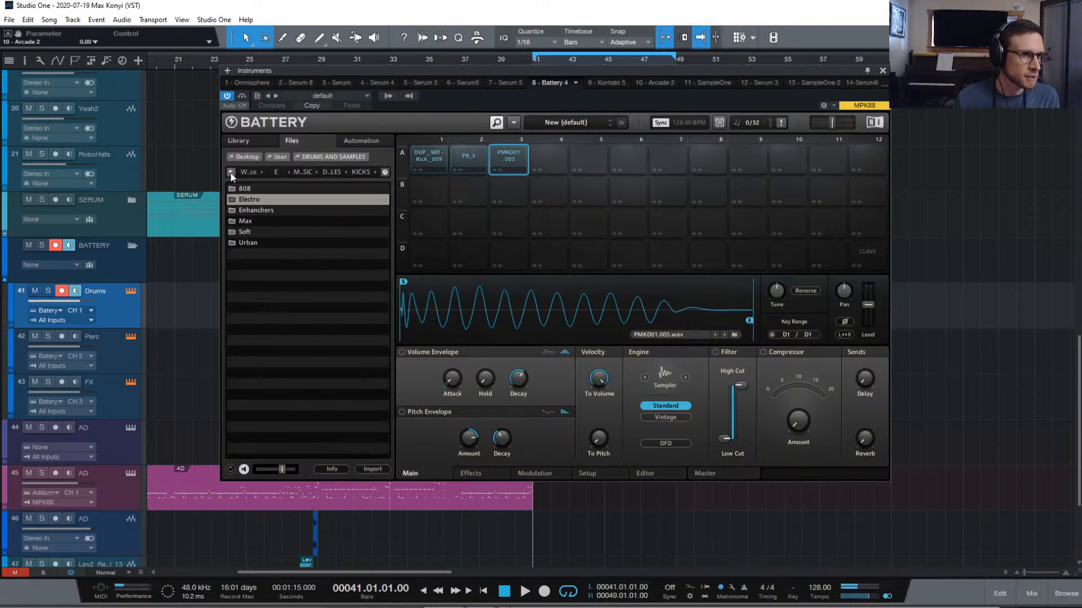
left_click(229, 171)
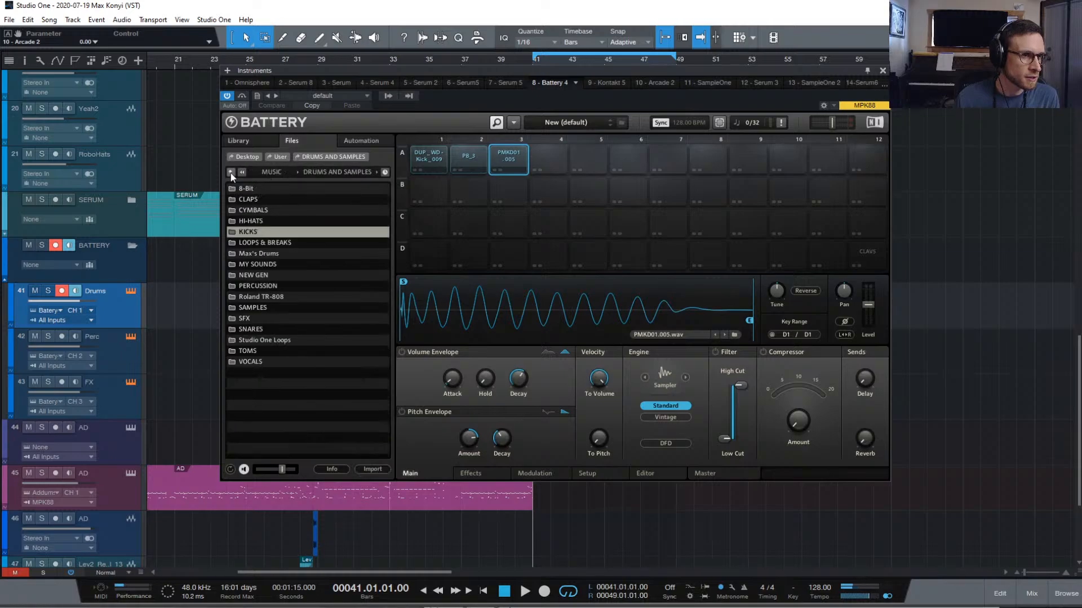
double_click(279, 328)
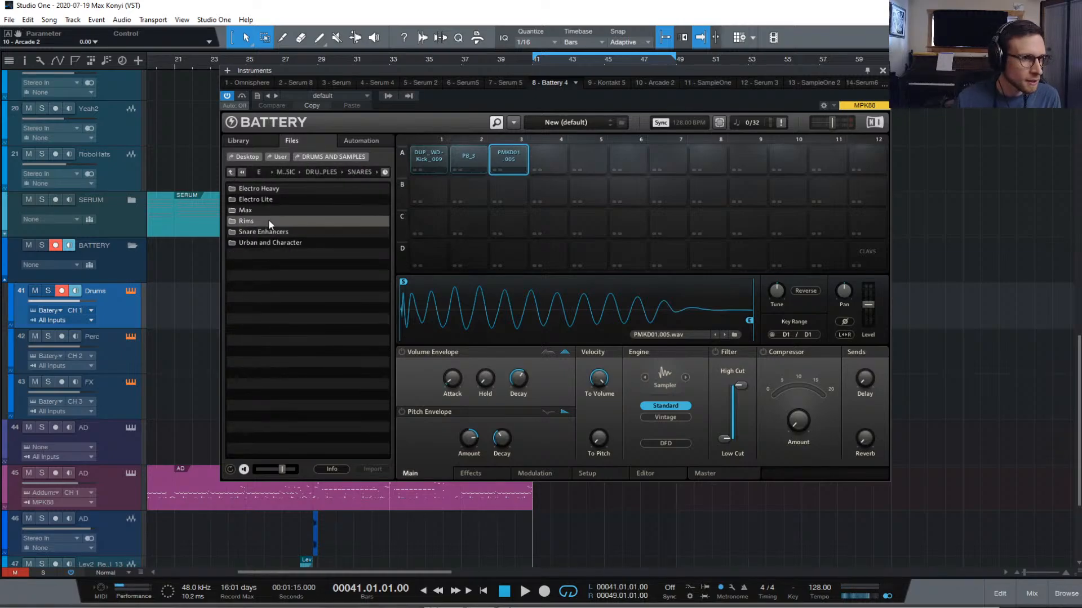
double_click(286, 199)
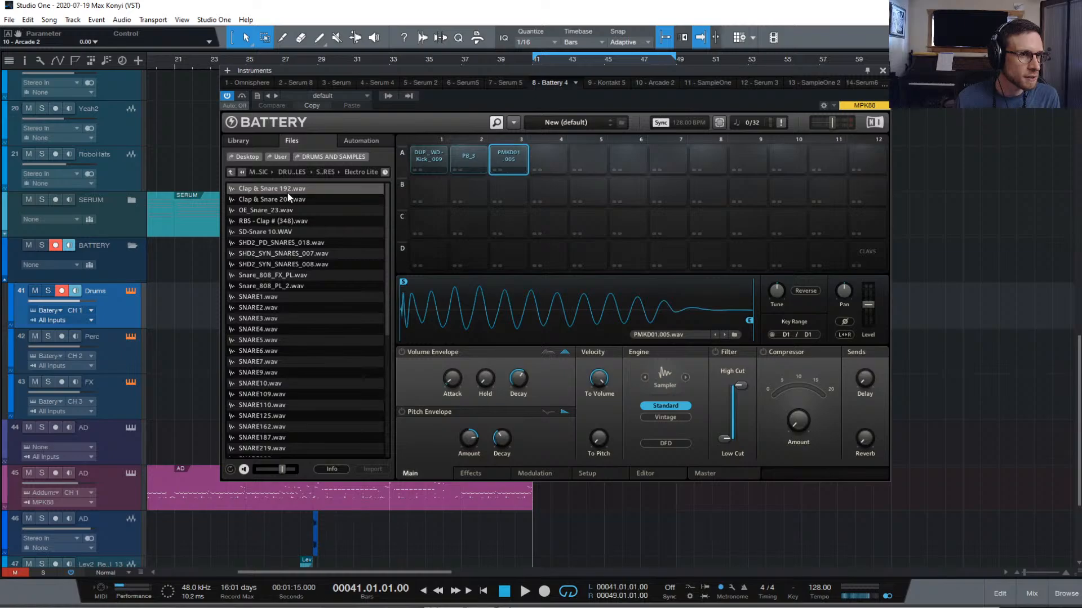
left_click(299, 200)
left_click(314, 210)
key("Down")
key("Down")
key("Down")
key("Down")
key("Down")
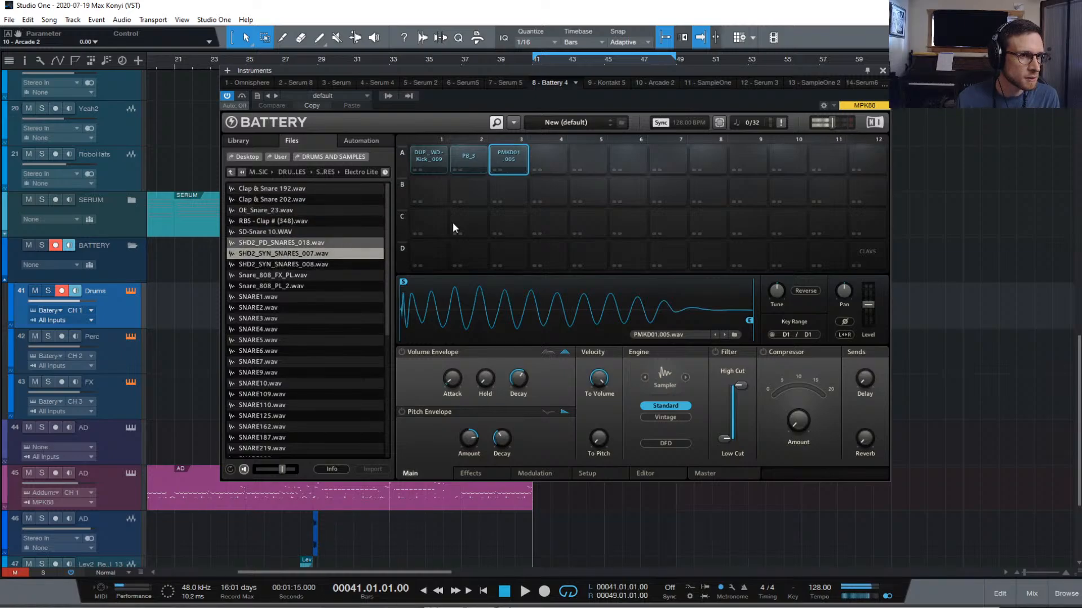
Load SHD2_SYN_SNARES_007 onto empty pad A4
left_click(546, 152)
left_click(296, 254)
right_click(297, 255)
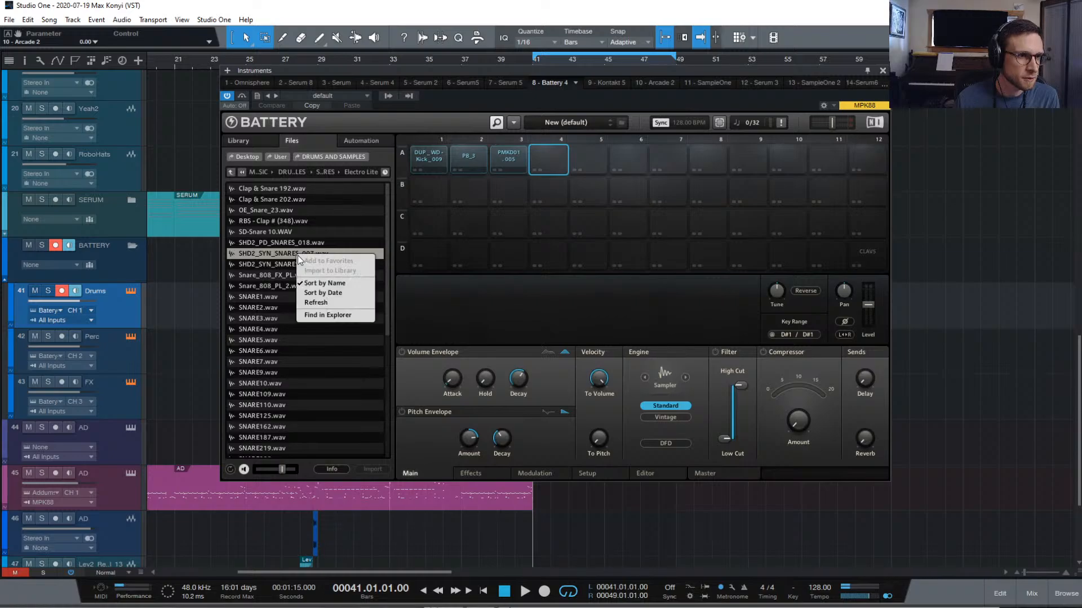
left_click(281, 254)
double_click(290, 253)
key("Down")
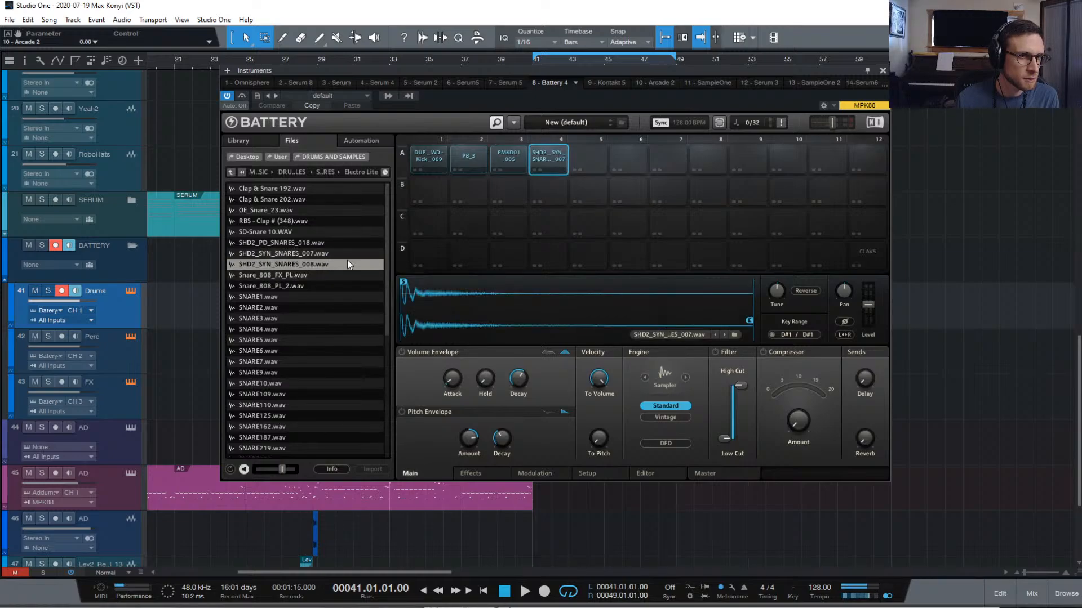
Load SHD2_SYN_SNARES_008 onto pad A5 and audition down toward SNARE255
left_click(587, 160)
double_click(312, 264)
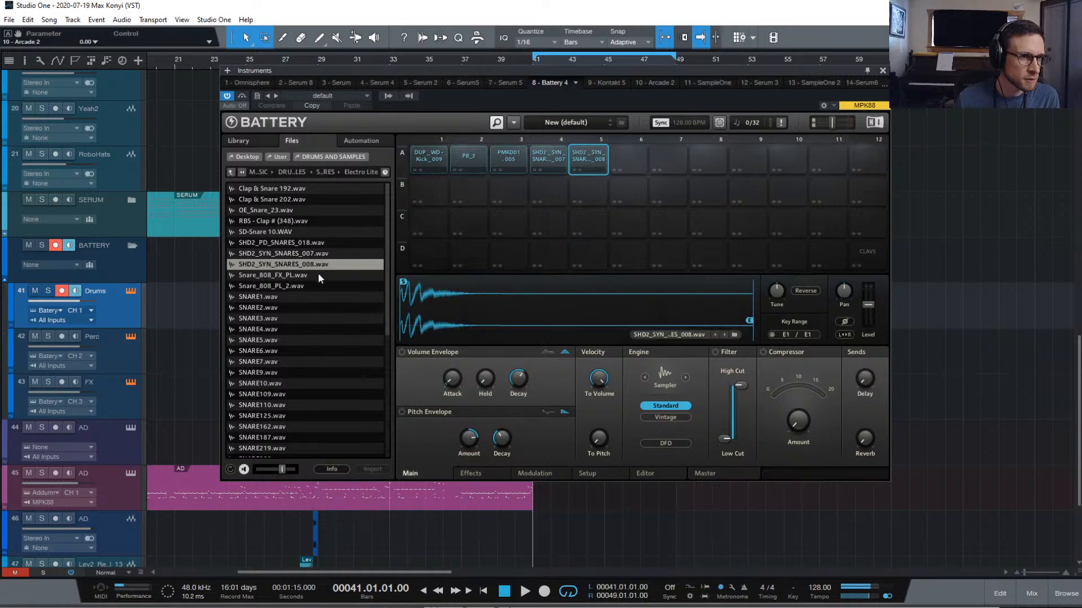
key("Down")
key("Down")
key("Down")
key("Down")
key("Down")
key("Down")
key("Down")
key("Down")
key("Down")
key("Down")
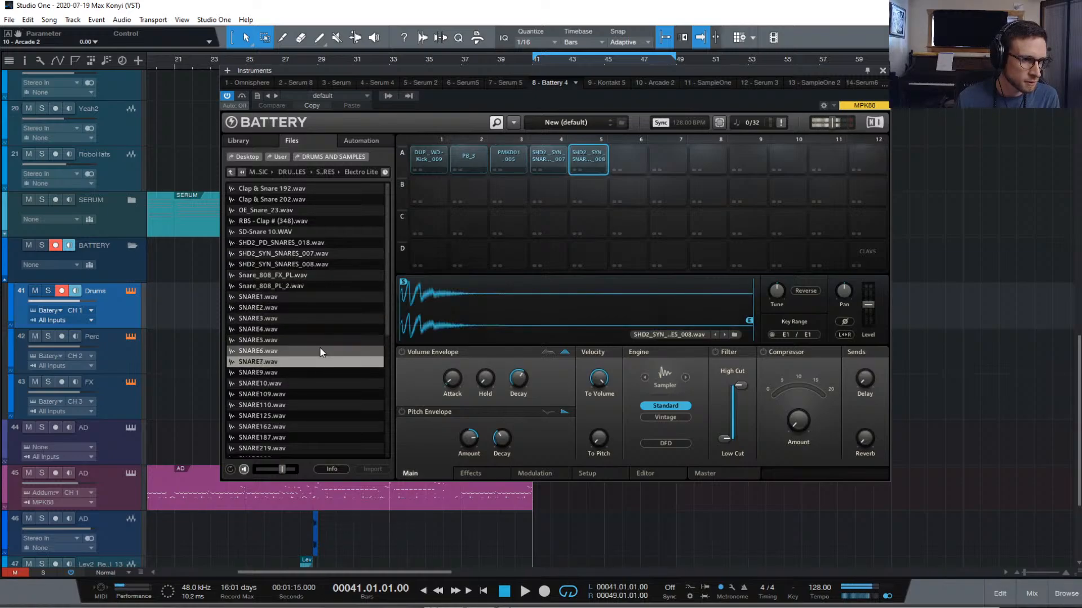
key("Down")
key("Down")
key("Down")
key("Down")
key("Down")
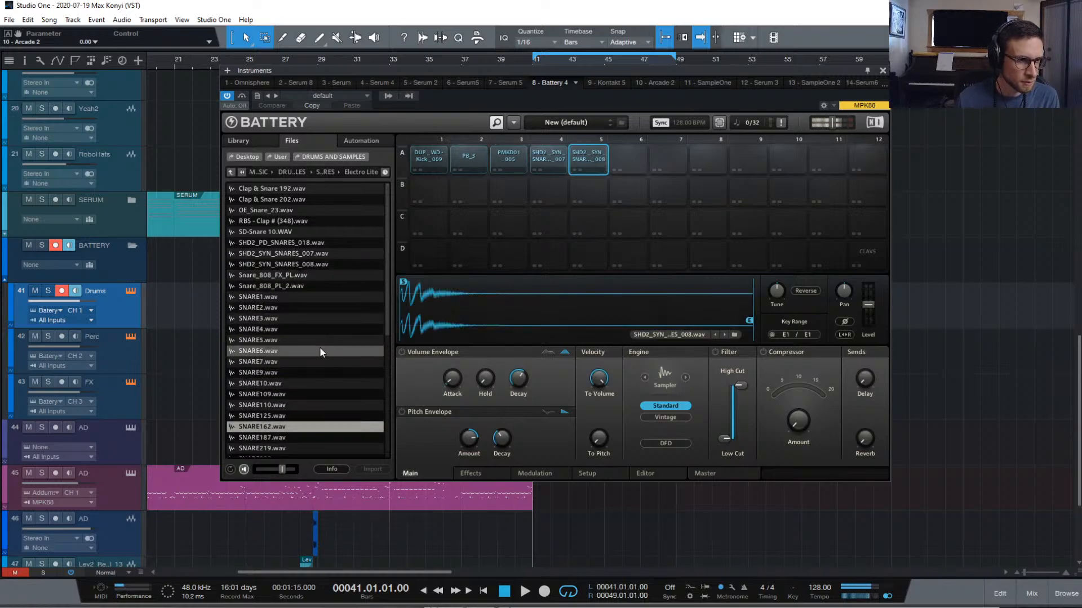
key("Down")
key("Down")
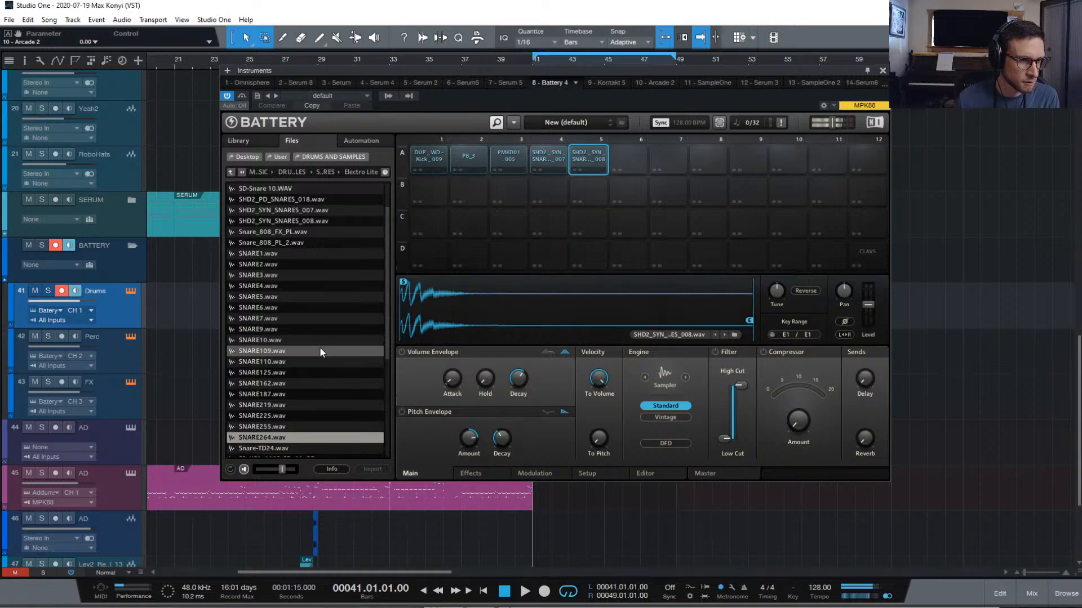
Load SNARE255 onto pad A6, audition Lo-Fi and roll snares, and select pad A7
left_click(628, 157)
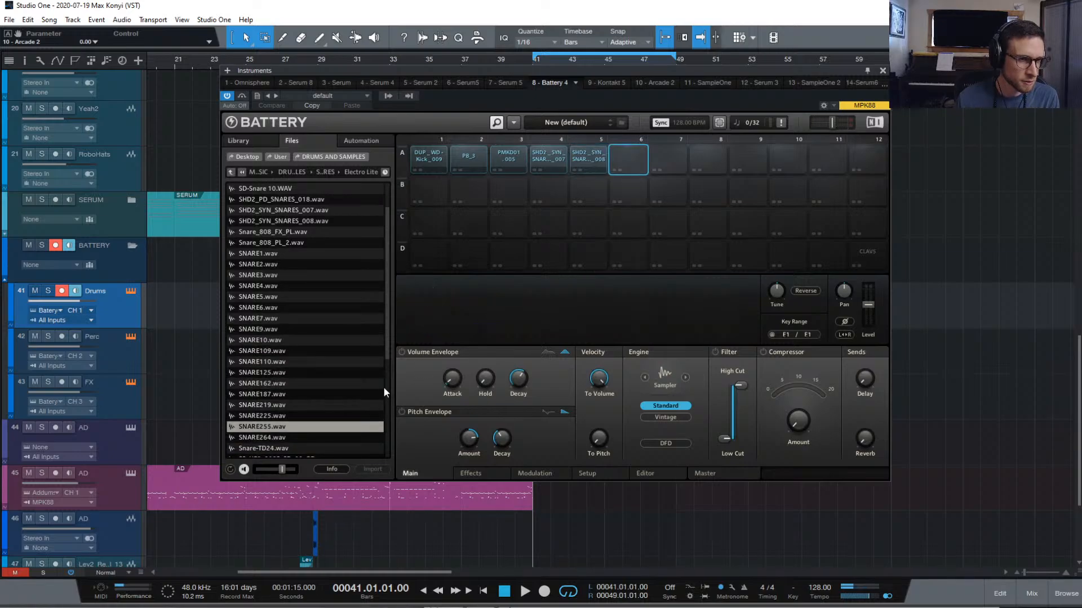
double_click(319, 428)
key("Down")
key("Down")
key("Down")
key("Down")
key("Down")
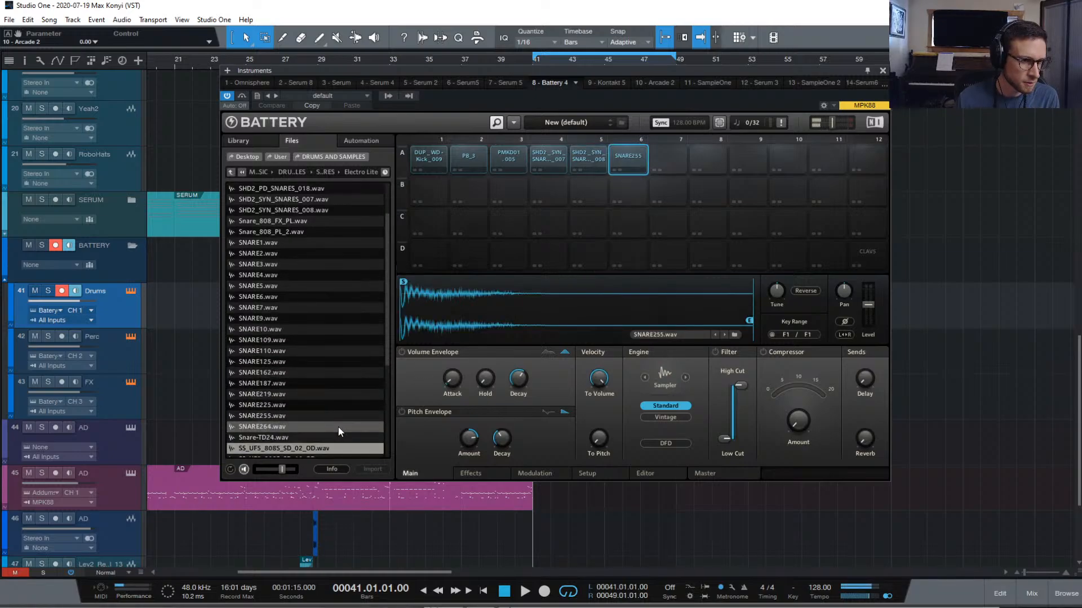
key("Down")
key("Down")
key("Down")
key("Down")
key("Down")
key("Down")
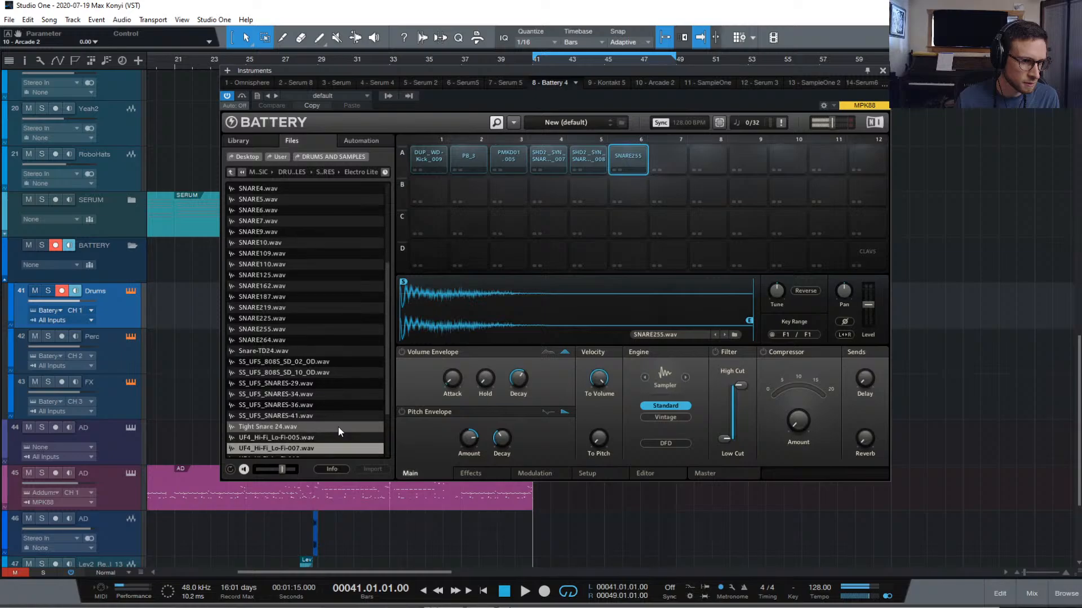
key("Up")
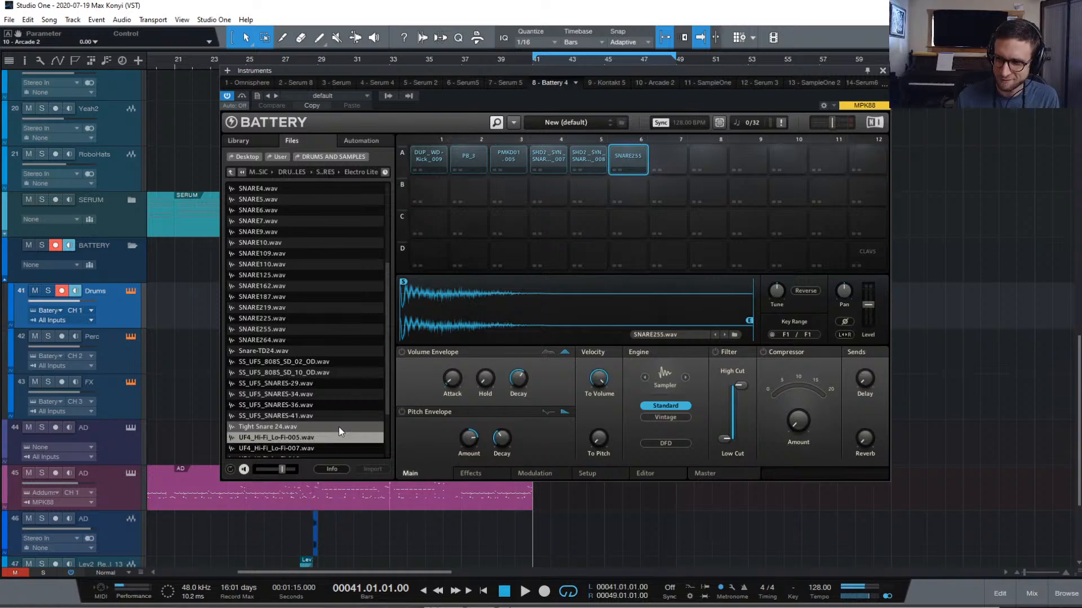
key("Down")
key("Up")
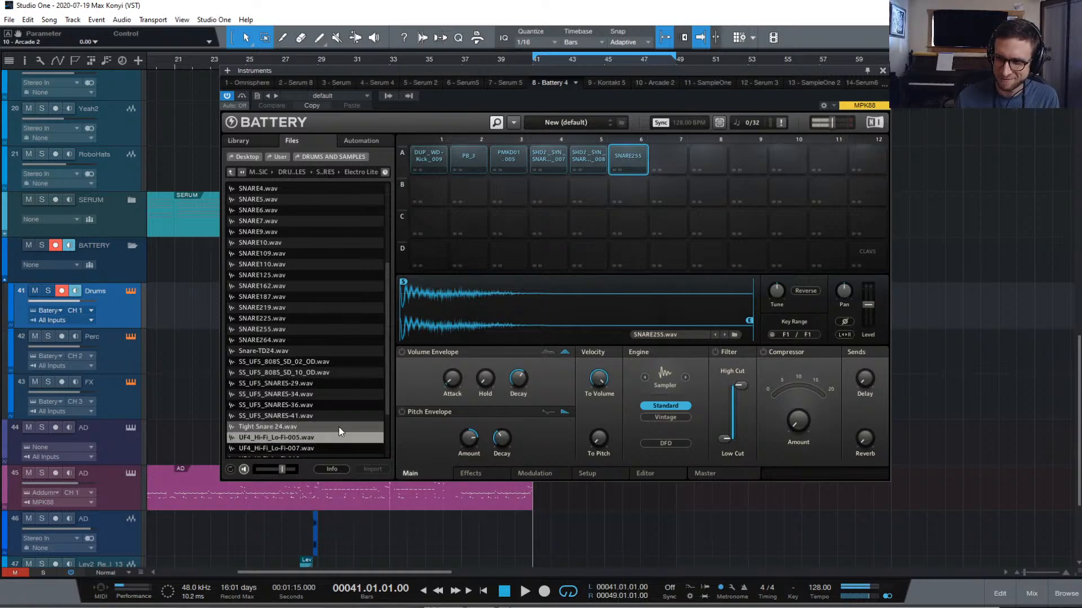
key("Down")
key("Down")
key("Down")
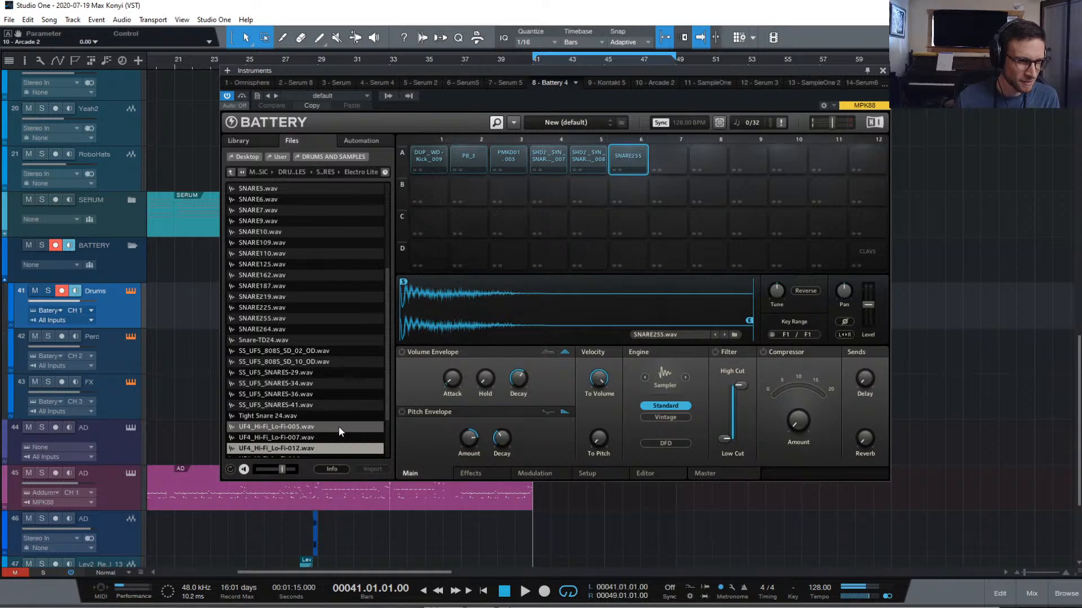
key("Down")
key("Down")
key("Down")
key("Down")
key("Down")
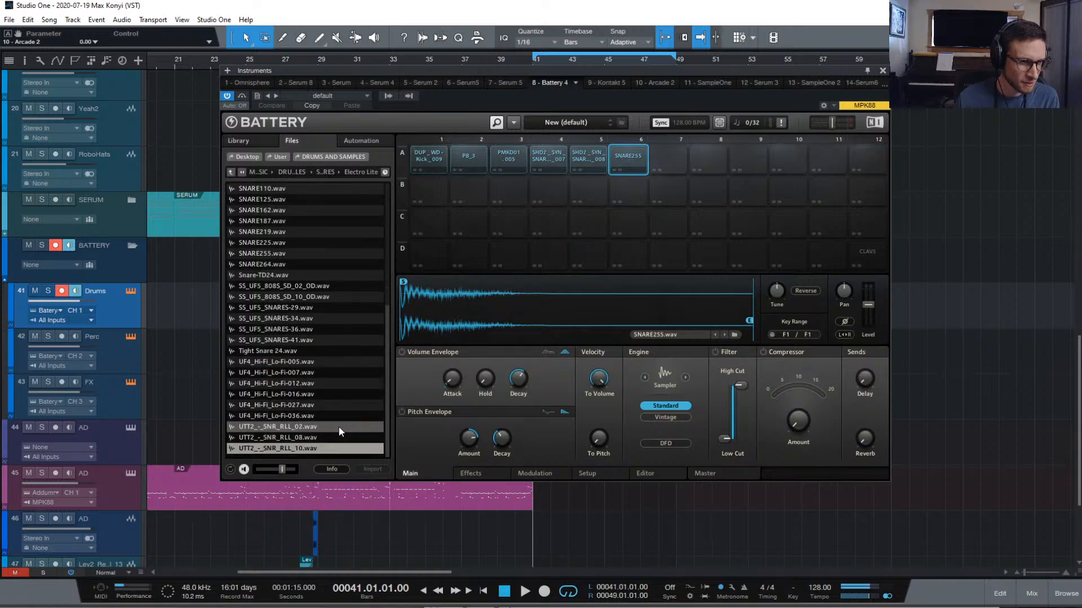
key("Up")
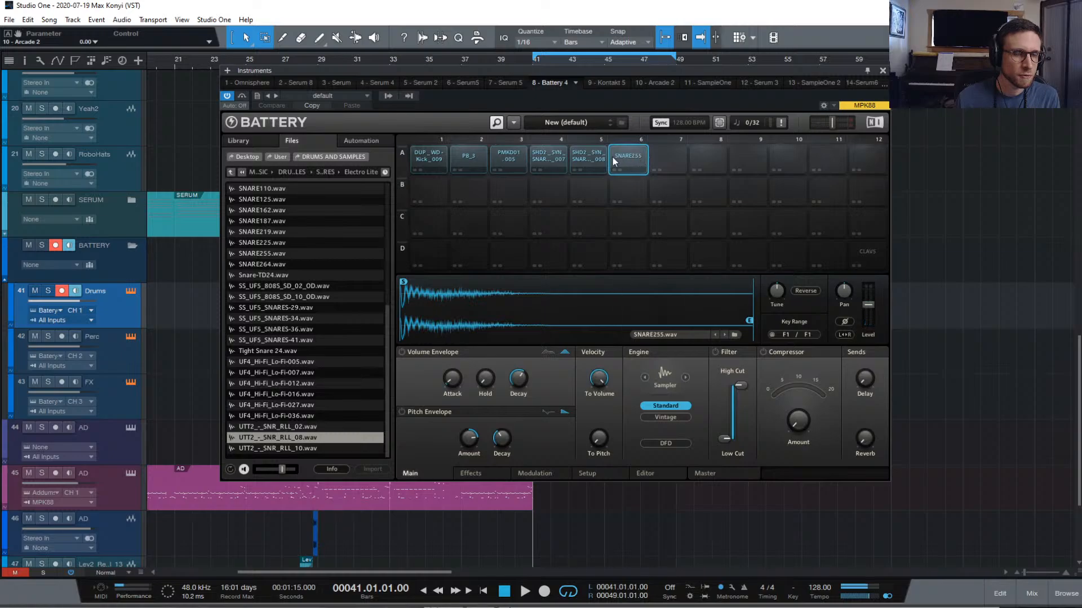
left_click(684, 157)
Go up to DRUMS AND SAMPLES and open HI-HATS > Electro
left_click(231, 172)
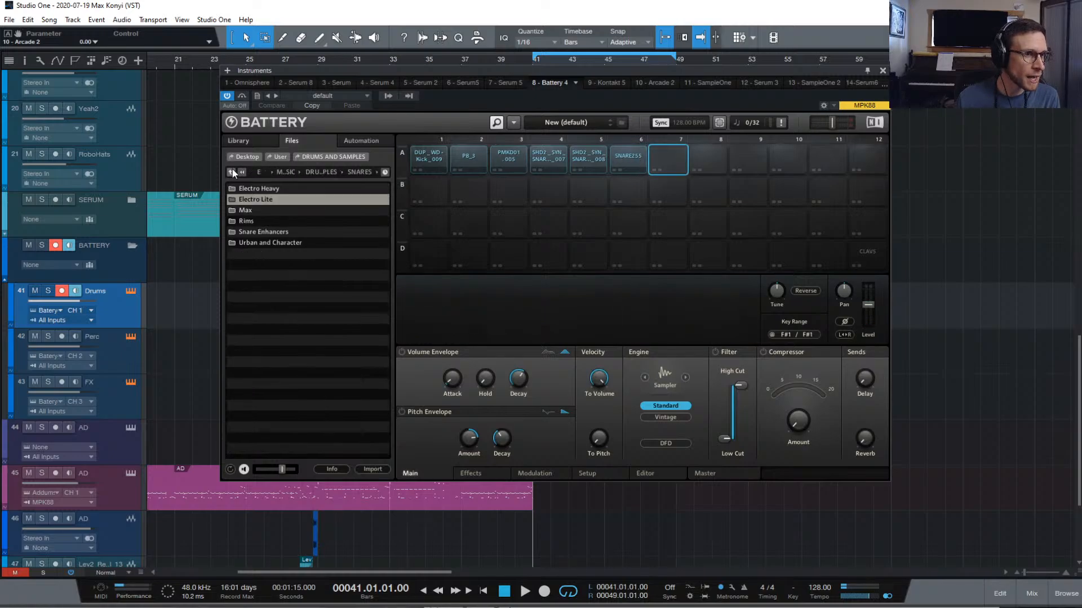
left_click(231, 172)
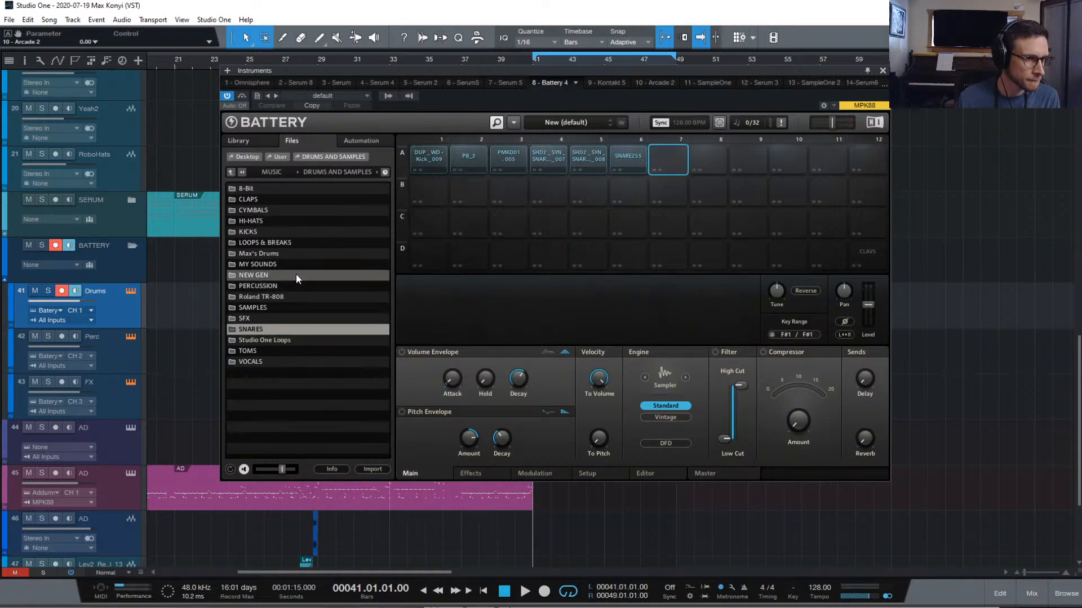
double_click(289, 222)
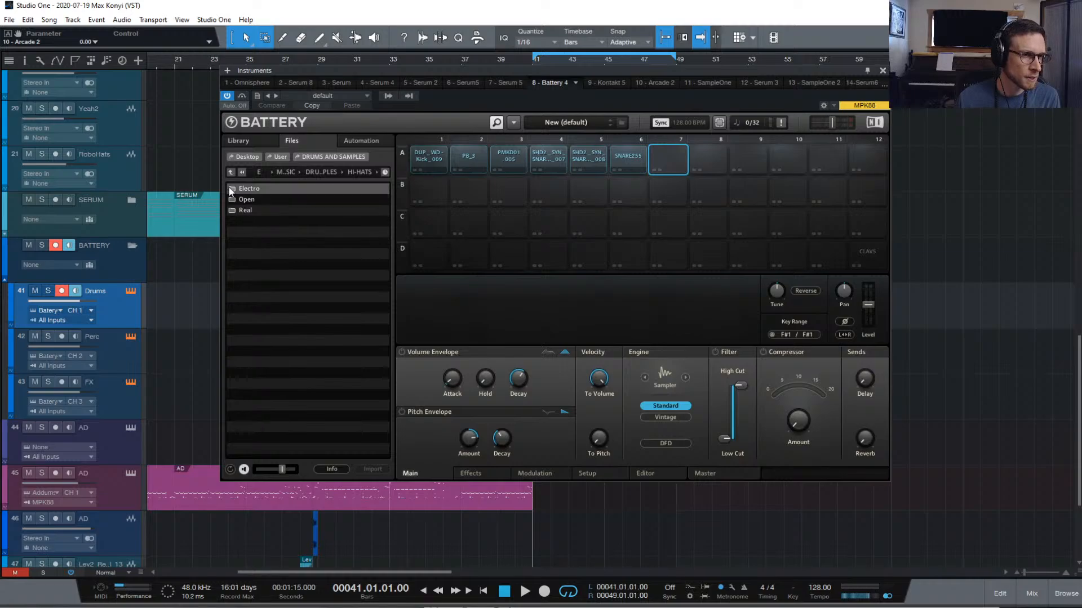
left_click(275, 194)
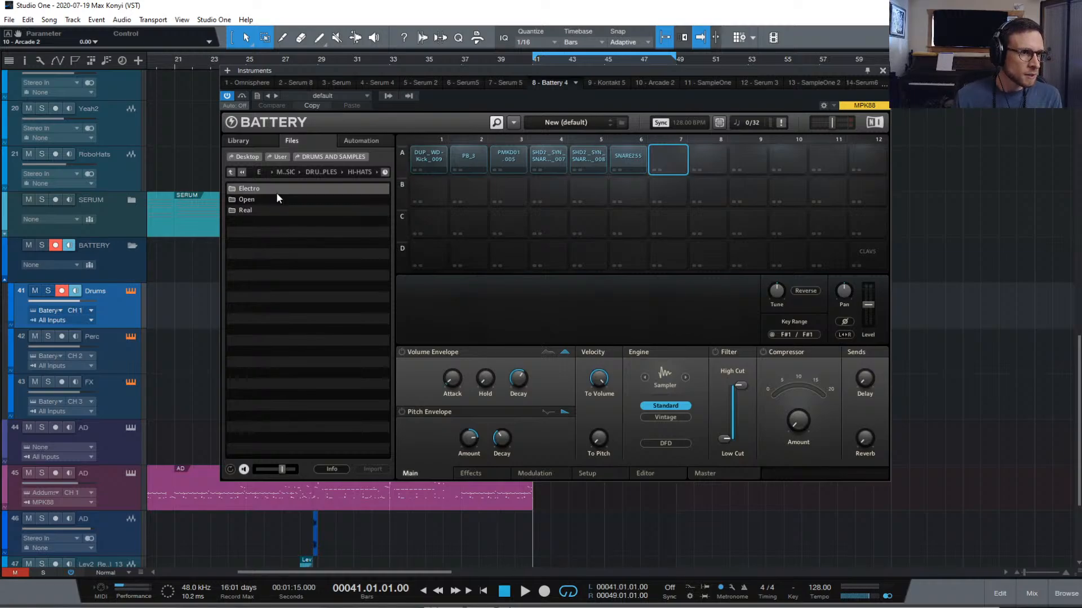
left_click(278, 194)
double_click(283, 192)
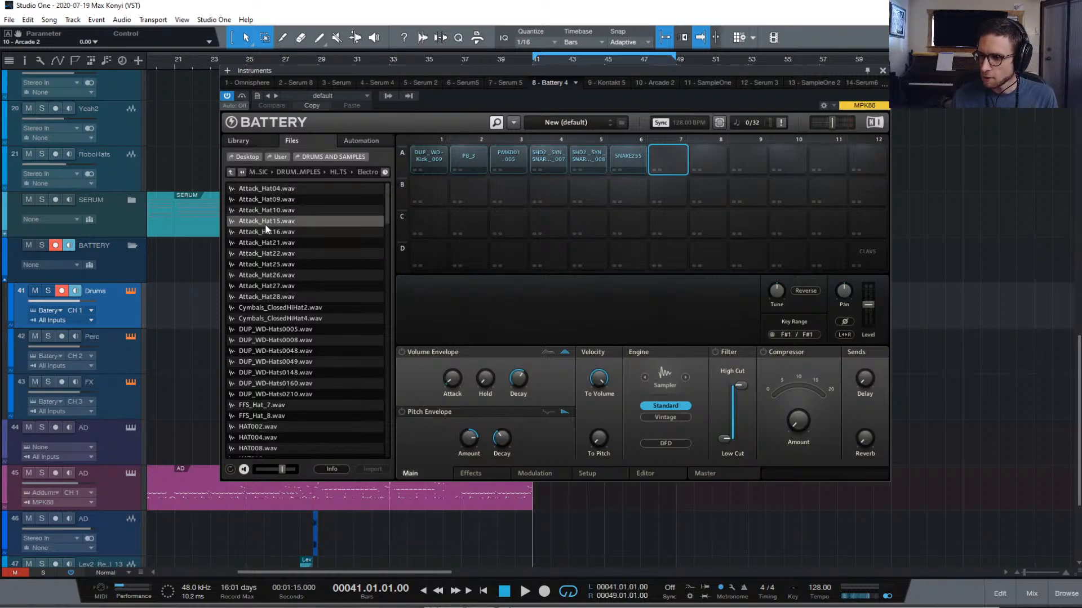
Preview Attack_Hat04 onward and load Attack_Hat21 onto pad A7
left_click(320, 191)
key("Down")
key("Down")
key("Down")
key("Down")
key("Down")
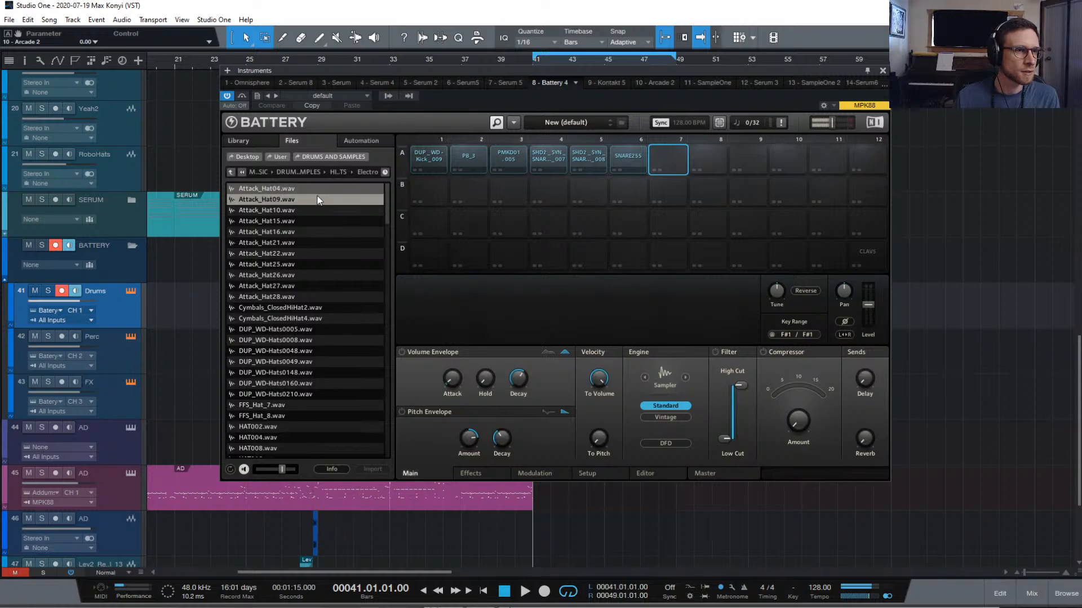
key("Down")
key("Down")
key("Up")
key("Up")
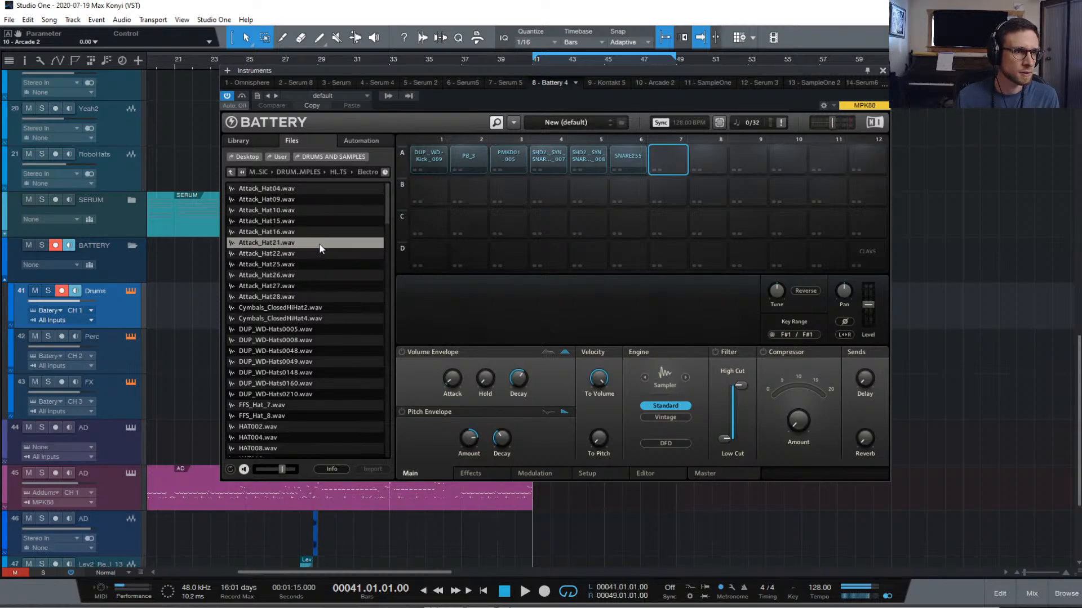
double_click(315, 242)
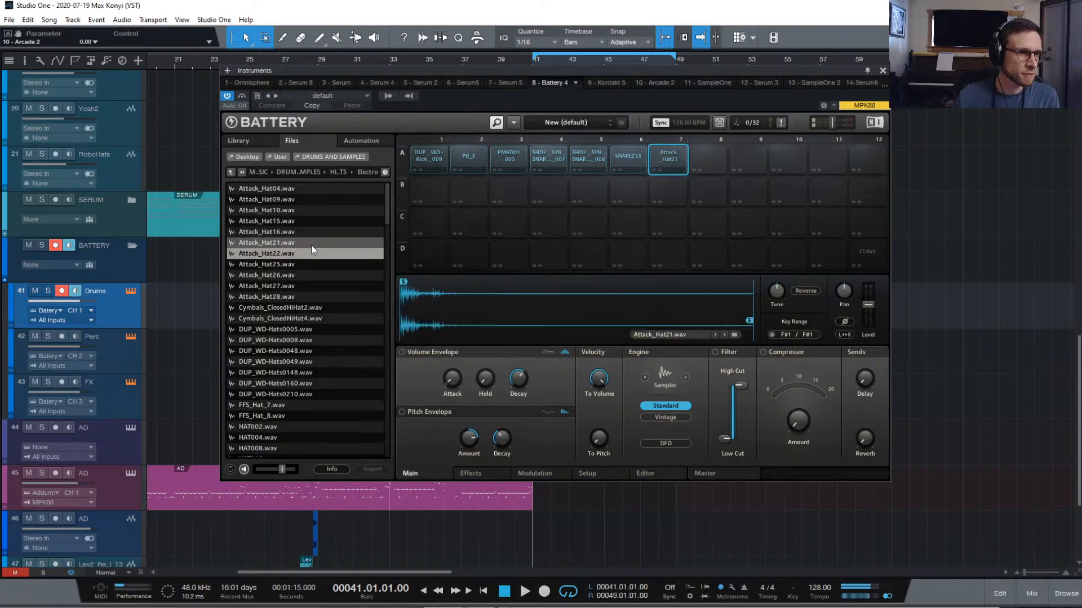
Audition further hi-hats and load OE_Hat_10 onto pad A12
left_click(326, 253)
key("Down")
key("Down")
key("Down")
key("Down")
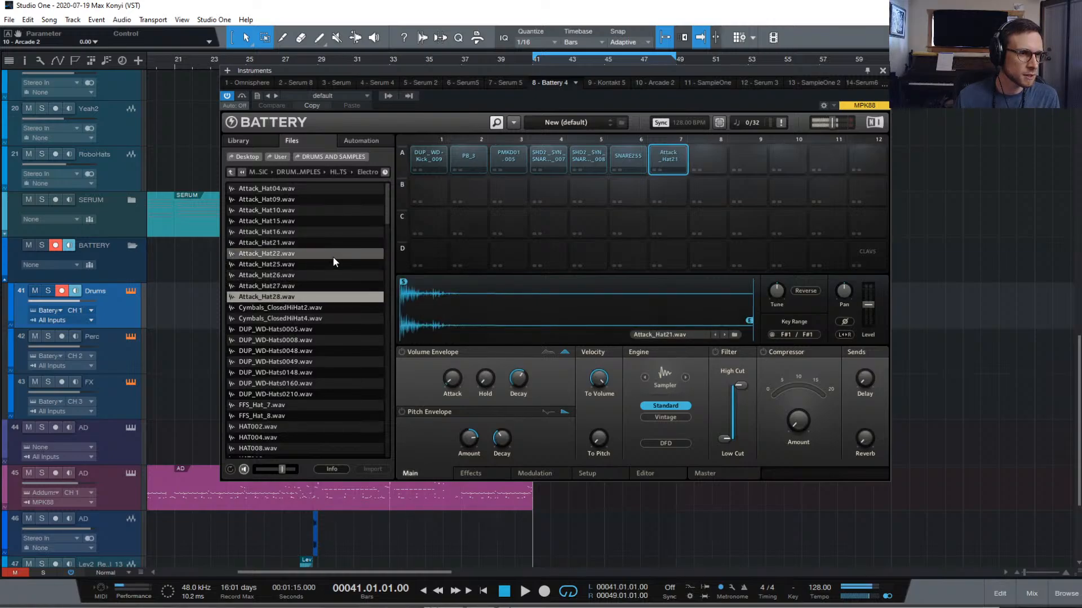
key("Up")
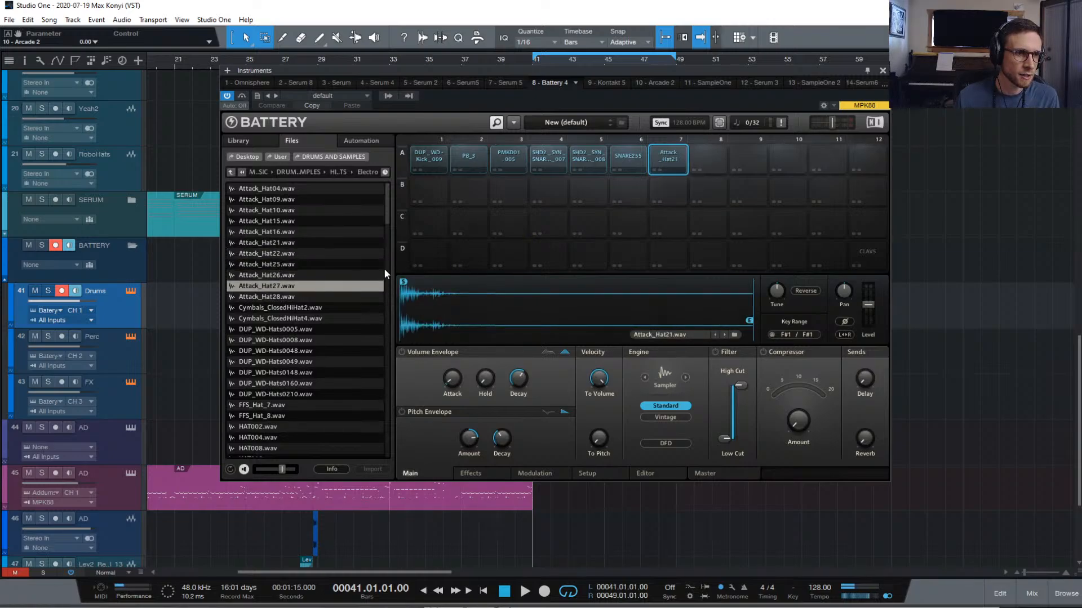
key("Down")
key("Down")
key("Down")
key("Down")
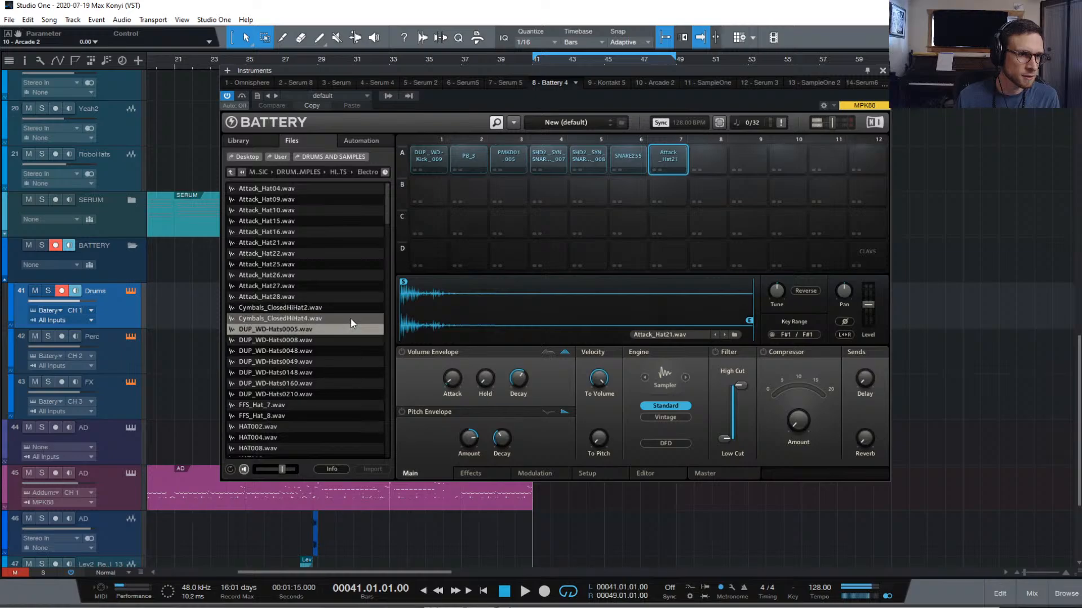
key("Down")
key("Down")
key("Down")
key("Down")
key("Down")
key("Down")
key("Down")
key("Down")
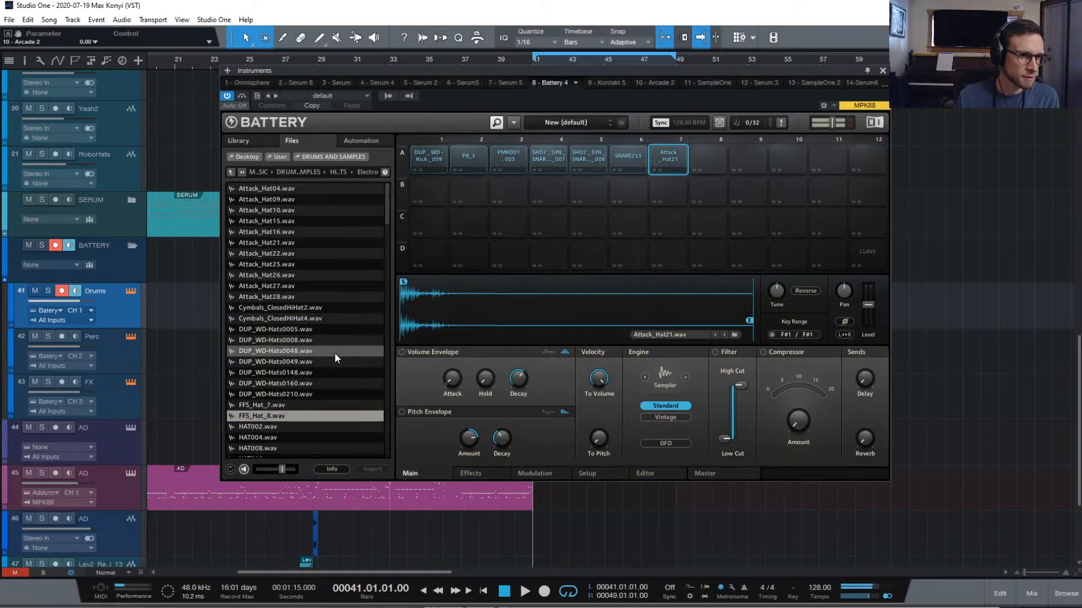
key("Down")
key("Down")
key("Down")
key("Down")
key("Down")
key("Down")
key("Down")
key("Down")
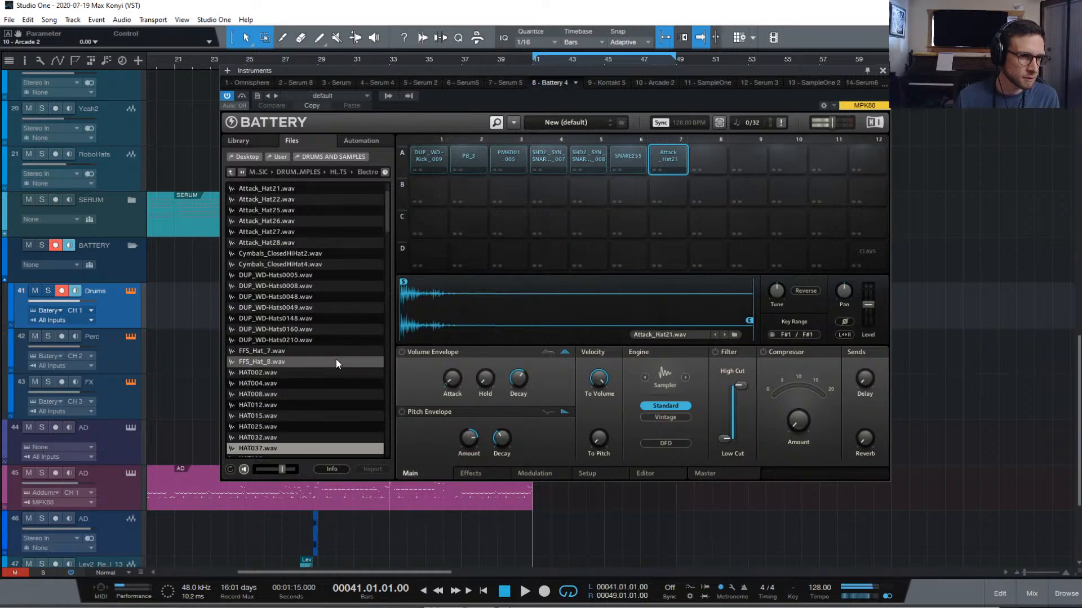
key("Down")
key("Down")
key("Down")
key("Down")
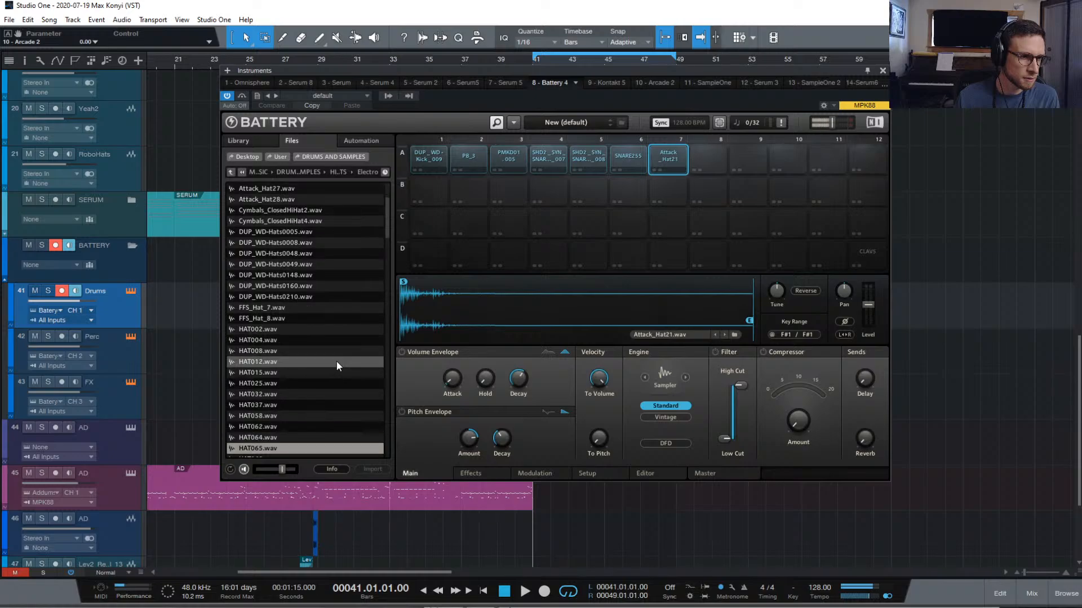
key("Down")
key("Down")
key("Down")
key("Down")
key("Down")
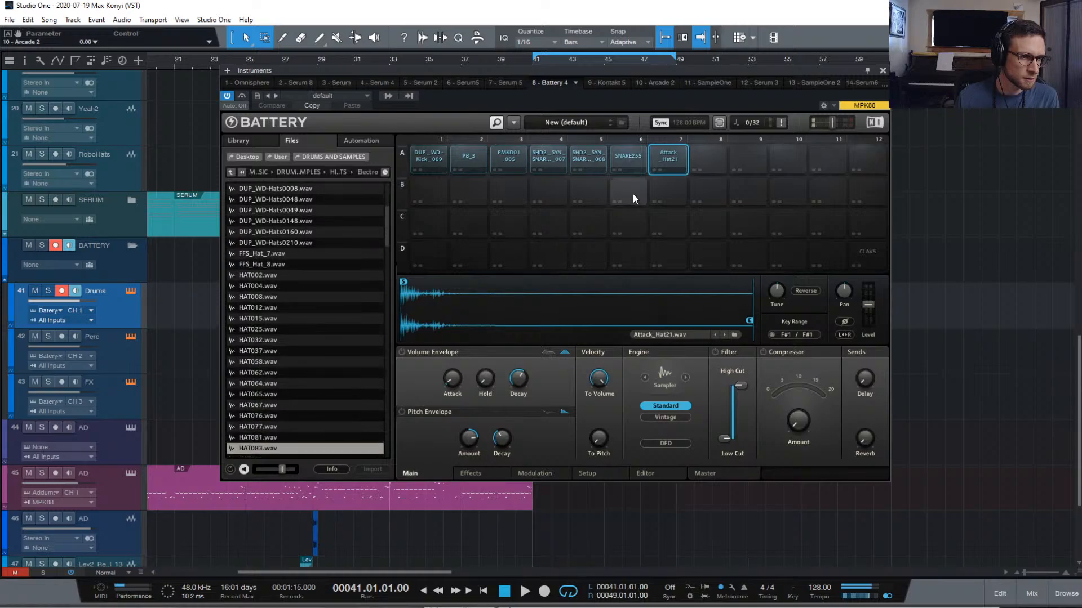
key("Down")
key("Down")
key("Down")
key("Down")
key("Down")
key("Down")
key("Down")
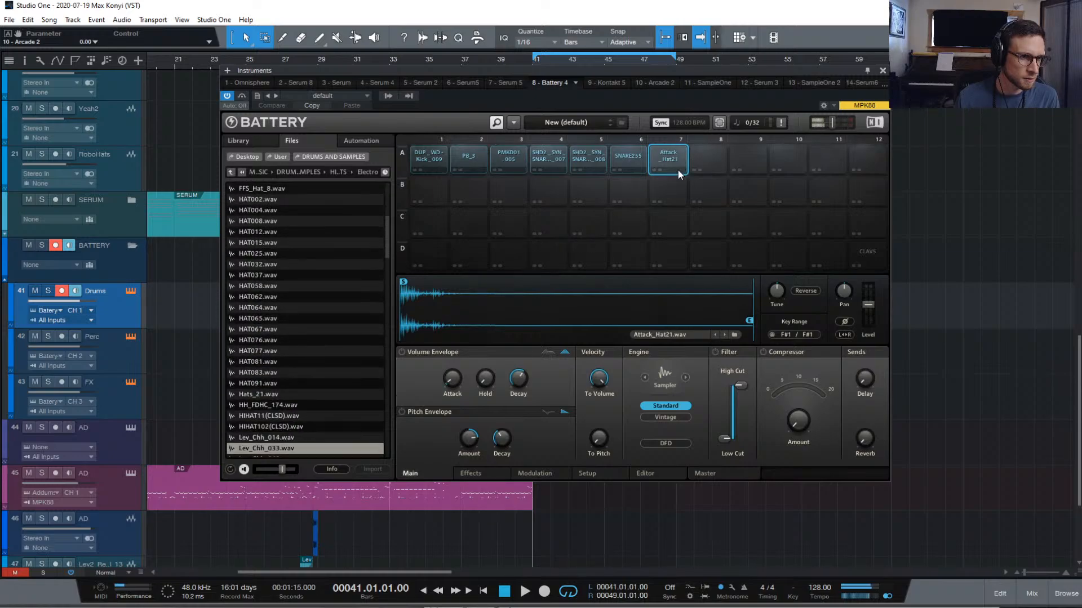
key("Down")
key("Down")
key("Down")
key("Down")
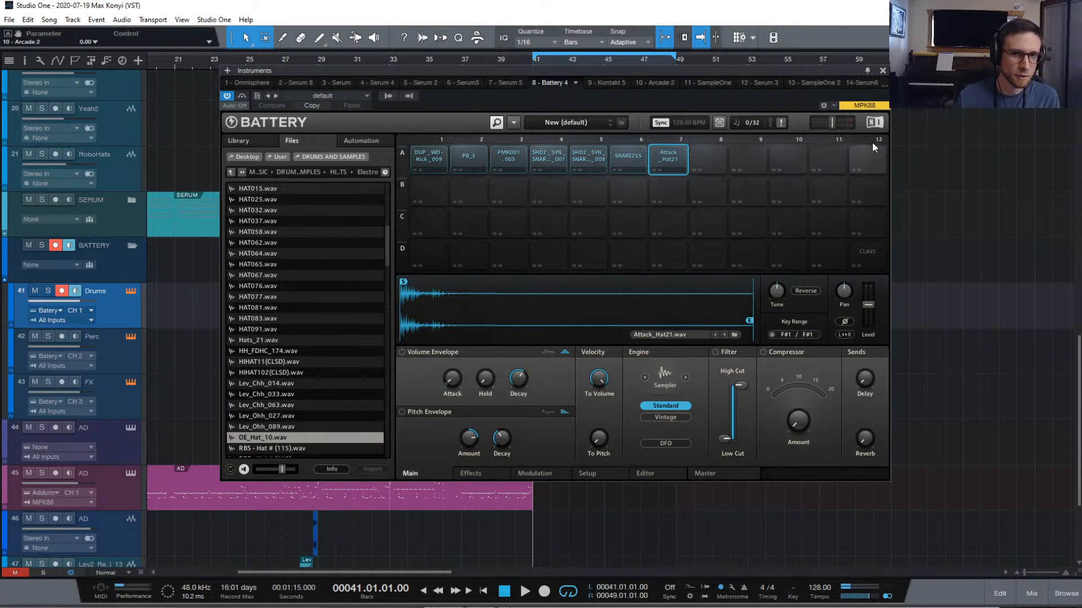
left_click(868, 158)
double_click(283, 435)
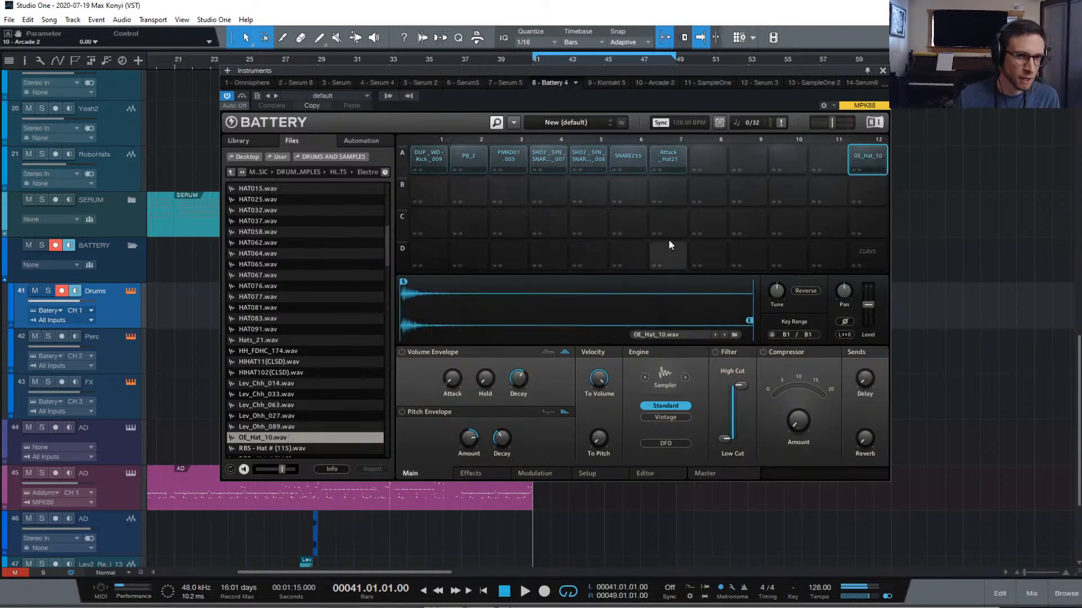
Compare the RBS hats and load RBS - Hat # (236) onto pad A8
left_click(706, 155)
key("Down")
key("Down")
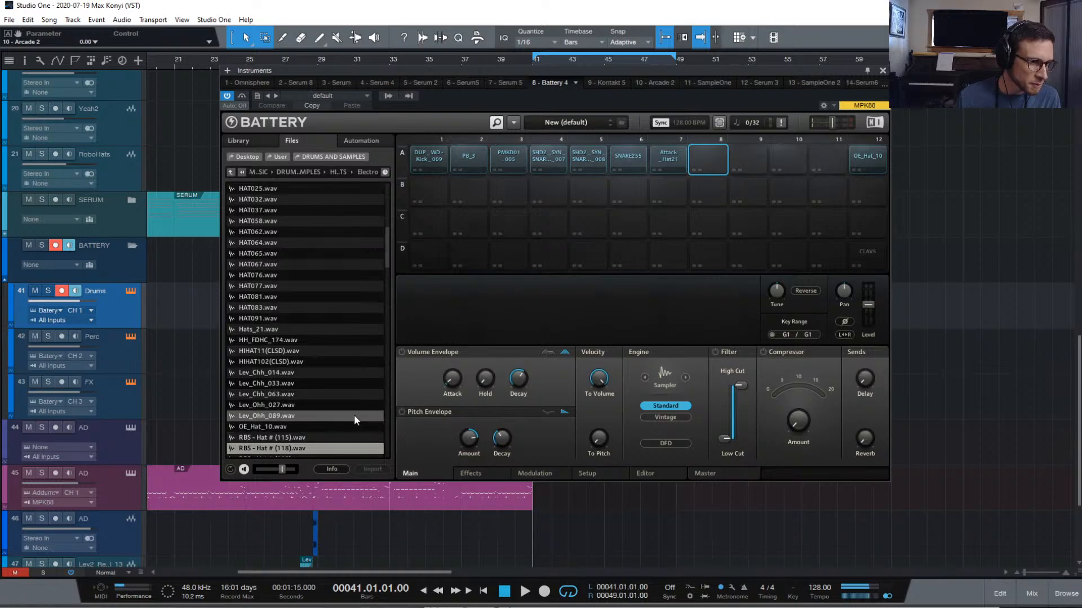
scroll(354, 415, "down", 4)
key("Down")
key("Down")
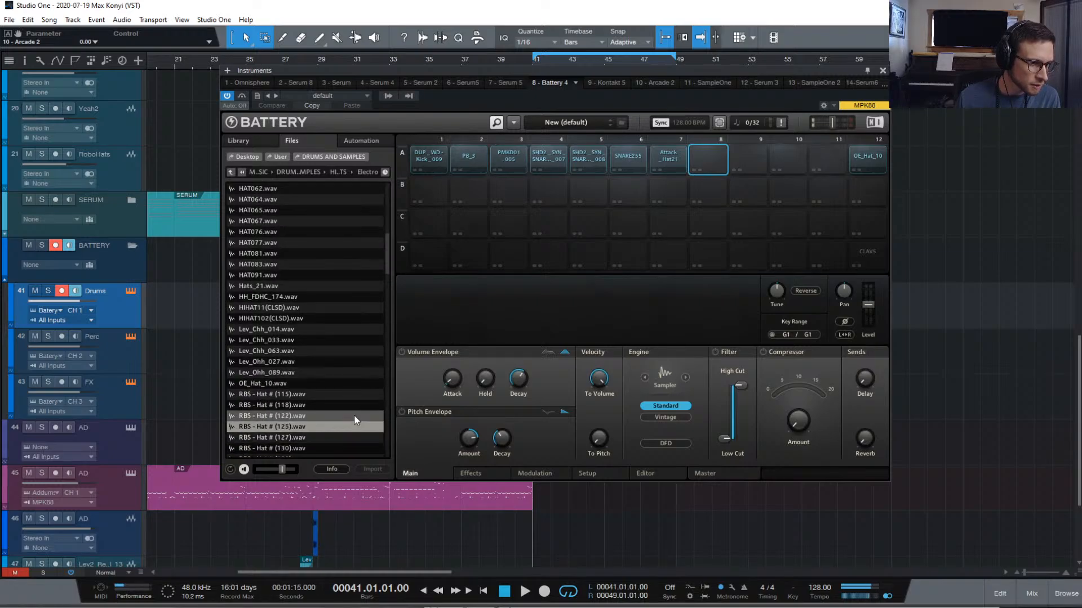
key("Down")
key("Down")
key("Down")
key("Down")
key("Down")
key("Down")
key("Down")
key("Down")
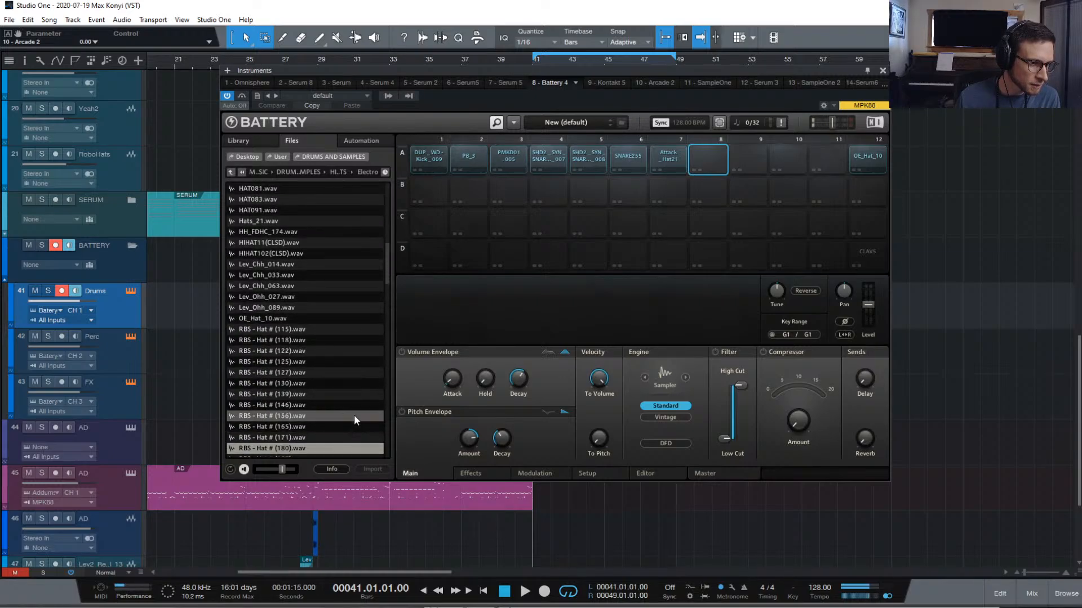
key("Down")
key("Down")
key("Down")
key("Down")
key("Down")
key("Down")
key("Down")
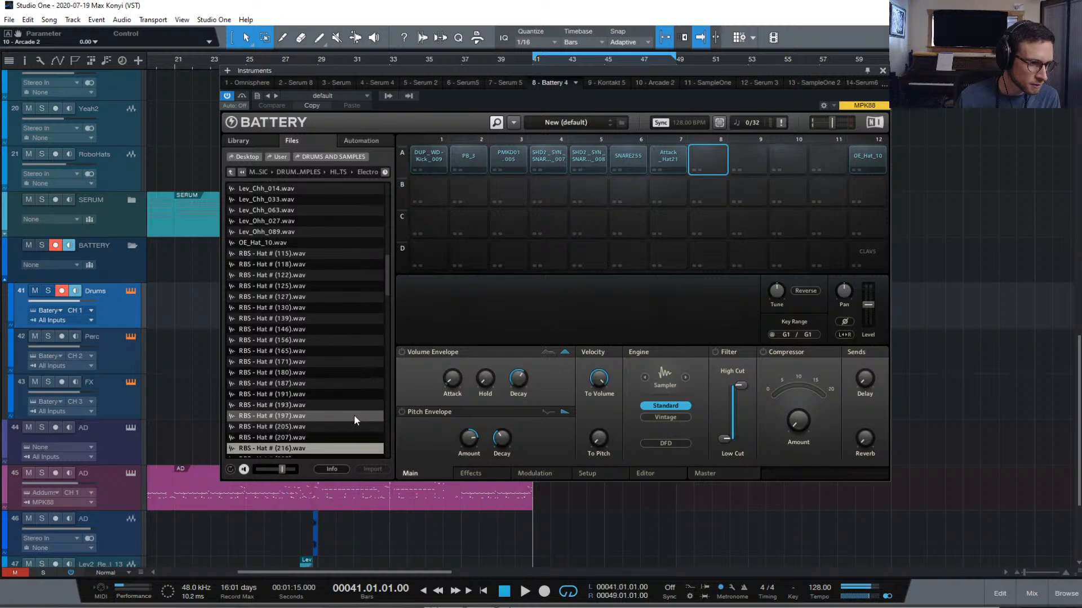
key("Down")
key("Down")
key("Down")
key("Down")
key("Down")
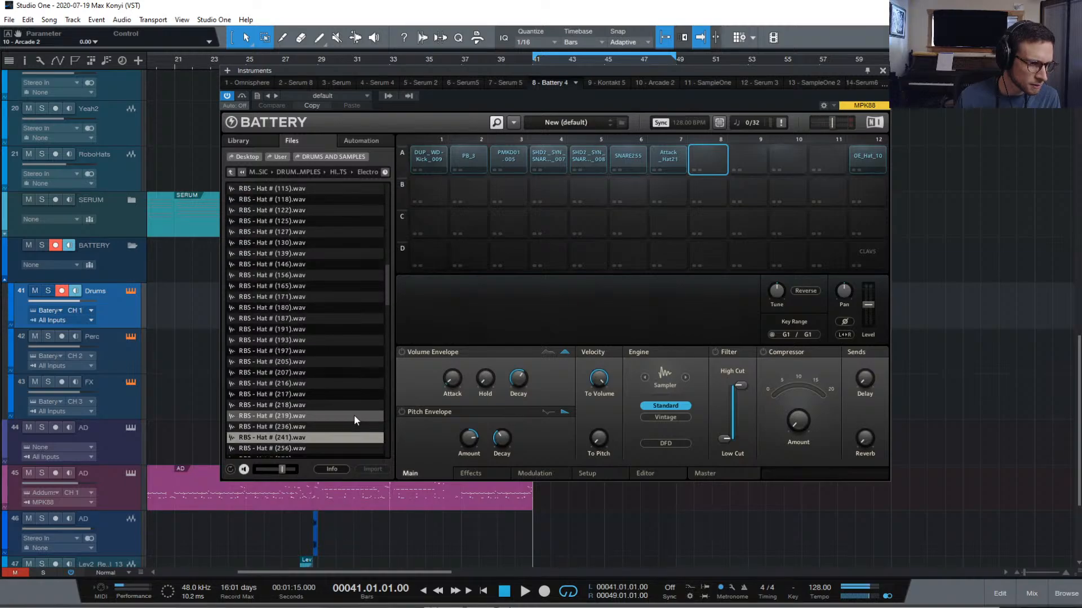
key("Up")
key("Down")
key("Up")
key("Down")
key("Up")
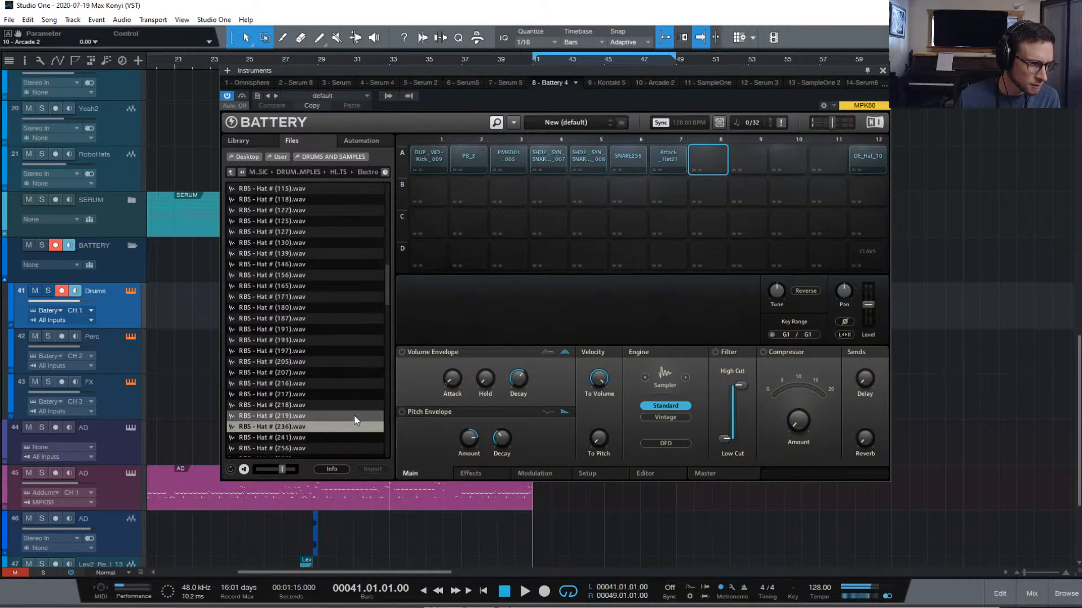
double_click(315, 427)
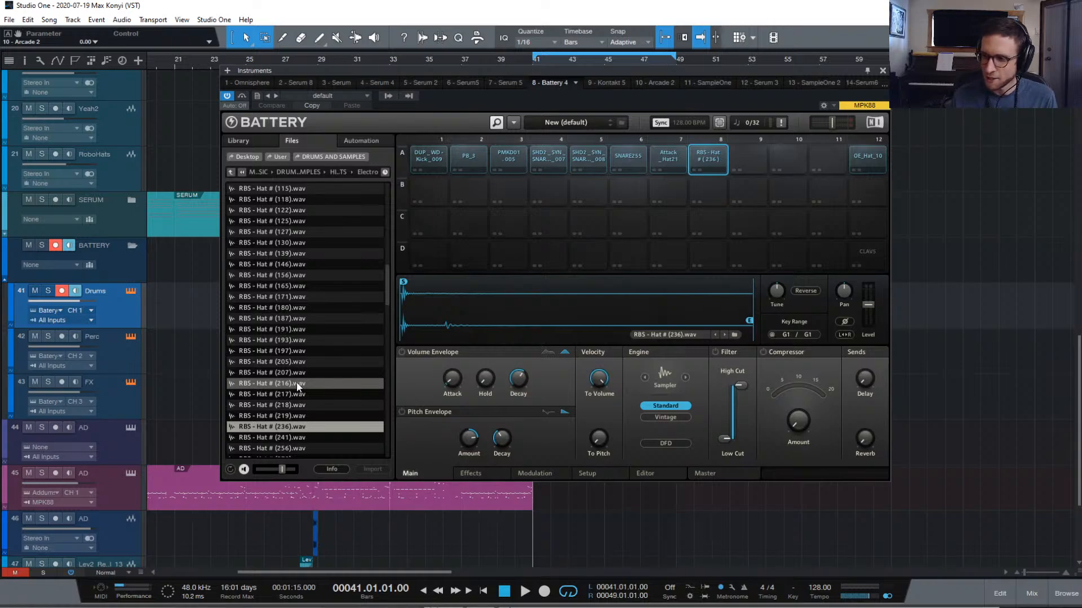
Pick RBS - Hat # (241) and select empty pad A9
key("Down")
key("Down")
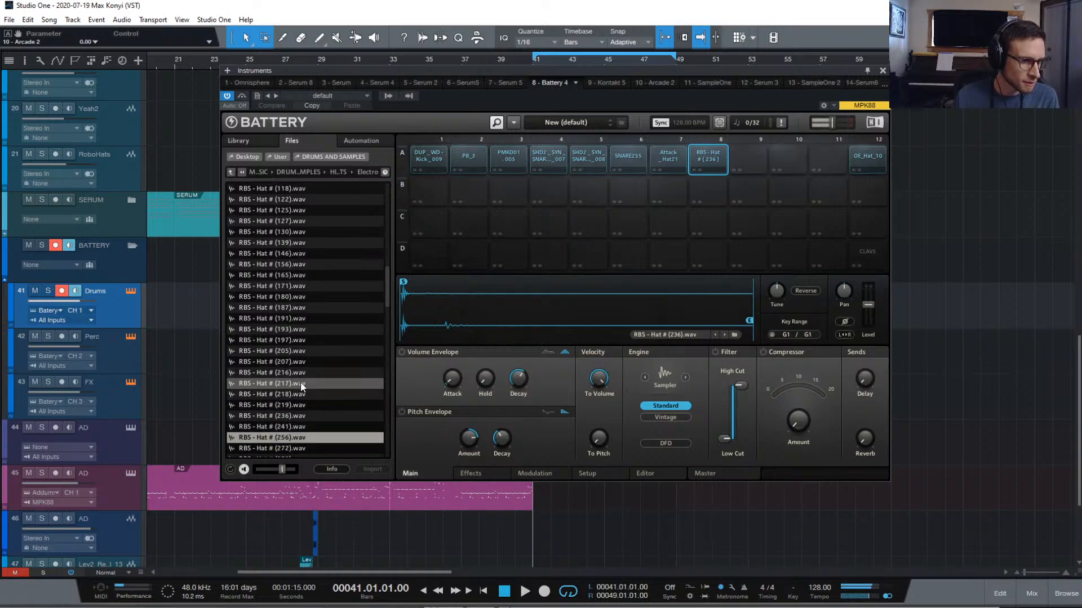
left_click(296, 426)
left_click(758, 161)
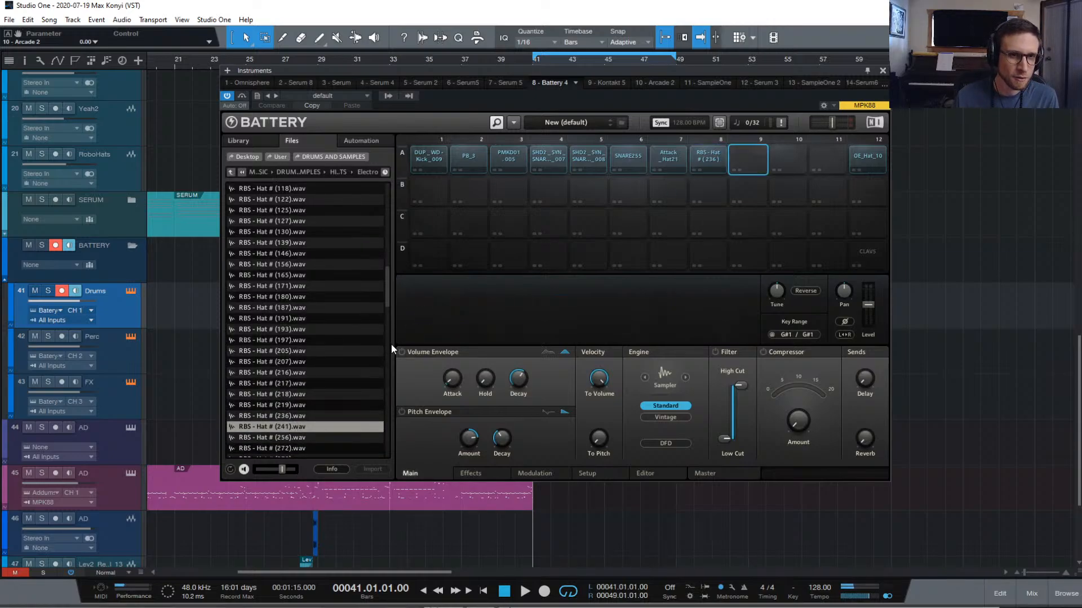
Load RBS - Hat # (241) onto pad A9 and audition the hats below it
double_click(306, 425)
key("Down")
key("Down")
key("Down")
key("Down")
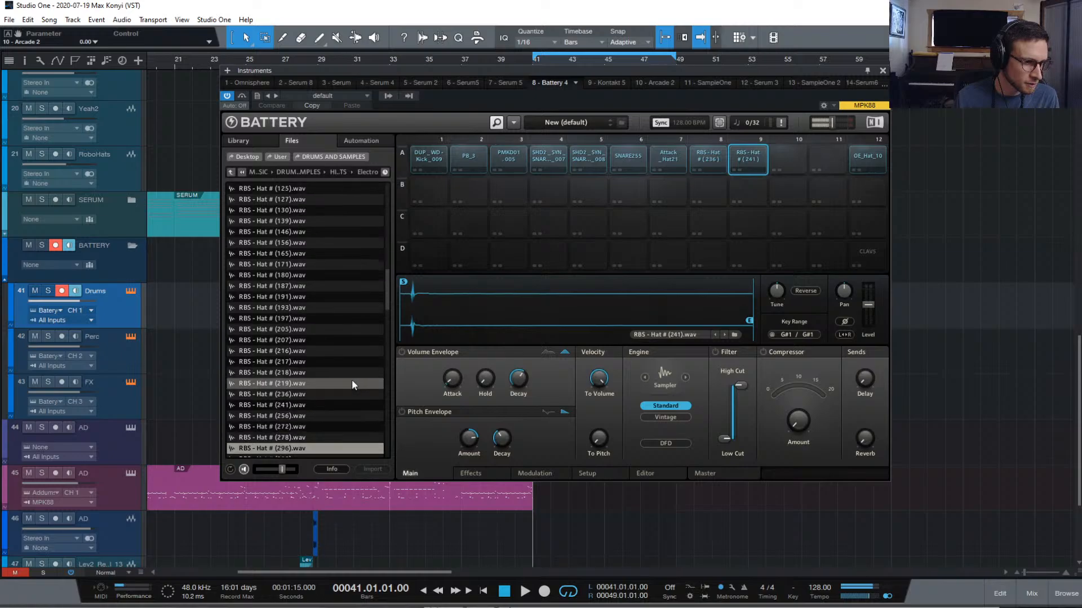
key("Down")
key("Down")
key("Down")
key("Down")
key("Down")
key("Down")
key("Down")
key("Down")
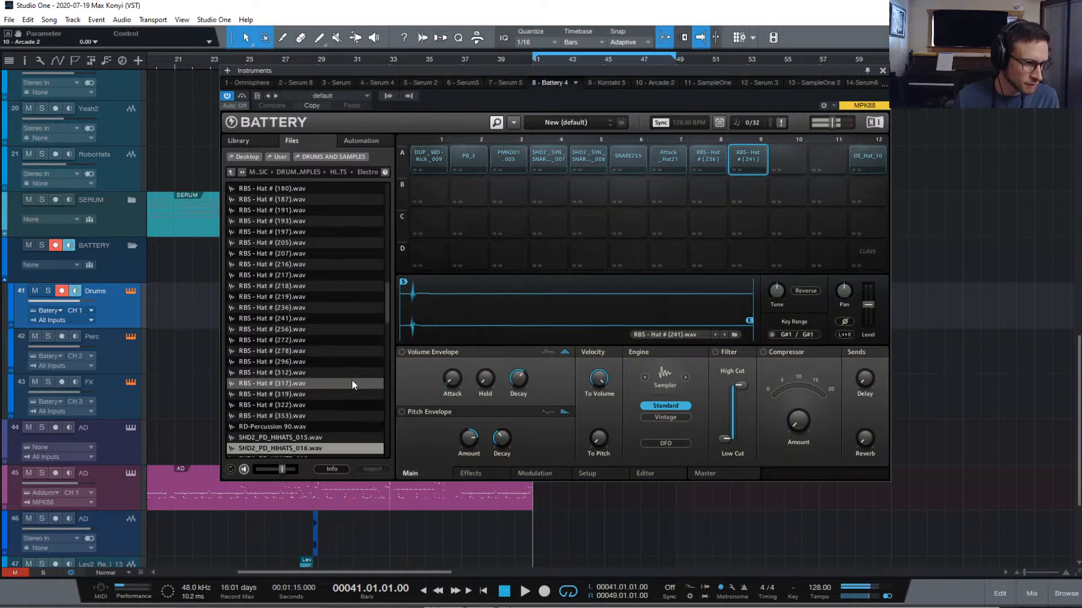
key("Down")
key("Down")
key("Down")
key("Down")
key("Down")
key("Down")
key("Down")
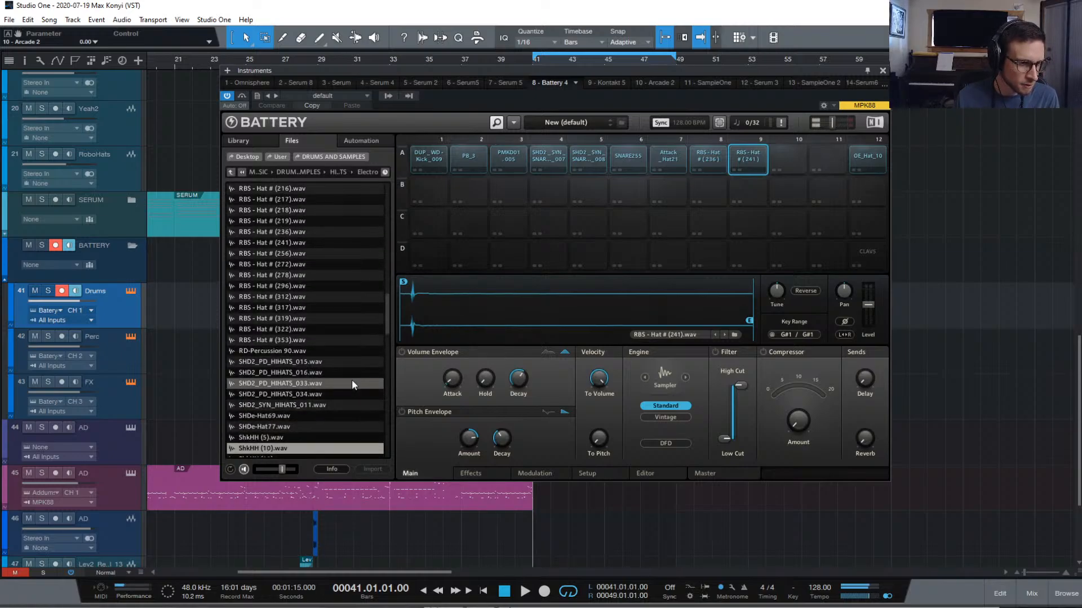
key("Down")
key("Down")
key("Down")
key("Down")
key("Down")
key("Down")
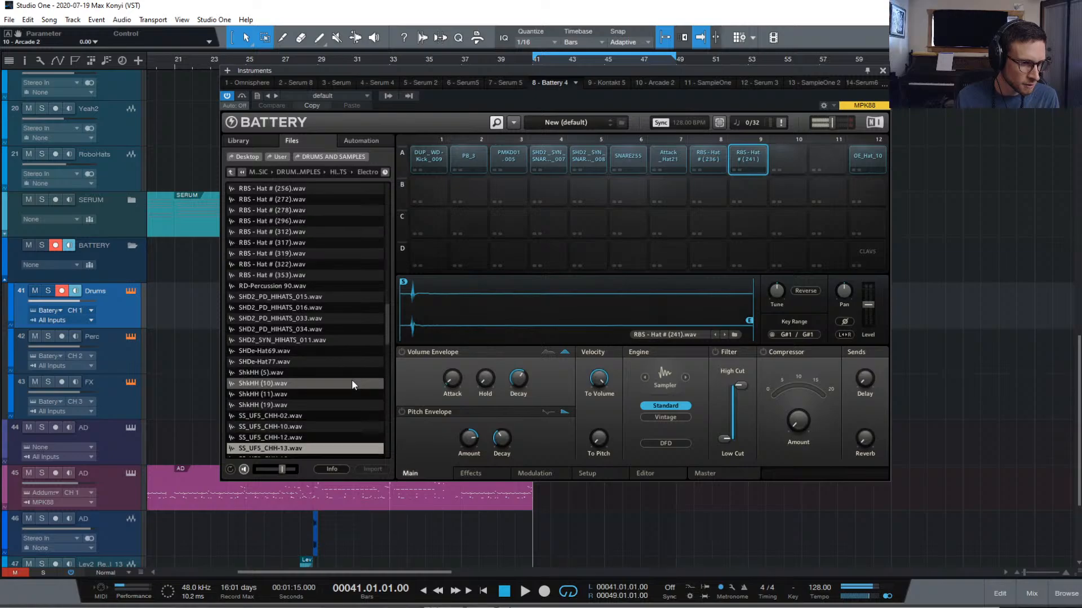
key("Down")
key("Down")
key("Down")
key("Down")
key("Down")
key("Down")
key("Down")
key("Down")
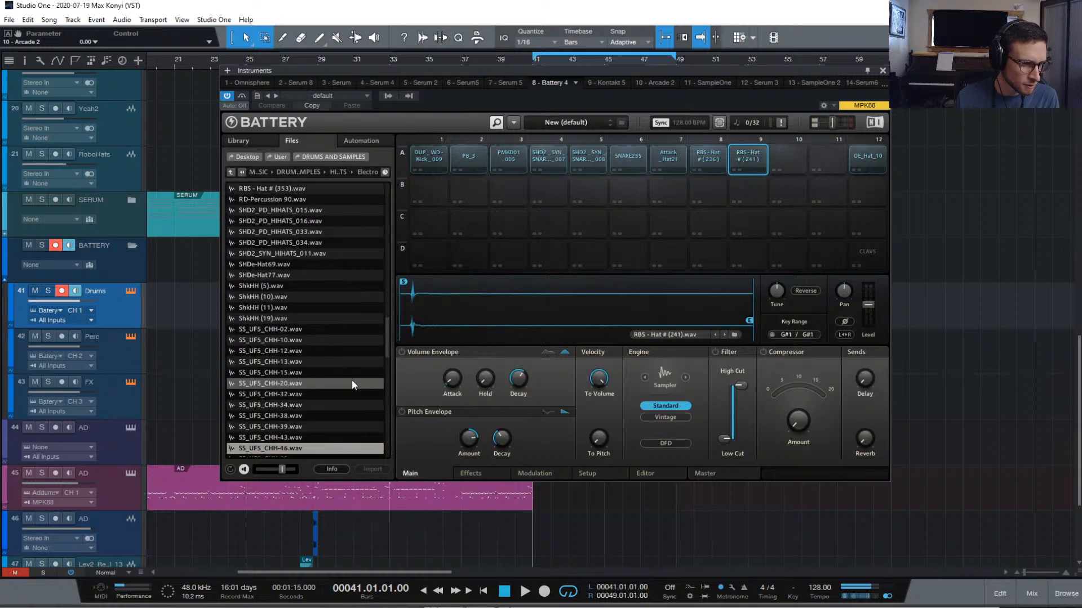
key("Down")
key("Down")
key("Down")
key("Down")
key("Down")
key("Down")
key("Down")
key("Down")
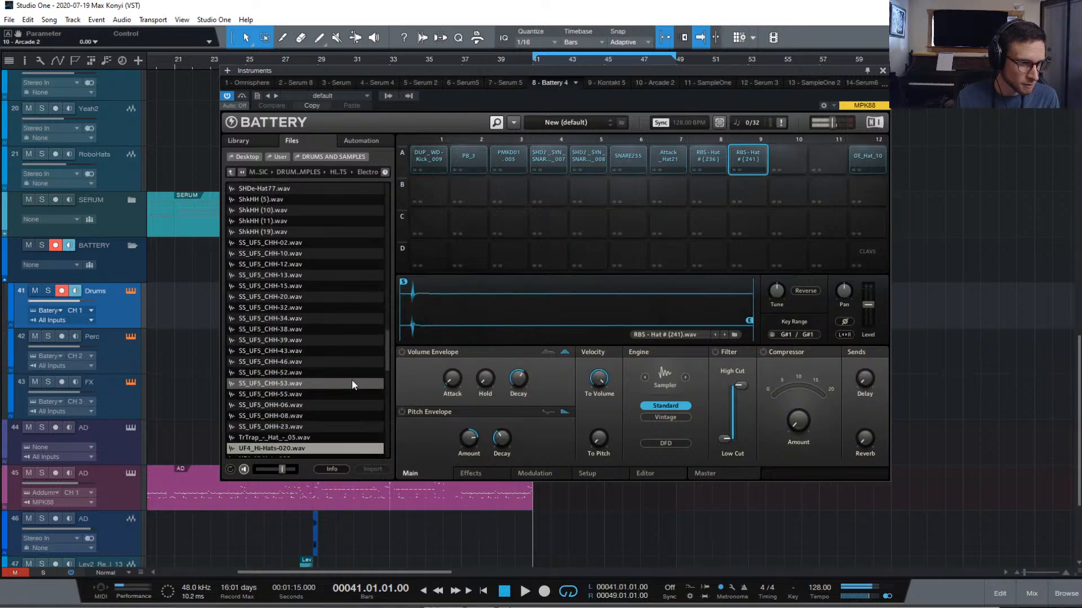
key("Down")
key("Down")
key("Down")
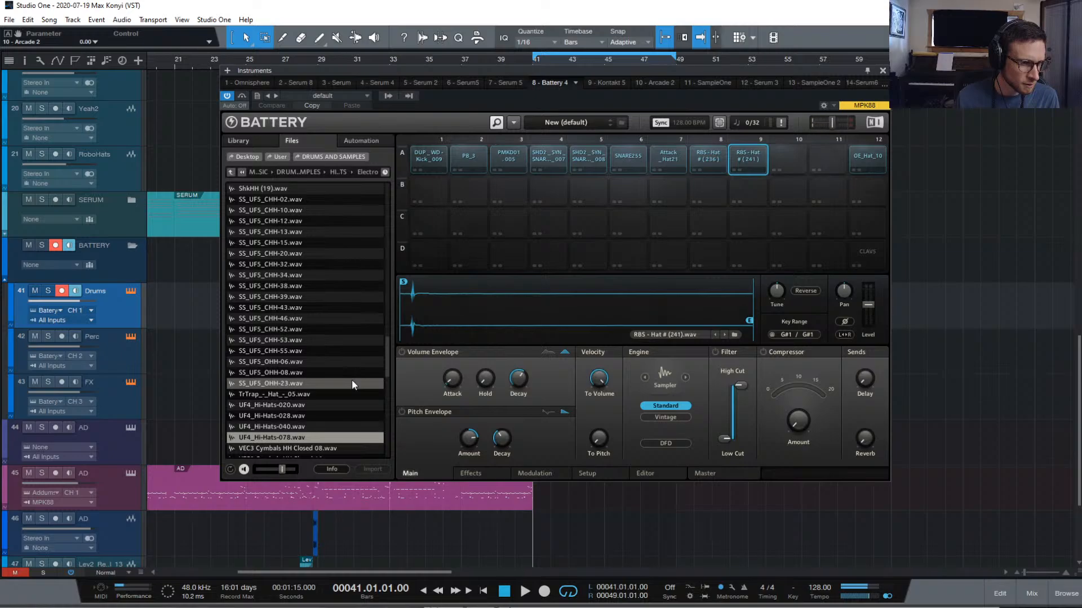
key("Down")
key("Down")
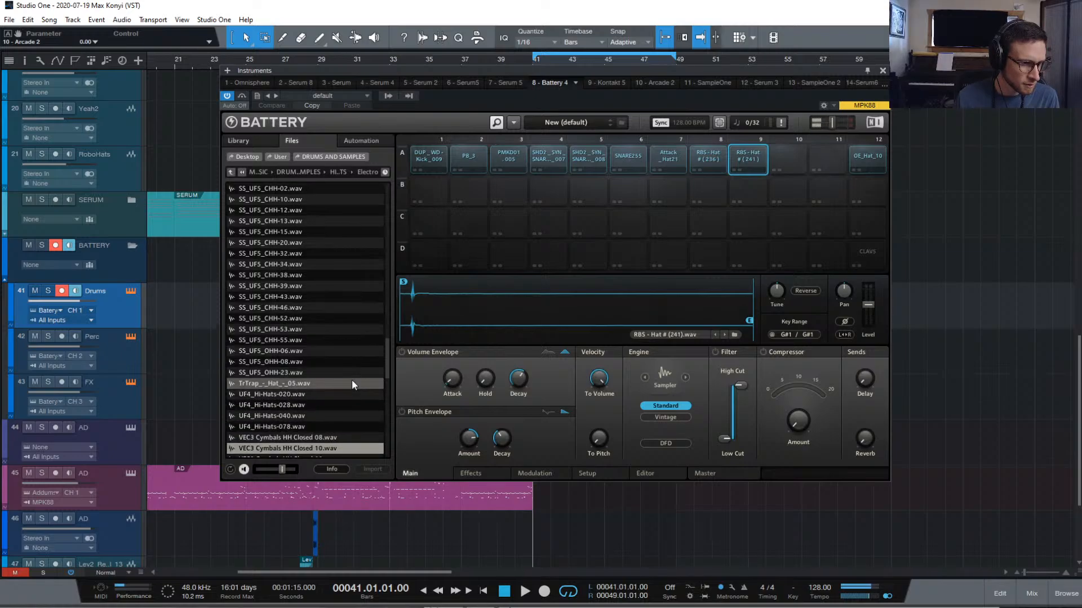
Audition the VEC3 and VEDM closed hi-hats, then select empty pad A10
key("Down")
key("Down")
key("Down")
key("Down")
key("Down")
key("Down")
key("Down")
key("Down")
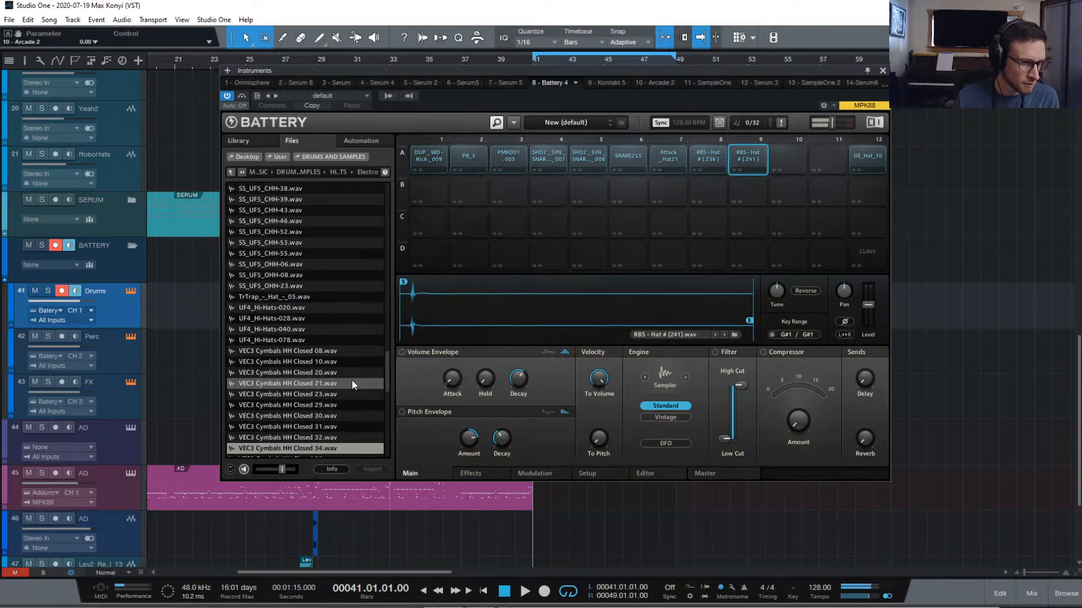
key("Down")
key("Down")
key("Down")
key("Down")
key("Down")
key("Down")
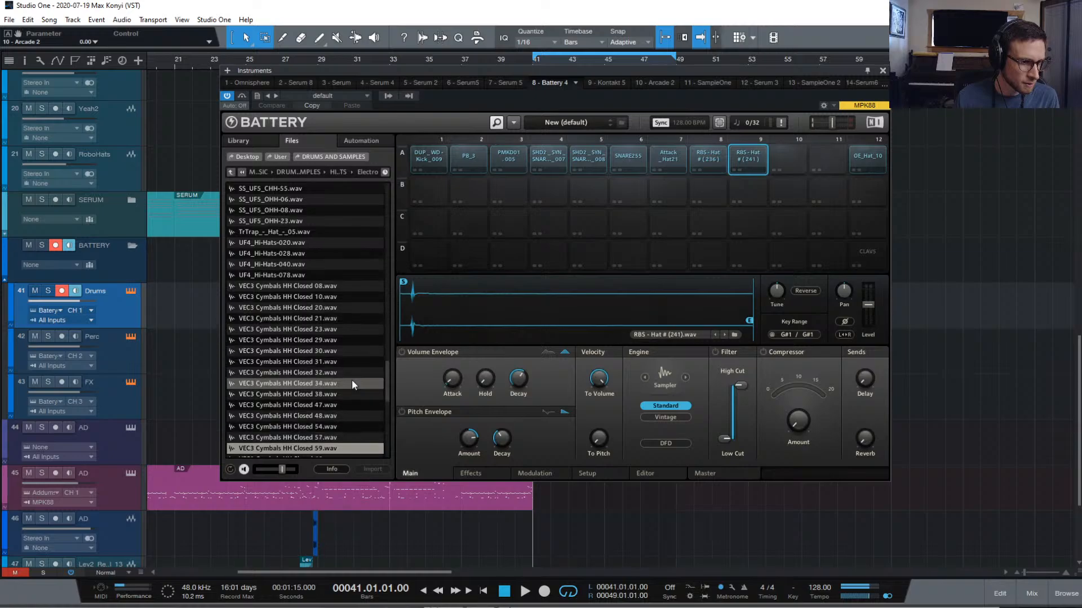
key("Down")
key("Down")
key("Down")
key("Down")
key("Down")
key("Down")
key("Down")
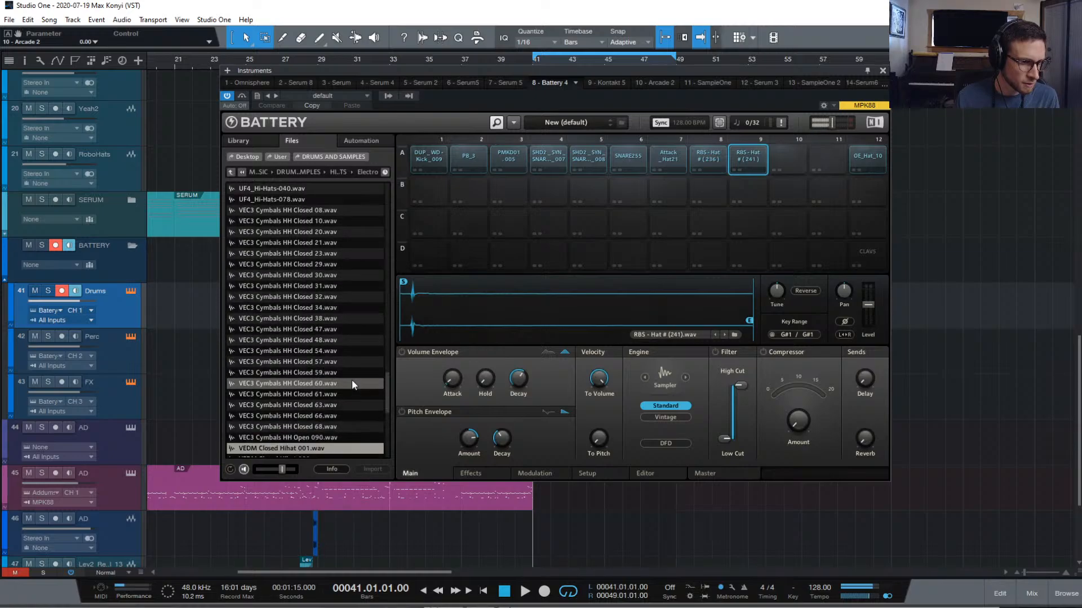
key("Down")
key("Down")
key("Down")
key("Down")
key("Down")
key("Down")
key("Down")
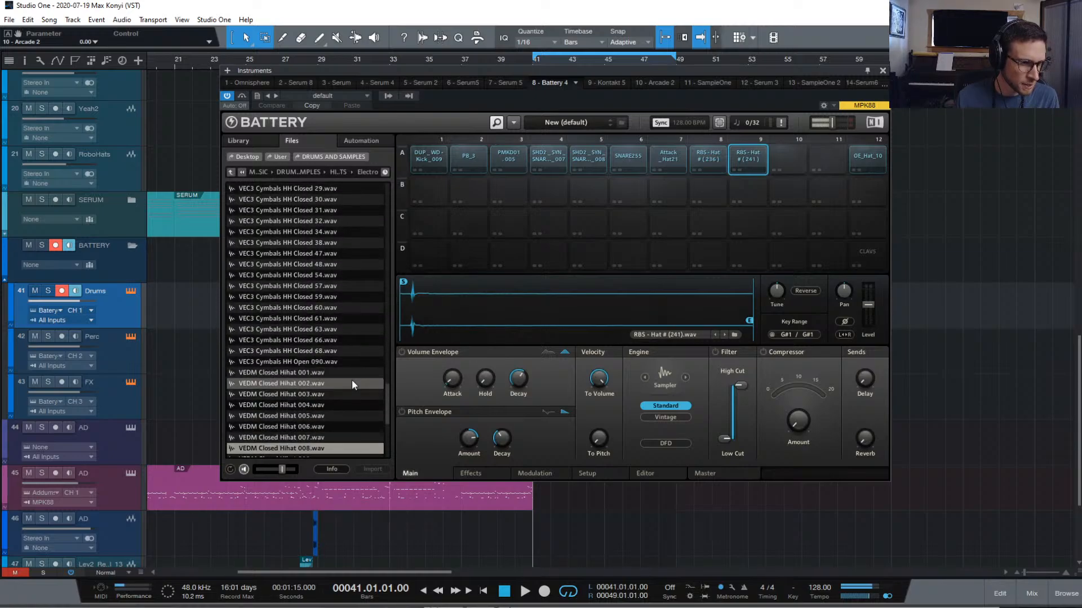
key("Down")
key("Down")
key("Down")
key("Down")
key("Down")
key("Down")
key("Down")
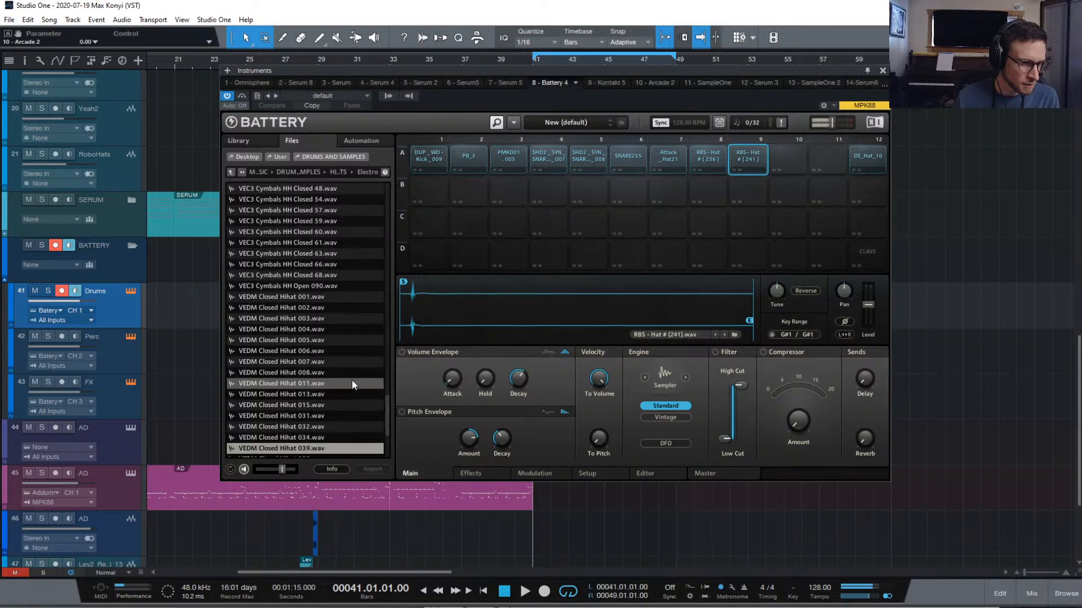
key("Down")
key("Down")
key("Down")
key("Down")
key("Down")
key("Down")
key("Down")
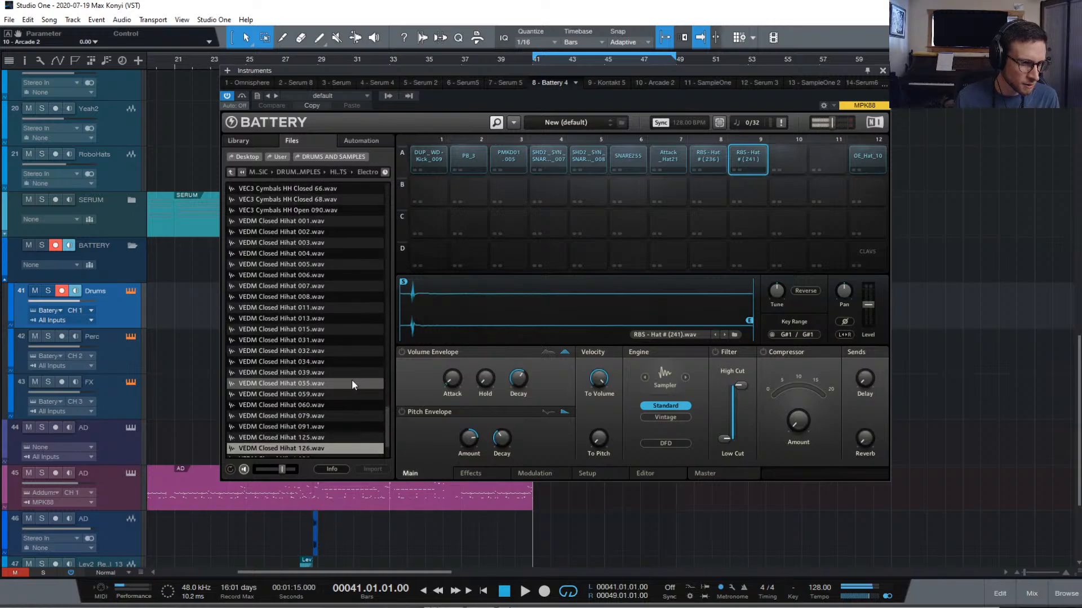
key("Down")
key("Down")
key("Down")
key("Down")
key("Down")
key("Down")
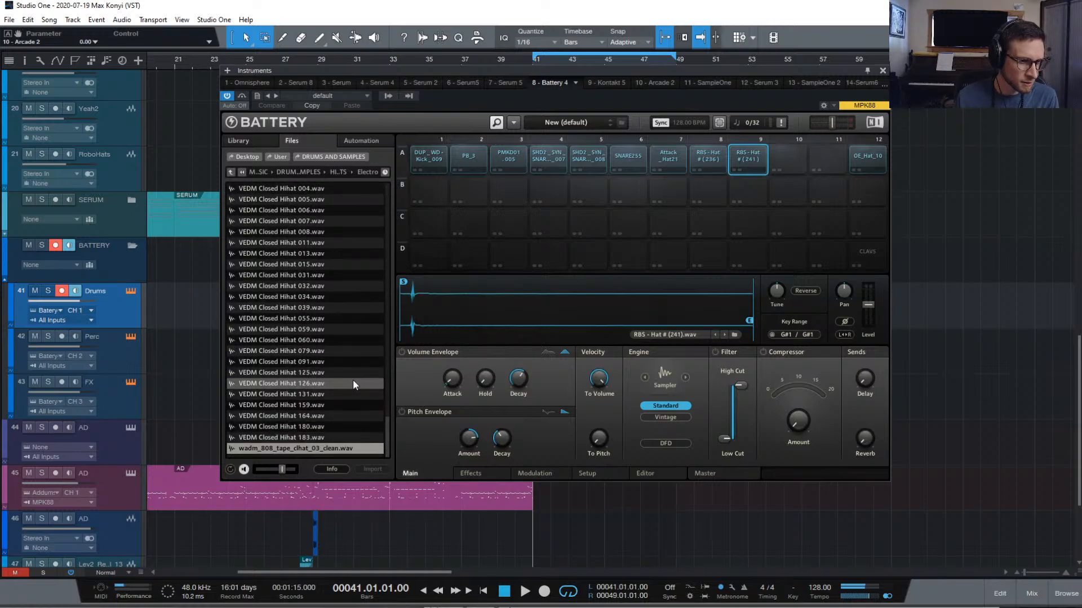
left_click(797, 164)
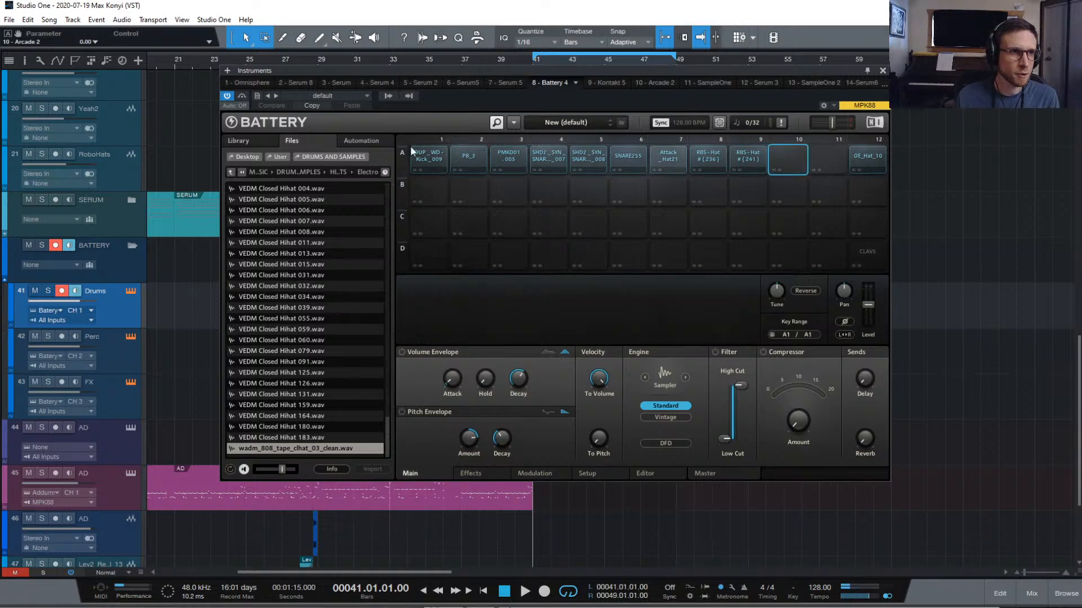
Go up one level to the HI-HATS folder listing Electro, Open and Real
left_click(231, 173)
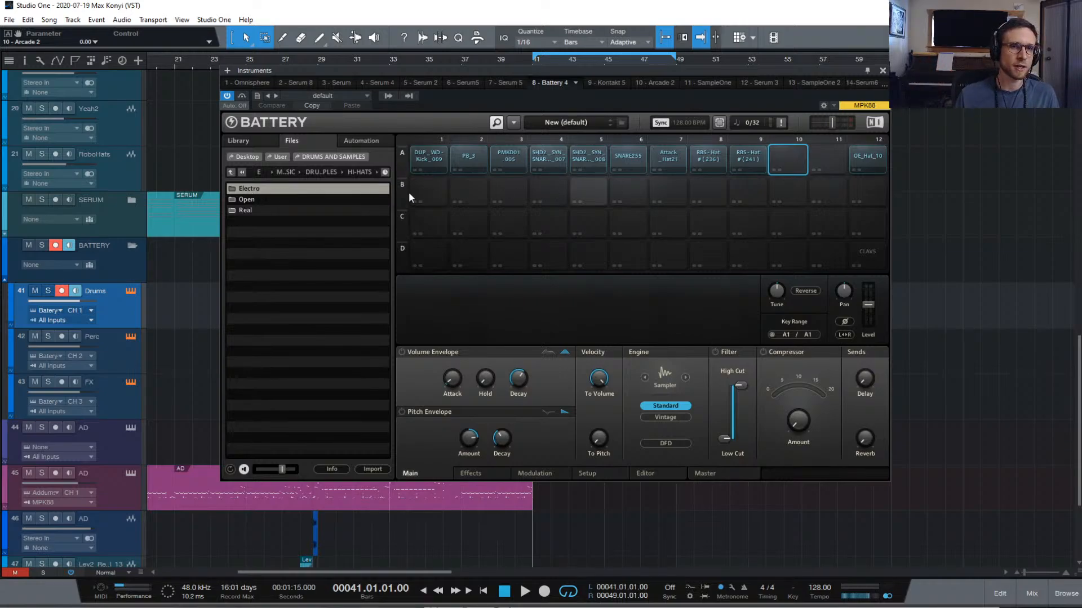
Leave the Electro hi-hat folders and open DRUMS AND SAMPLES > 8-Bit > One Shots
left_click(271, 199)
left_click(266, 209)
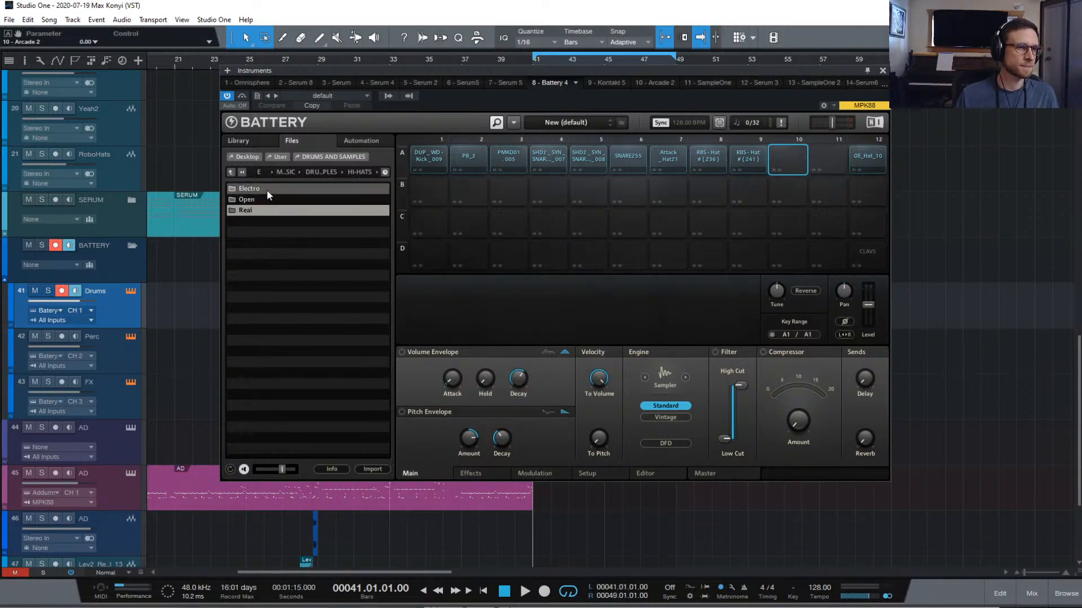
left_click(266, 189)
left_click(232, 173)
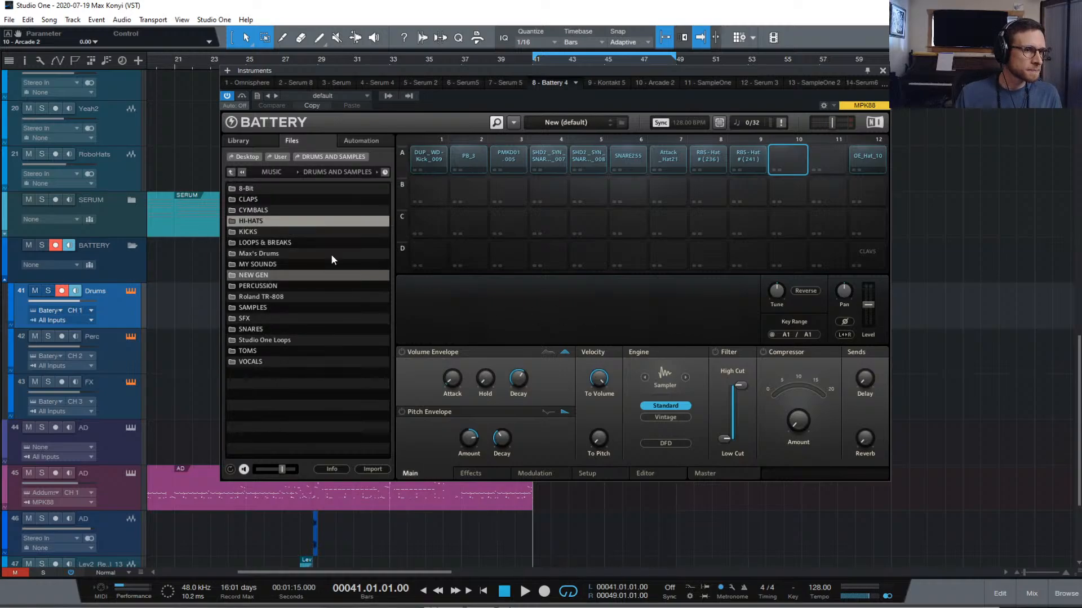
double_click(274, 188)
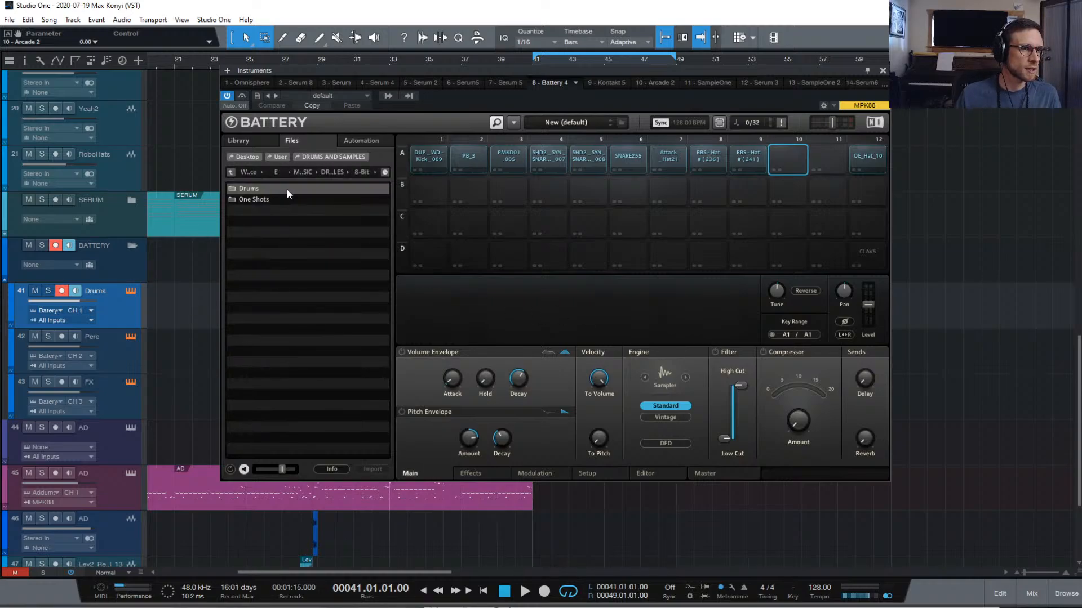
double_click(288, 200)
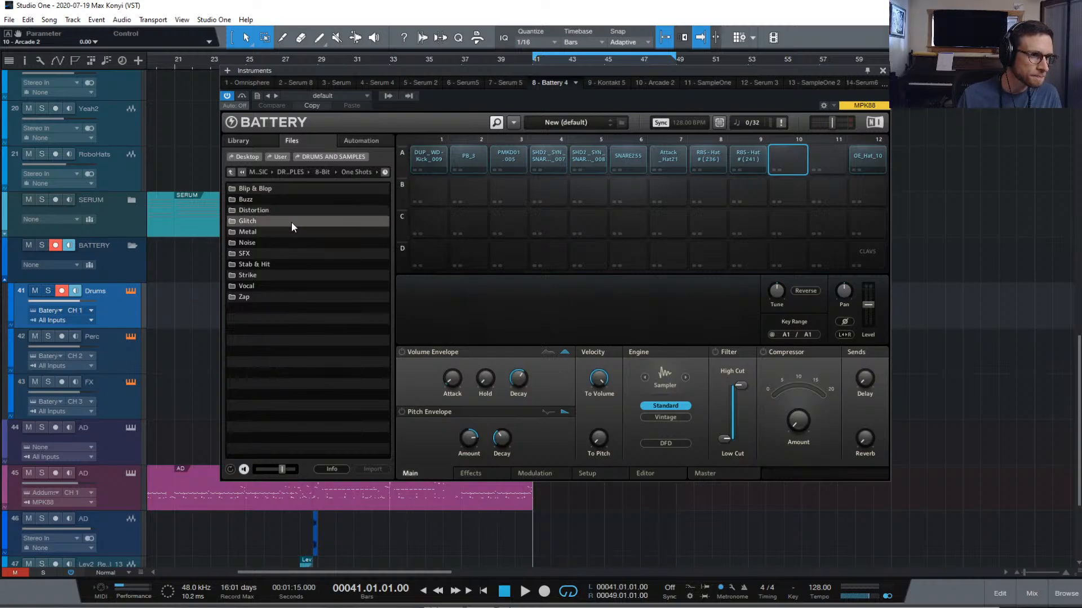
Preview the Blip & Blop Beep Bitkits samples one after another
double_click(291, 188)
left_click(289, 188)
key("Down")
key("Down")
key("Down")
key("Down")
key("Down")
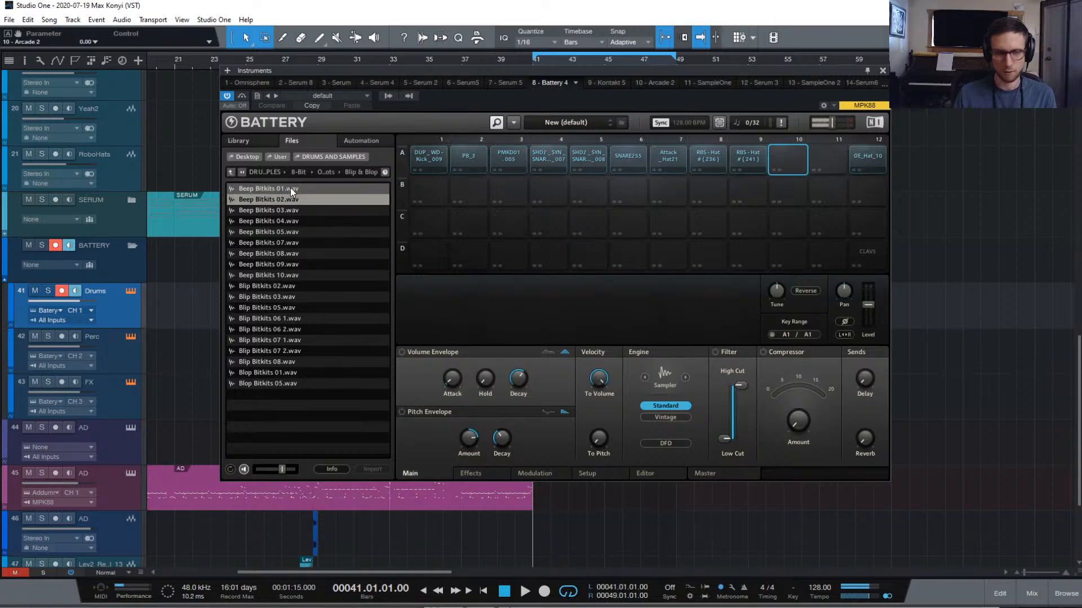
key("Down")
key("Down")
key("Down")
key("Down")
key("Down")
key("Down")
key("Down")
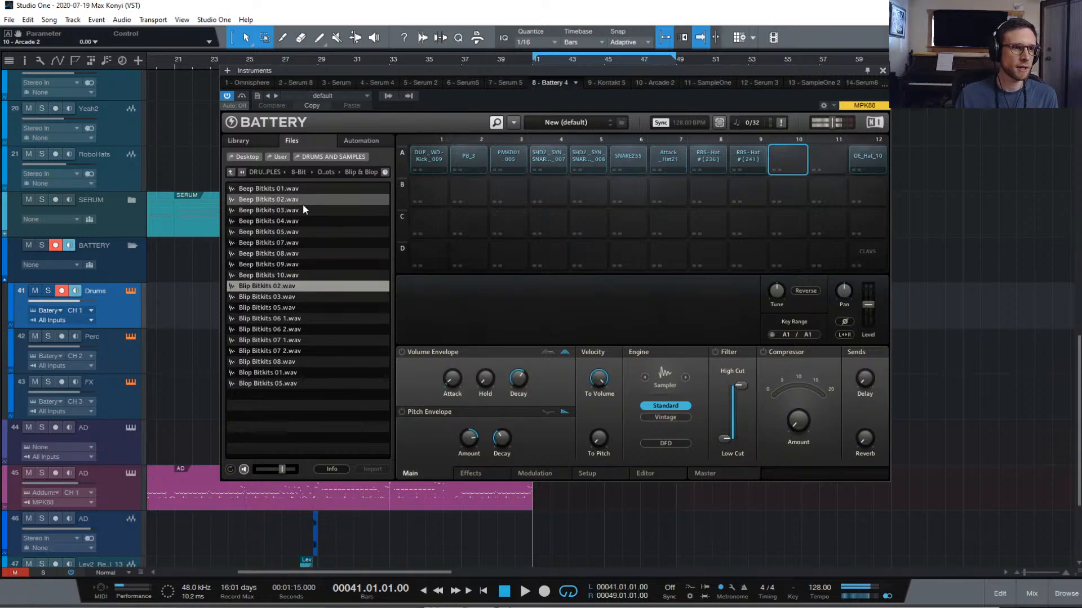
key("Down")
key("Down")
key("Down")
key("Down")
key("Down")
key("Down")
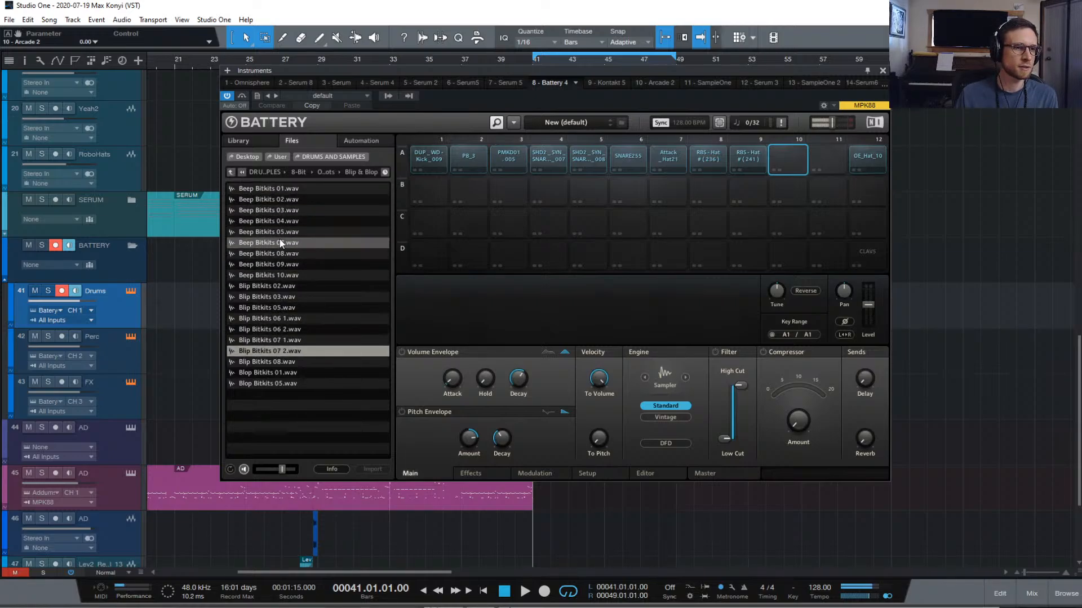
Audition the Glitch Bitkits samples, then close the Battery window
left_click(230, 172)
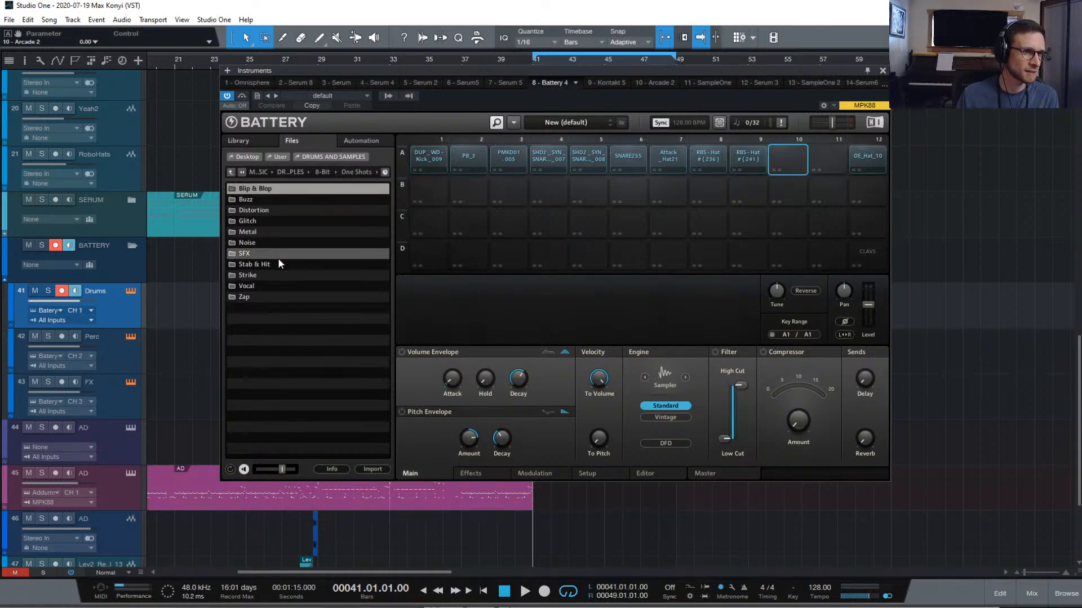
double_click(274, 220)
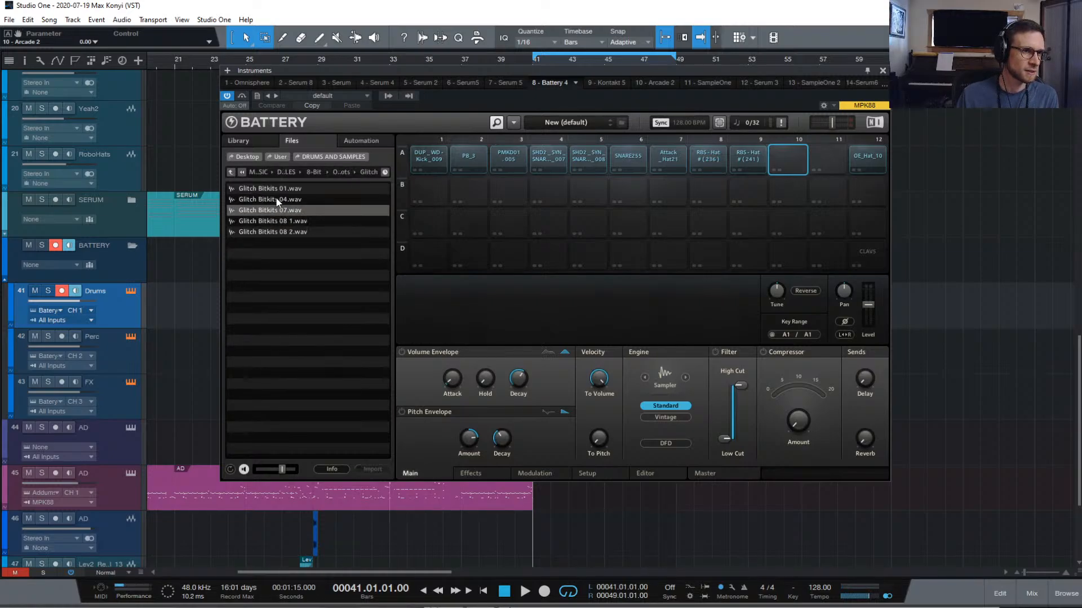
left_click(328, 201)
key("Down")
key("Down")
key("Down")
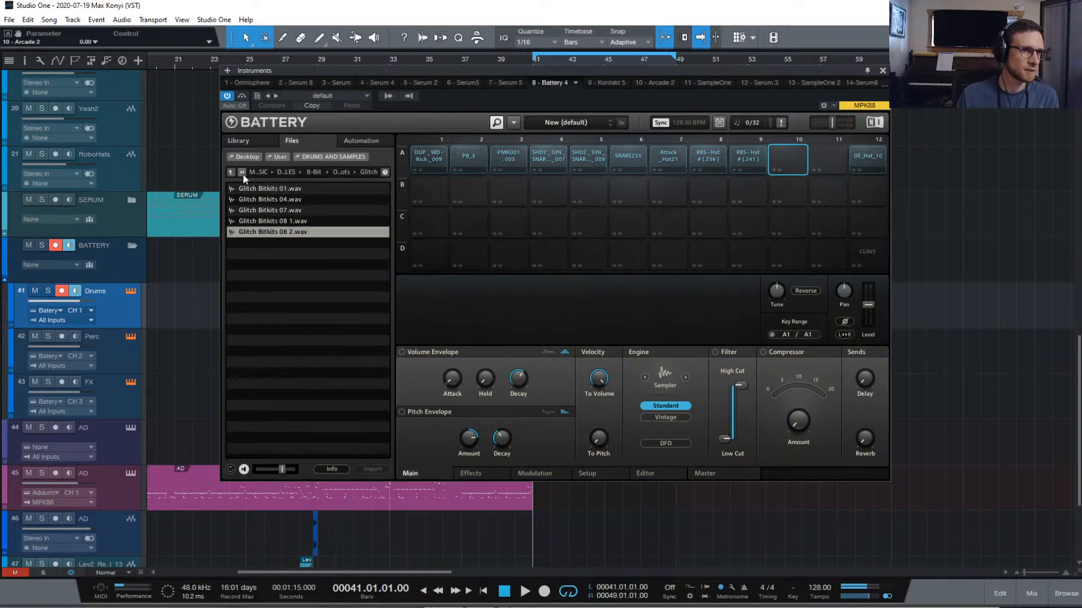
left_click(232, 174)
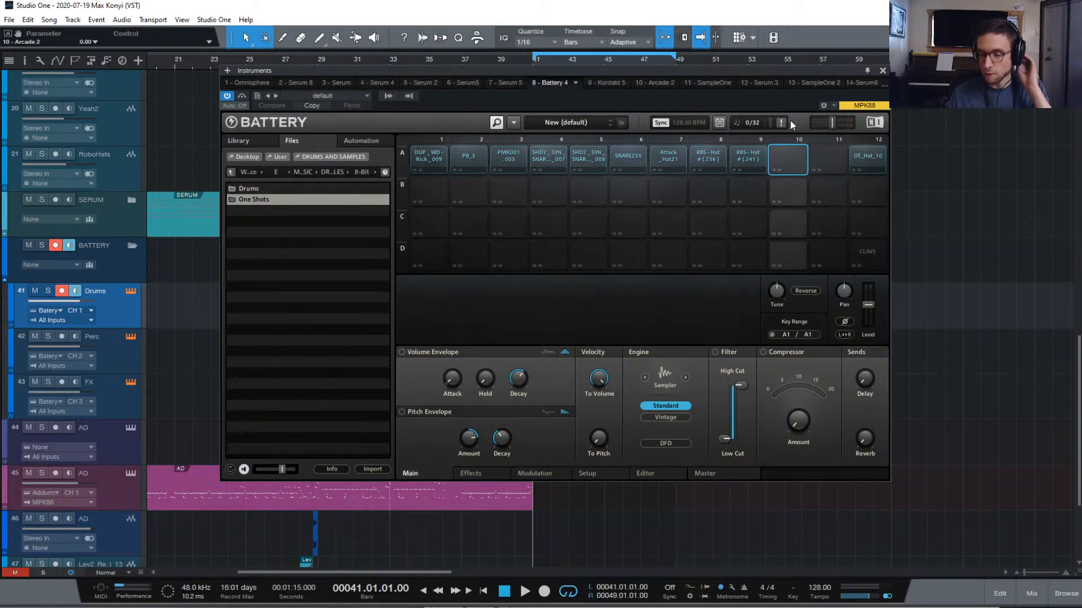
left_click(882, 70)
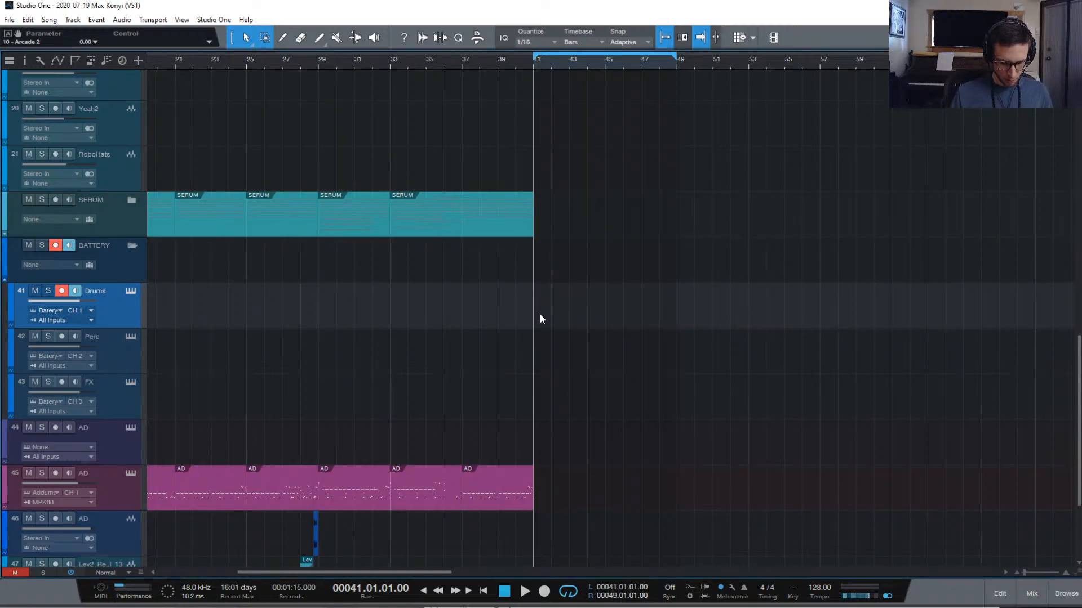
Create a new pattern on the Drums track and open it with its instrument row list
key("ctrl+shift+p")
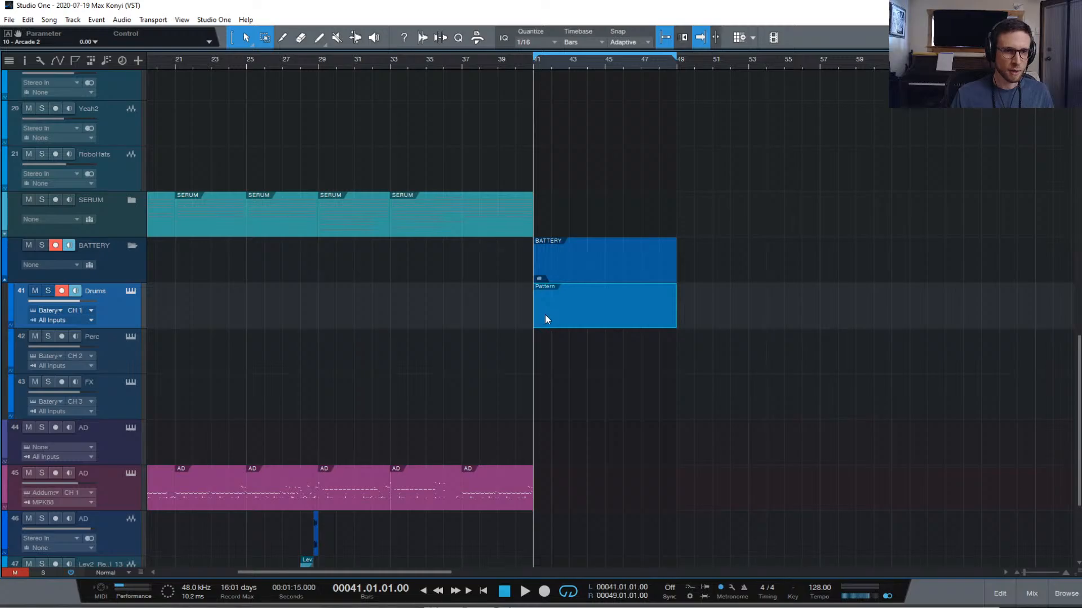
double_click(546, 316)
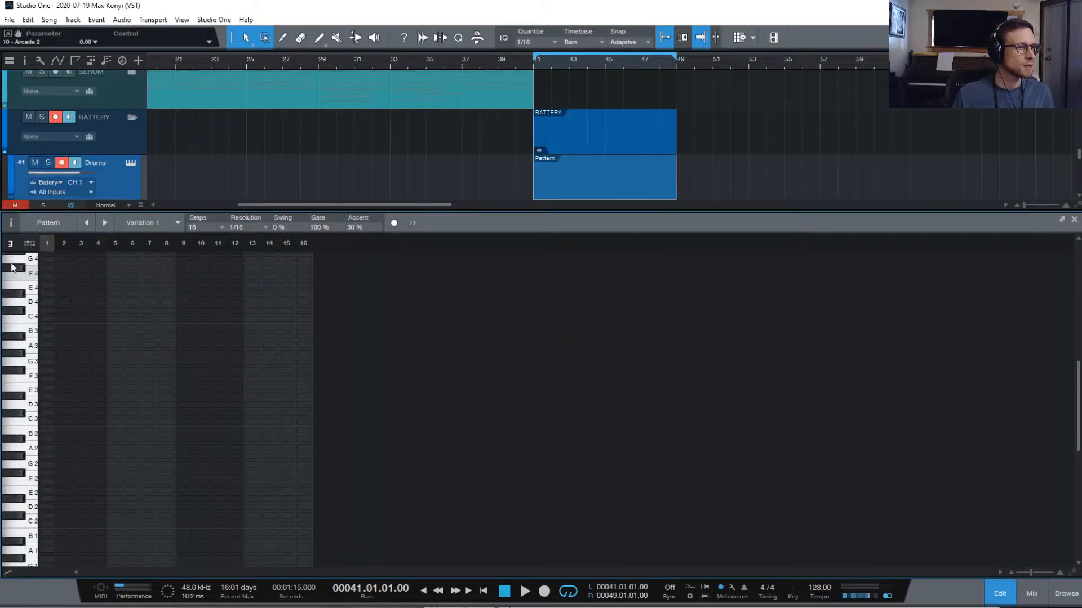
left_click(33, 244)
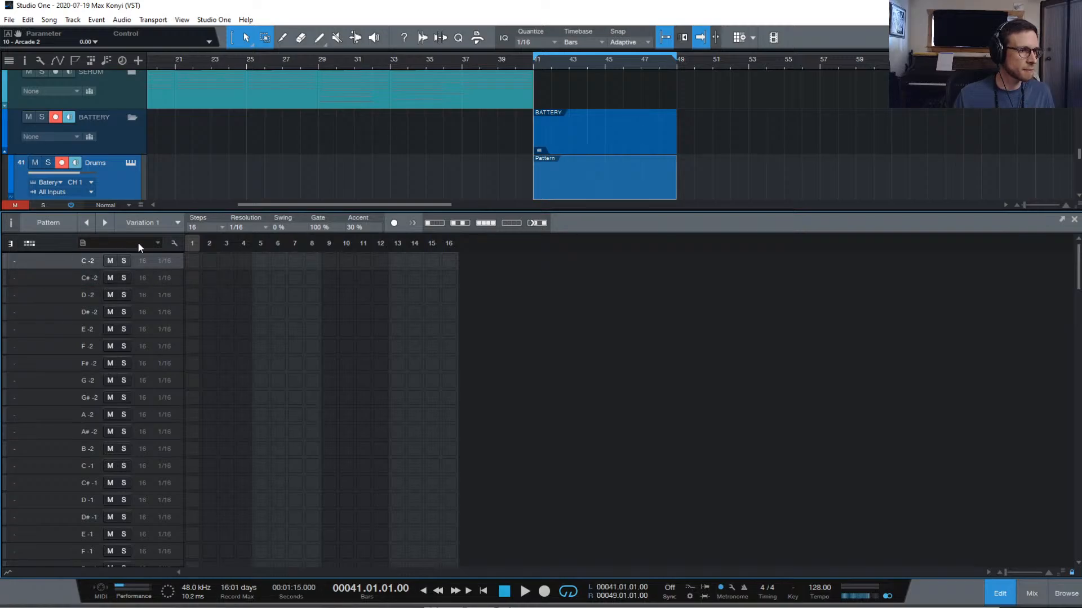
scroll(80, 277, "down", 4)
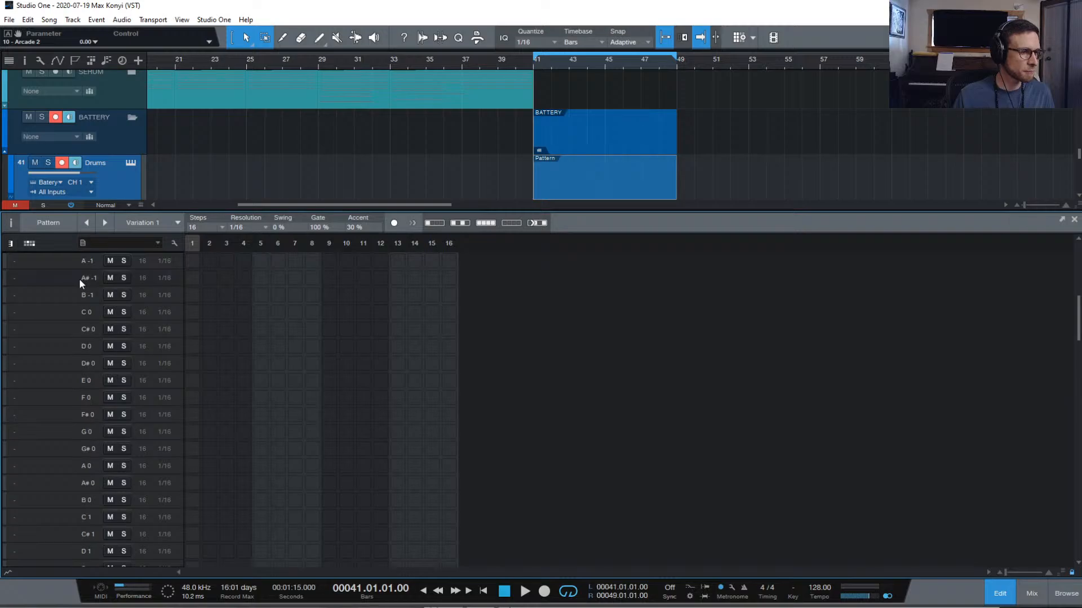
scroll(74, 384, "up", 4)
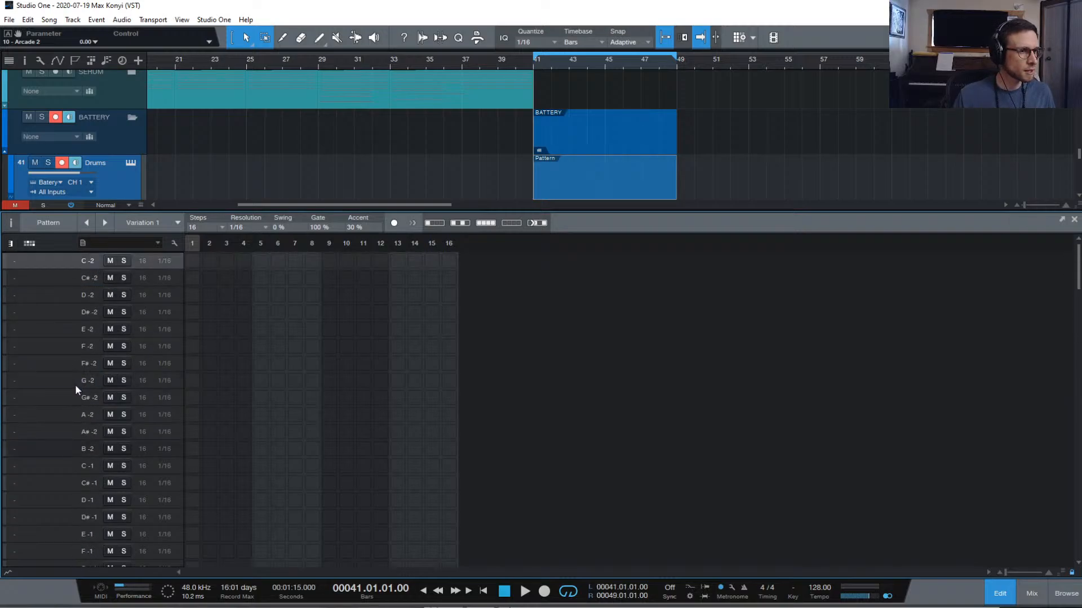
scroll(71, 309, "down", 7)
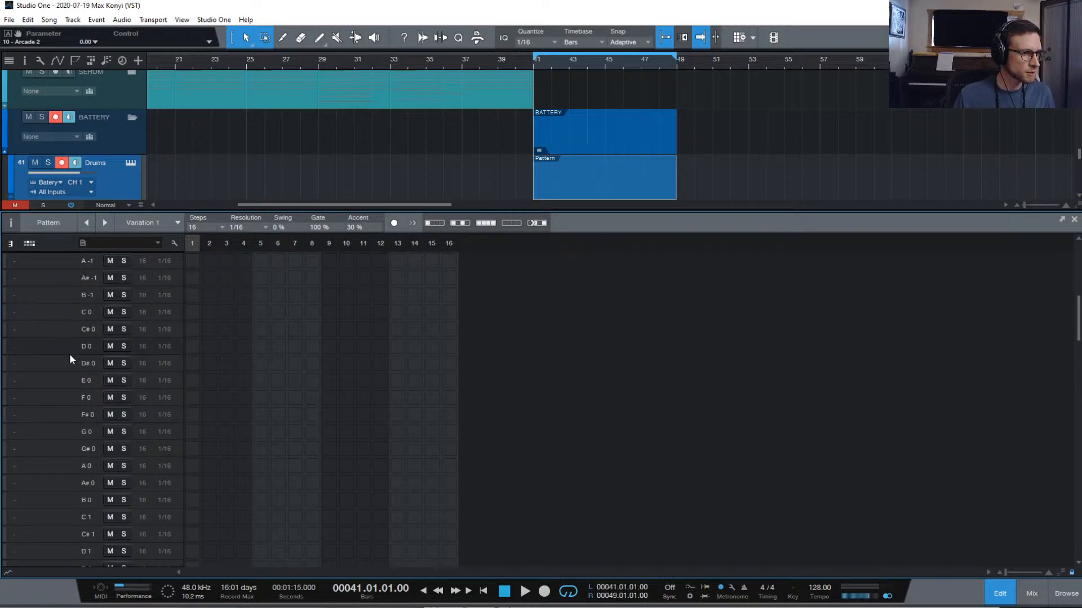
scroll(78, 445, "down", 1)
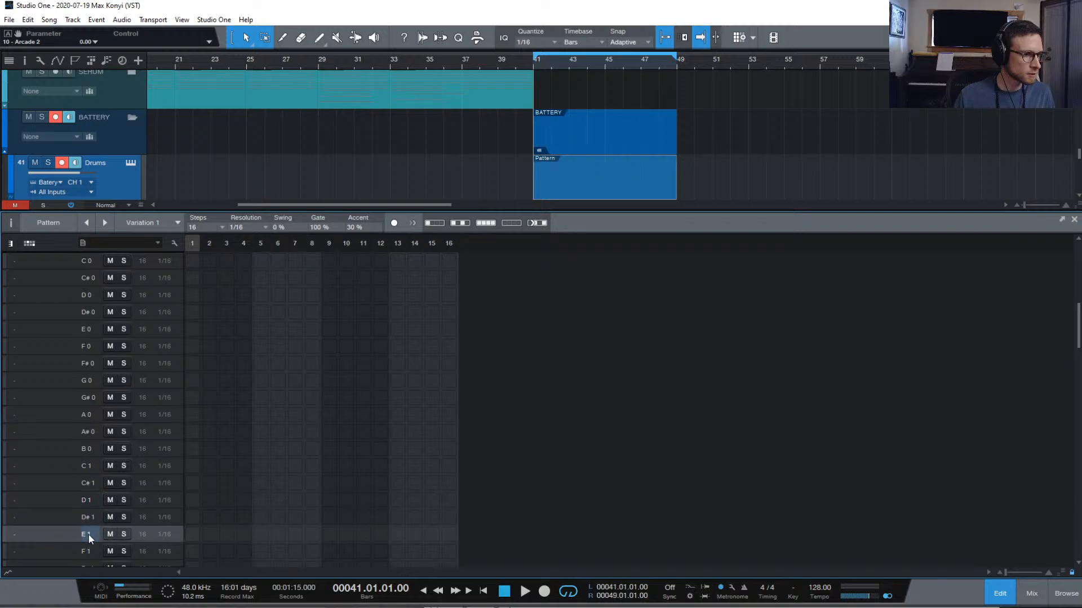
scroll(42, 357, "down", 7)
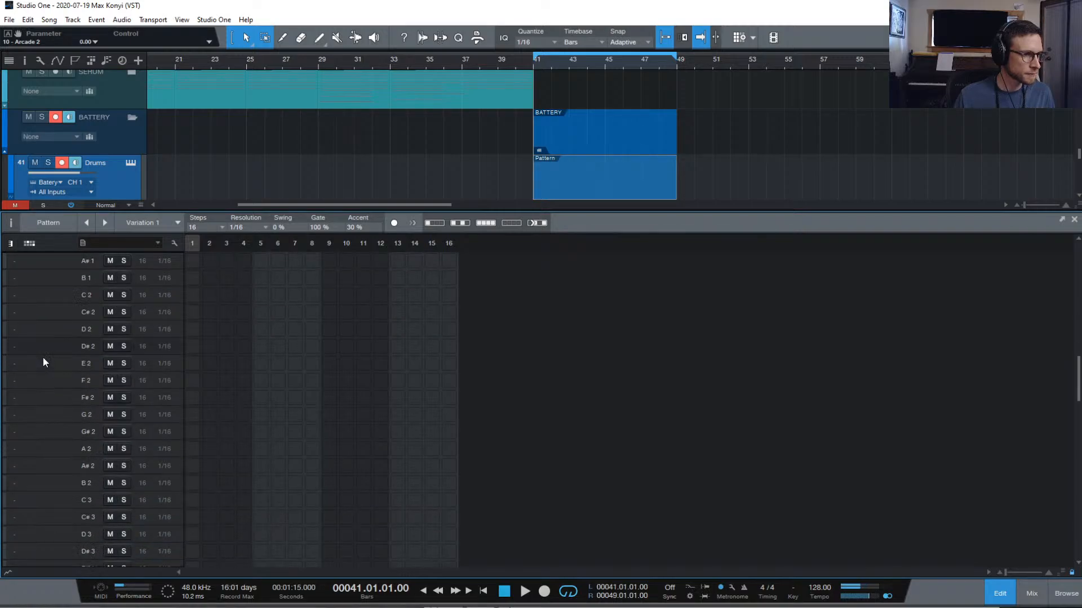
scroll(45, 359, "up", 3)
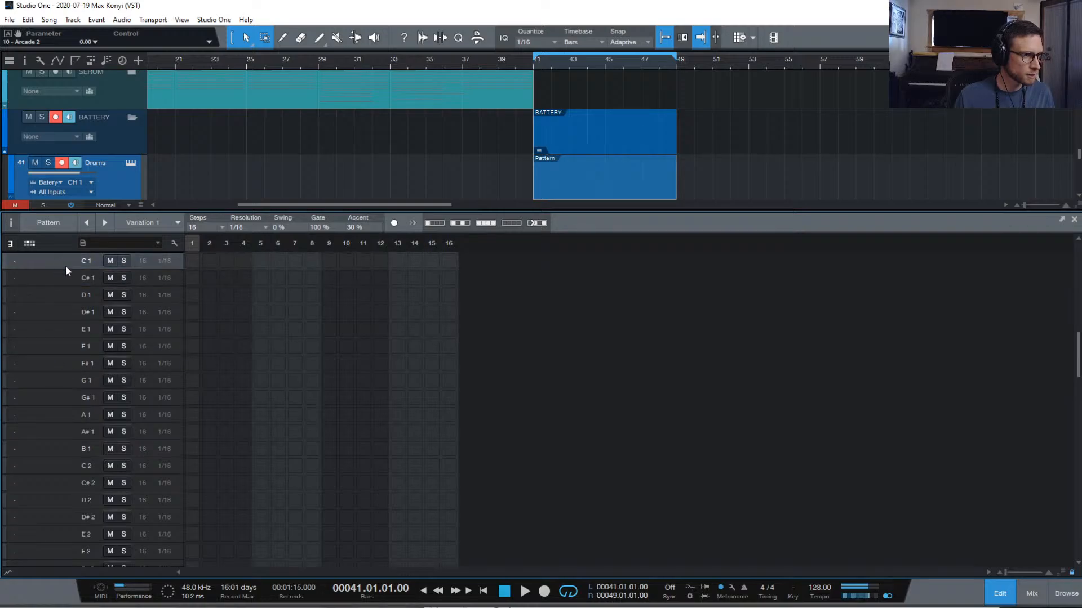
scroll(61, 276, "up", 3)
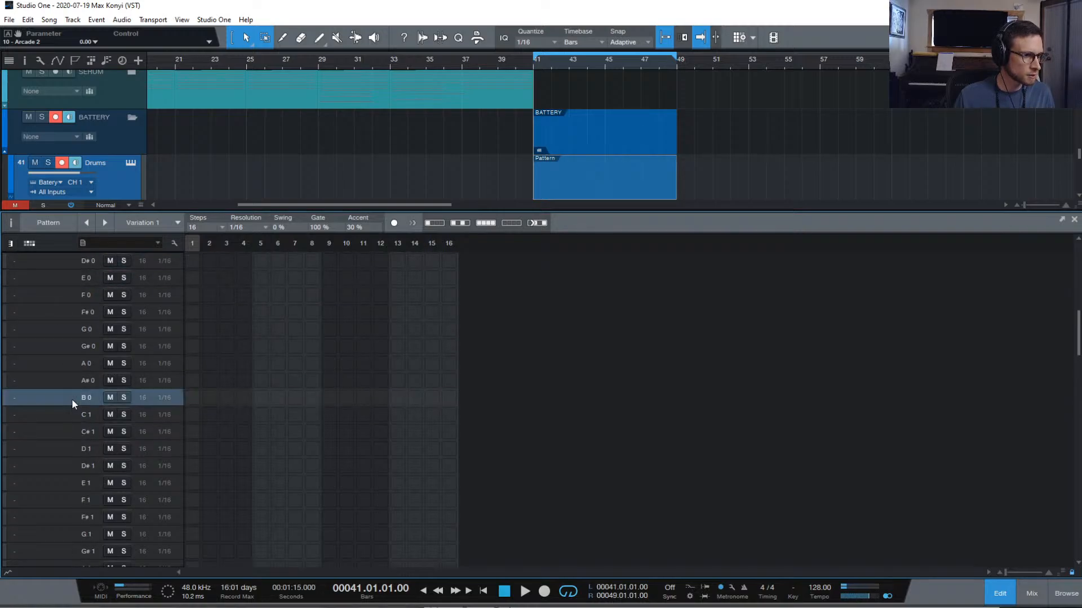
Edit the note lanes so only C1 through C2 remain in the pattern
left_click(64, 413)
scroll(64, 413, "up", 1)
left_click(174, 244)
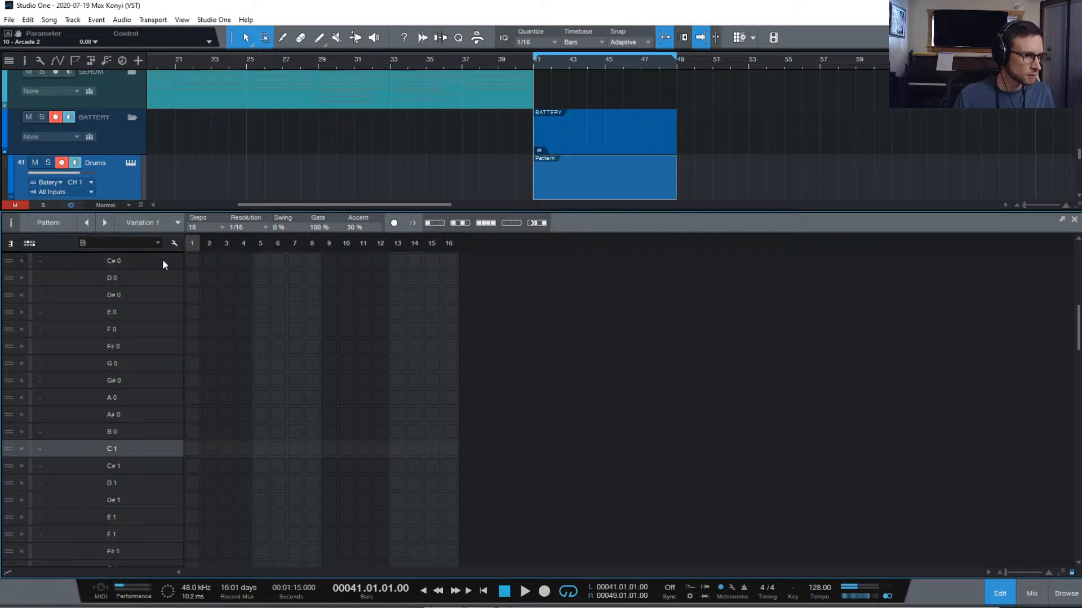
scroll(89, 461, "down", 2)
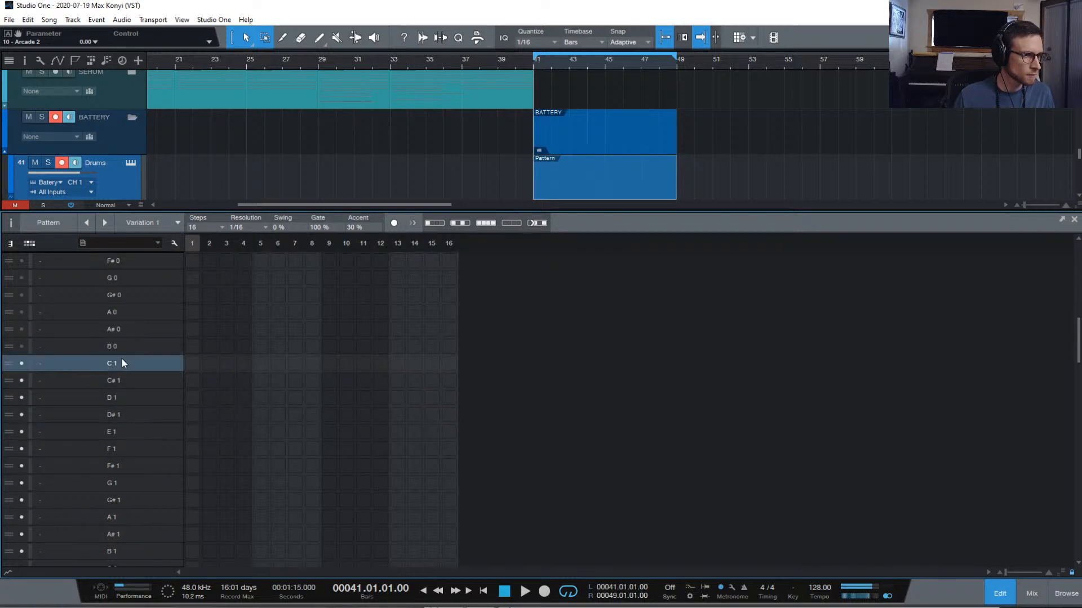
left_click(123, 397)
scroll(124, 398, "down", 1)
left_click(133, 431)
scroll(139, 416, "up", 1)
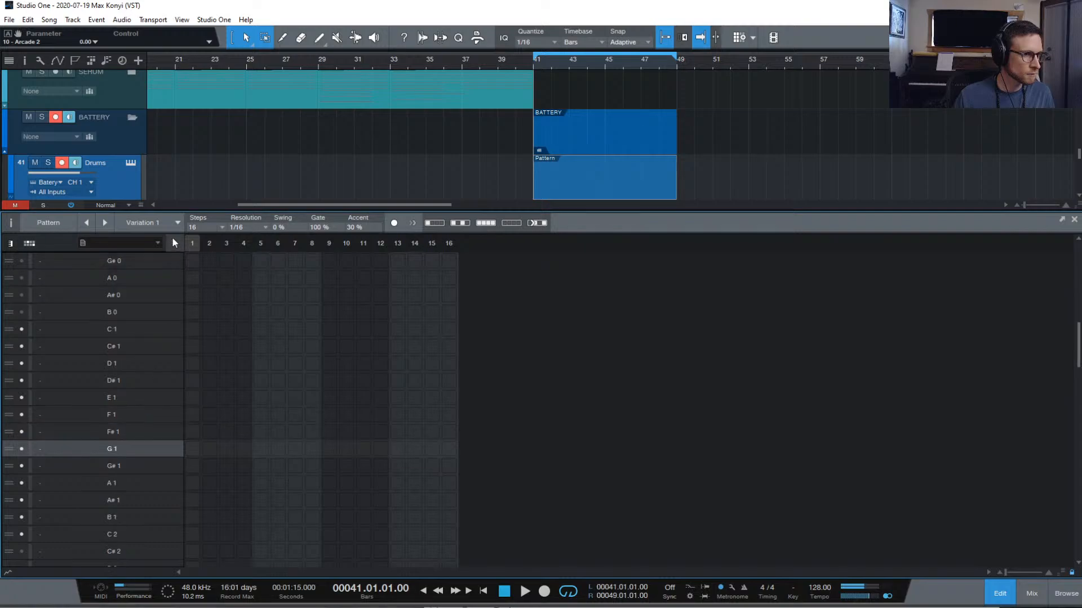
left_click(174, 243)
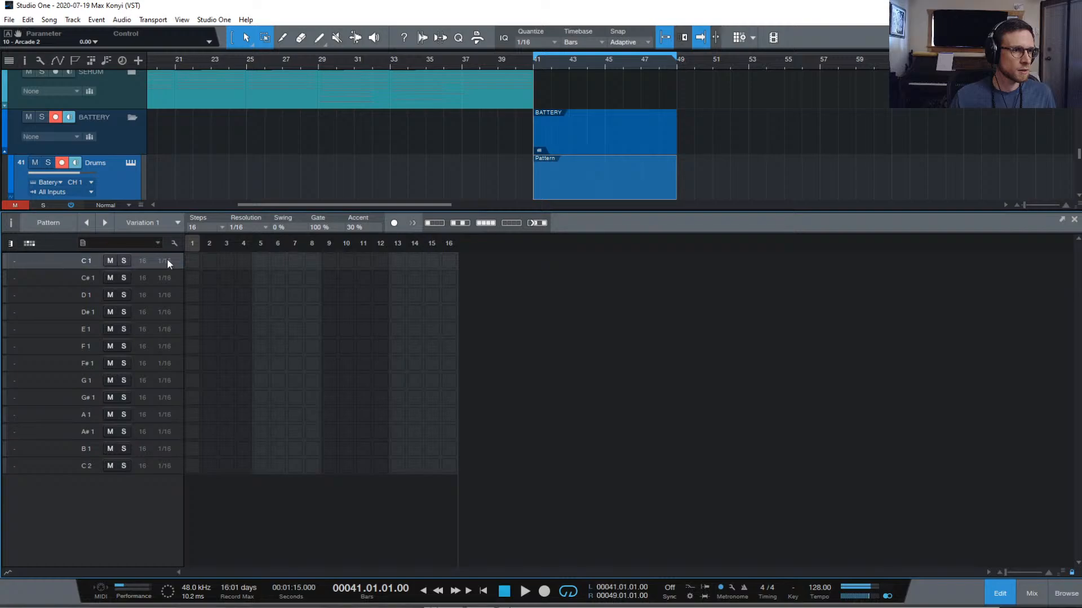
Place a C1 kick on step 1 and make the pattern 32 steps at 1/16 resolution
left_click(194, 260)
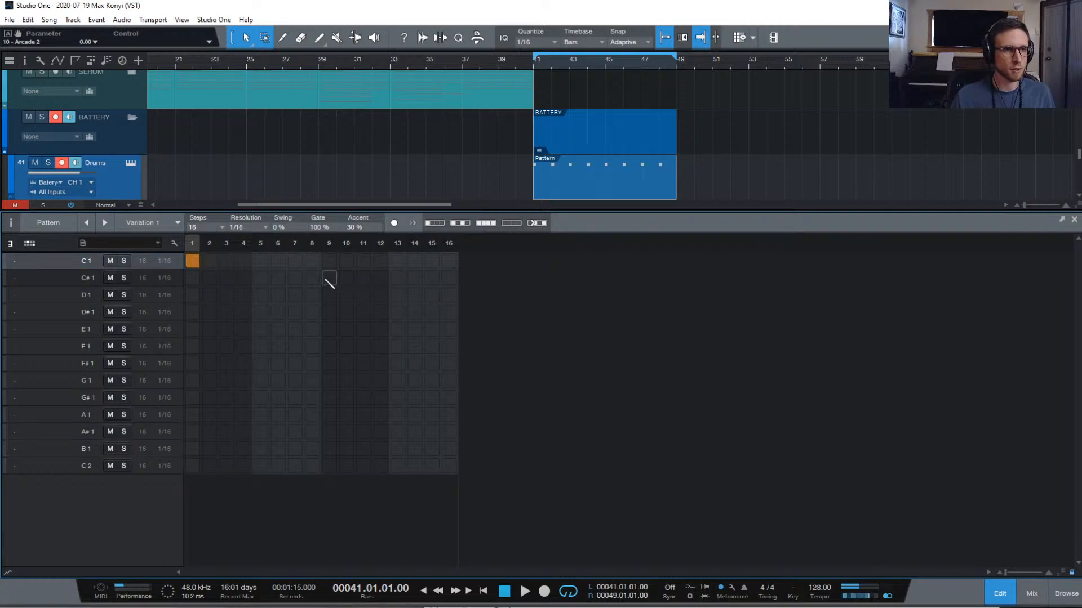
left_click(250, 228)
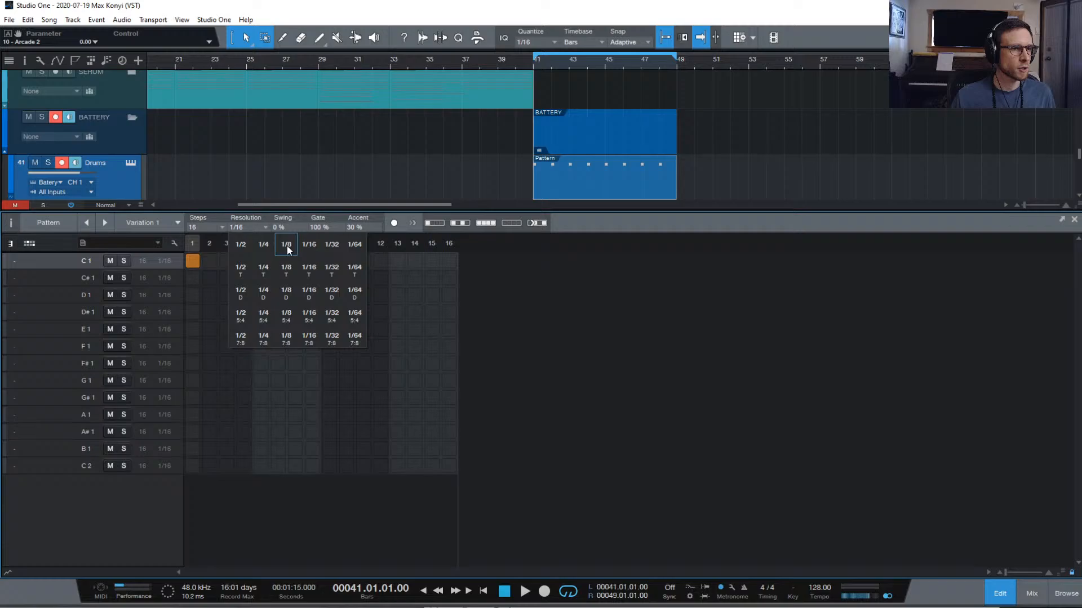
left_click(323, 253)
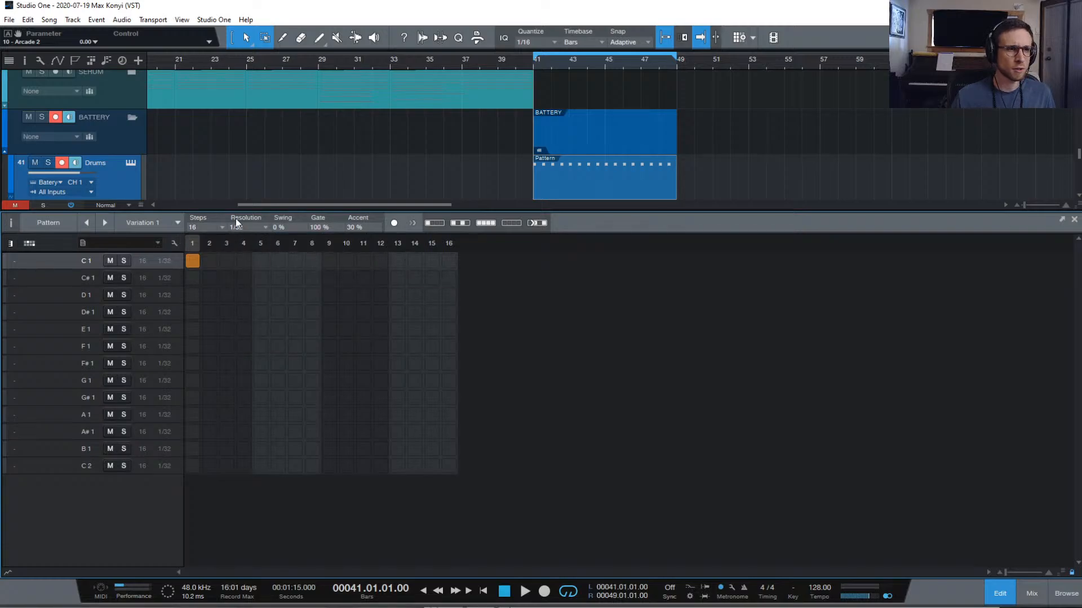
left_click(238, 226)
left_click(304, 246)
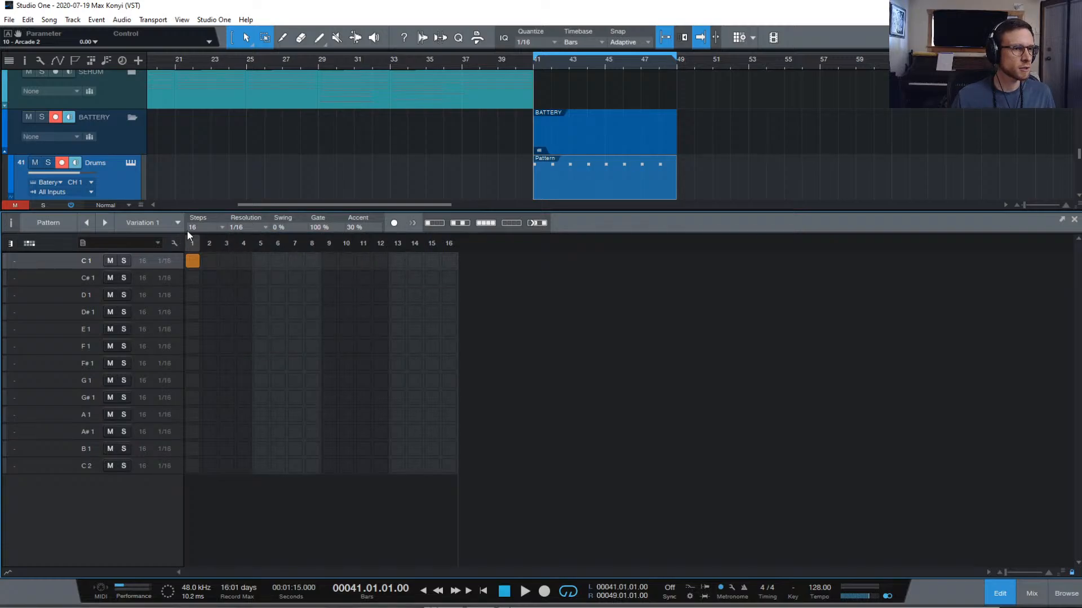
left_click(220, 227)
left_click(243, 302)
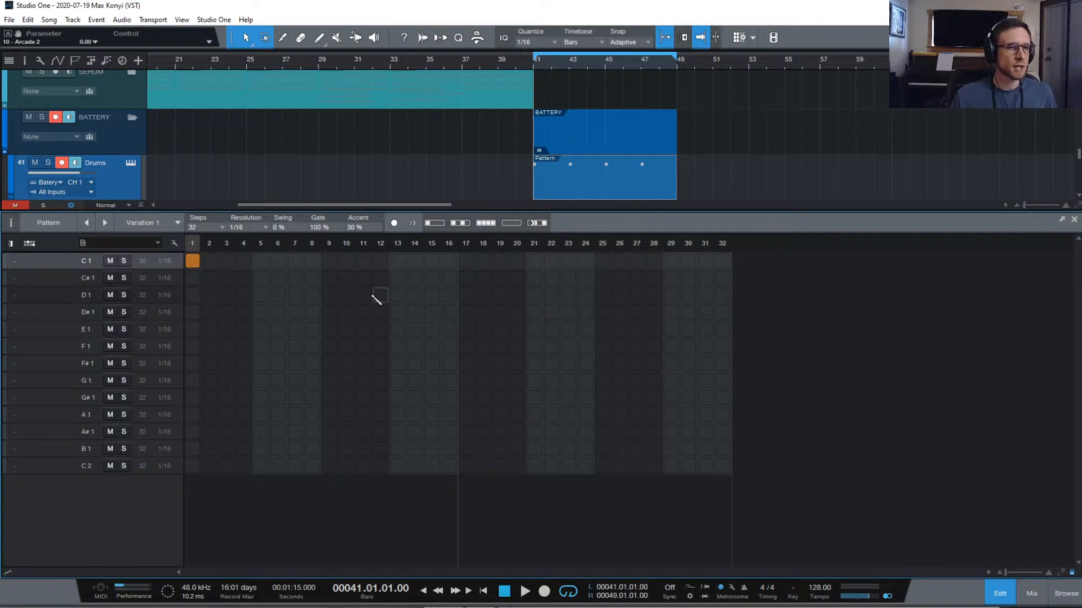
Add C1 kicks on steps 5, 9, 13, 17, 21, 25 and 29 during playback, then open Battery
left_click(261, 261)
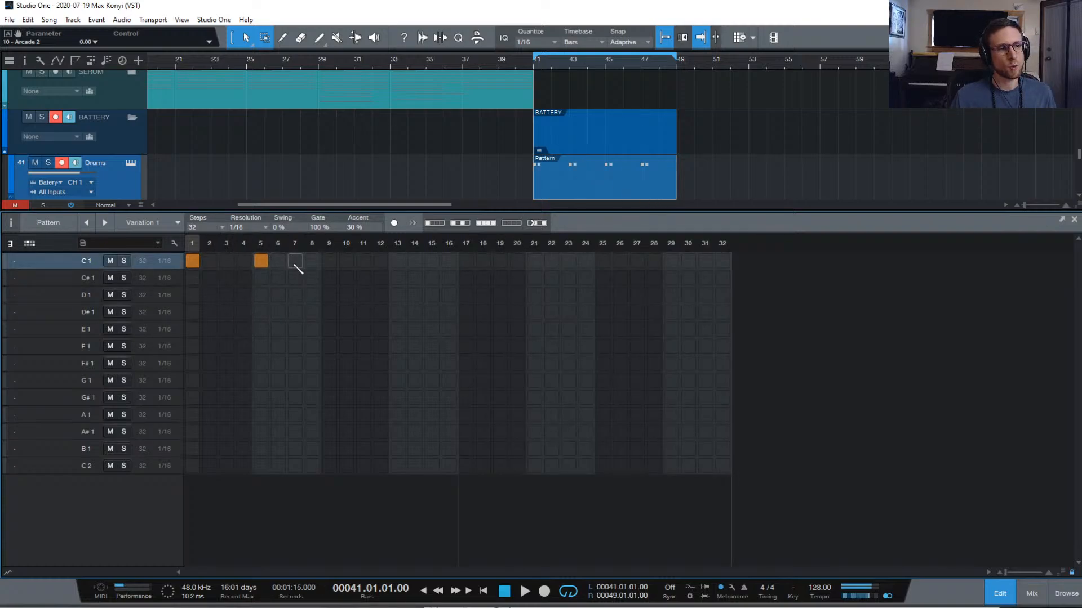
left_click(330, 261)
left_click(398, 261)
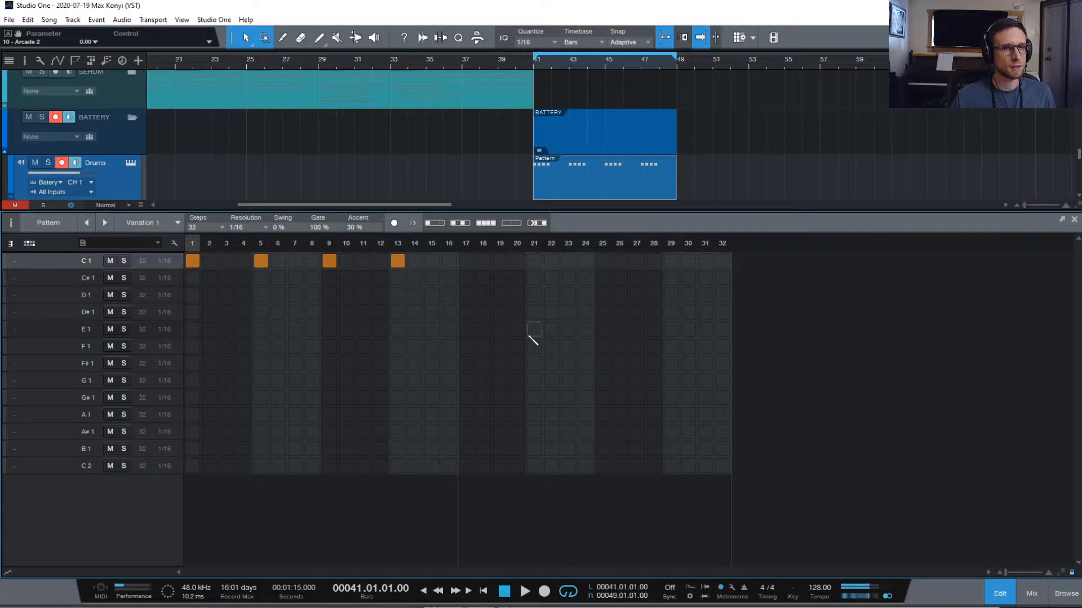
key("space")
left_click(466, 261)
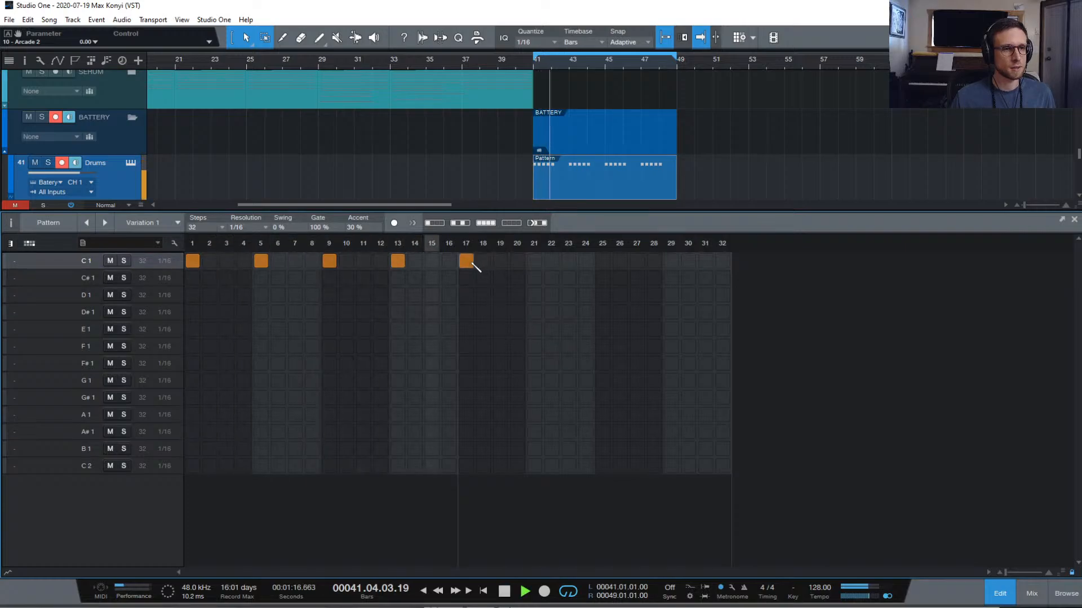
left_click(534, 260)
left_click(603, 261)
left_click(671, 262)
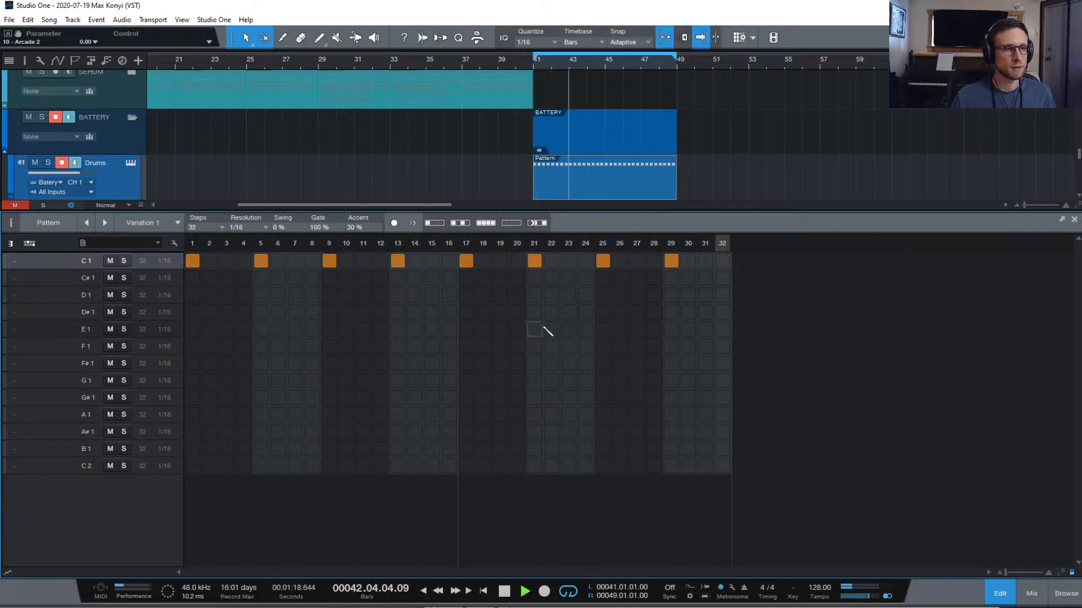
left_click(130, 163)
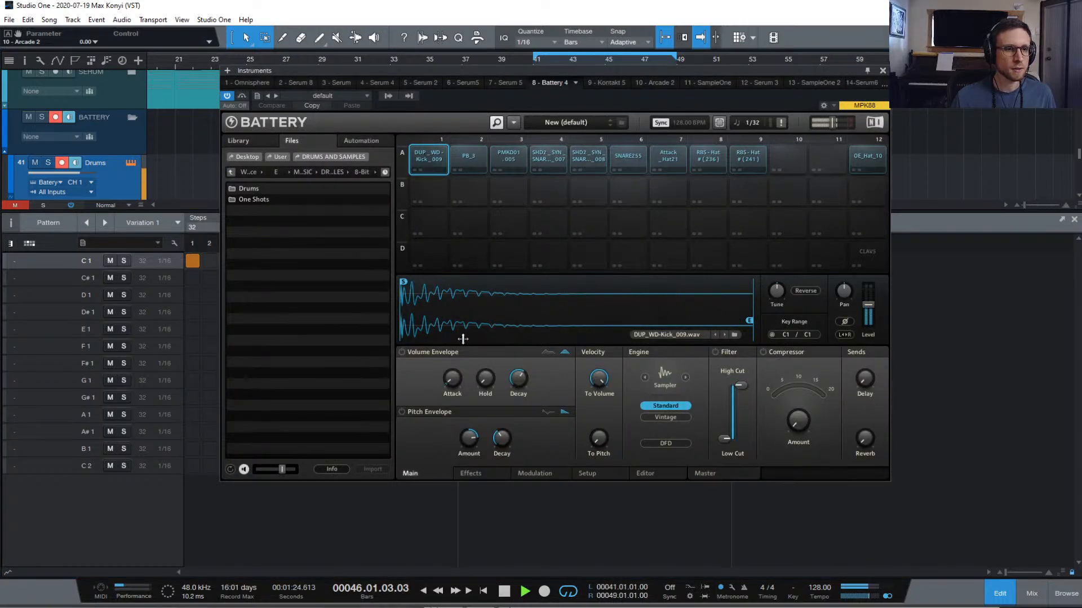
Enable the kick's volume envelope with minimal hold and decay around 124 ms
left_click(401, 352)
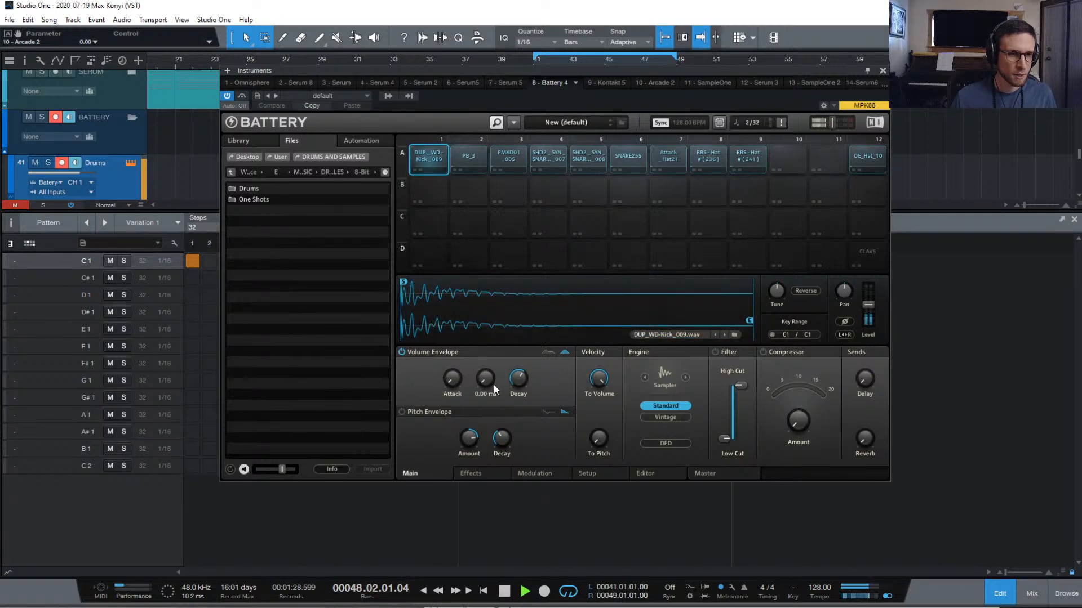
left_click_drag(489, 383, 510, 342)
left_click_drag(518, 381, 519, 416)
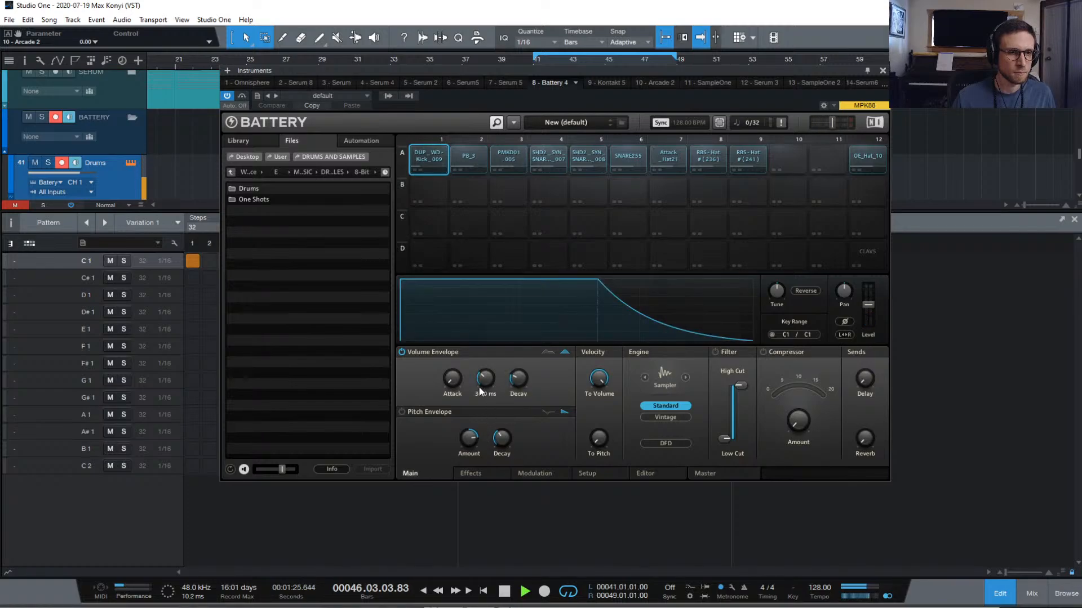
mouse_move(485, 377)
left_mouse_down()
mouse_move(485, 365)
mouse_move(486, 382)
left_mouse_up()
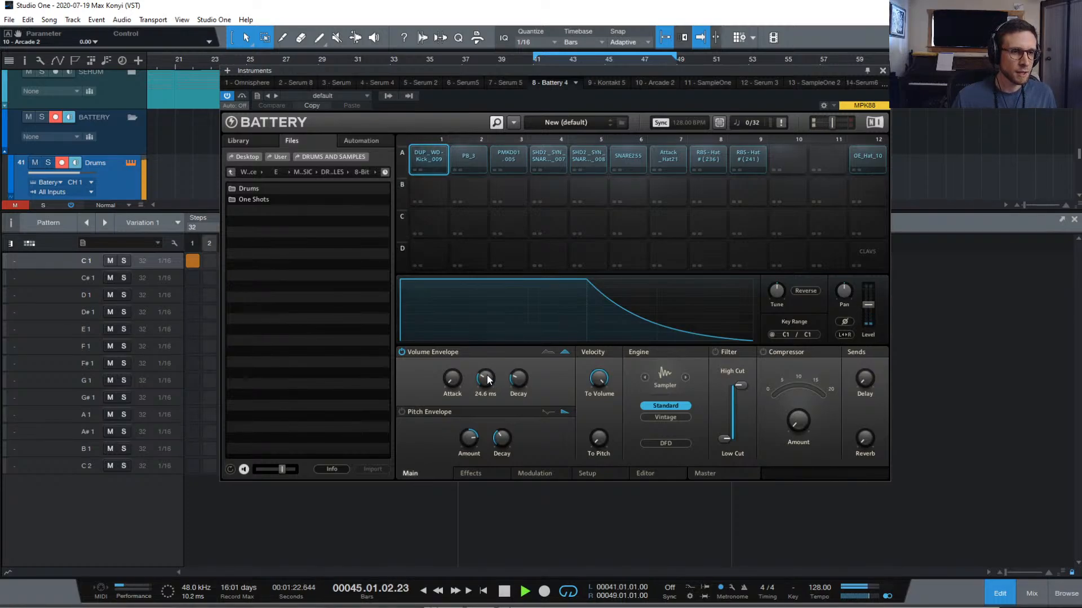
left_click_drag(485, 379, 520, 375)
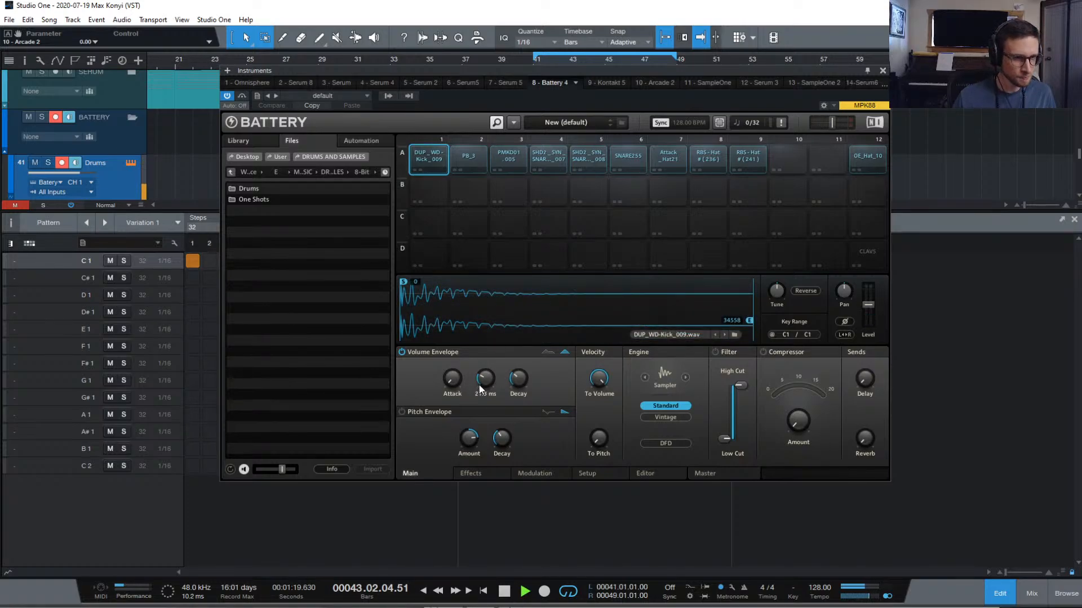
mouse_move(480, 382)
left_click_drag(479, 378, 491, 420)
left_click_drag(525, 374, 515, 396)
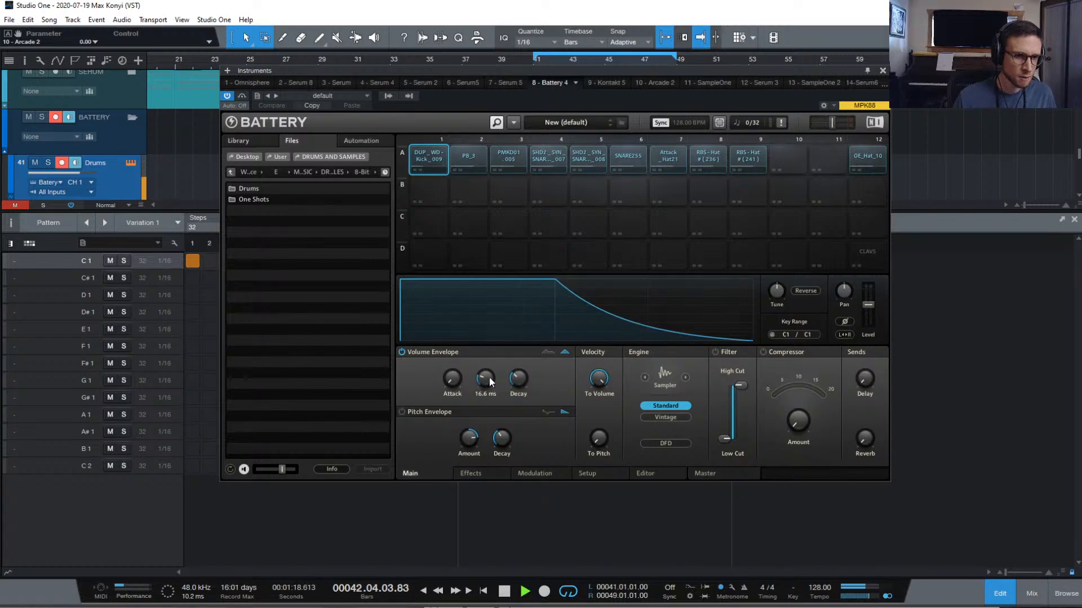
Stop playback and audition the tightened kick on pad A1, plus the PB_3 sample
key("space")
left_click(429, 158)
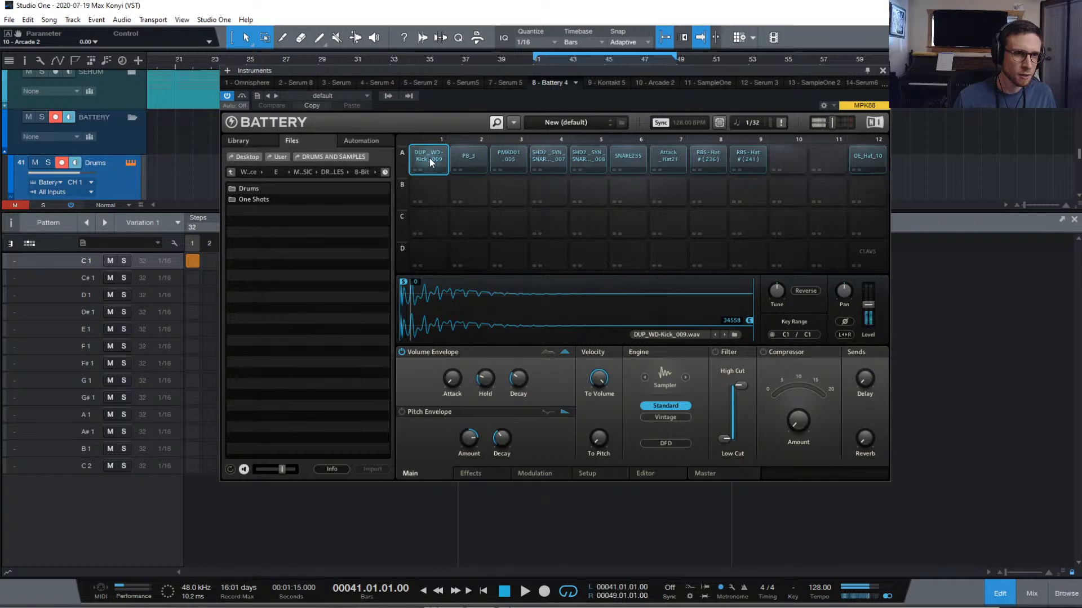
left_click(429, 158)
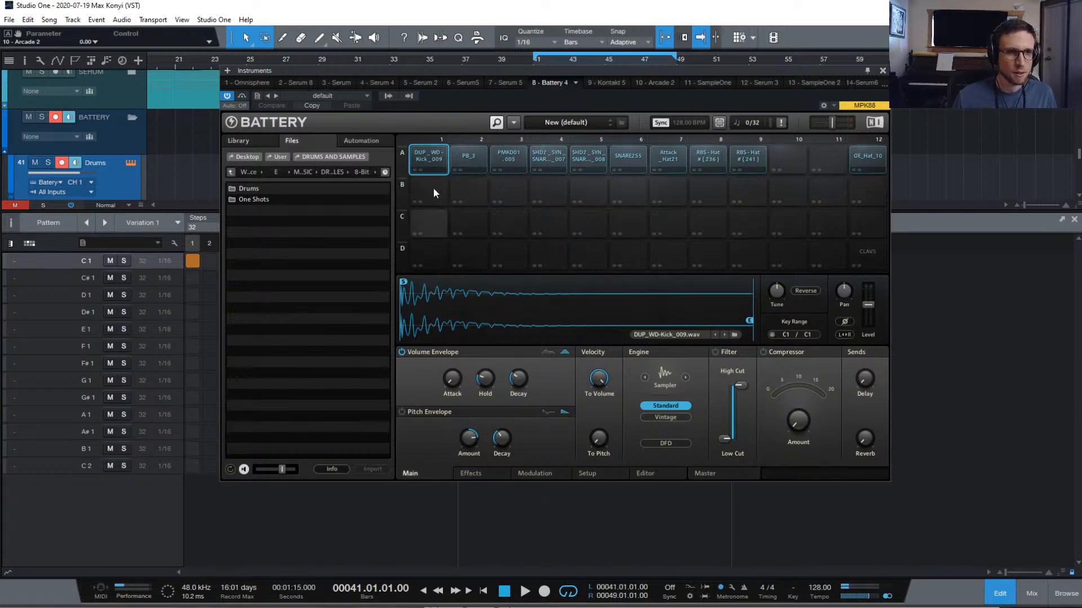
left_click(431, 153)
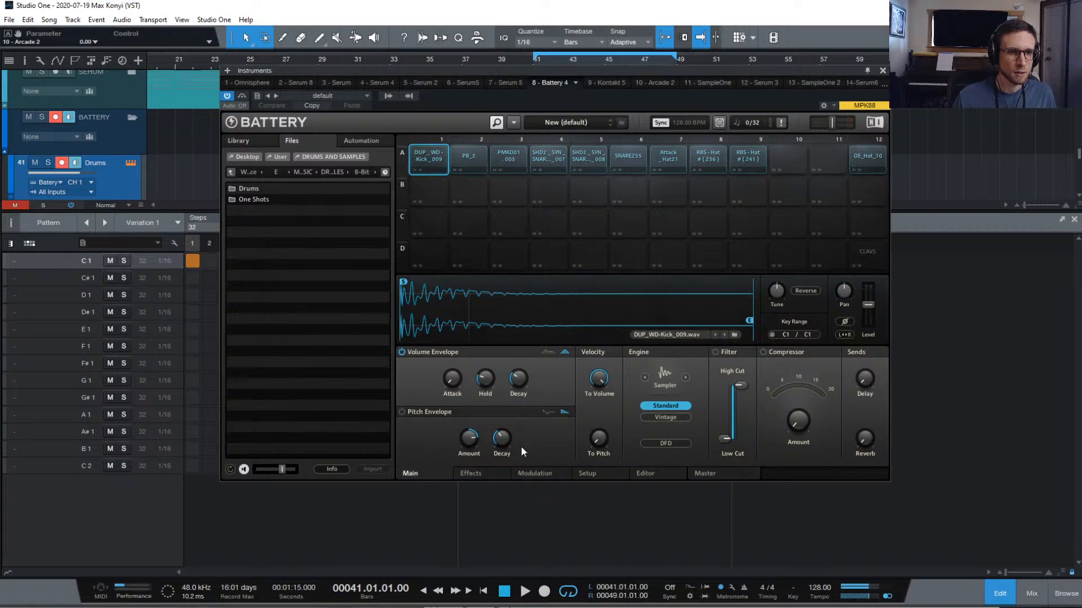
mouse_move(503, 371)
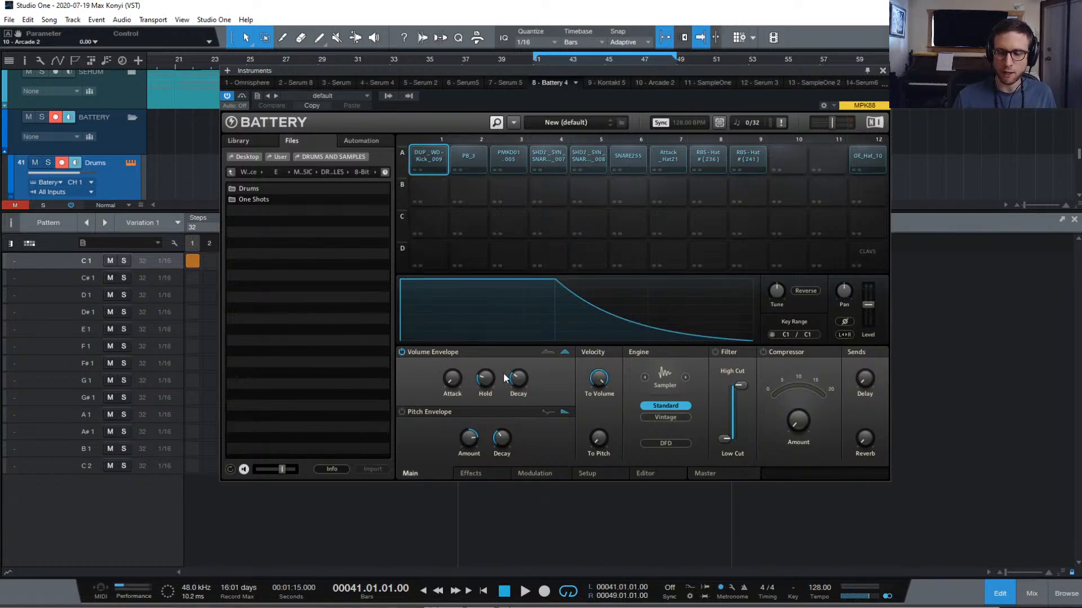
left_click(435, 161)
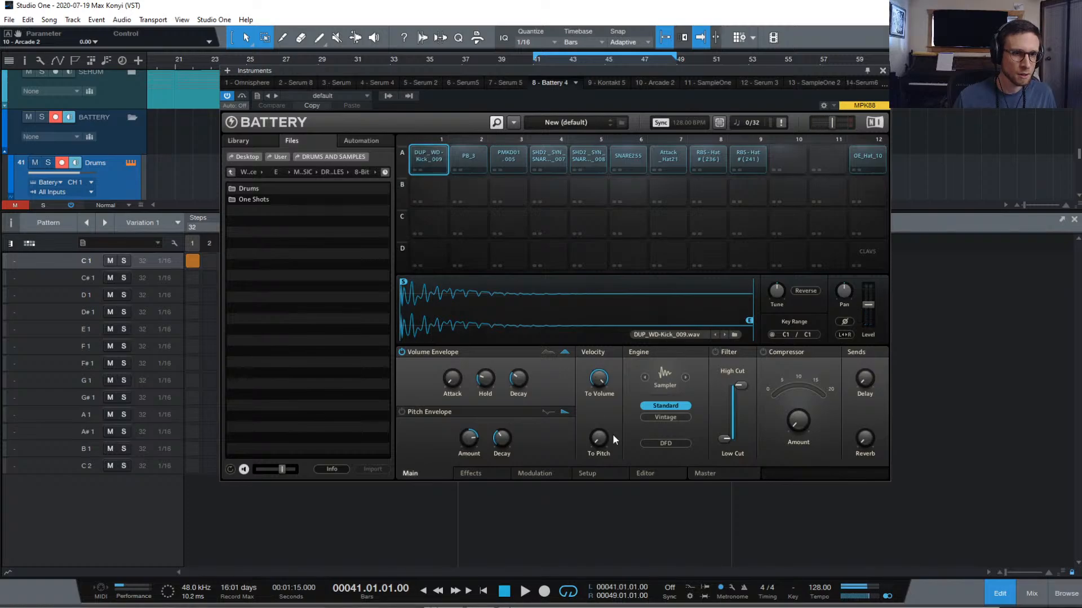
left_click(428, 152)
left_click(455, 155)
left_click(433, 155)
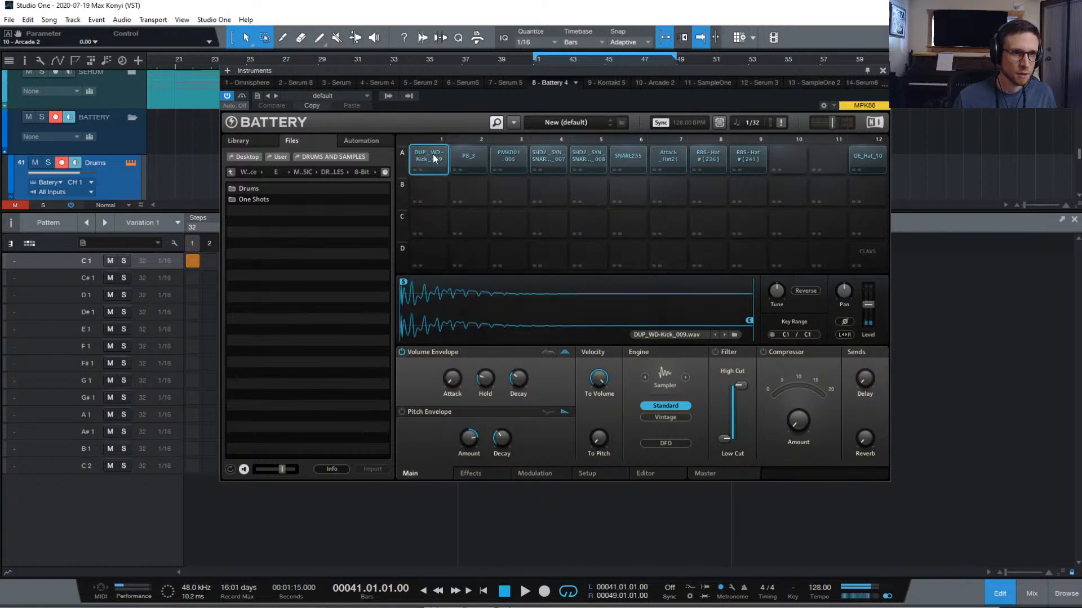
left_click(433, 155)
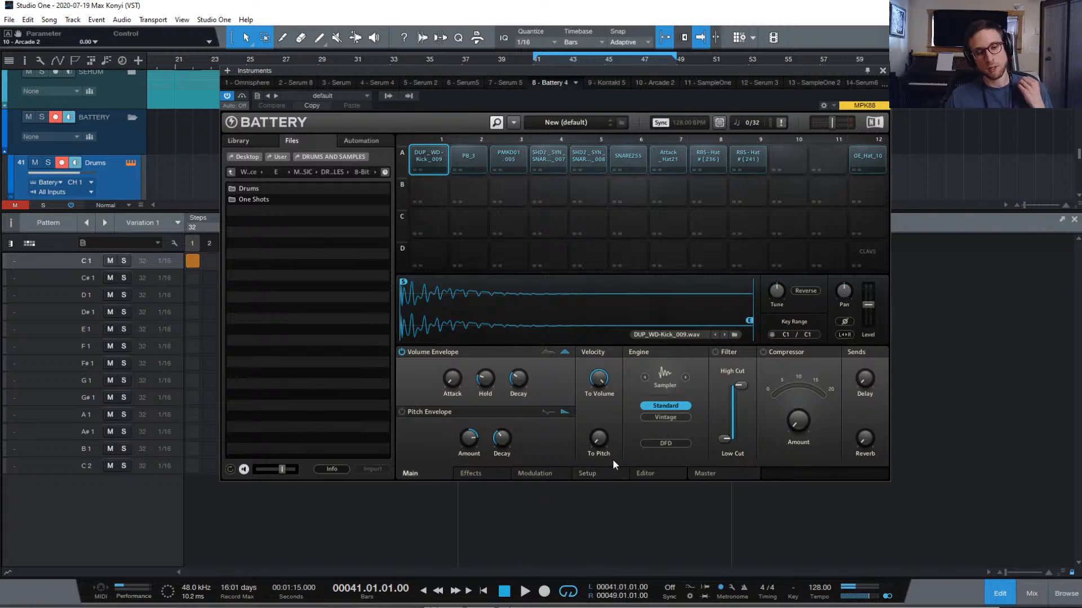
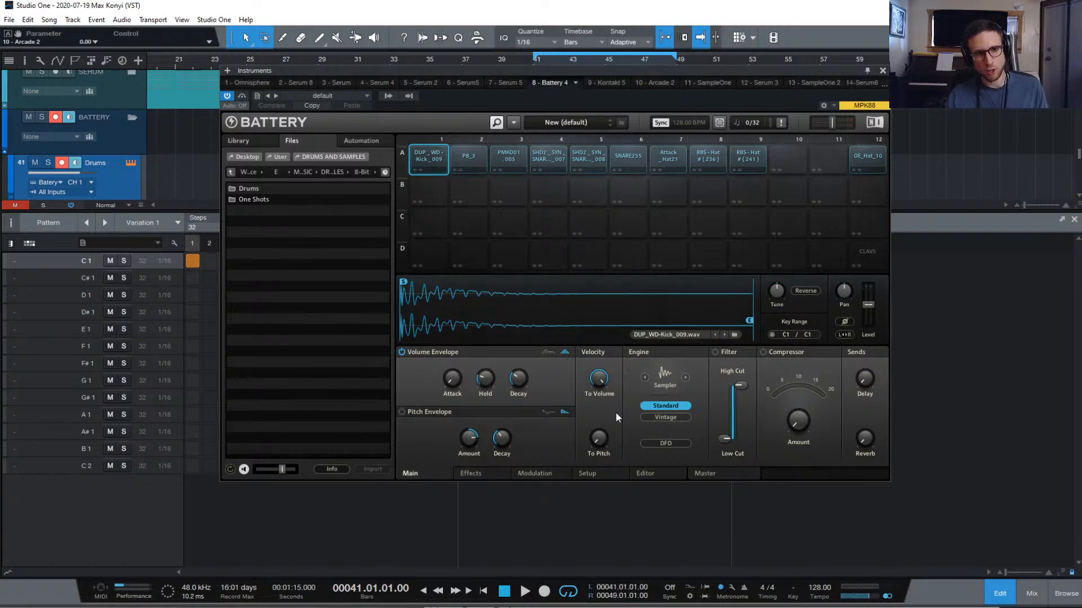
On Battery's Setup tab, put the kick cell in voice group 1 and rename it 'Kick'
left_click(608, 474)
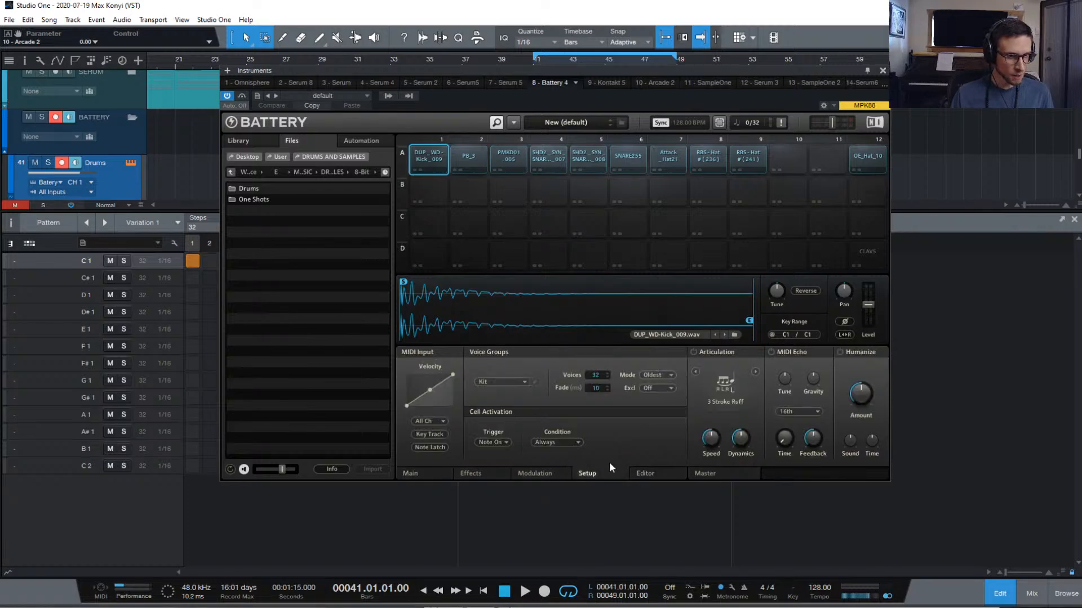
left_click(507, 383)
left_click(589, 133)
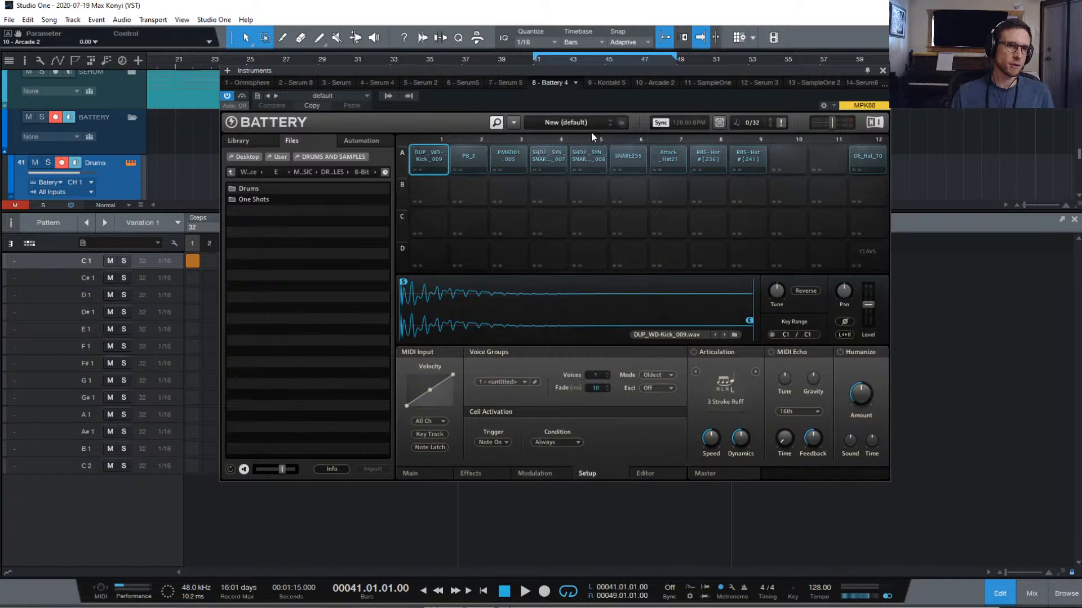
left_click(536, 382)
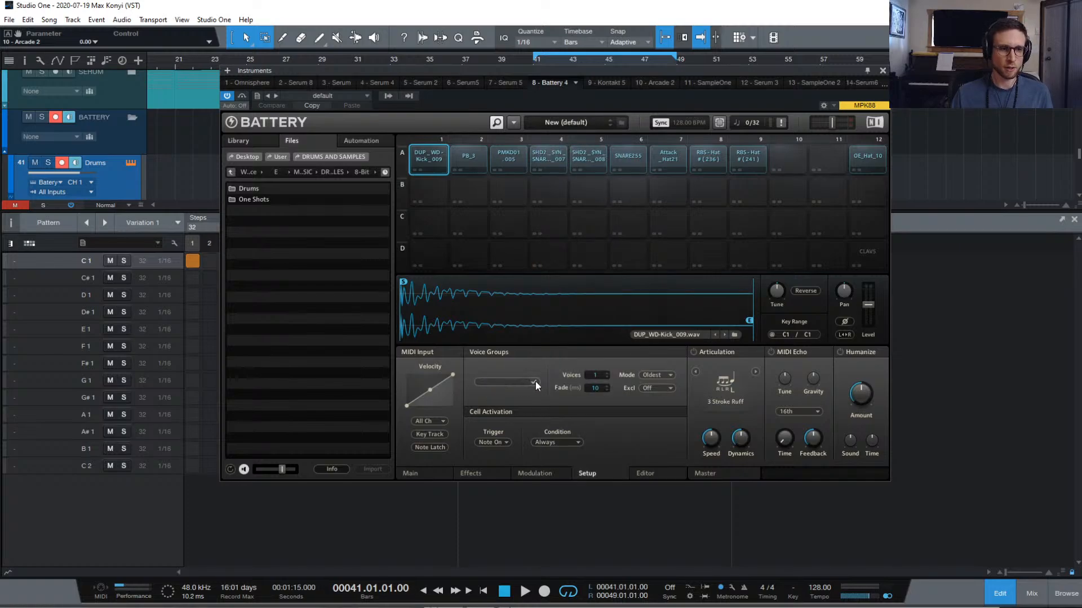
type("Kick")
key("Return")
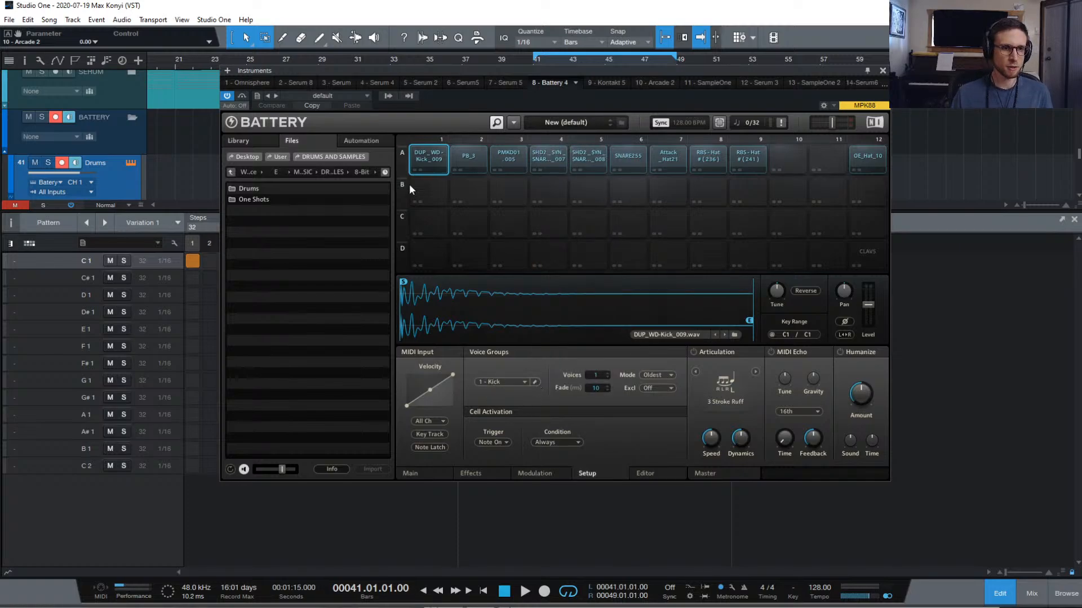
Audition the kick sample several times
left_click(429, 158)
left_click(429, 157)
left_click(429, 157)
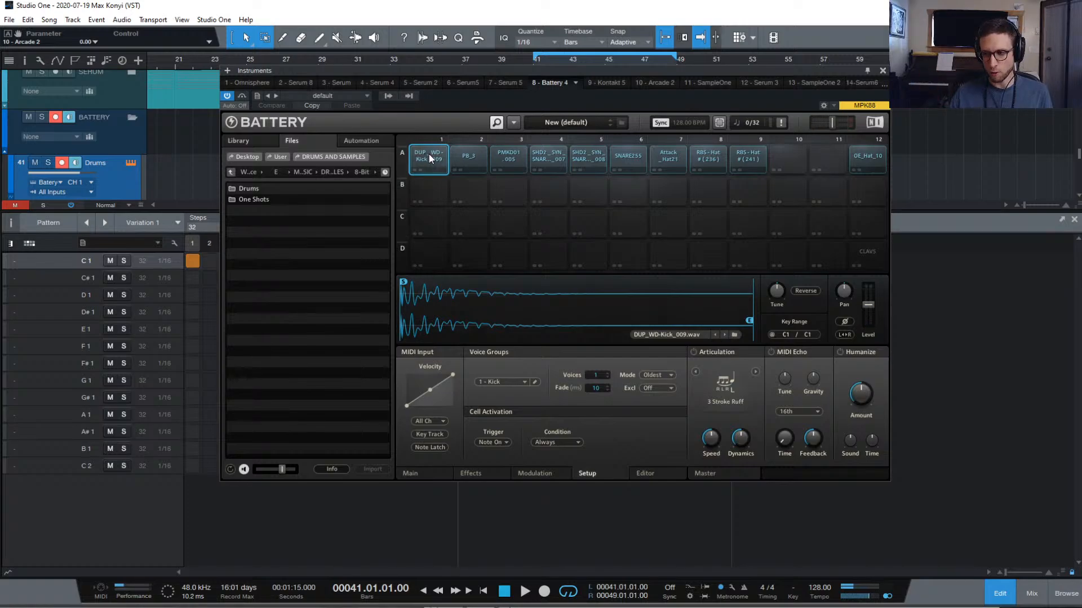
left_click(429, 157)
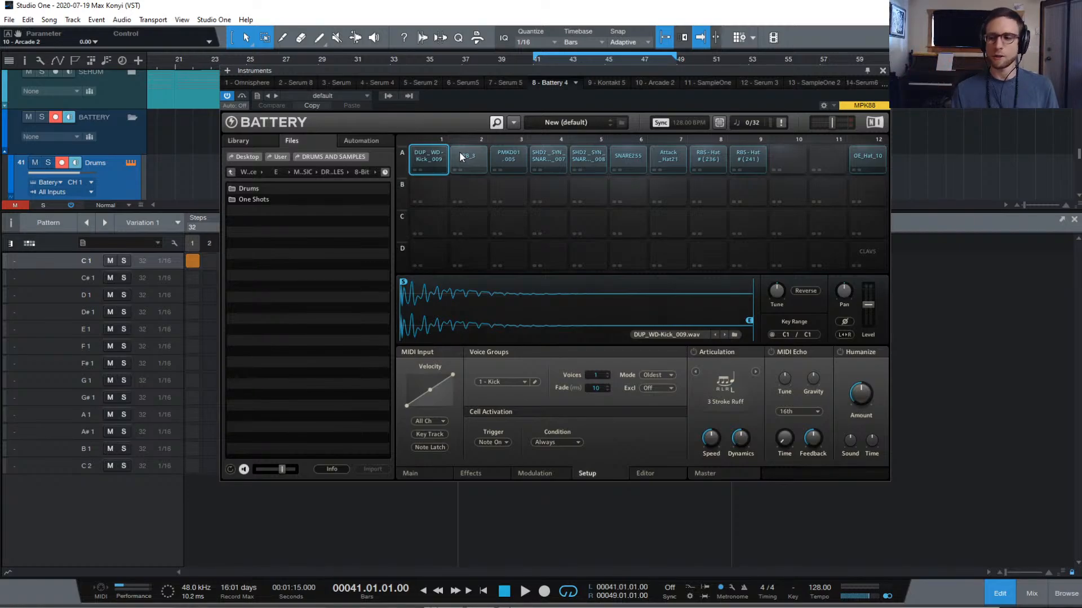
Audition the PB_3 cell and assign it to the '1 - Kick' voice group
left_click(471, 158)
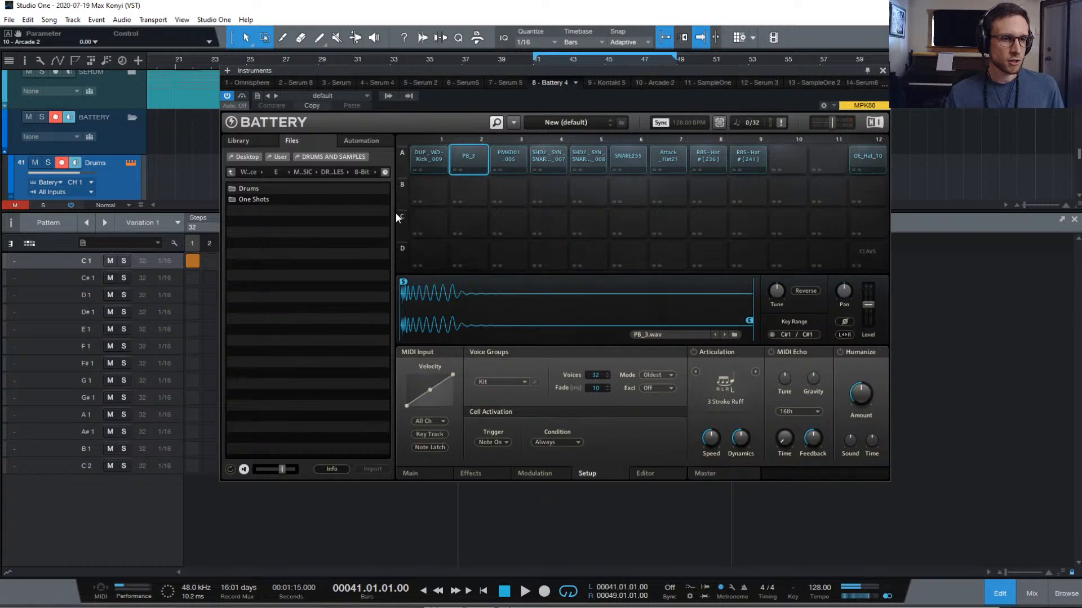
left_click(465, 153)
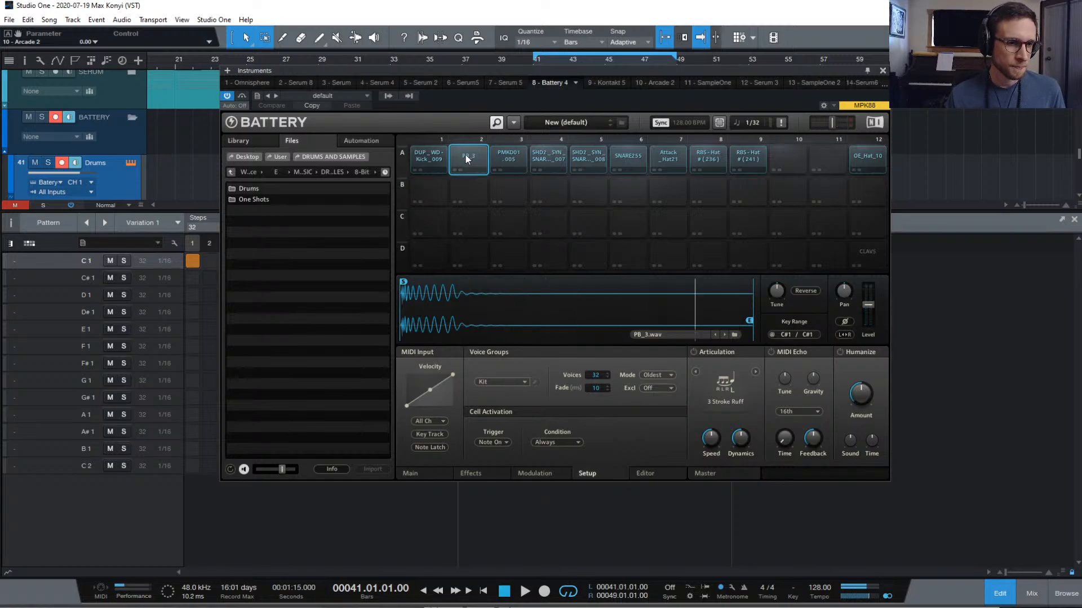
left_click(465, 153)
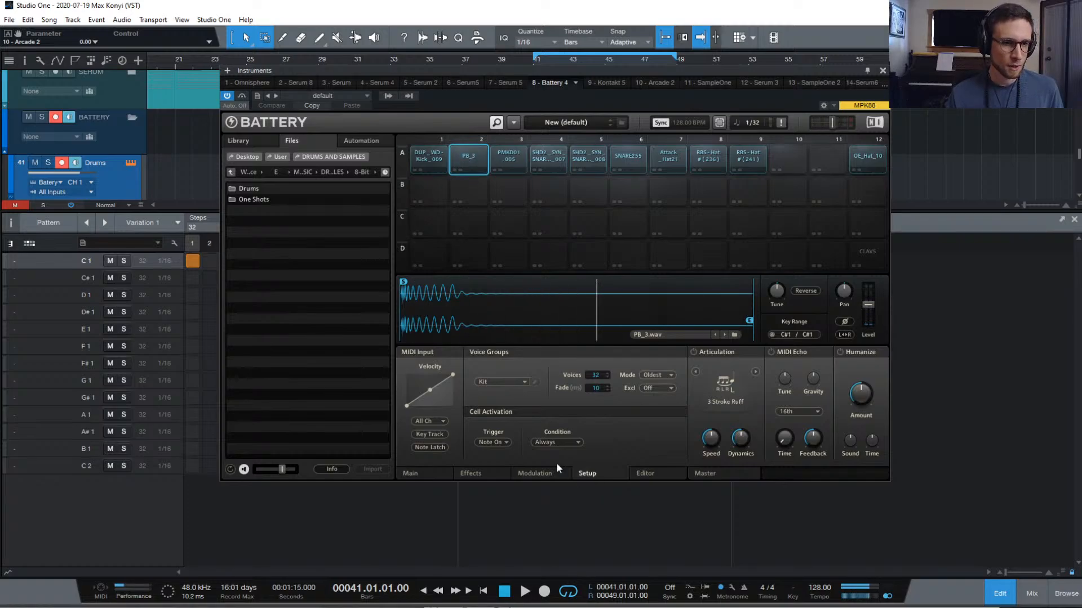
left_click(521, 383)
left_click(563, 128)
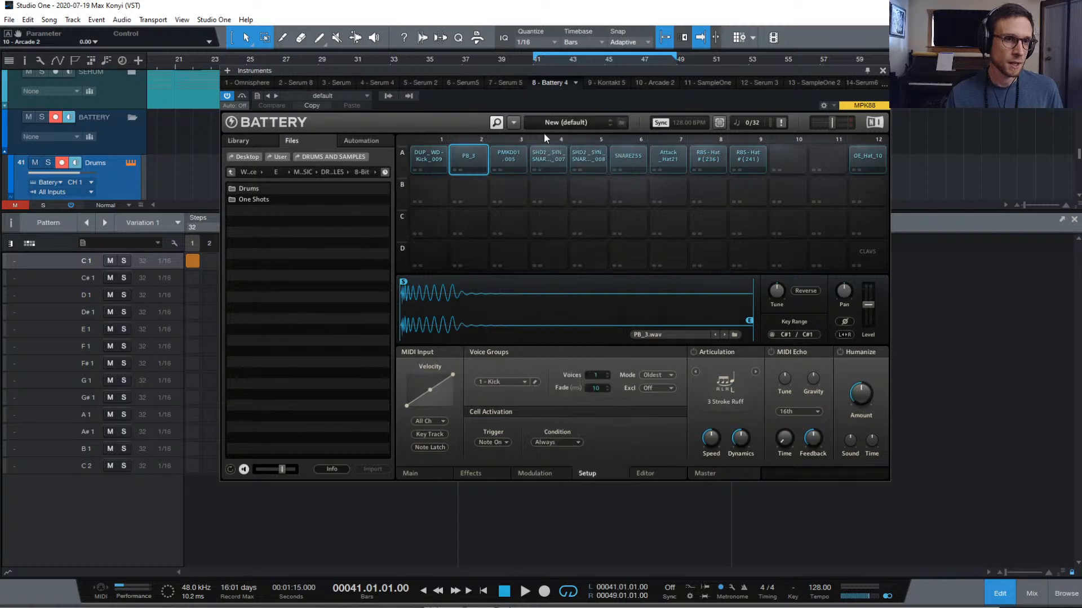
left_click(464, 156)
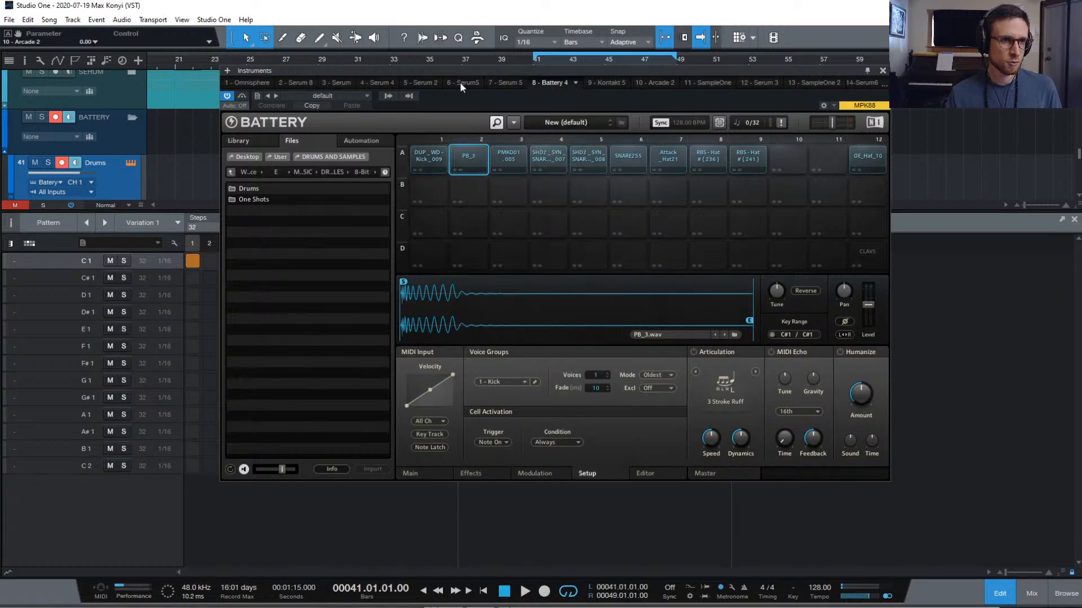
Move the every-fourth-step hits from C1 to C#1, play the pattern, and restore the Battery window
left_click_drag(803, 72, 766, 477)
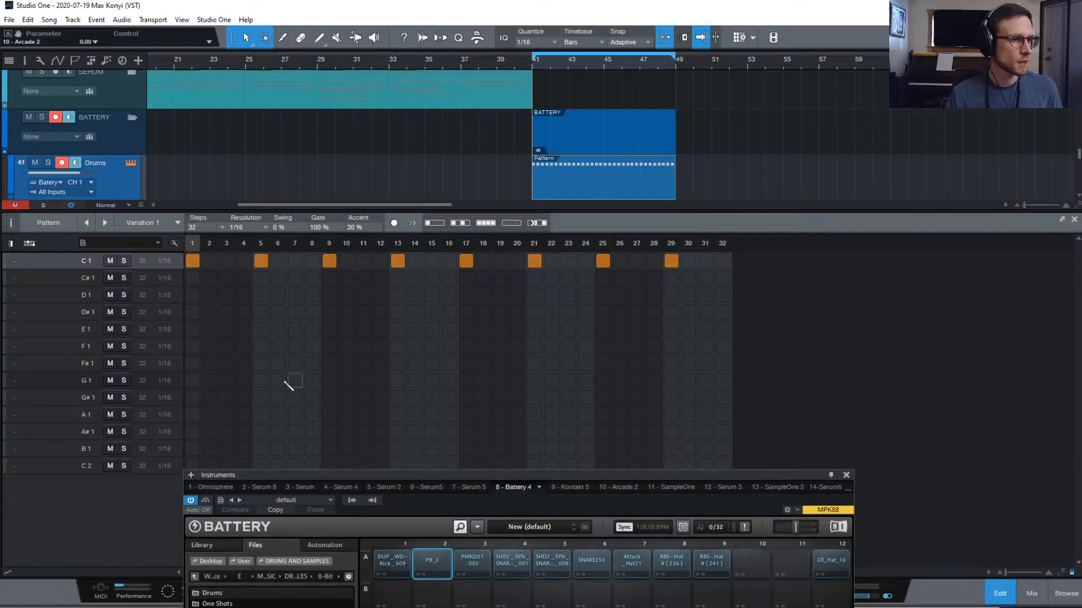
left_click_drag(194, 261, 678, 262)
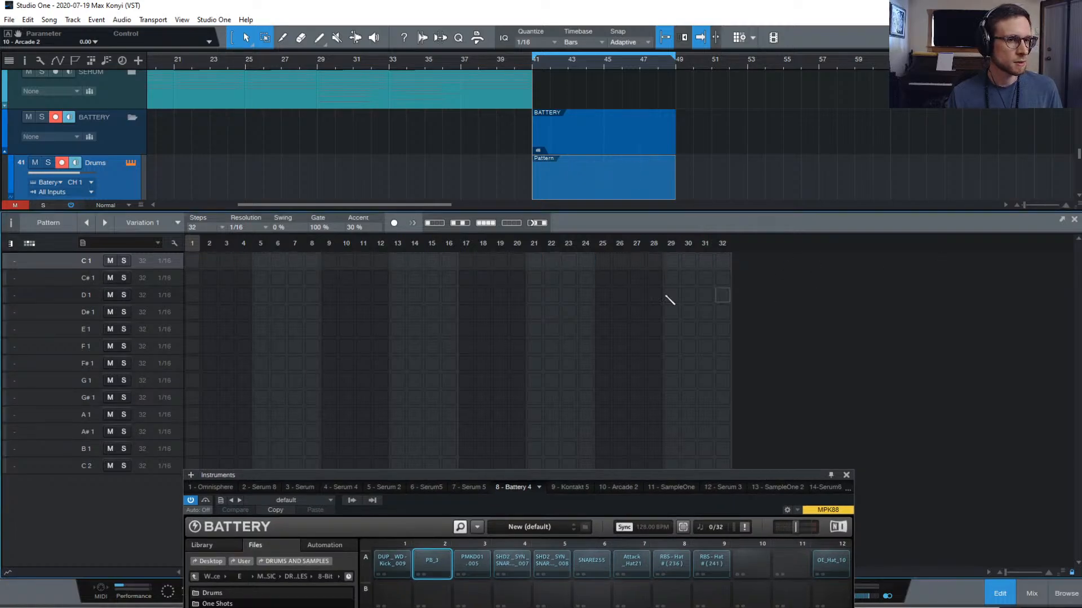
left_click(59, 282)
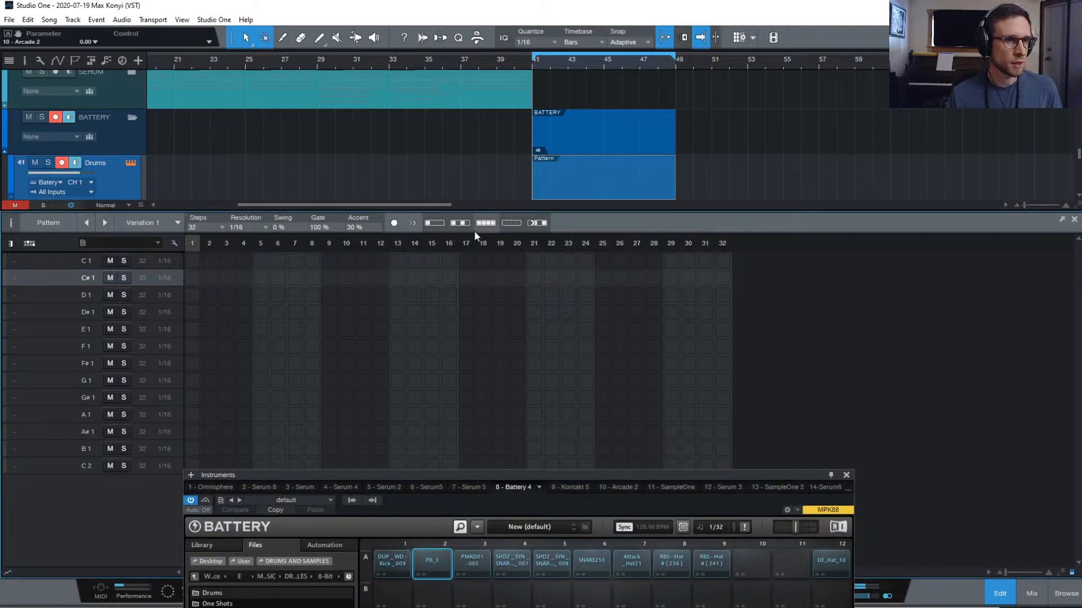
left_click(436, 224)
key("space")
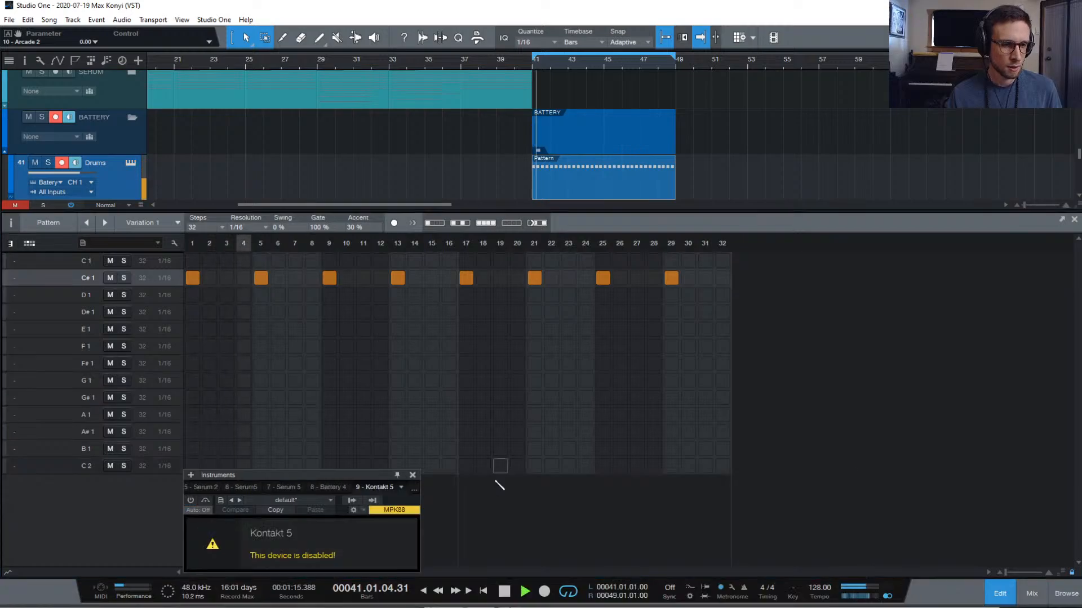
left_click(117, 184)
left_click_drag(389, 471, 417, 84)
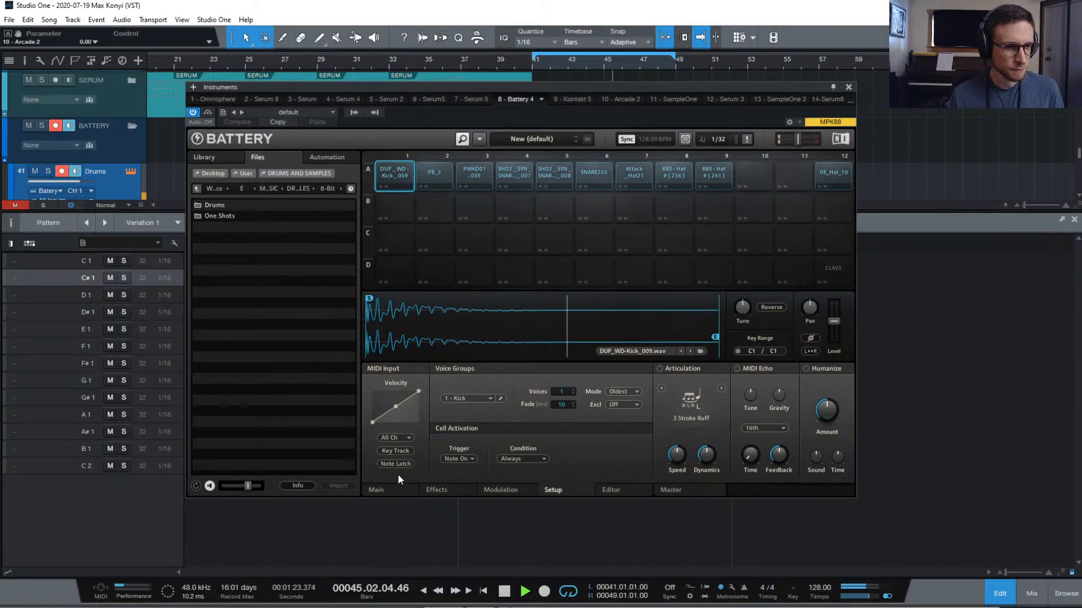
Enable PB_3's volume envelope with a 24.6 ms hold, then stop playback
left_click(394, 489)
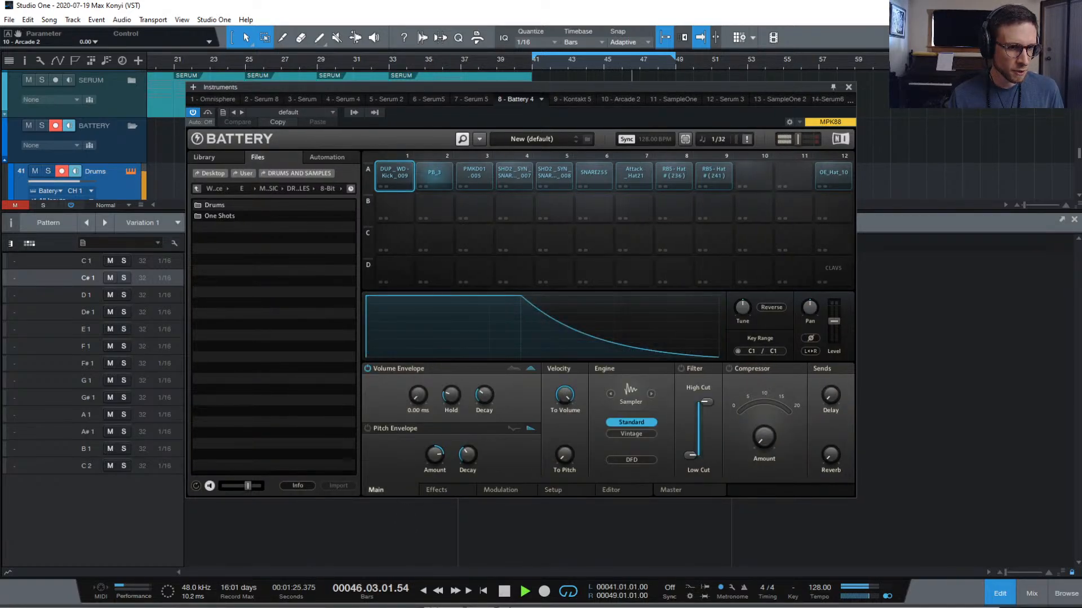
left_click(437, 186)
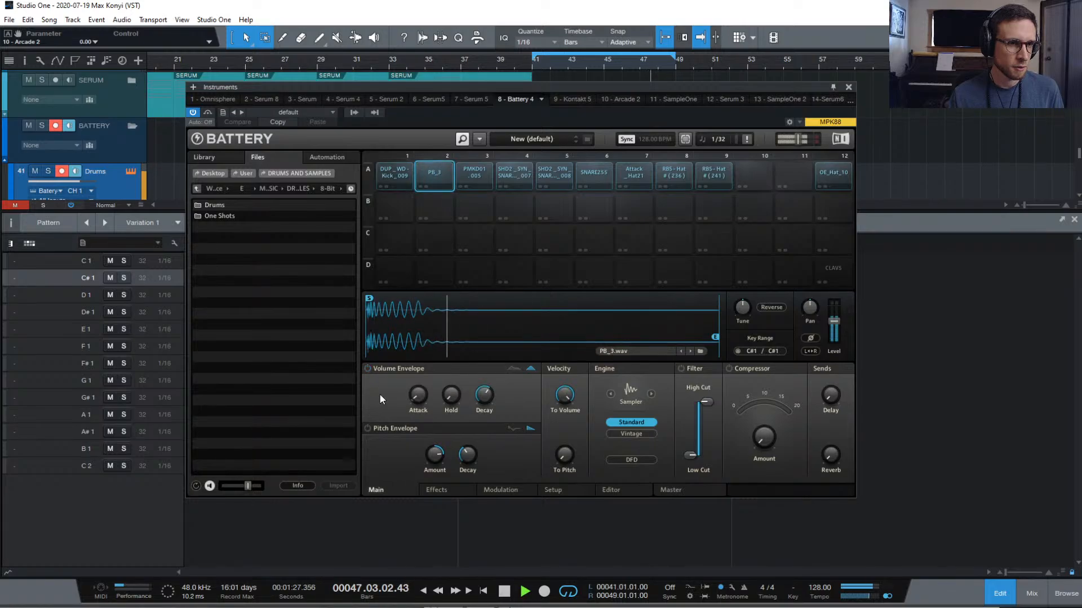
left_click(368, 369)
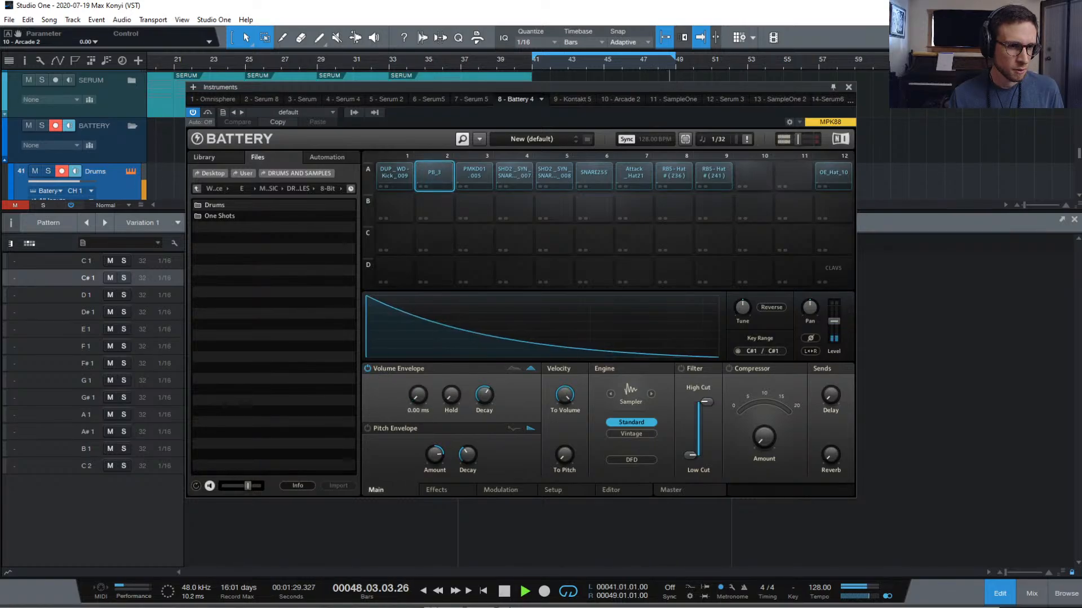
left_click_drag(450, 395, 483, 415)
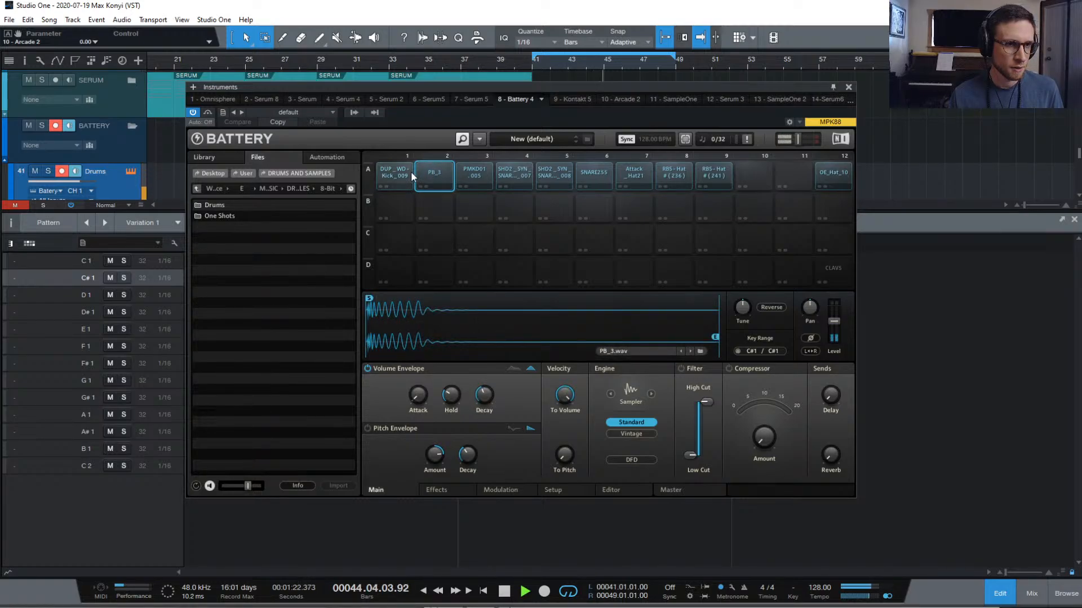
key("space")
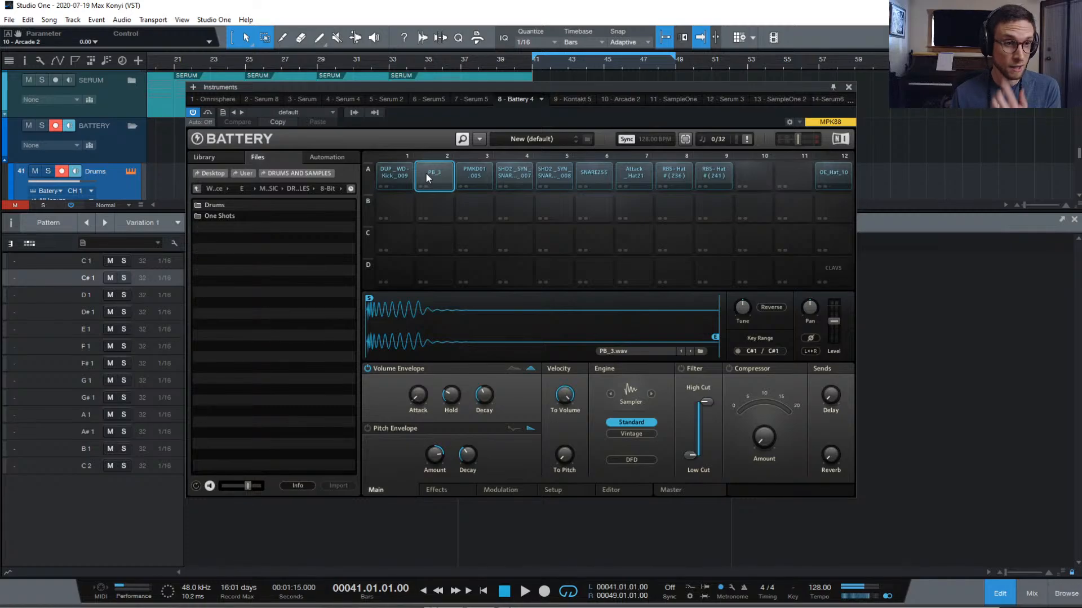
Compare the kick and PB_3 pads, ending with the kick cell selected
left_click(401, 175)
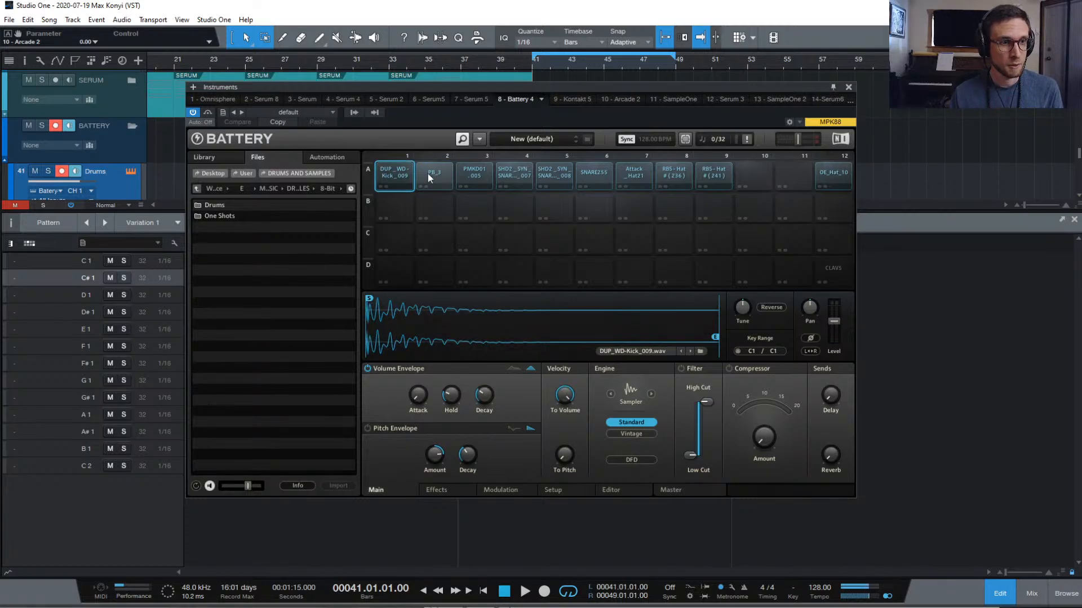
left_click(428, 175)
left_click(403, 174)
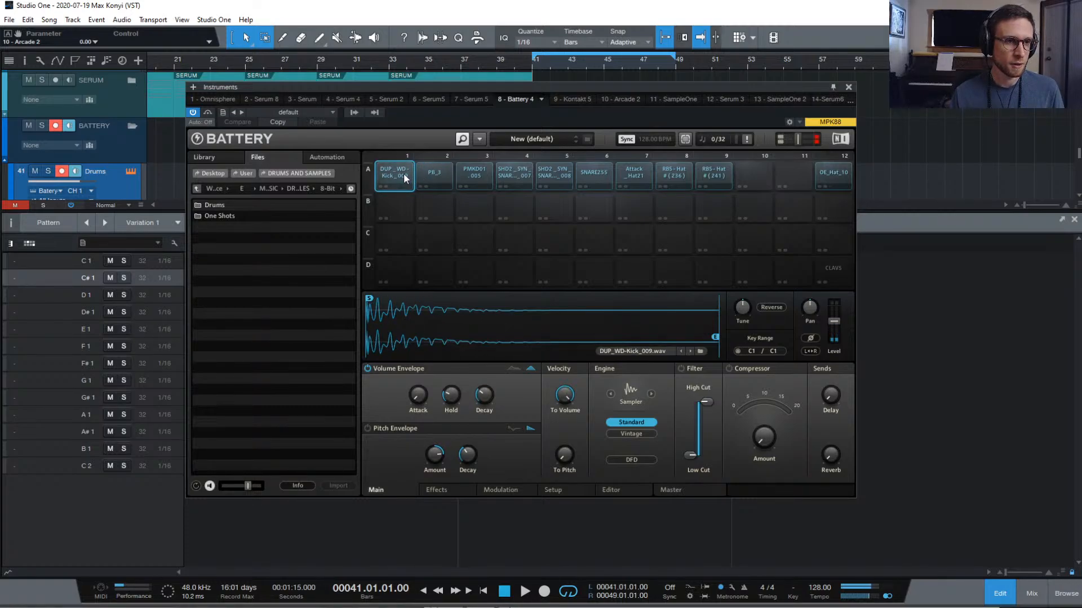
left_click(431, 174)
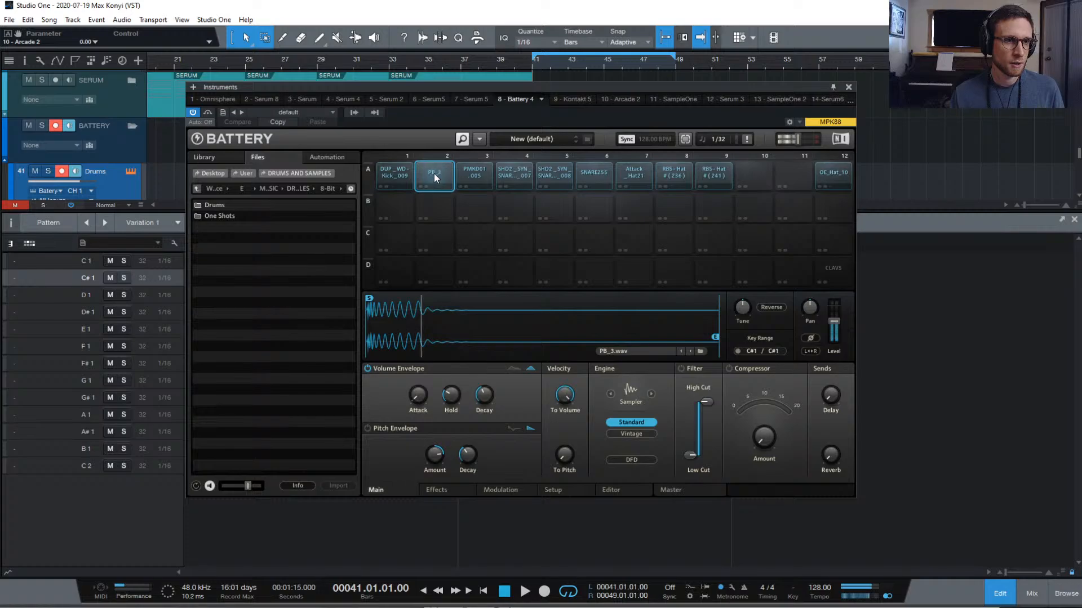
left_click(397, 177)
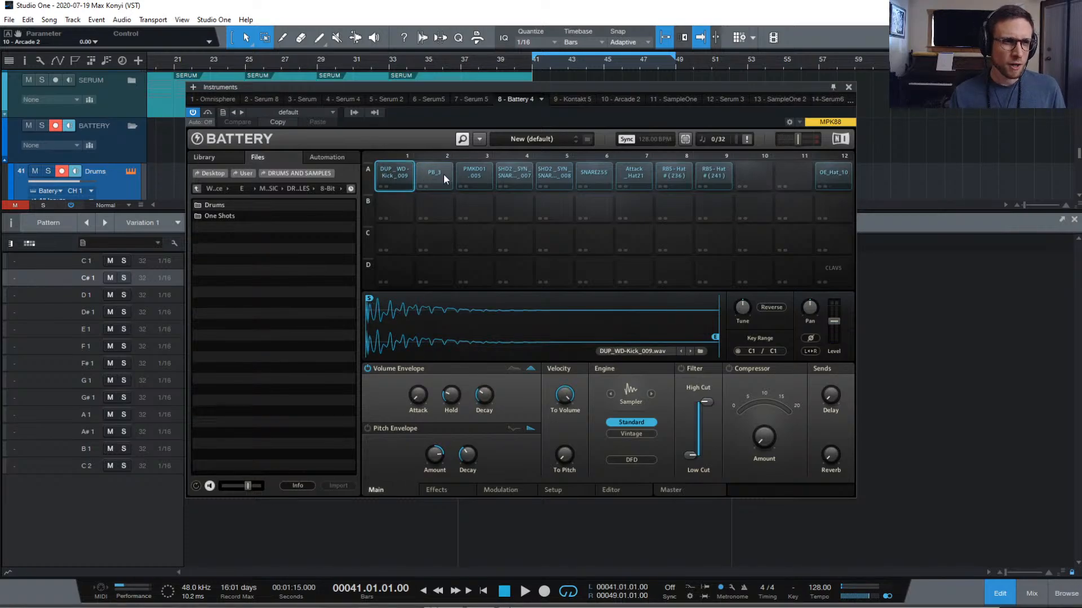
left_click(442, 178)
left_click(402, 179)
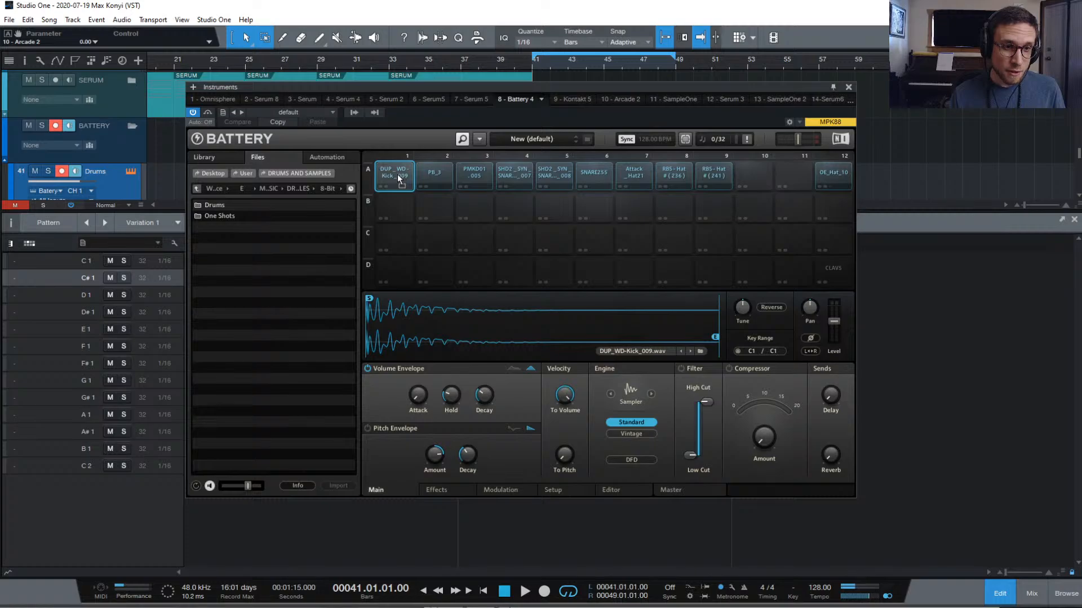
Swap PB_3 into cell 1 and give PMKD01.005 a 0.00 ms attack with longer decay
left_click_drag(397, 174, 434, 174)
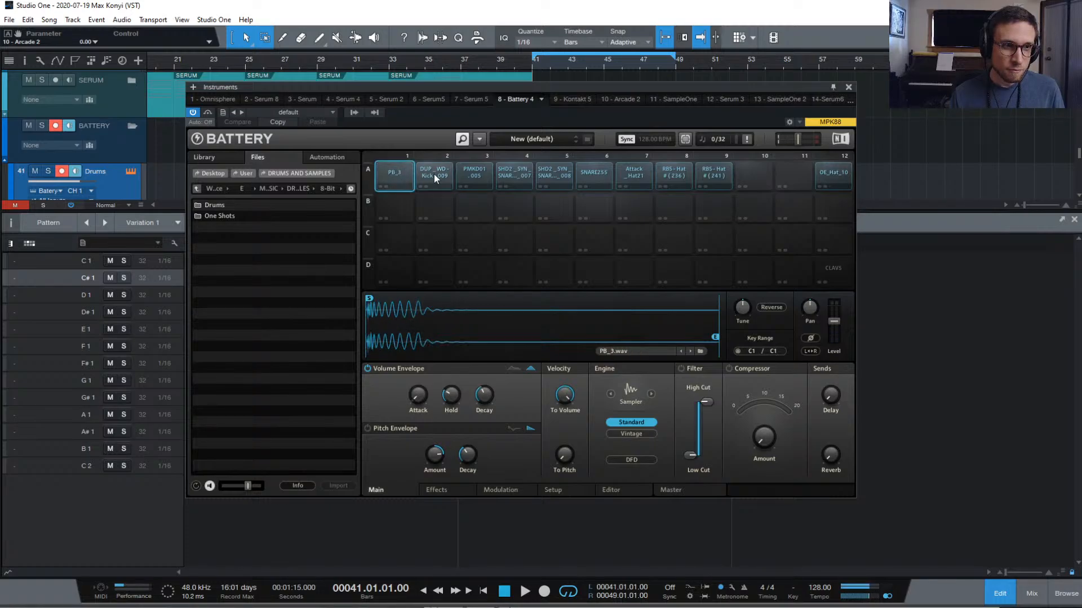
left_click(474, 175)
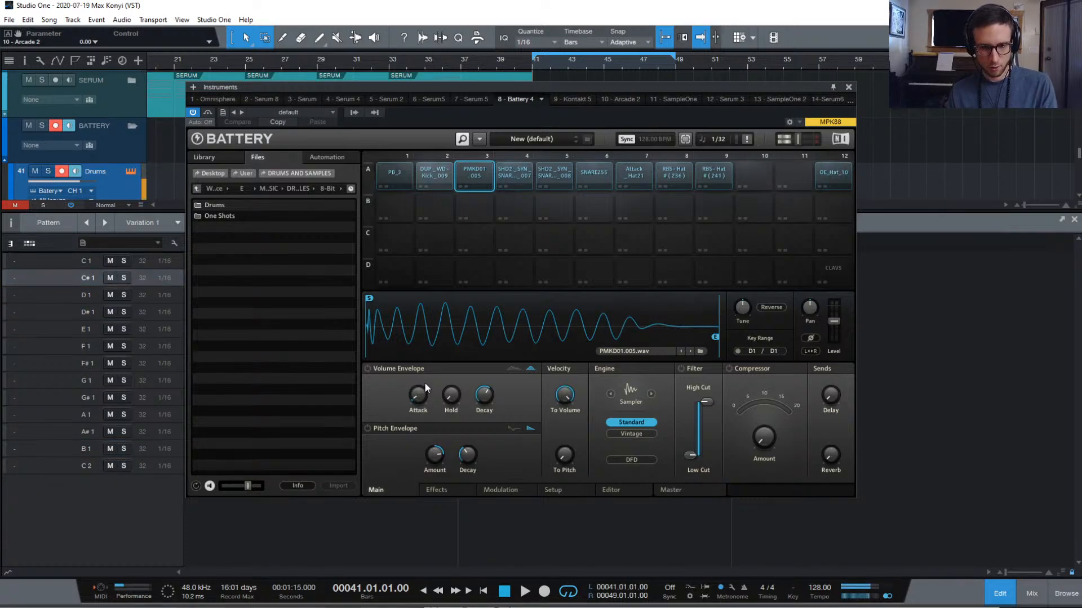
left_click_drag(419, 393, 419, 410)
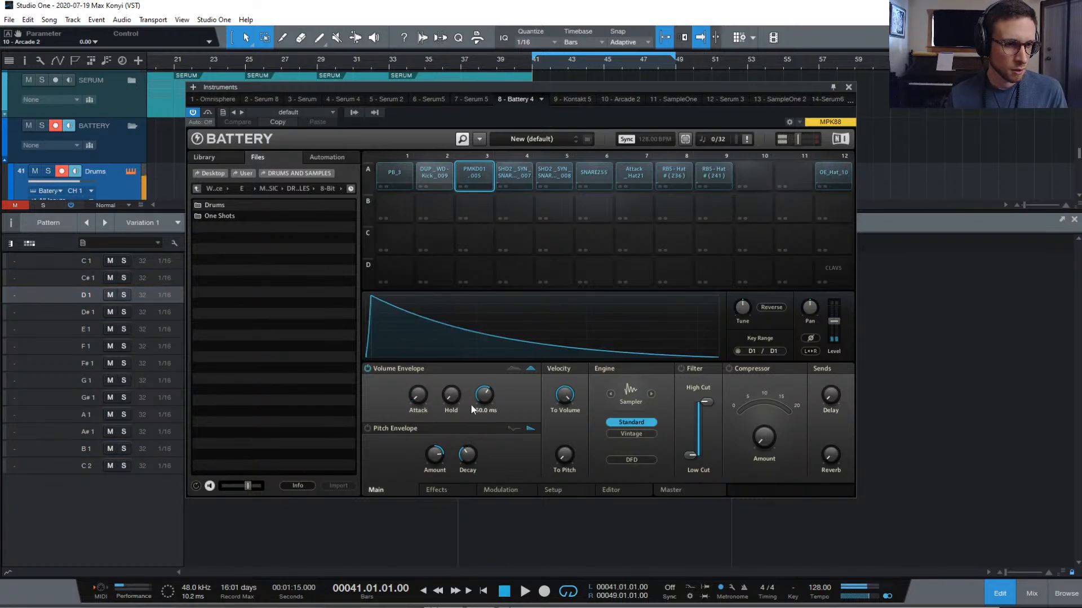
left_click_drag(484, 395, 451, 383)
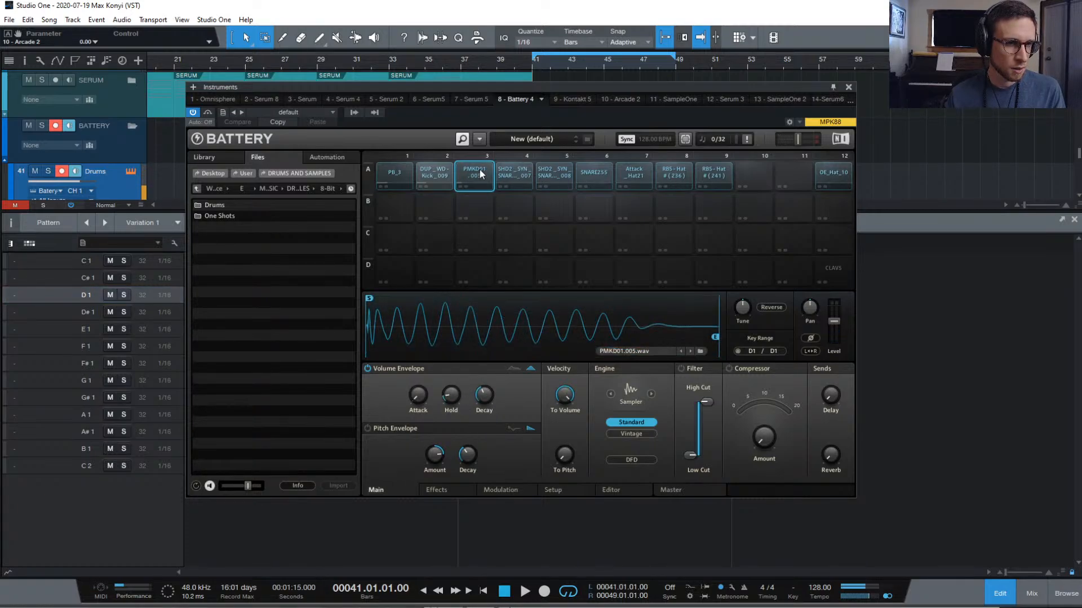
Swap DUP_WD-Kick_009 onto the D1 pad, then audition row A's kicks and snares
left_click(393, 172)
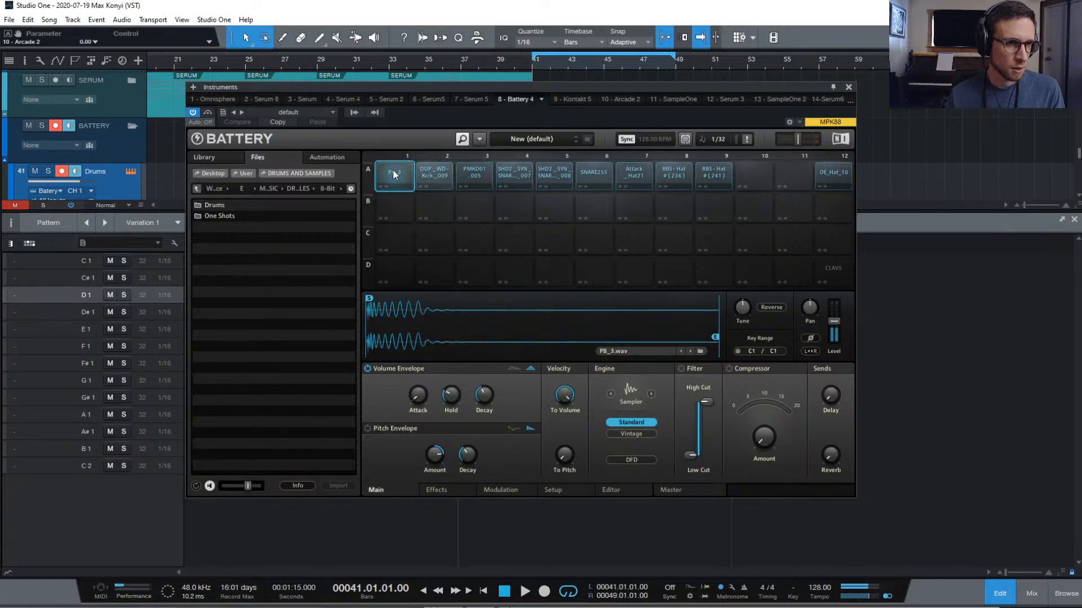
left_click(459, 169)
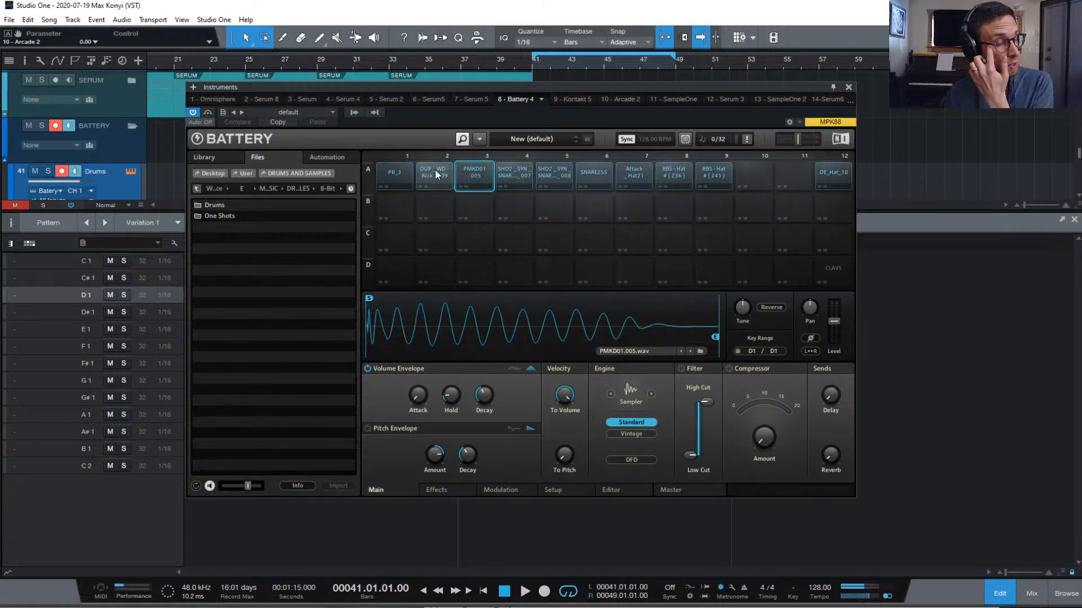
left_click_drag(435, 170, 466, 176)
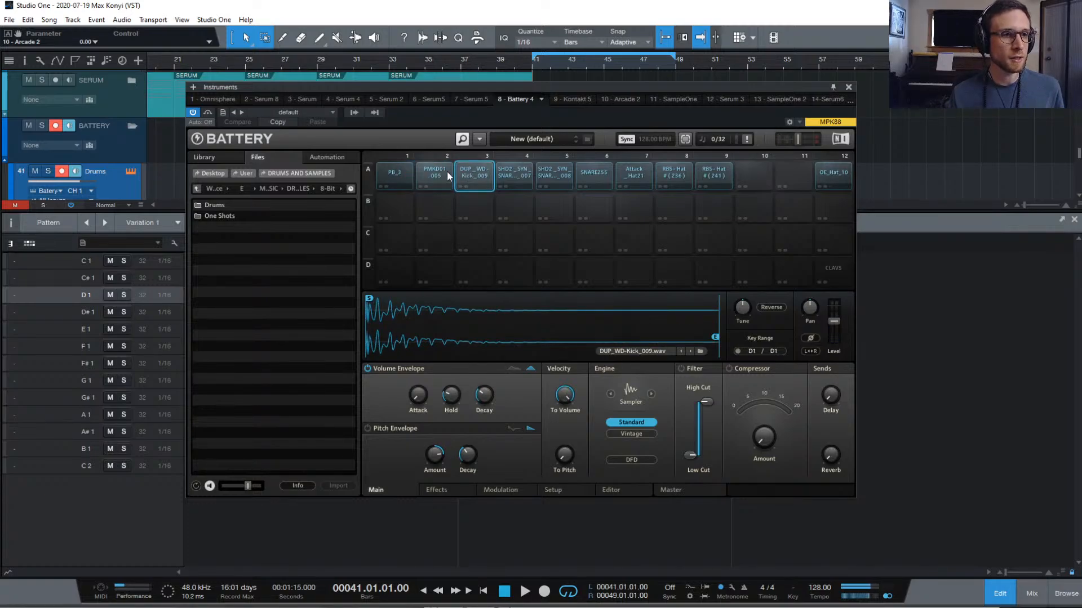
left_click(402, 177)
left_click(431, 172)
left_click(466, 172)
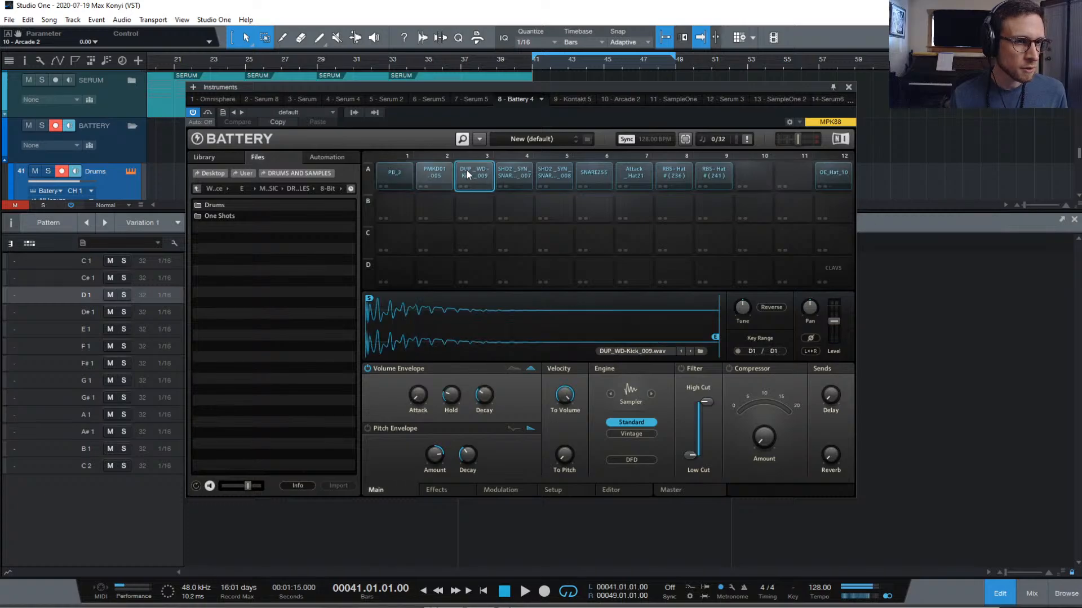
left_click(511, 177)
left_click(550, 175)
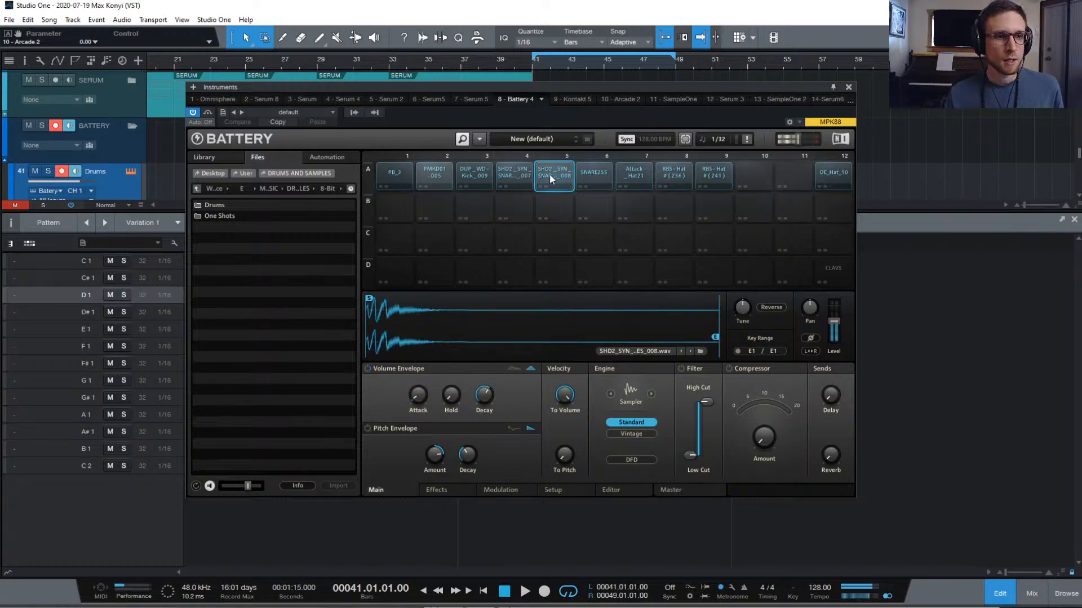
left_click(584, 174)
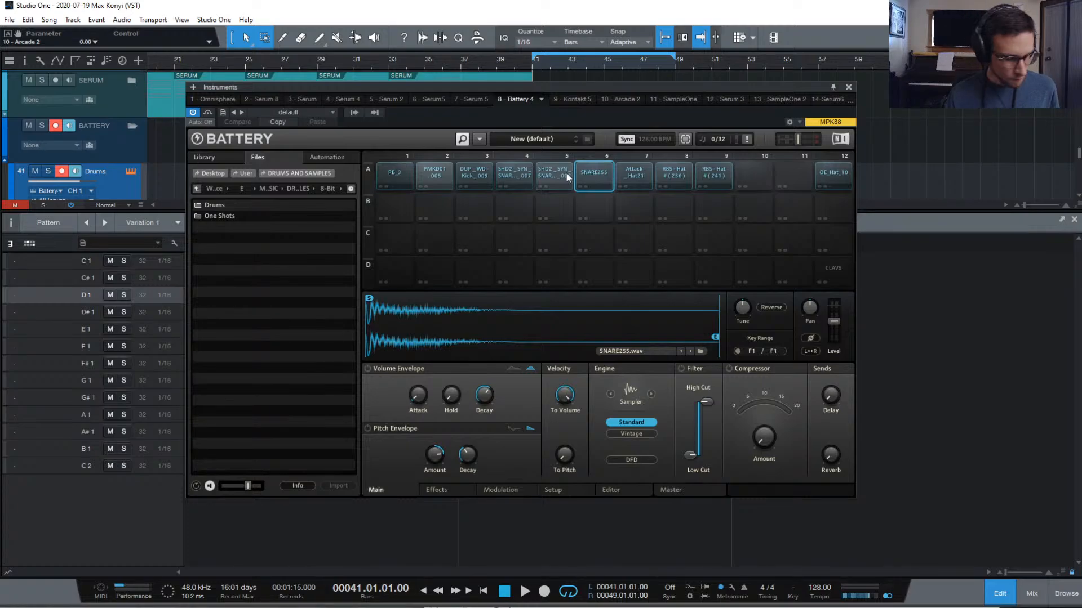
Close the Instruments window, erase C#1 hits after step 1, and return the playhead to the start
left_click(848, 101)
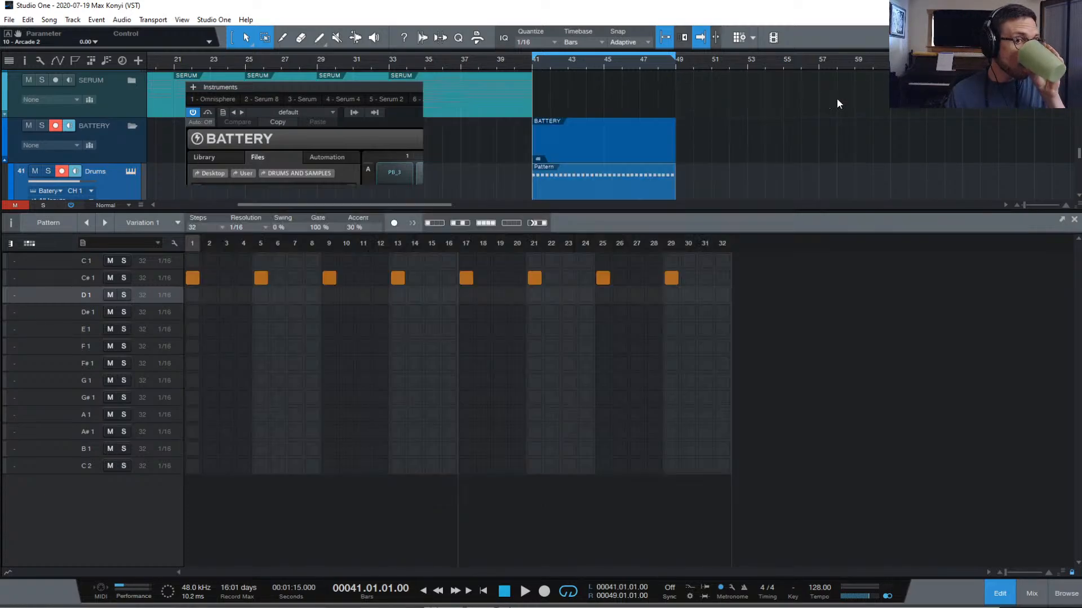
left_click(415, 88)
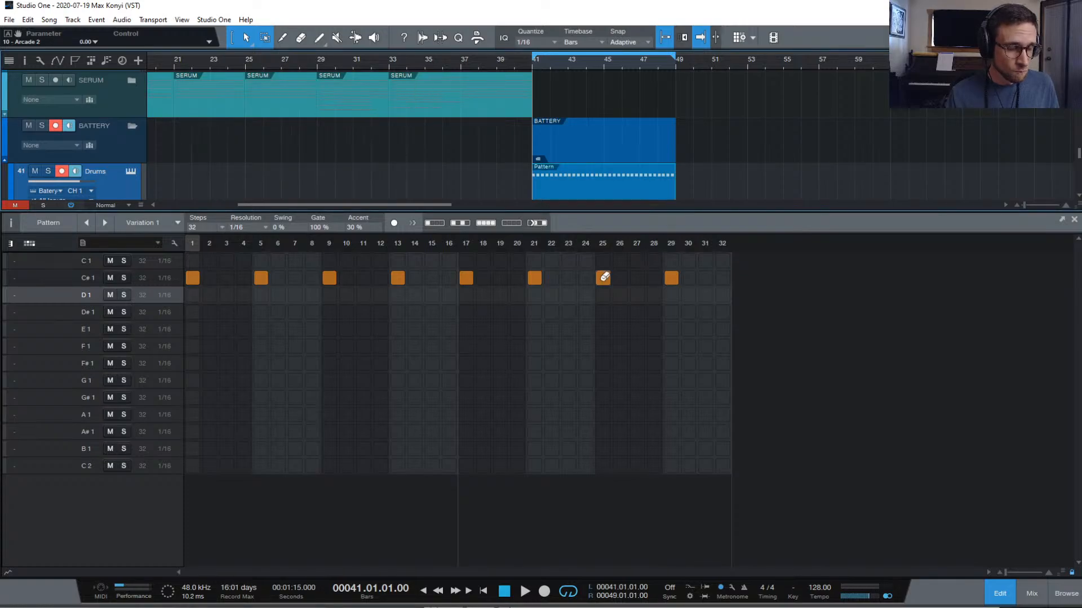
left_click_drag(261, 276, 813, 277)
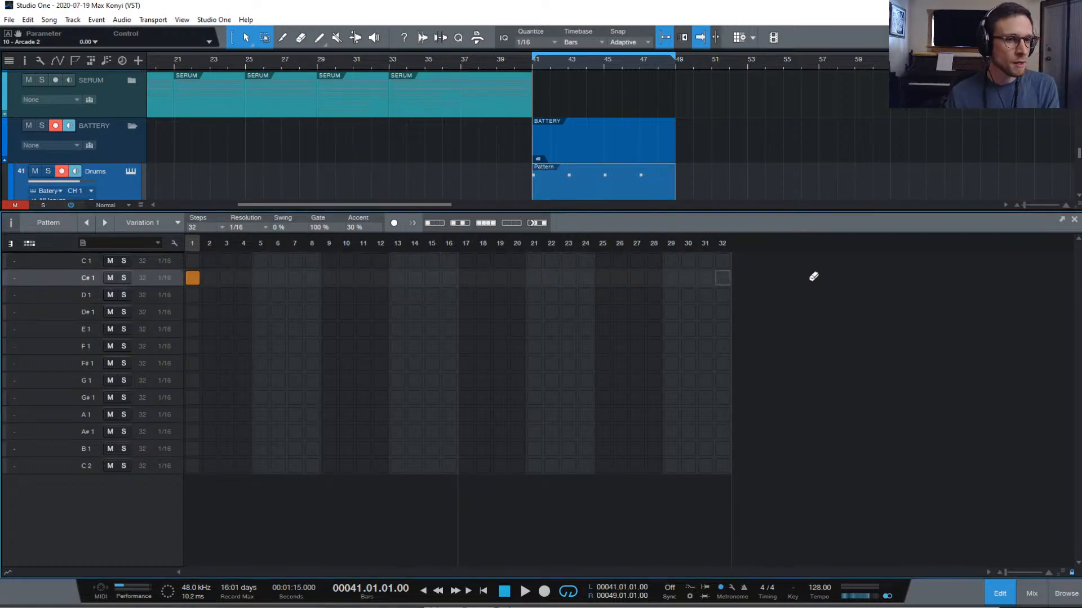
scroll(410, 107, "up", 10)
scroll(410, 107, "left", 5)
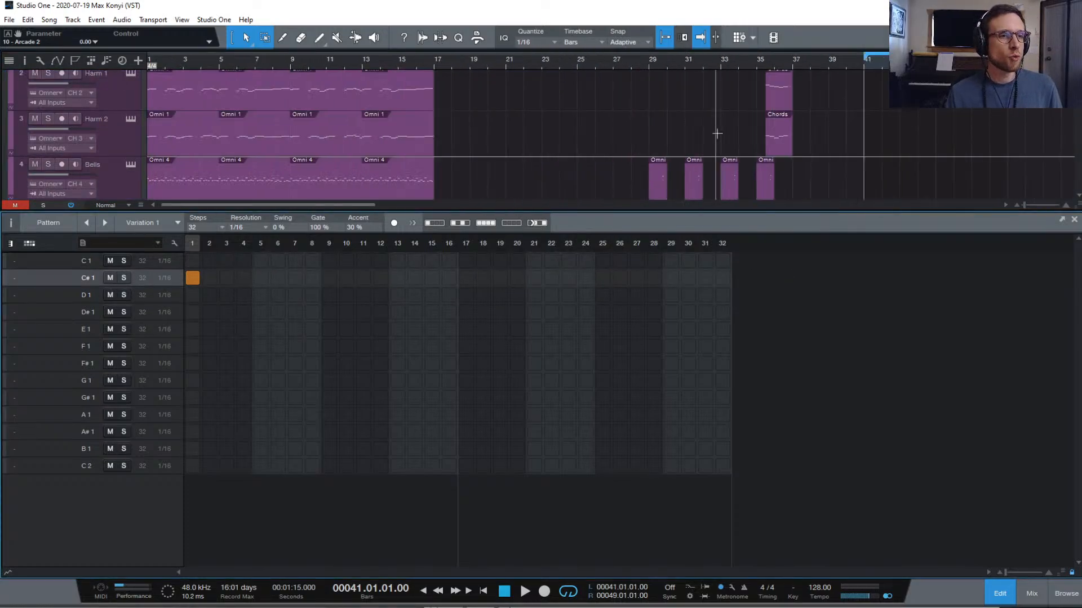
key("comma")
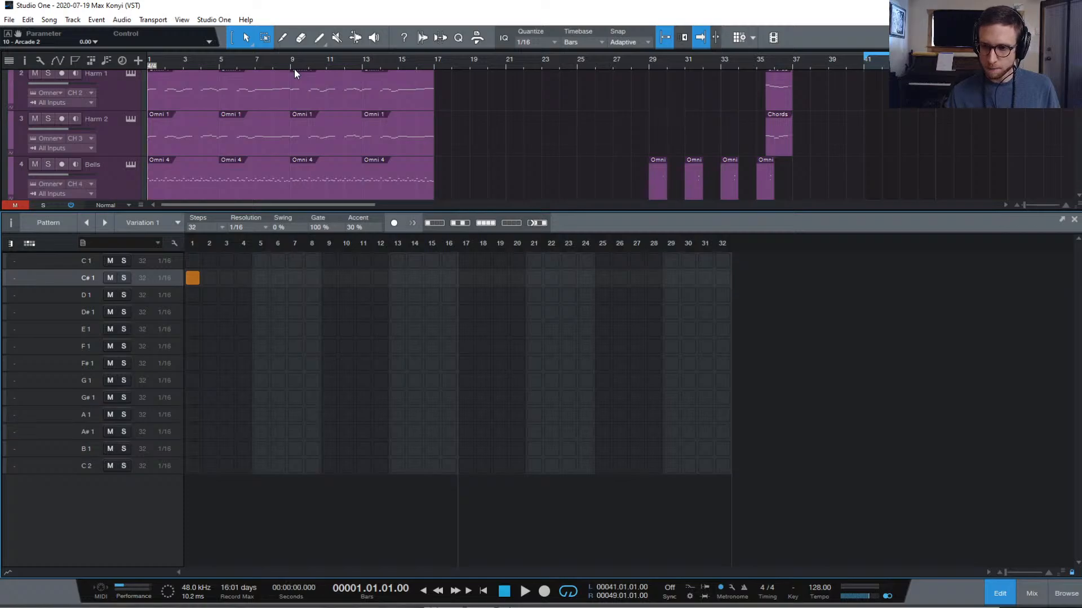
scroll(502, 112, "down", 2)
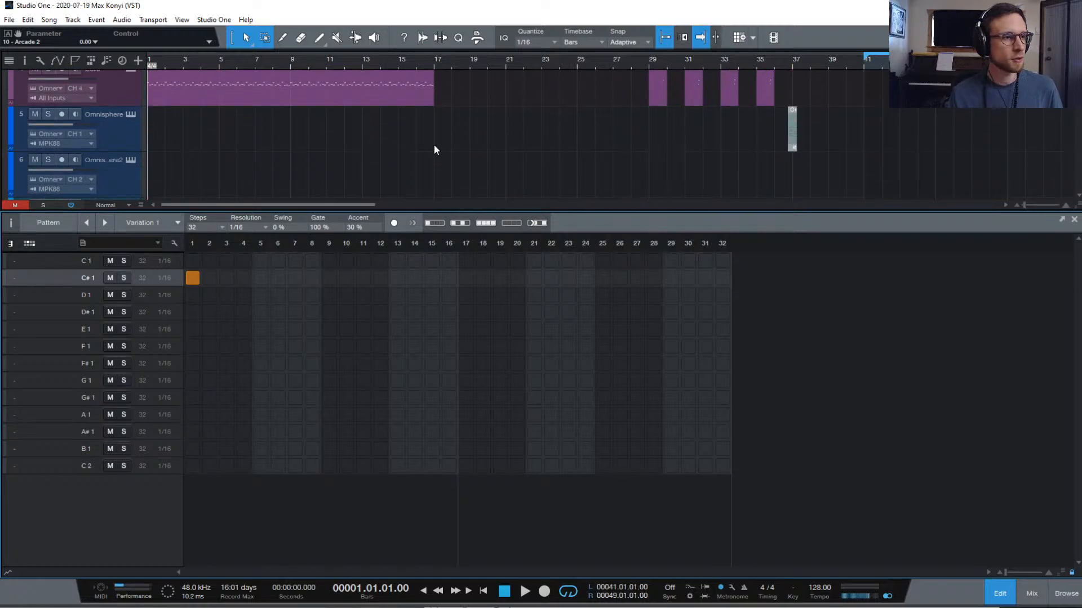
scroll(434, 150, "up", 3)
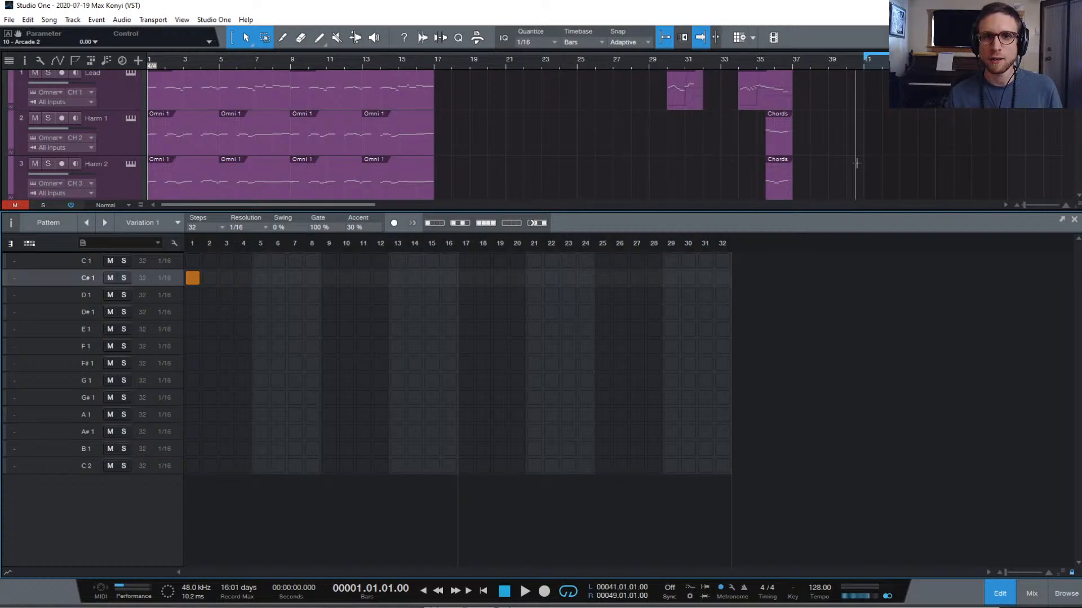
left_click(1002, 591)
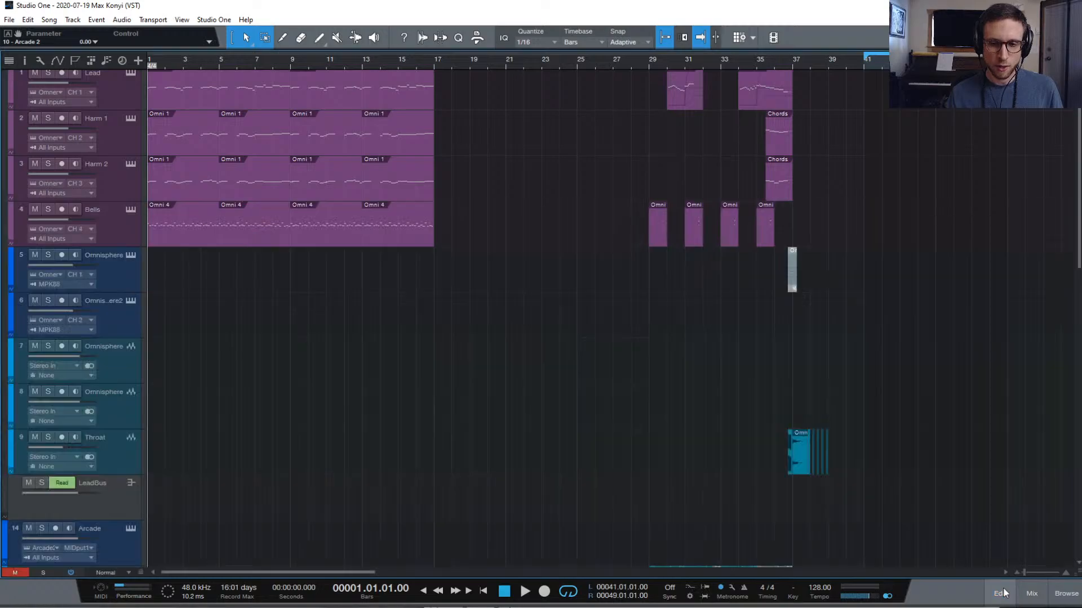
scroll(648, 330, "down", 5)
scroll(625, 318, "down", 4)
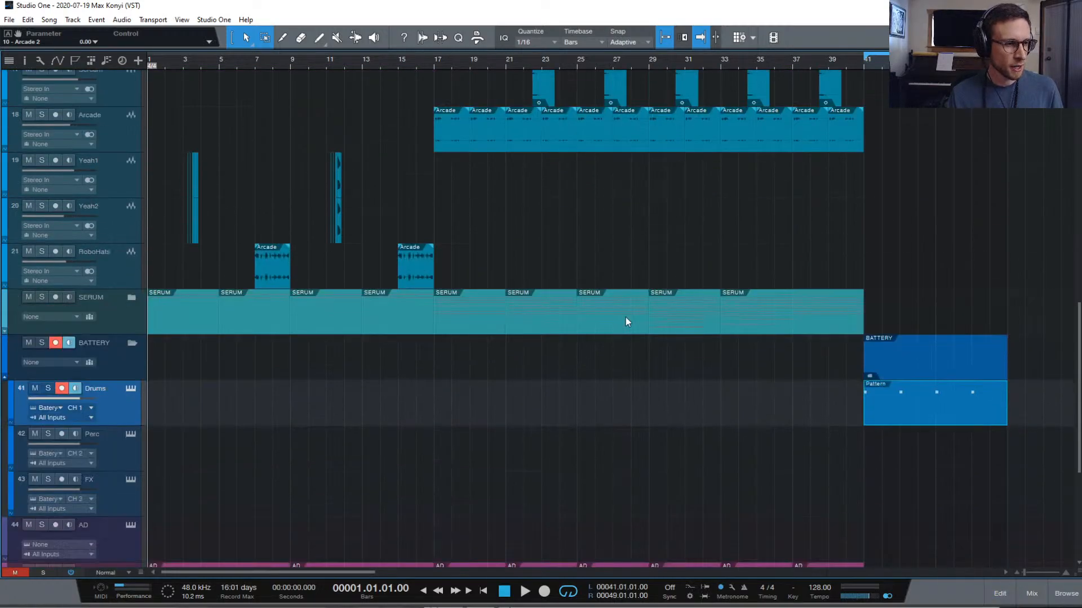
scroll(572, 321, "down", 12)
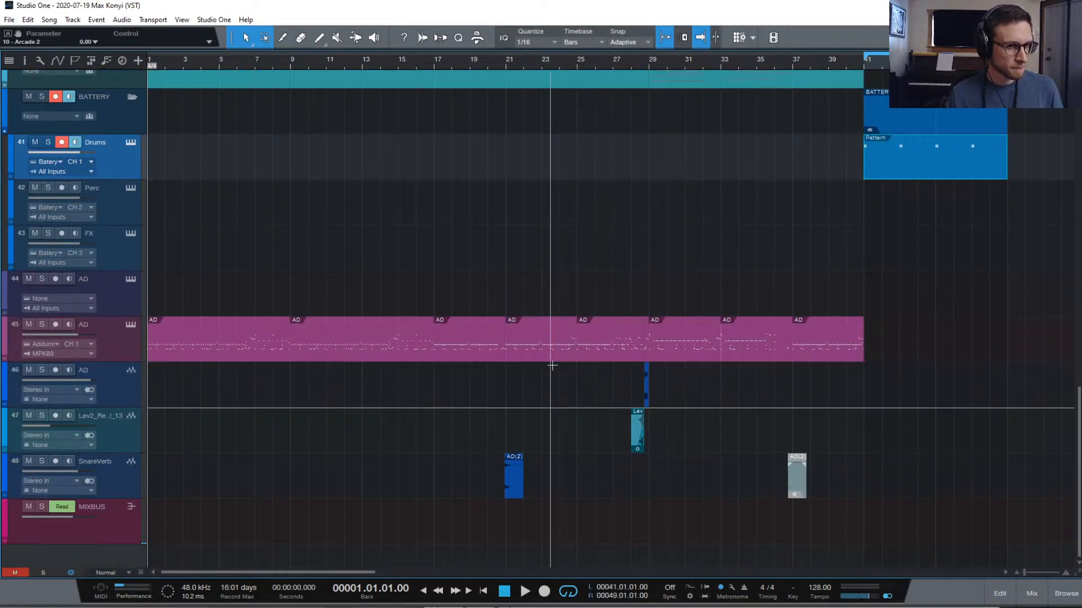
scroll(539, 366, "up", 15)
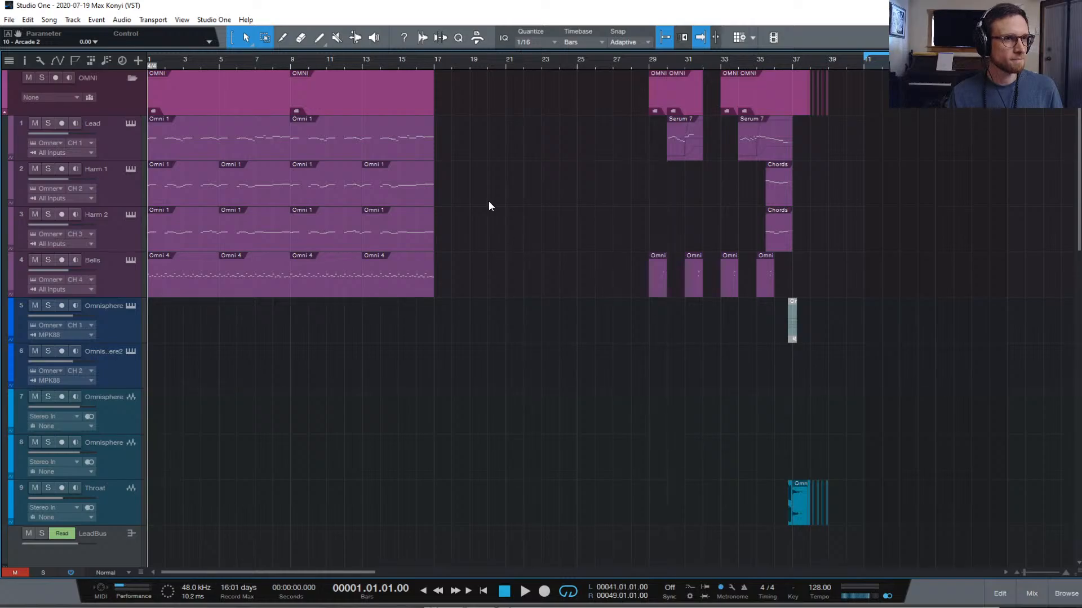
key("space")
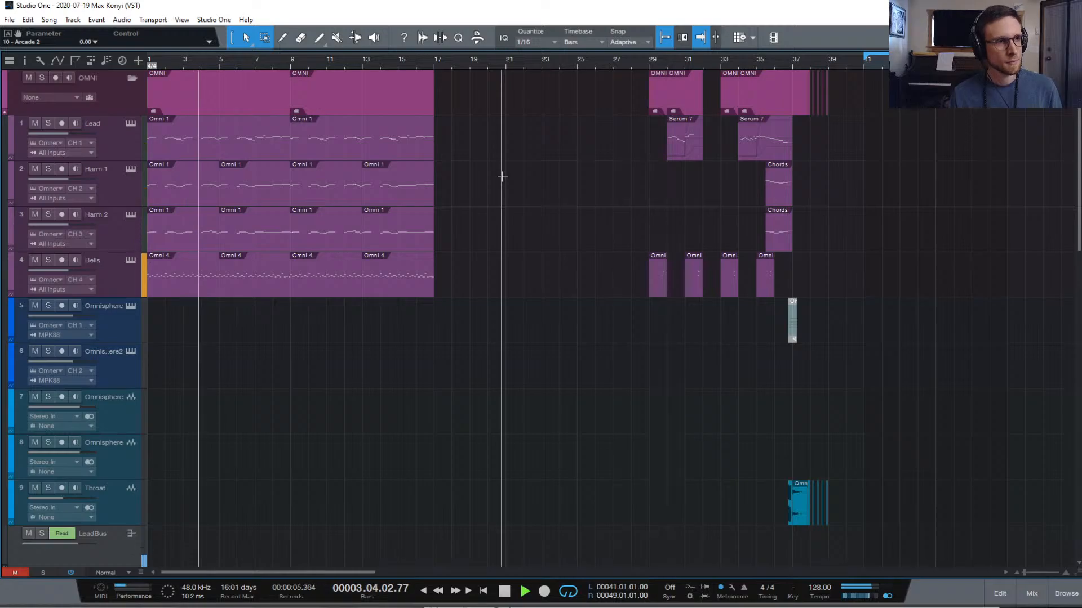
key("space")
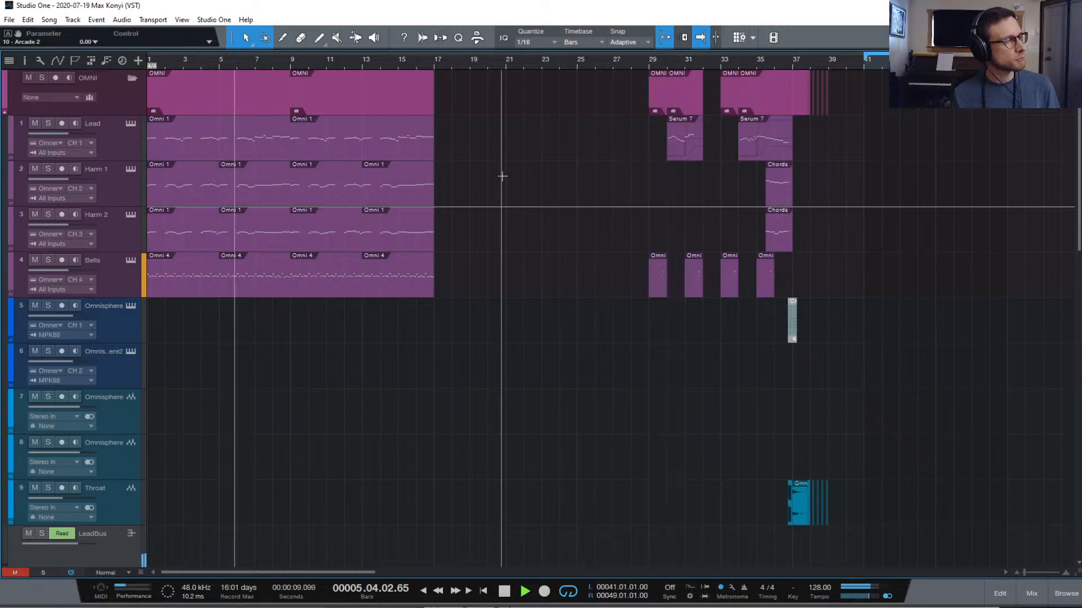
key("space")
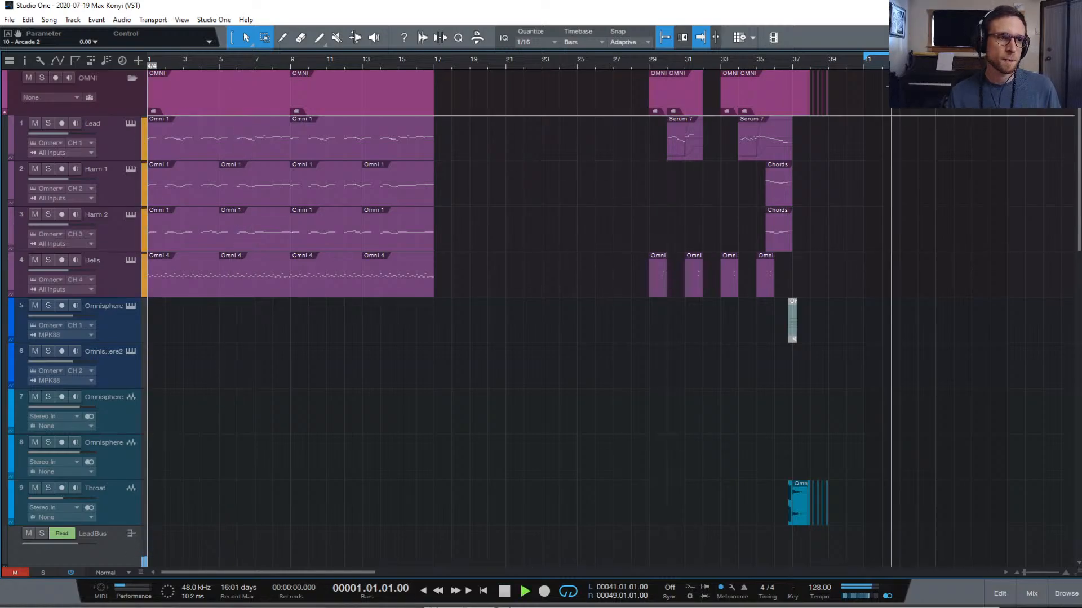
key("space")
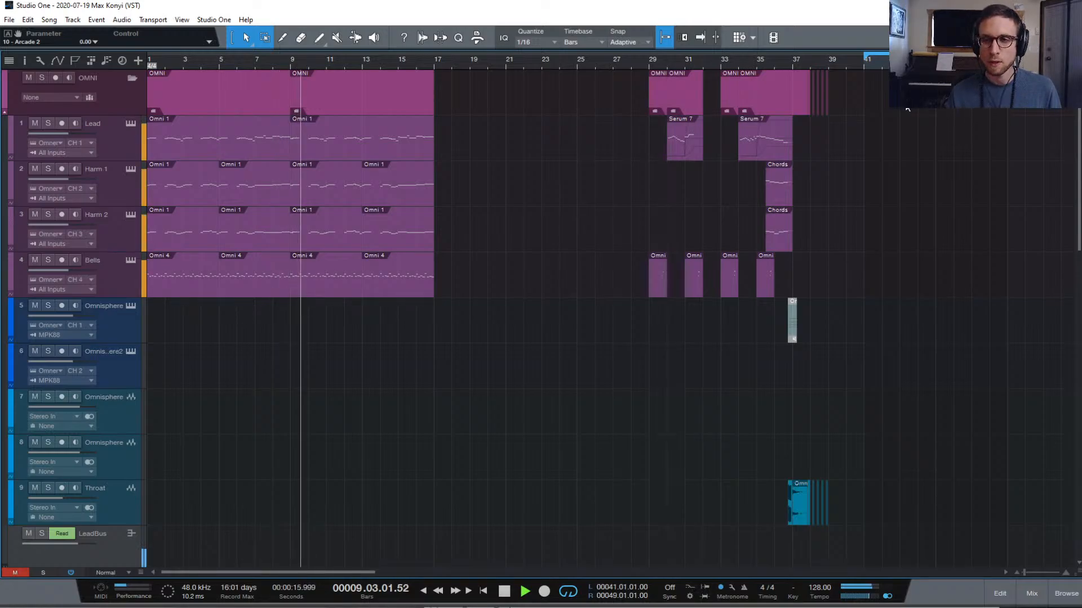
key("space")
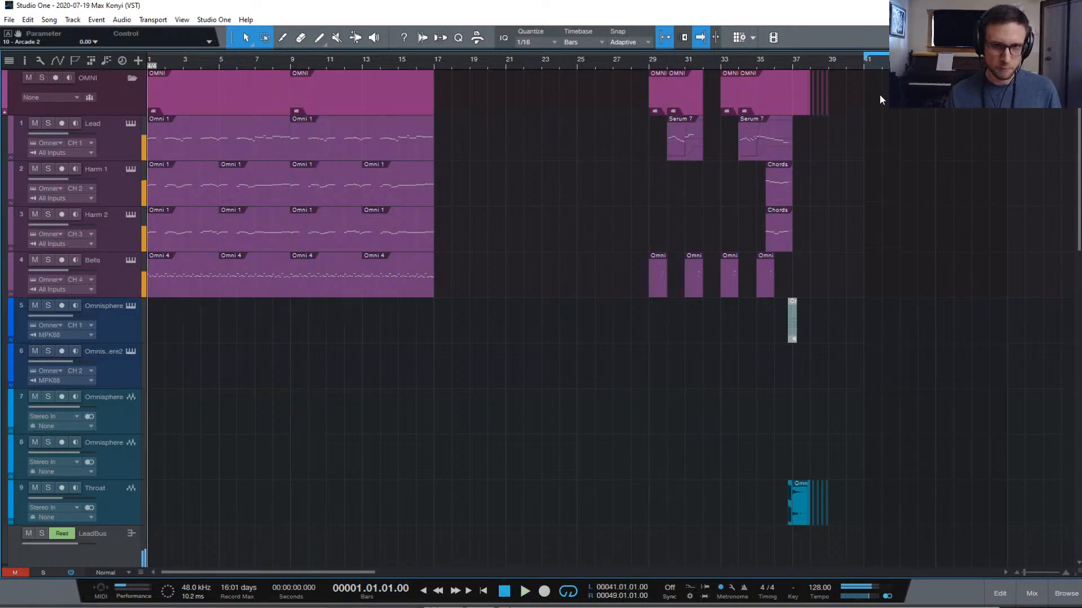
Open the Drums pattern in the editor and play it back
scroll(880, 100, "down", 12)
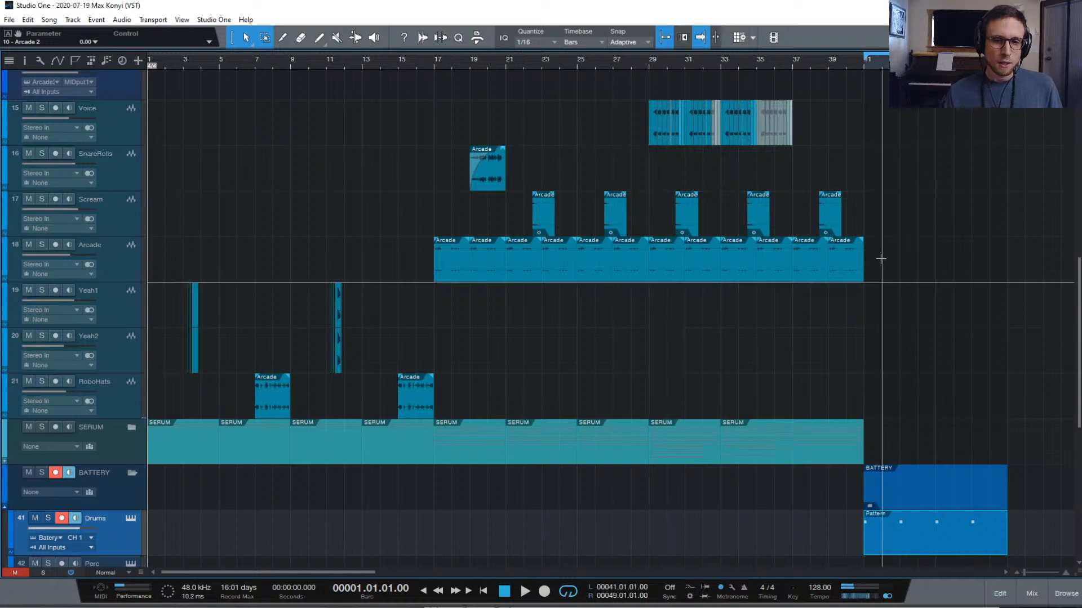
double_click(923, 546)
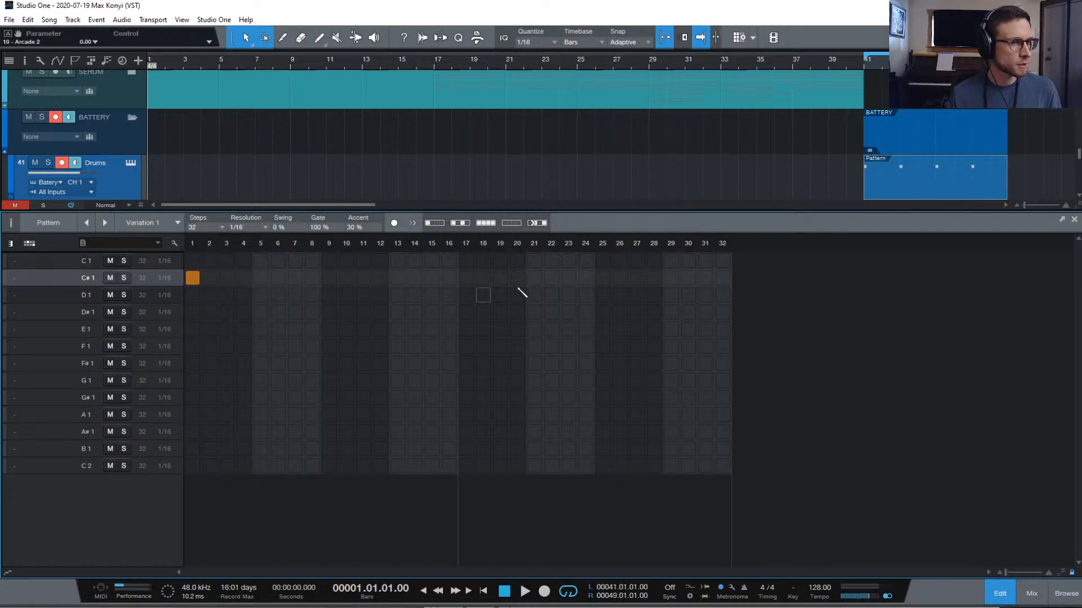
key("space")
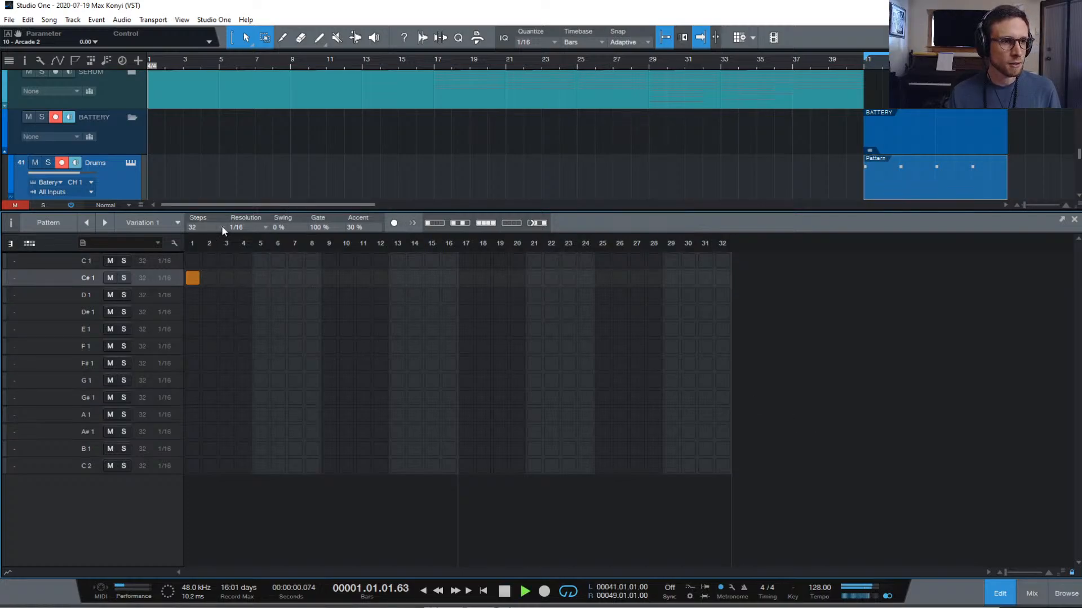
scroll(728, 164, "up", 1)
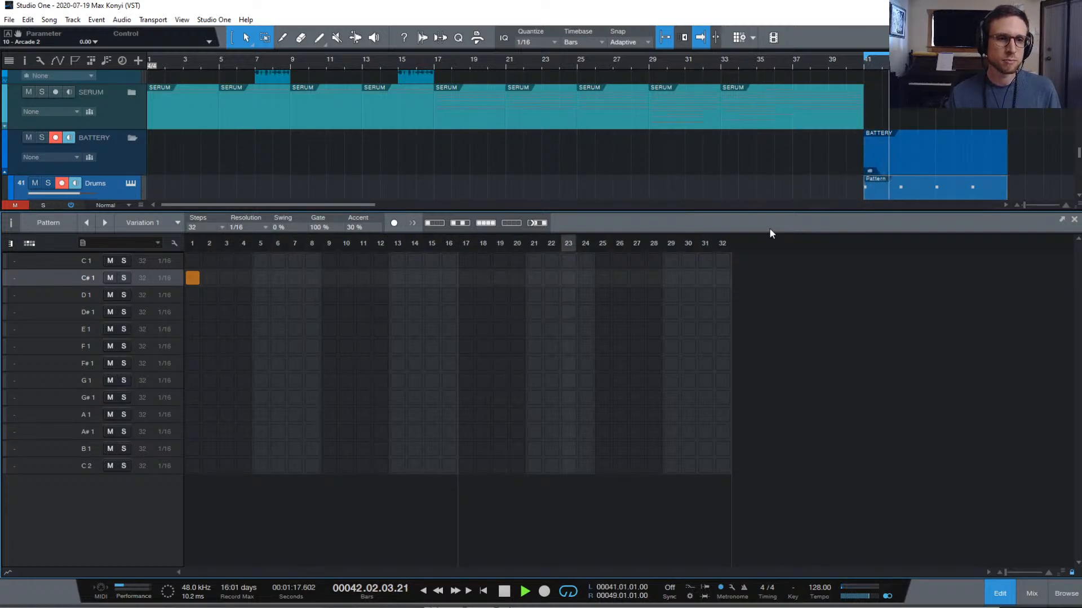
key("space")
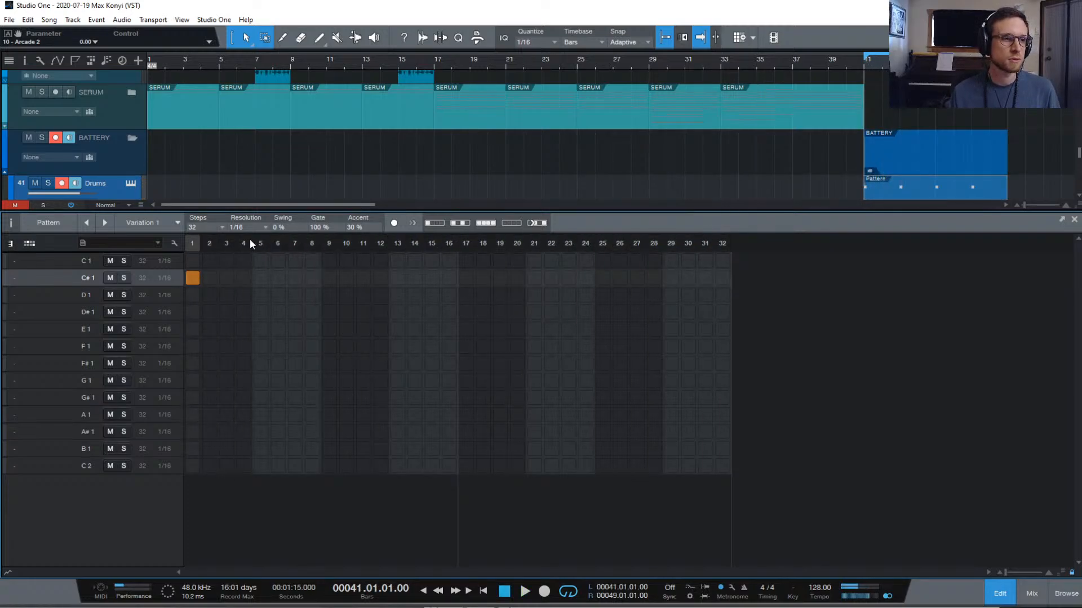
Lengthen the pattern to 64 steps and add a hit on step 1 of C1
left_click(220, 226)
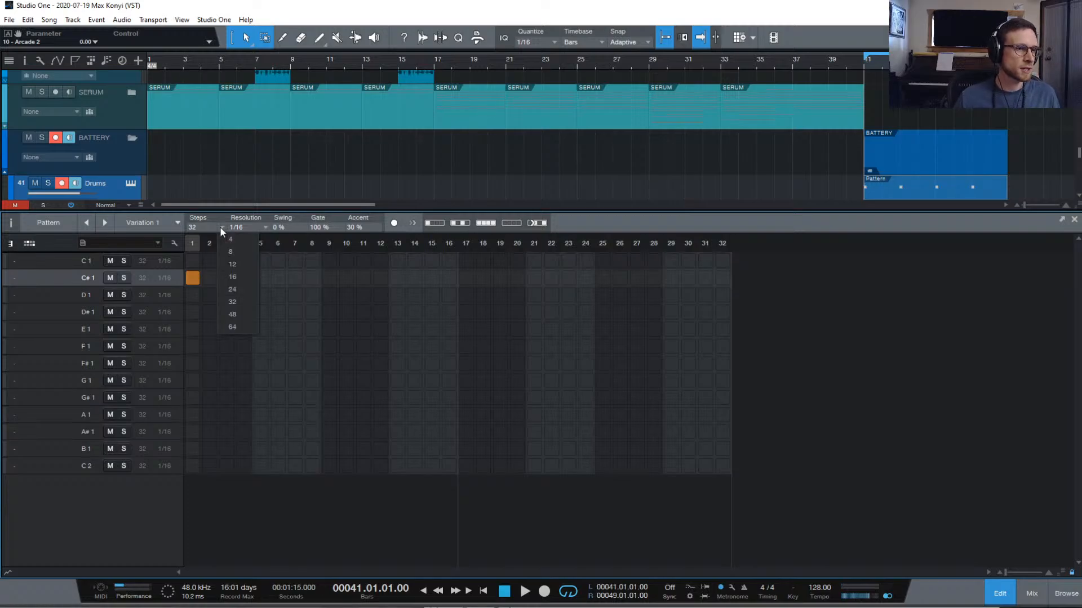
left_click(245, 323)
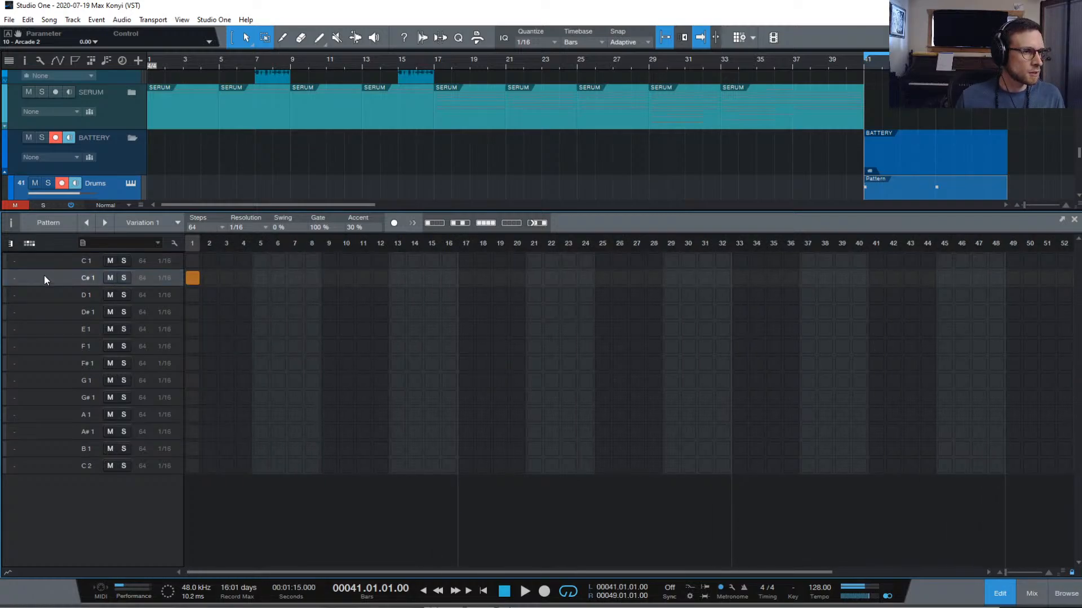
left_click(192, 261)
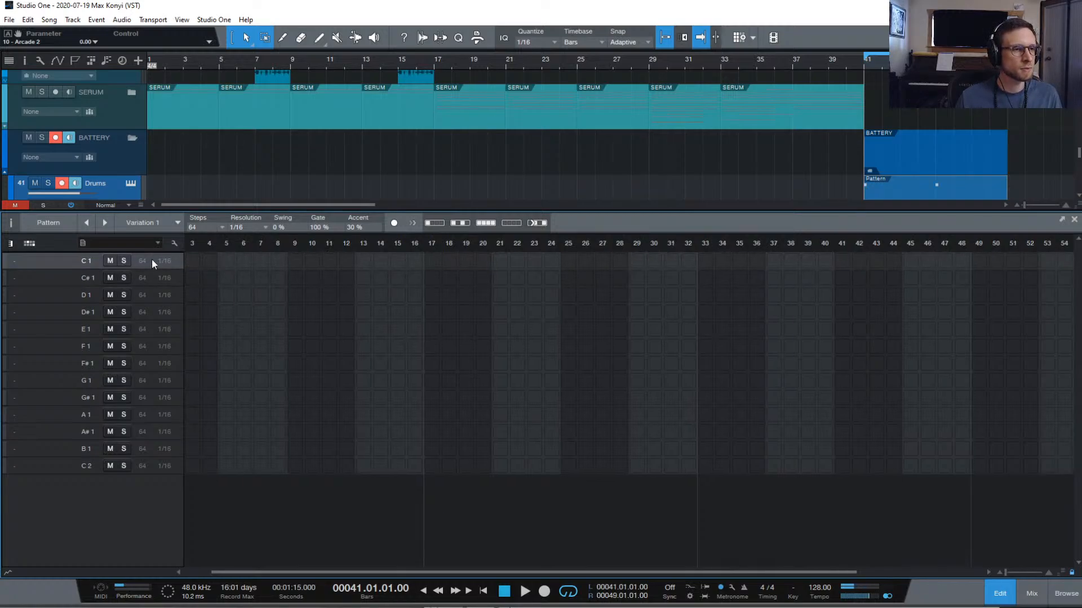
Remove the C1 hit at step 19, add C1 hits at 21 and 33, and C#1 at 19
key("space")
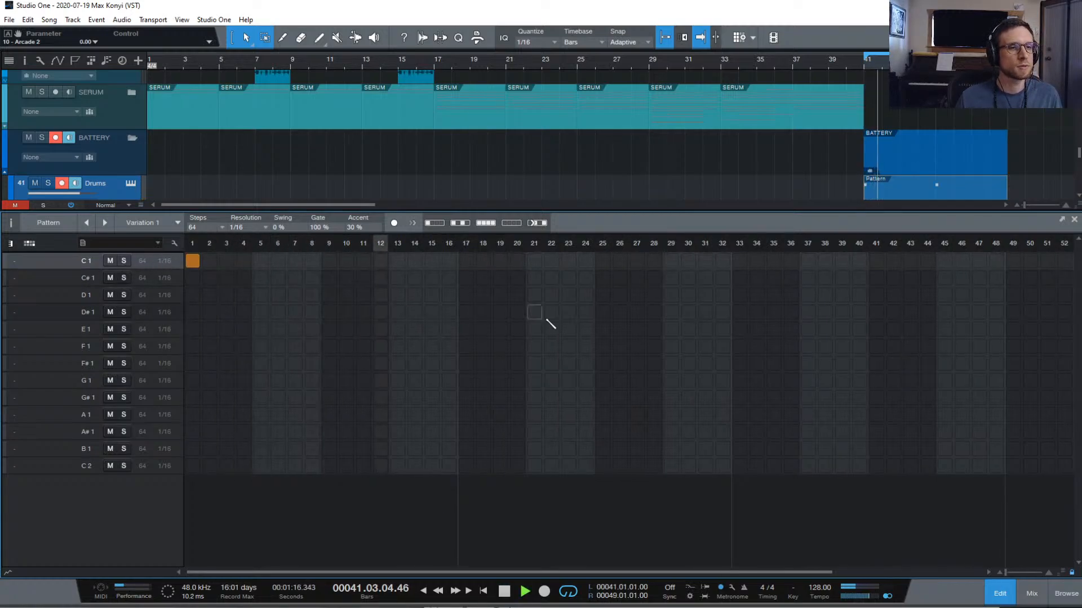
key("space")
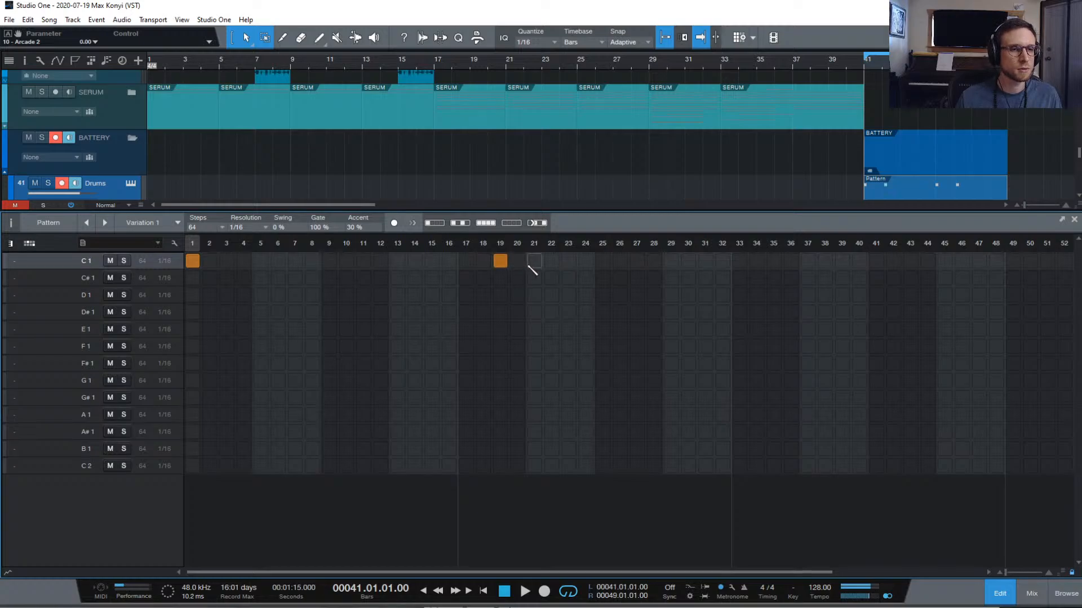
left_click(534, 262)
left_click(500, 278)
left_click(500, 261)
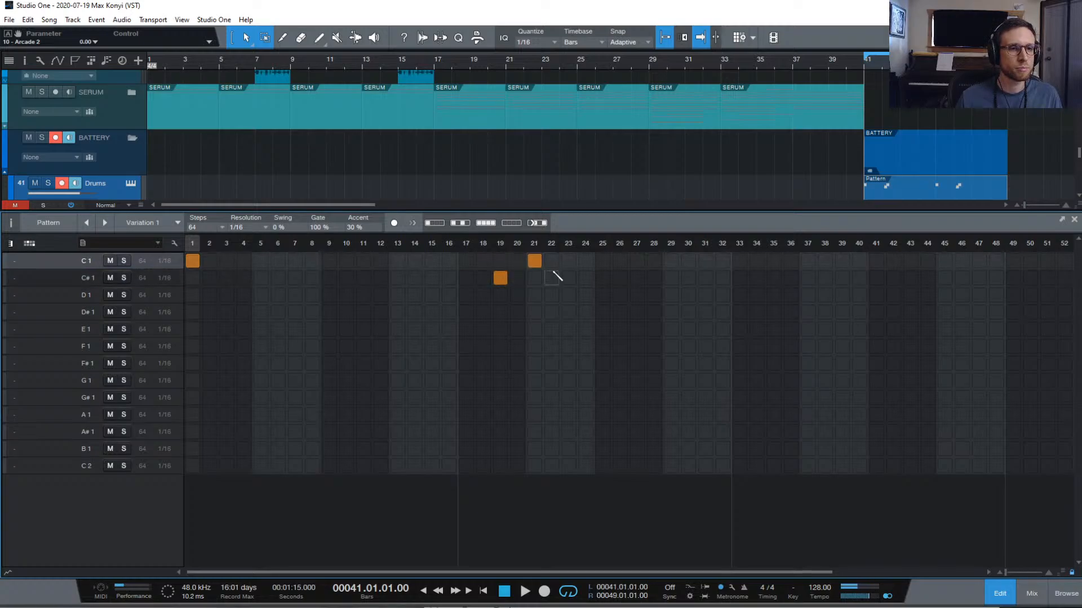
left_click(741, 262)
Add a C1 hit at step 55 and D#1 hits at steps 9 and 25
scroll(833, 282, "right", 3)
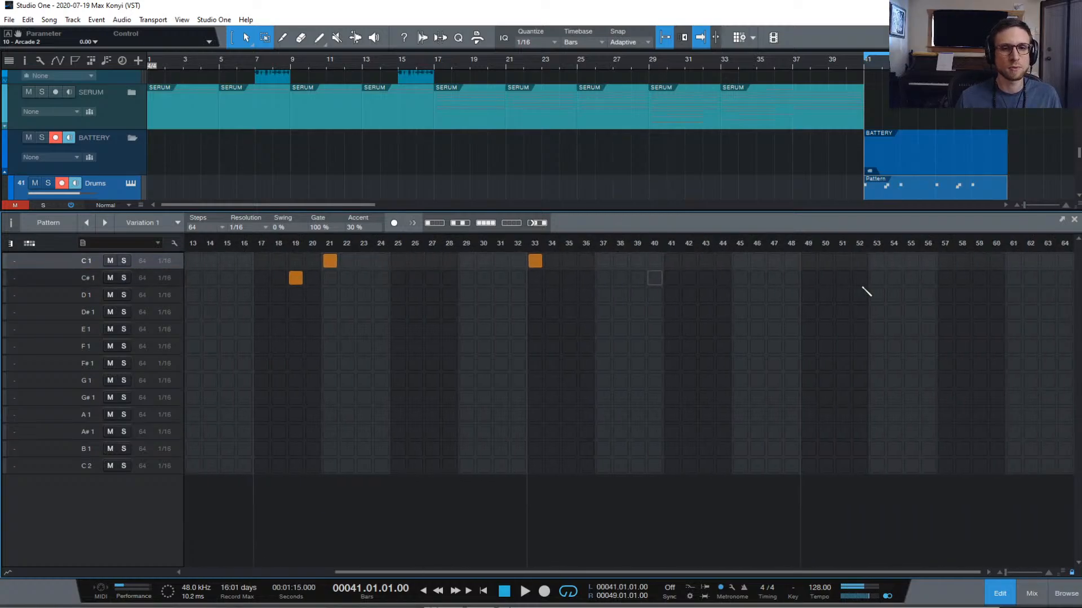
scroll(864, 289, "left", 1)
scroll(868, 290, "right", 1)
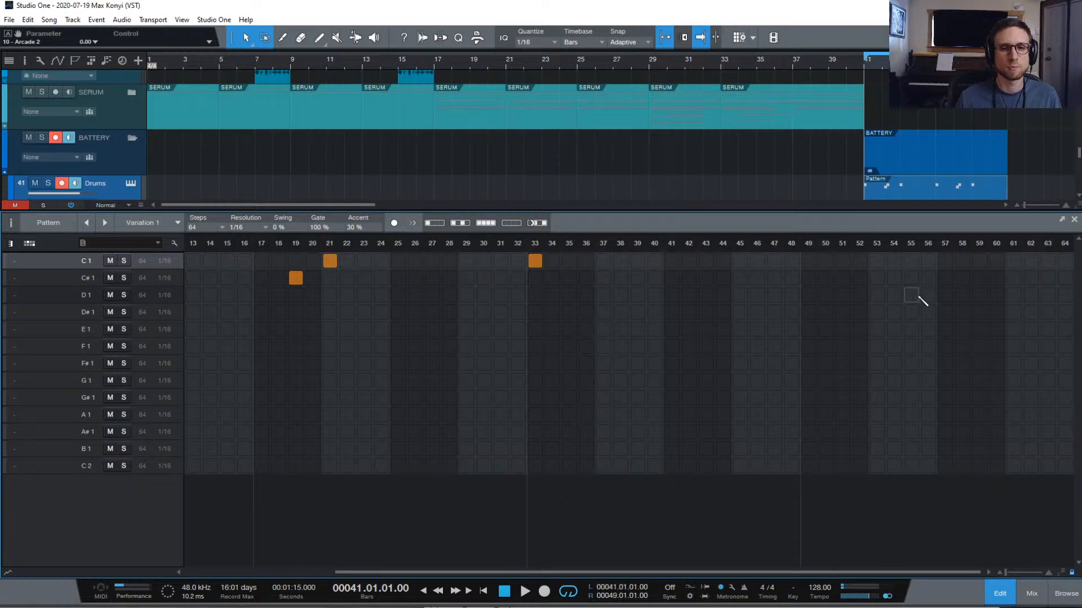
left_click(916, 266)
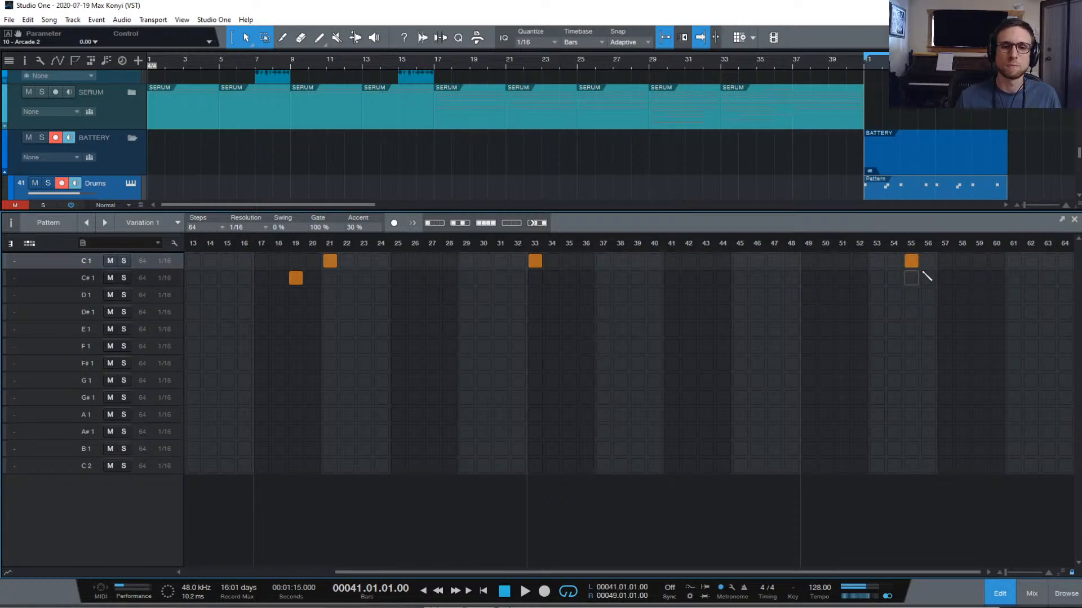
scroll(850, 327, "left", 4)
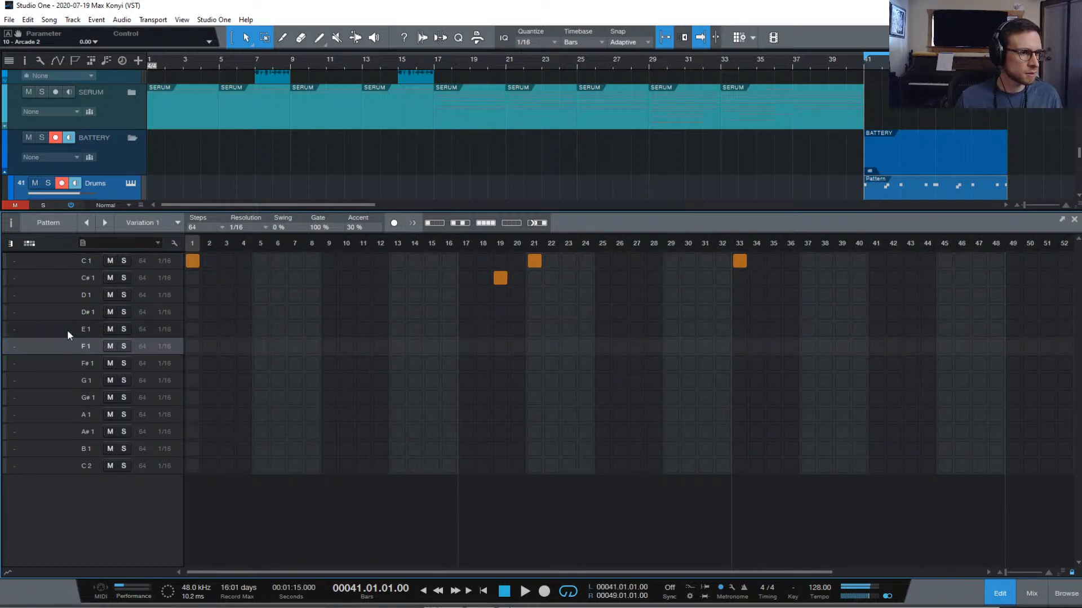
left_click(329, 312)
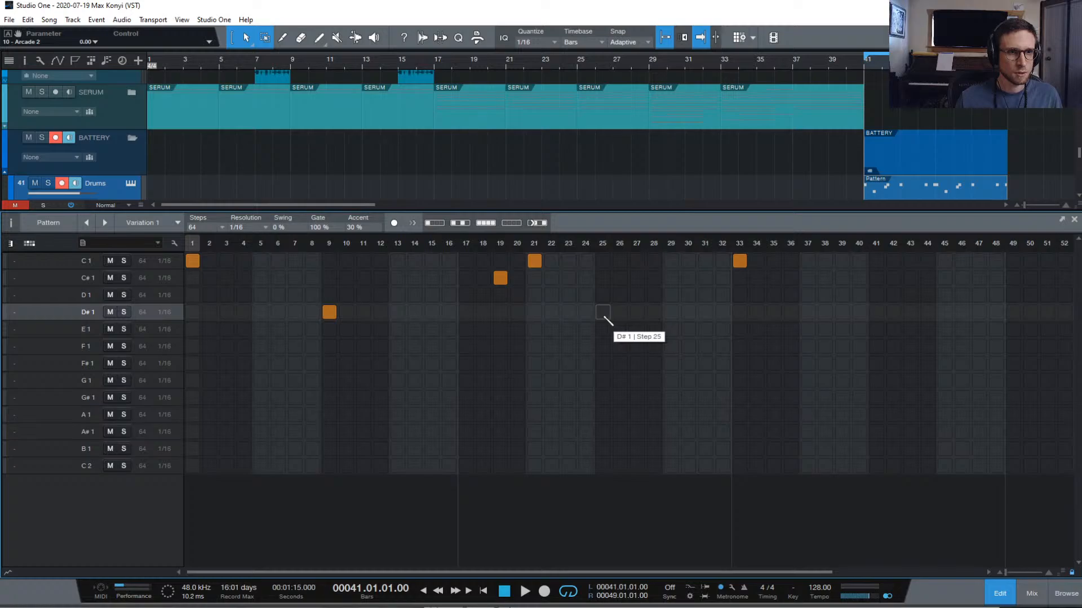
left_click(603, 312)
Play the song, close the pattern editor, and show the mixer console
scroll(884, 319, "right", 5)
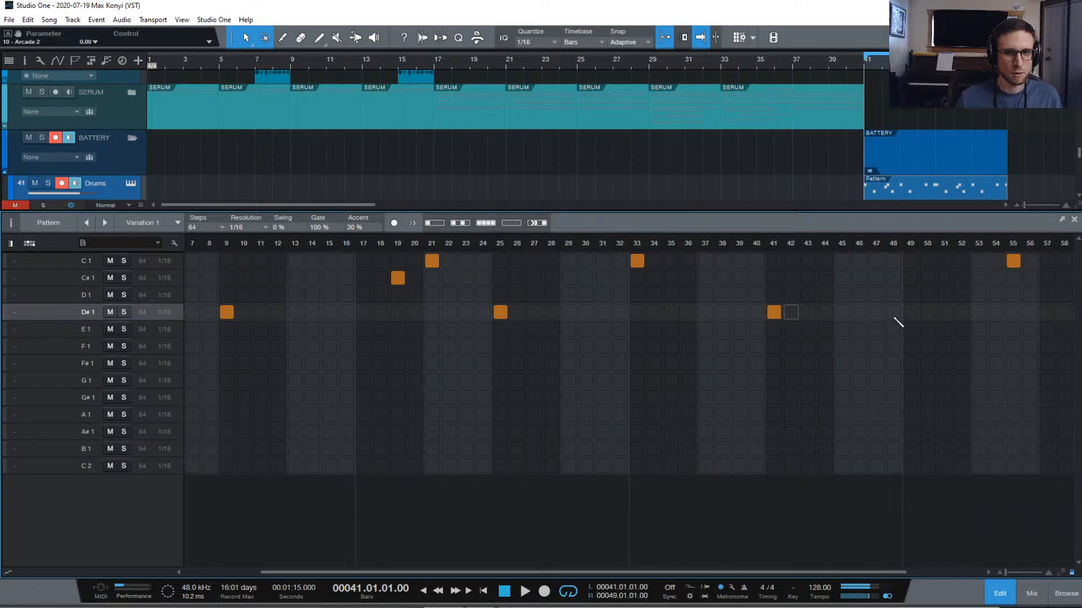
key("space")
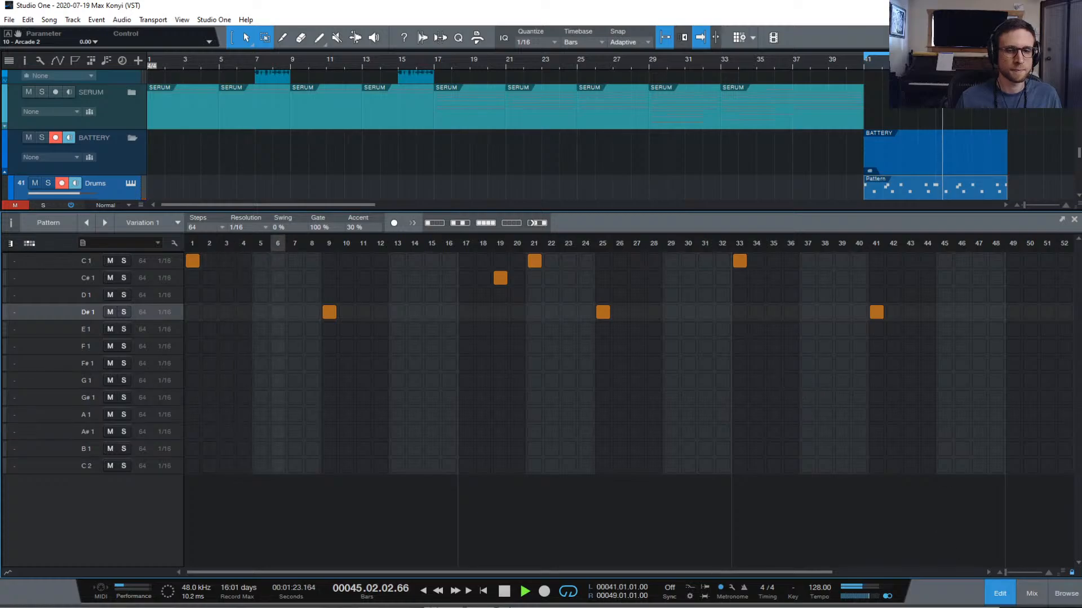
left_click(1006, 592)
left_click(1029, 593)
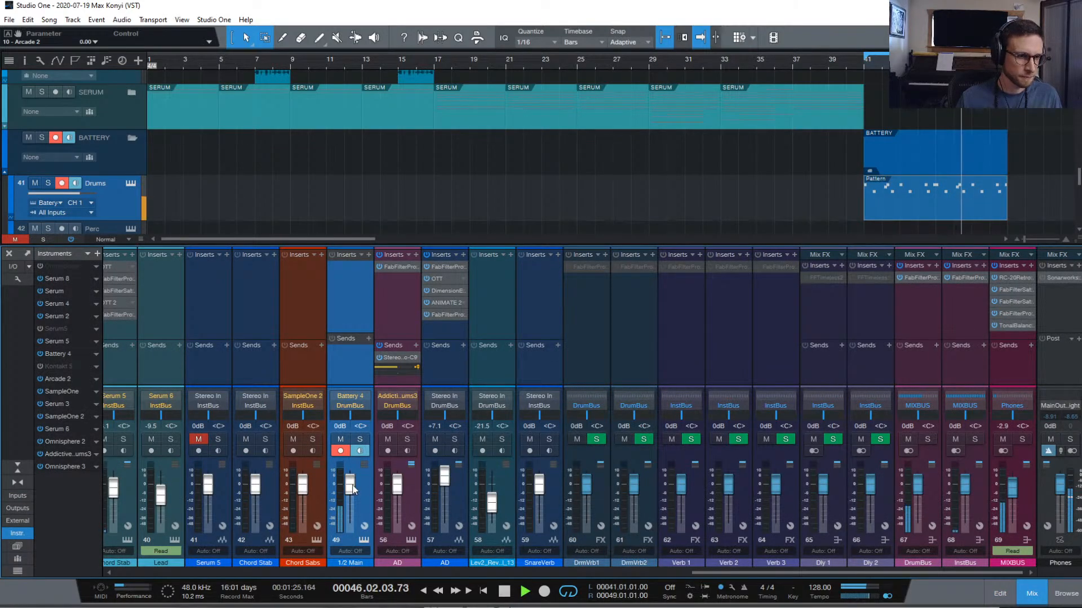
Raise the 1/2 Main fader to about +6.6 dB and play back to check the level
left_click_drag(349, 488, 352, 481)
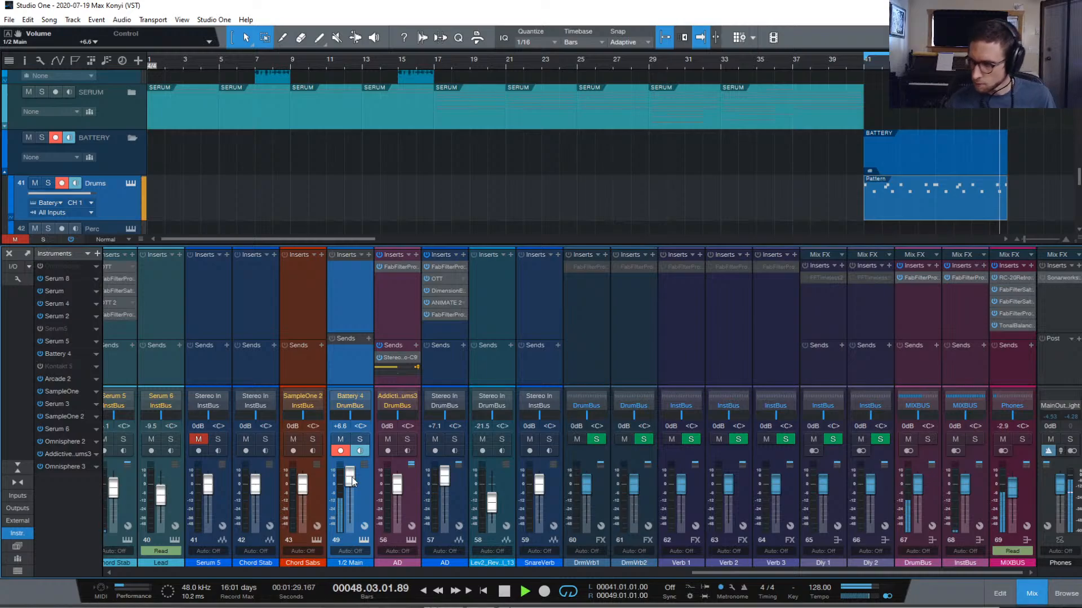
key("space")
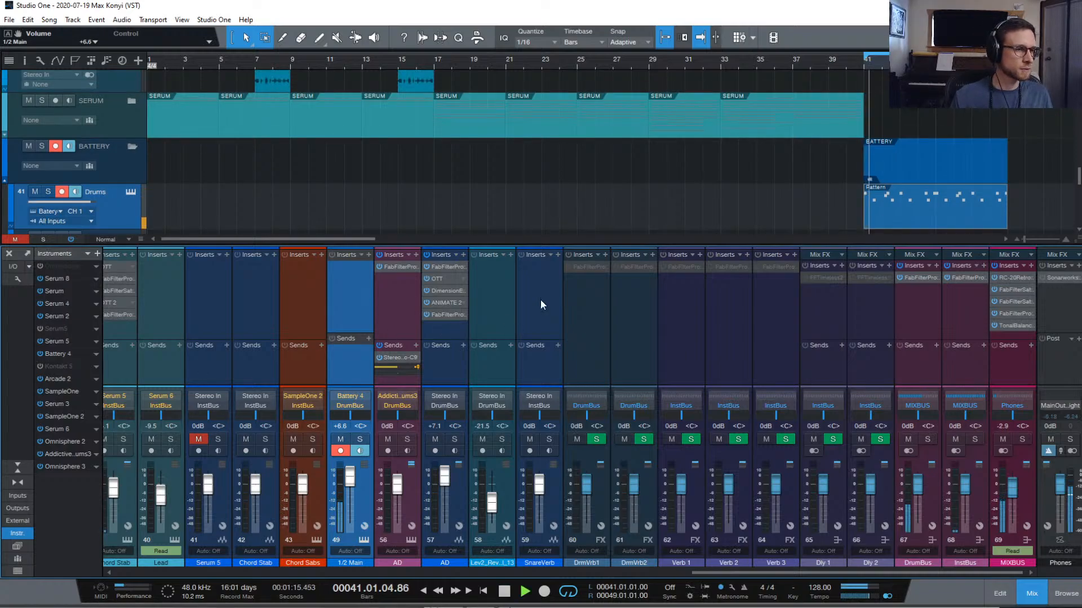
key("space")
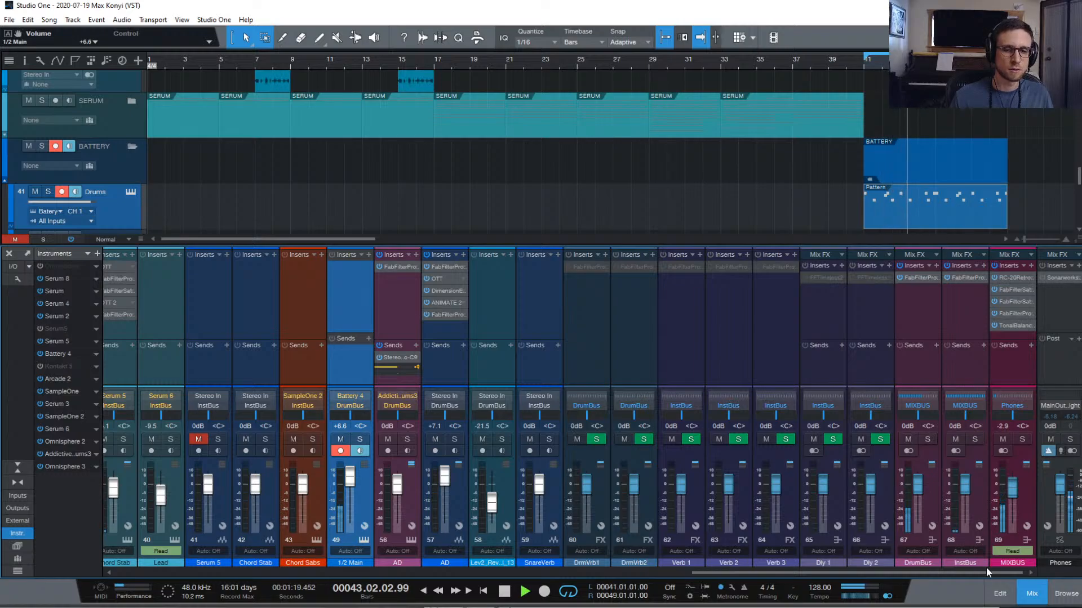
scroll(964, 457, "left", 1)
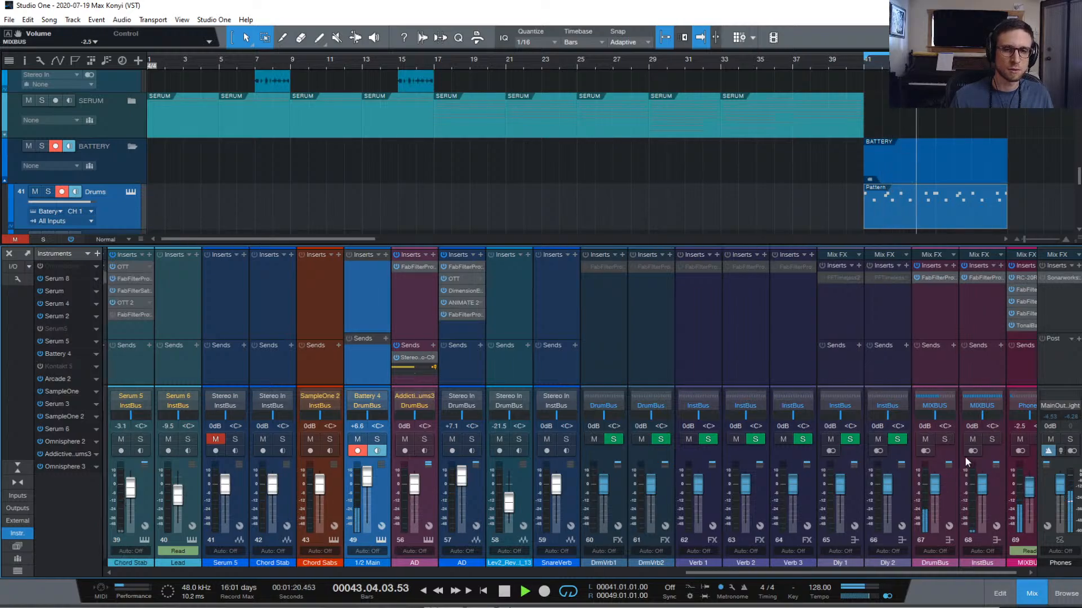
key("space")
Reopen the drum pattern and select the F#1 and F1 rows
double_click(904, 211)
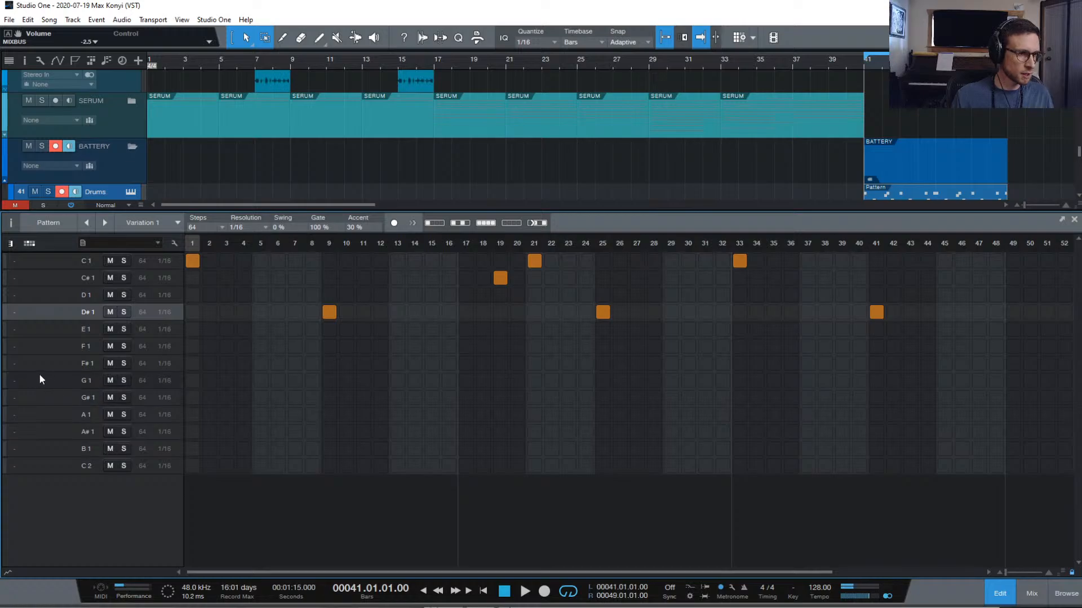
left_click(58, 363)
left_click(56, 347)
left_click(49, 347)
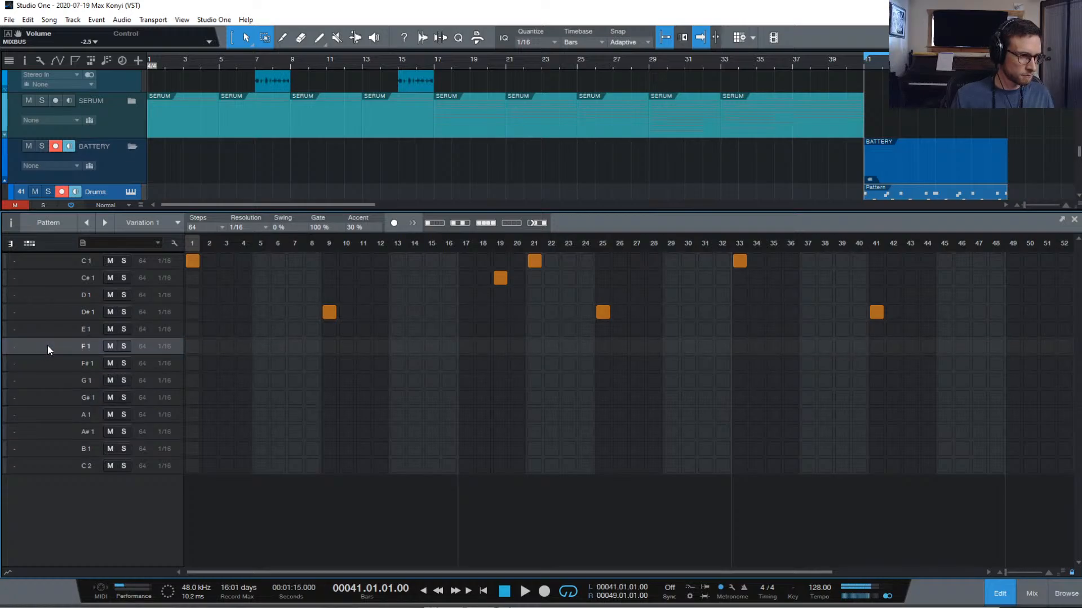
Switch between the G1 and G#1 rows, ending with G1 selected
left_click(45, 386)
left_click(45, 399)
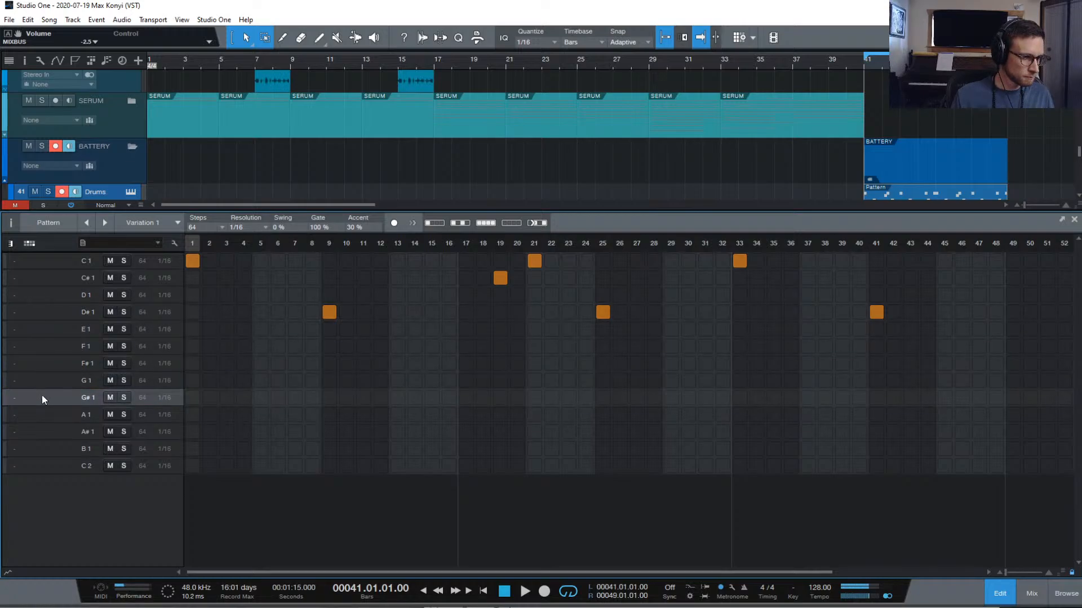
left_click(52, 377)
left_click(41, 396)
left_click(40, 386)
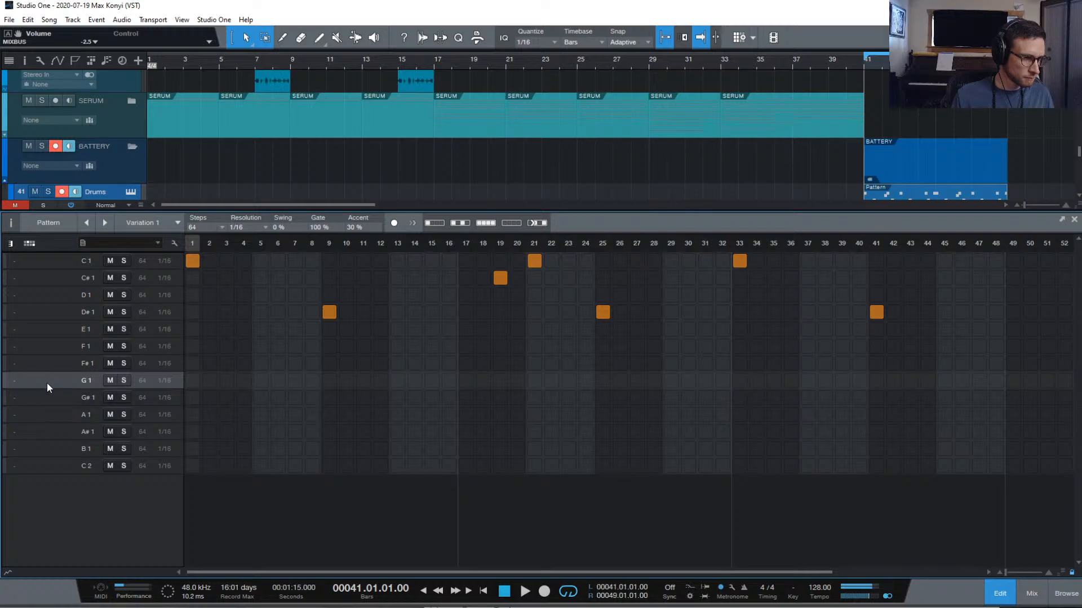
left_click(46, 391)
left_click(51, 378)
left_click(43, 394)
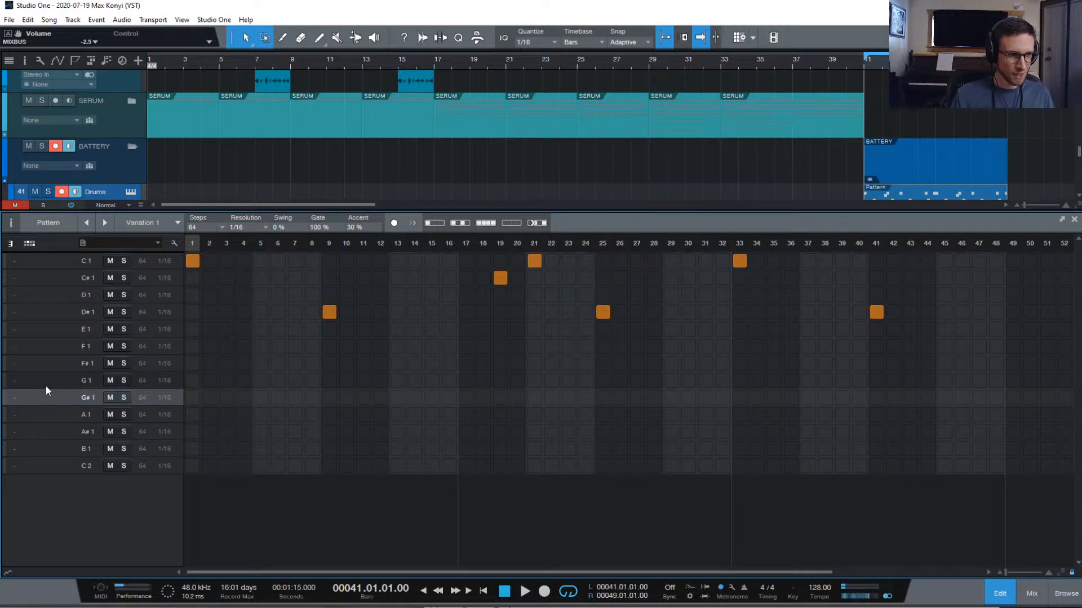
left_click(45, 385)
left_click(43, 402)
left_click(46, 379)
left_click(45, 397)
left_click(47, 381)
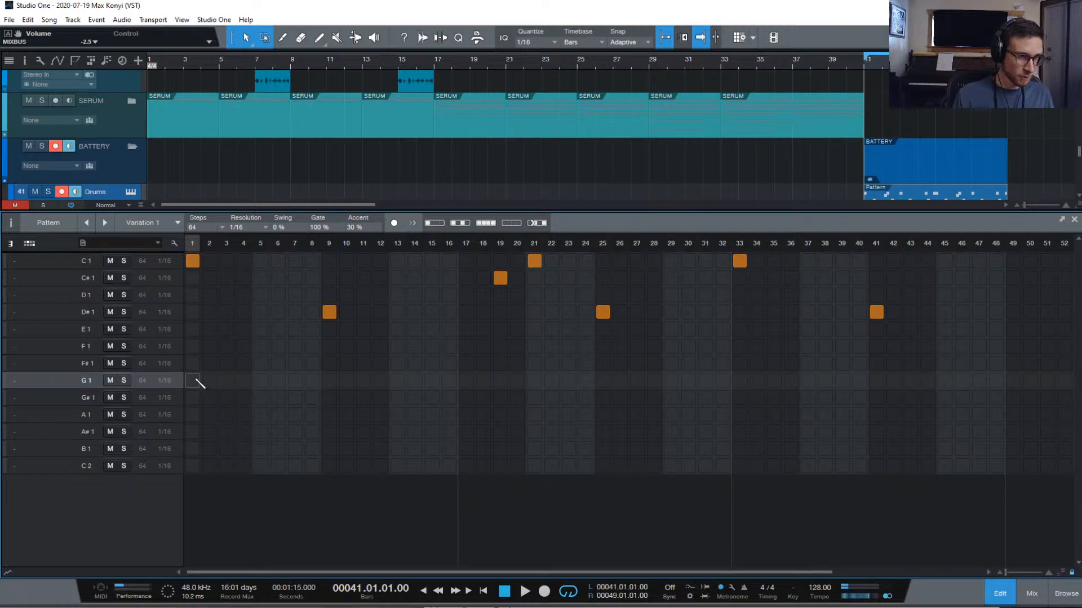
Set the G1 hi-hat row to a hit every fourth step and preview the pattern
left_click(460, 224)
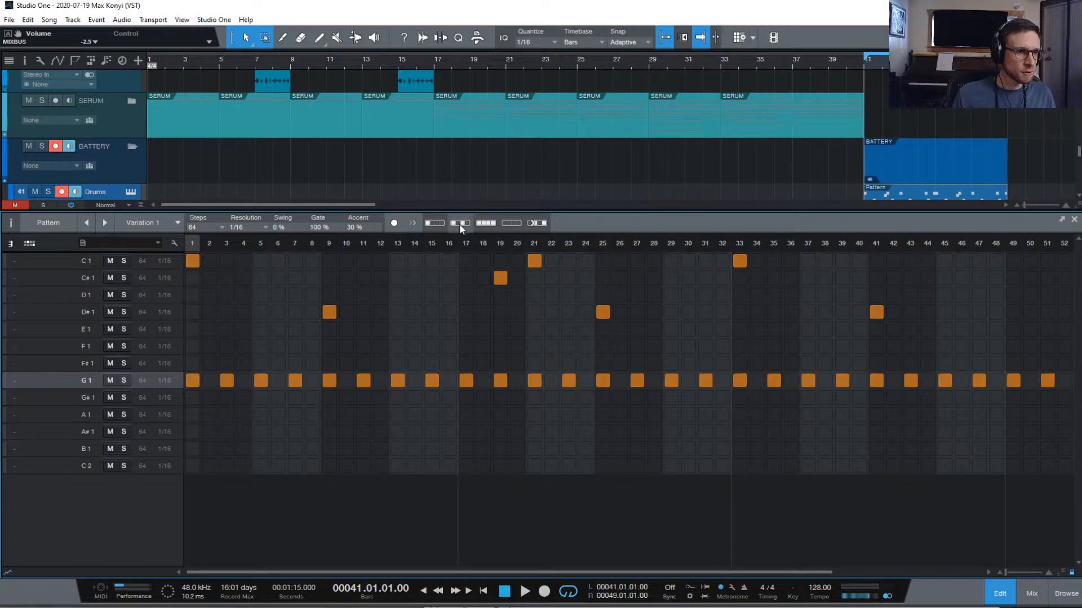
key("space")
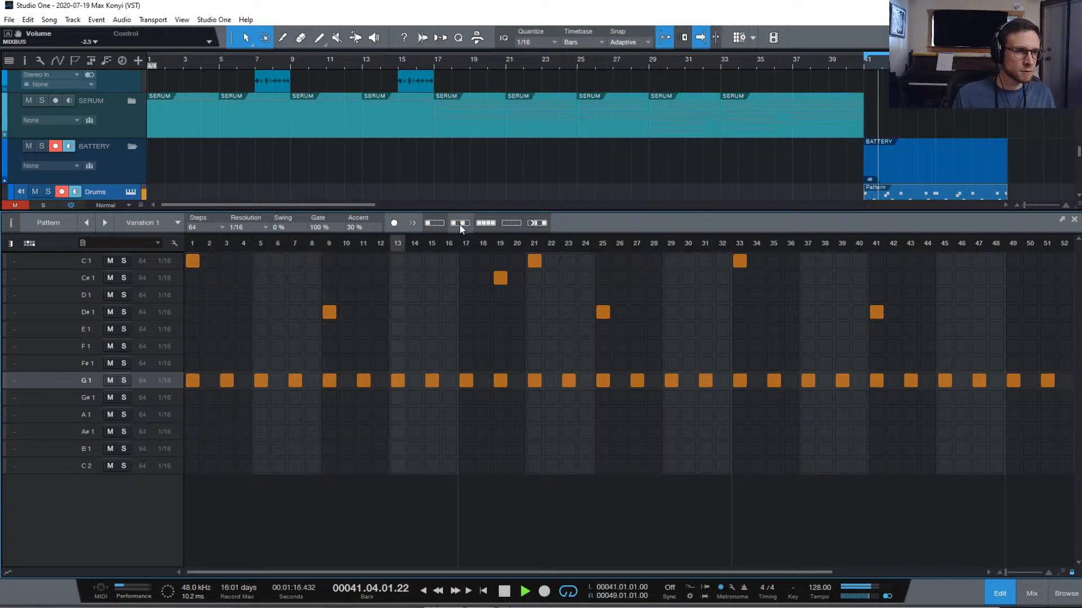
key("space")
left_click(438, 222)
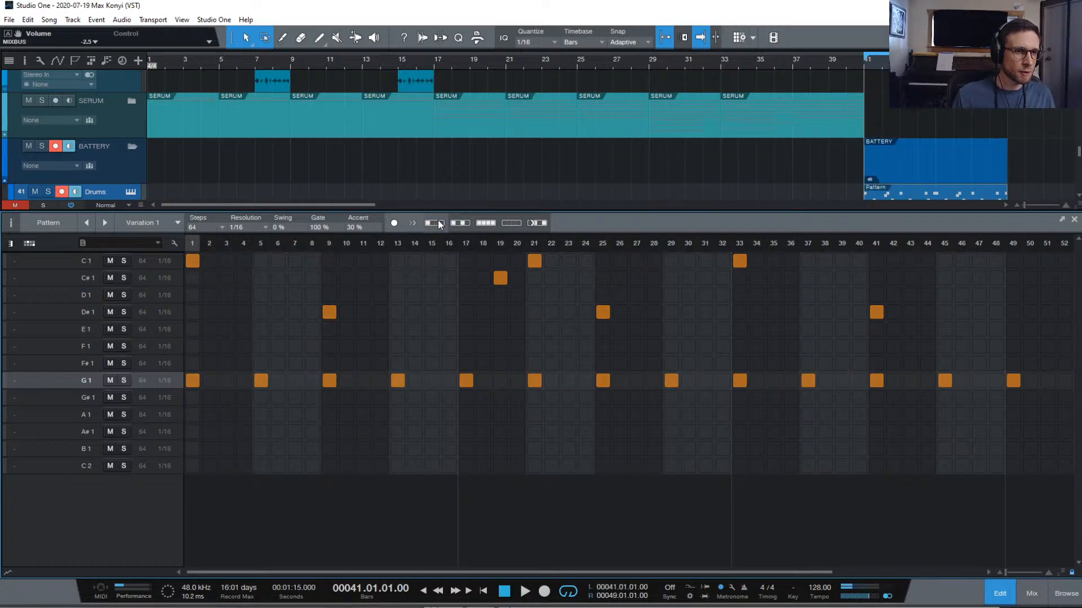
key("space")
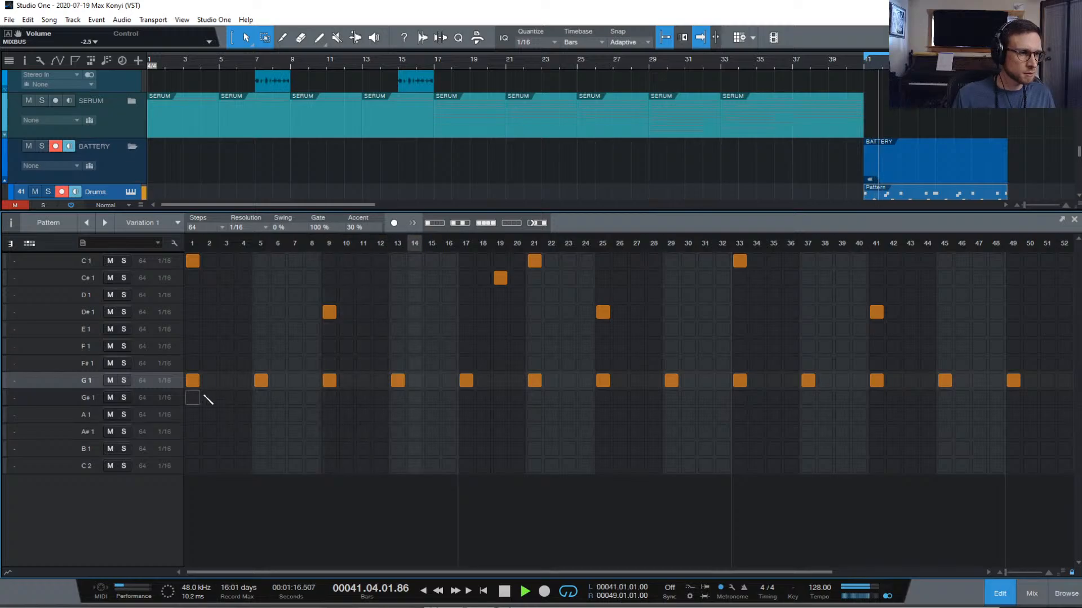
key("space")
Add G#1 hi-hat hits on steps 3, 7, 11, 19, 23, 27, 31, 35, 39, 43 and 47
left_click(227, 397)
left_click(294, 397)
left_click(363, 397)
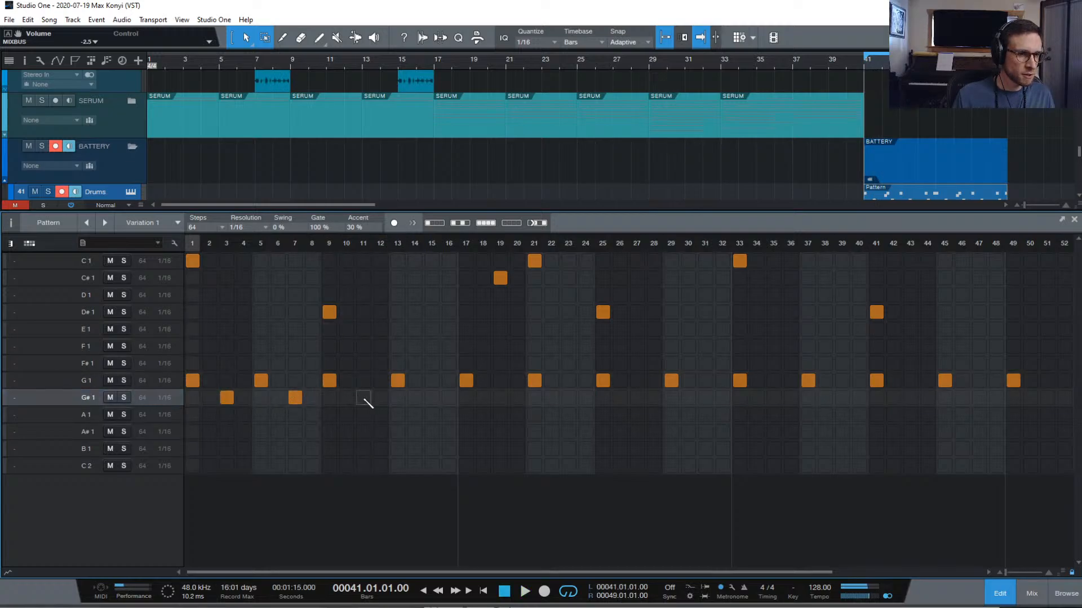
left_click(500, 397)
left_click(568, 397)
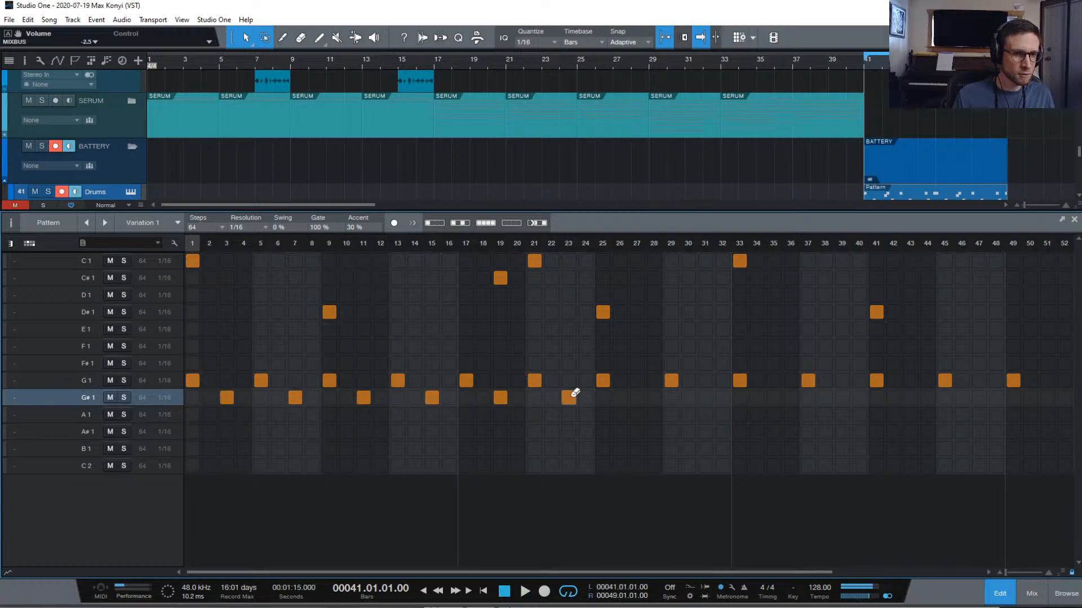
left_click(636, 397)
left_click(705, 397)
left_click(773, 397)
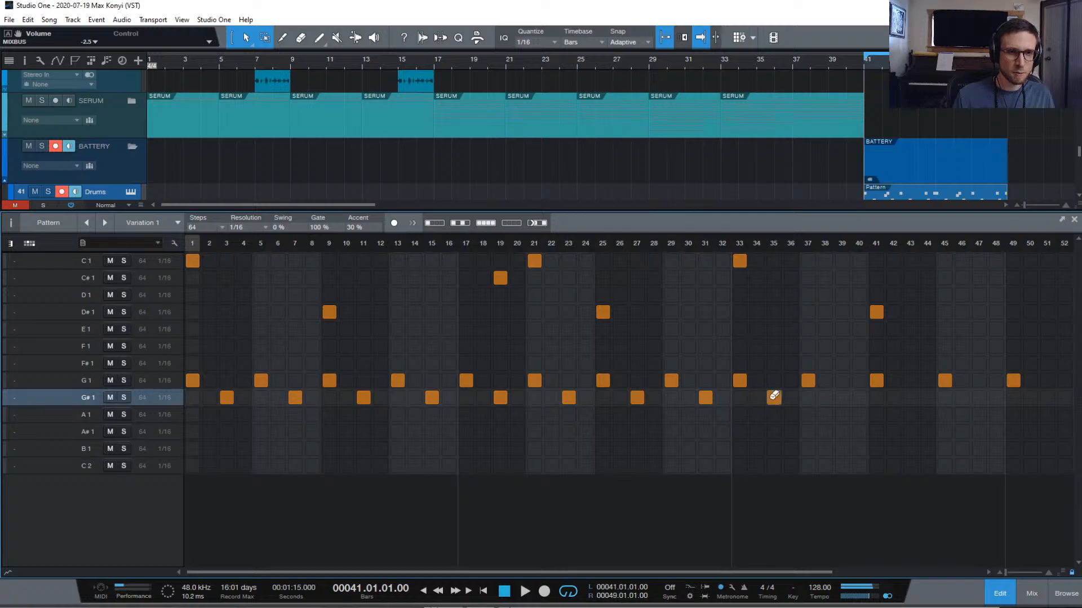
left_click(840, 397)
left_click(910, 398)
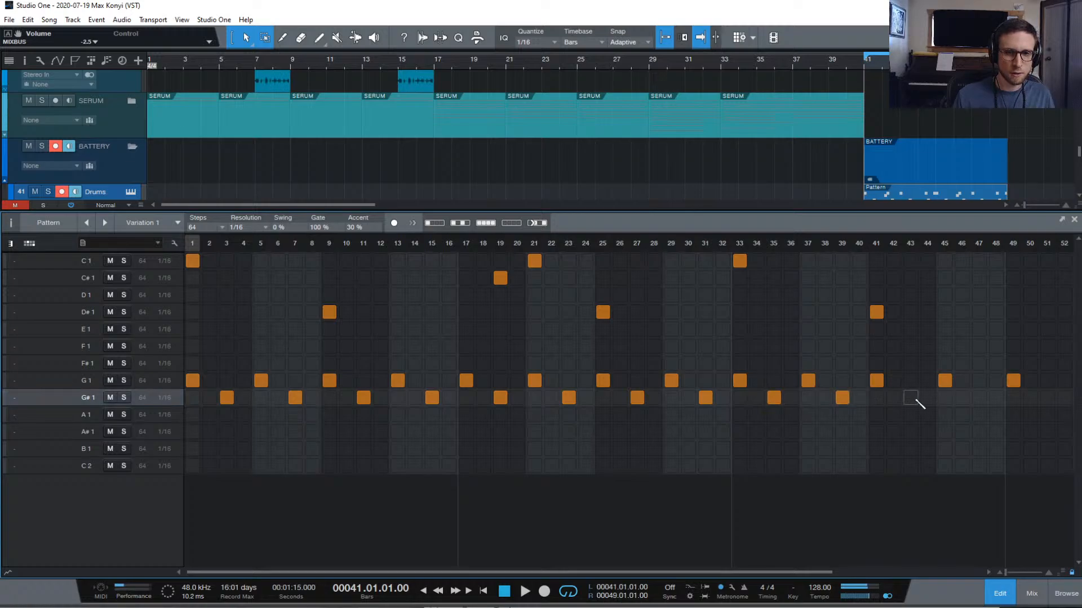
left_click(979, 397)
Finish the G#1 hits at steps 51, 55 and 59, then play the pattern
scroll(999, 405, "right", 1)
scroll(958, 402, "right", 3)
left_click(842, 397)
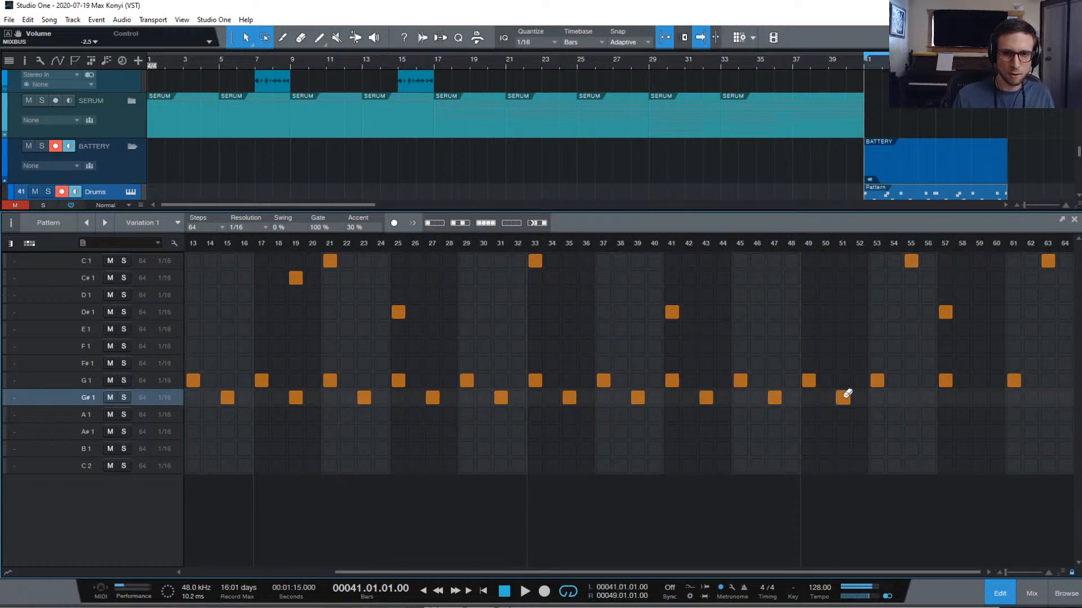
left_click(910, 397)
scroll(958, 402, "left", 1)
scroll(994, 402, "right", 1)
left_click(996, 397)
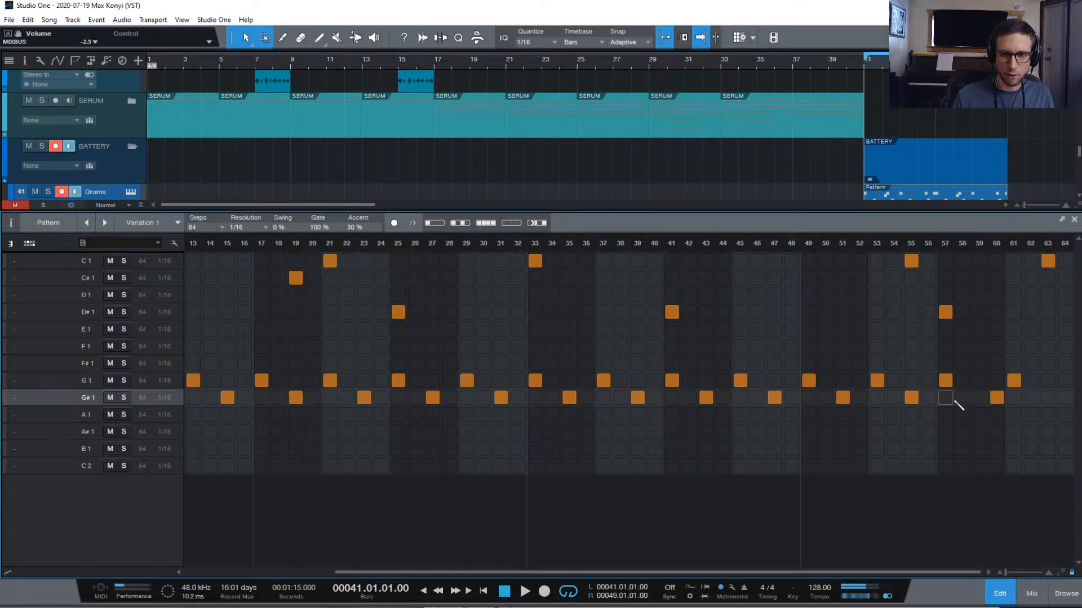
left_click(980, 398)
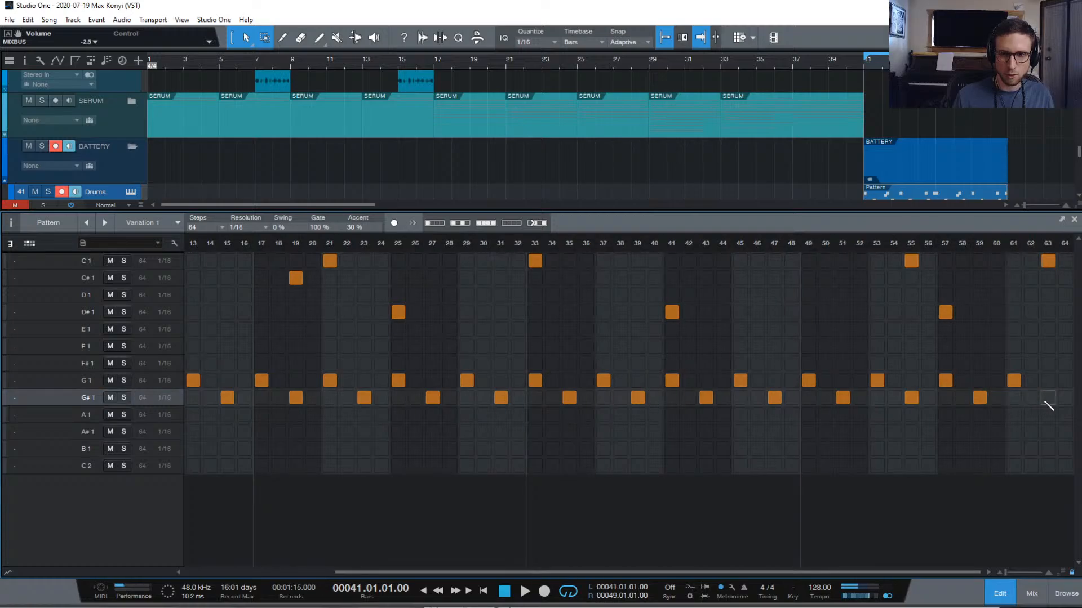
key("space")
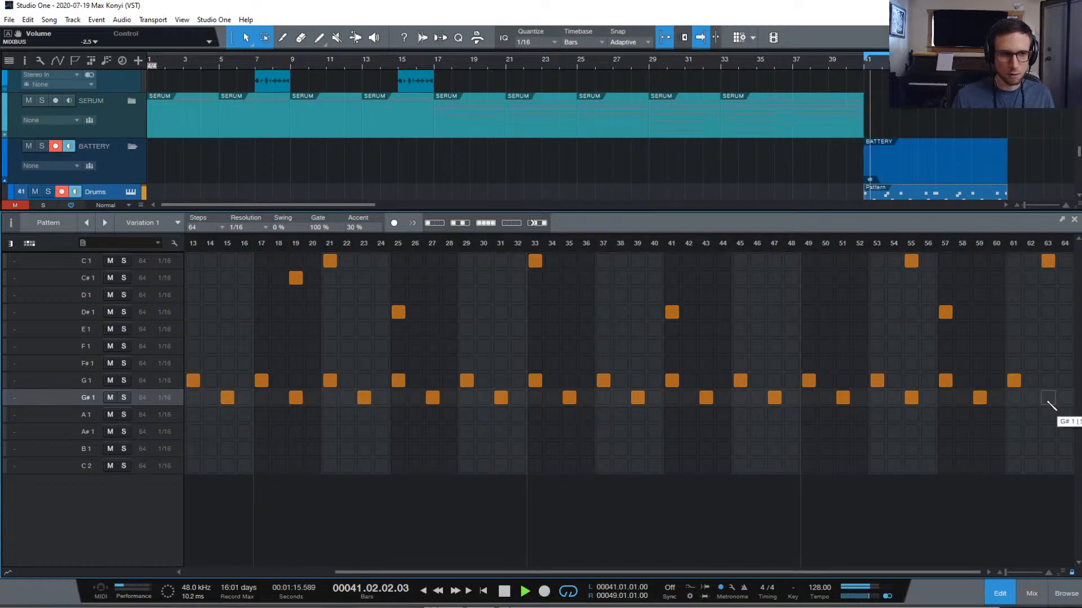
In Battery, raise the Low Cut filter on the RBS-Hat #(236) and #(241) pads
left_click(131, 191)
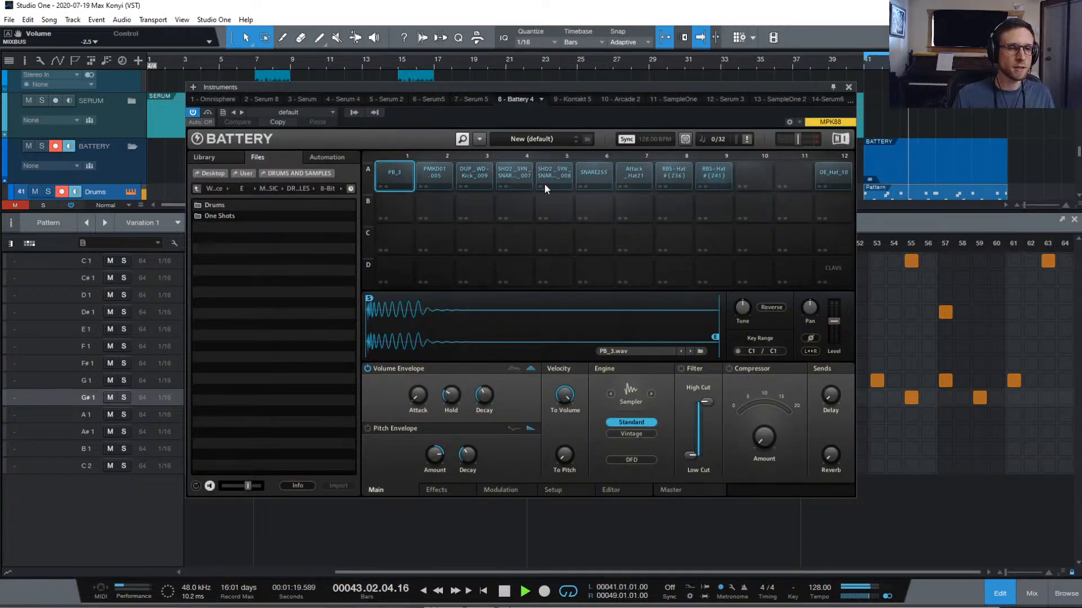
left_click(664, 188)
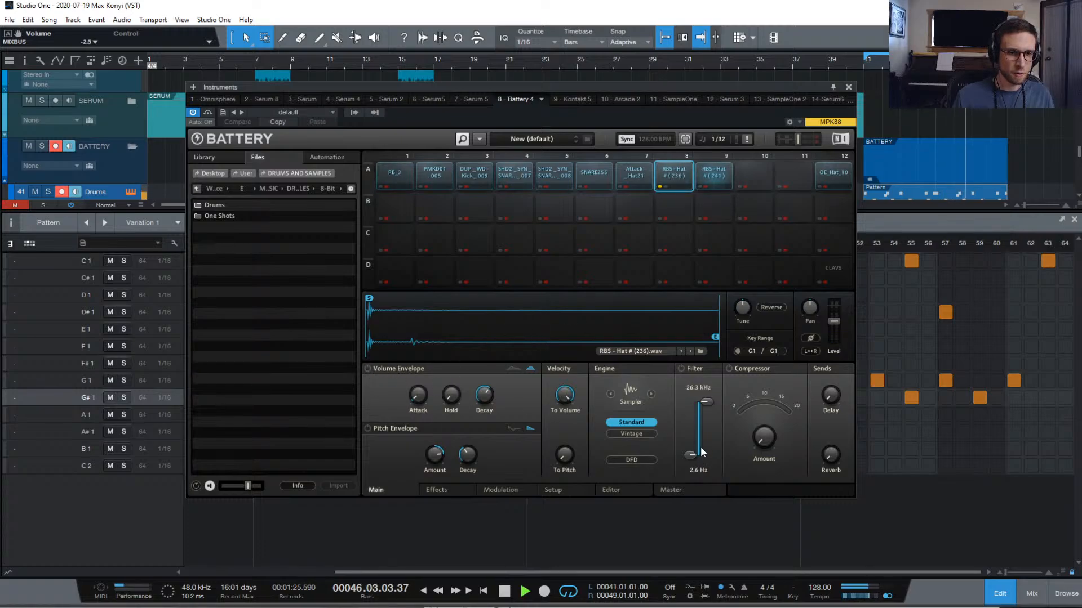
left_click_drag(693, 455, 693, 414)
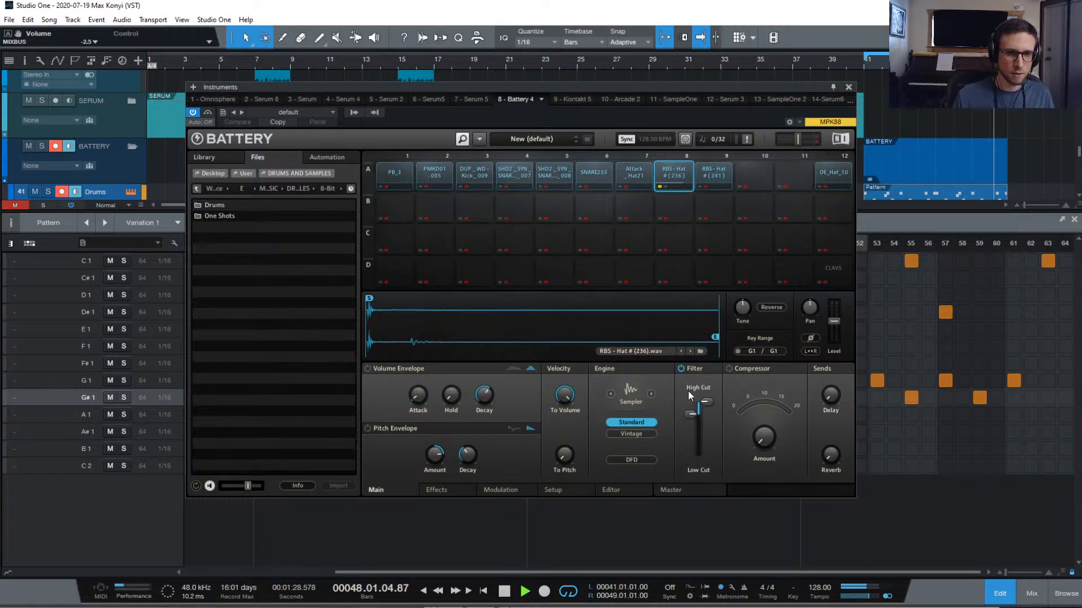
left_click(707, 181)
left_click_drag(691, 455, 690, 425)
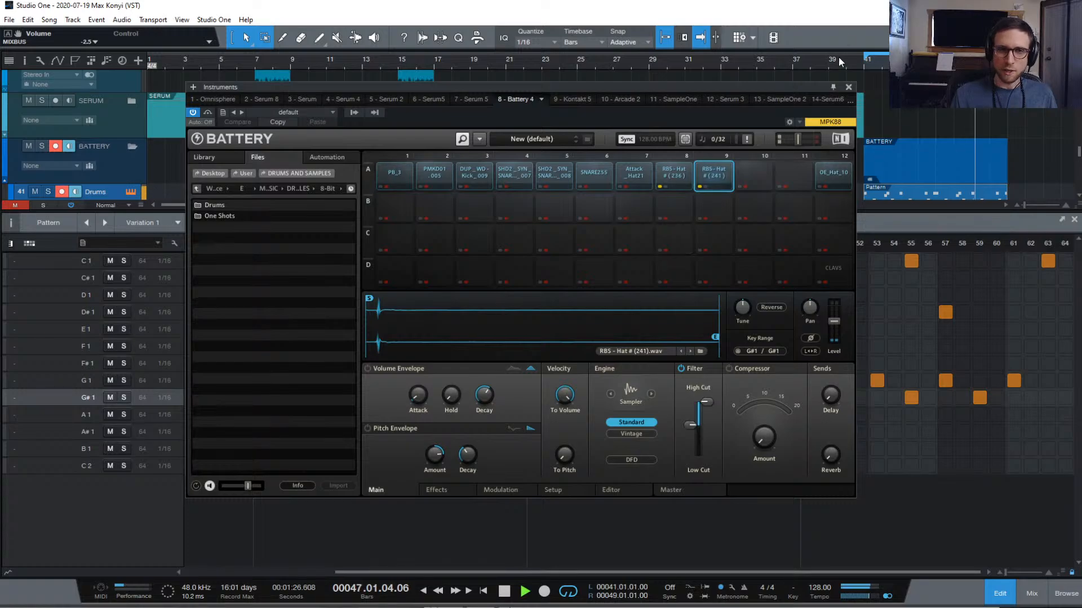
Close the Instruments window and stop playback
left_click(471, 98)
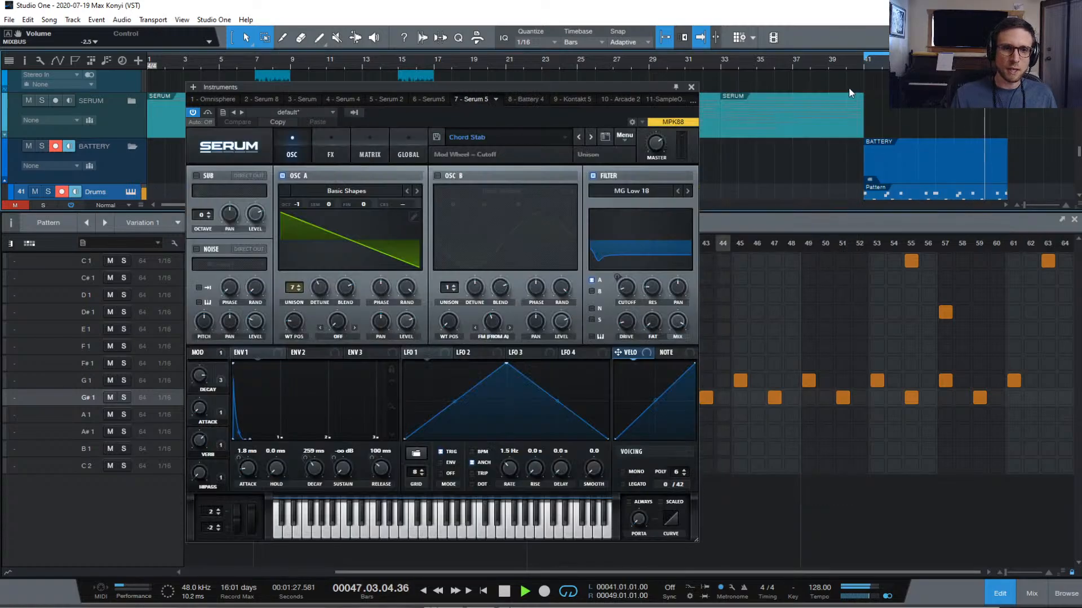
left_click(691, 87)
key("space")
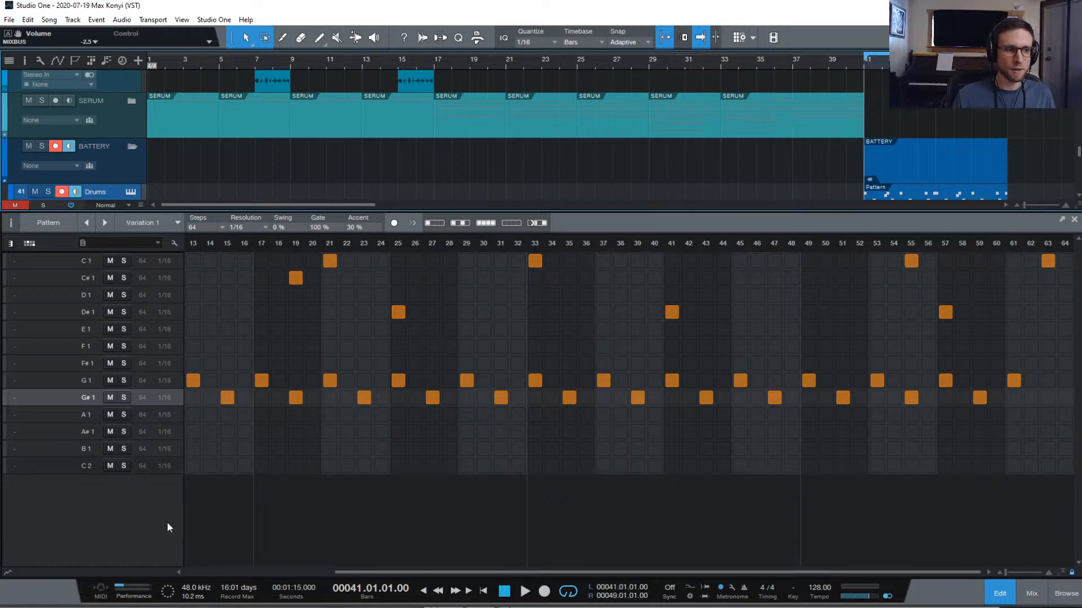
Show and enlarge the note-parameter lane, settling on its Repeat values view
left_click(8, 572)
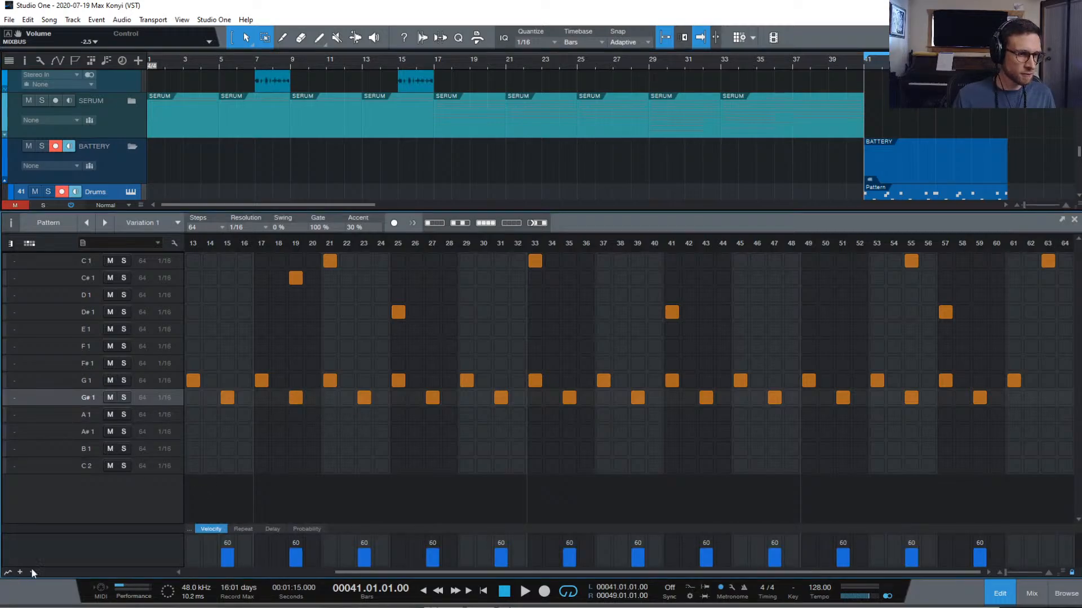
left_click(243, 528)
left_click_drag(367, 525, 380, 445)
left_click(216, 447)
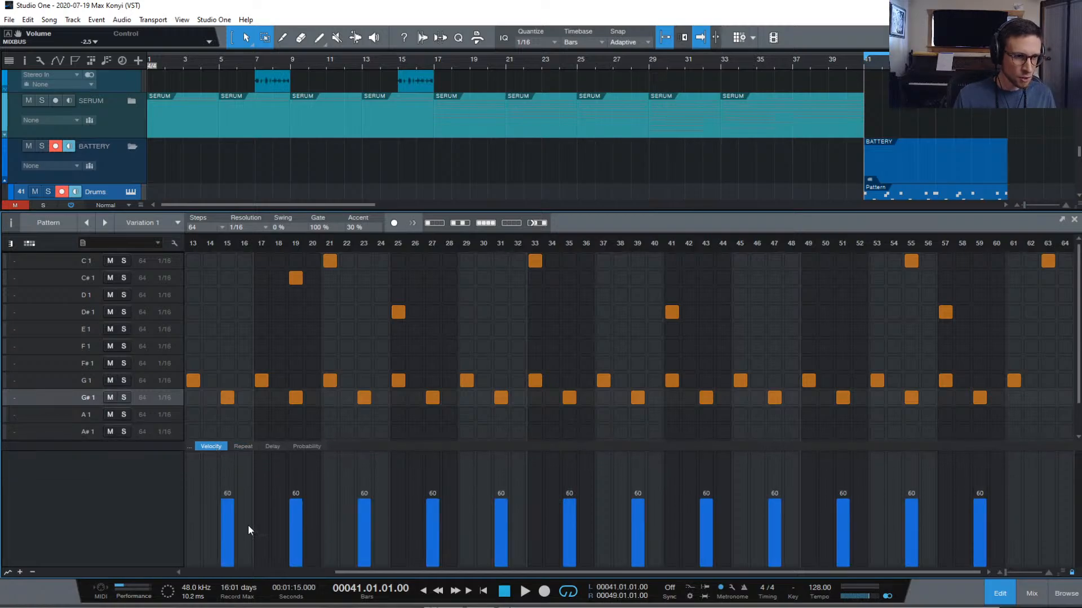
left_click(250, 447)
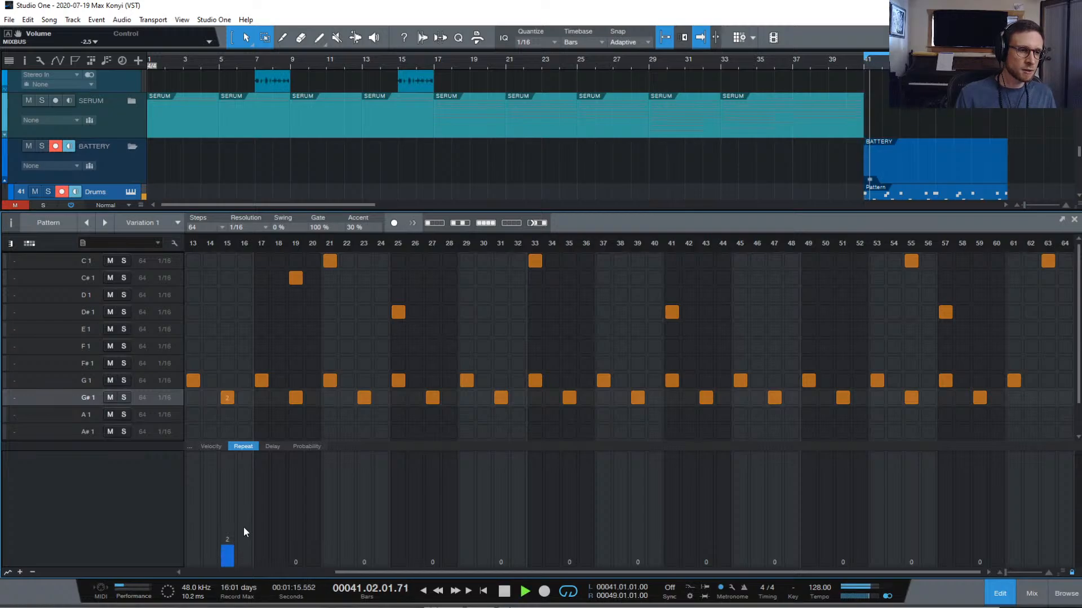
left_click(307, 446)
scroll(263, 390, "left", 3)
scroll(263, 391, "left", 1)
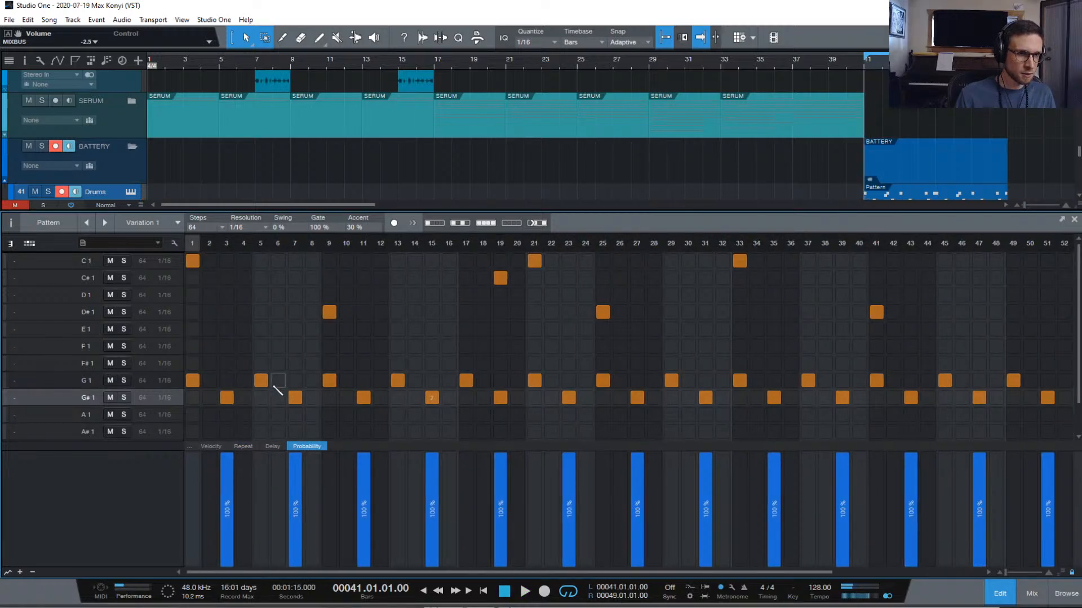
left_click(243, 446)
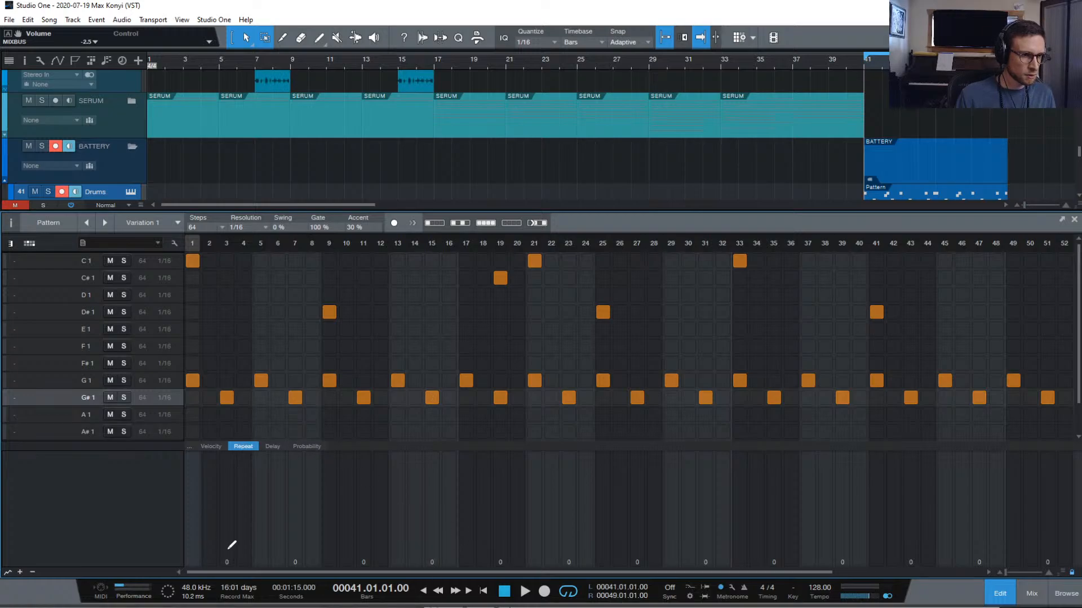
Audition the pattern from step 28 and raise the step-31 G#1 hi-hat repeat to 3
key("space")
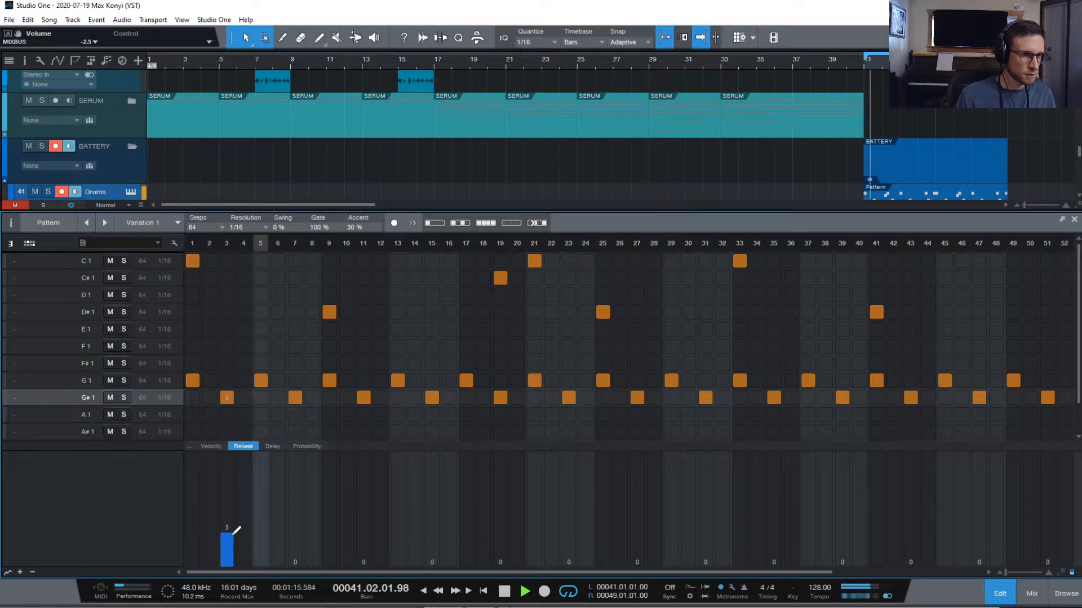
key("space")
key("space")
key("space")
key("space")
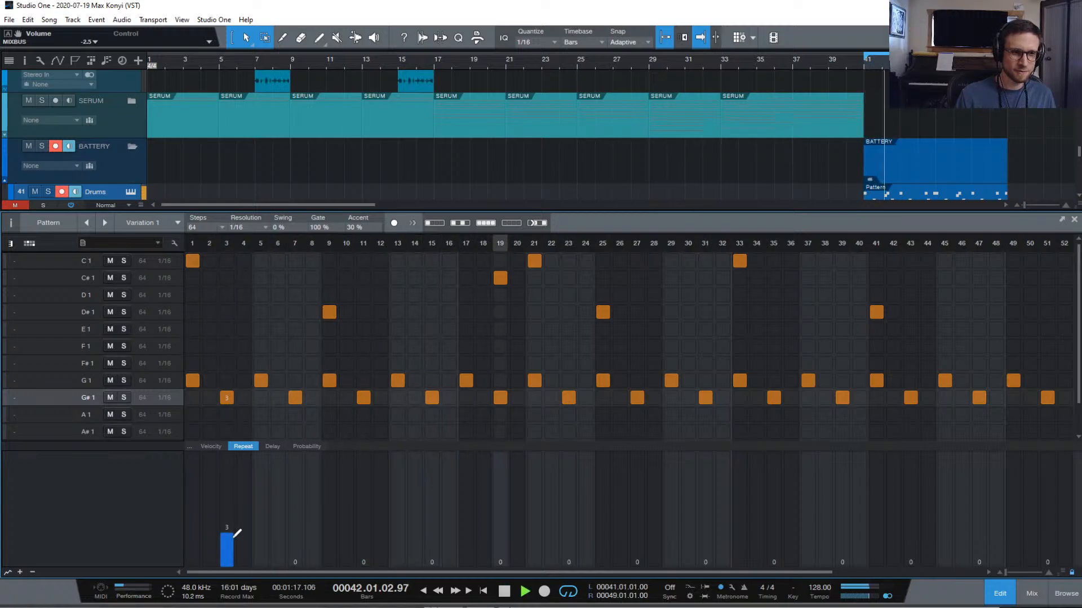
key("space")
key("space")
key("space")
key("space")
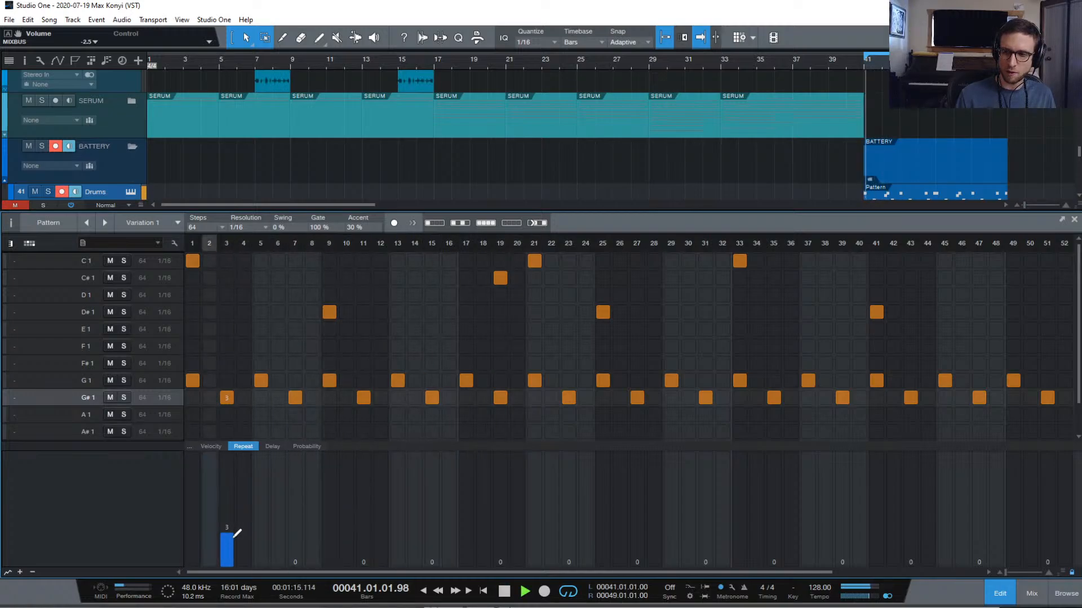
key("space")
key("space")
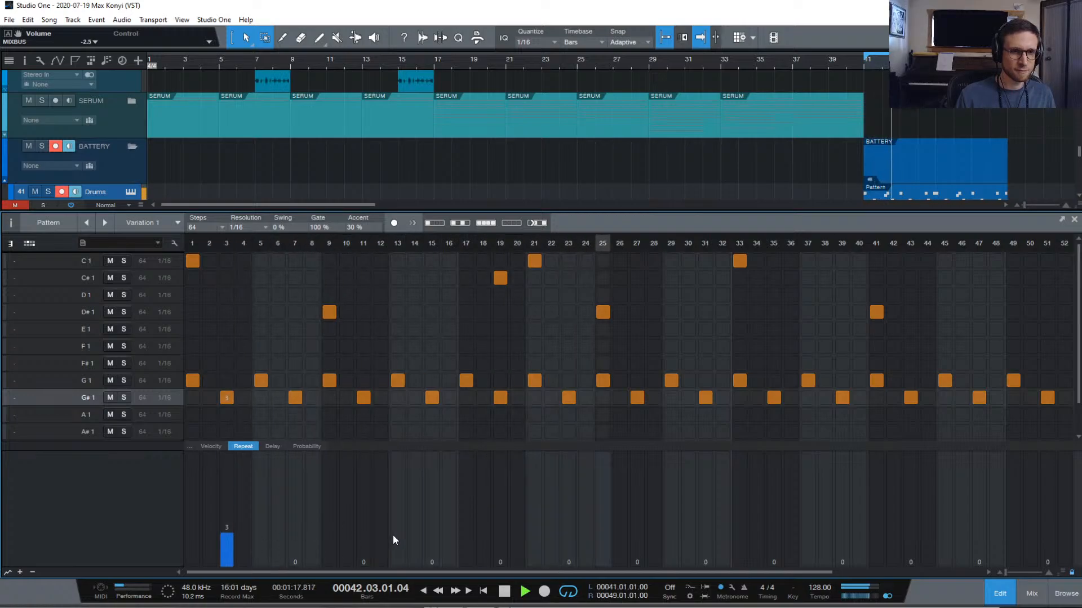
key("space")
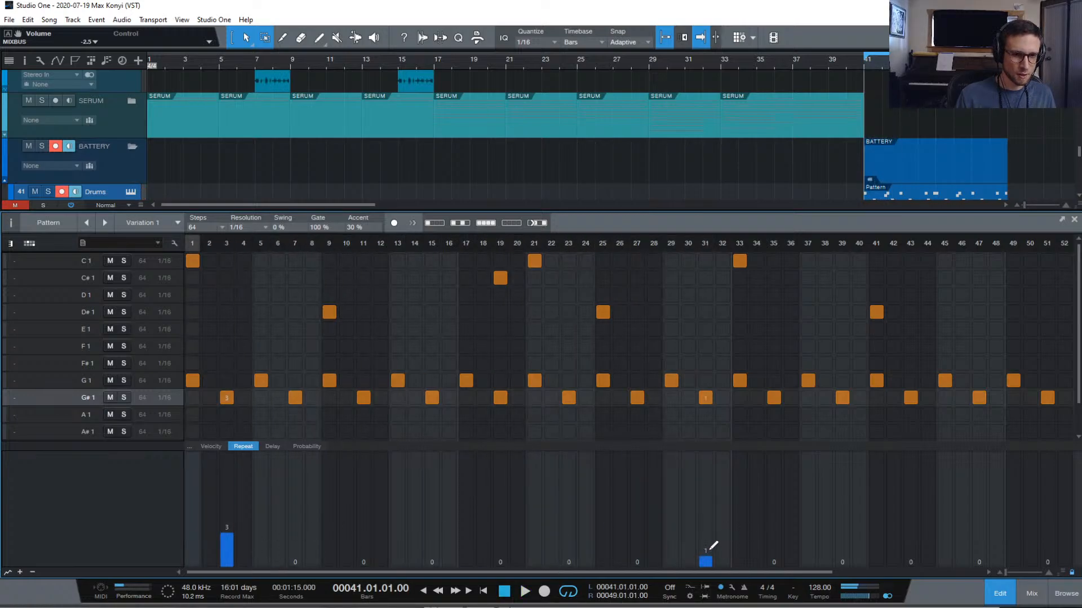
key("space")
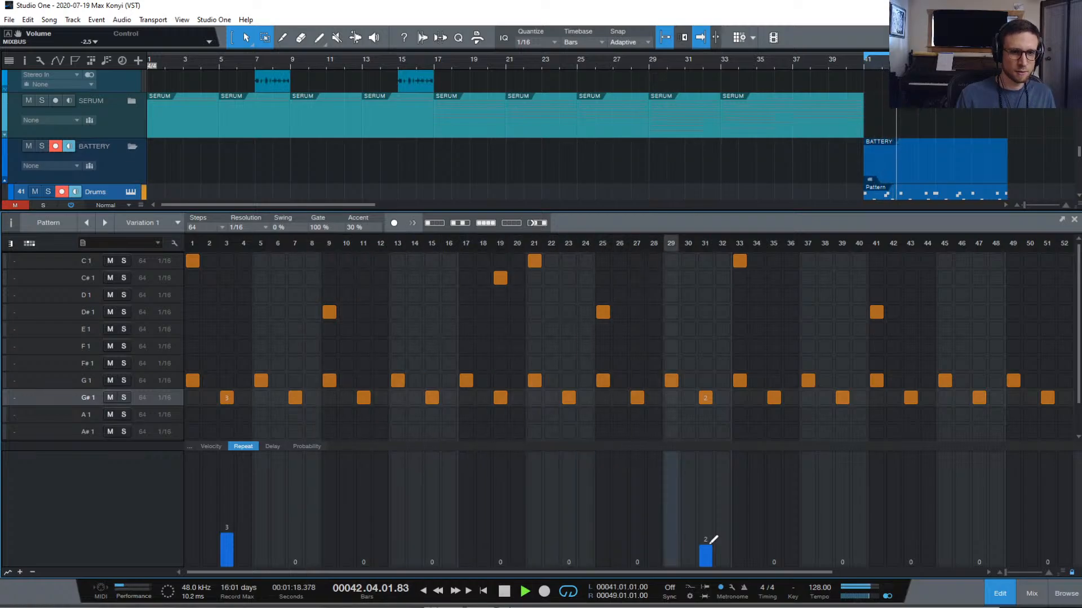
key("space")
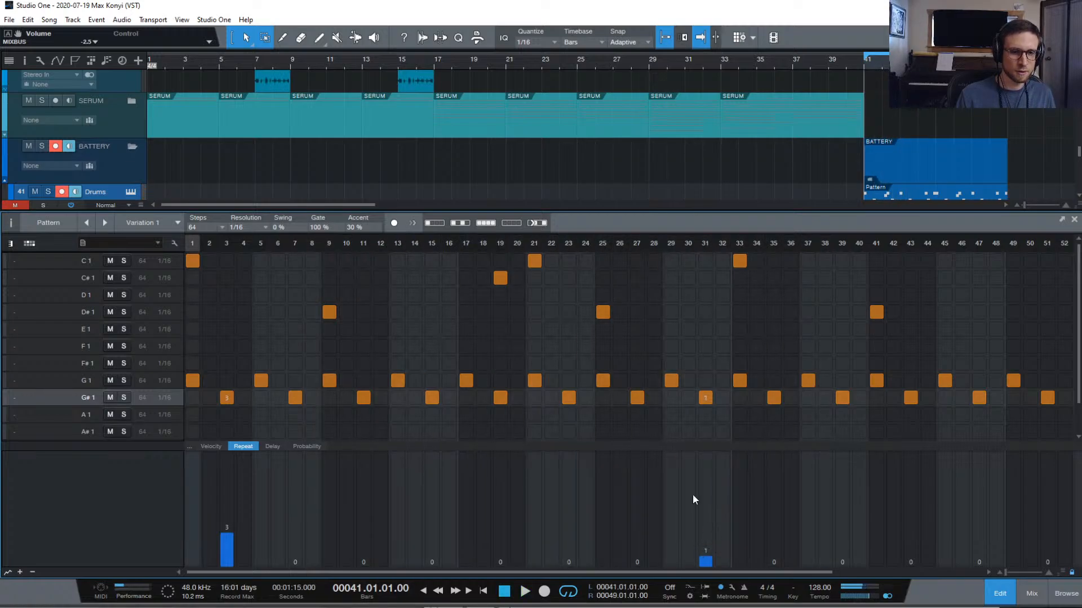
left_click(647, 239)
key("space")
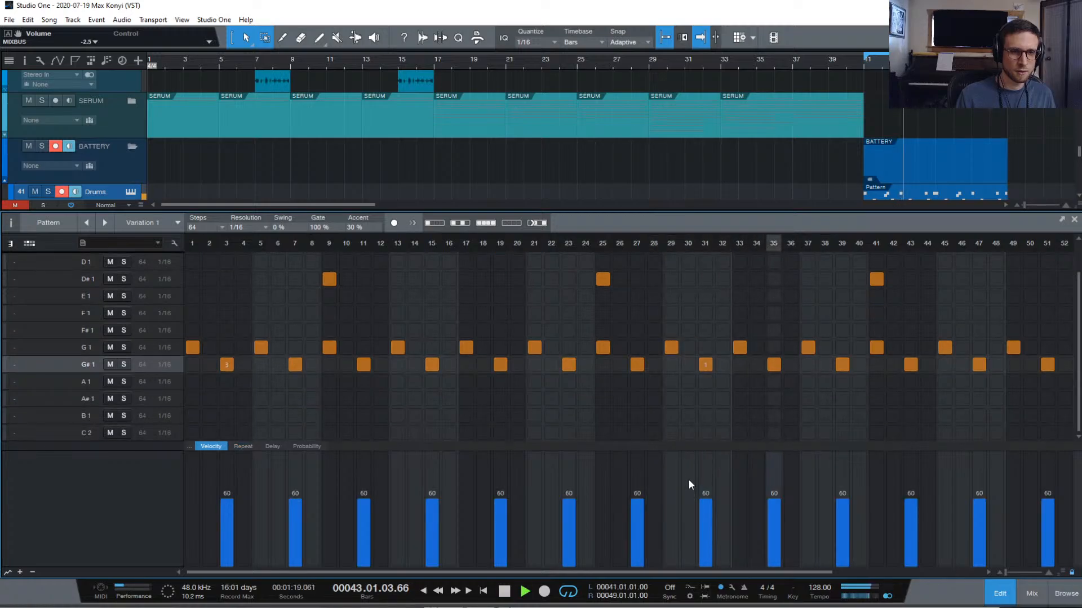
left_click(242, 446)
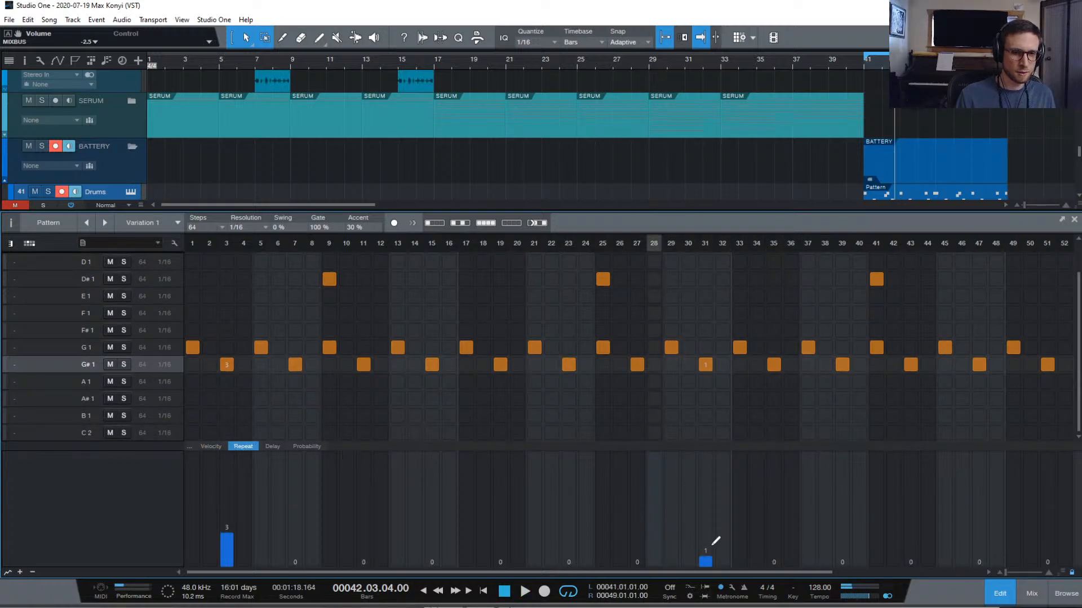
left_click_drag(709, 538, 705, 529)
key("space")
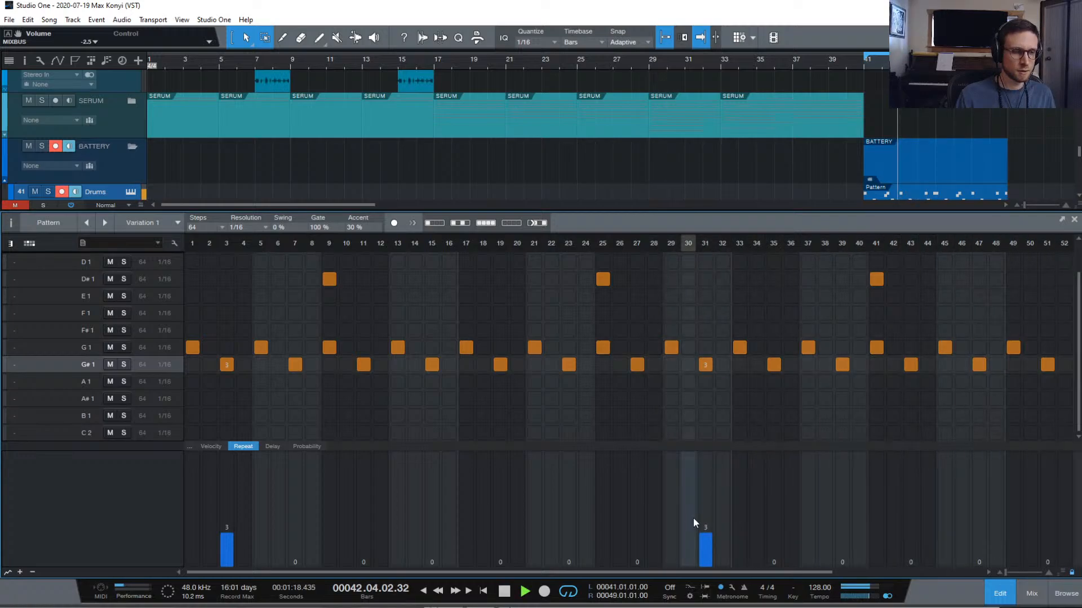
key("space")
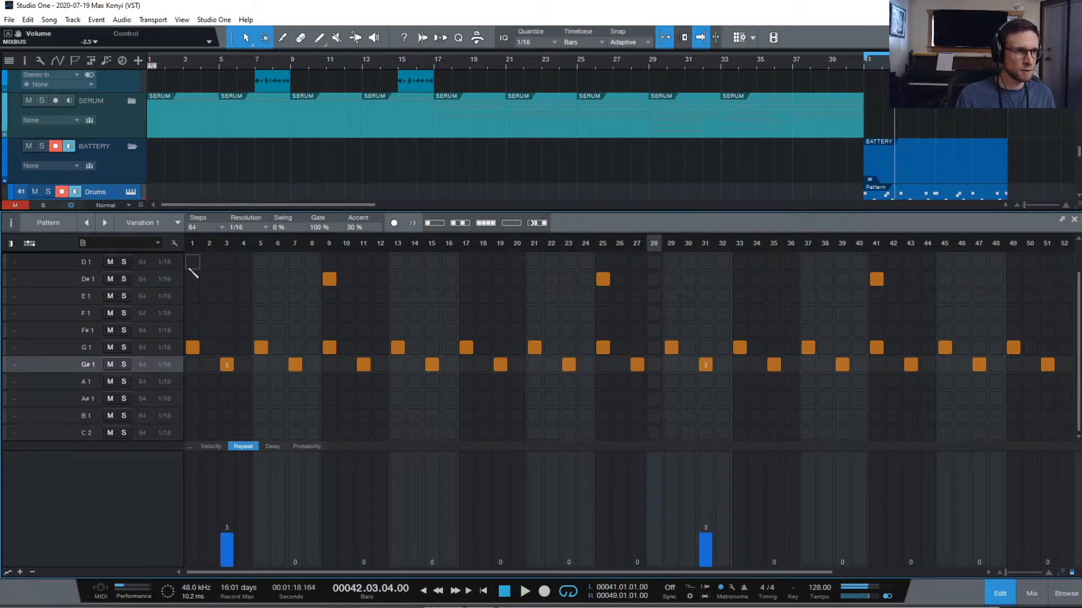
left_click(191, 243)
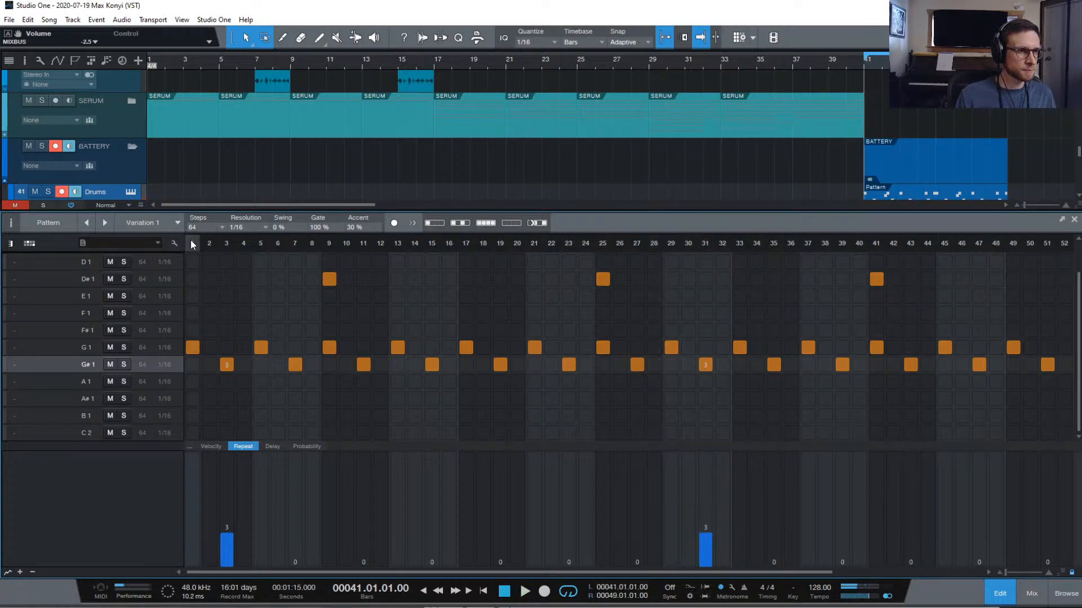
left_click(272, 446)
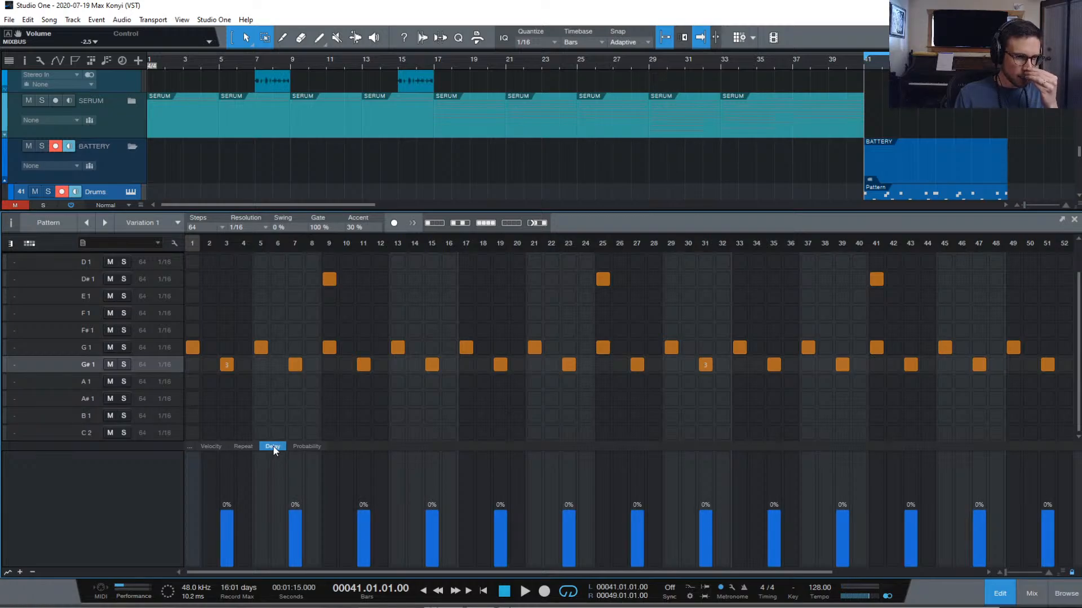
left_click(295, 446)
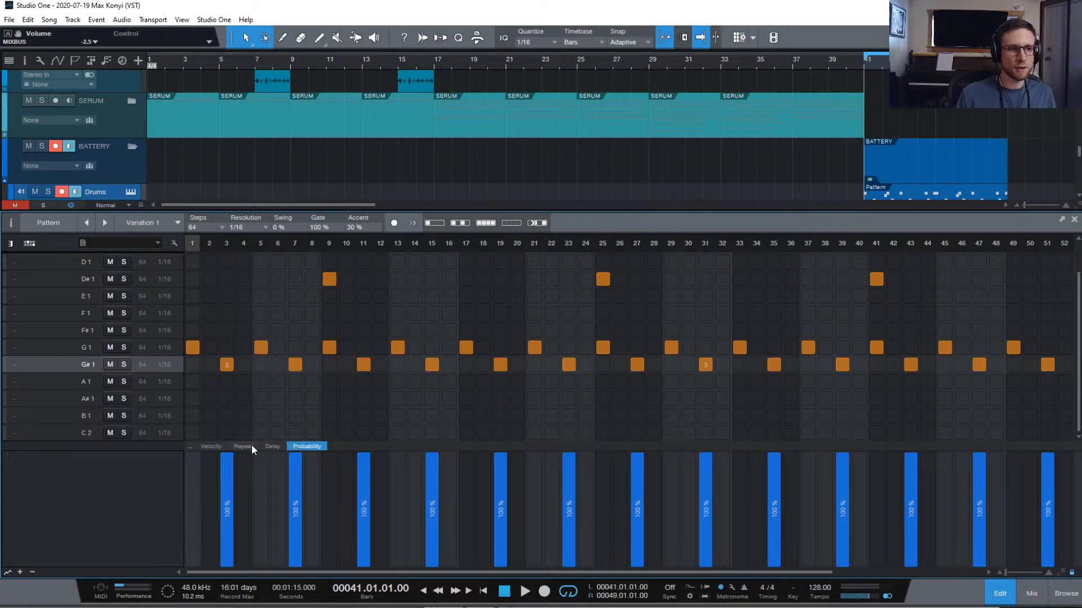
scroll(251, 440, "up", 1)
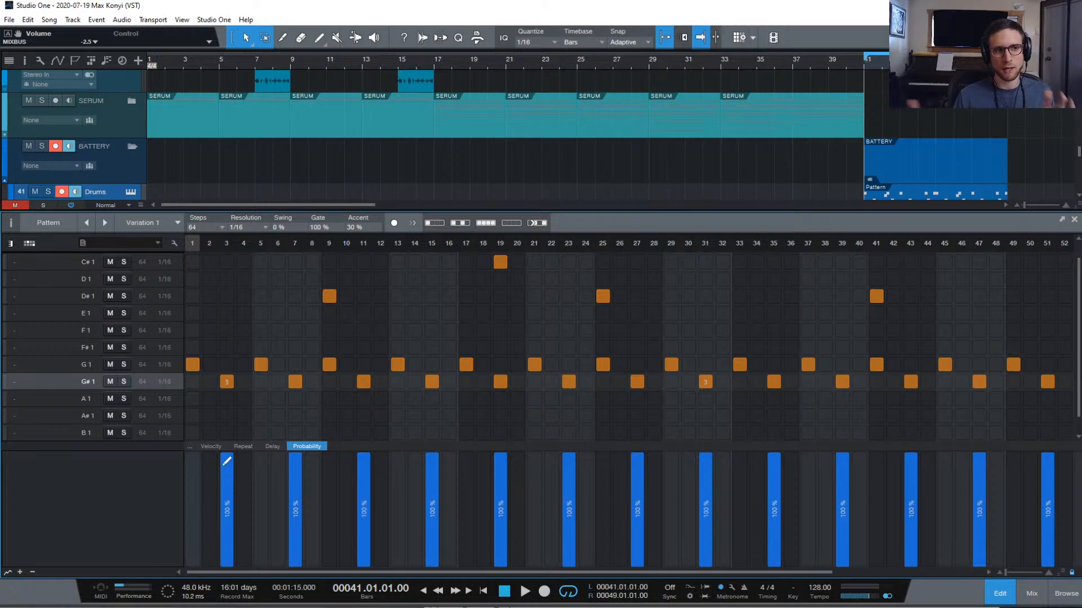
scroll(276, 365, "down", 1)
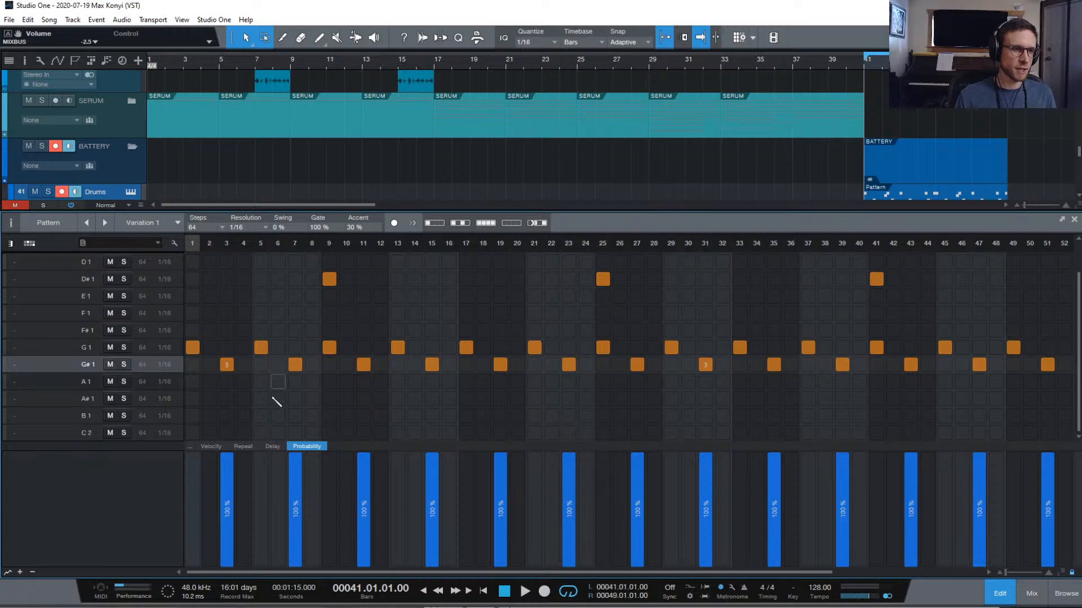
left_click(243, 446)
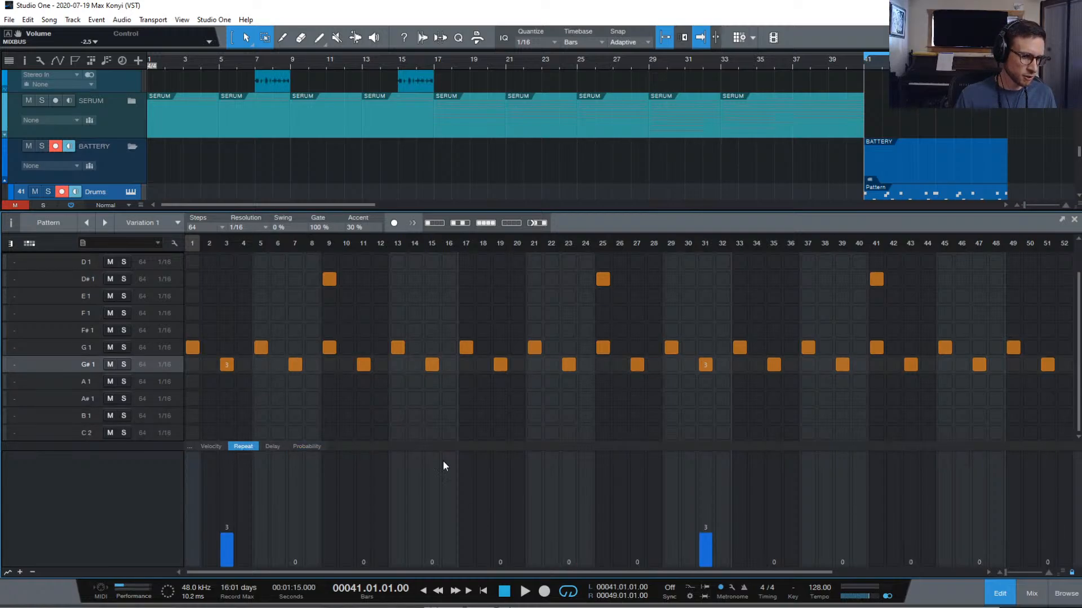
key("space")
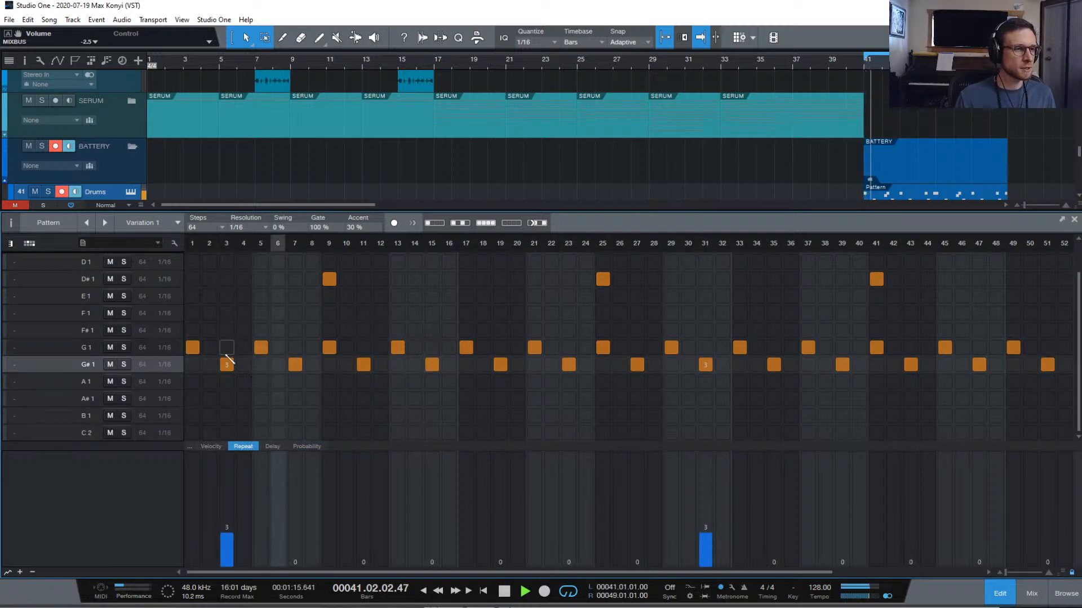
Select Battery's RBS - Hat #(241) pad in cell A9 and audition it alone and within the pattern
key("space")
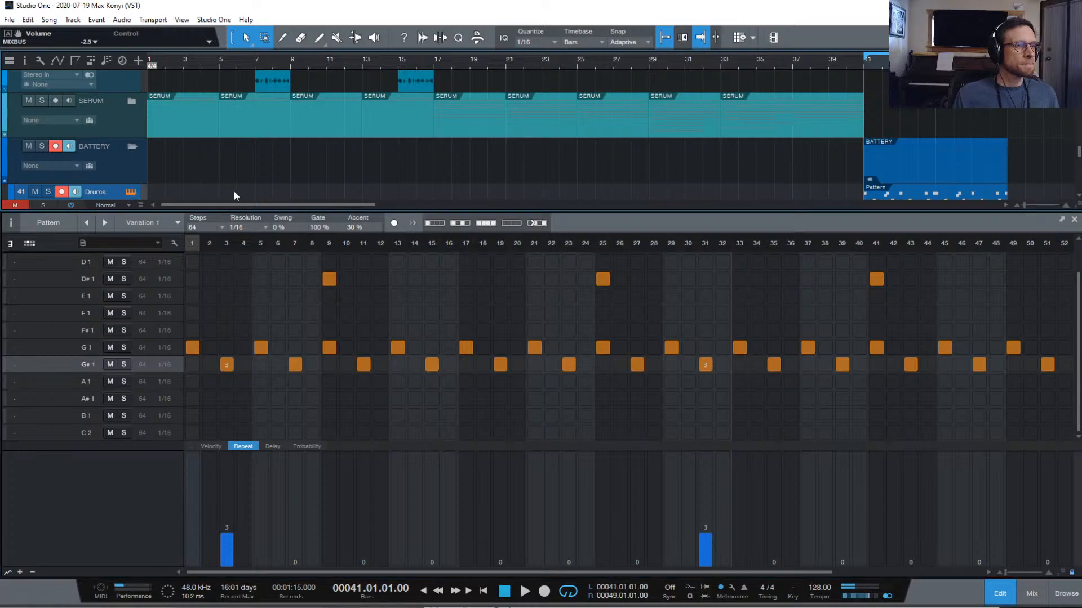
left_click(701, 179)
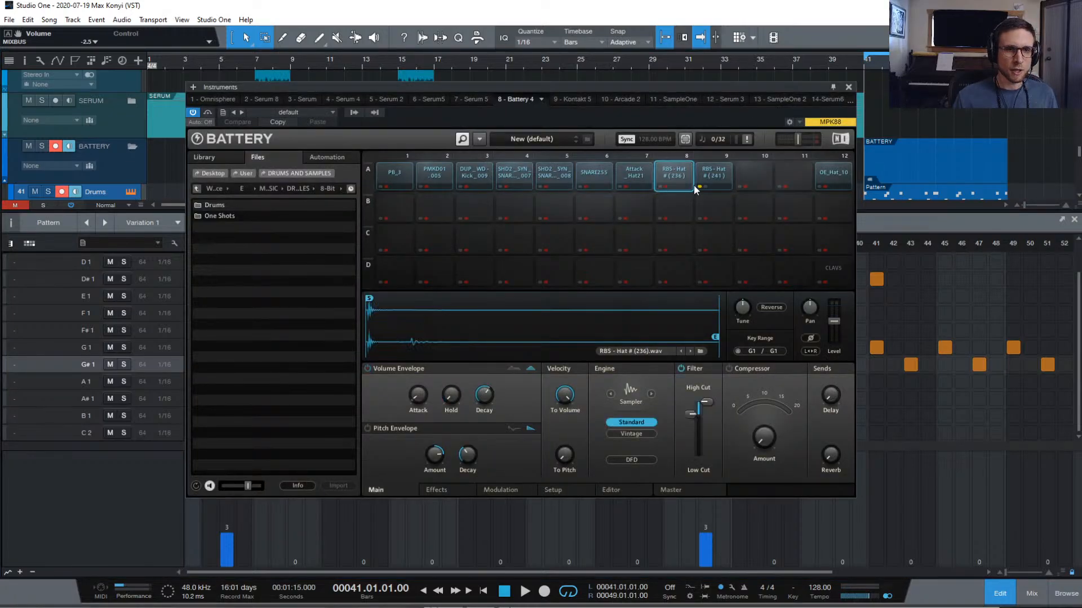
key("space")
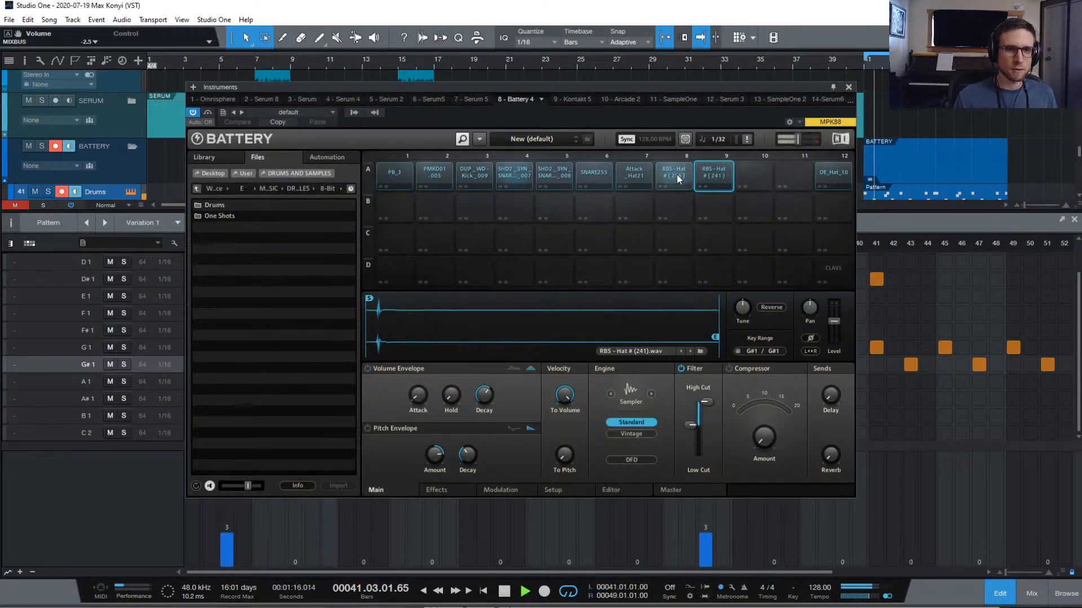
key("space")
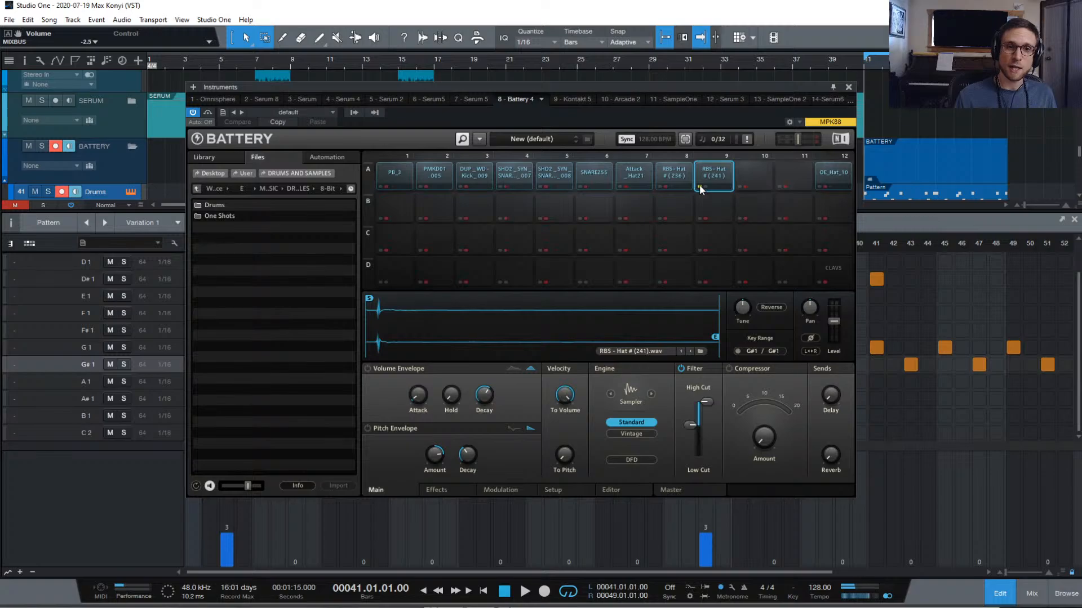
left_click(716, 180)
left_click(716, 180)
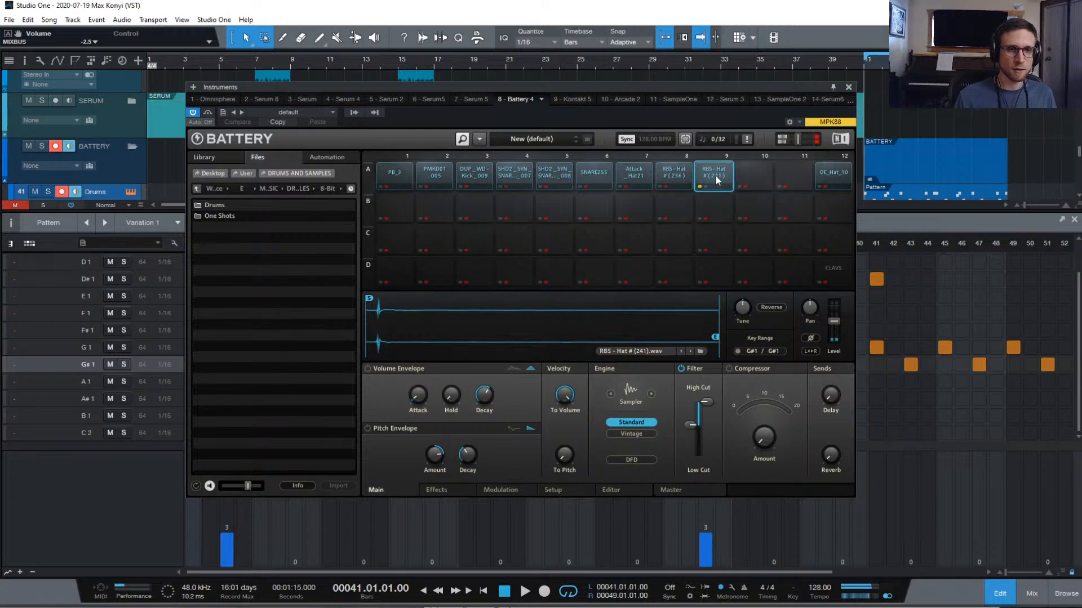
left_click(715, 179)
key("space")
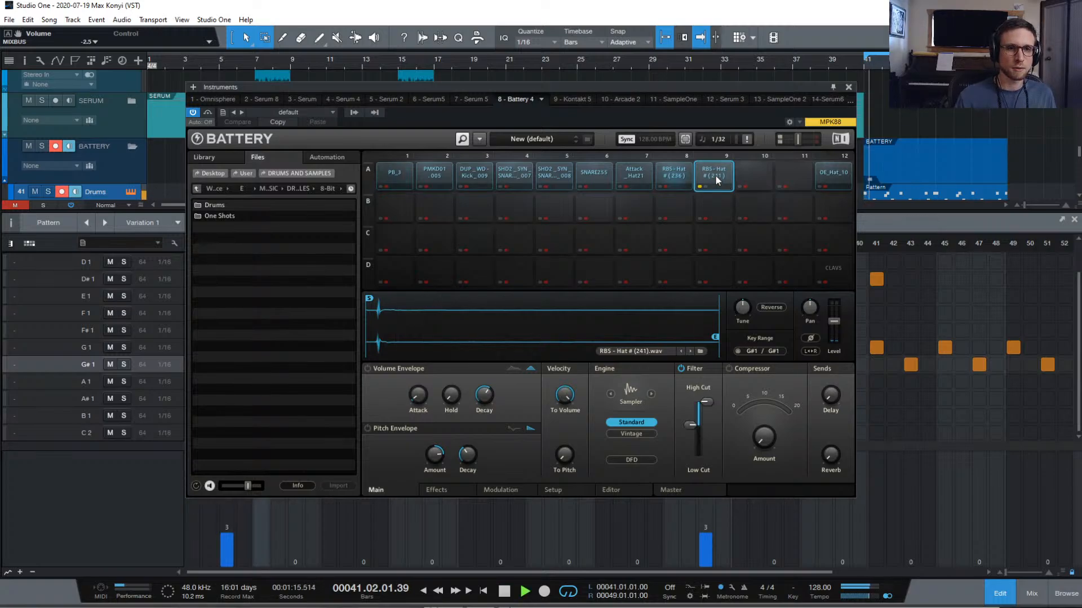
key("space")
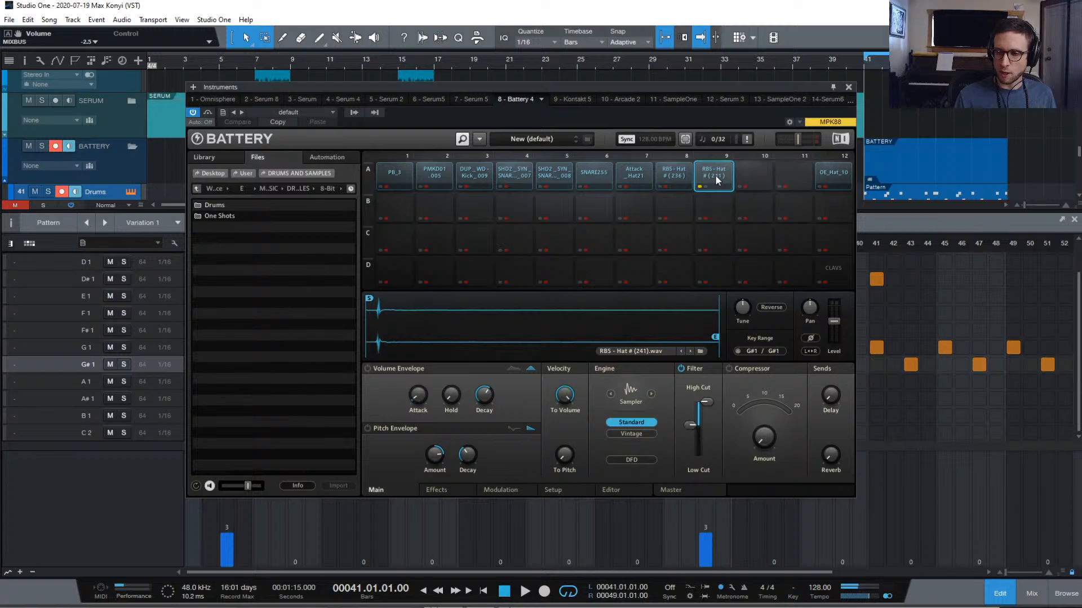
key("space")
key("space")
key("space")
key("space")
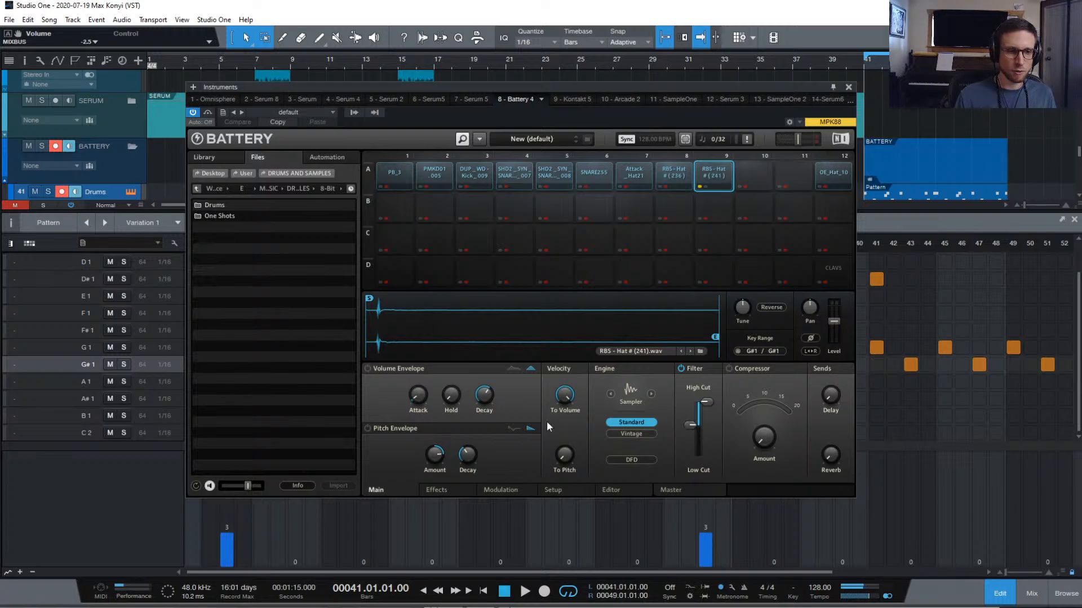
In the Setup tab, assign the RBS - Hat #(241) pad to voice group 2
left_click(513, 491)
left_click(553, 490)
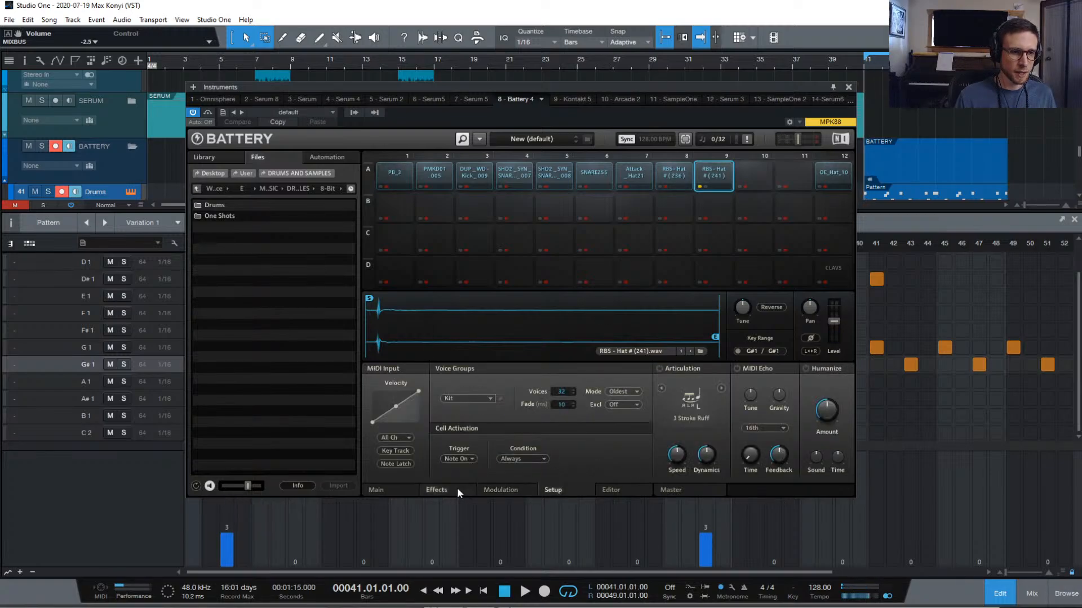
left_click(471, 399)
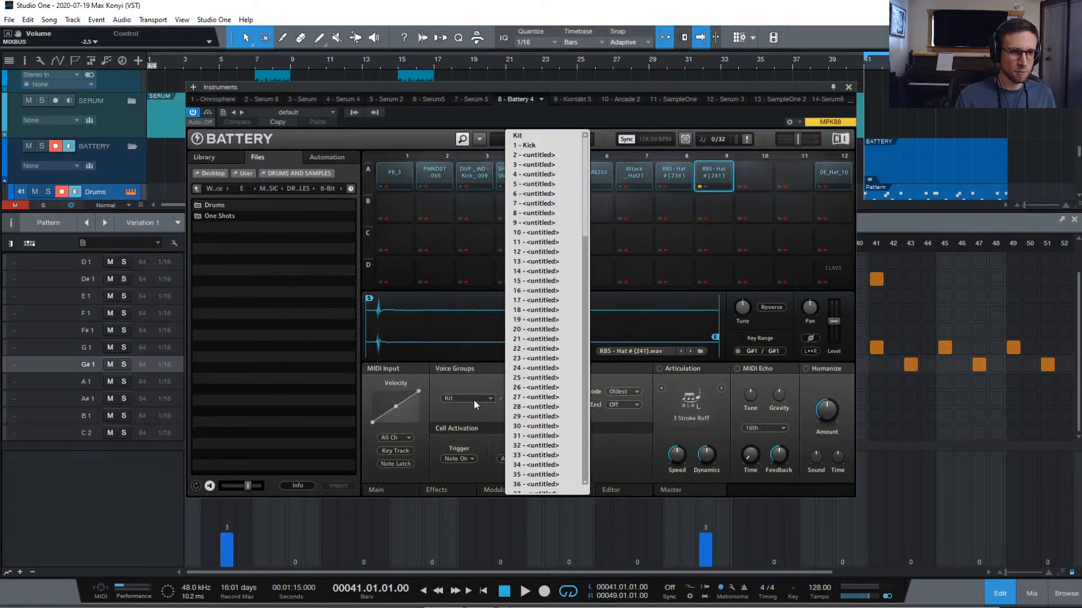
left_click(538, 155)
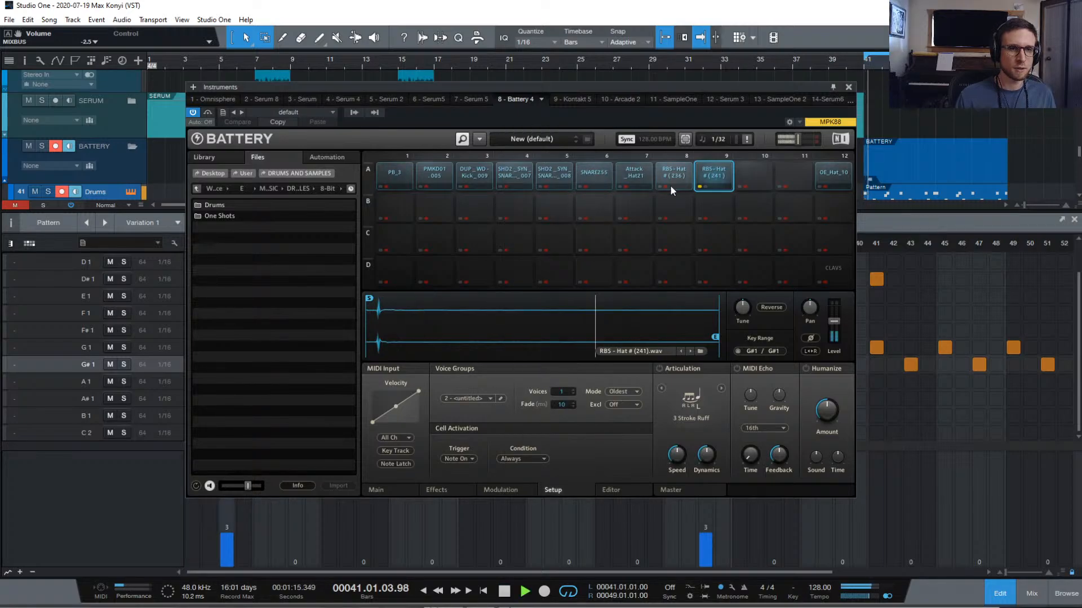
left_click(482, 396)
left_click(542, 140)
key("space")
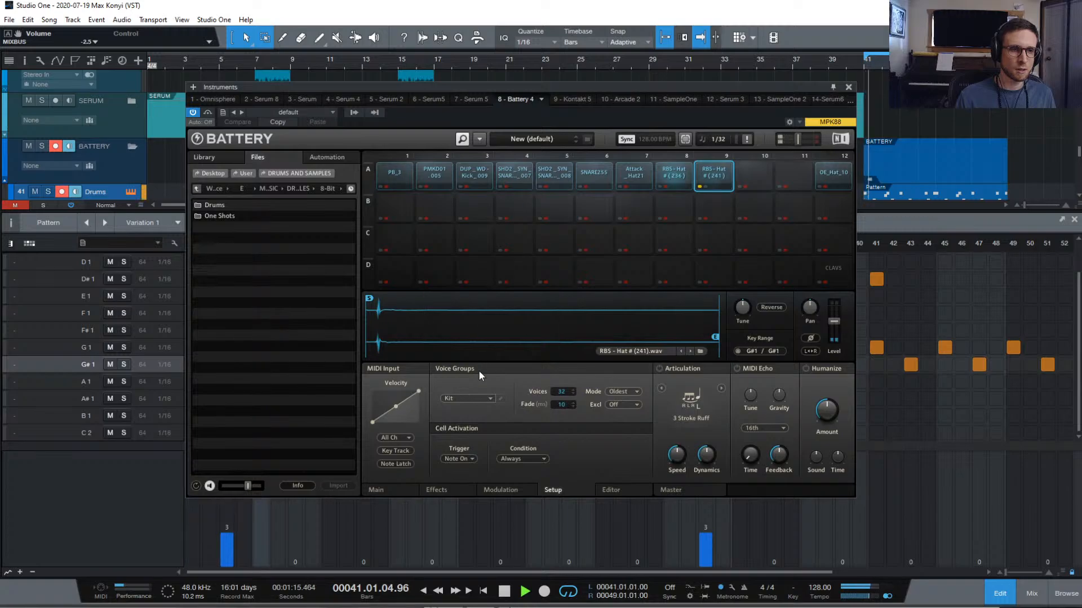
key("space")
left_click(477, 397)
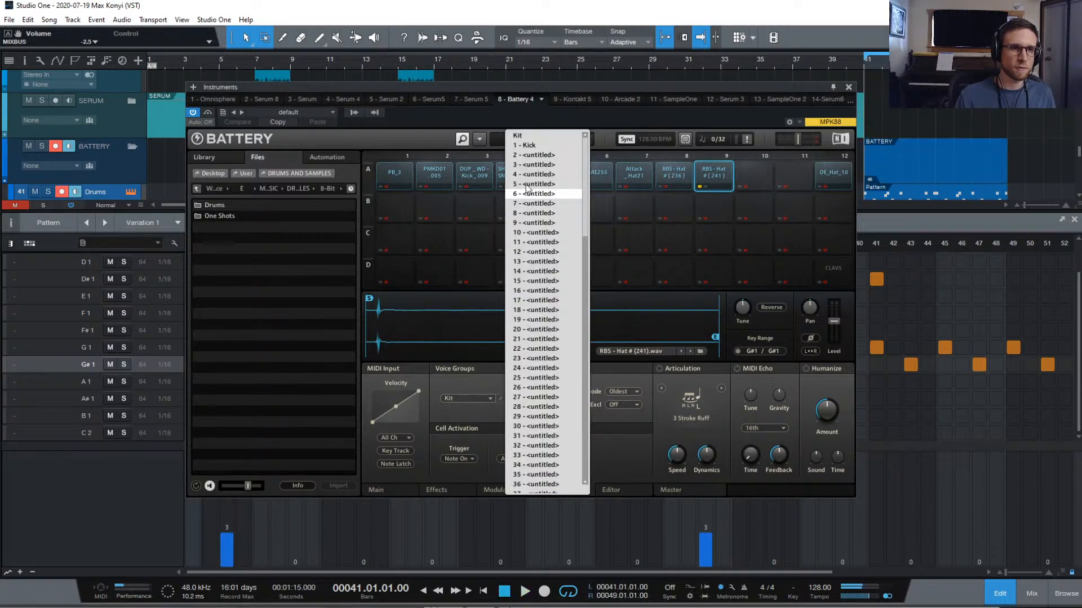
left_click(555, 156)
key("space")
key("space")
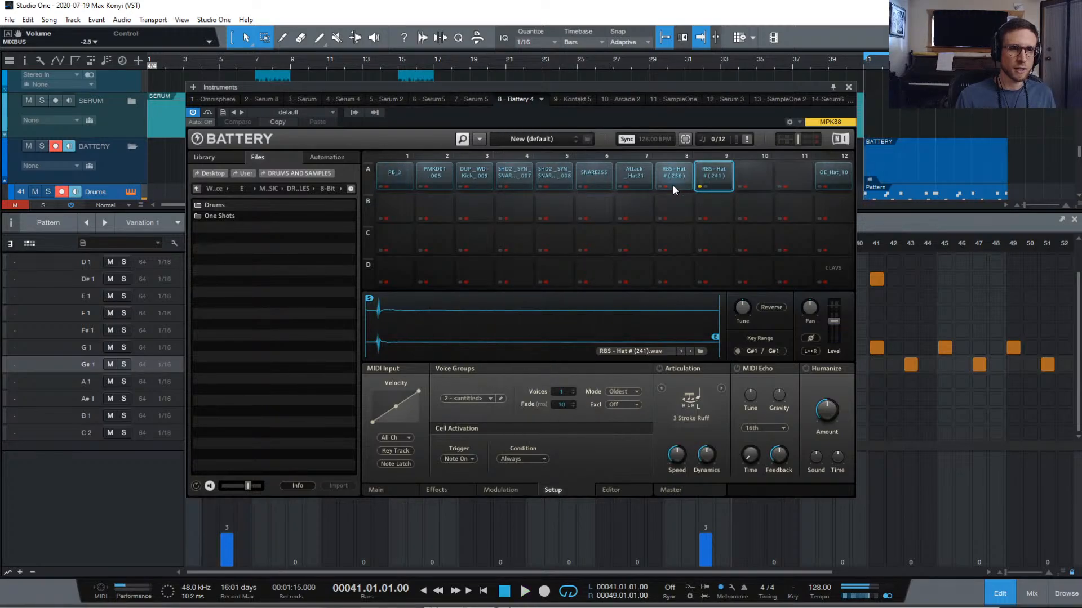
Assign the RBS - Hat #(236) pad to voice group 4 and play the hats together
left_click(668, 171)
left_click(462, 398)
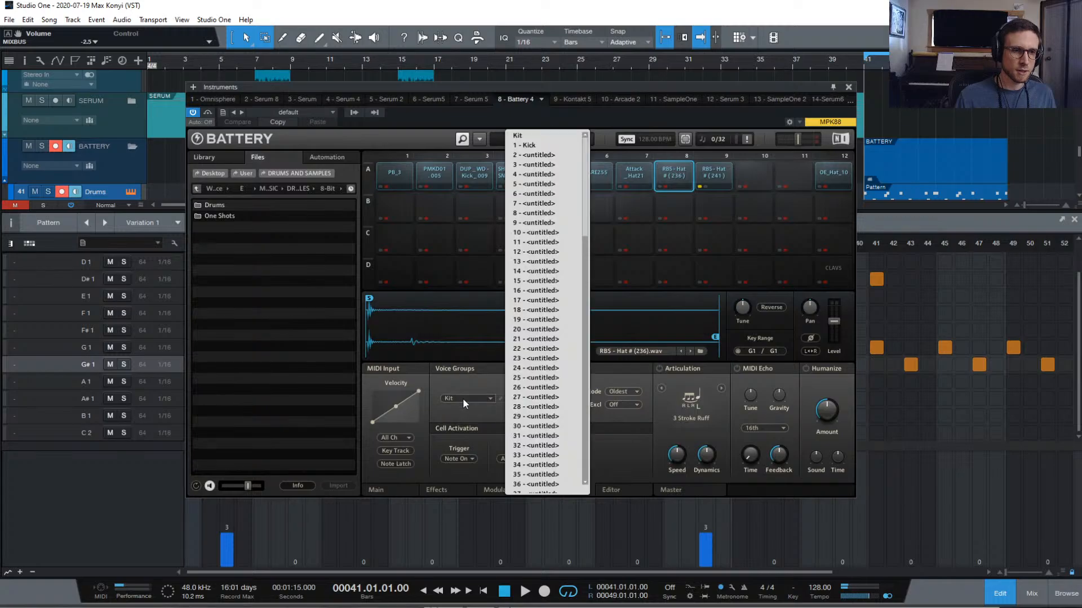
left_click(534, 174)
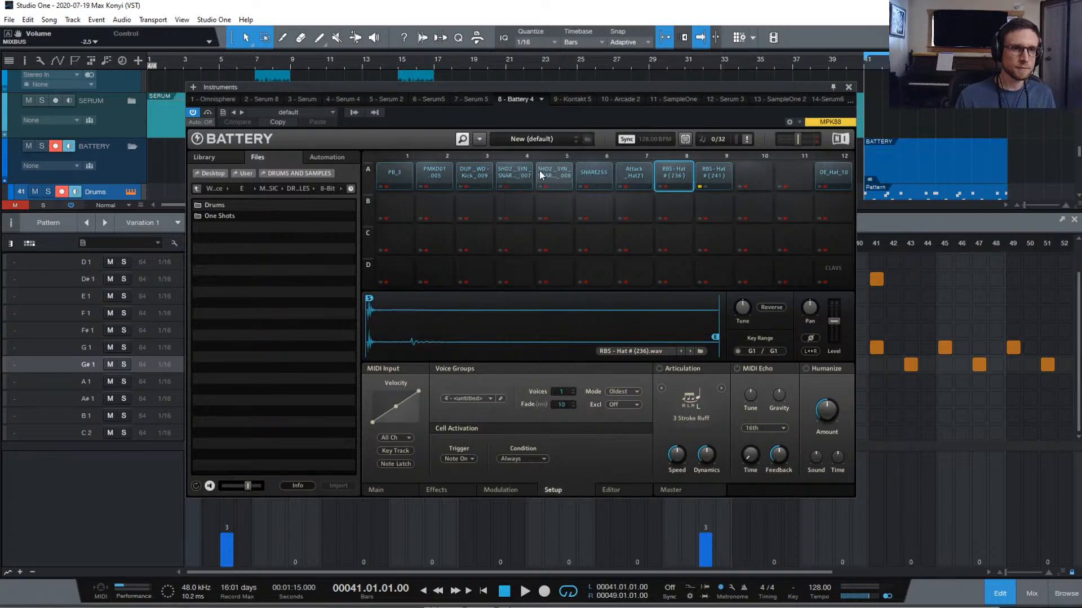
key("space")
left_click(698, 185)
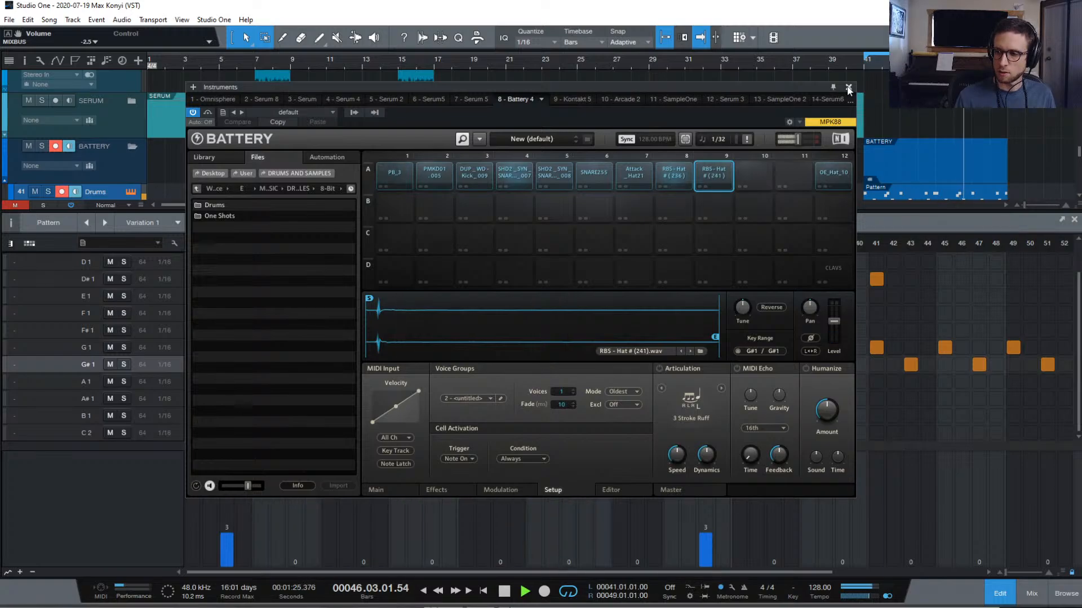
Check the PB_3 kick pad in cell A1, then close the Battery window
left_click(394, 175)
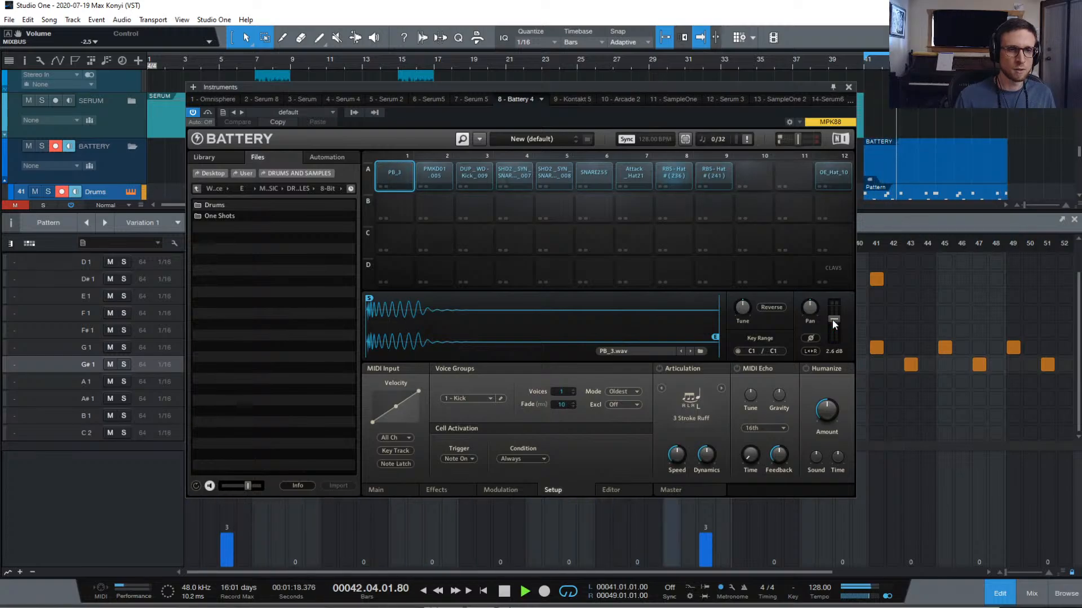
left_click(848, 87)
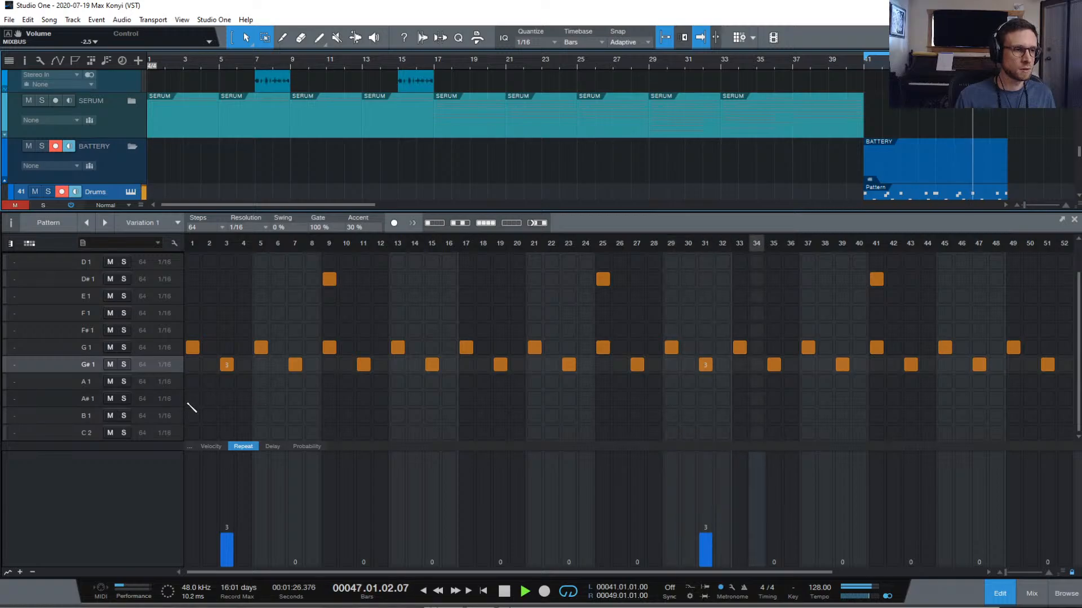
Stop playback and reopen Battery from the Drums track's instrument editor button
key("space")
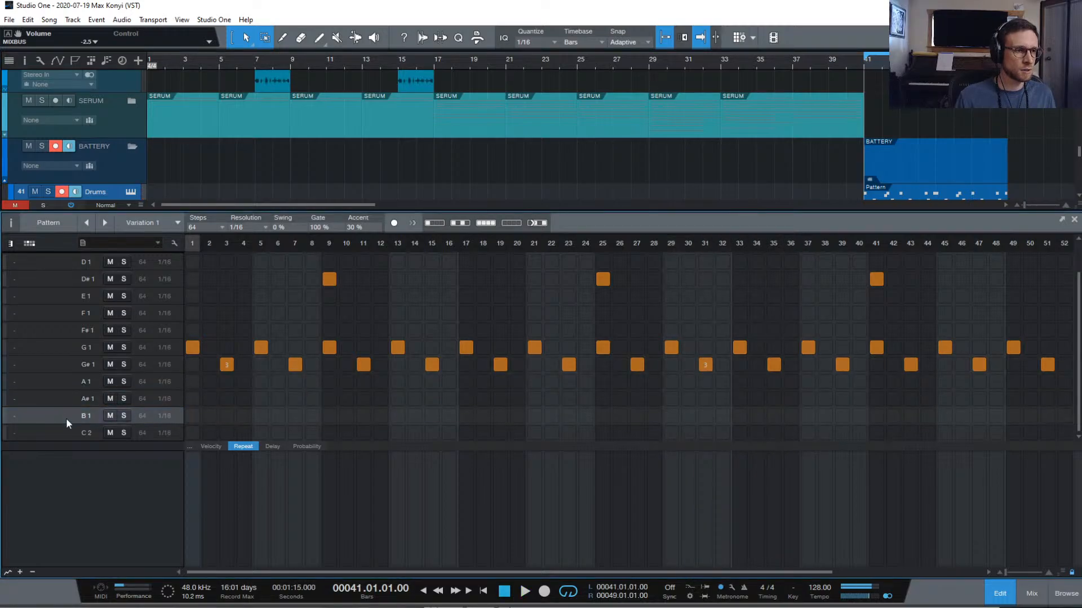
scroll(66, 418, "up", 1)
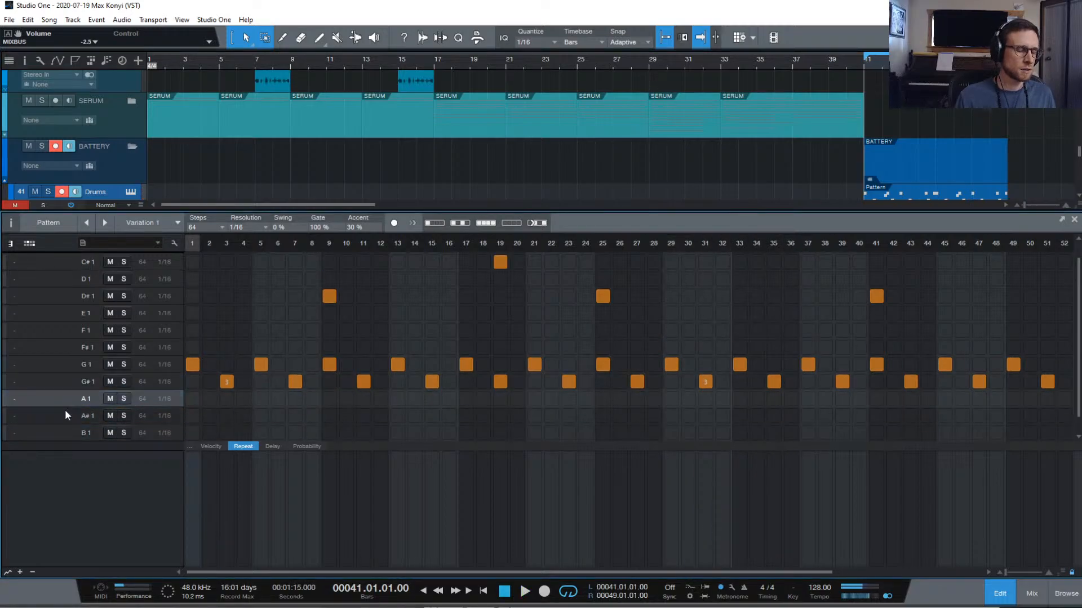
scroll(66, 422, "down", 1)
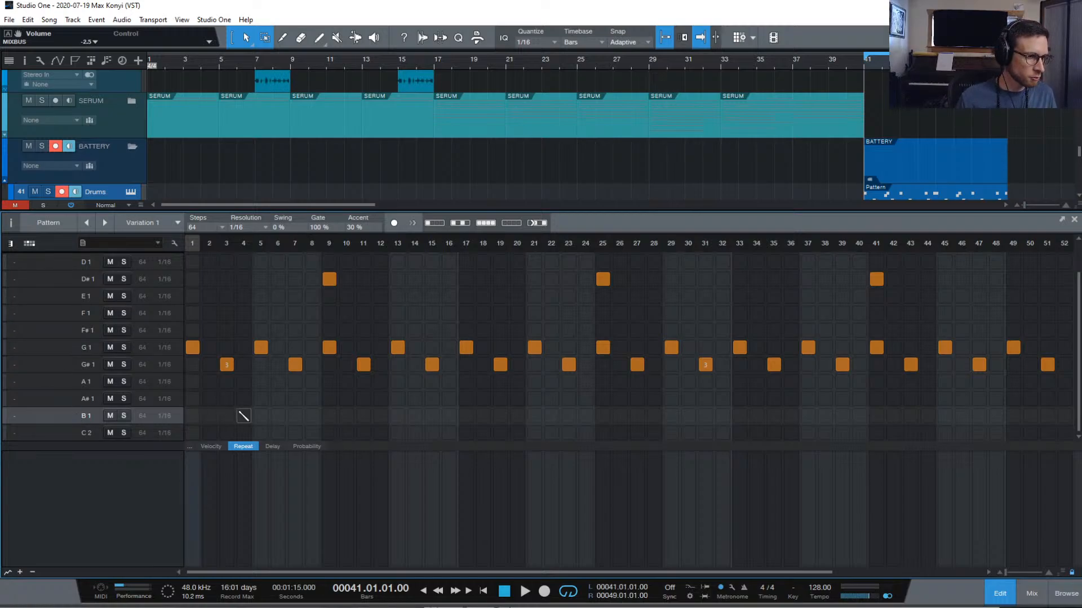
left_click(129, 191)
Select empty pad A10 and preview open hats in NEW GEN > Hats > Open hi-hats, like Lev3_Ohh_123.wav
left_click(673, 174)
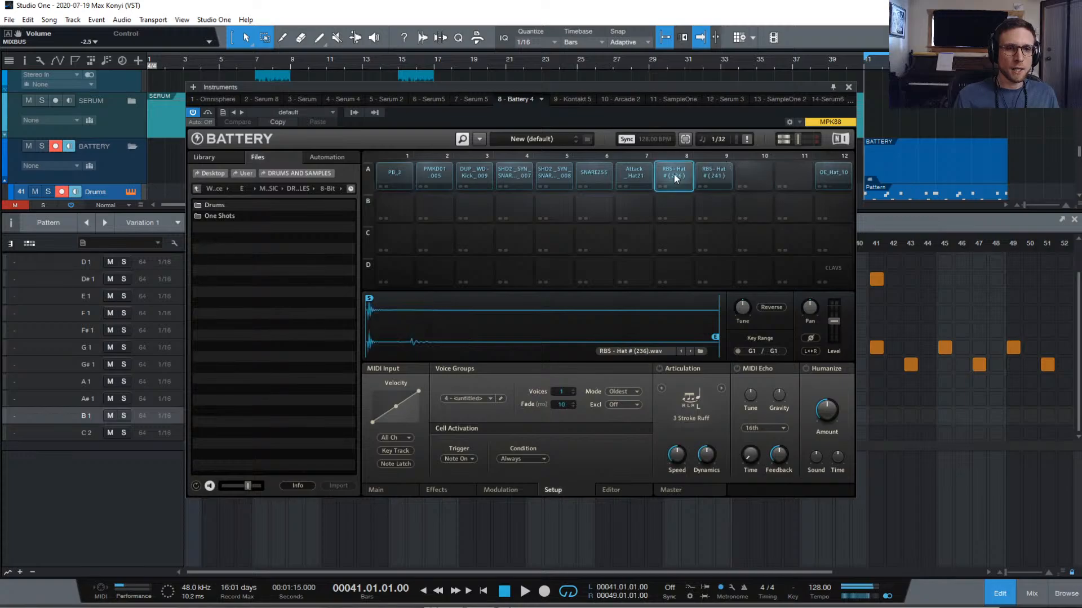
left_click(705, 173)
left_click(753, 168)
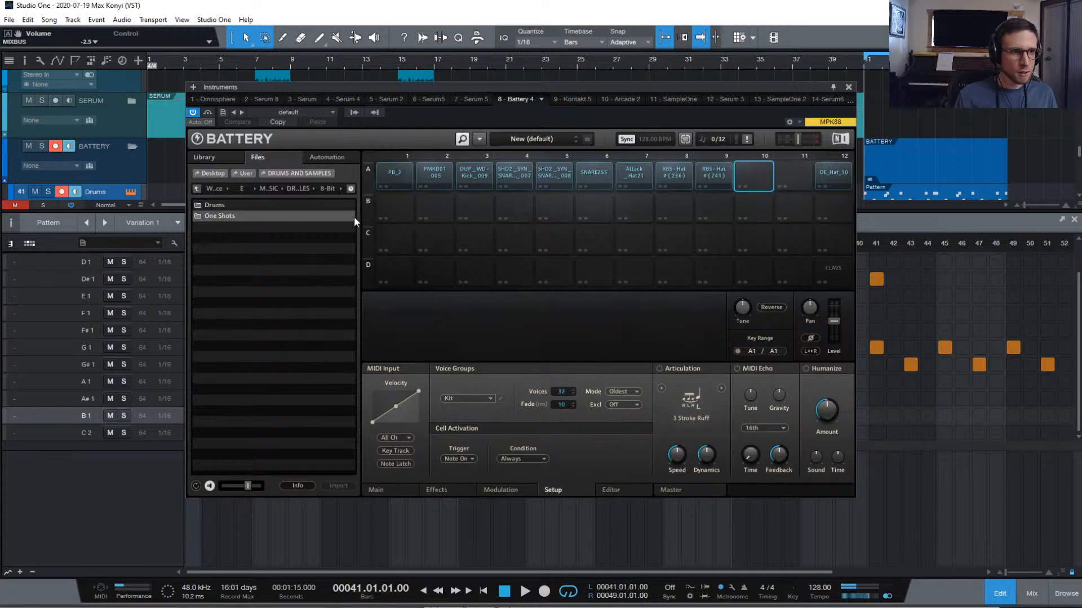
left_click(196, 189)
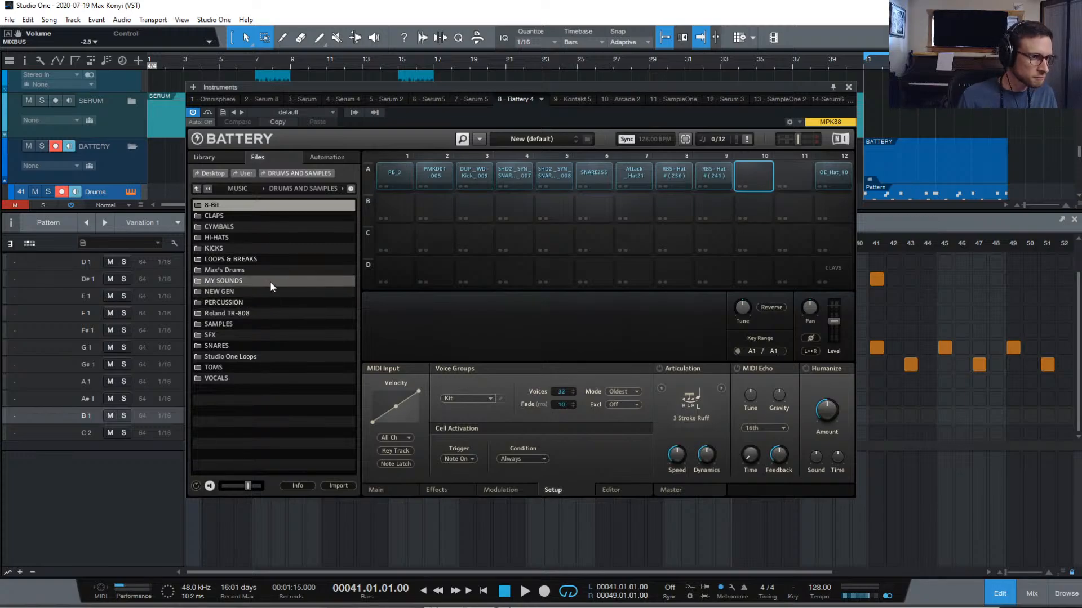
double_click(253, 291)
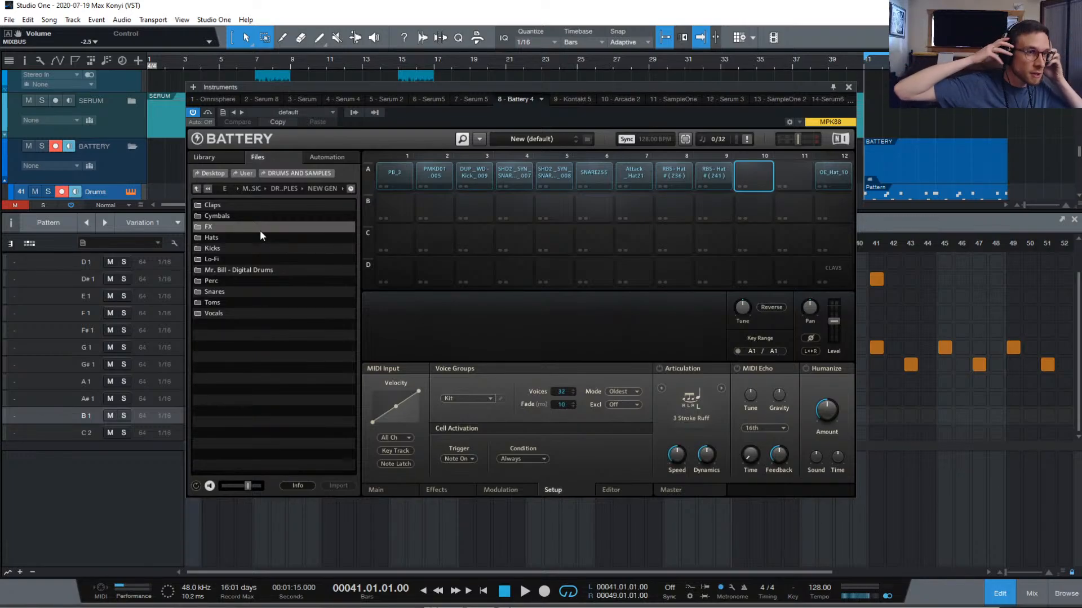
double_click(228, 239)
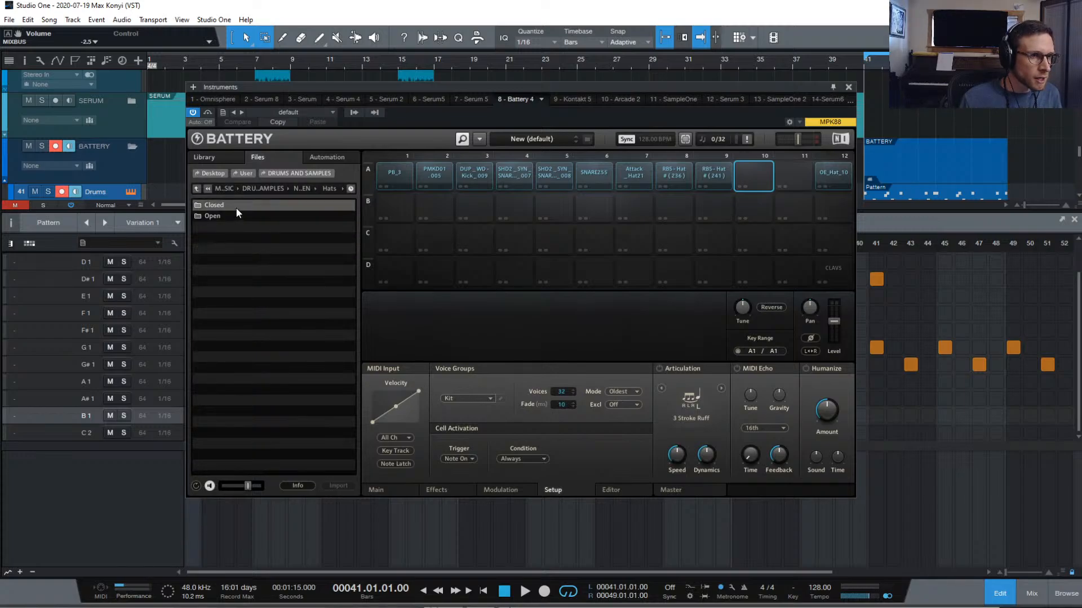
double_click(230, 216)
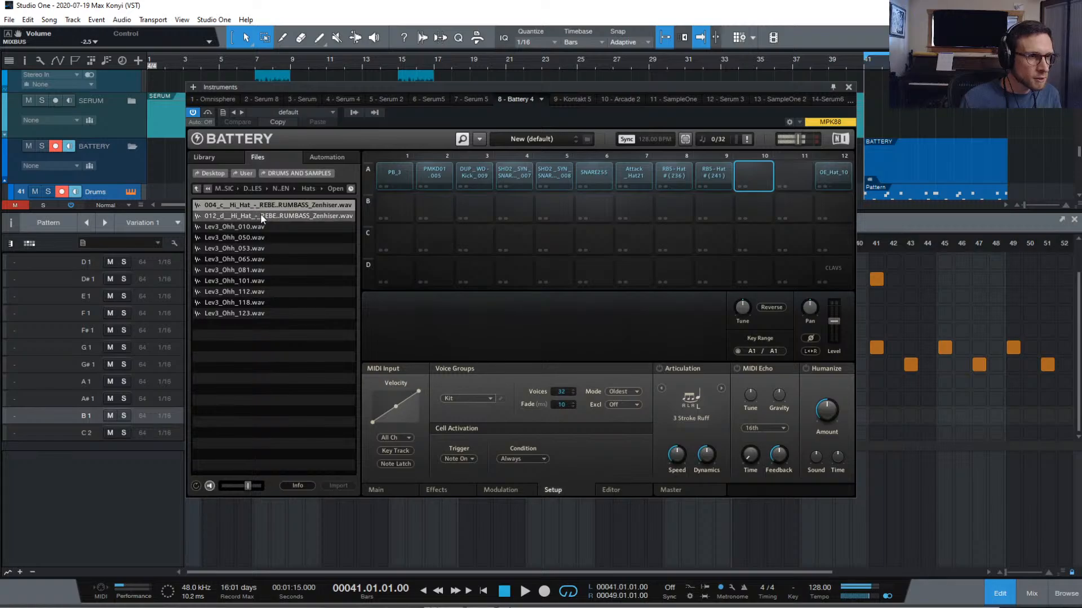
key("Down")
key("Down")
key("Down")
key("Down")
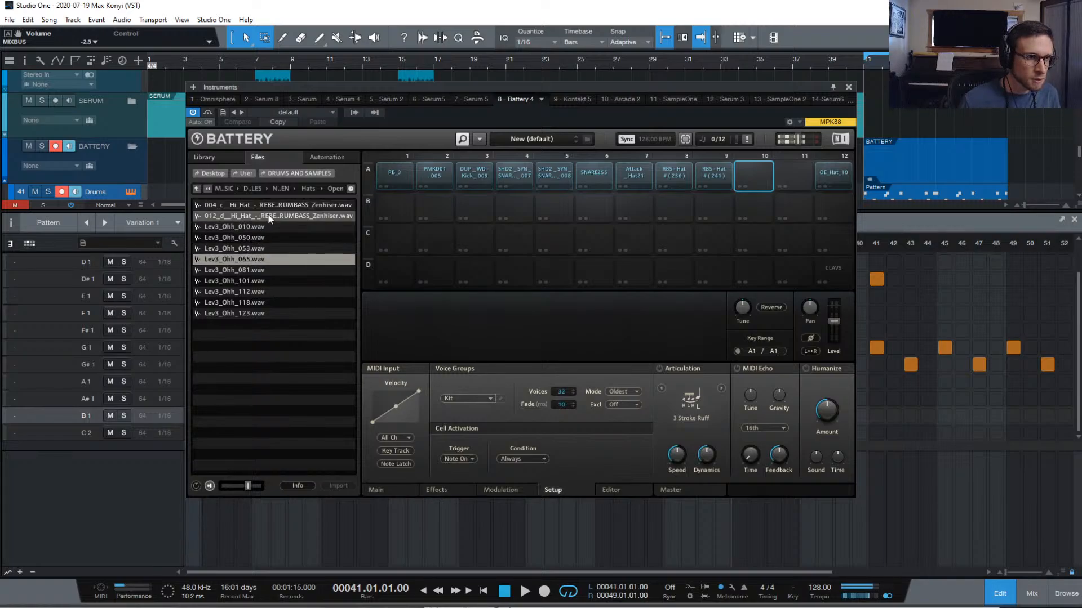
key("Down")
key("Down")
key("Down")
key("Down")
key("Down")
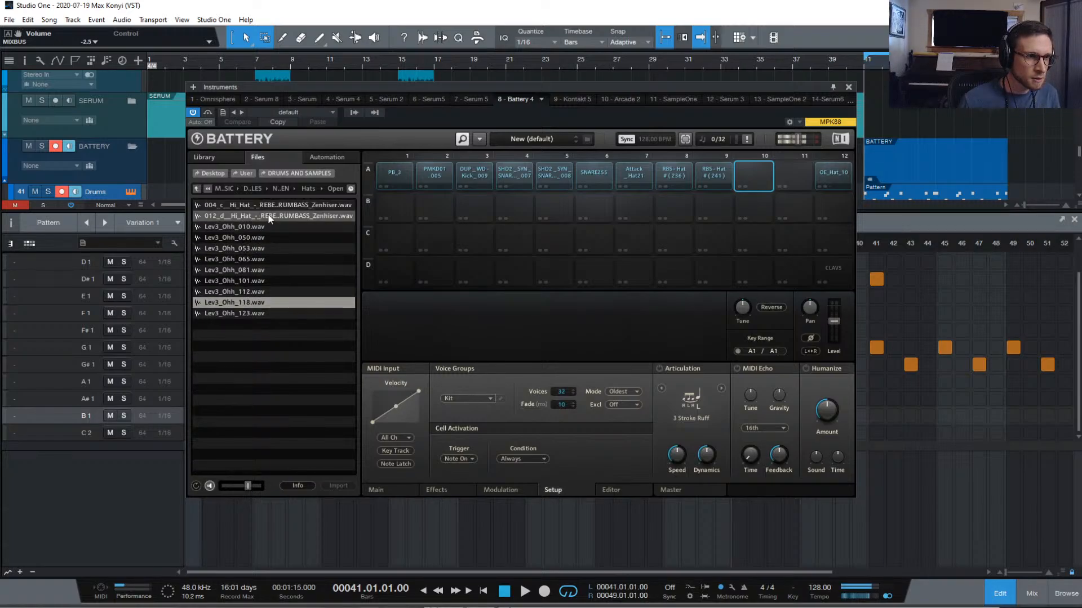
key("Up")
key("Down")
key("Down")
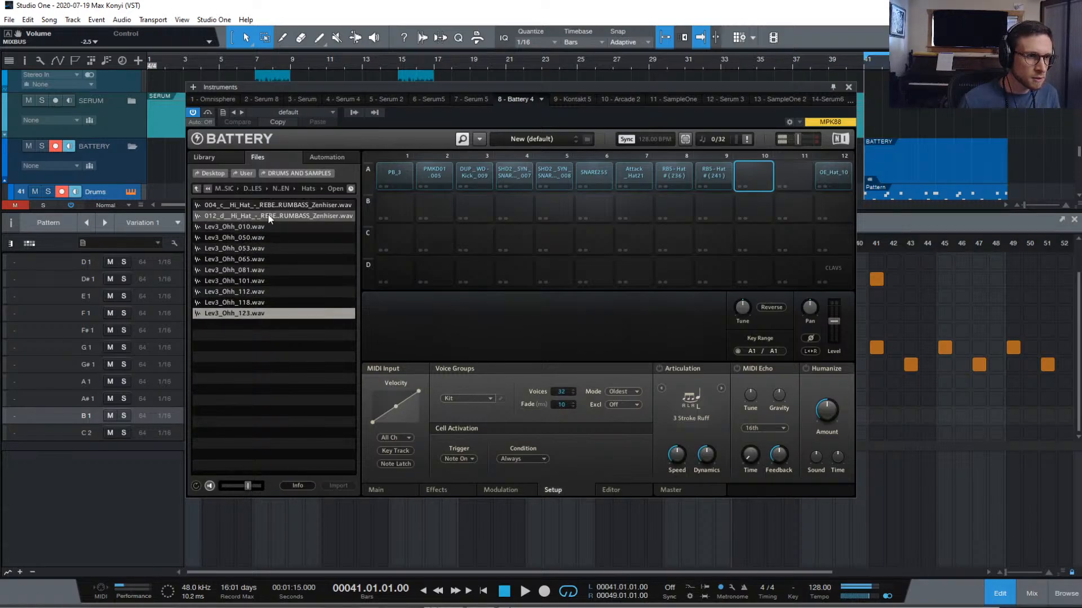
Go back up to DRUMS AND SAMPLES and open HI-HATS > Electro
left_click(196, 189)
left_click(195, 188)
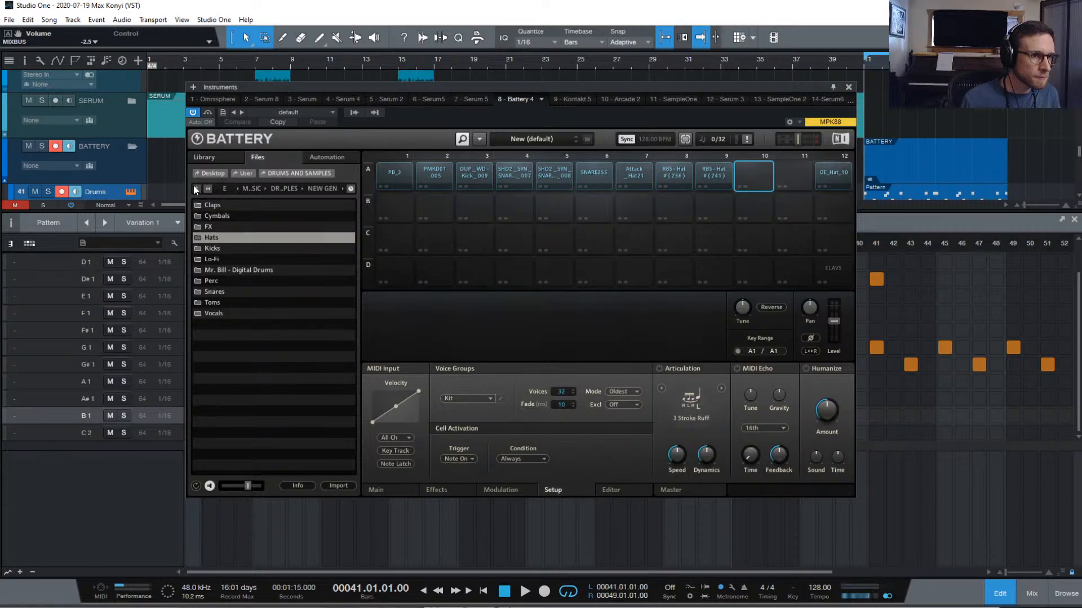
left_click(194, 187)
left_click(246, 241)
double_click(247, 241)
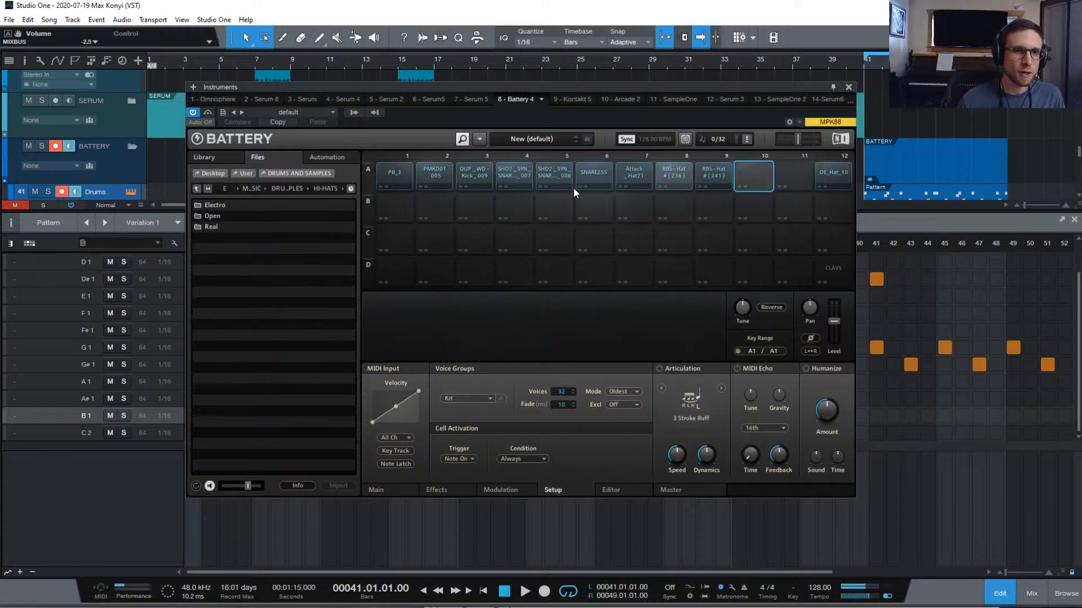
double_click(242, 205)
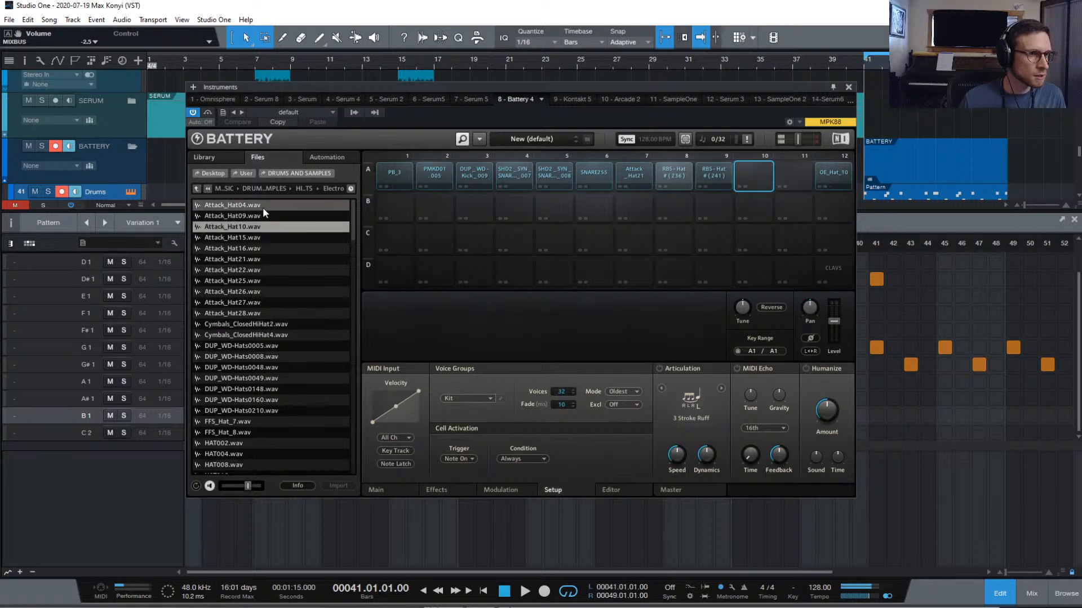
Preview Attack_Hat26, Attack_Hat27 and Attack_Hat28, then load Attack_Hat28.wav into pad A10
left_click(269, 303)
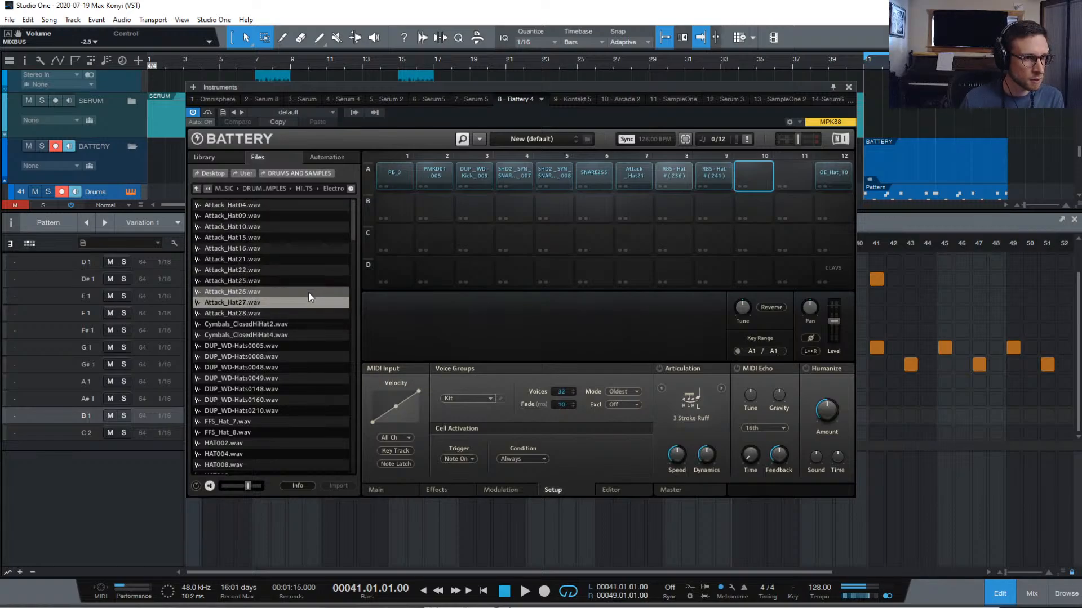
left_click(308, 293)
left_click(298, 305)
left_click(295, 305)
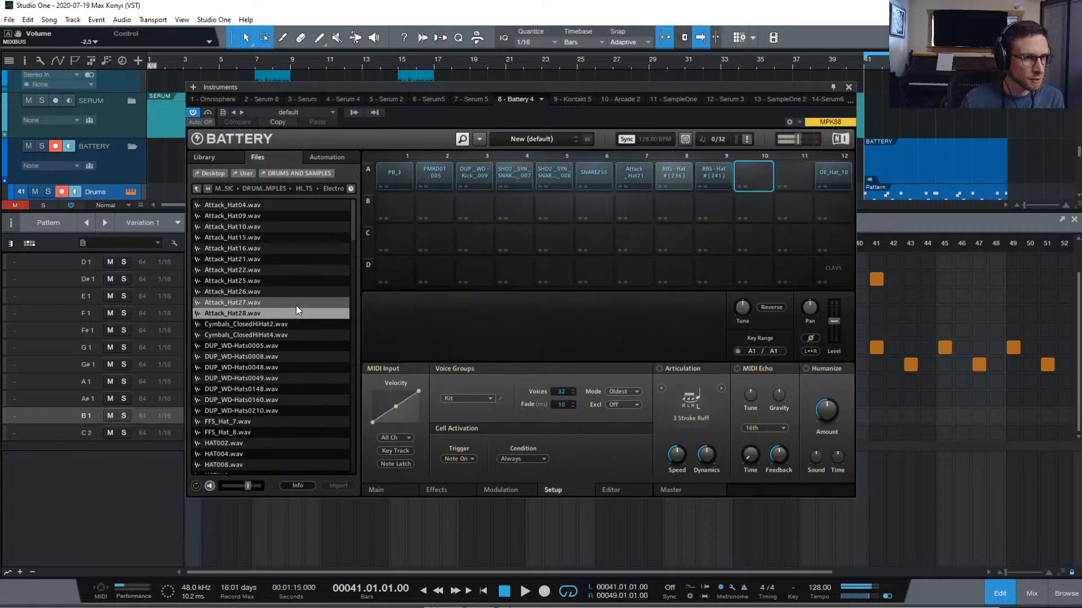
left_click(295, 305)
left_click(296, 305)
left_click(283, 315)
double_click(283, 315)
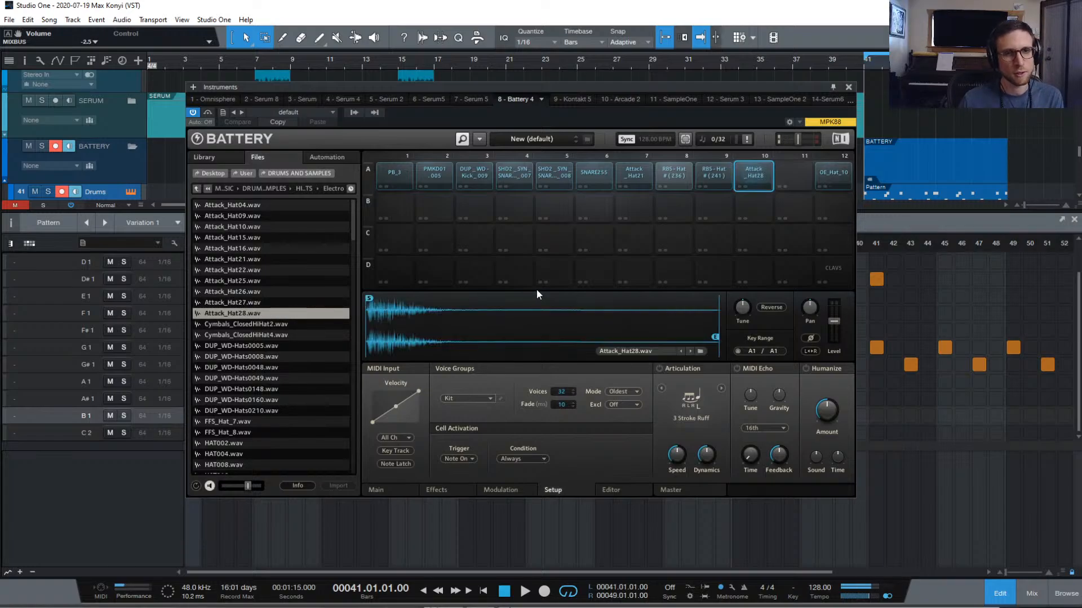
Turn on the volume envelope with longer attack, enable the low-cut filter, and move sample start later
left_click(395, 489)
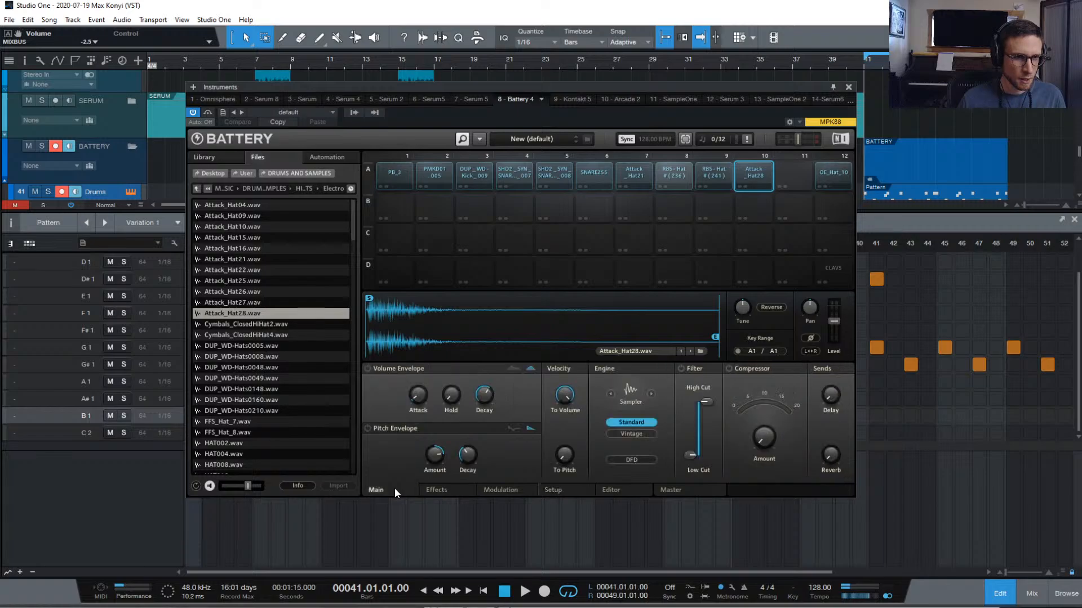
left_click(369, 369)
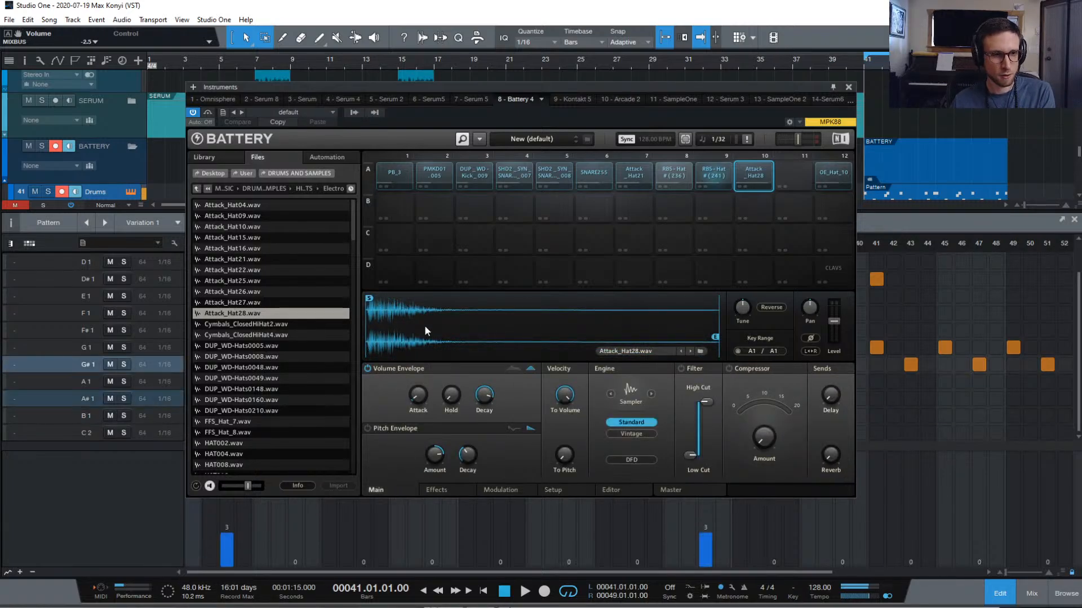
left_click_drag(418, 395, 417, 373)
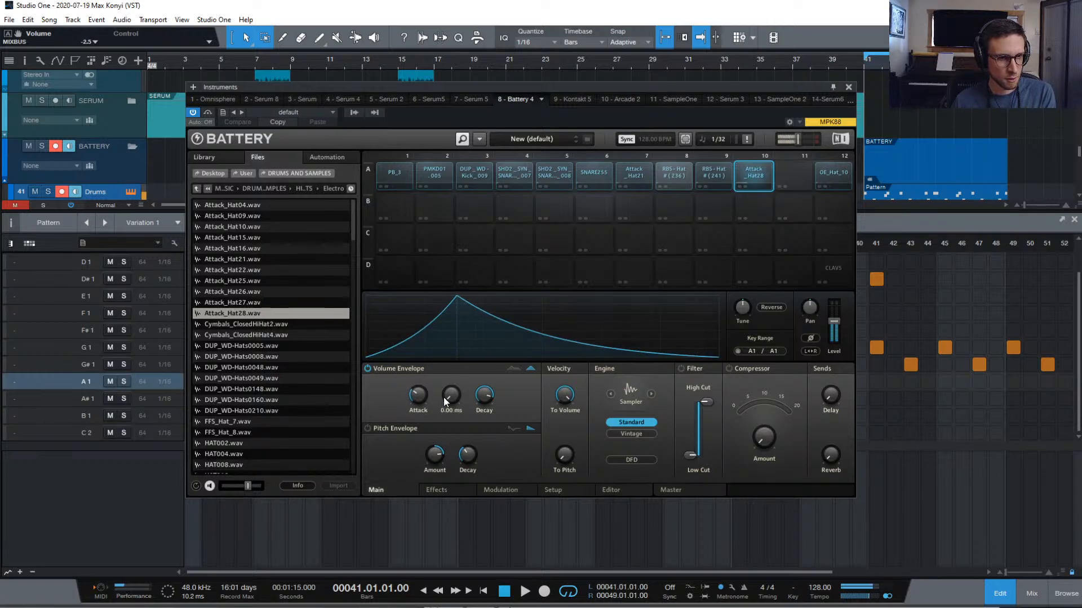
left_click_drag(690, 456, 690, 418)
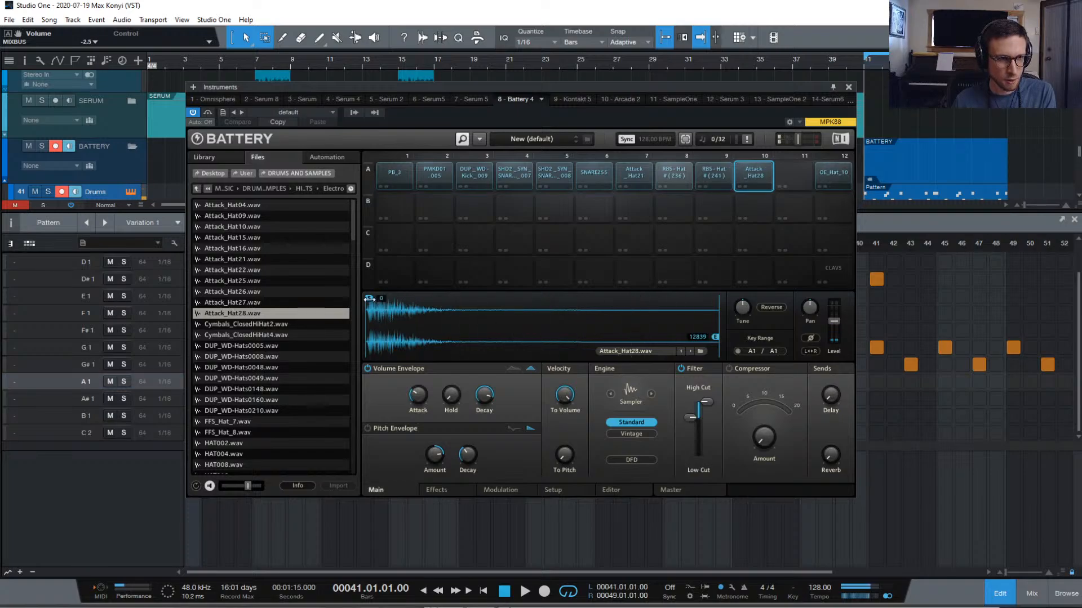
left_click_drag(369, 298, 388, 298)
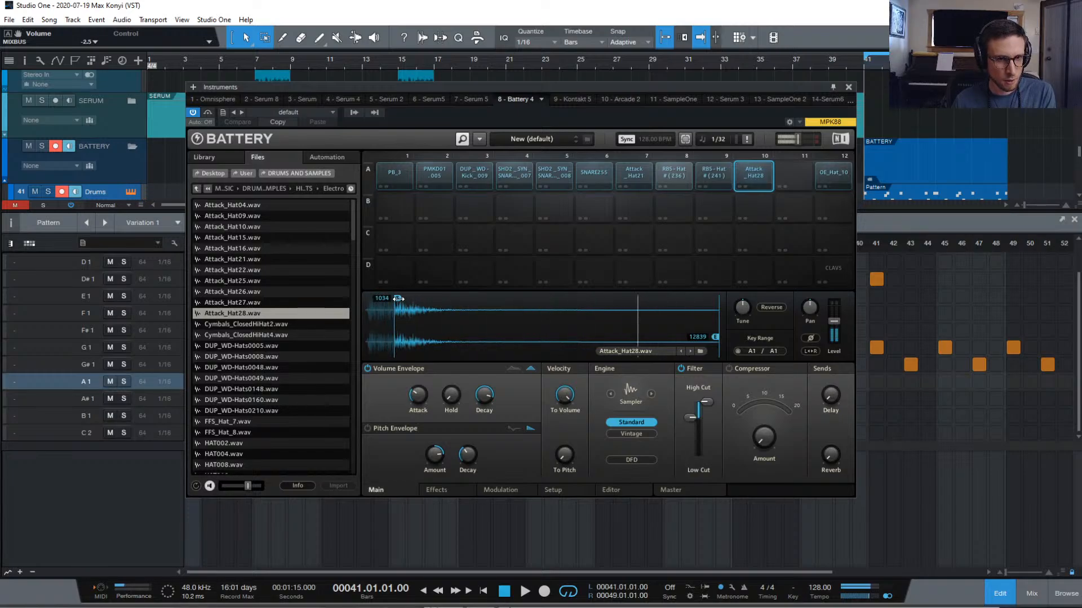
Audition pad A10 while adjusting the filter's low cut, finally bringing it back to minimum
left_click(753, 171)
left_click(753, 171)
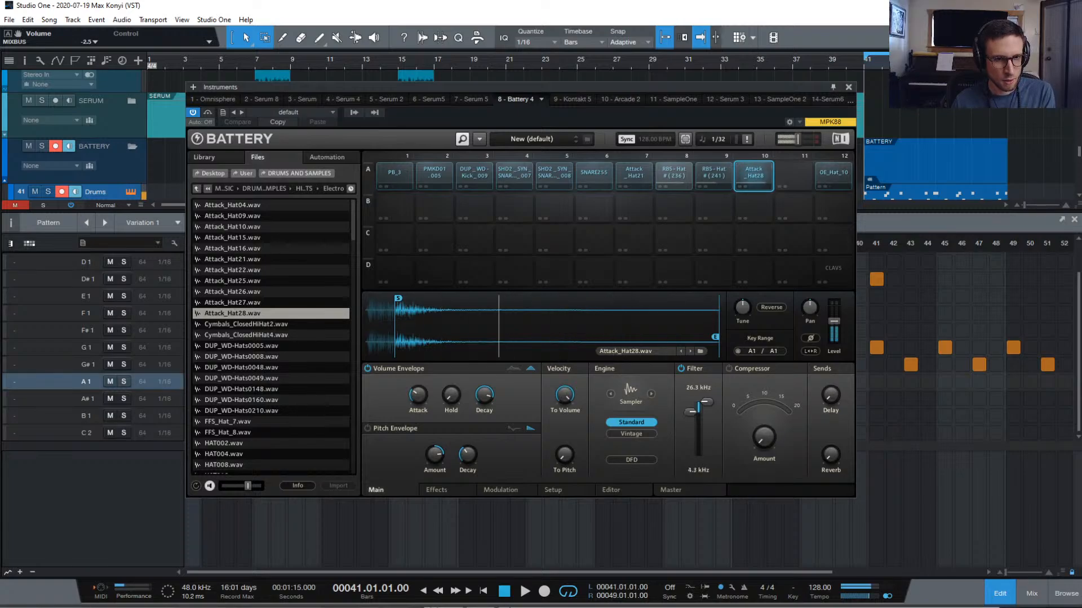
left_click(757, 174)
left_click(757, 174)
left_click(757, 174)
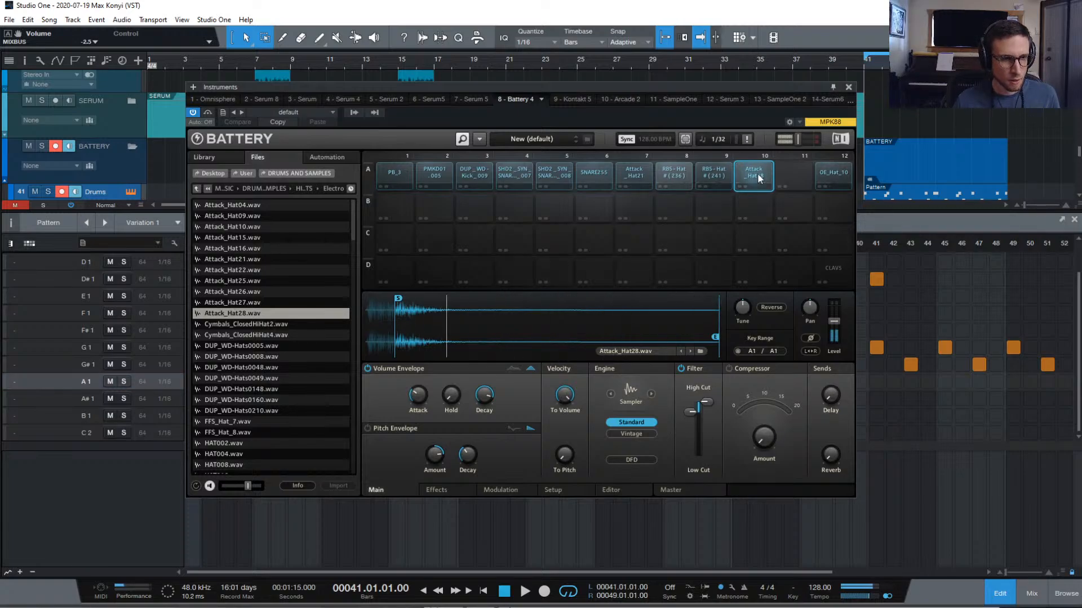
left_click(757, 173)
left_click(757, 174)
left_click_drag(688, 416, 689, 410)
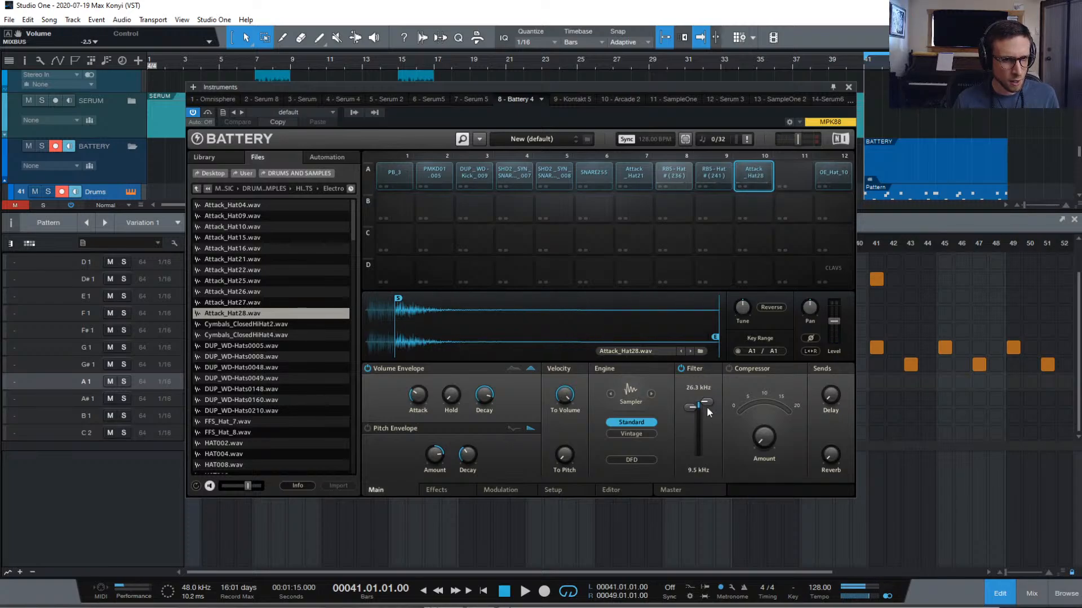
left_click_drag(691, 406, 690, 455)
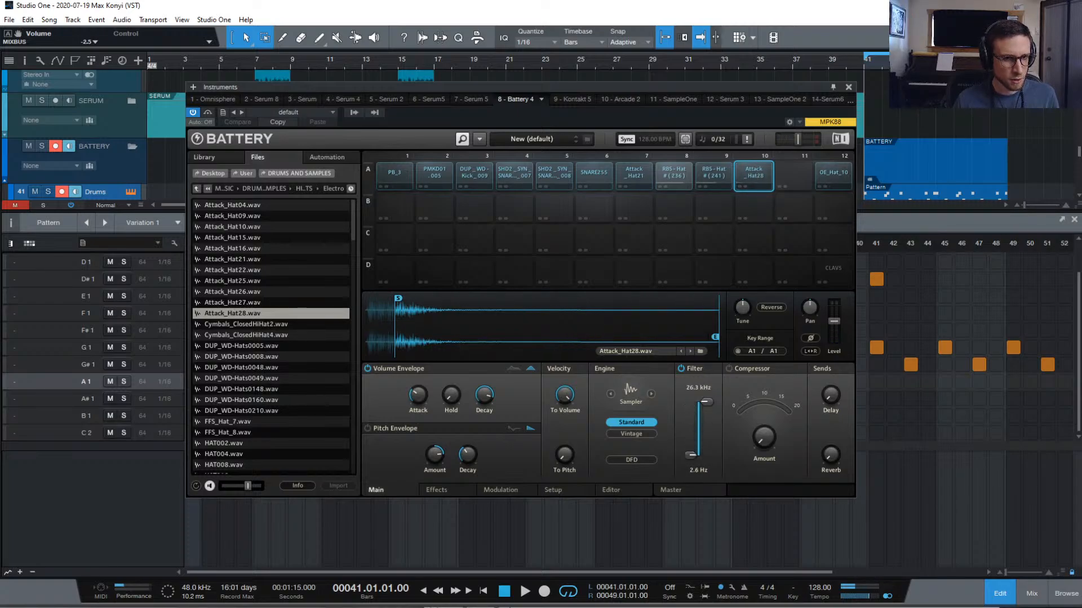
Give the Attack_Hat28 cell a Ldr 4P highpass filter with a raised cutoff
left_click(455, 489)
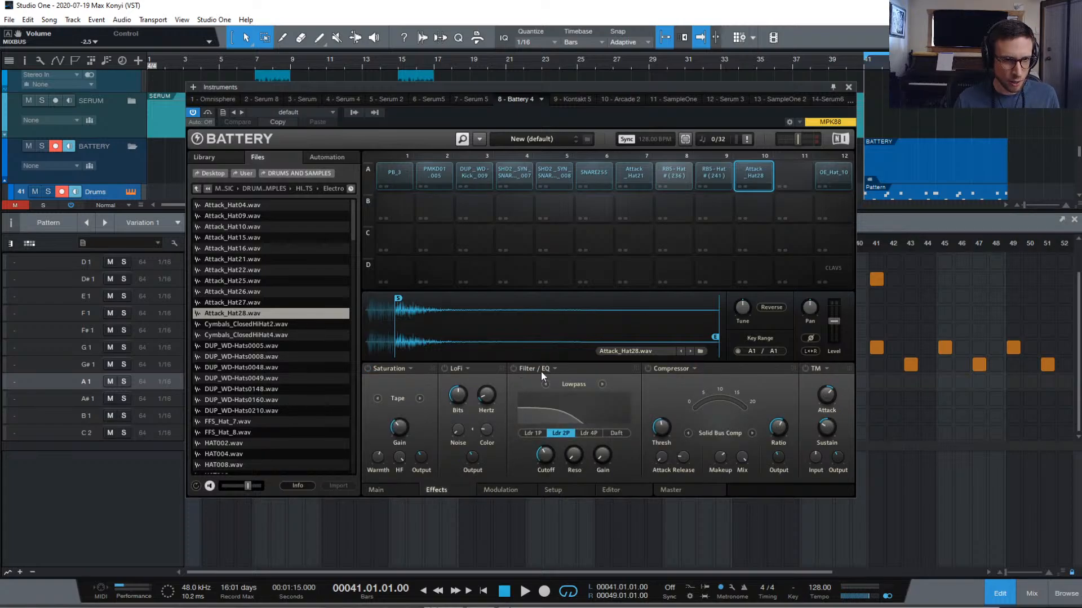
left_click(601, 384)
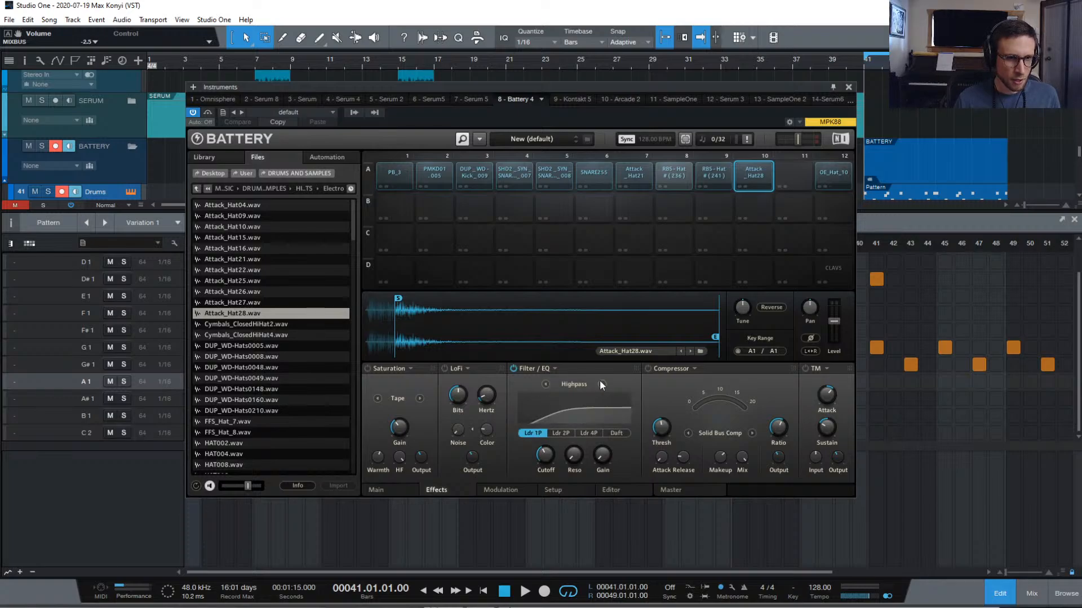
left_click(589, 433)
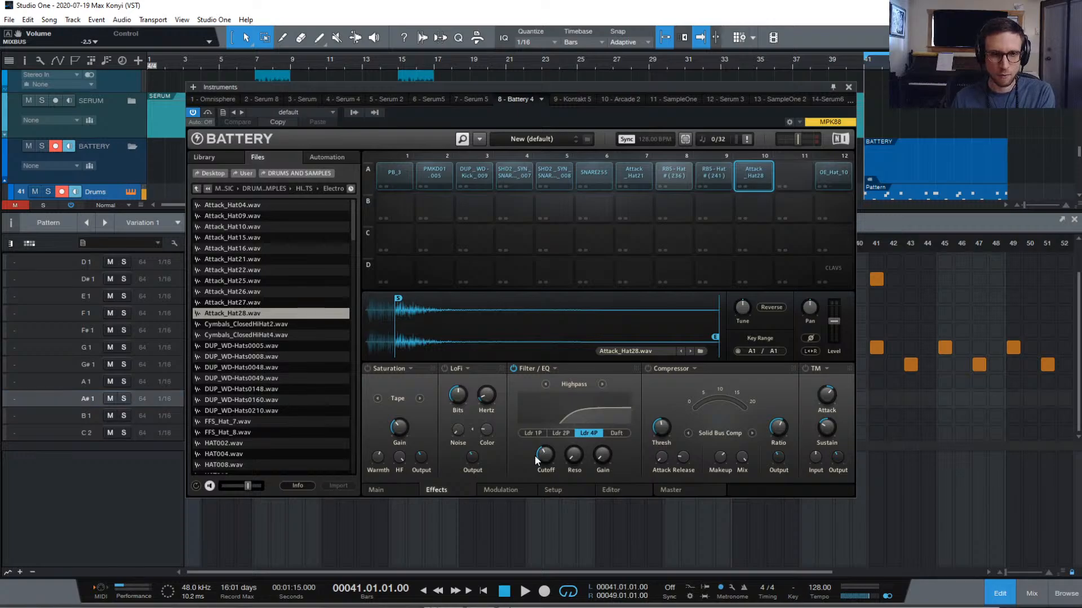
left_click_drag(535, 455, 537, 437)
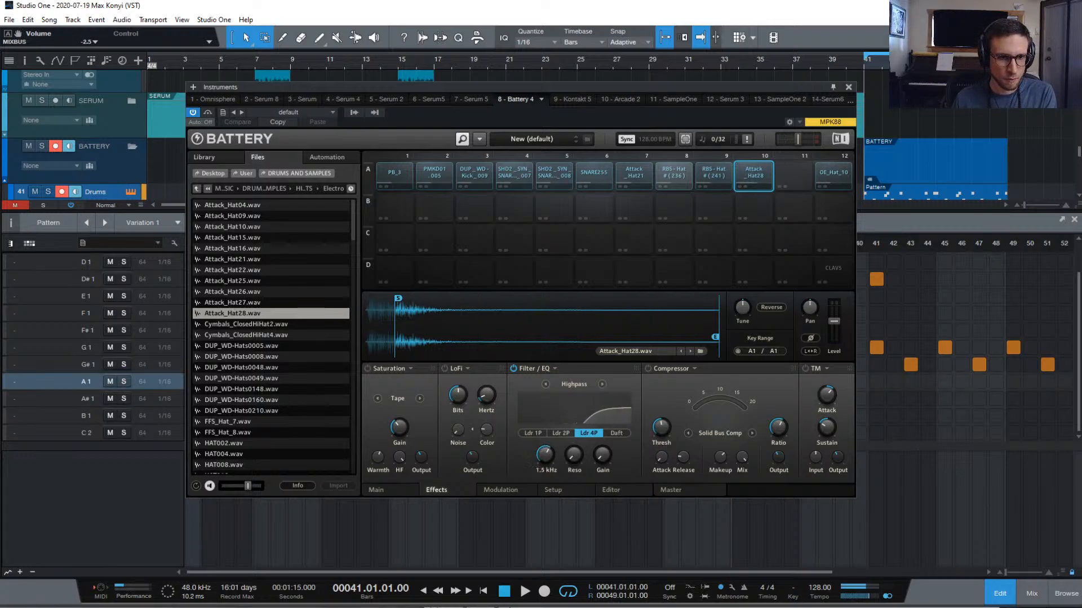
Audition the filtered hat on pad A10, then close the Battery window
left_click(746, 175)
left_click(746, 174)
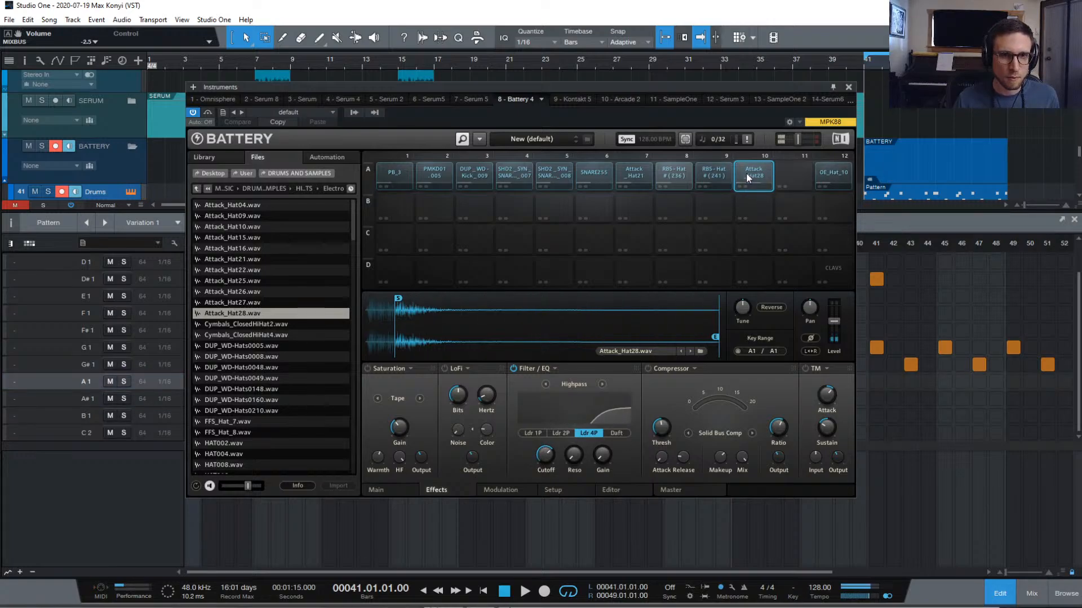
left_click(748, 172)
left_click(748, 172)
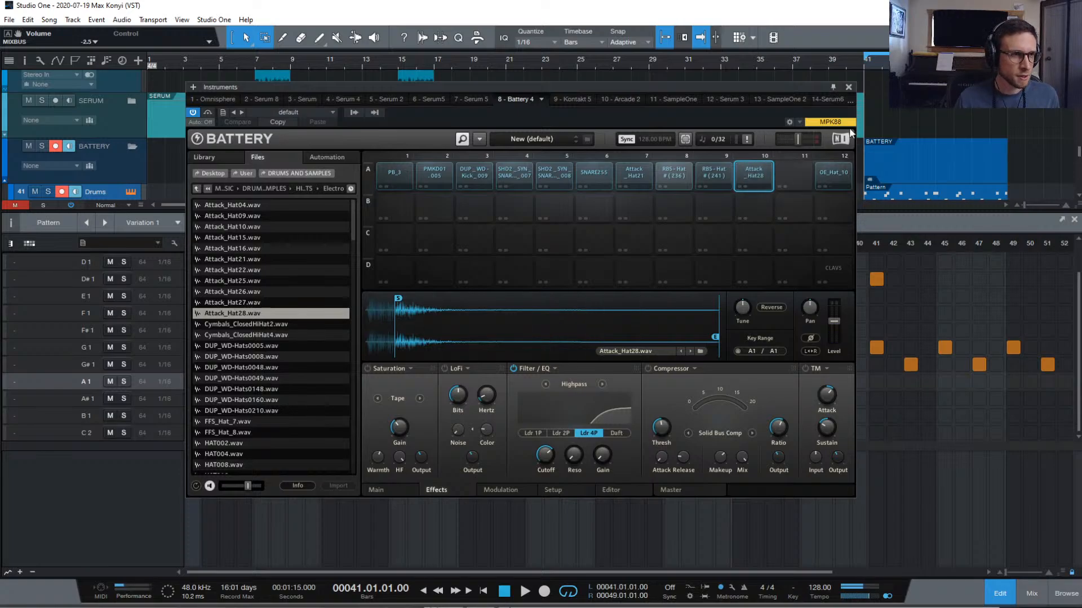
left_click(849, 88)
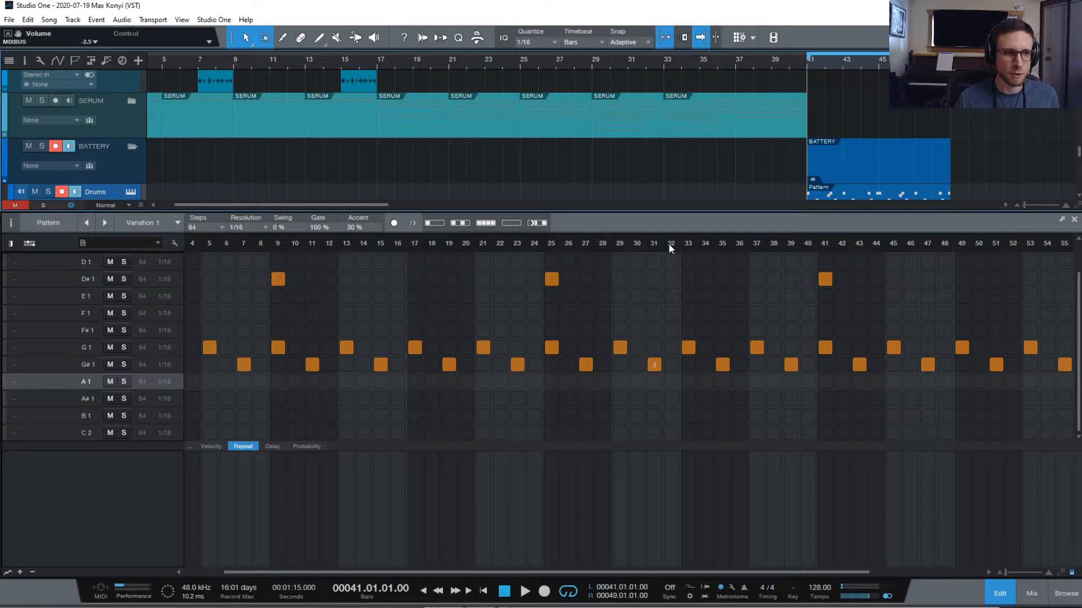
Switch the drum lanes to the GM Drums map so they read Bass Drum, Side Stick, Hand Clap
scroll(241, 407, "left", 3)
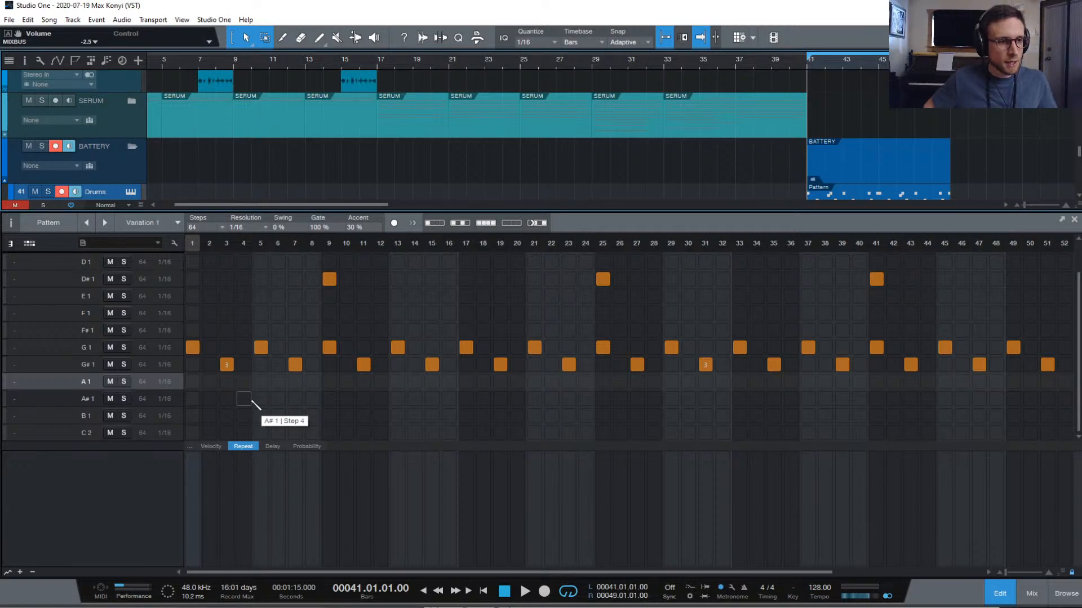
scroll(182, 388, "up", 1)
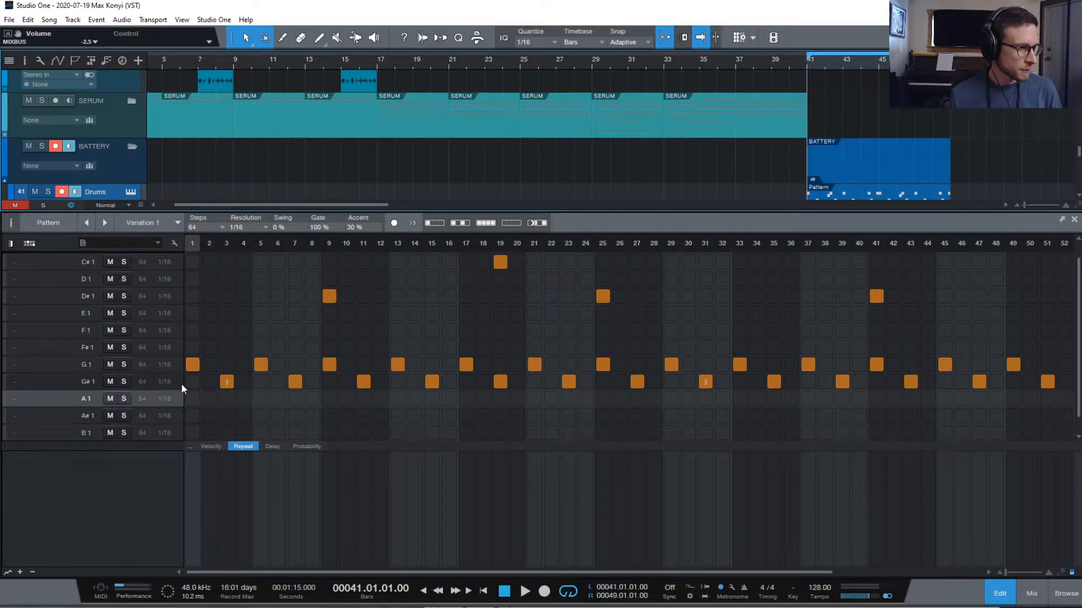
scroll(209, 318, "up", 1)
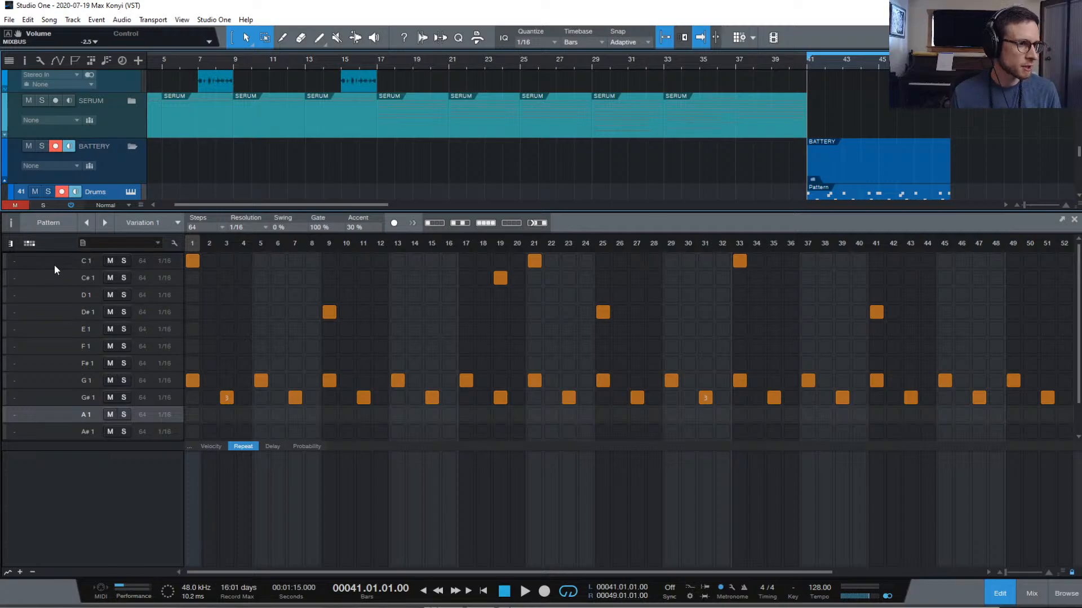
scroll(54, 267, "down", 2)
left_click(24, 265)
scroll(27, 263, "up", 2)
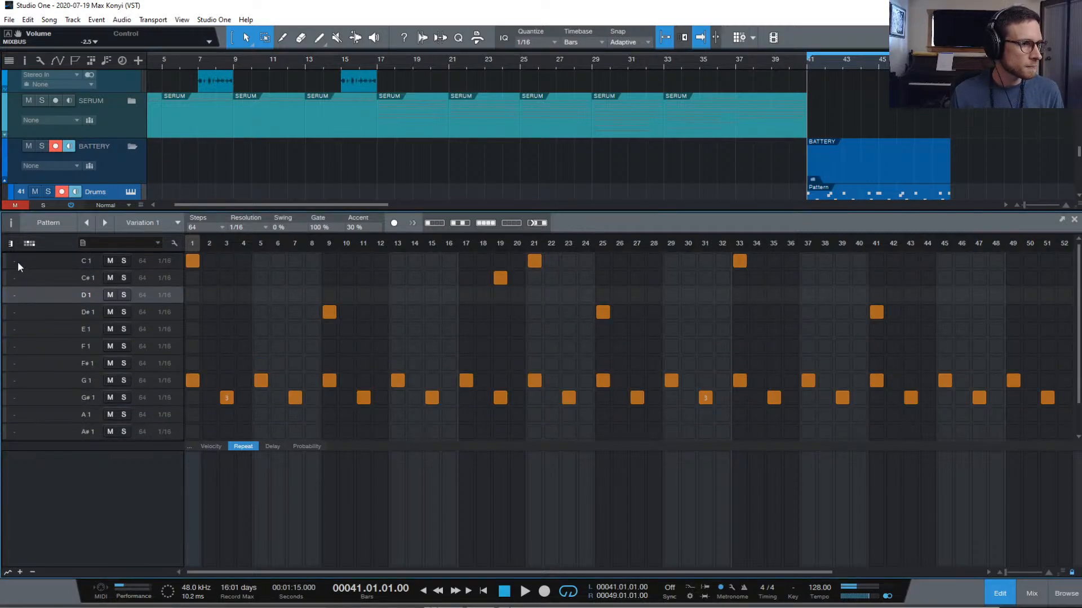
left_click(18, 262)
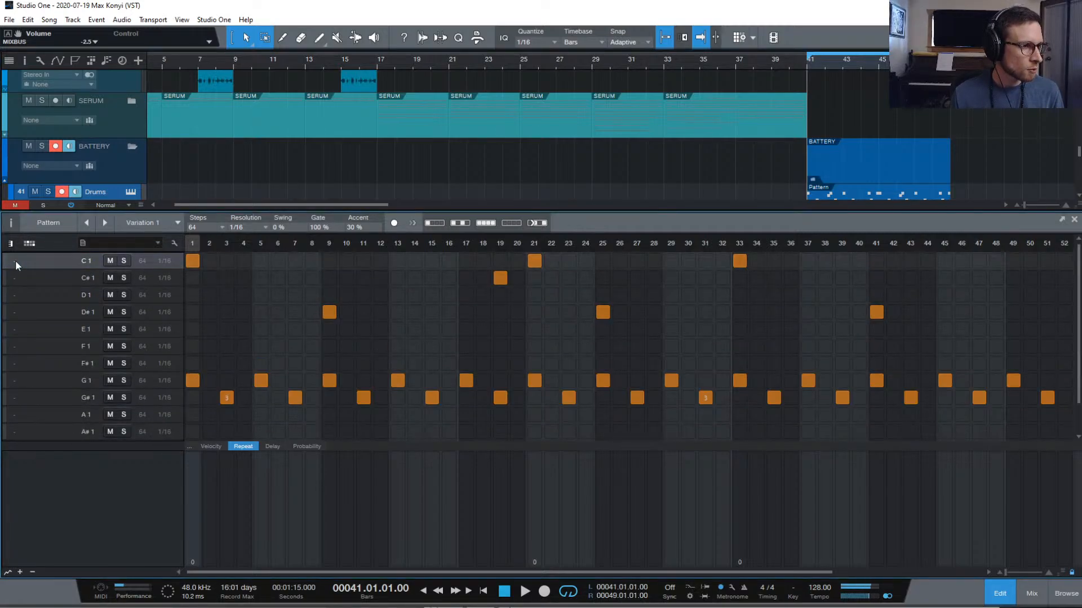
right_click(15, 260)
left_click(15, 259)
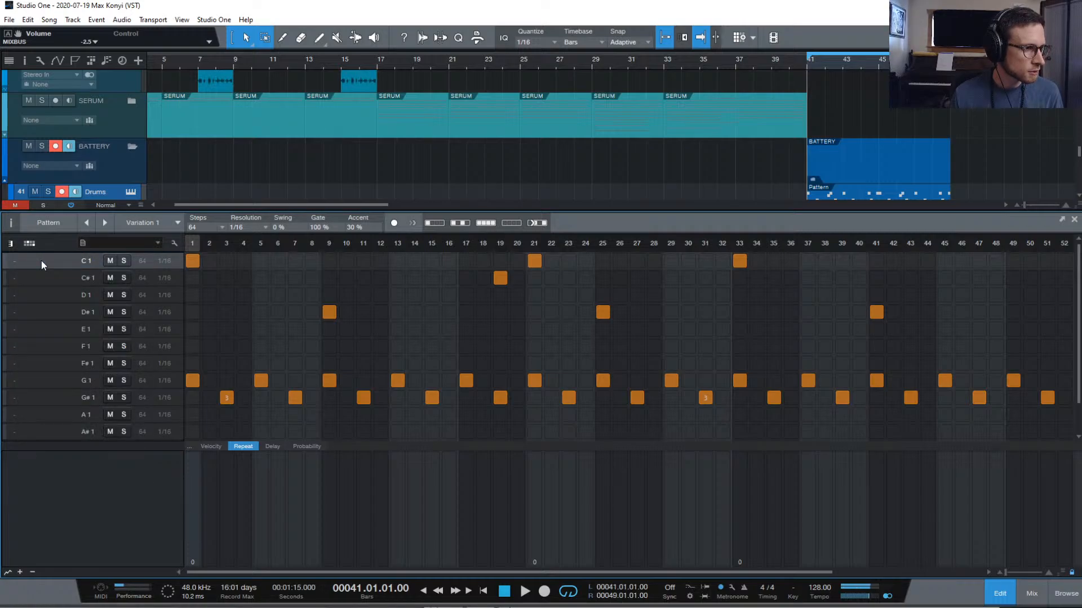
left_click(42, 261)
key("super")
key("super")
left_click(29, 260)
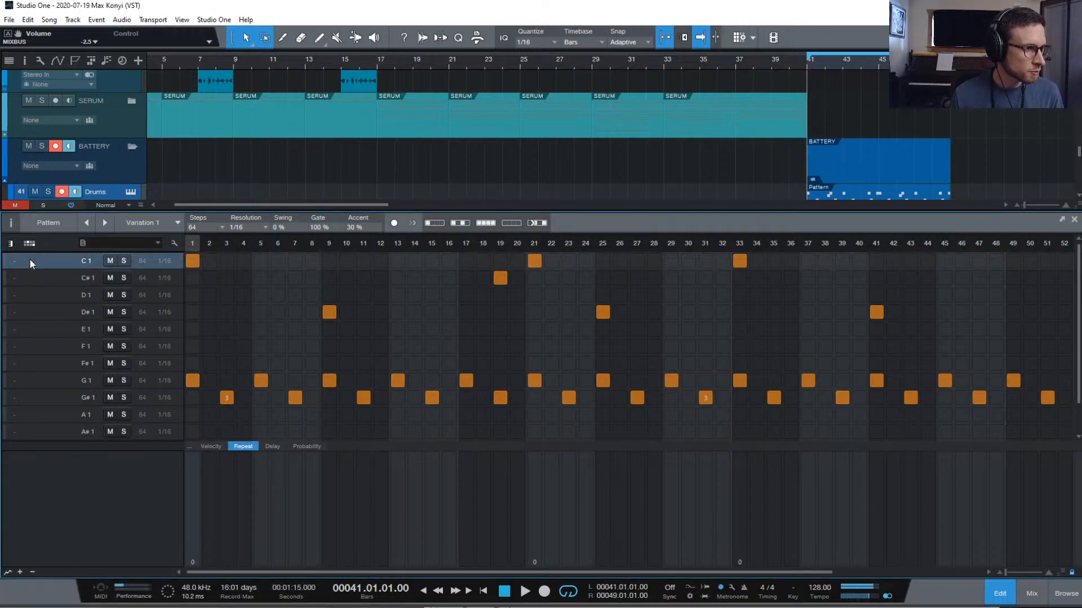
left_click(127, 242)
left_click(59, 260)
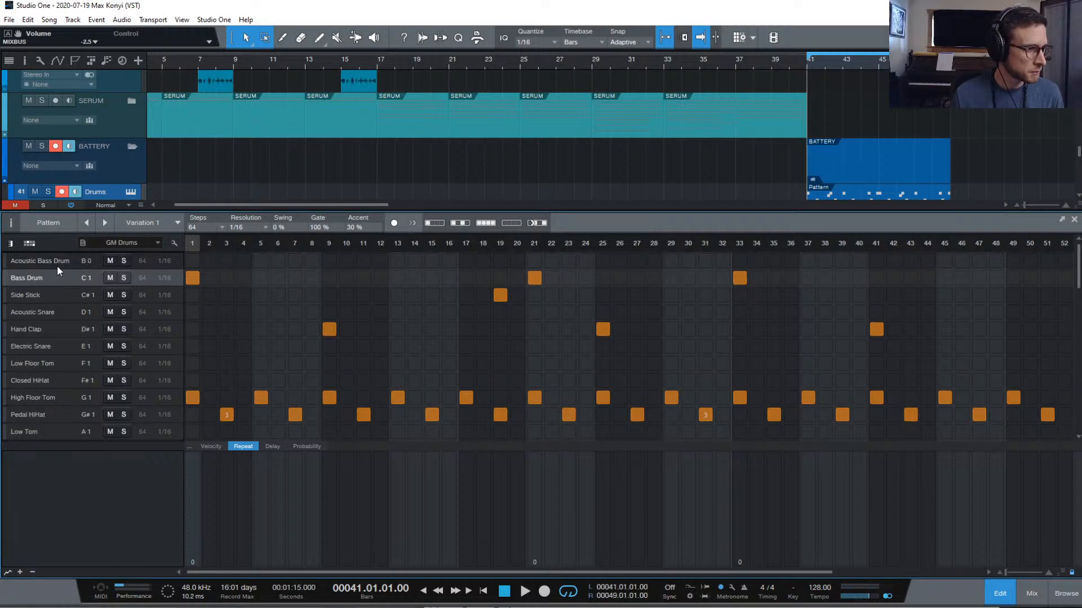
Check the drum map list and scroll the lane list down to the Low Tom row
left_click(42, 298)
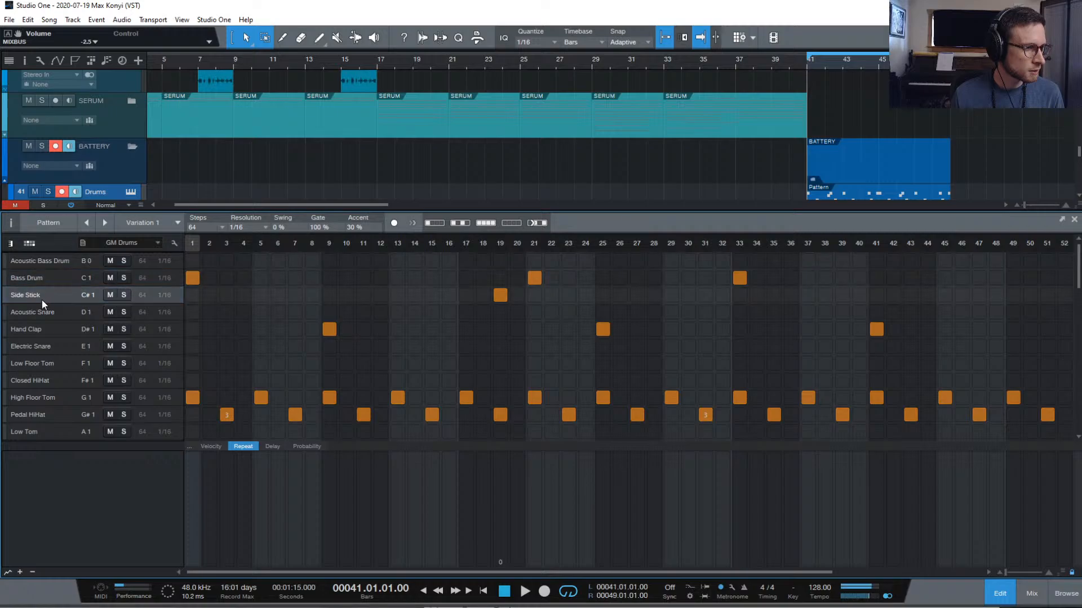
left_click(47, 277)
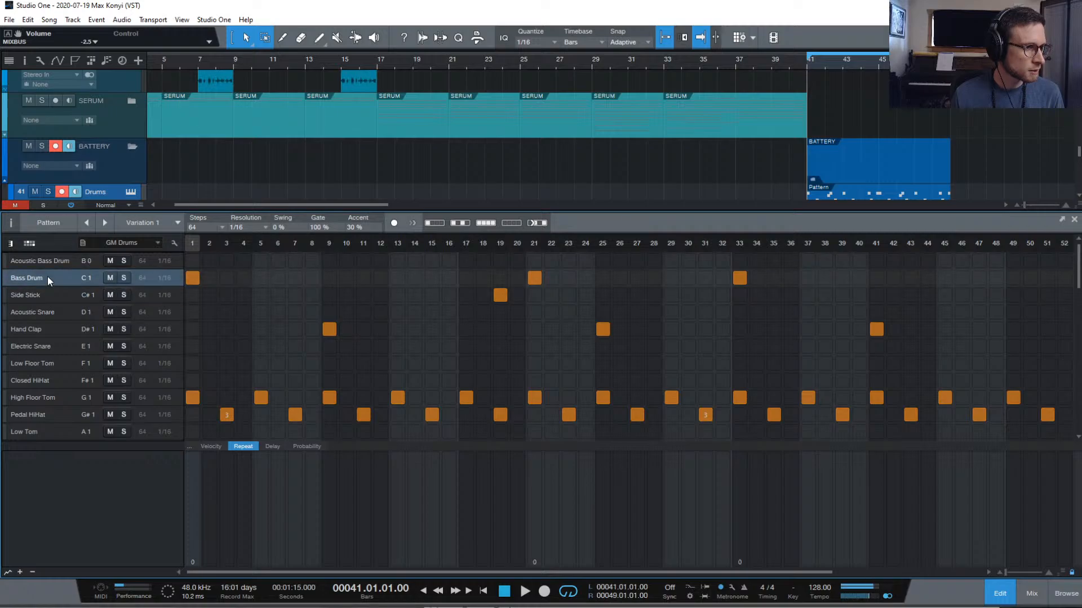
left_click(149, 244)
left_click(136, 248)
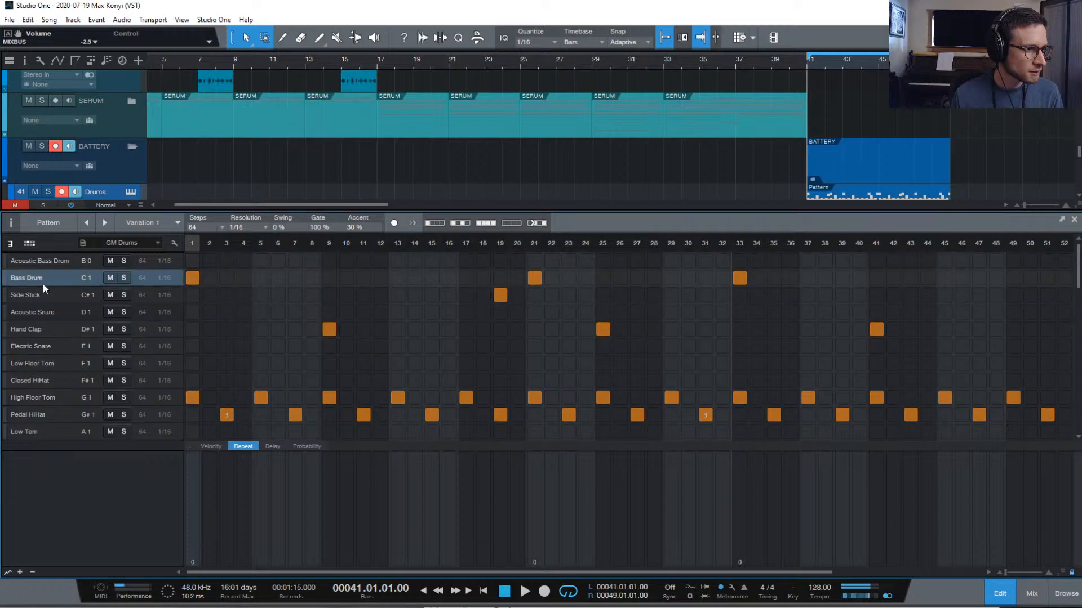
scroll(43, 310, "down", 1)
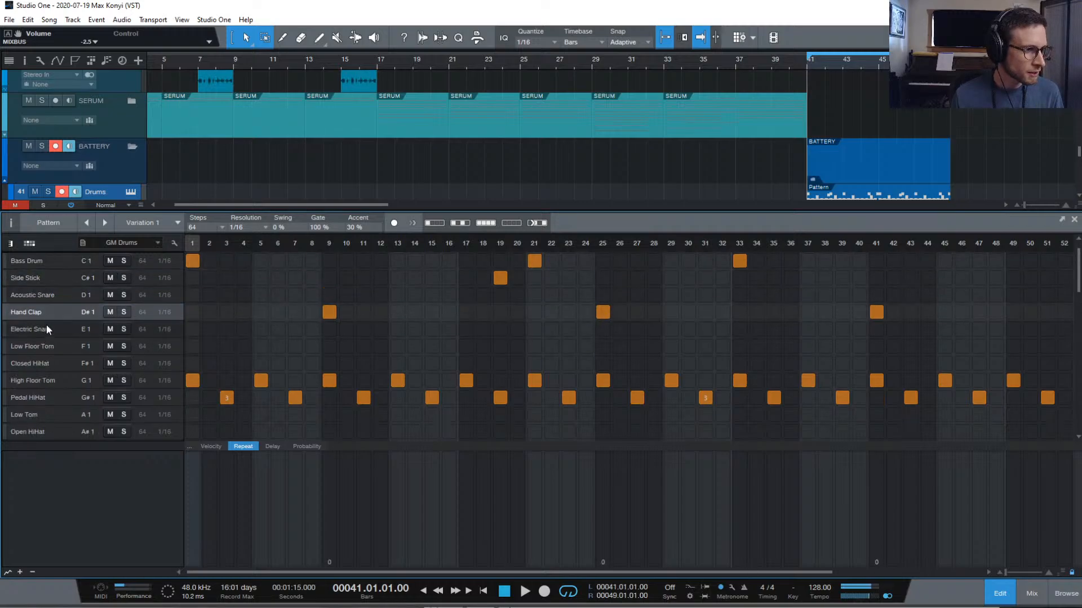
scroll(43, 406, "up", 1)
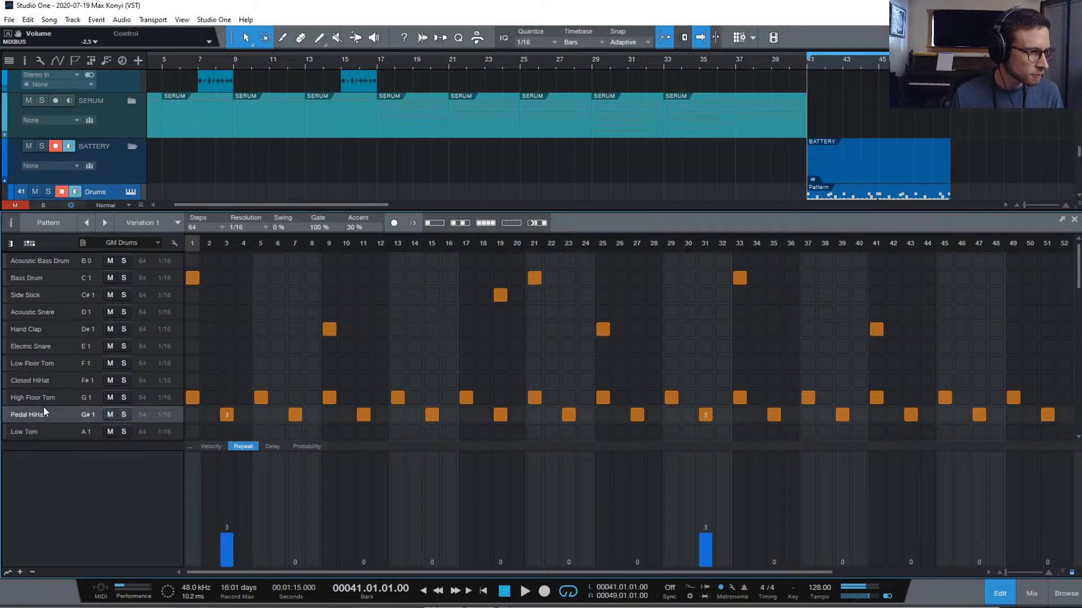
scroll(45, 408, "down", 4)
scroll(57, 376, "down", 10)
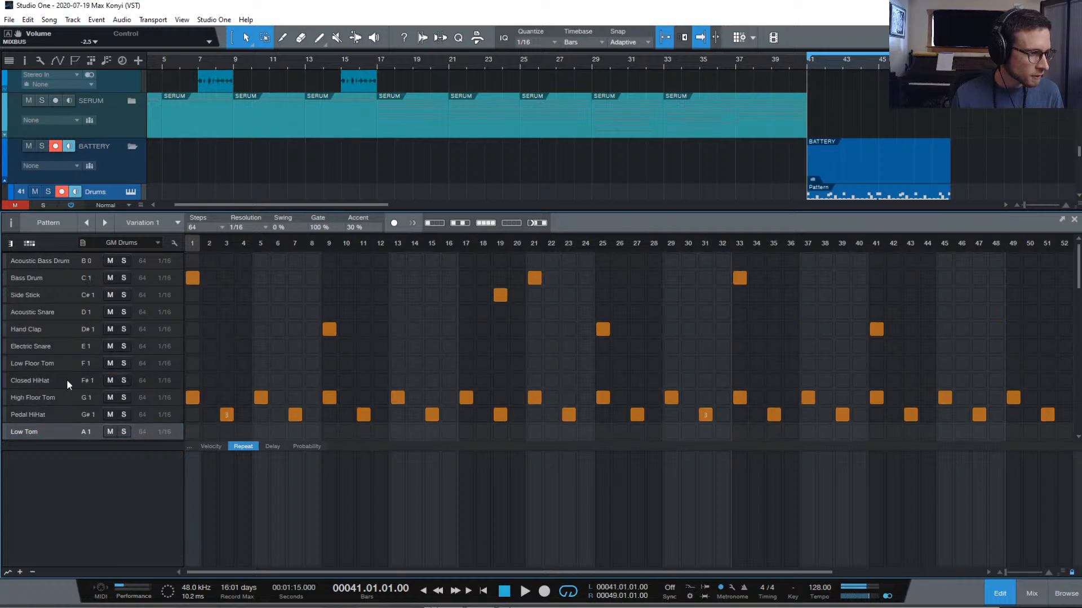
scroll(220, 332, "up", 12)
scroll(220, 338, "down", 4)
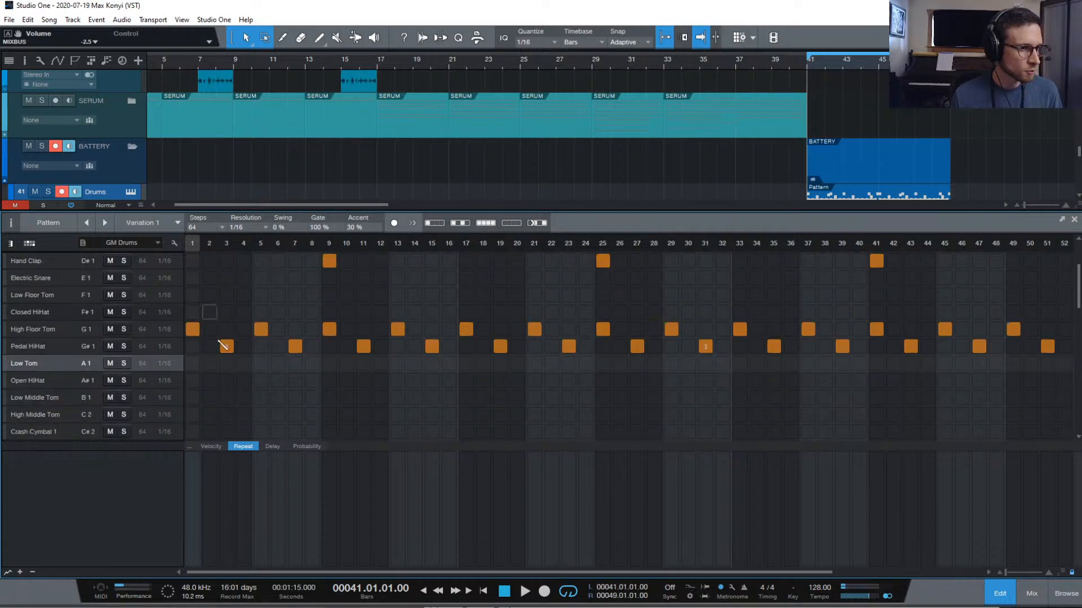
scroll(201, 335, "down", 1)
Add Low Tom hits at steps 1, 9, 17, 25, 41, 49 and 57 while the pattern plays
left_click(193, 313)
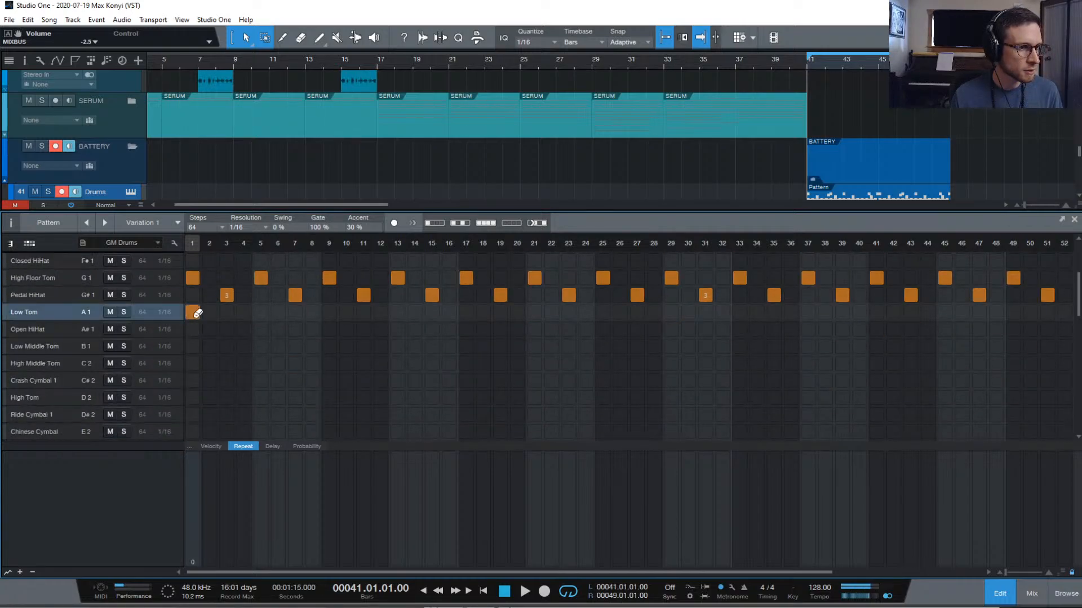
scroll(195, 316, "down", 1)
key("space")
key("space")
left_click(329, 295)
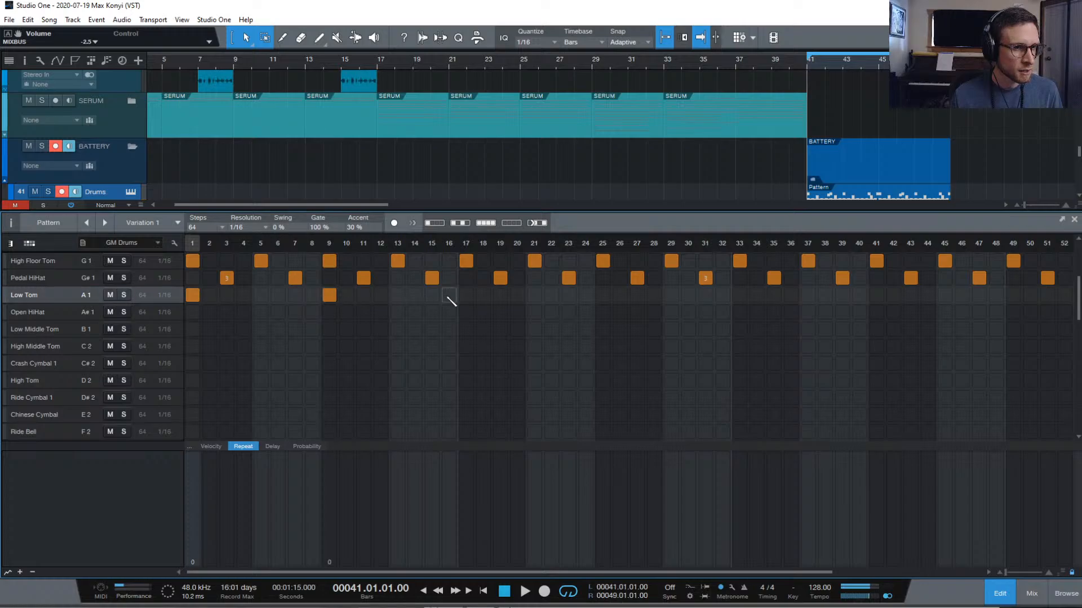
left_click(466, 295)
scroll(616, 302, "right", 1)
left_click(586, 295)
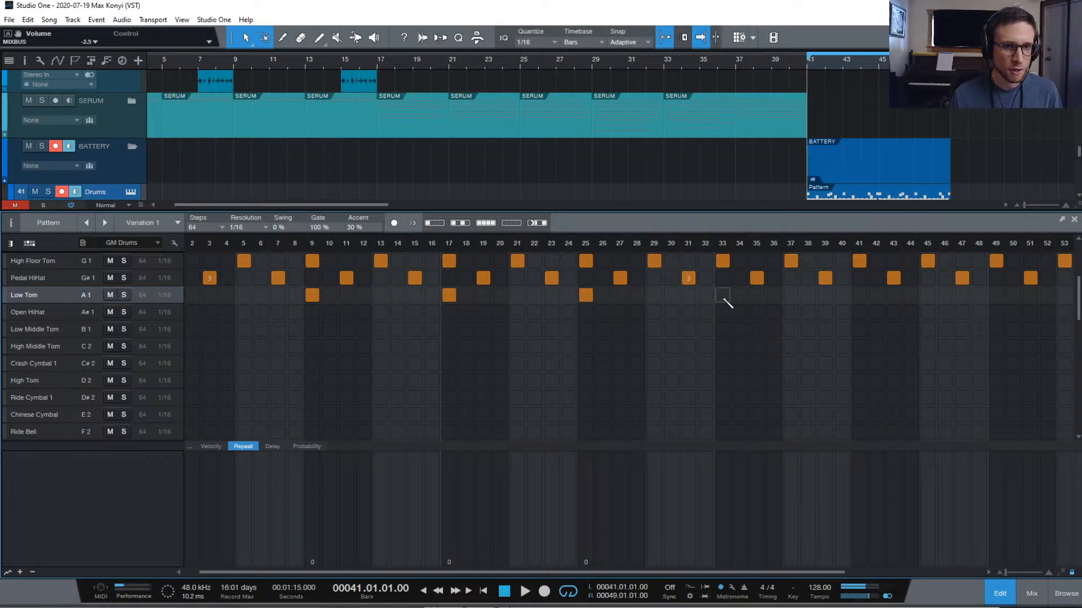
left_click(862, 297)
scroll(870, 304, "left", 1)
scroll(958, 296, "up", 1)
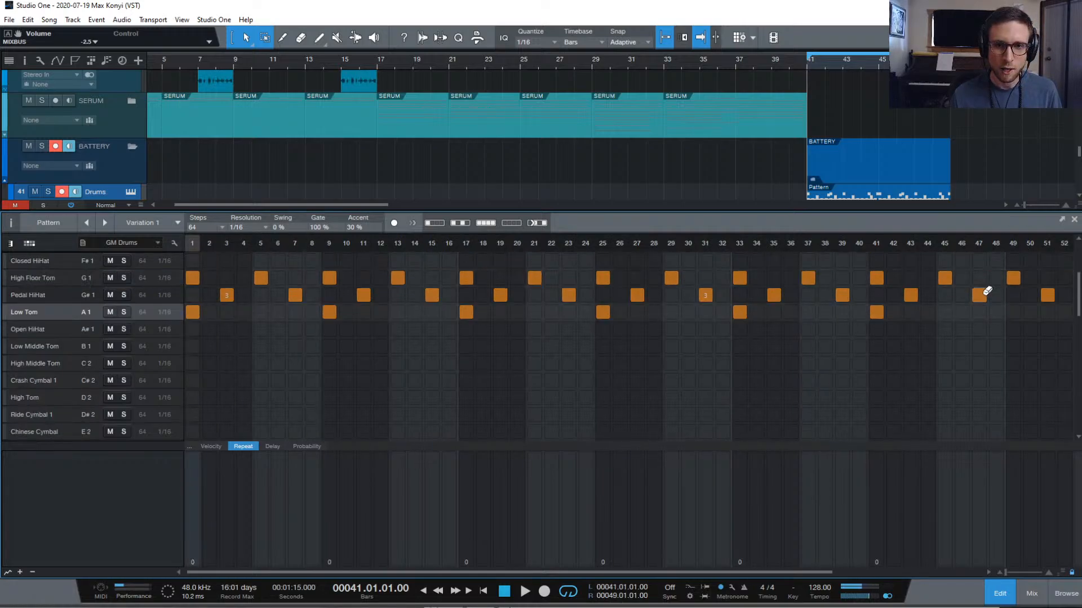
left_click(1014, 311)
scroll(1018, 306, "right", 5)
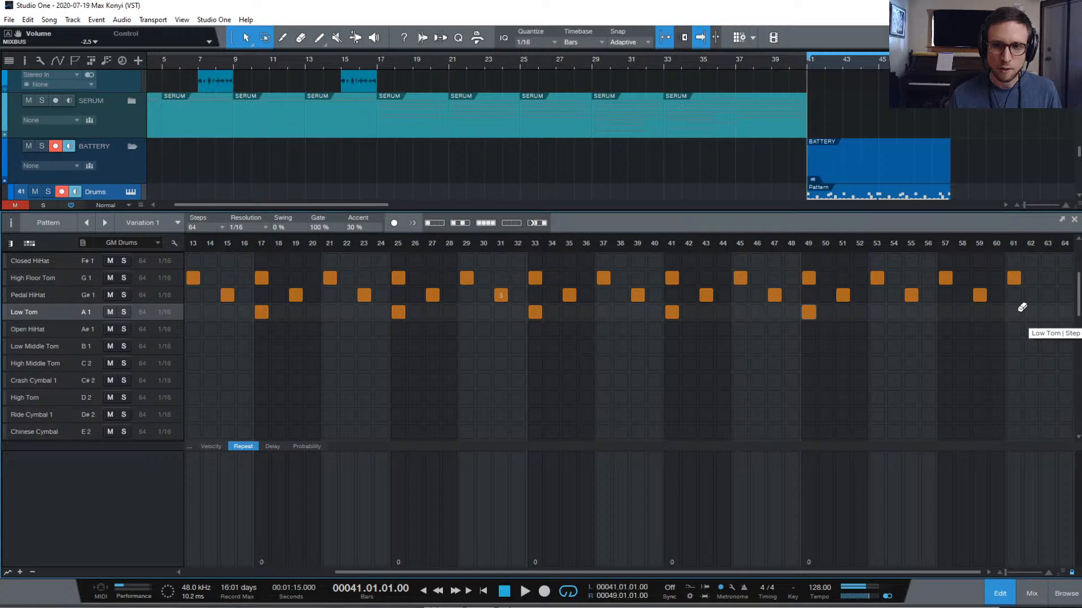
left_click(947, 312)
Audition the drum pattern in the arrangement, then stop and reopen the Battery pattern
key("space")
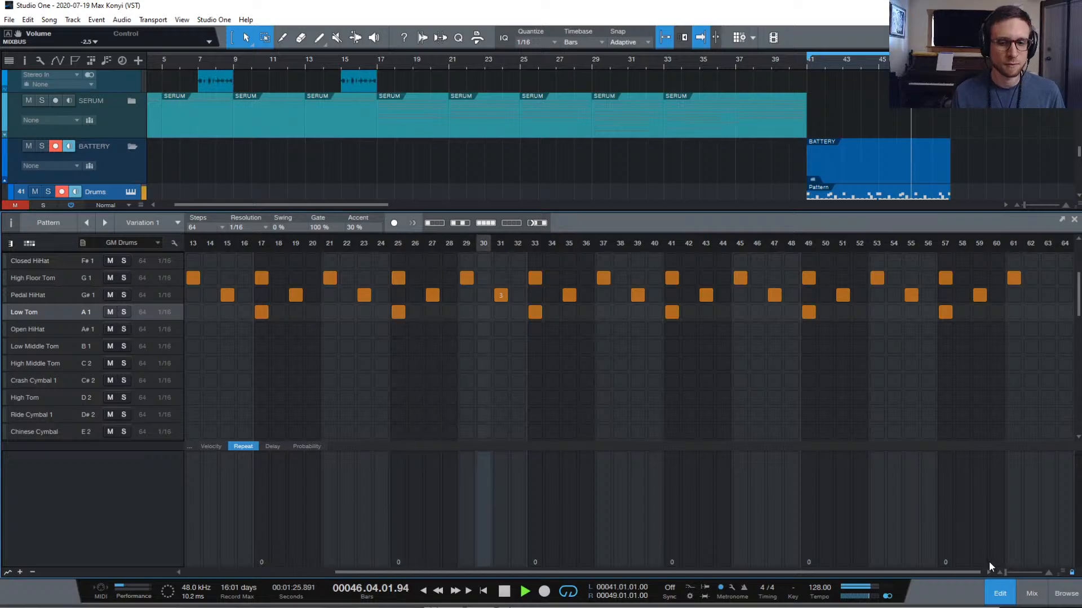
left_click(998, 594)
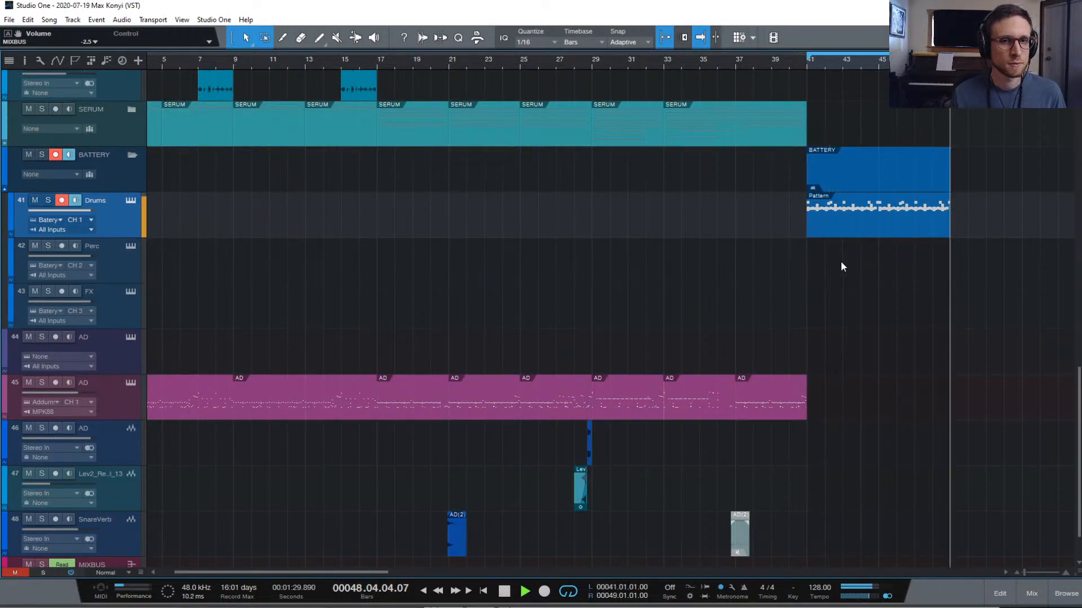
key("space")
double_click(908, 220)
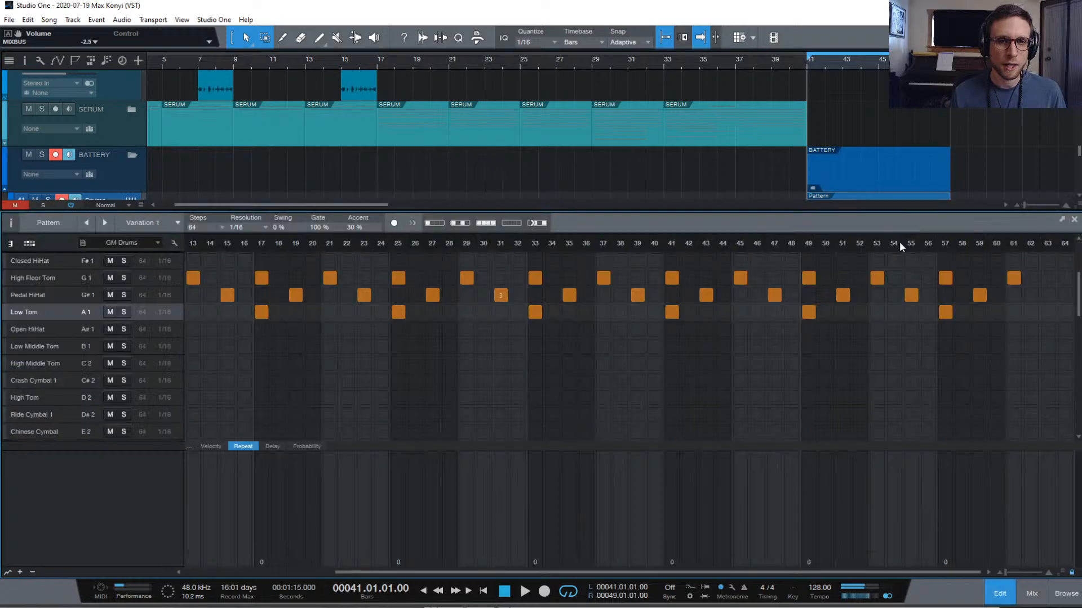
Add a Low Middle Tom hit at step 63
scroll(927, 380, "up", 3)
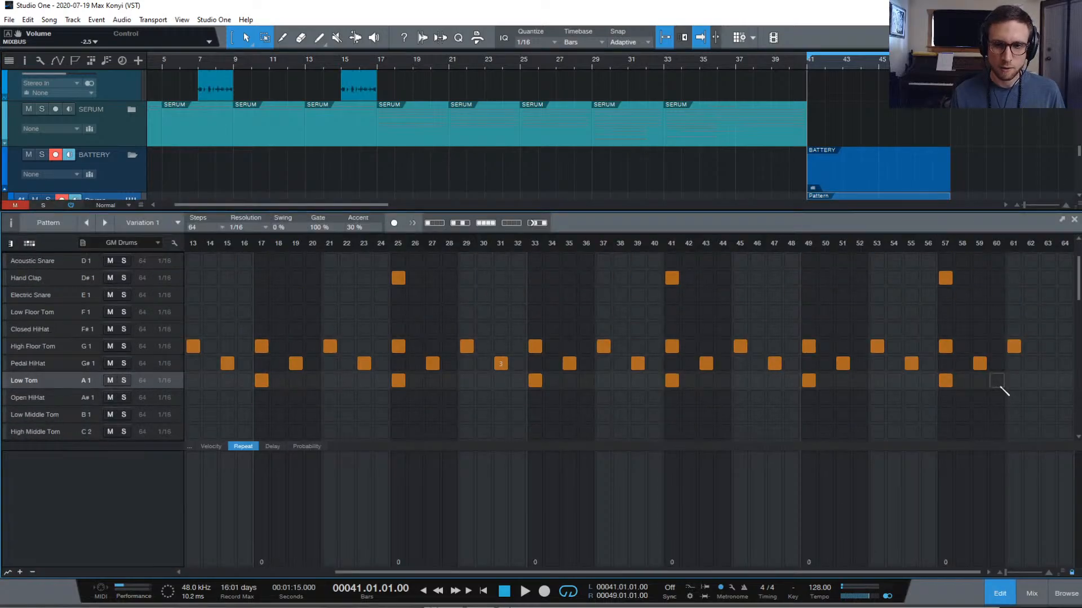
scroll(1016, 390, "up", 3)
scroll(1026, 392, "down", 7)
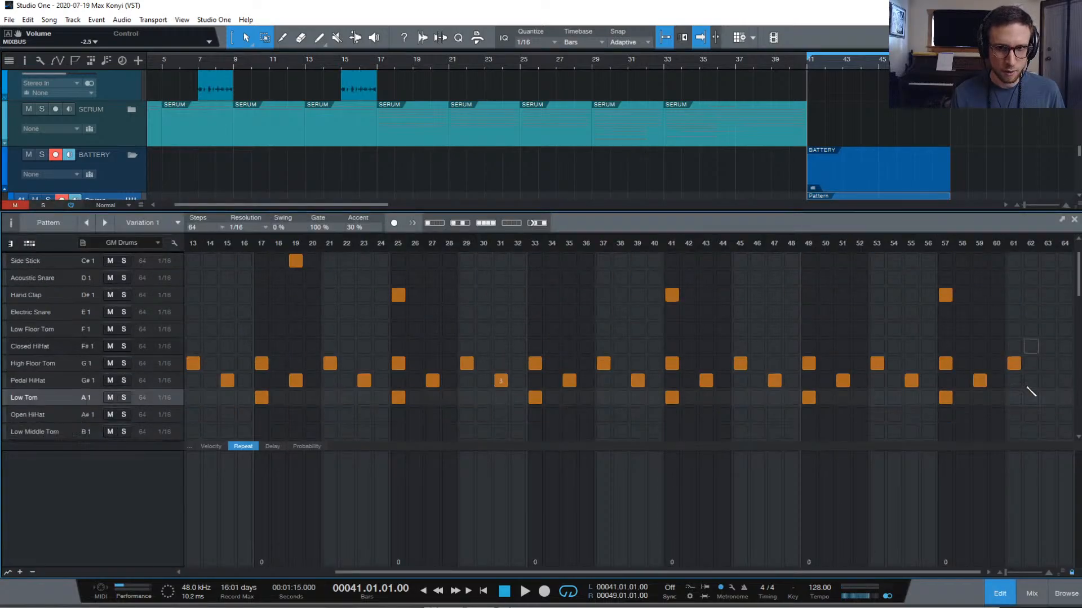
left_click(1049, 346)
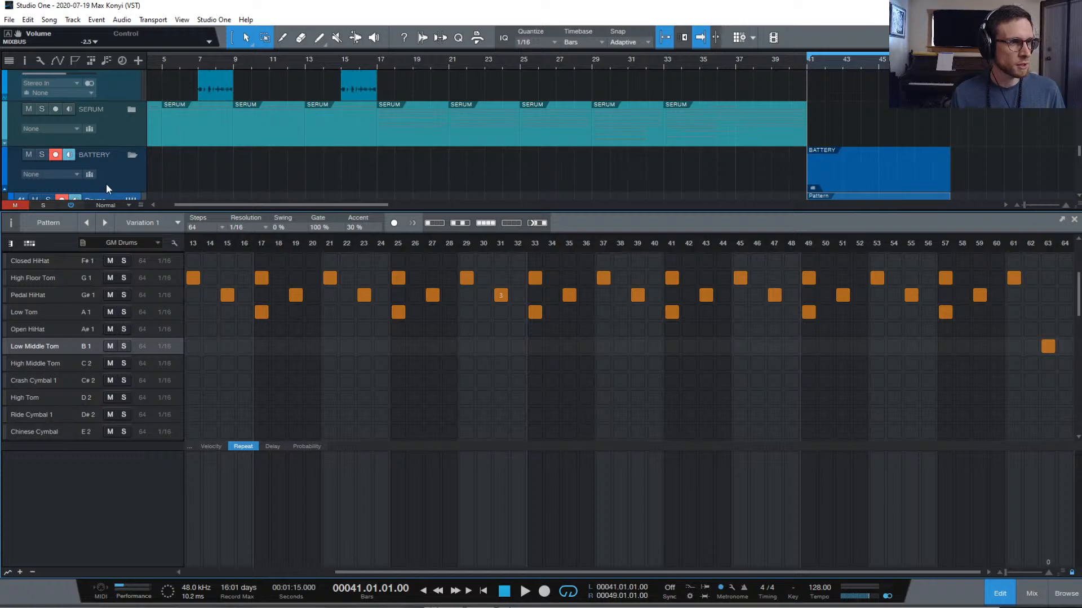
scroll(106, 183, "down", 1)
In Battery 4, assign pad OE_Hat_10 to voice group 2 and raise its filter low cut
left_click(130, 132)
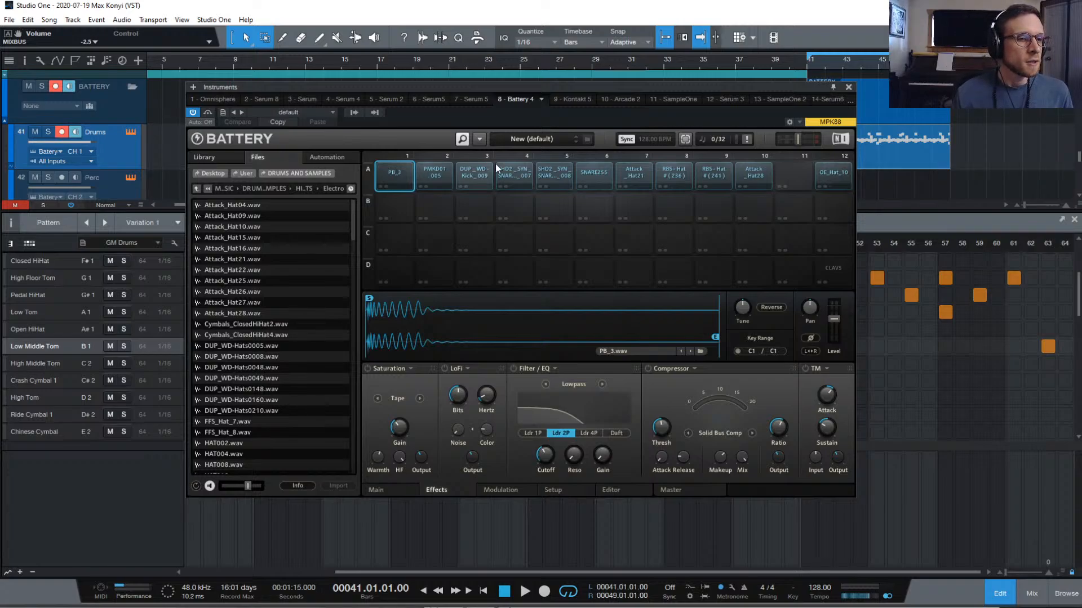
left_click(832, 172)
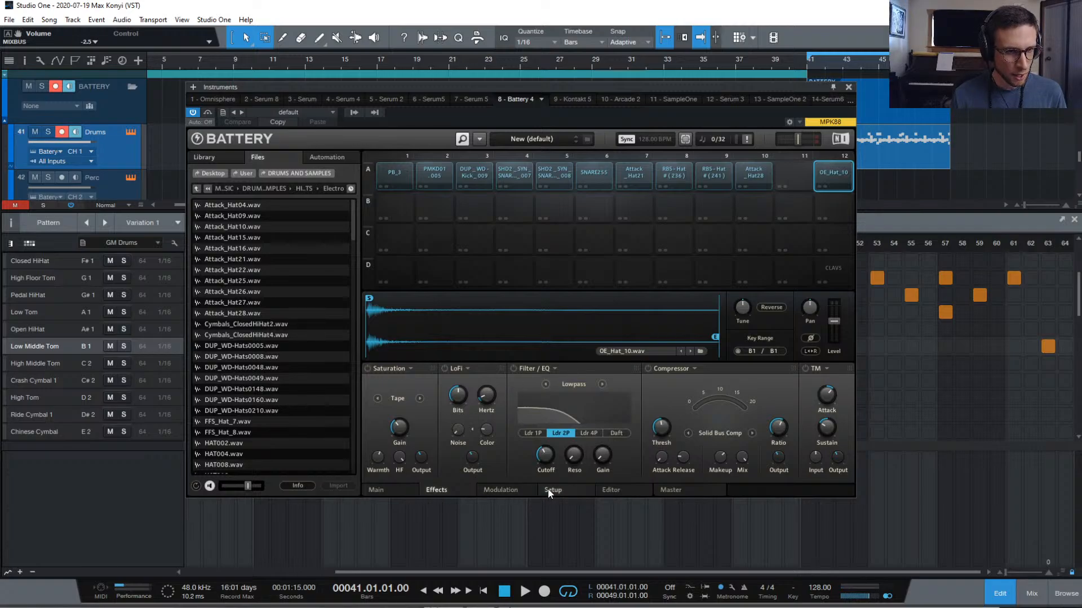
left_click(573, 489)
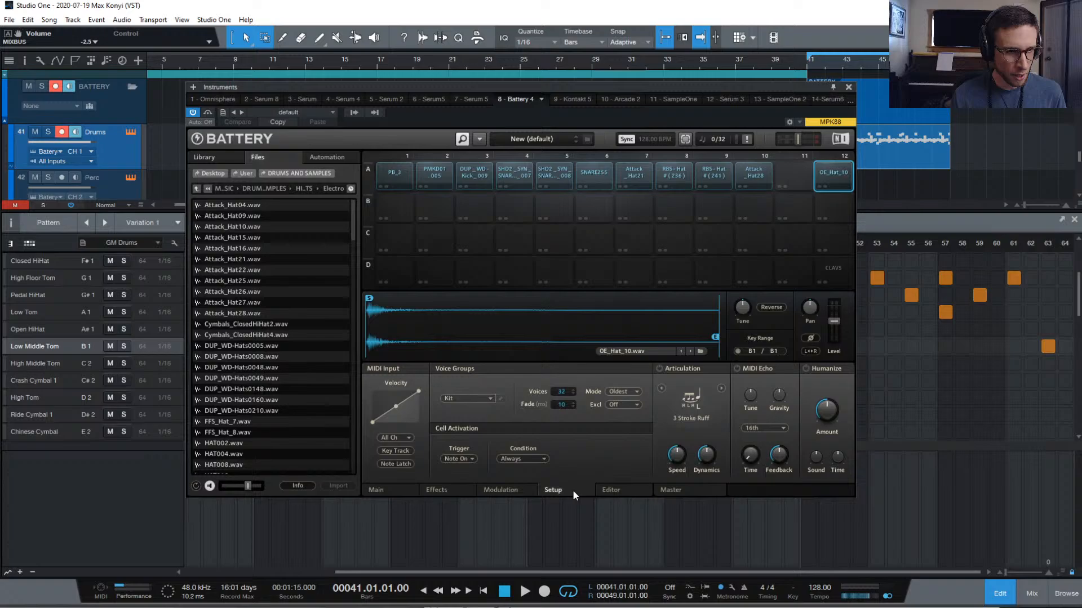
left_click(488, 398)
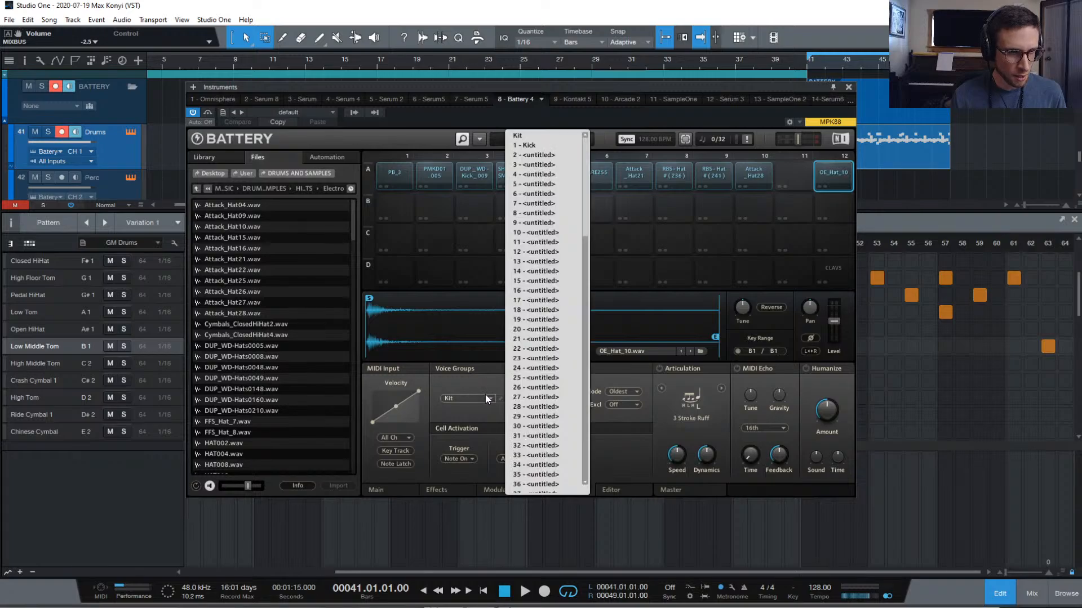
left_click(550, 159)
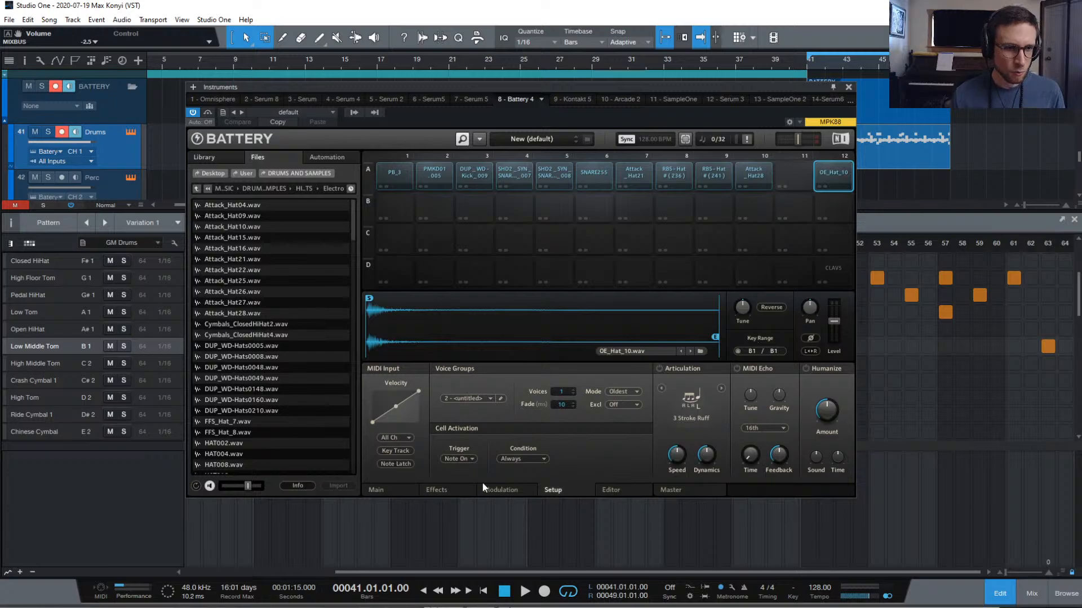
left_click(393, 492)
left_click_drag(693, 457, 693, 410)
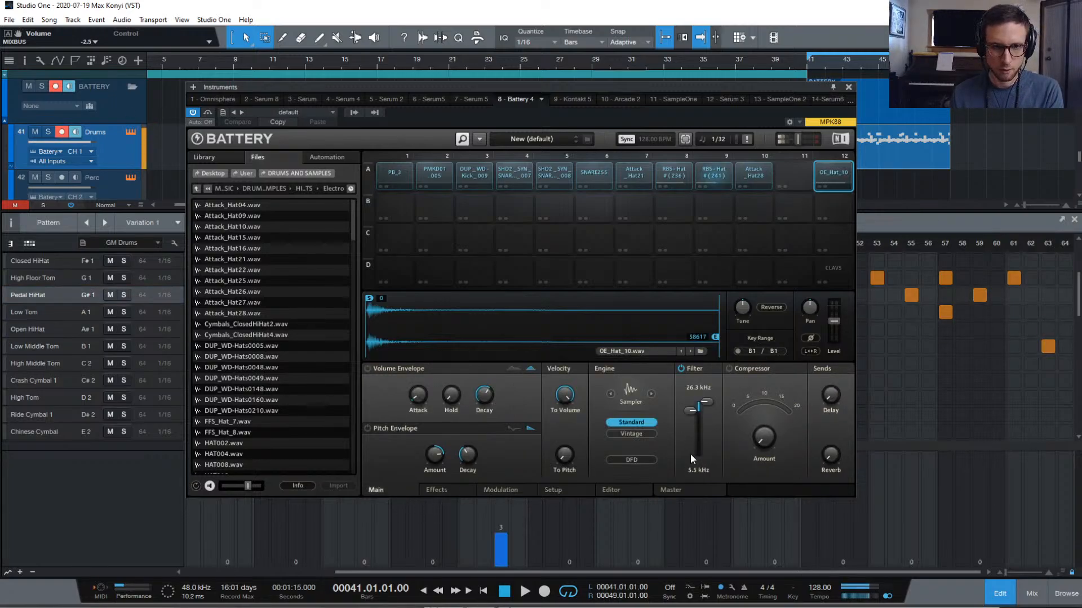
Lower the hat's low-cut slightly and enable a volume envelope with 24.6 ms attack and 3.4 s decay
left_click_drag(691, 411, 691, 416)
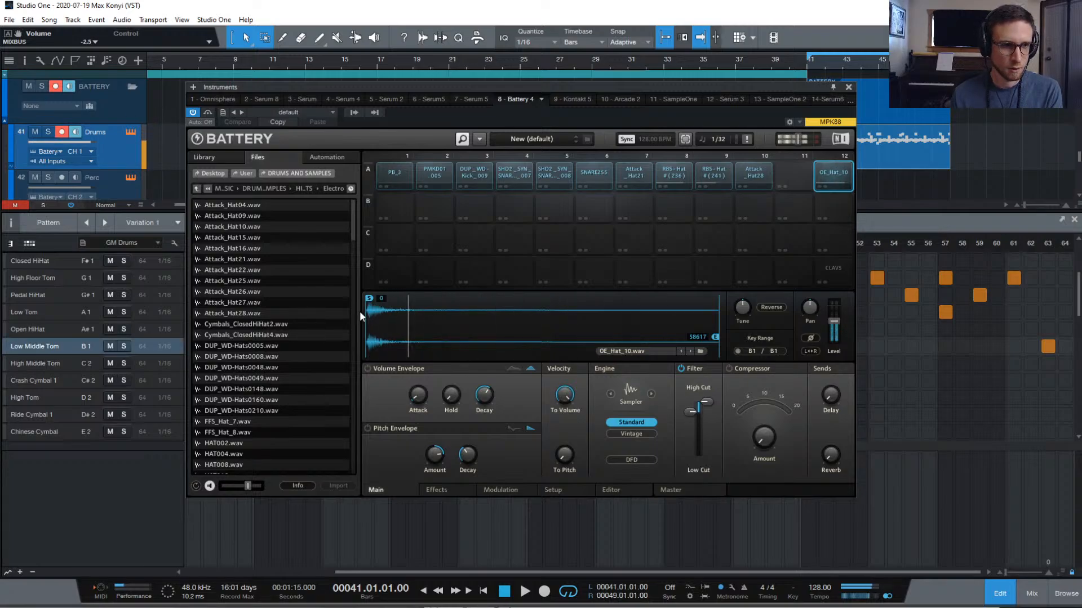
left_click(368, 369)
left_click_drag(417, 396, 417, 379)
left_click_drag(483, 396, 483, 381)
left_click_drag(418, 397, 420, 393)
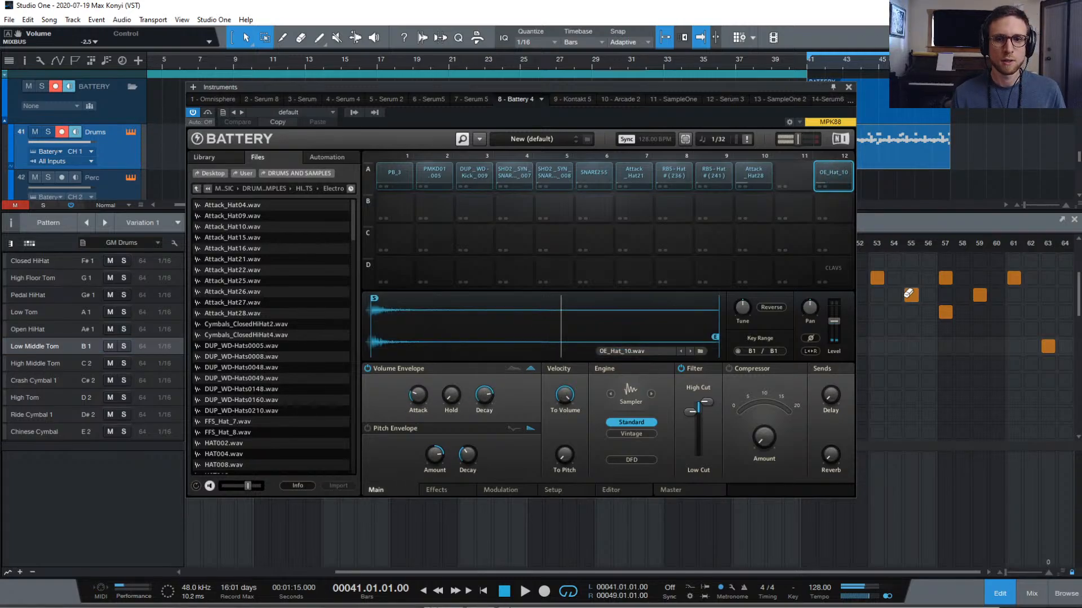
Play the pattern to audition the shaped hat
key("space")
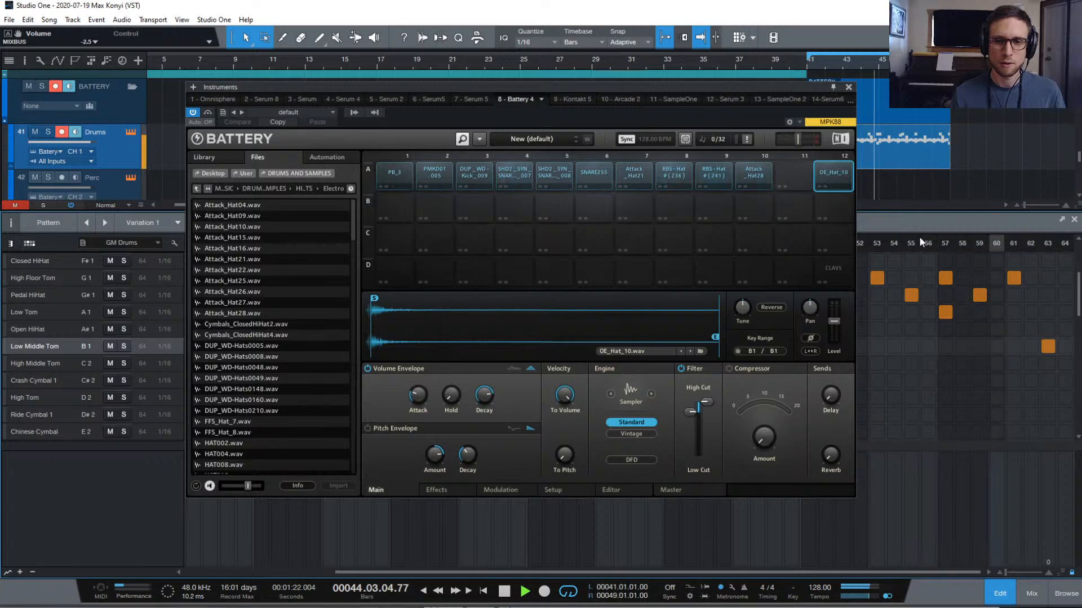
key("space")
key("space")
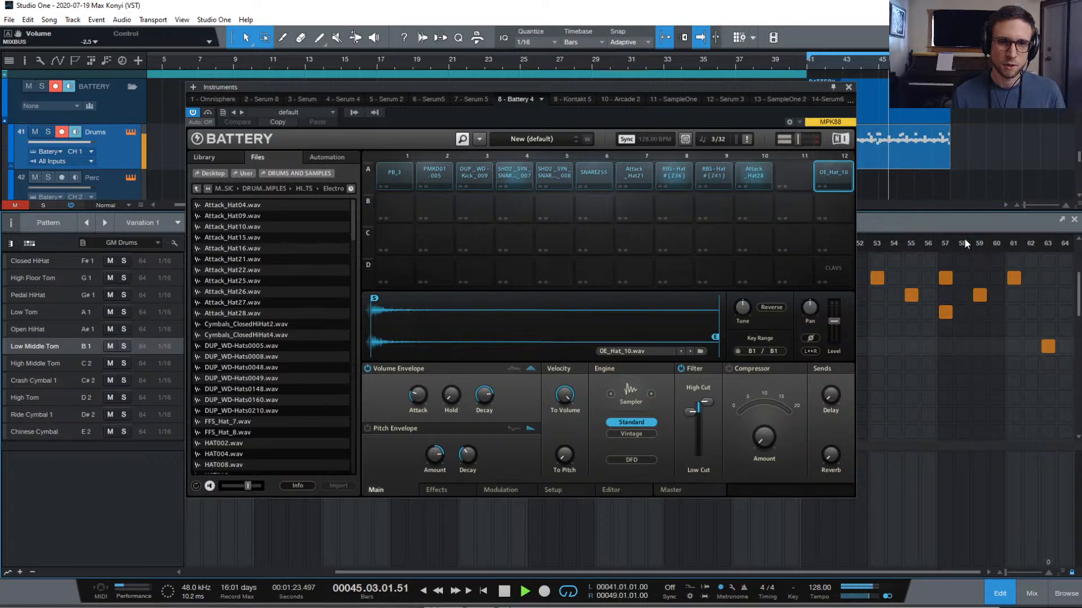
key("space")
key("space")
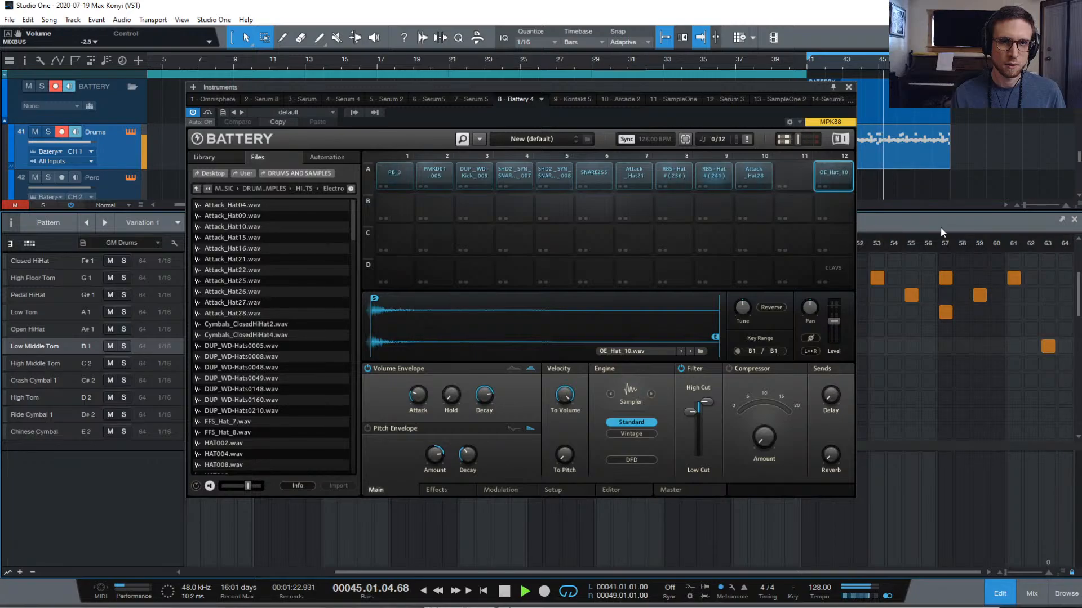
Close Battery and the pattern editor to view the arrangement's tracks
left_click(849, 89)
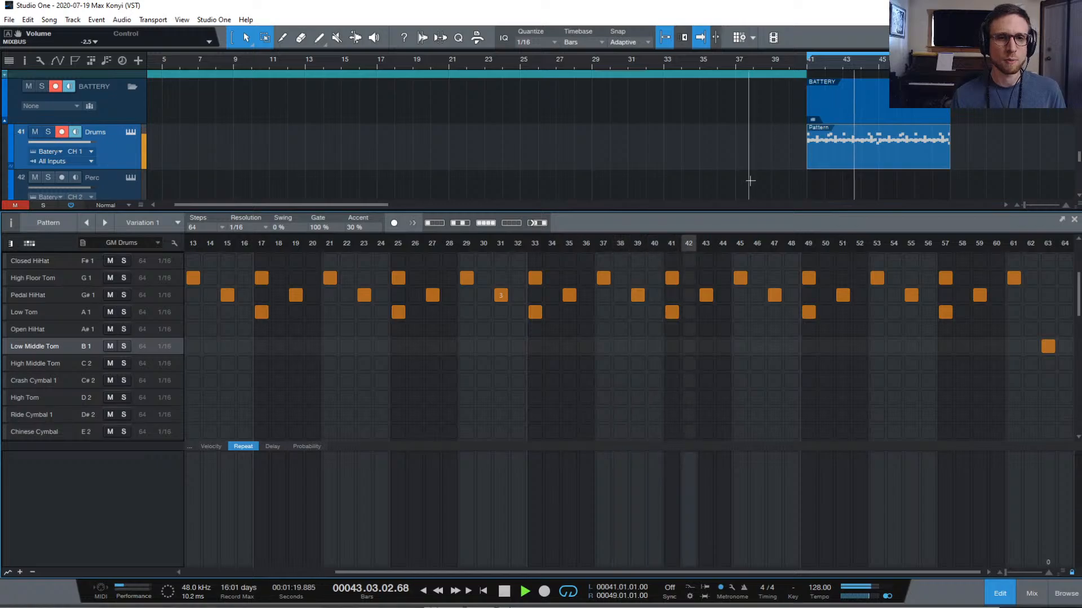
left_click(999, 593)
scroll(845, 276, "up", 5)
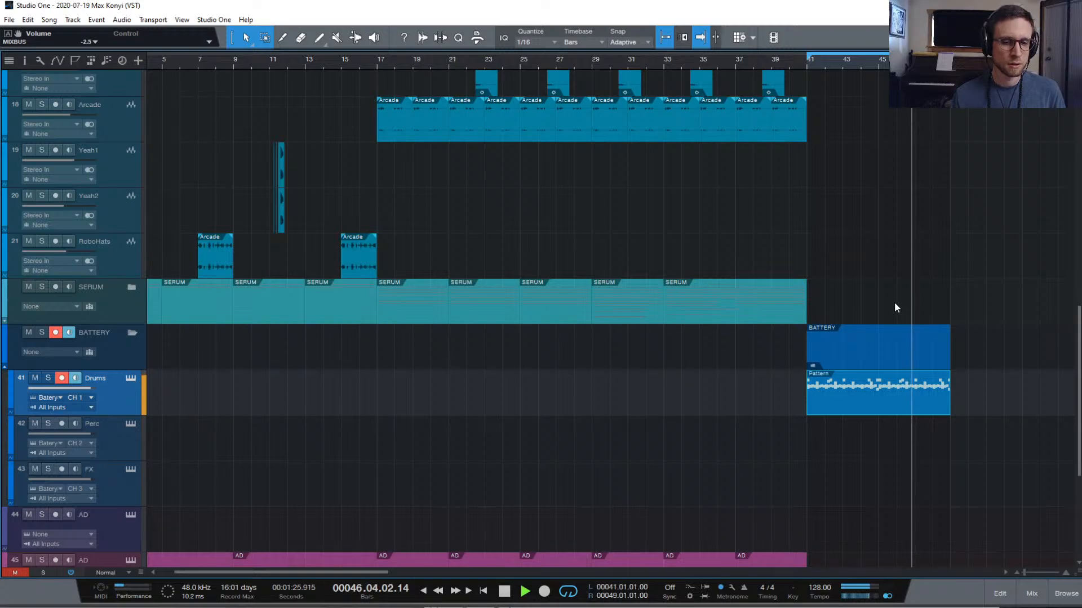
scroll(926, 314, "down", 1)
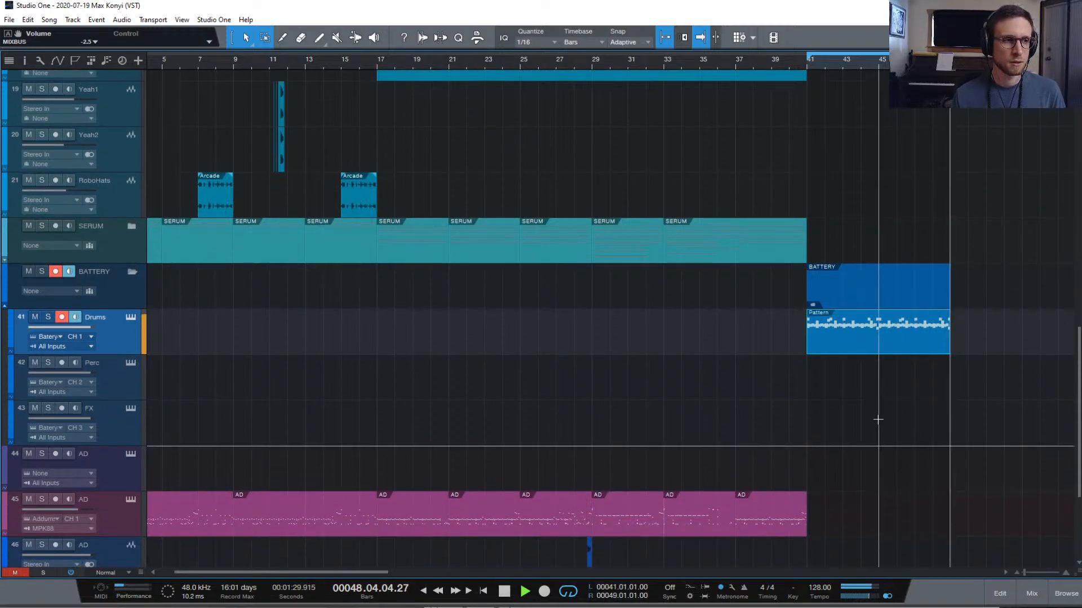
Lower the RBS-Hat #(241) pad volume to -5.1 dB, close Battery, and stop playback
left_click(131, 317)
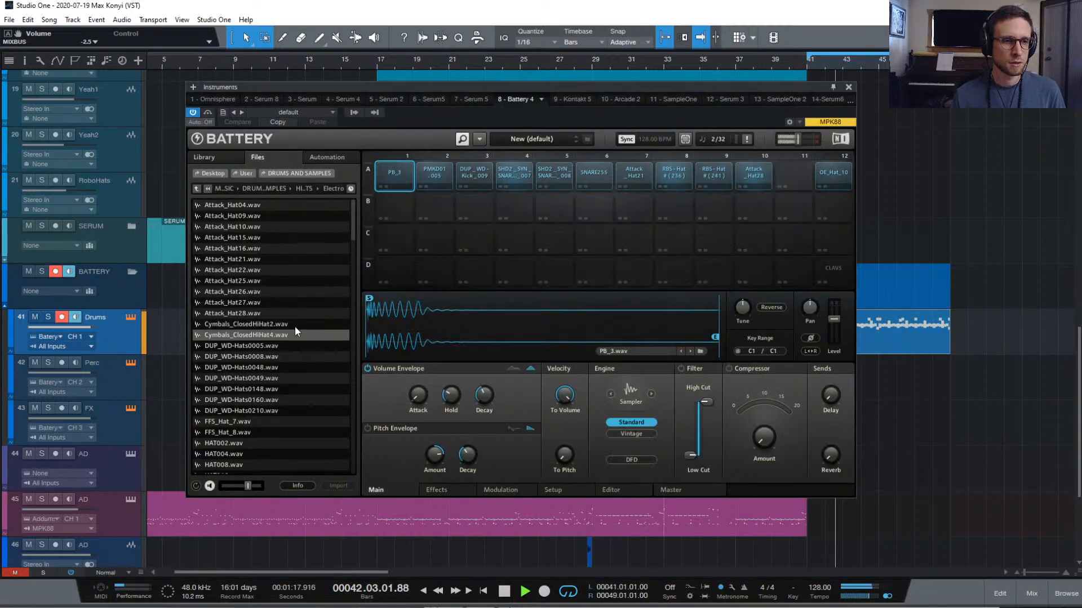
left_click(715, 174)
left_click_drag(833, 321, 833, 326)
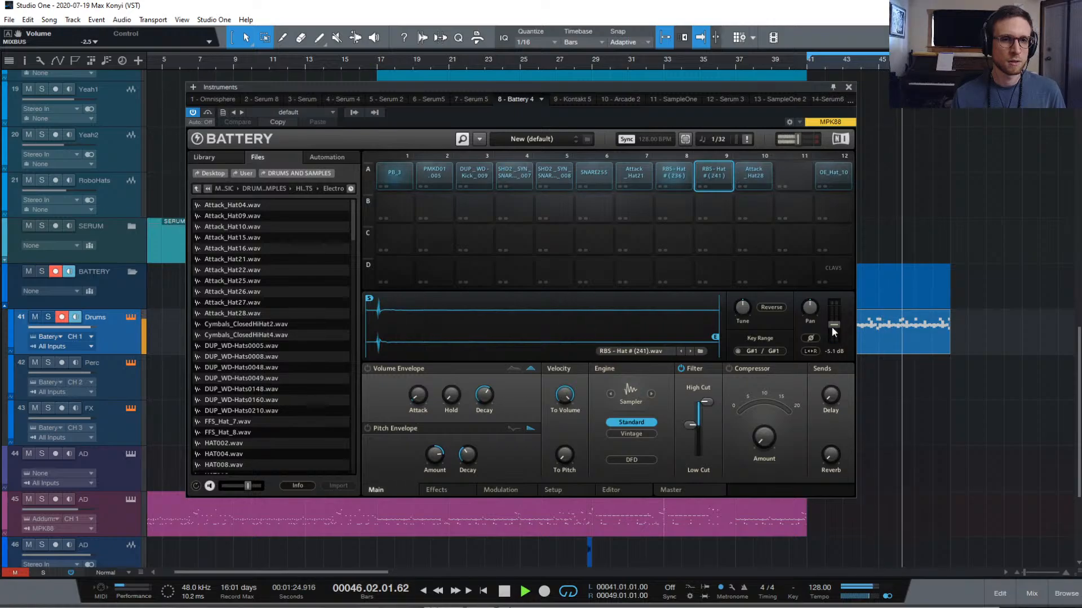
left_click(849, 87)
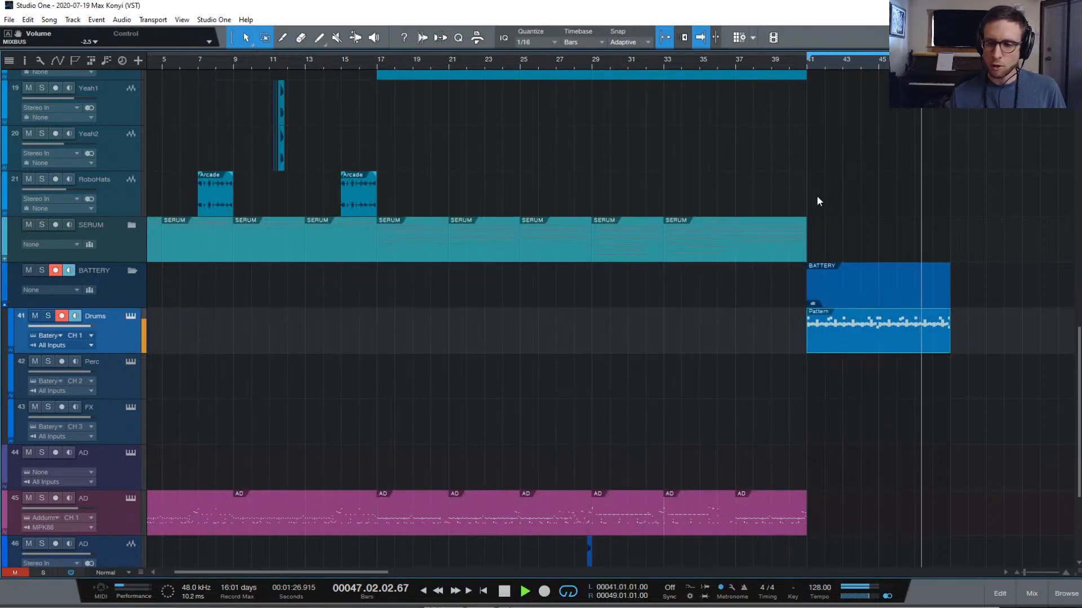
key("space")
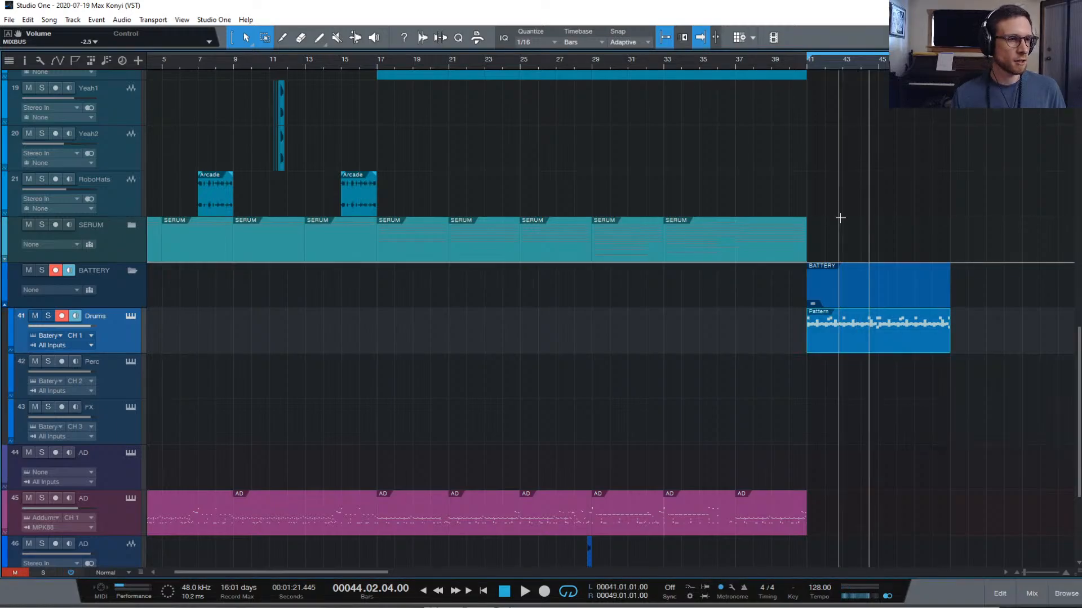
scroll(841, 208, "up", 10)
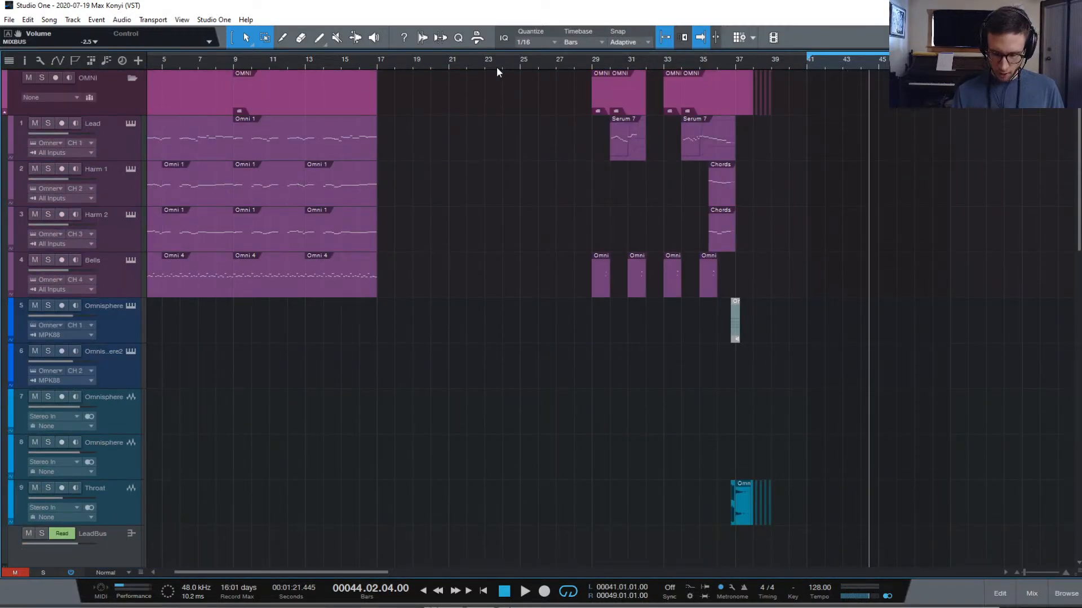
Play the song from bar 1 and stop it after listening
key("Home")
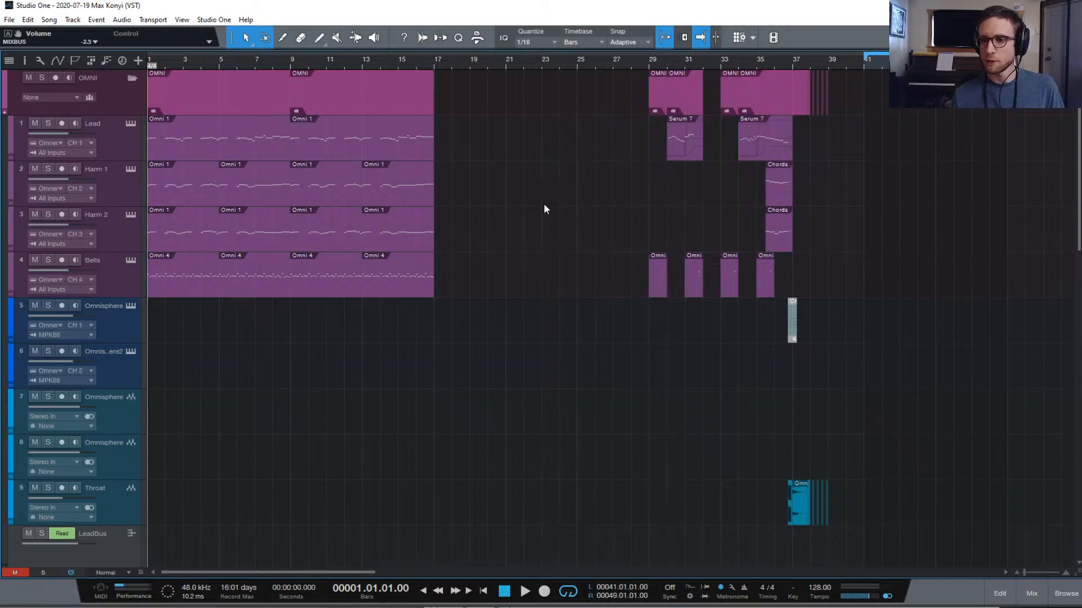
key("space")
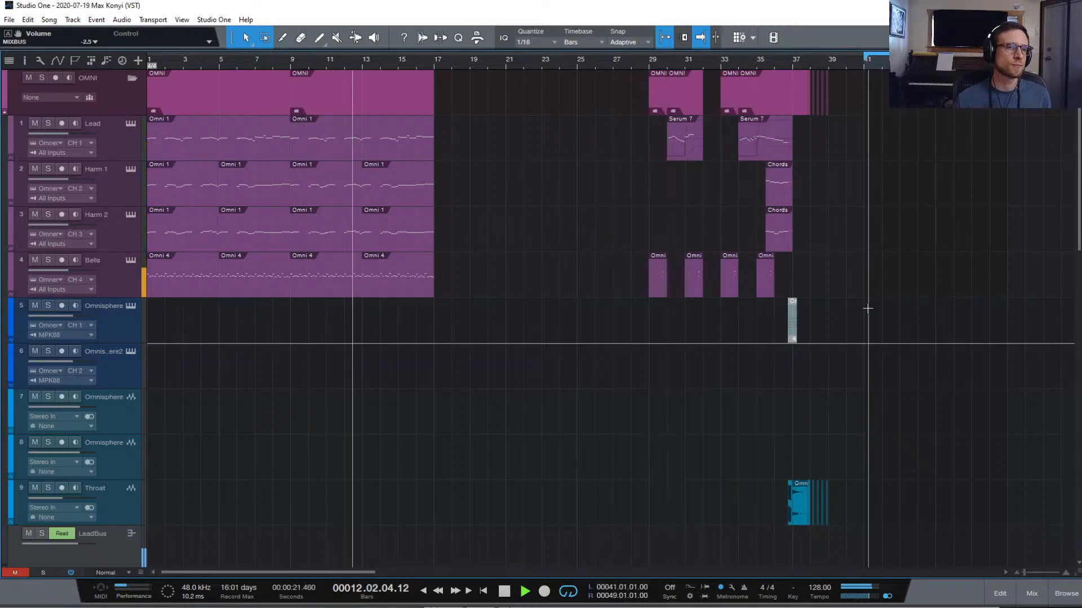
key("space")
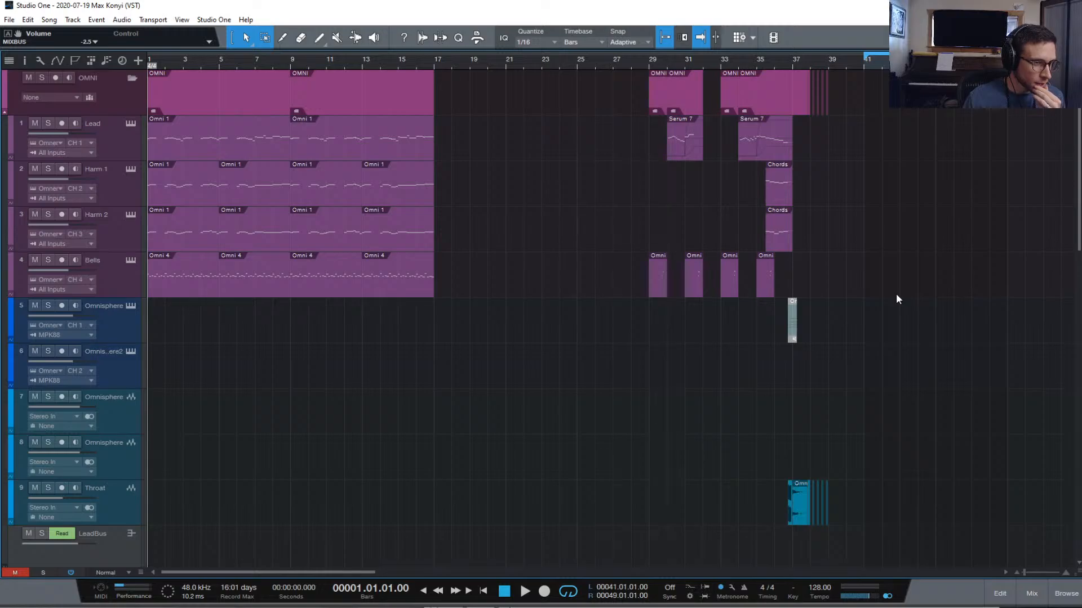
scroll(342, 205, "down", 1)
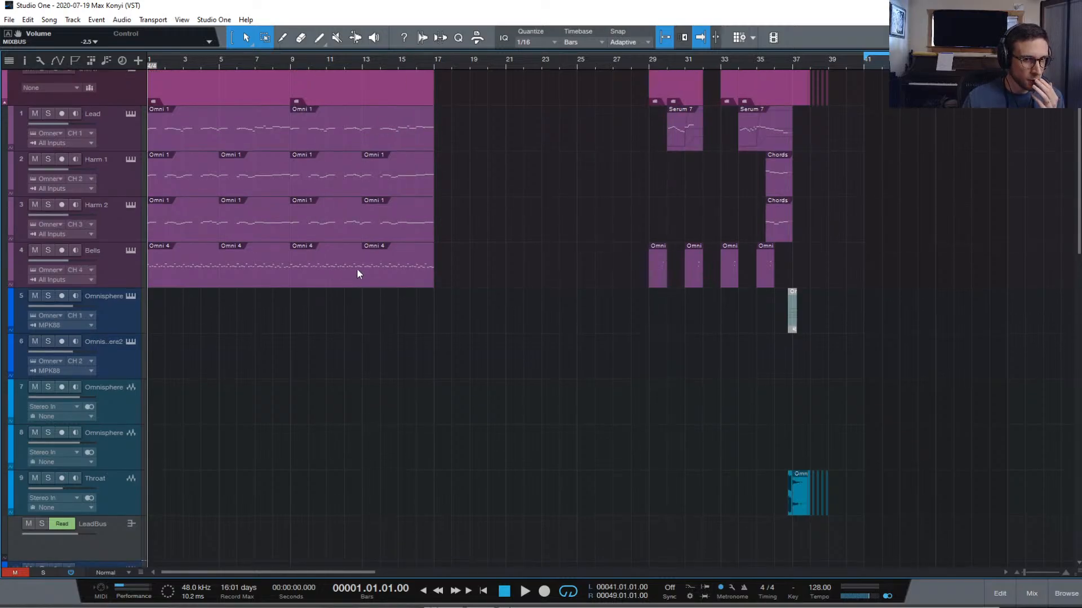
Rename track 6 to 'Lead'
left_click(128, 369)
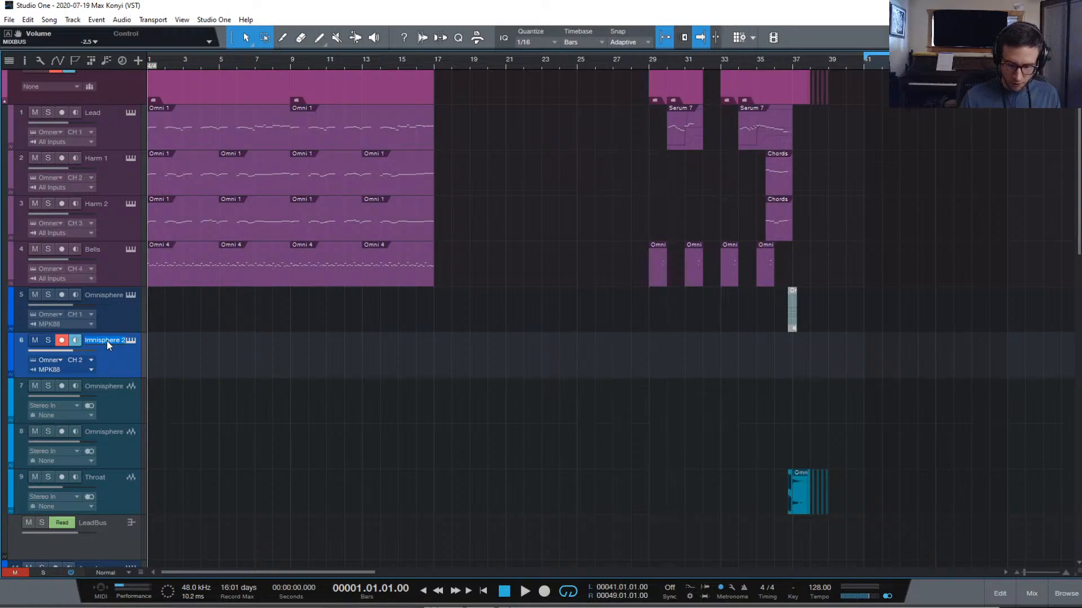
type("Lead")
scroll(104, 104, "up", 1)
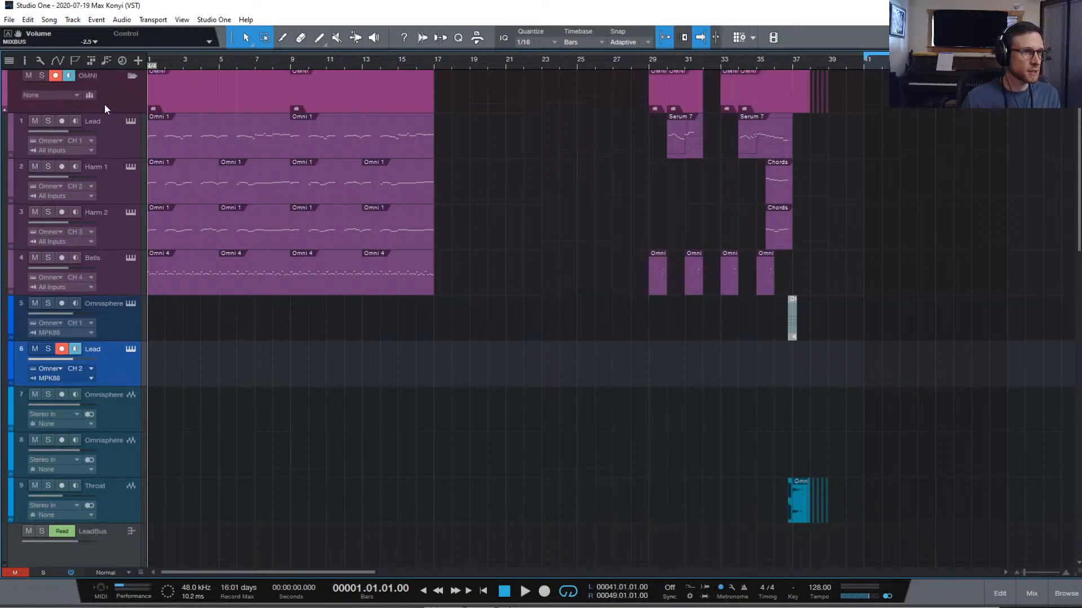
Copy the first Omni 1 clip to track 6 at bar 41 and open its Omnisphere instrument
left_click(231, 141)
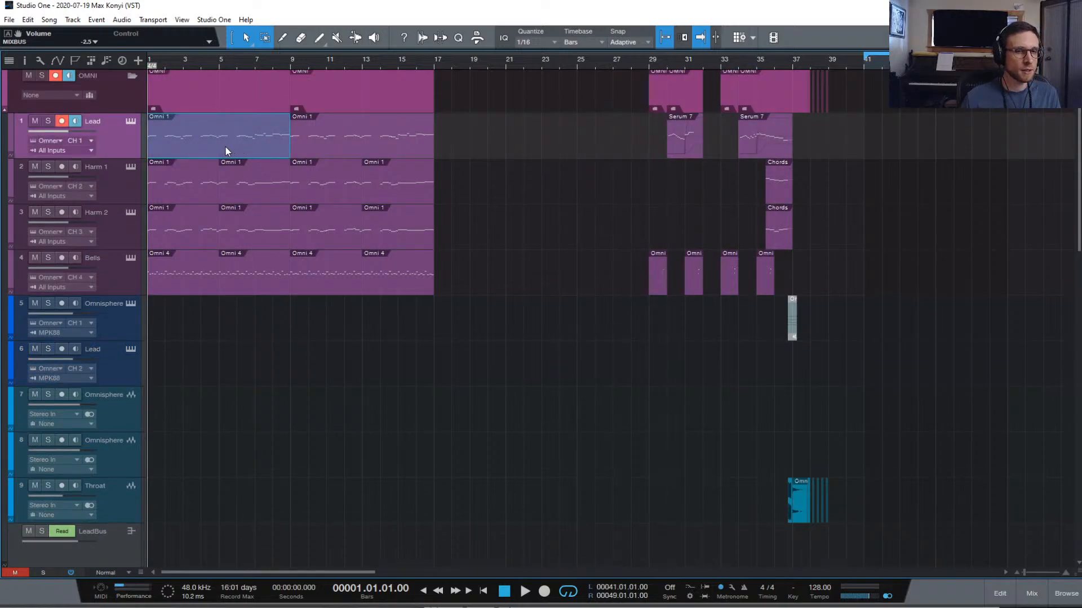
left_click_drag(226, 151, 941, 350)
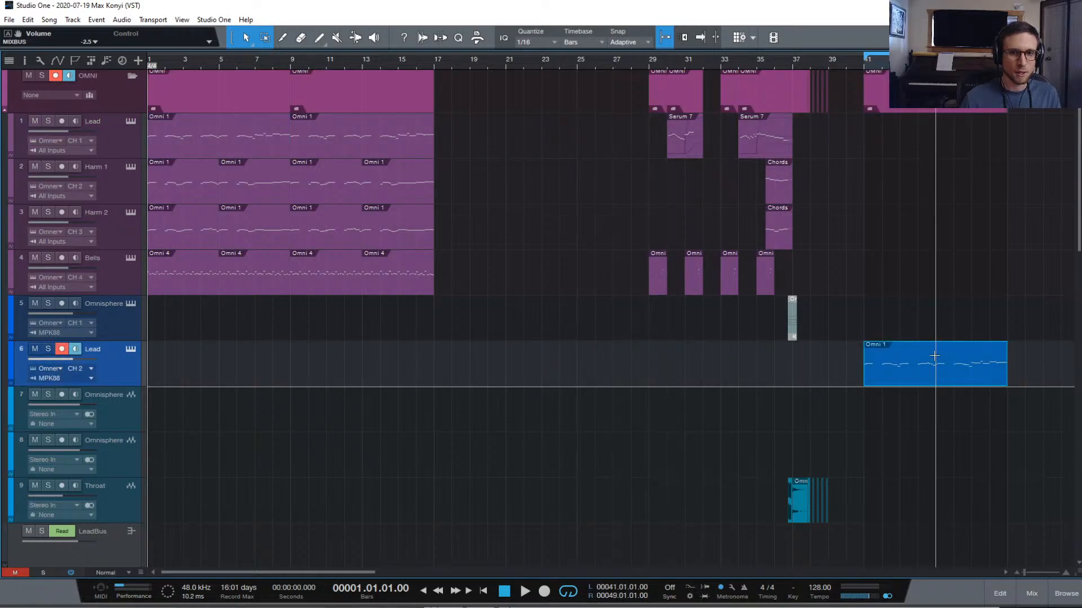
left_click(863, 63)
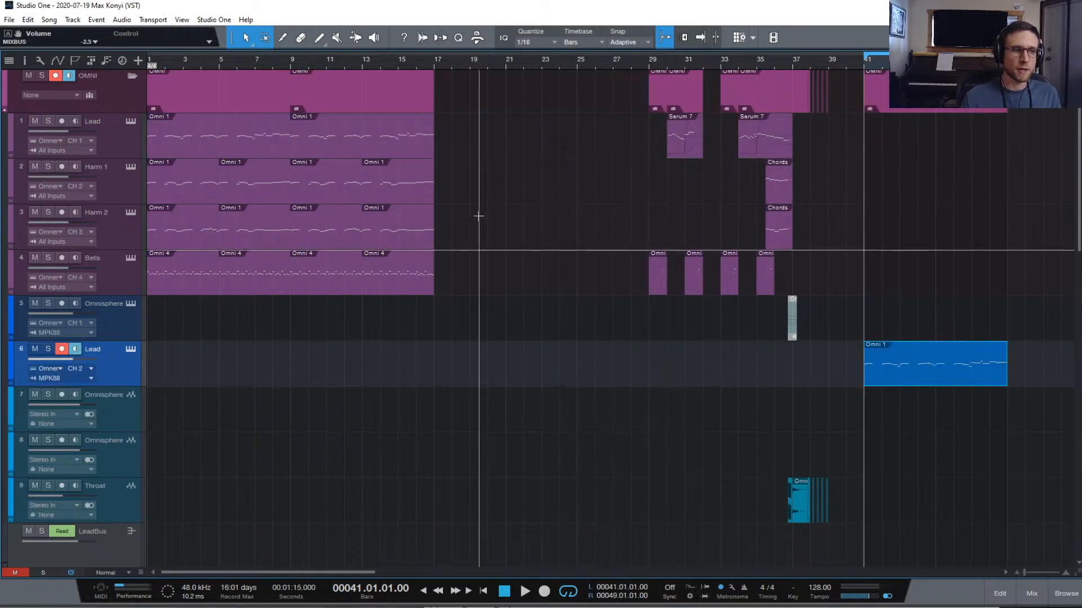
left_click(130, 350)
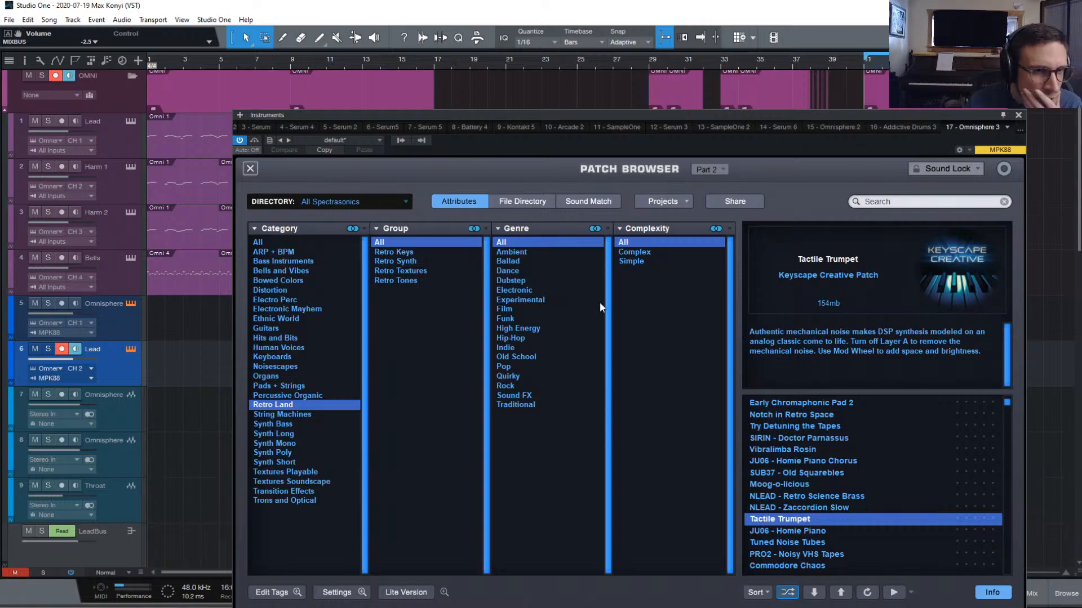
Filter Omnisphere to Retro Synth patches and audition Galileo is Whistling 3 through SUB37 - Retro Square Springs
left_click(412, 261)
scroll(817, 535, "down", 1)
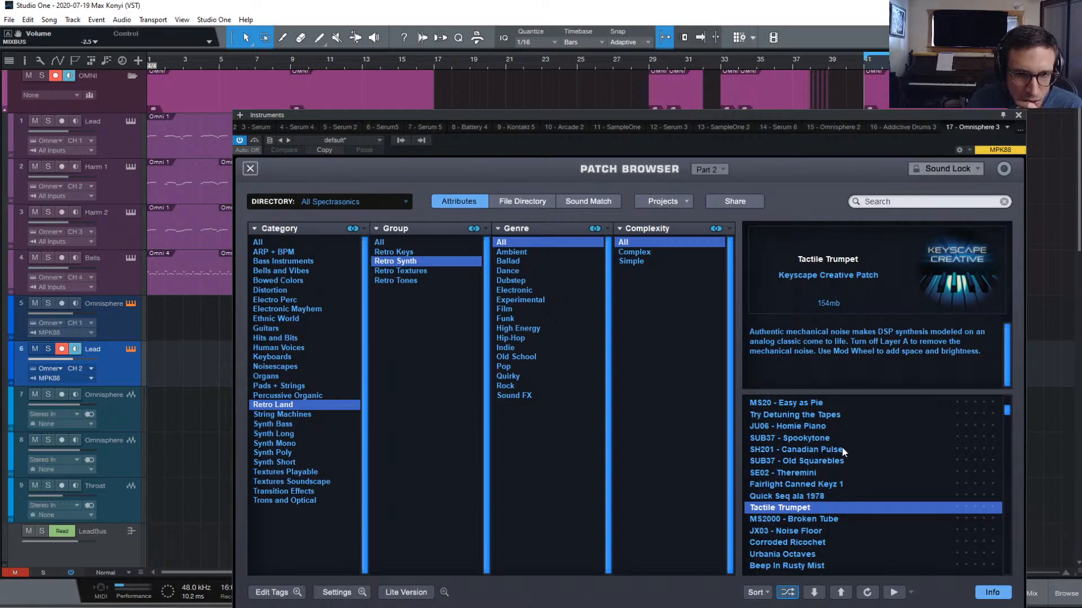
scroll(841, 431, "up", 8)
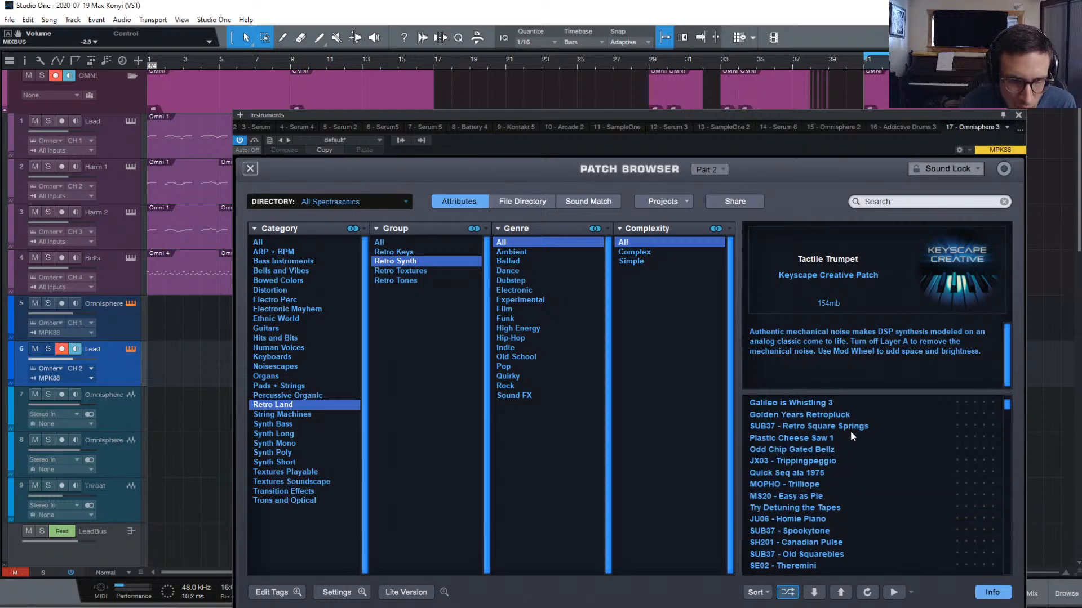
left_click(828, 404)
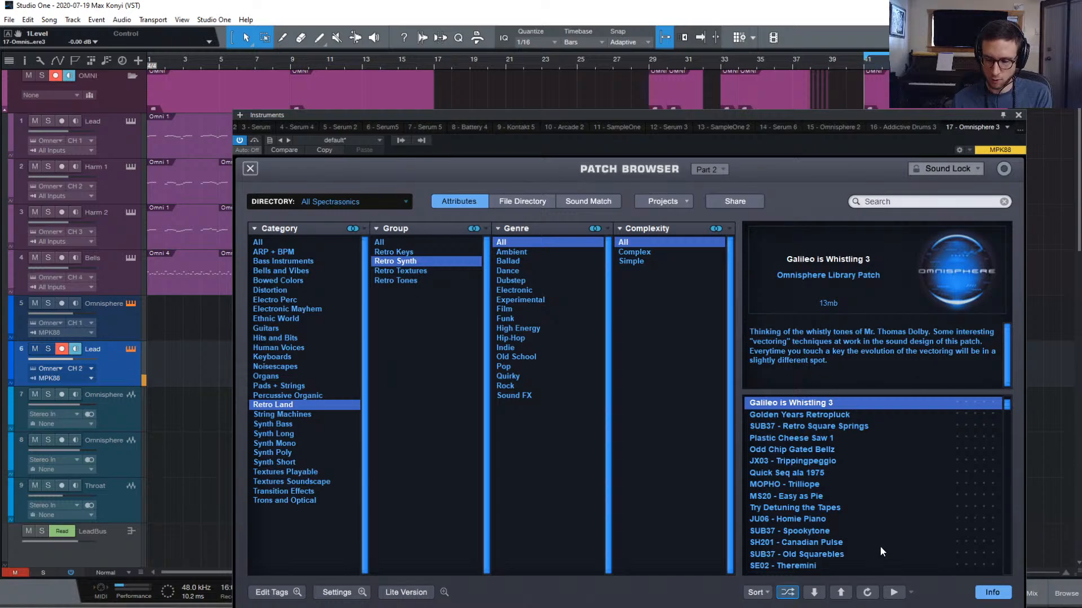
key("Down")
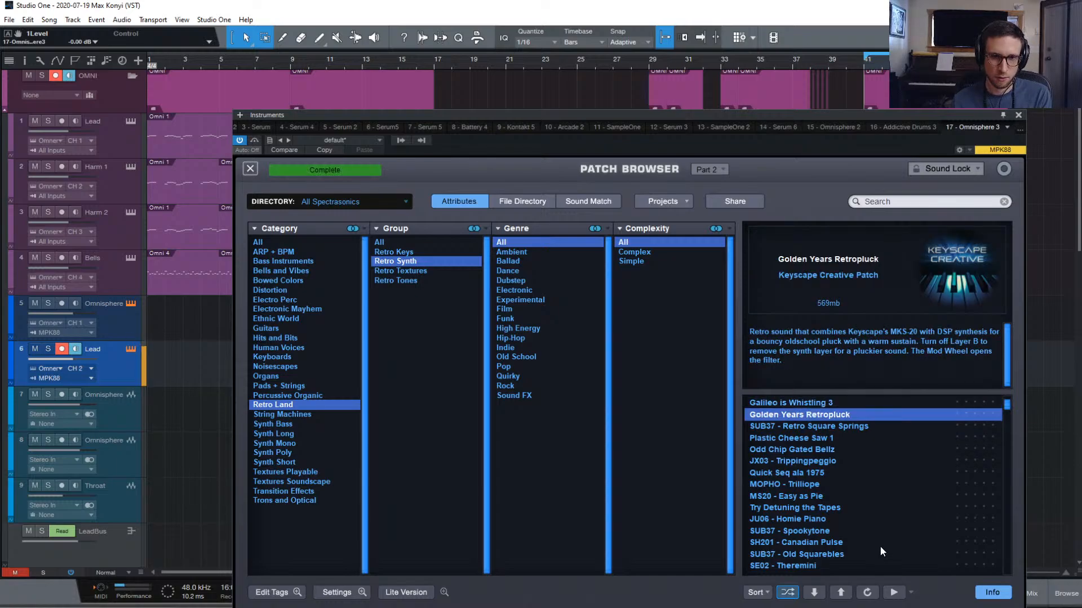
key("Down")
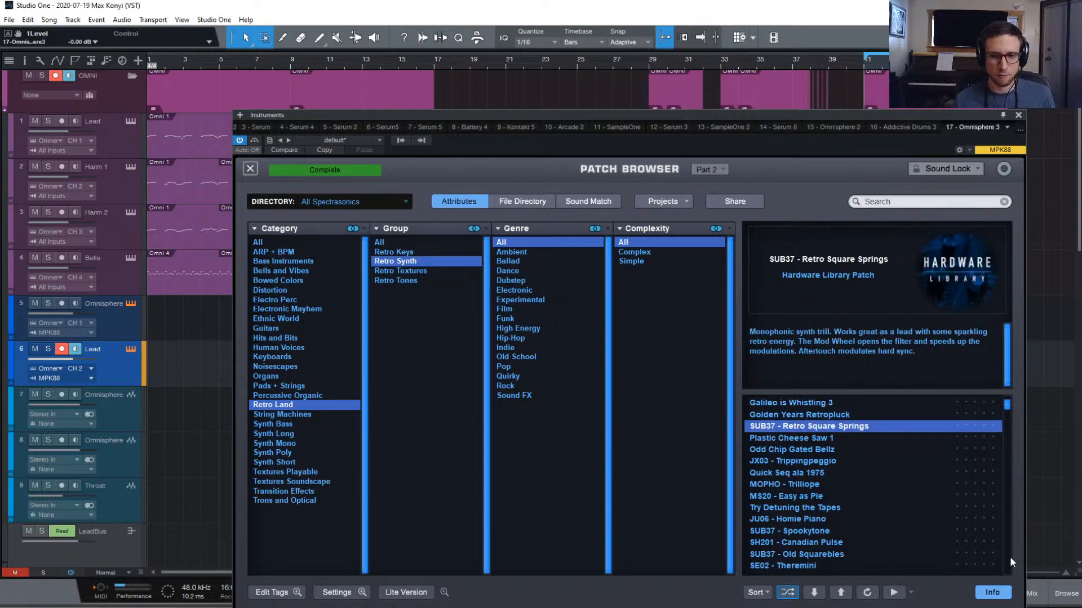
Show the mixer, moving the patch browser aside and back again
left_click(1032, 594)
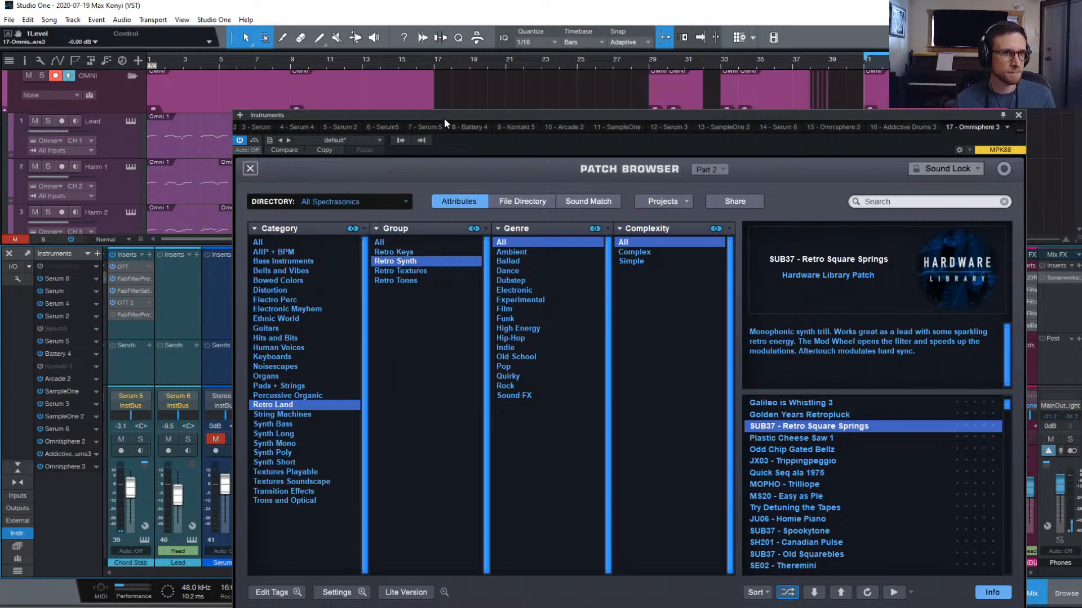
left_click_drag(445, 117, 745, 223)
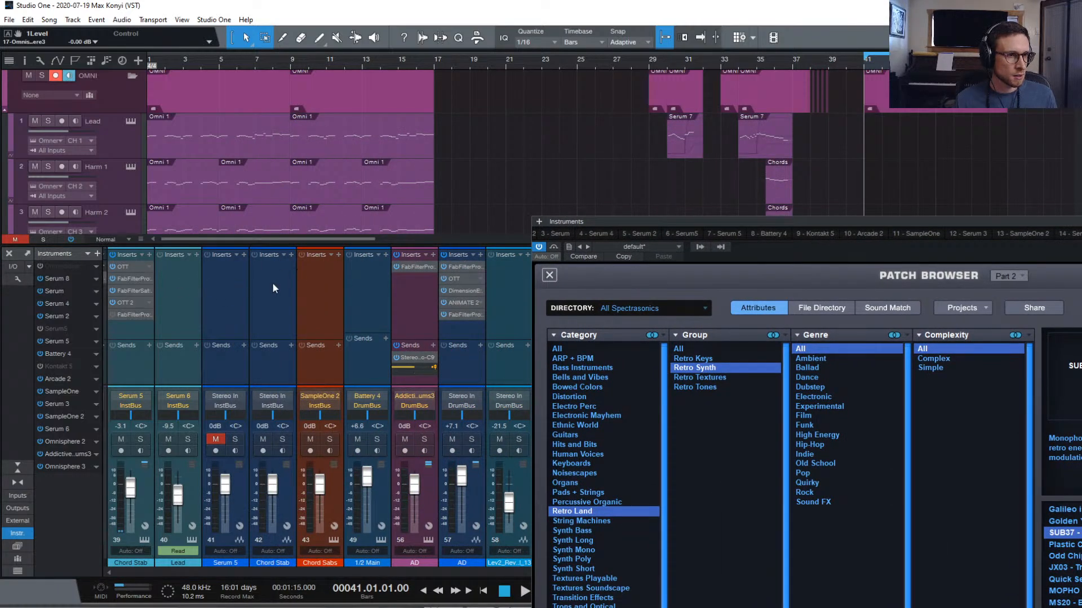
scroll(311, 283, "left", 5)
scroll(293, 282, "left", 5)
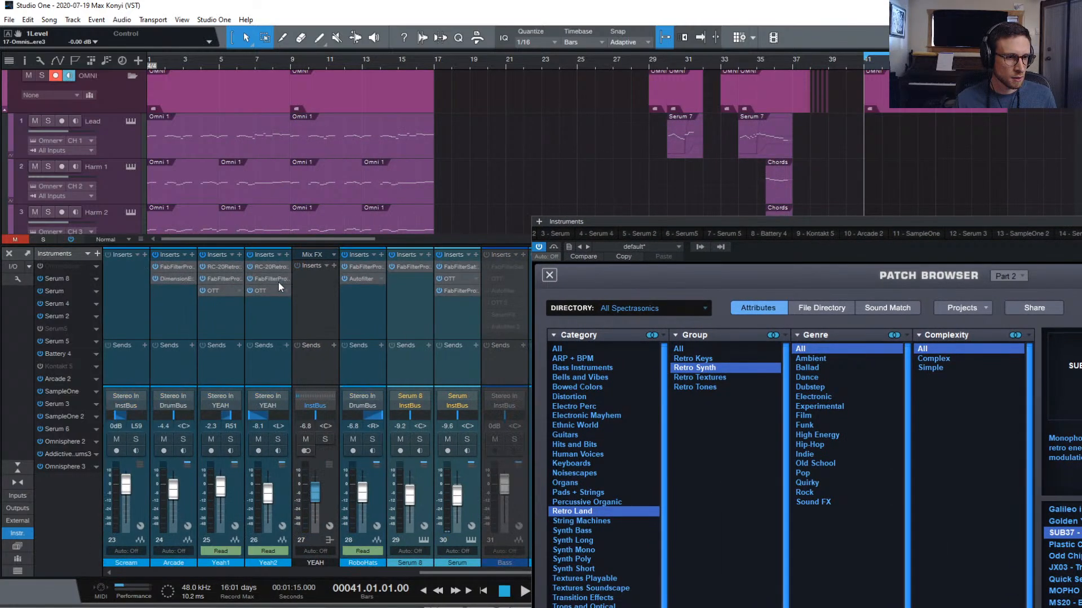
scroll(324, 299, "left", 5)
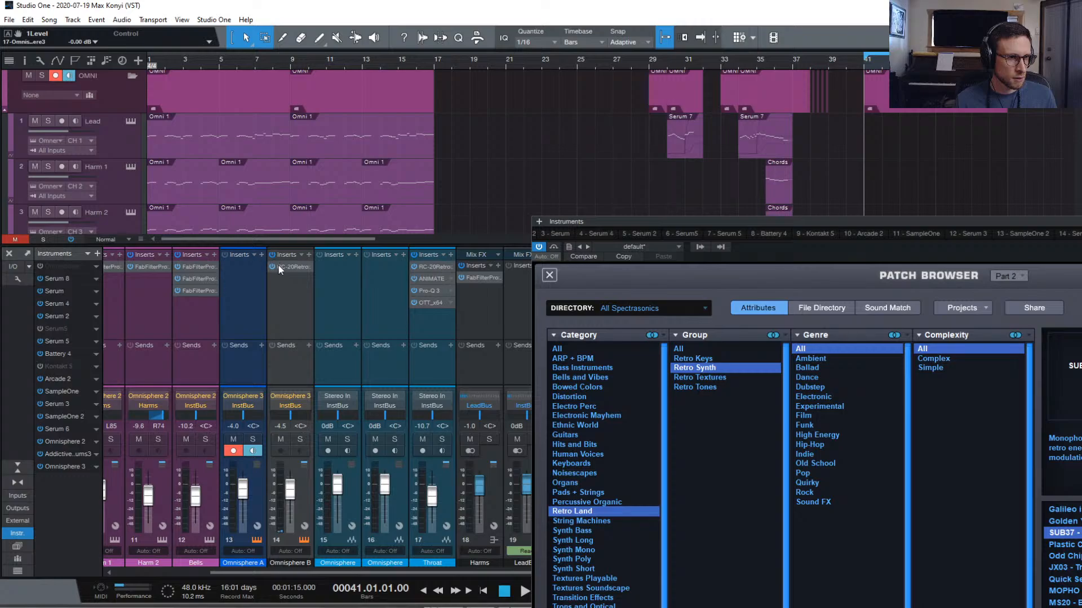
left_click_drag(961, 222, 630, 124)
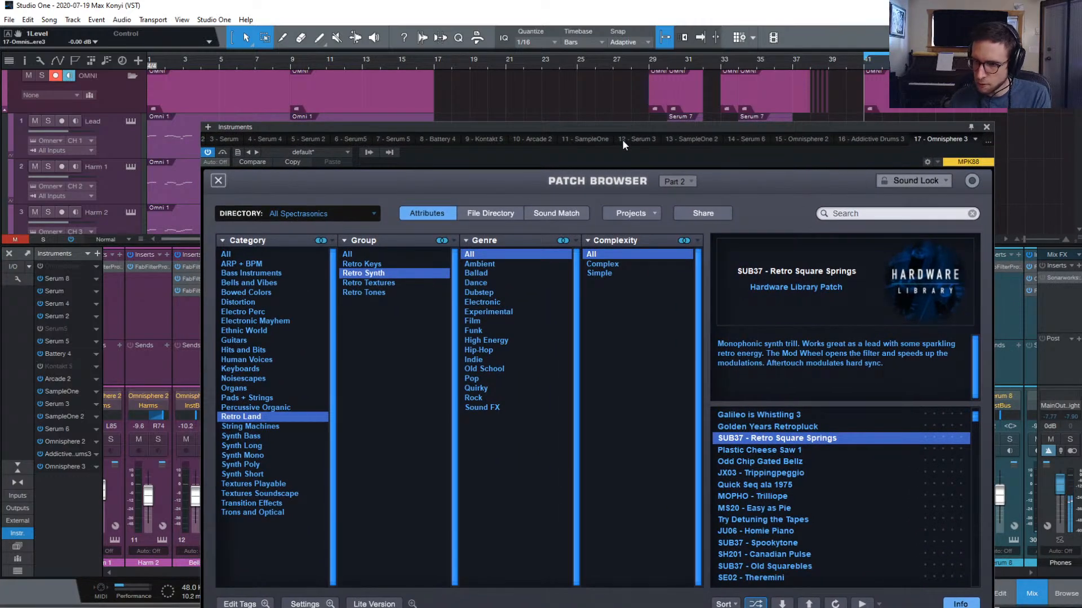
scroll(772, 408, "down", 1)
Audition more patches from Plastic Cheese Saw 1 down to JU06 - Homie Piano
key("Down")
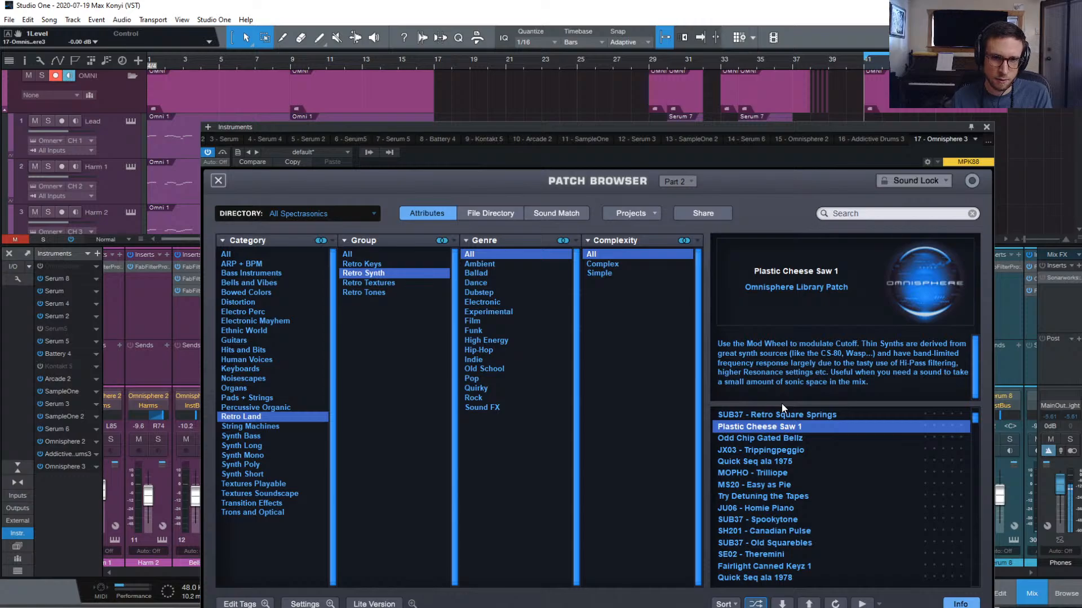
key("Down")
key("Down")
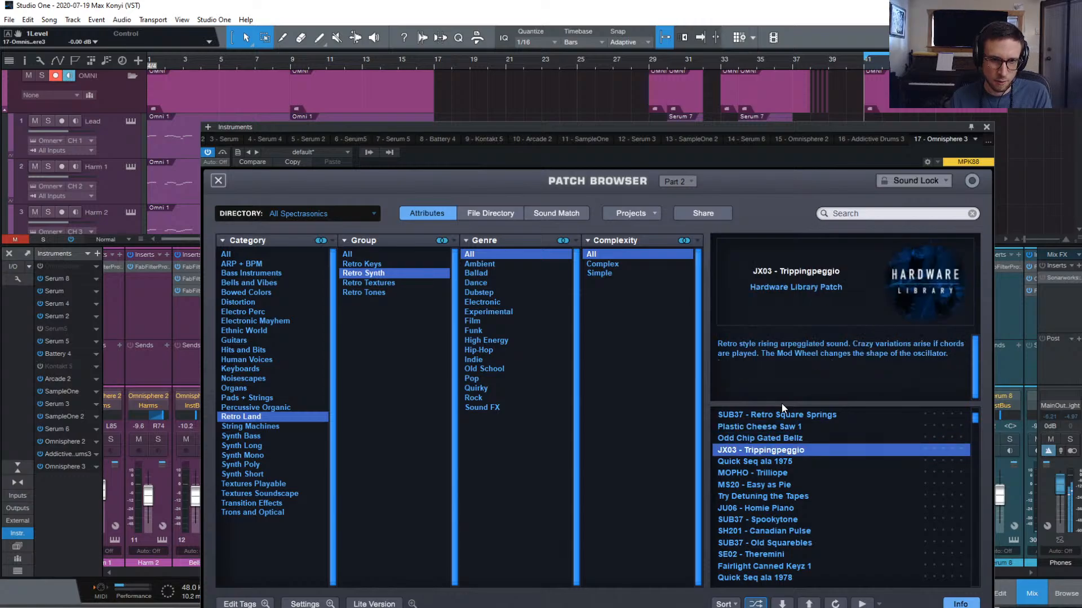
key("Down")
key("Down")
key("Down")
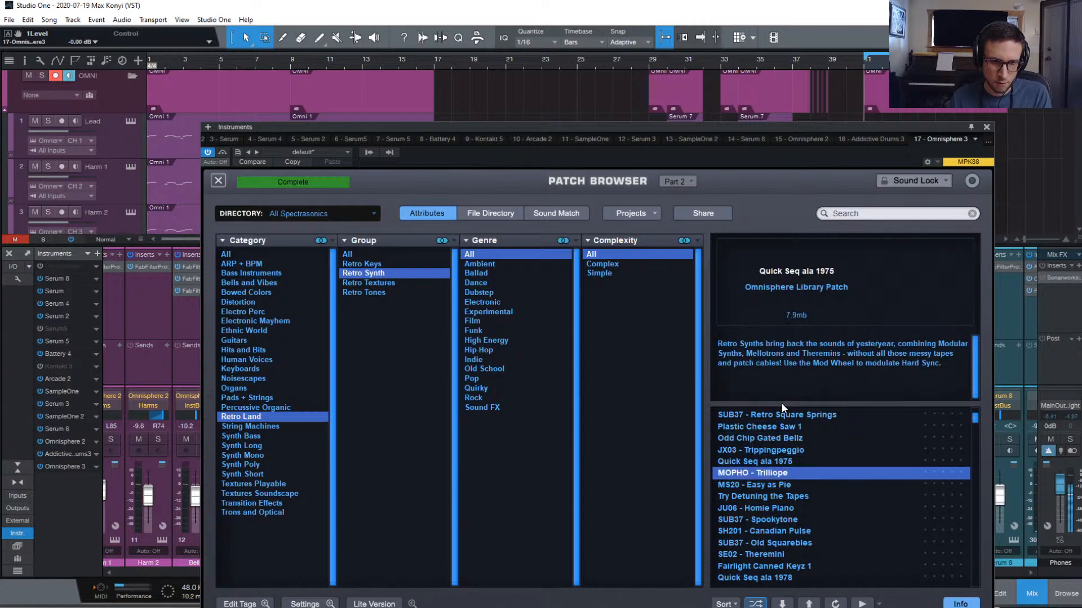
key("Down")
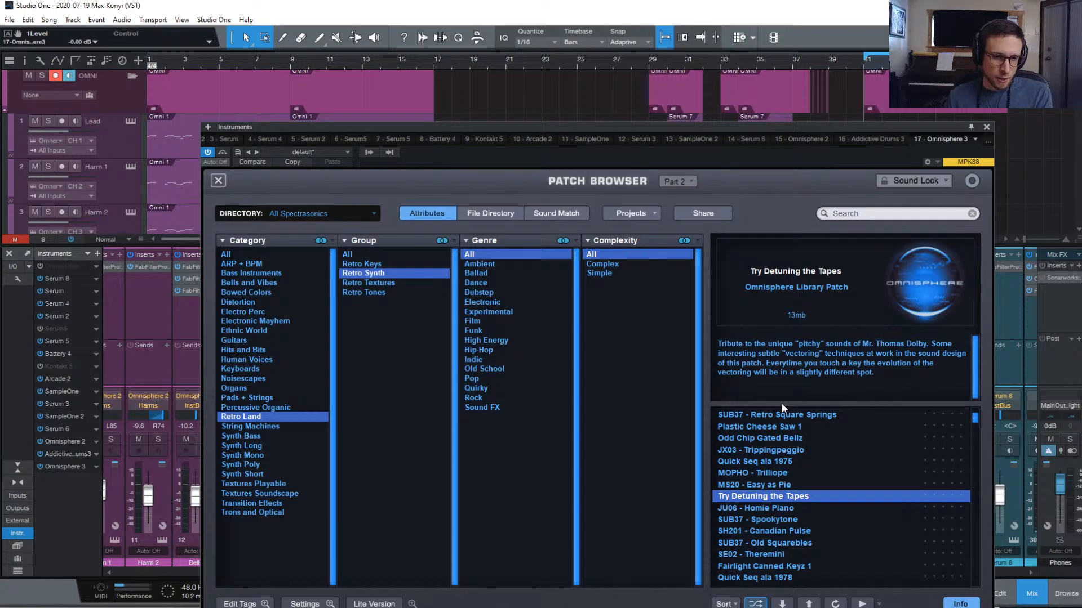
key("Down")
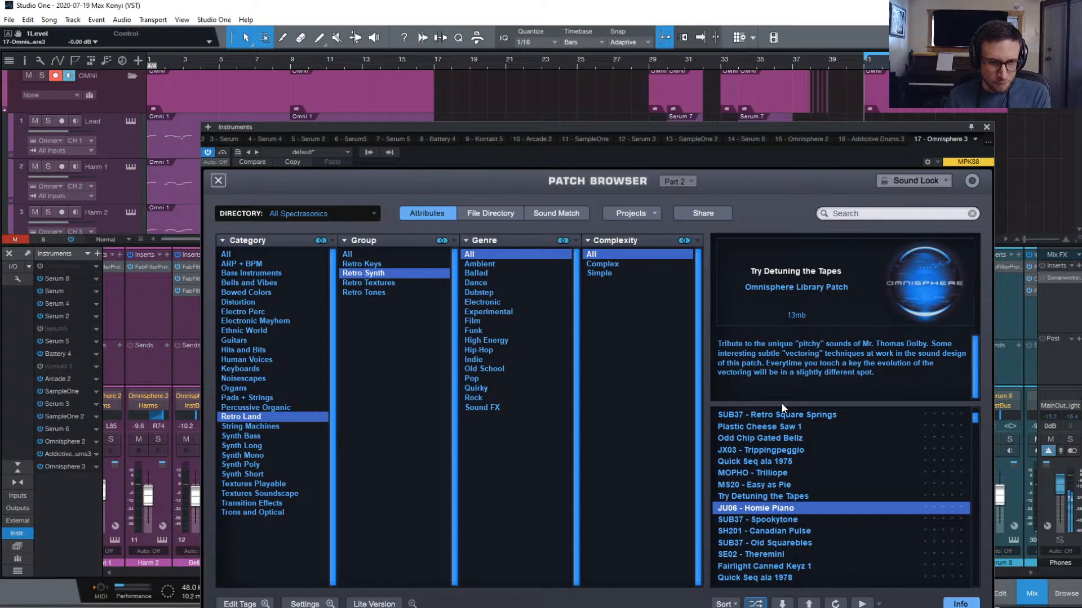
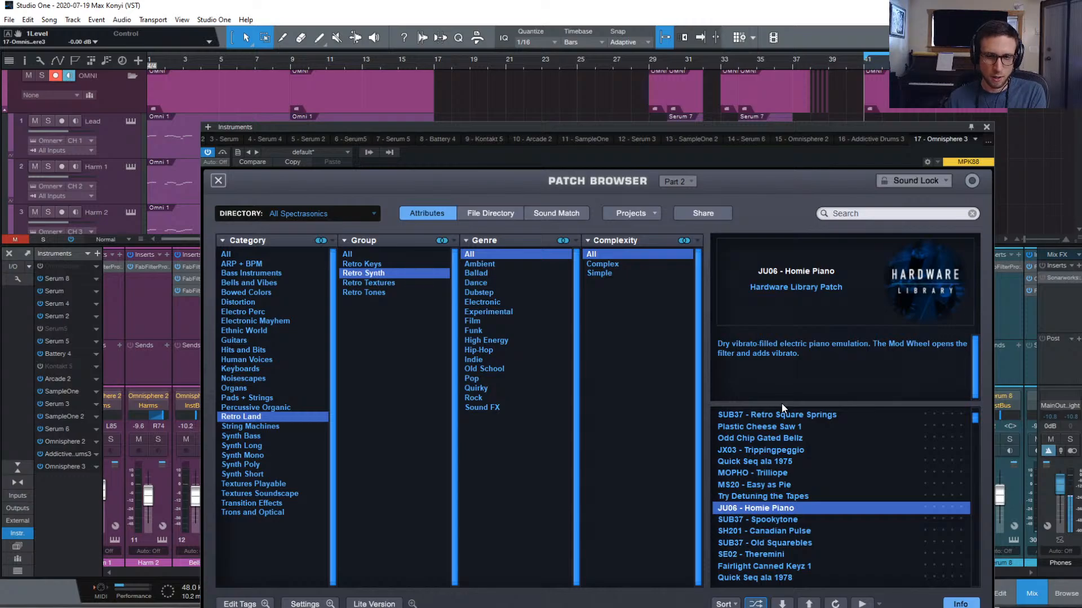
Step past SUB37 - Spookytone to SH201 - Canadian Pulse, then close the full patch browser
key("Down")
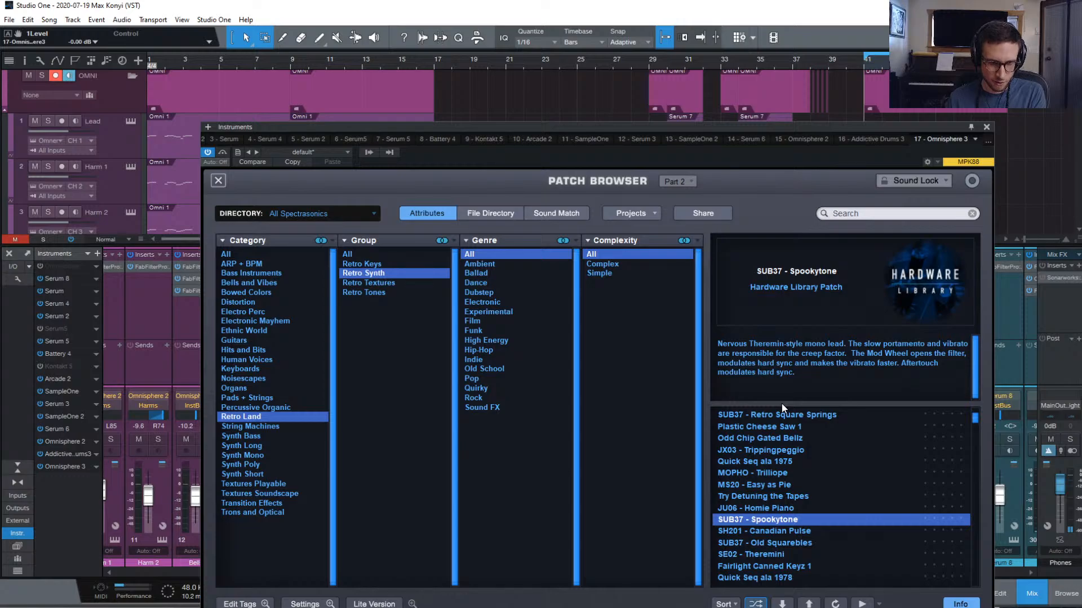
key("Down")
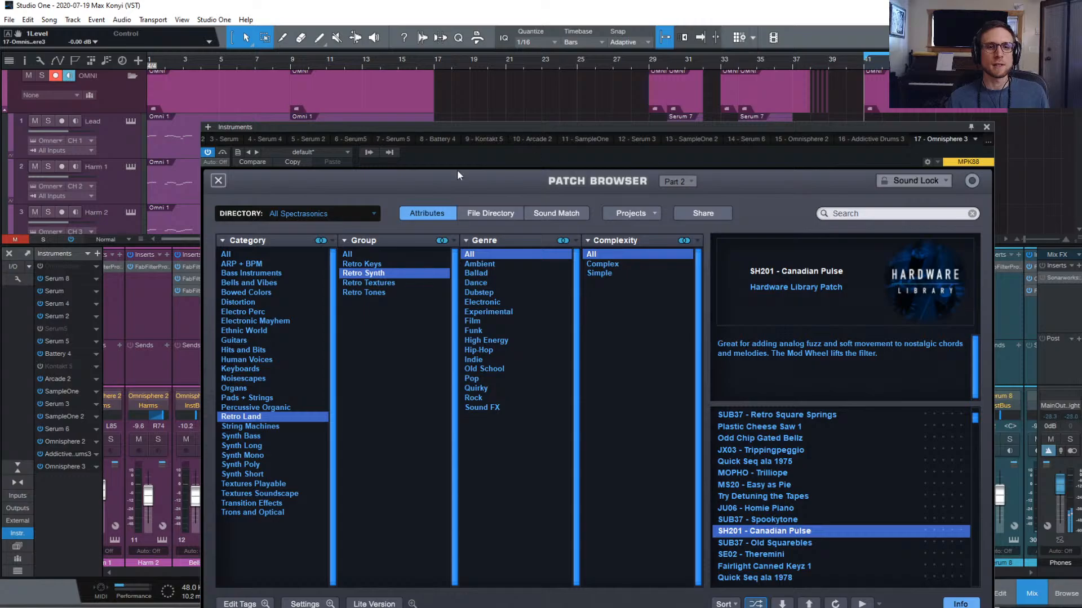
left_click(218, 181)
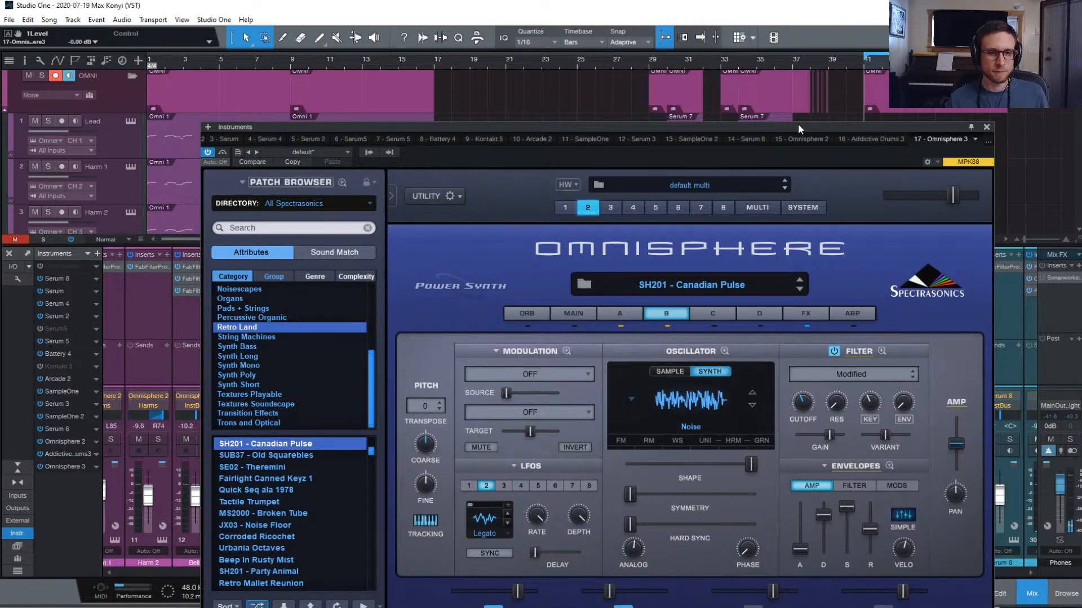
Bypass the Retroplex delay in Omnisphere's effects rack for Canadian Pulse
left_click_drag(797, 123, 727, 145)
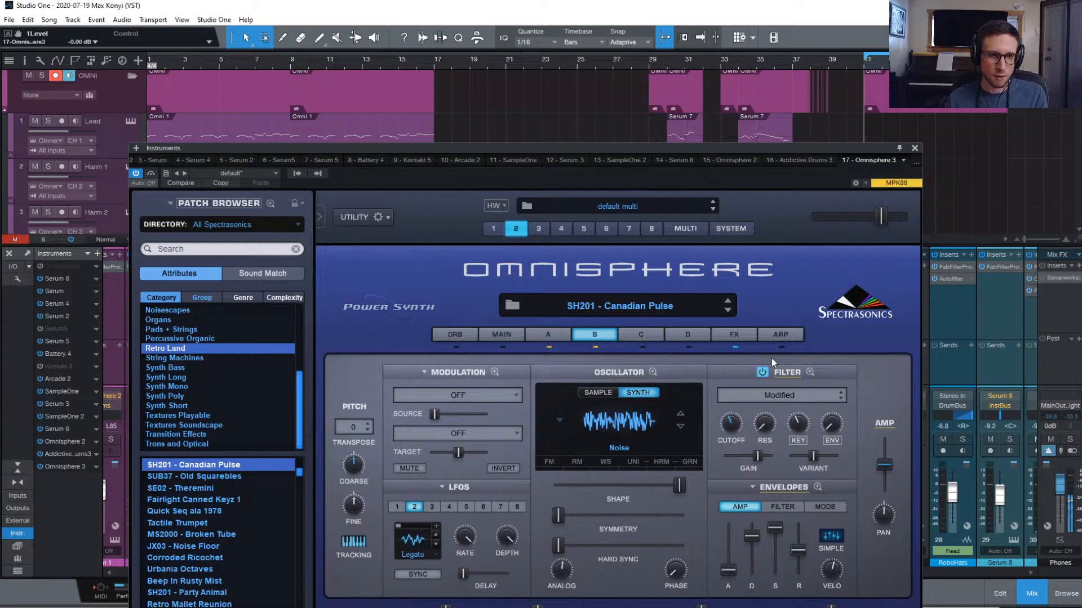
left_click(727, 333)
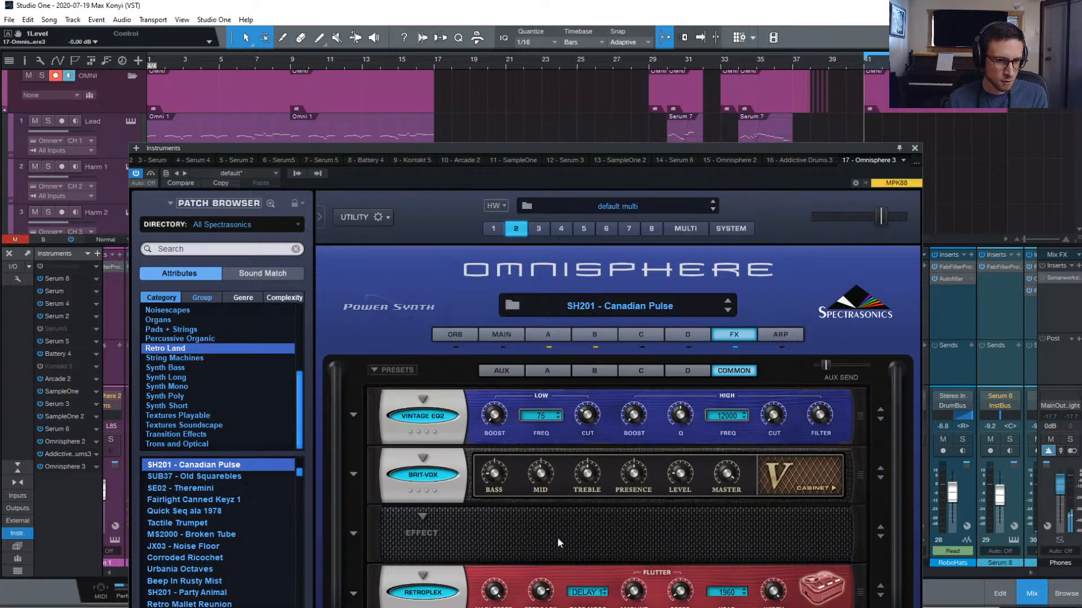
left_click(423, 593)
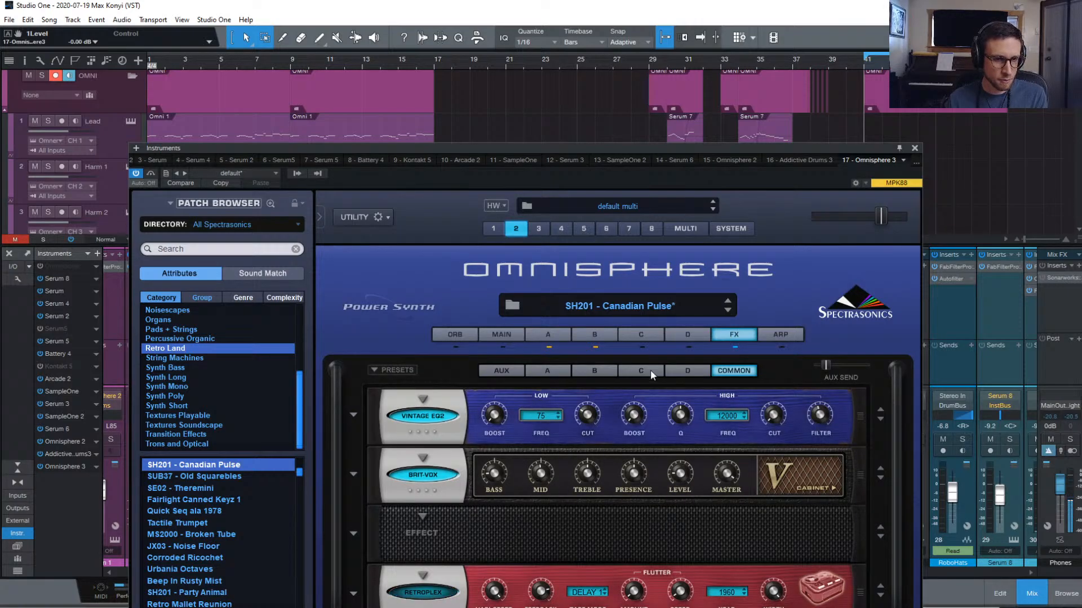
Turn down the Pro-Verb time on the aux chain, enable follow playback, and show layer A
left_click(546, 371)
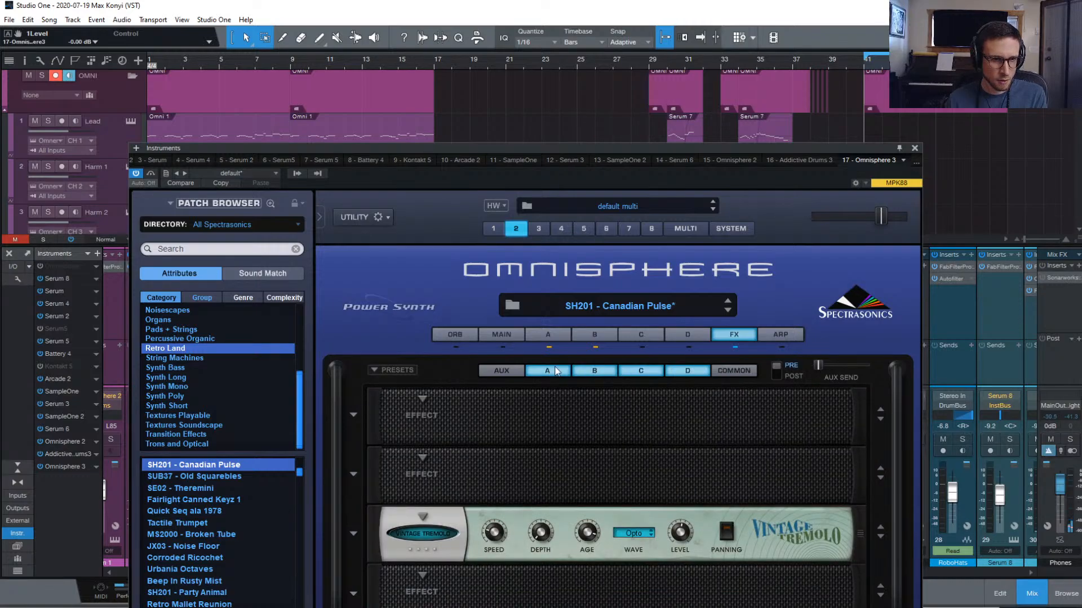
left_click(501, 370)
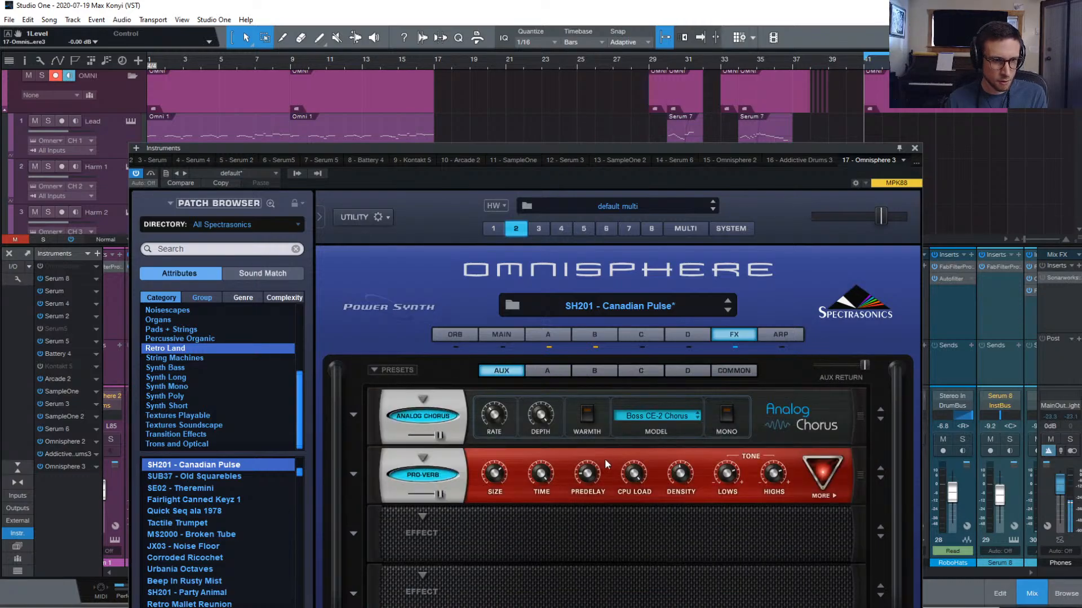
left_click_drag(535, 480, 534, 520)
left_click(725, 370)
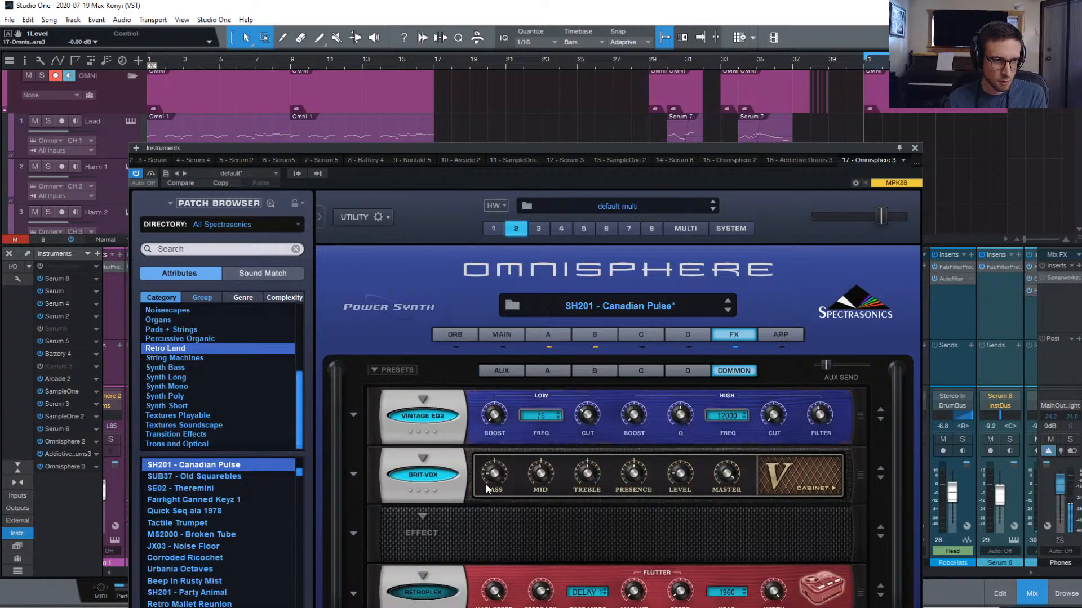
left_click(545, 371)
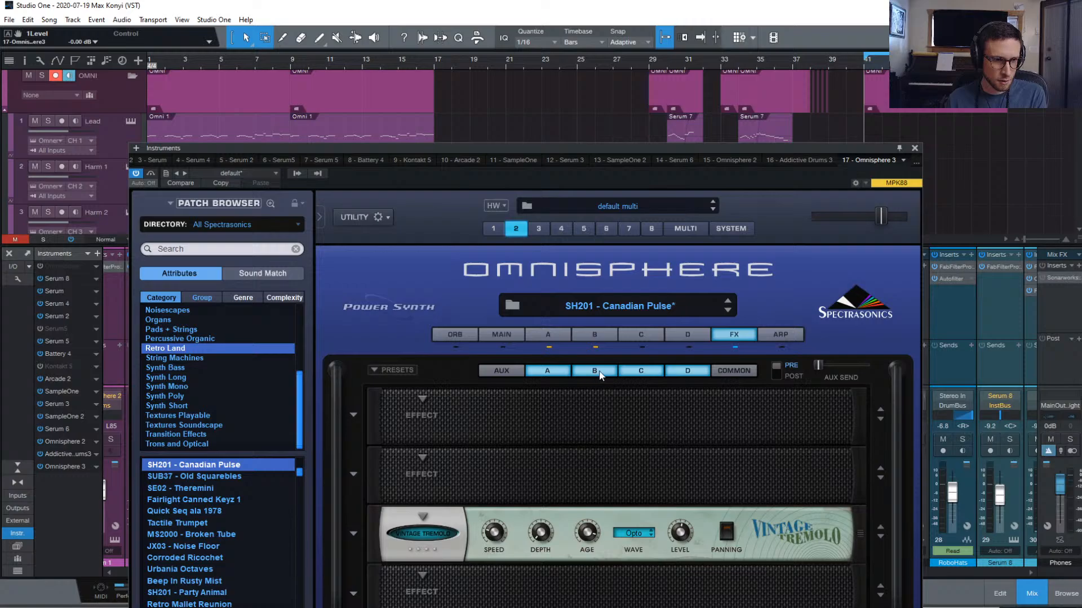
left_click(519, 370)
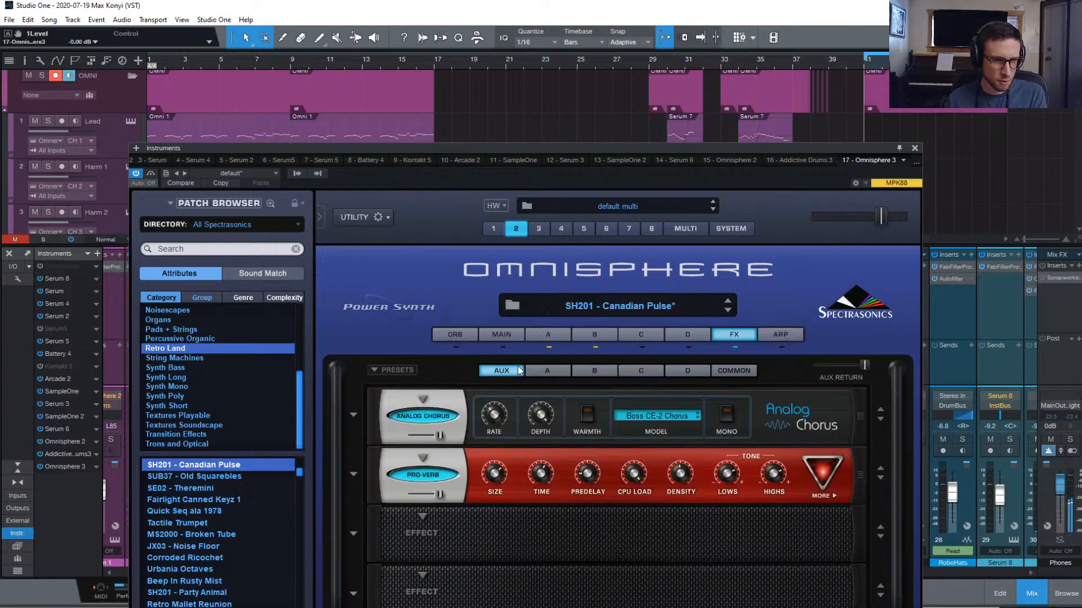
left_click(735, 368)
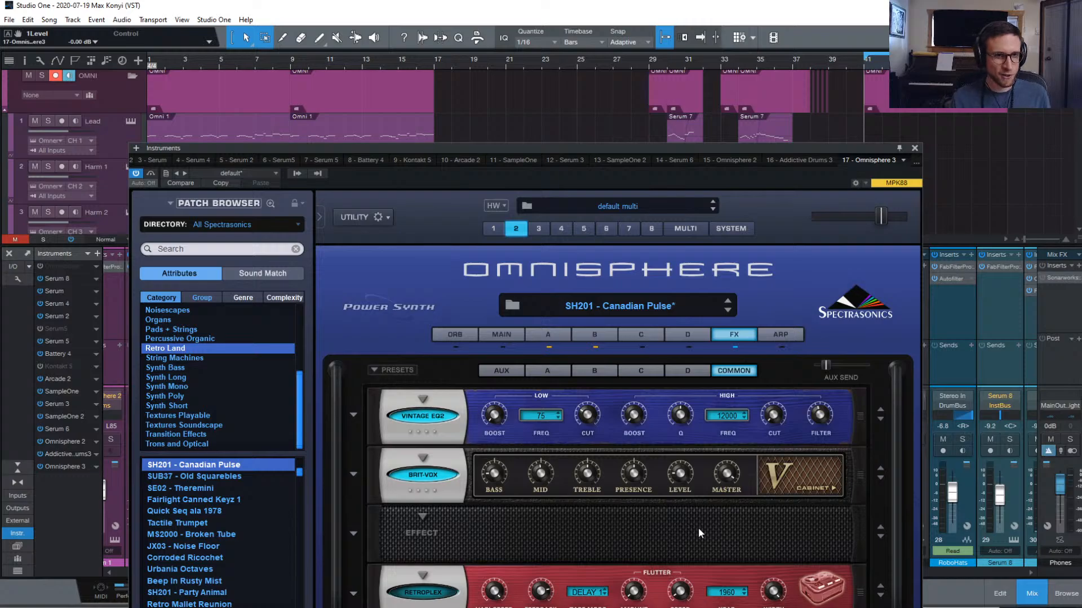
key("f")
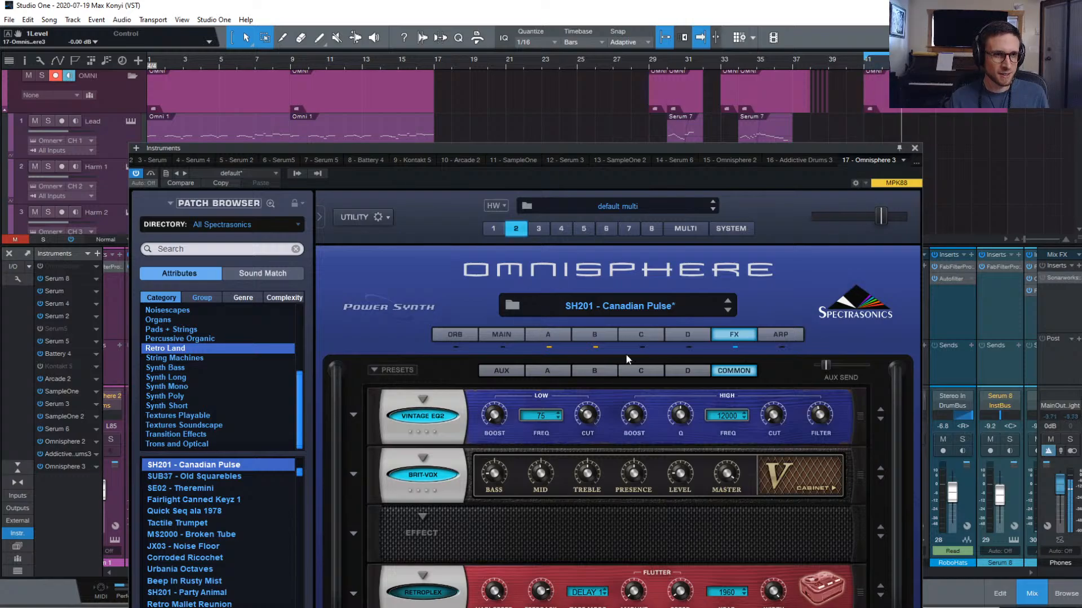
left_click(548, 334)
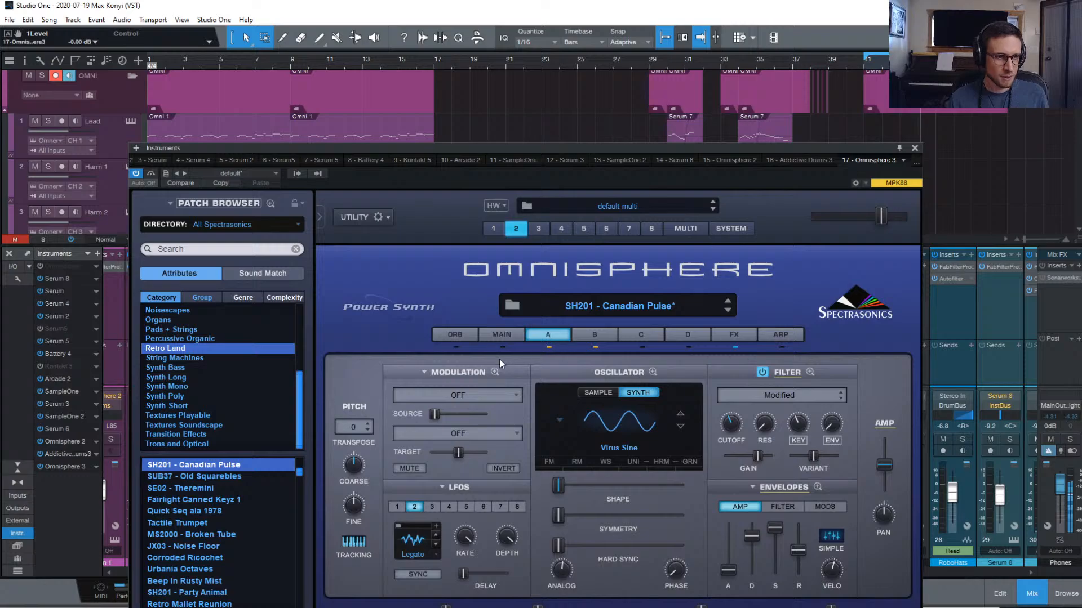
Set Omnisphere's octave to +1 on the main page
left_click(499, 336)
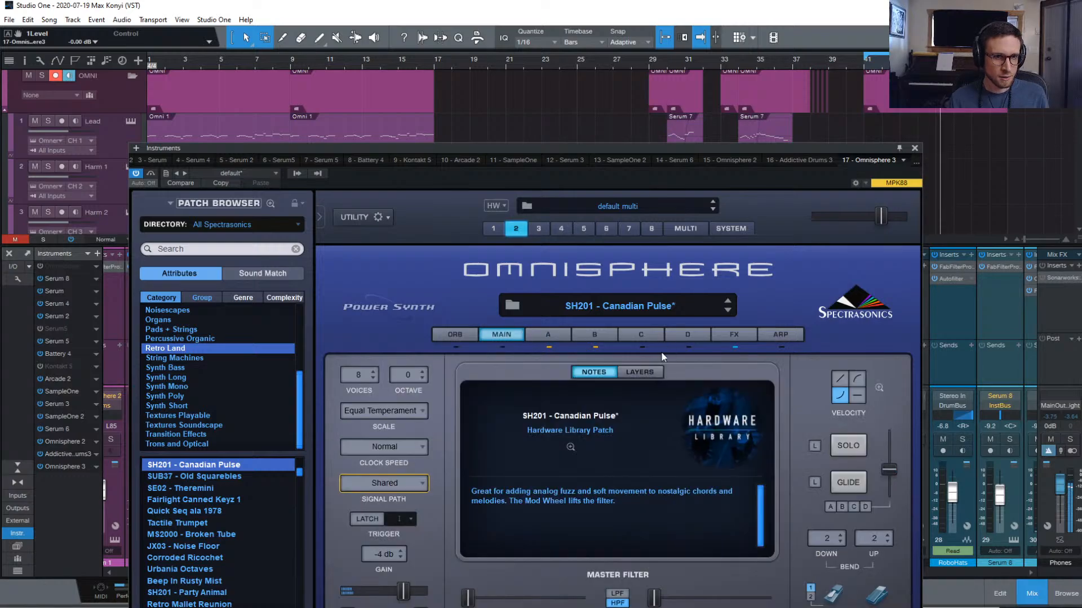
left_click(406, 375)
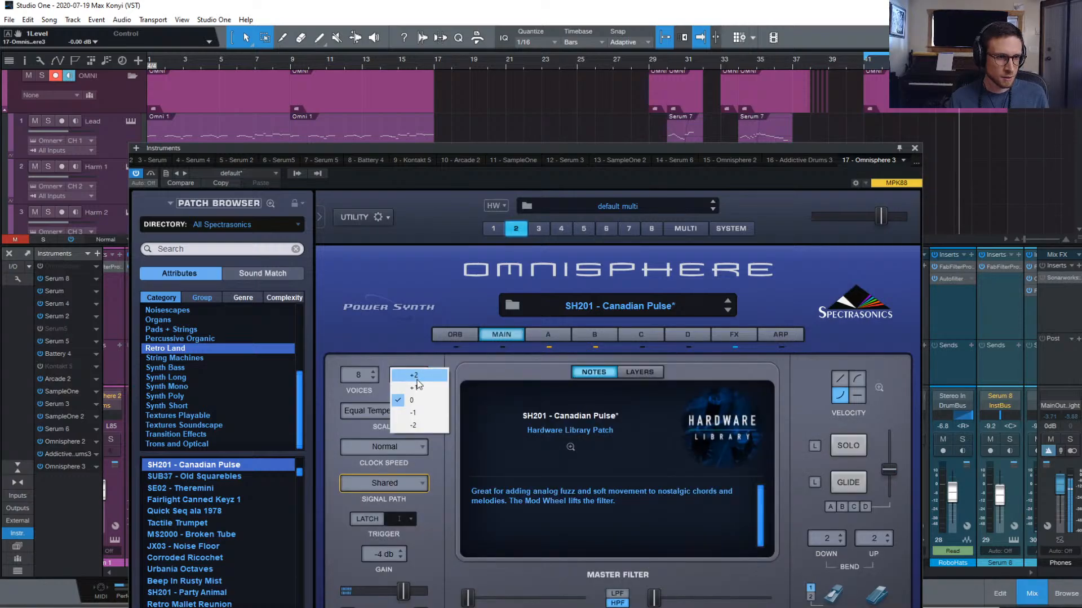
left_click(417, 385)
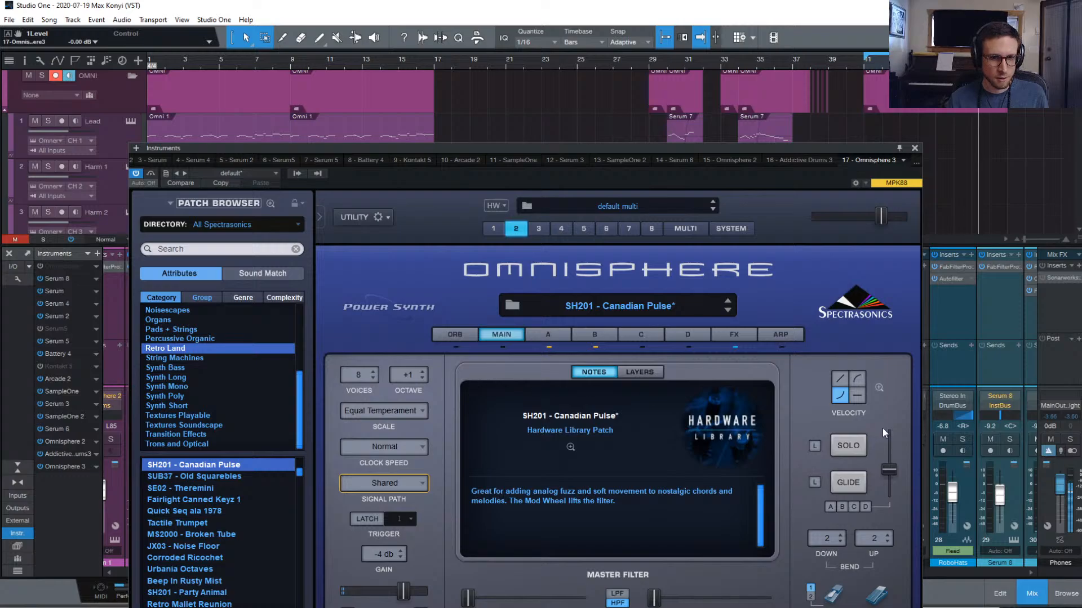
Enable solo and glide with a slightly shorter glide time, nudge the master level, and close the window
left_click(848, 445)
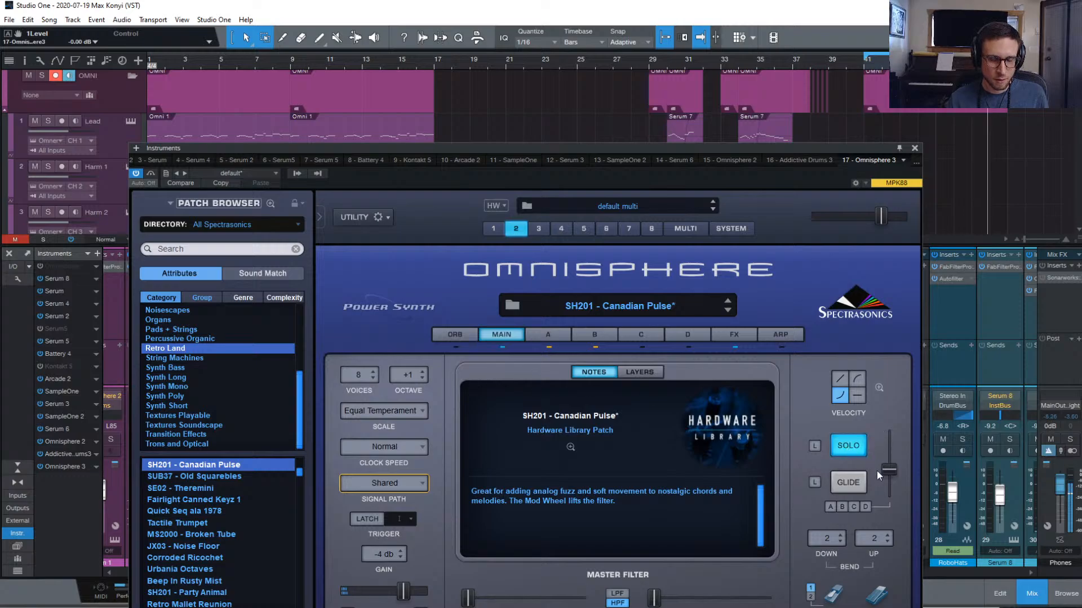
left_click(851, 488)
mouse_move(888, 471)
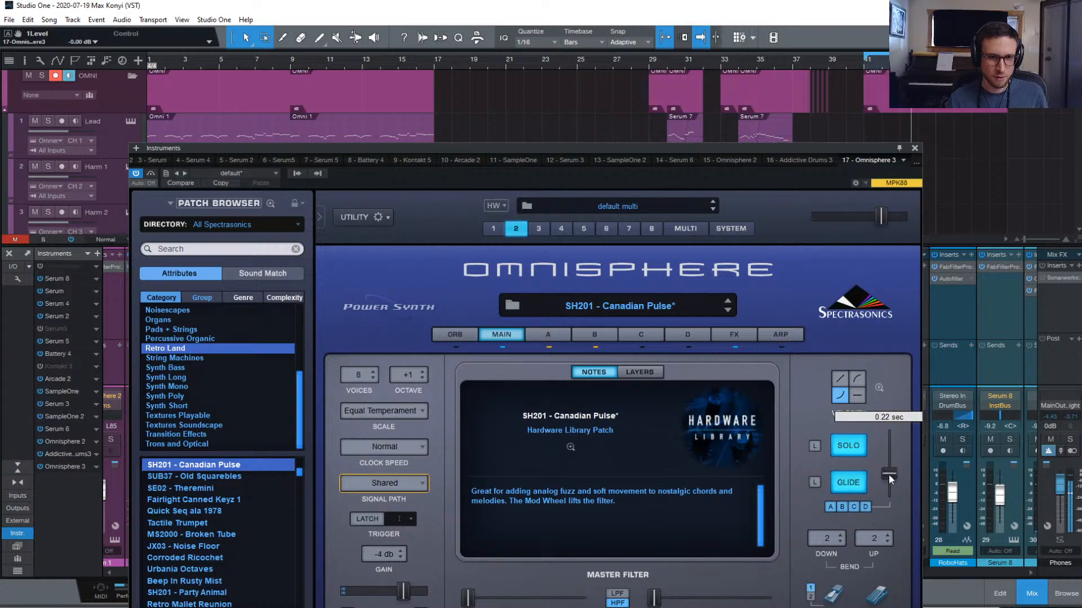
left_click_drag(887, 475, 887, 487)
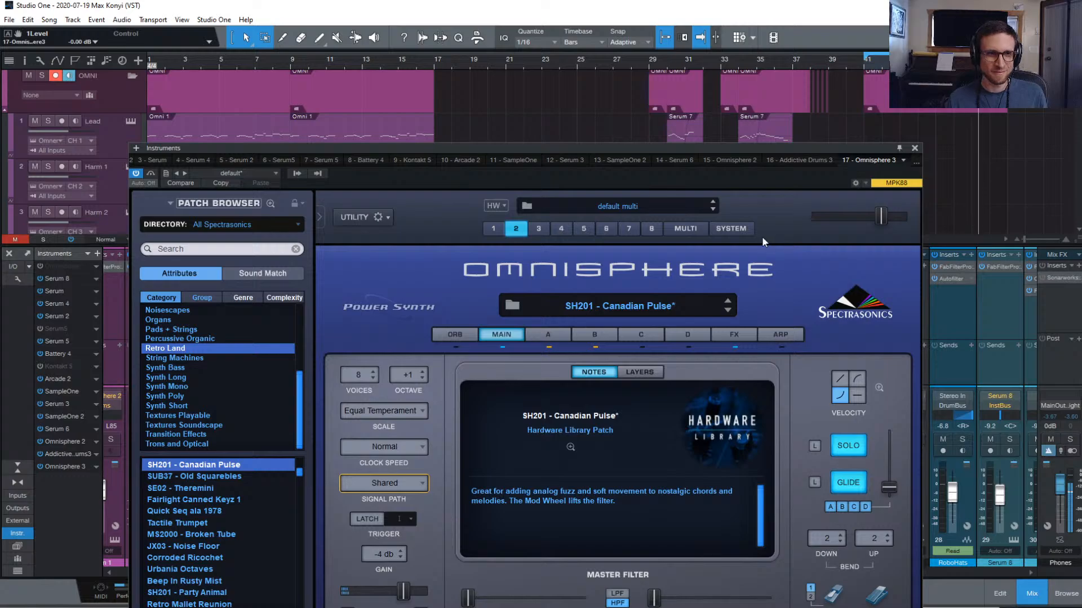
left_click_drag(881, 216, 882, 217)
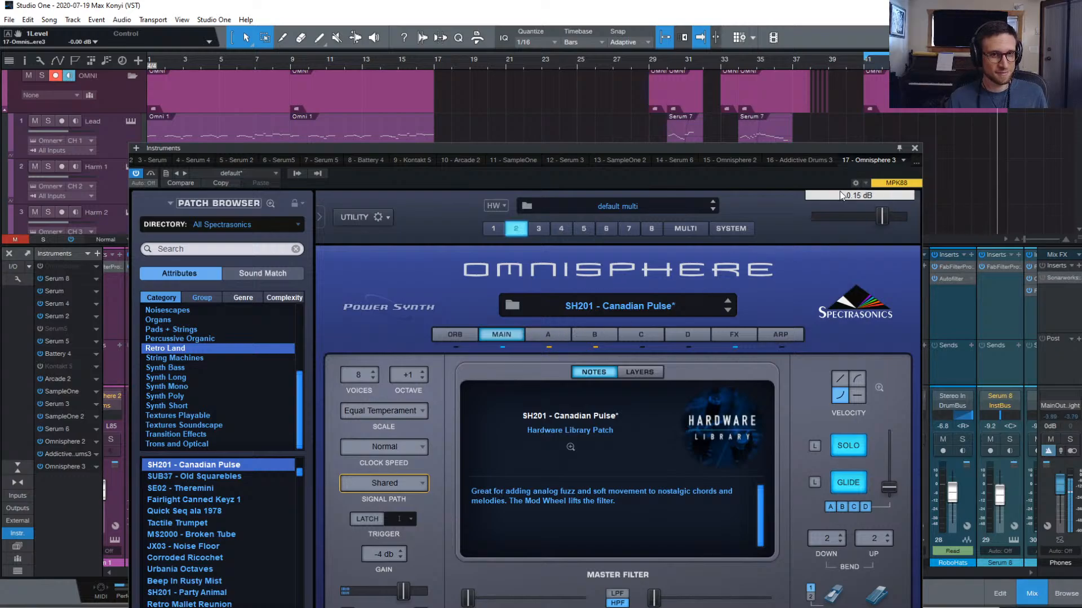
left_click(914, 147)
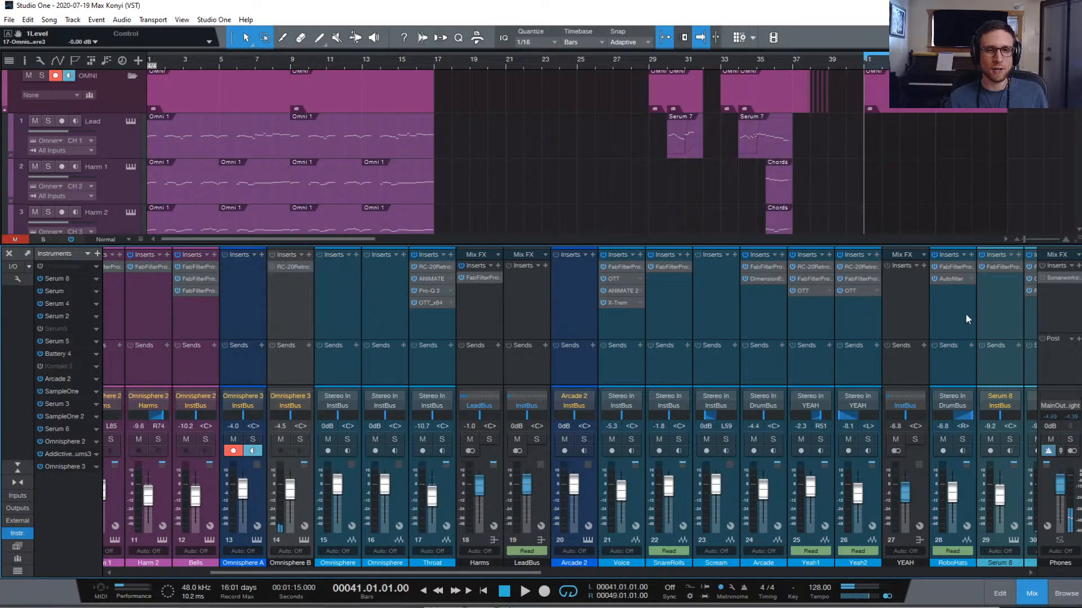
Duplicate the Lead track as Lead 2 on MIDI channel 3 and open its instrument
scroll(923, 310, "right", 6)
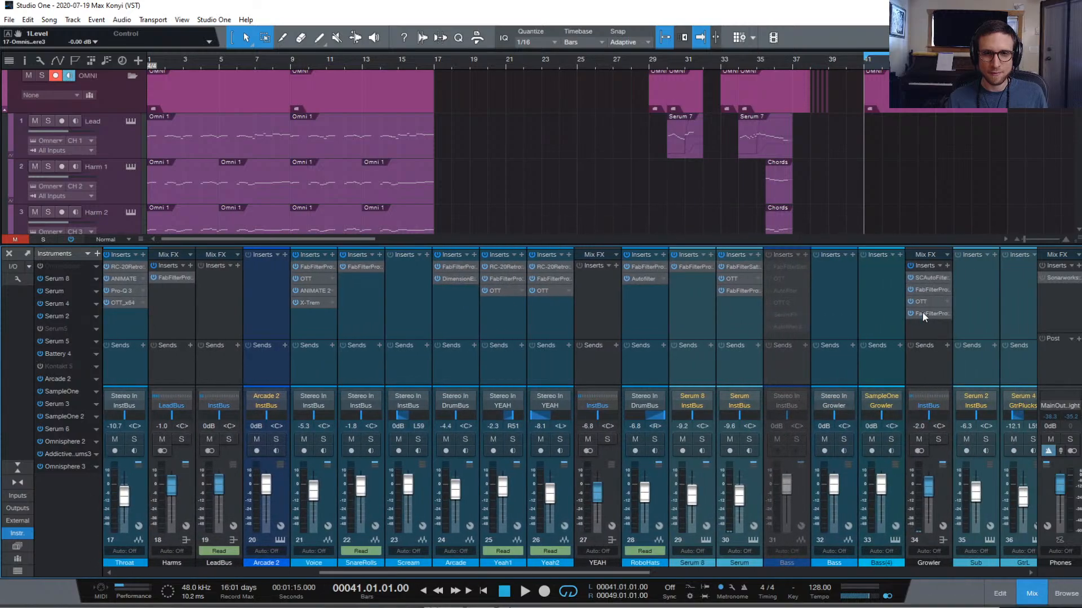
scroll(826, 313, "left", 7)
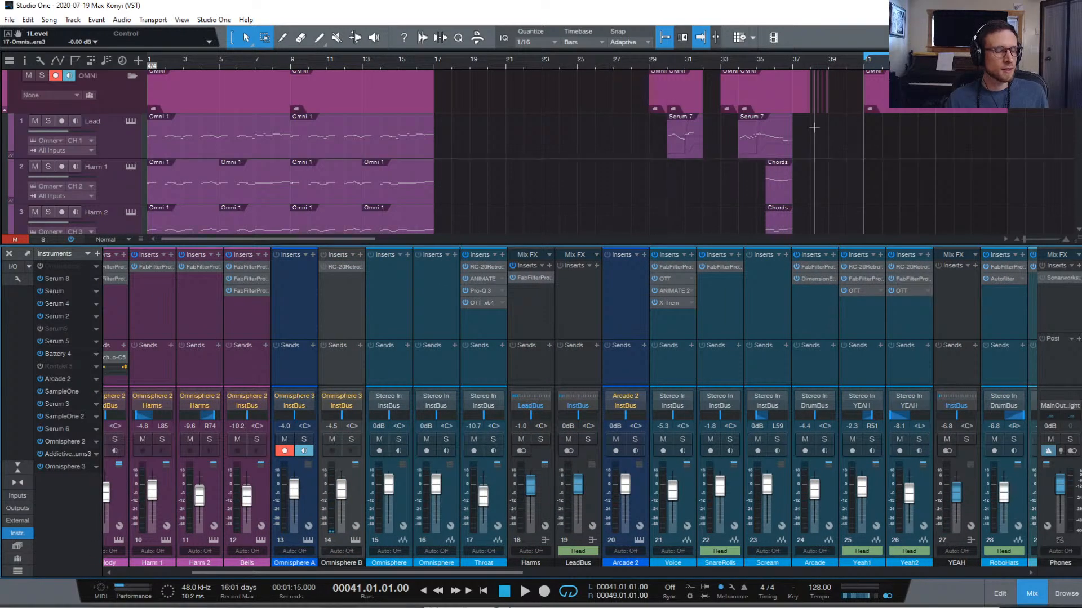
scroll(838, 128, "down", 5)
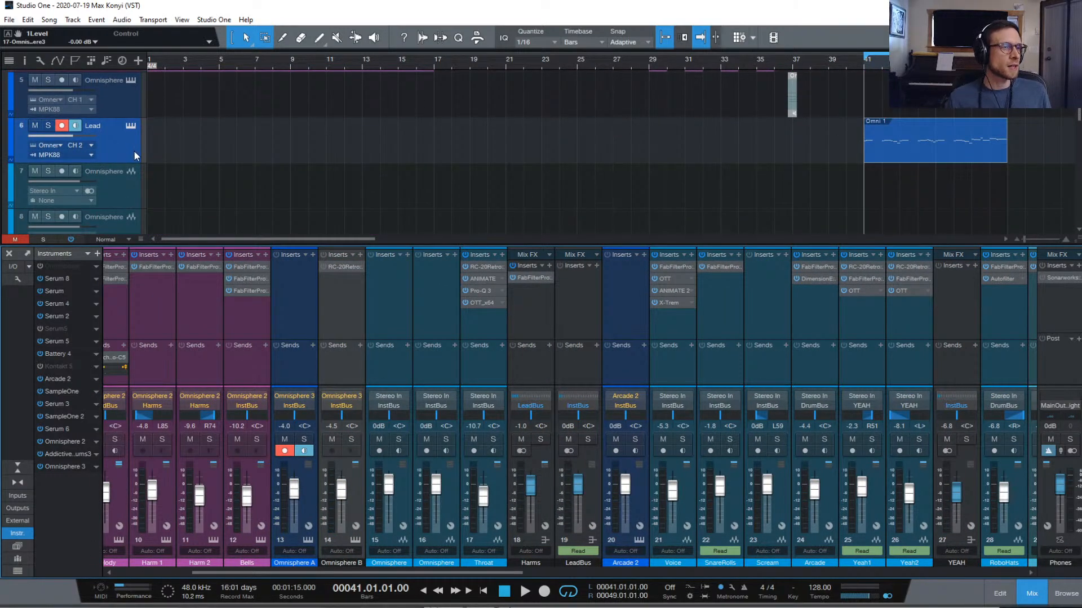
right_click(120, 149)
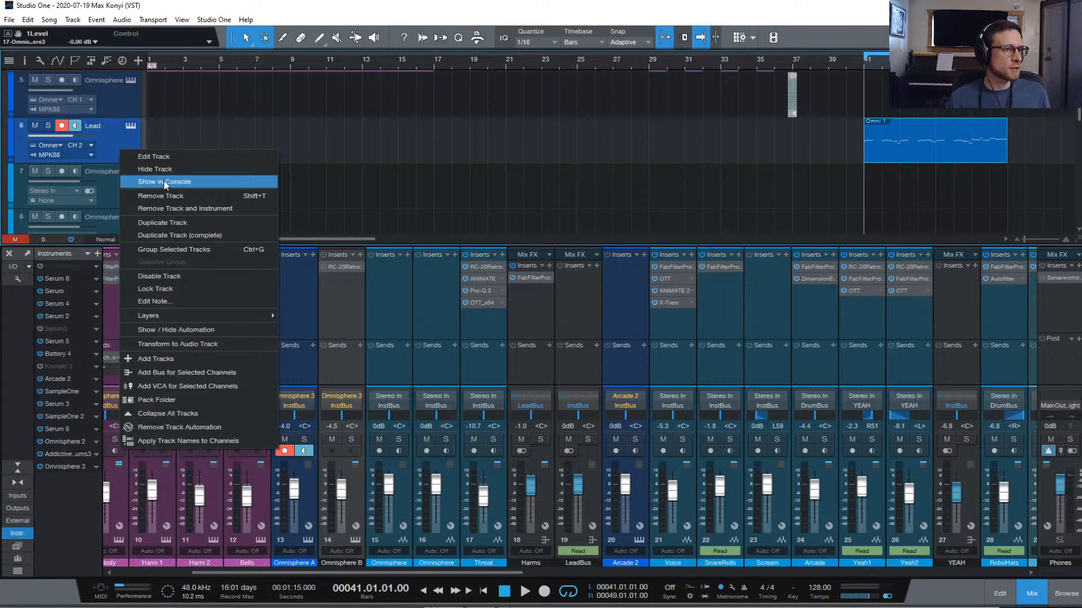
left_click(218, 222)
left_click(92, 190)
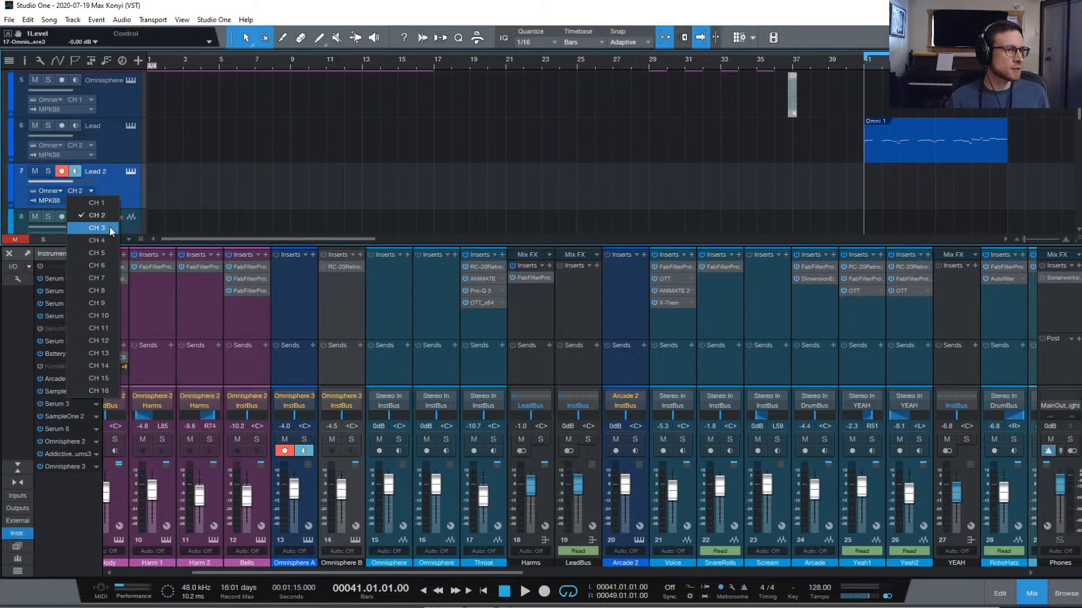
left_click(110, 225)
left_click(130, 179)
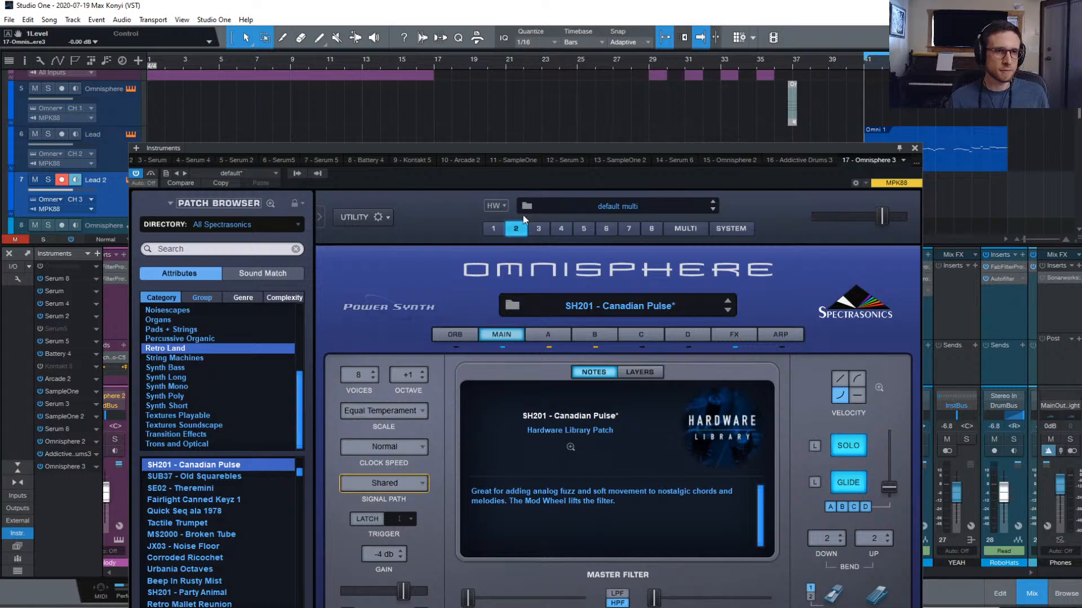
Route Omnisphere part 3 to output C in the multi mixer
left_click(684, 230)
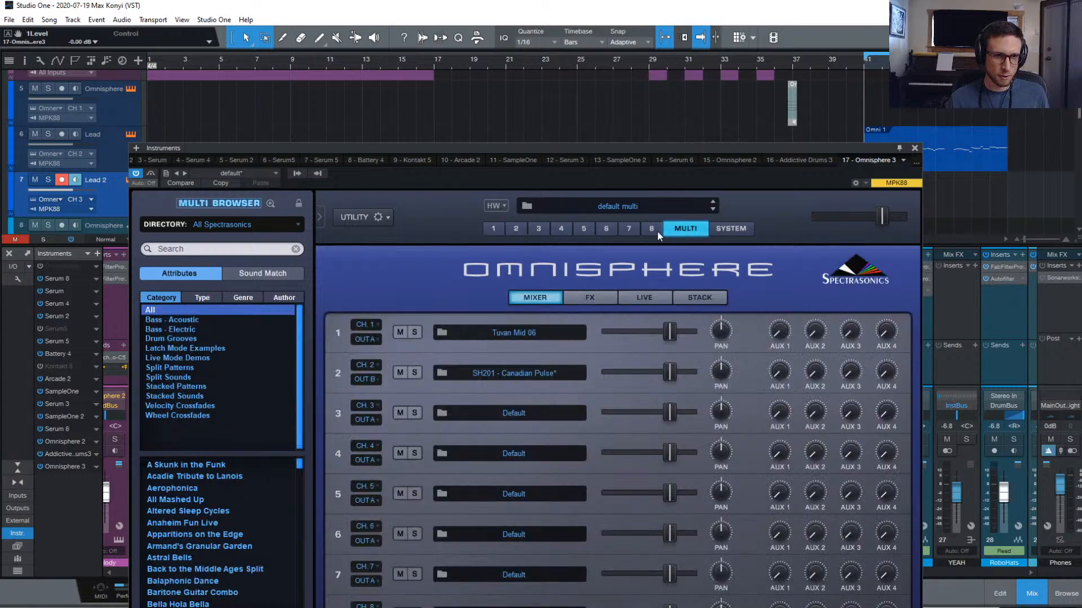
left_click(373, 422)
left_click(396, 443)
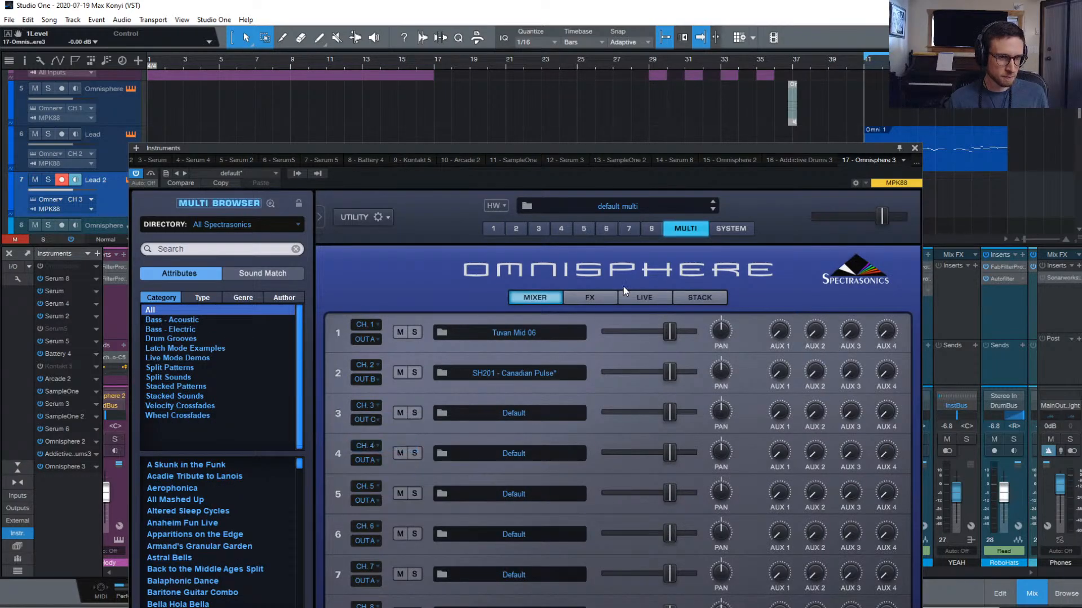
left_click(540, 229)
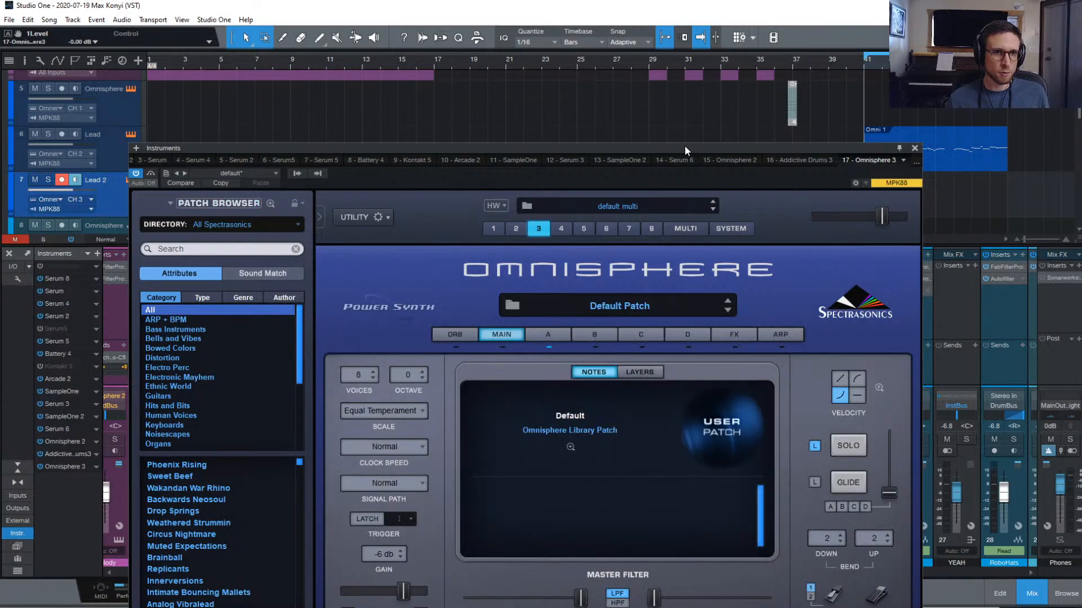
Enable the Omnisphere C output as a mixer channel and send it to InstBus
left_click_drag(684, 146, 1081, 313)
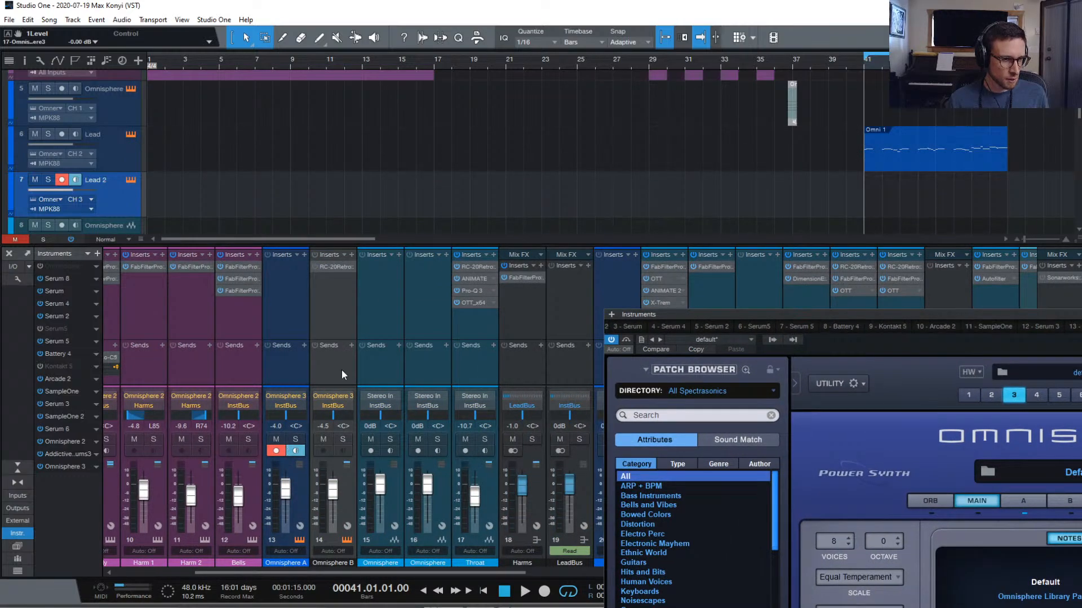
scroll(332, 386, "right", 1)
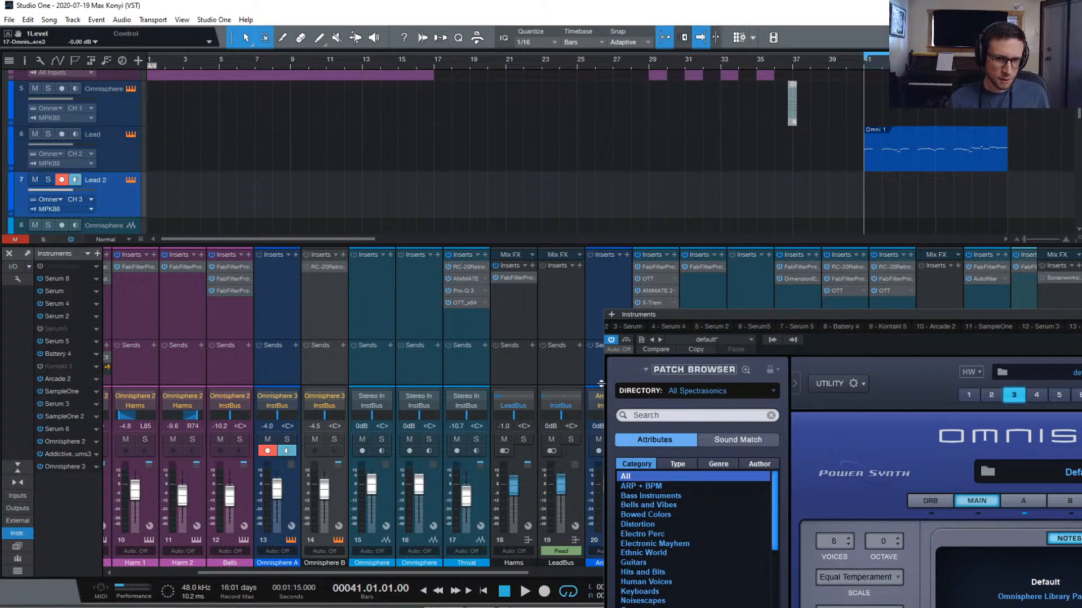
left_click(771, 340)
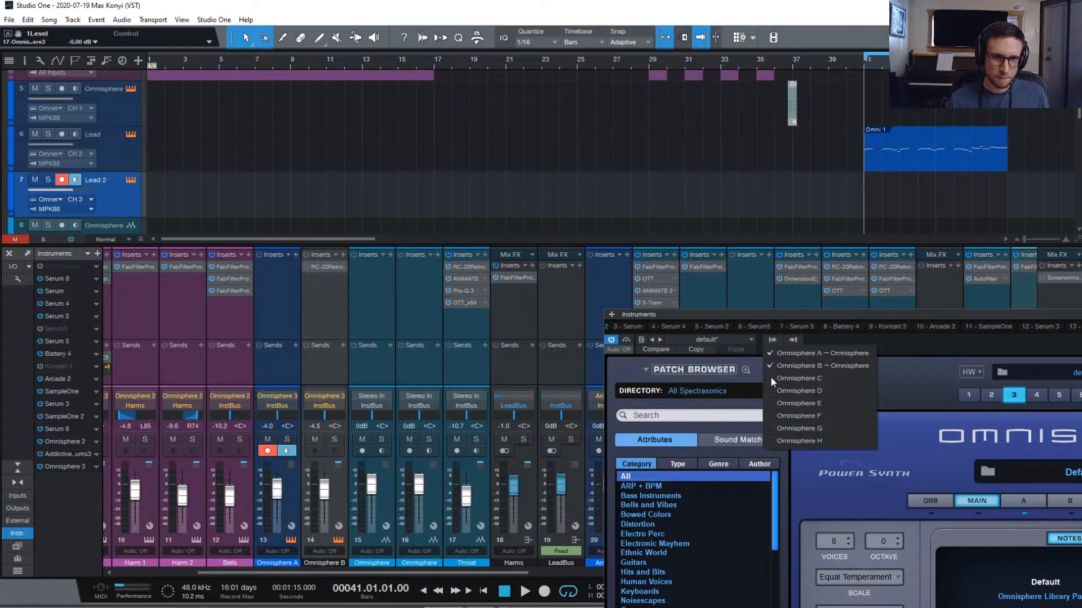
left_click(770, 378)
left_click(374, 388)
left_click(377, 403)
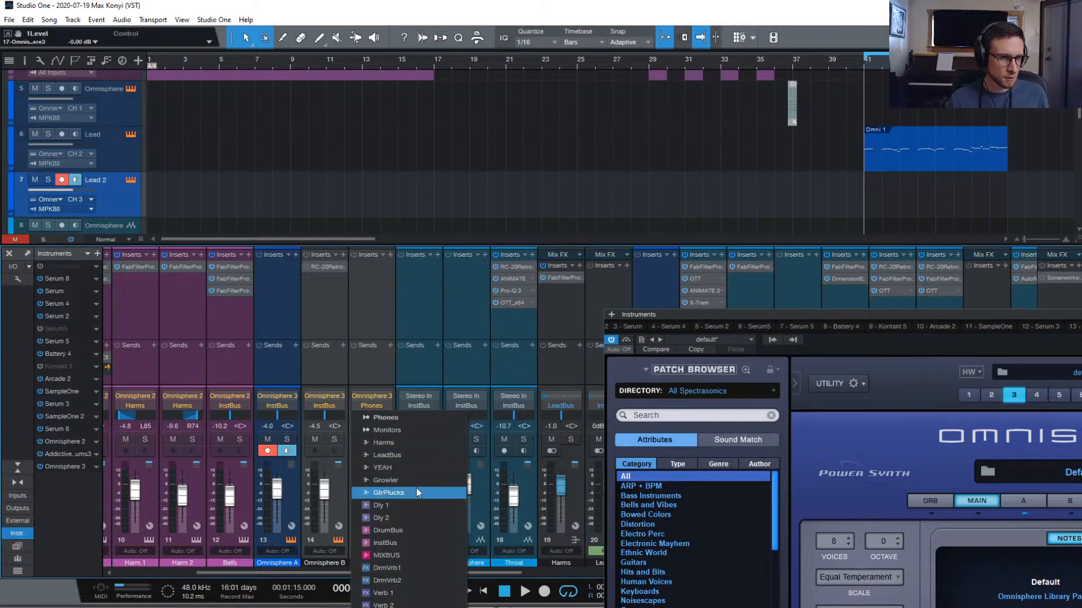
left_click(411, 541)
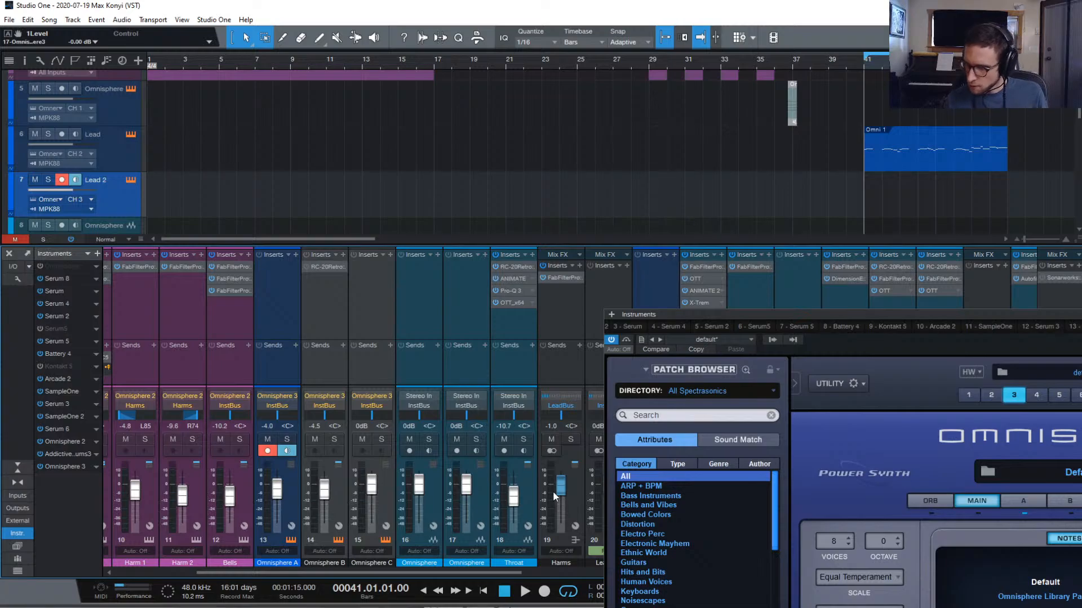
mouse_move(553, 491)
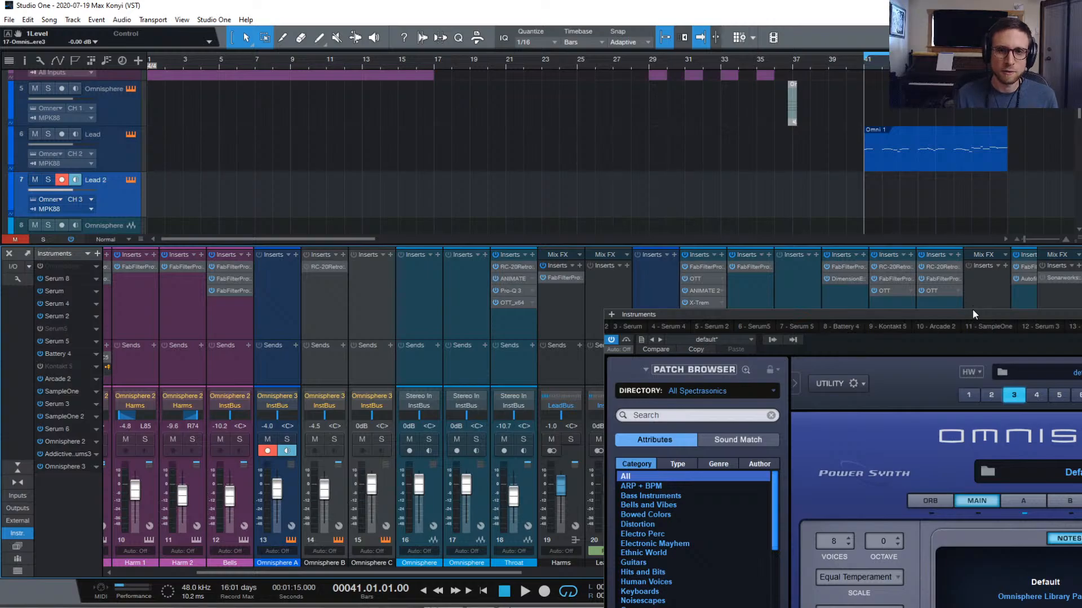
Expand the SERUM folder and record-arm its Chords track, opening Serum 8 with the Chords preset
left_click_drag(972, 311, 566, 71)
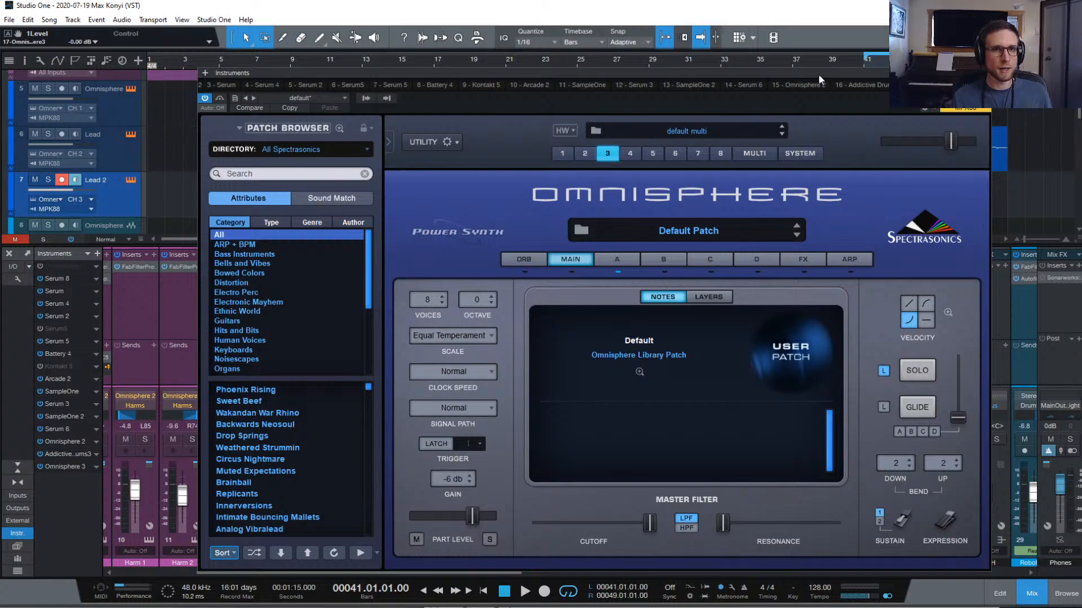
left_click_drag(818, 73, 732, 45)
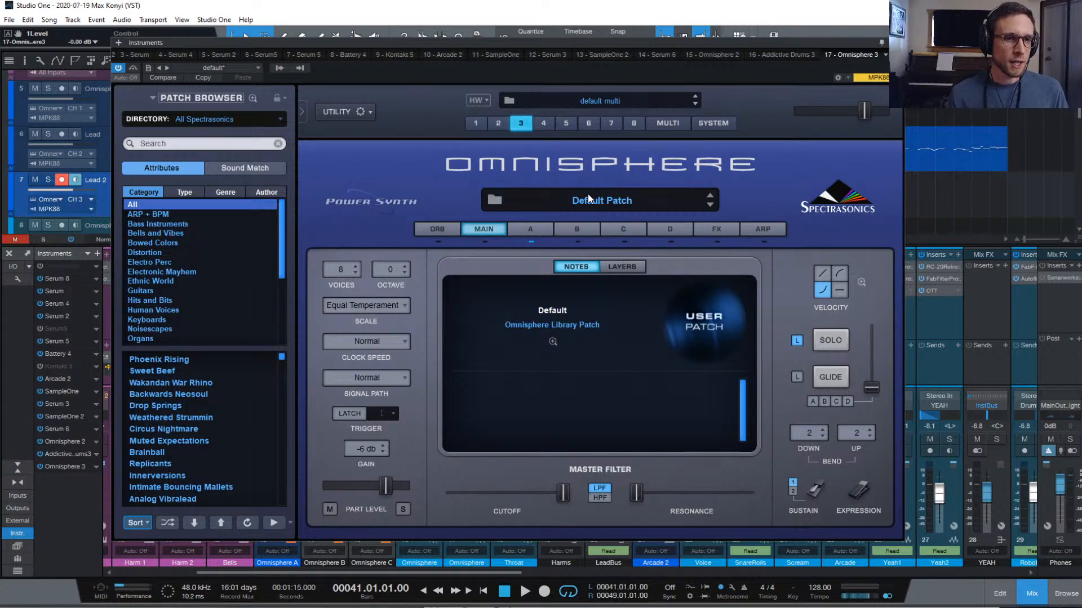
left_click_drag(501, 42, 689, 380)
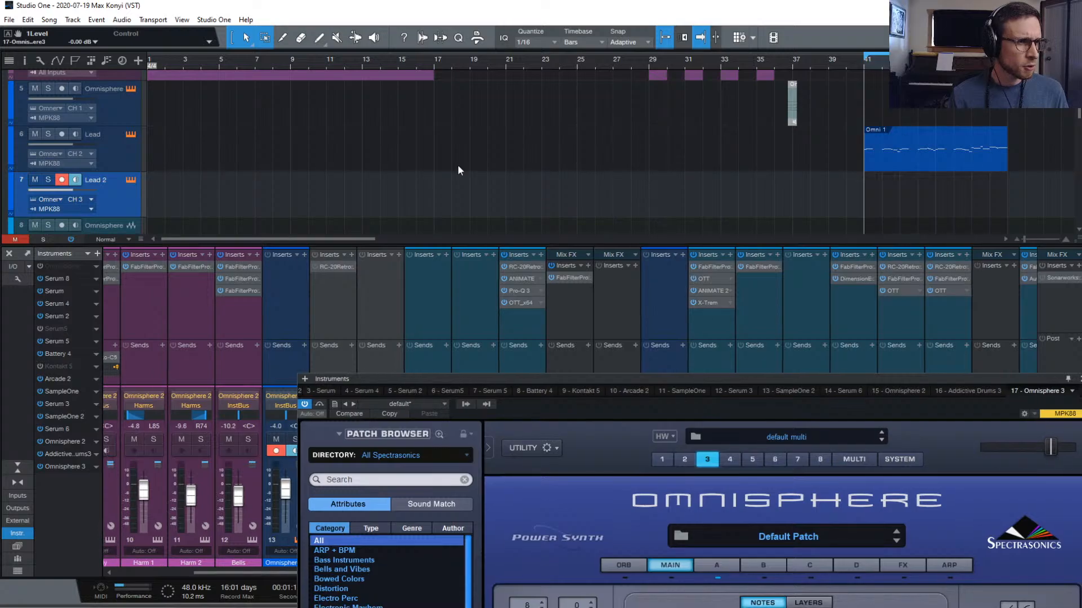
scroll(454, 161, "down", 15)
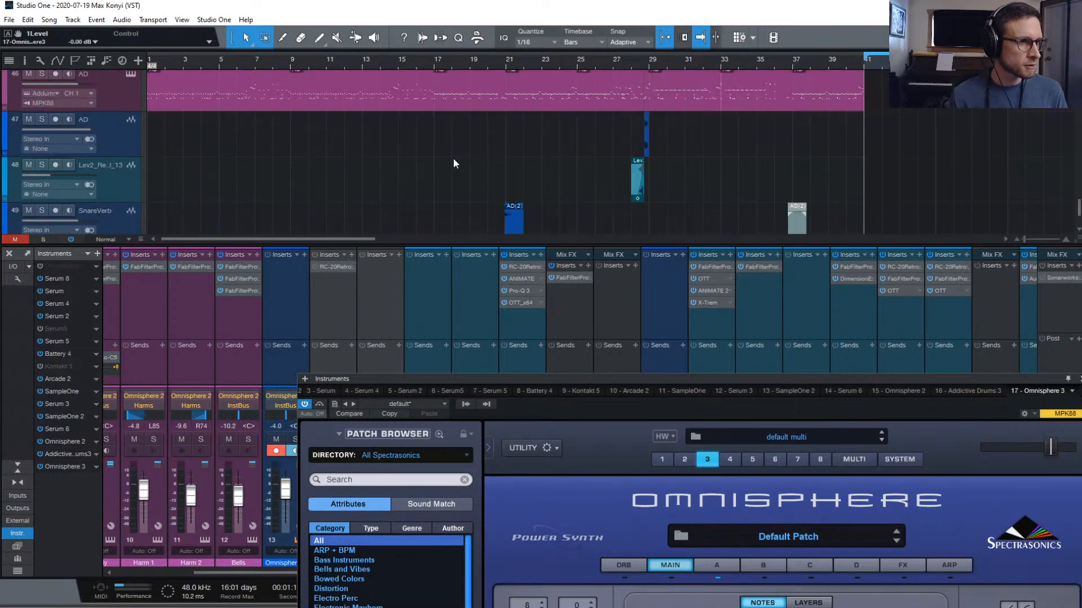
scroll(454, 161, "up", 2)
scroll(453, 160, "up", 15)
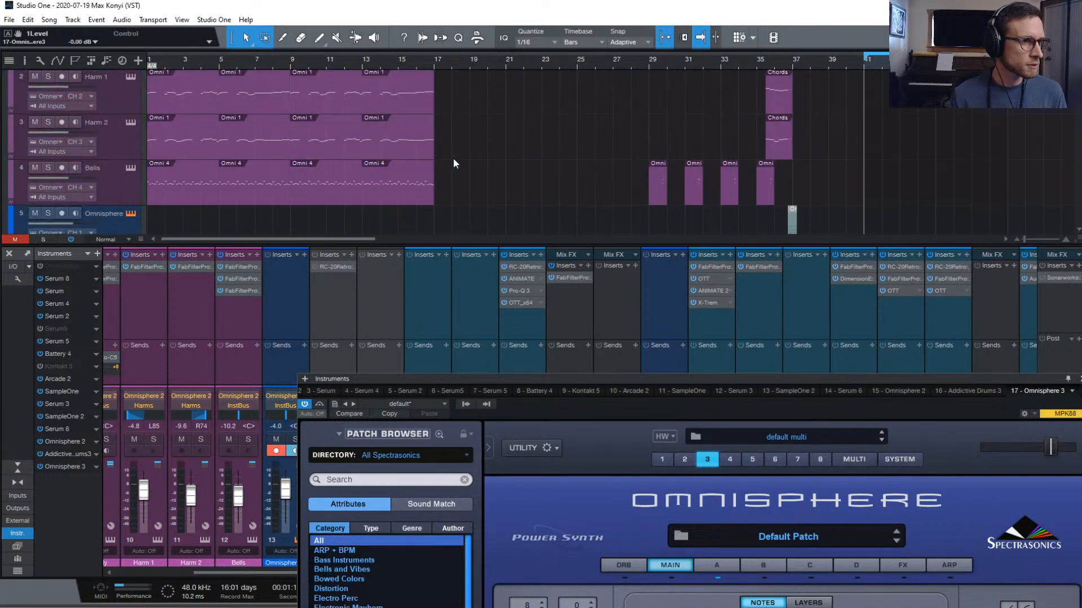
scroll(454, 160, "down", 15)
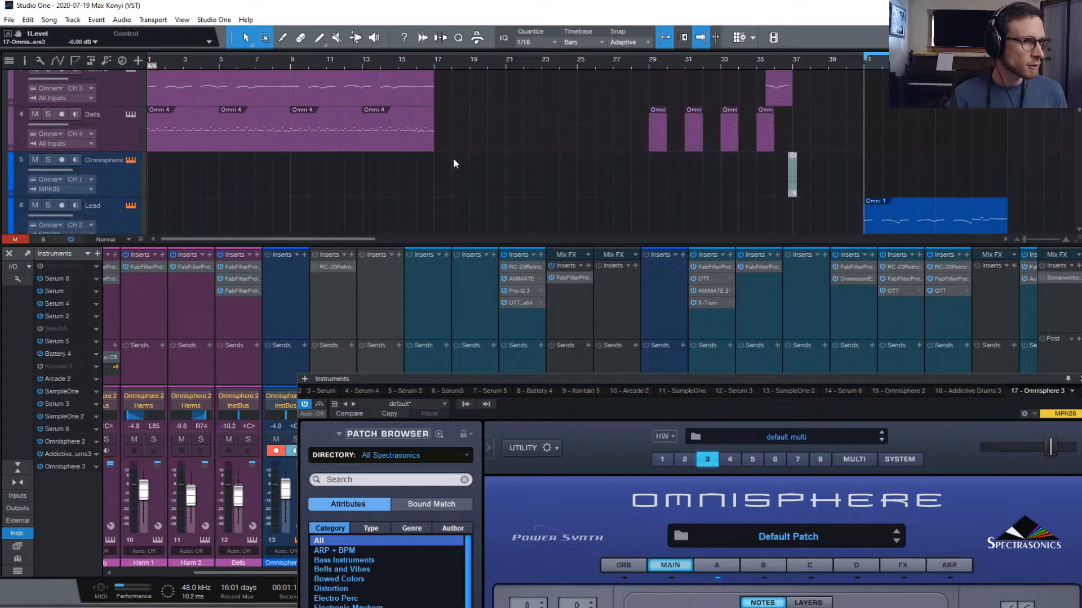
scroll(452, 158, "down", 4)
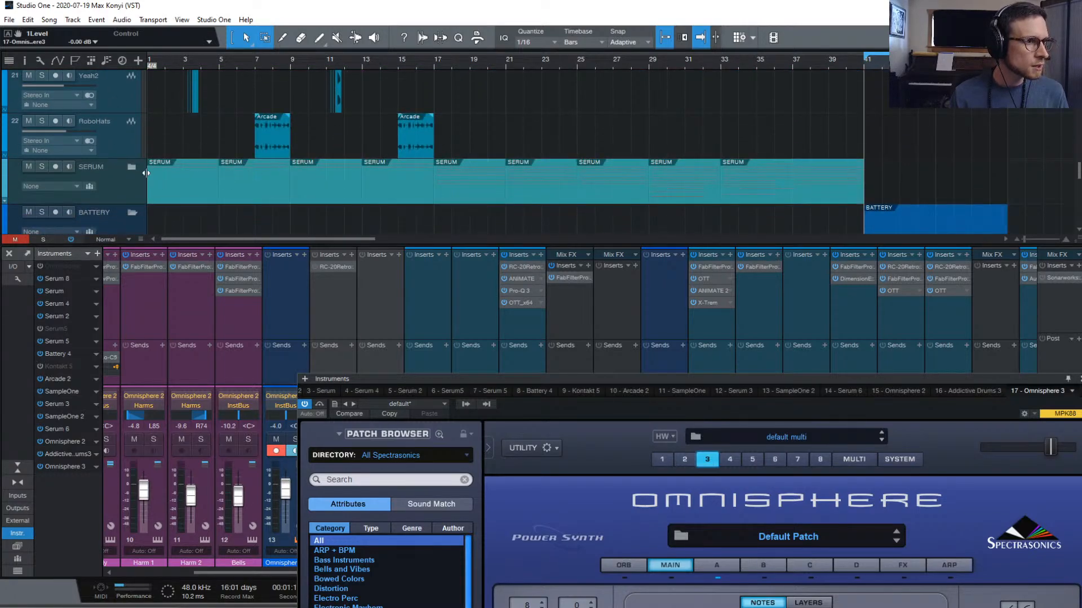
left_click(131, 167)
scroll(291, 140, "down", 4)
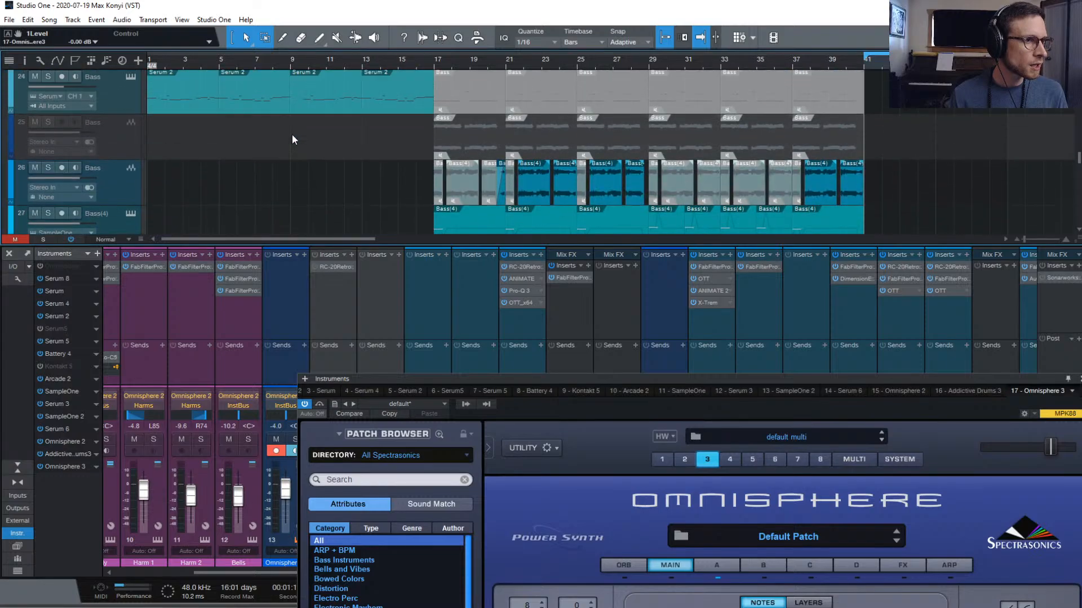
scroll(292, 140, "up", 4)
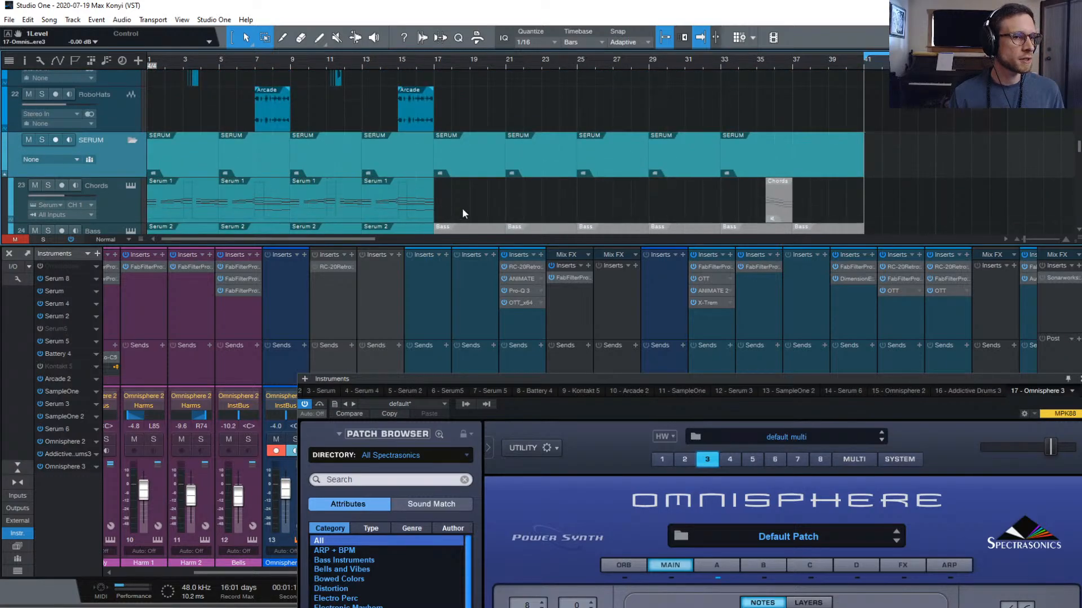
left_click(463, 213)
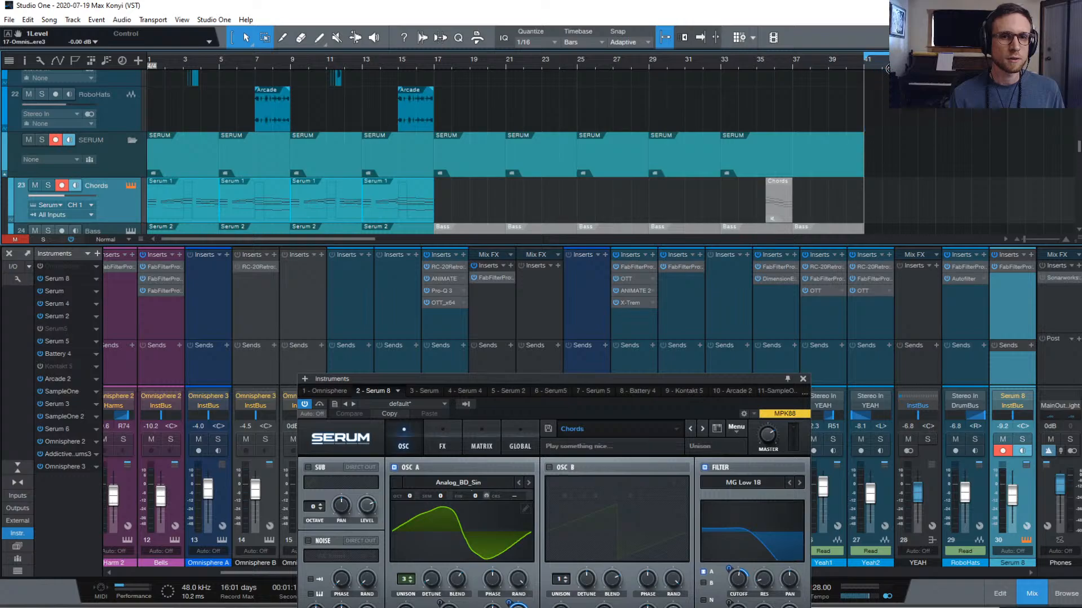
Clear the range at bar 41, hide the mixer, and close the Serum window
left_click_drag(888, 68, 872, 73)
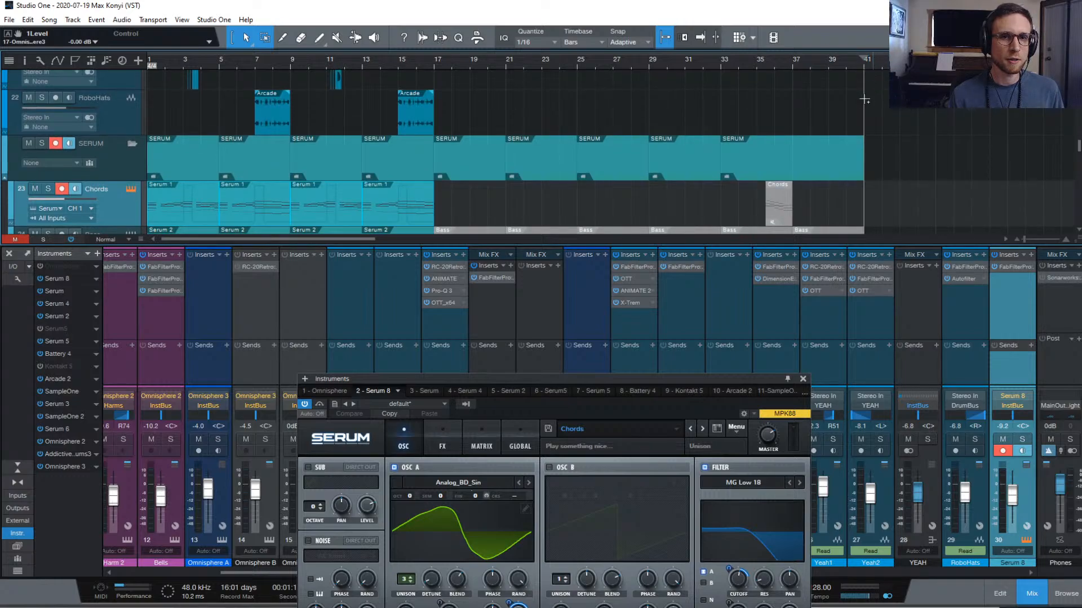
scroll(911, 226, "up", 2)
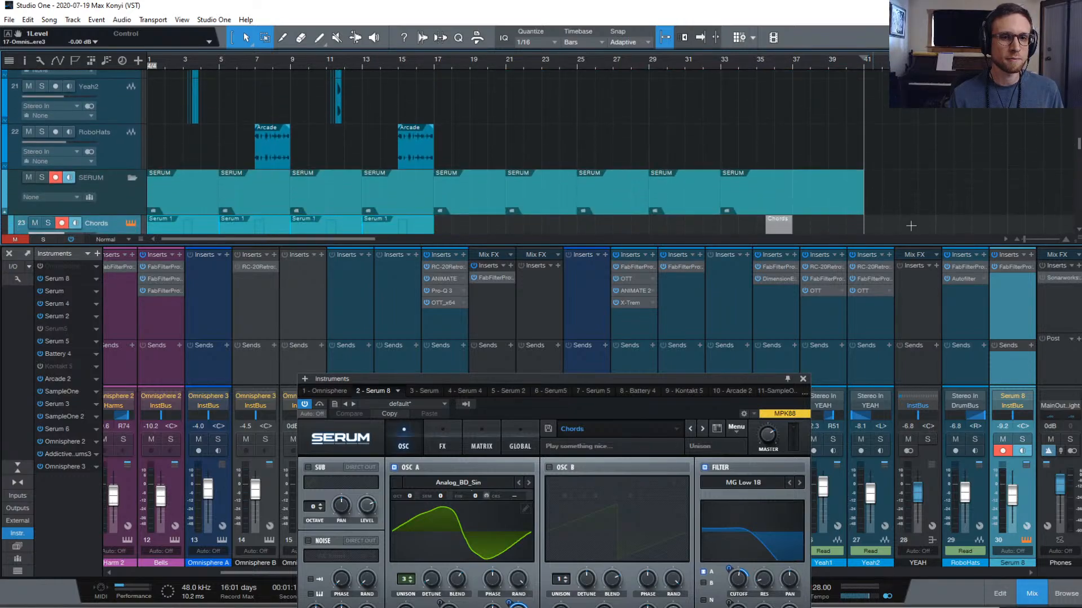
left_click(1040, 593)
scroll(890, 272, "up", 4)
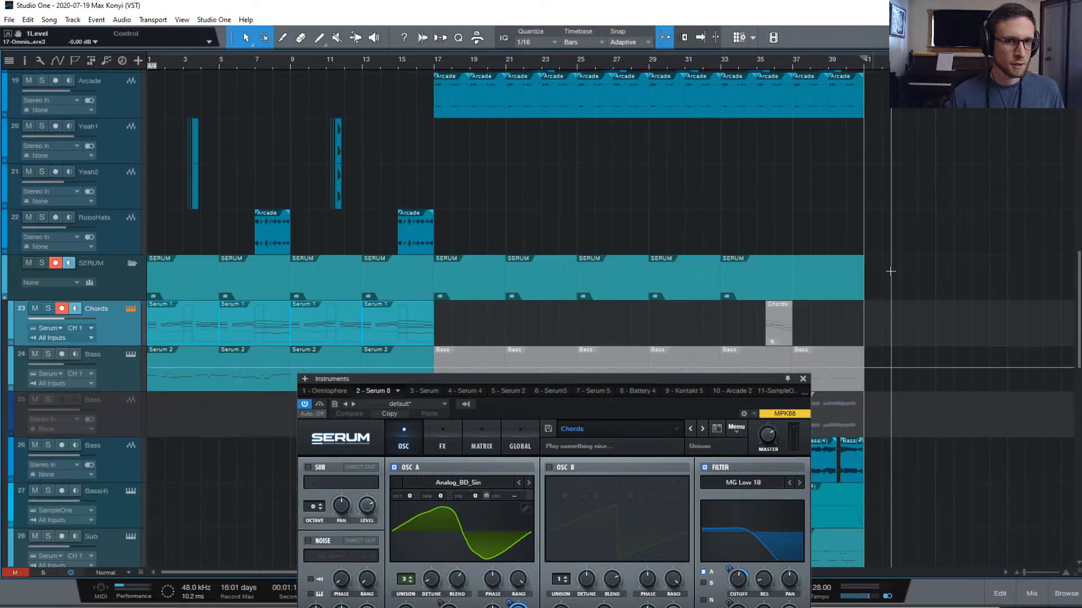
scroll(890, 271, "up", 4)
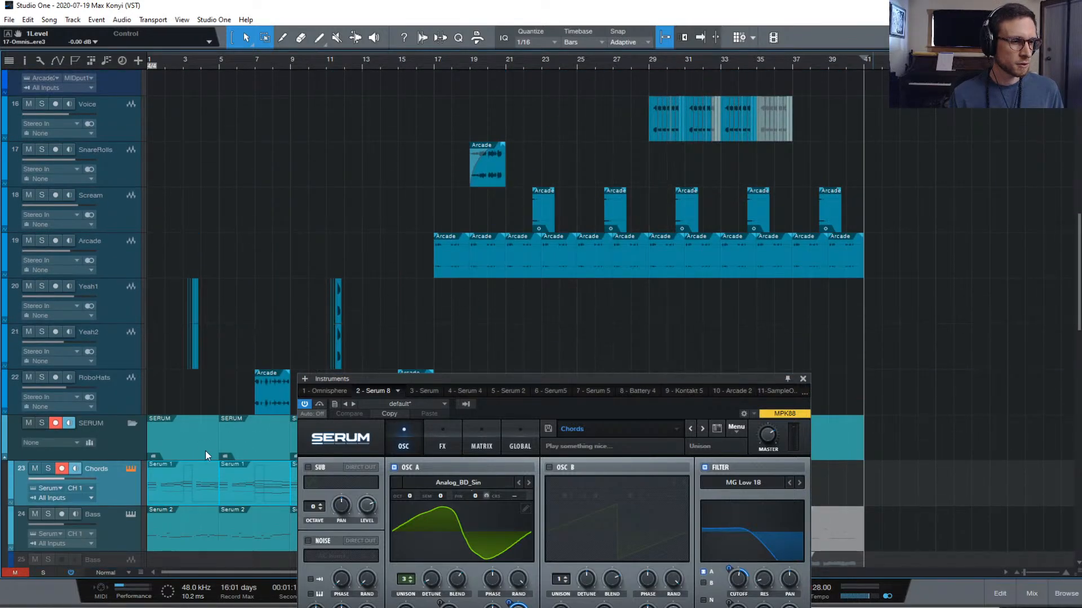
right_click(918, 90)
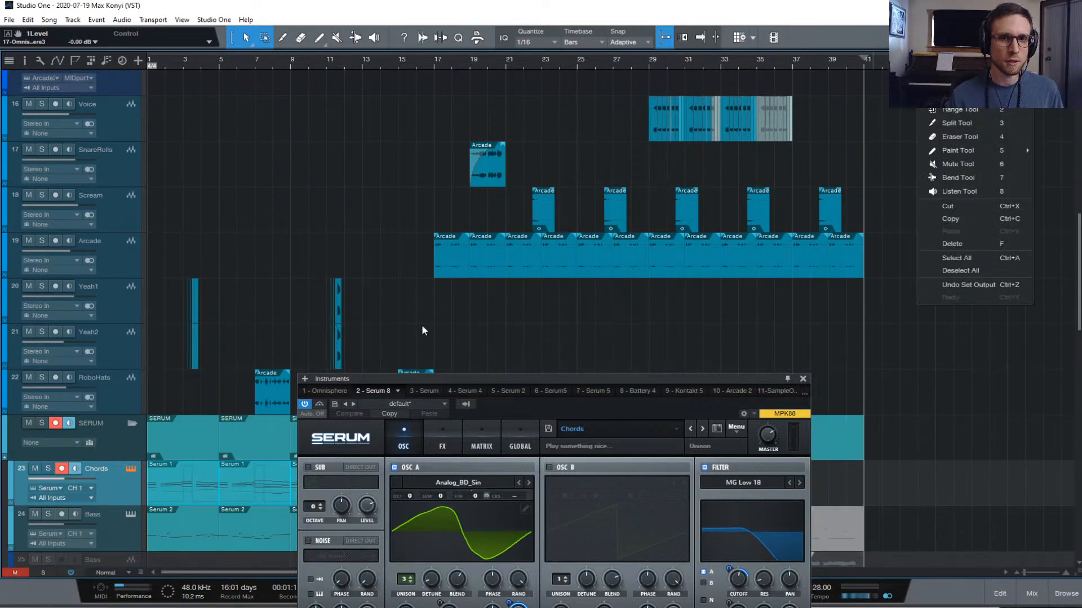
left_click(201, 389)
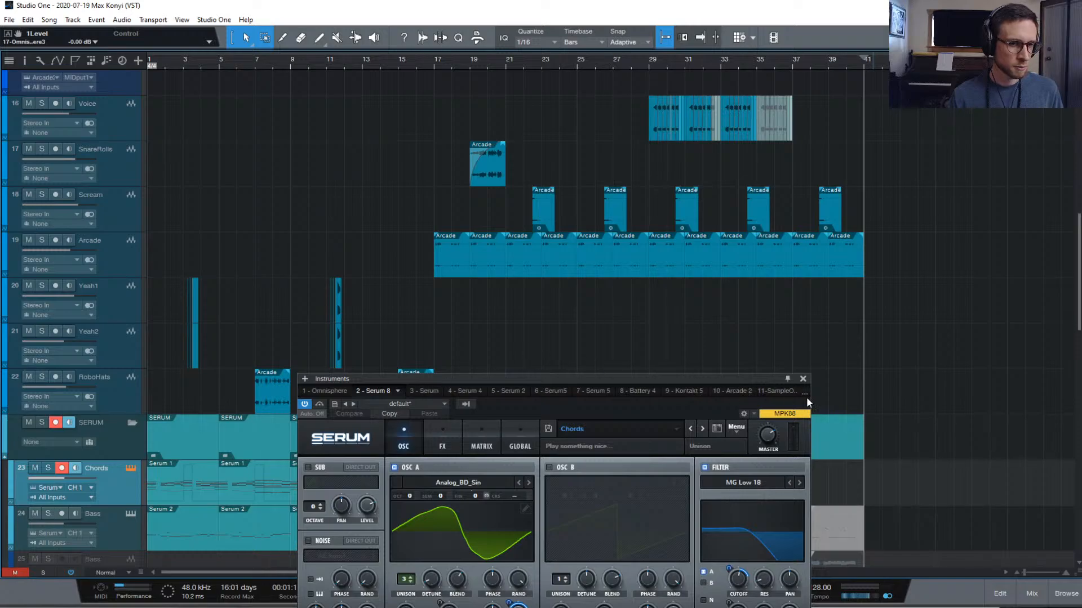
left_click(803, 379)
Start rendering the Chords track's Serum 1 events to audio, then cancel and undo it
scroll(563, 429, "down", 1)
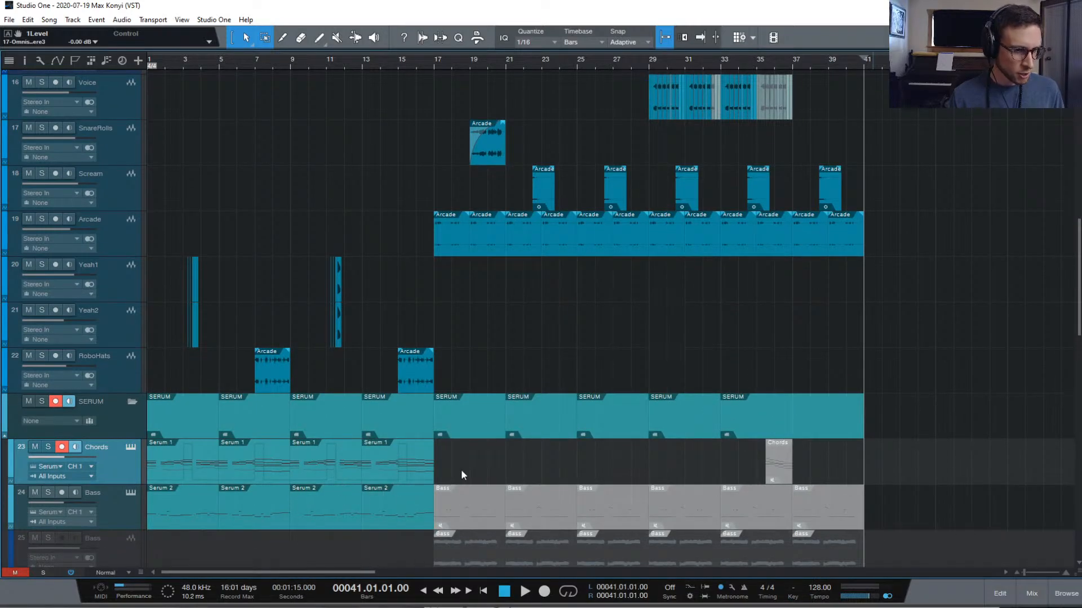
left_click(127, 471)
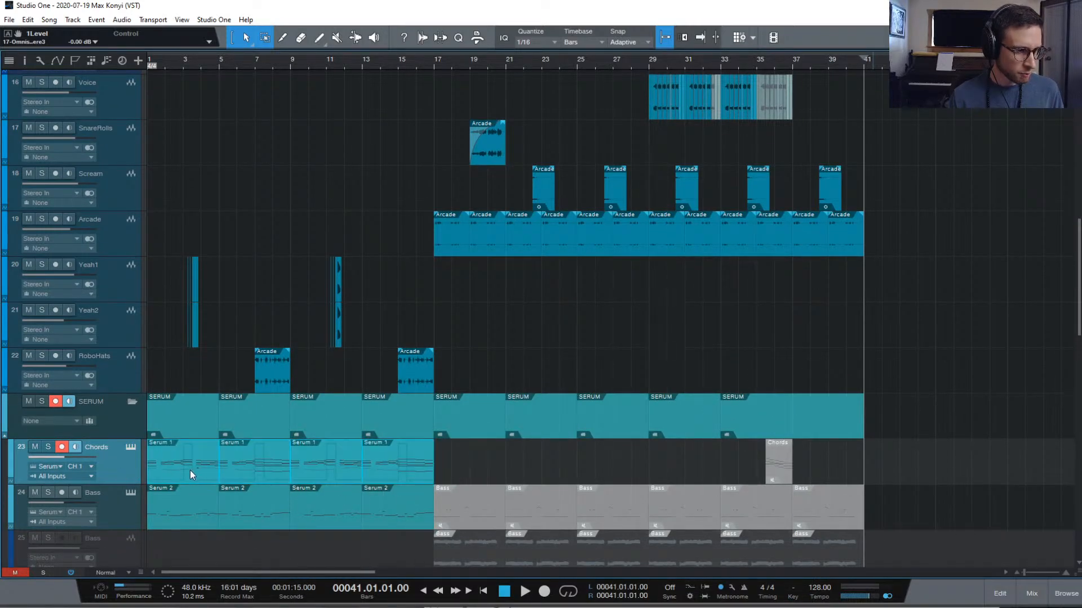
key("ctrl+b")
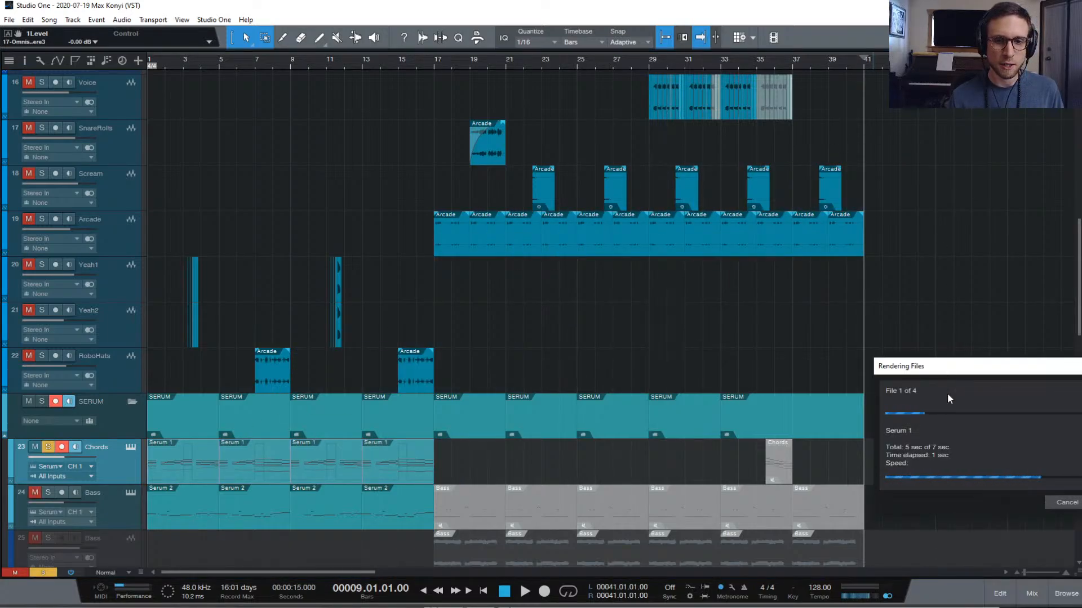
left_click(1058, 503)
key("ctrl+z")
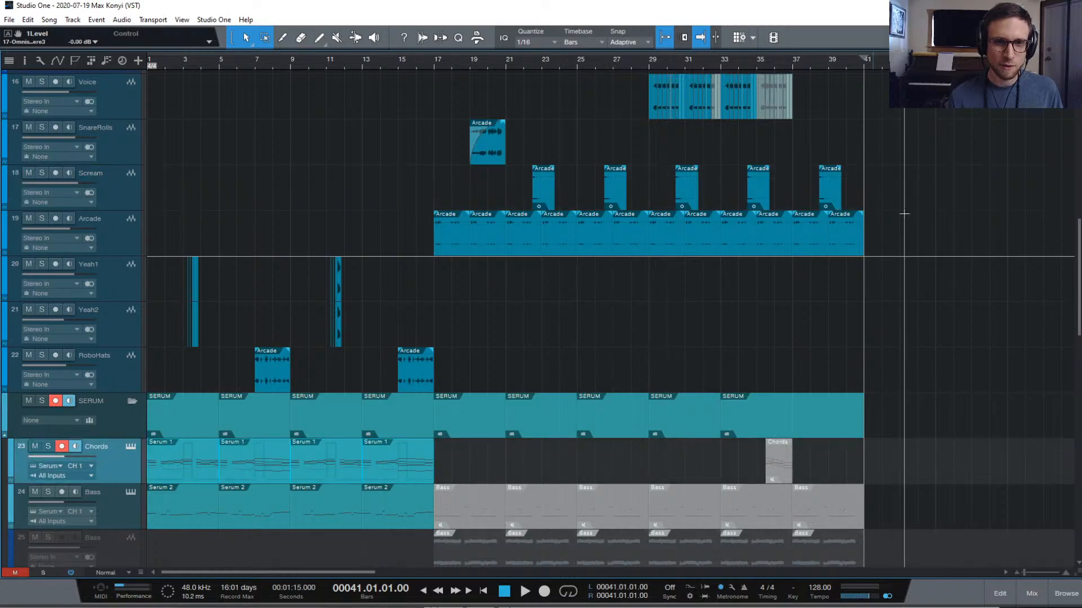
Select the tracks from Voice down to RoboHats and bring up their context menu
scroll(161, 332, "up", 1)
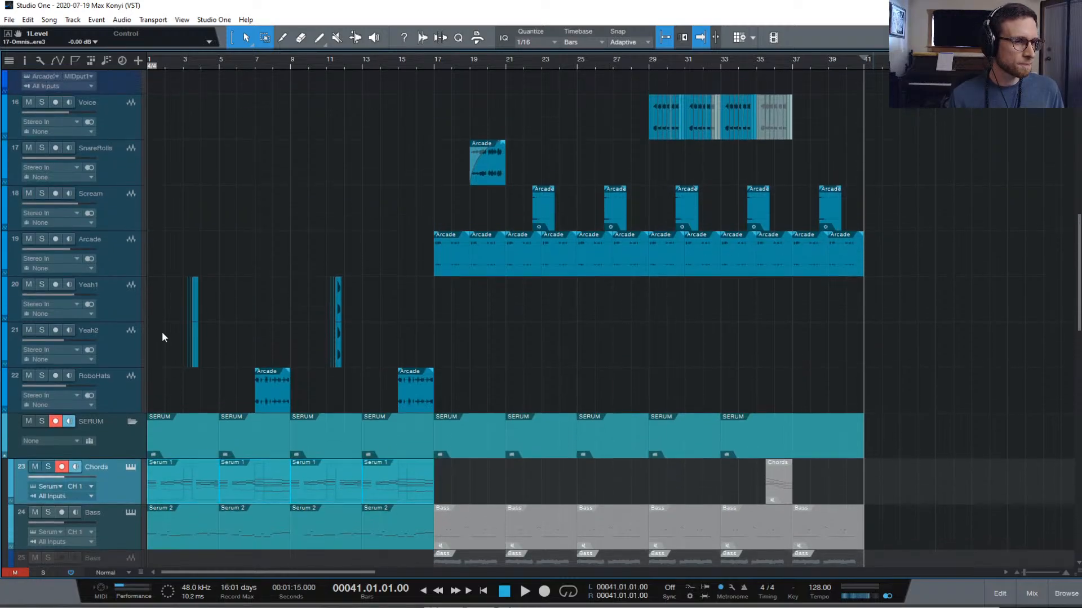
left_click(120, 148)
scroll(138, 350, "up", 1)
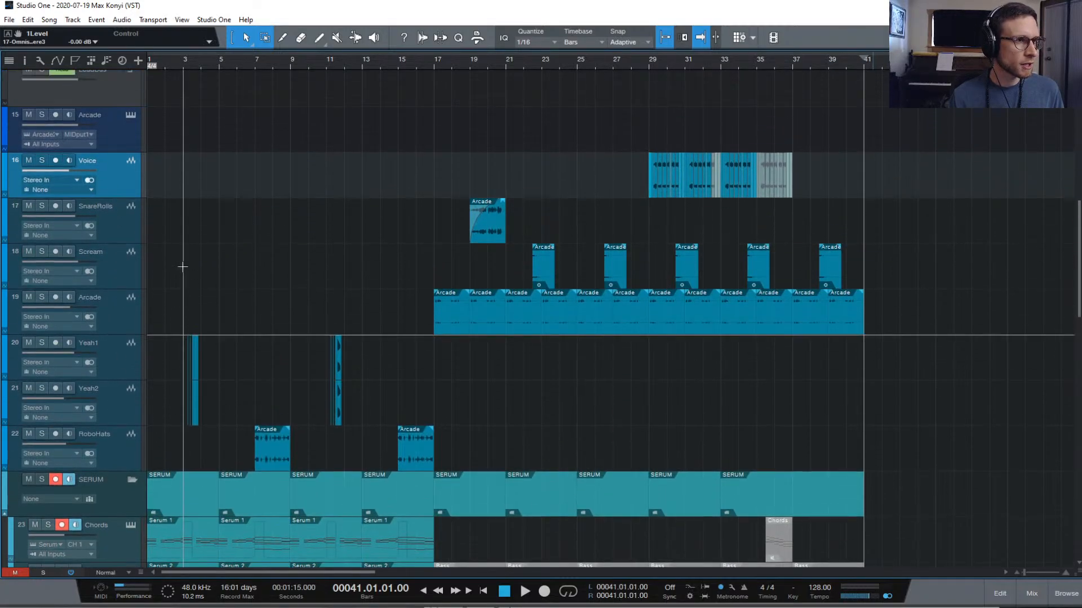
scroll(181, 267, "up", 2)
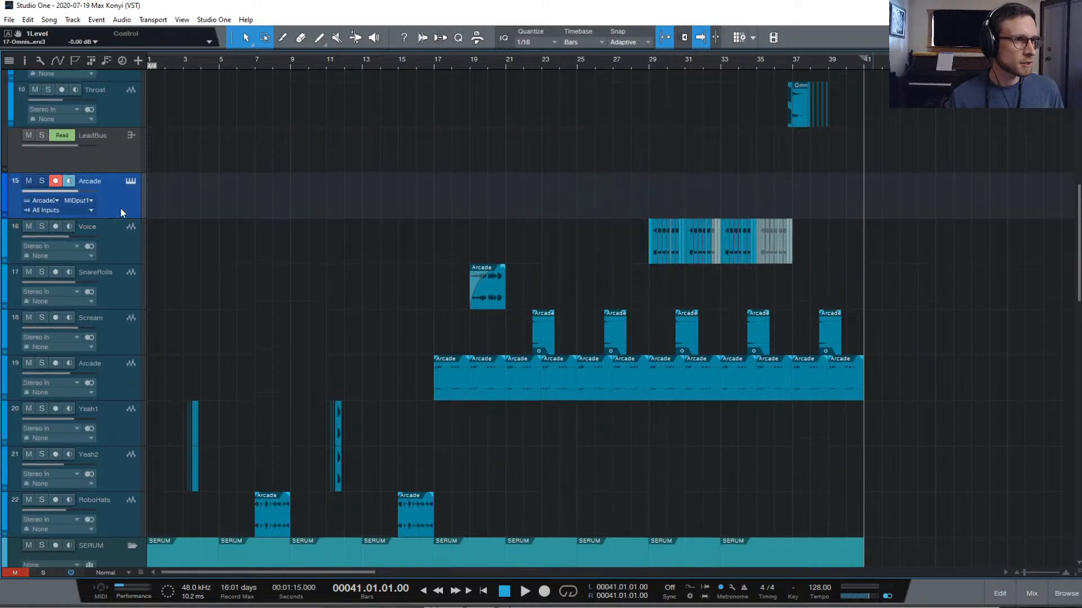
scroll(120, 214, "down", 4)
left_click(125, 348, "shift")
right_click(124, 348)
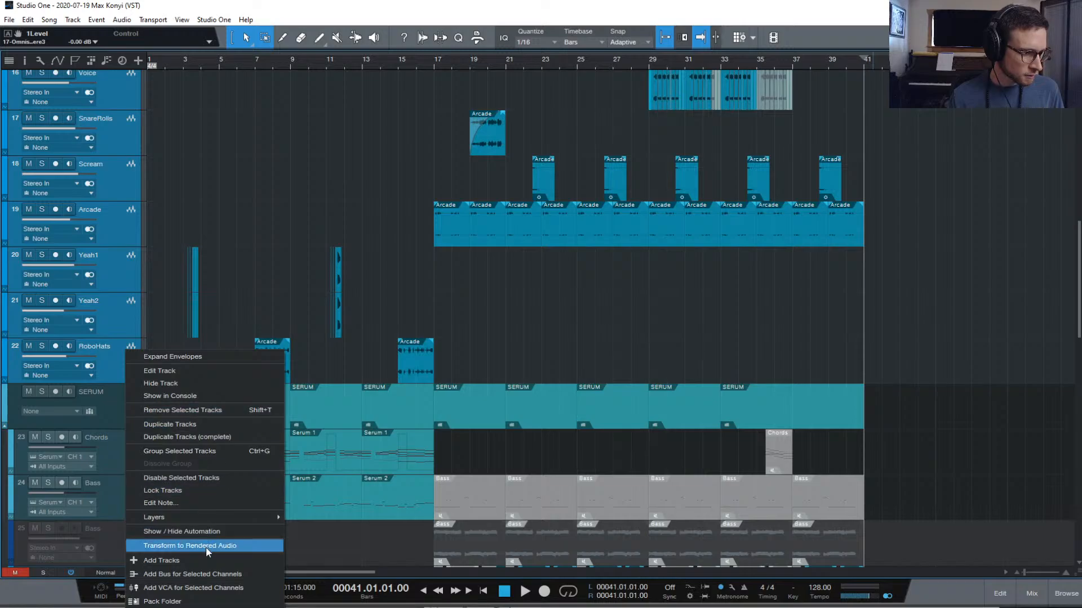
Pack the selected tracks into a folder track named 'Arcade'
left_click(204, 602)
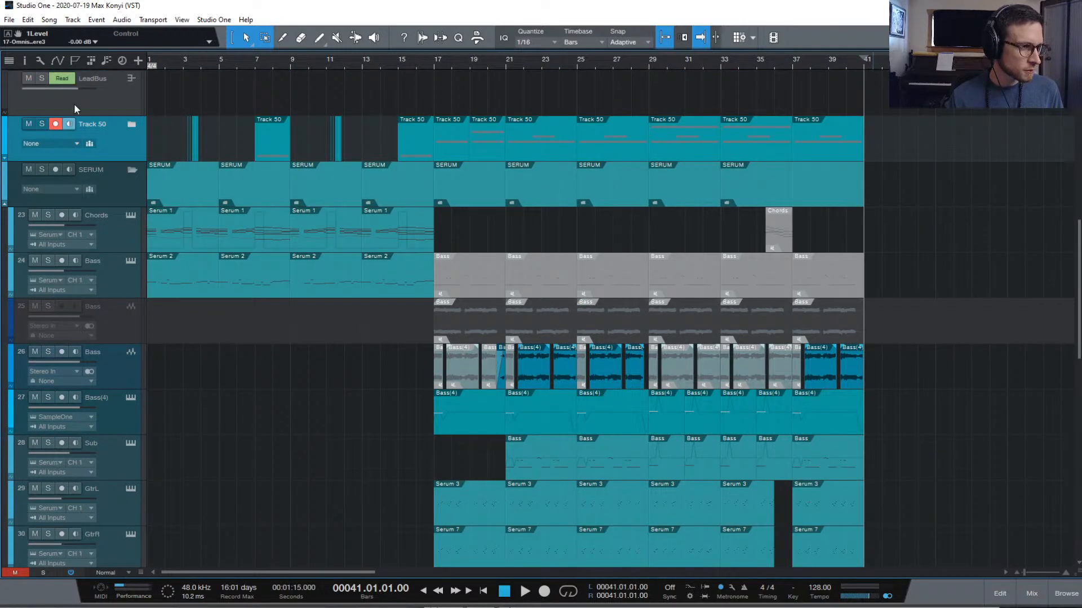
type("ARcade")
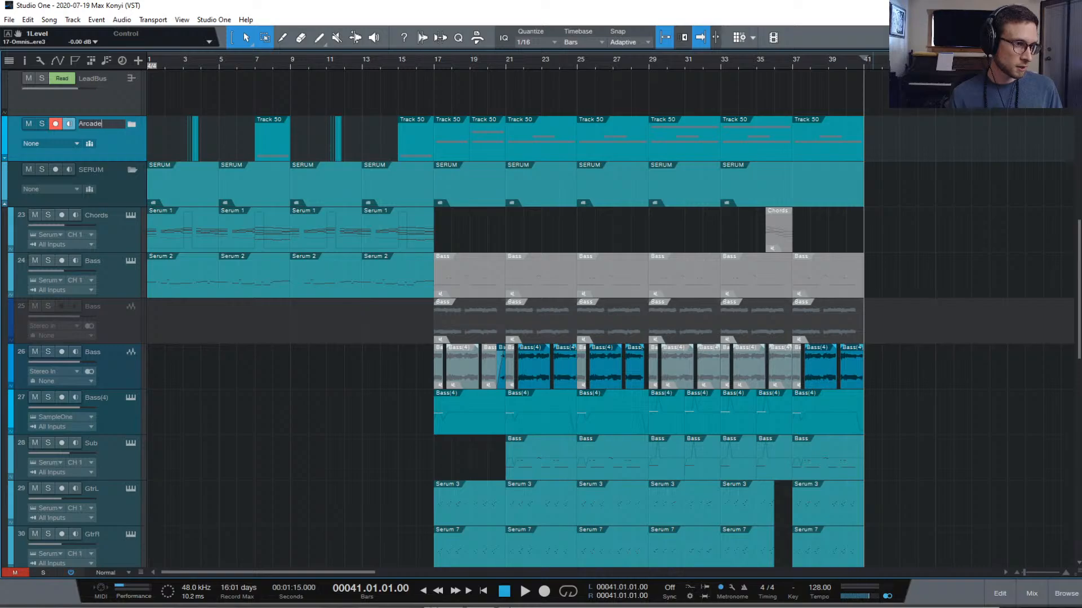
key("Return")
scroll(668, 165, "up", 1)
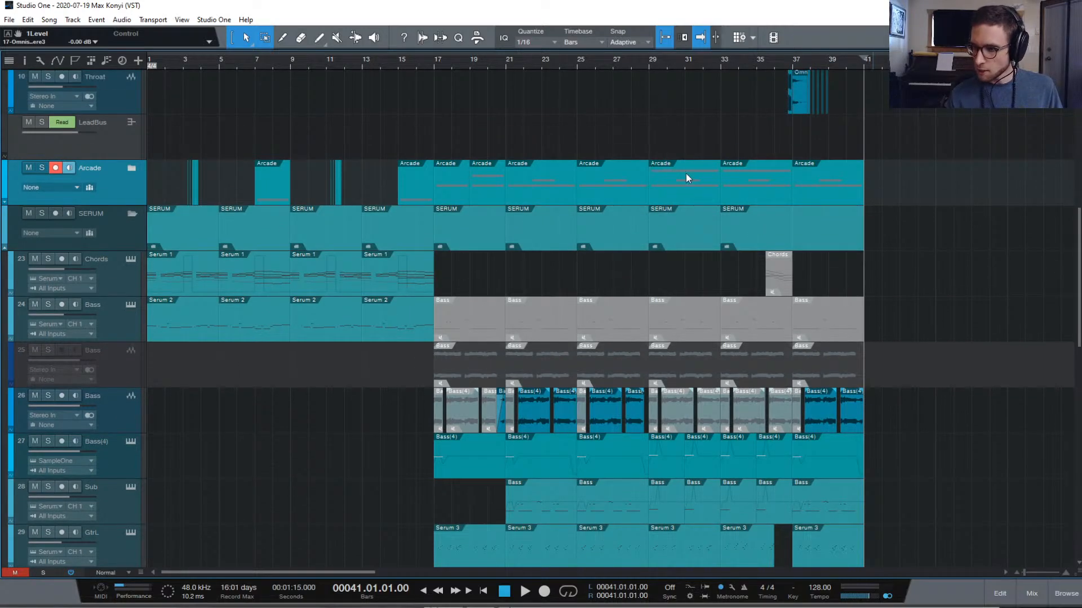
scroll(679, 178, "up", 6)
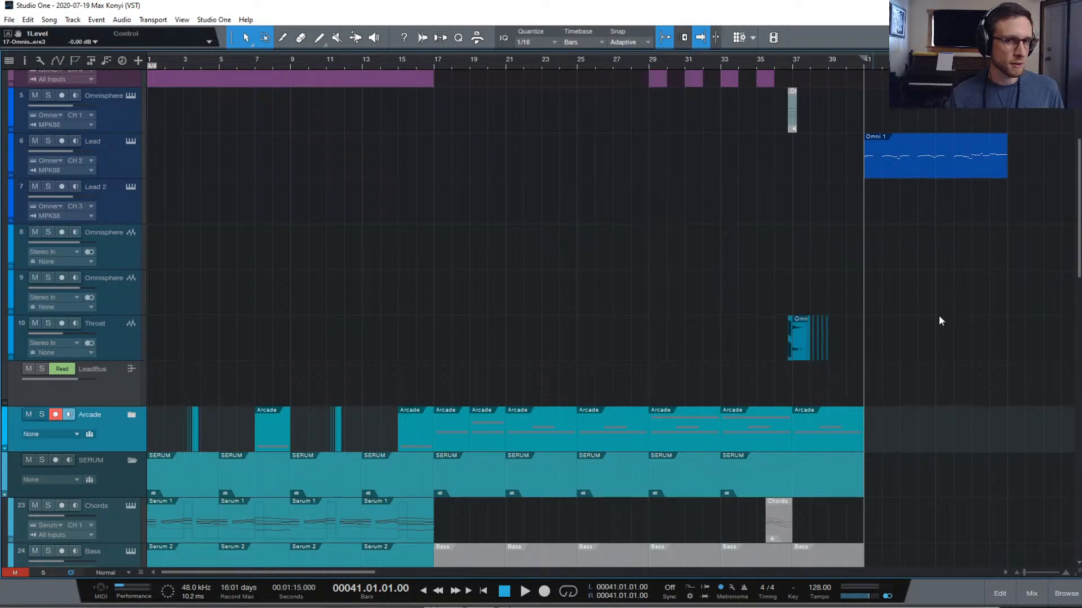
Cancel a stray render of the Chords events and delete the leftover Serum 1 event
scroll(938, 318, "down", 1)
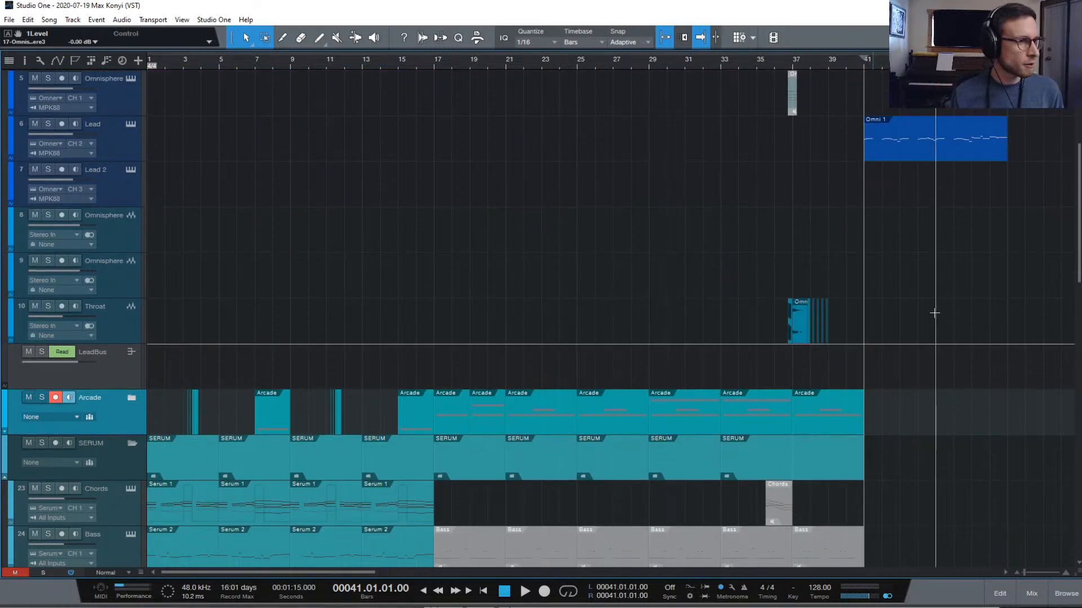
scroll(584, 354, "down", 5)
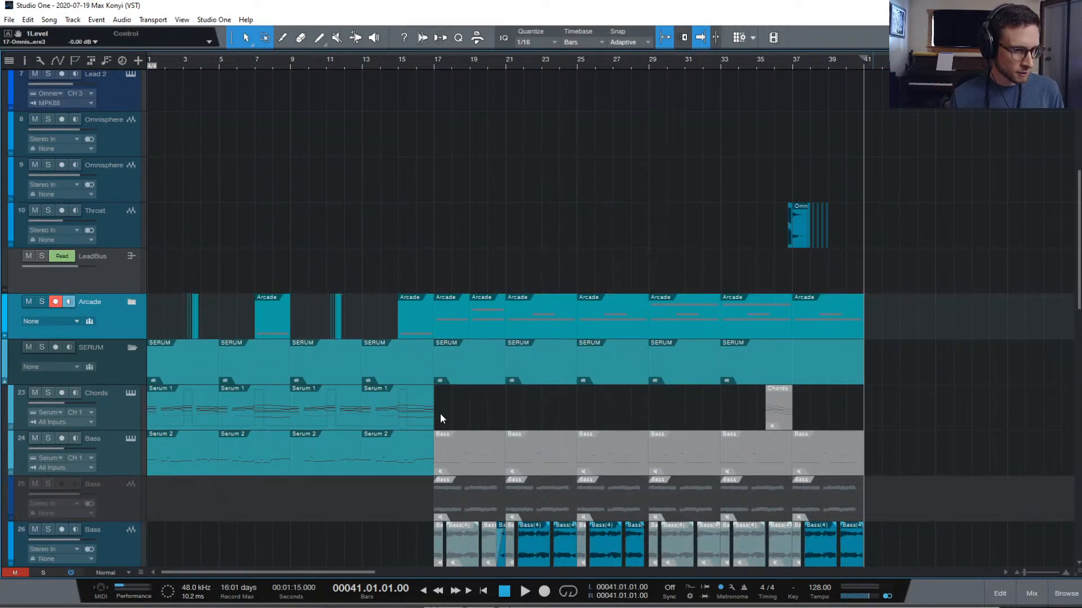
left_click_drag(441, 413, 786, 155)
scroll(175, 409, "up", 2)
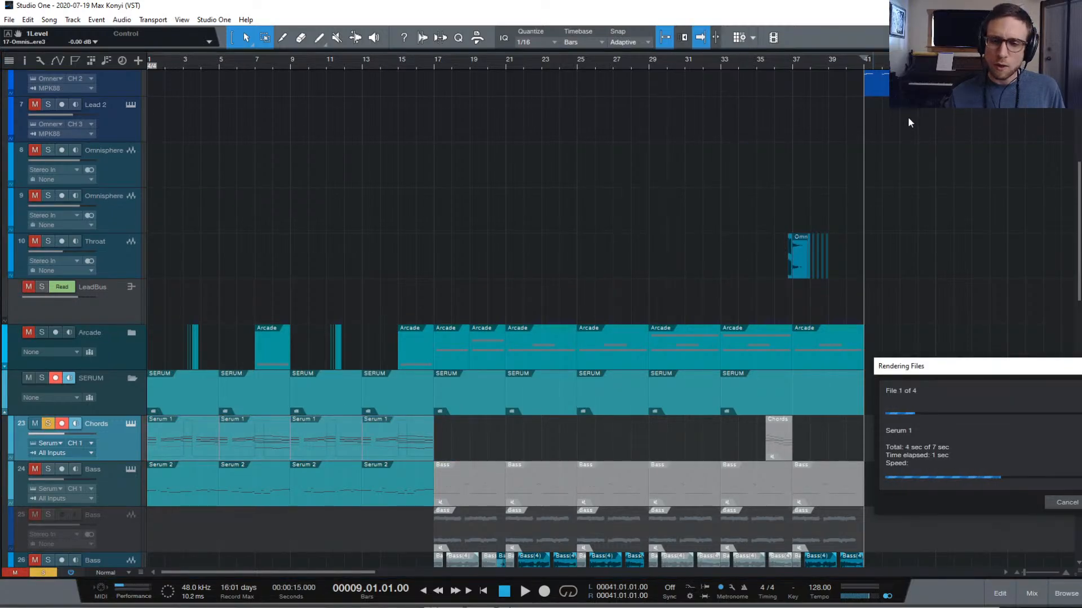
left_click(1066, 502)
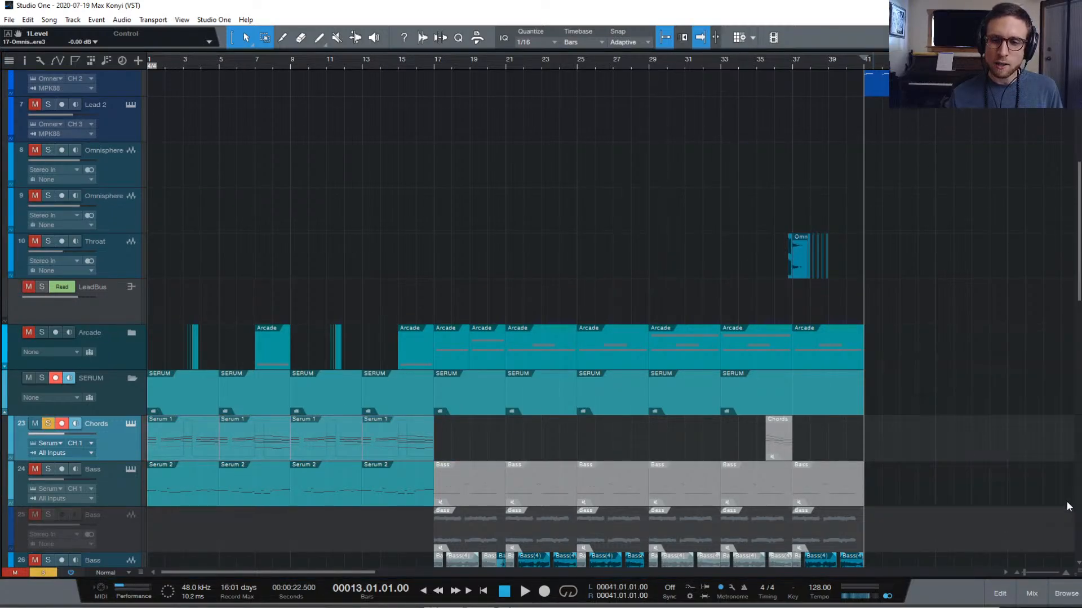
key("Delete")
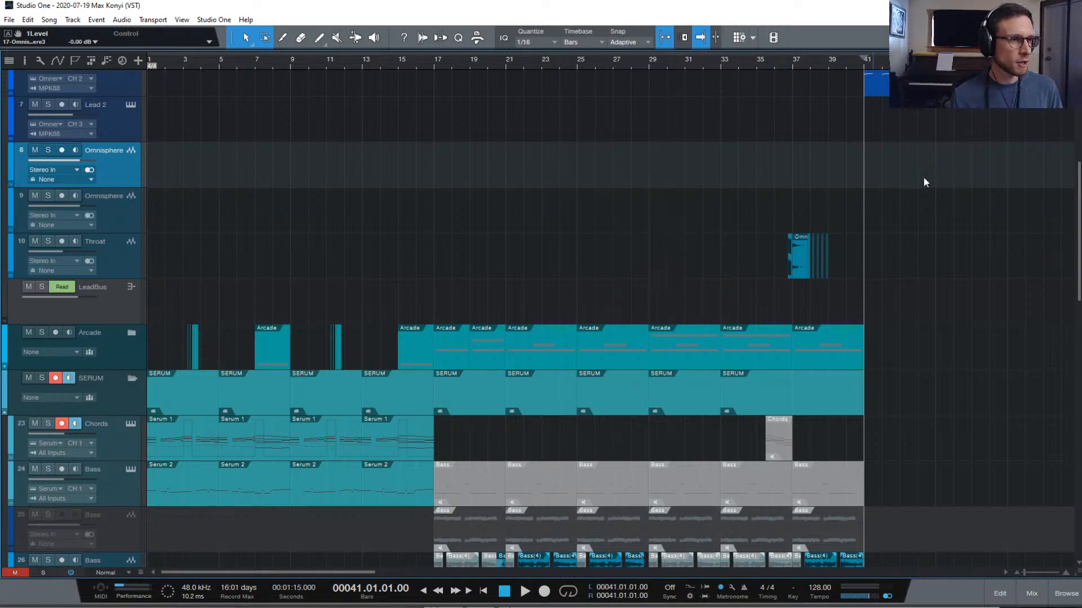
Paste the four Serum 1 events from Chords onto Lead 2 at bar 41
scroll(467, 465, "up", 1)
left_click_drag(467, 471, 167, 473)
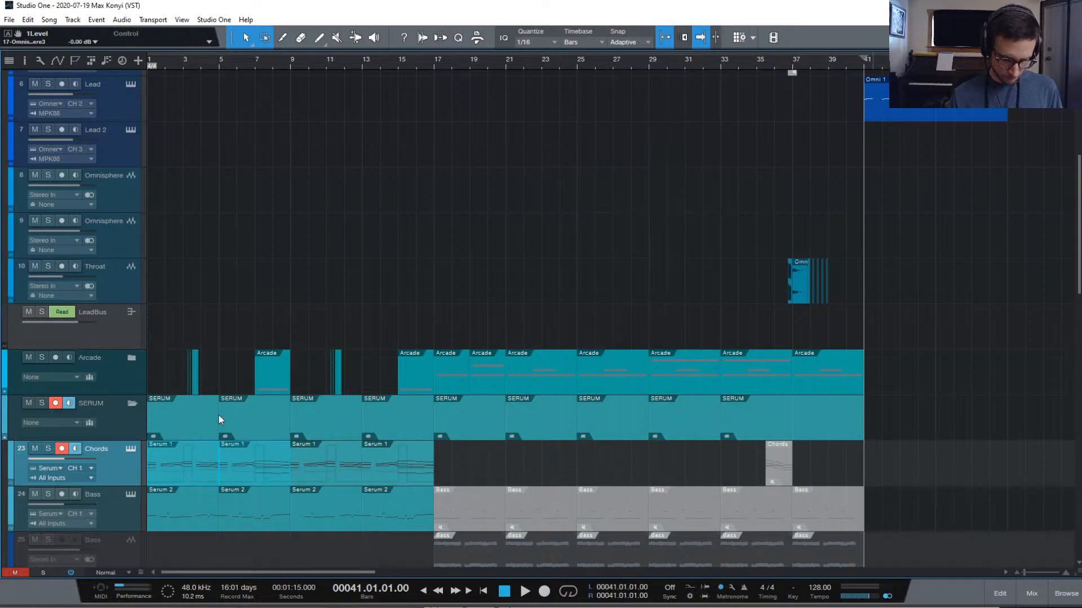
left_click_drag(865, 65, 866, 68)
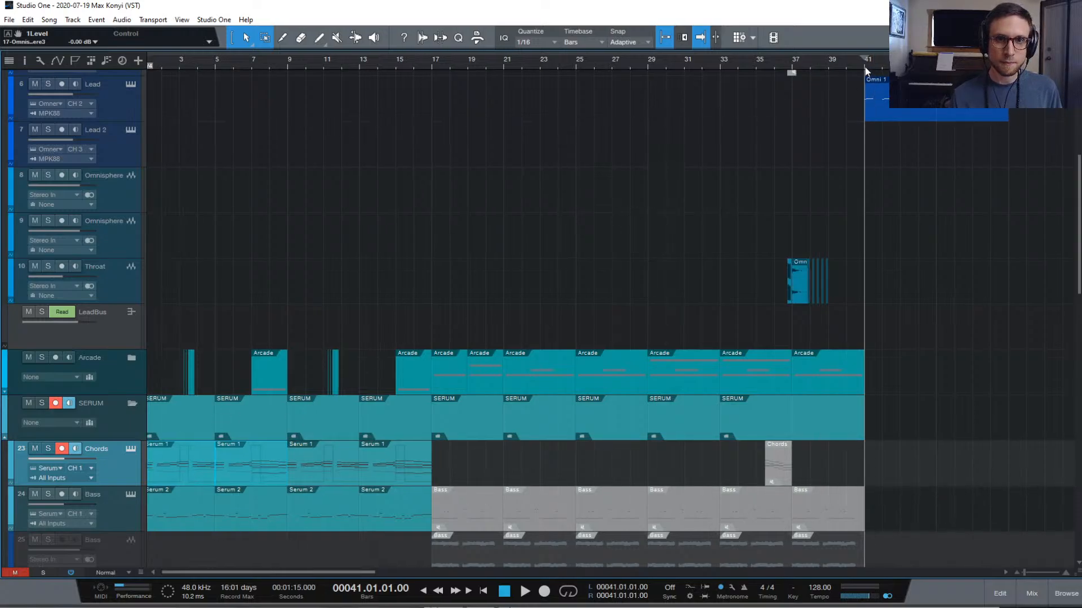
left_click(123, 162)
key("ctrl+v")
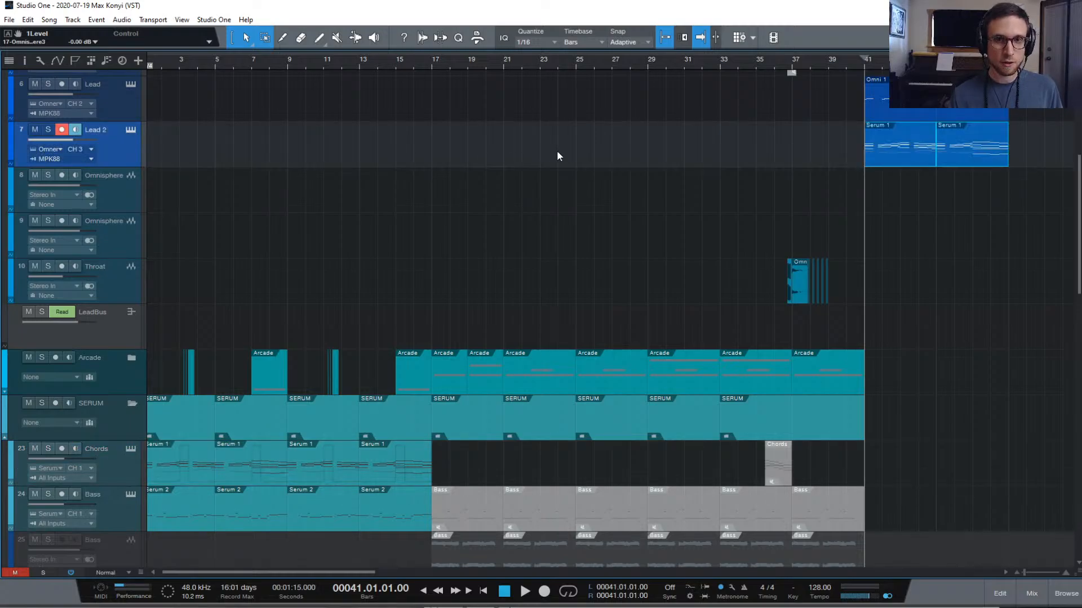
Open Lead 2's Omnisphere instrument editor
scroll(995, 196, "up", 1)
scroll(969, 169, "up", 3)
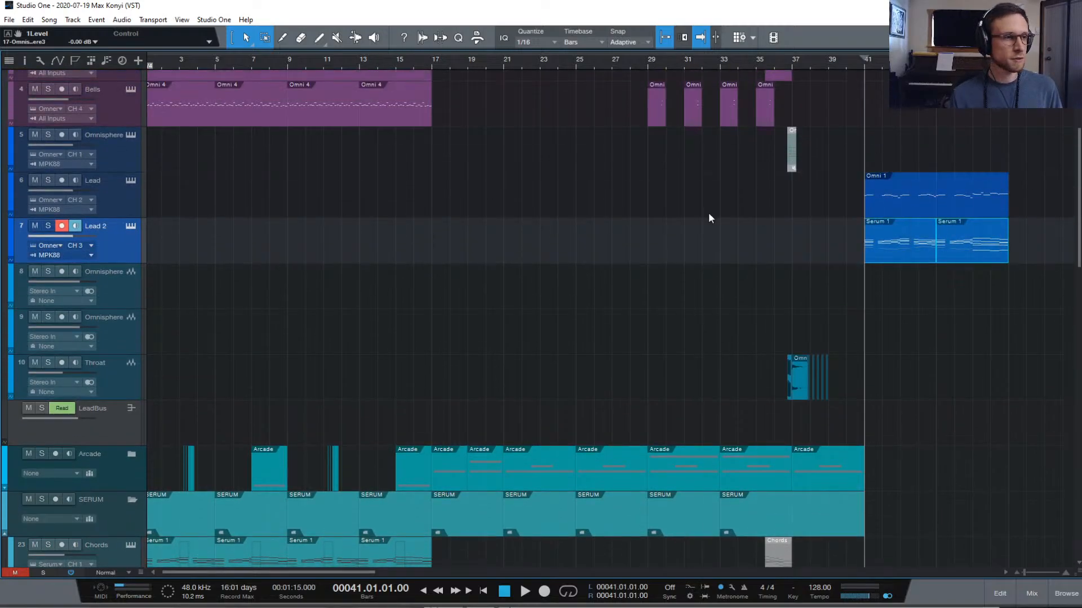
scroll(708, 218, "up", 7)
scroll(169, 380, "down", 1)
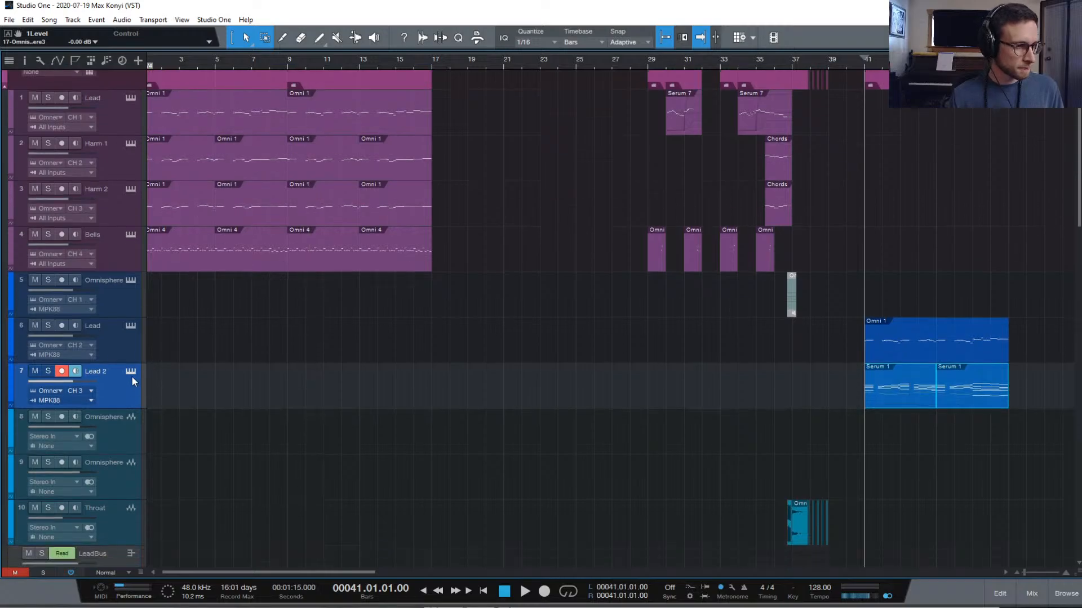
scroll(132, 378, "up", 1)
left_click(130, 397)
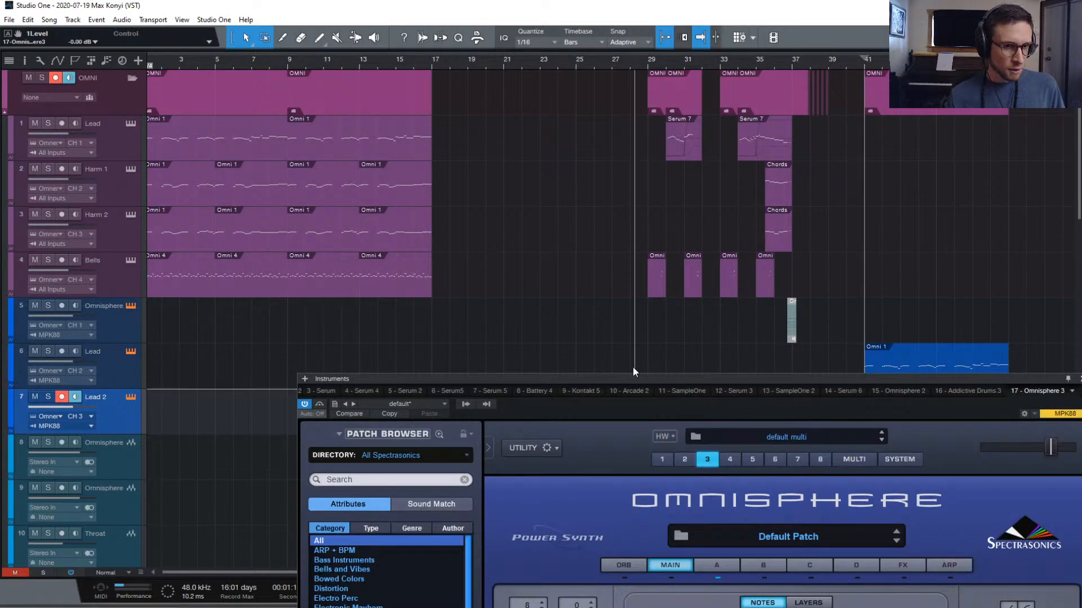
Move the Omnisphere editor up, show part A, and open the full patch browser on Default Patch
left_click_drag(600, 378, 491, 72)
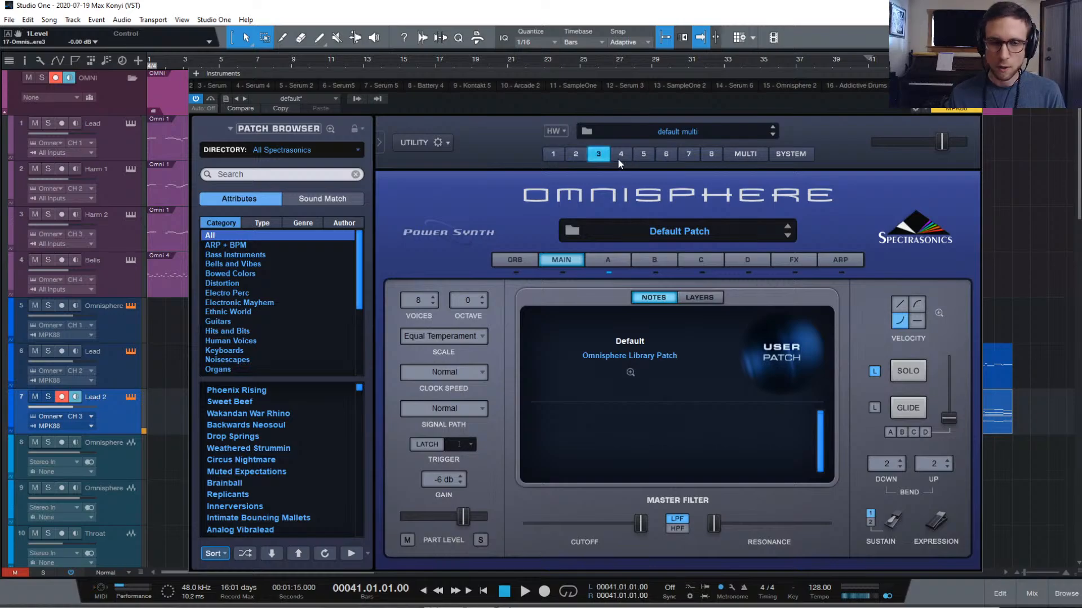
left_click(613, 262)
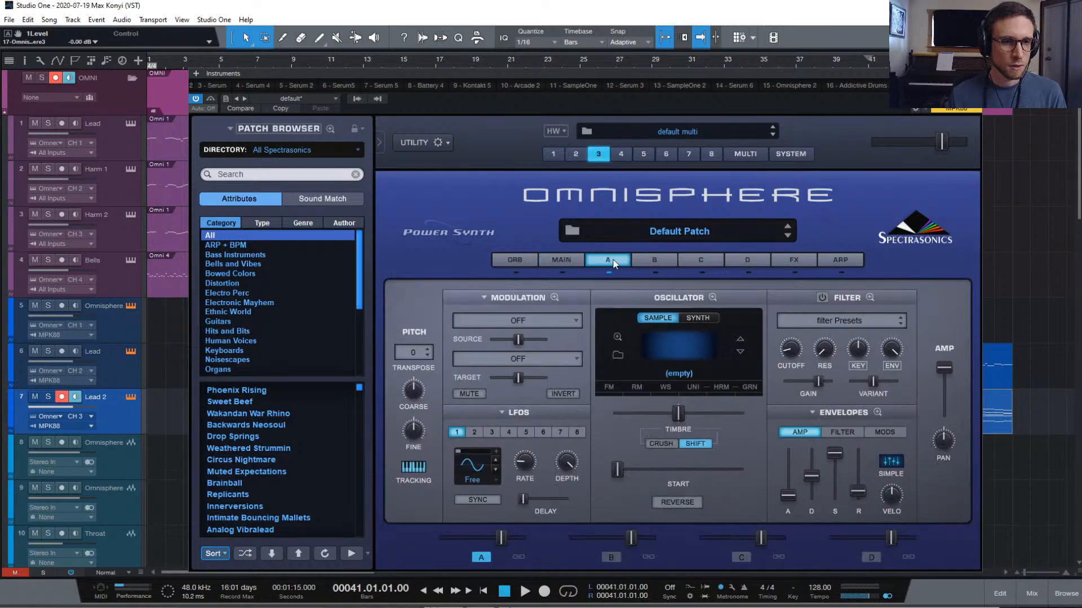
left_click(685, 235)
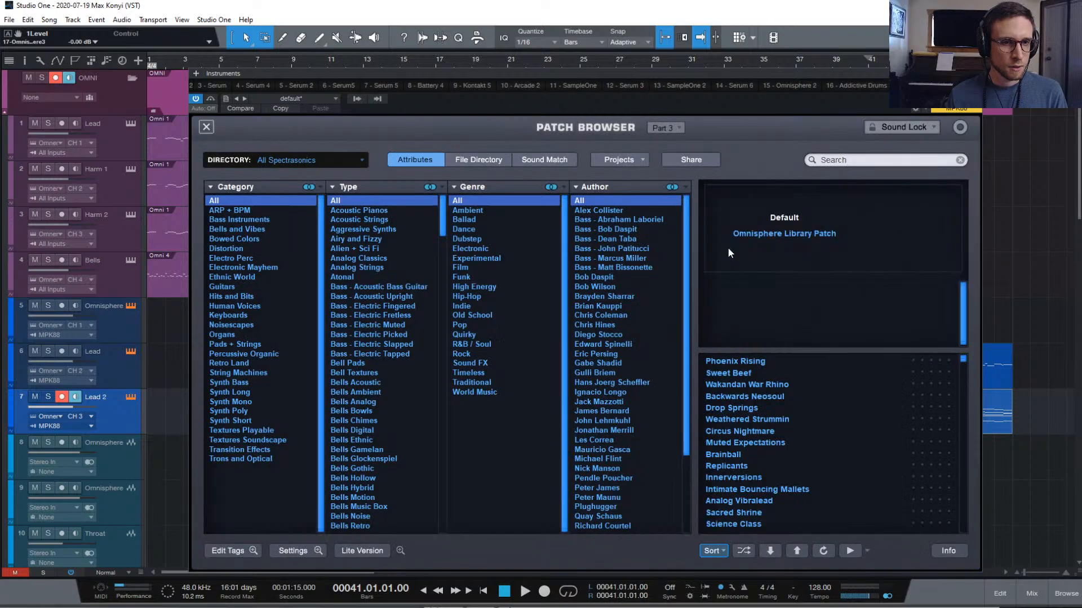
Filter the patch browser to Retro Land > Retro Keys and shuffle the list
left_click(229, 363)
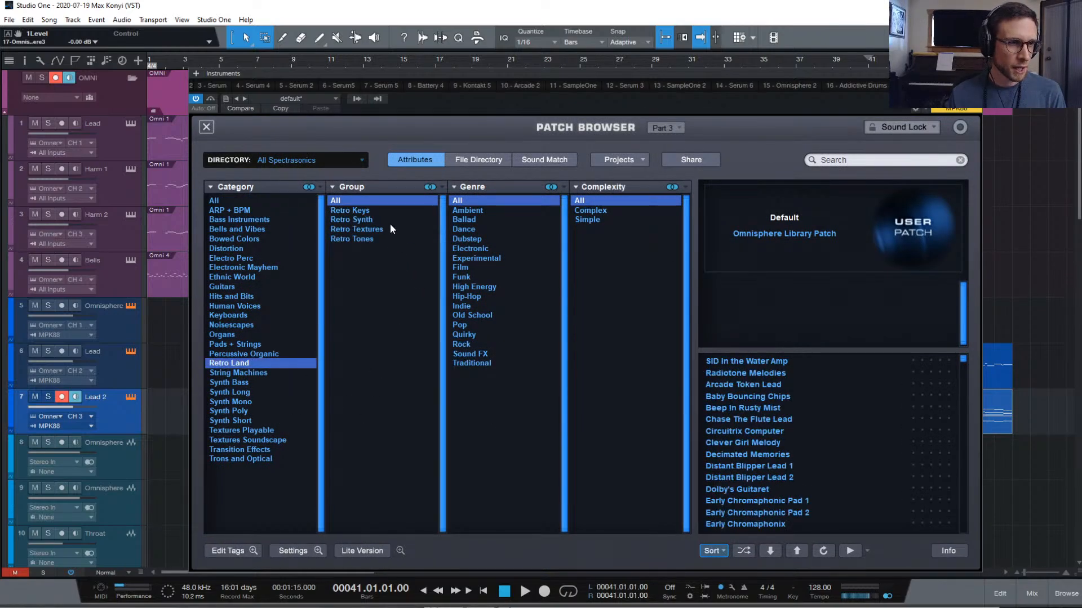
left_click(364, 211)
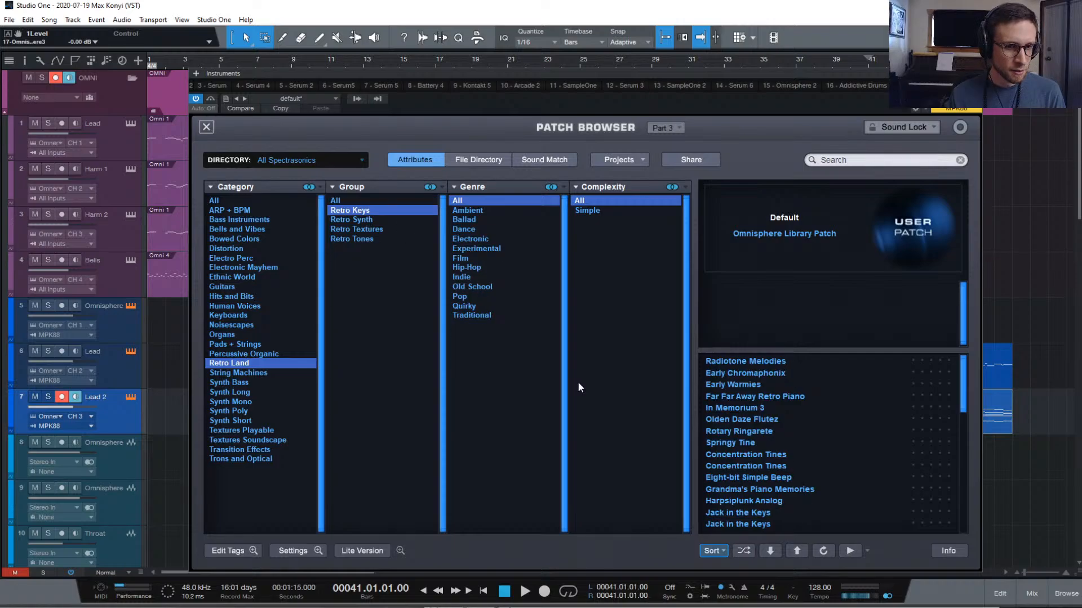
scroll(734, 524, "down", 1)
left_click(742, 551)
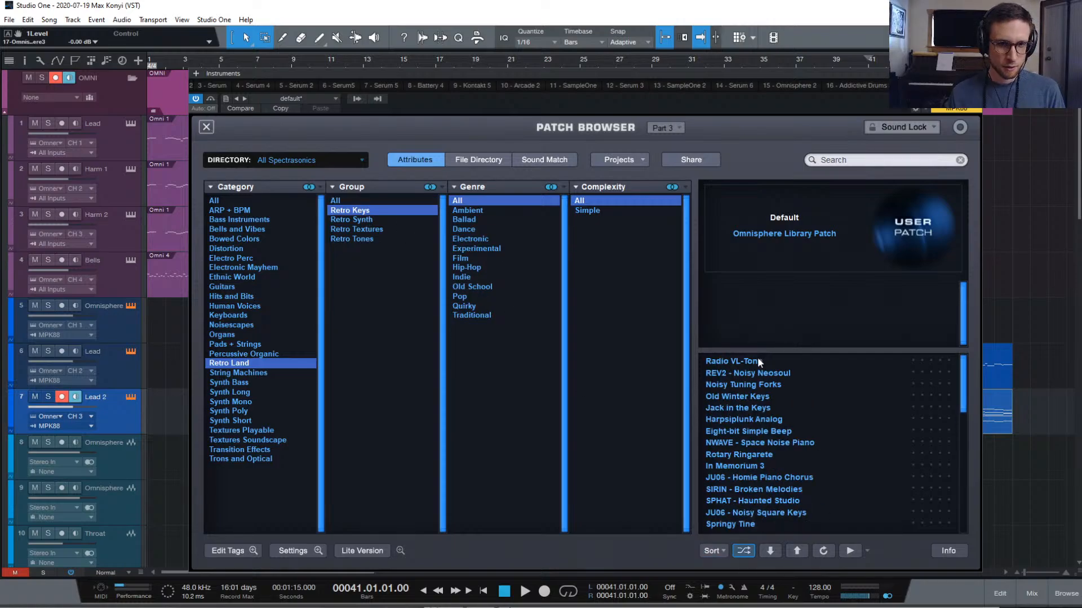
Audition Radio VL-Tone through Noisy Tuning Forks, settle on Old Winter Keys, and shrink the browser
left_click(822, 363)
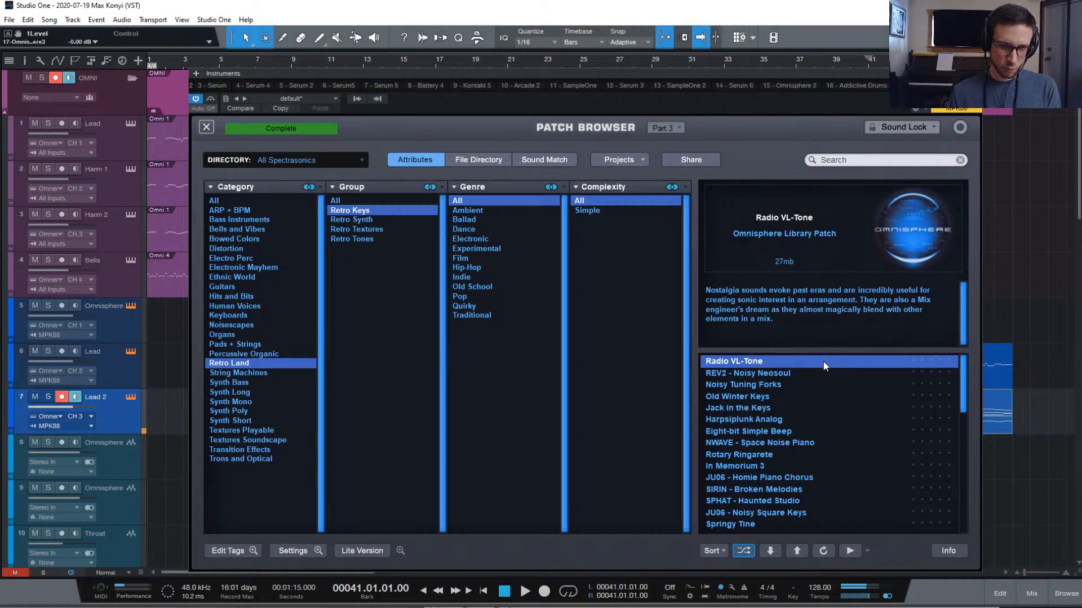
key("Down")
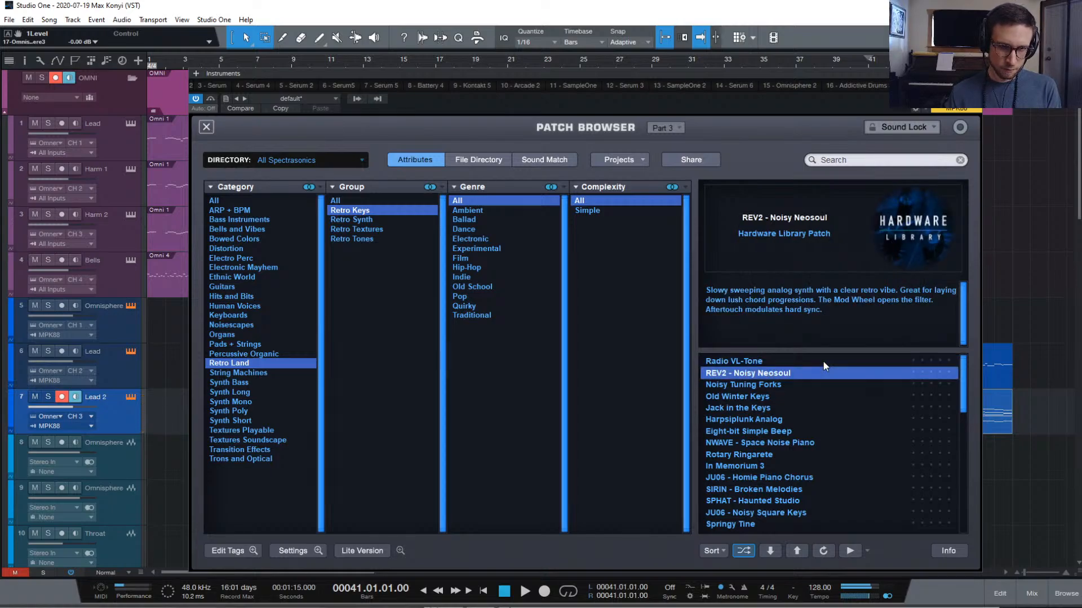
key("Down")
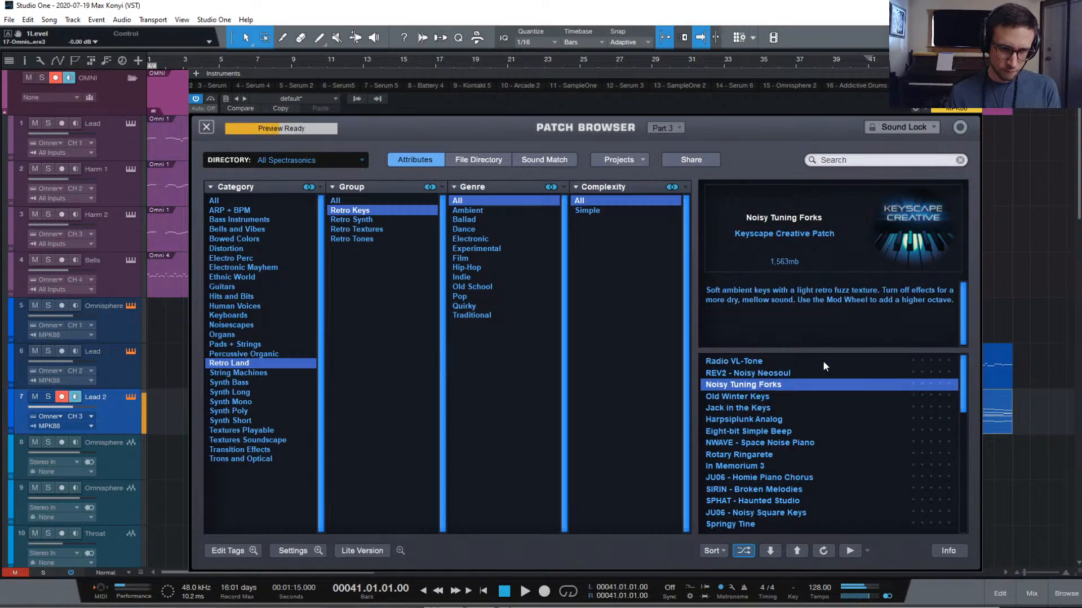
key("Down")
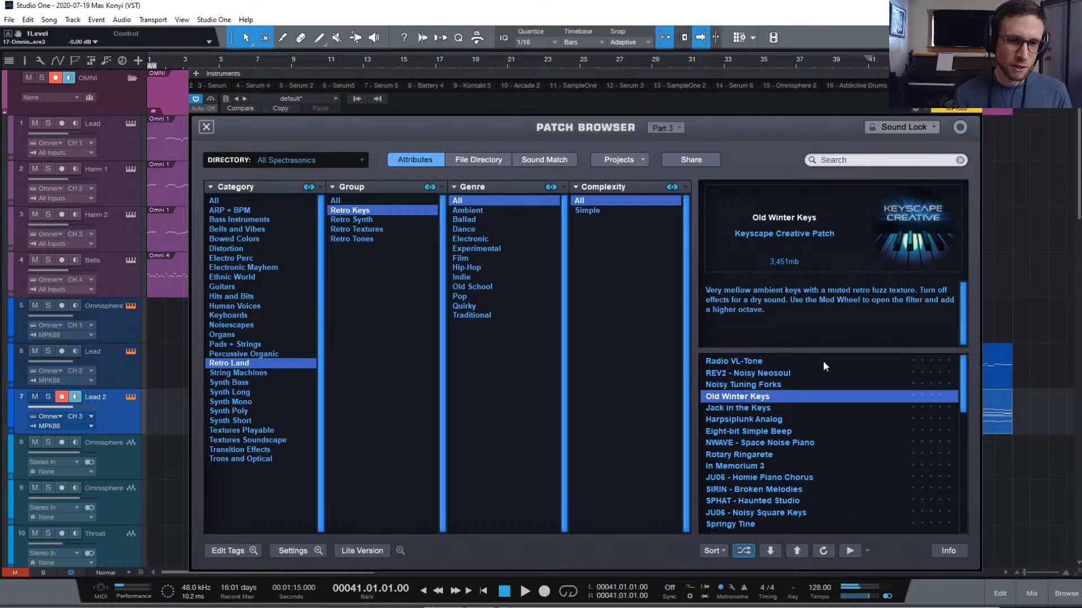
left_click(206, 127)
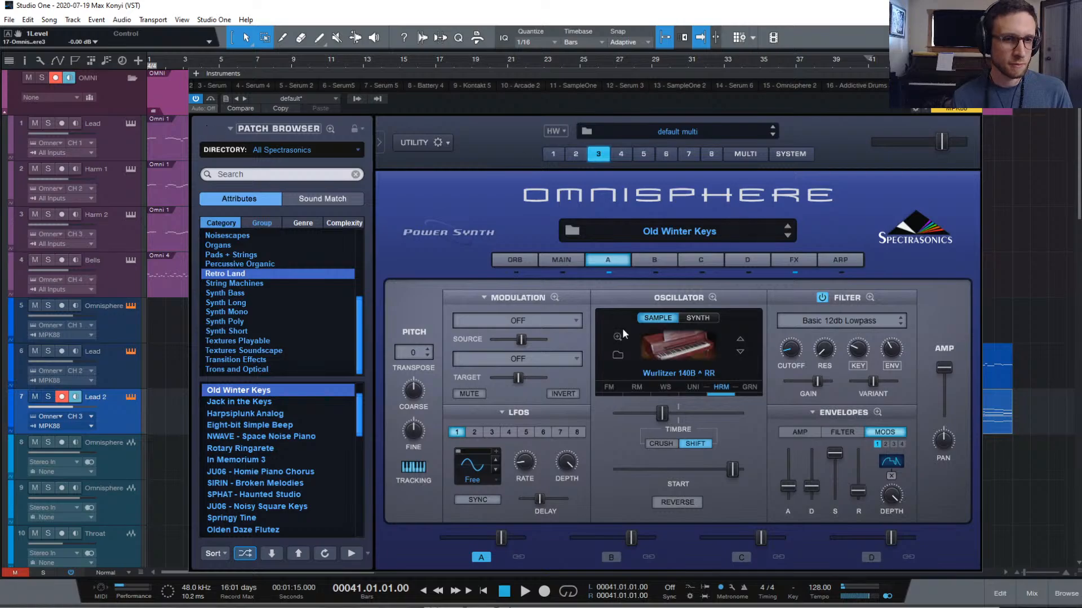
On the FX page, replace part A's first insert, BPM Delay X2, with Retroplex
left_click(792, 258)
left_click(573, 296)
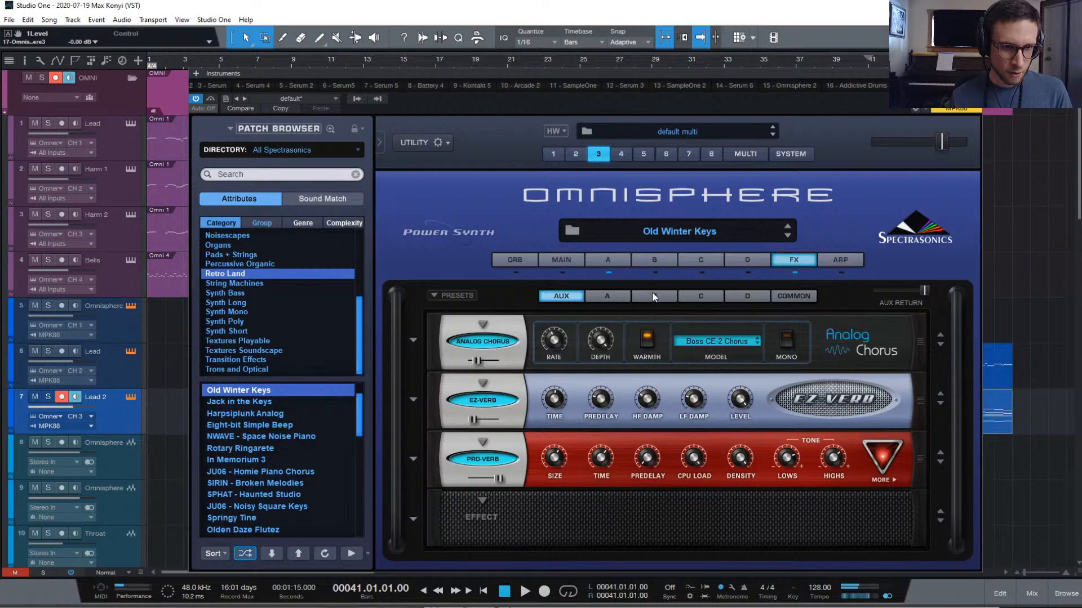
left_click(622, 297)
scroll(478, 344, "down", 2)
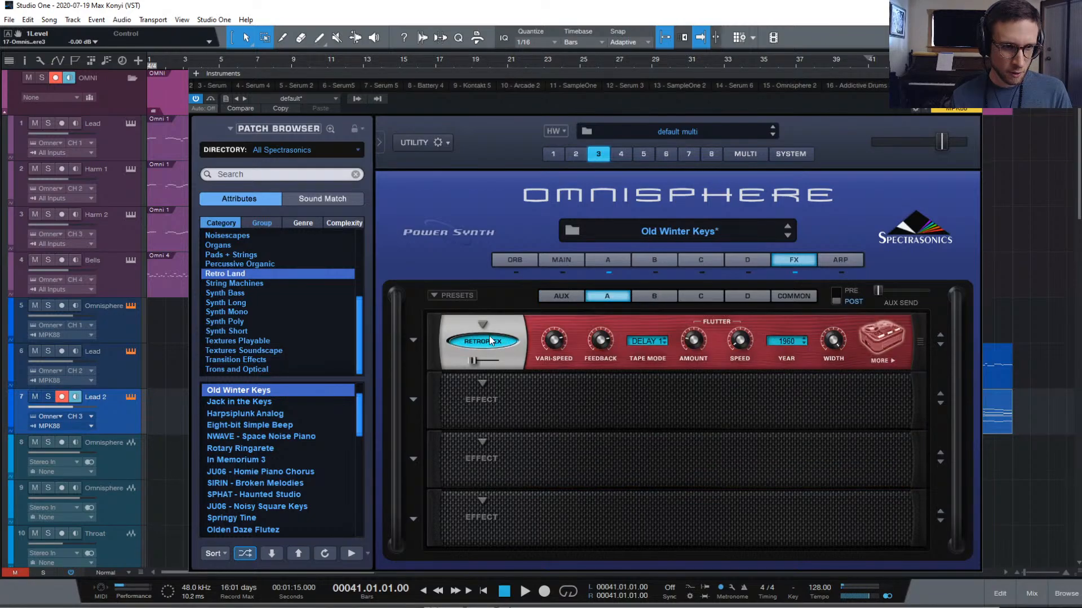
Check the part B, aux and common effect racks
left_click(642, 297)
left_click(591, 296)
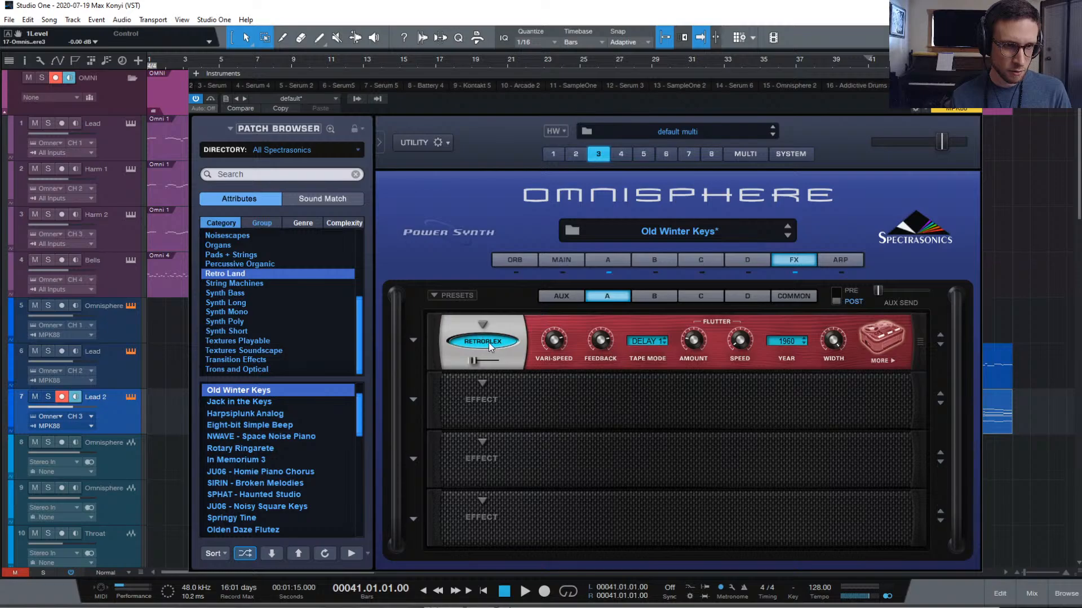
left_click(580, 299)
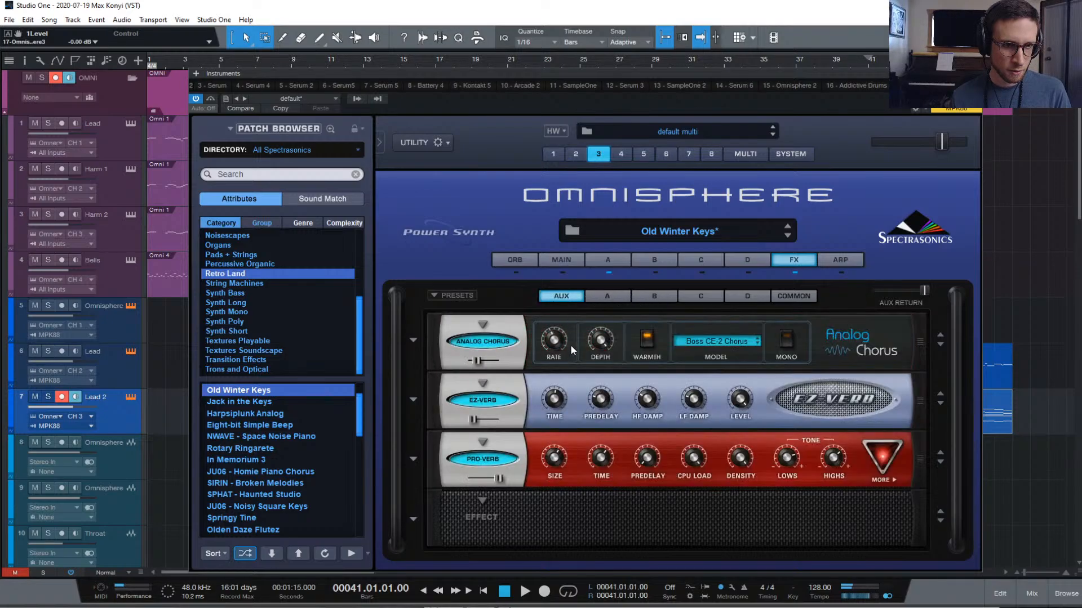
left_click(794, 296)
Keep the common effects rack of the unedited Old Winter Keys patch on screen
mouse_move(878, 291)
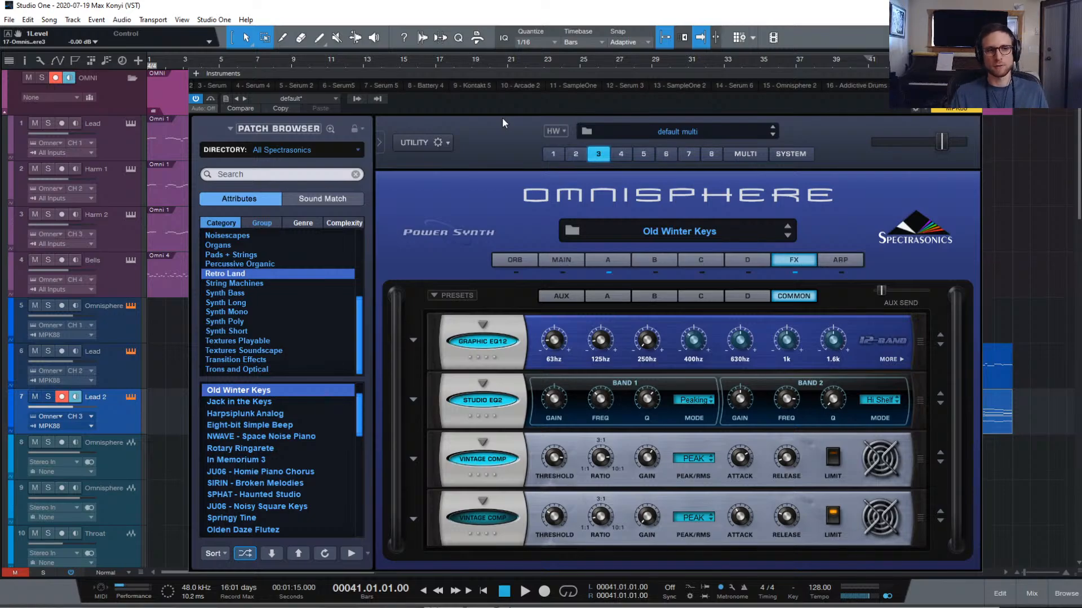
Move the Omnisphere window up and left, then close it
left_click_drag(519, 72, 496, 39)
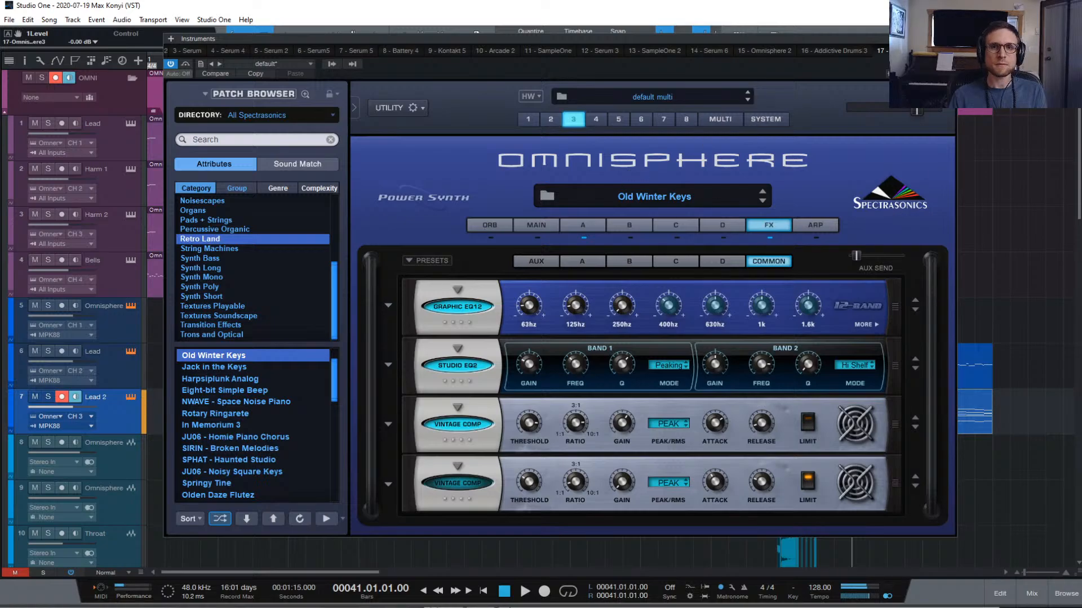
left_click(949, 39)
scroll(466, 225, "down", 1)
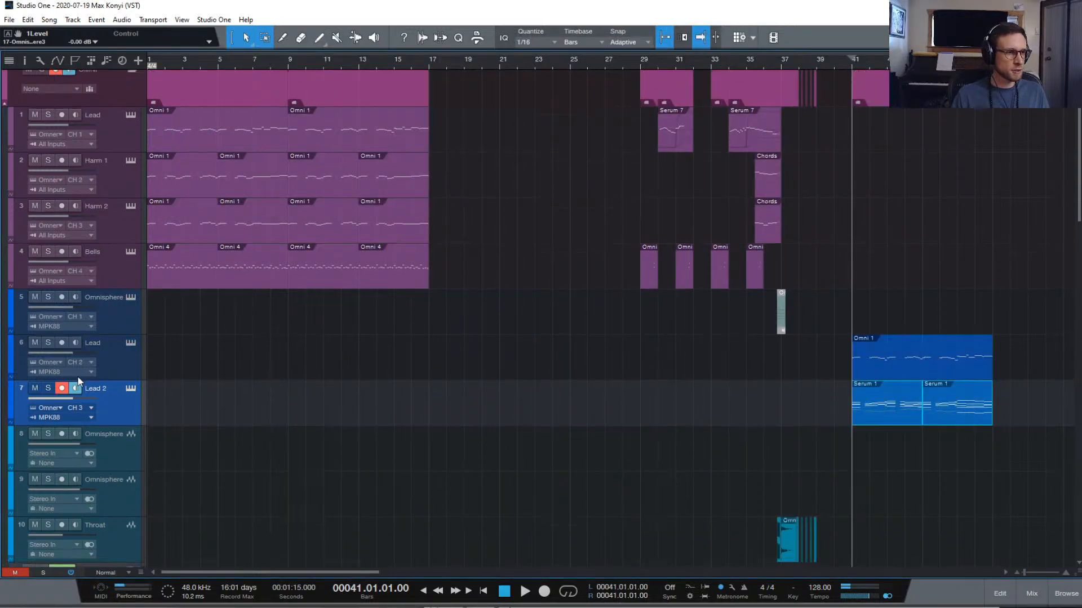
Solo the Lead 2 track and audition it twice from bar 41
left_click(48, 388)
key("space")
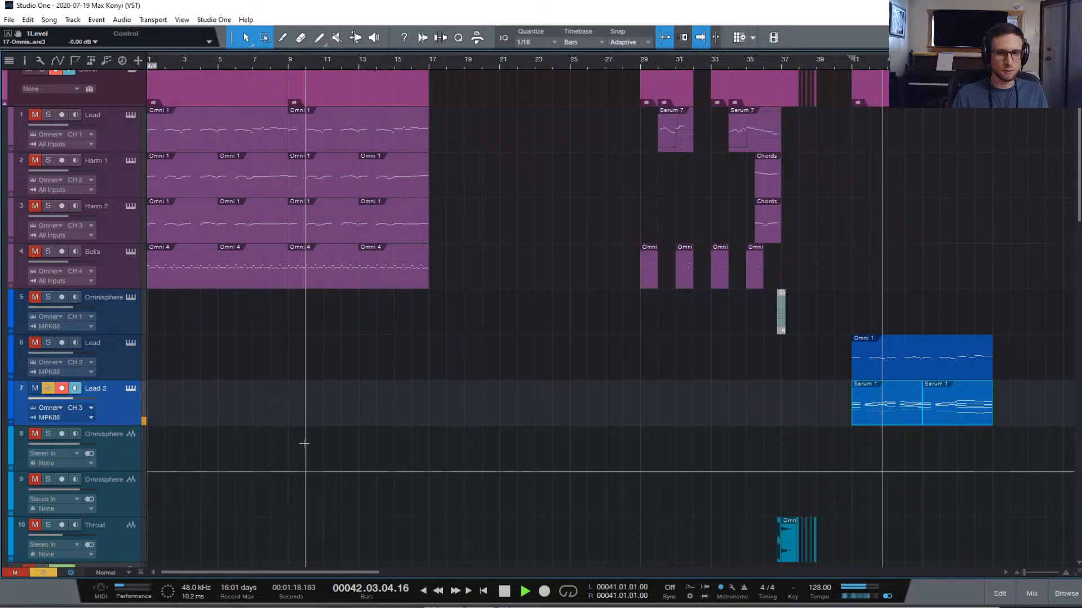
key("space")
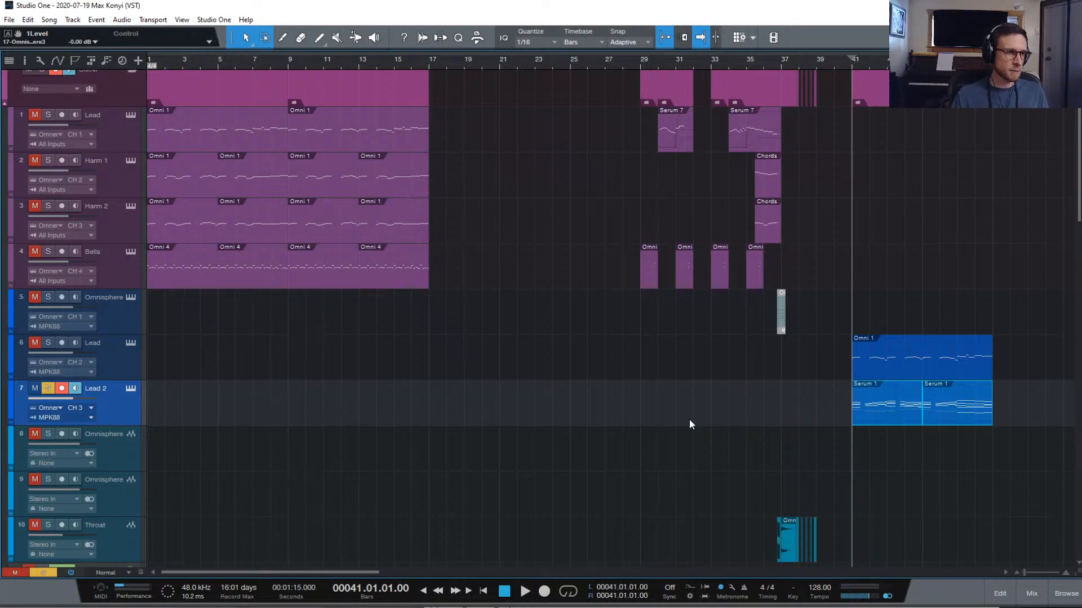
key("space")
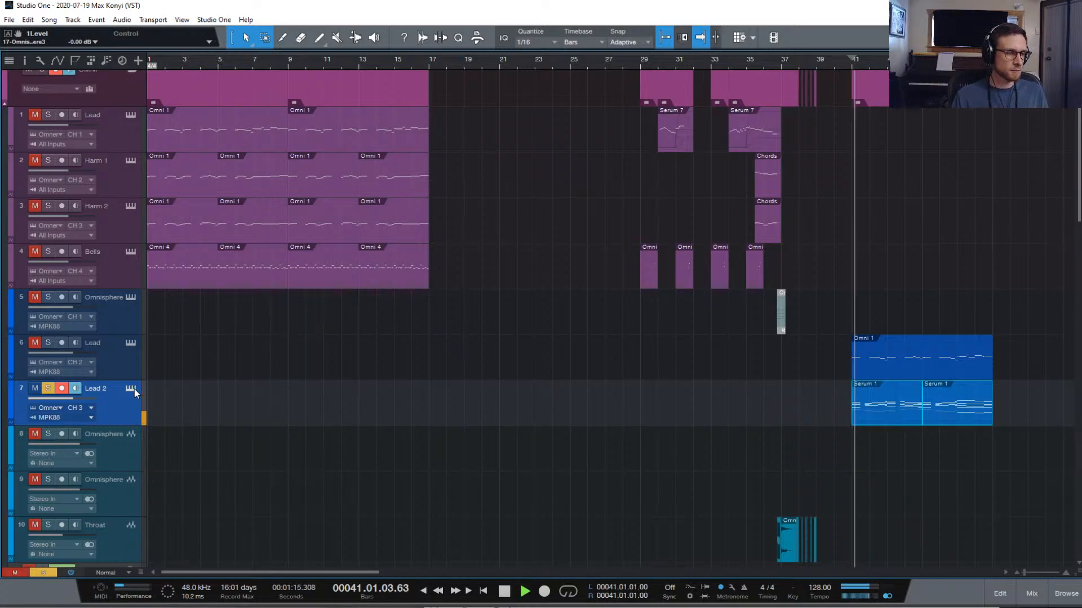
key("space")
Reopen Lead 2's Omnisphere and set part A's amp release to 0.165 sec
left_click(132, 389)
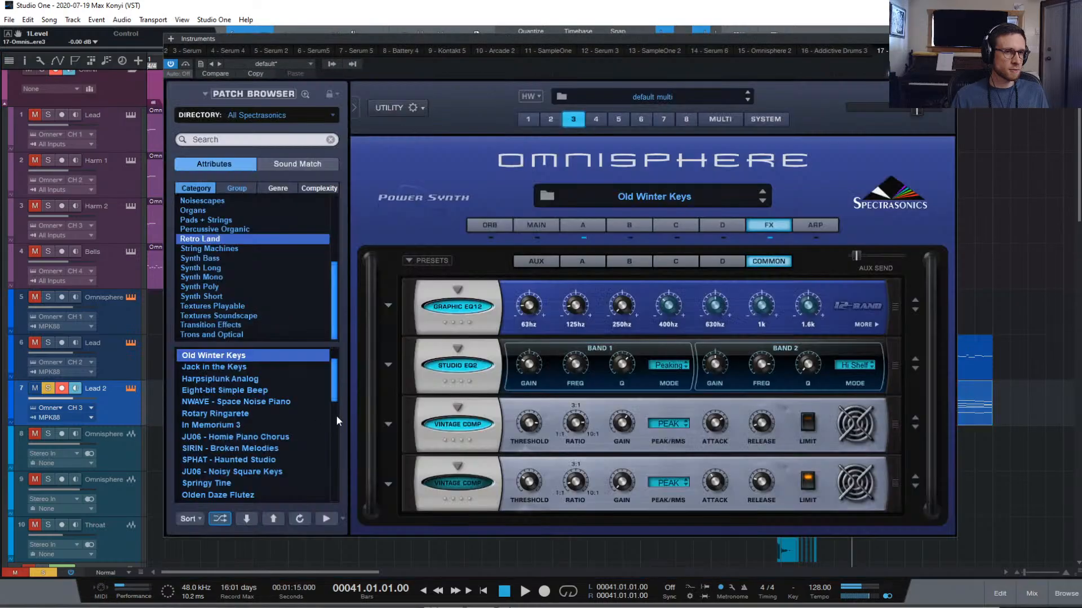
left_click(586, 224)
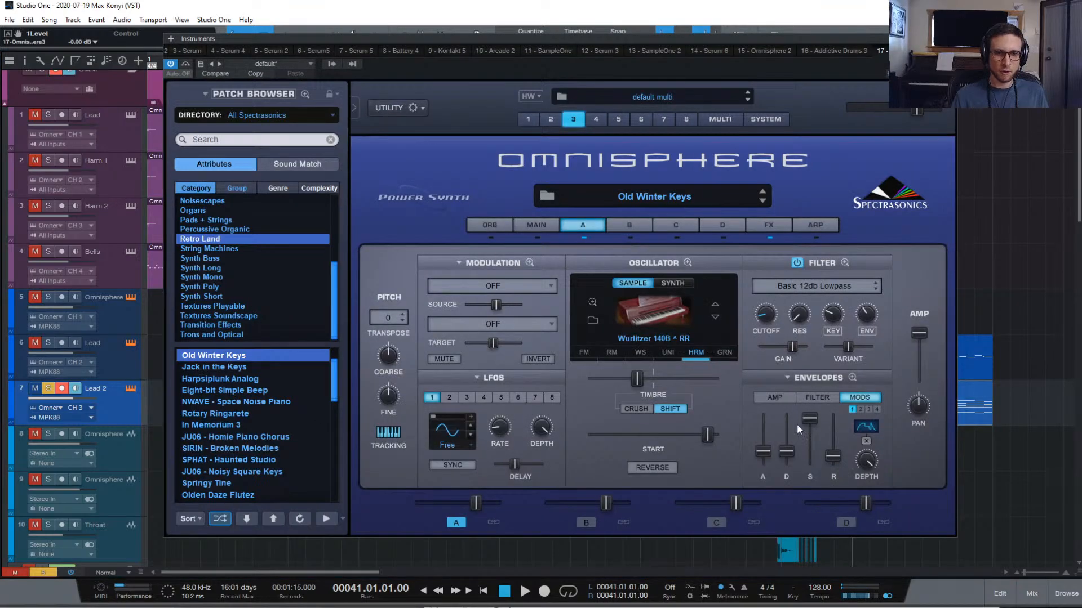
left_click(772, 398)
left_click_drag(832, 451, 834, 456)
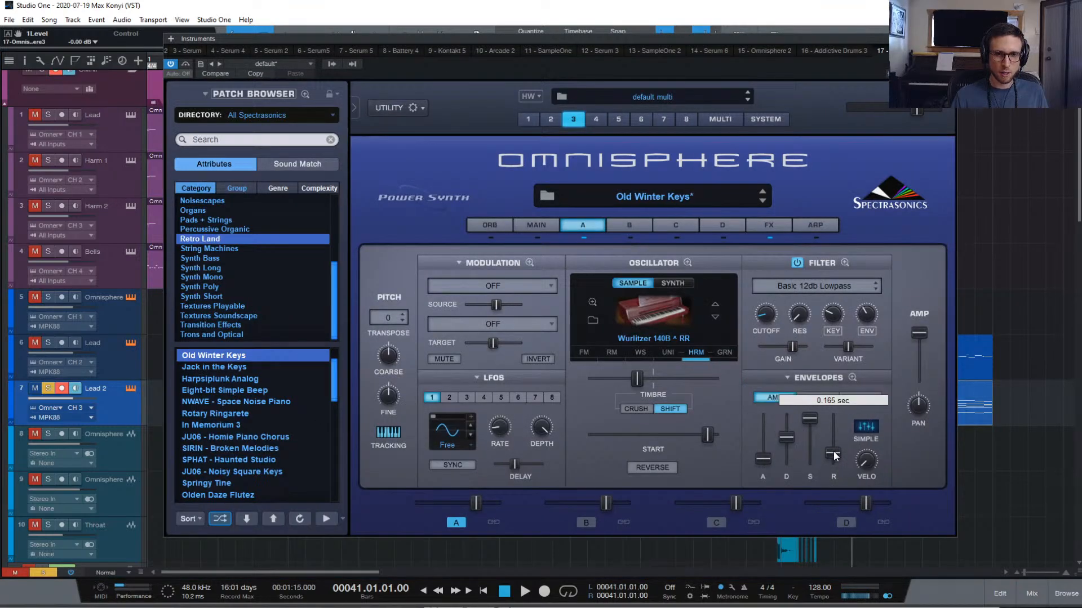
key("space")
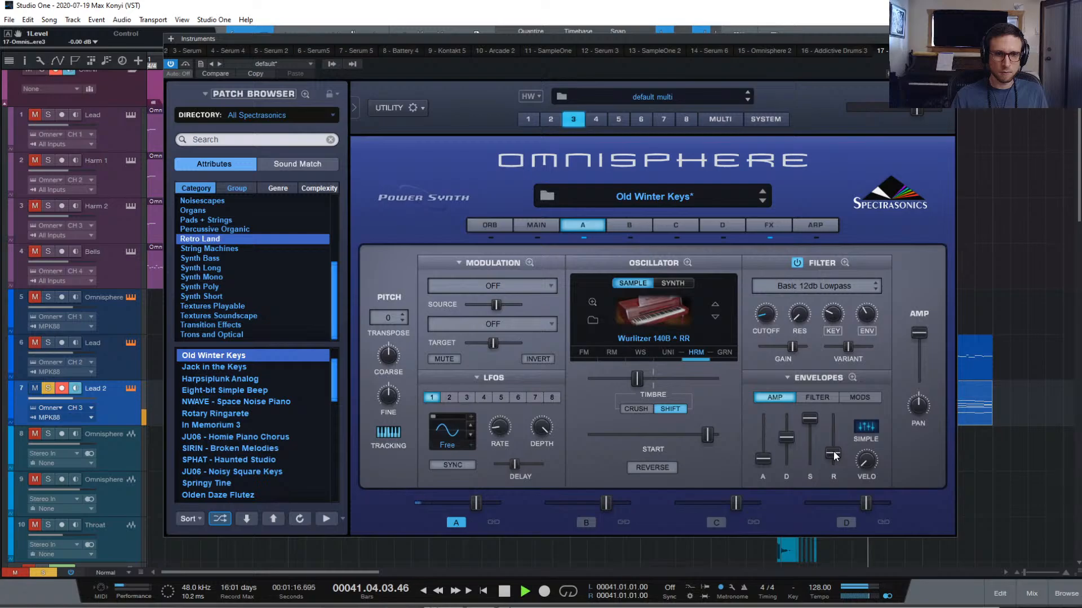
key("space")
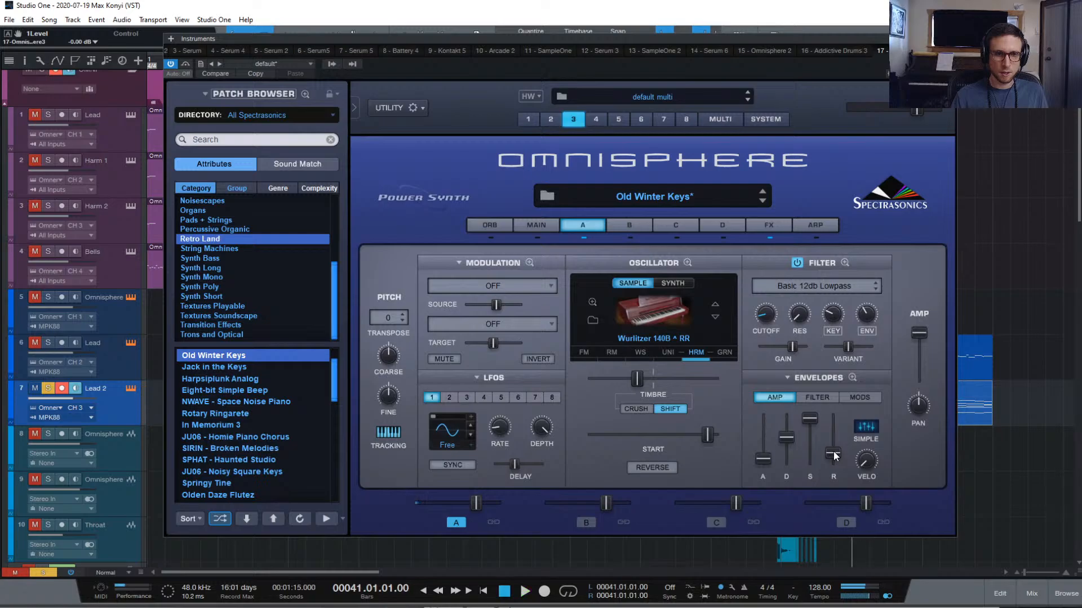
On the main page, set Voices to 40 and audition it
left_click(536, 226)
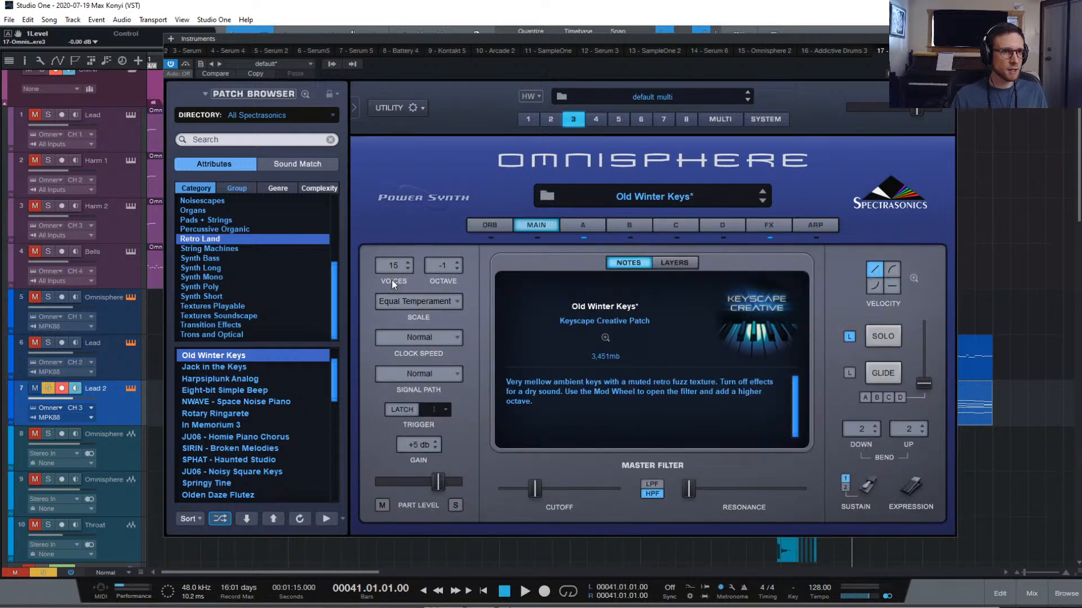
scroll(397, 266, "up", 1)
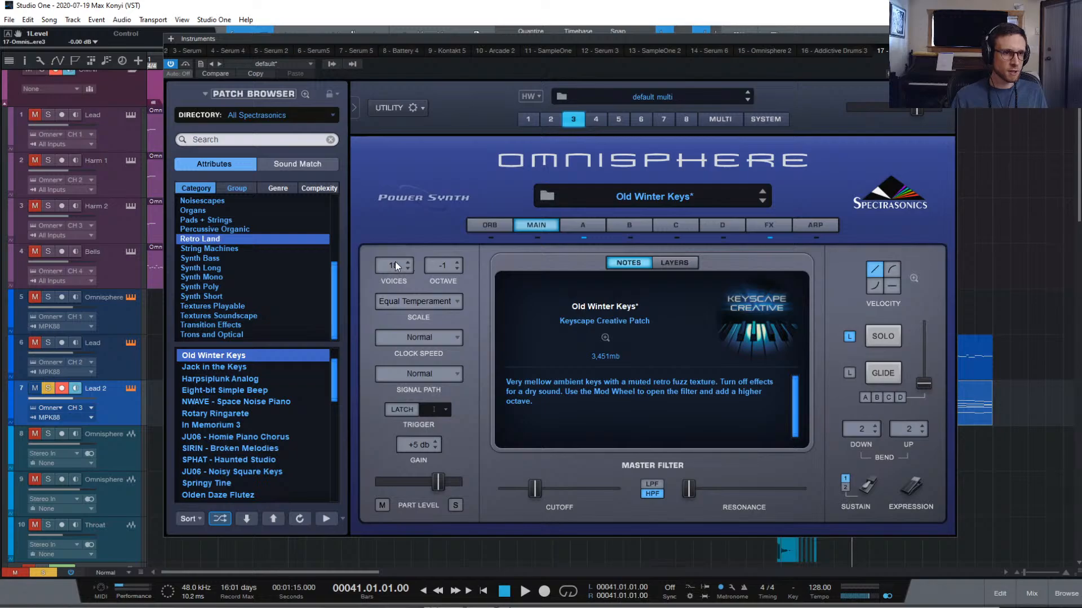
scroll(396, 263, "down", 13)
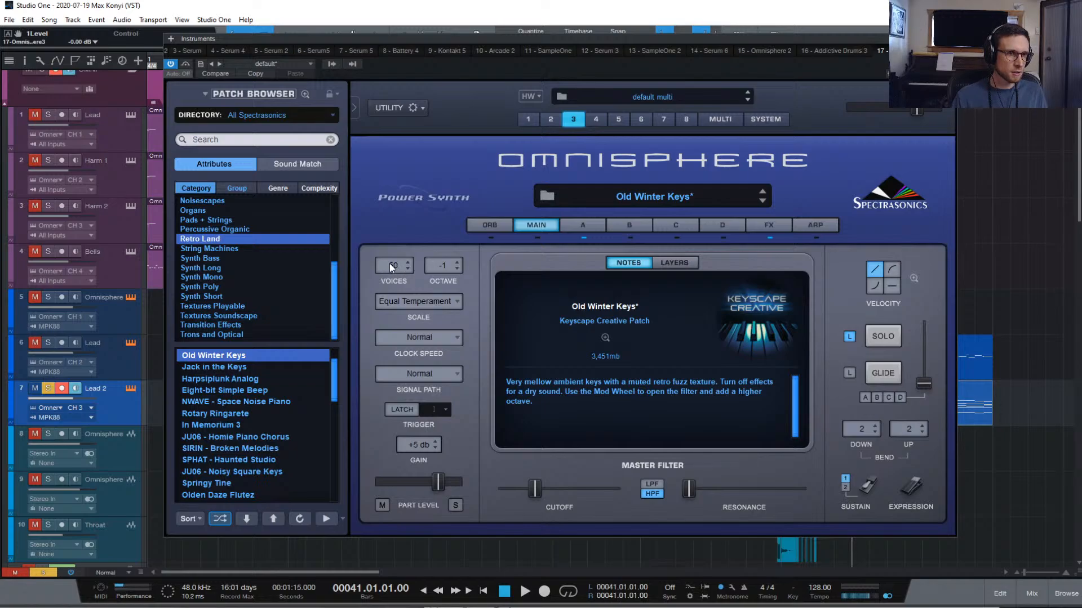
scroll(390, 263, "down", 12)
key("space")
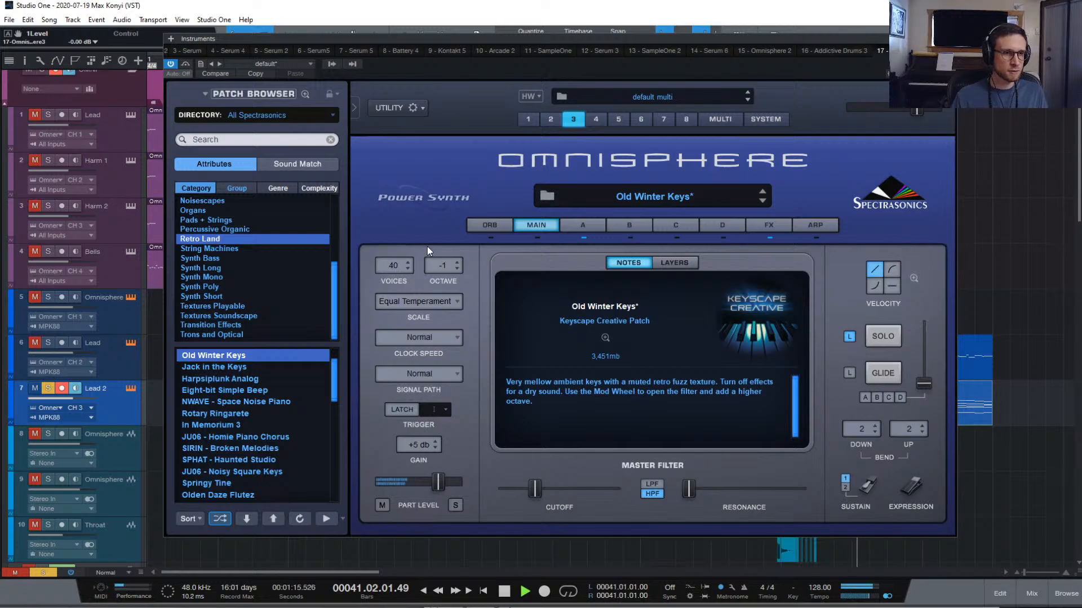
key("space")
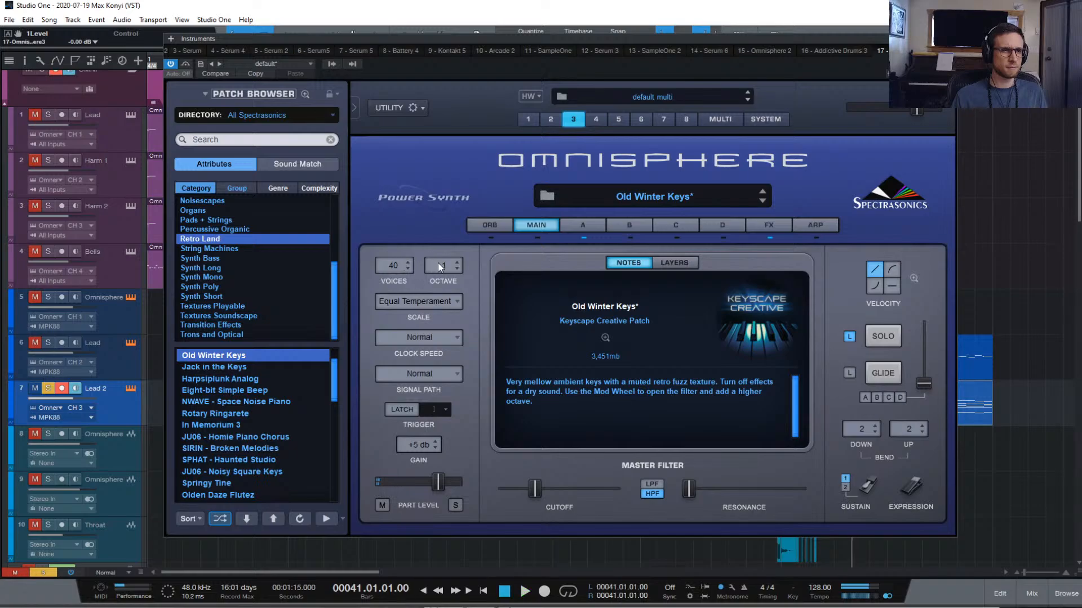
Set the octave back to 0 and turn off solo legato, auditioning the result
left_click(439, 263)
left_click(451, 280)
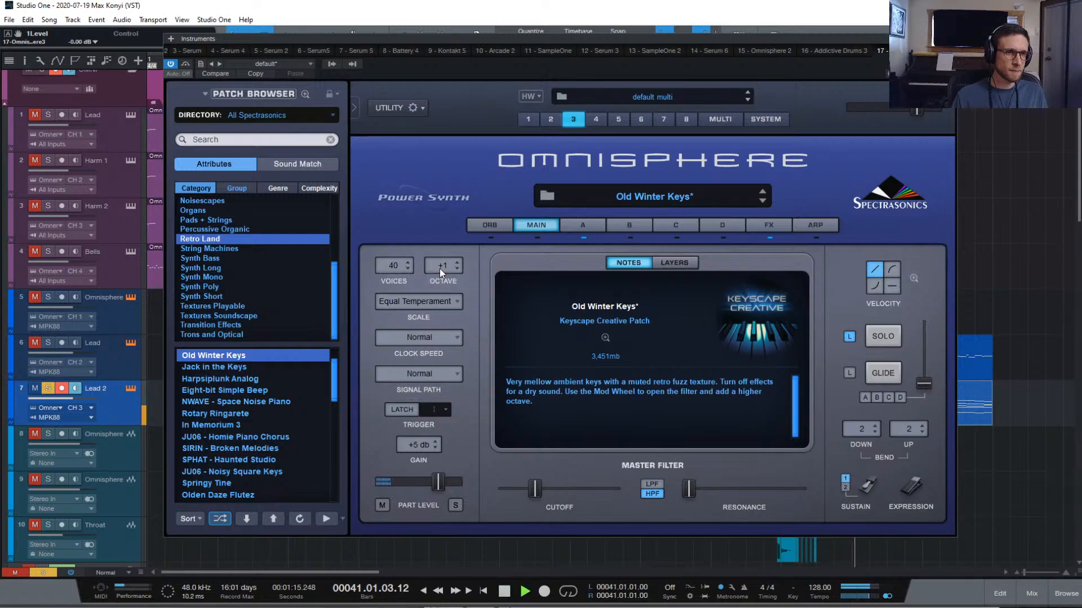
left_click(439, 268)
left_click(443, 283)
key("space")
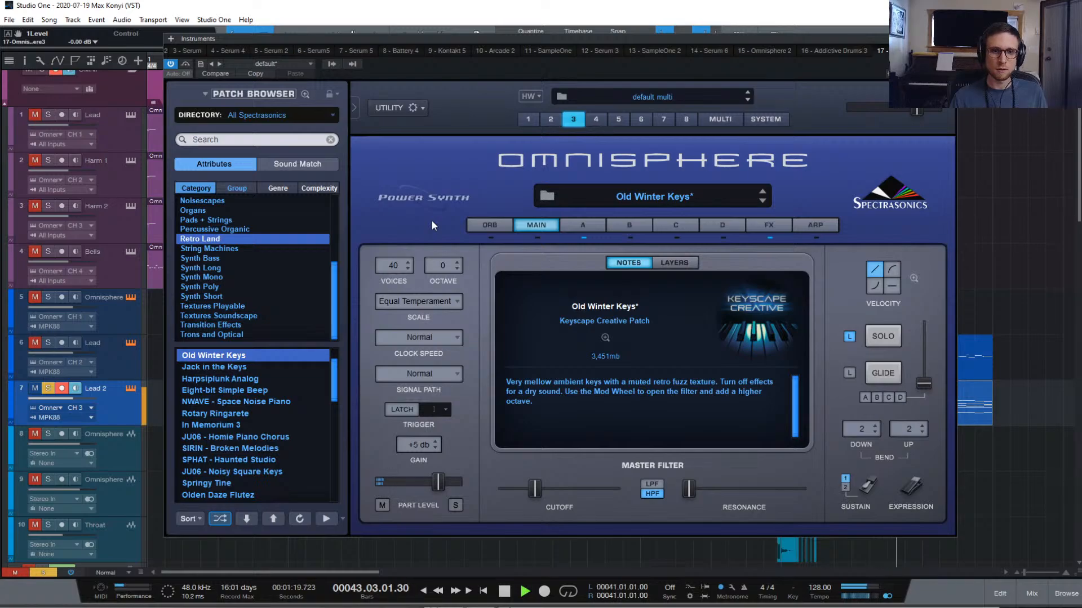
key("space")
left_click(846, 336)
key("space")
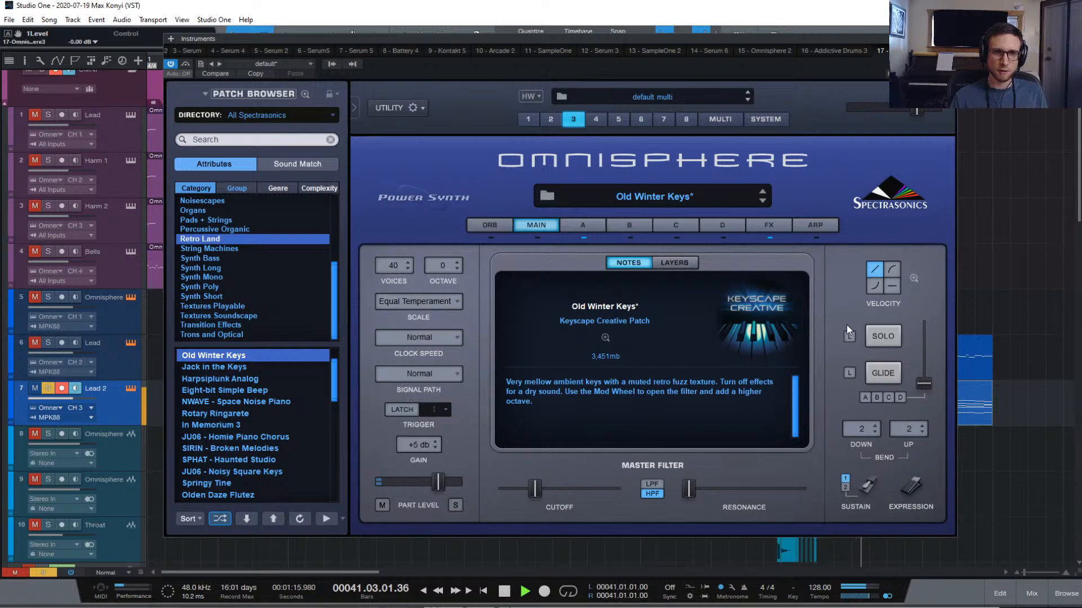
key("space")
key("space")
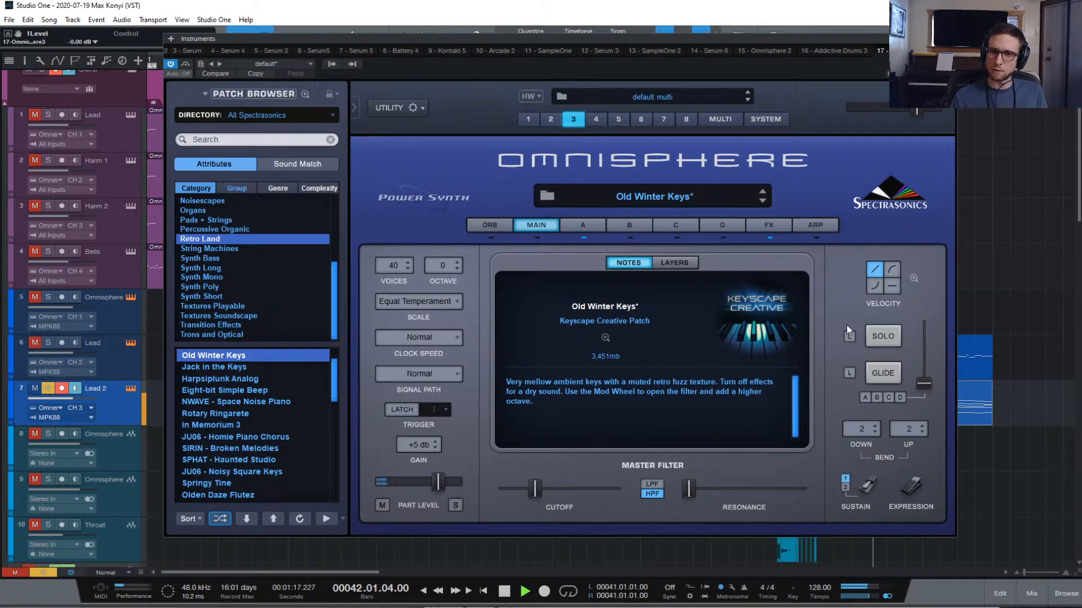
On layer A, view a different envelope and toggle part A's filter while auditioning
left_click(586, 226)
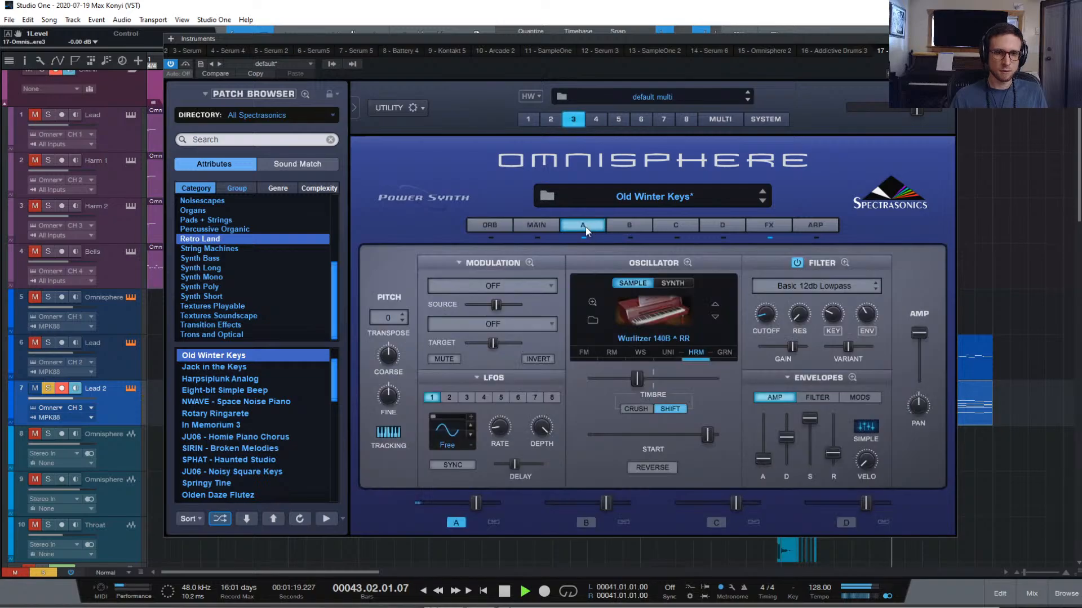
mouse_move(761, 455)
left_click(810, 397)
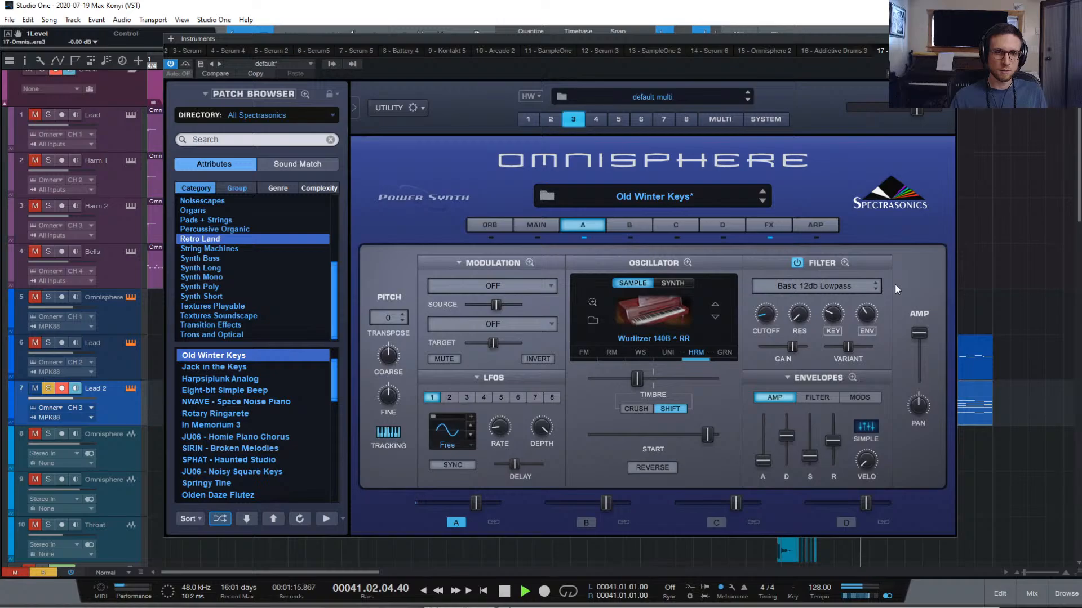
key("space")
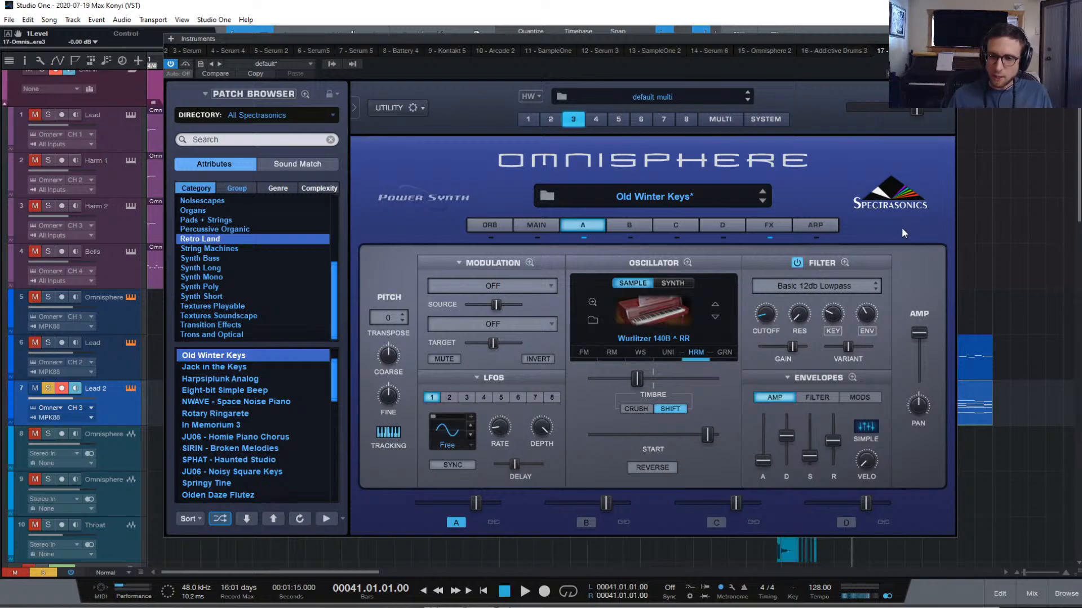
key("space")
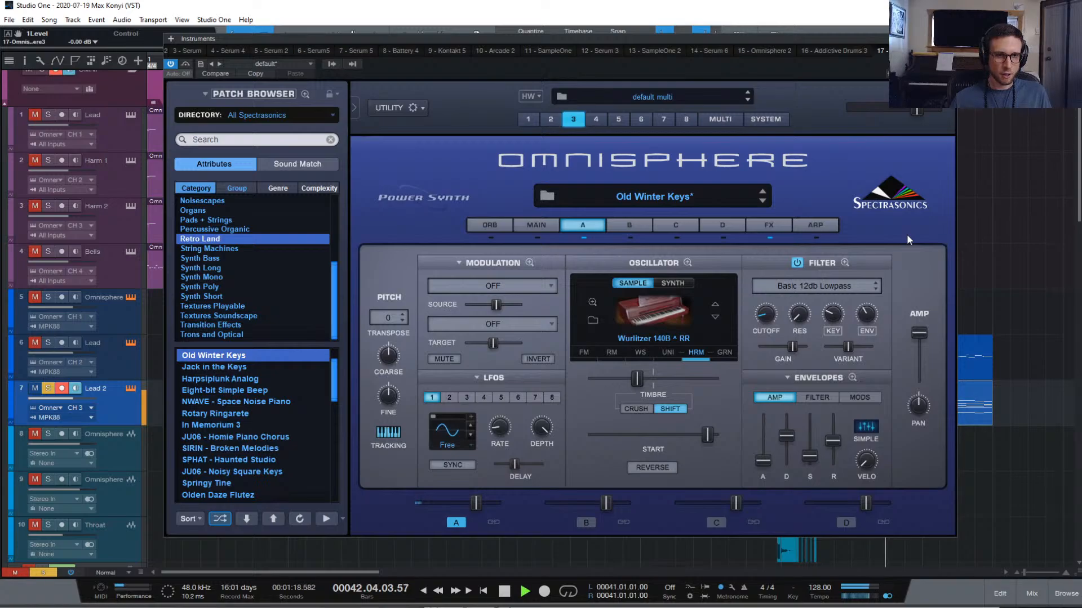
left_click(797, 264)
key("space")
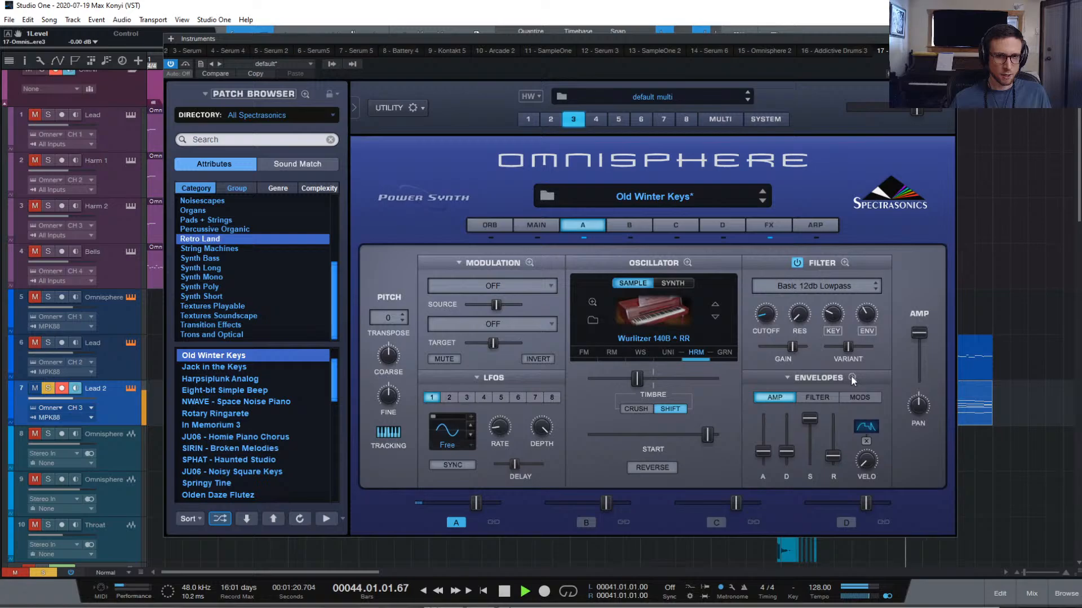
Load the 00. Default ADSR envelope preset and lengthen the amp attack to 0.083 sec
left_click(791, 377)
left_click(787, 378)
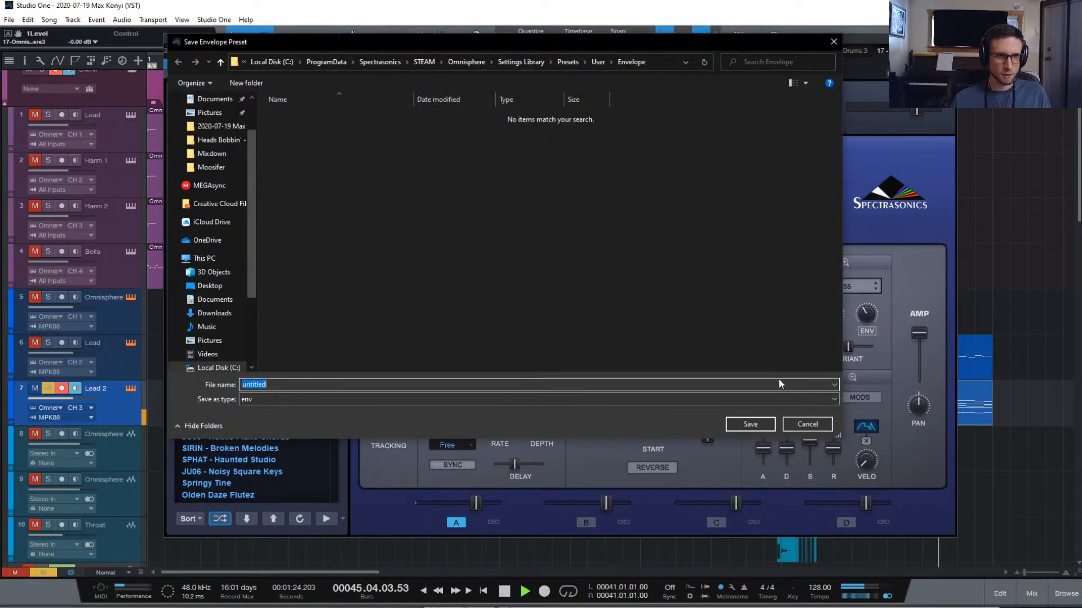
left_click(803, 423)
key("space")
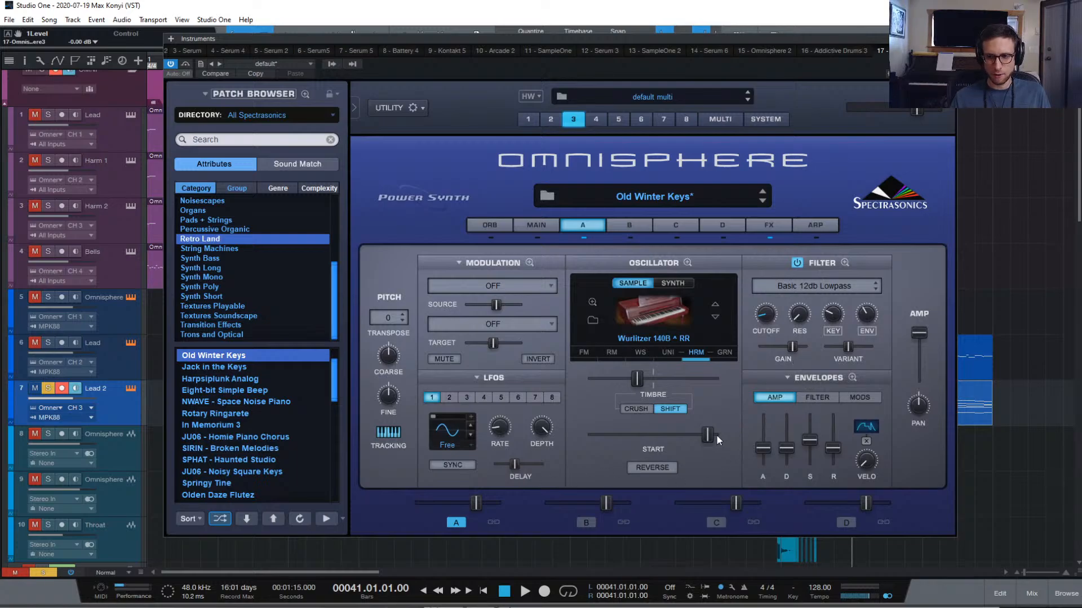
left_click(786, 377)
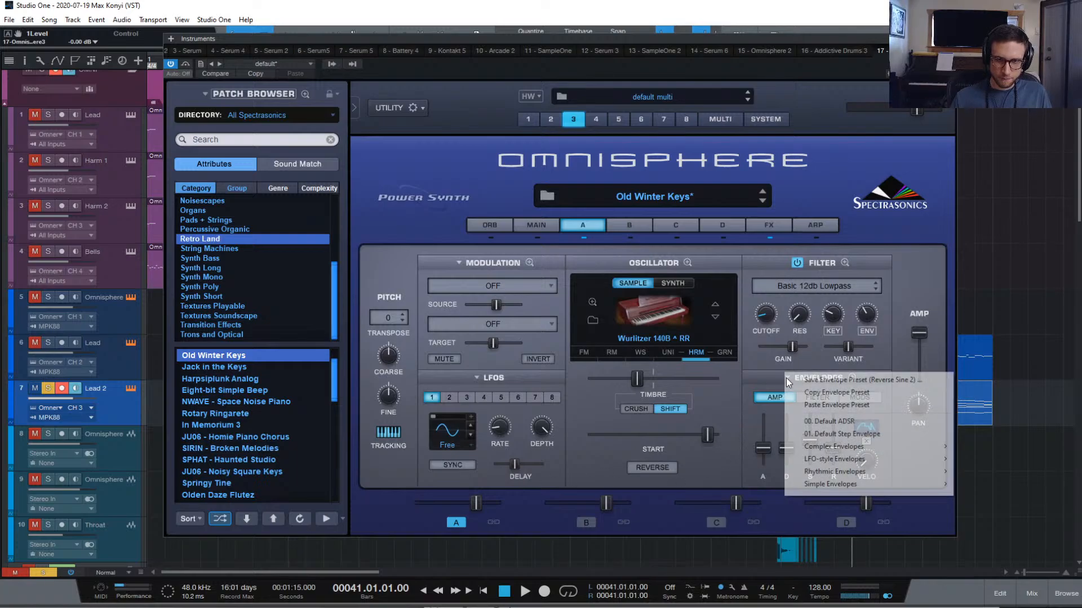
left_click(814, 421)
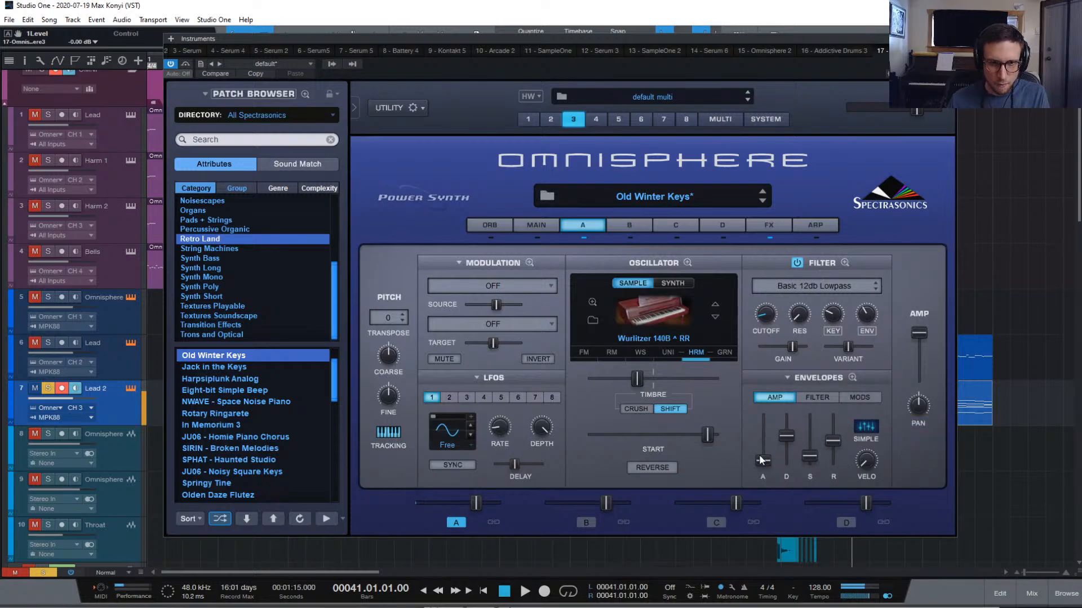
left_click_drag(762, 460, 761, 454)
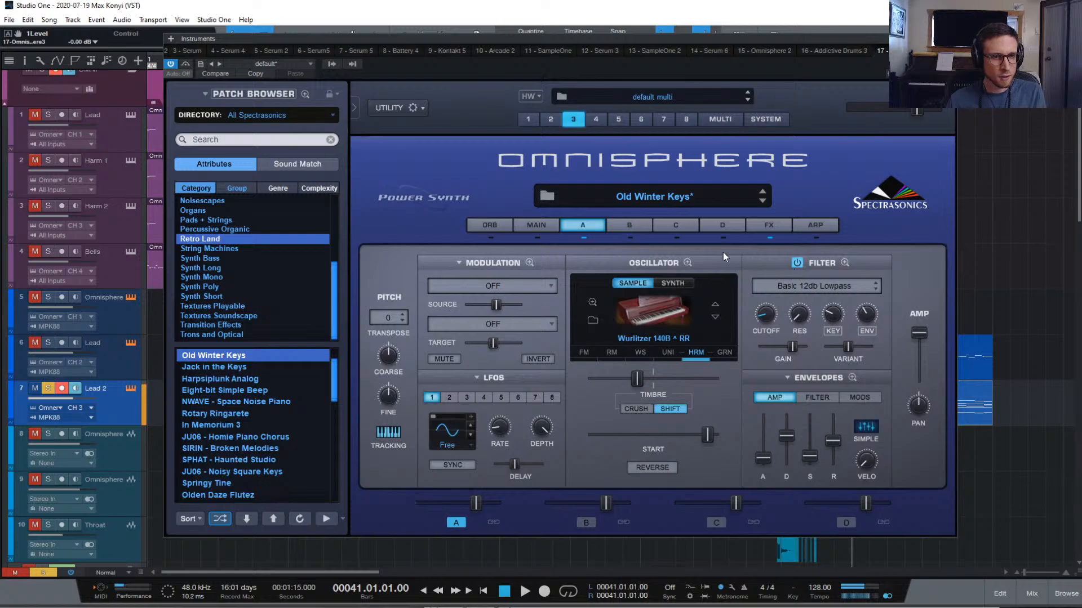
Browse the AUX, A, B, C and D effect racks, then show the Old Winter Keys notes
left_click(768, 225)
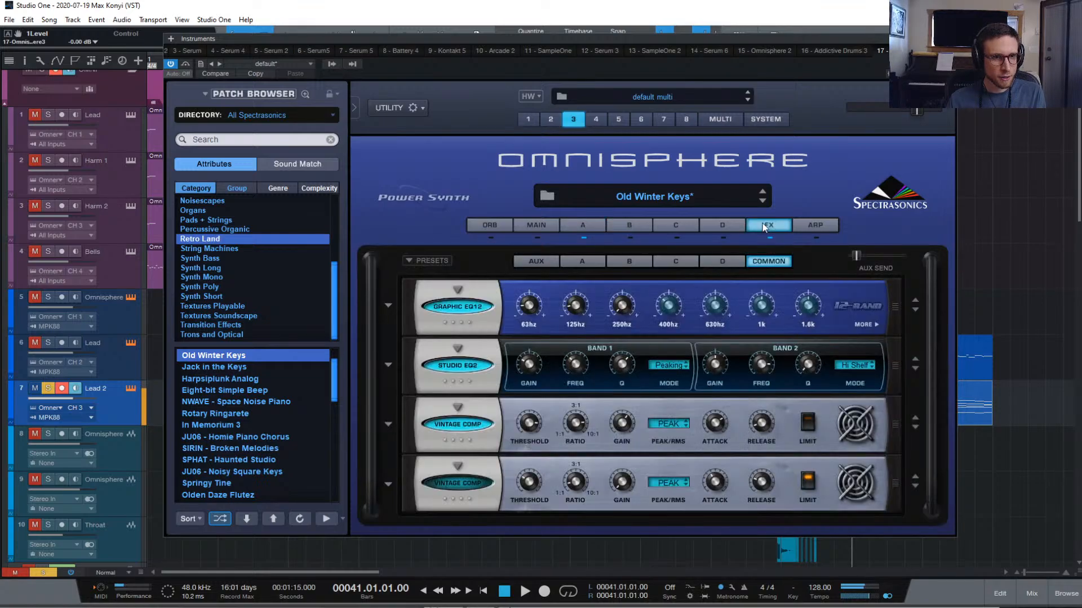
left_click(535, 262)
left_click(581, 263)
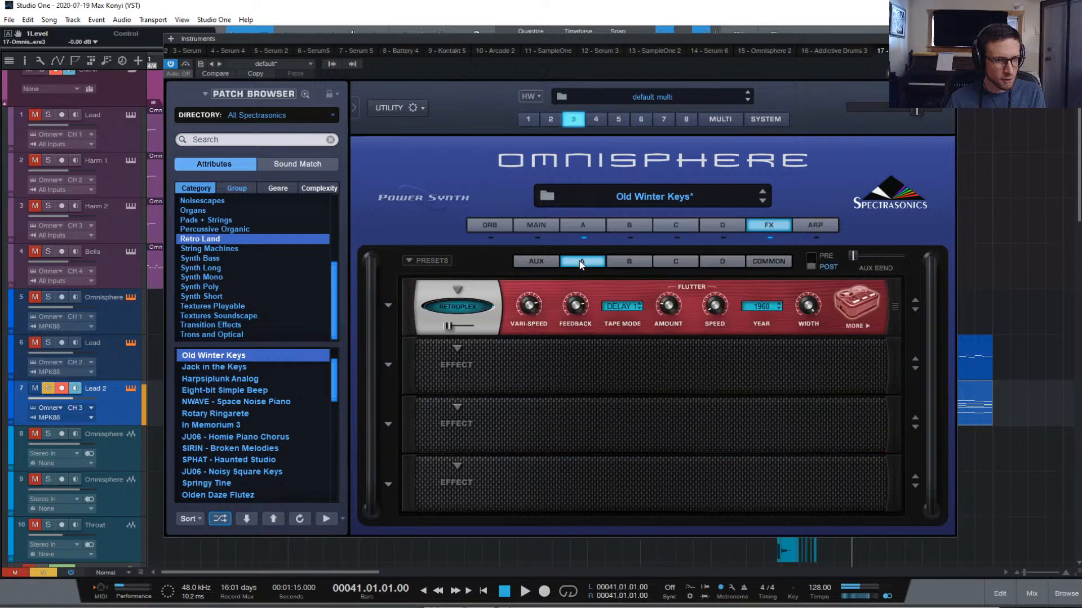
left_click(620, 262)
left_click(666, 263)
left_click(713, 259)
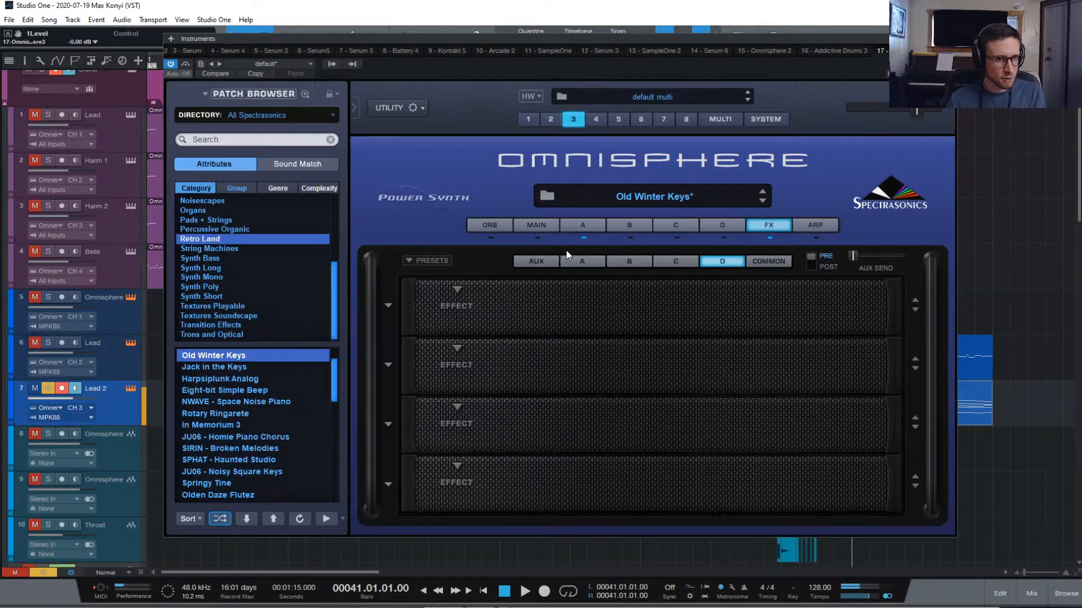
left_click(541, 259)
left_click(584, 225)
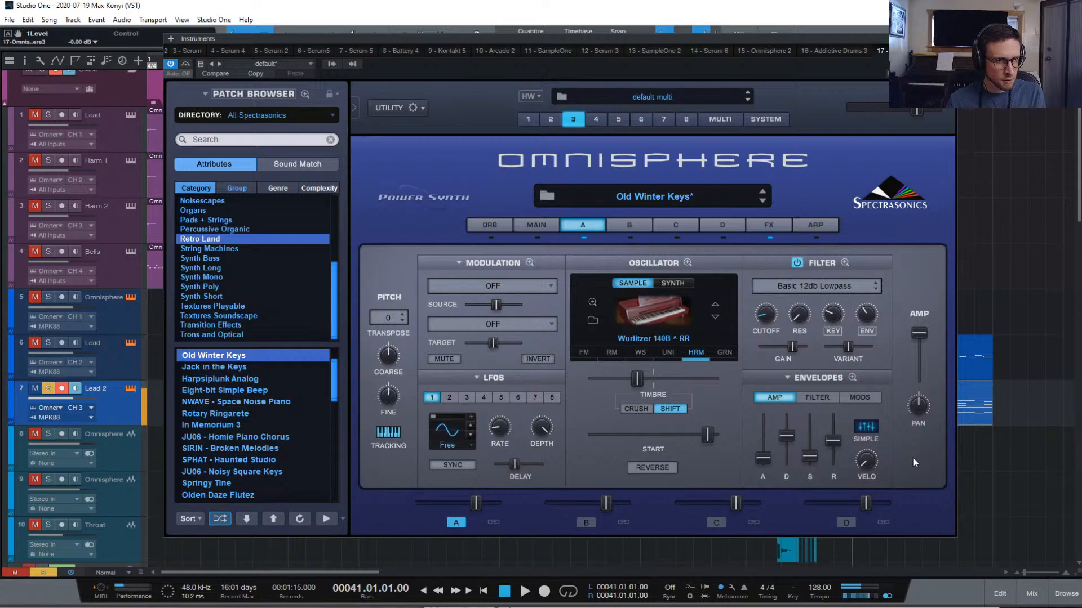
left_click(530, 226)
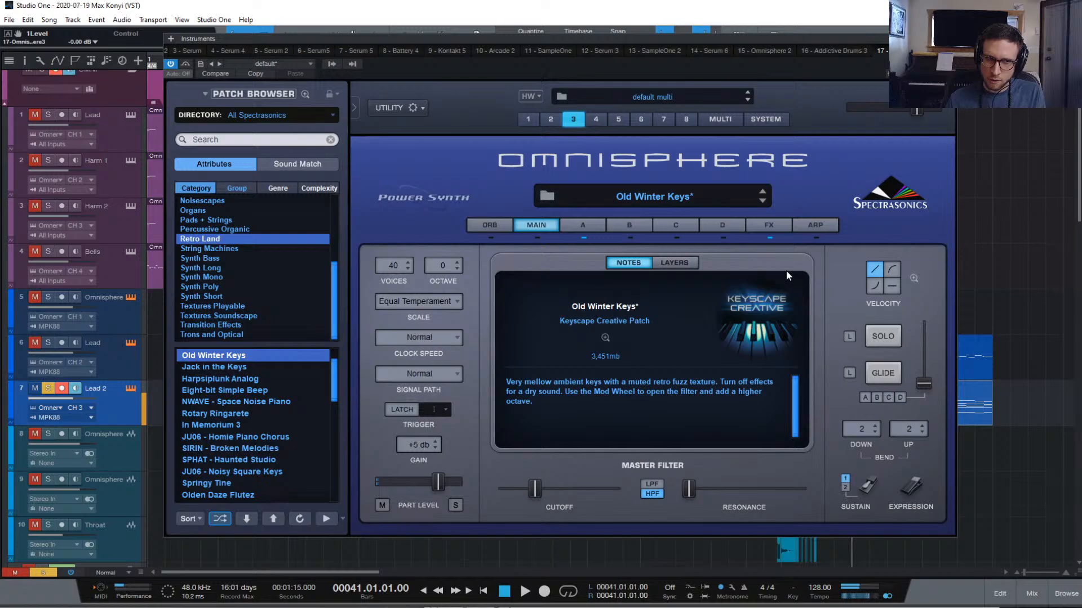
Switch back to layer A's page with the Wurlitzer 140B sample oscillator
left_click(581, 225)
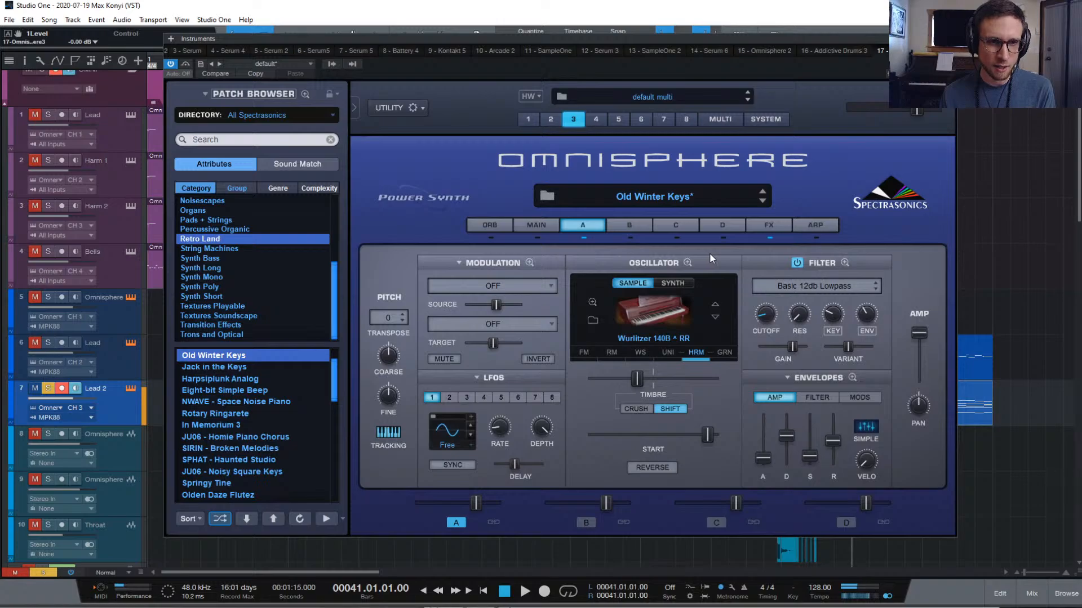
Toggle the aux Pro-Verb, EZ-Verb and Analog Chorus effects off and back on
left_click(761, 228)
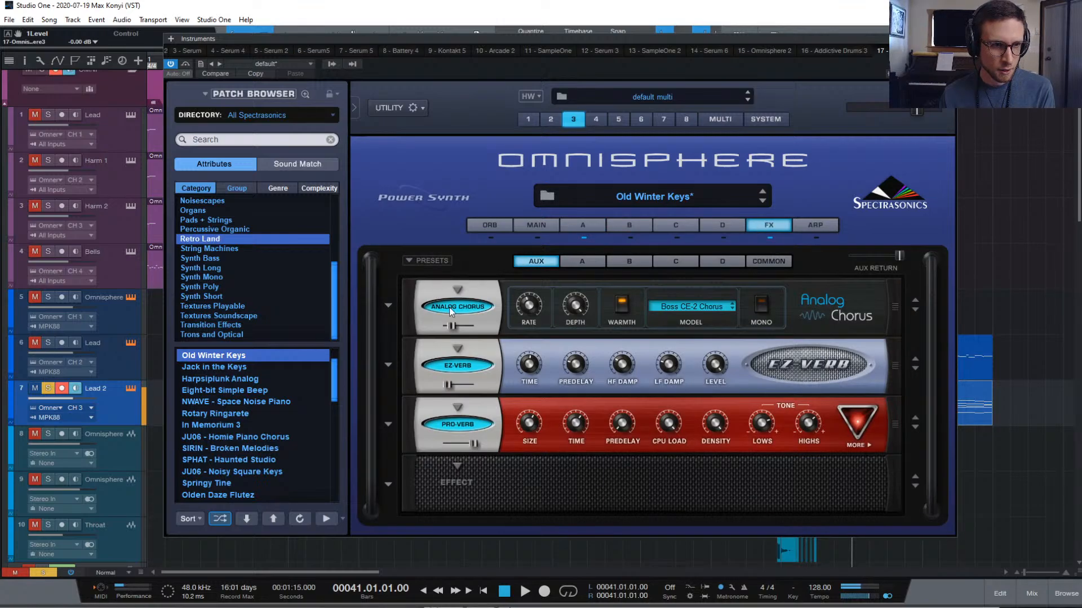
right_click(453, 426)
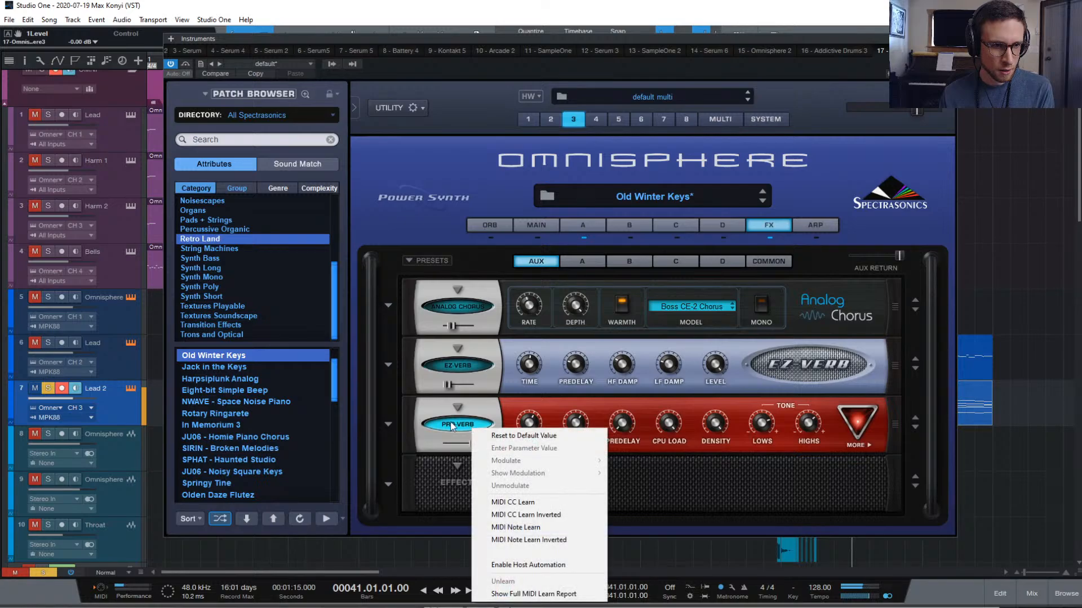
left_click(458, 426)
left_click(461, 426)
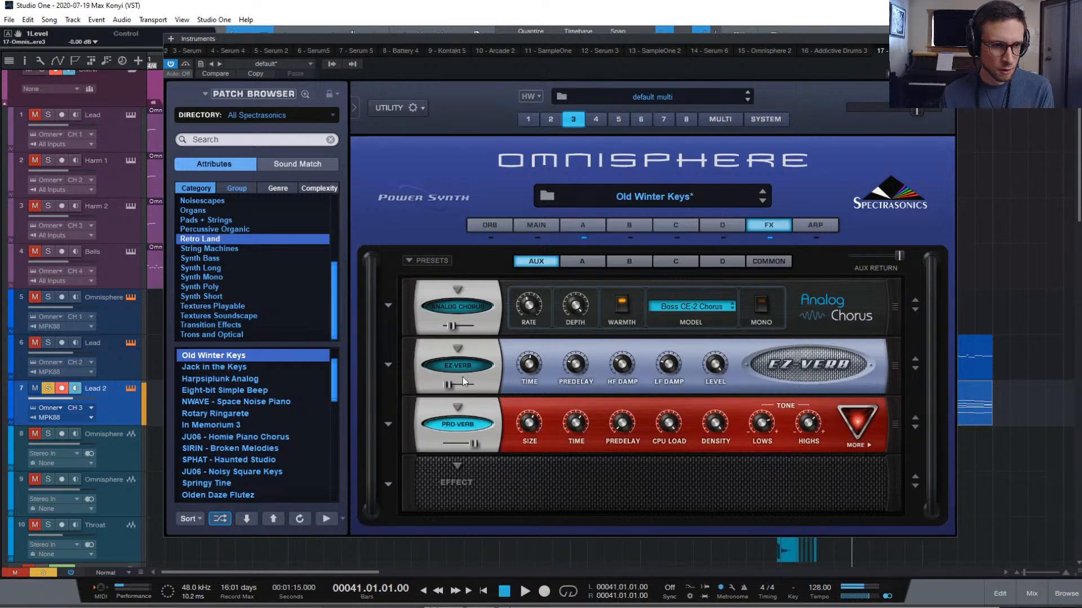
left_click(464, 368)
left_click(473, 307)
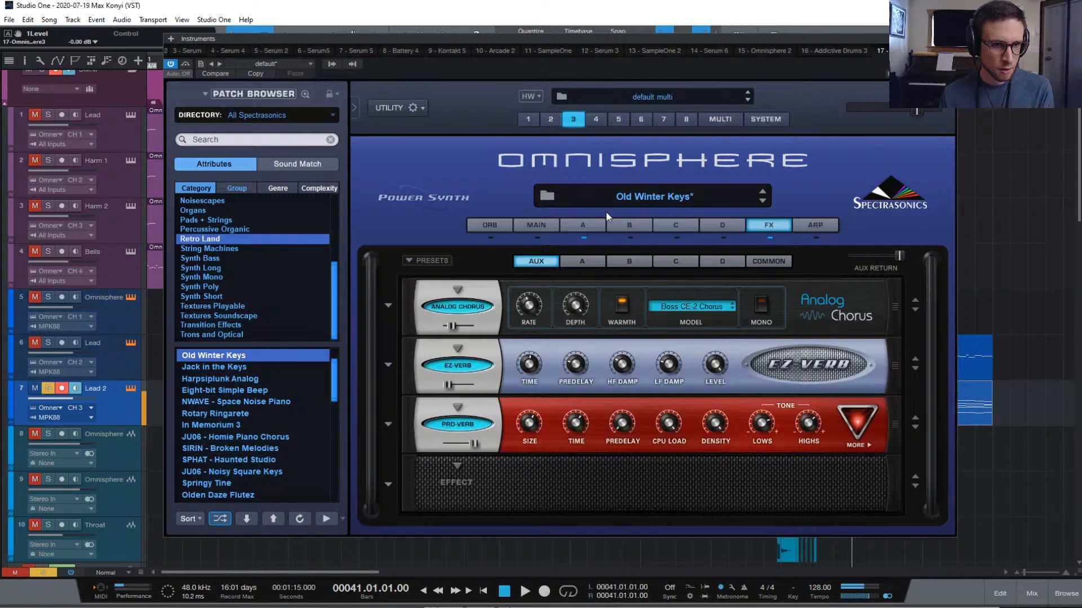
Return to layer A, close Omnisphere and play from bar 41
left_click(585, 225)
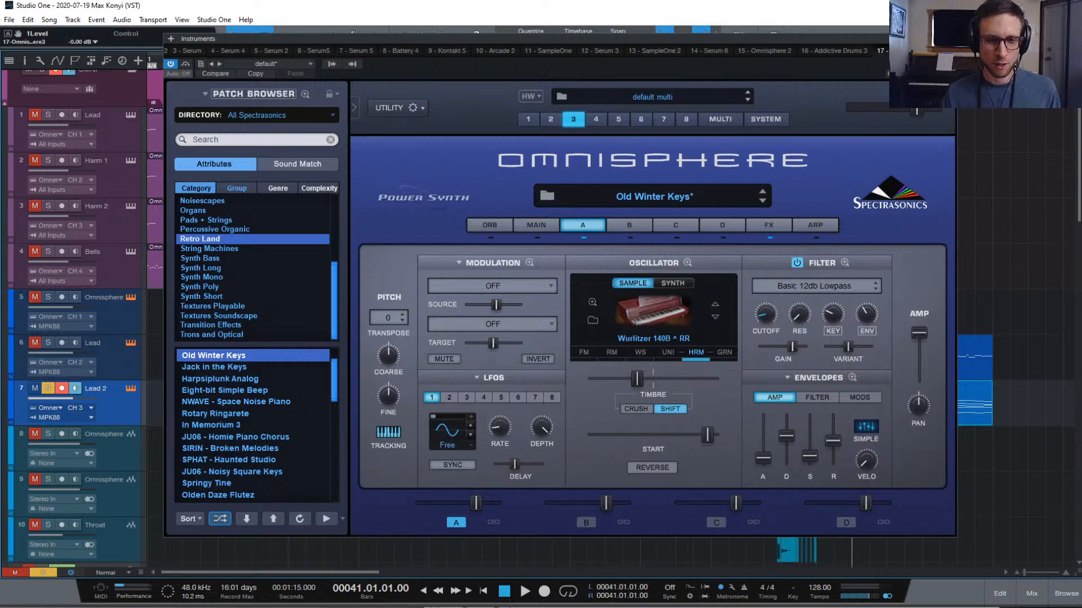
left_click(948, 39)
key("space")
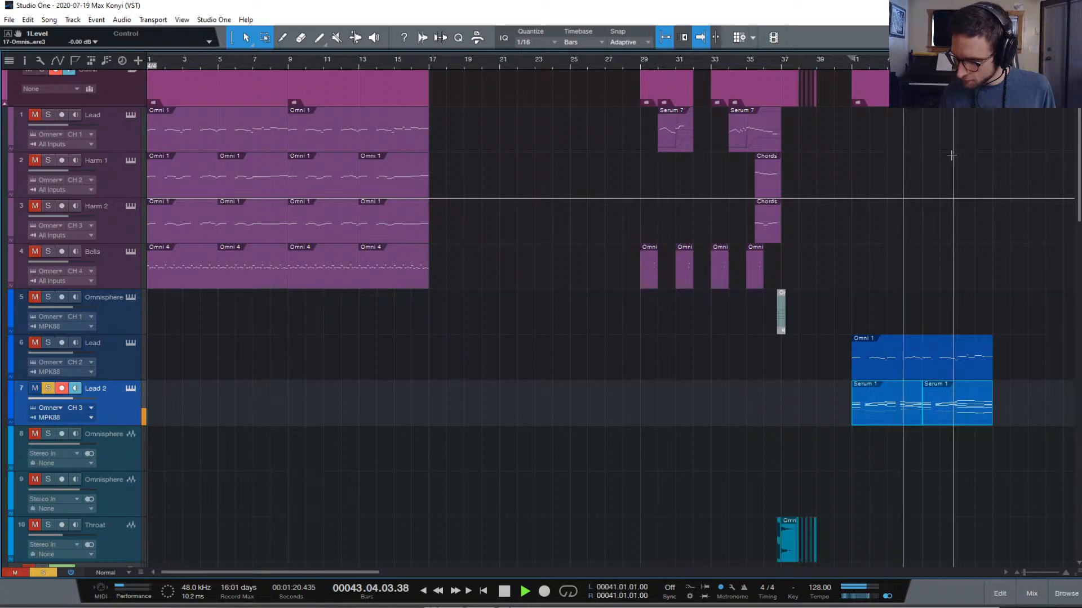
Stop playback and drag the Omni 1 and Serum 1 lead events from bar 41 to bar 45
key("space")
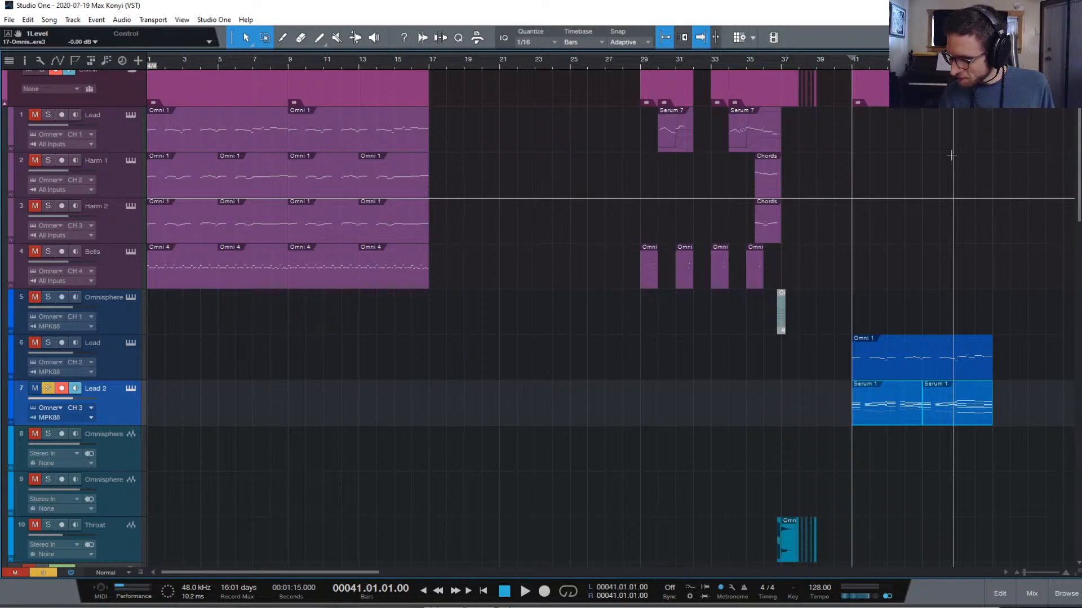
scroll(840, 186, "up", 1)
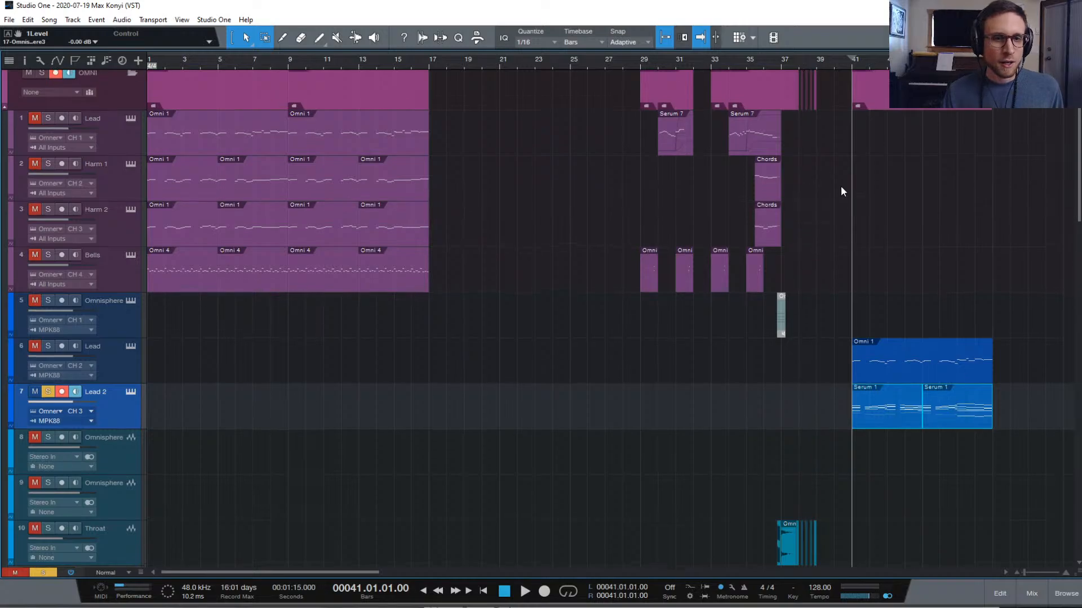
scroll(840, 187, "down", 6)
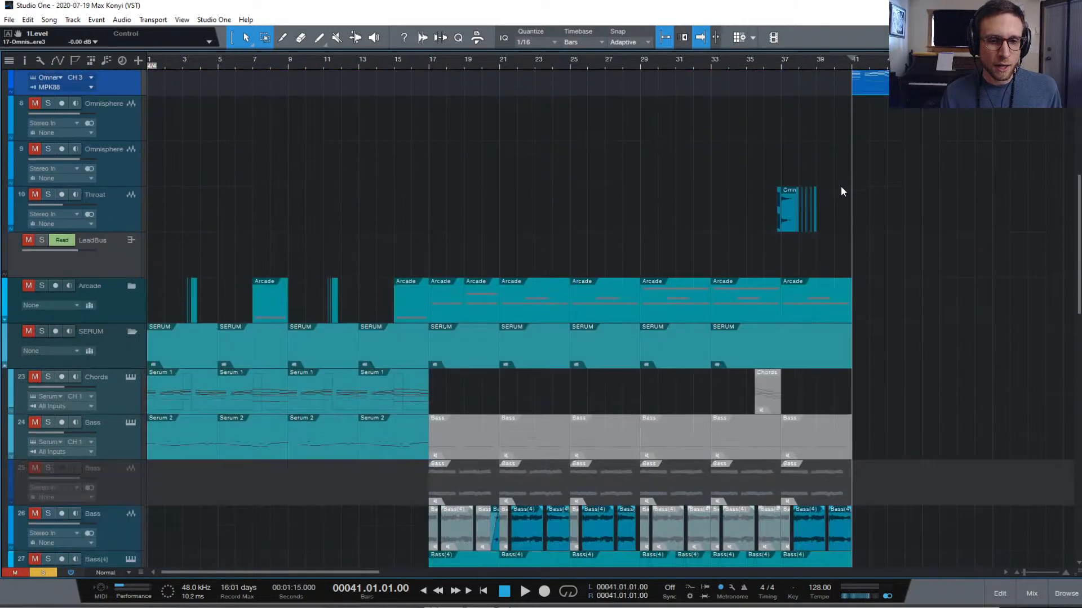
scroll(840, 185, "up", 6)
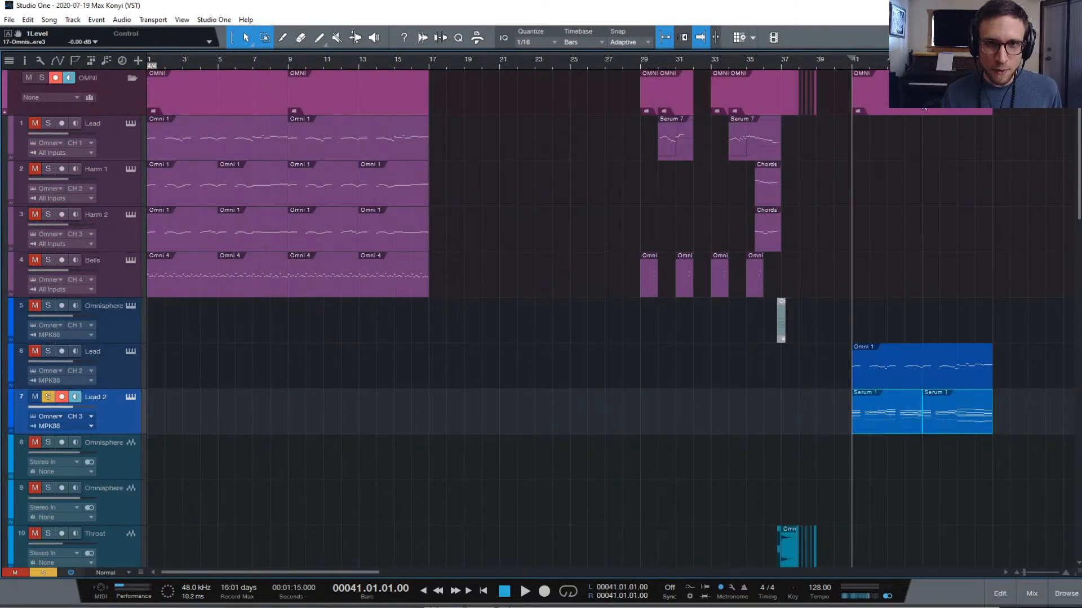
left_click_drag(883, 102, 956, 111)
scroll(912, 157, "down", 7)
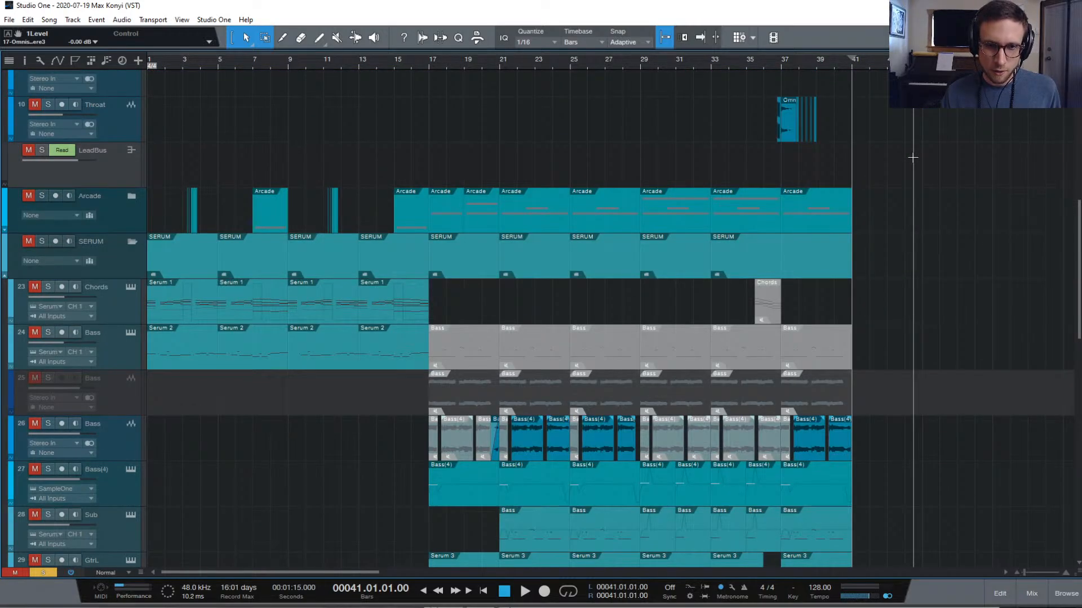
Play briefly from the song start and clear all track solos
key("comma")
key("space")
key("space")
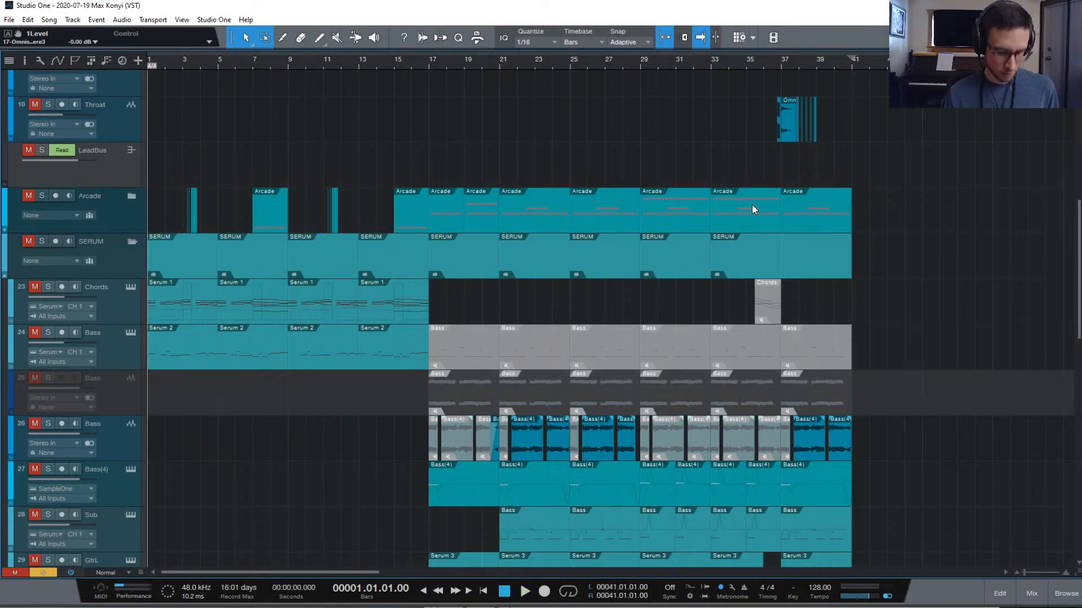
key("s")
key("space")
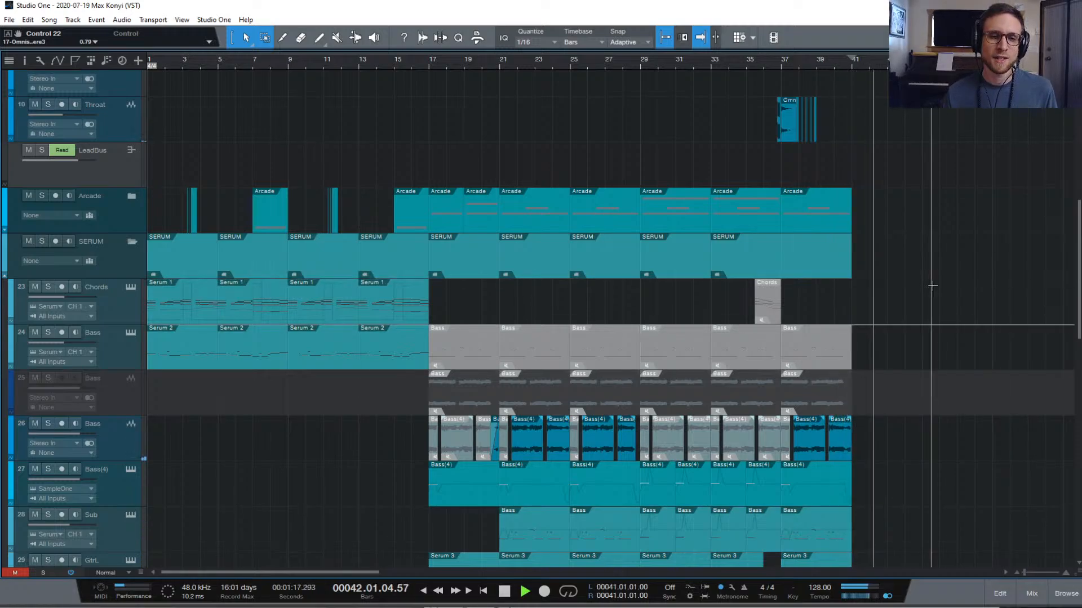
Stop playback and move the Drums Pattern event to bar 45
scroll(929, 264, "down", 10)
key("space")
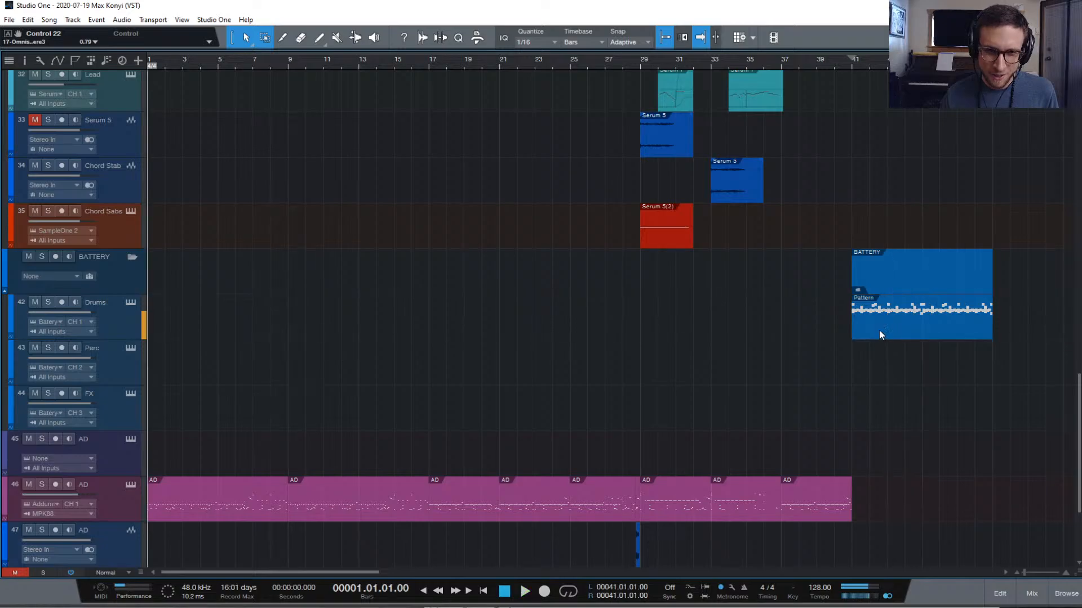
left_click_drag(882, 329, 944, 326)
scroll(911, 190, "up", 15)
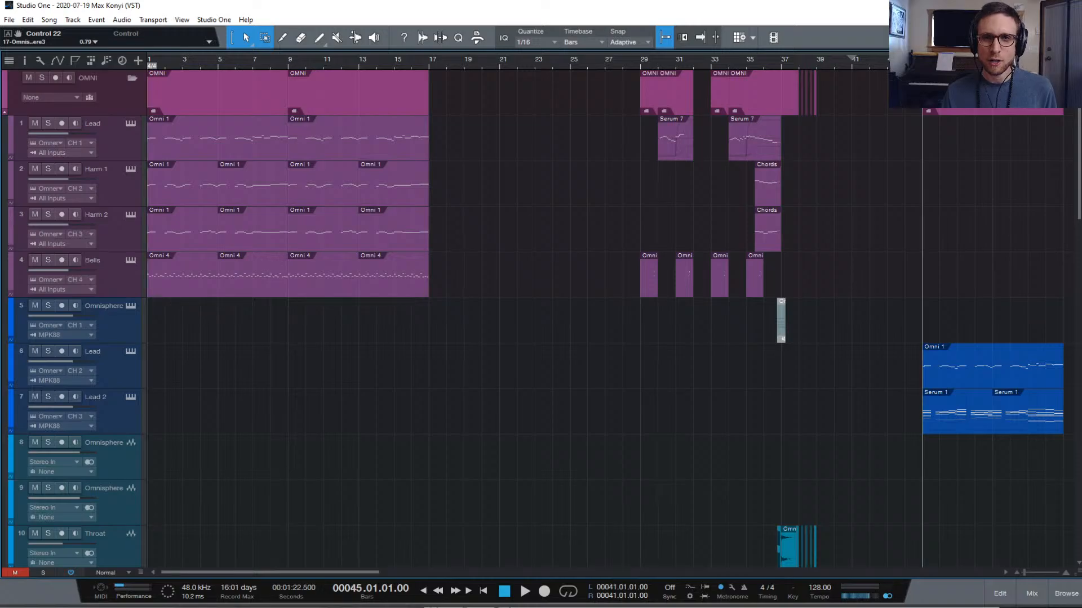
scroll(968, 202, "down", 3)
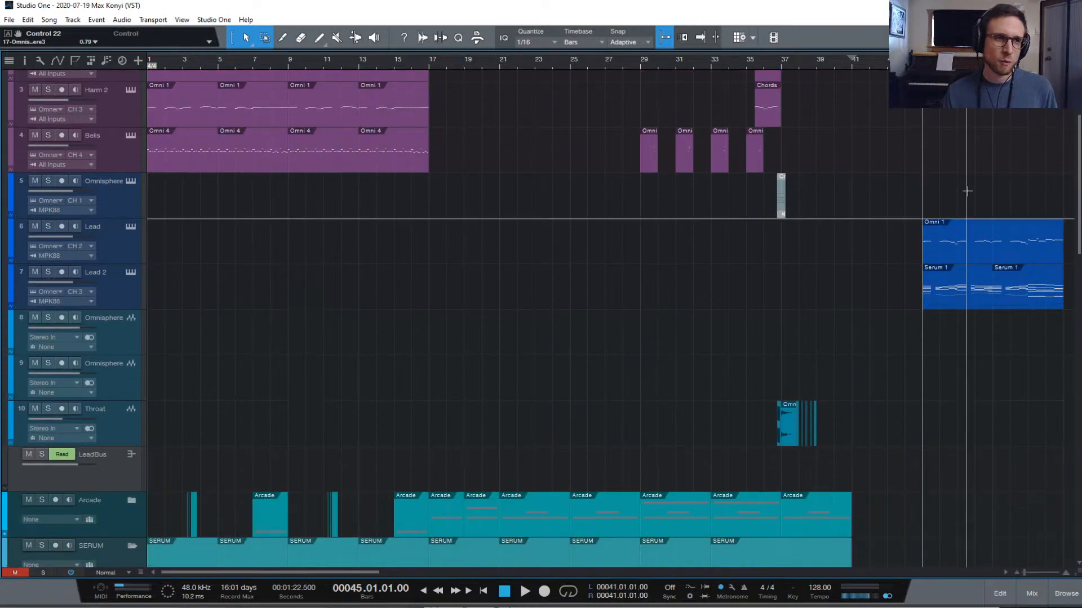
scroll(440, 103, "up", 3)
Play the song from bar 1, then from bar 45 to hear the Lead parts
key("Home")
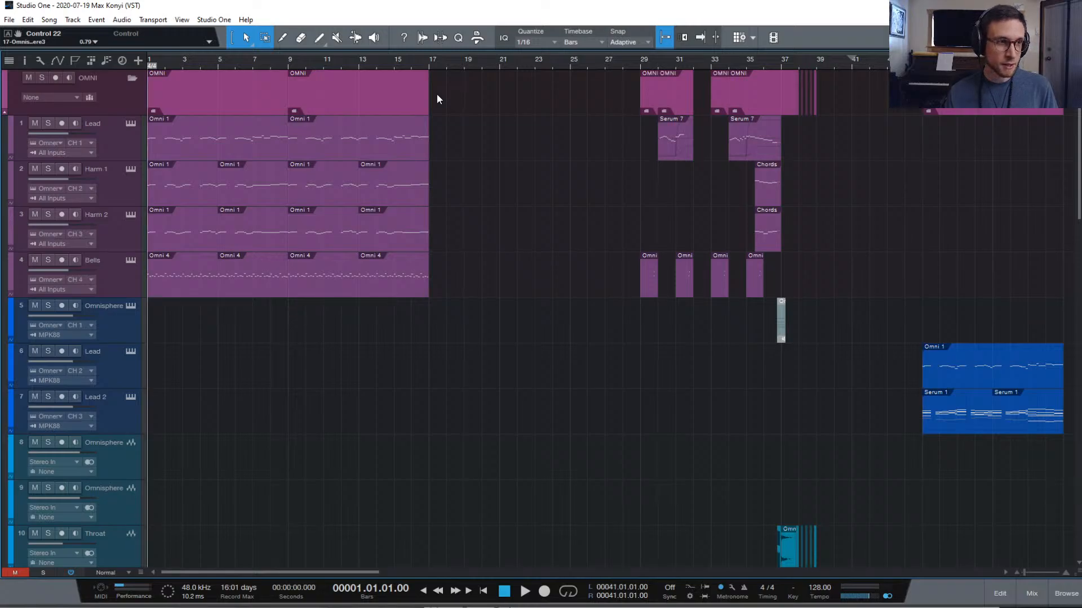
key("space")
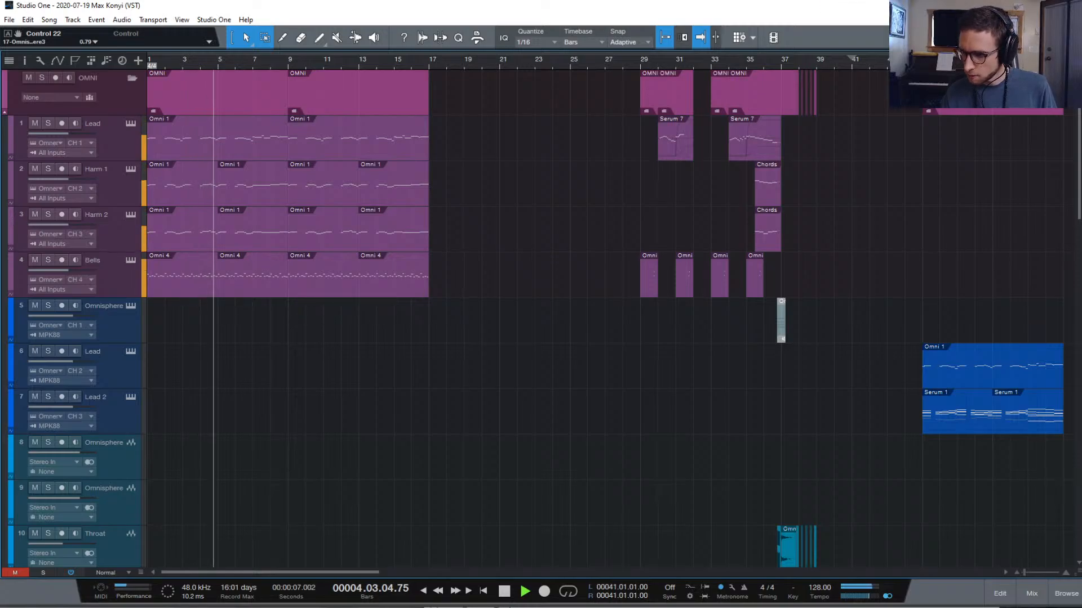
key("space")
left_click(924, 59)
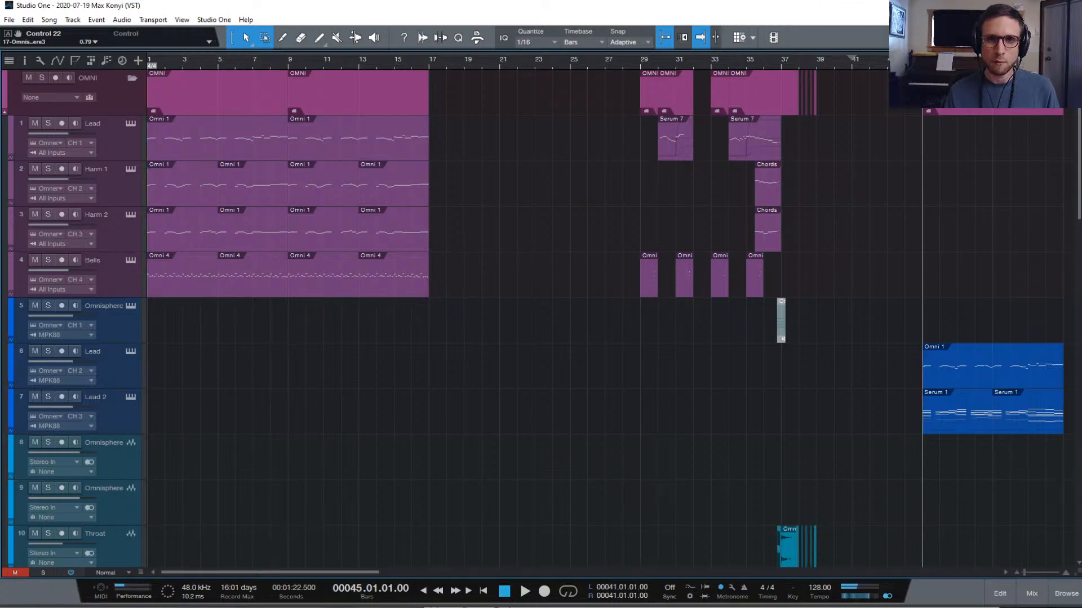
scroll(993, 182, "down", 5)
scroll(986, 248, "up", 5)
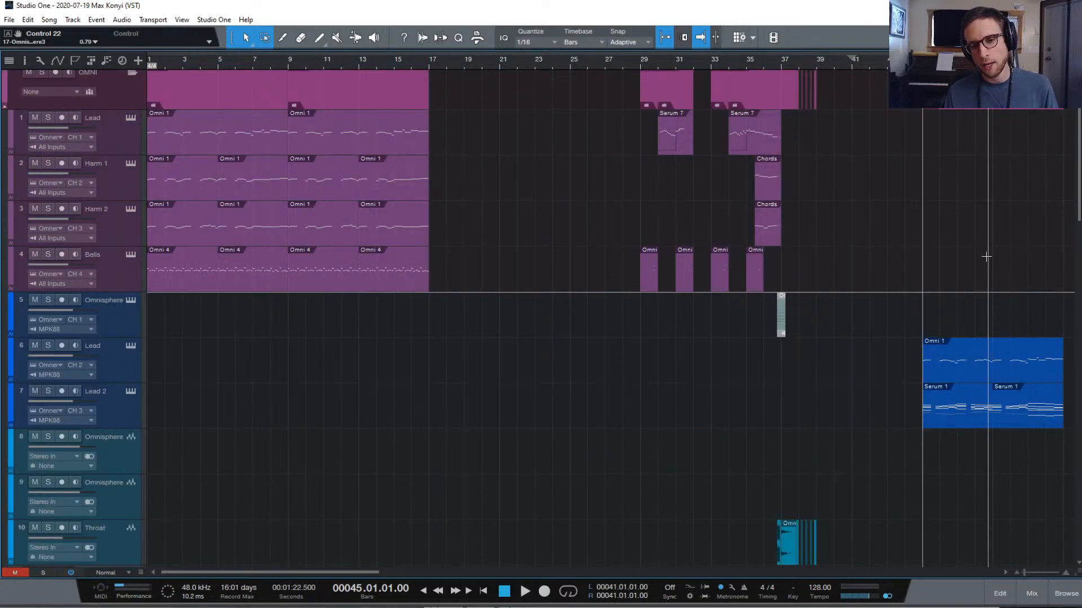
key("space")
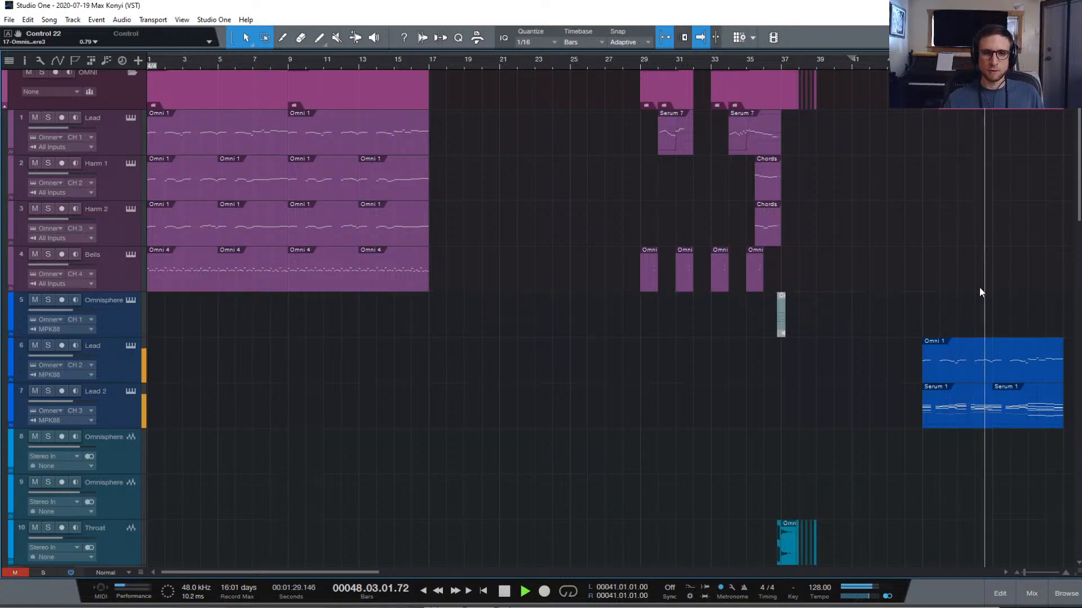
key("space")
Show the Lead part's notes in the editor against a piano keyboard
double_click(976, 377)
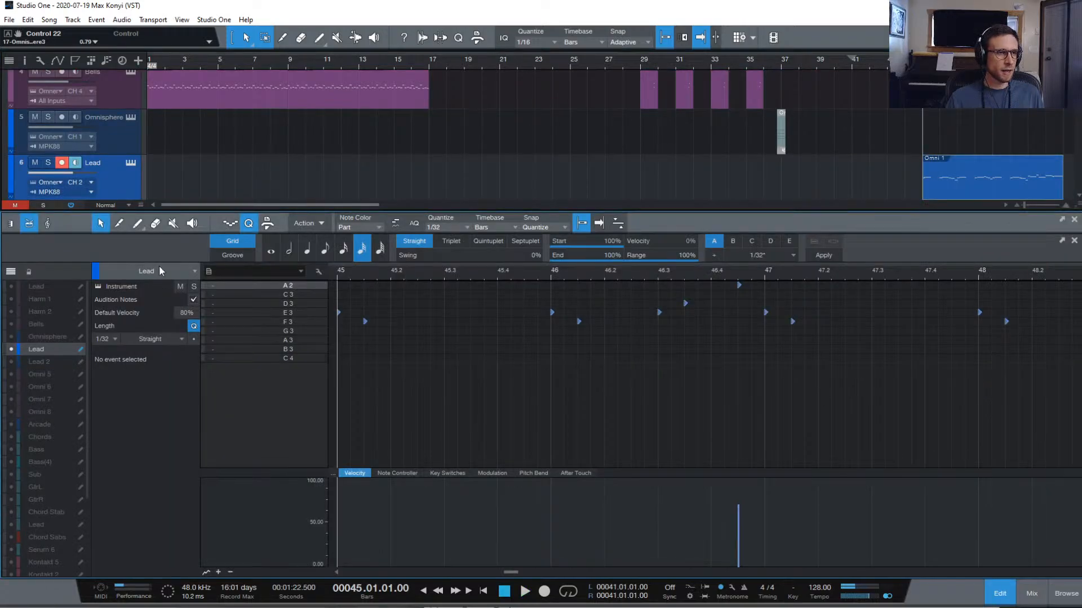
scroll(159, 267, "down", 1)
left_click(13, 225)
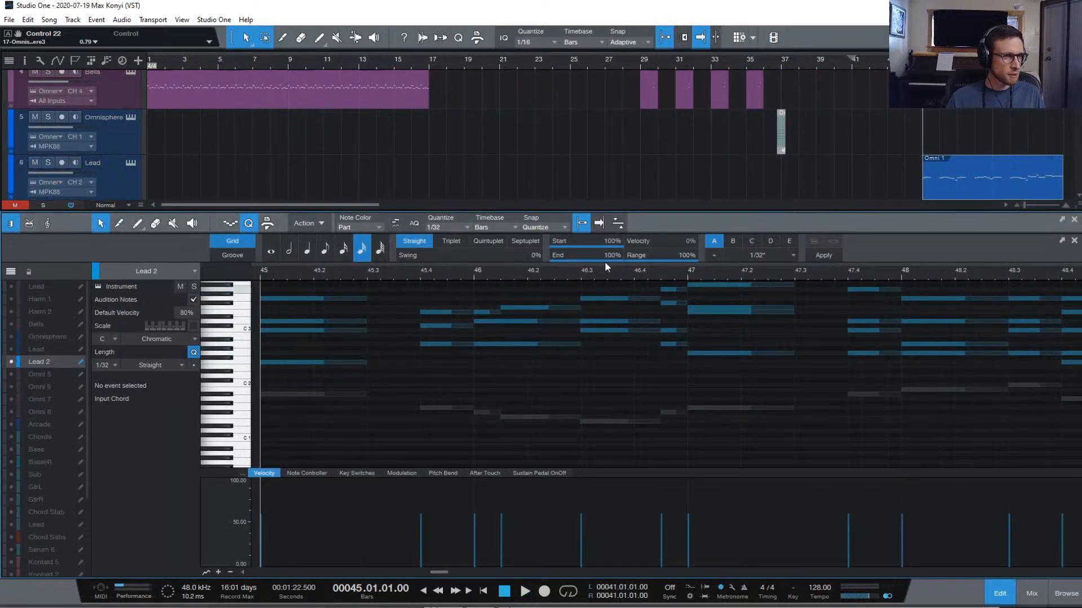
left_click(961, 181)
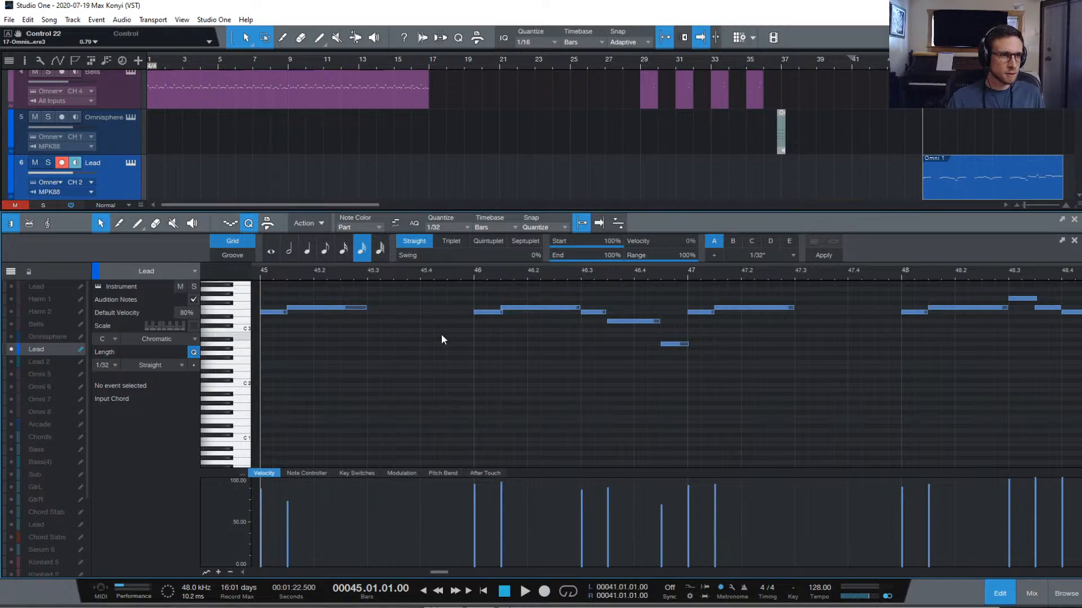
scroll(442, 332, "up", 1)
scroll(441, 332, "up", 1)
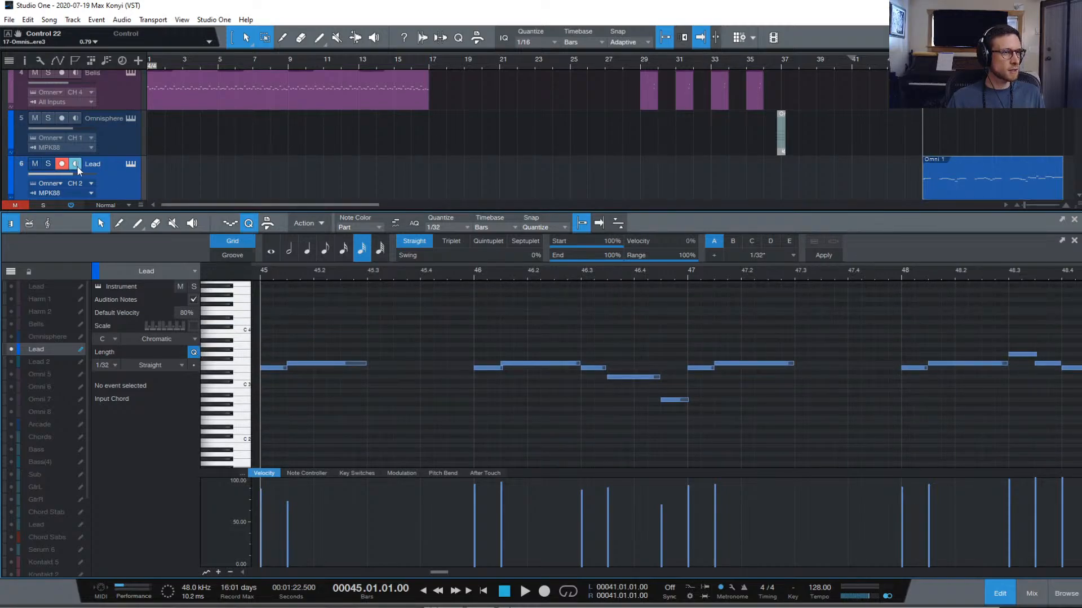
Solo the Lead track and play from bar 45 to hear it alone
left_click(44, 167)
key("space")
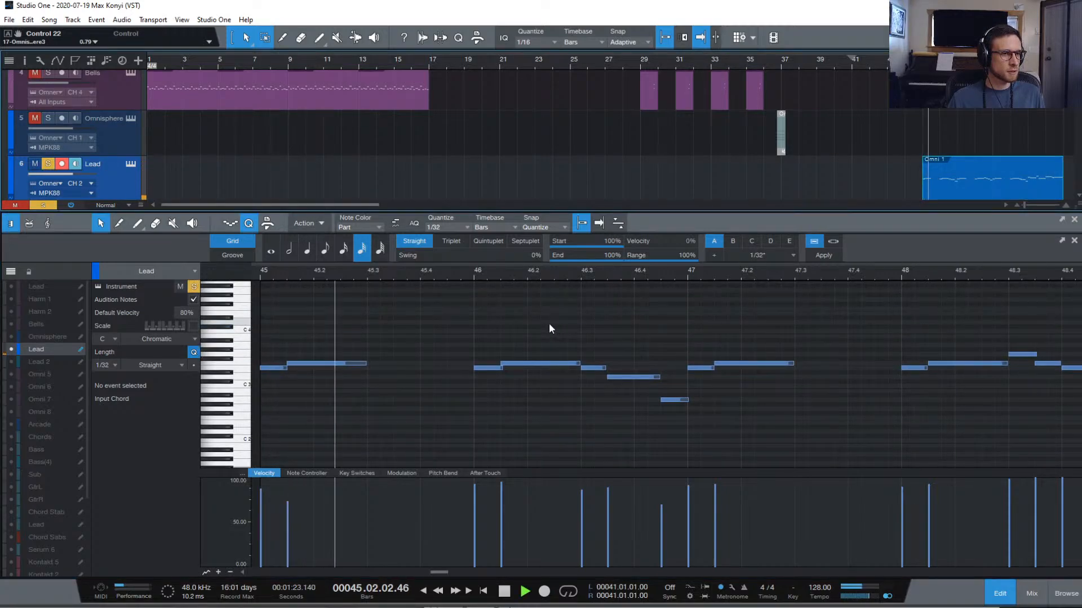
key("space")
key("space")
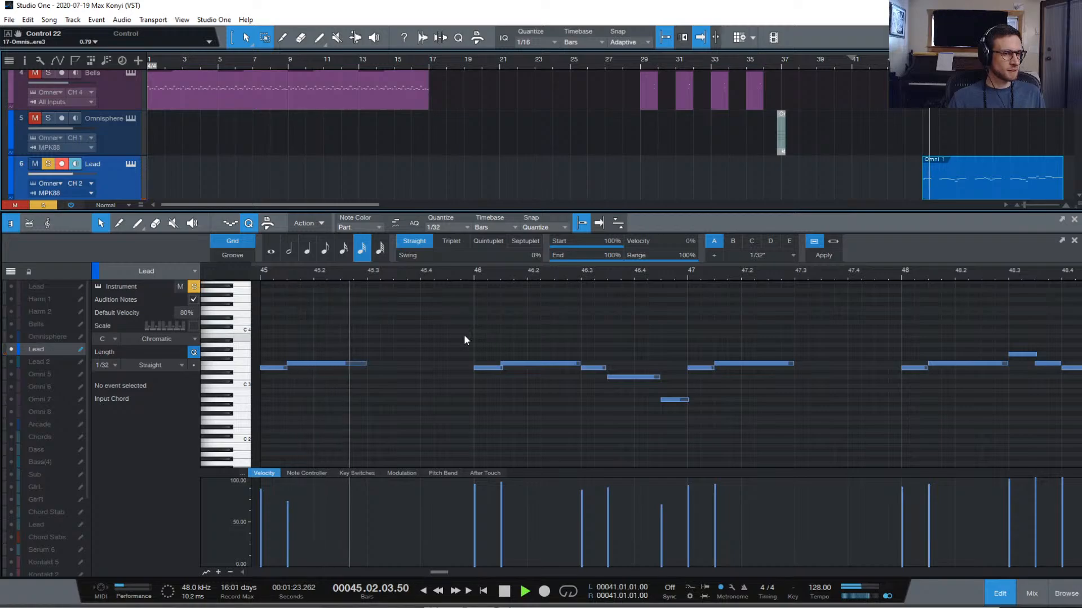
key("space")
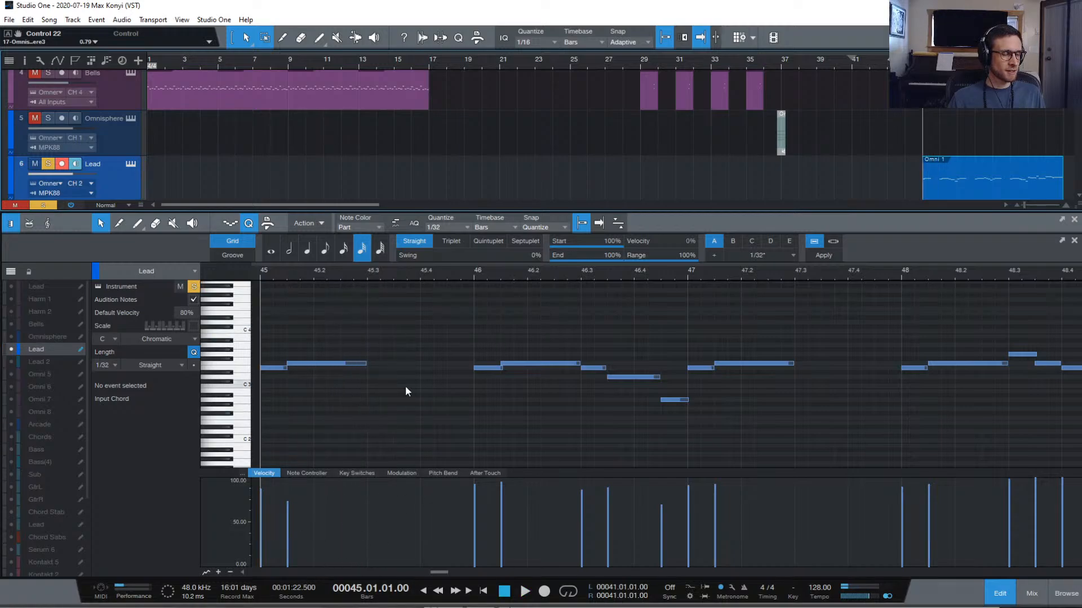
key("space")
key("space")
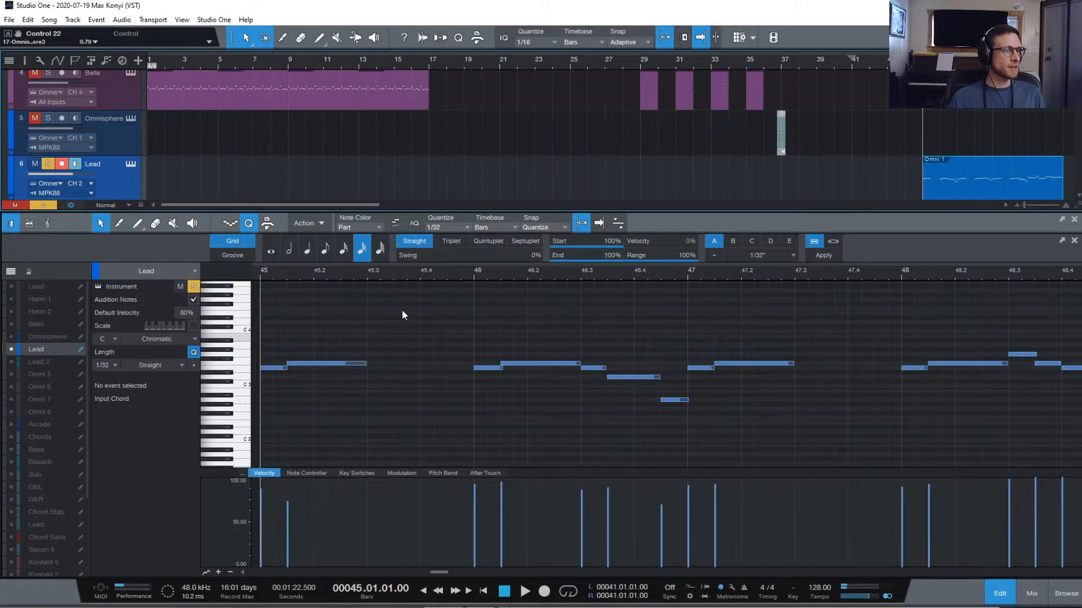
Open the Lead track's Omnisphere on part 2, SH201 - Canadian Pulse, and view its effects rack
left_click(130, 164)
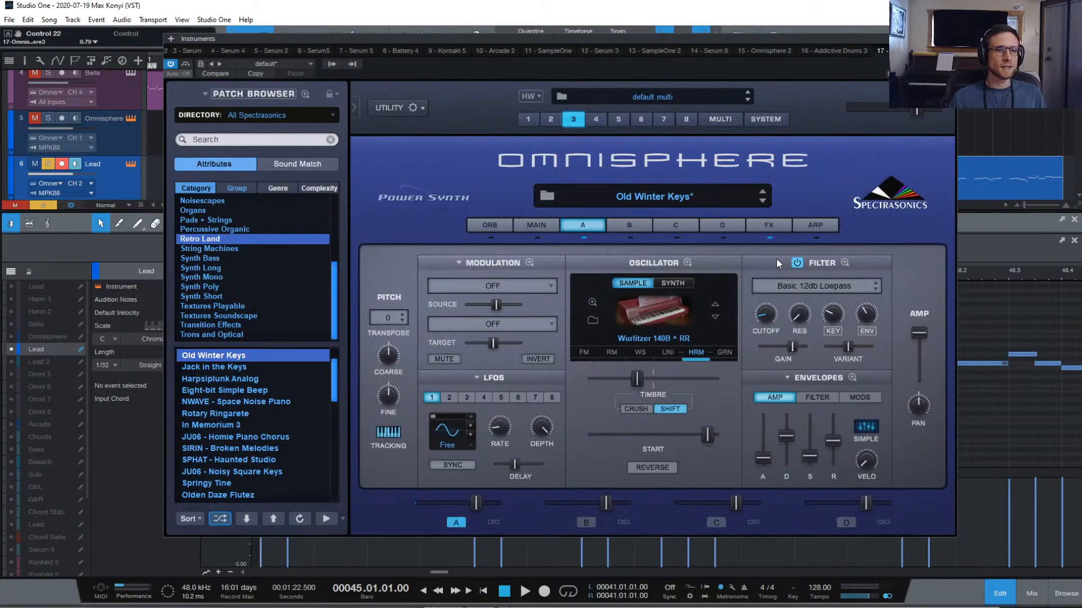
left_click(551, 118)
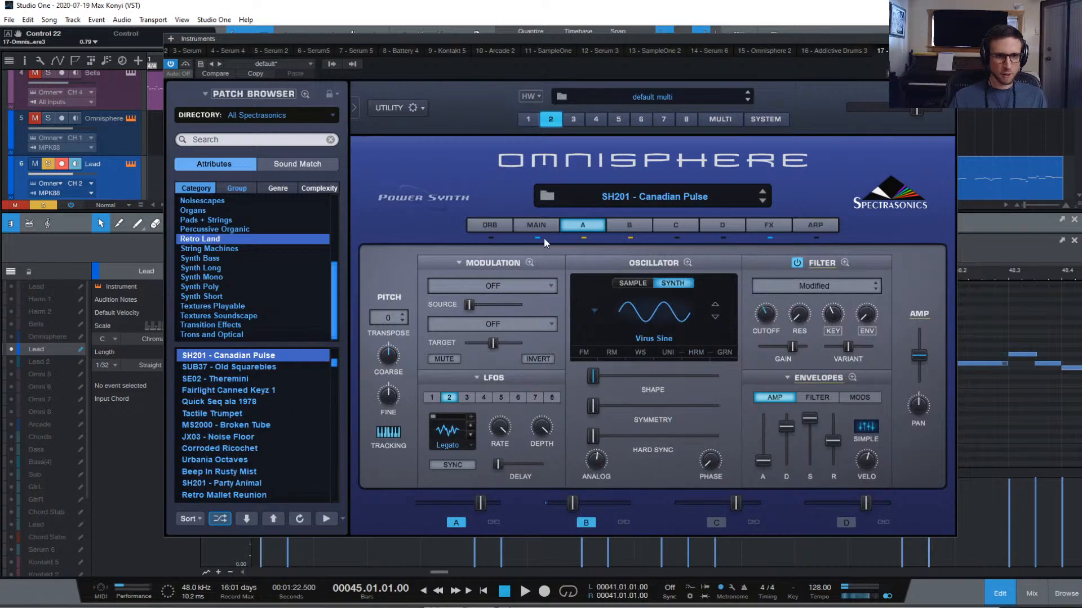
left_click(535, 225)
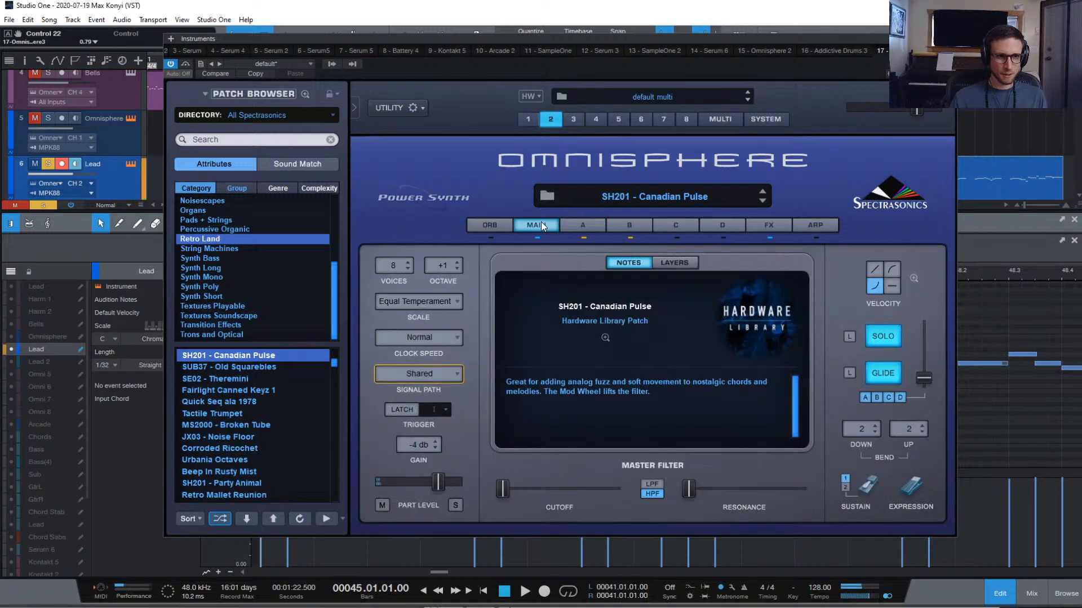
left_click(775, 226)
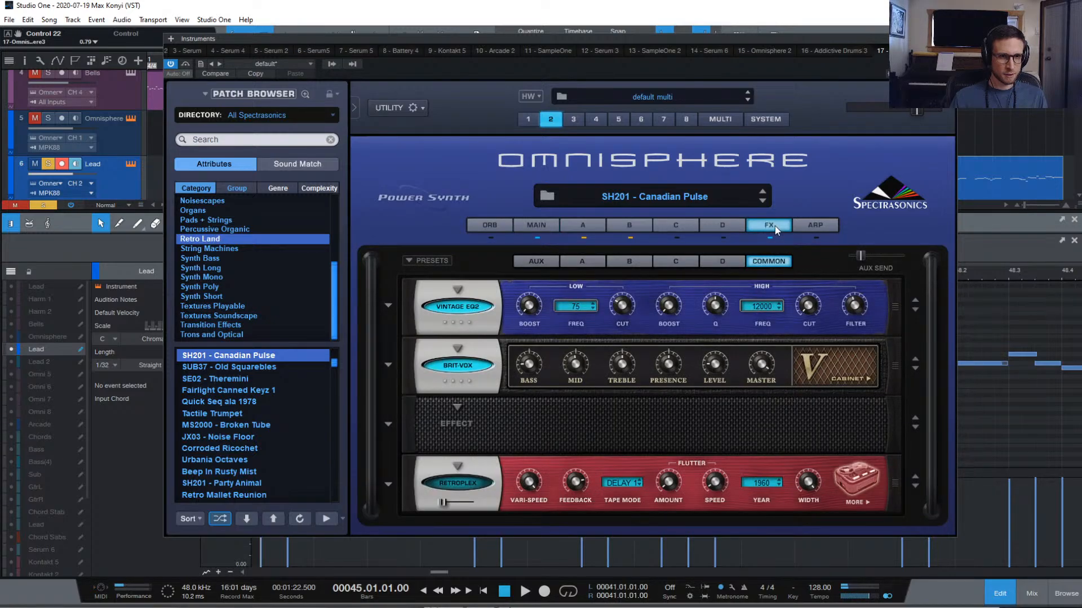
left_click(535, 226)
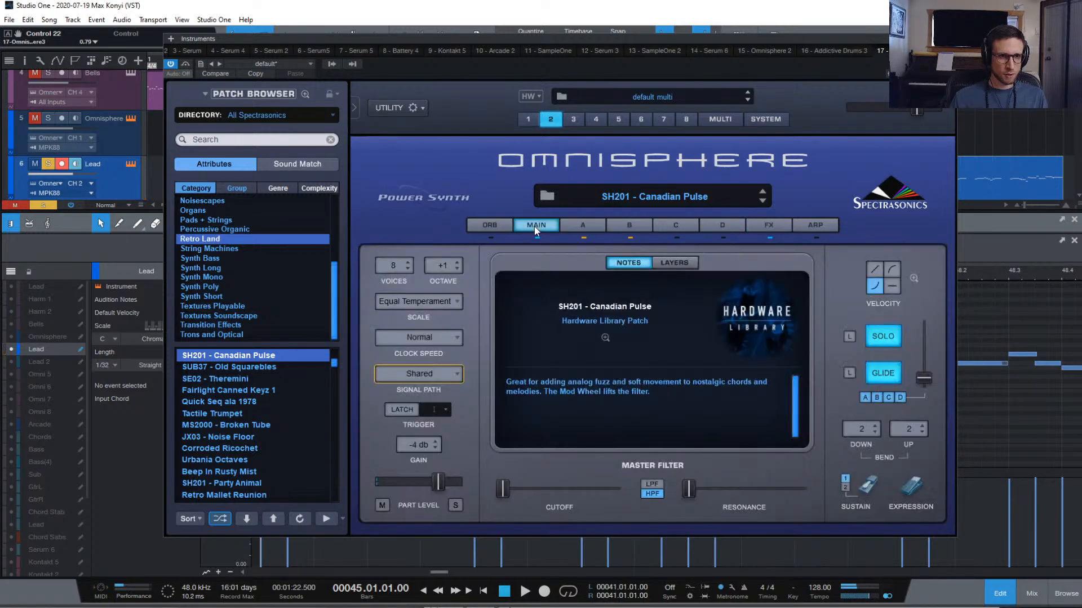
left_click(773, 225)
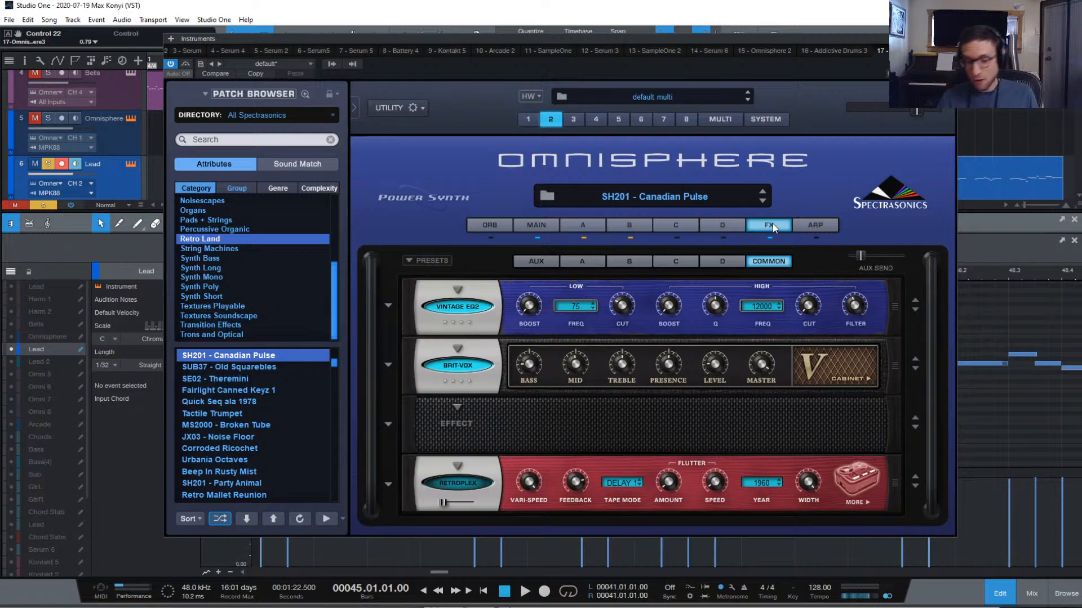
Test bypassing the aux Analog Chorus and the common Brit-Vox and Vintage EQ2, then restore them
left_click(529, 262)
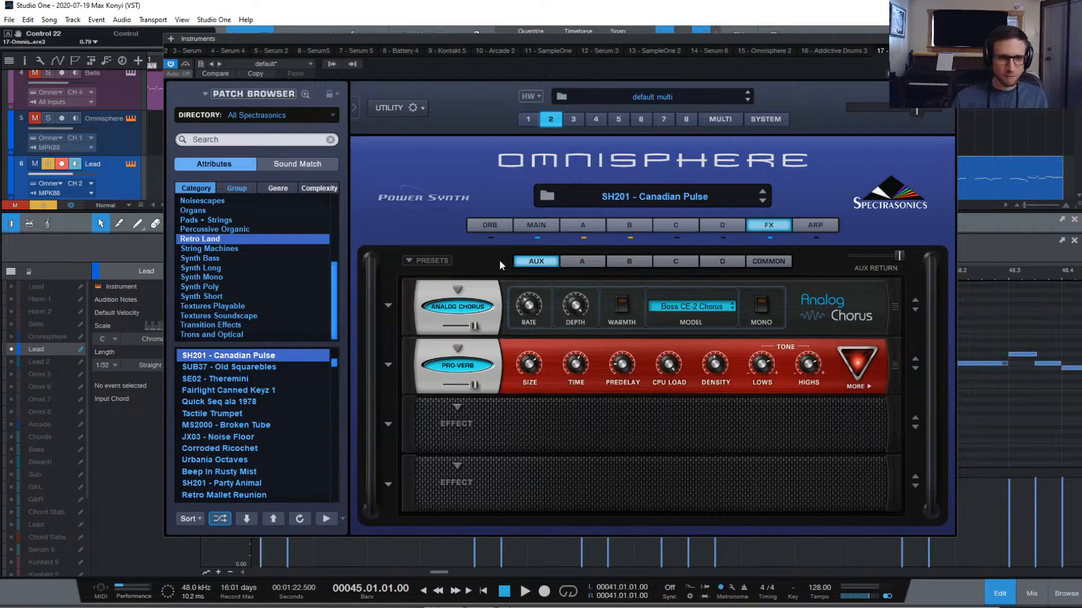
left_click(477, 304)
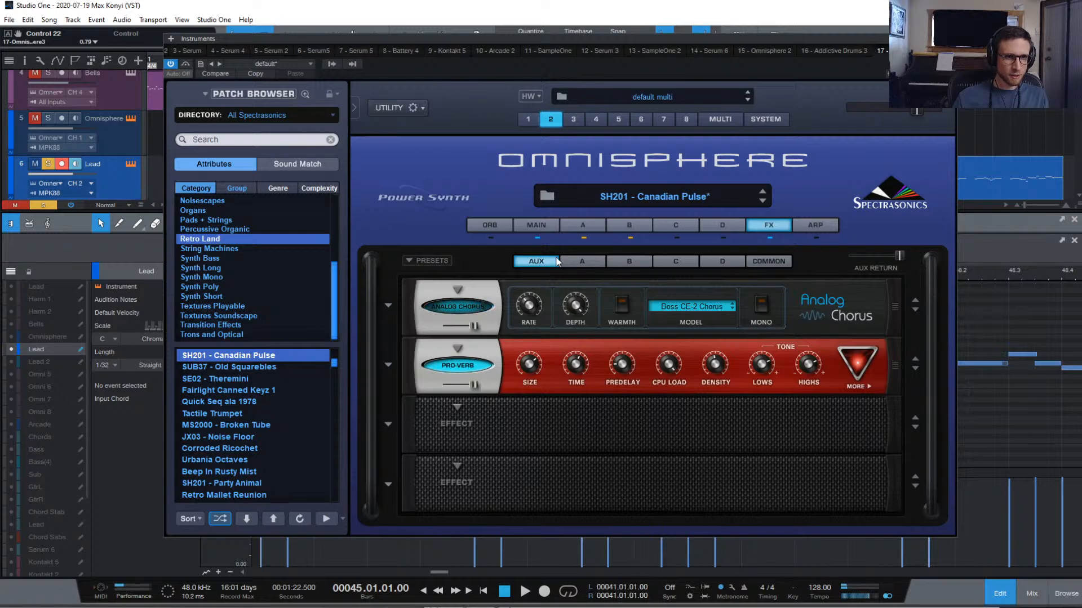
left_click(466, 304)
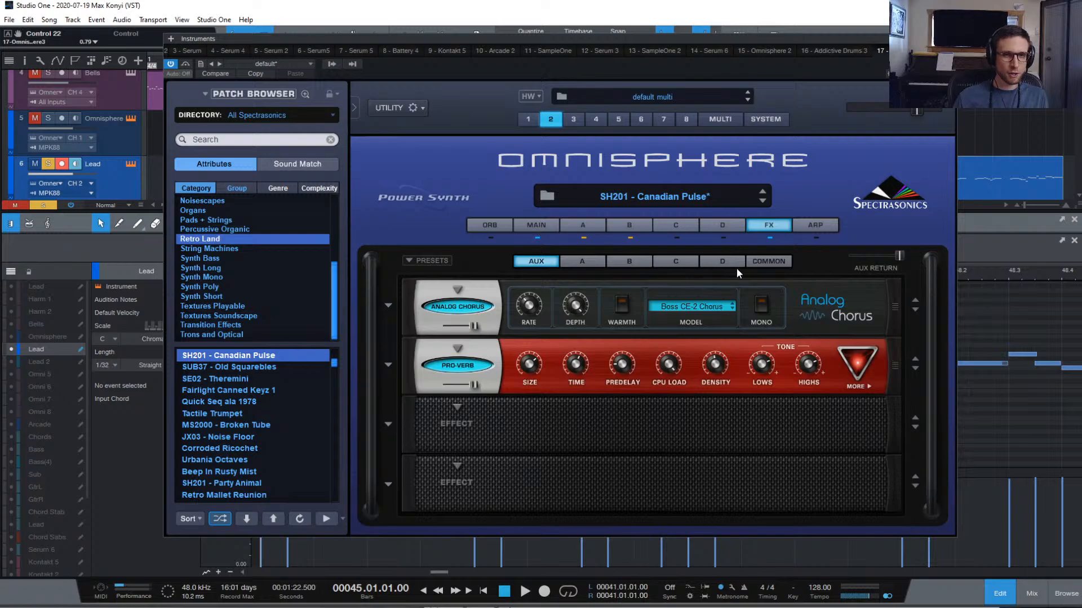
left_click(613, 263)
left_click(759, 261)
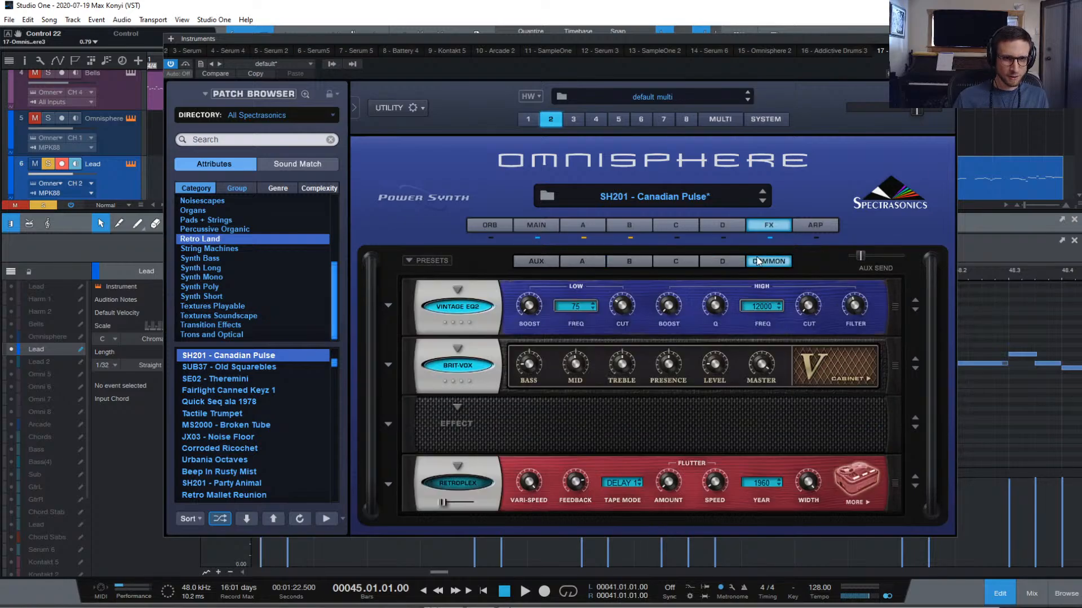
left_click(470, 369)
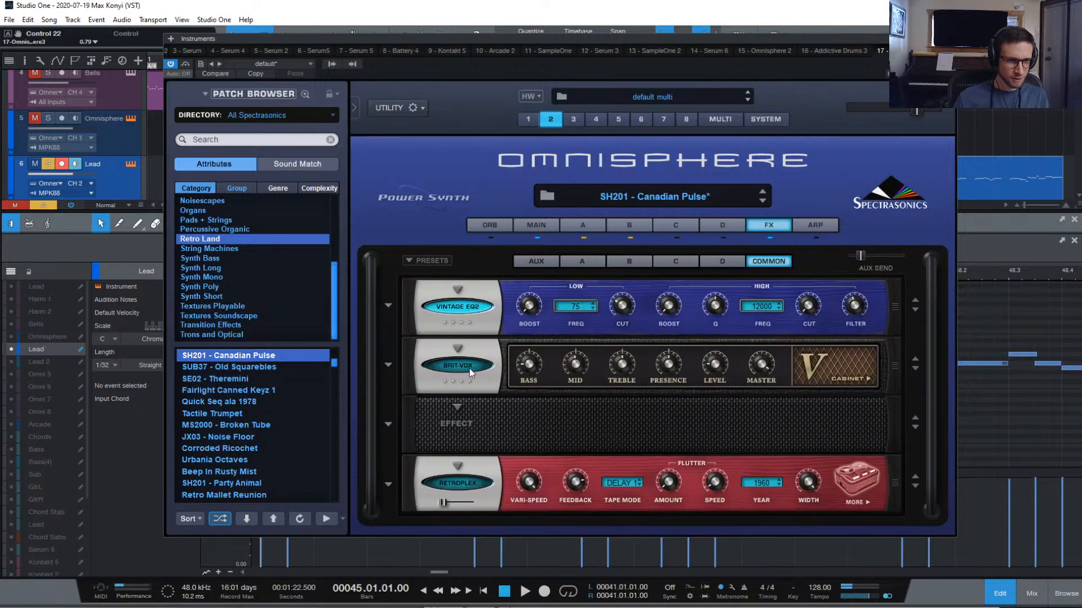
left_click(466, 307)
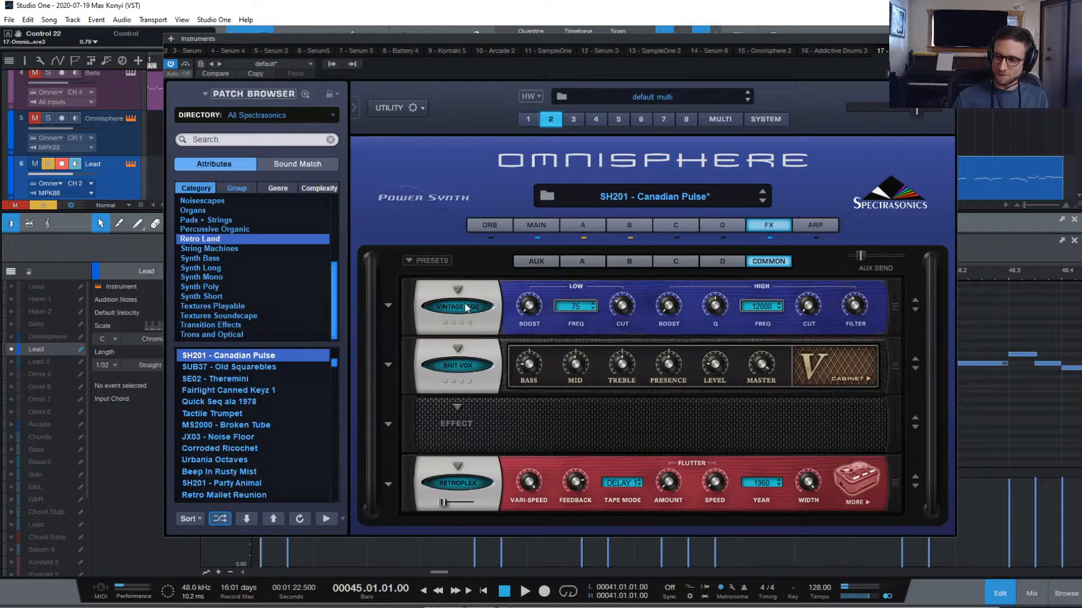
left_click(466, 307)
left_click(465, 367)
Review part 2's main page and layer A and B oscillator and envelope settings
left_click(550, 225)
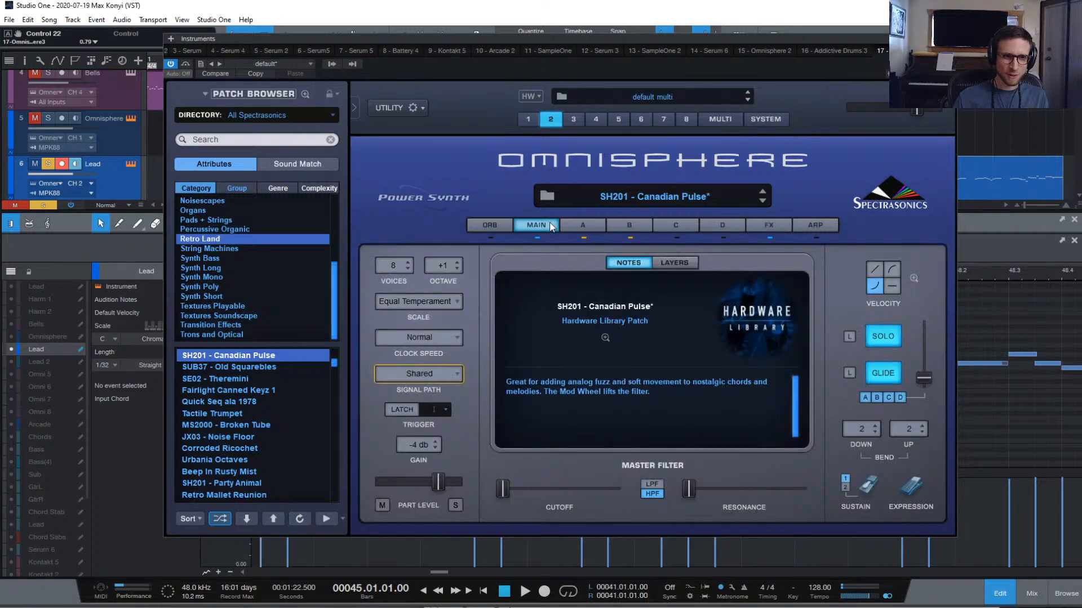
left_click(587, 225)
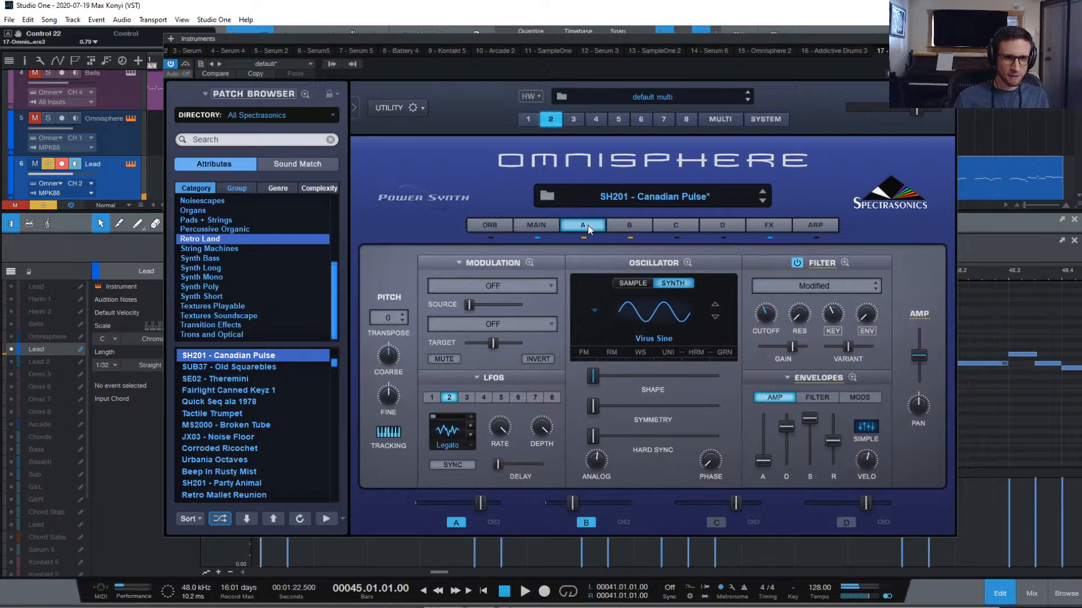
left_click(627, 225)
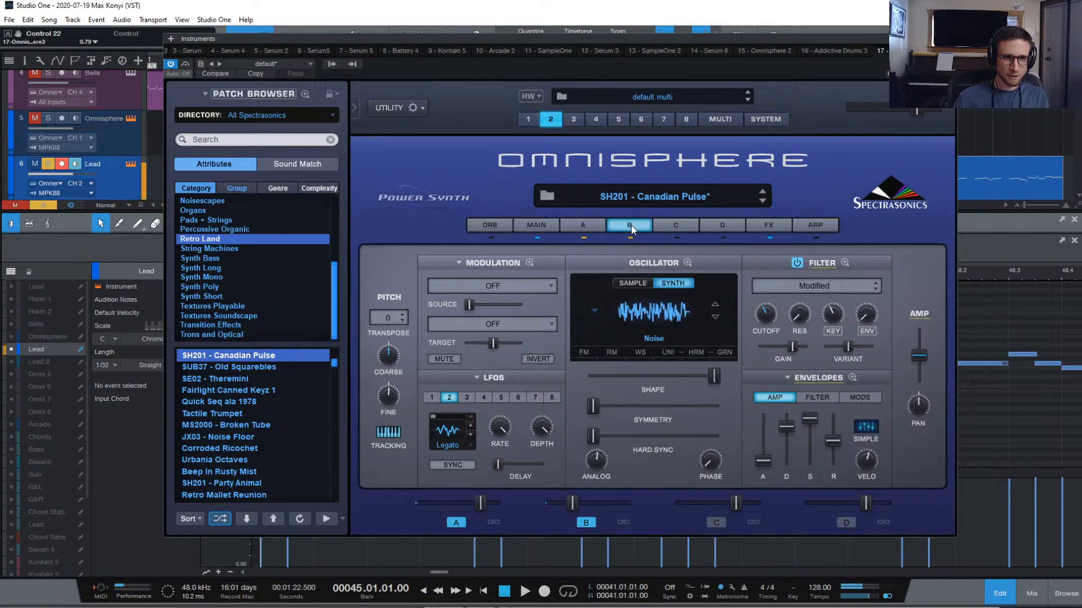
left_click(769, 225)
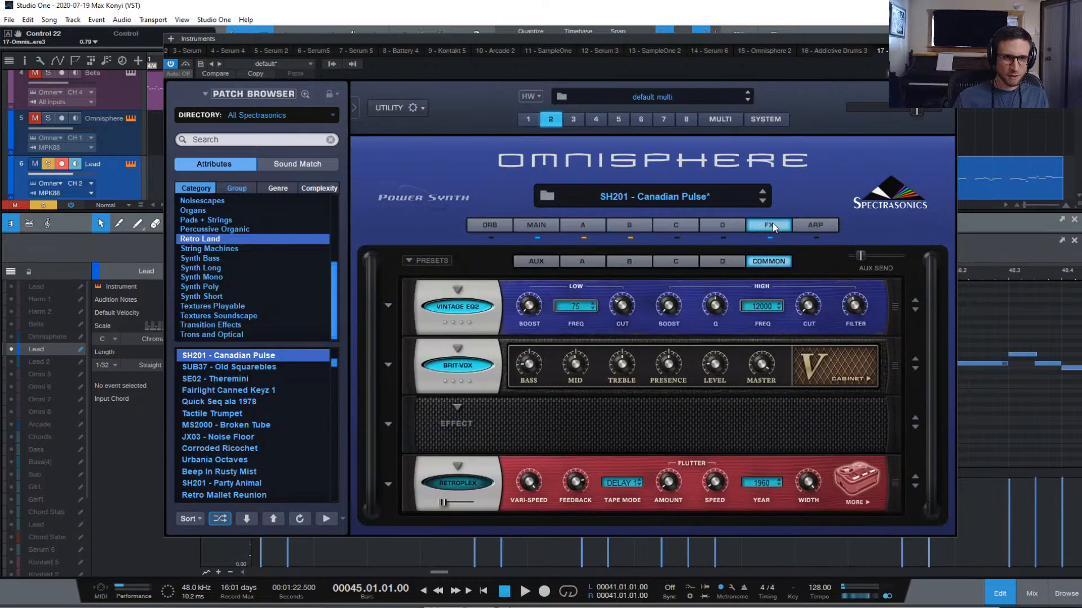
Switch off Vintage EQ2 and Brit-Vox in the common effects rack, then show the aux rack
left_click(546, 266)
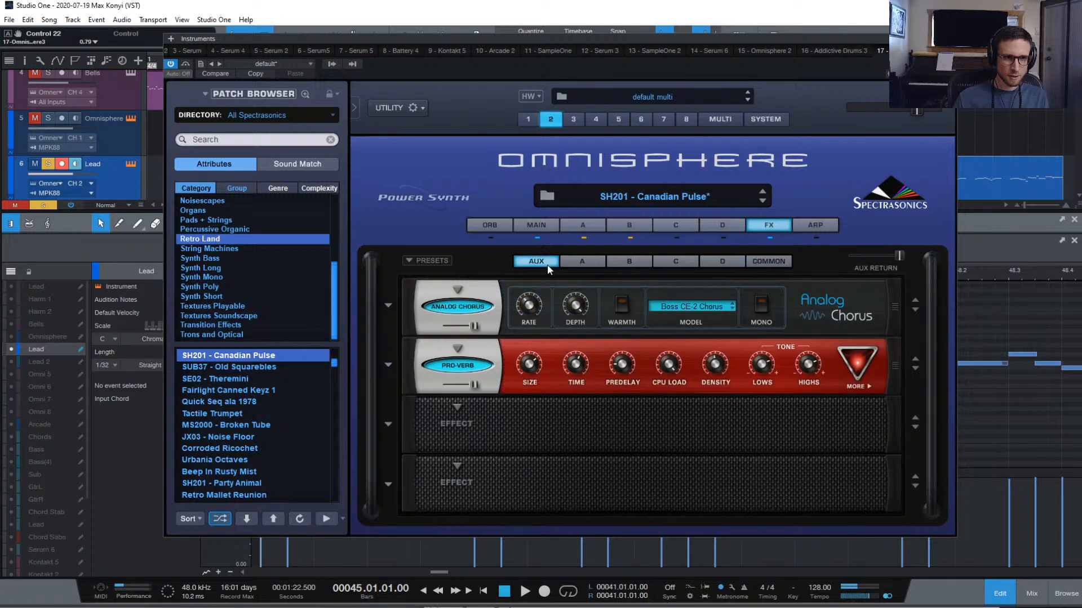
left_click(583, 265)
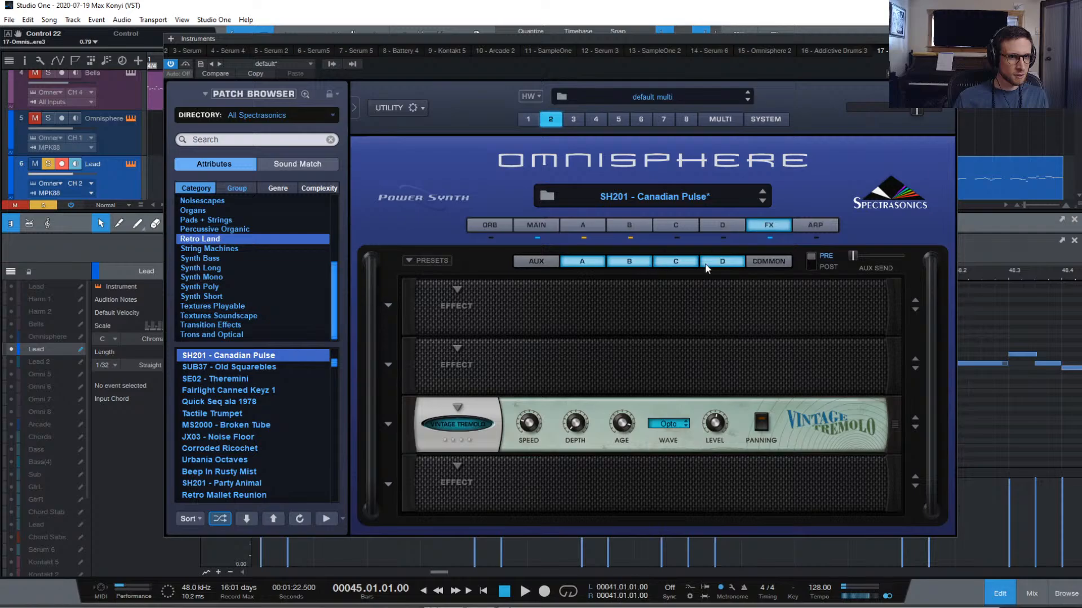
left_click(764, 261)
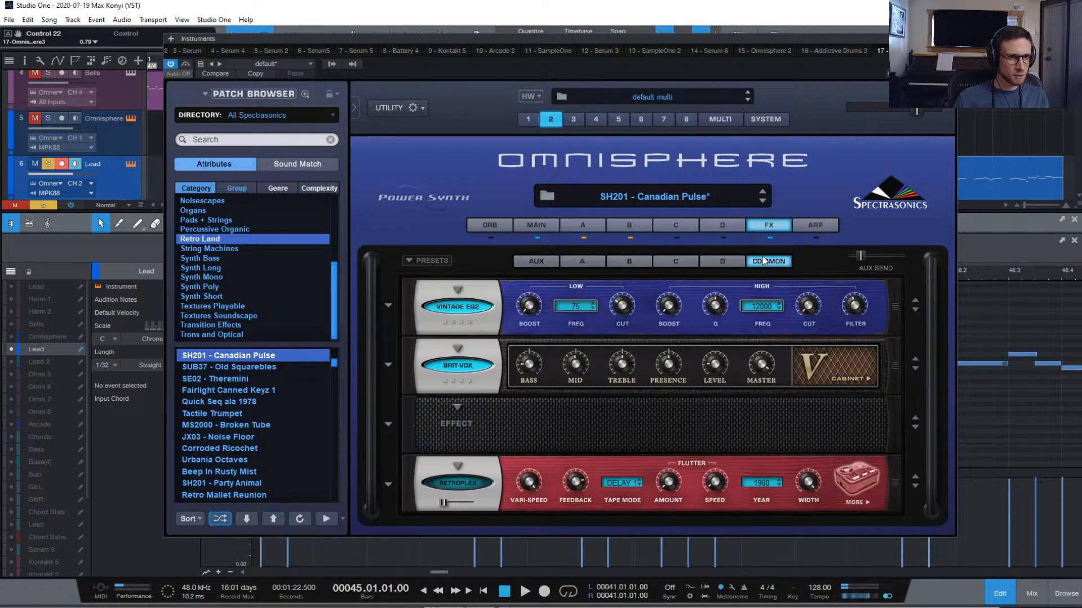
left_click(453, 308)
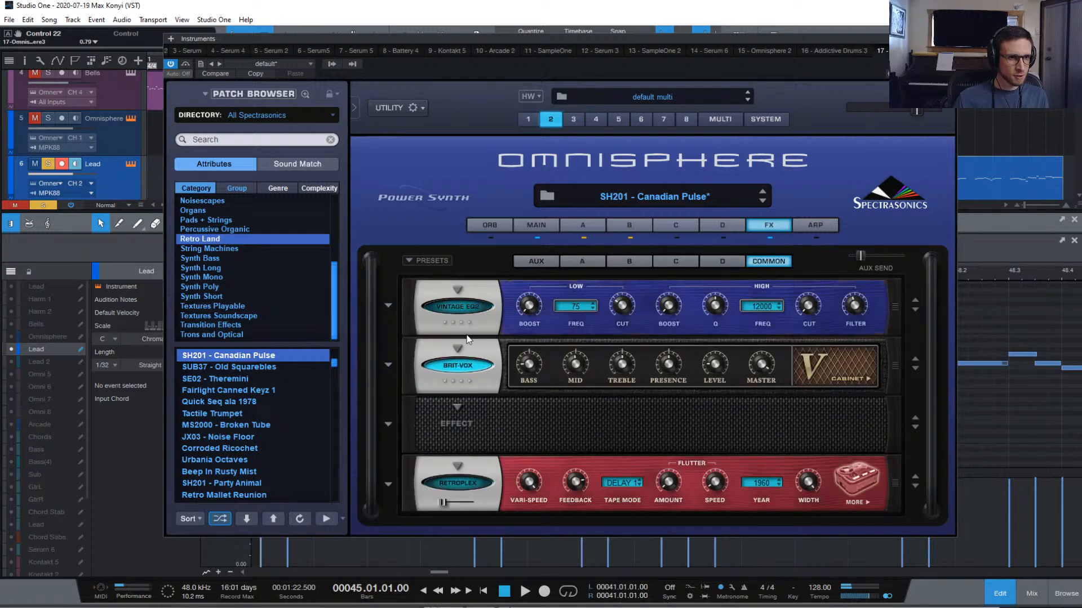
left_click(473, 369)
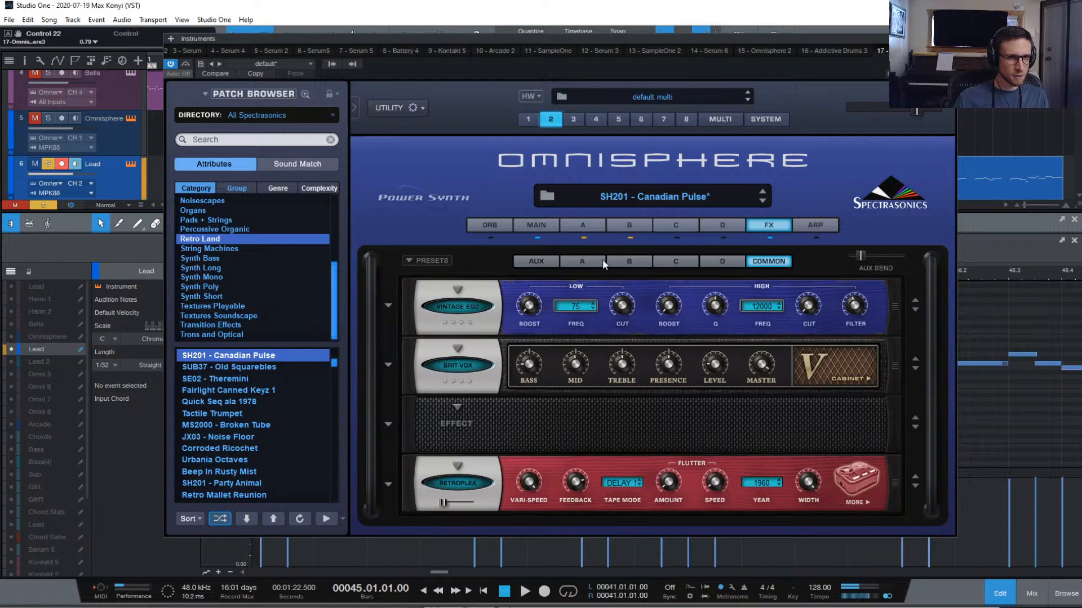
left_click(538, 260)
Replace the first aux effect with an Analog Phaser (MXR Phase 90) and leave it switched off
left_click(469, 306)
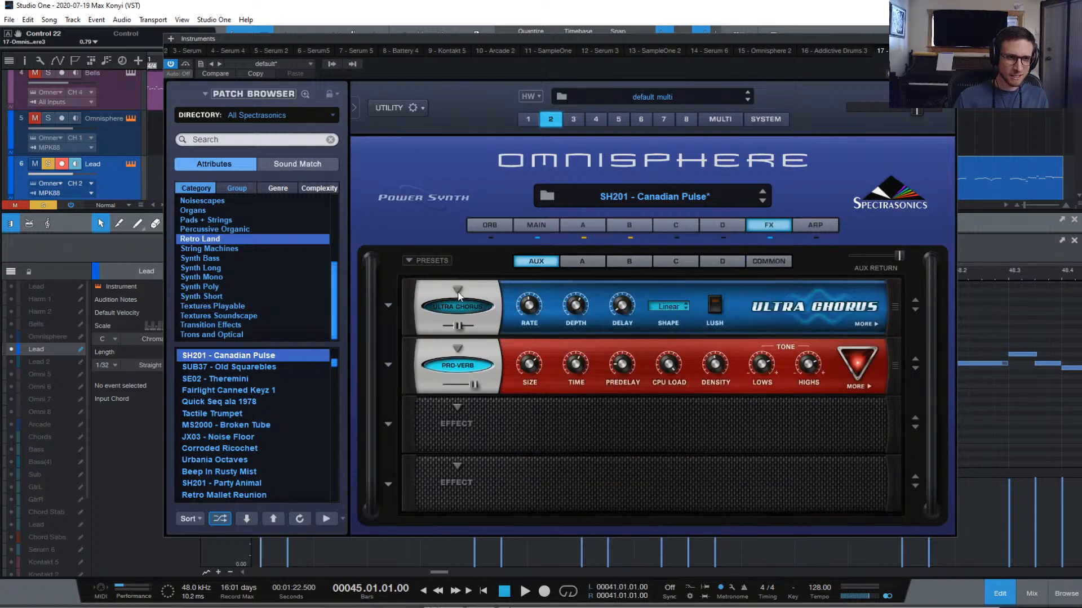
left_click(458, 292)
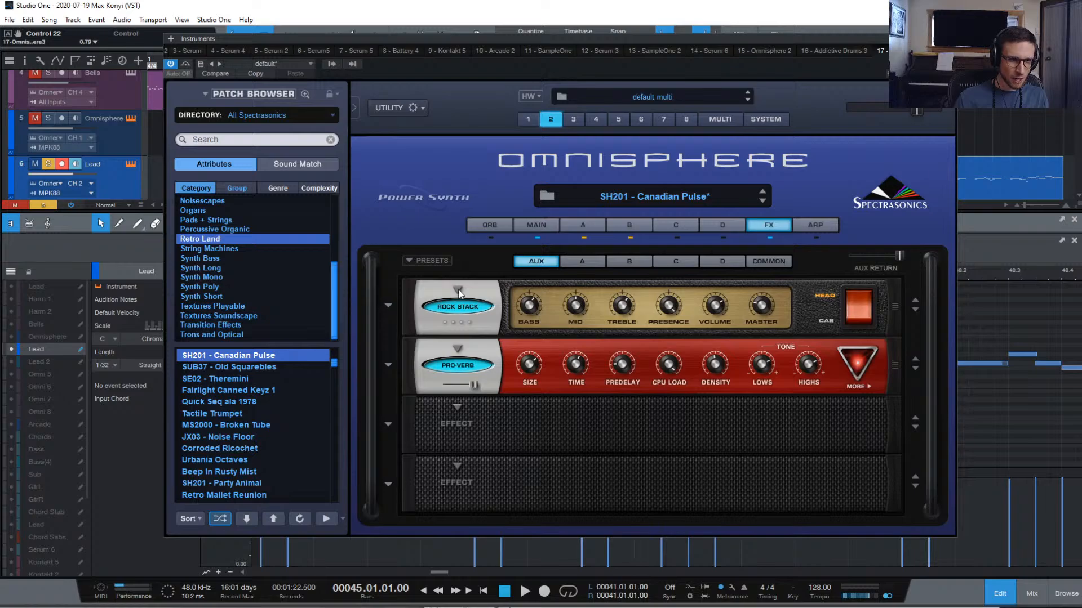
left_click(458, 291)
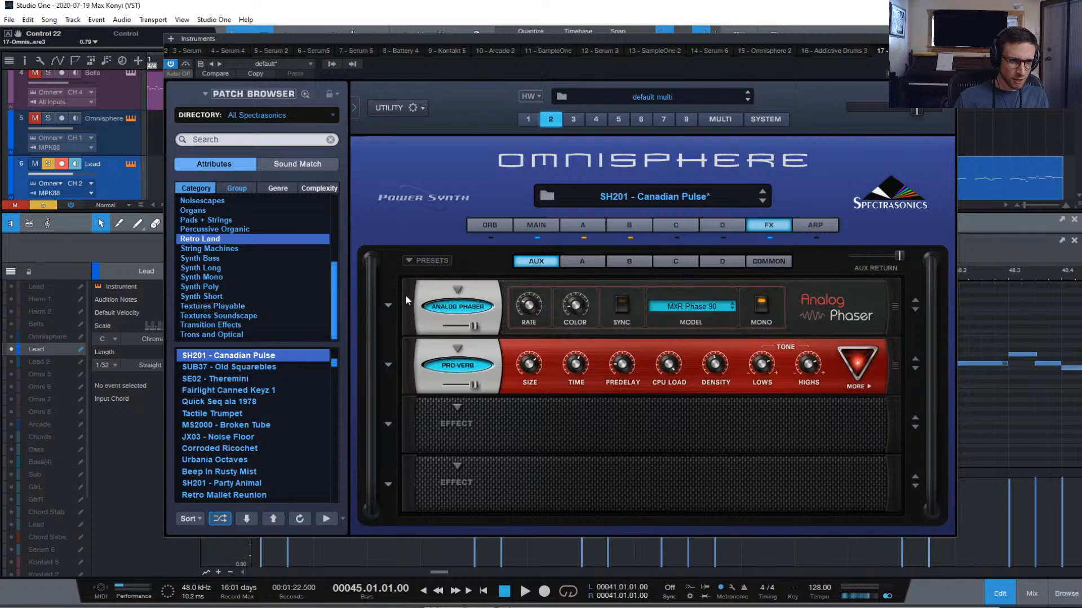
left_click(445, 305)
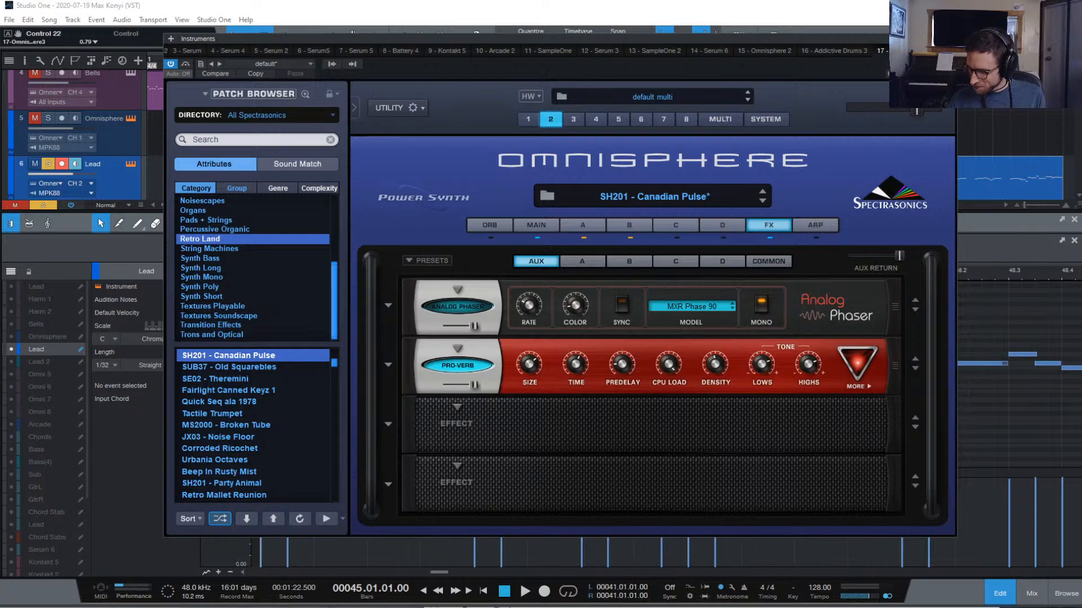
key("alt+Tab")
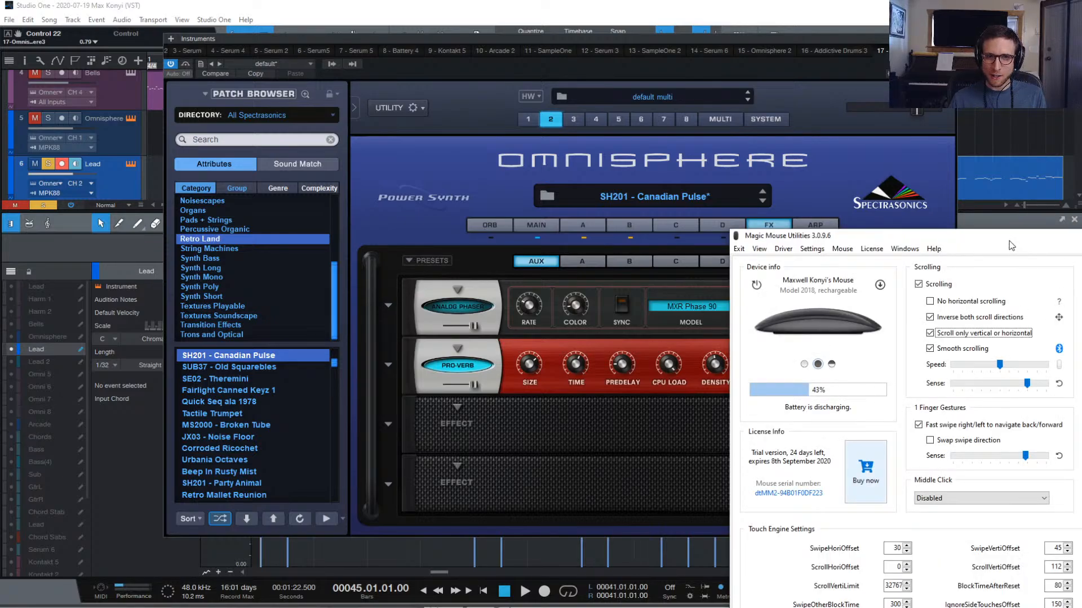
Lower the Scrolling Sense slider in Magic Mouse Utilities and close the utility
left_click_drag(1030, 240, 624, 77)
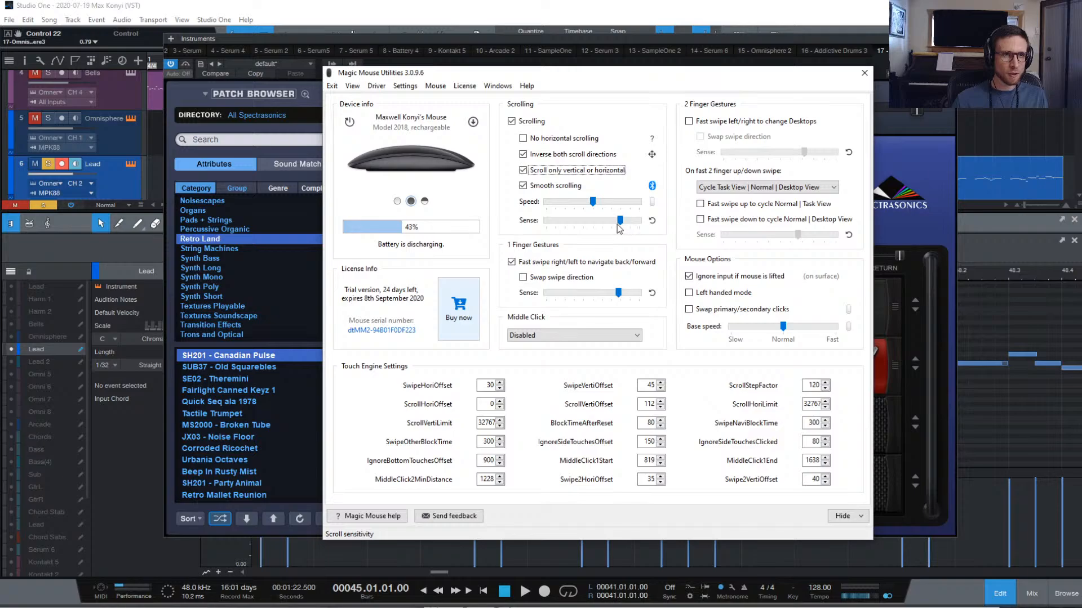
left_click_drag(620, 227, 586, 217)
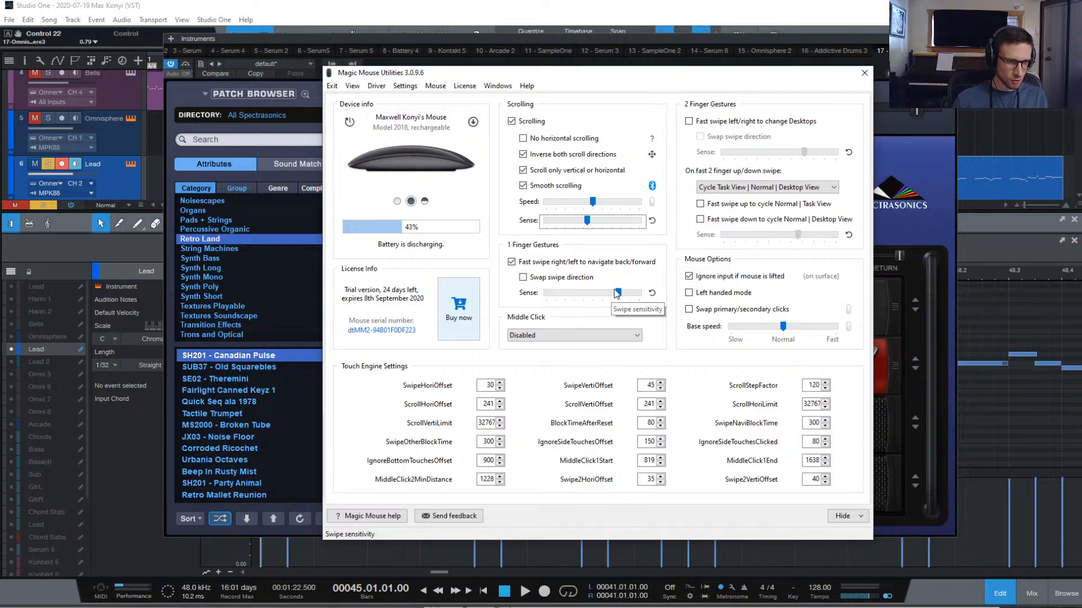
left_click(857, 74)
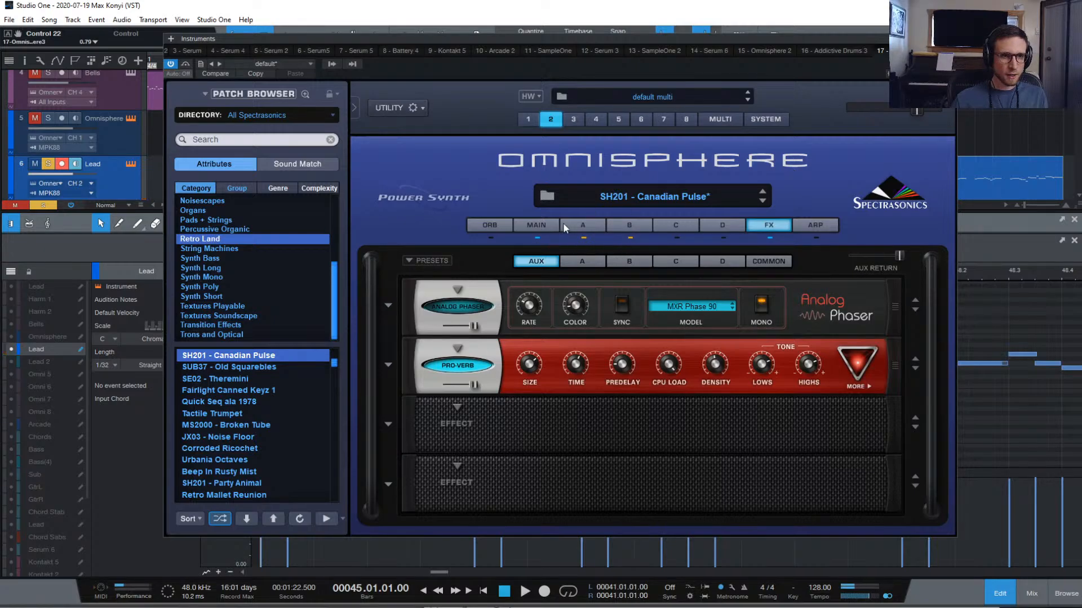
Turn the common Brit-Vox effect back on and open layer A's edit page
left_click(768, 261)
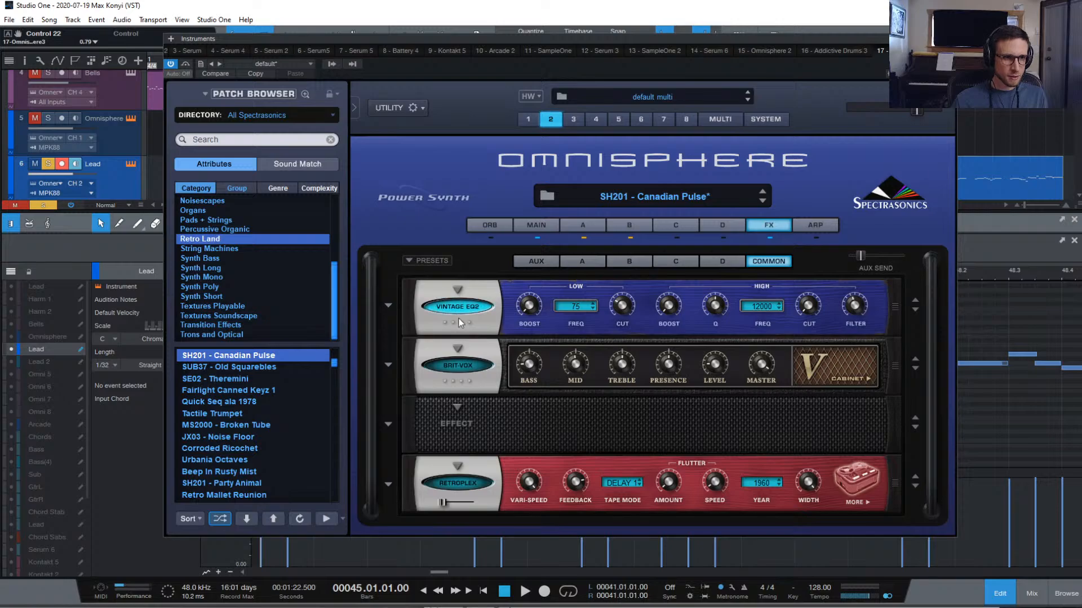
left_click(475, 367)
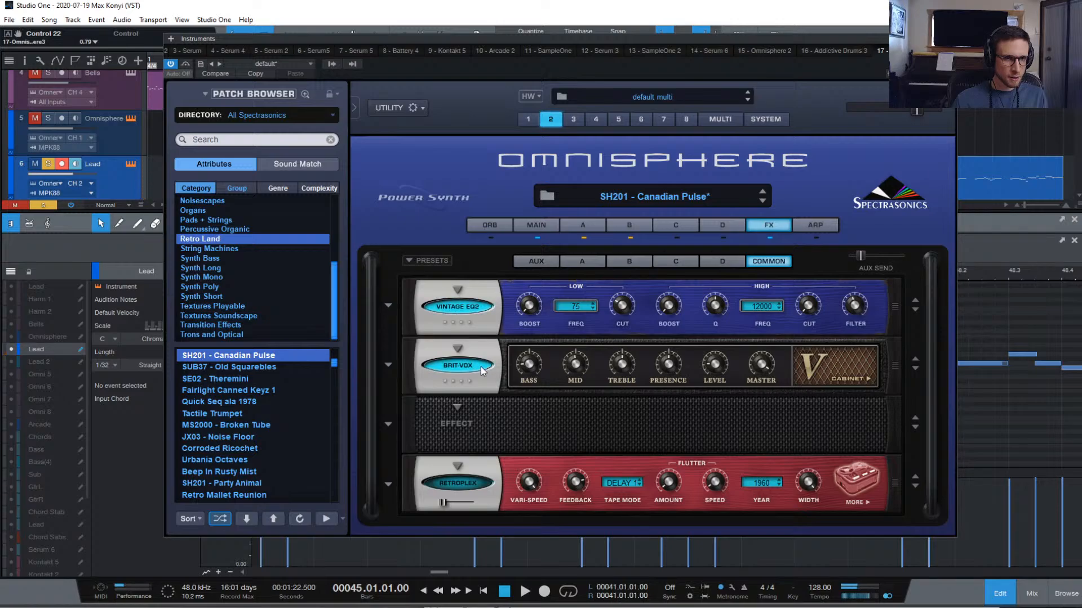
left_click(576, 222)
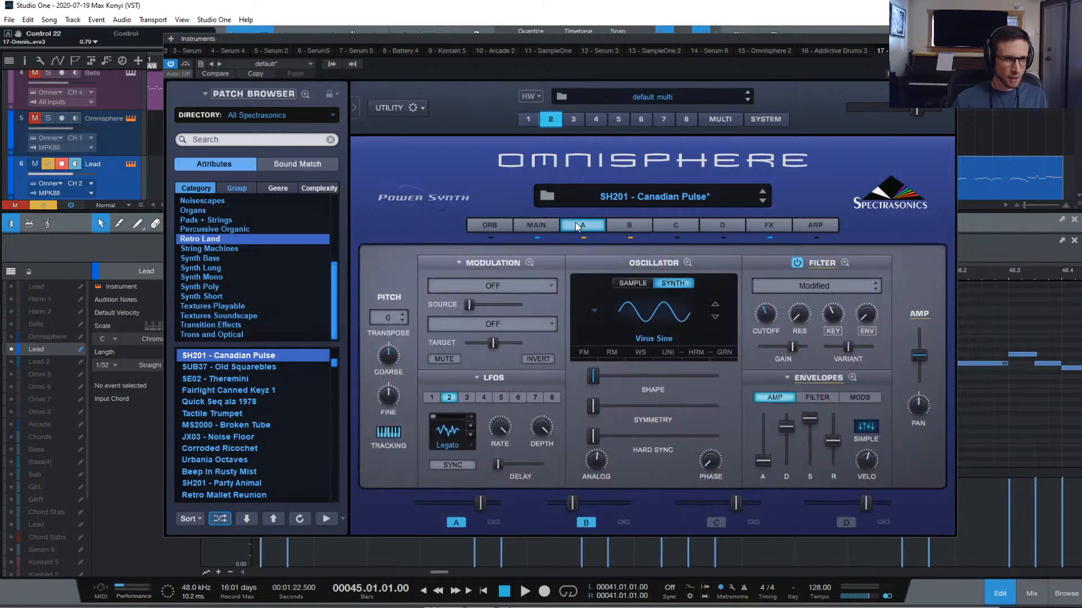
left_click(617, 224)
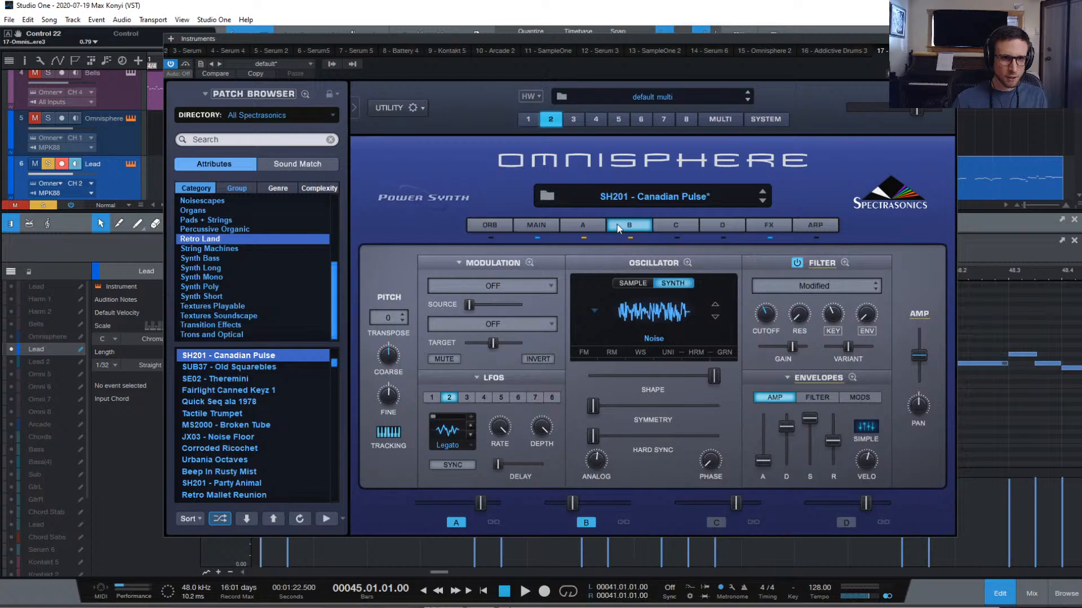
left_click(584, 224)
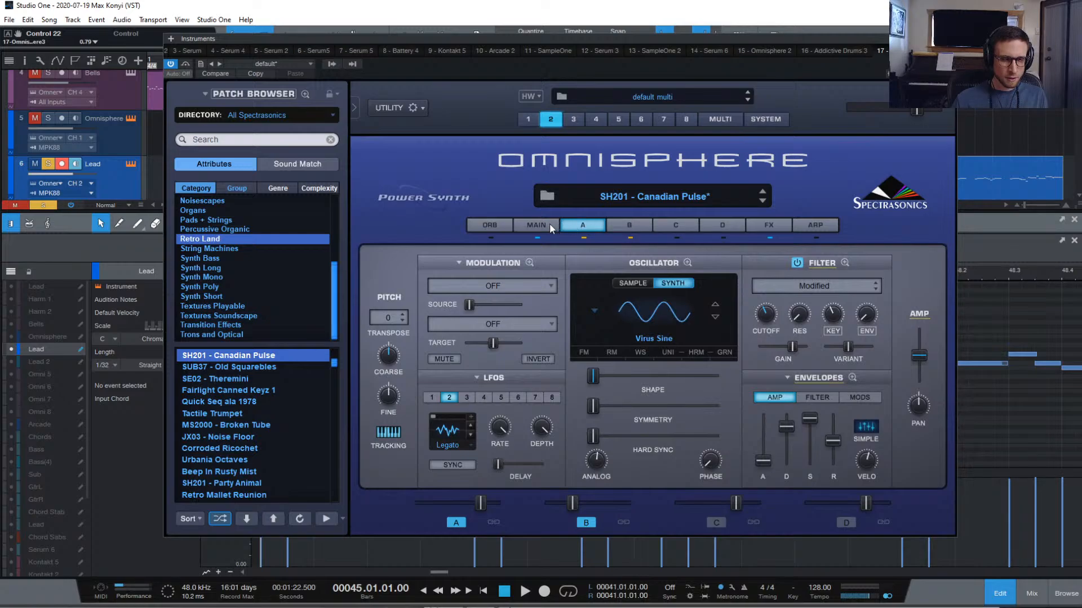
Zoom layer A's envelopes and review the Amp, Filter and MOD 1–4 envelopes, then return to Main
left_click(821, 379)
left_click(902, 367)
left_click(852, 377)
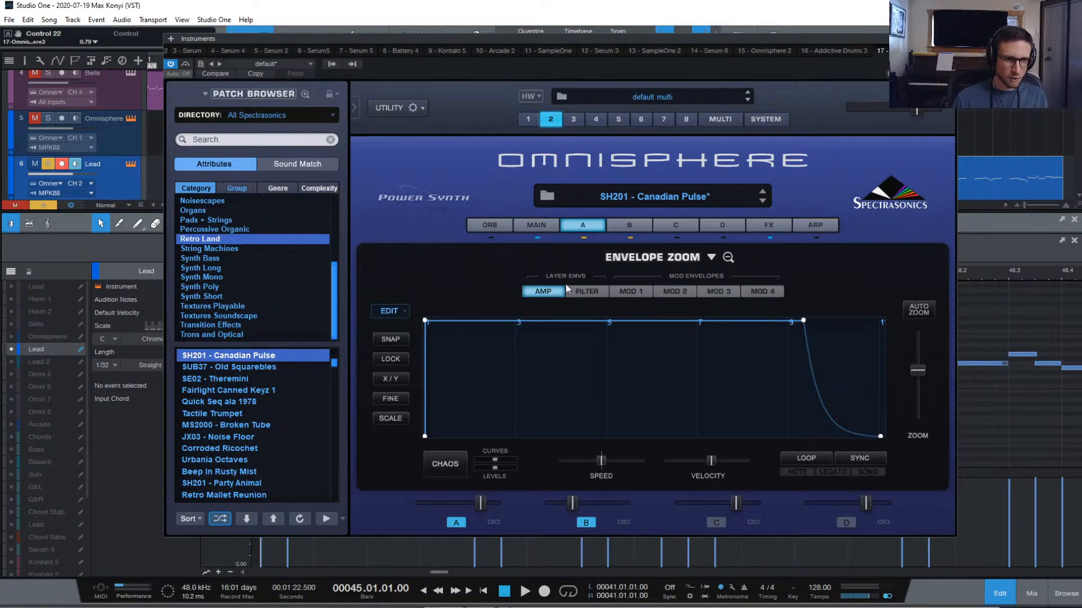
left_click(586, 291)
left_click(631, 290)
left_click(674, 291)
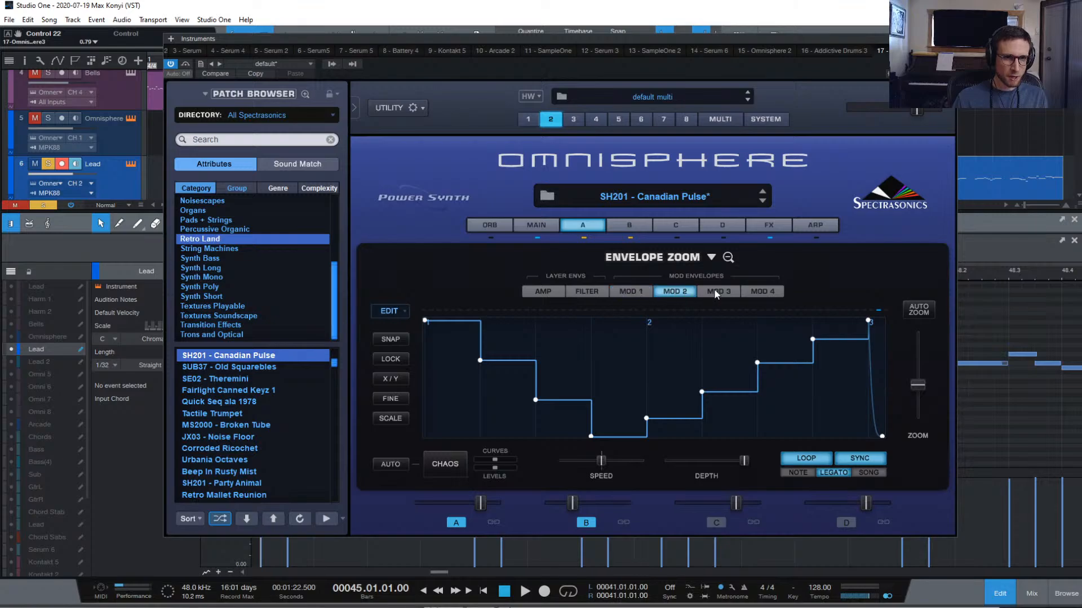
left_click(716, 291)
left_click(765, 292)
left_click(728, 292)
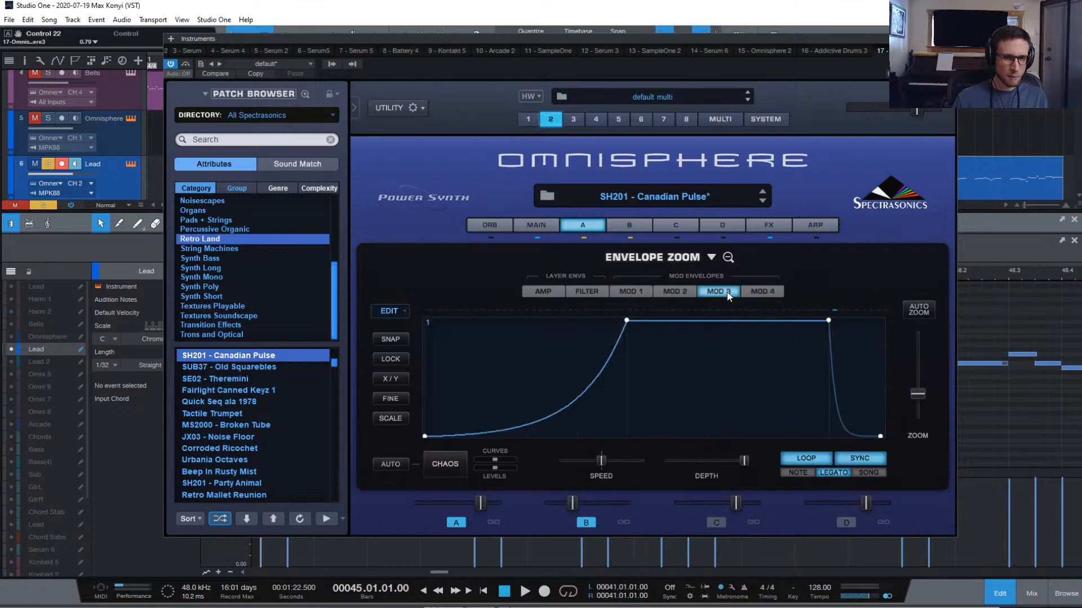
left_click(551, 291)
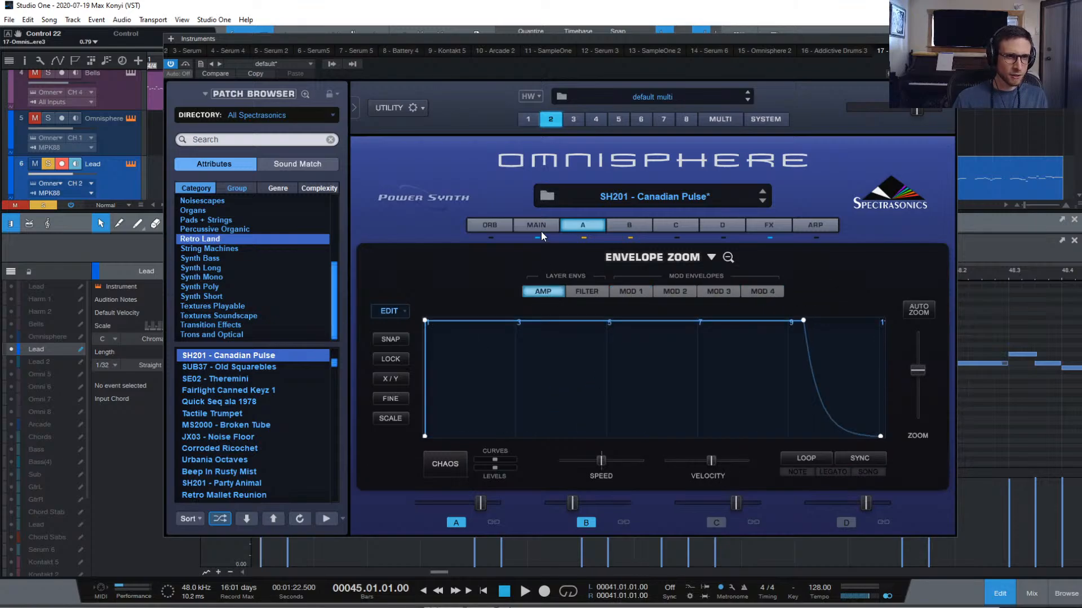
left_click(531, 225)
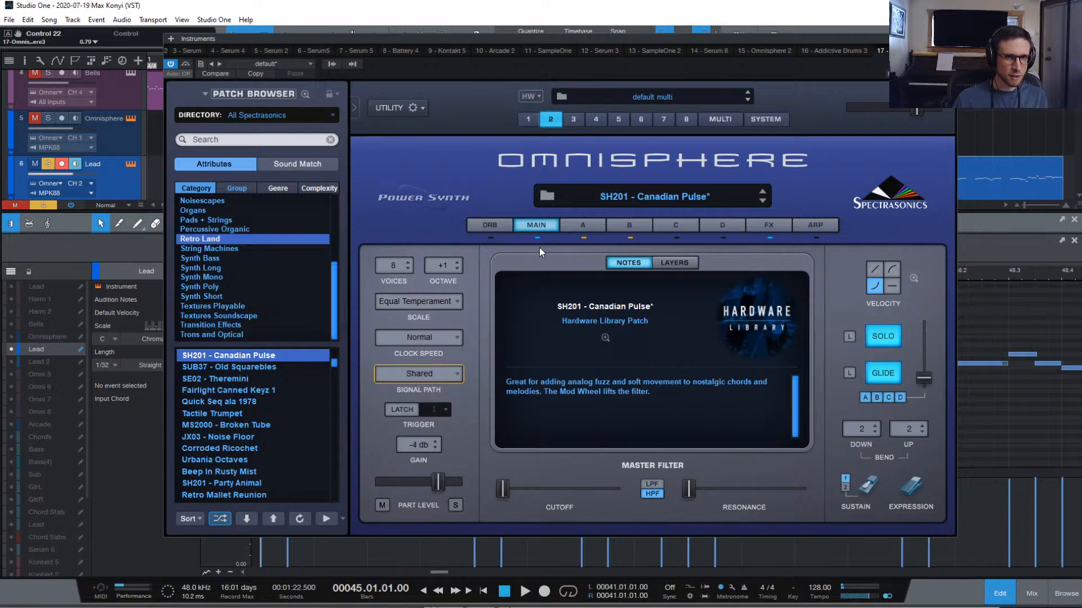
Show the mixing console, resize its inserts area, and reopen Omnisphere from channel 13
key("F3")
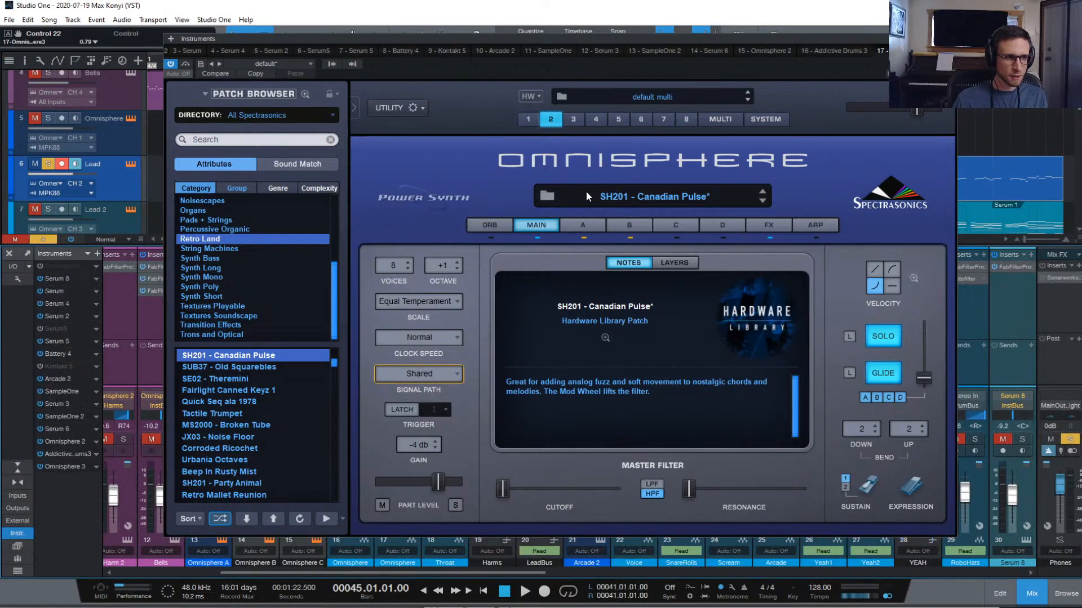
left_click(950, 39)
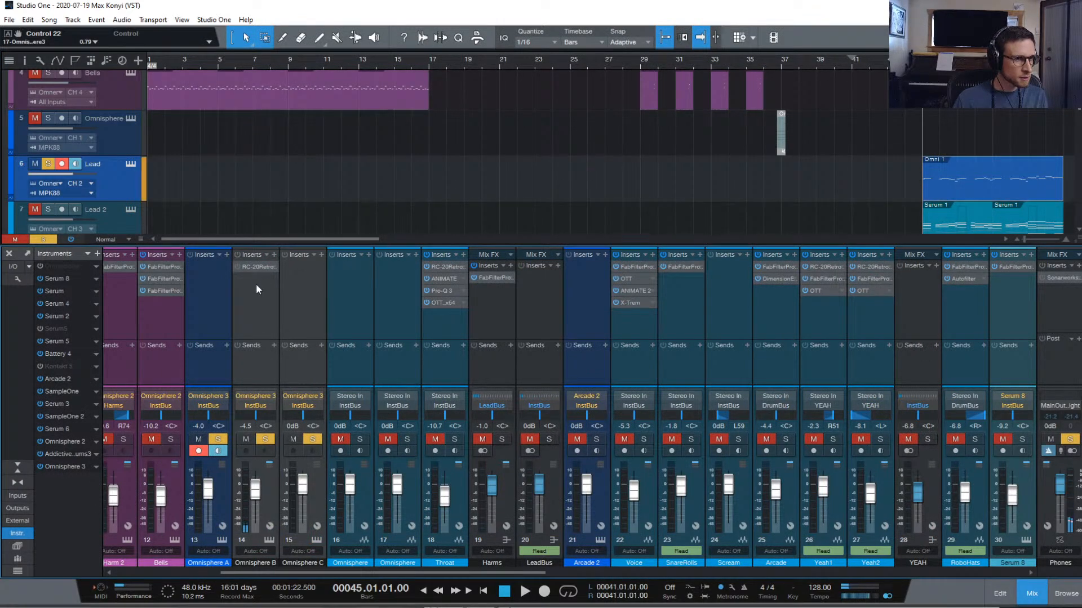
left_click_drag(254, 383, 251, 377)
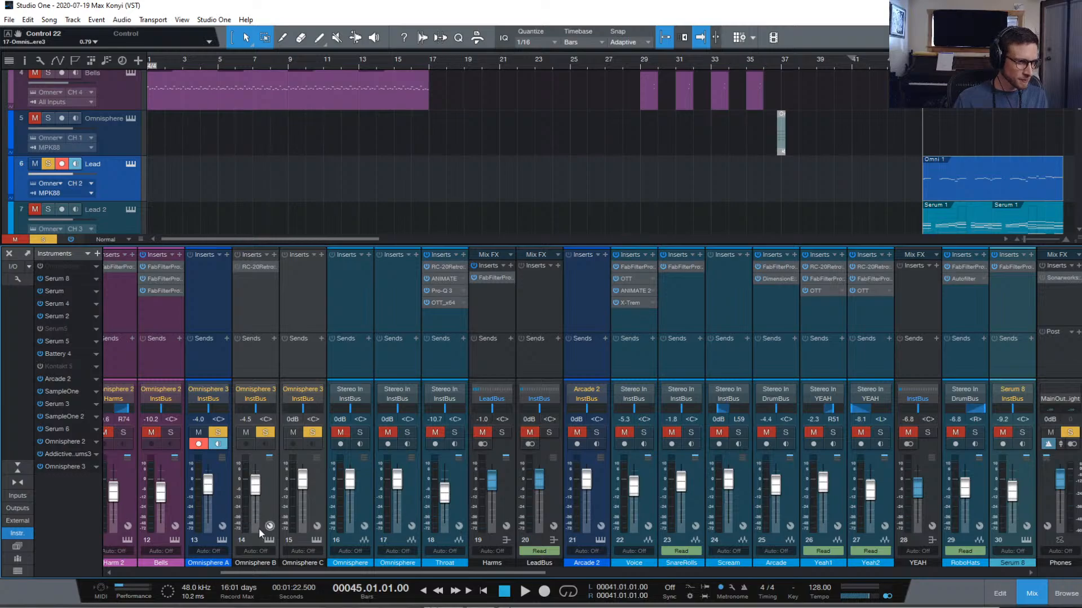
left_click(222, 540)
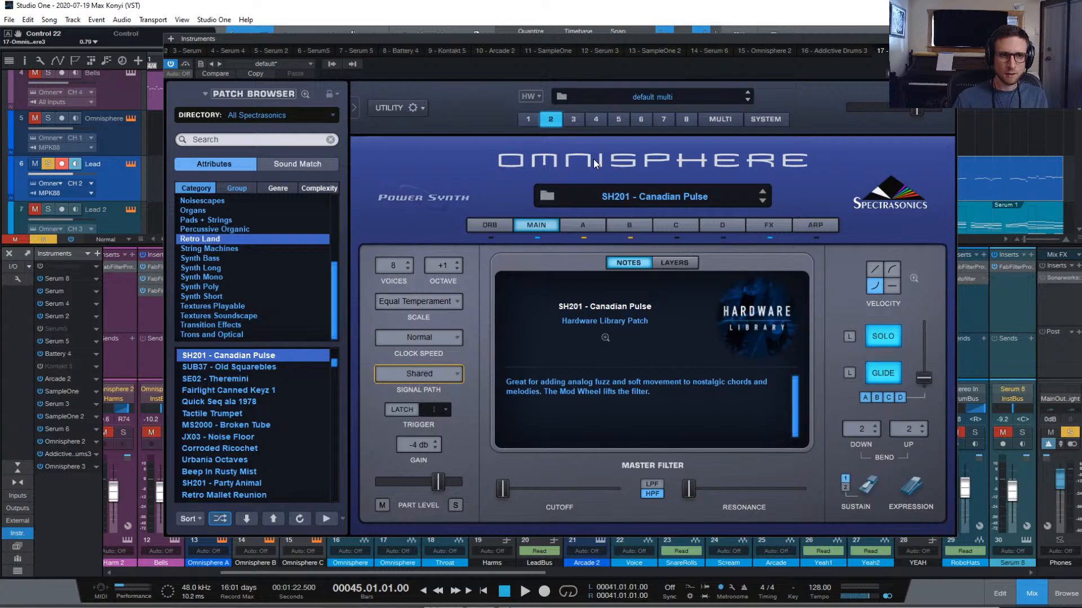
Expand layer A's modulation into the full mod matrix and mute the LFO1-to-Amplitude routing
left_click(591, 226)
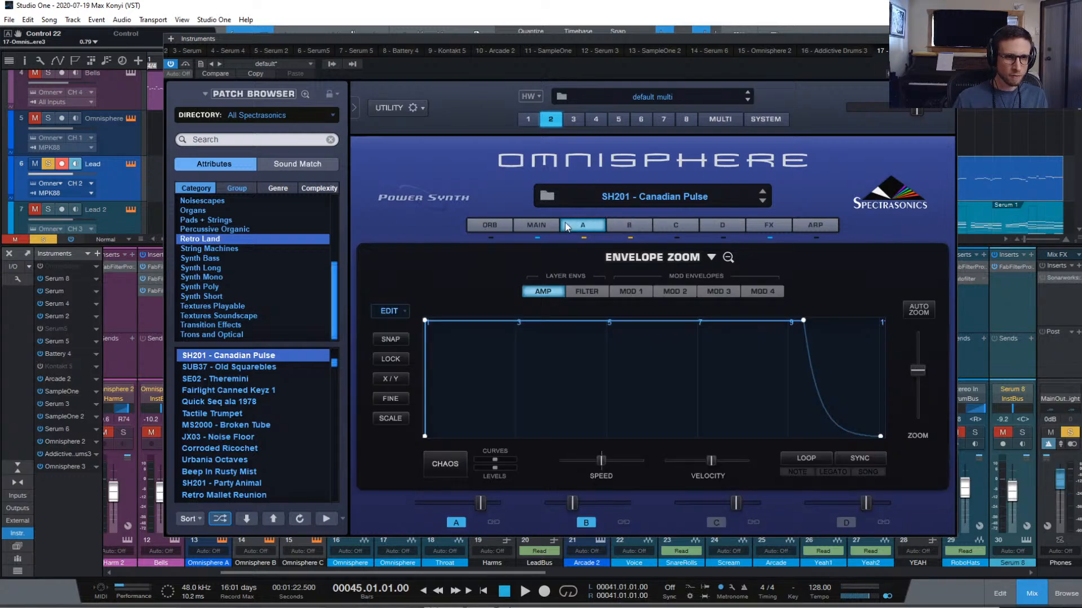
left_click(727, 258)
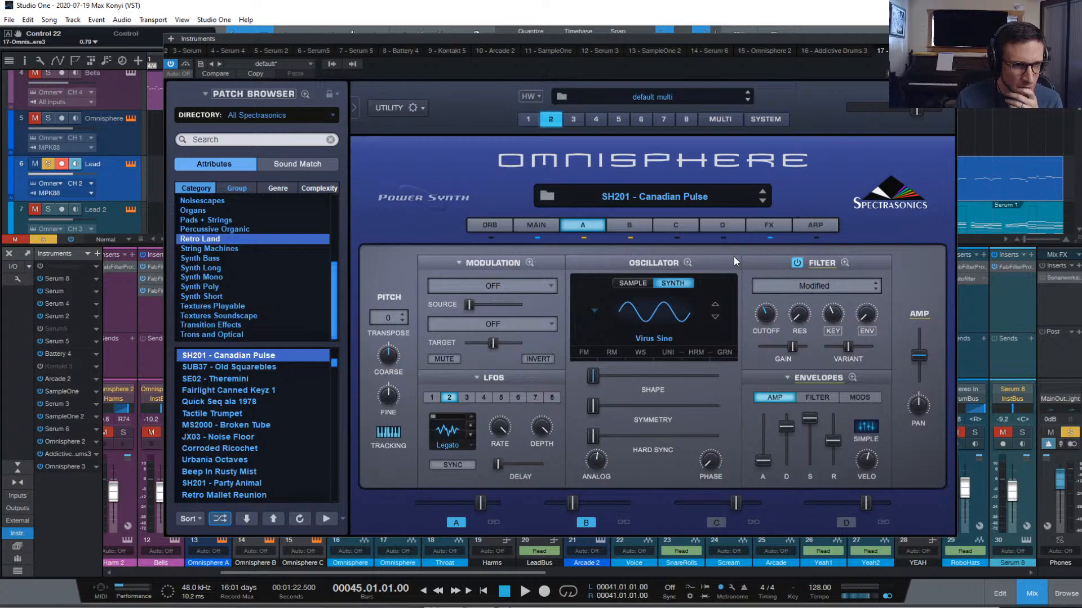
left_click(527, 261)
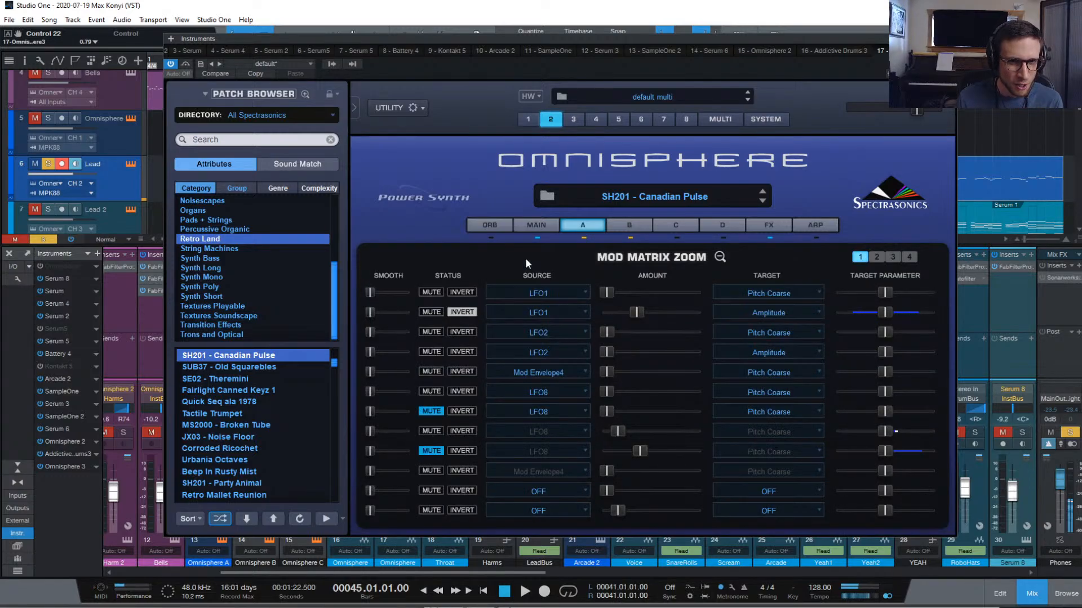
left_click(432, 312)
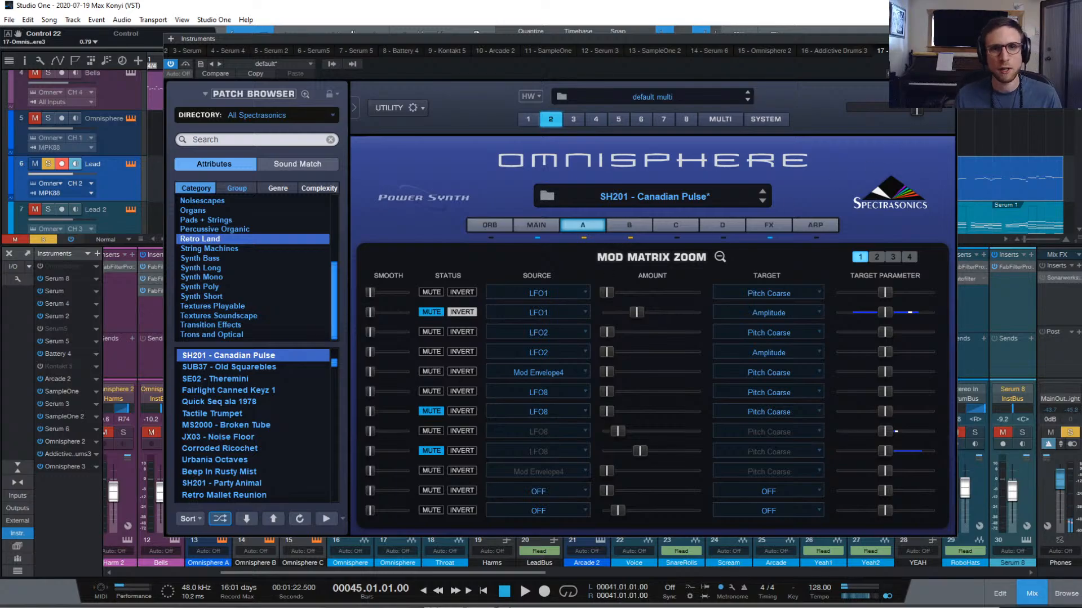
Play from bar 45, then clear all soloing and replay with every track
key("space")
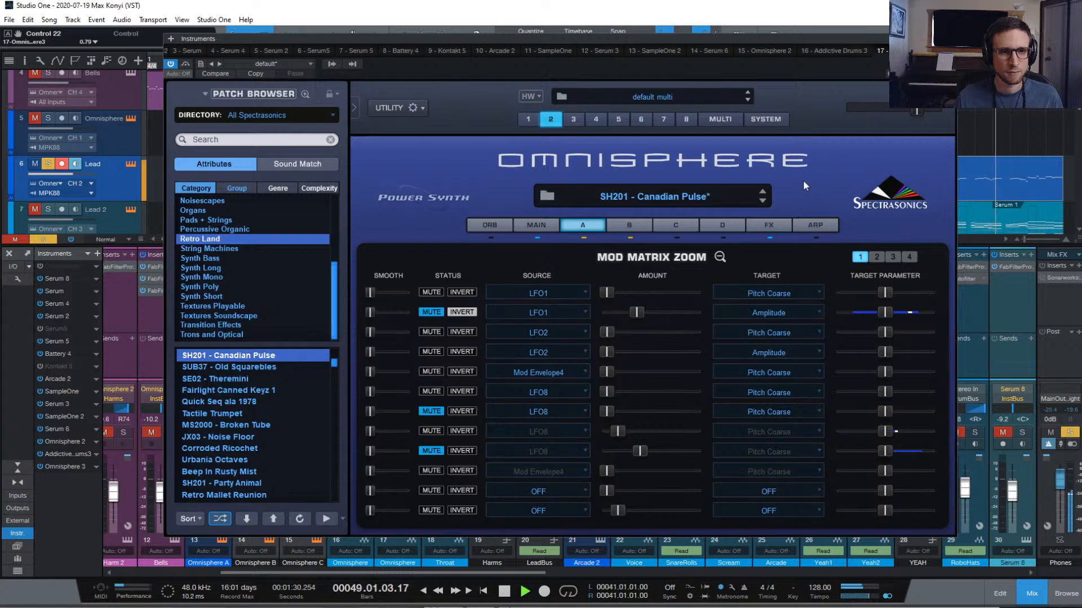
key("space")
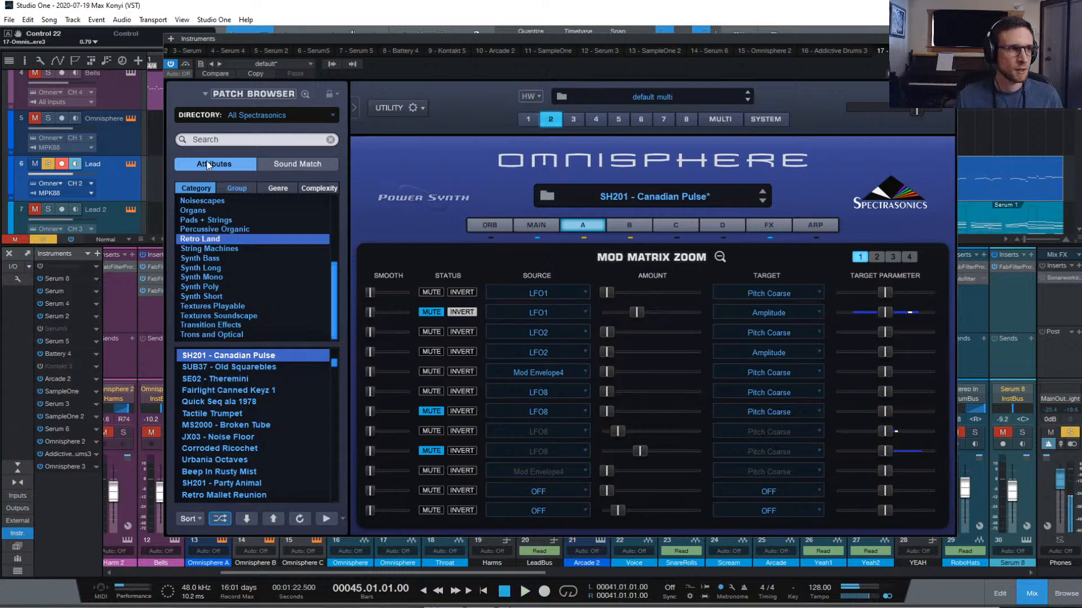
left_click(43, 237)
key("space")
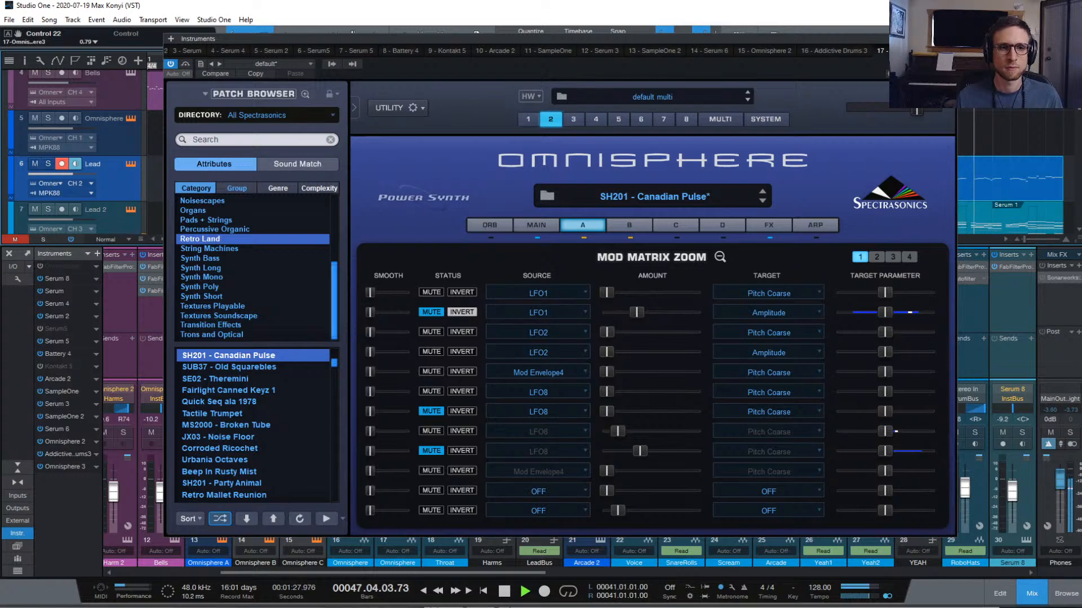
Close Omnisphere and show the Lead 2 part's notes for bars 45–52 in the editor
left_click(949, 39)
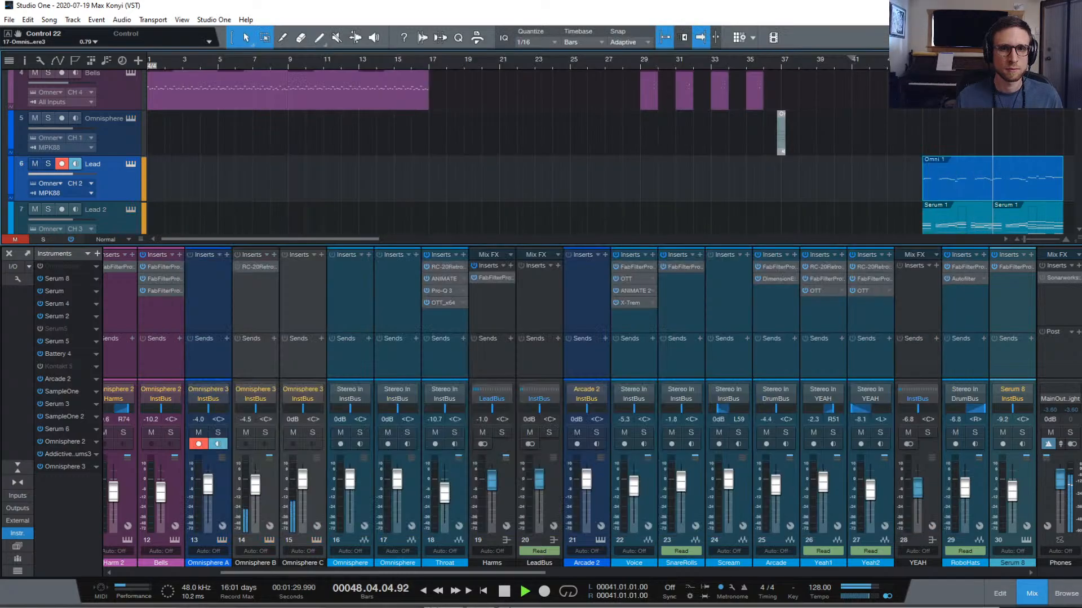
double_click(944, 228)
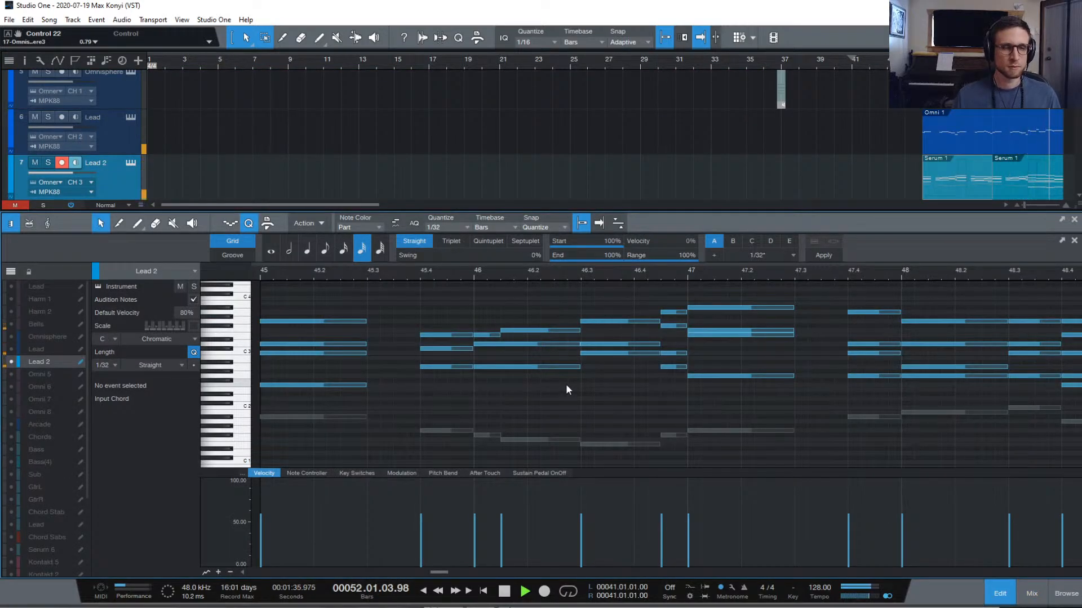
key("space")
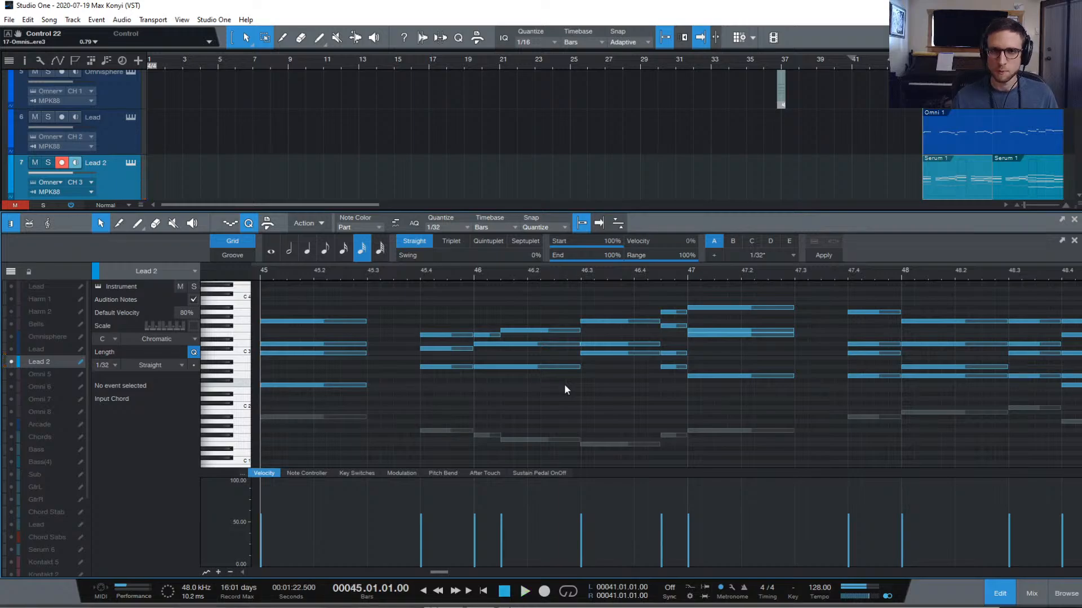
key("w")
key("w")
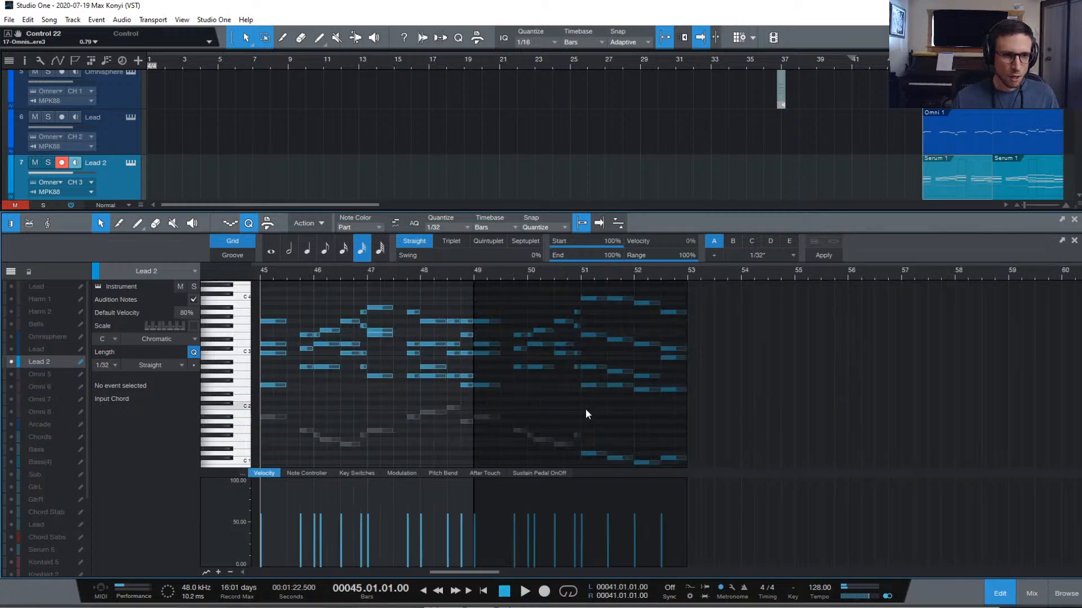
key("e")
Mute the low D1 notes in bars 51–52 with Shift+M
left_click(968, 433)
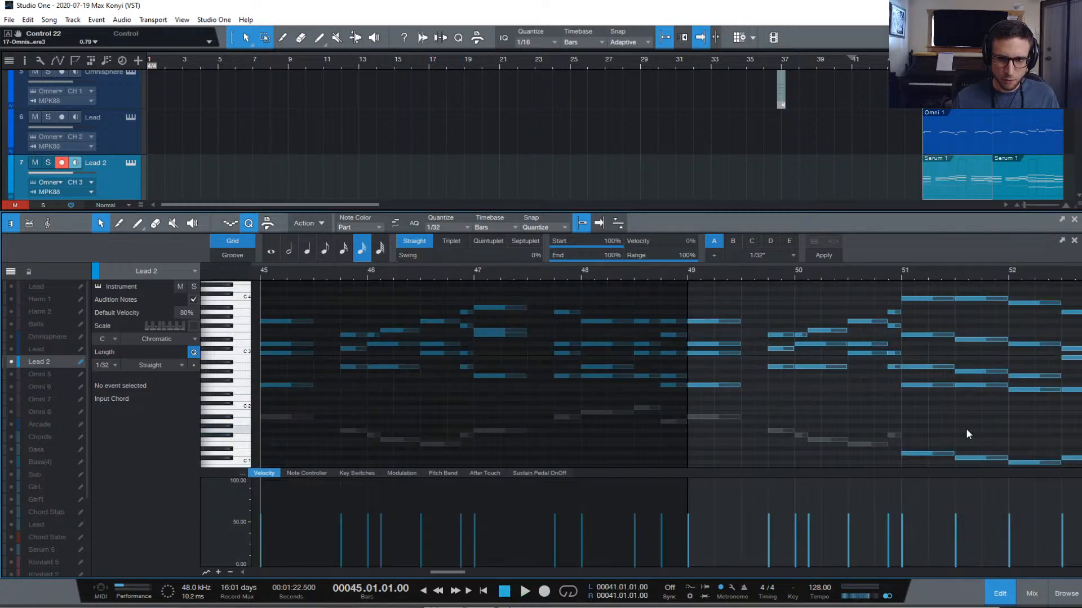
left_click_drag(934, 427, 997, 463)
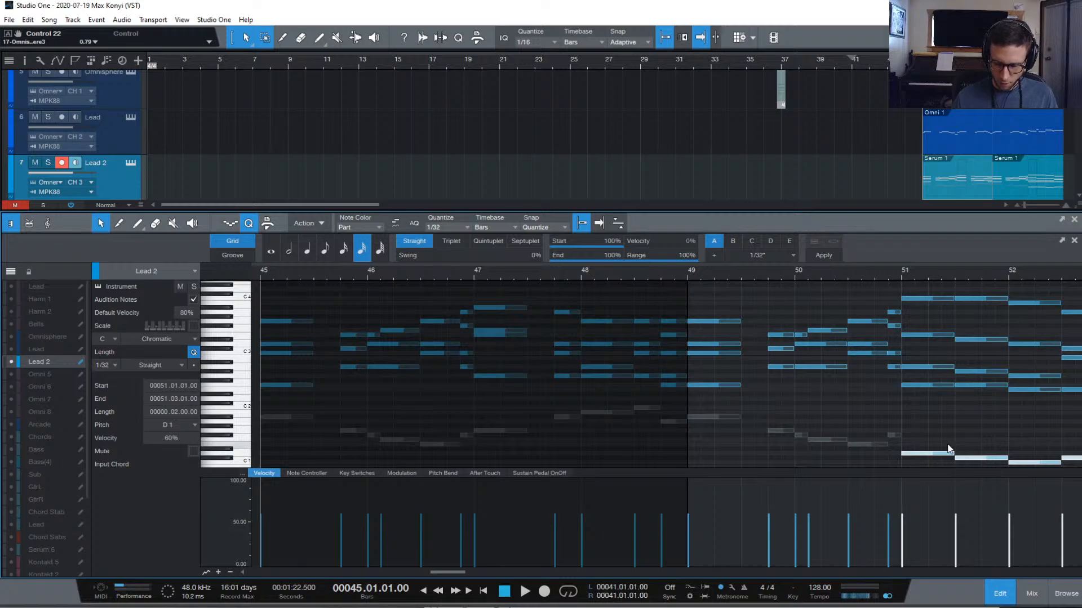
key("shift+m")
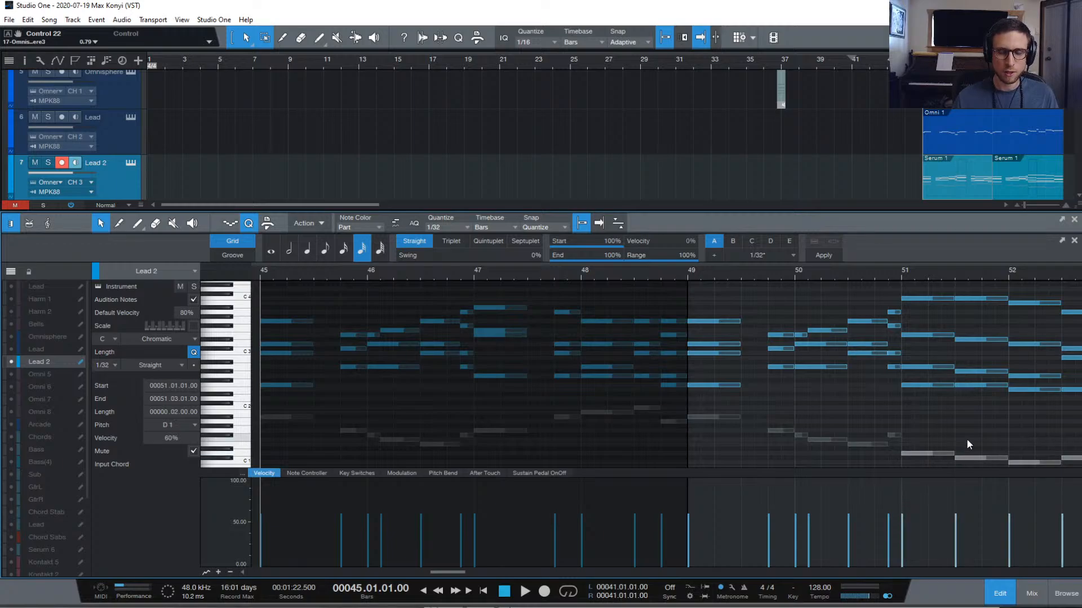
left_click(967, 440)
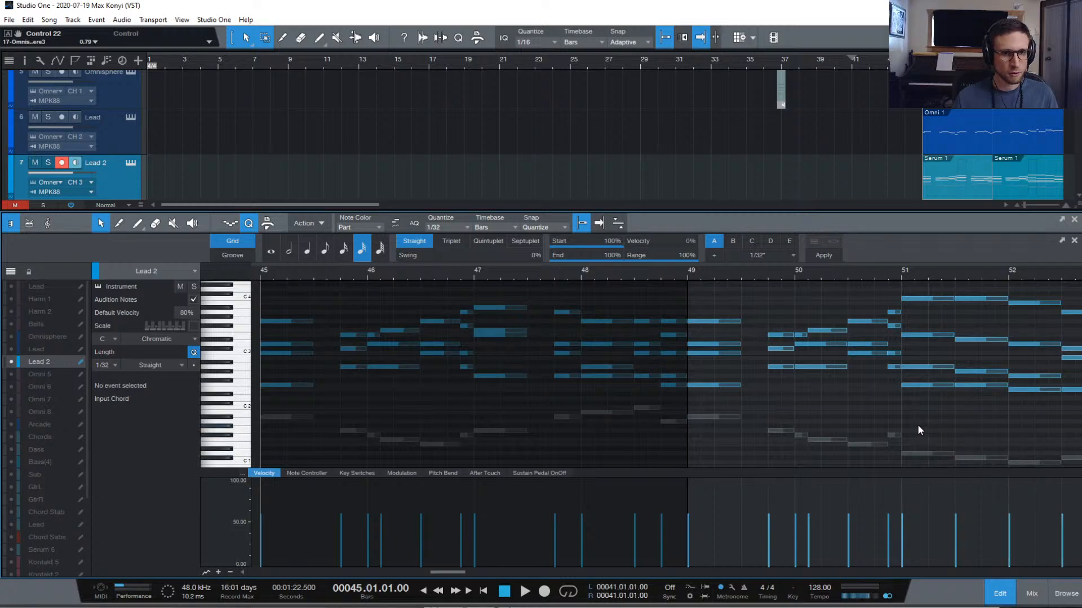
scroll(917, 424, "left", 3)
scroll(917, 423, "right", 3)
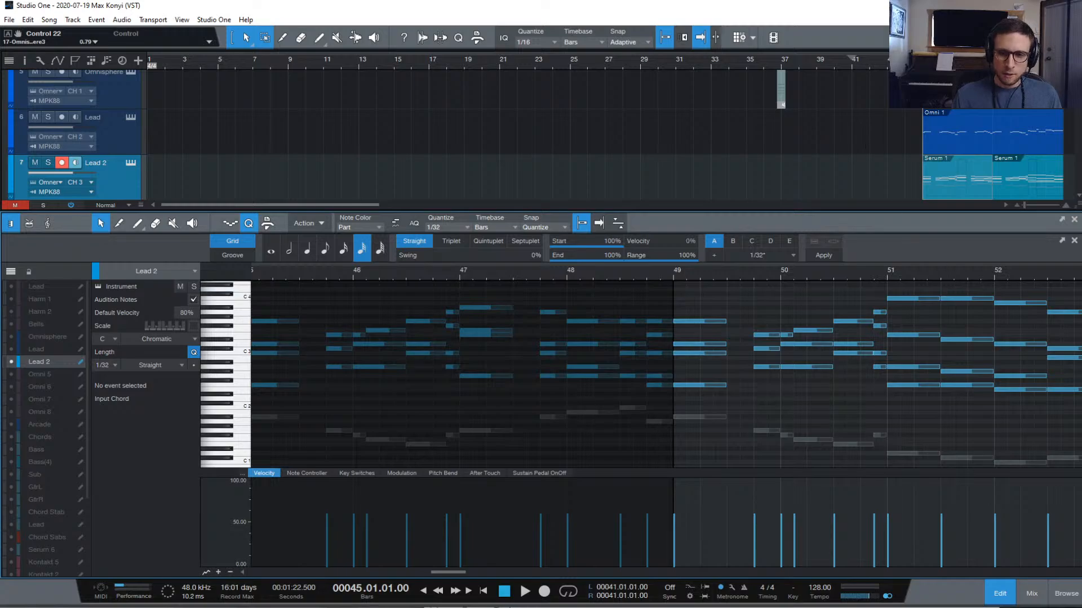
Close the piano roll, scroll through the arrangement, and select both Serum 2 clips on the Bass track
left_click(985, 592)
scroll(935, 360, "down", 15)
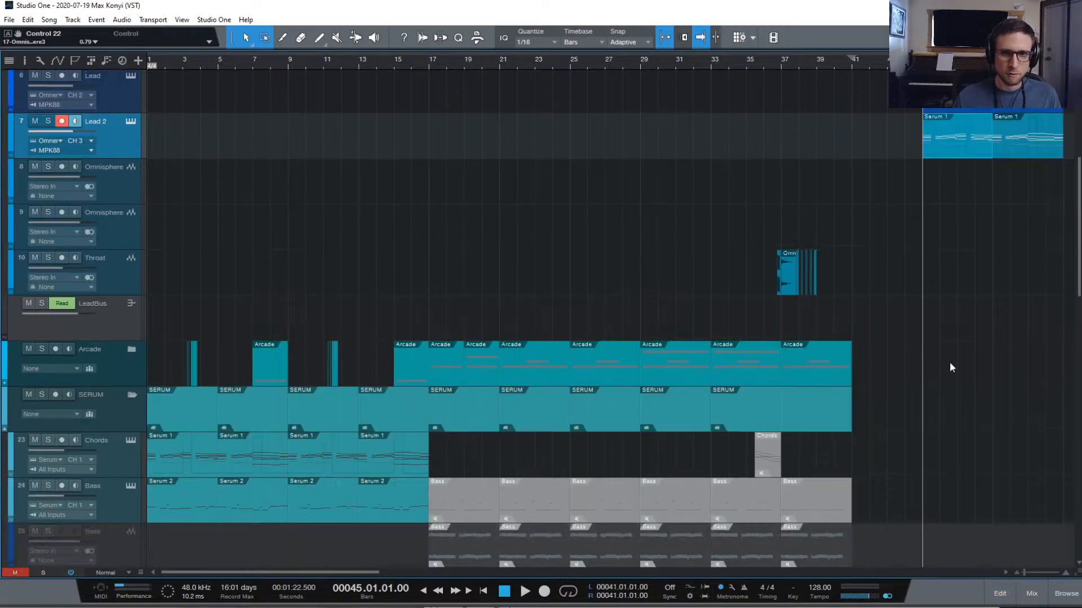
scroll(936, 375, "down", 3)
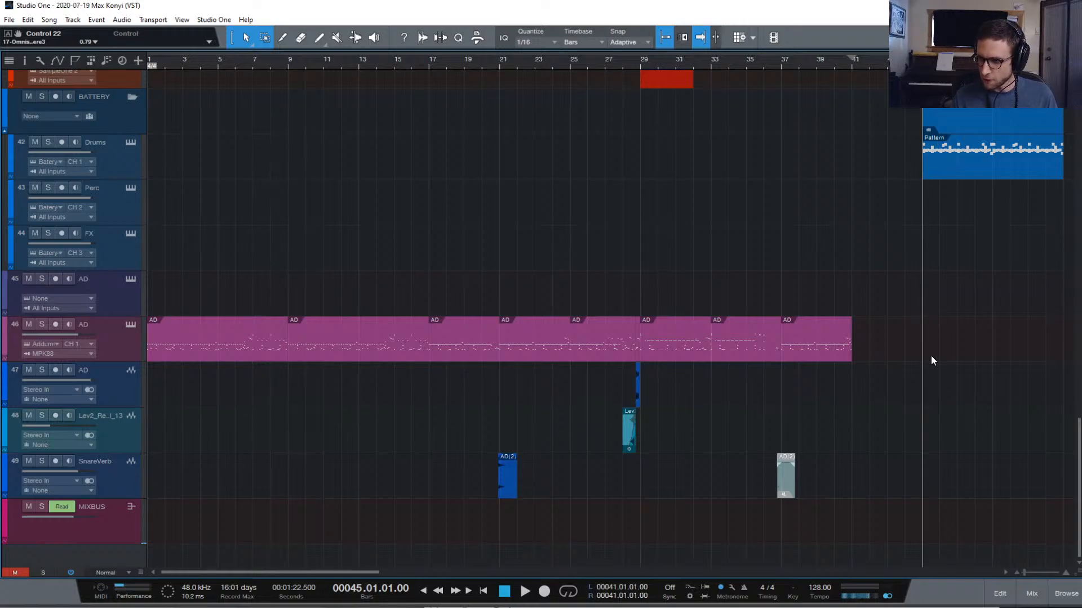
scroll(971, 344, "up", 4)
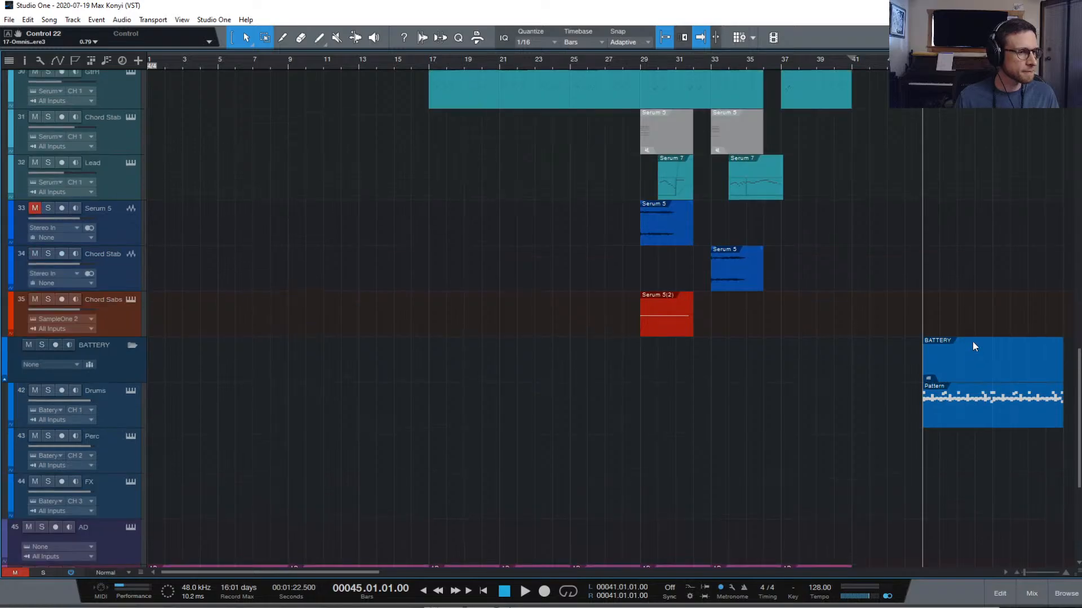
scroll(979, 444, "down", 1)
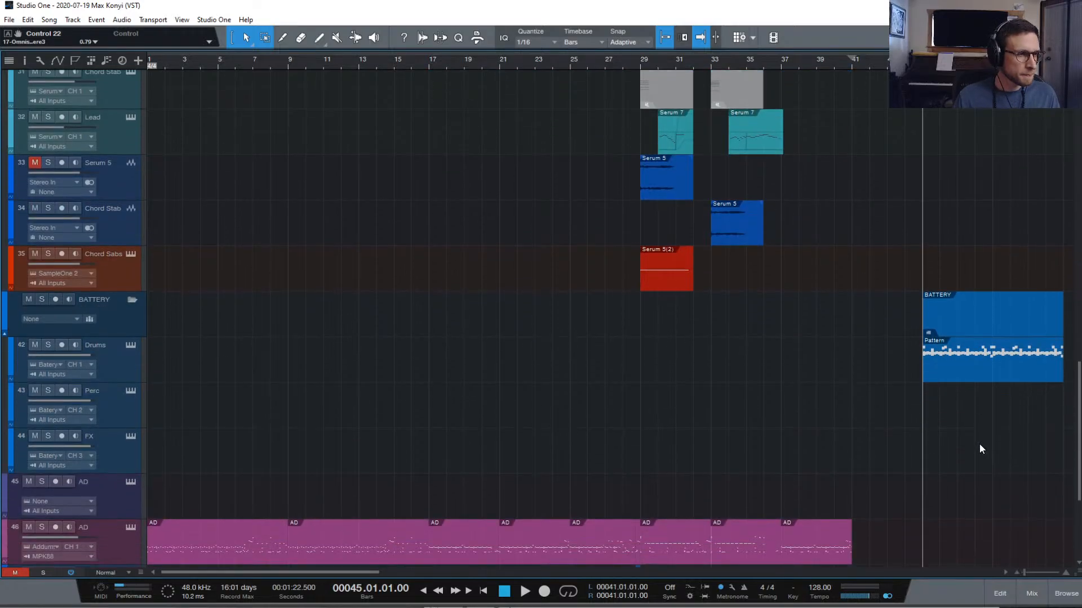
scroll(979, 443, "up", 15)
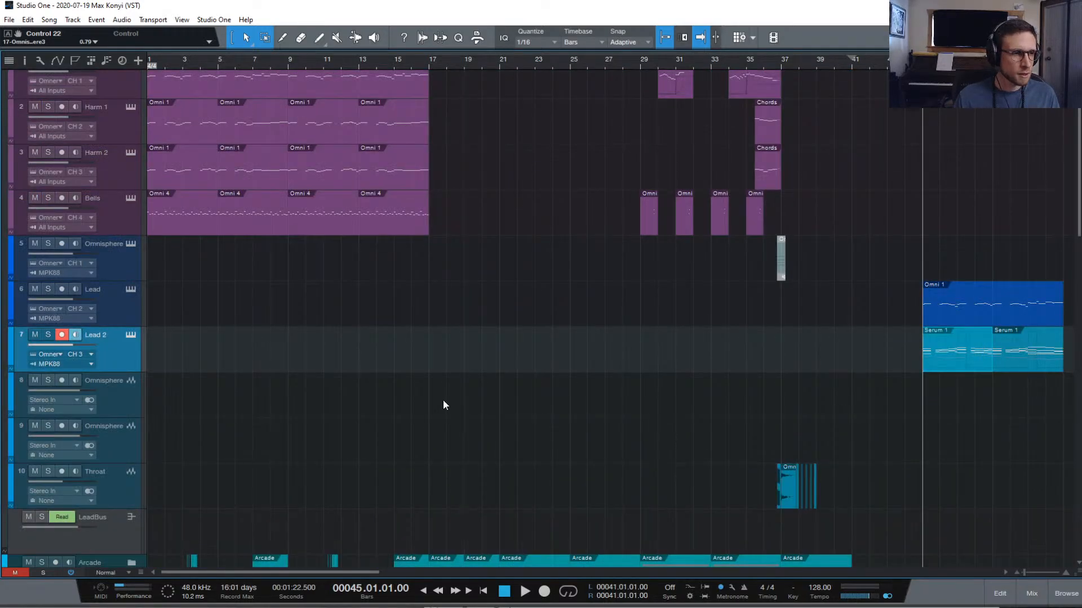
scroll(374, 395, "down", 4)
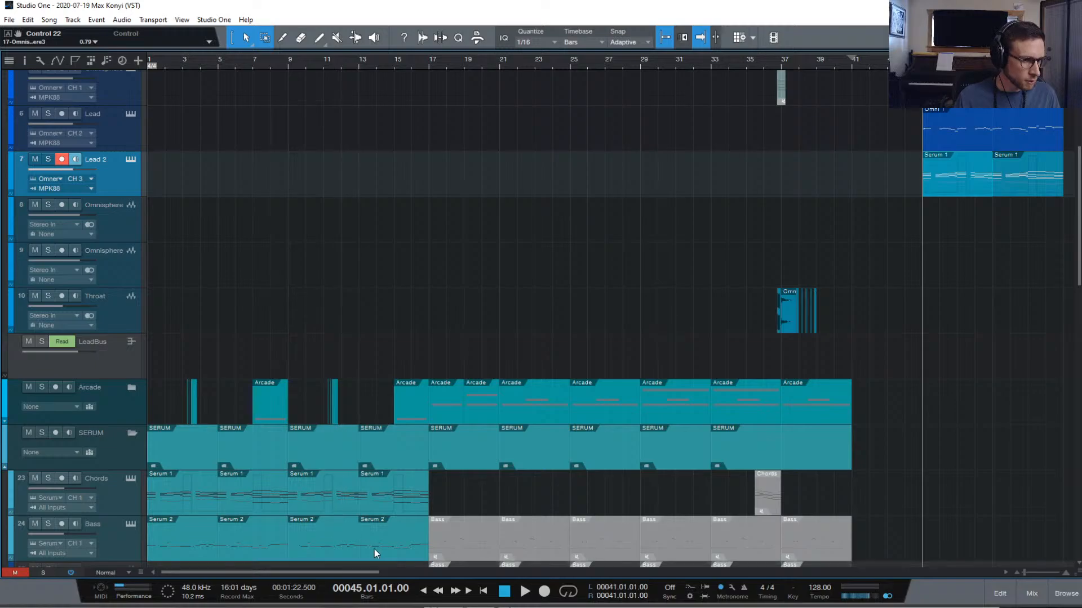
left_click(377, 549)
left_click(225, 540)
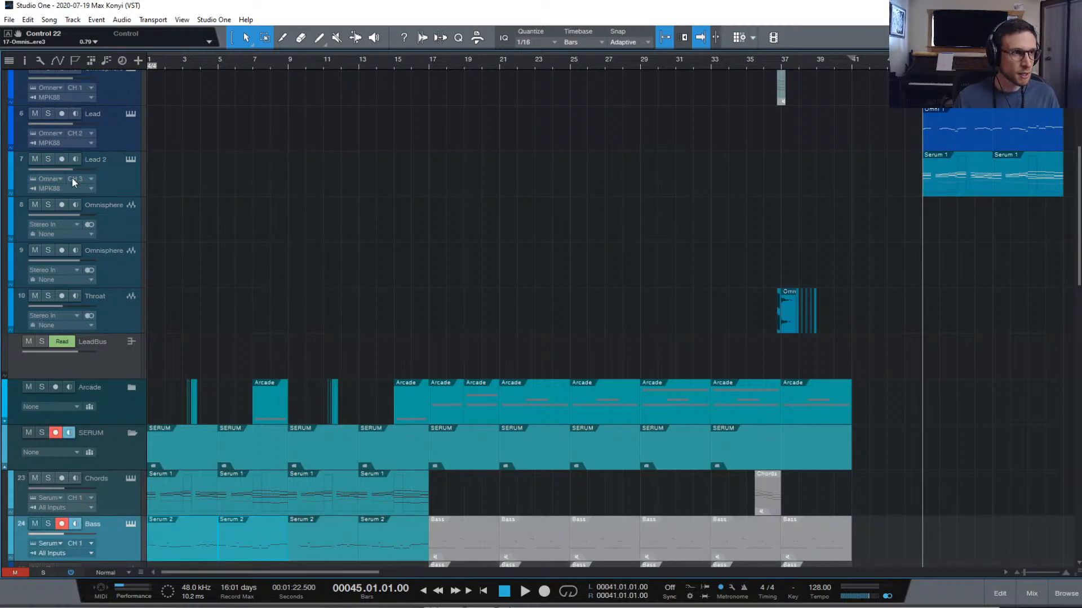
Duplicate the Lead track (complete) as Lead 3 and set its MIDI channel to CH 3
left_click(110, 130)
right_click(110, 130)
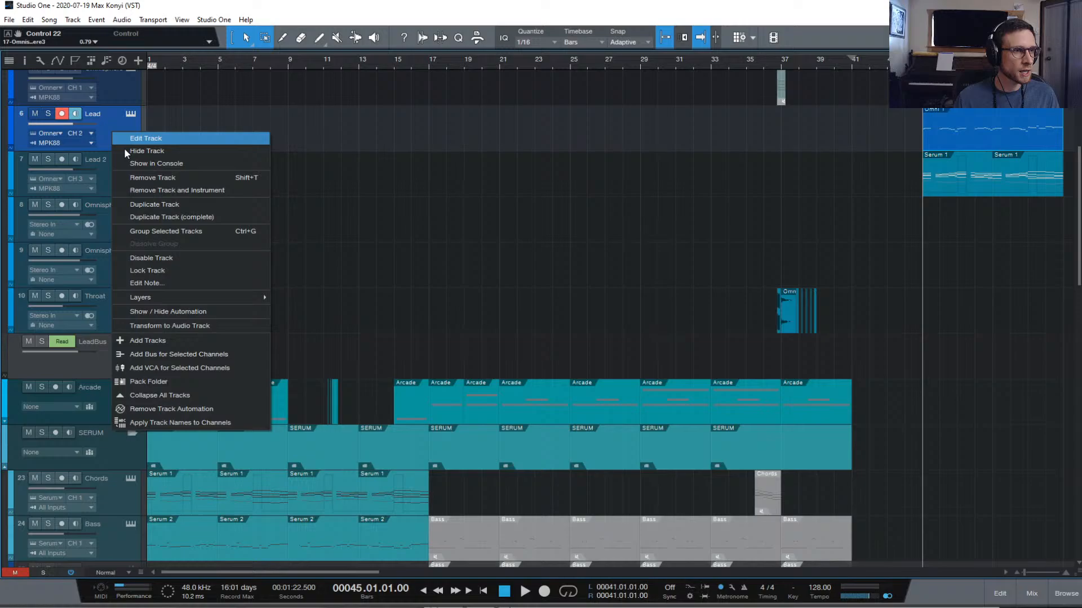
left_click(184, 204)
left_click(85, 178)
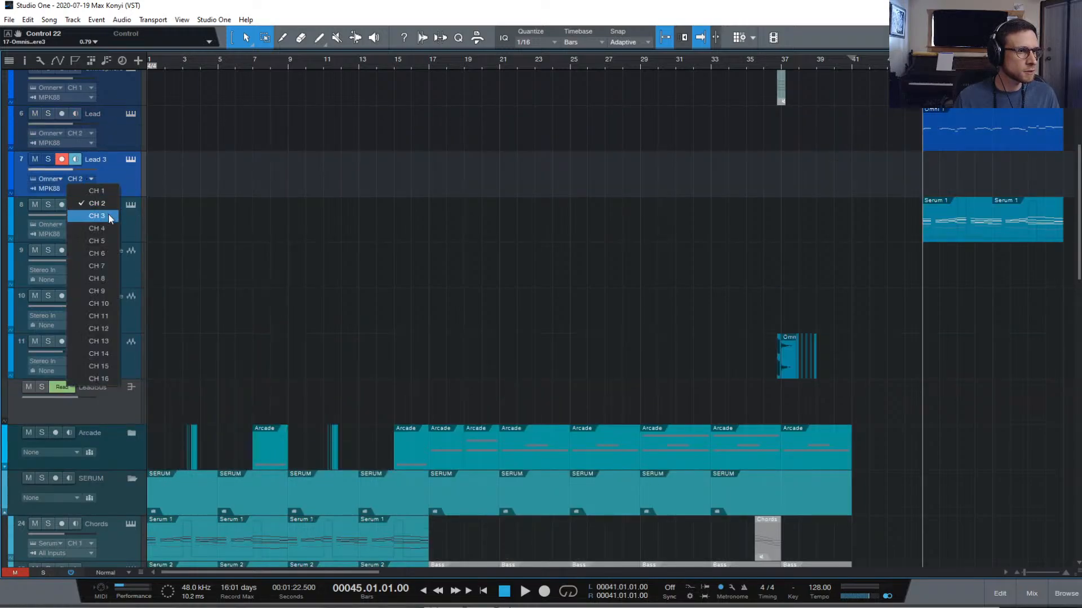
left_click(109, 214)
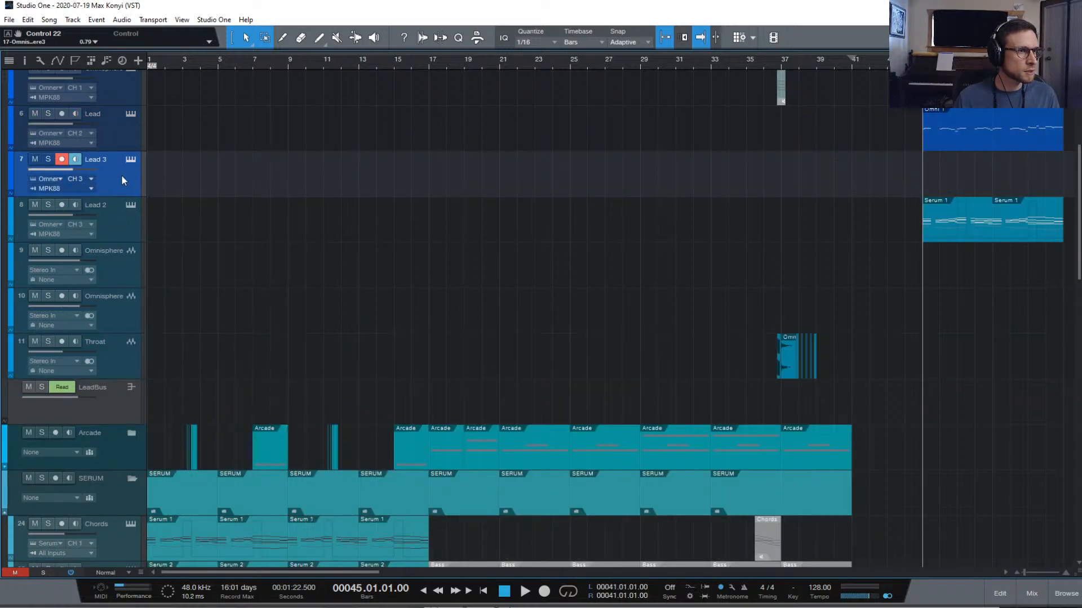
Move the Serum 1 clips from Lead 2 up onto Lead 3
scroll(122, 180, "up", 2)
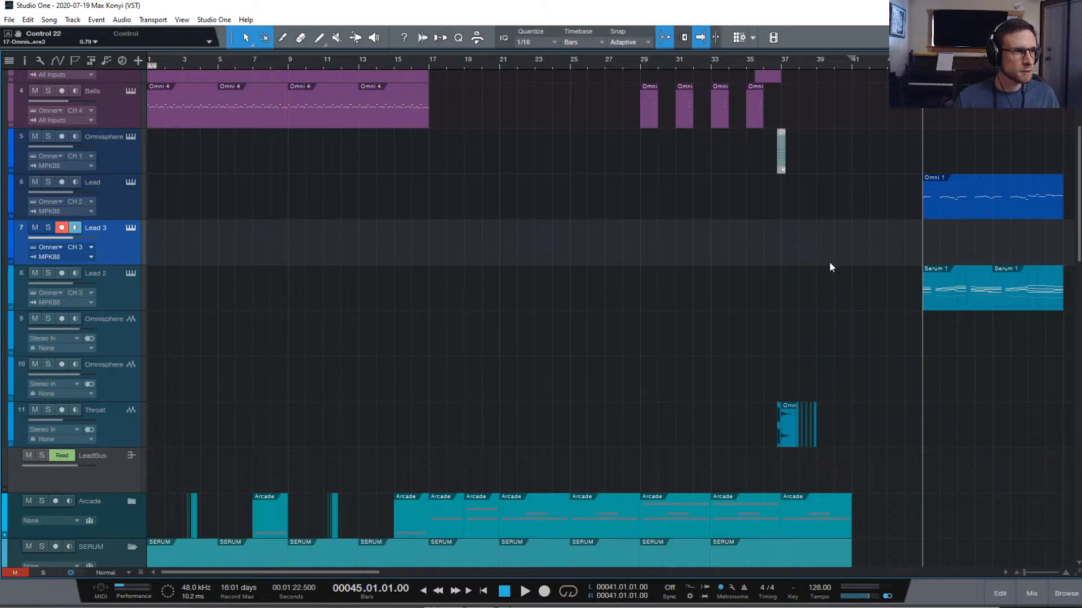
left_click(973, 285)
left_click_drag(973, 283, 973, 251)
left_click_drag(1016, 298, 1016, 254)
Paste the copied Serum 2 clips onto Lead 2 at bar 45
scroll(641, 275, "down", 6)
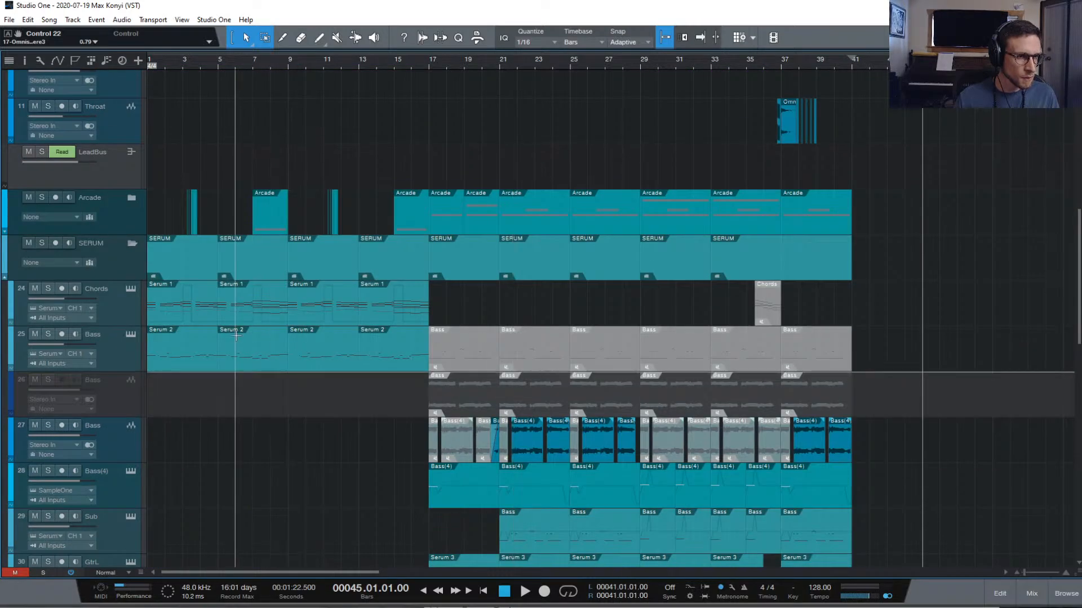
left_click(256, 360)
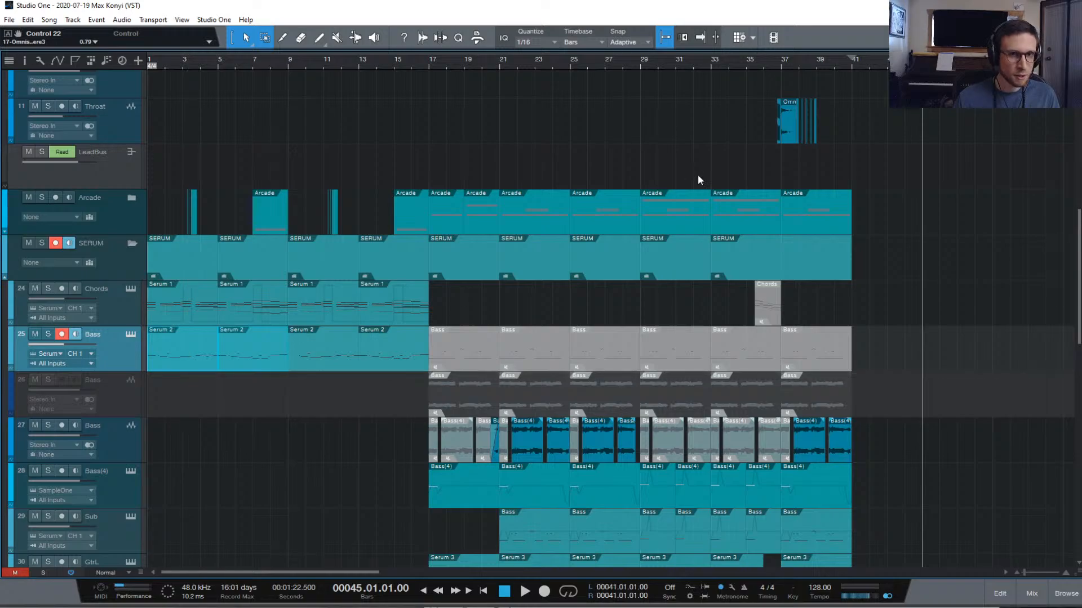
scroll(809, 175, "up", 6)
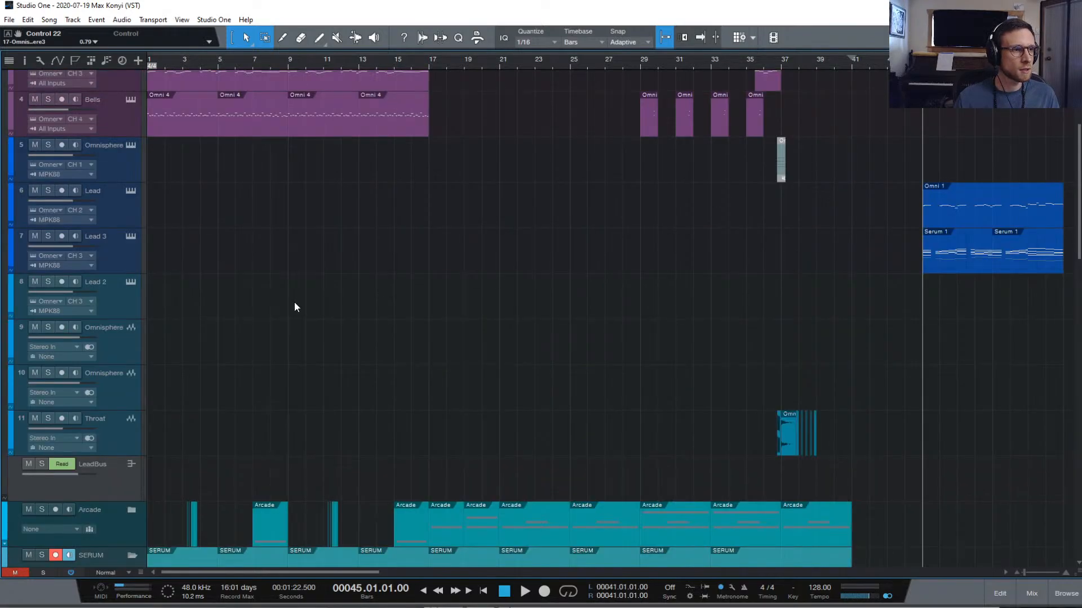
left_click(107, 299)
key("ctrl+v")
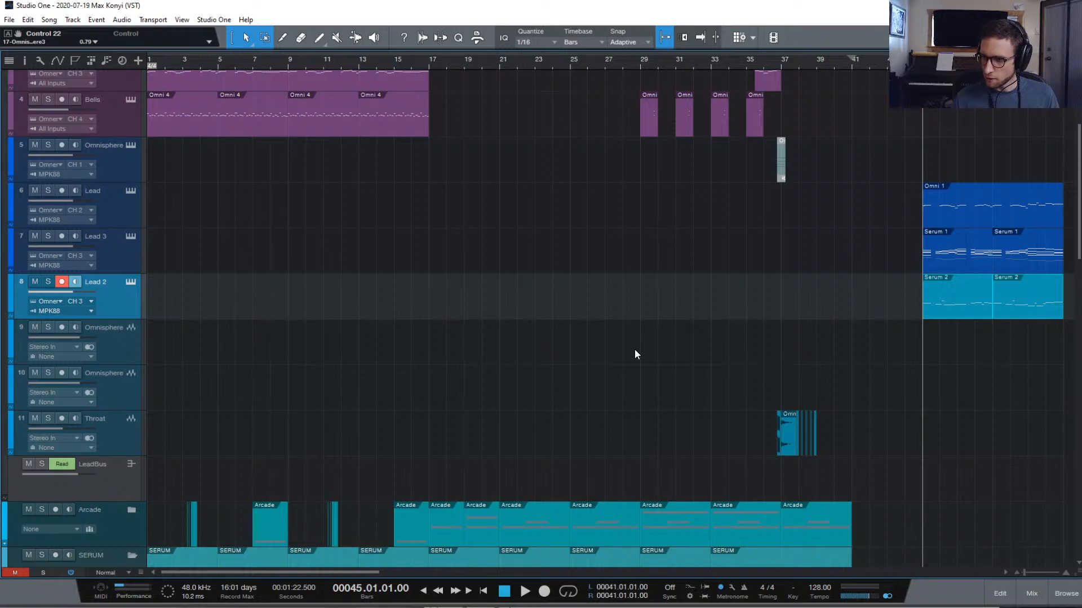
Open Lead 2's Omnisphere in multi mixer view and drag its window down to reveal the tracks
left_click(131, 282)
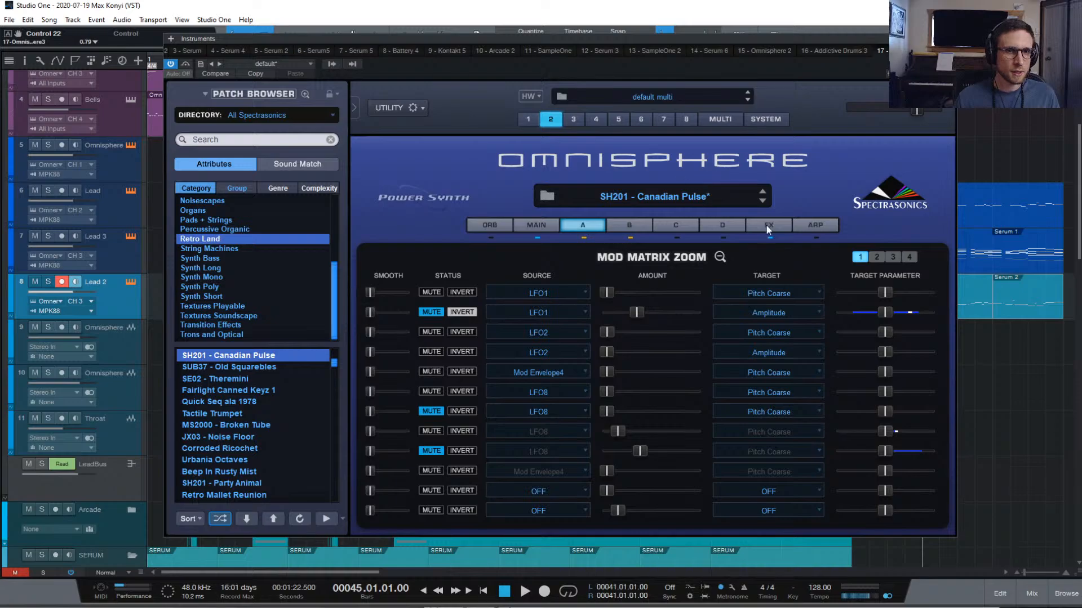
left_click(719, 119)
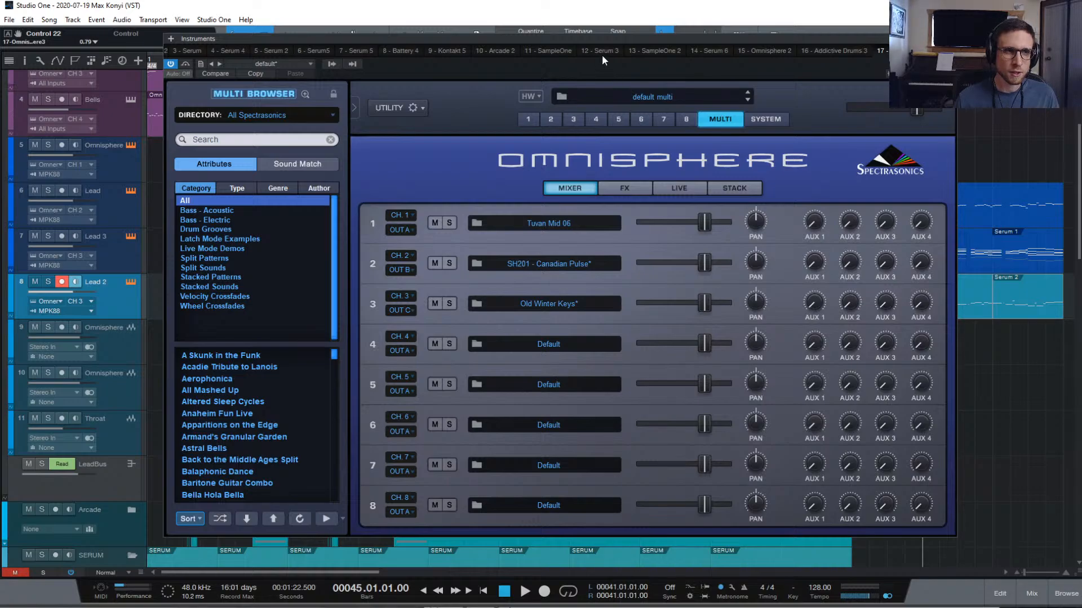
left_click_drag(613, 38, 730, 379)
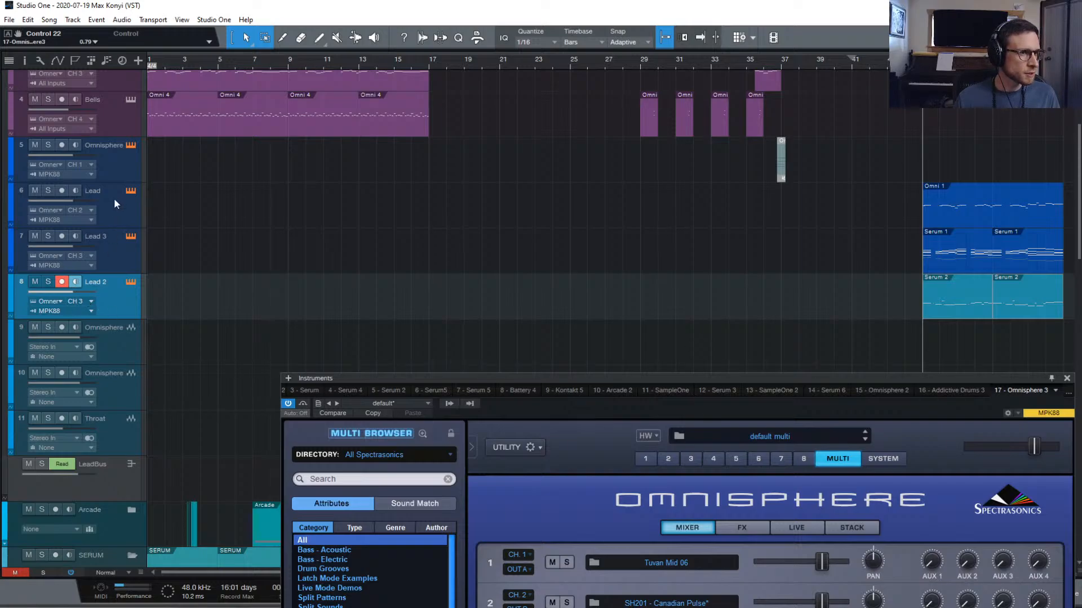
Set Lead 2 to MIDI channel 4, close the Omnisphere window, and show the track Inspector
left_click(89, 301)
left_click(106, 336)
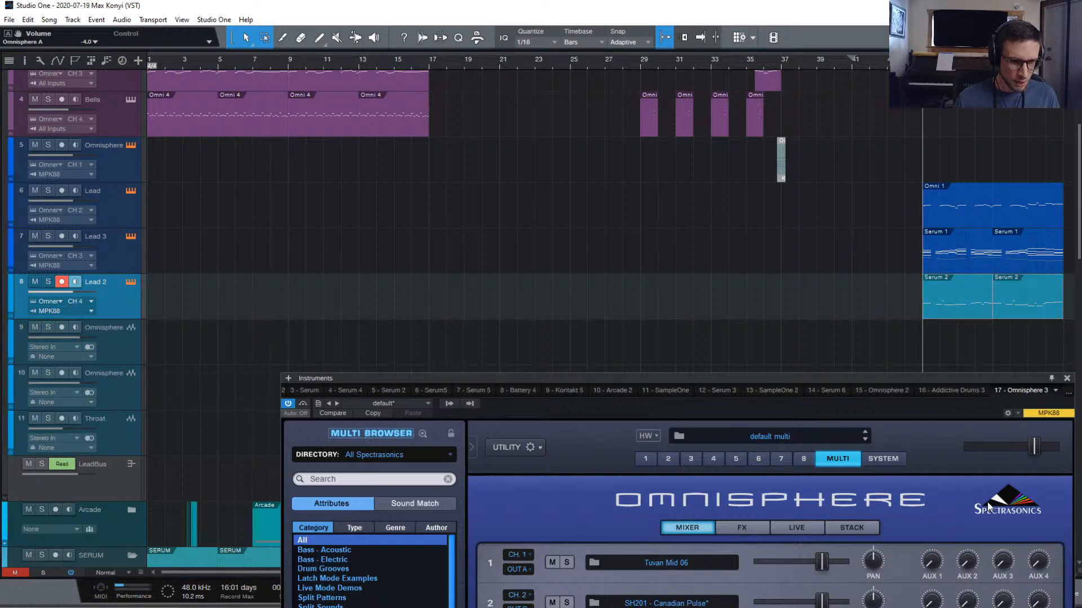
left_click(449, 404)
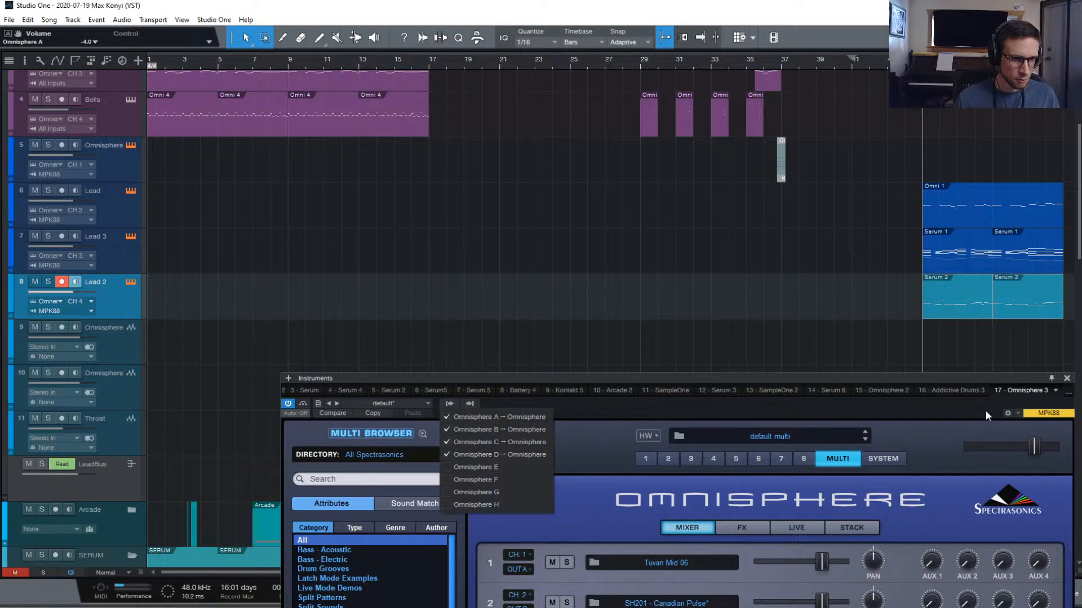
left_click(1066, 381)
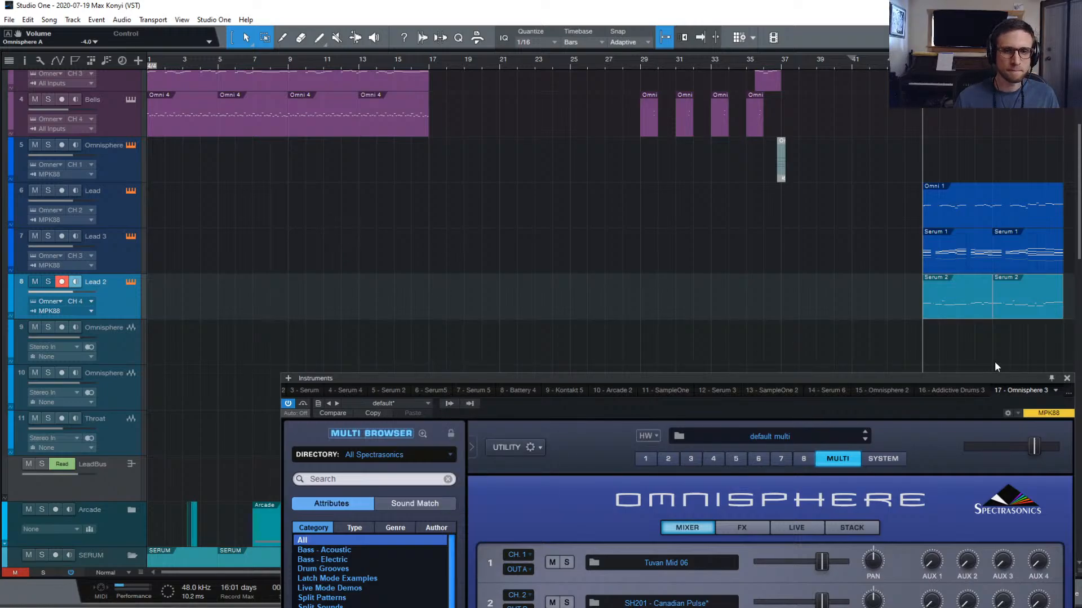
left_click(1067, 380)
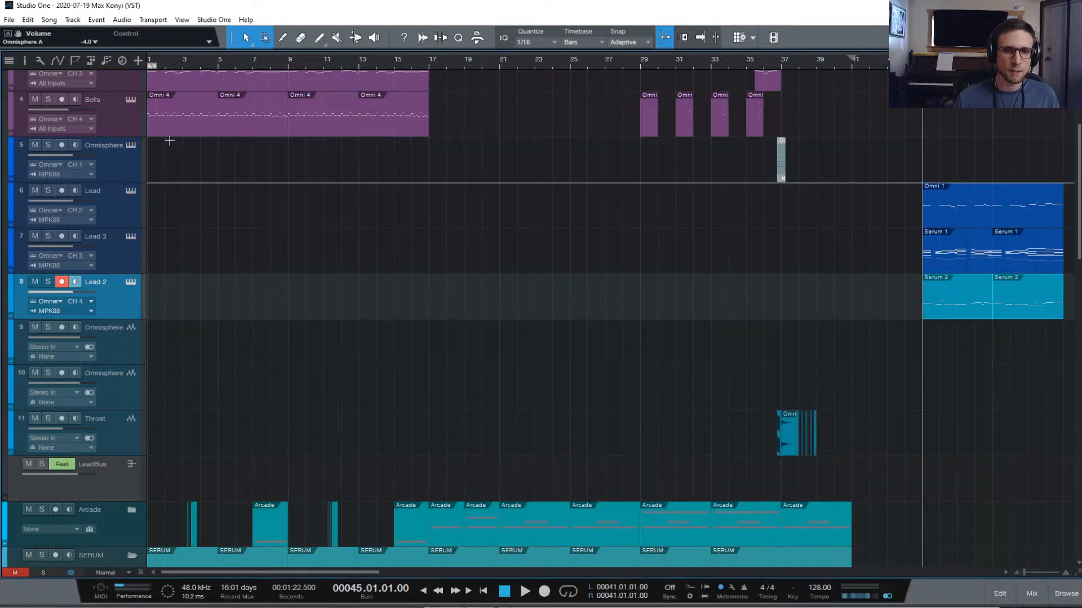
left_click(25, 61)
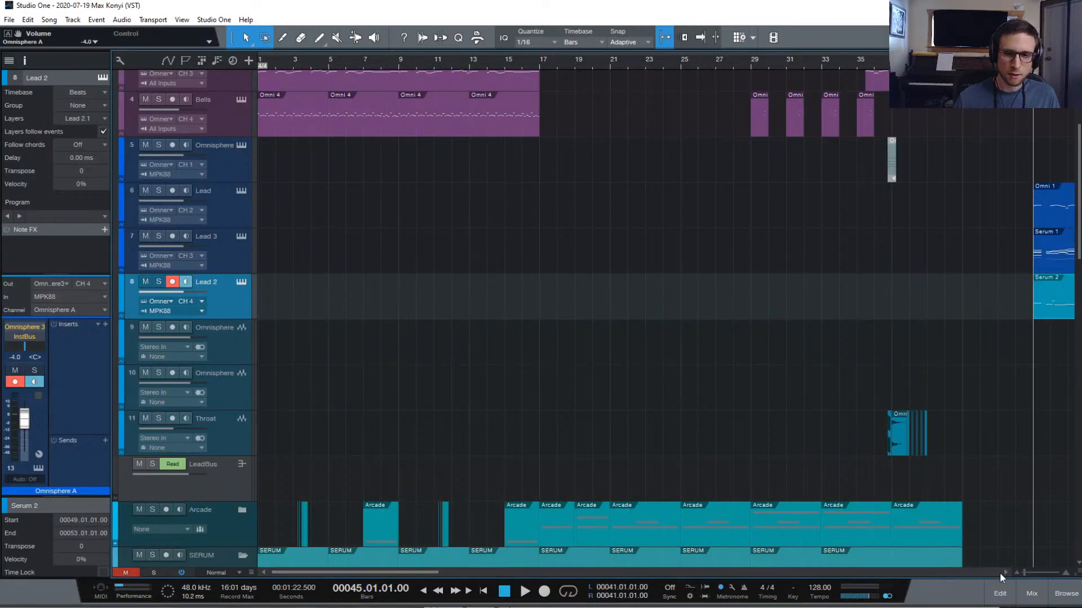
In the mixer, switch channel 16 (Omnisphere D) output from Phones to InstBus, then close the mixer
left_click(1031, 594)
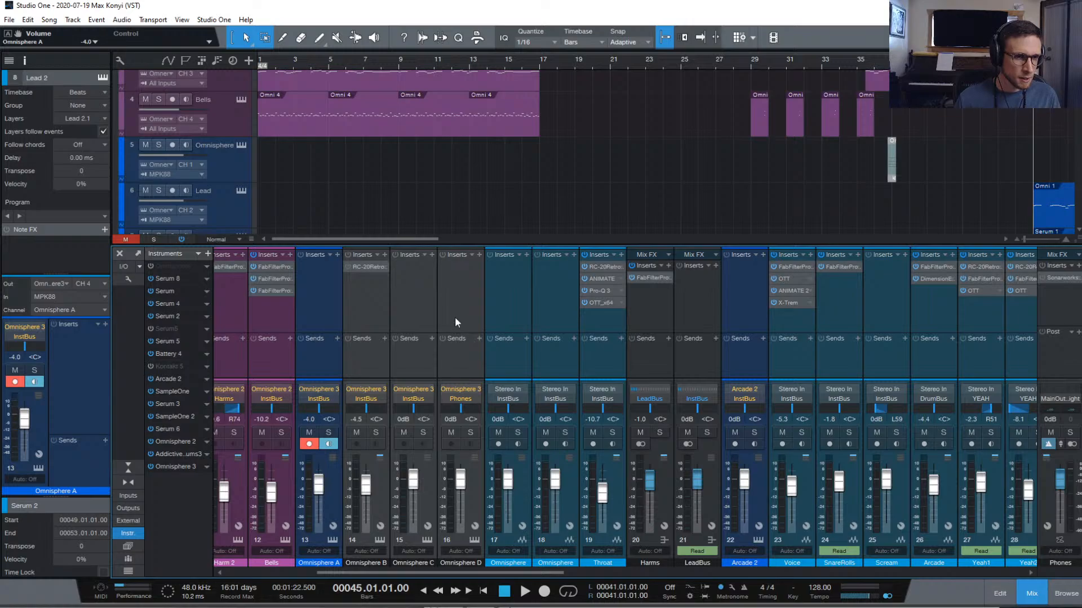
left_click(462, 399)
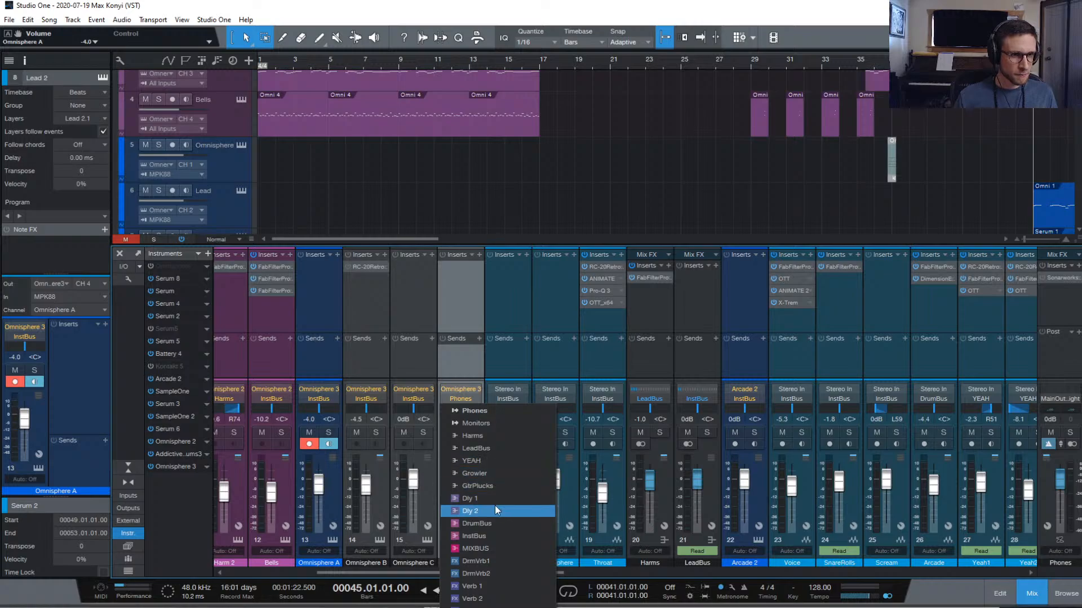
left_click(496, 534)
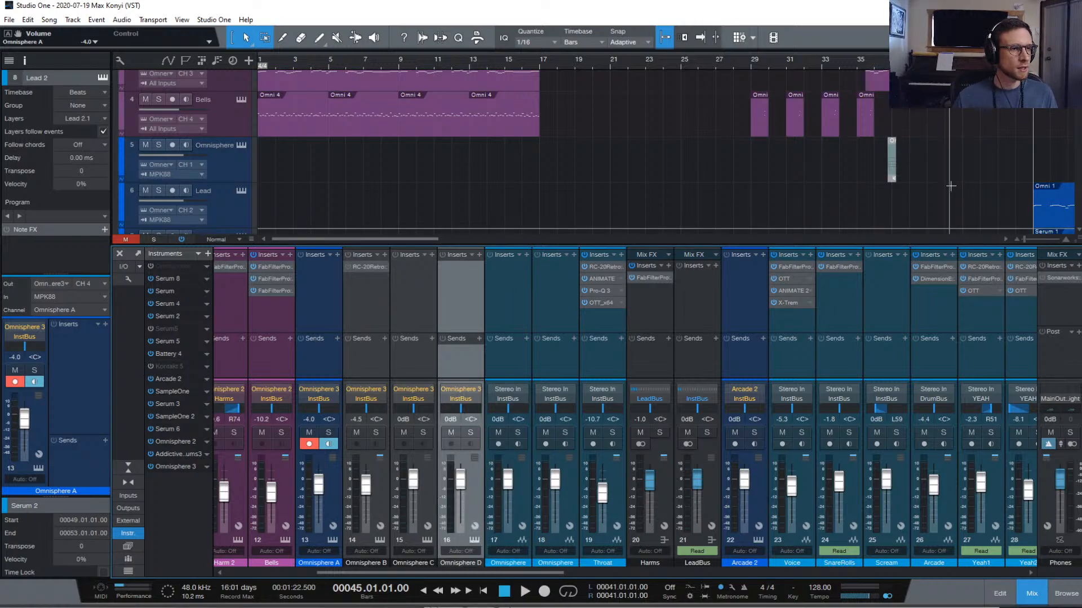
left_click(1032, 593)
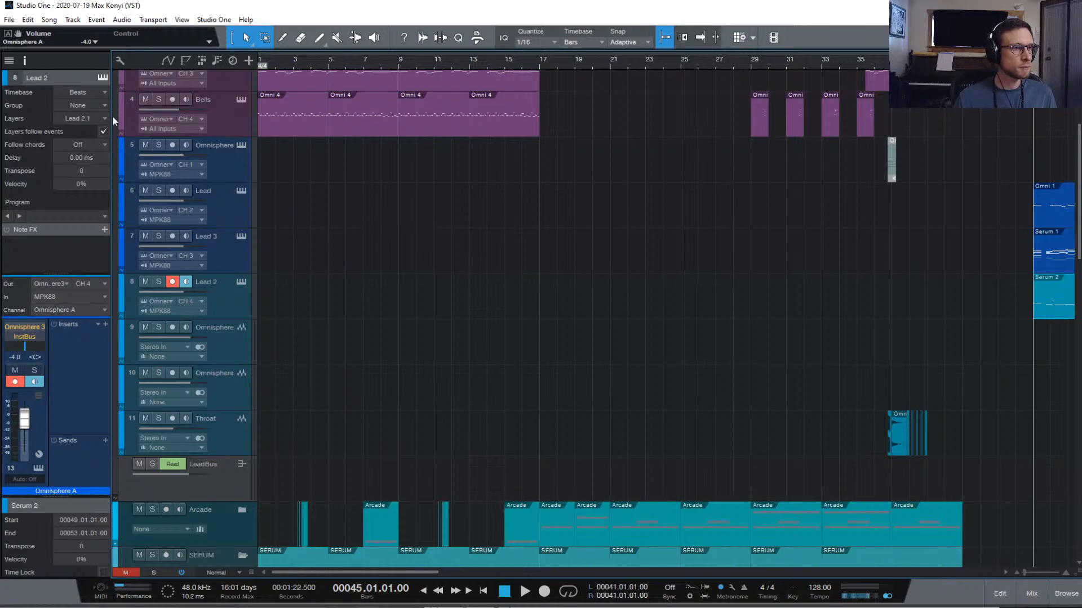
Hide the Inspector, reopen Lead 2's Omnisphere window, and switch to editing part 4
left_click(24, 60)
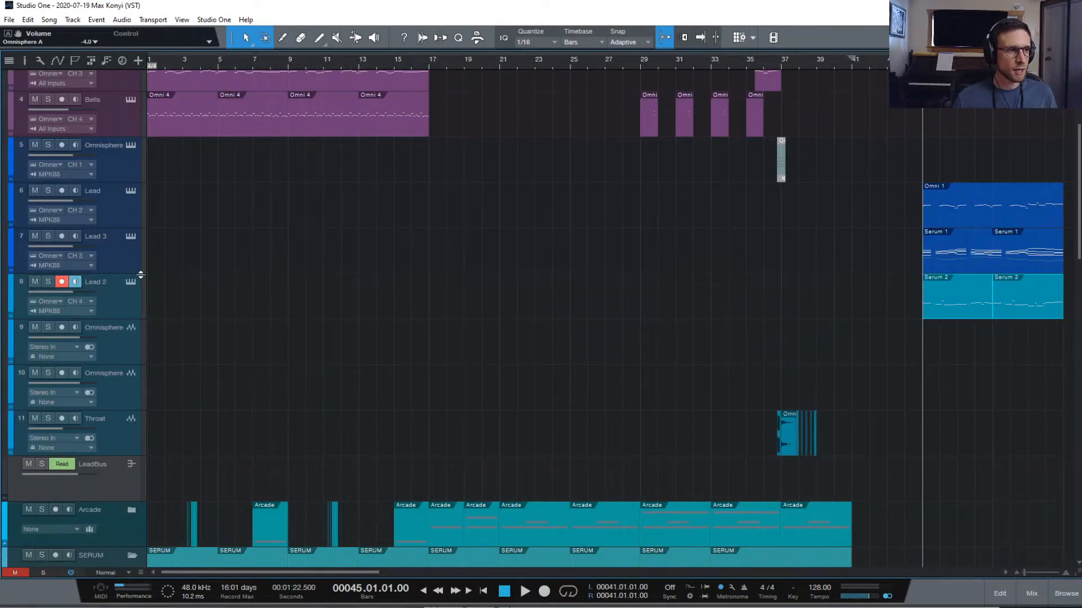
left_click(111, 303)
left_click(132, 282)
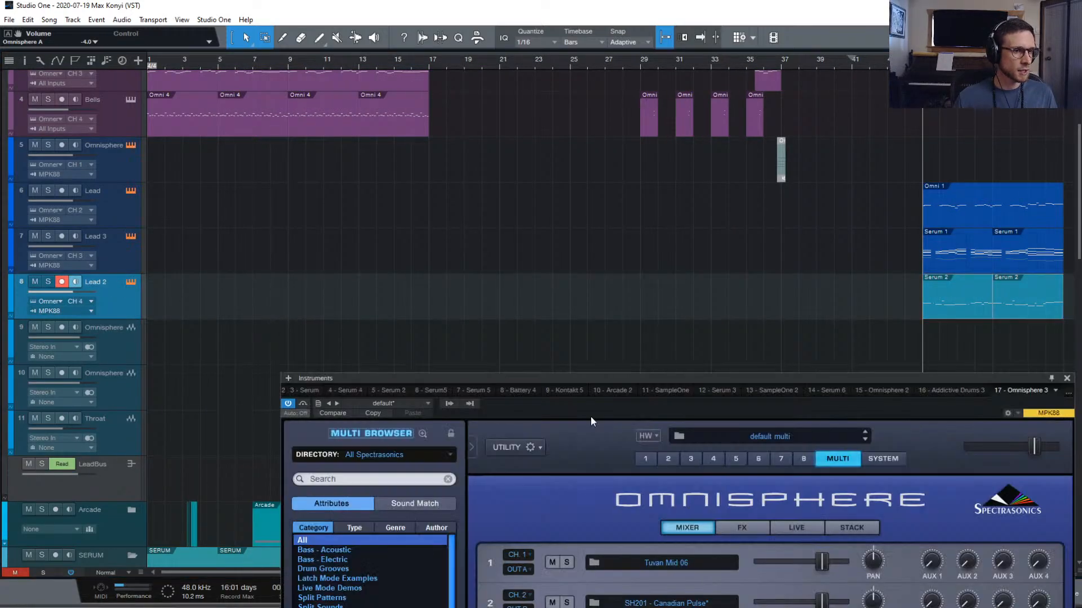
left_click_drag(665, 380, 529, 192)
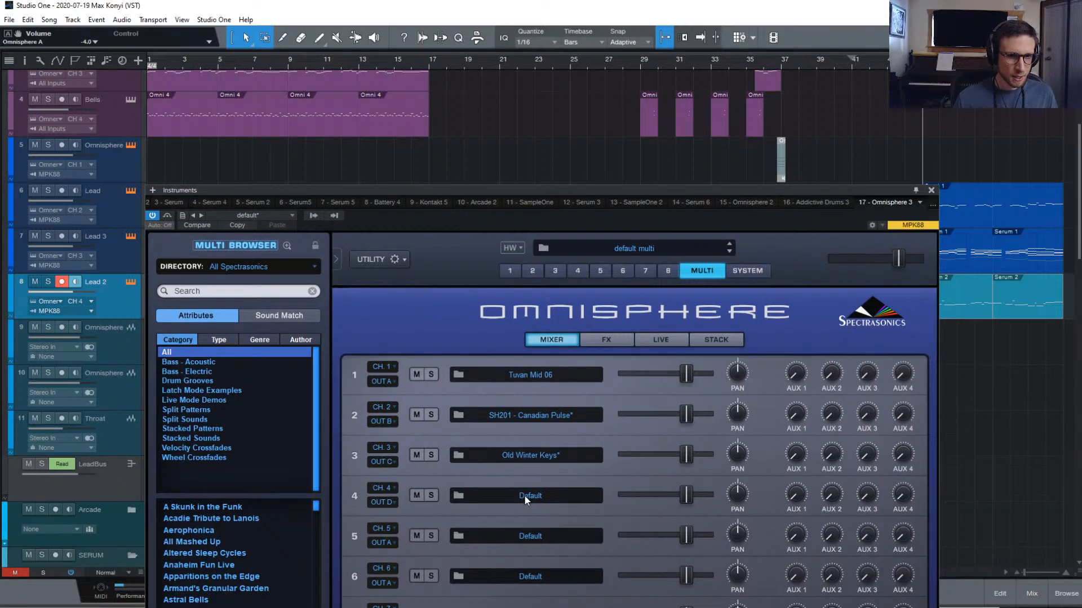
left_click(577, 271)
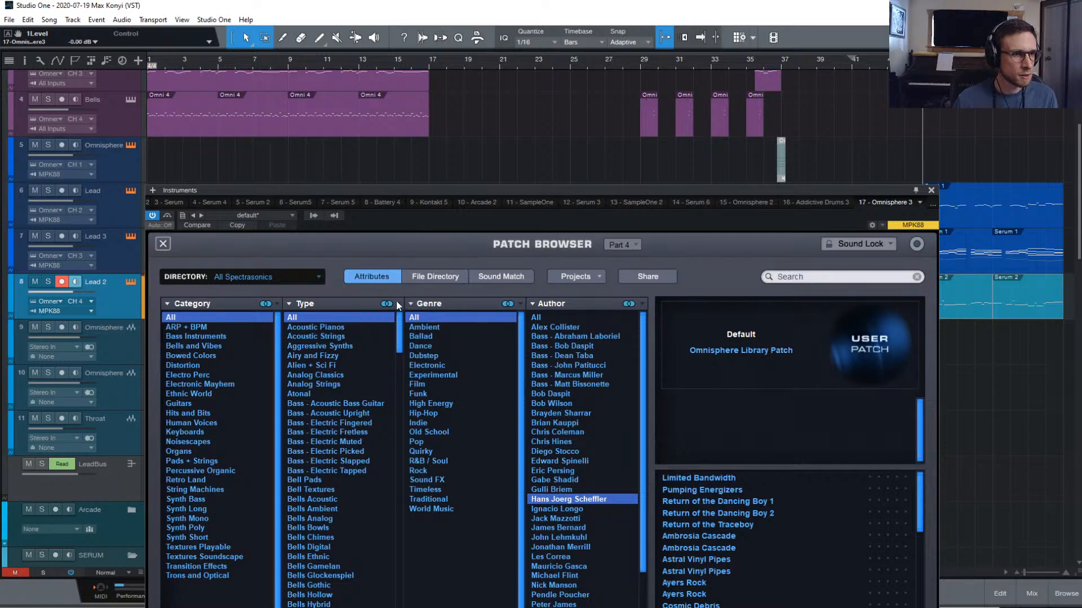
left_click(161, 243)
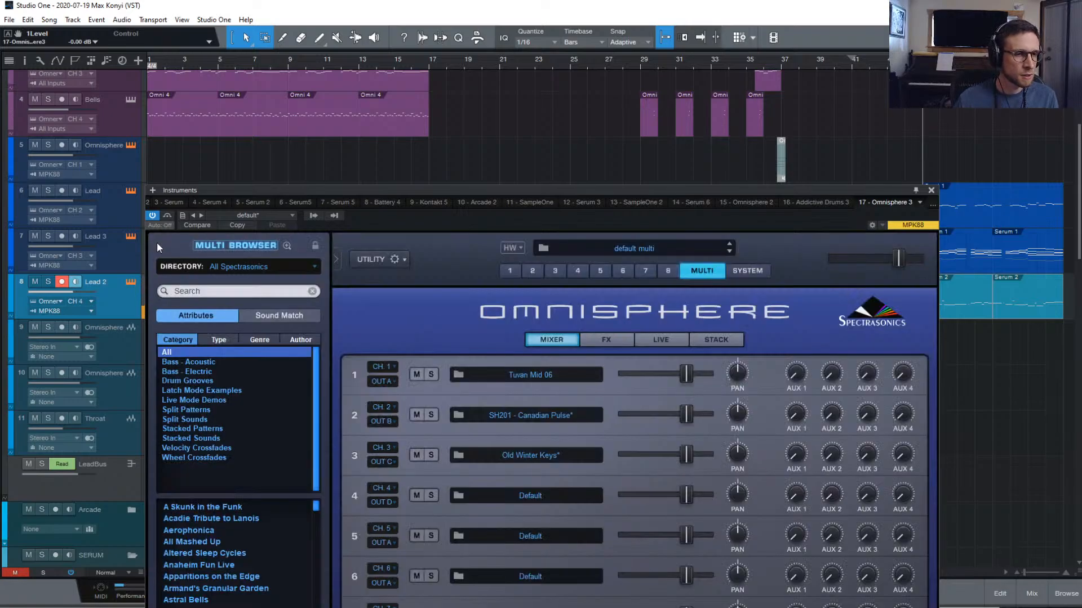
left_click(579, 271)
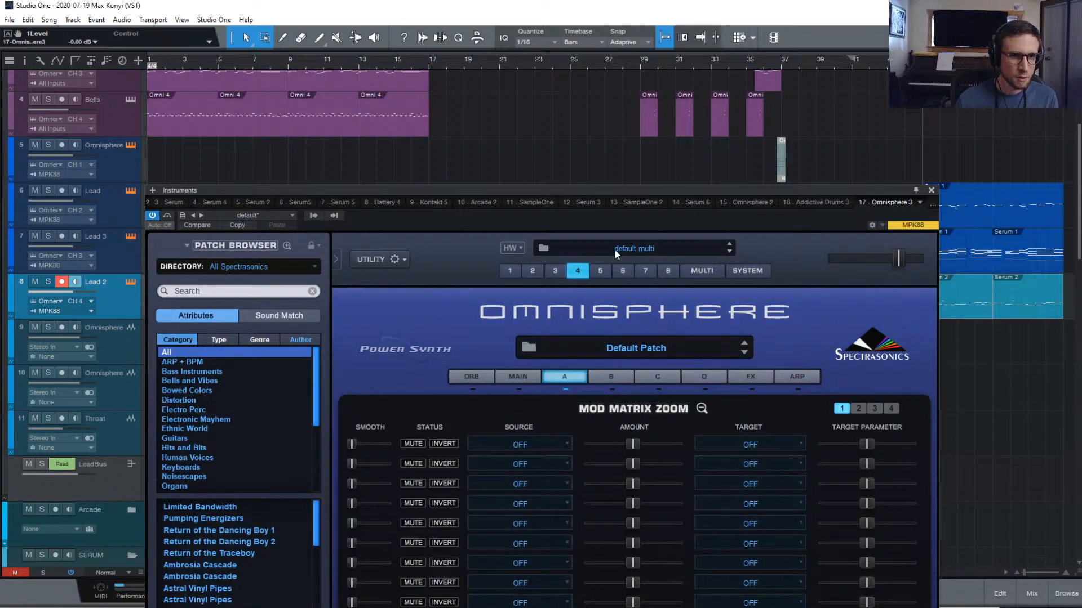
In part 4's patch browser, filter to Retro Land > Retro Synth and search 'bass'
left_click(634, 348)
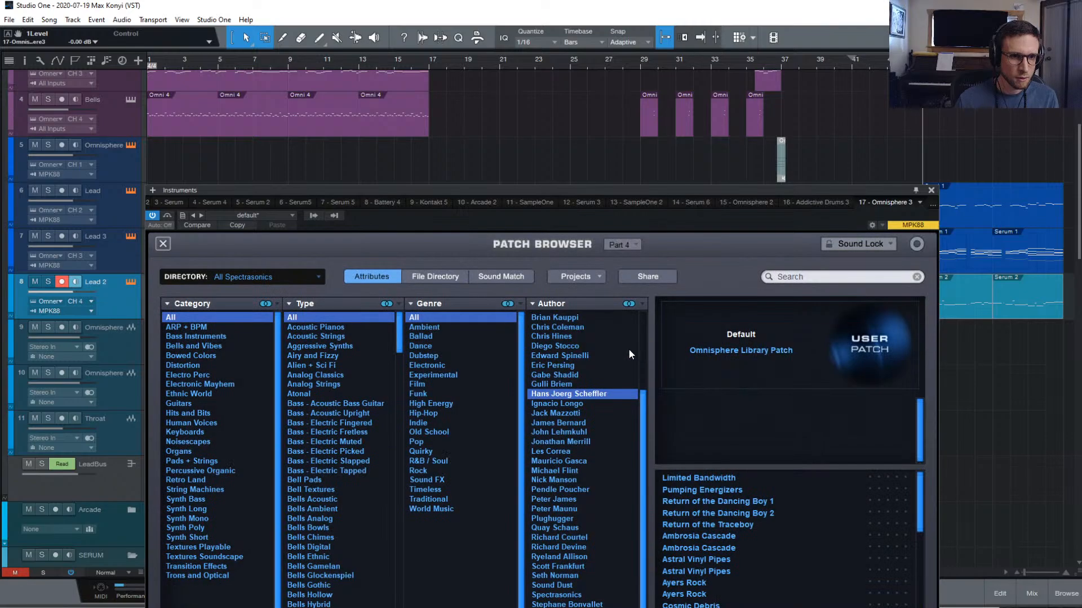
left_click(207, 480)
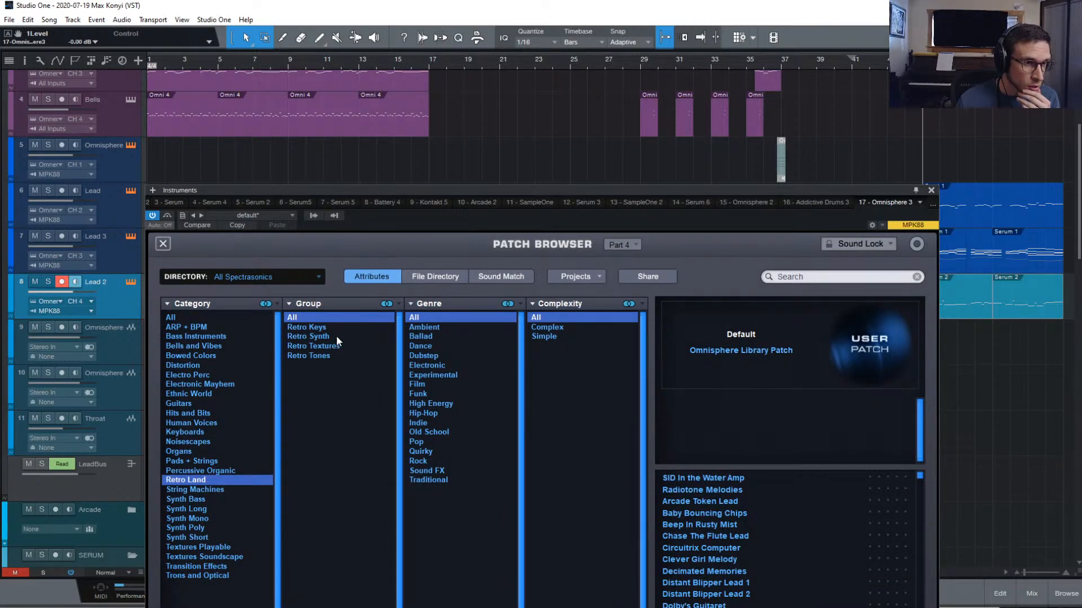
left_click(337, 336)
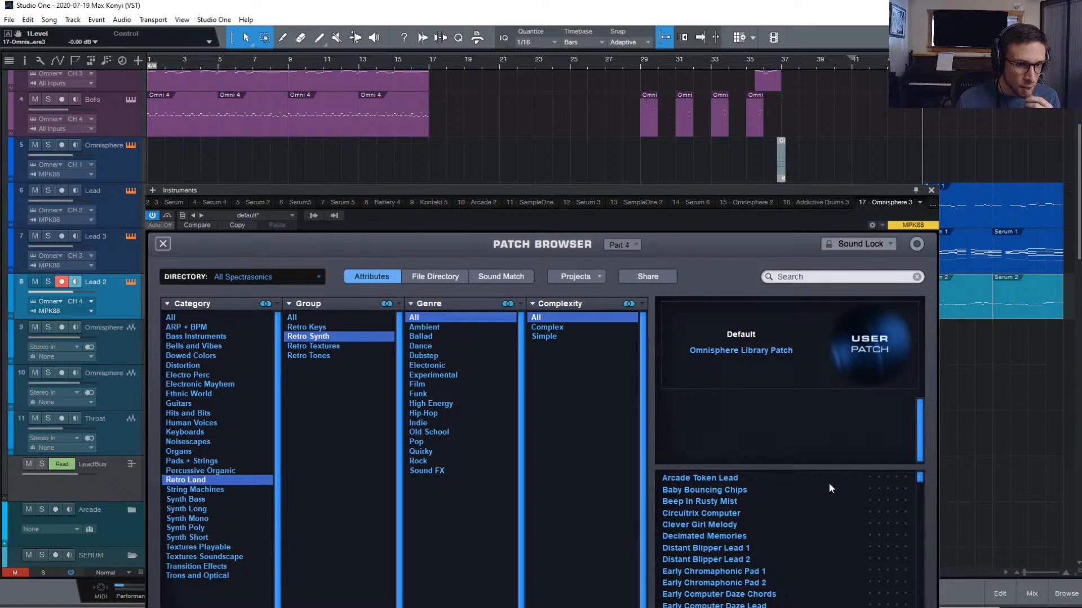
left_click(824, 278)
type("bass")
key("Return")
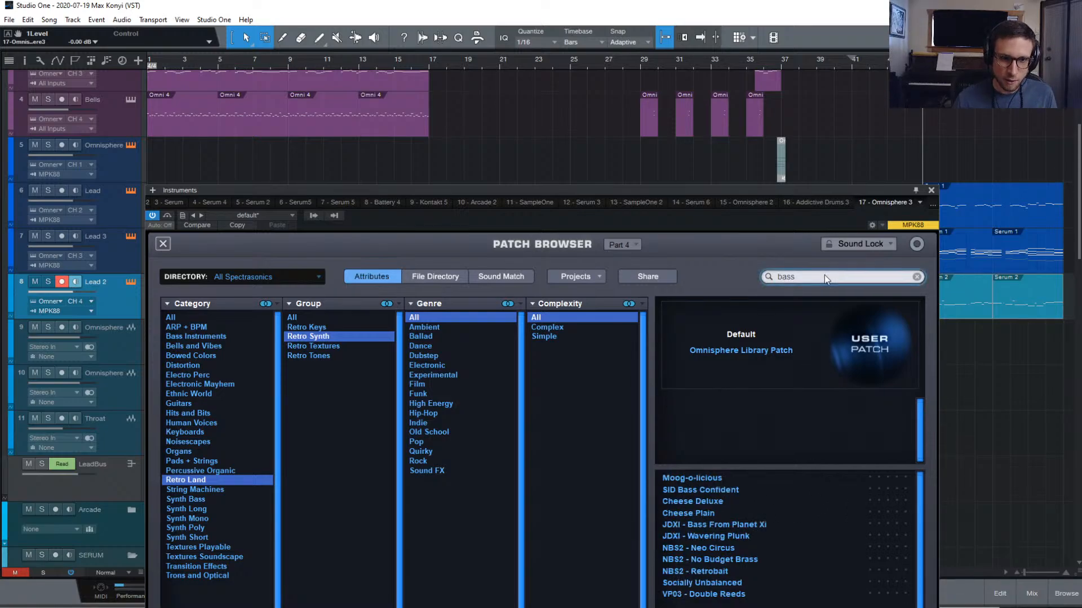
Audition Moog-o-licious, SID Bass, Cheese, JDXI and NBS2 patches, then load VP03 - Double Reeds
left_click(752, 479)
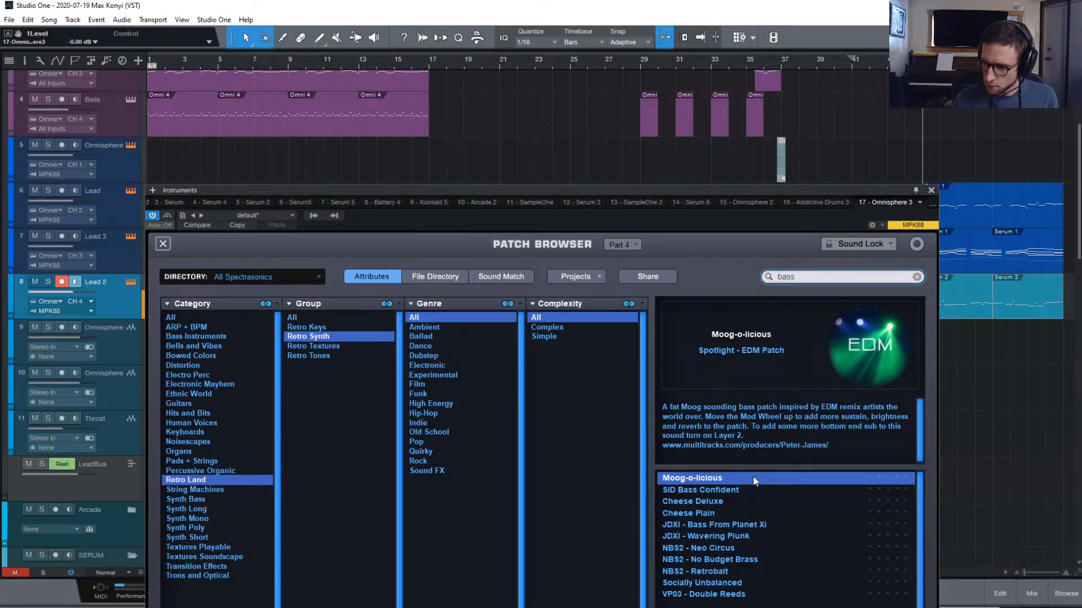
left_click(741, 488)
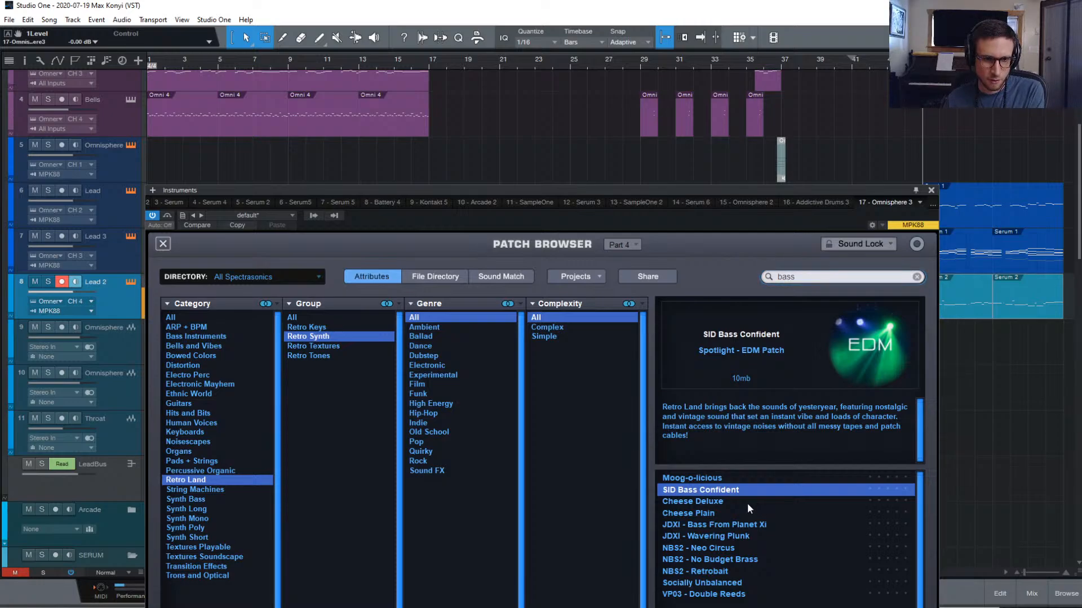
left_click(747, 501)
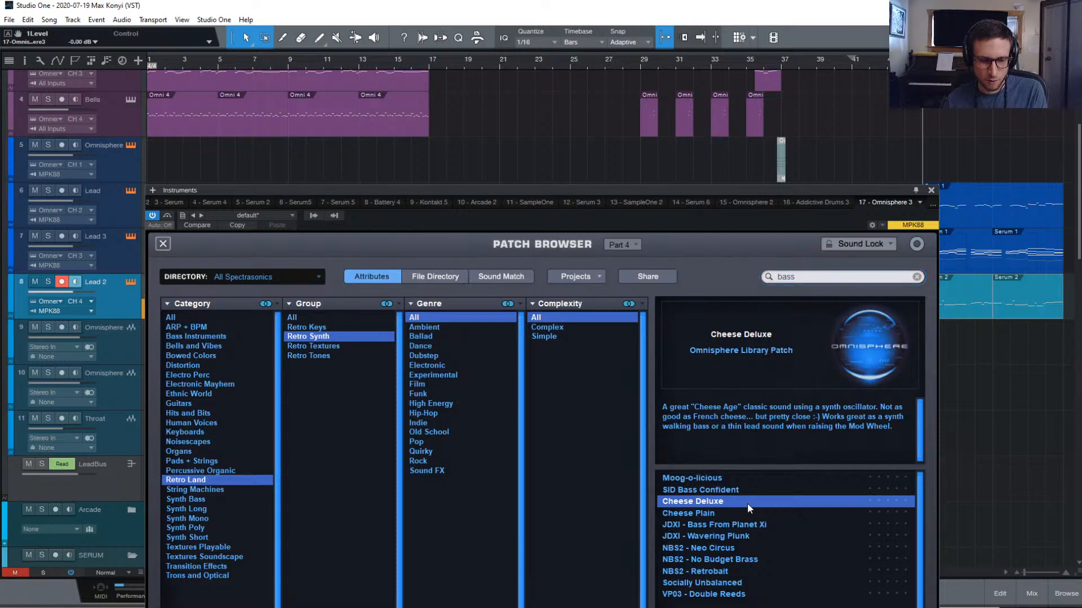
left_click(737, 511)
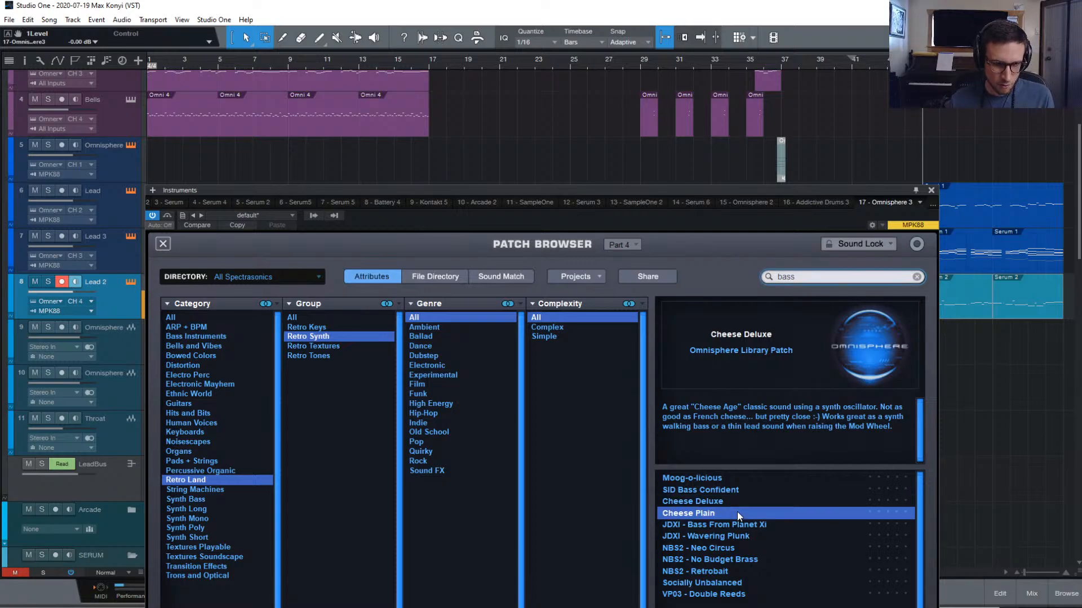
left_click(779, 522)
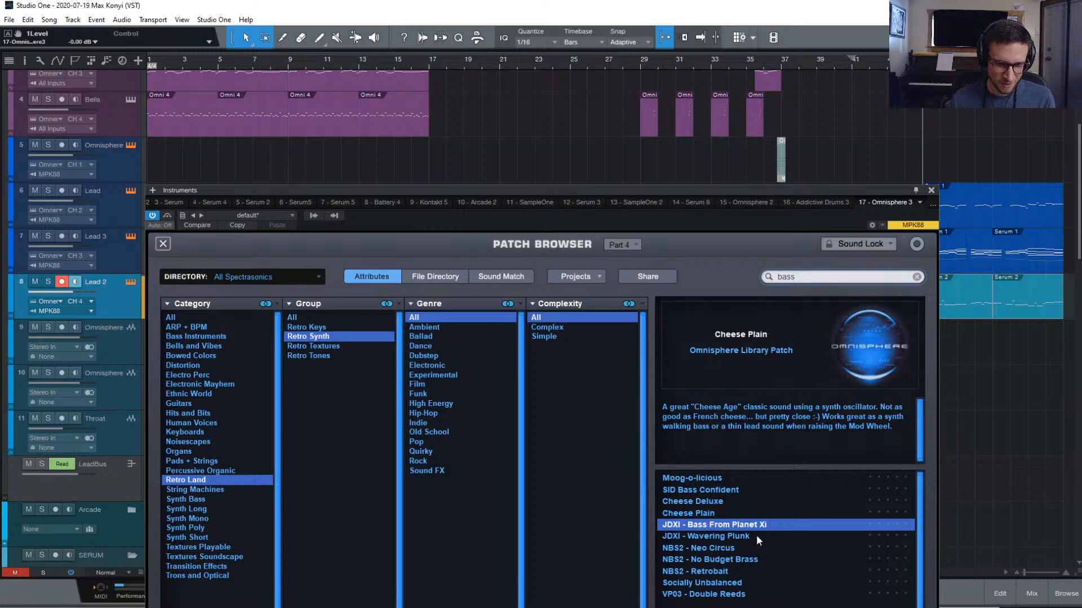
left_click(760, 537)
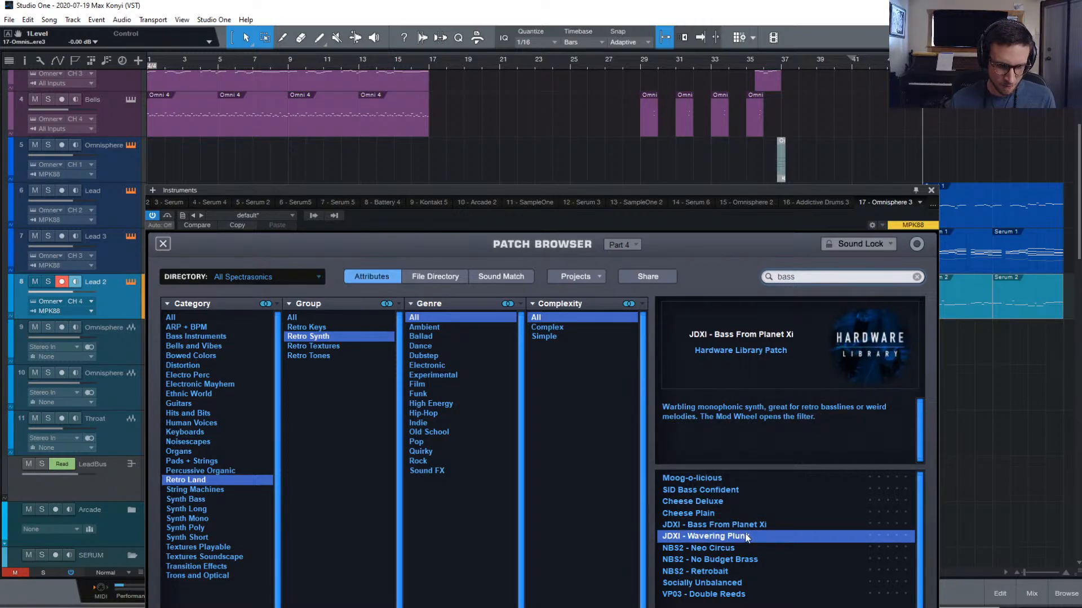
key("Down")
key("Down")
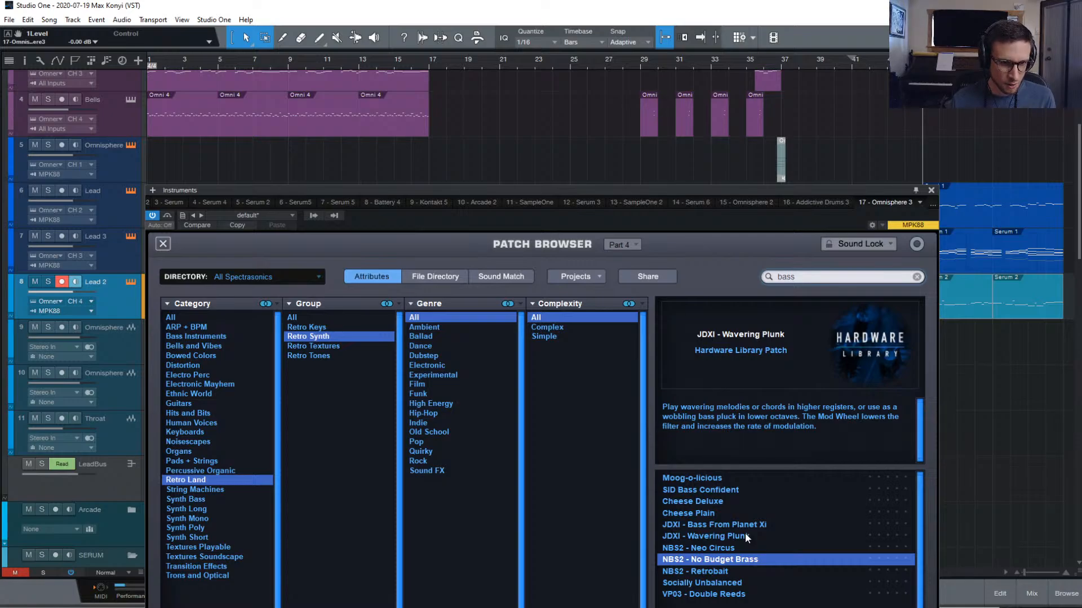
key("Up")
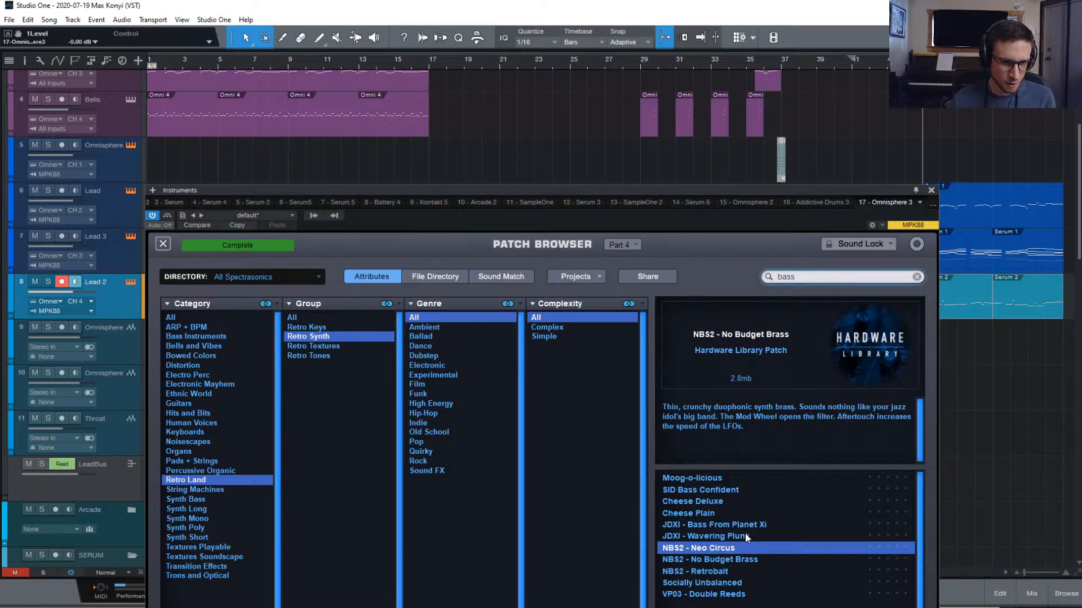
key("Down")
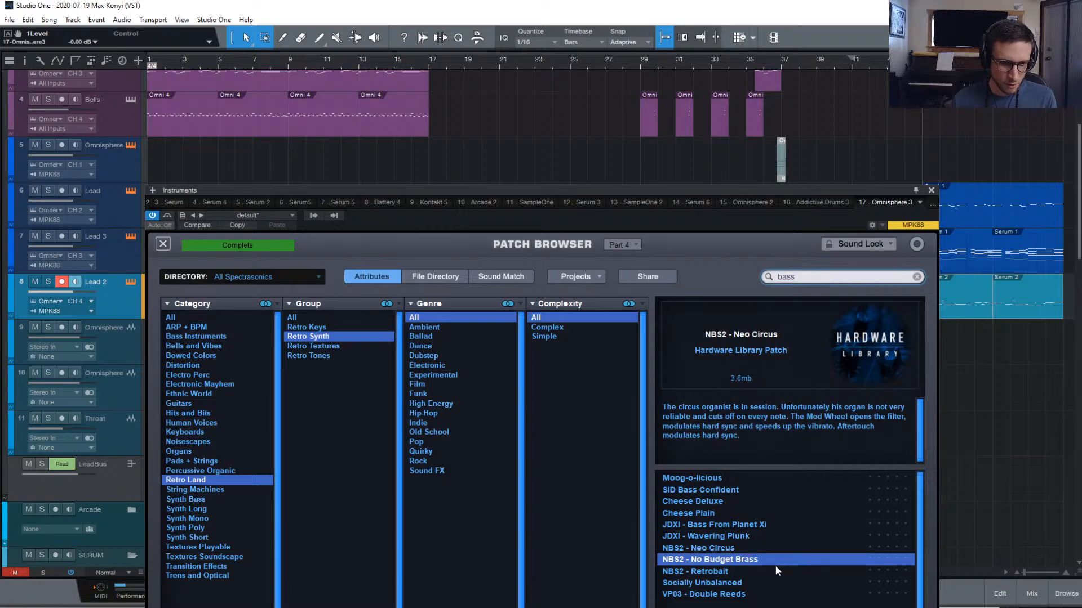
left_click(718, 572)
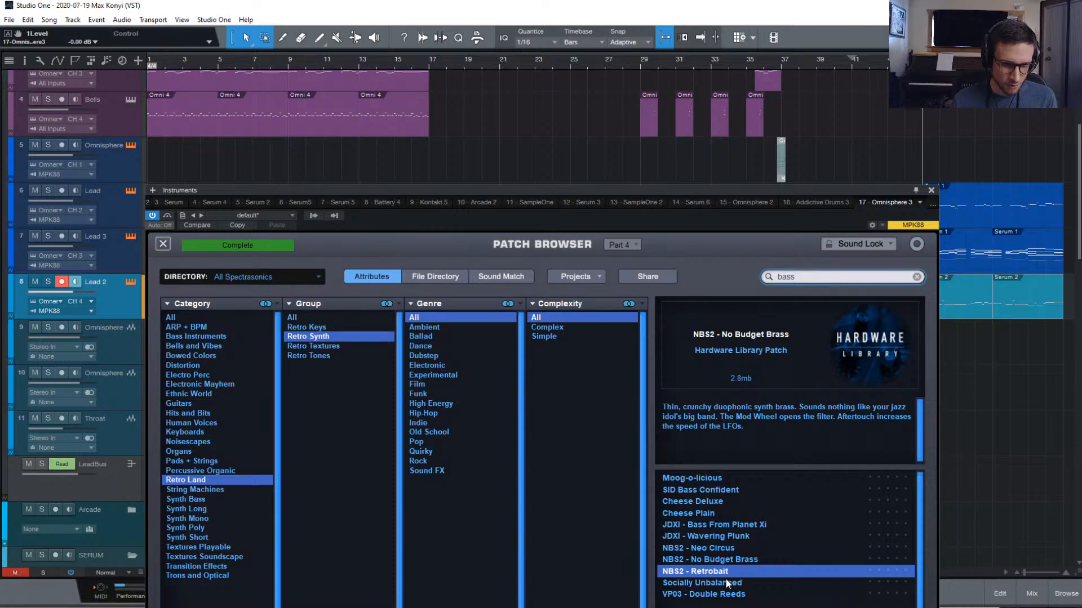
key("Down")
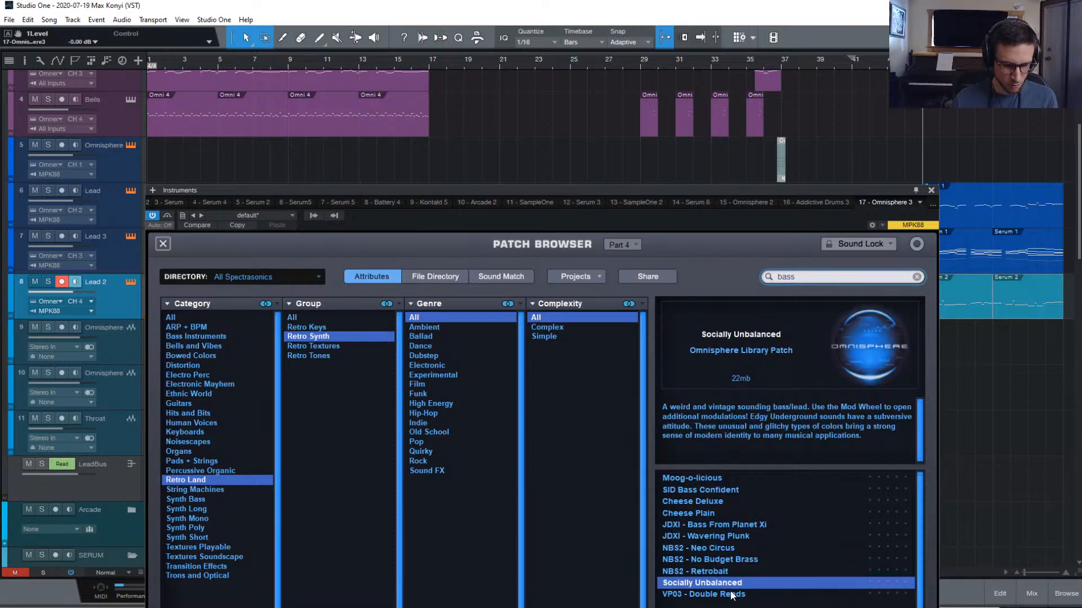
left_click(738, 594)
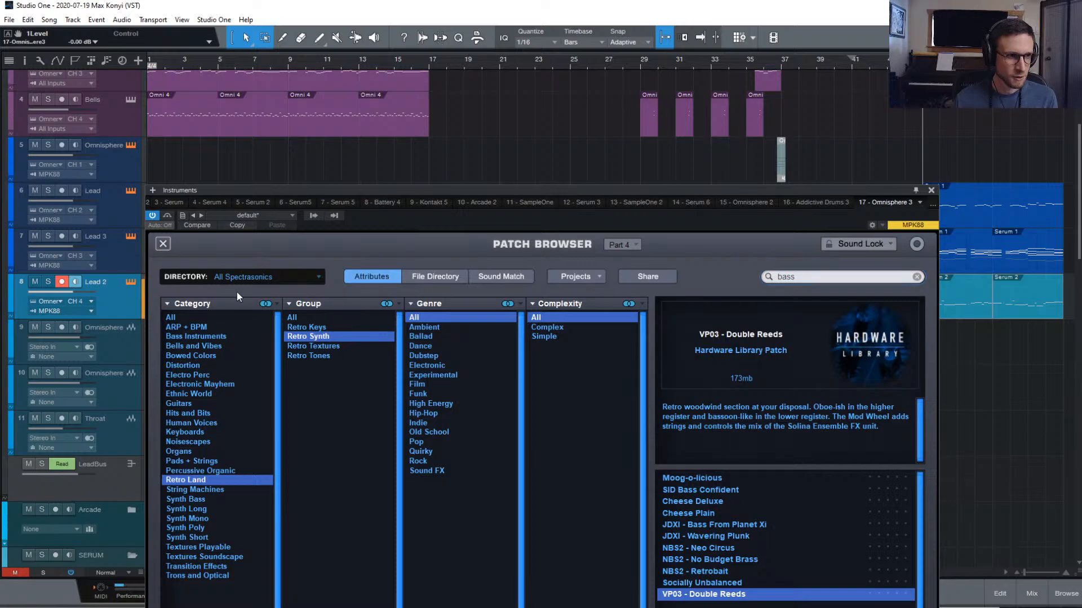
Close the browser, then shorten layer A's amp attack to 0.018 sec and move its sample start later
left_click(162, 245)
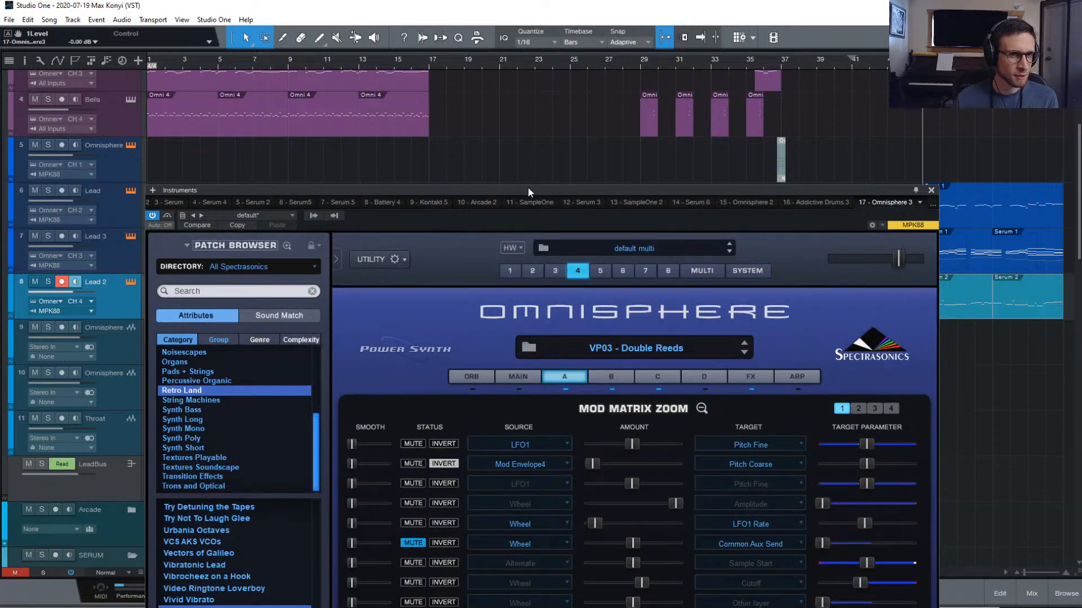
left_click_drag(527, 187, 477, 72)
left_click(650, 294)
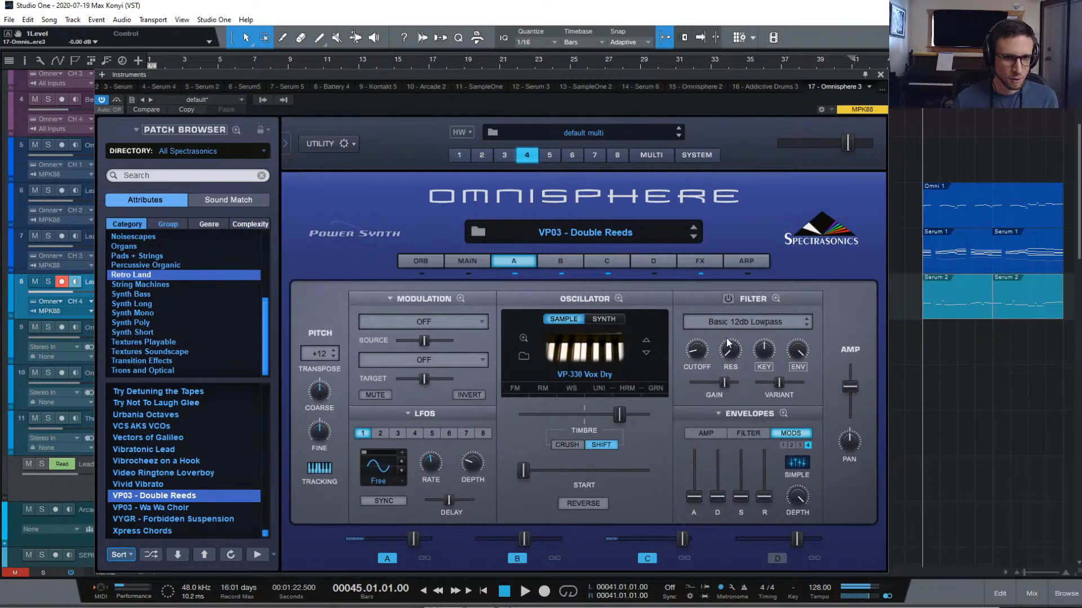
left_click(708, 434)
left_click_drag(694, 488, 692, 498)
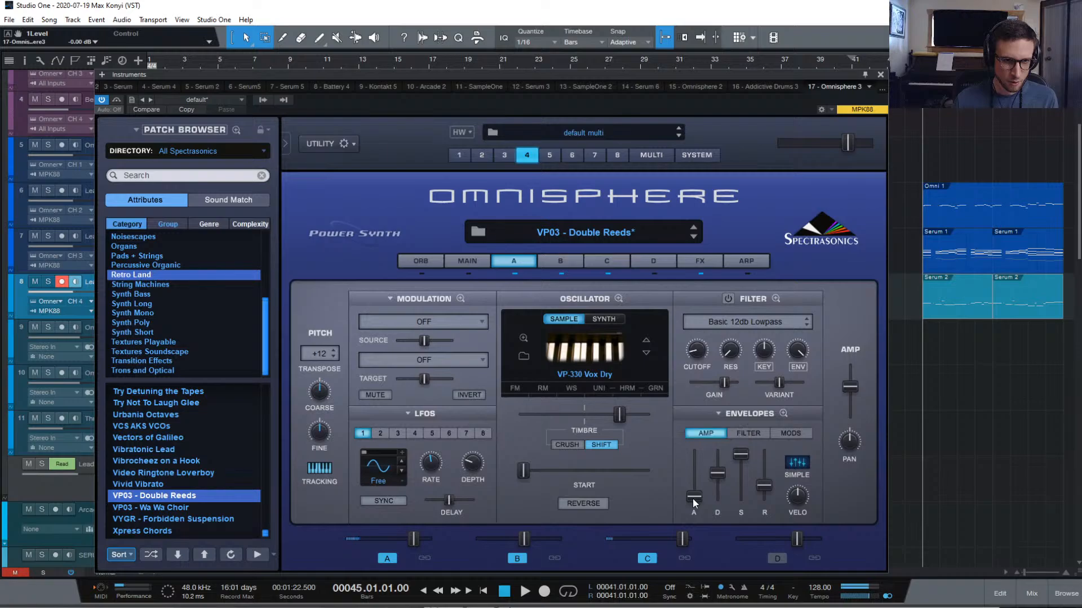
left_click_drag(519, 472, 542, 474)
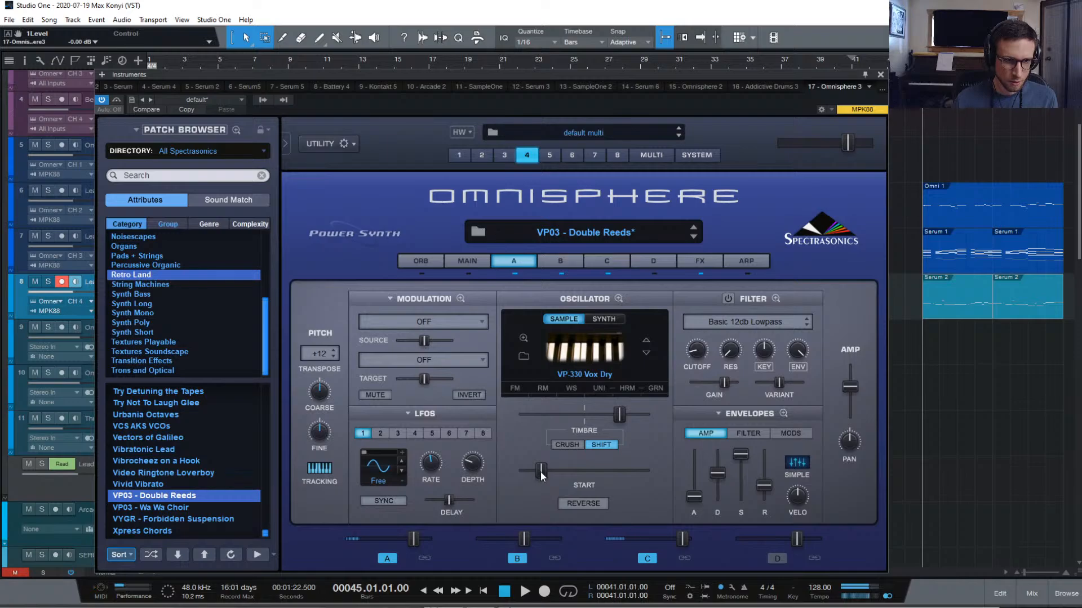
left_click_drag(541, 474, 564, 467)
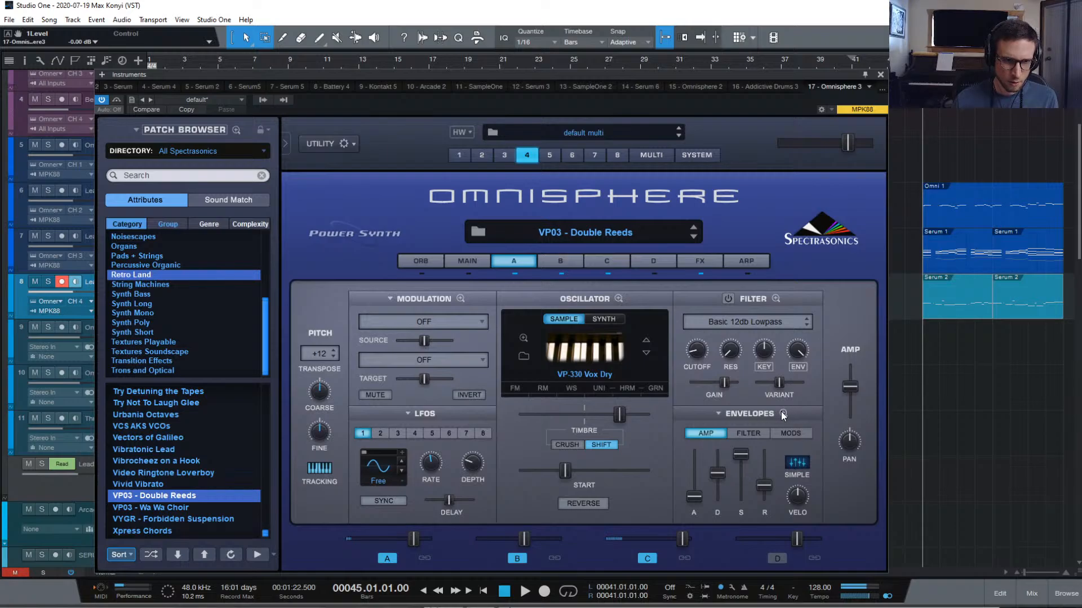
On the patch's Main page, turn solo mode on with legato off
left_click(459, 299)
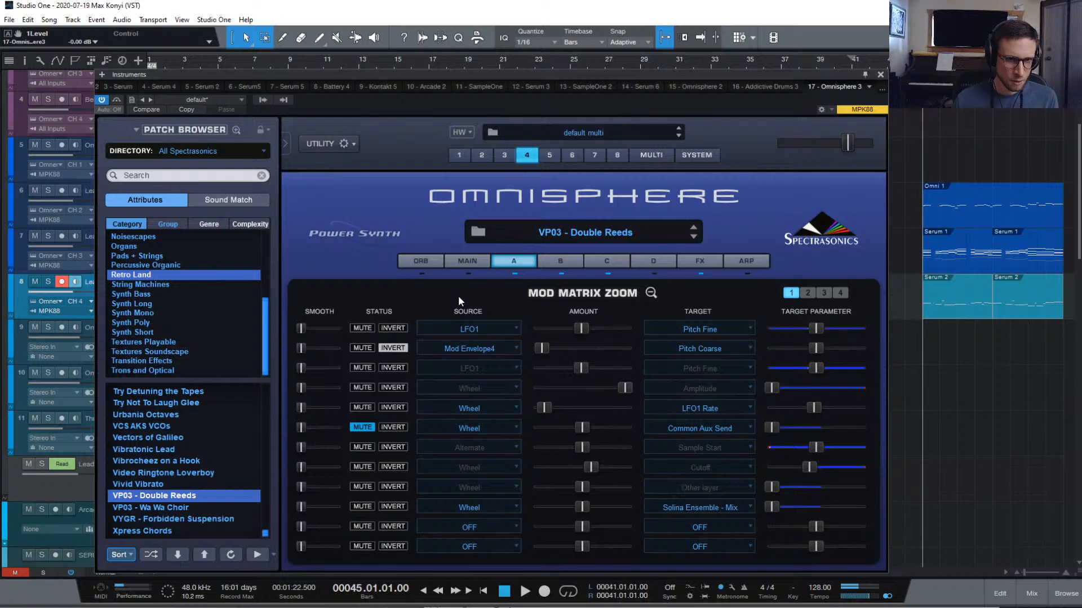
left_click(649, 292)
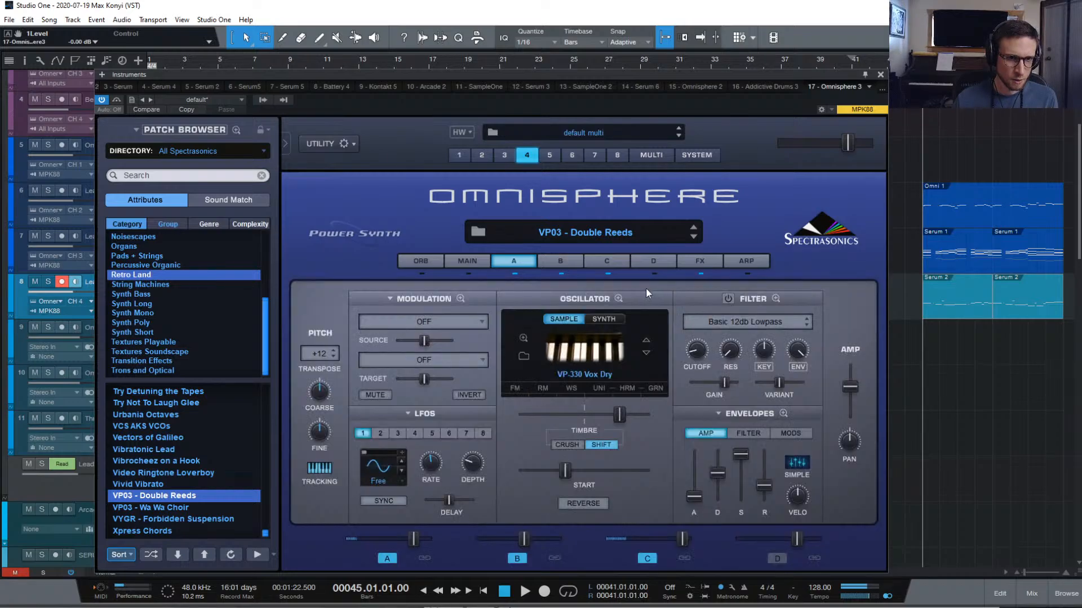
left_click(454, 262)
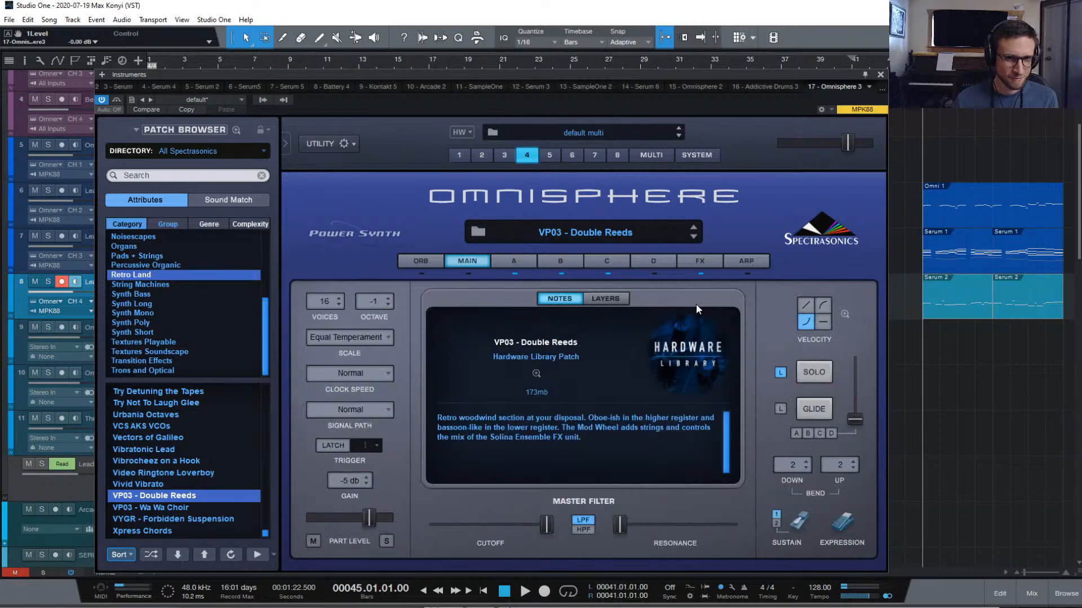
left_click(815, 371)
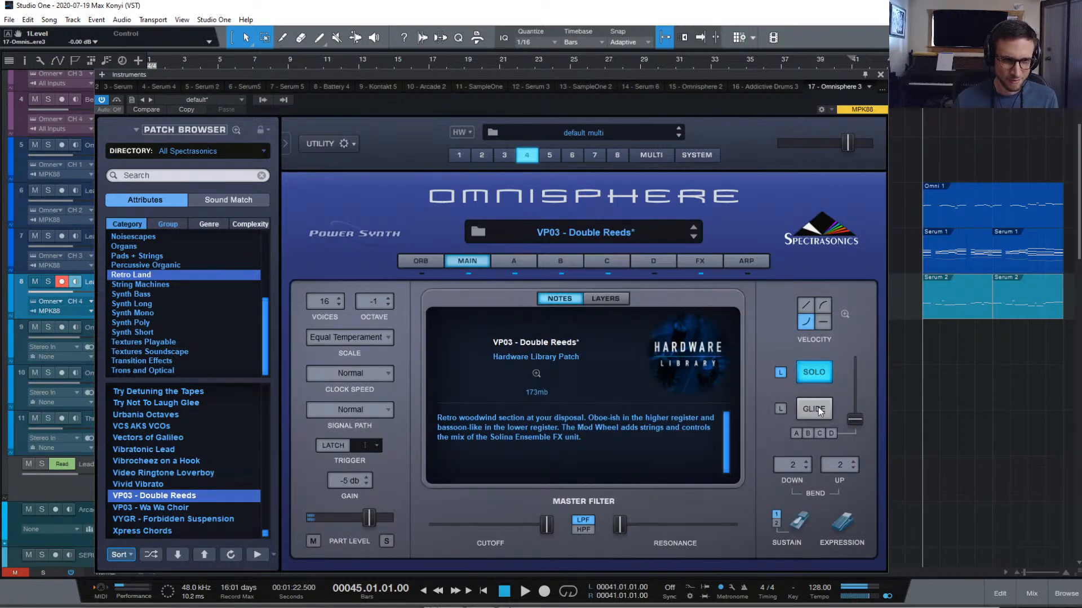
left_click(782, 372)
Toggle layers A and B off and back on while viewing their settings
left_click(516, 262)
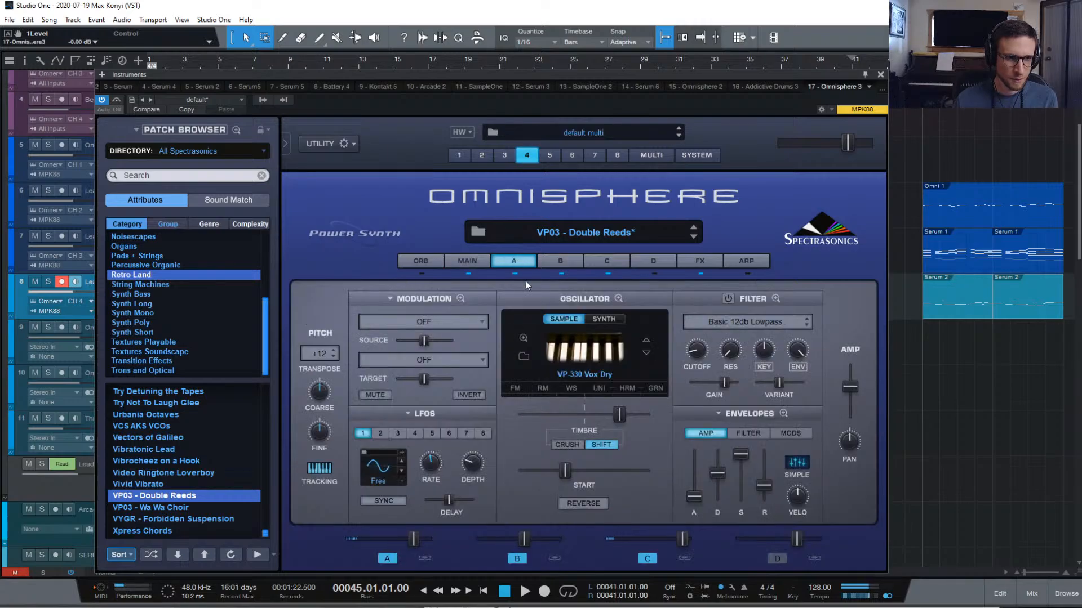
left_click(563, 264)
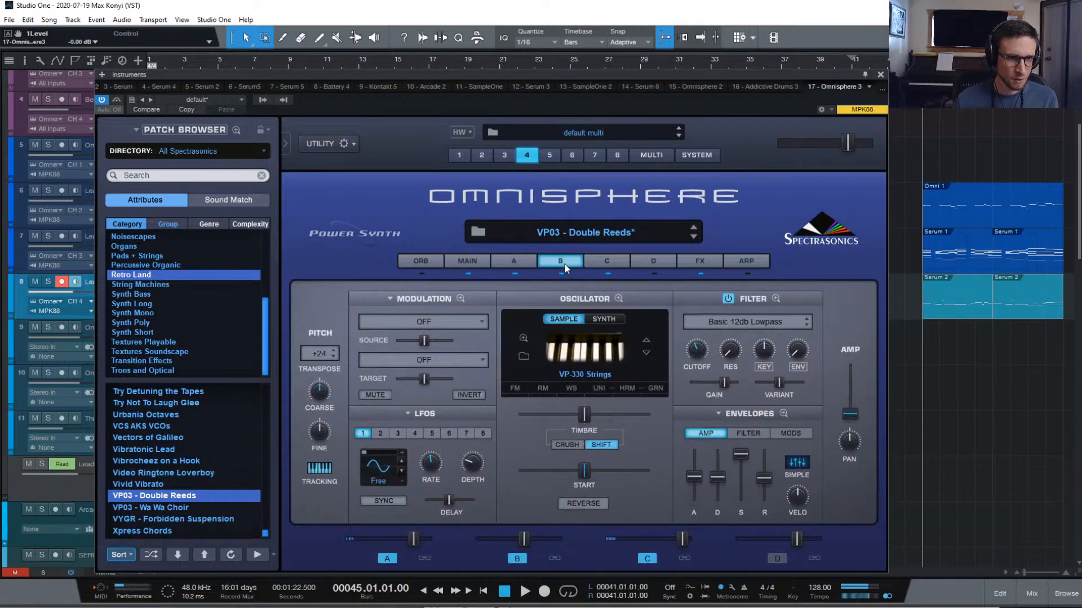
left_click(559, 273)
left_click(515, 273)
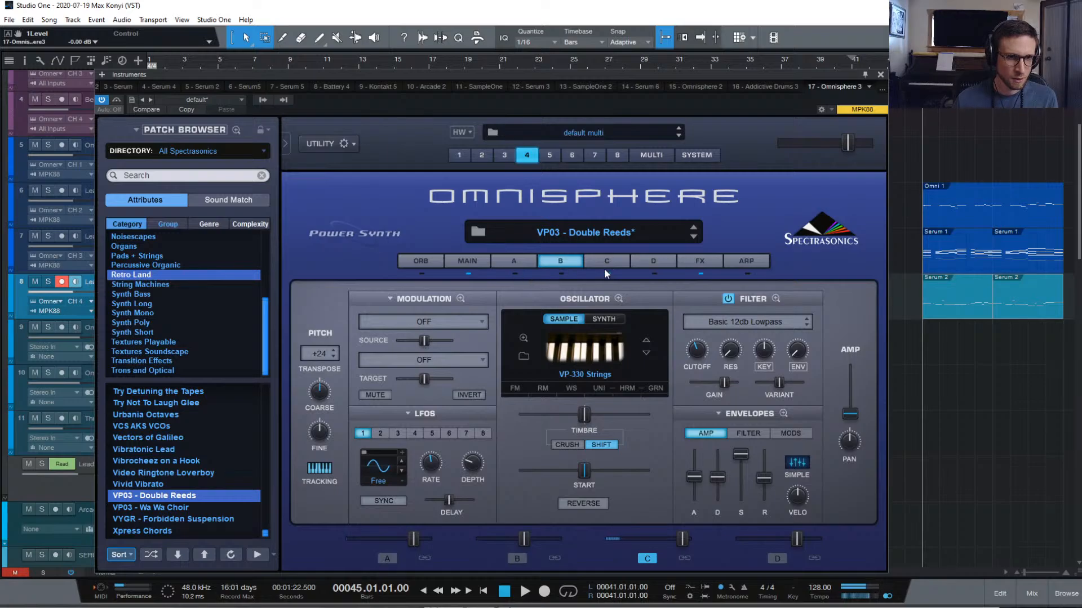
left_click(562, 274)
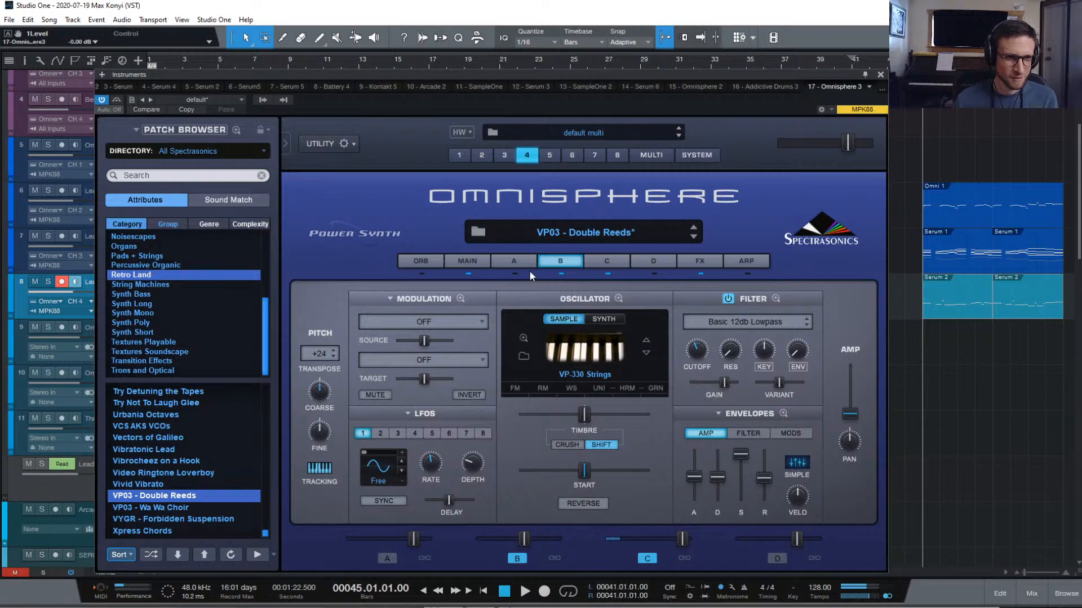
left_click(514, 268)
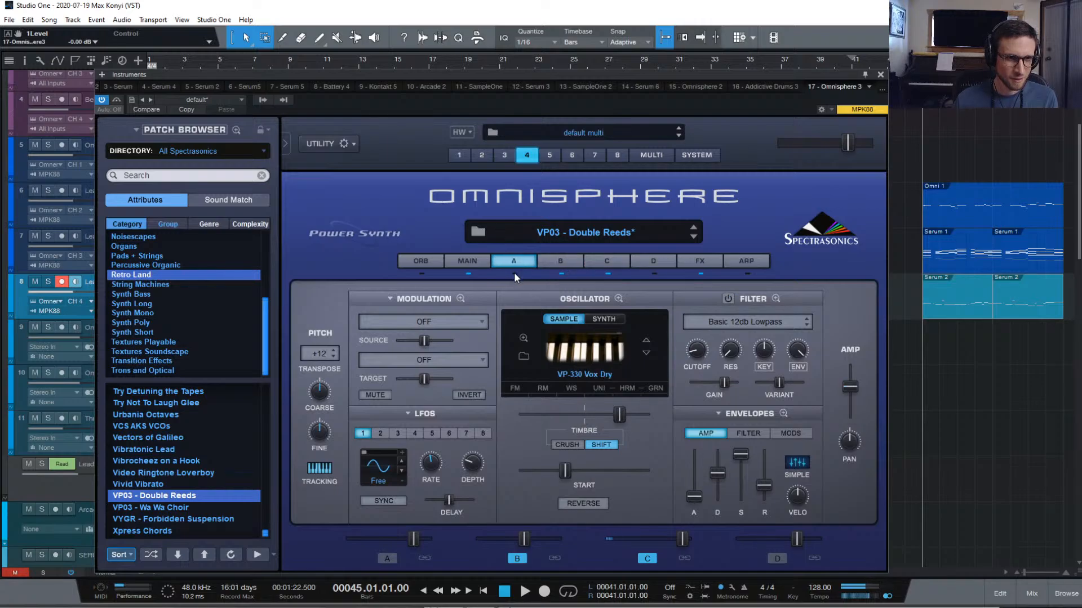
left_click(514, 273)
Link layers A, B and C, raise their shared amp attack to 0.157 sec, and nudge sample start earlier
mouse_move(849, 389)
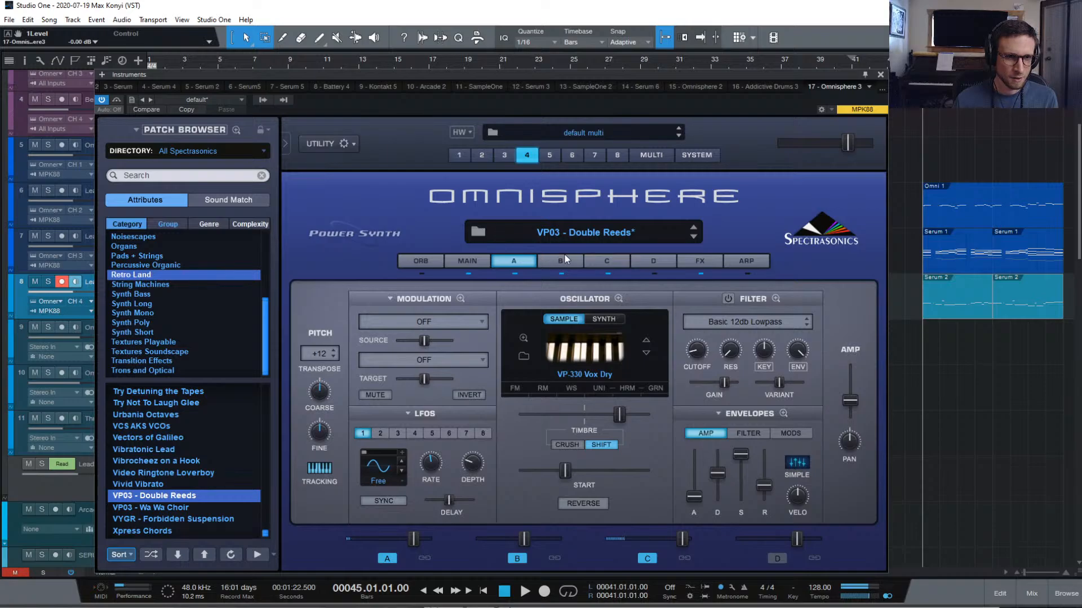
left_click(685, 558)
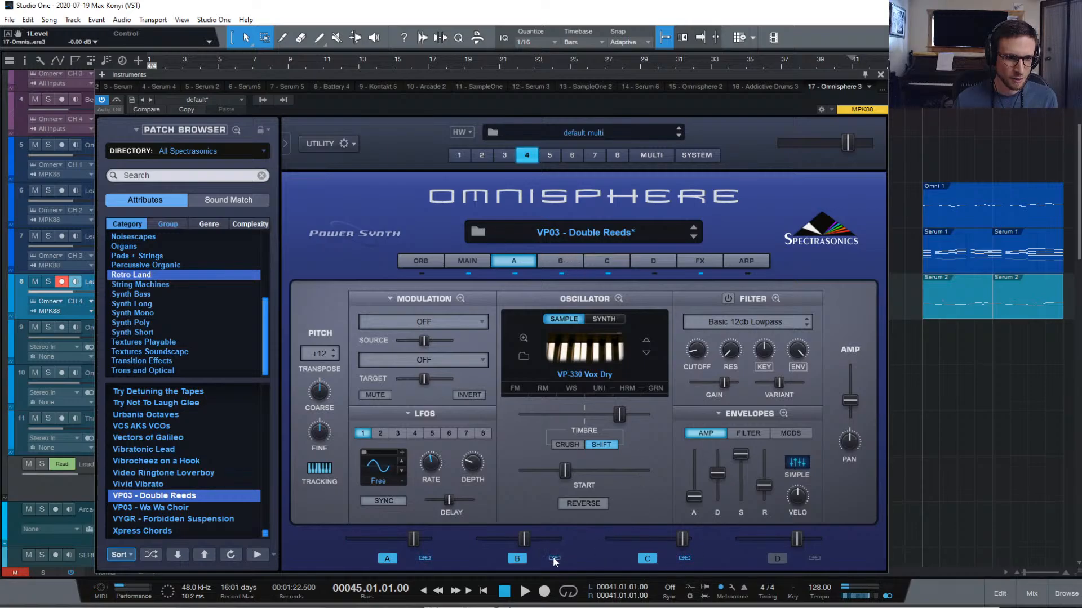
mouse_move(694, 498)
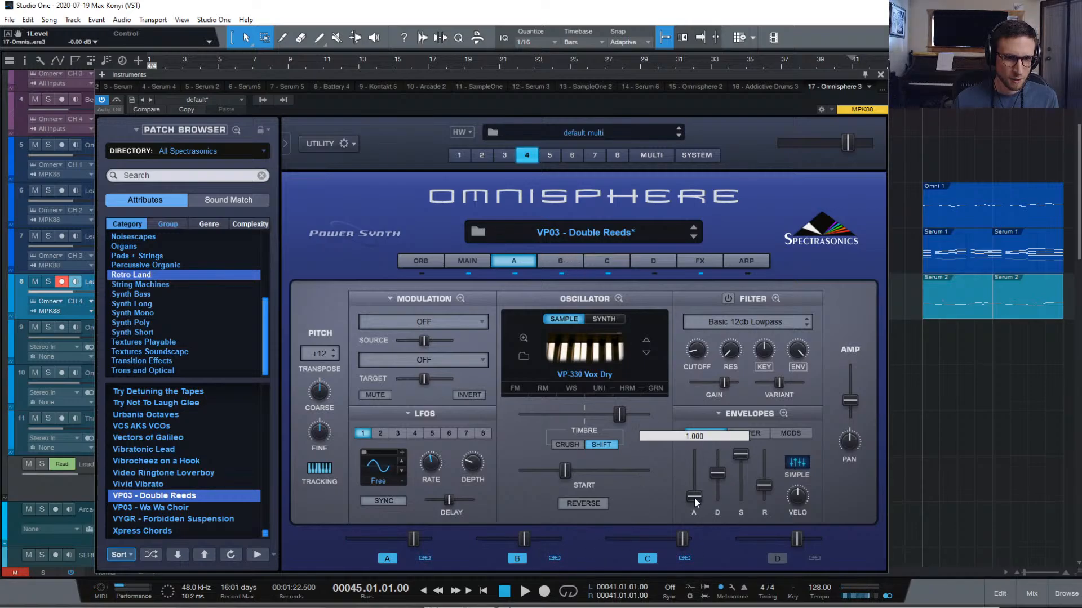
left_click_drag(694, 498, 696, 496)
left_click_drag(564, 469, 560, 468)
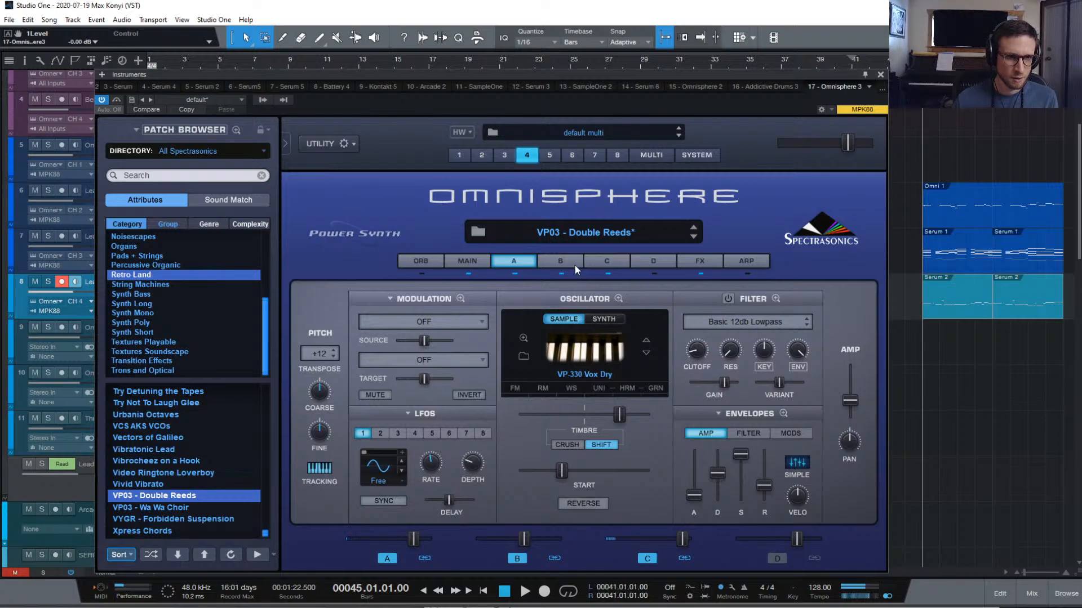
On layer B, show the filter envelope and leave the filter switched off
left_click(606, 262)
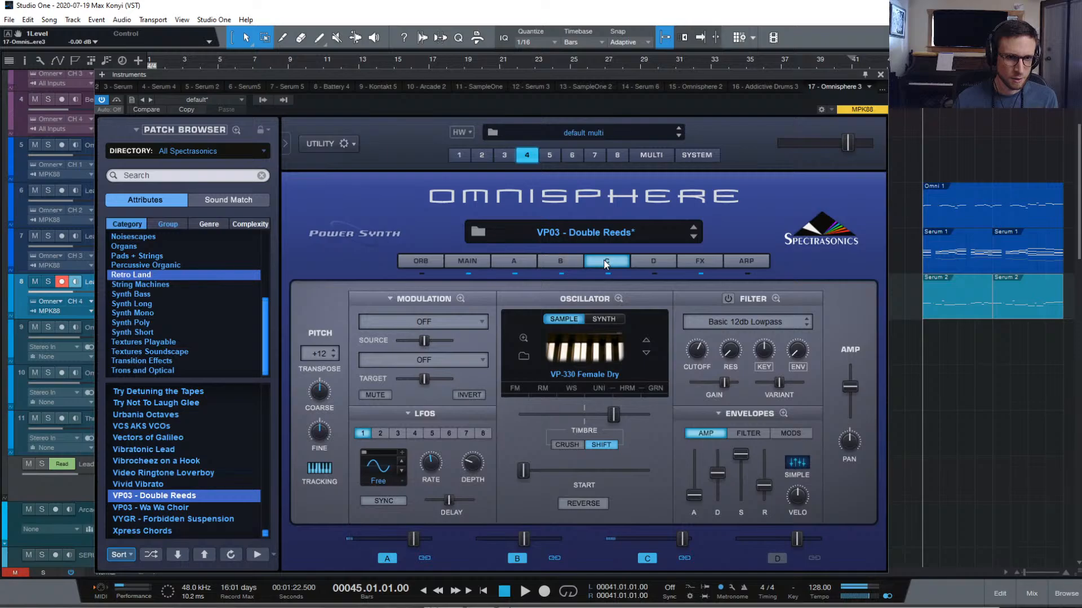
left_click(561, 262)
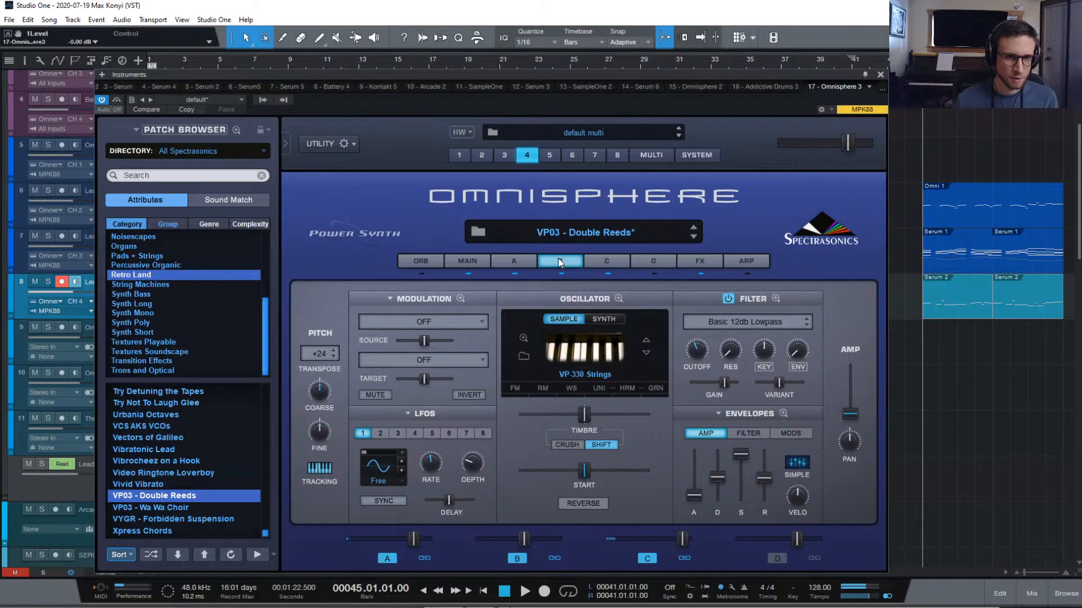
left_click(748, 433)
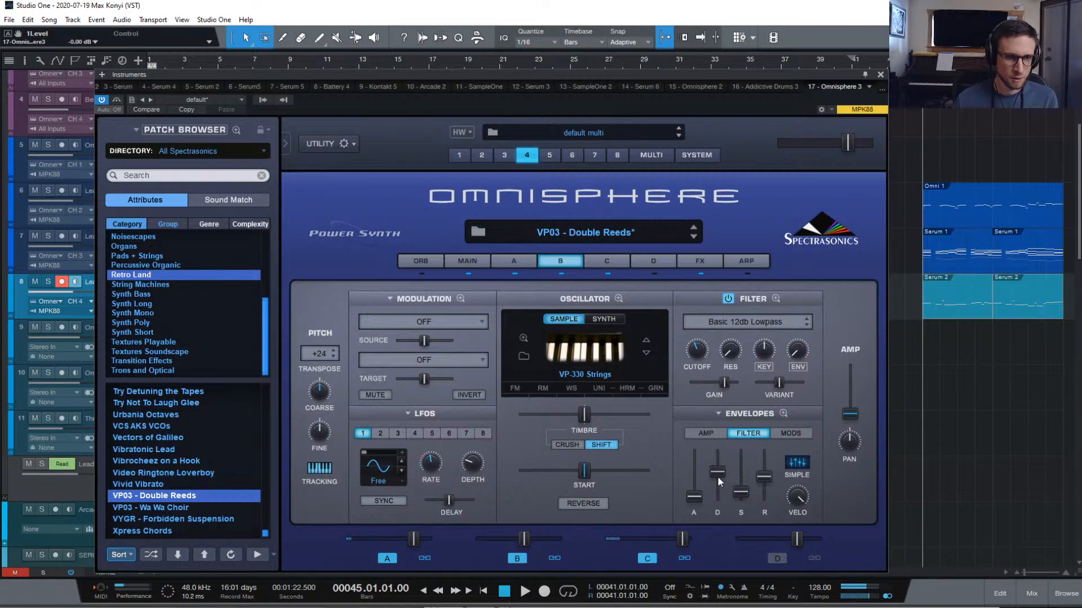
left_click(728, 298)
left_click(727, 299)
left_click(729, 299)
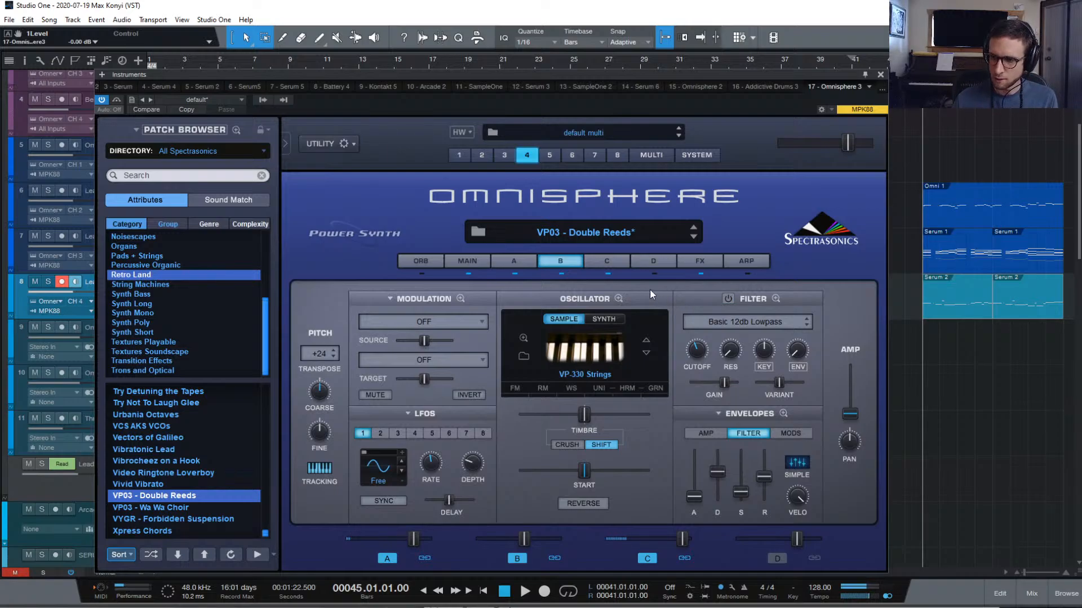
On layer D, pick SawSquare Fat from the oscillator waveform menu in place of Noise
left_click(654, 260)
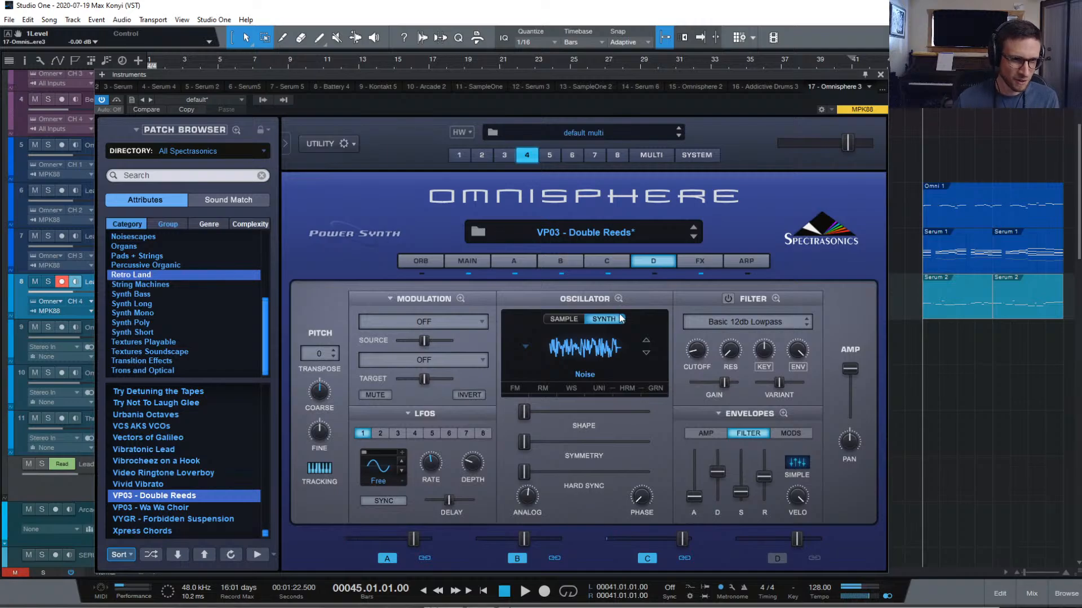
left_click(582, 353)
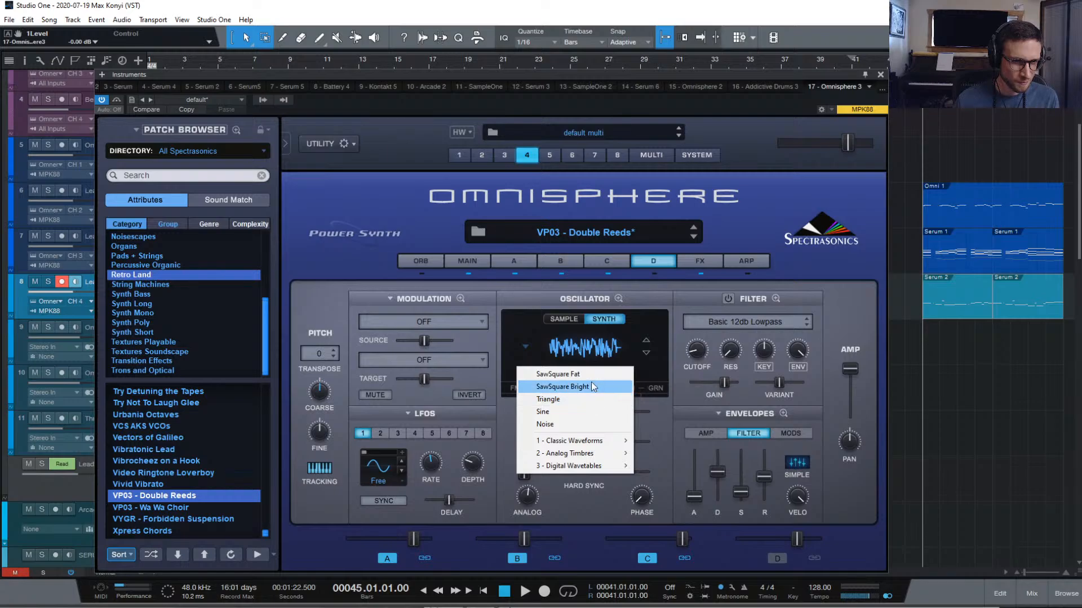
left_click(600, 376)
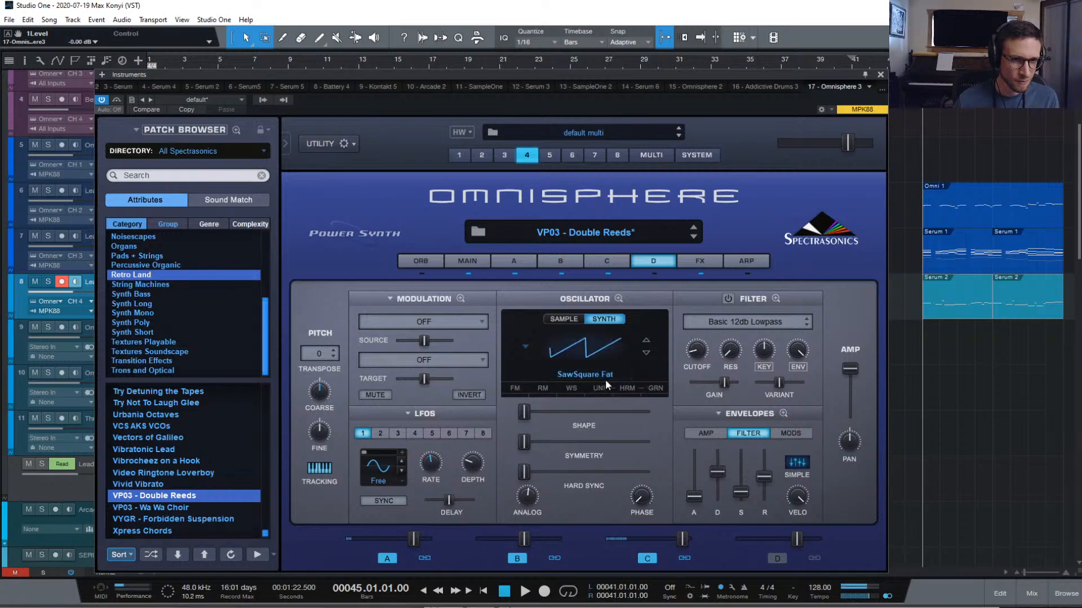
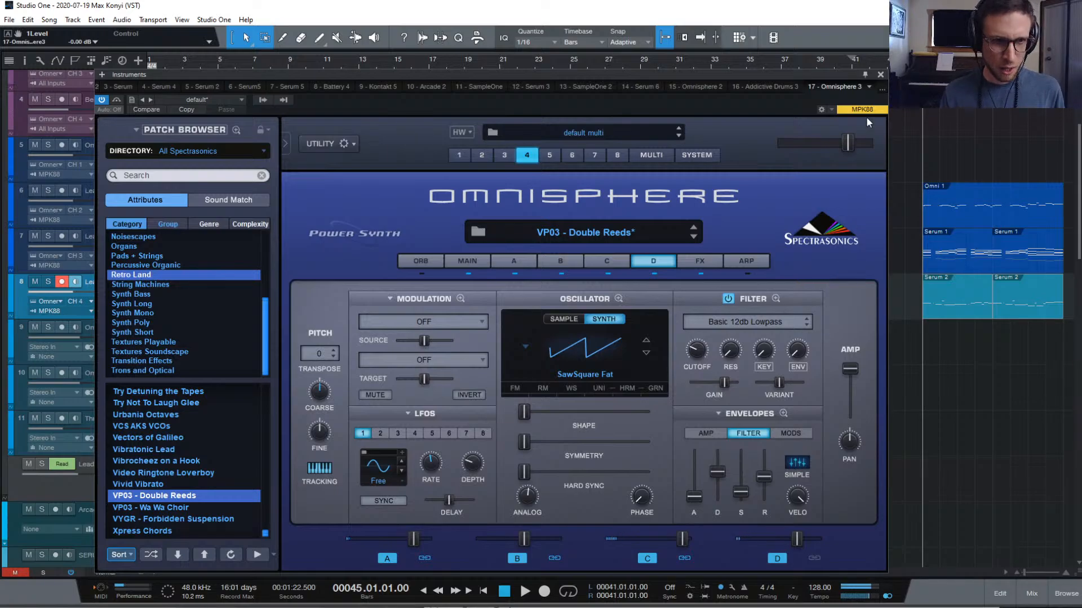
Play the passage to audition the current balance of the Omnisphere parts
key("space")
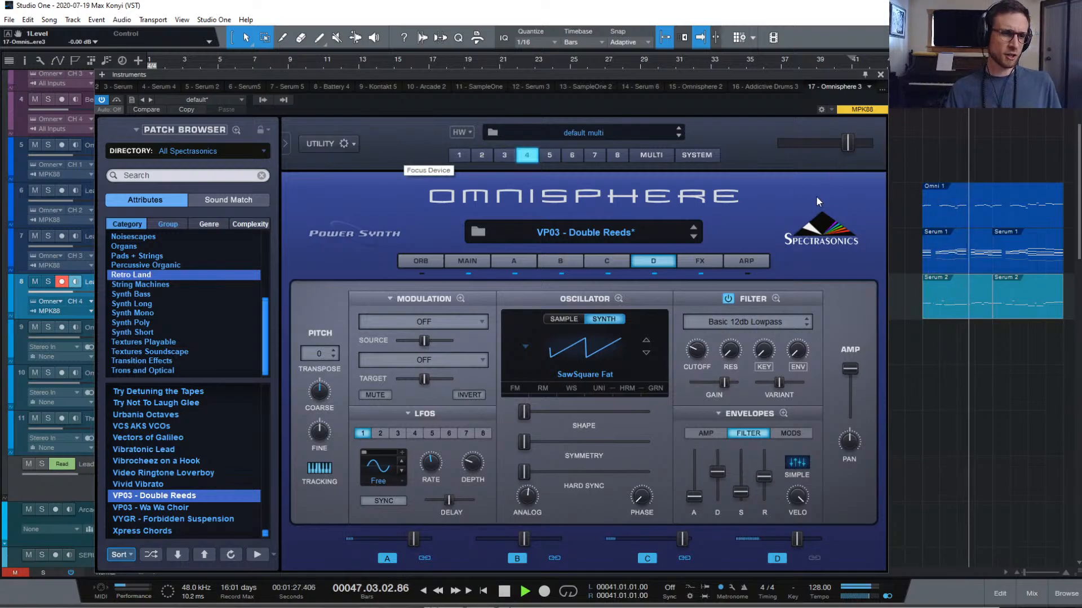
key("space")
key("space")
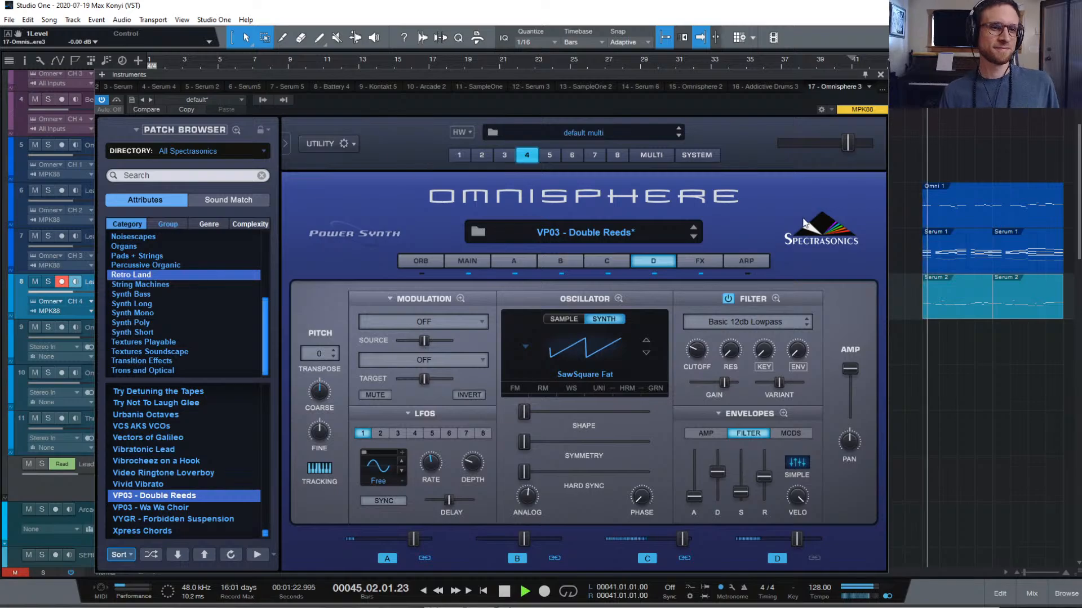
key("space")
key("space")
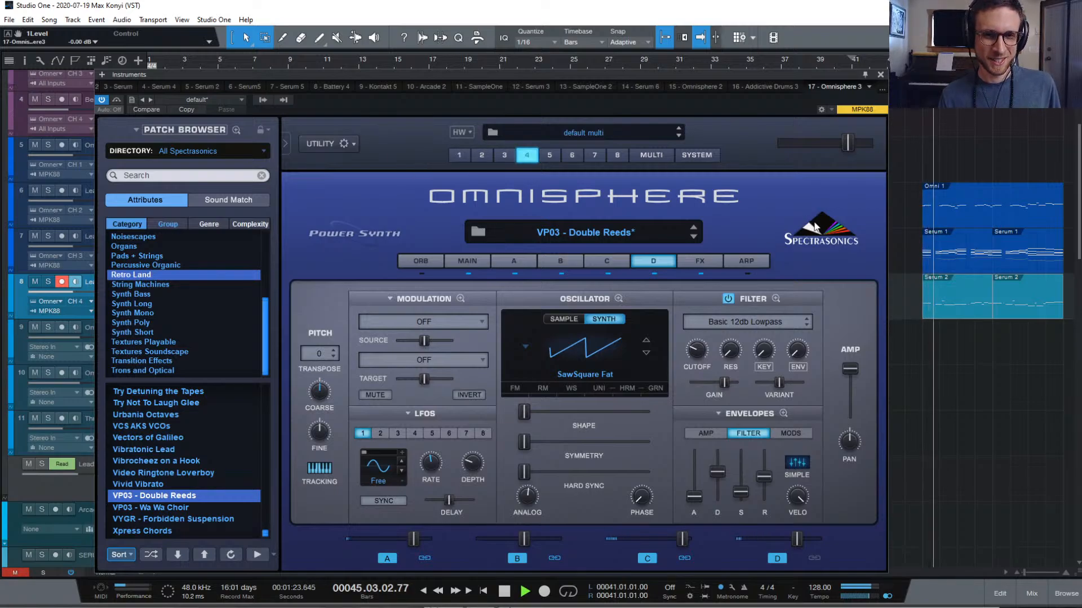
Lower part 4 (VP03 - Double Reeds) to about -8.87 dB in the multi mixer, then play to check
key("space")
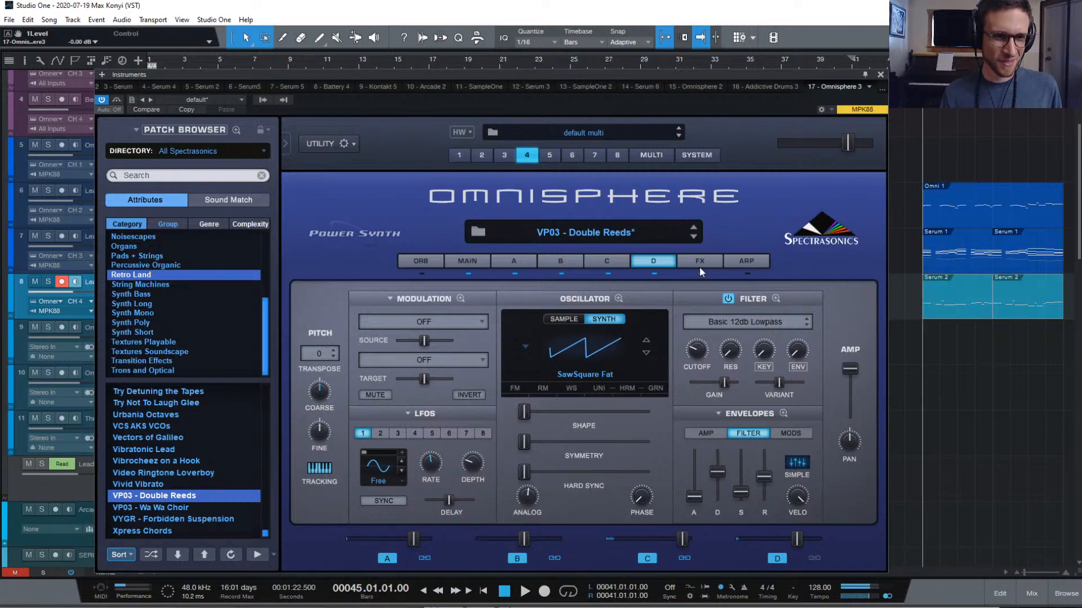
left_click(650, 154)
left_click_drag(635, 380, 609, 381)
key("space")
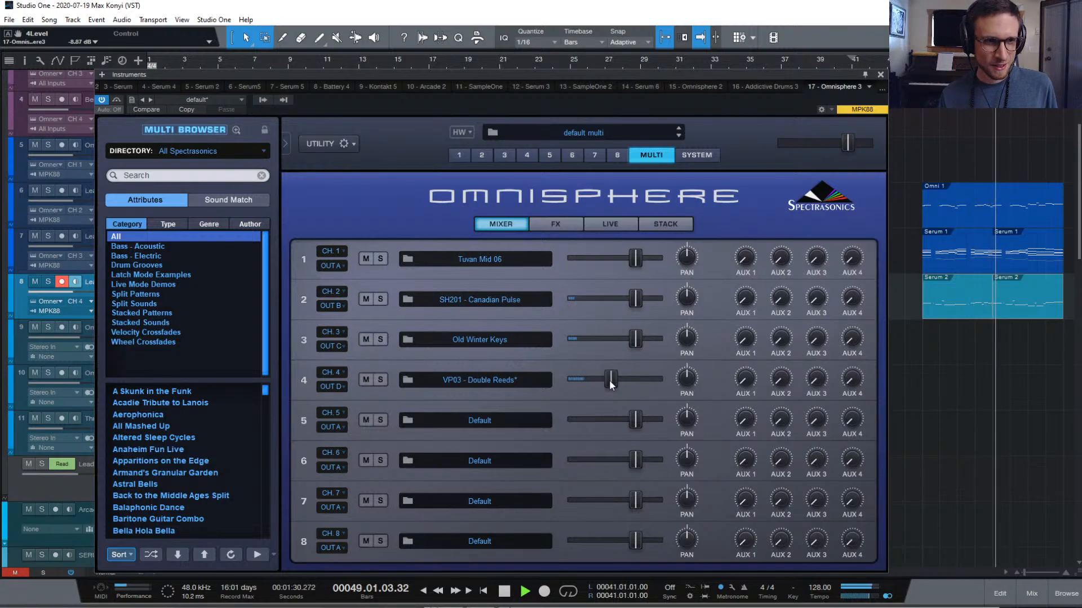
key("space")
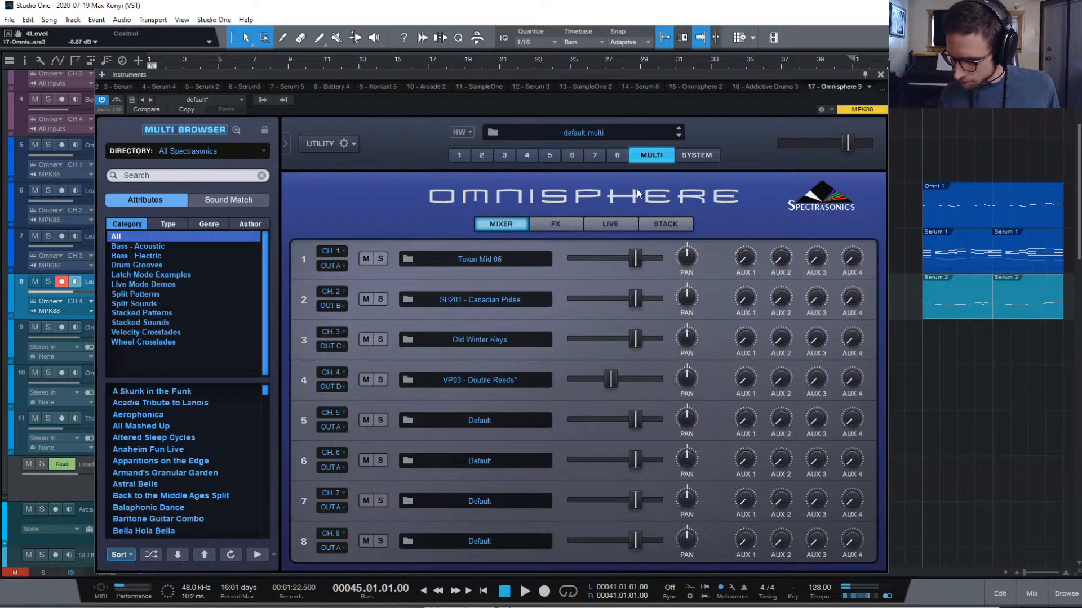
key("space")
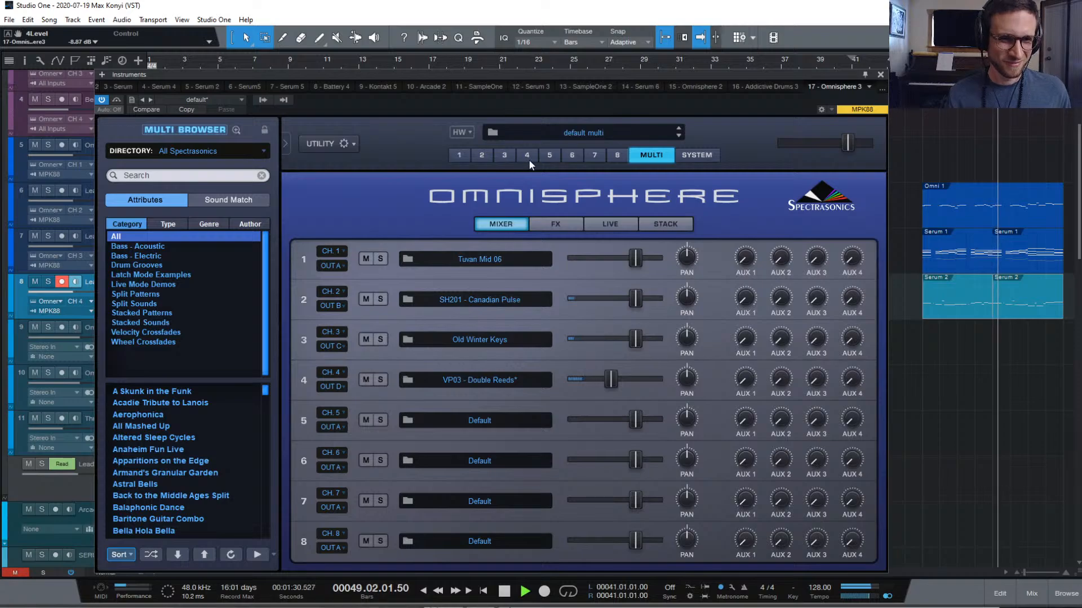
key("space")
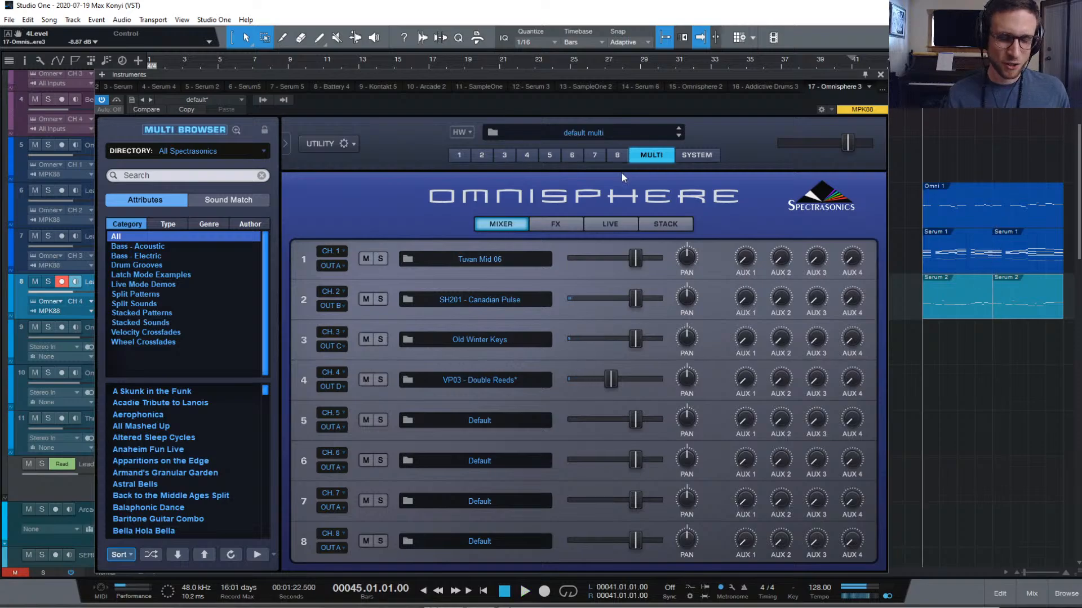
Reopen Lead 2's Omnisphere and show part 4's VP03 - Double Reeds patch page
left_click(881, 75)
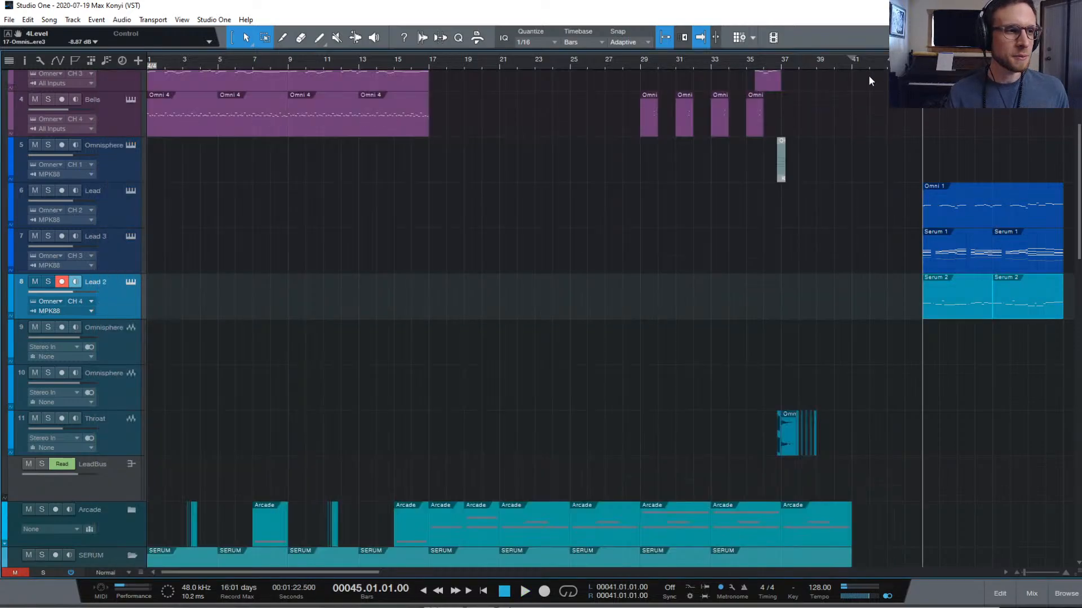
left_click(130, 281)
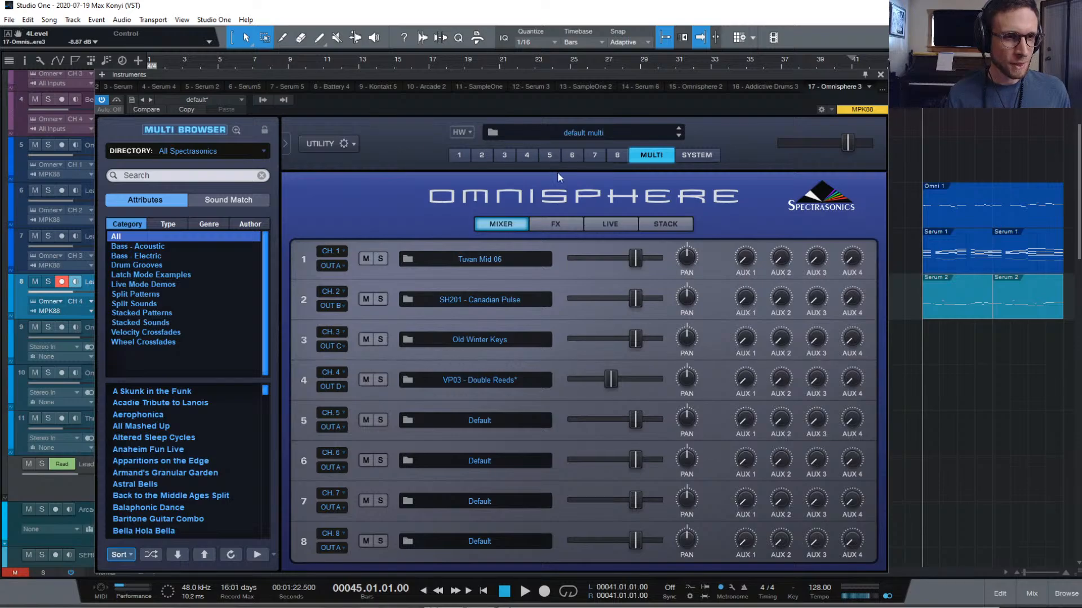
left_click(527, 156)
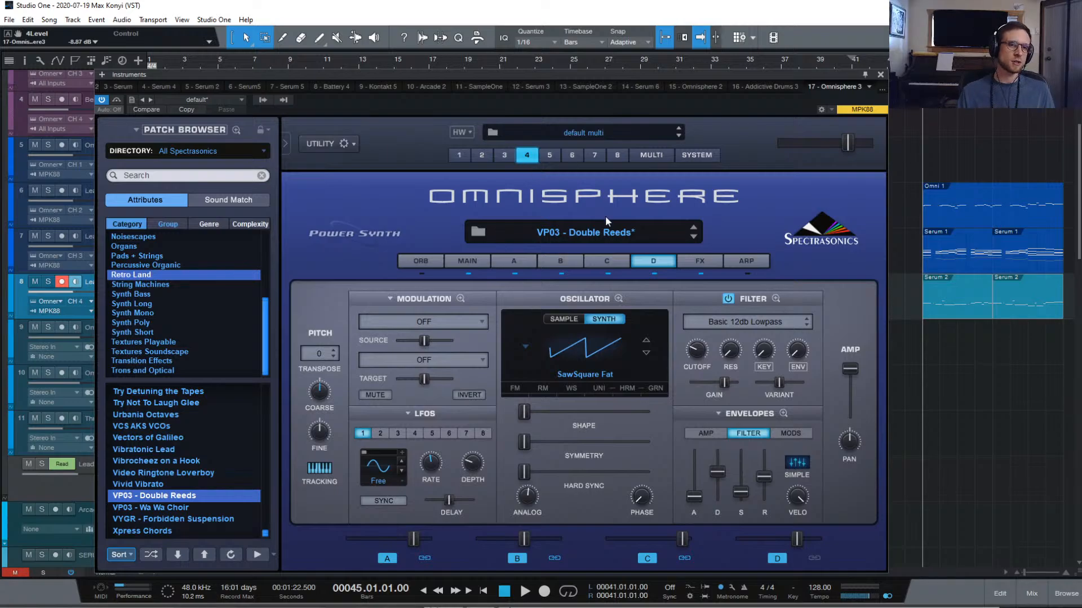
Audition patches in the Organs category and load Busted Organ Wheel on part 4
left_click(575, 233)
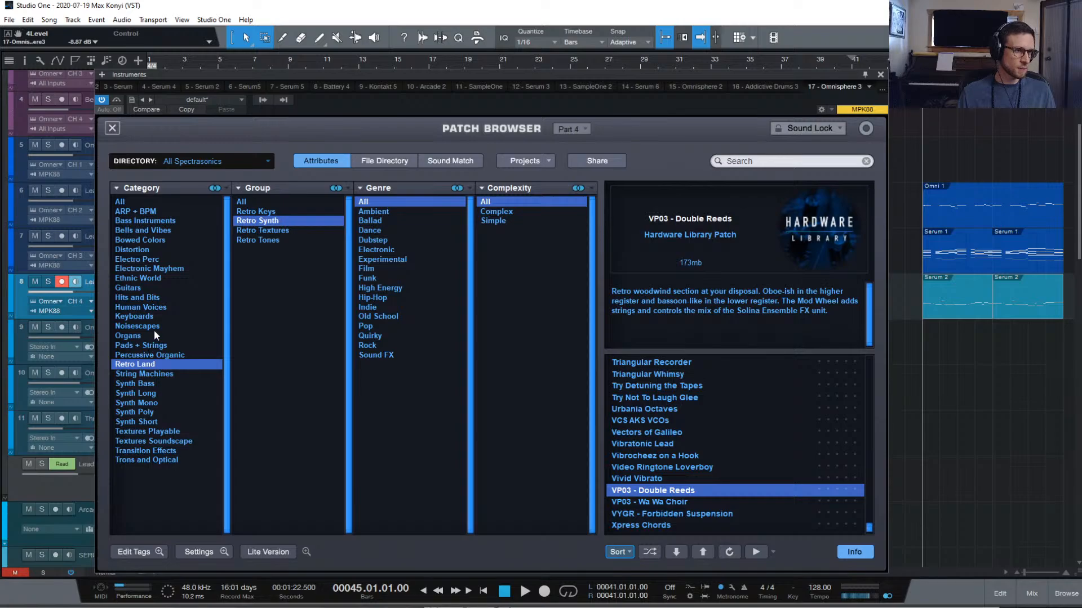
left_click(128, 336)
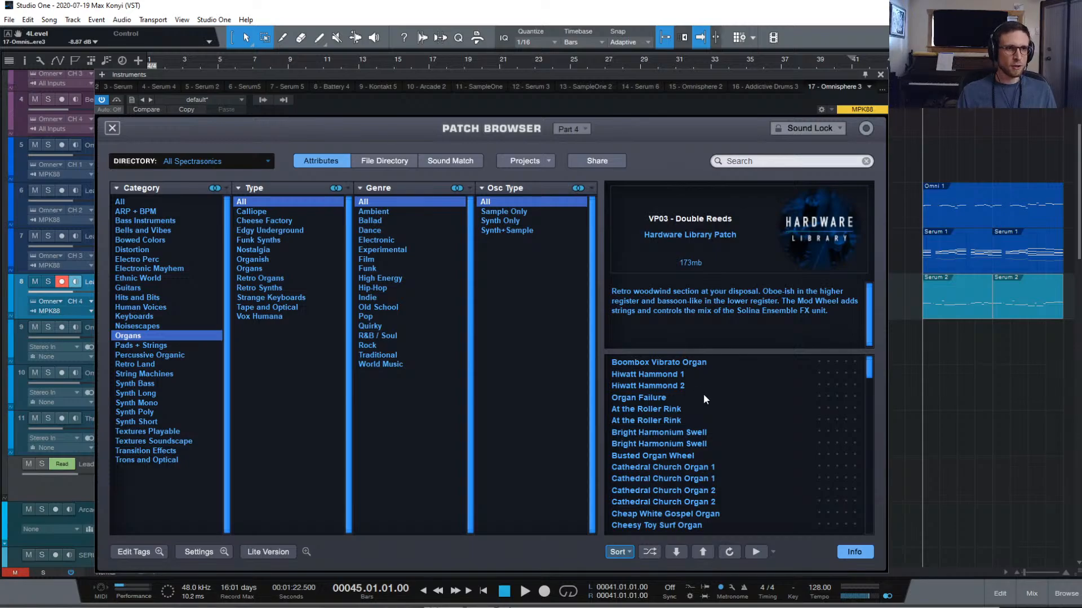
left_click(690, 364)
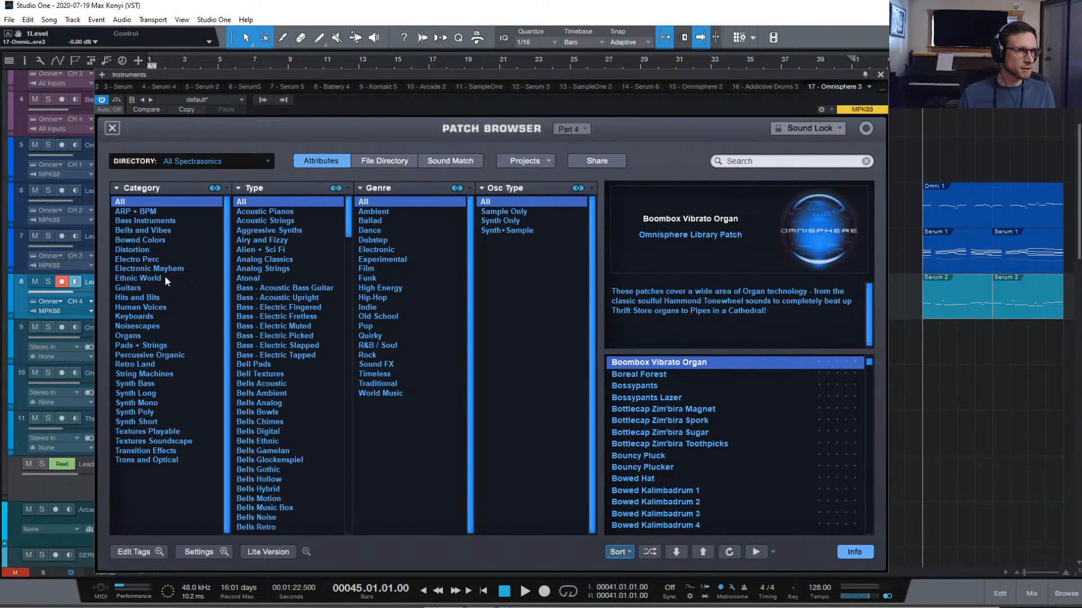
left_click(128, 336)
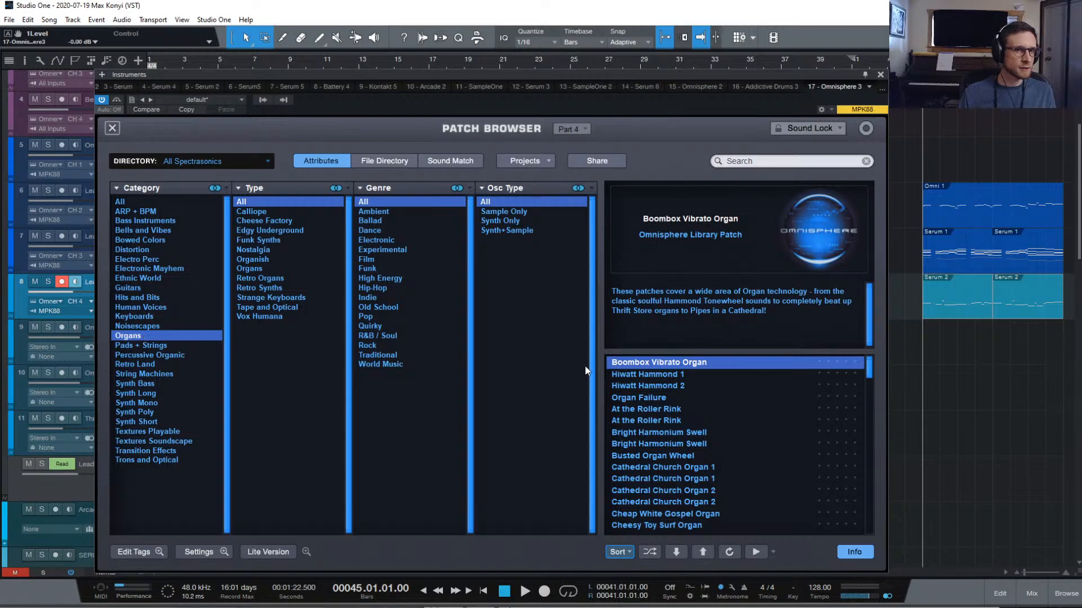
left_click(683, 375)
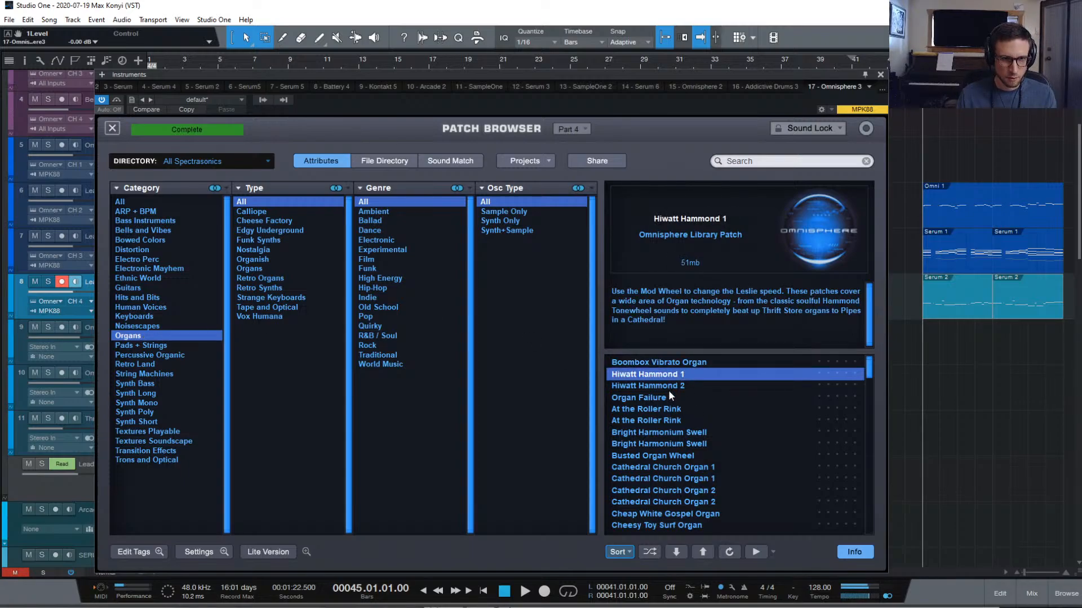
left_click(673, 398)
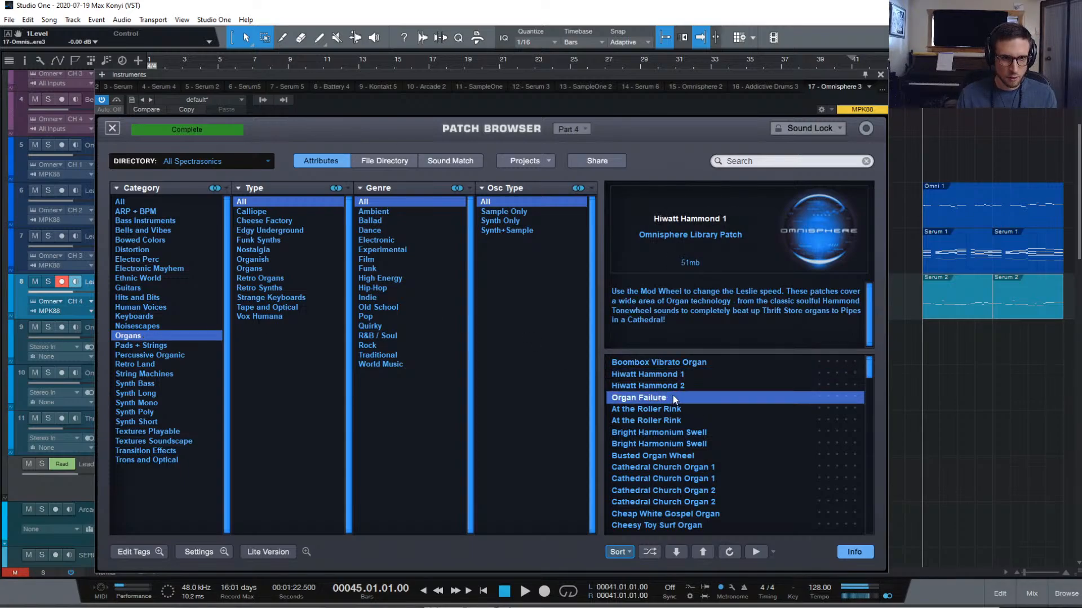
left_click(704, 411)
left_click(701, 421)
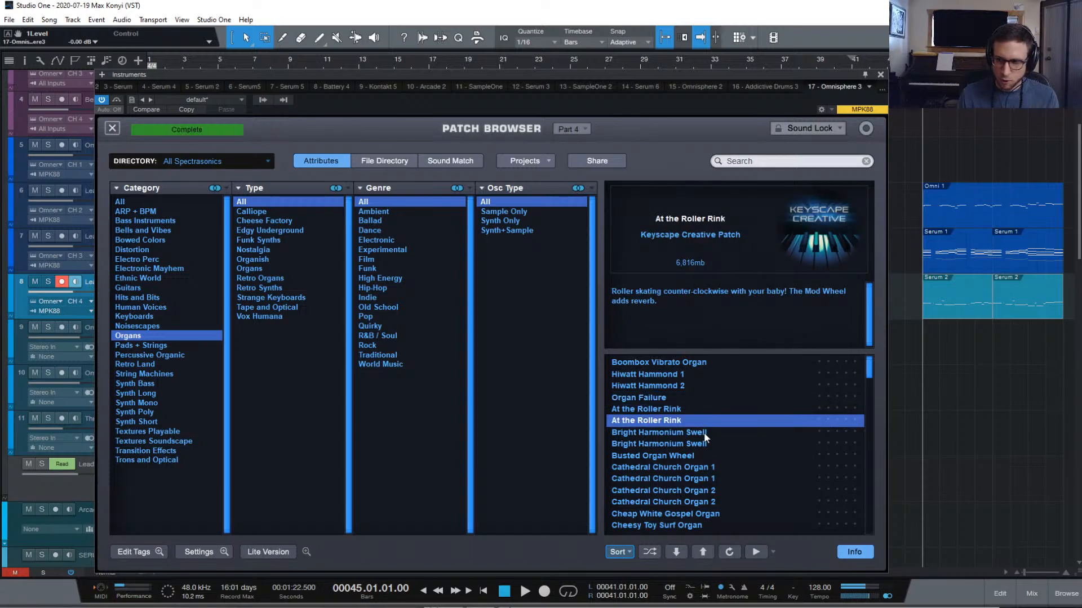
left_click(705, 442)
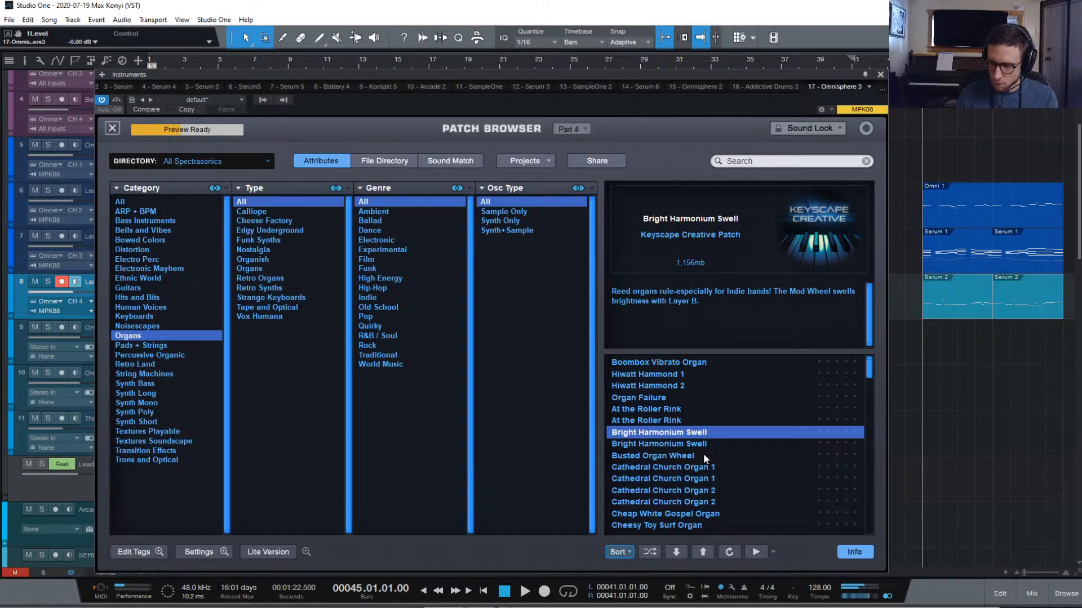
left_click(704, 455)
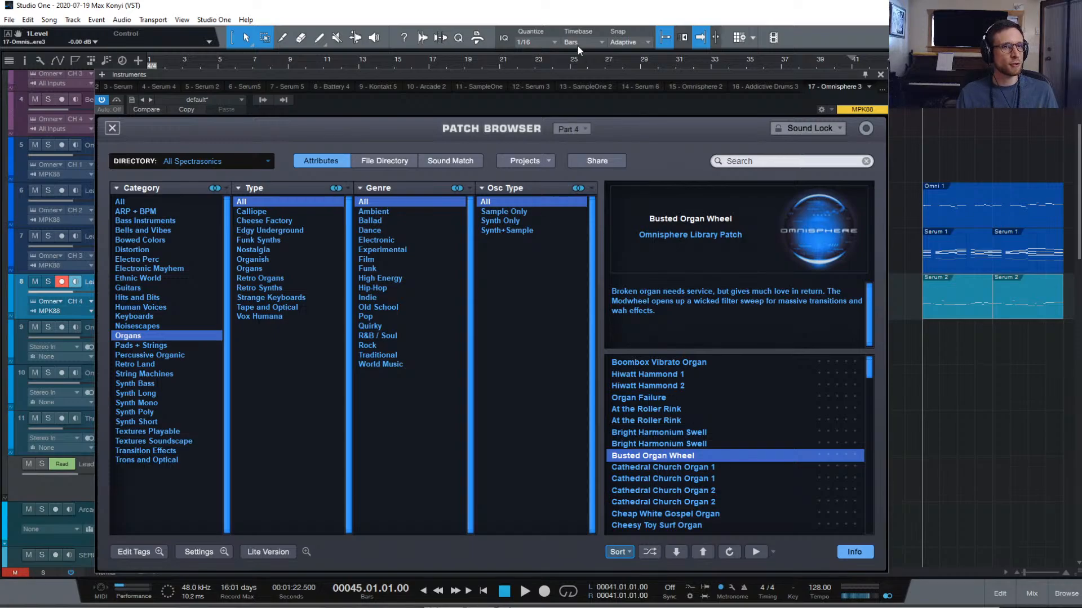
Reposition the plugin window and play back to hear the organ patch
left_click_drag(562, 70, 479, 41)
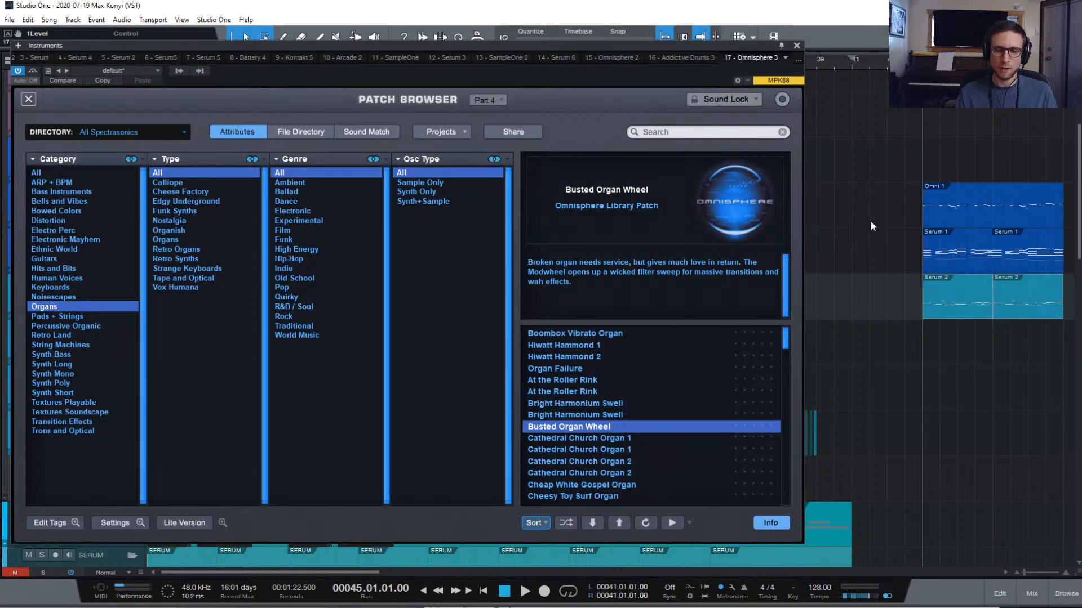
key("space")
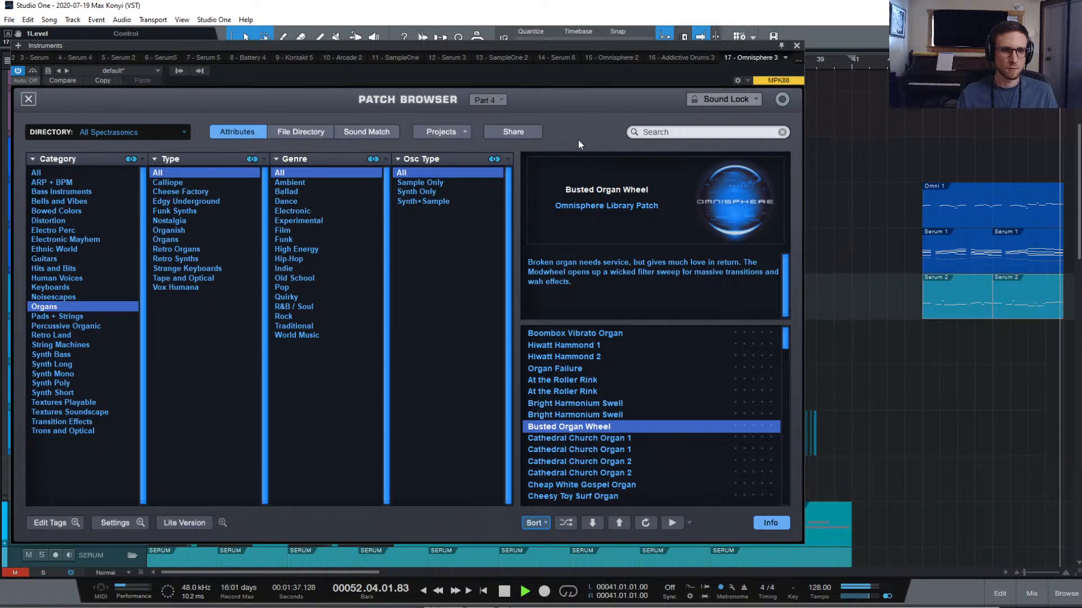
key("space")
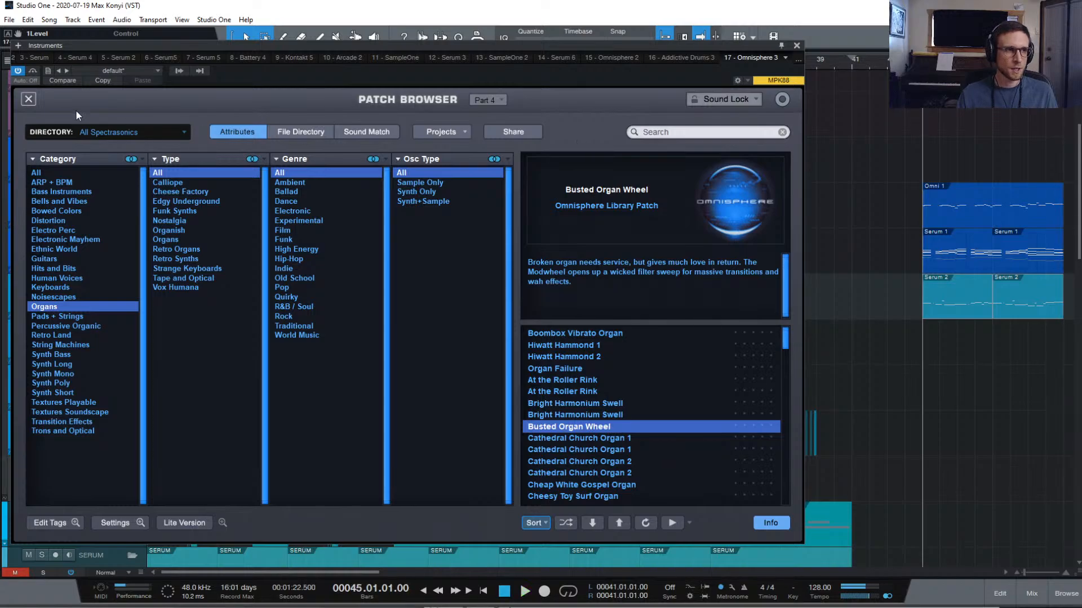
Close the patch browser and solo the Lead 2 track during playback
left_click(27, 101)
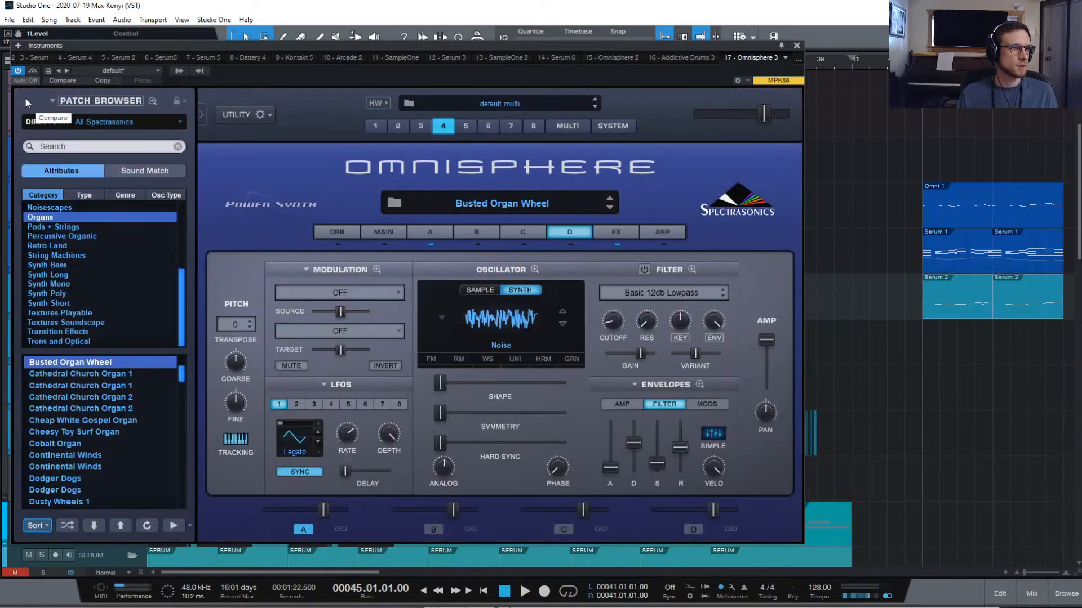
key("space")
left_click_drag(136, 45, 431, 71)
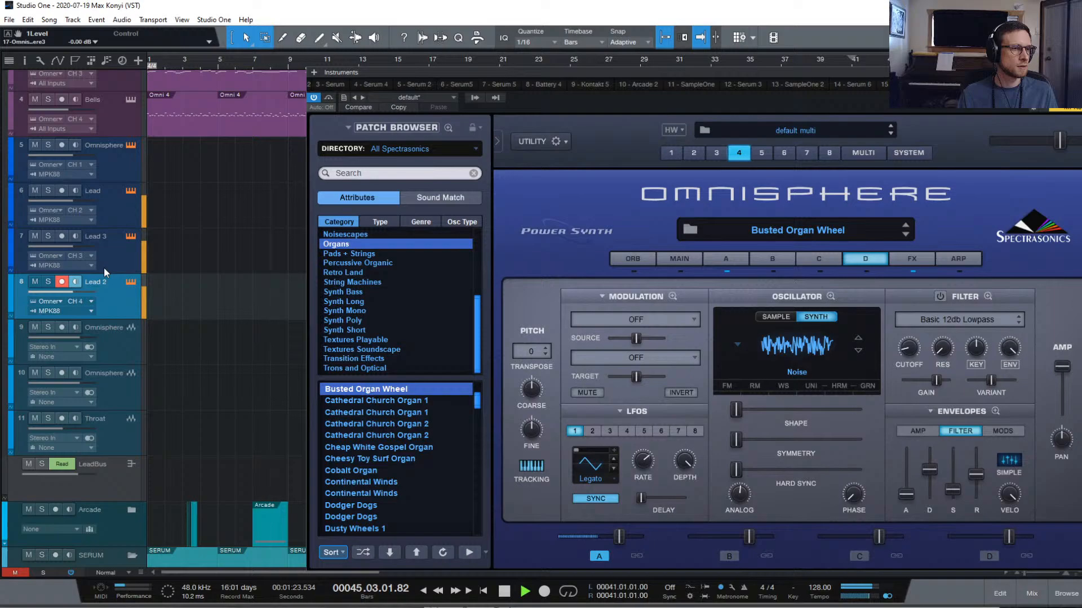
left_click(48, 281)
left_click_drag(577, 72, 374, 43)
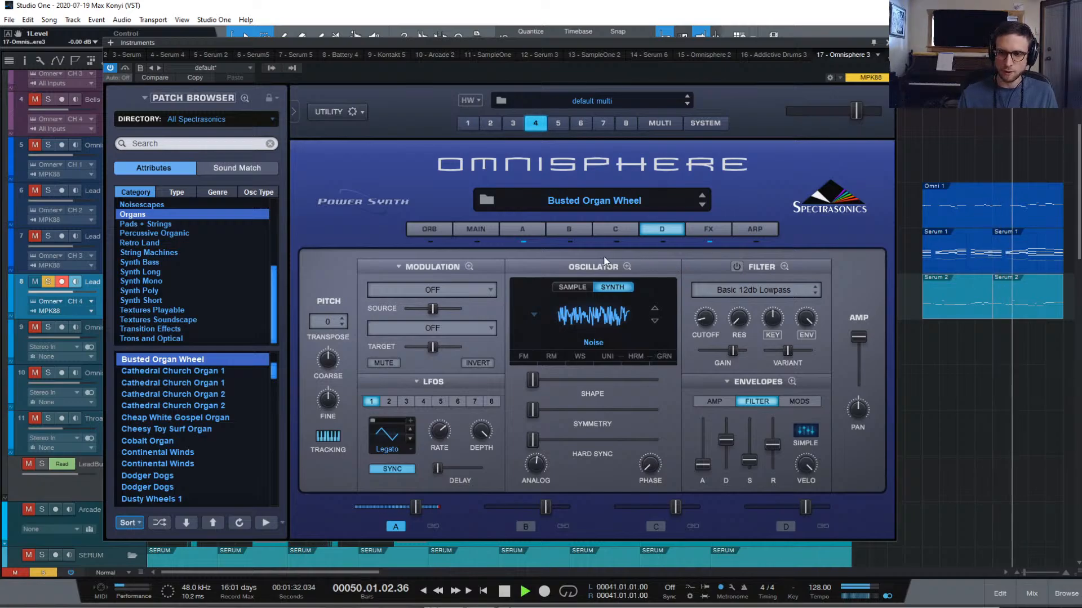
Lower layer A's amp level to 0.500 and show its amp envelope
left_click(518, 225)
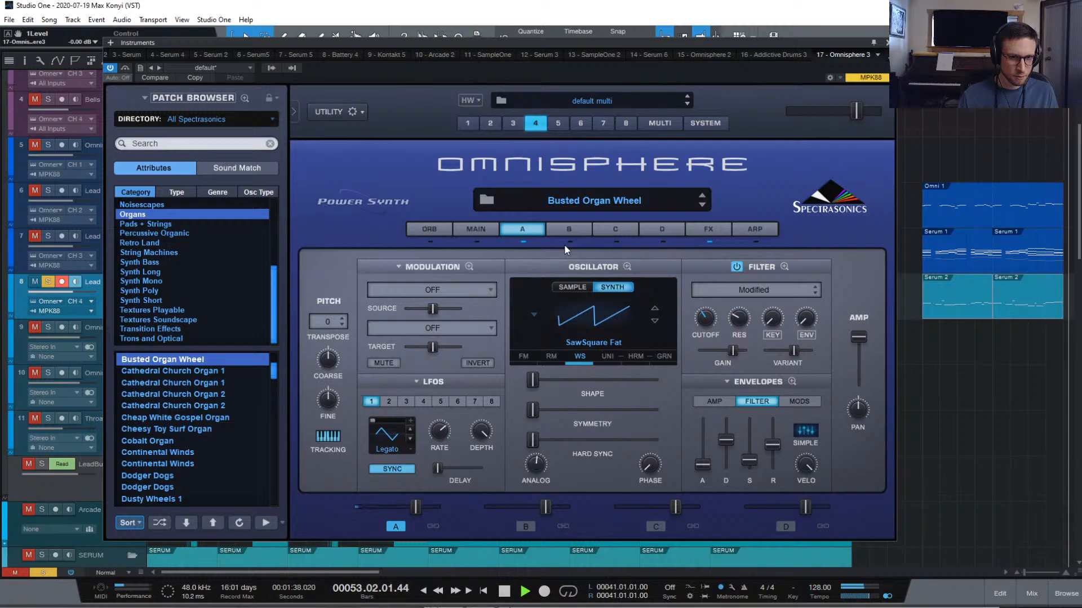
key("space")
key("space")
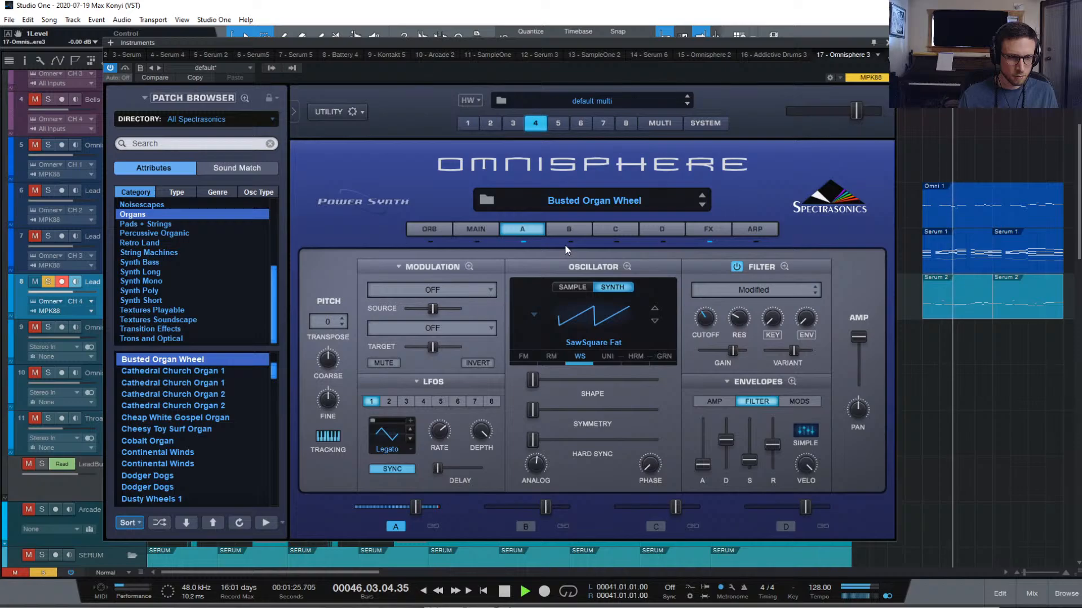
key("space")
left_click(709, 228)
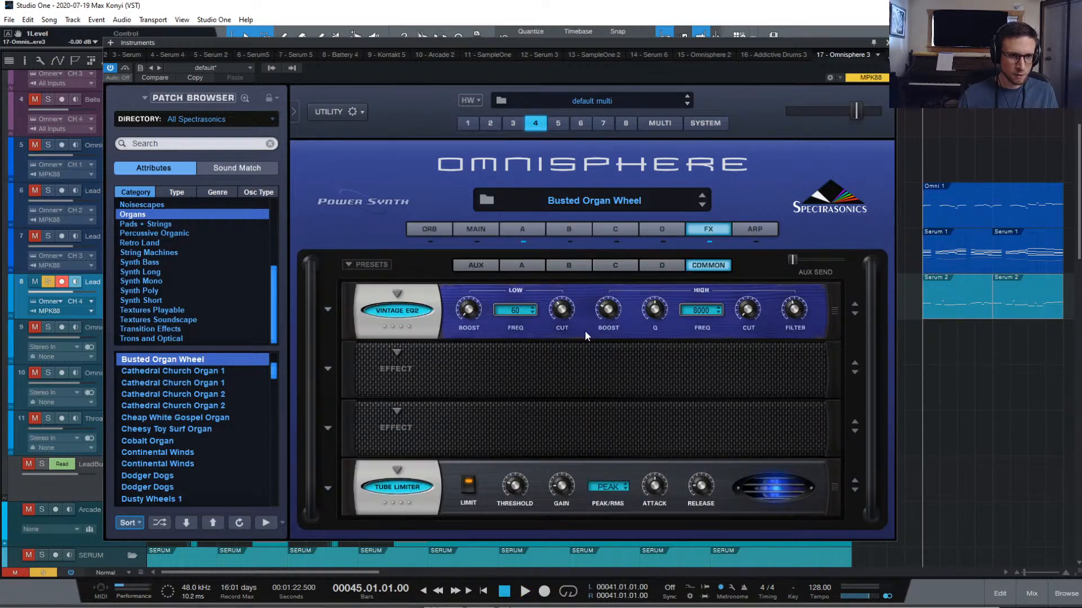
key("space")
left_click(526, 229)
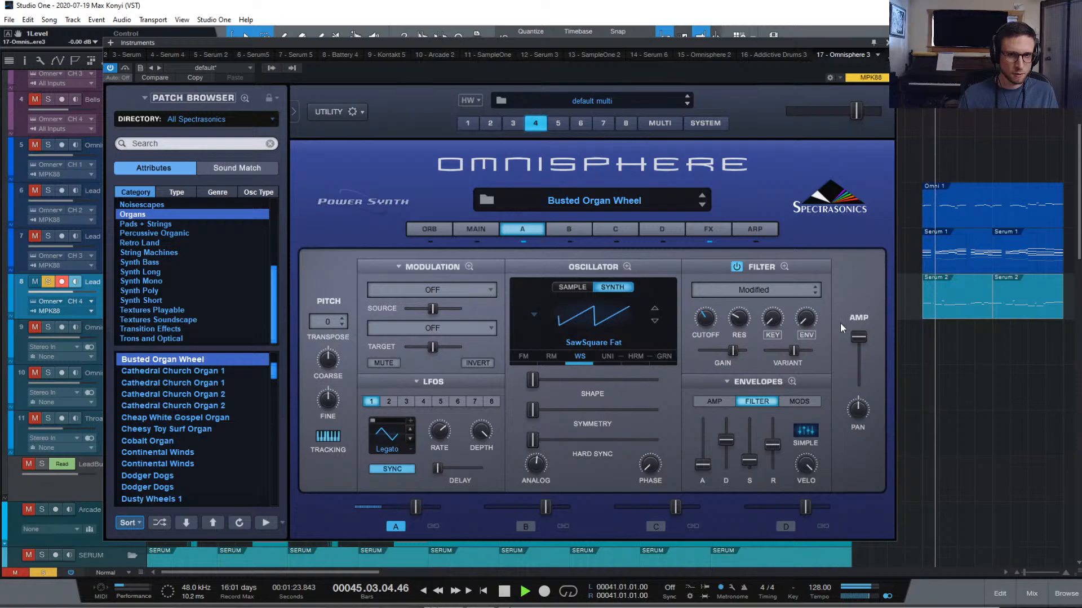
left_click_drag(858, 338, 857, 360)
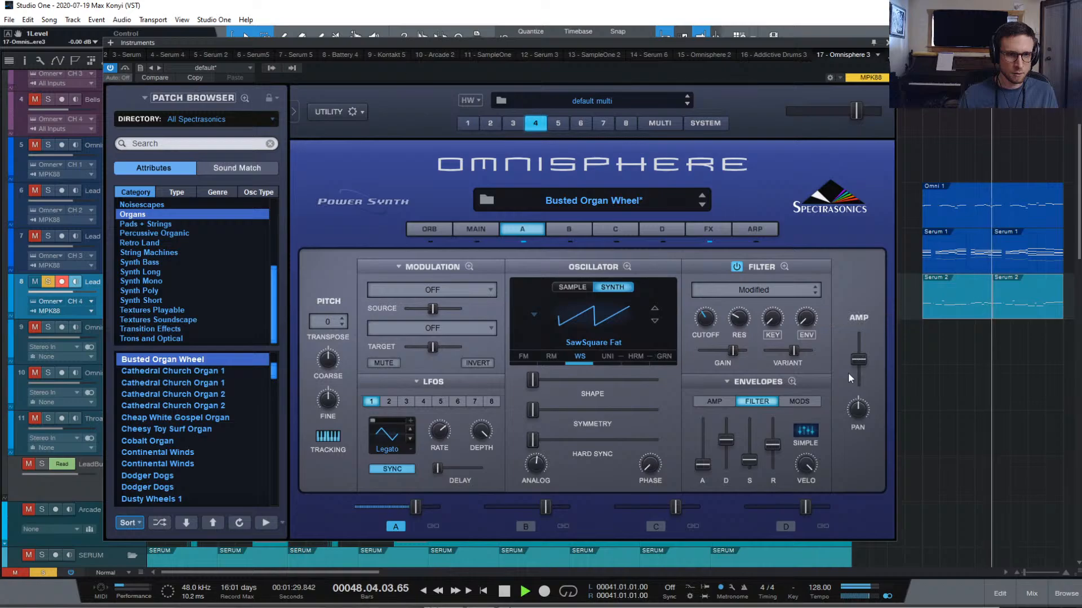
left_click(722, 399)
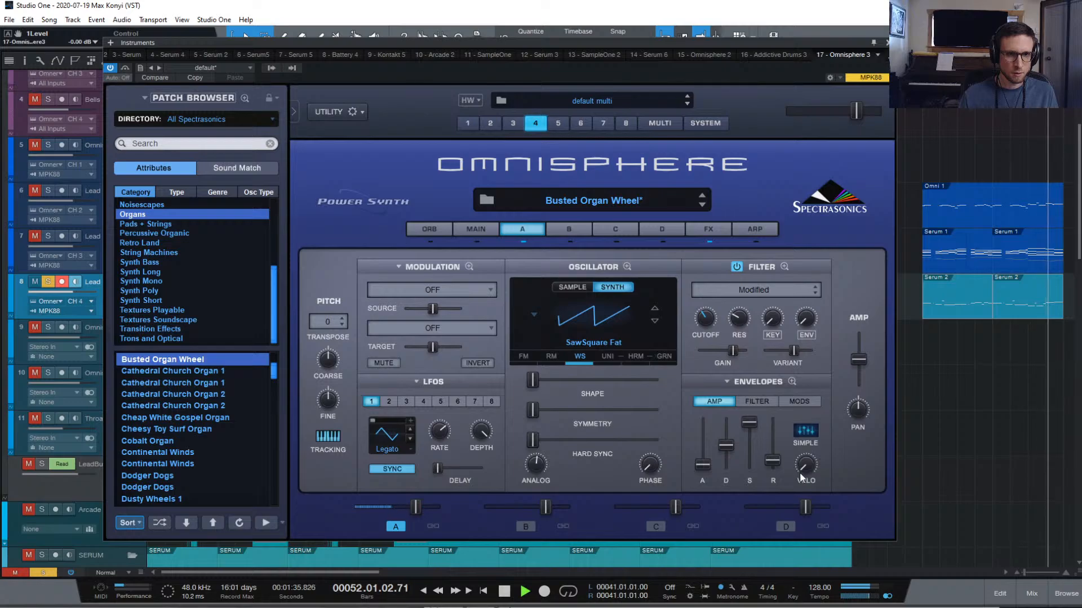
key("space")
key("space")
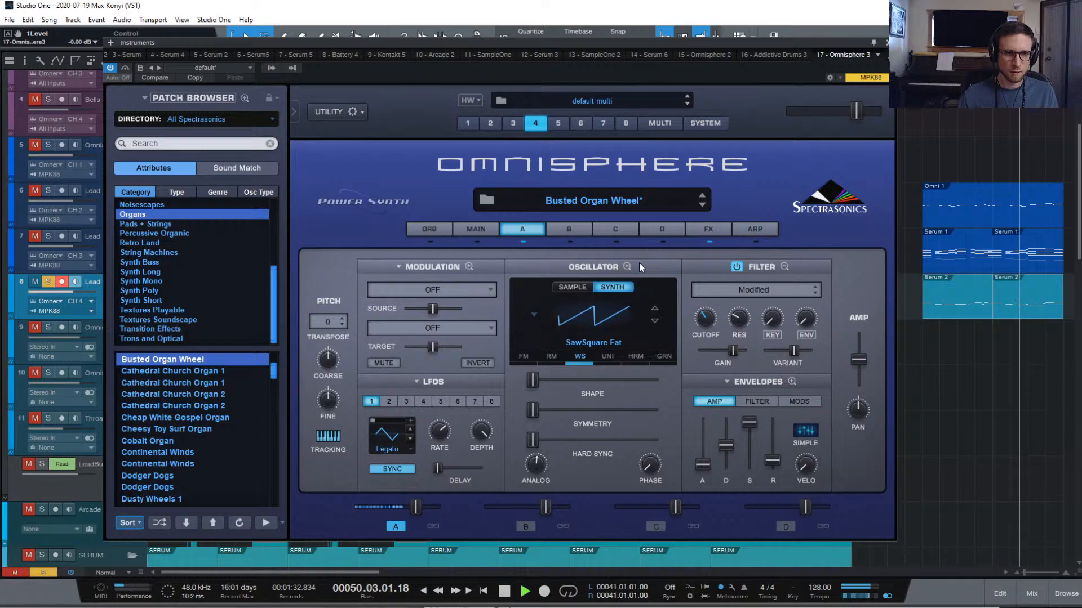
Bypass the Tube Limiter, review the A–D and AUX effect racks, and return to layer A
left_click(697, 227)
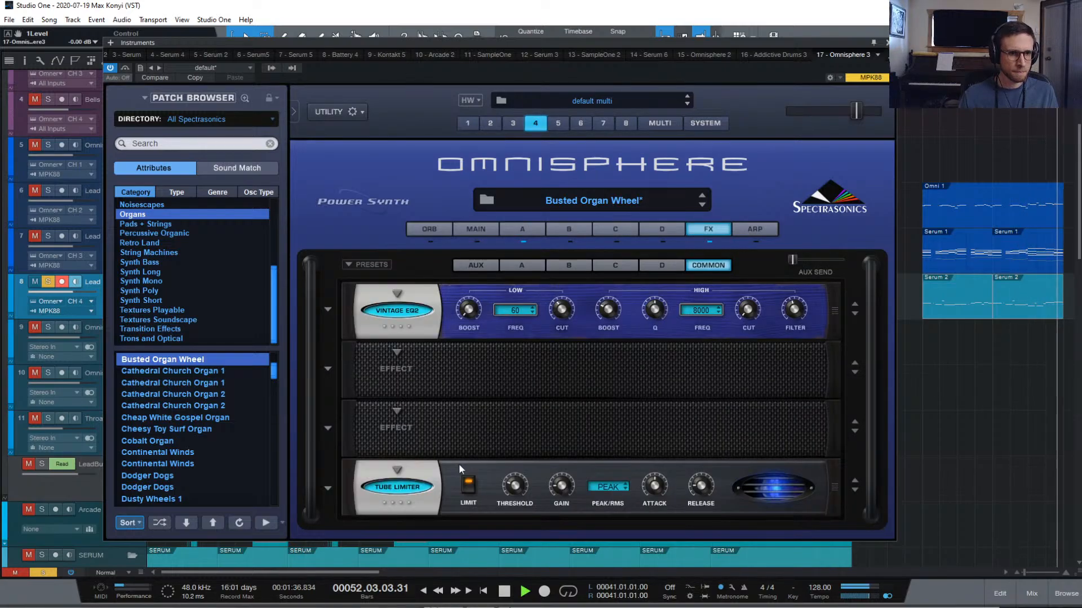
left_click(413, 489)
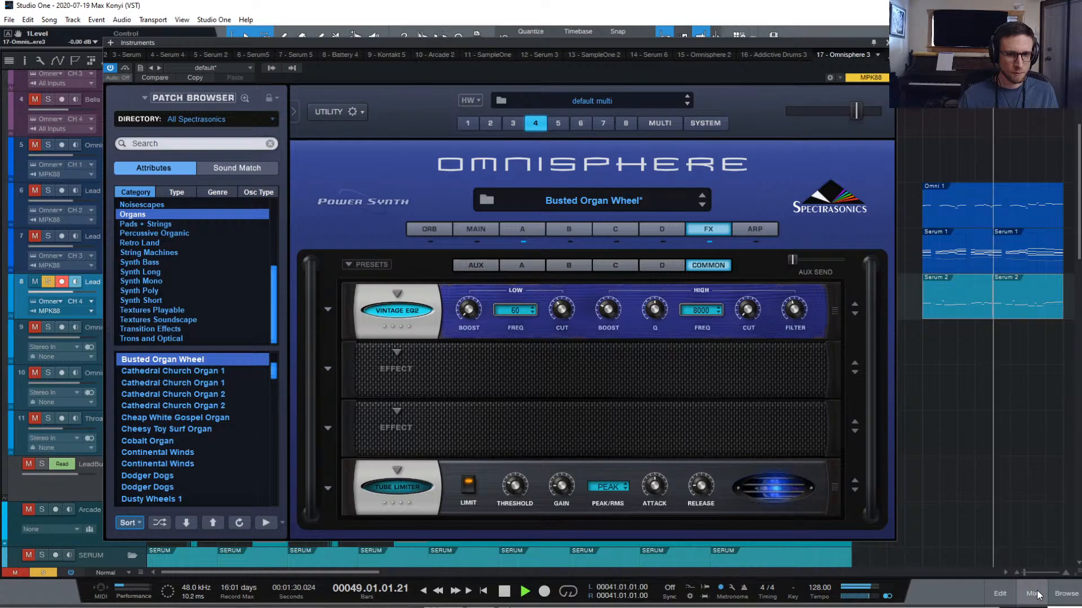
left_click(526, 266)
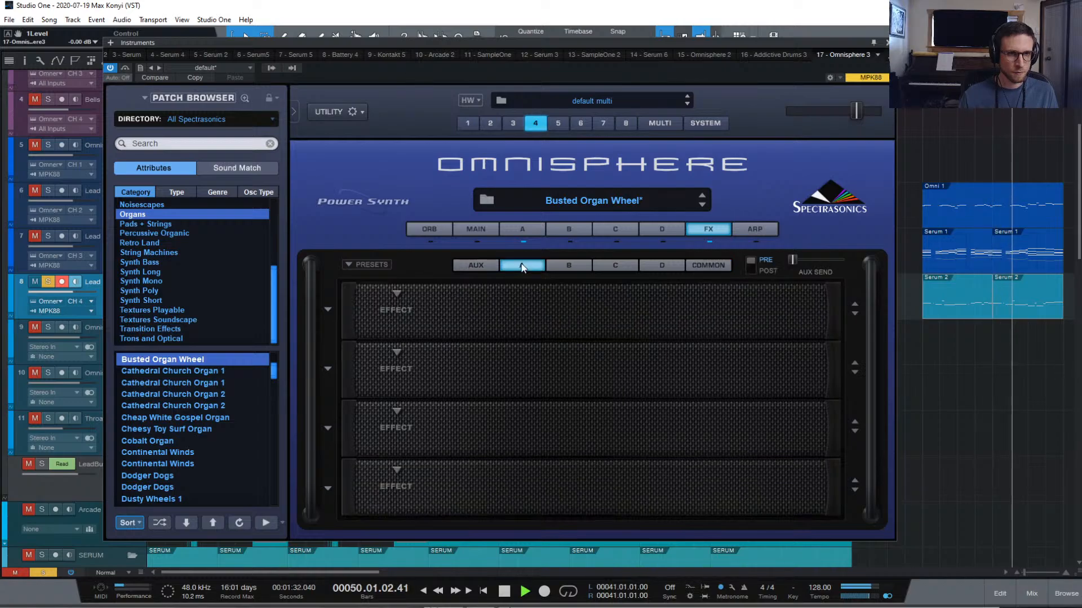
left_click(566, 266)
left_click(607, 265)
left_click(658, 266)
left_click(470, 265)
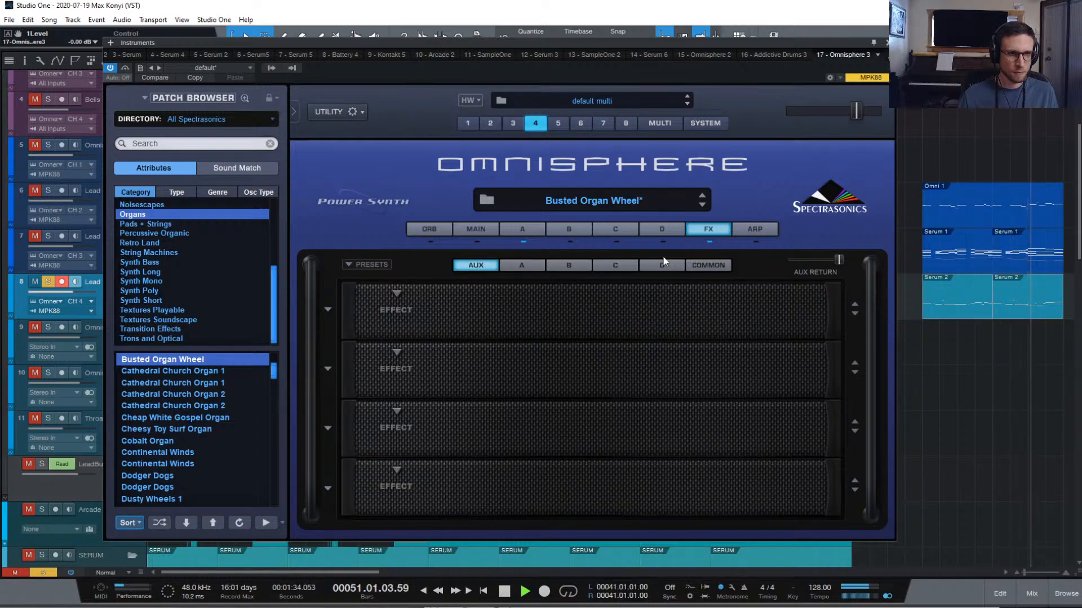
left_click(523, 228)
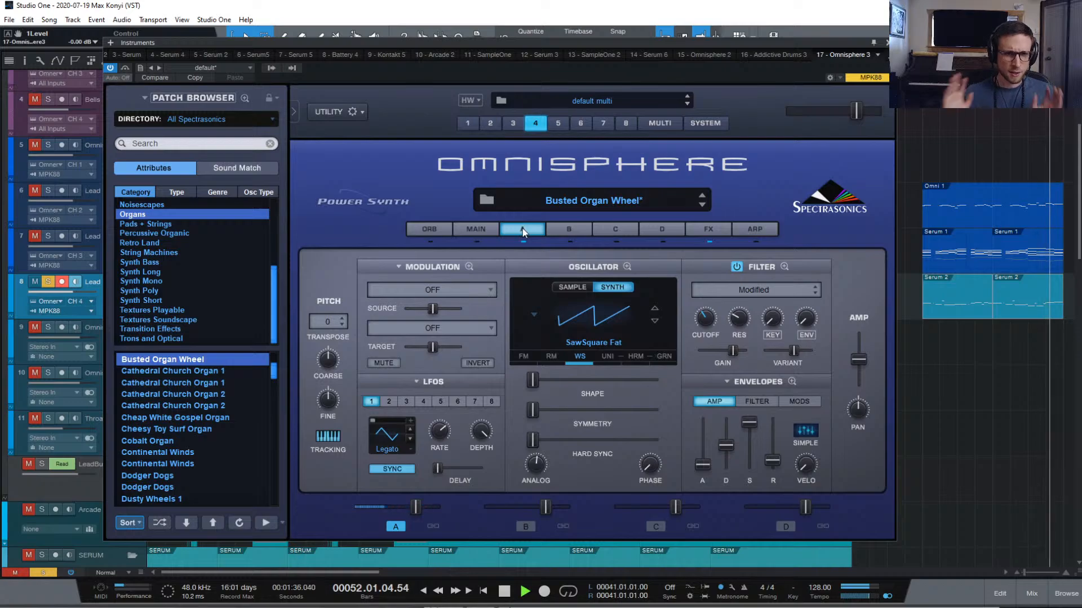
Inspect the oscillator's zoomed waveshaper, then enable layer A's filter with variant about 0.533
left_click(586, 357)
key("space")
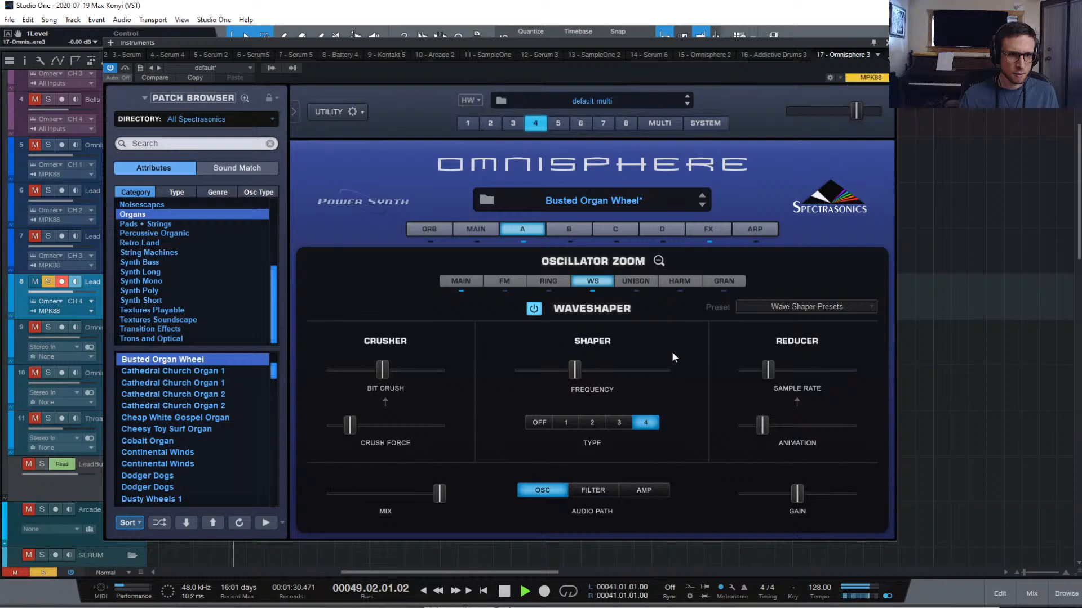
left_click(658, 260)
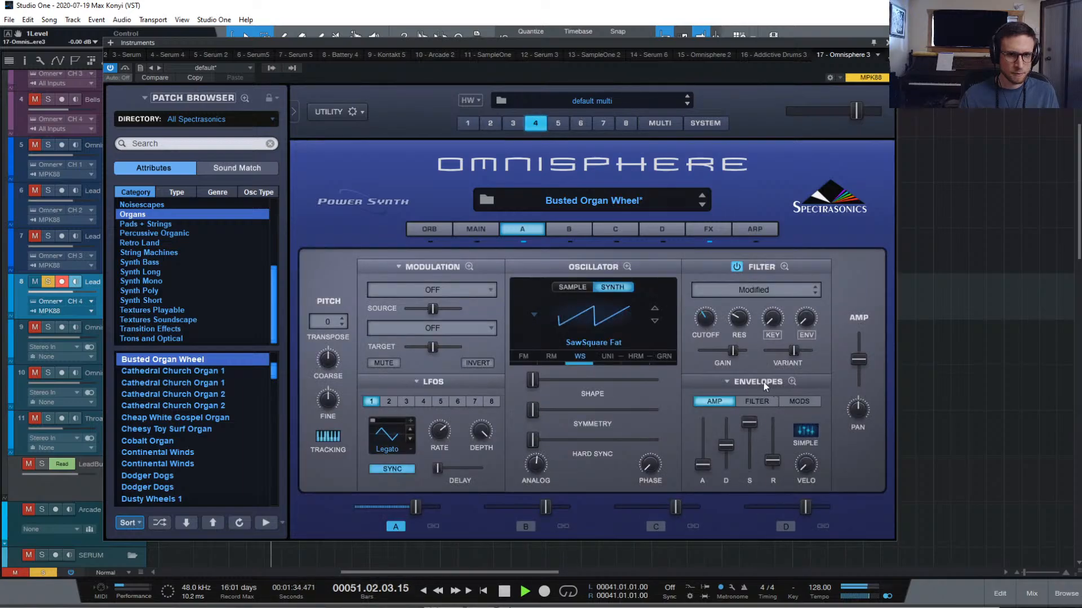
left_click(736, 267)
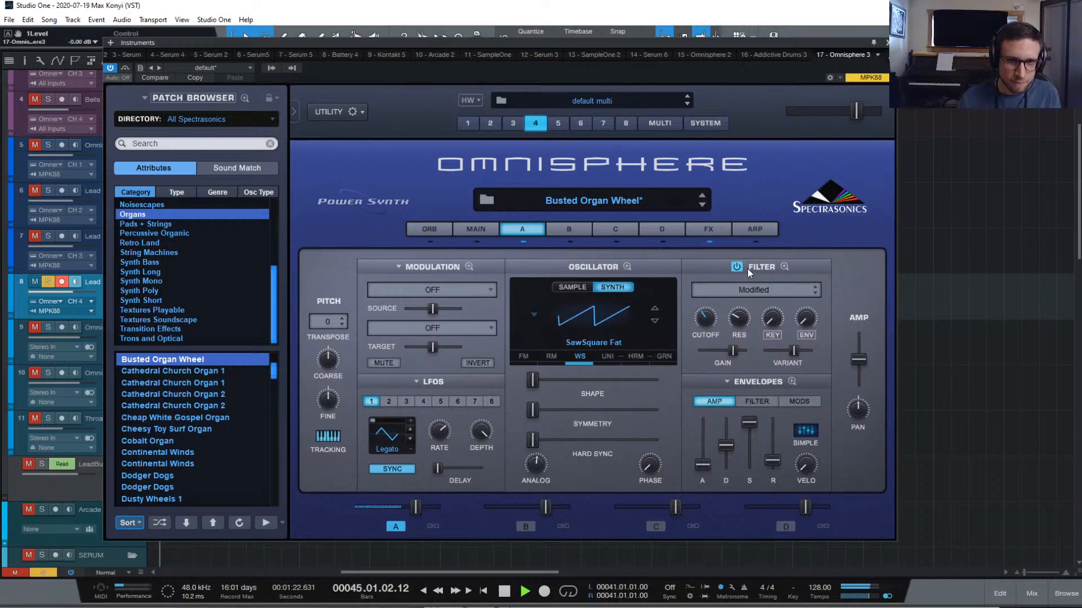
left_click_drag(793, 352, 790, 354)
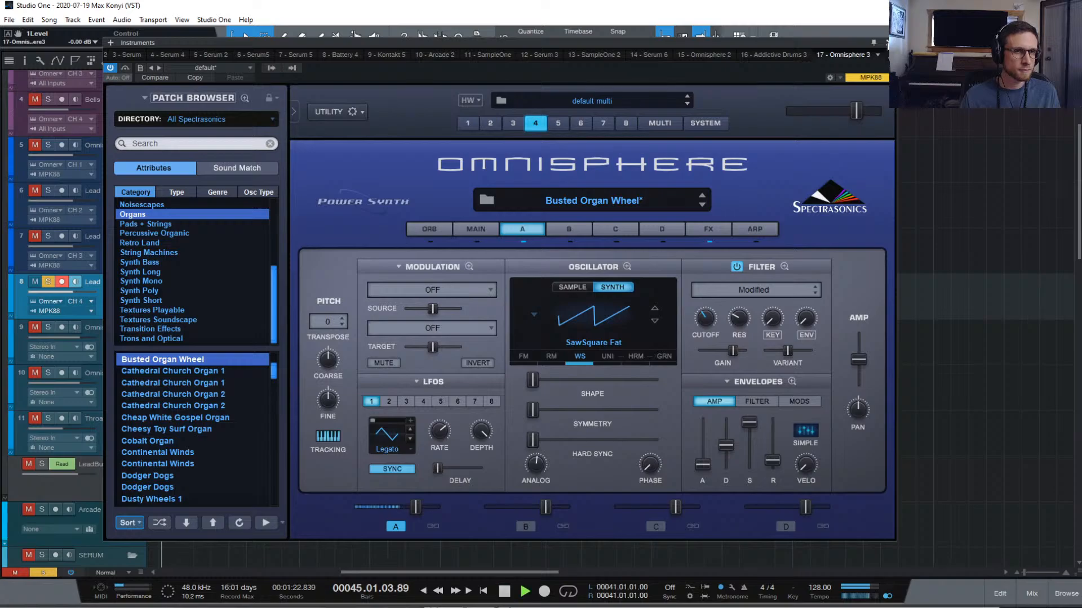
Close Omnisphere, unsolo Lead 2, and loop bars 45–53 around the Omni 1 event
left_click(886, 44)
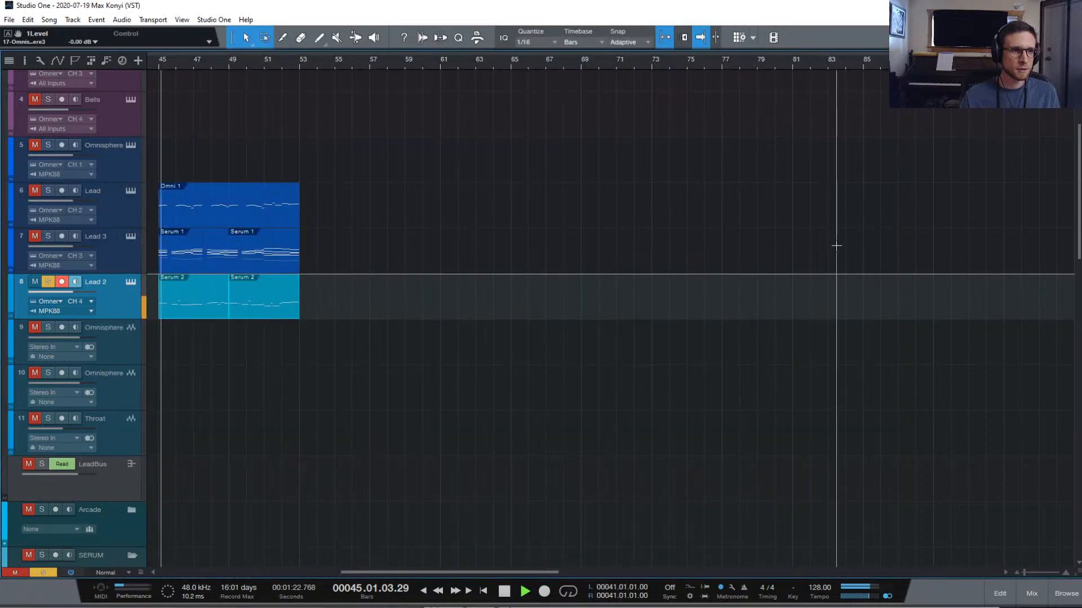
left_click(48, 281)
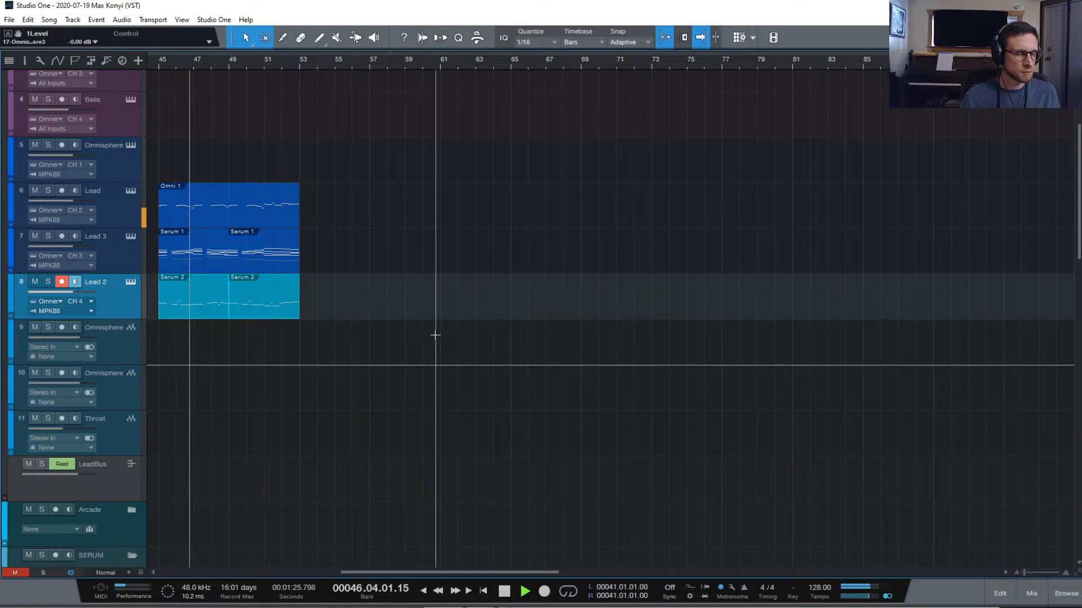
left_click(1021, 593)
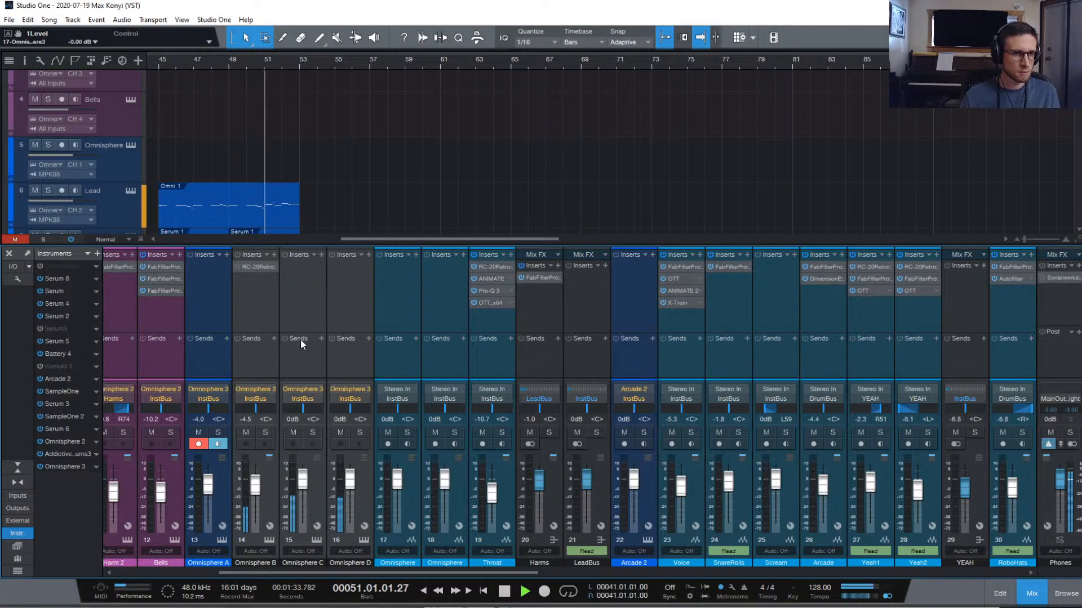
left_click(265, 212)
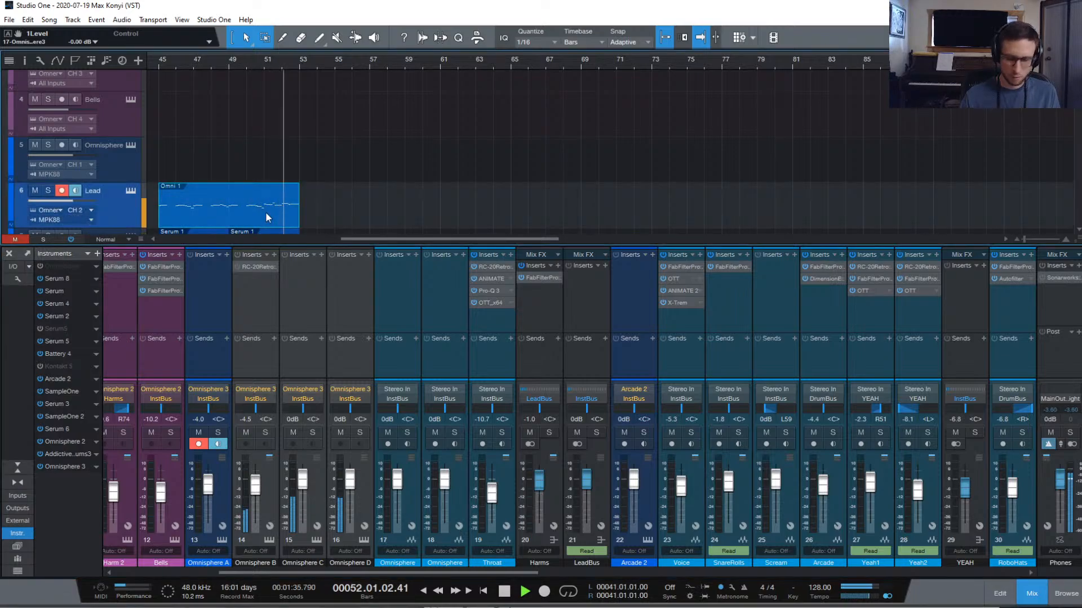
key("p")
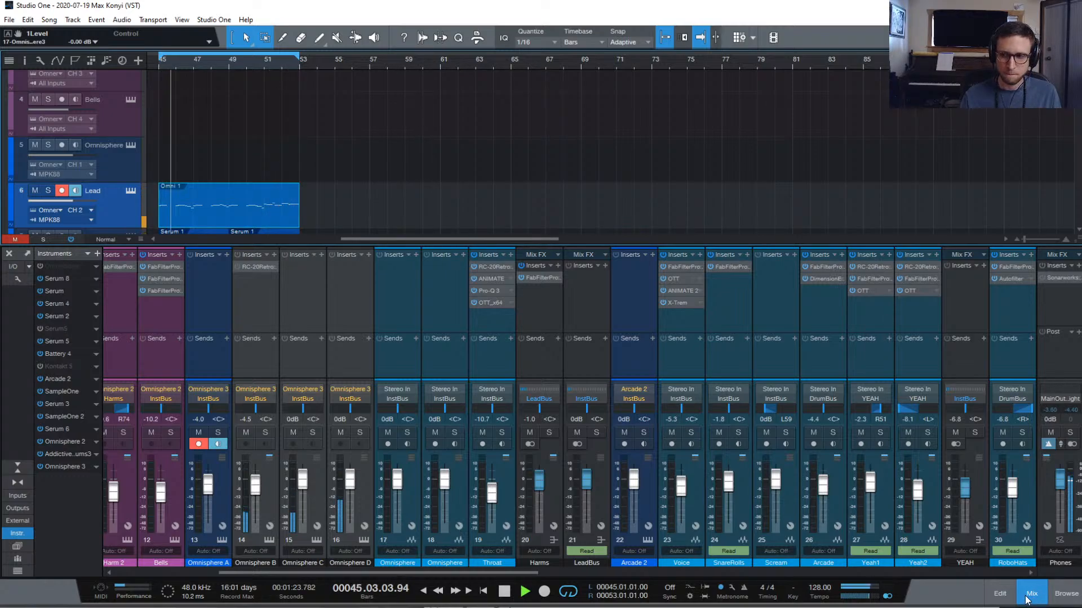
key("space")
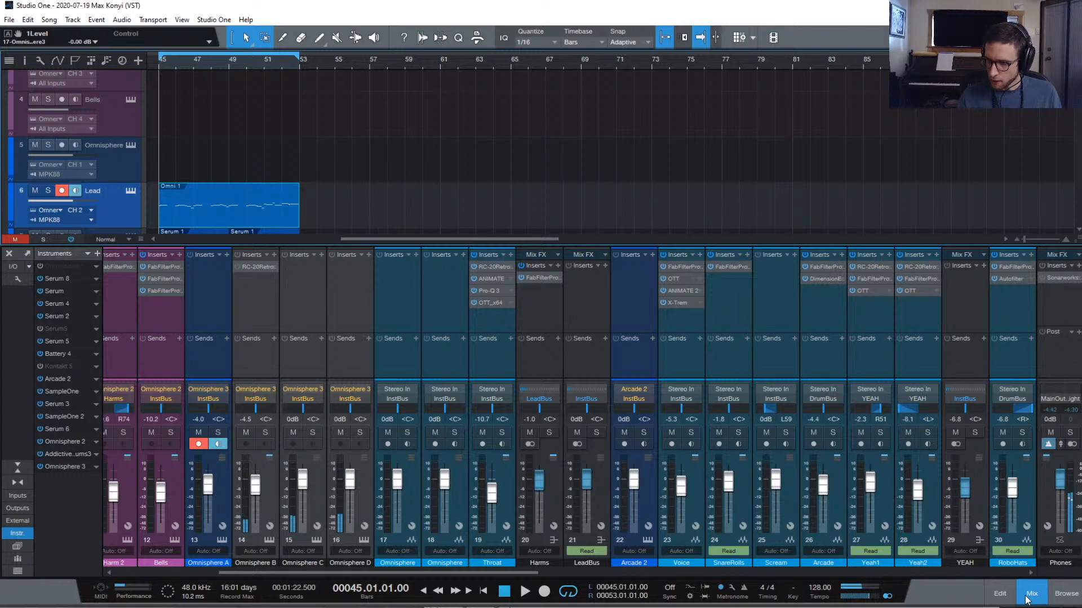
left_click(1030, 594)
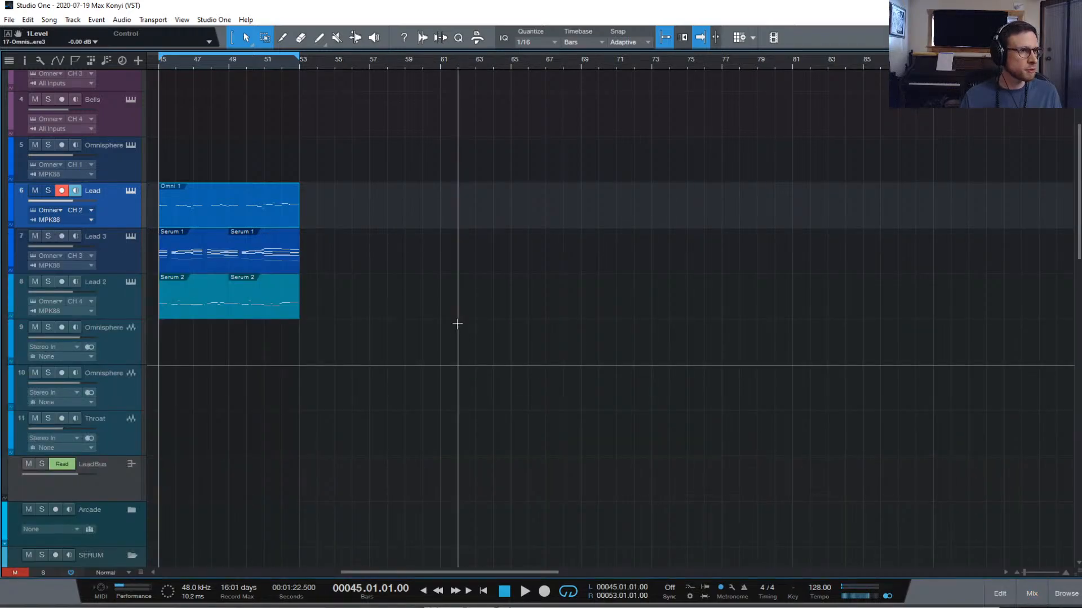
Rename the Lead 2 and Lead 3 tracks to Bass and Chords
double_click(99, 283)
type("Bass")
key("Return")
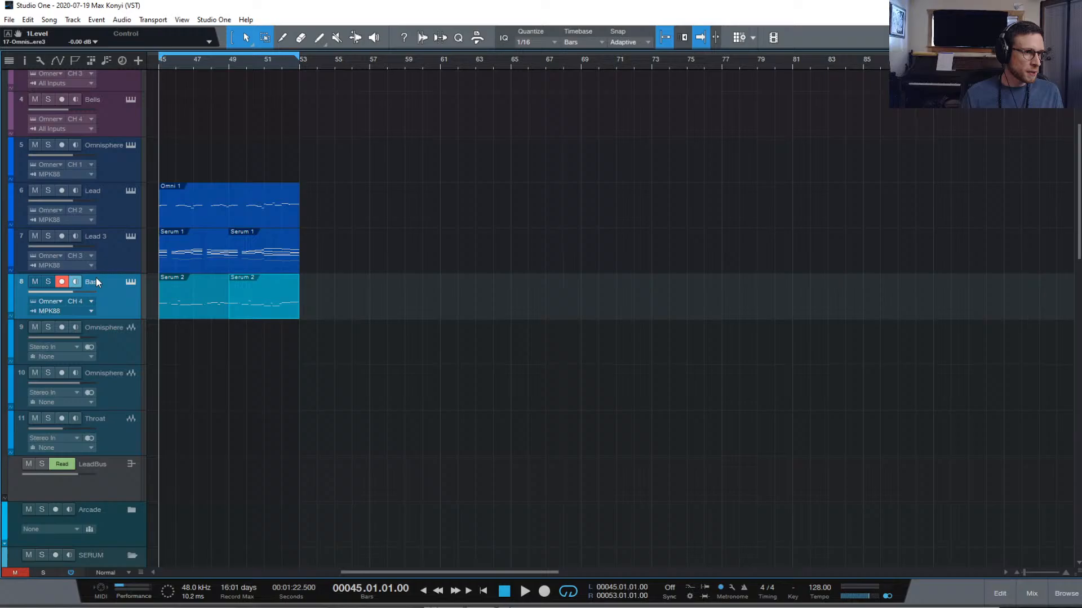
double_click(96, 236)
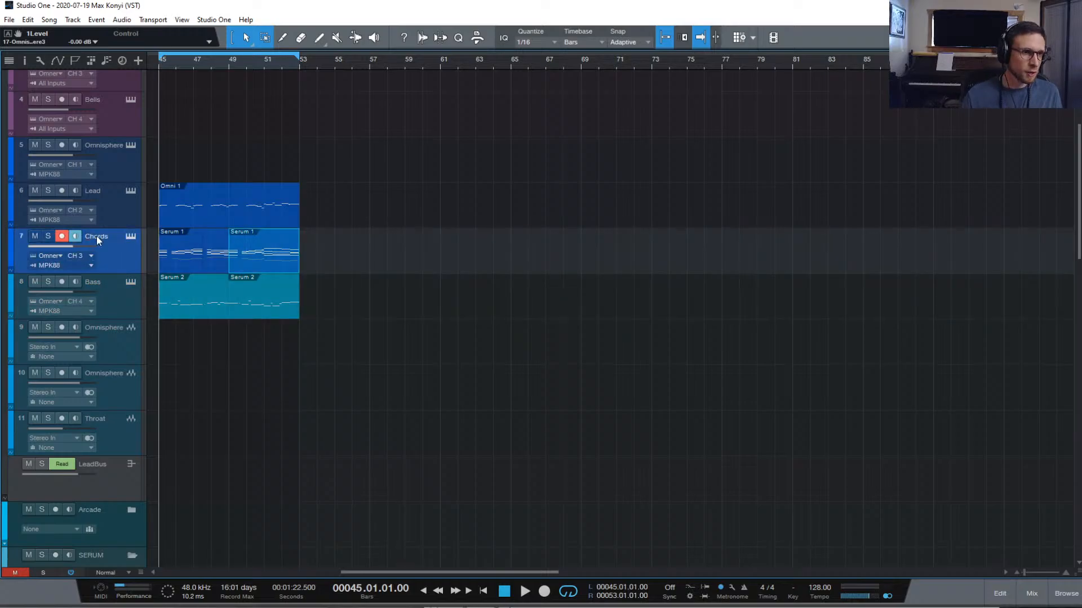
Copy the four Harm 1 and Harm 2 events from bars 1–9 to bar 45
scroll(304, 241, "up", 3)
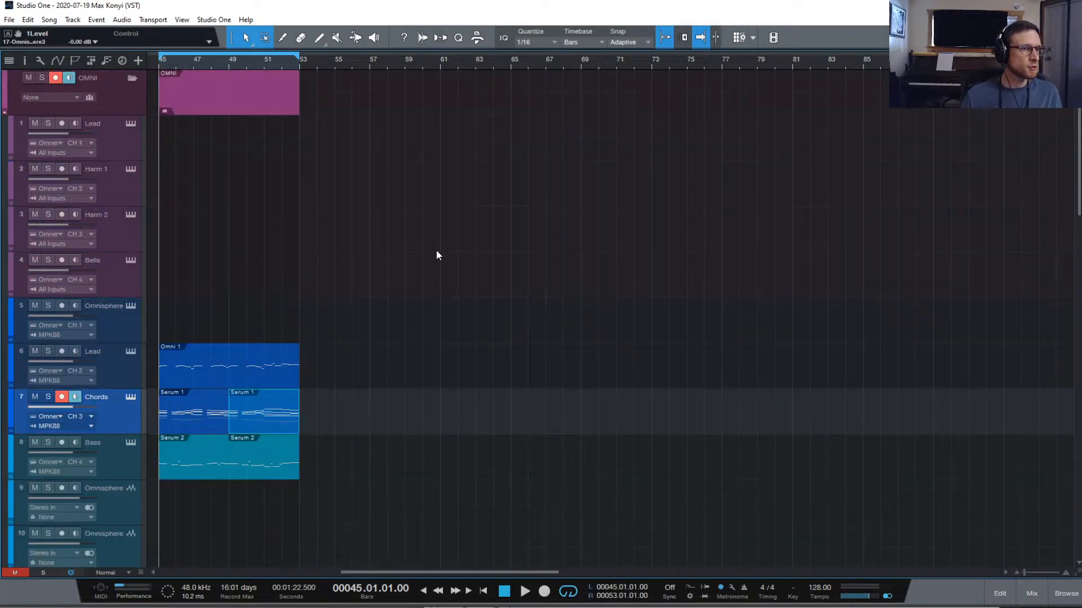
left_click(122, 195)
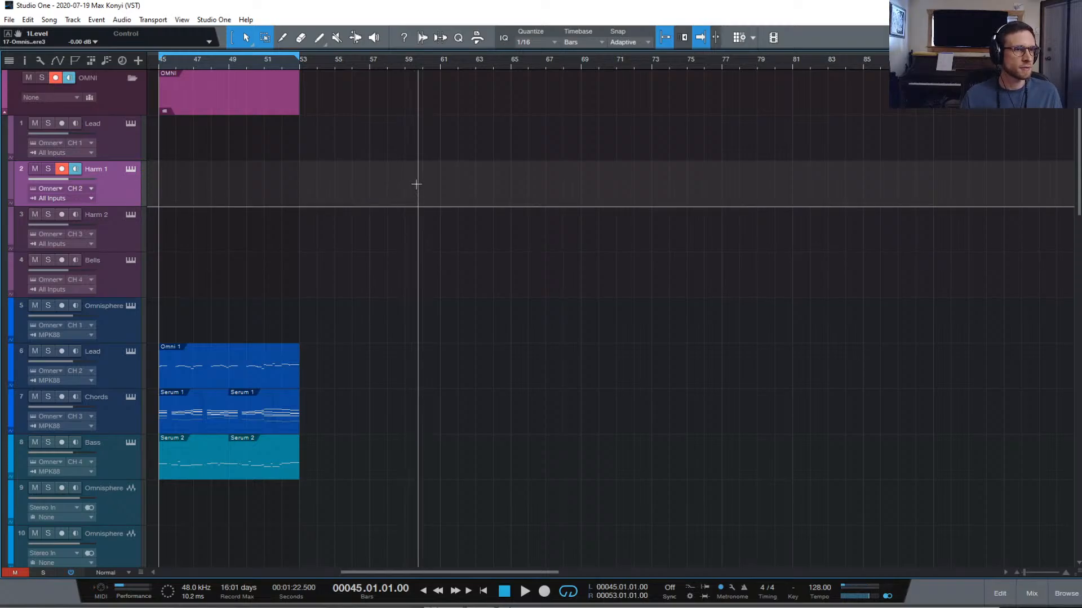
scroll(401, 198, "left", 10)
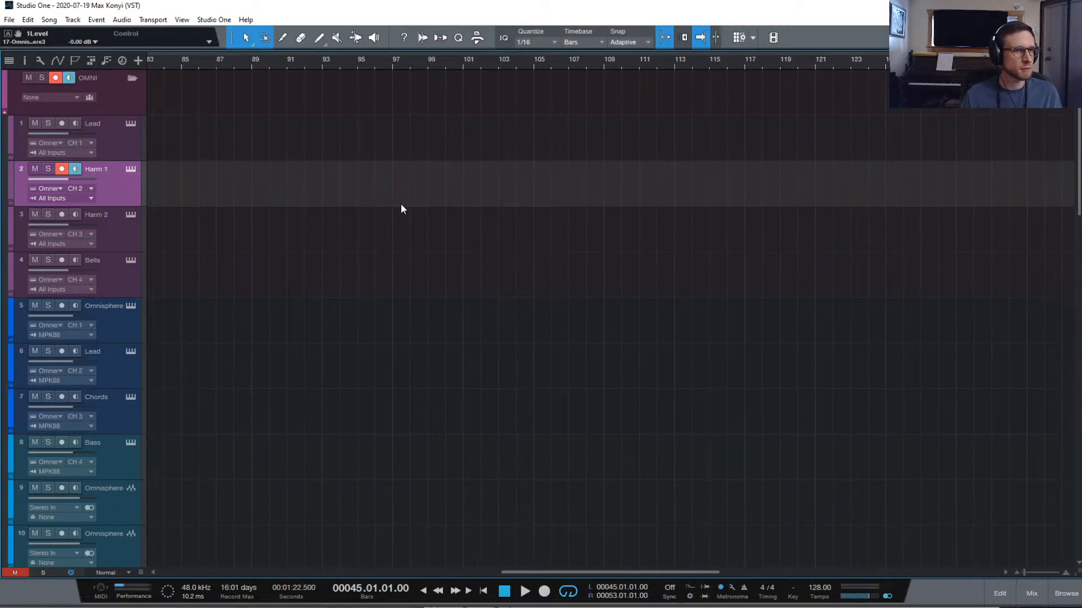
left_click(227, 197)
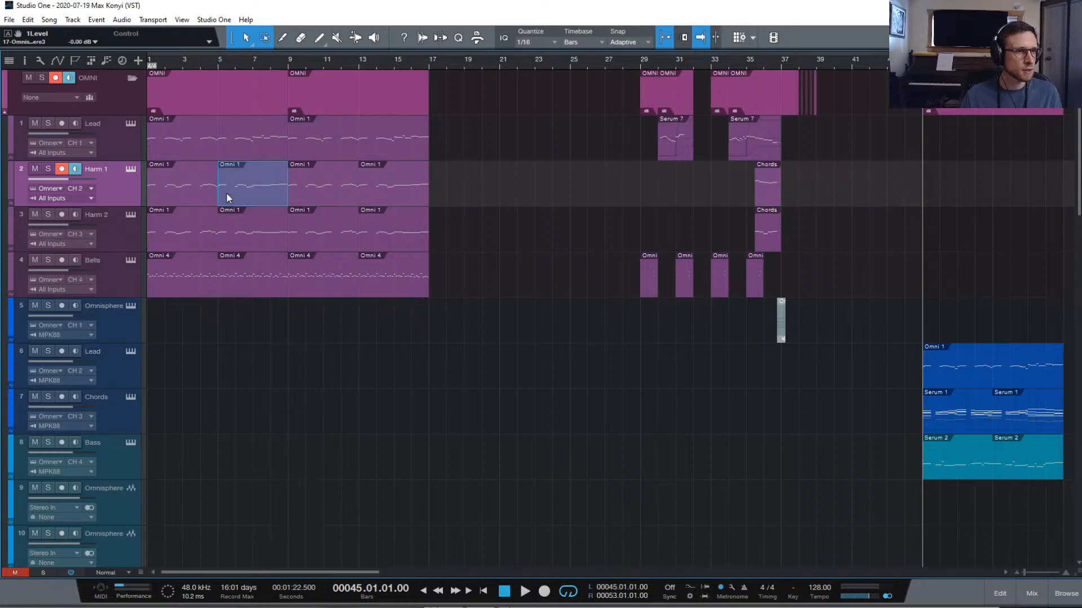
left_click(168, 201, "shift")
left_click(182, 239, "shift")
left_click(234, 239, "shift")
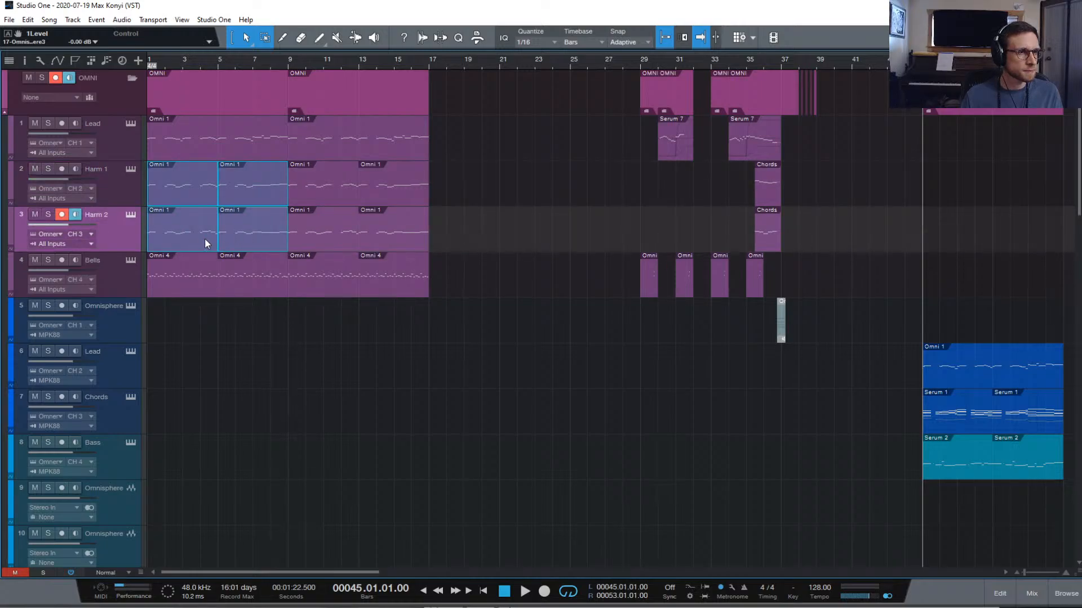
left_click_drag(180, 242, 955, 244)
Play back the bars 45–53 loop to hear the copied Harm parts
key("space")
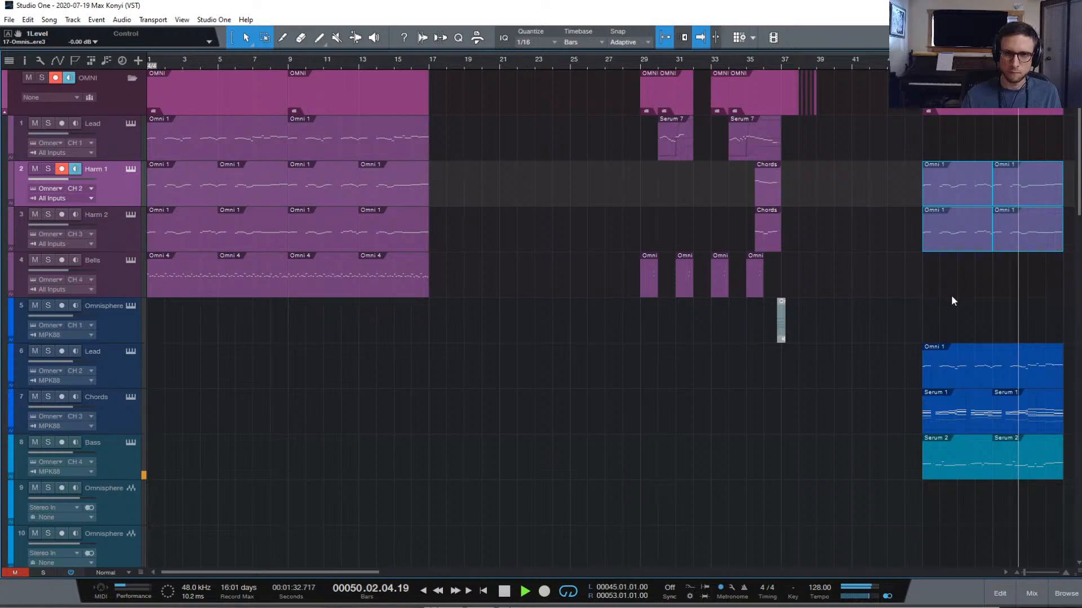
key("space")
scroll(952, 299, "down", 1)
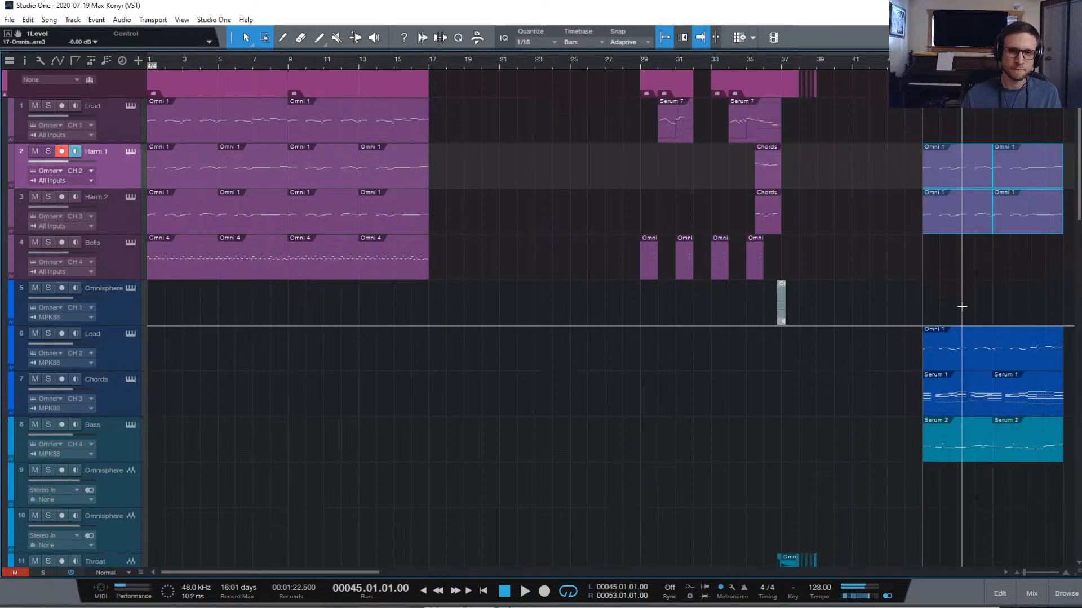
scroll(901, 321, "down", 2)
scroll(648, 422, "down", 6)
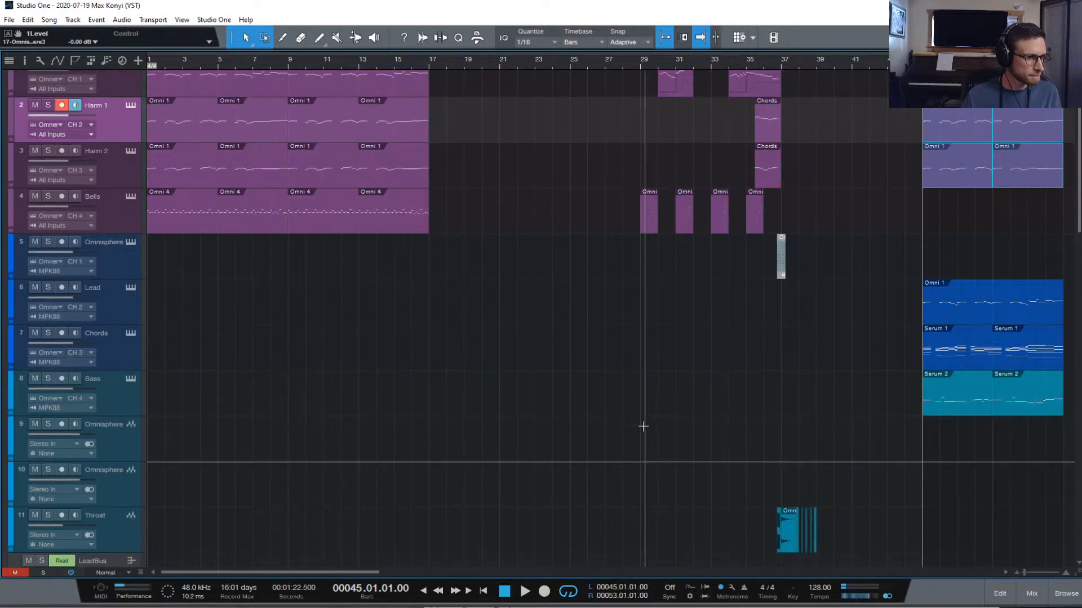
scroll(651, 419, "up", 3)
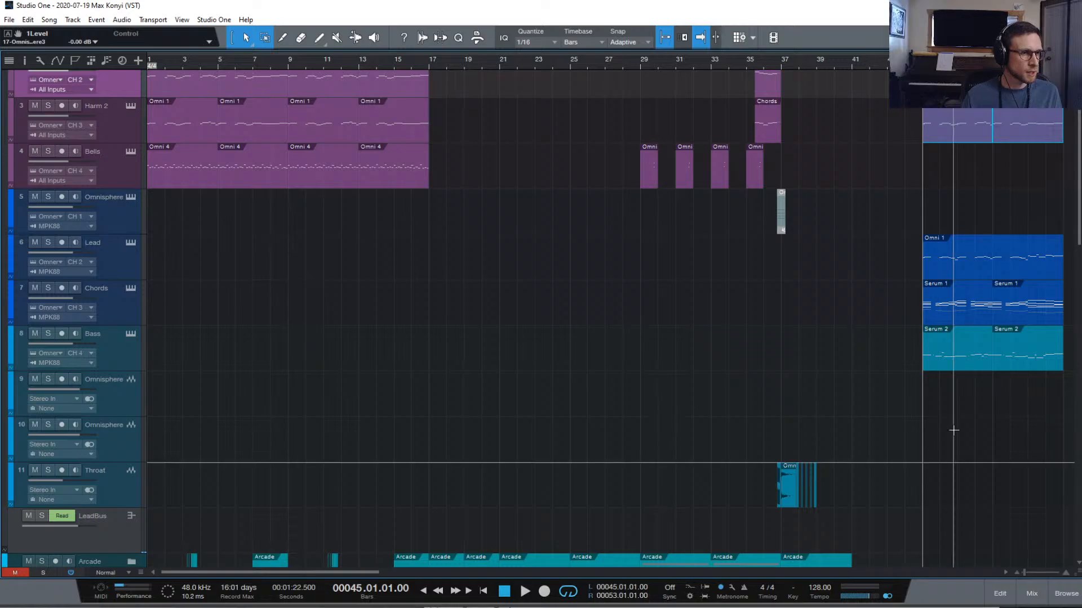
Select tracks 5 through 8 and keep their colour purple
left_click(115, 358)
left_click(120, 223, "shift")
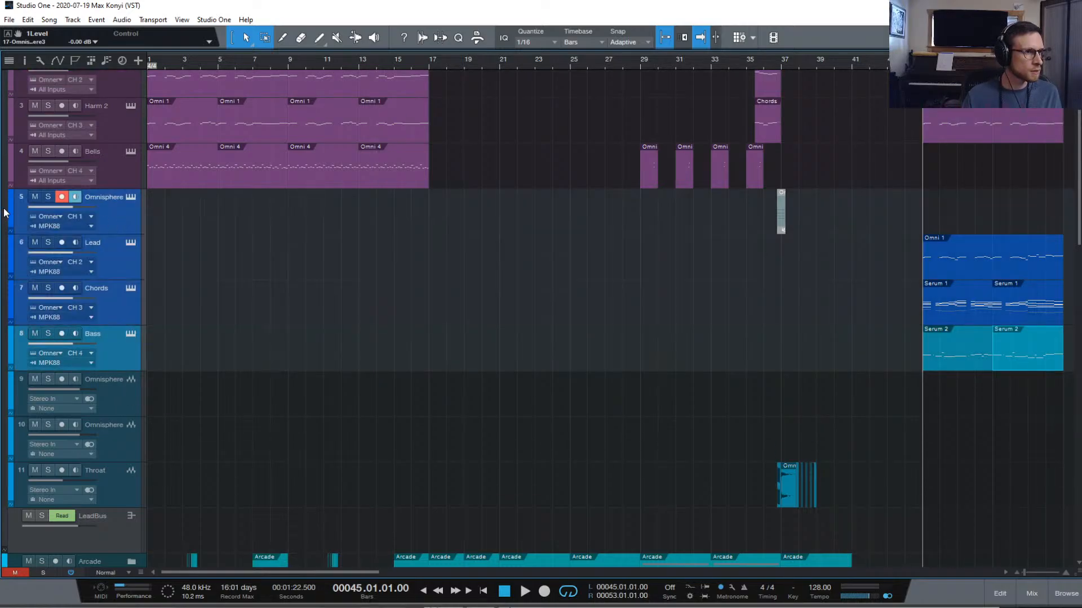
left_click(11, 212)
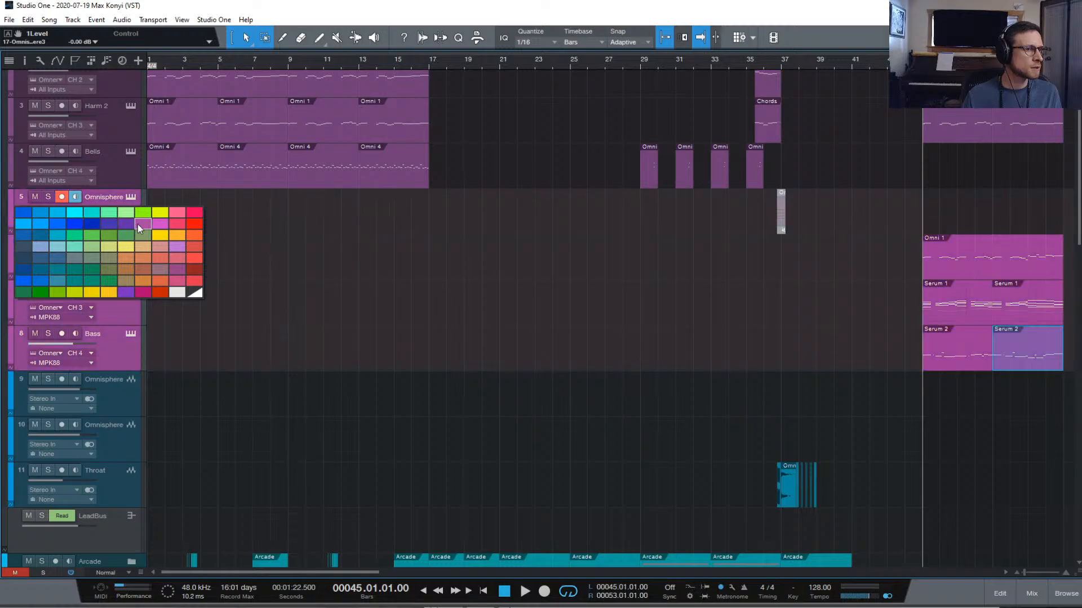
left_click(125, 293)
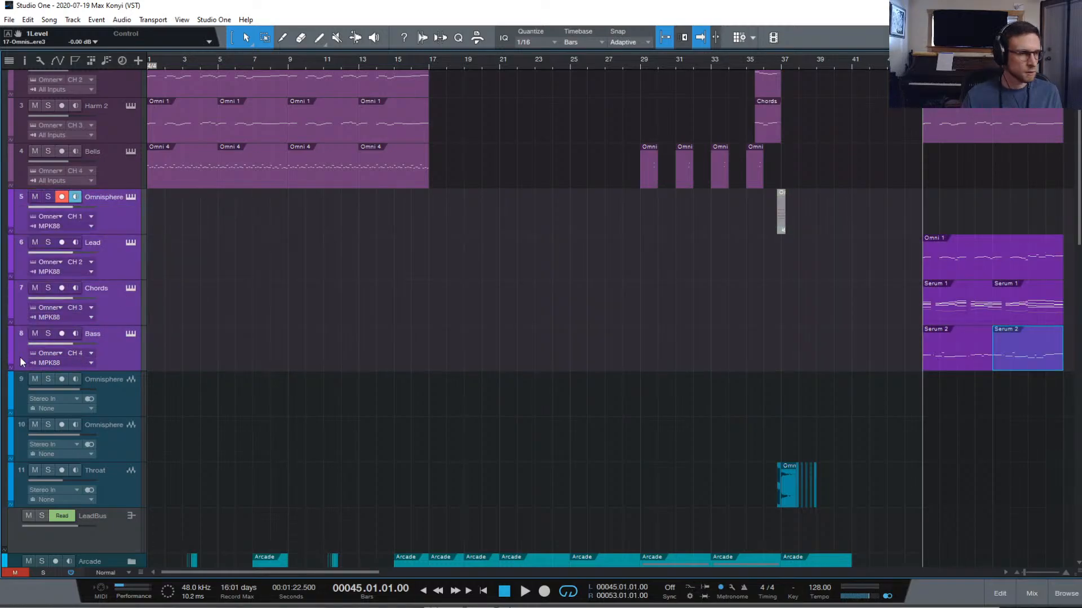
Duplicate the Bass track as Bass 2 on MIDI channel 5 and open its Omnisphere editor
left_click(123, 353)
right_click(114, 354)
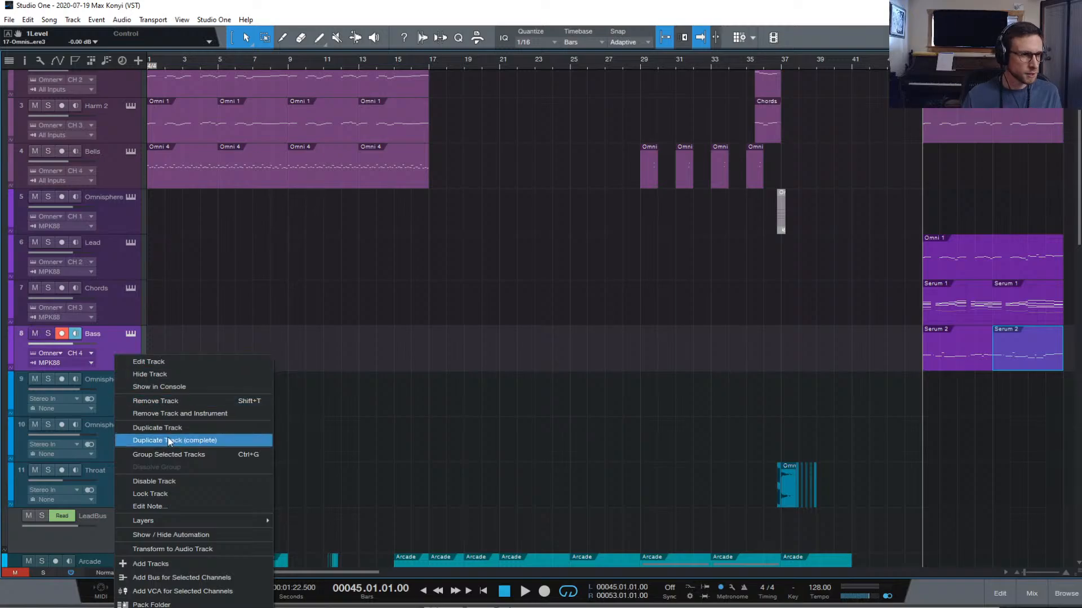
left_click(208, 428)
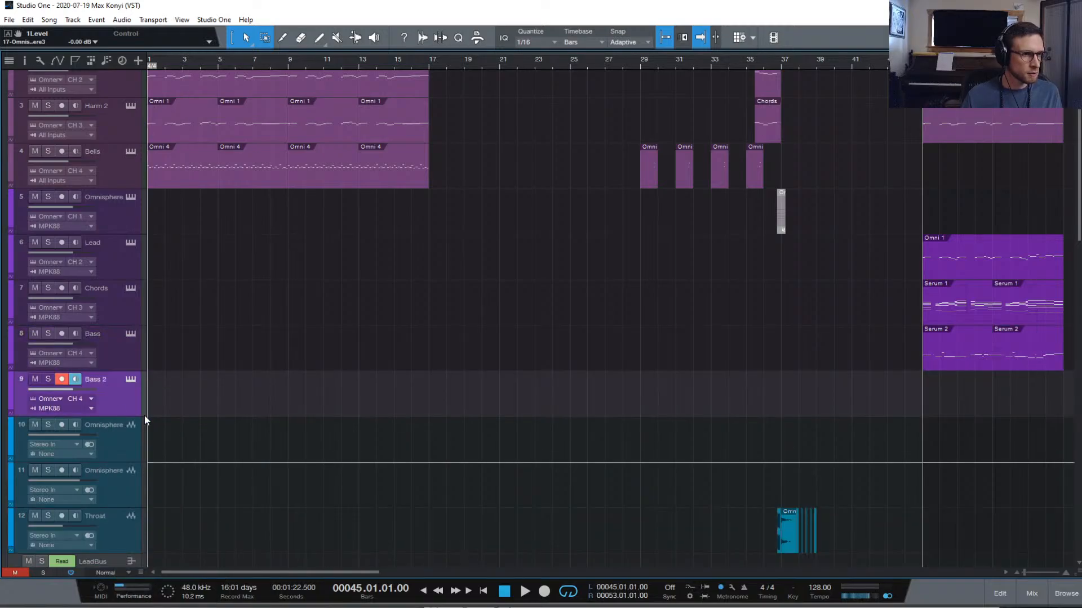
left_click(84, 397)
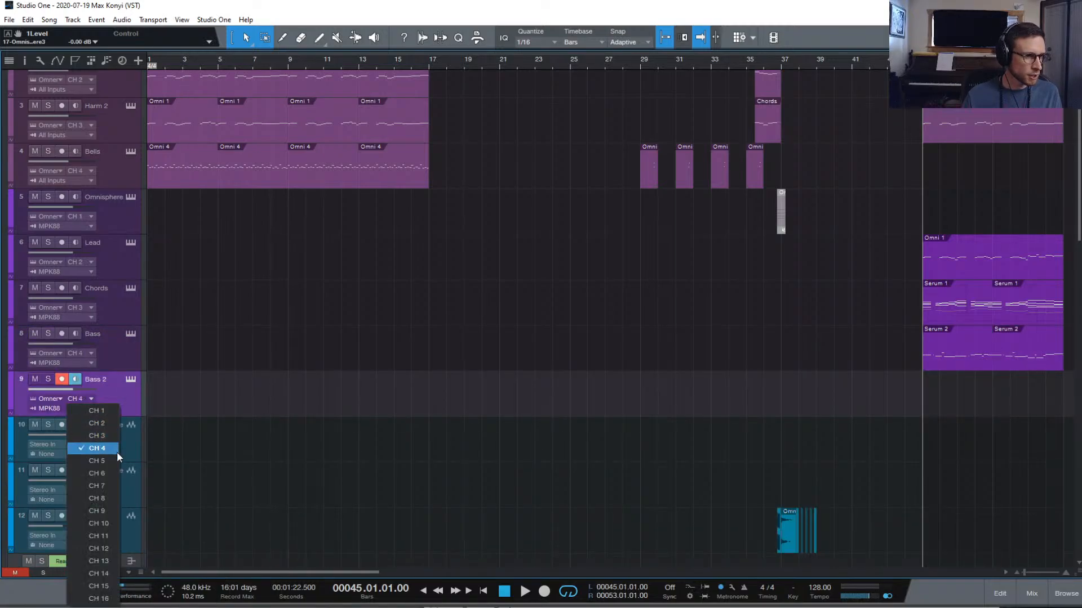
left_click(116, 449)
left_click(130, 379)
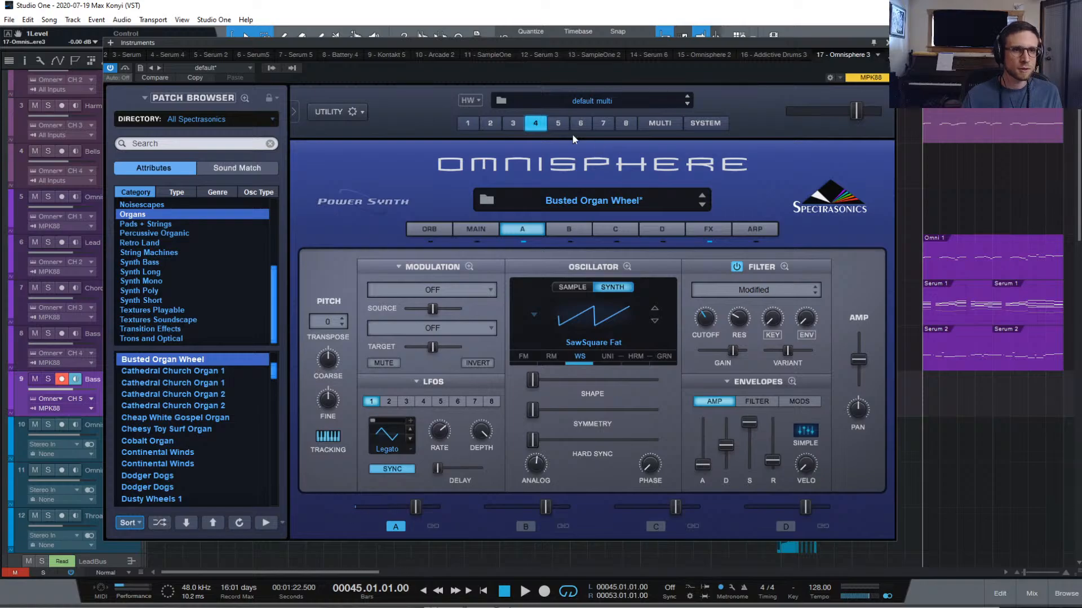
Route Omnisphere part 5 to OUT E and part 6 to OUT F, enabling outputs E and F
left_click(557, 122)
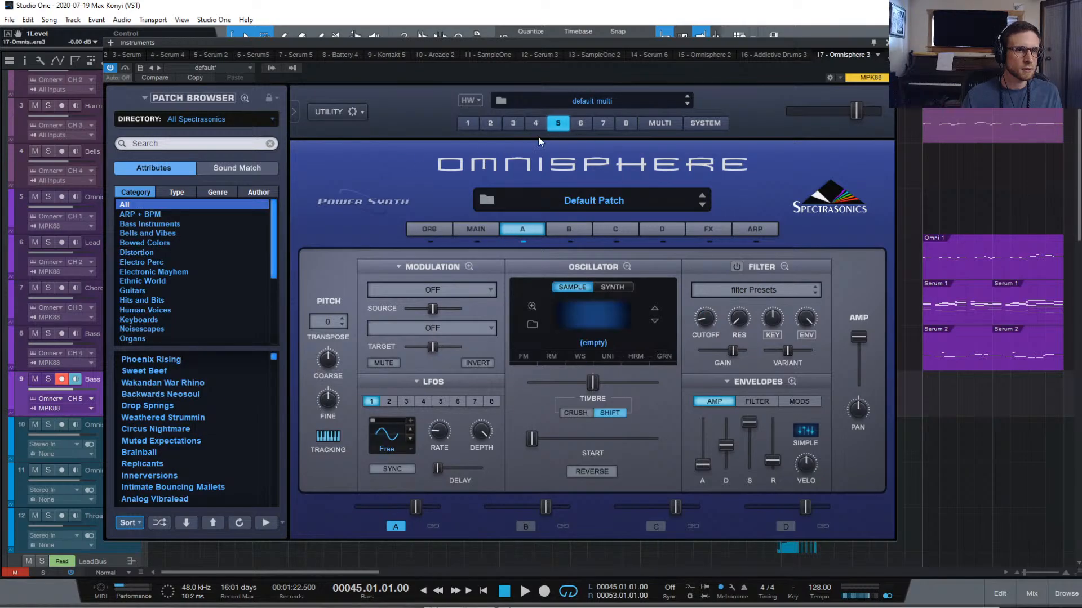
left_click(664, 120)
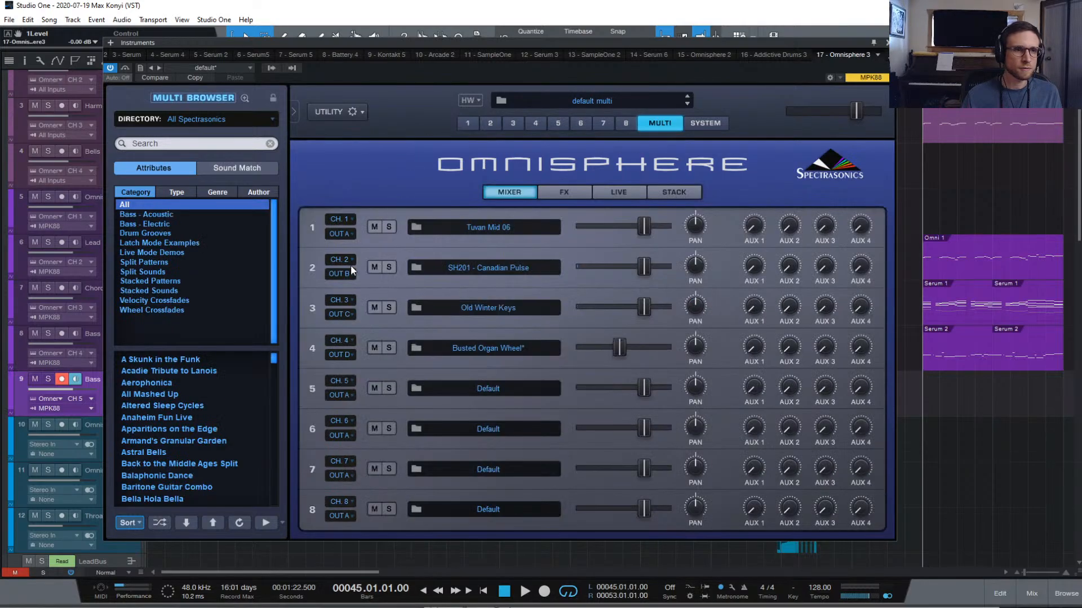
left_click(340, 400)
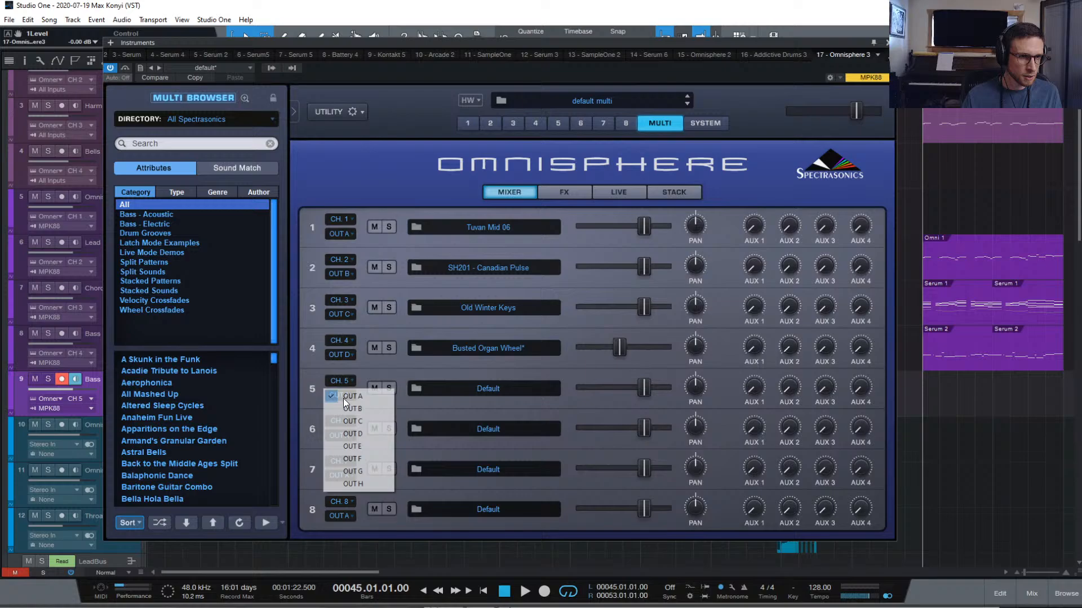
left_click(372, 443)
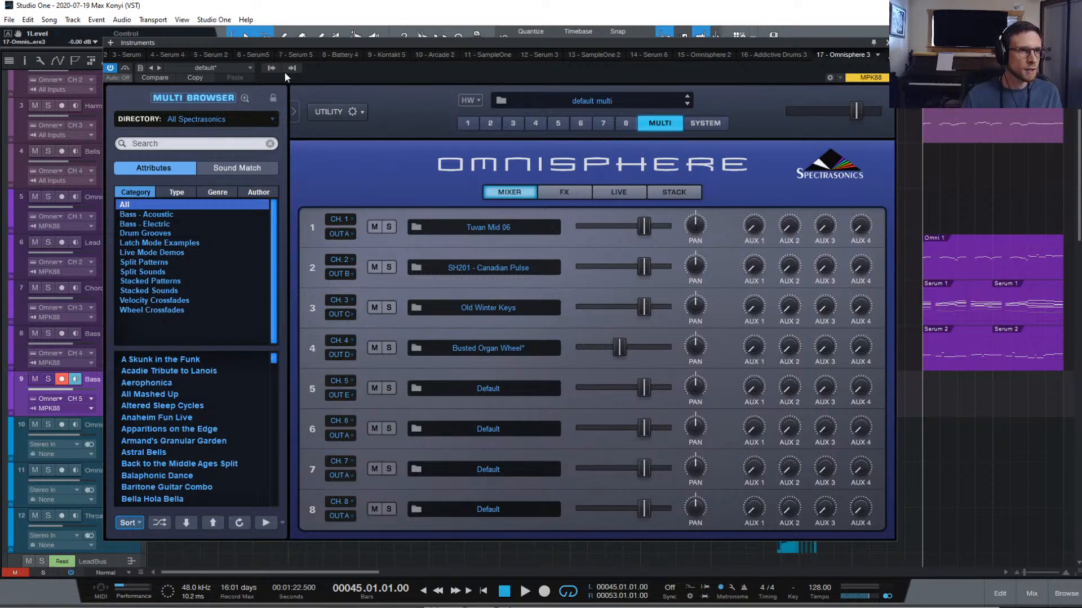
left_click(269, 68)
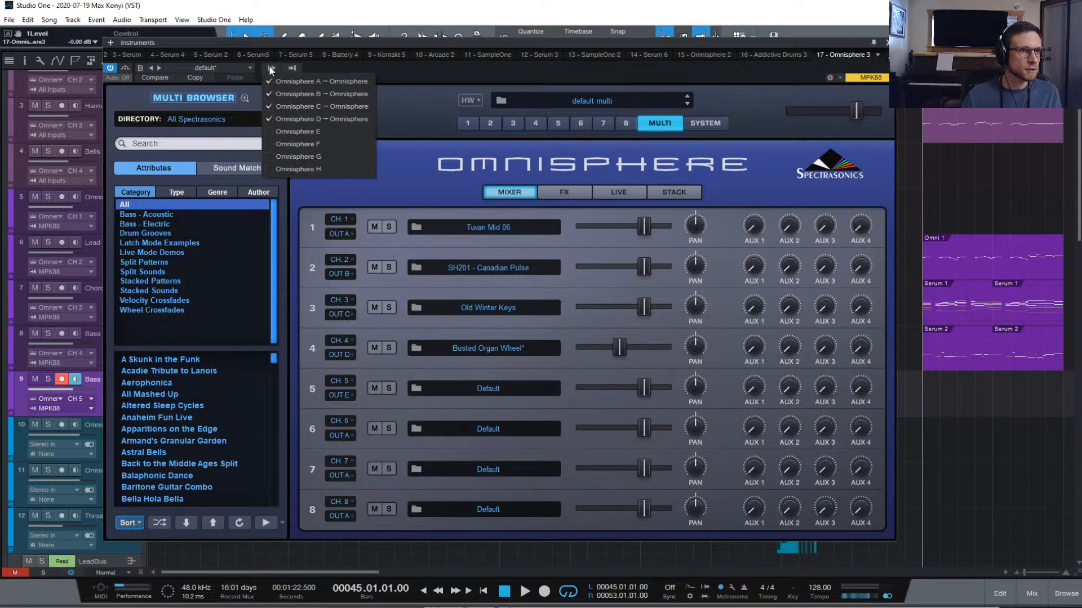
left_click(267, 133)
left_click(267, 143)
left_click(407, 164)
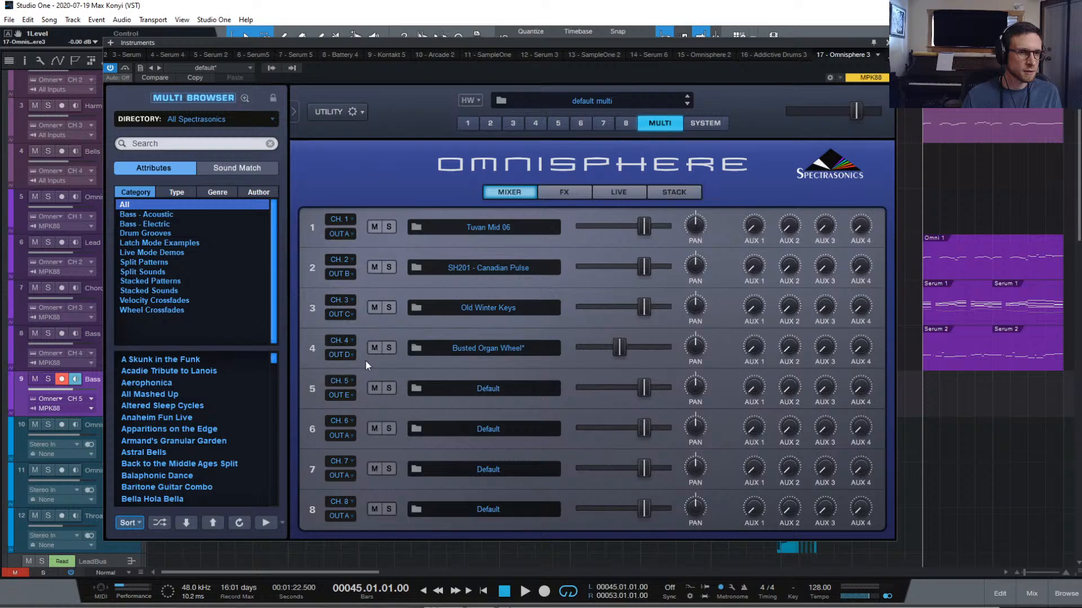
left_click(334, 434)
left_click(373, 498)
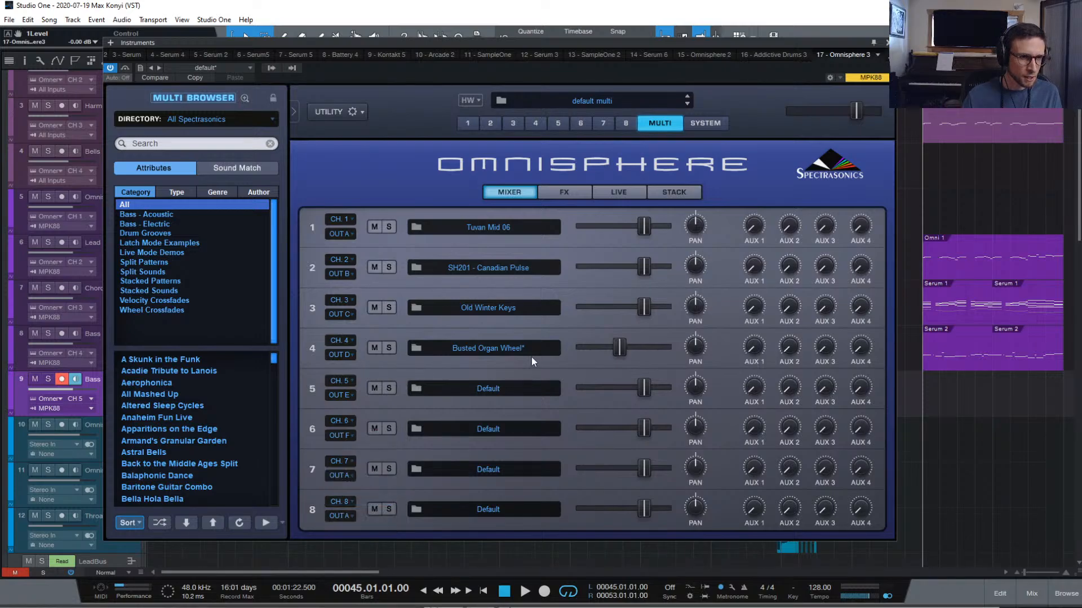
left_click(558, 123)
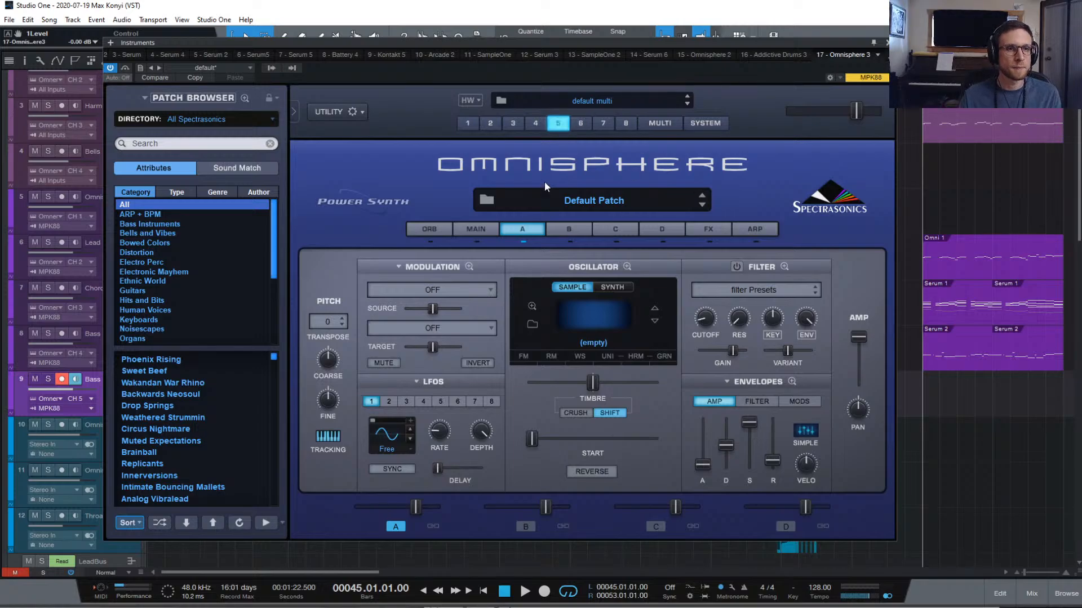
left_click(587, 199)
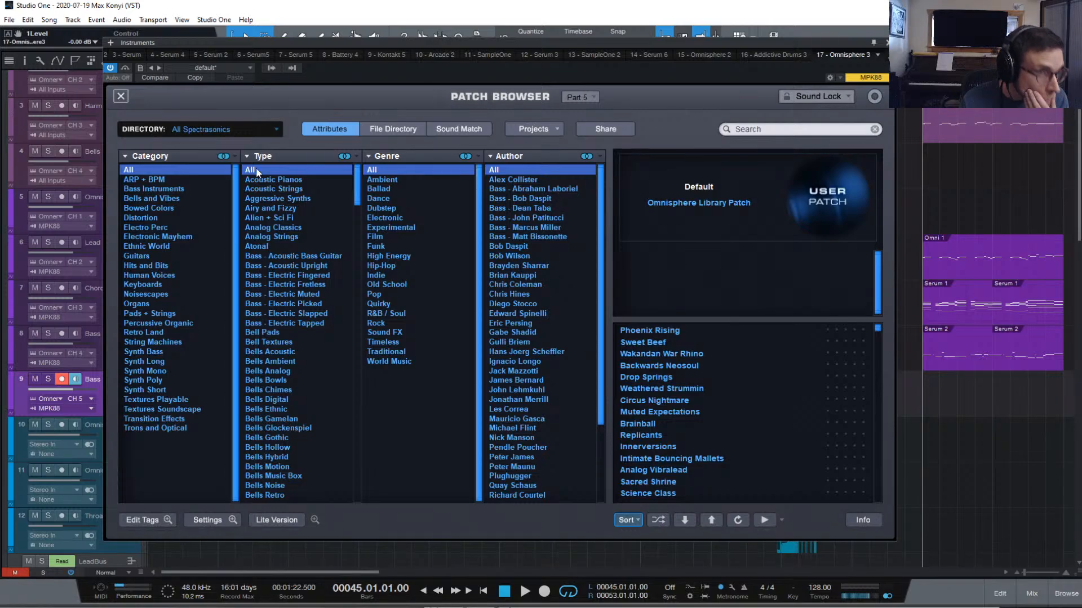
left_click(122, 96)
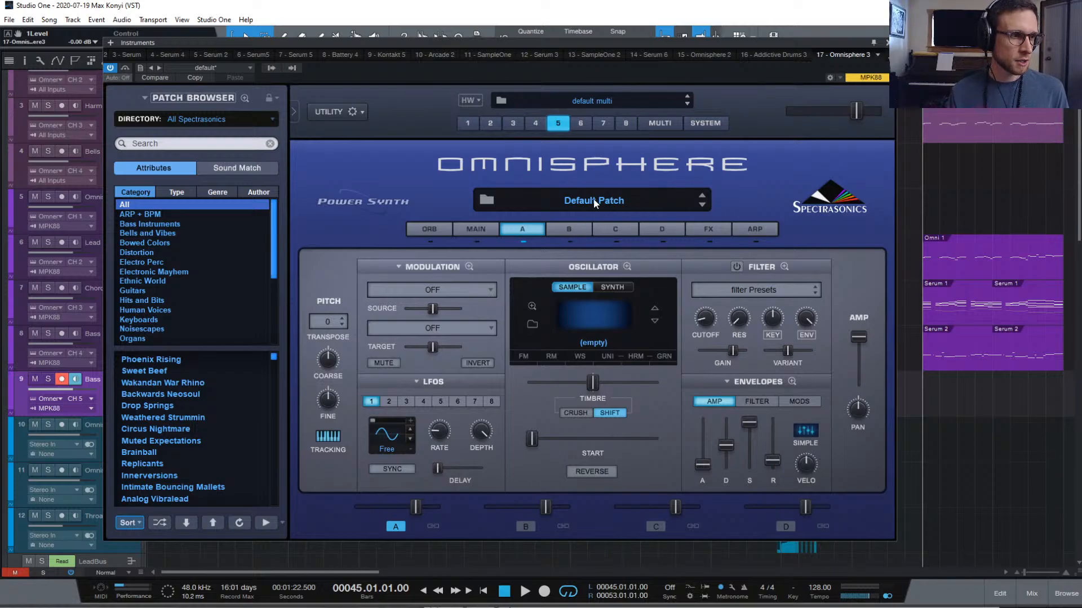
Switch part 5's oscillator to synth and load 2 - Analog Timbres > Retro > Captain of the C Team
left_click(619, 286)
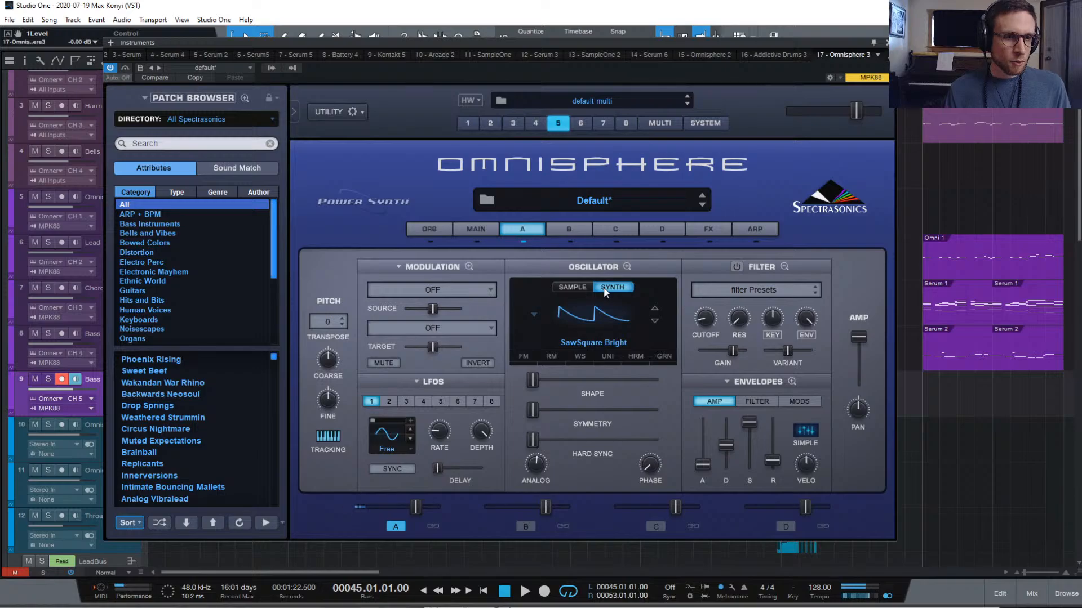
left_click(596, 315)
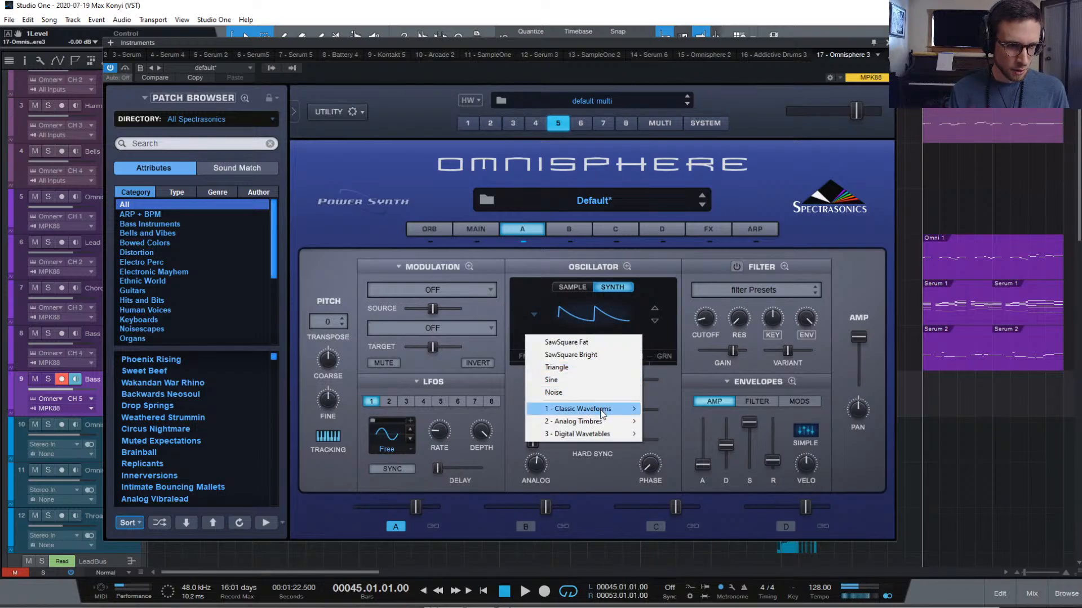
mouse_move(603, 414)
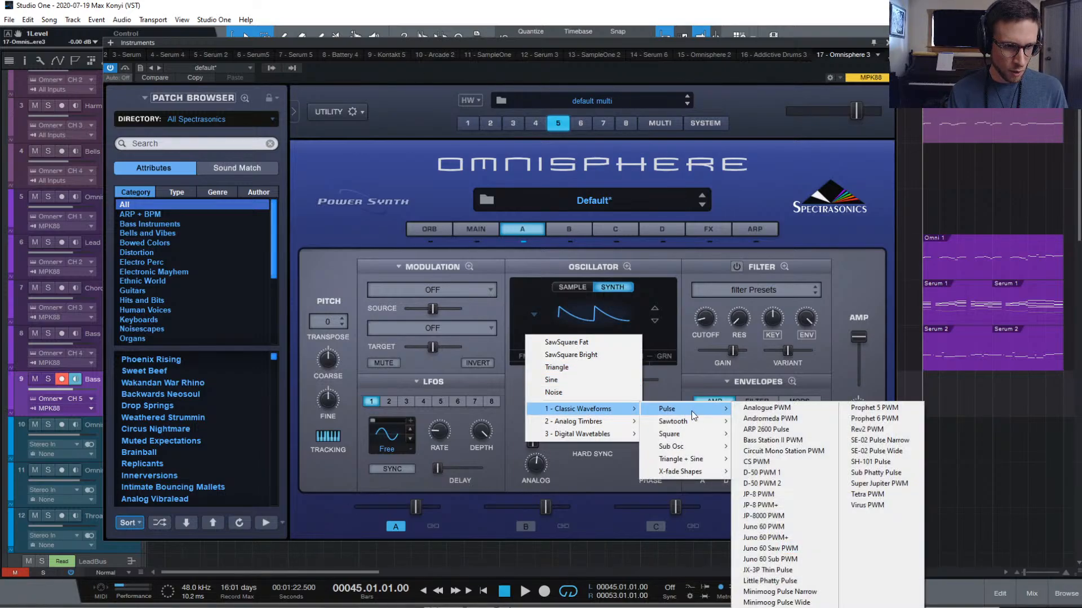
mouse_move(622, 421)
mouse_move(694, 426)
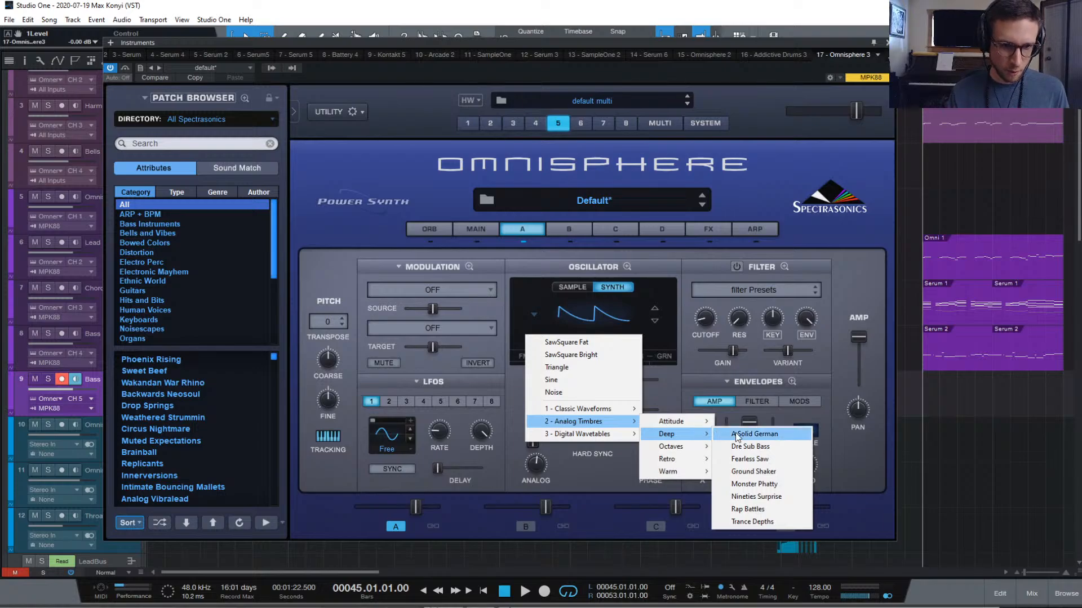
mouse_move(686, 462)
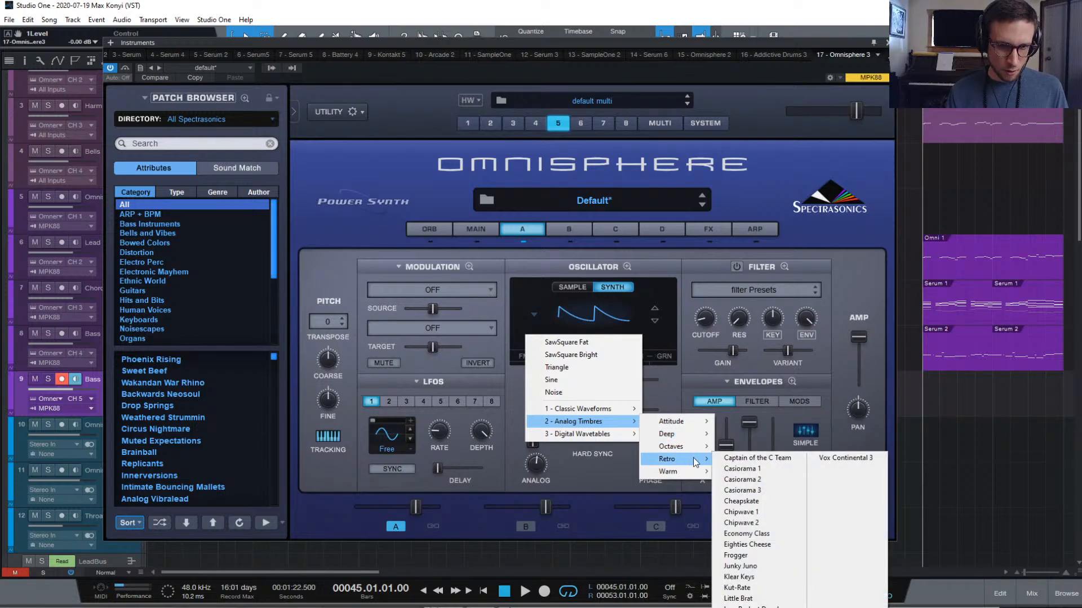
left_click(738, 457)
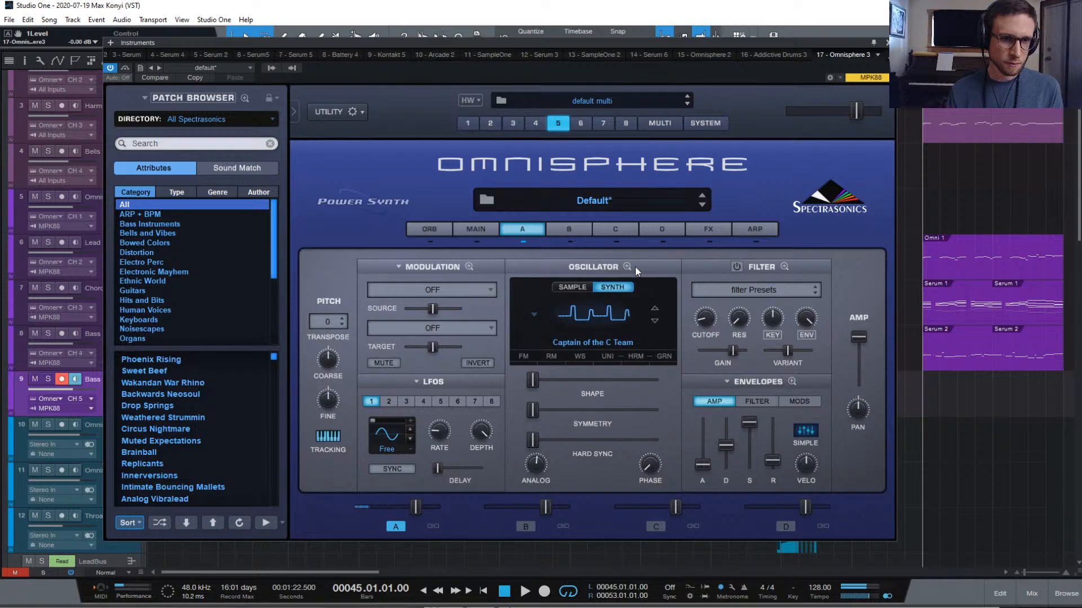
Step the waveform to Casiorama 1 and lengthen the amp attack to 0.033 sec
left_click(654, 321)
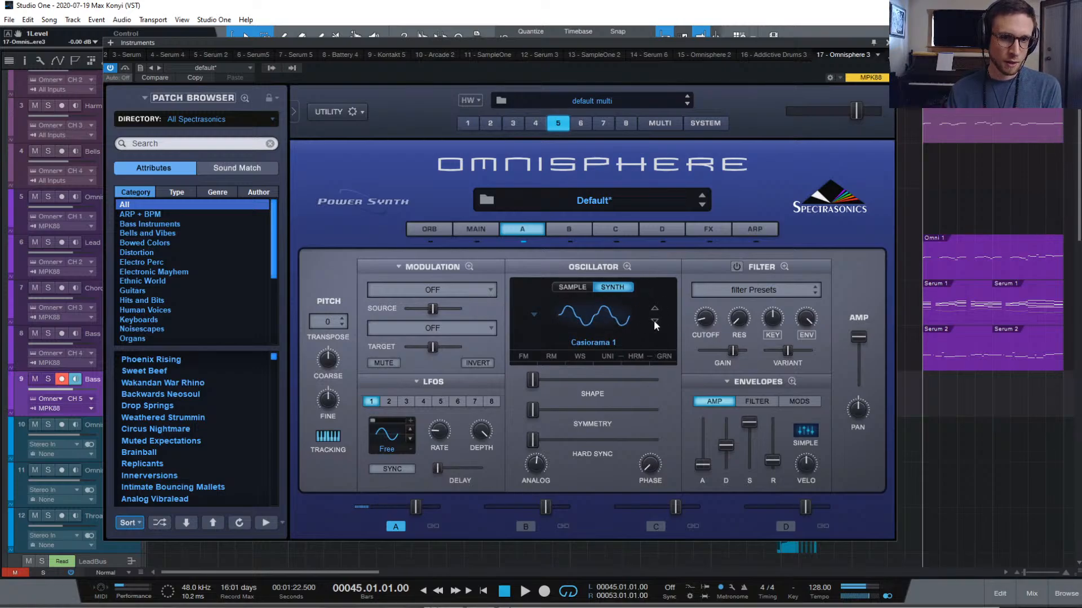
left_click(654, 320)
left_click(654, 309)
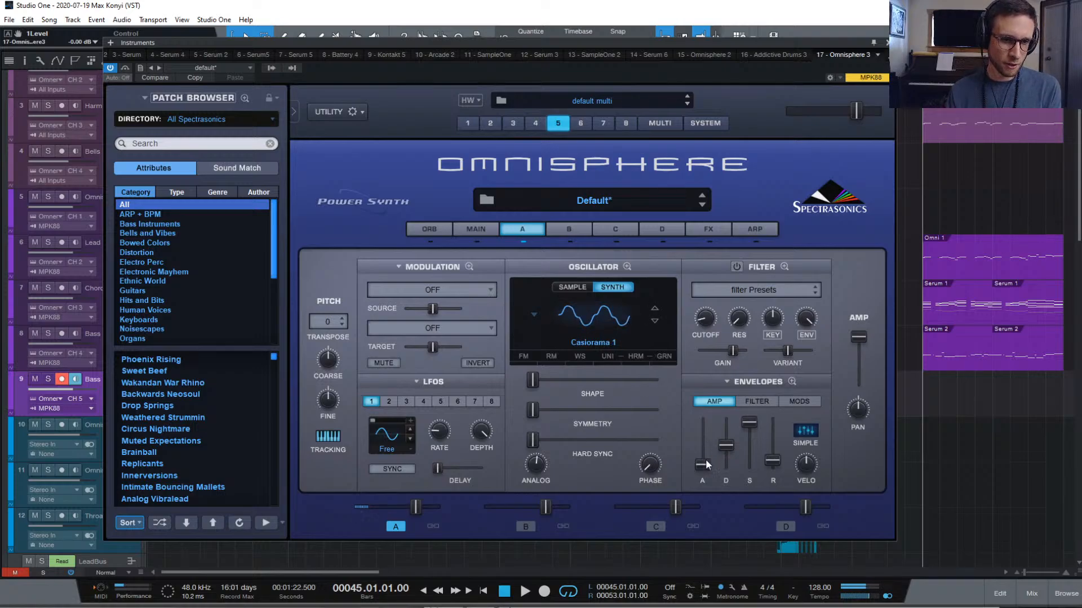
left_click_drag(704, 462, 704, 465)
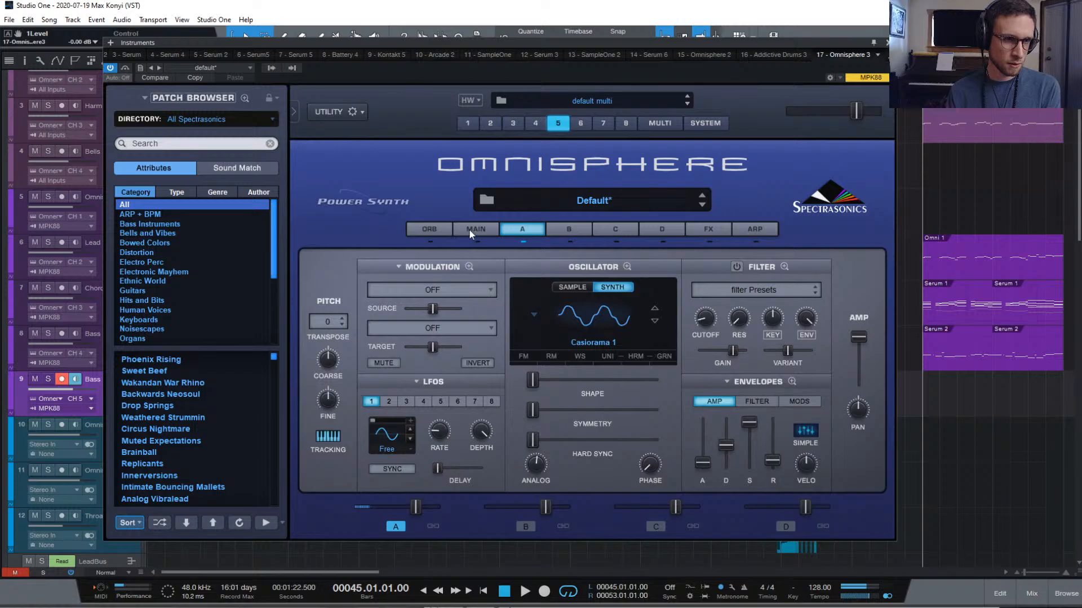
Set glide time to 0.03 sec, oscillator Analog to 0.557 and Shape to 0.158
left_click(469, 229)
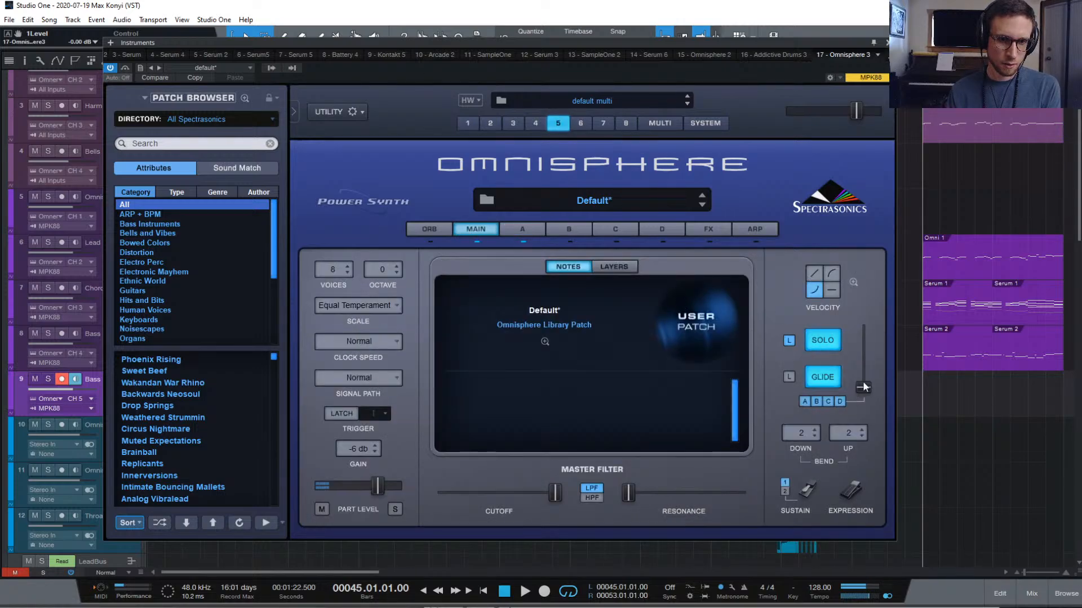
left_click_drag(864, 387, 864, 379)
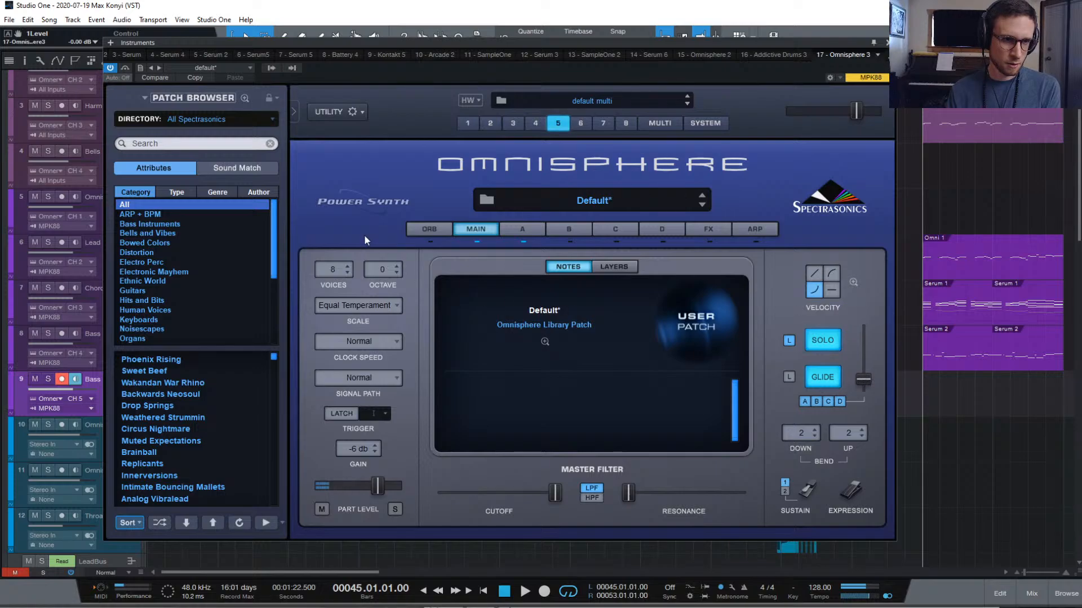
left_click(520, 230)
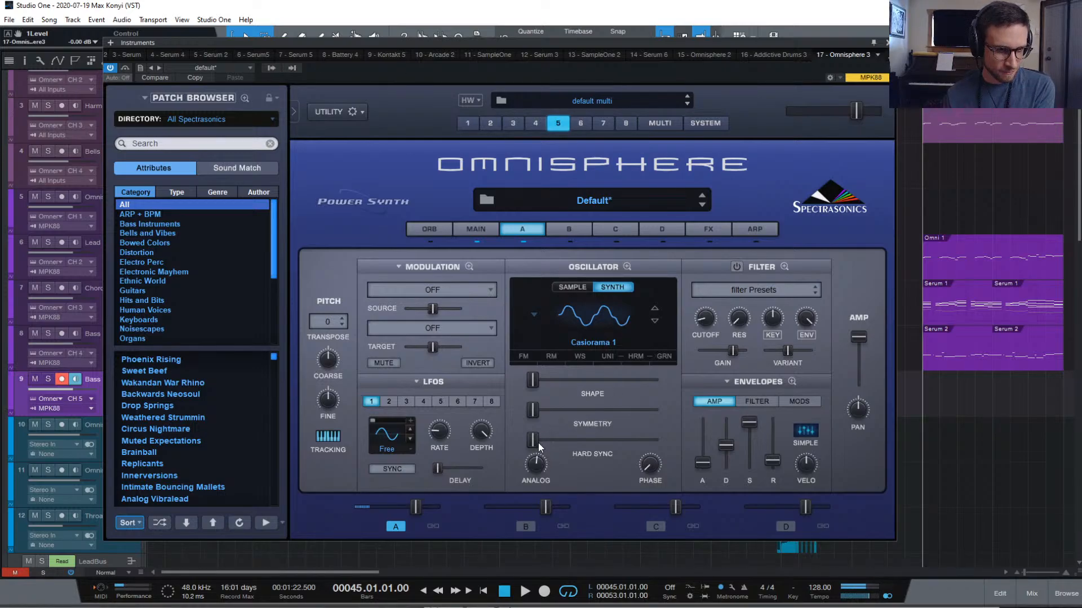
left_click_drag(528, 466, 527, 444)
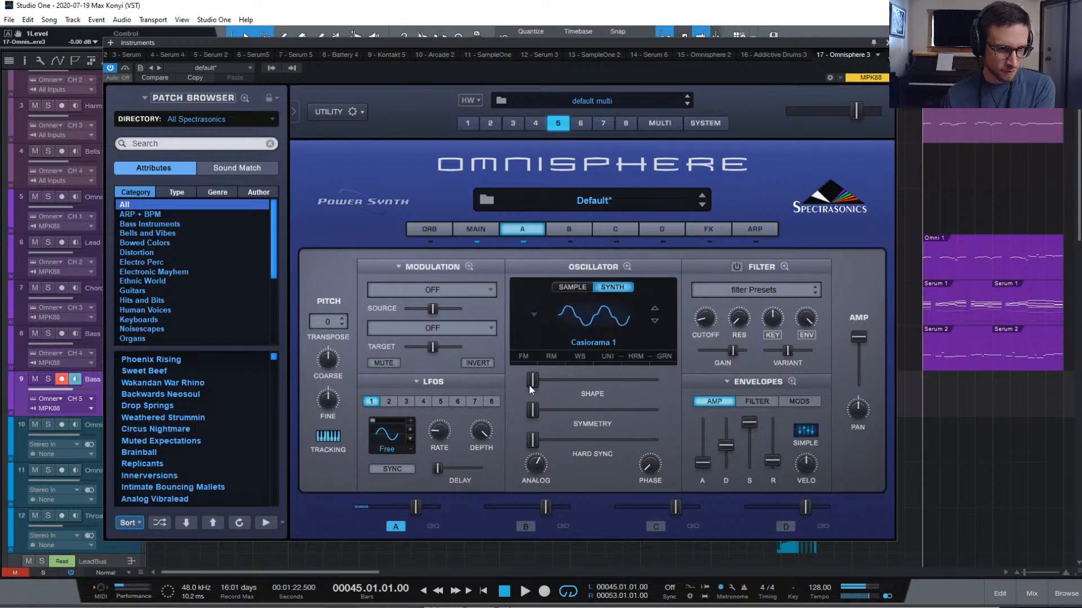
mouse_move(530, 384)
left_mouse_down()
mouse_move(565, 386)
mouse_move(526, 383)
left_mouse_up()
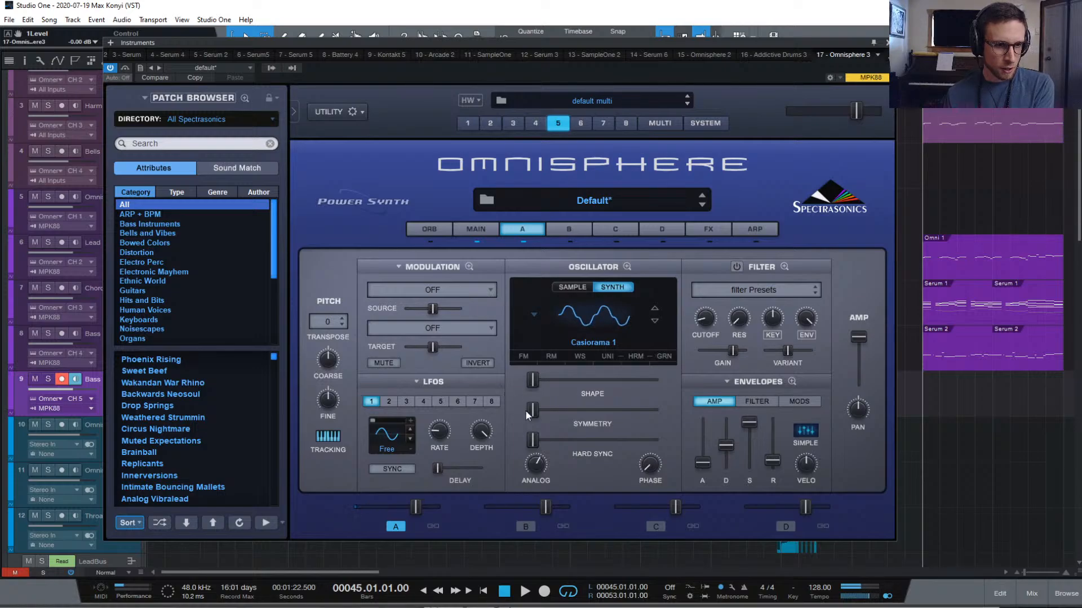
Choose LFO1 as layer A's modulation source
left_click(480, 289)
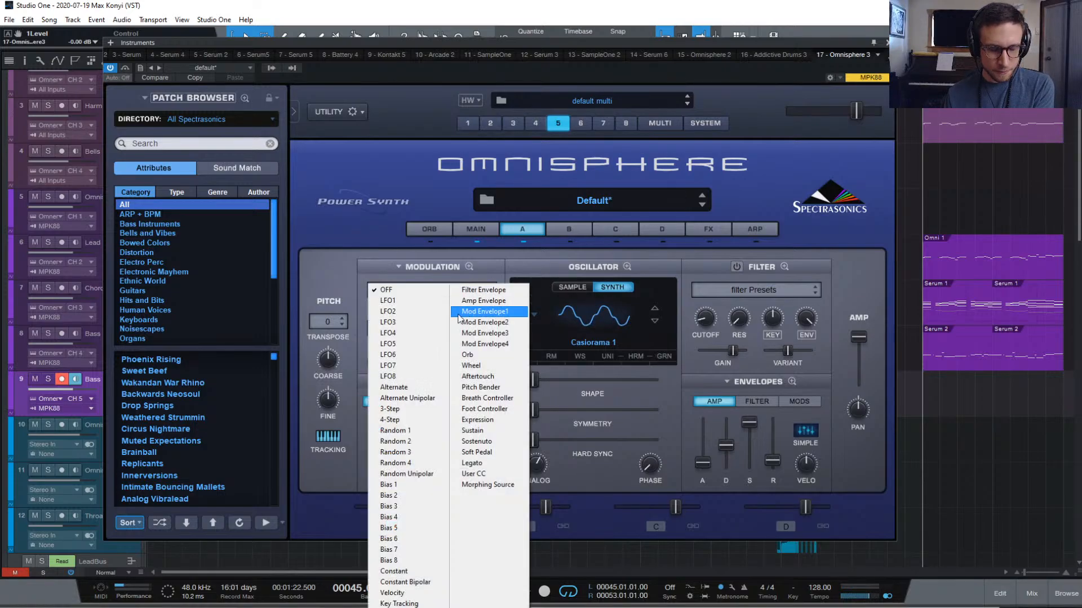
left_click(404, 301)
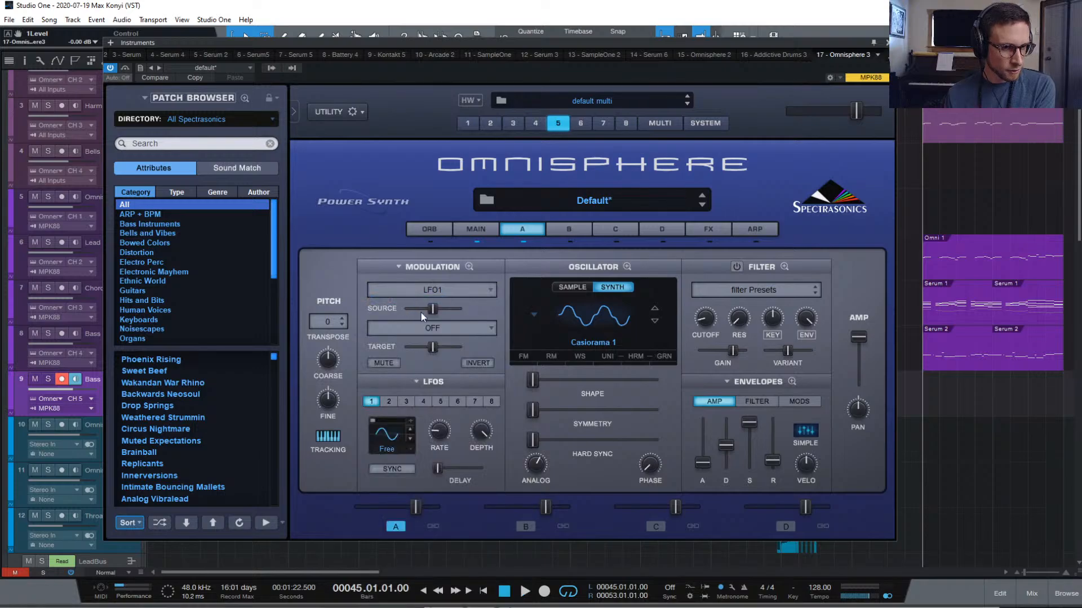
left_click(465, 328)
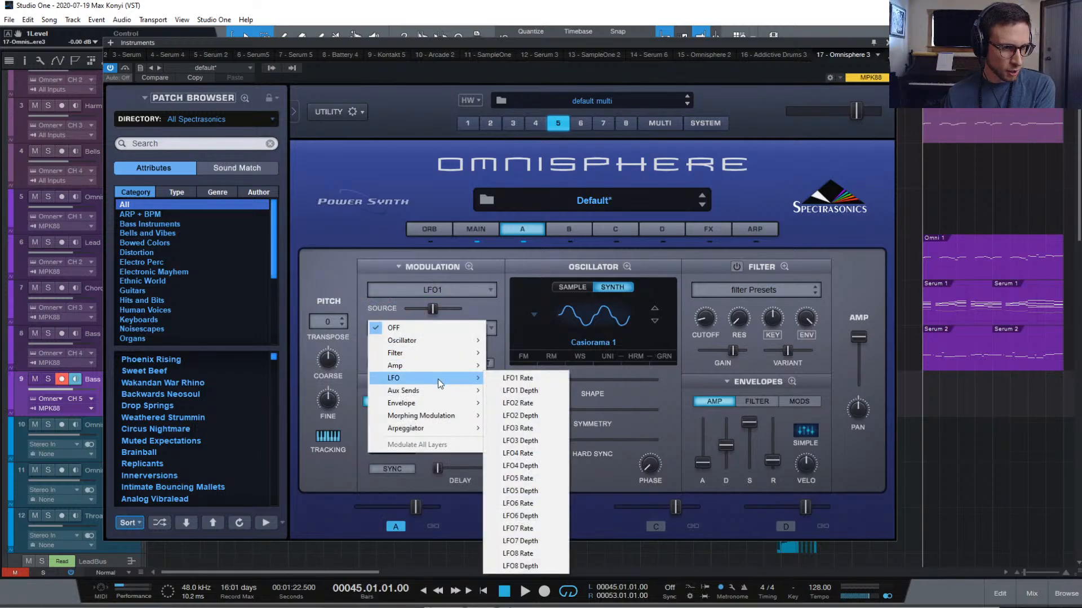
Set the modulation target to Oscillator > Synth Shape instead of FM Shape
mouse_move(448, 341)
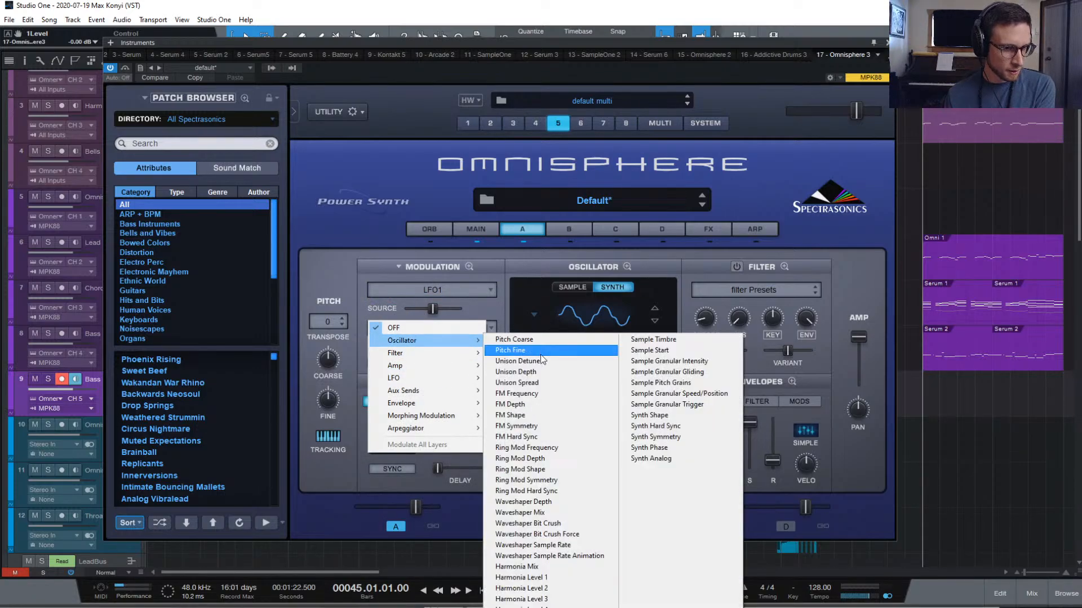
left_click(545, 414)
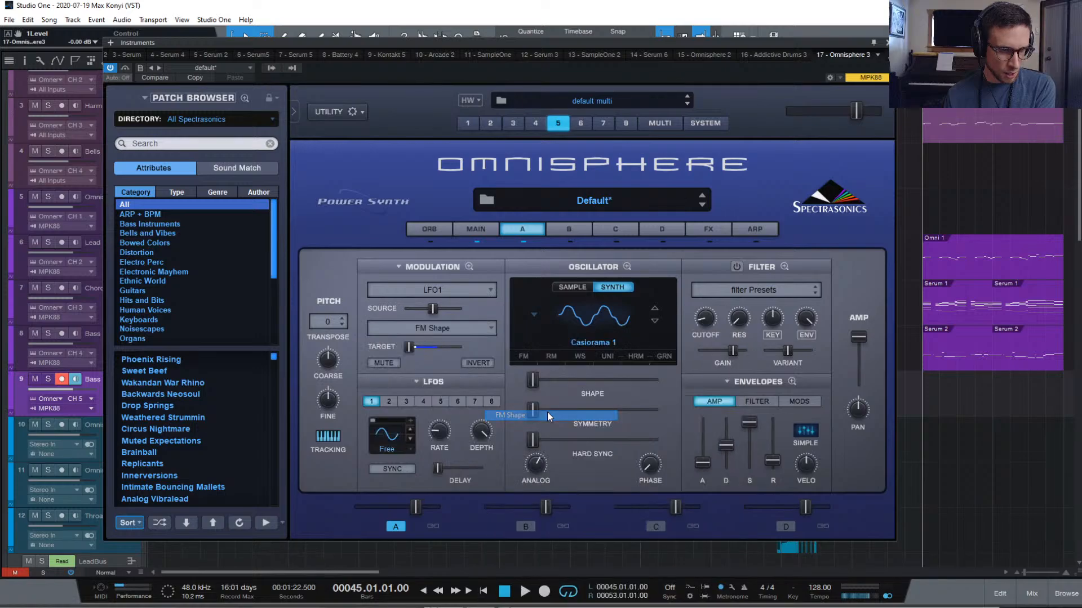
left_click(462, 326)
mouse_move(448, 340)
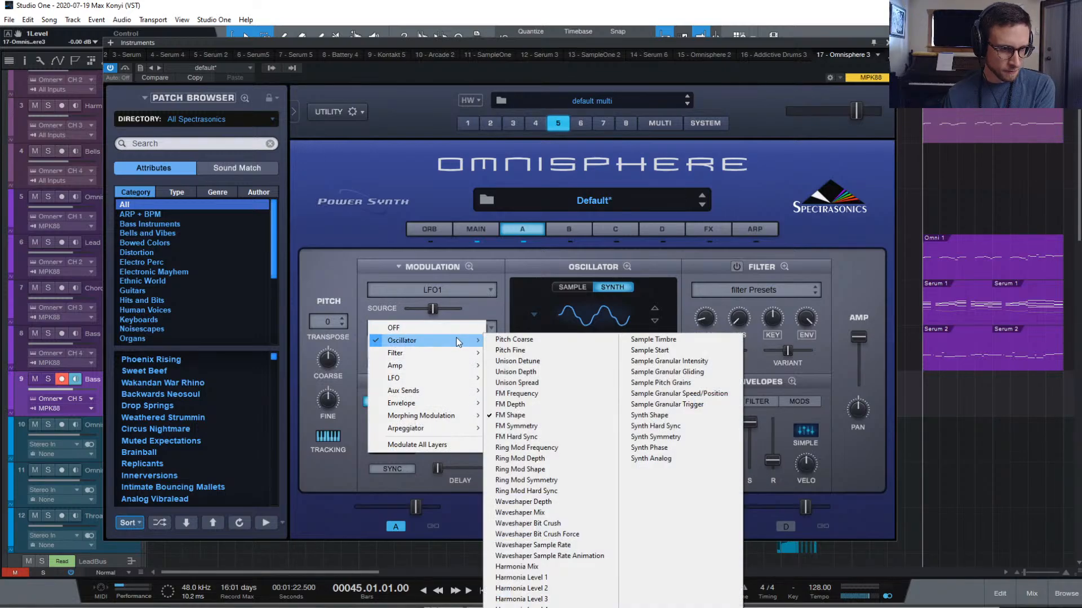
left_click(699, 417)
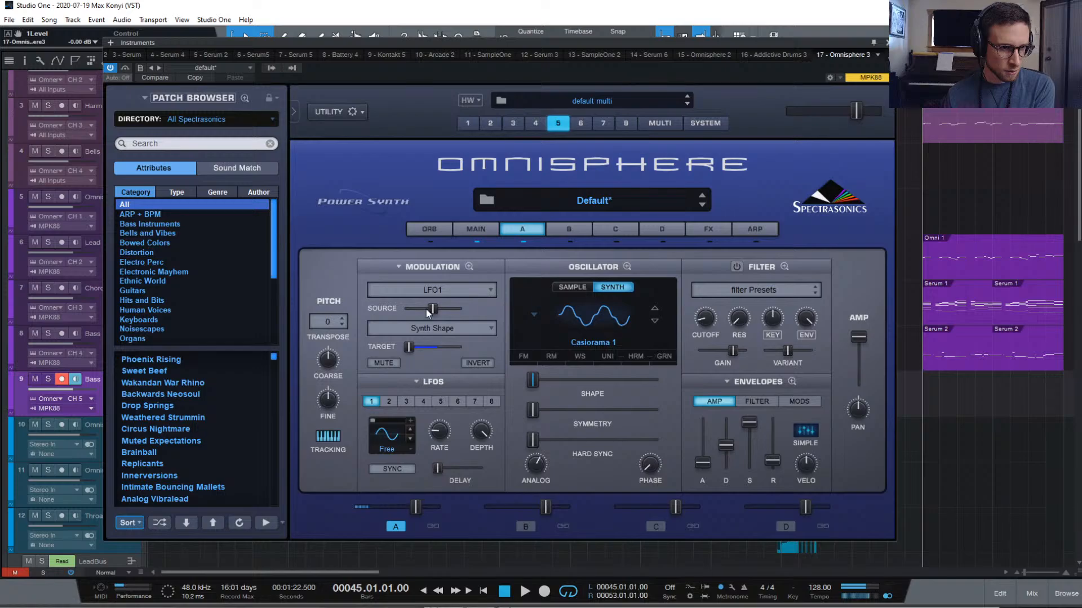
Slow LFO1's rate to about 0.07 Hz, raise target depth and reduce source amount
left_click_drag(440, 431, 438, 441)
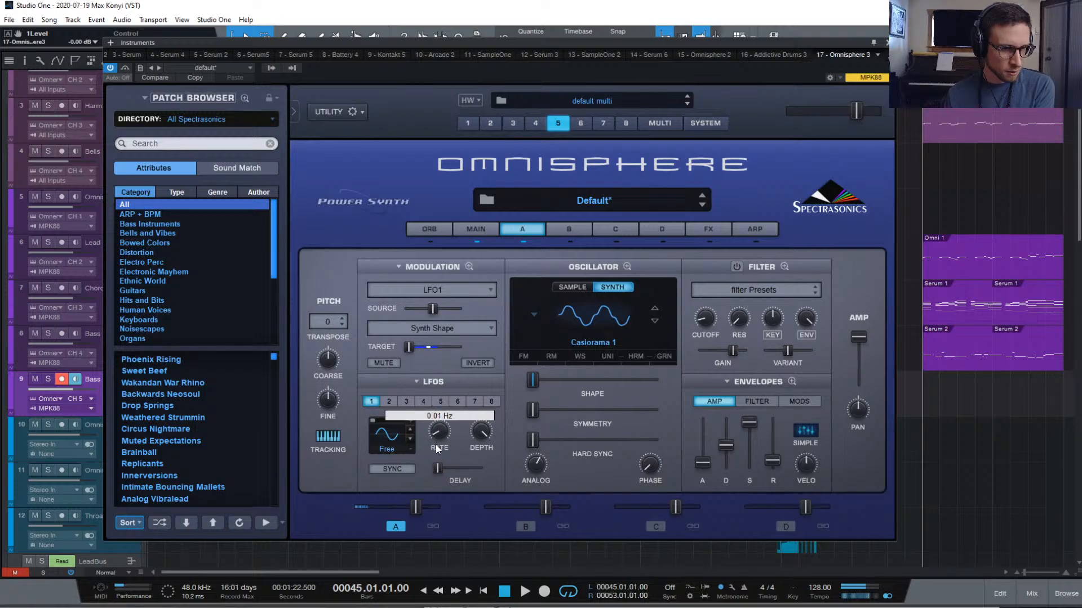
left_click_drag(408, 347, 417, 347)
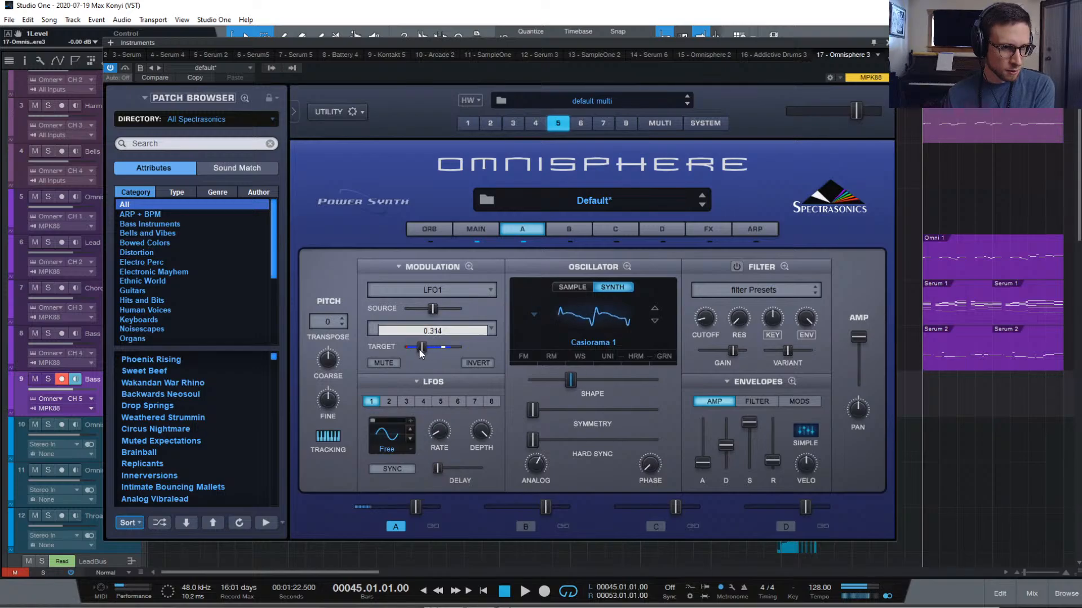
left_click_drag(433, 310, 418, 317)
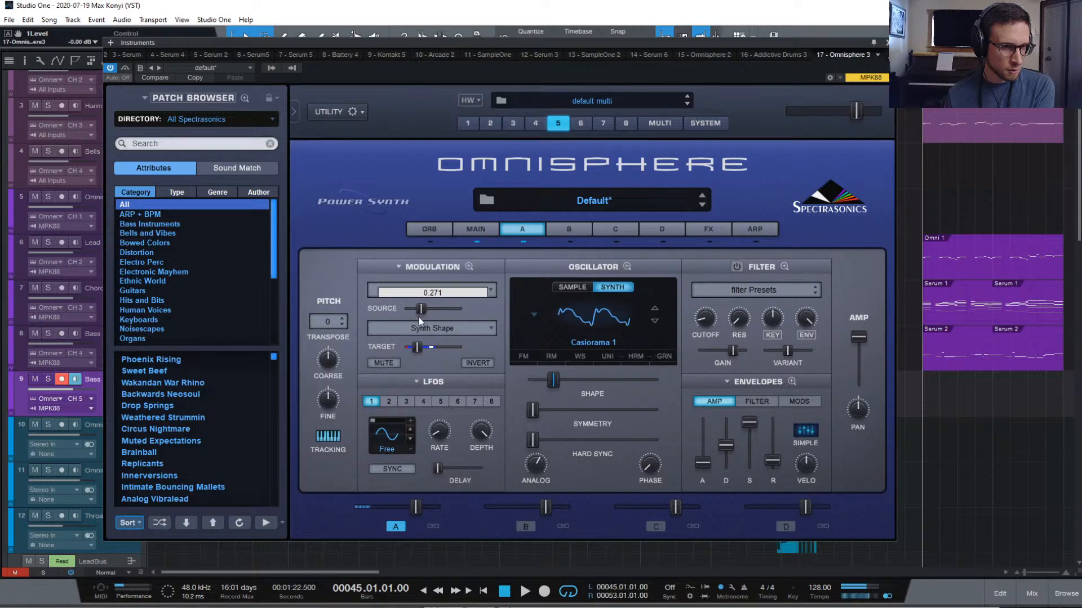
left_click_drag(439, 432, 438, 441)
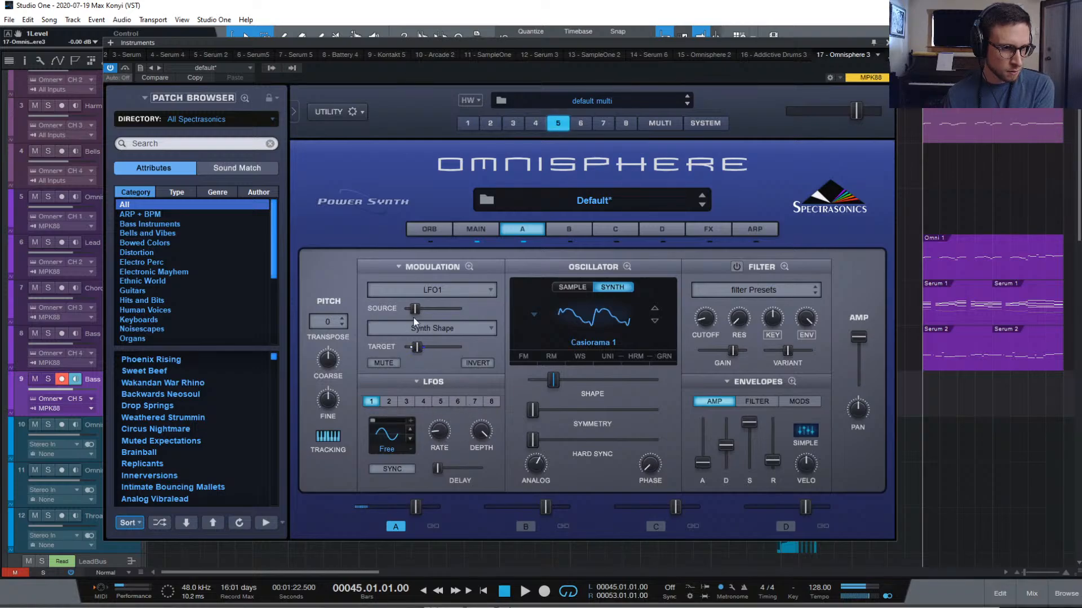
Reduce the modulation amount, lengthen amp release slightly, and increase oscillator symmetry
left_click_drag(414, 311, 411, 312)
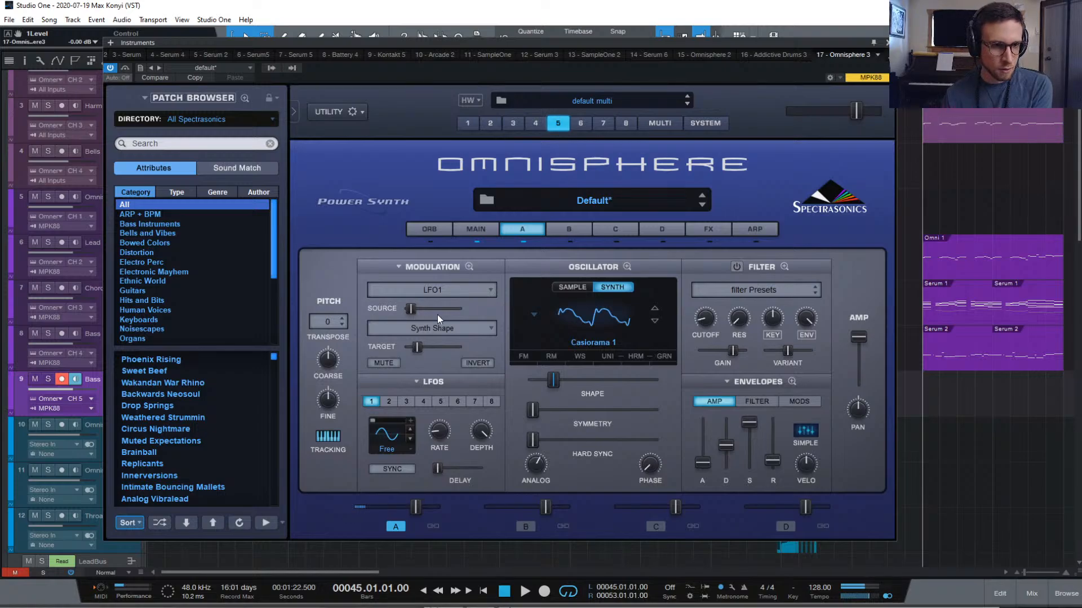
left_click_drag(773, 460, 775, 455)
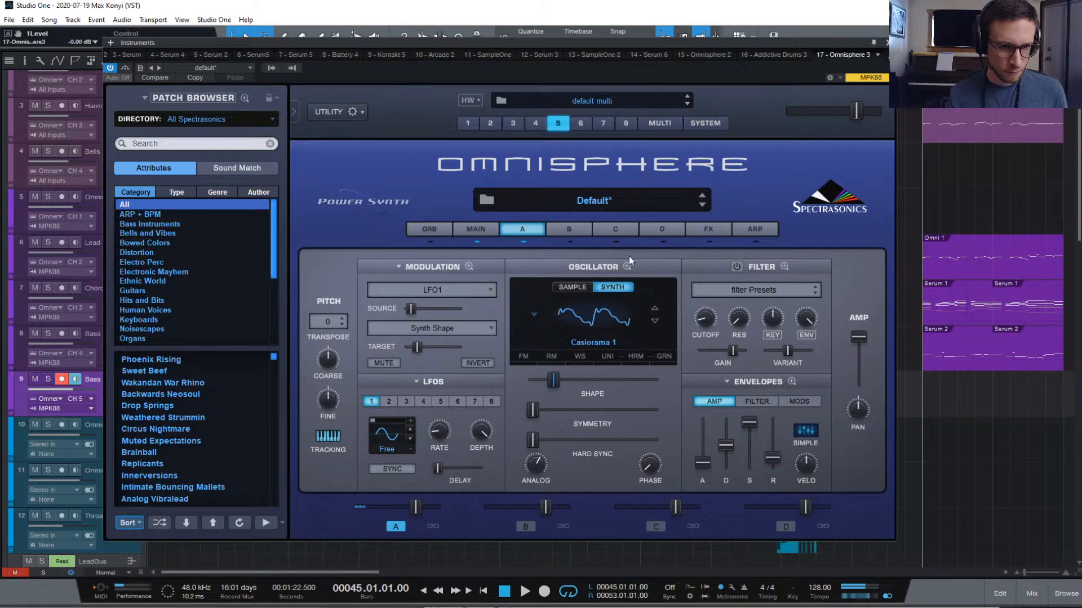
left_click_drag(532, 411, 531, 444)
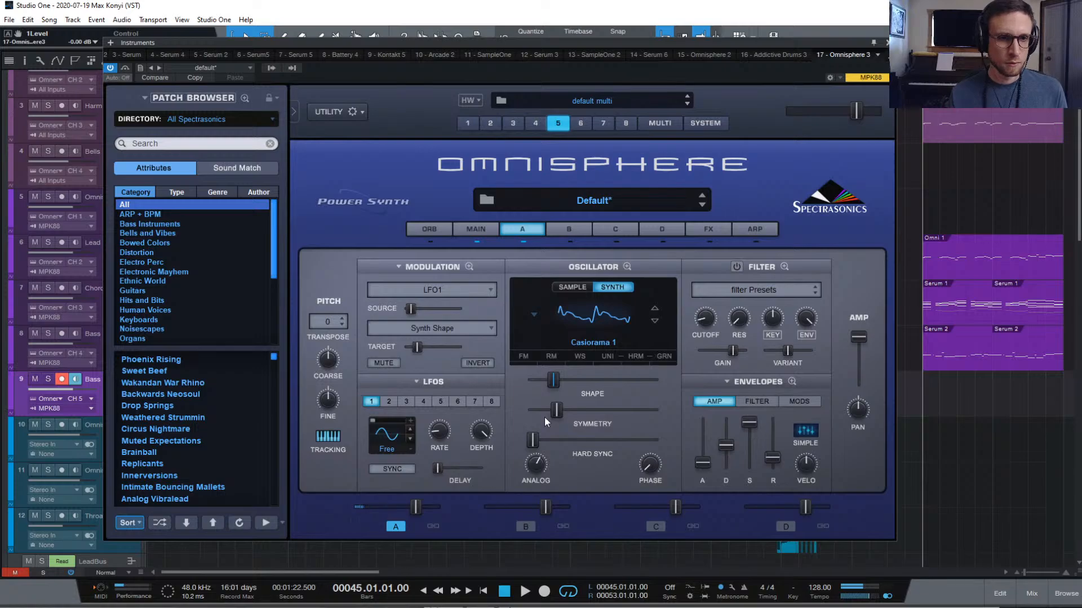
Check the empty layer C, return to layer A, and bring up the effects rack
left_click(662, 230)
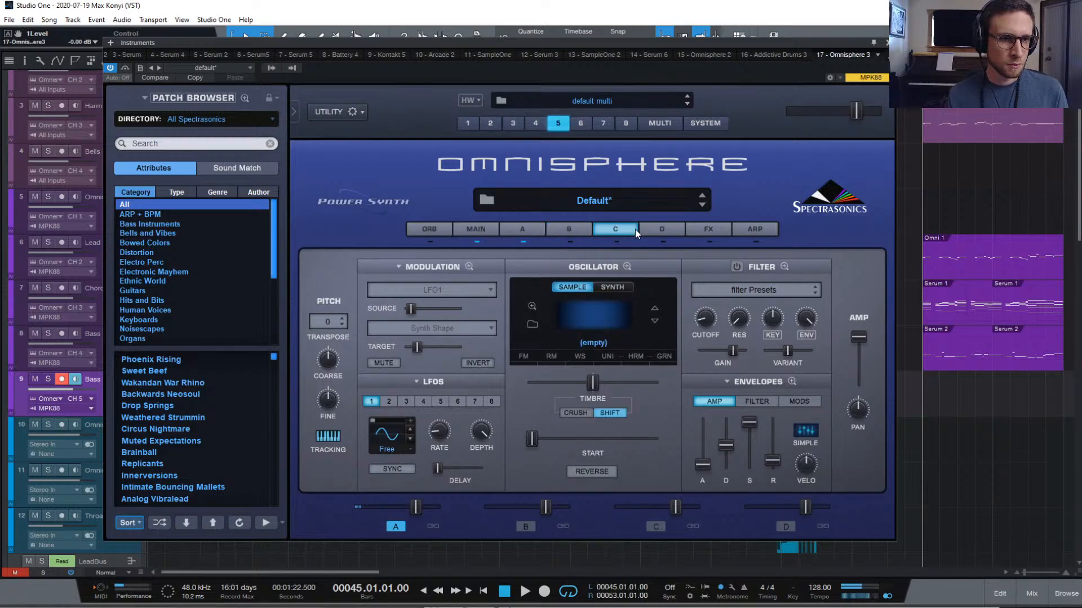
left_click(536, 231)
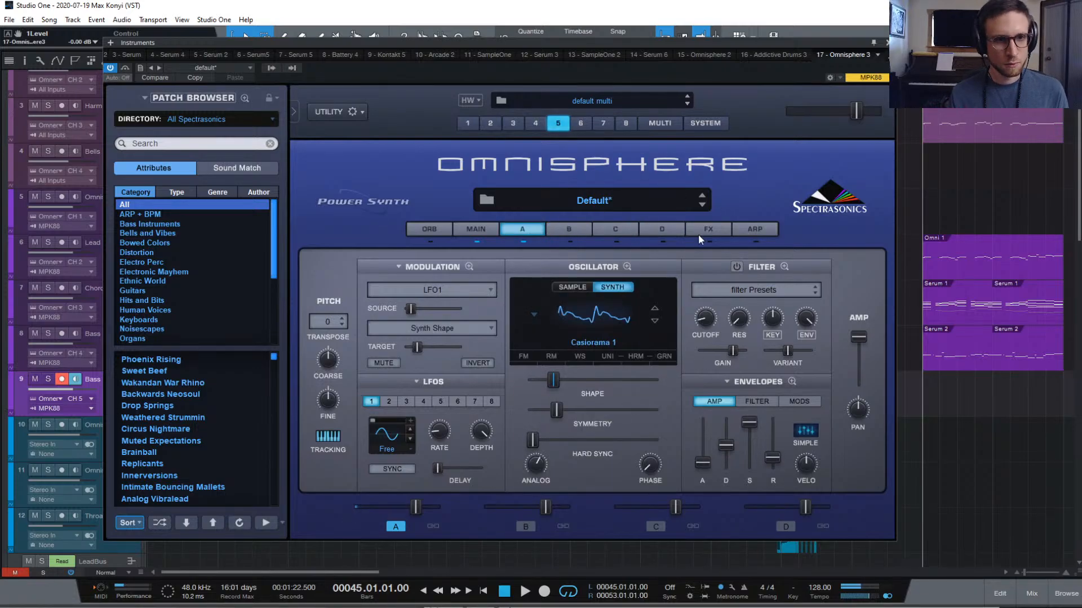
left_click(721, 226)
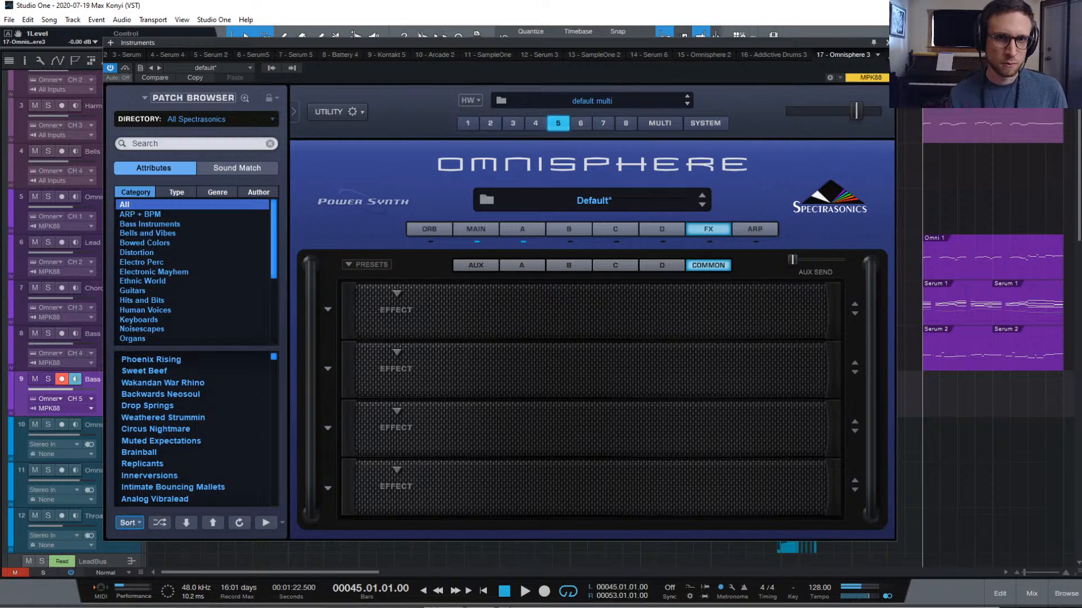
Close Omnisphere and move the two Omni 1 clips from Harm 1 onto Bass 2
left_click(888, 43)
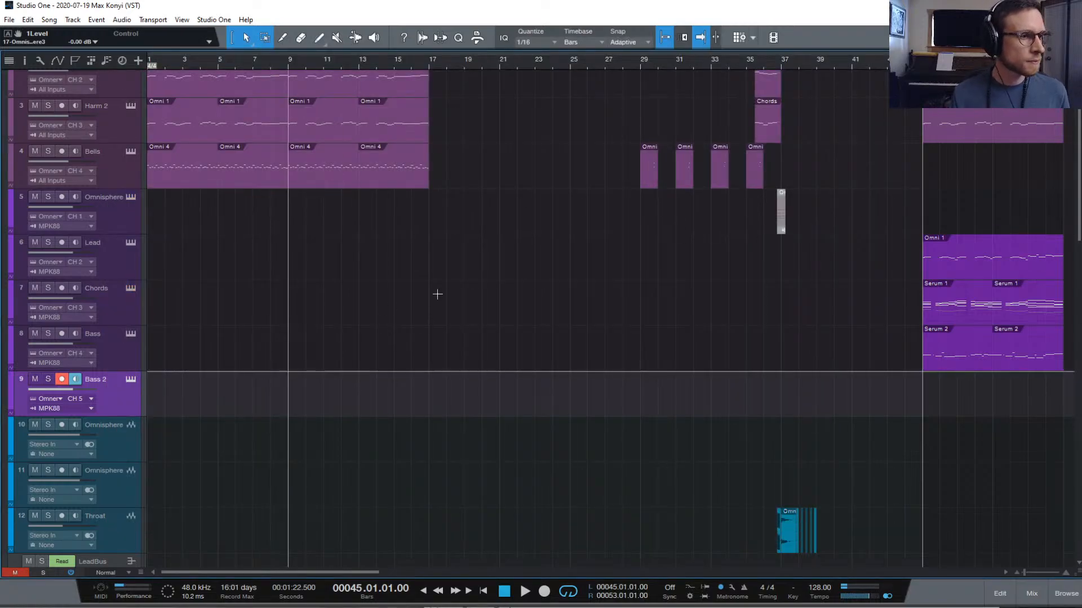
scroll(929, 226, "right", 1)
scroll(933, 203, "up", 2)
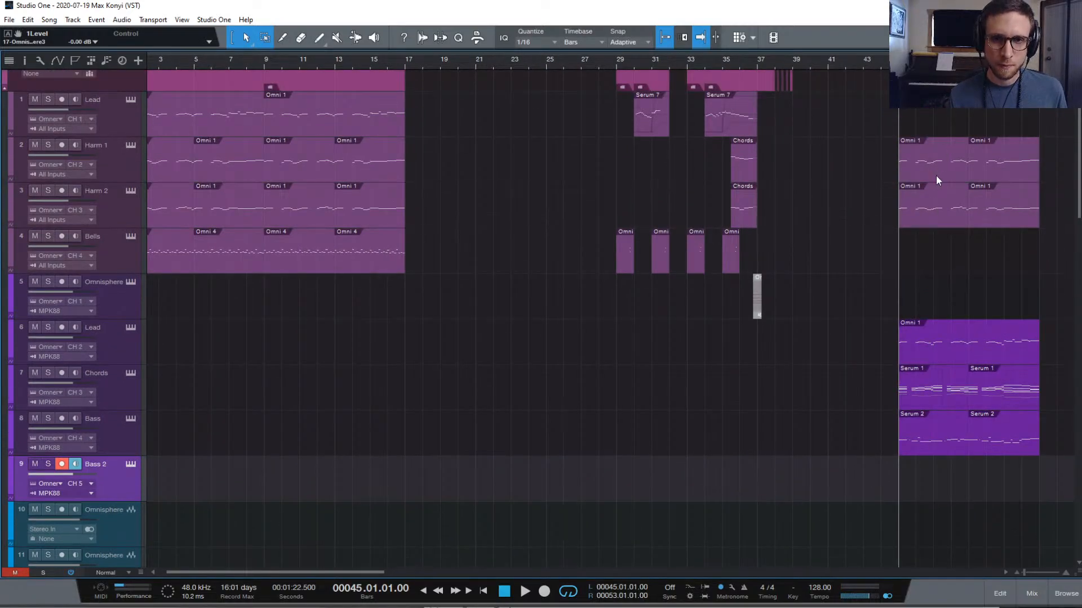
left_click_drag(863, 169, 1006, 494)
Play from bar 45 with Bass 2 soloed, then stop playback
key("space")
key("space")
key("space")
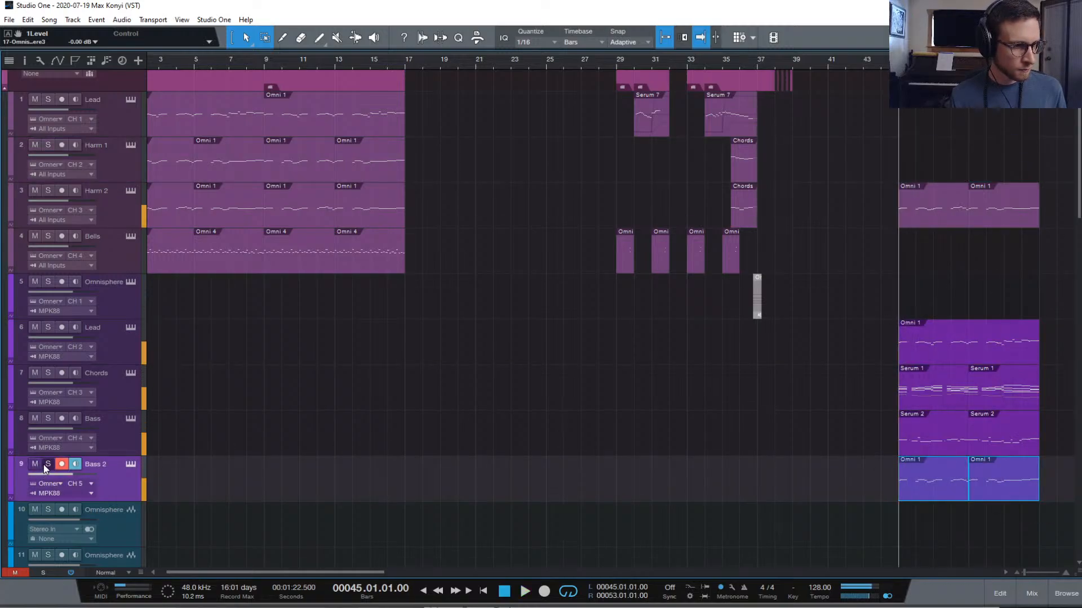
left_click(47, 464)
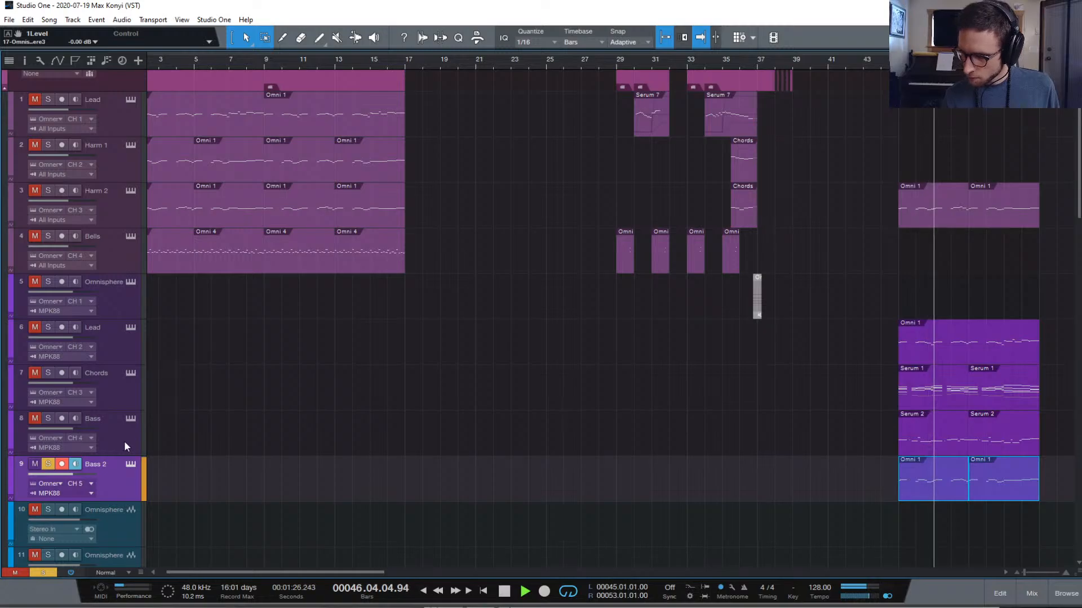
key("space")
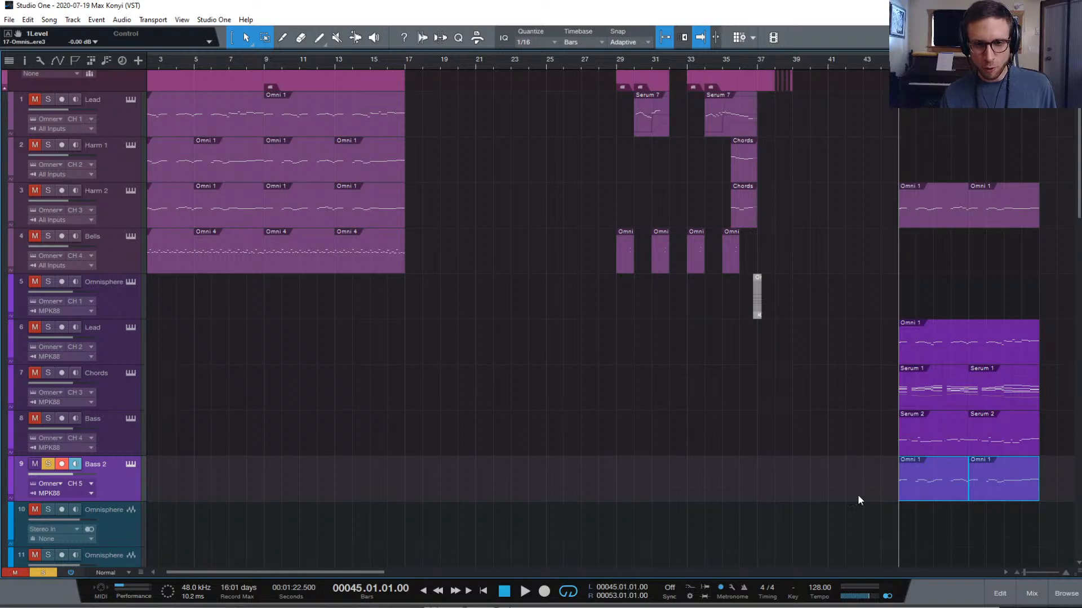
left_click(133, 464)
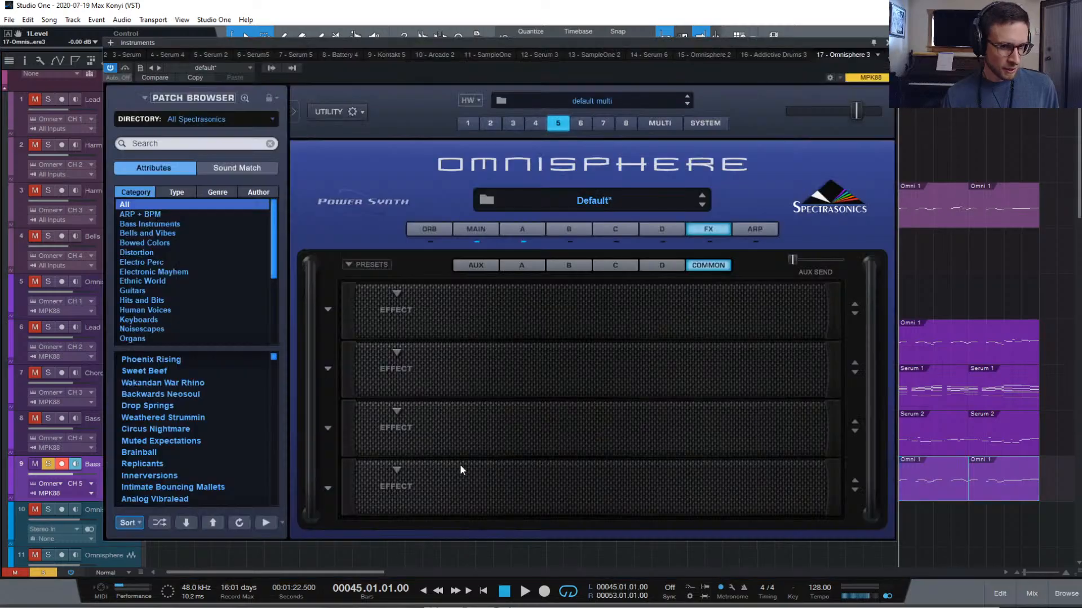
left_click(530, 232)
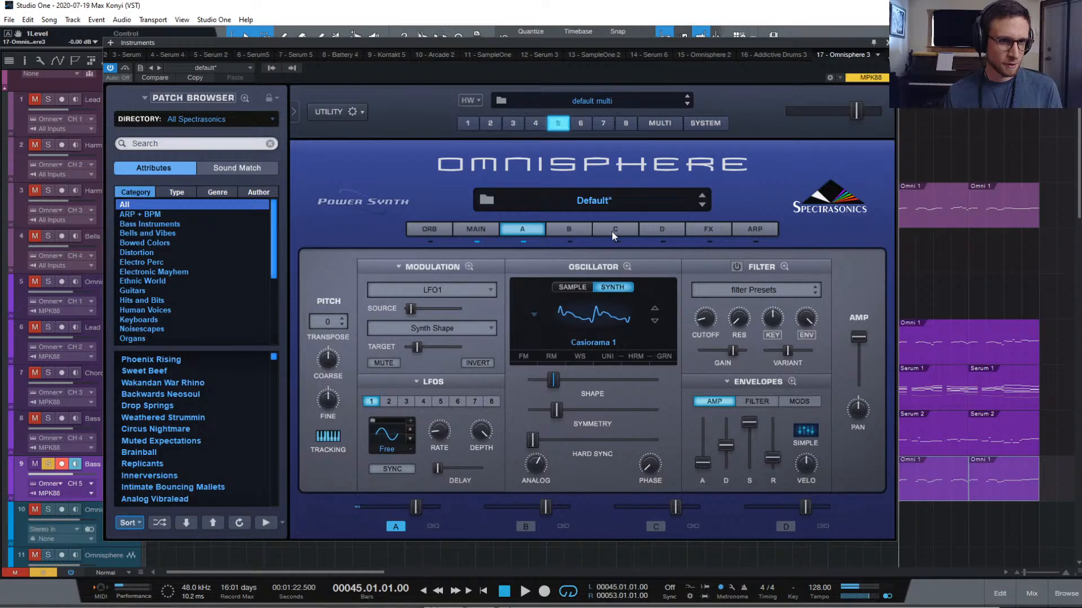
Close Omnisphere and bring up the mixer console, scrolled to the right
left_click(887, 42)
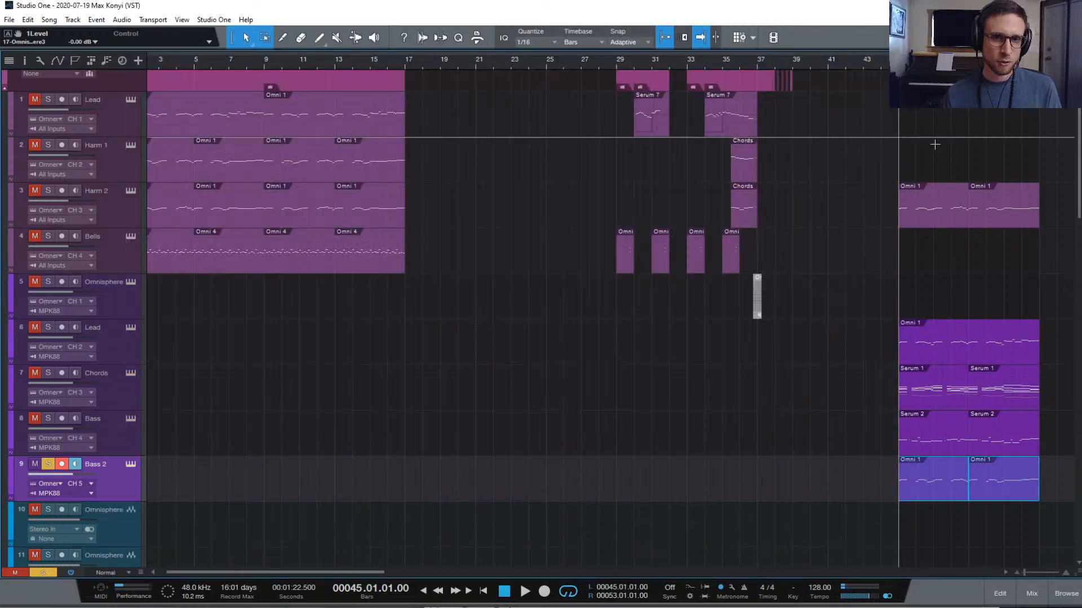
left_click(1032, 593)
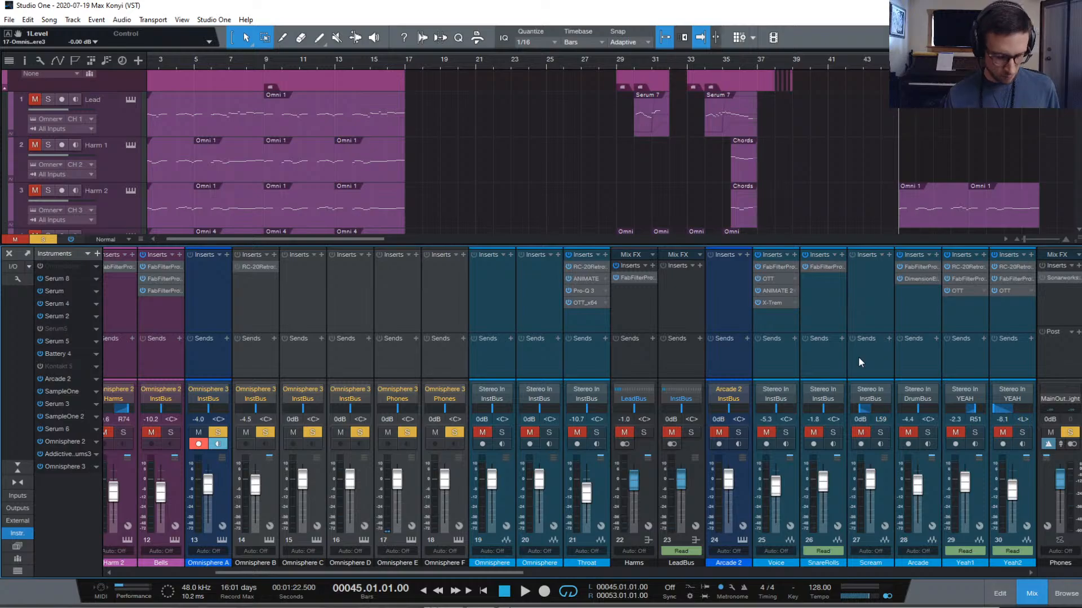
scroll(857, 357, "right", 5)
scroll(860, 349, "right", 5)
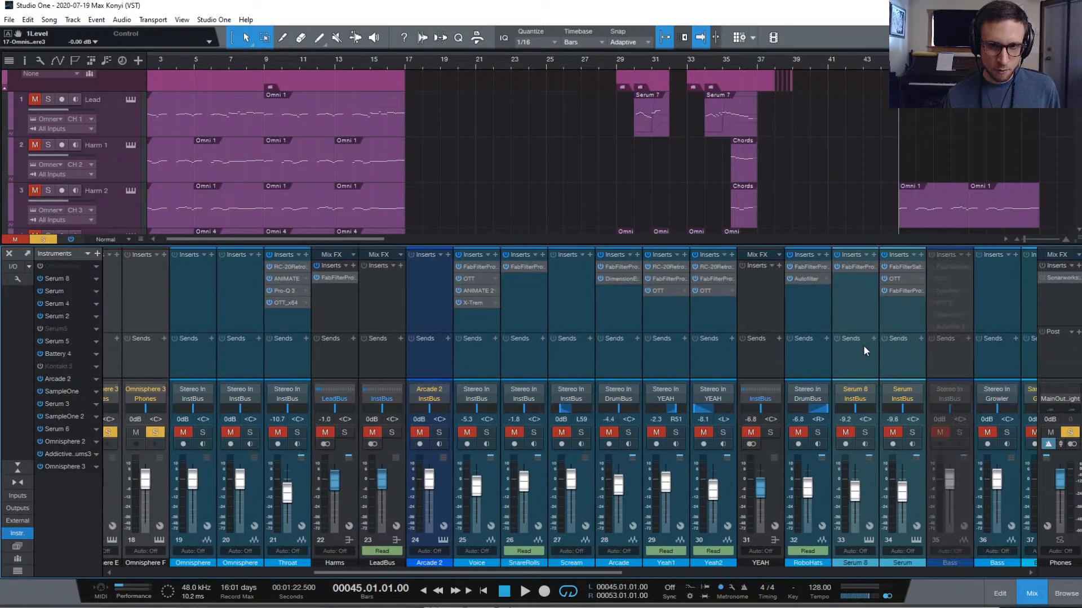
scroll(863, 343, "right", 6)
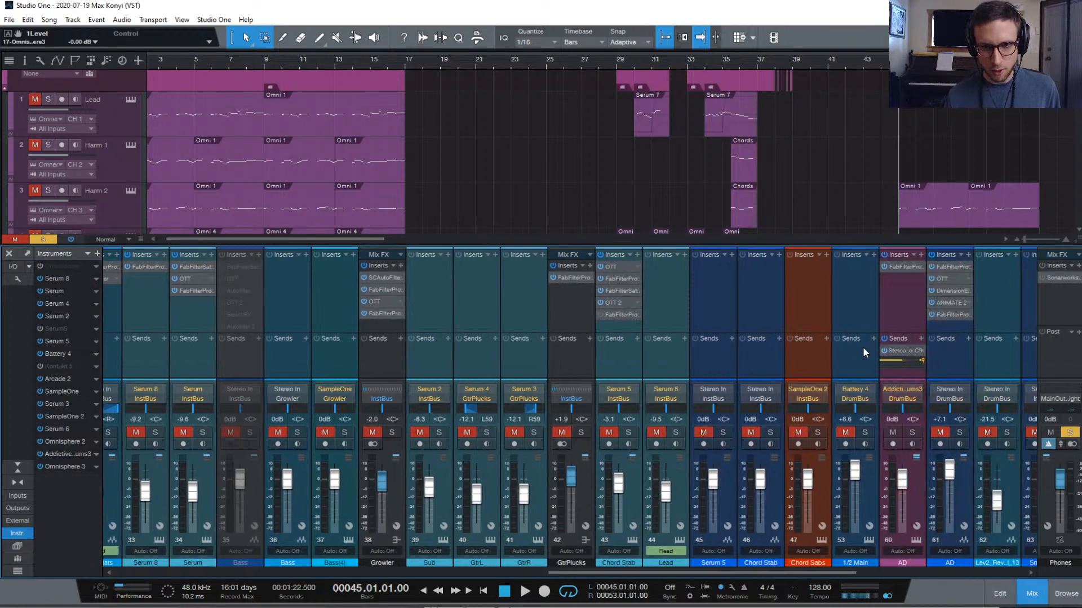
Enable the disabled FabFilter insert on the Verb 1 channel
right_click(863, 347)
left_click(935, 306)
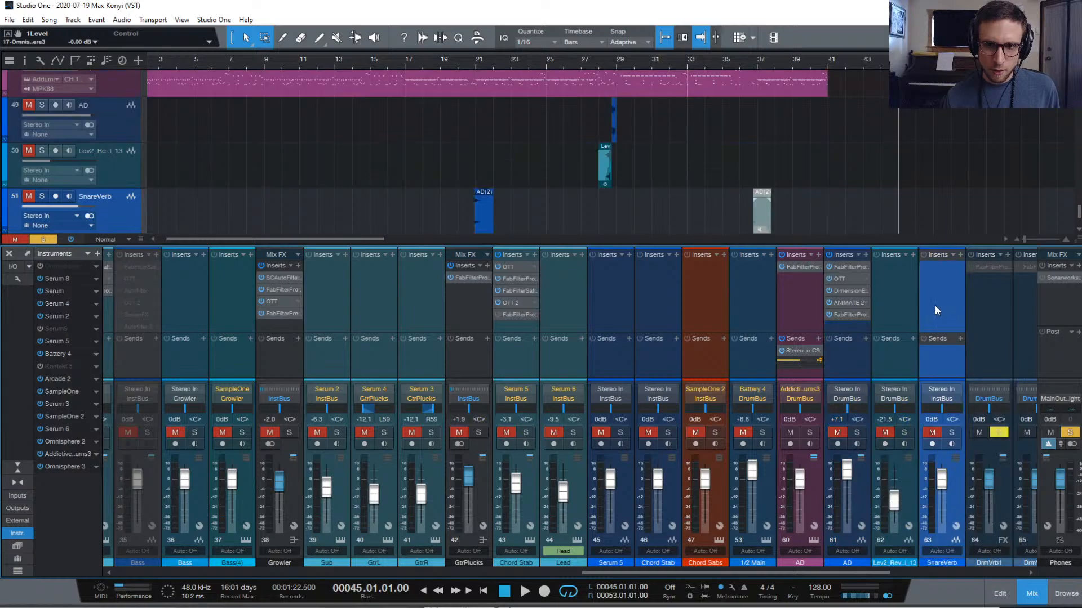
scroll(895, 326, "right", 6)
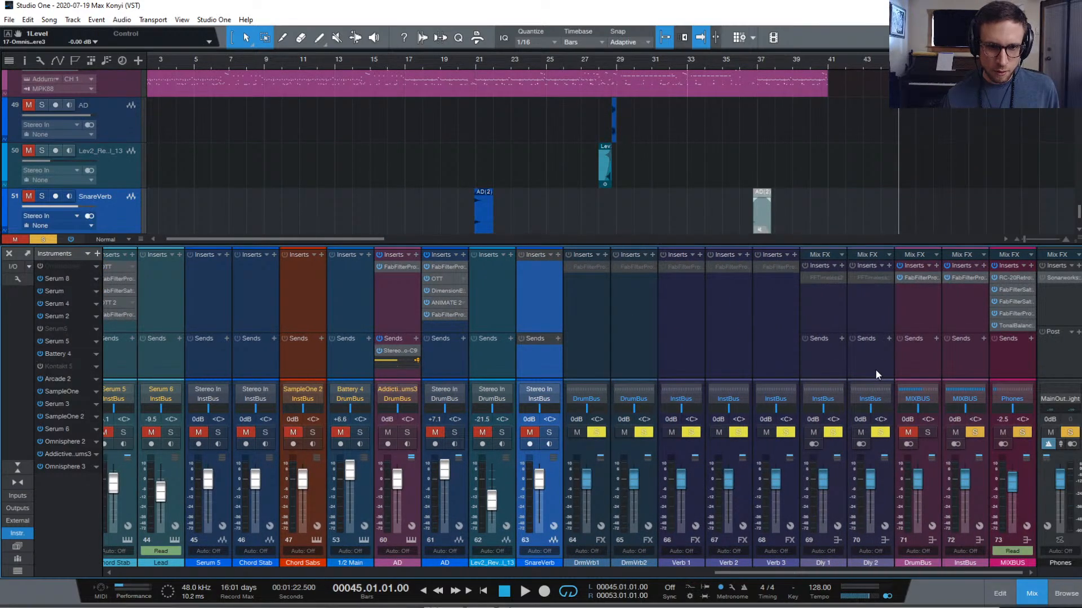
left_click(692, 360)
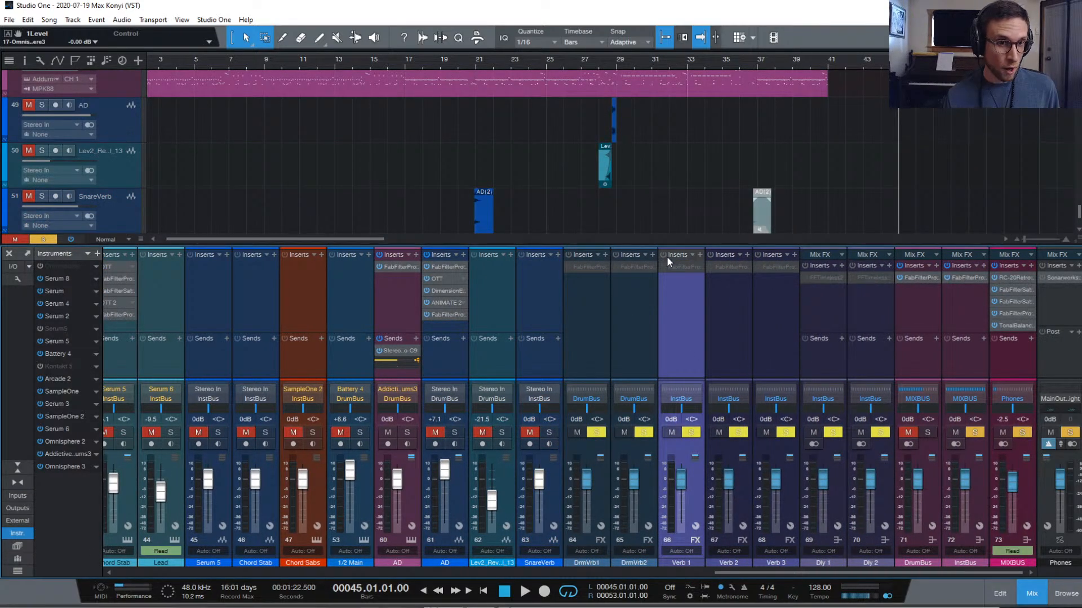
right_click(697, 268)
left_click(713, 305)
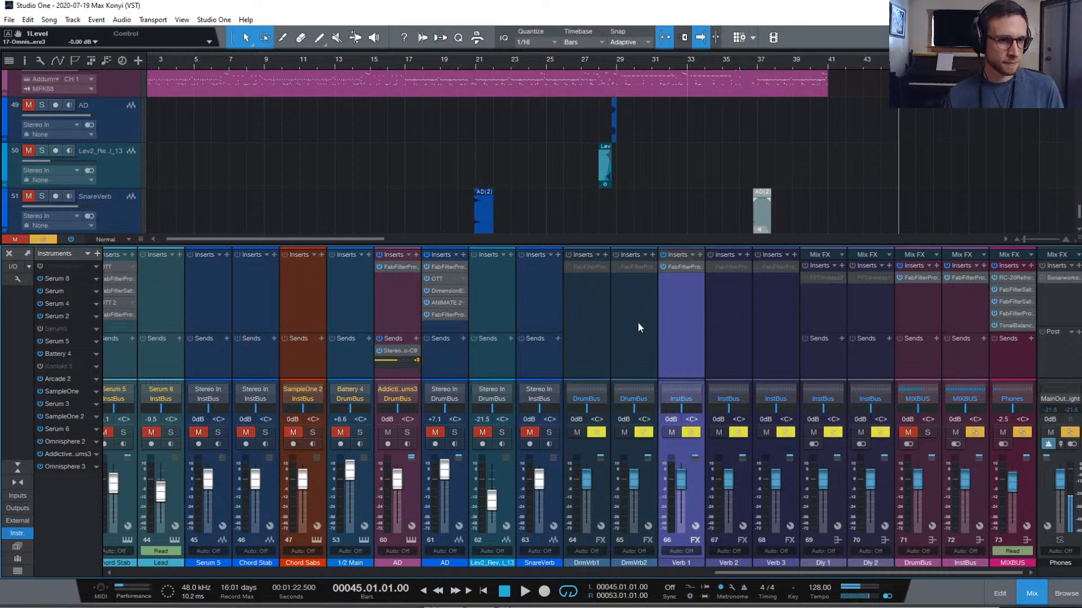
Route Omnisphere E and F channel outputs to InstBus instead of Phones
scroll(405, 372, "left", 8)
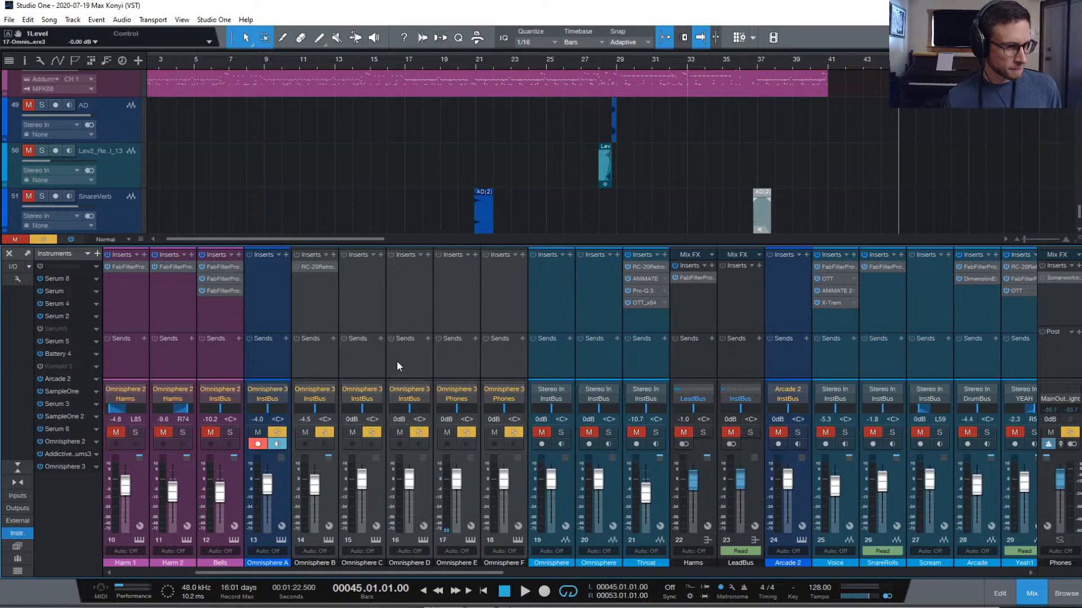
scroll(406, 362, "left", 2)
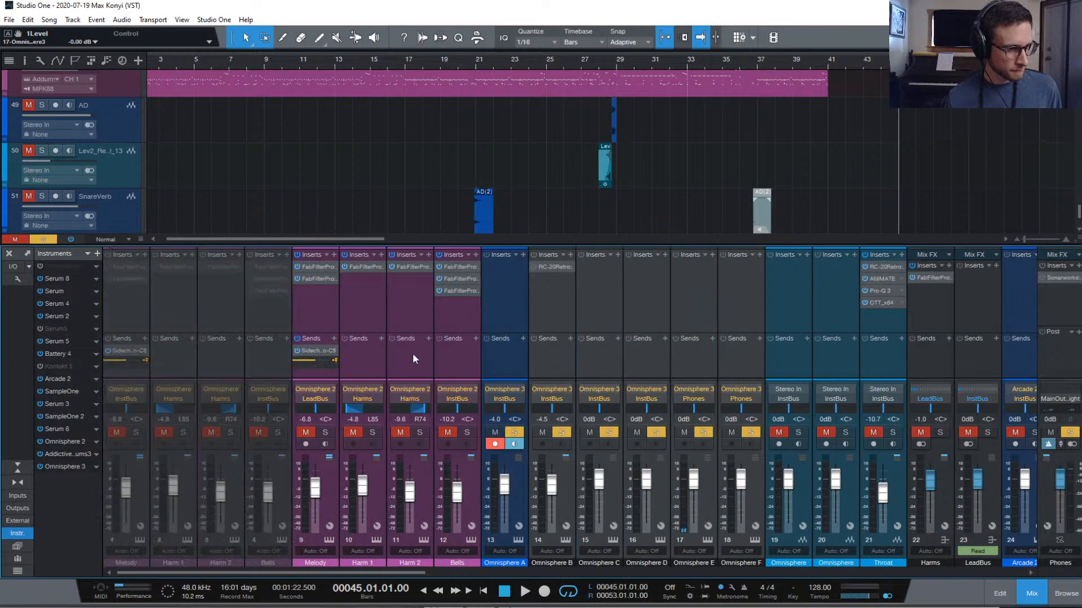
left_click(699, 353)
left_click(740, 363, "shift")
left_click(740, 398)
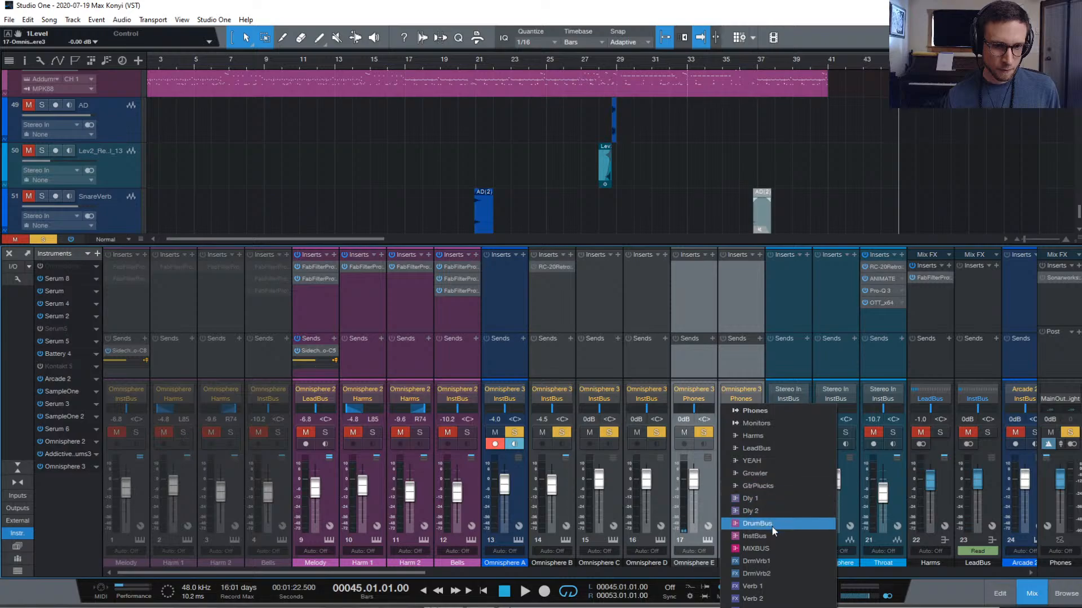
left_click(757, 535)
Add a Verb 1 send to the Omnisphere E channel
left_click(700, 340)
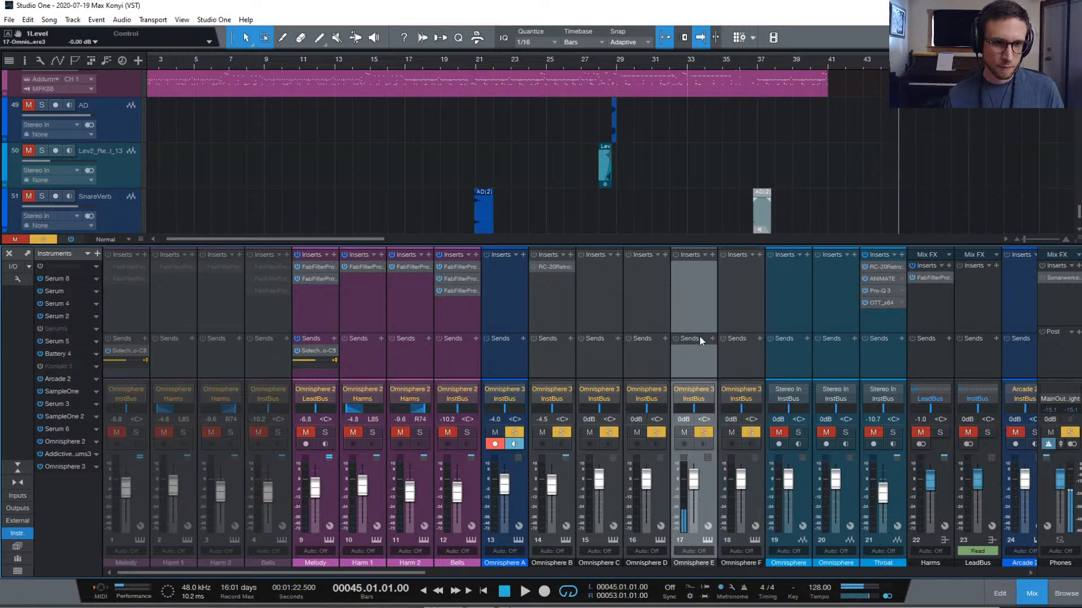
left_click(712, 339)
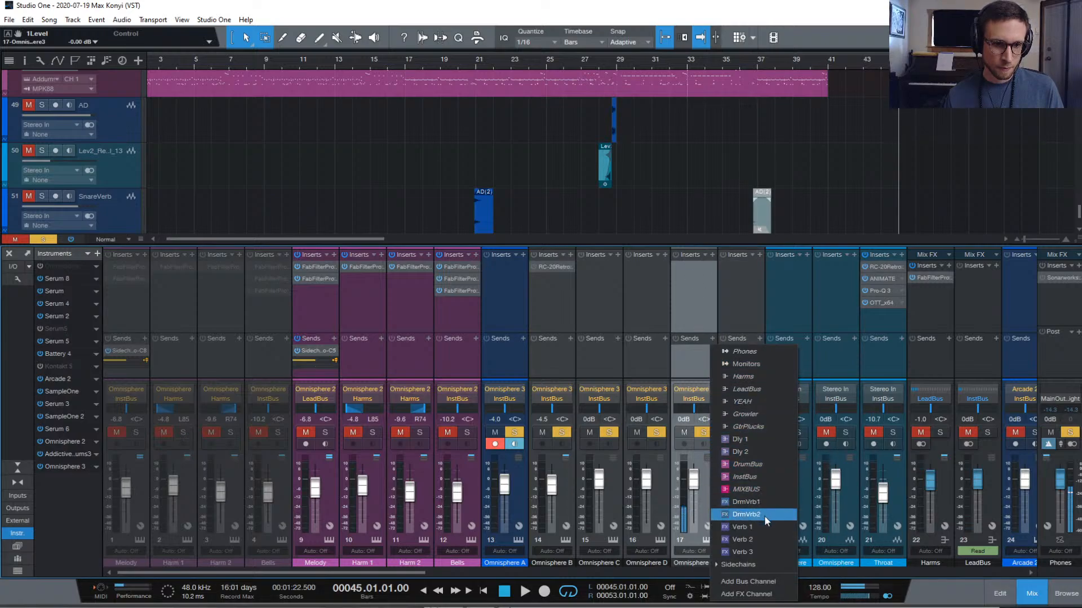
left_click(742, 527)
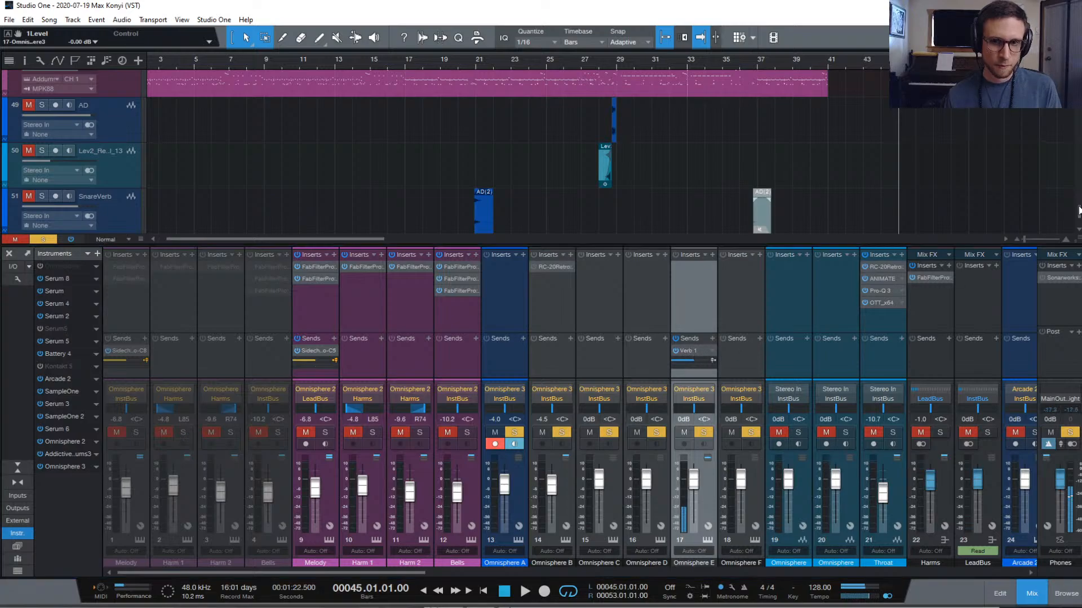
Open Verb 1's Pro-R, add a post-EQ low cut near 115 Hz, and raise Distance
double_click(688, 351)
left_click_drag(768, 154, 550, 106)
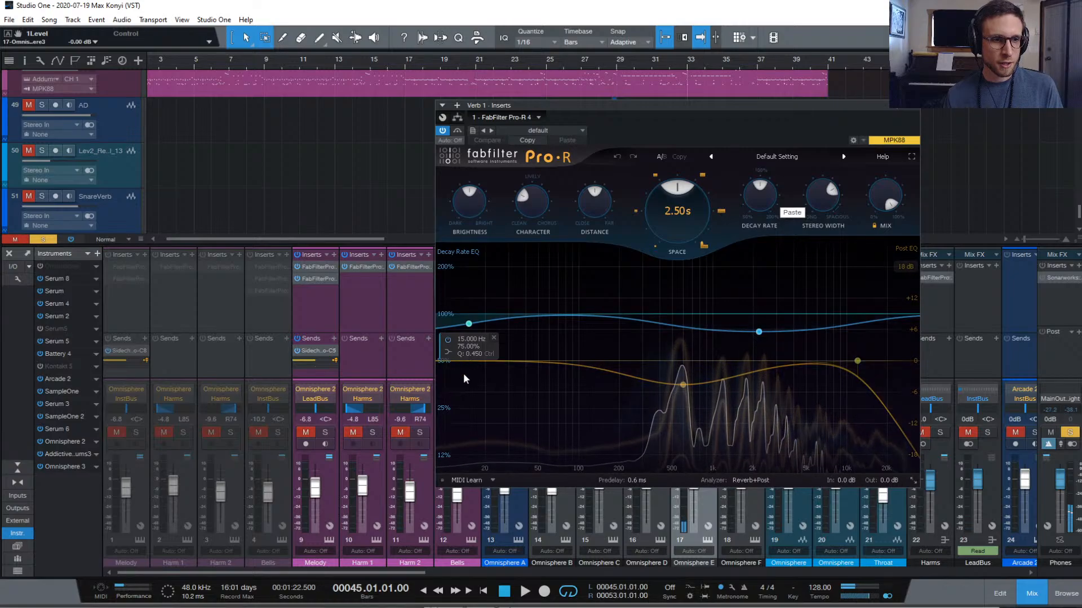
left_click_drag(457, 364, 585, 361)
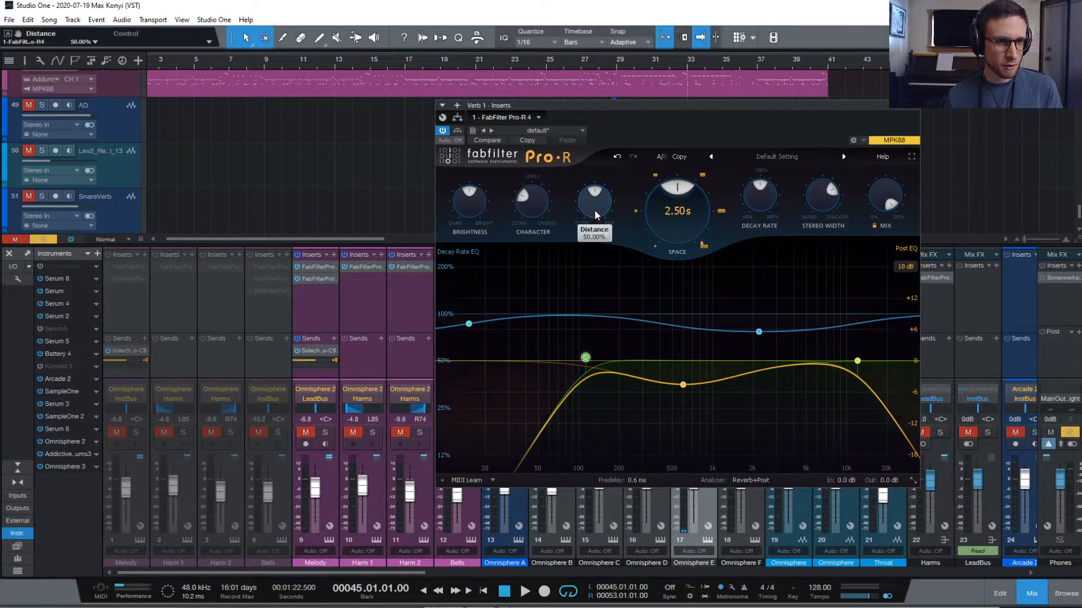
left_click_drag(595, 251, 594, 226)
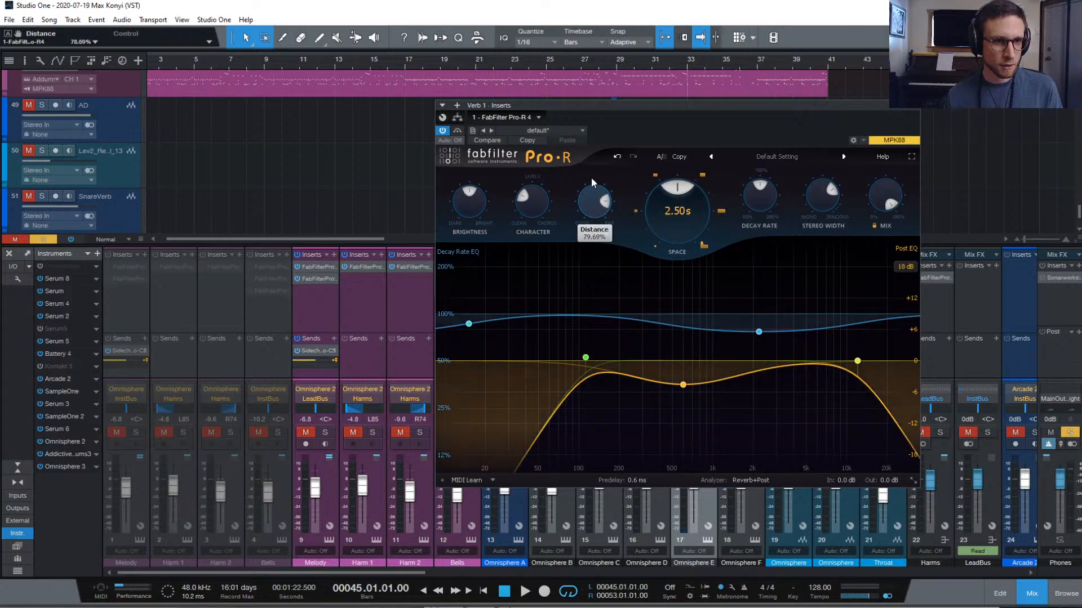
left_click_drag(590, 181, 591, 182)
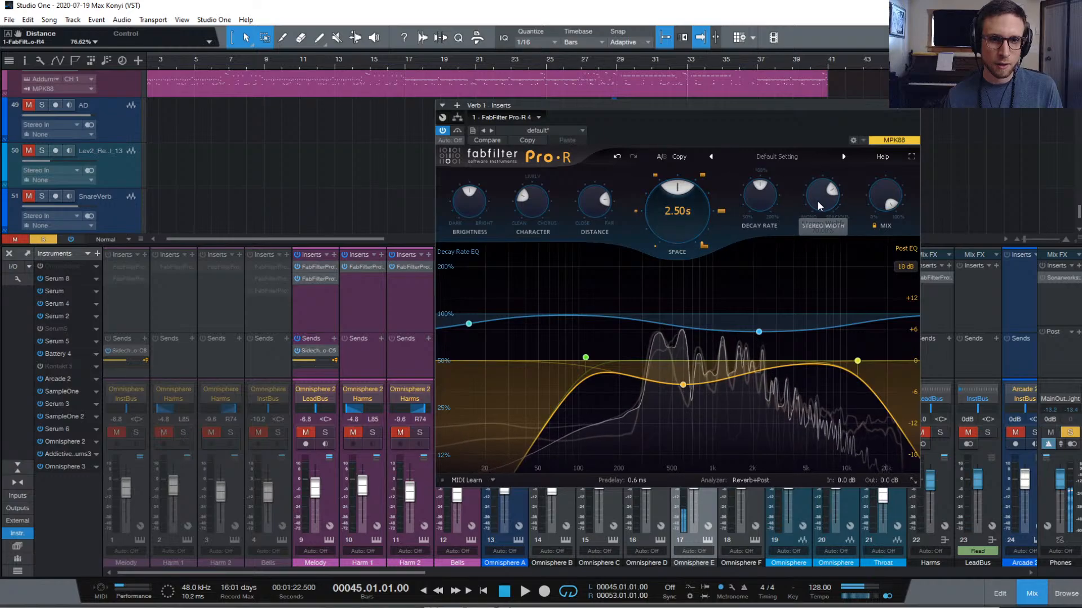
Shorten the reverb, darken brightness, raise 2.2 kHz decay to 96%, move low cut to 182 Hz
left_click_drag(683, 213, 686, 232)
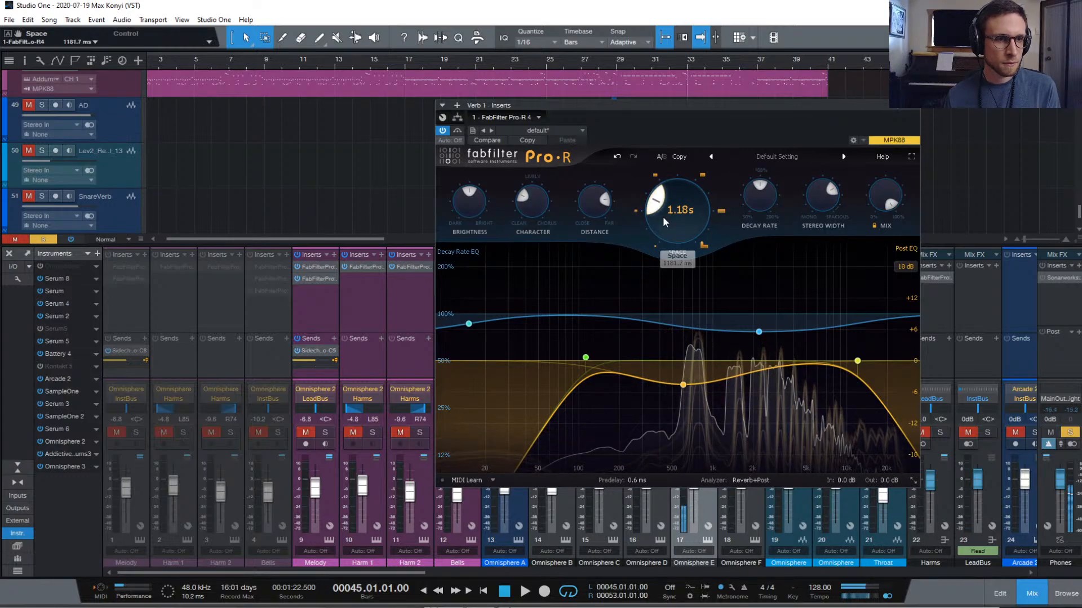
left_click_drag(463, 206, 463, 214)
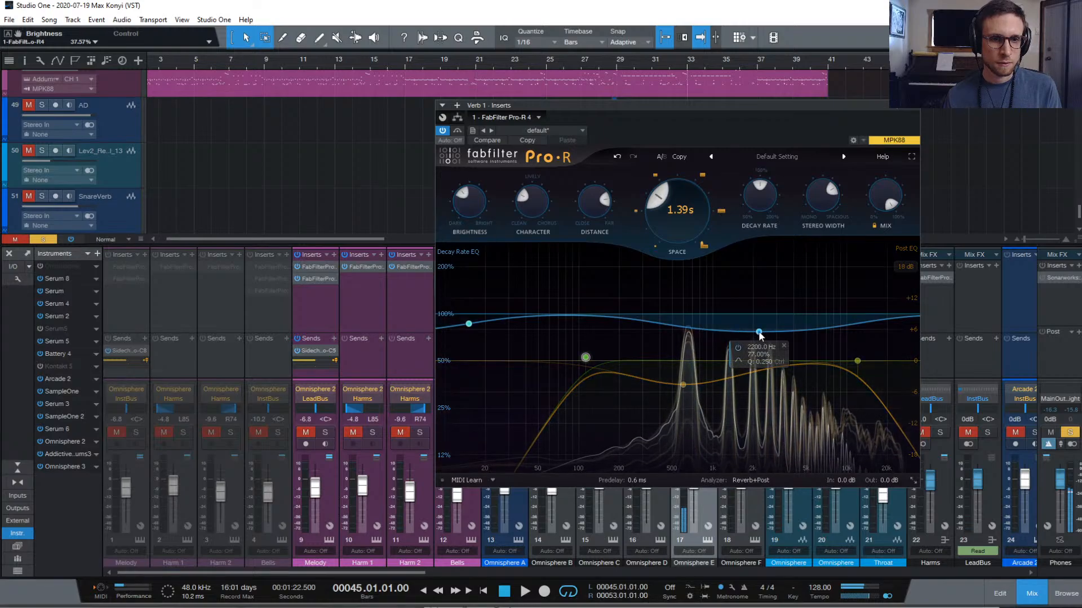
left_click_drag(759, 334, 738, 324)
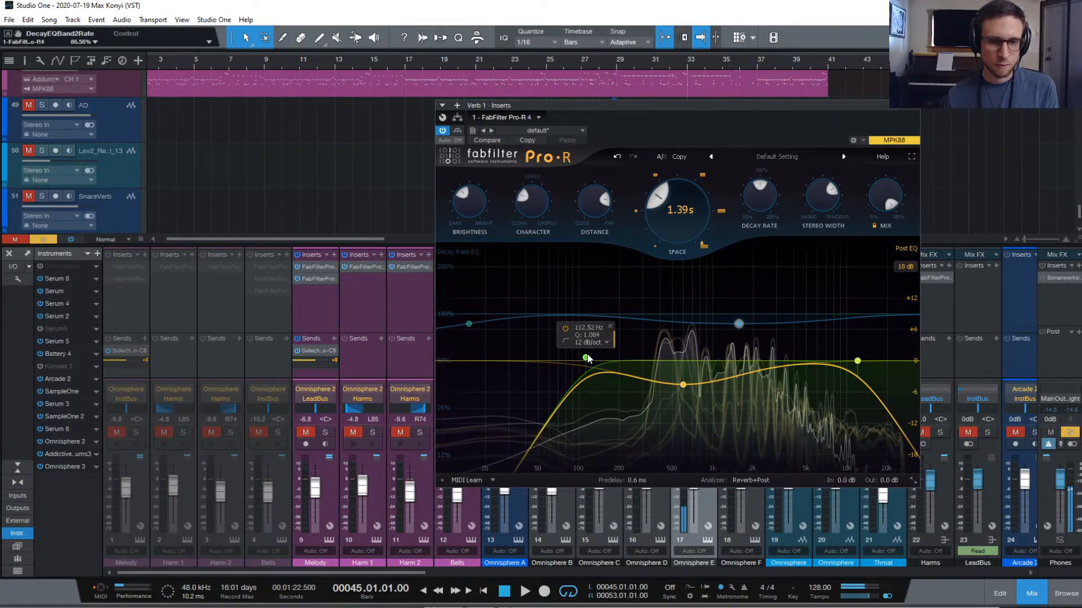
left_click_drag(586, 358, 616, 362)
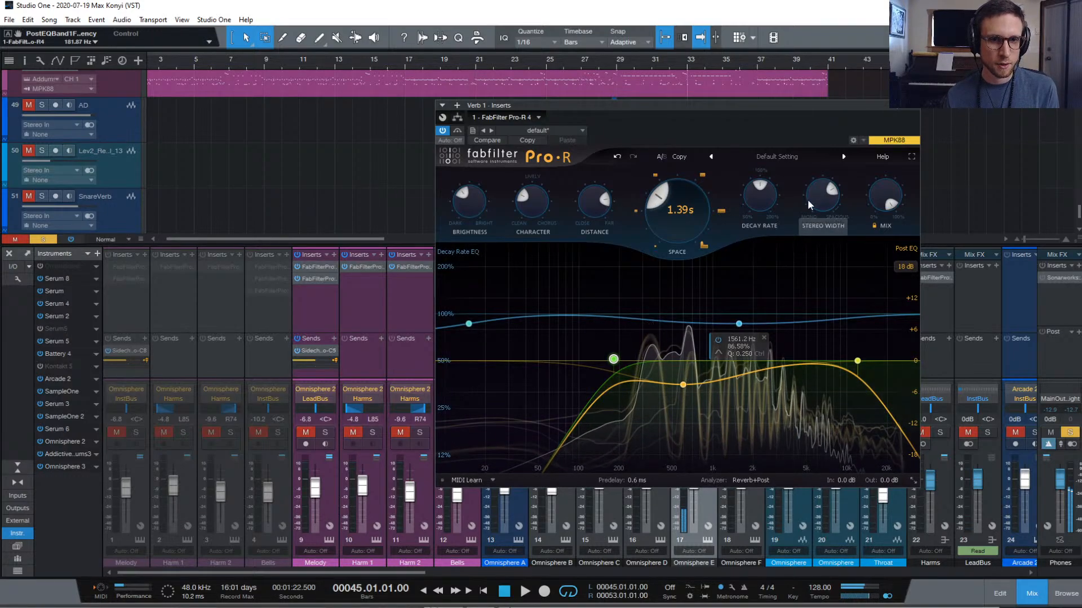
Audition the reshaped reverb during playback, then close the Pro-R window
mouse_move(811, 204)
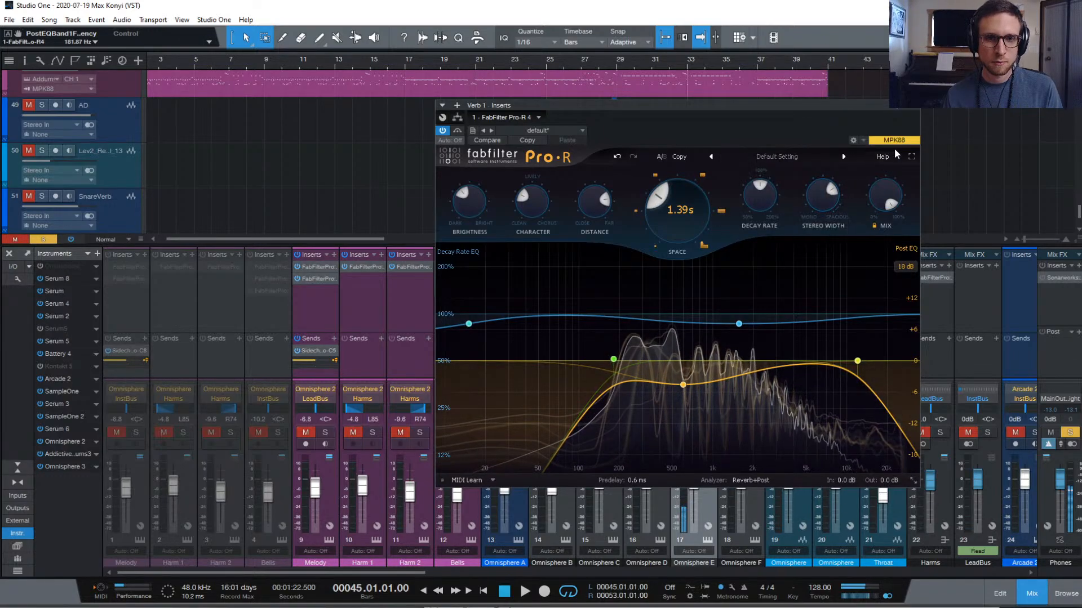
key("space")
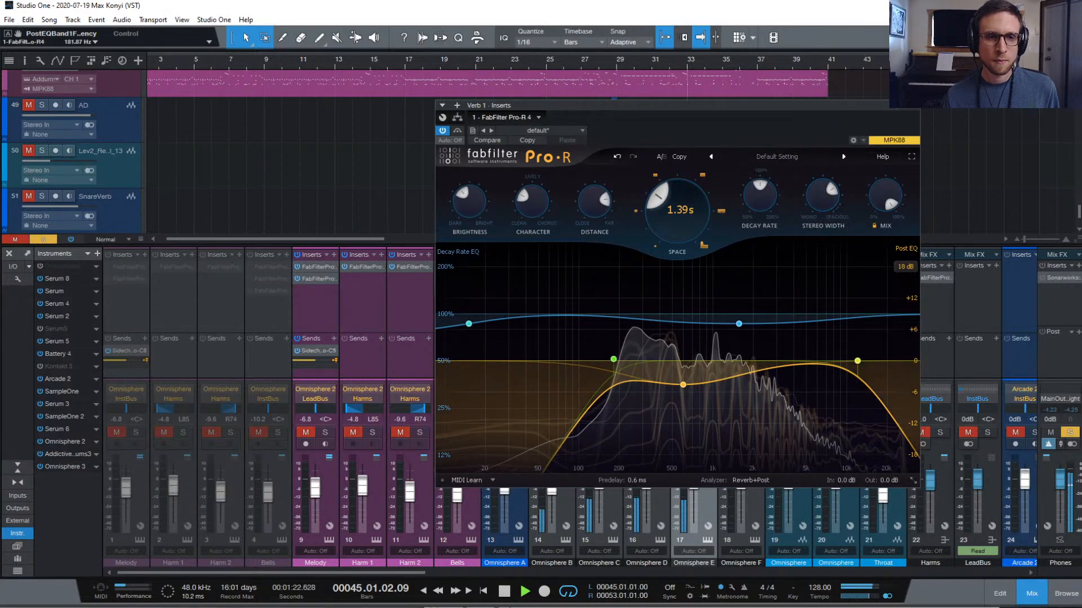
left_click(918, 110)
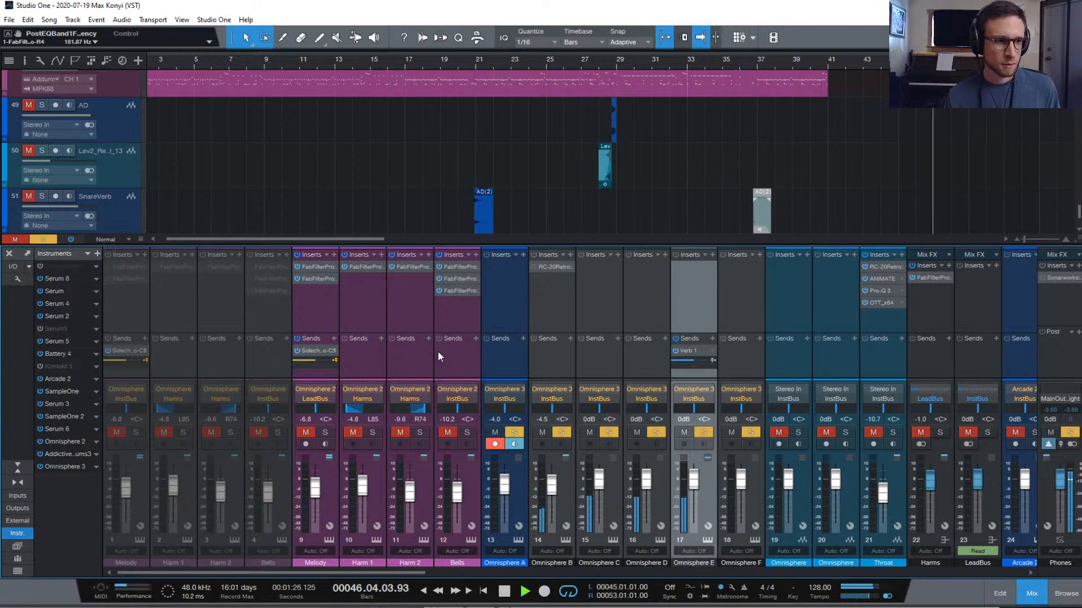
key("space")
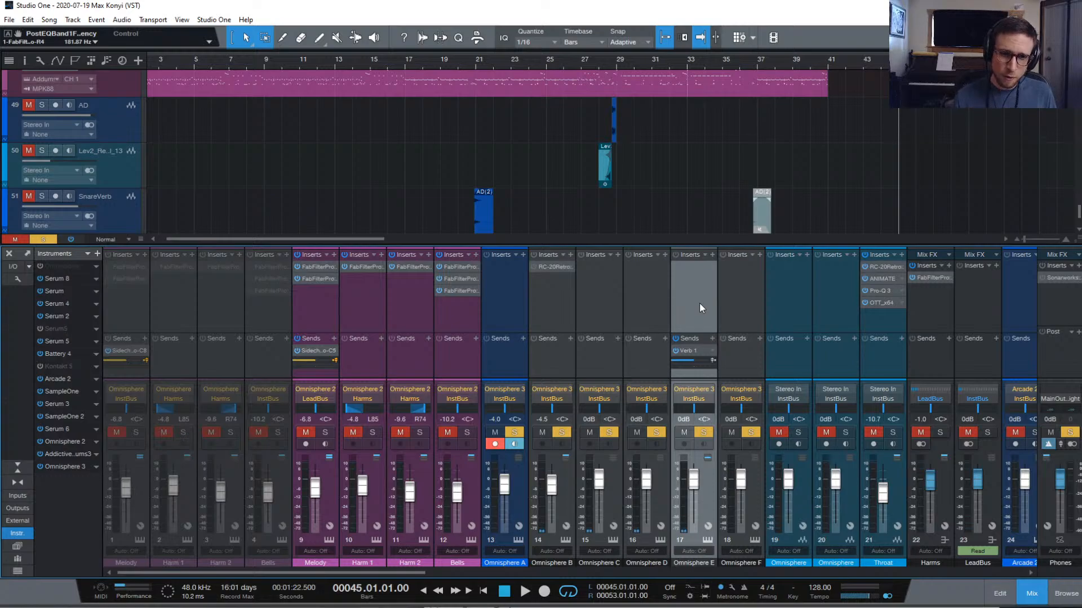
Set channel 17 pan to L94 and fader to -9.1 dB while playing, then clear solos
left_click_drag(694, 413, 678, 414)
key("space")
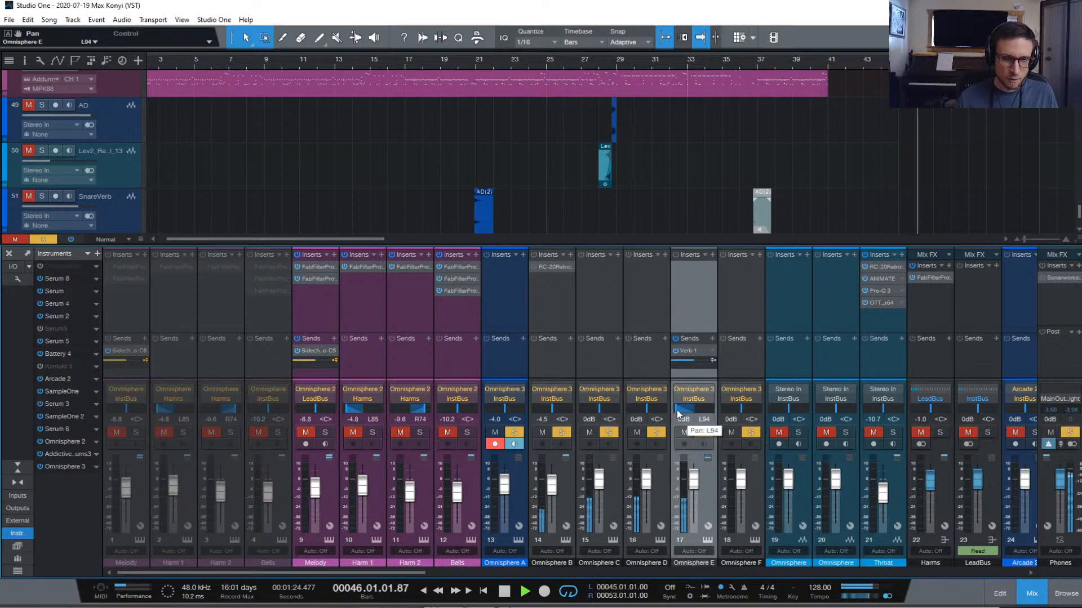
left_click_drag(693, 481, 692, 493)
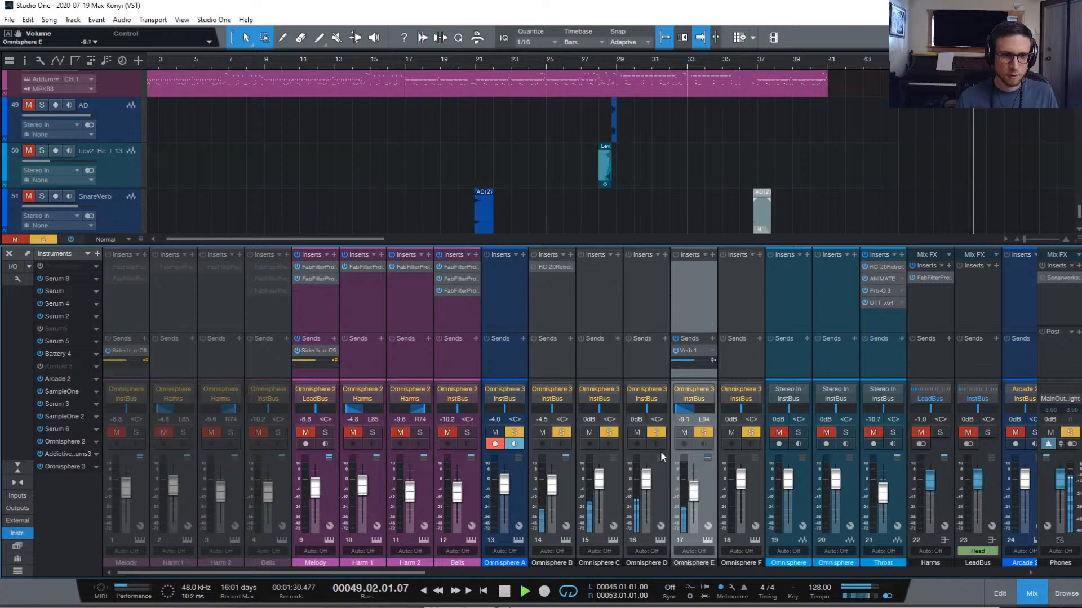
left_click(50, 238)
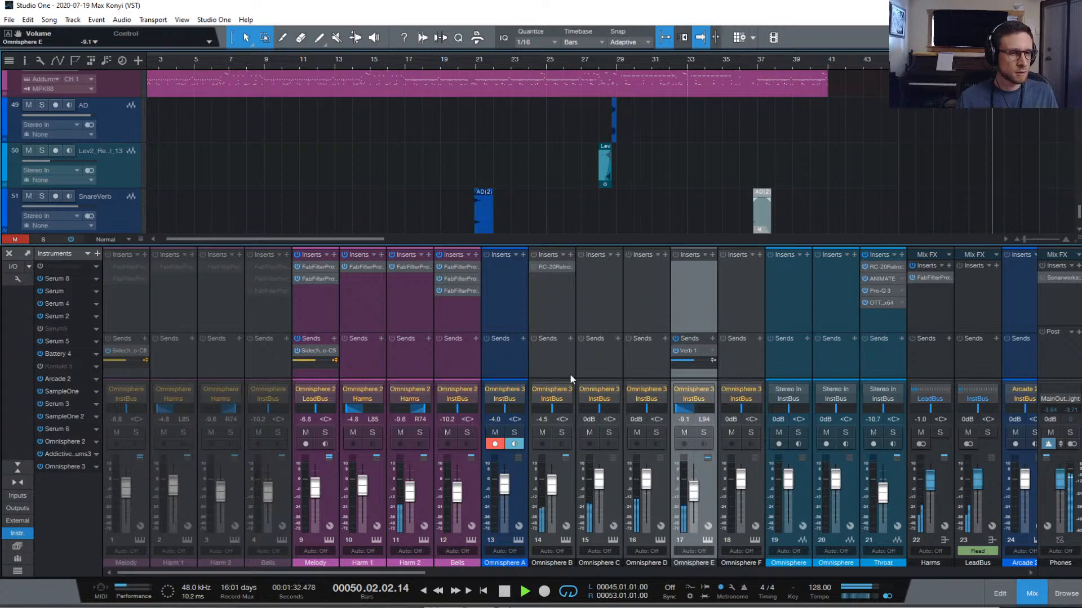
Hide the mixer, stop playback, and select the Omni 1 event on Harm 2
scroll(924, 168, "up", 10)
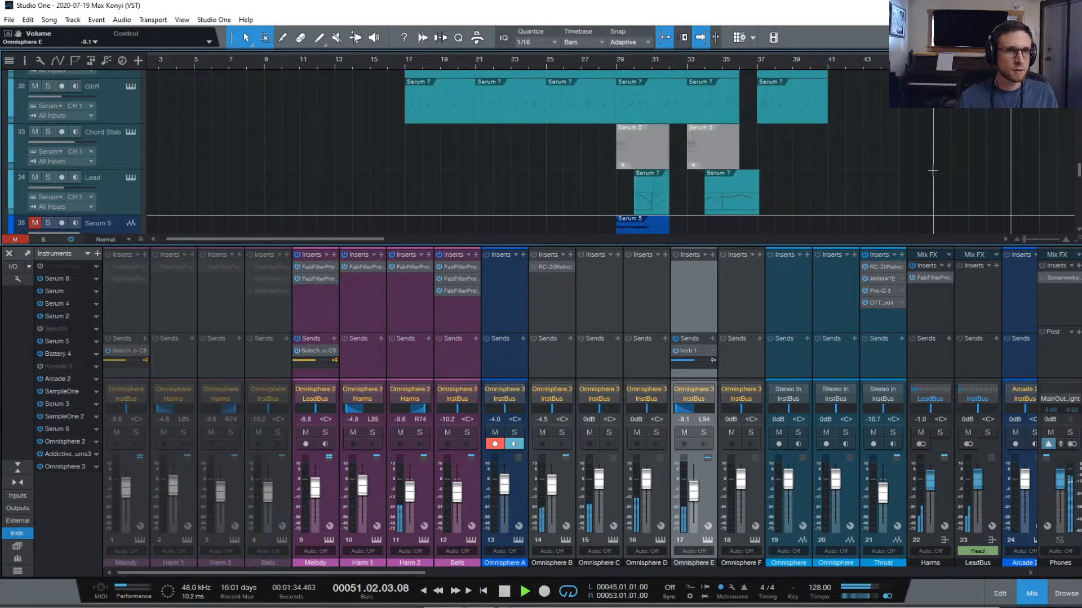
scroll(938, 173, "up", 10)
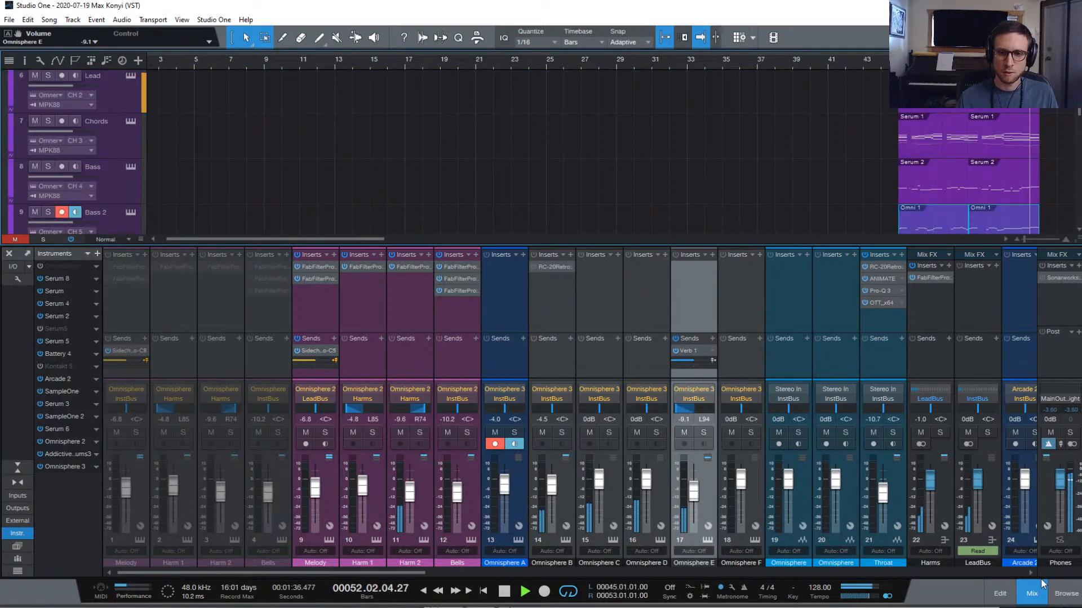
key("F3")
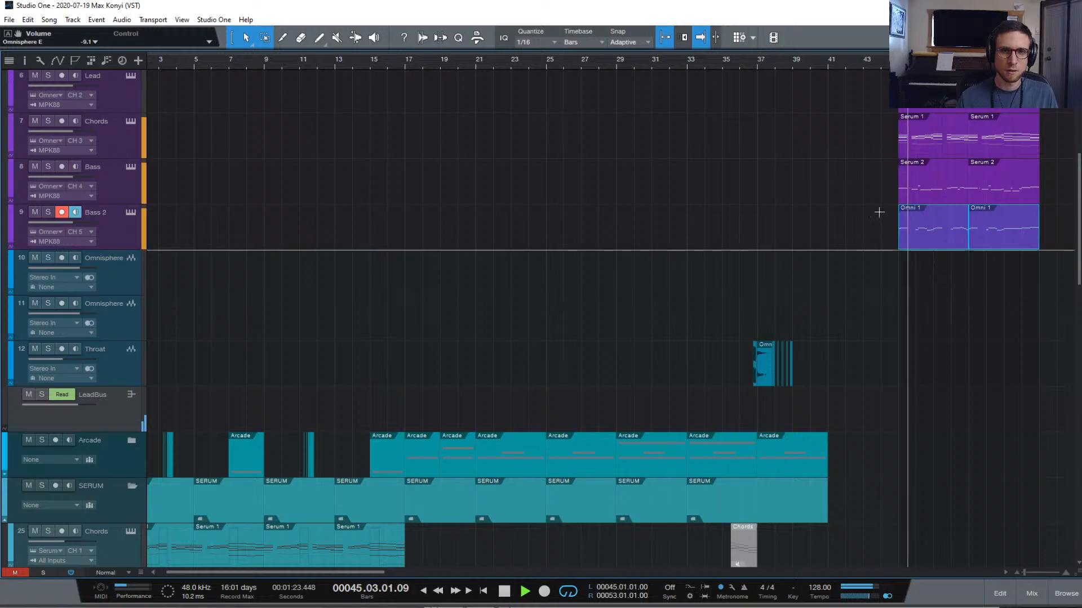
scroll(879, 201, "up", 5)
key("space")
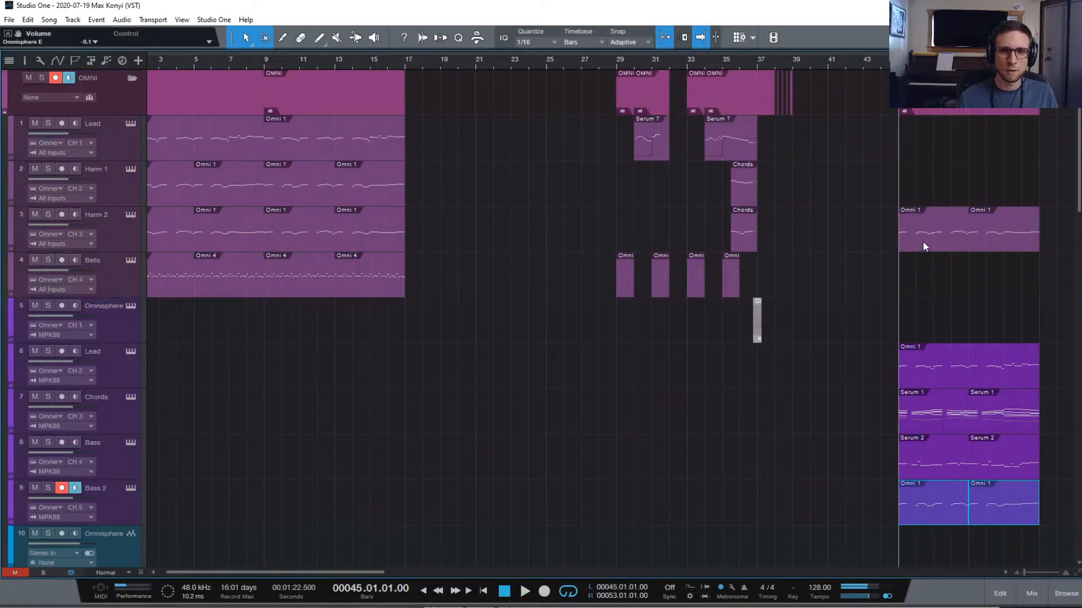
left_click(922, 242)
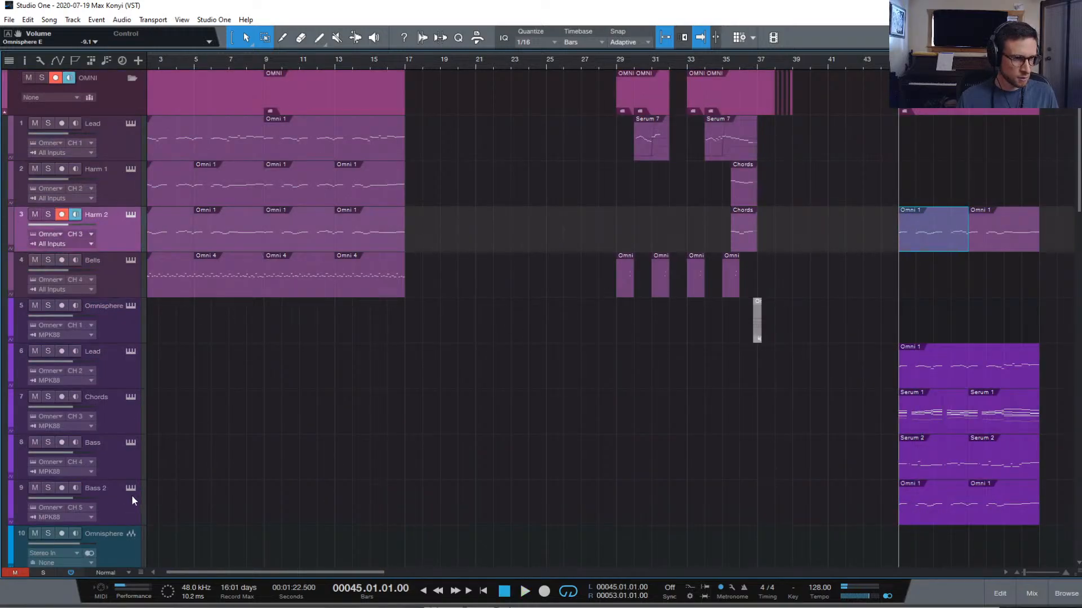
Duplicate the Bass 2 track as 'Harm 2' and assign it to Omnisphere channel 6
left_click(119, 517)
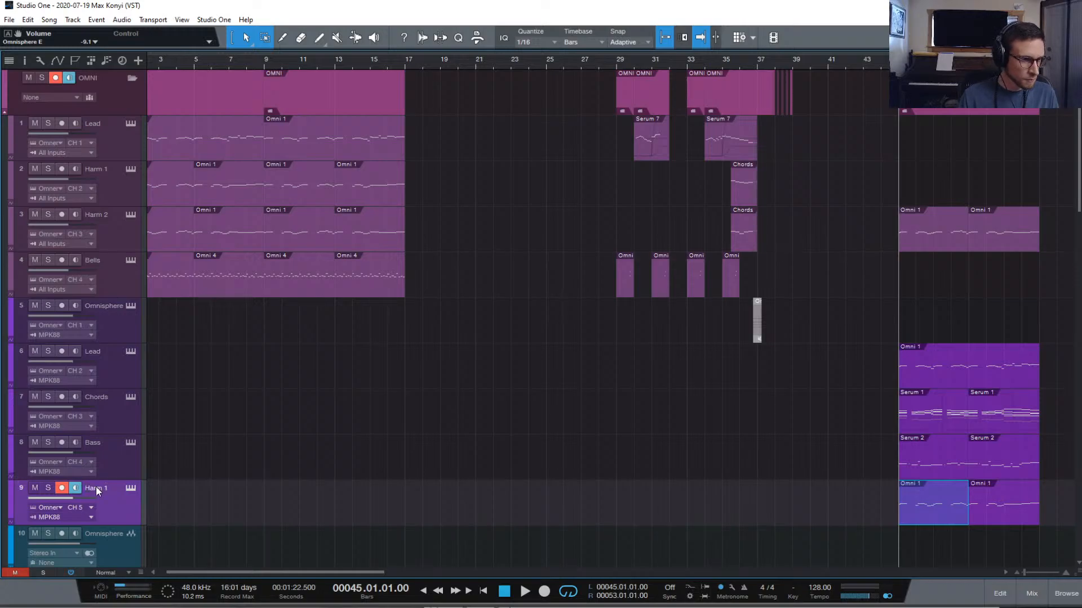
right_click(122, 522)
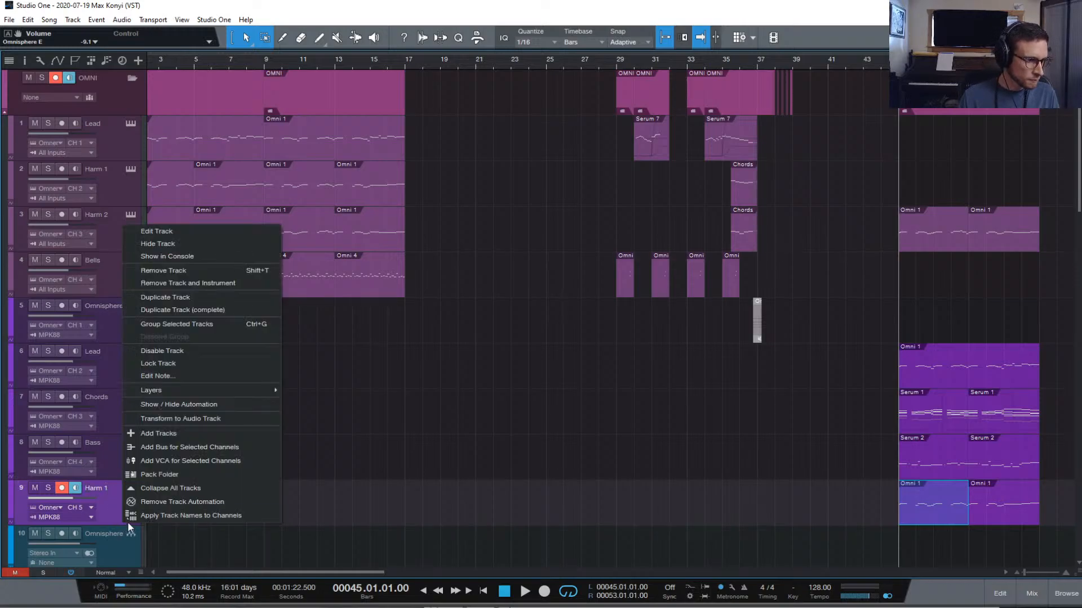
left_click(187, 296)
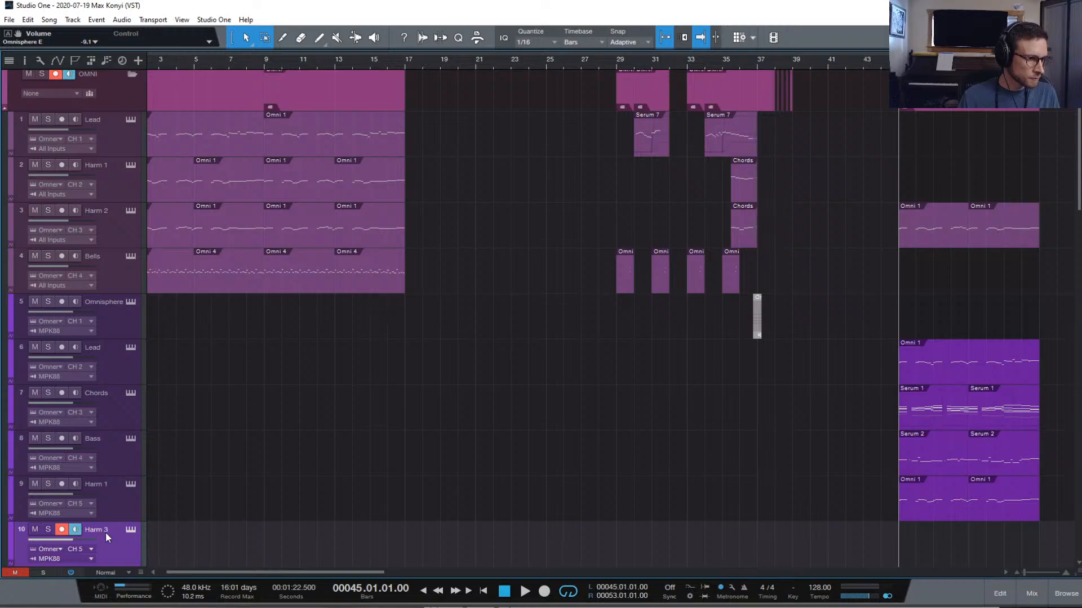
type("Harm 2")
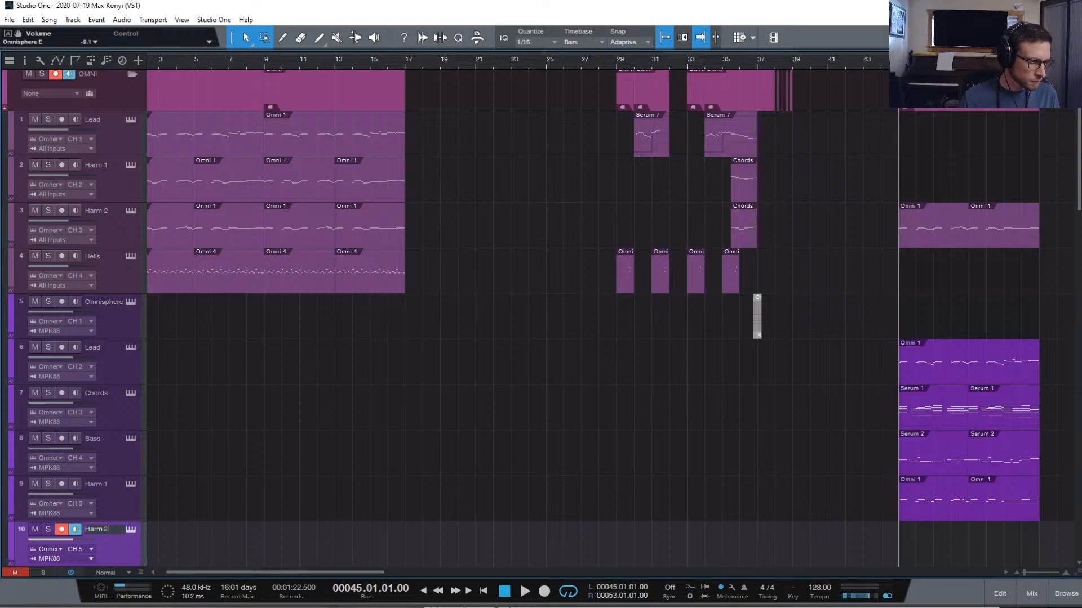
key("Return")
left_click(79, 549)
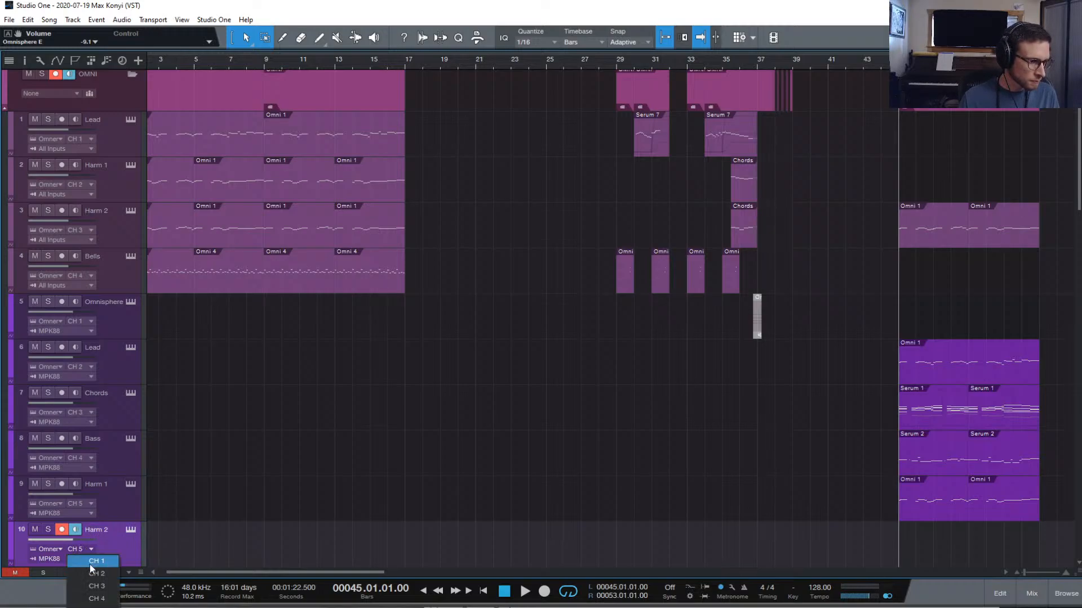
left_click(92, 607)
Move both bar-45 Harm 2 clips to track 10, audition them, and reopen the mixer
left_click(955, 238)
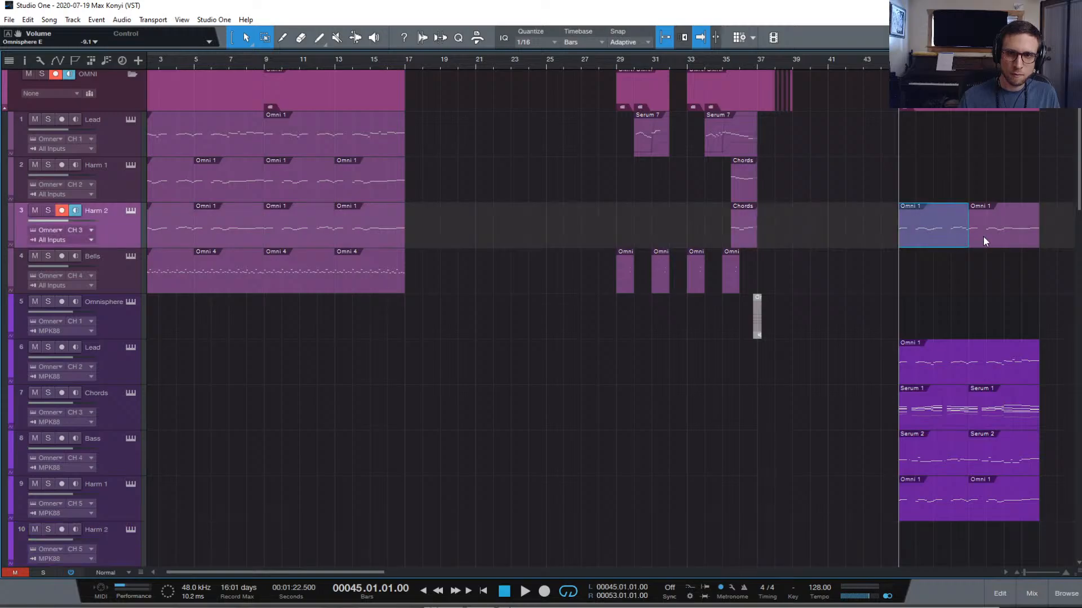
left_click(985, 238, "shift")
left_click_drag(992, 237, 1010, 548)
key("space")
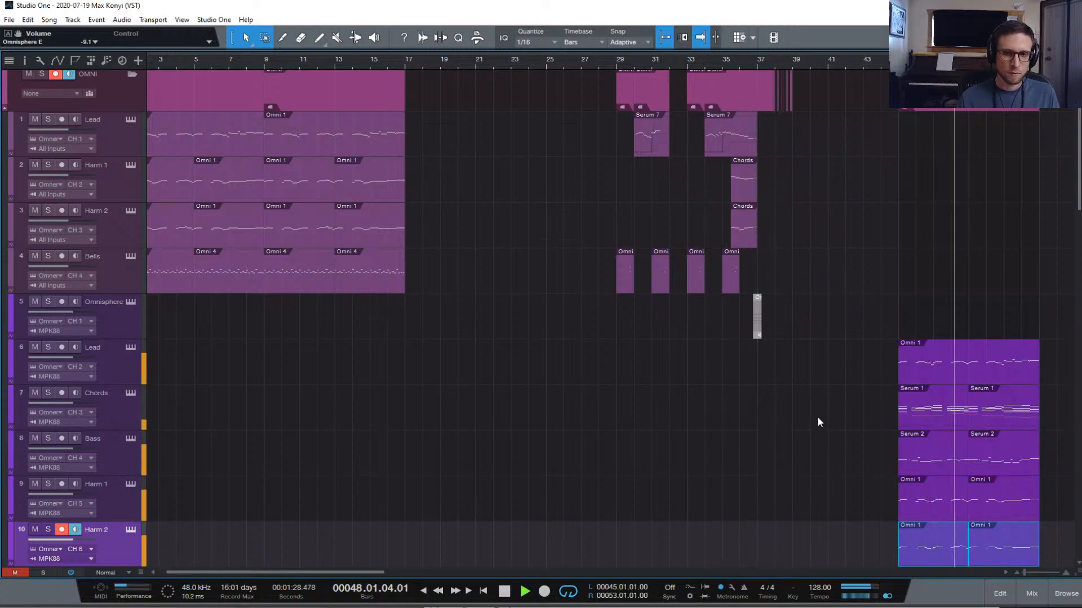
key("space")
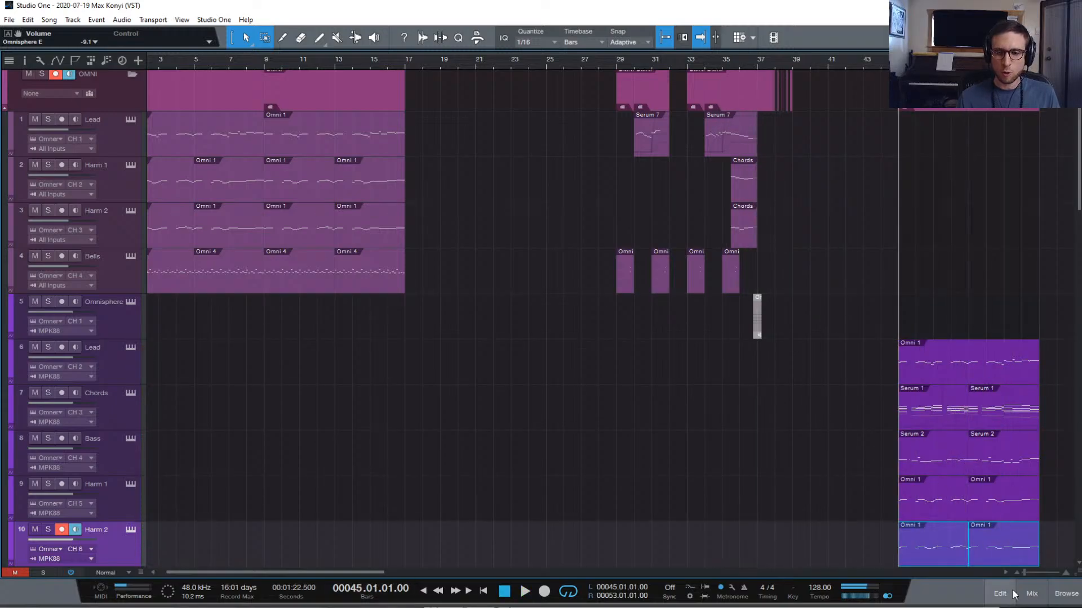
left_click(1032, 594)
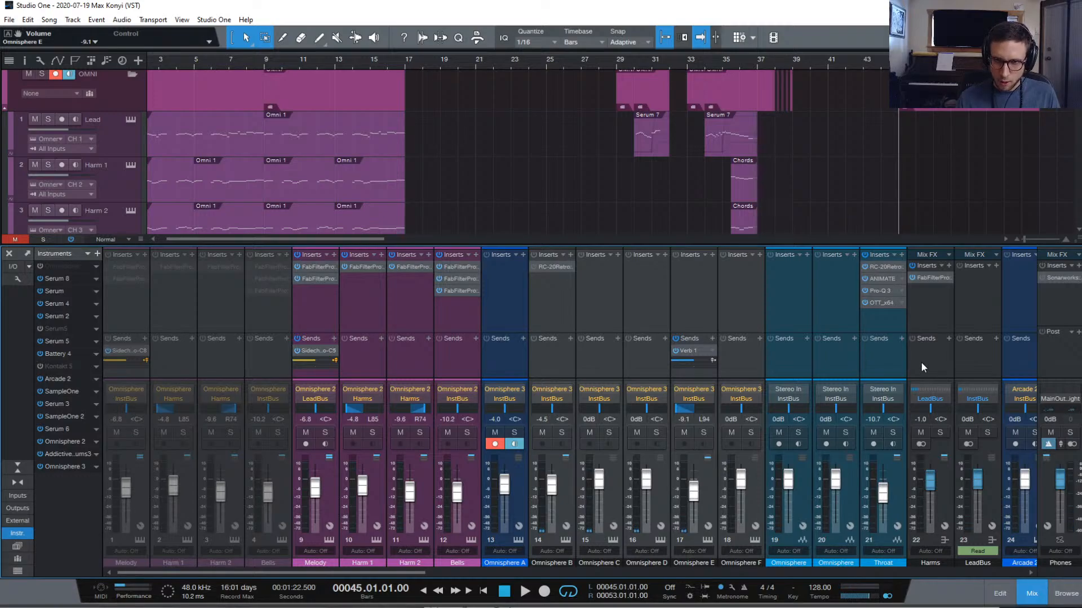
Scroll to the mixer's right end, start playback, and pull the Phones main fader to about -18.5 dB
scroll(920, 362, "right", 1)
scroll(921, 361, "right", 12)
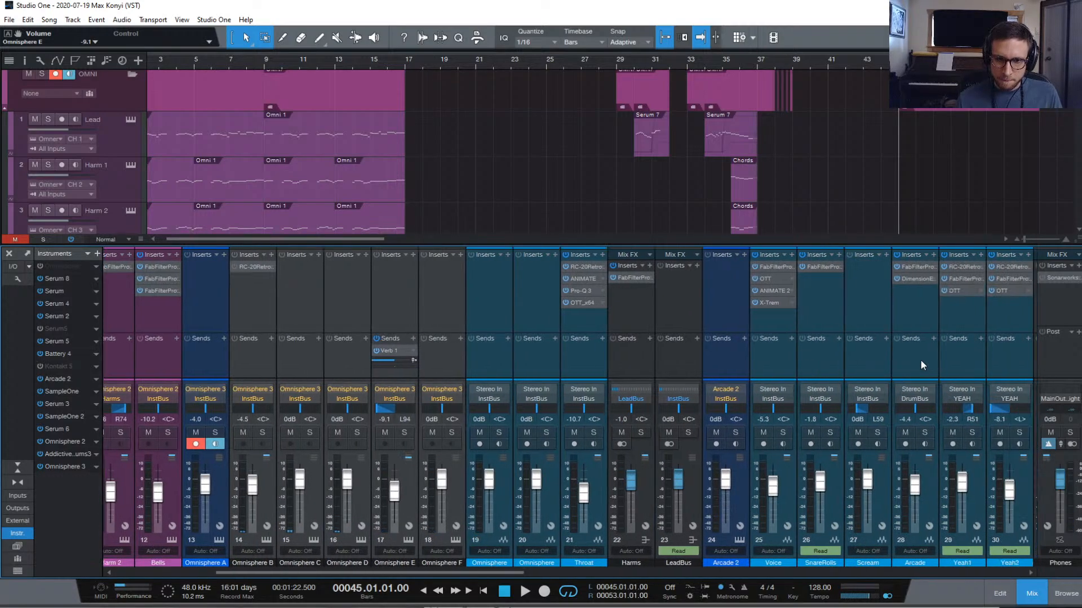
scroll(920, 360, "left", 3)
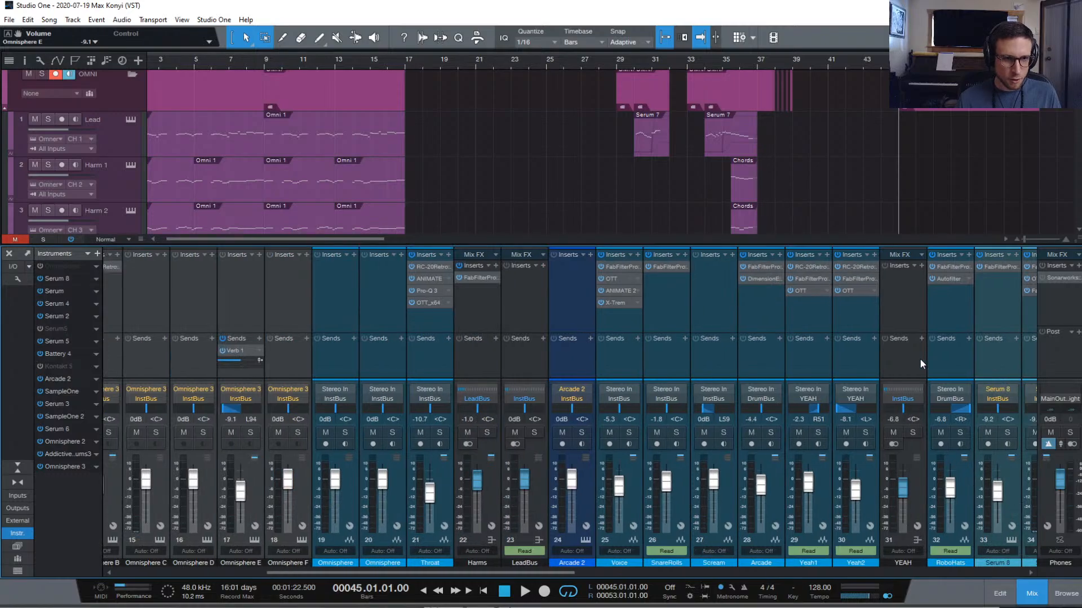
scroll(922, 366, "left", 3)
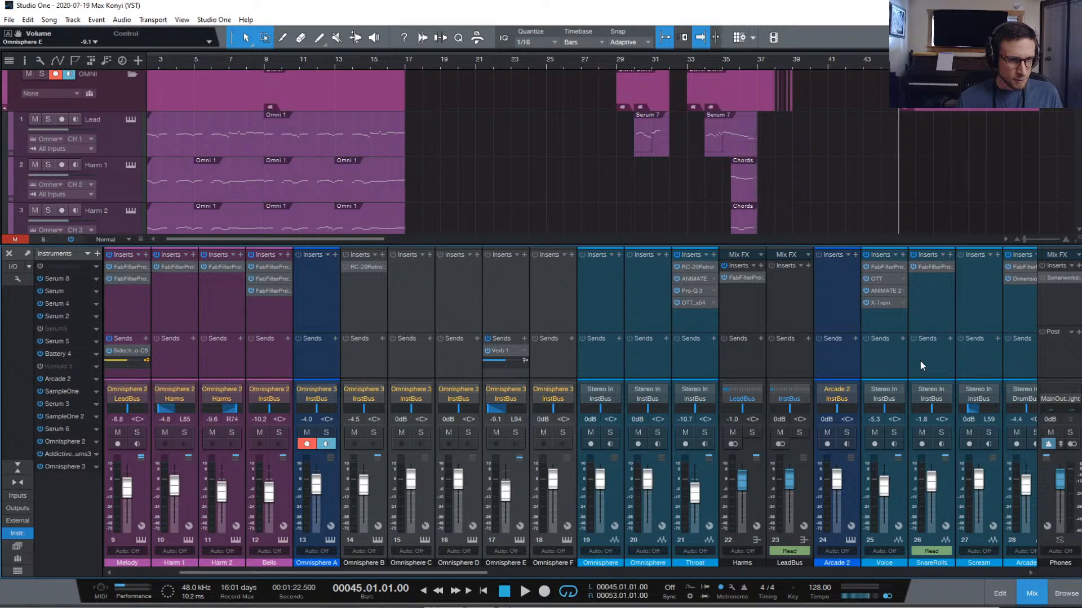
scroll(920, 365, "right", 12)
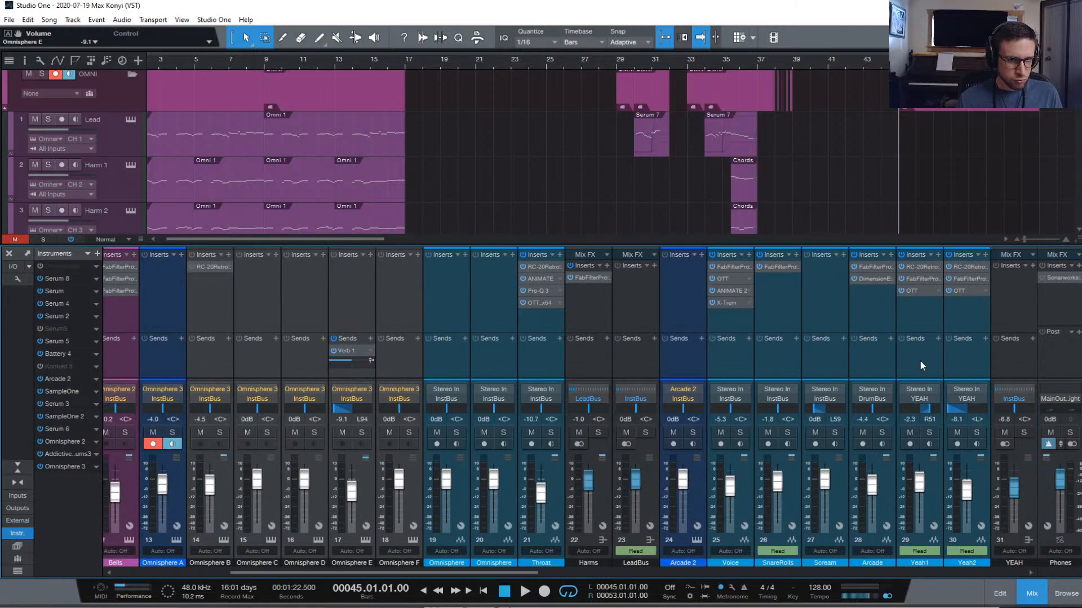
scroll(919, 355, "right", 10)
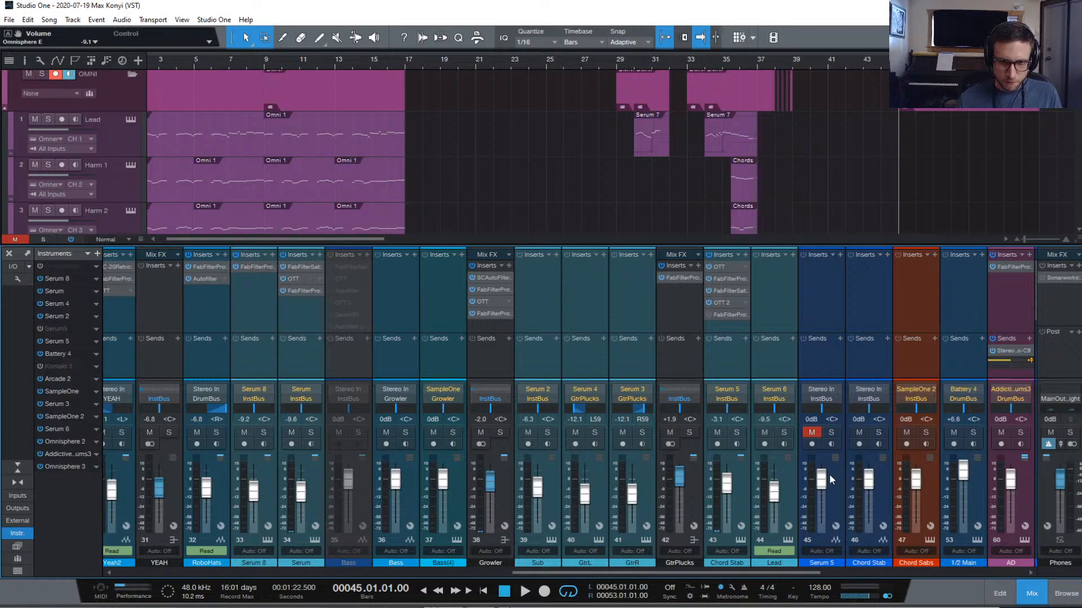
scroll(859, 341, "right", 2)
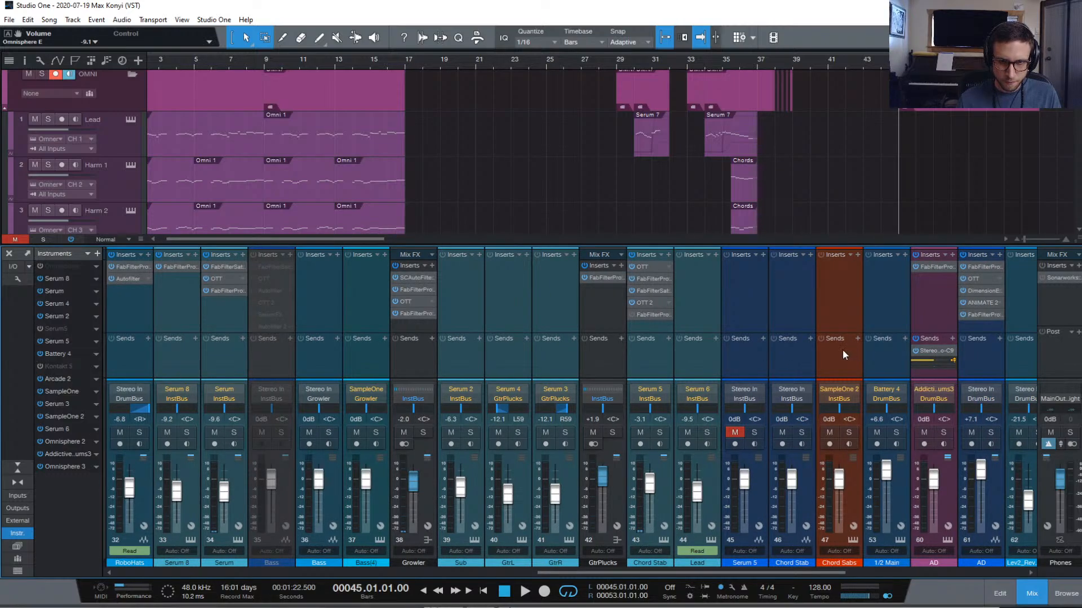
scroll(843, 349, "right", 2)
key("space")
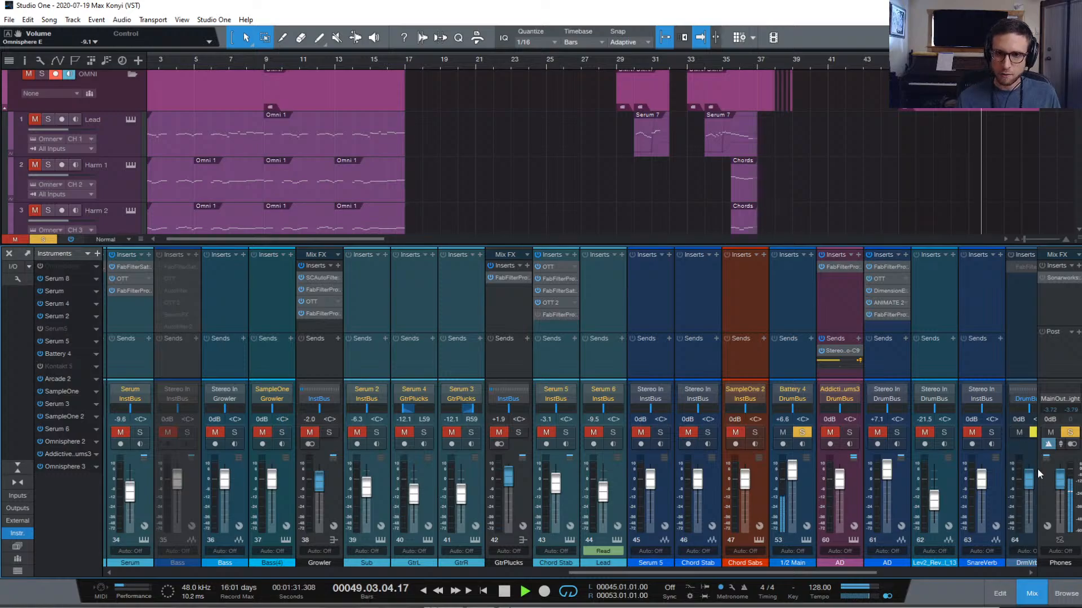
left_click_drag(1060, 485, 1061, 499)
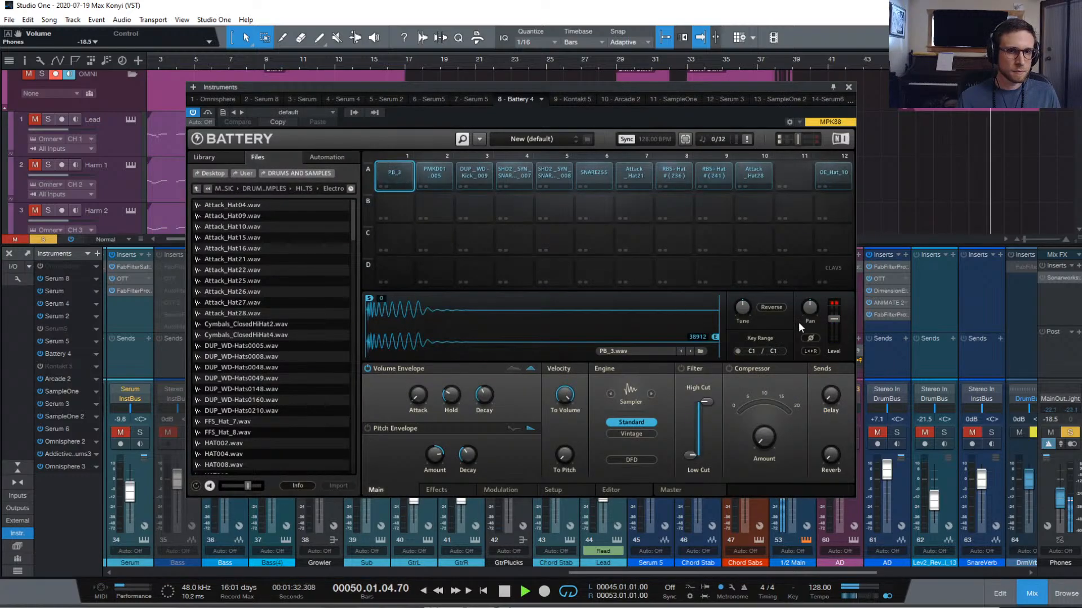
Lower Battery's master volume from 2.6 to 0.7 dB and close the Battery window
left_click_drag(838, 317, 838, 327)
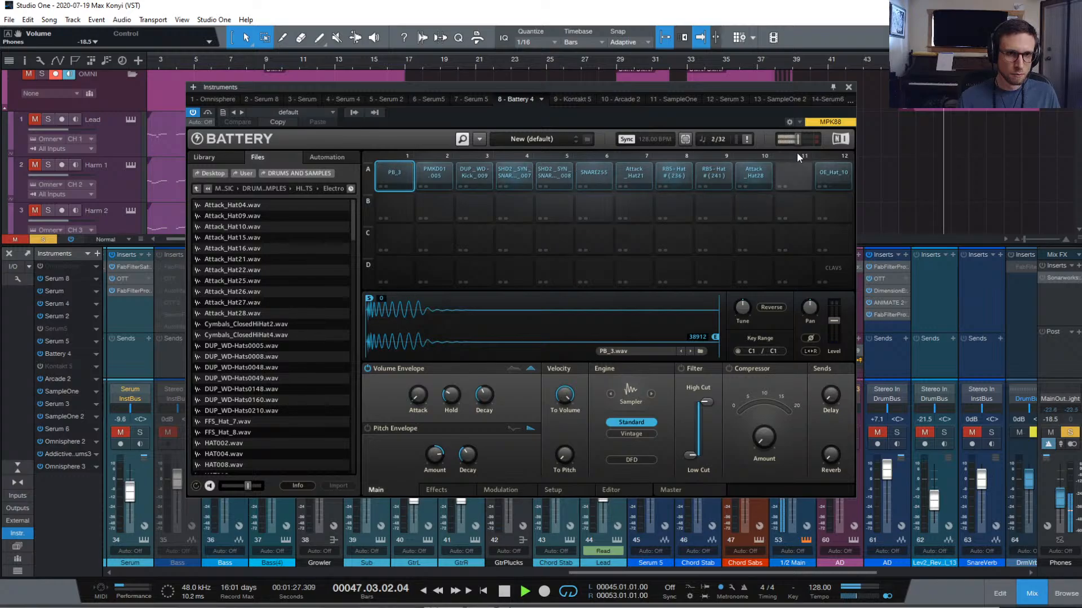
left_click(847, 89)
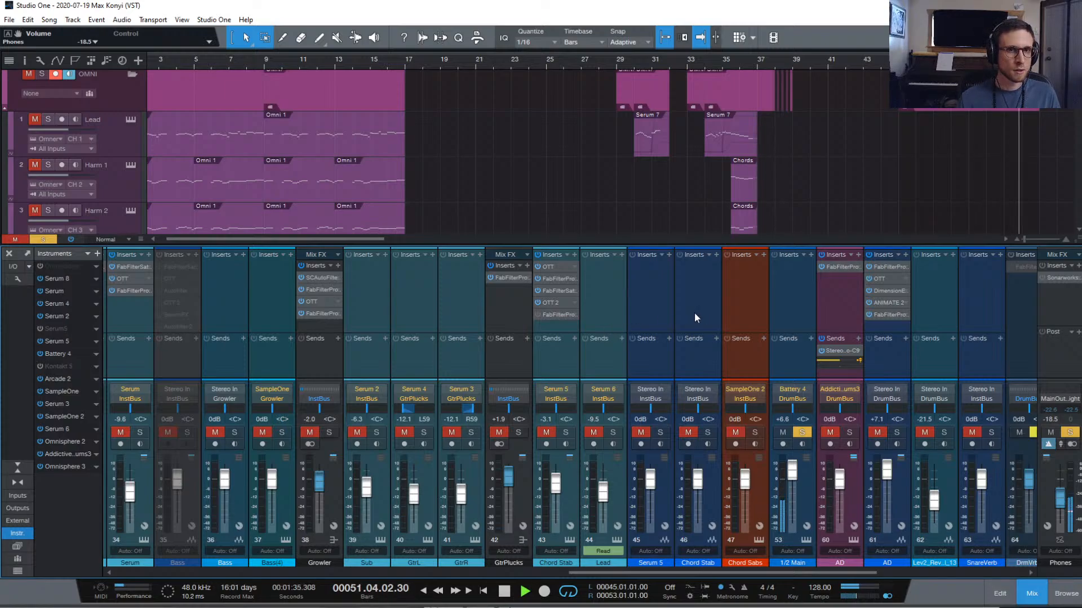
Hide the mixer and select Omnisphere tracks 5 through 10 in the arrangement
left_click_drag(897, 246, 897, 330)
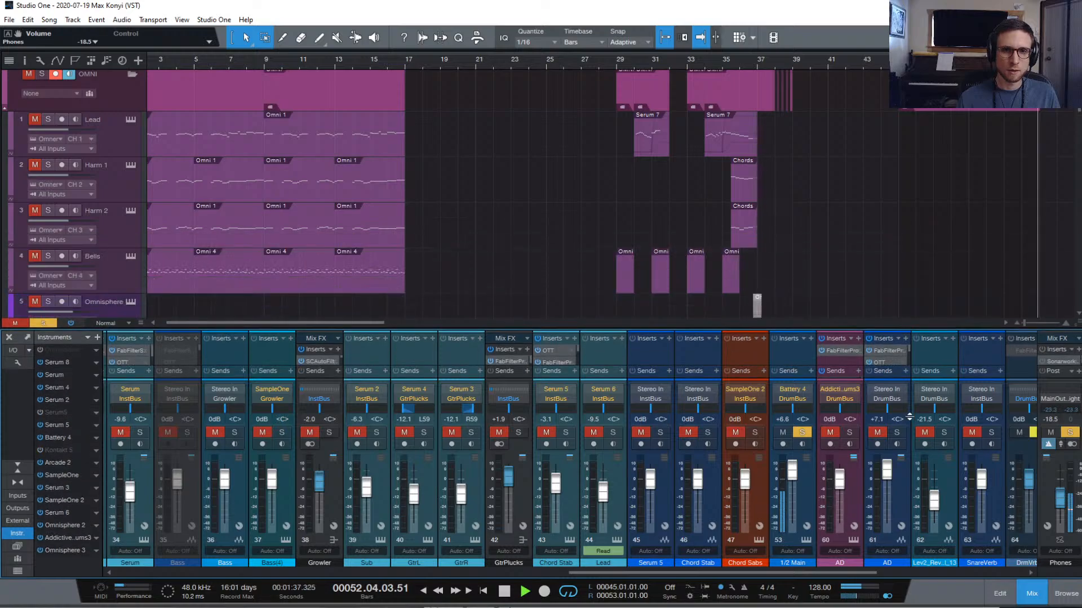
left_click(1029, 591)
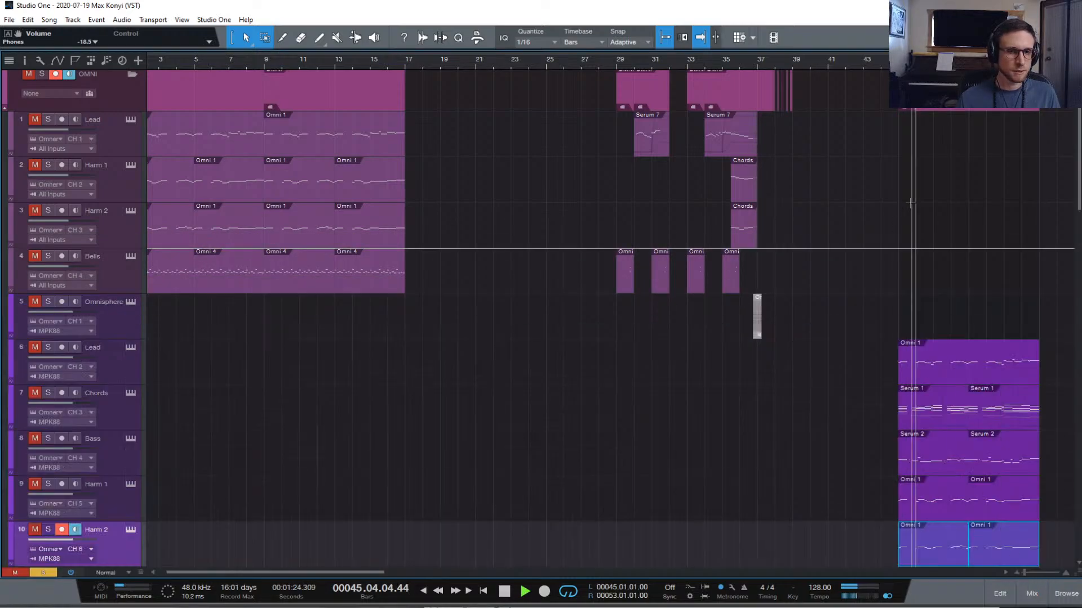
scroll(911, 197, "down", 8)
scroll(846, 180, "up", 8)
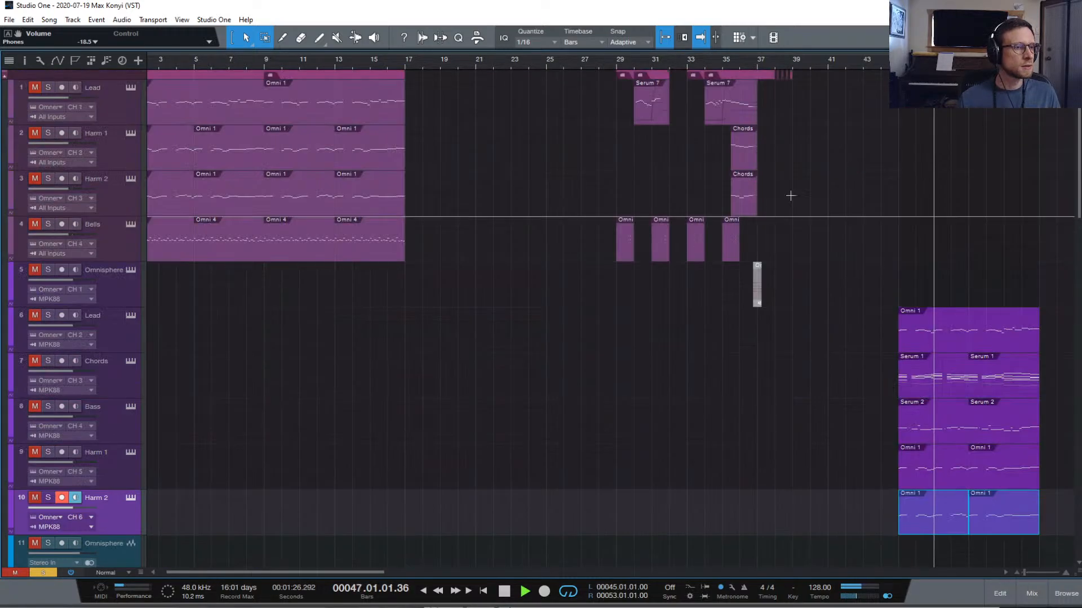
left_click(113, 293)
left_click(124, 512, "shift")
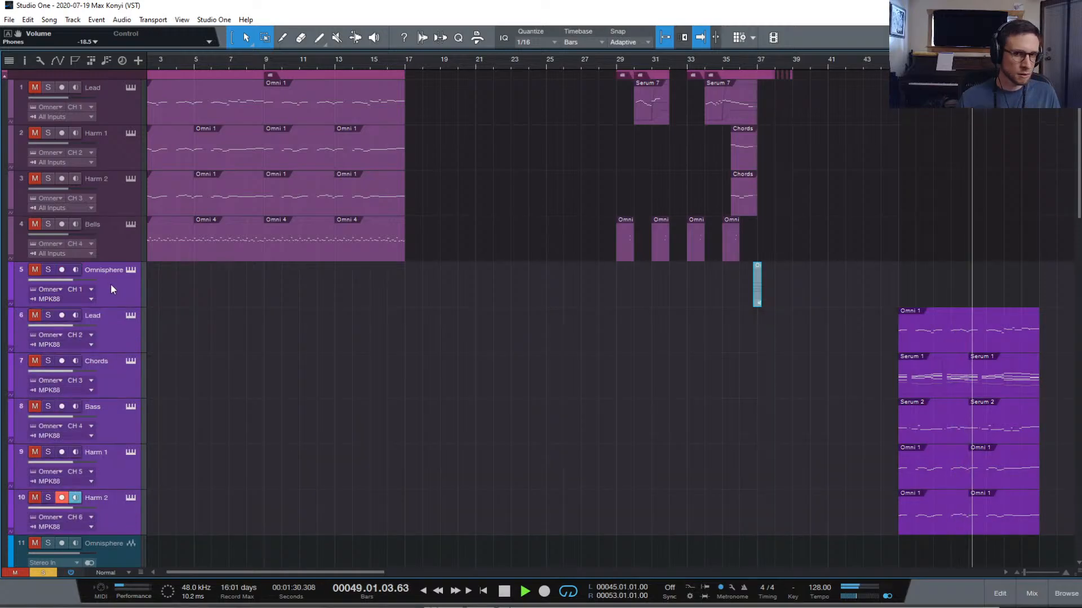
Solo Omnisphere A and B, raise B to about +1.9 dB, and open its instrument
left_click(1032, 593)
left_click_drag(854, 330, 746, 259)
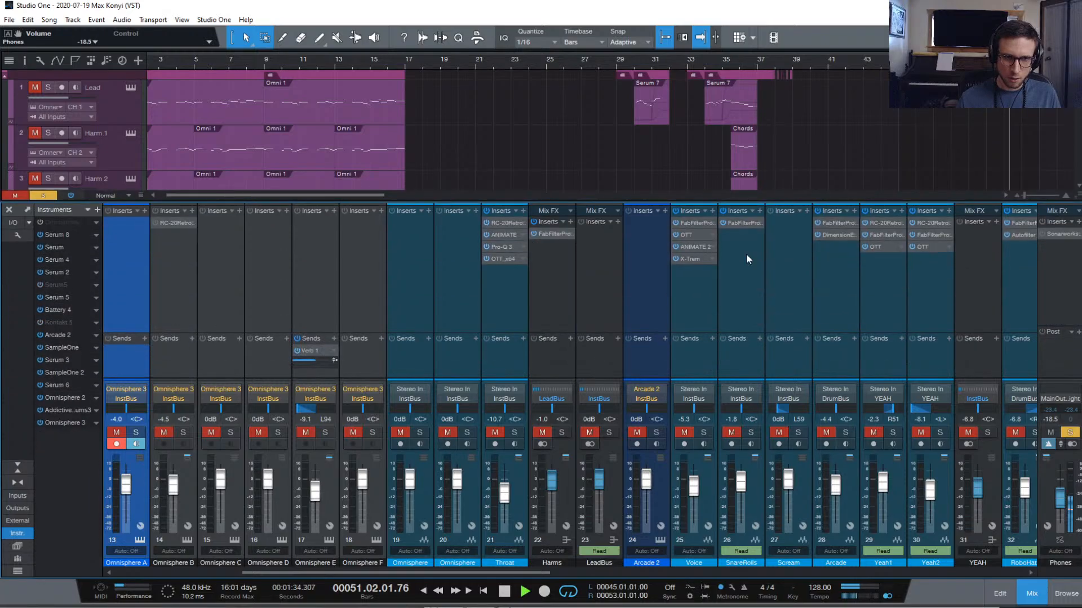
scroll(549, 298, "left", 6)
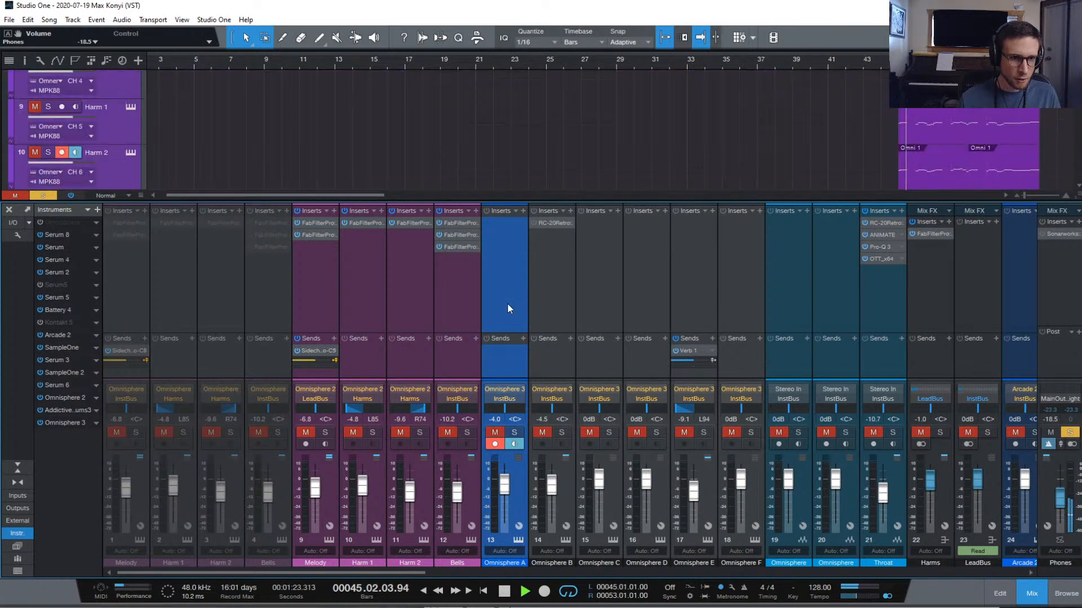
left_click(512, 432)
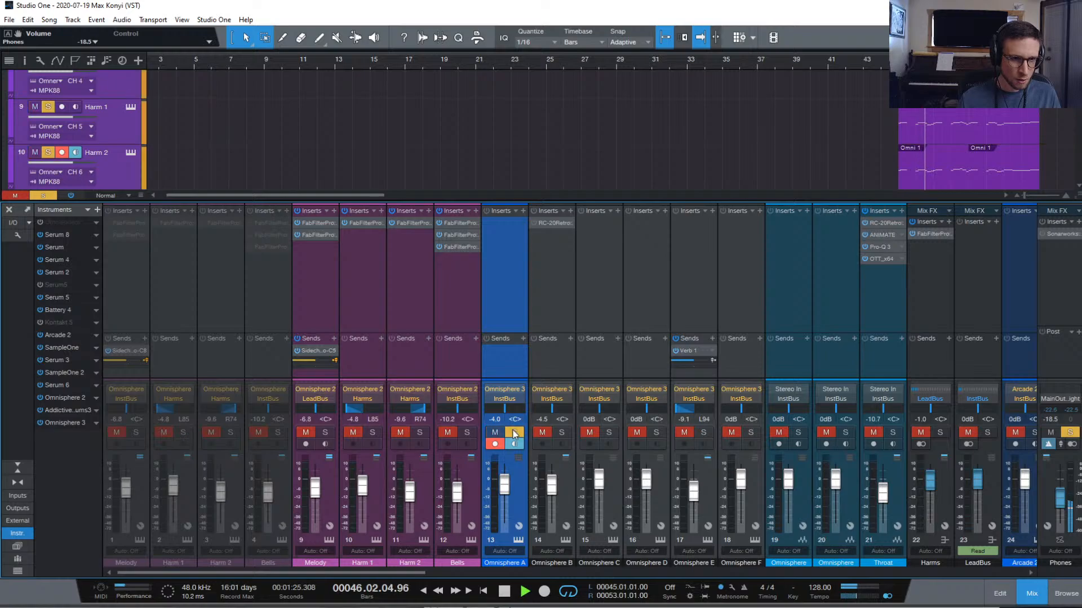
left_click(562, 432)
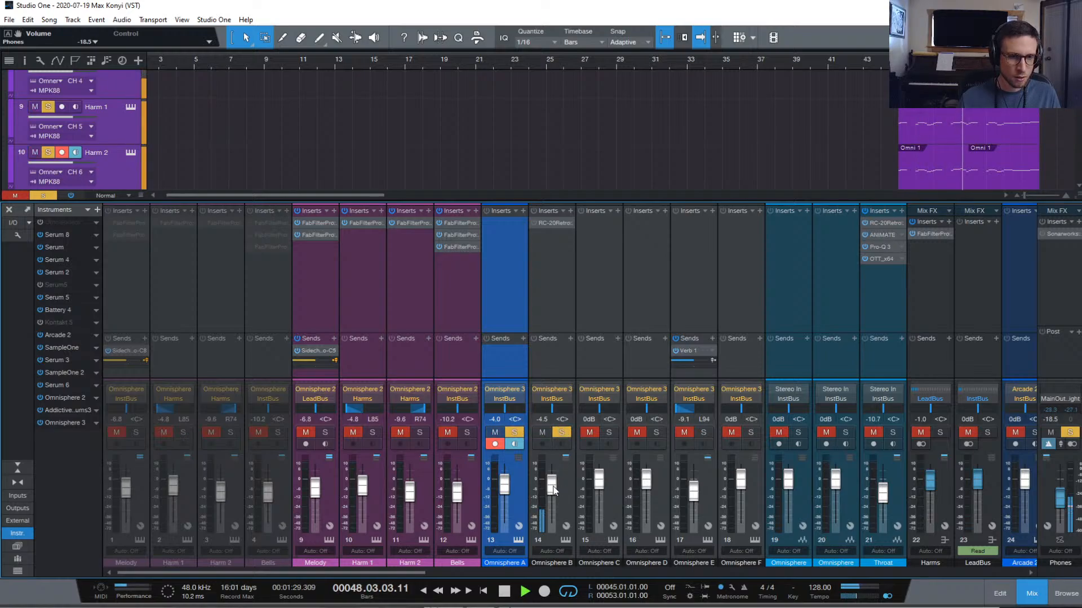
left_click_drag(552, 490, 551, 480)
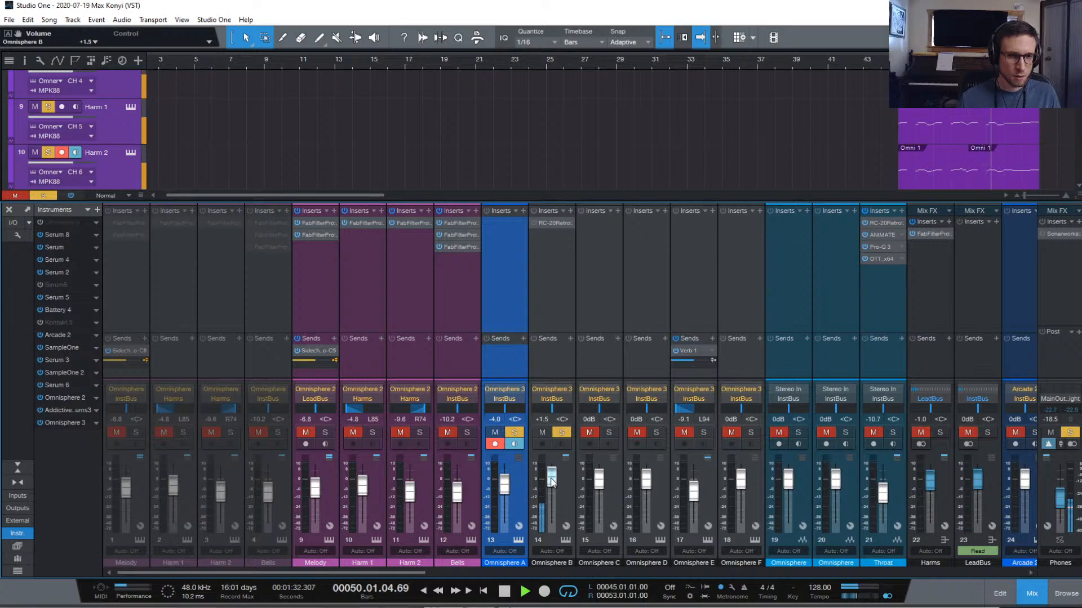
left_click(565, 540)
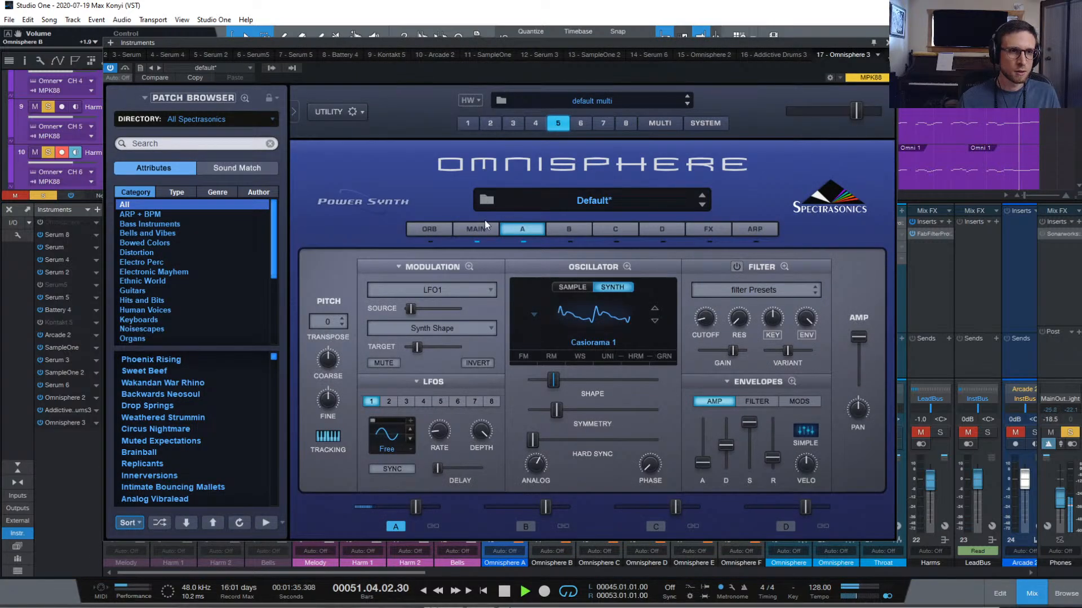
On Omnisphere part 2's layer B, lower the amp level and drop the gain to minimum
left_click(490, 122)
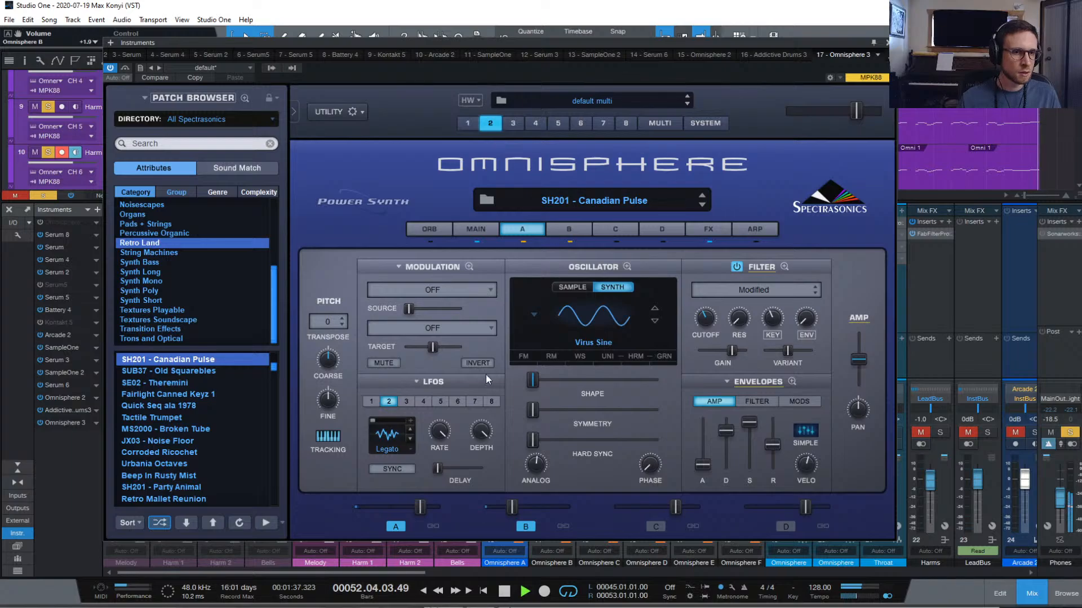
left_click(561, 227)
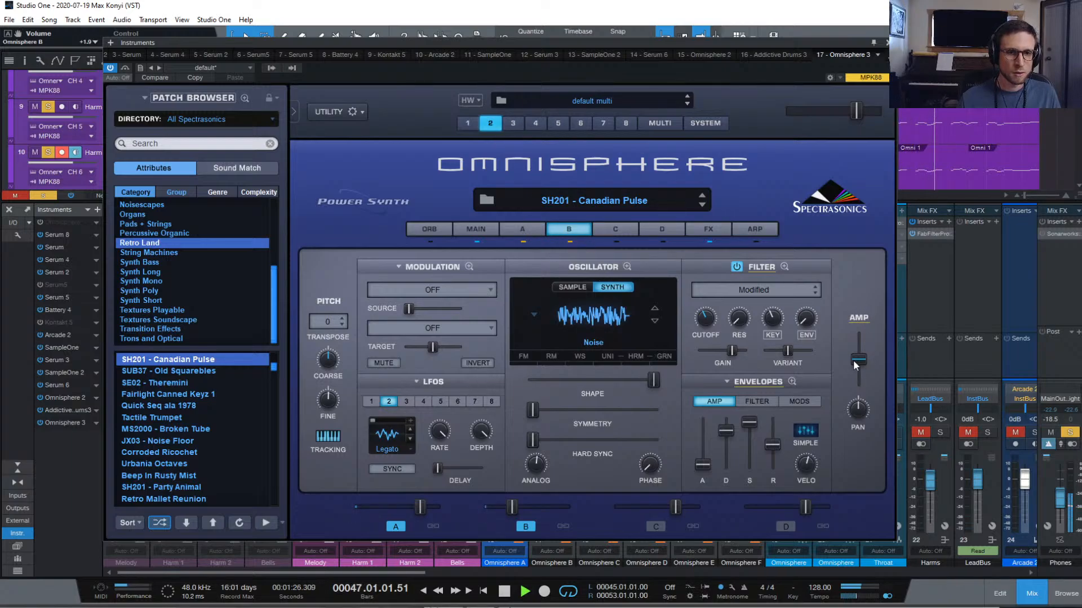
mouse_move(853, 360)
left_mouse_down()
mouse_move(861, 380)
mouse_move(860, 367)
left_mouse_up()
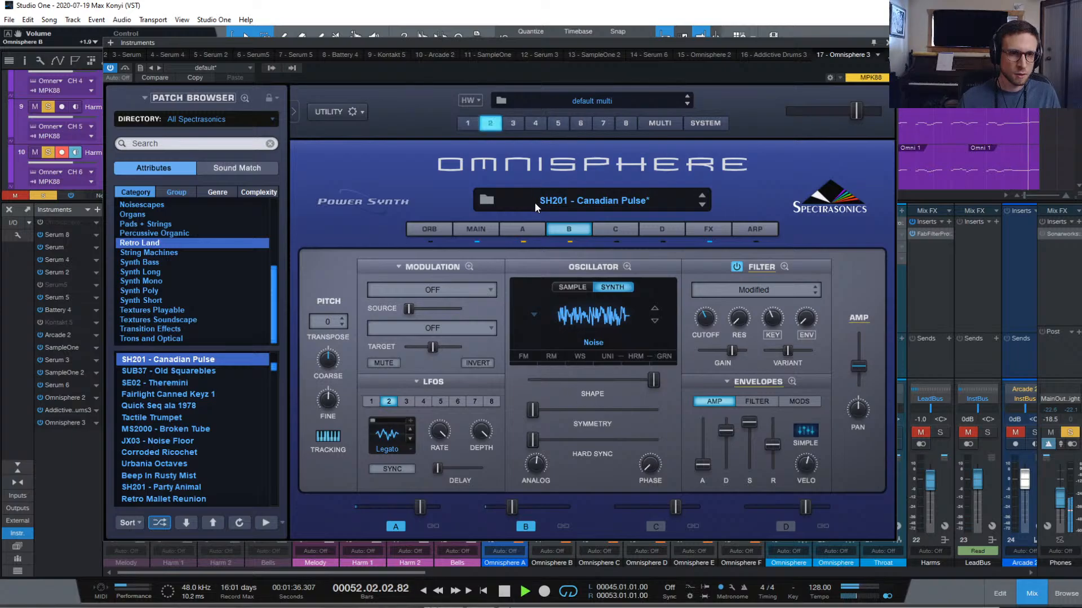
left_click(533, 231)
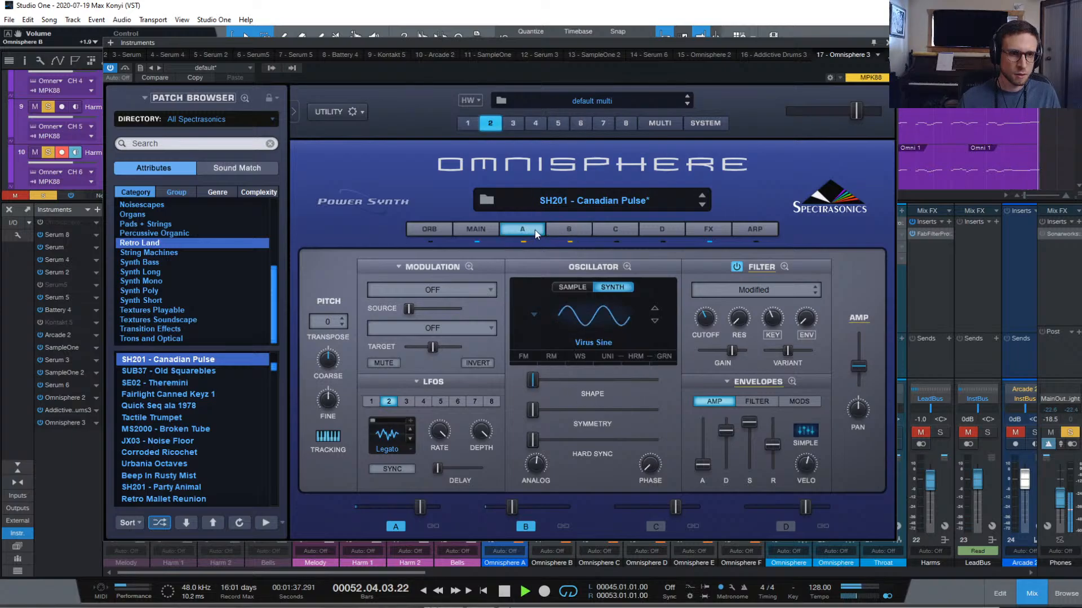
left_click(569, 229)
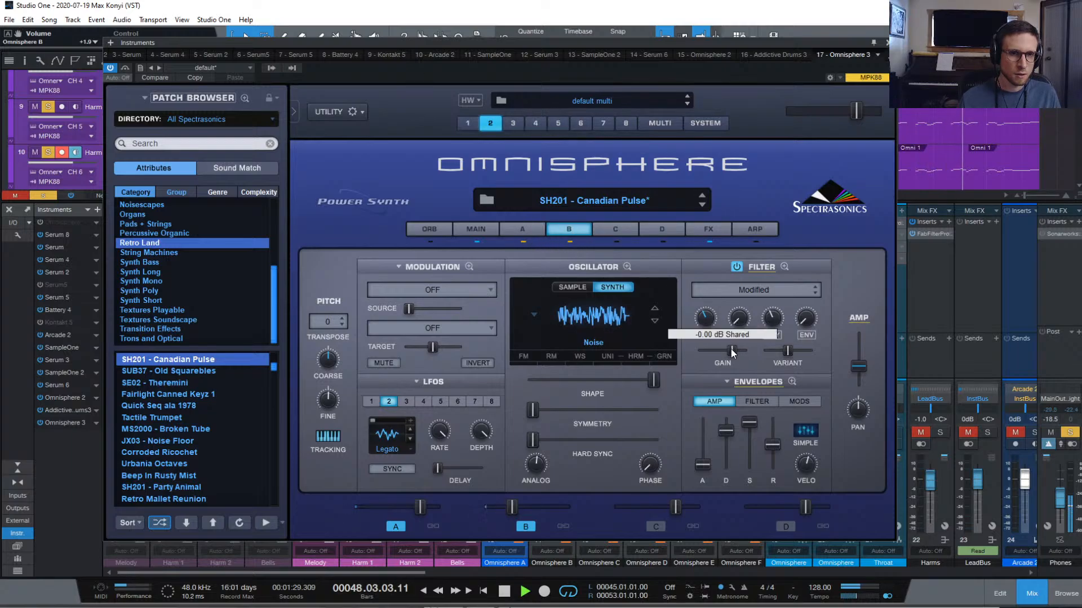
mouse_move(731, 350)
left_mouse_down()
mouse_move(692, 356)
mouse_move(733, 354)
left_mouse_up()
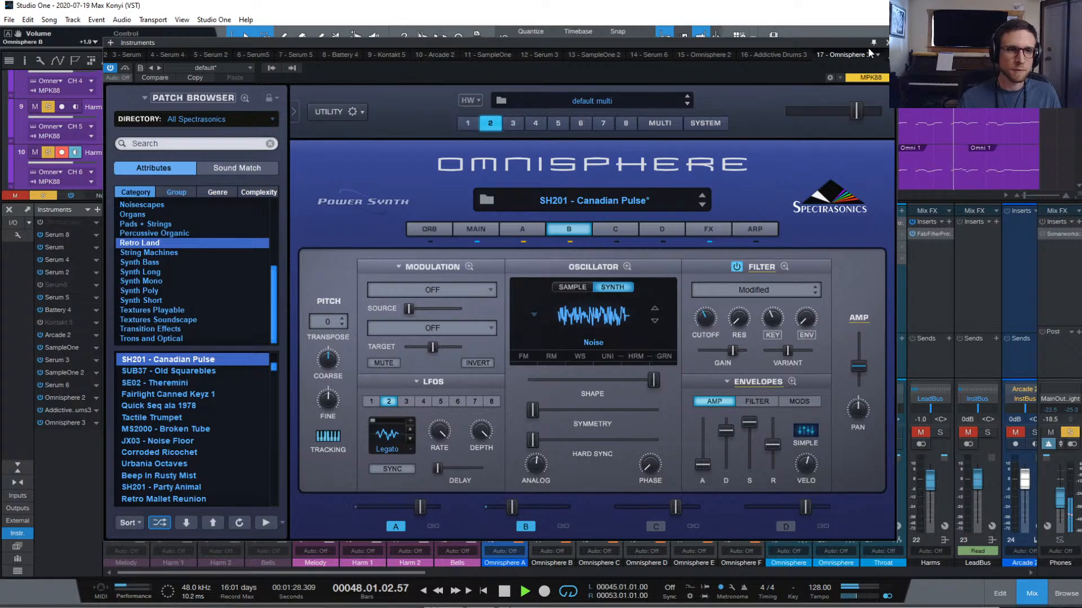
left_click(888, 42)
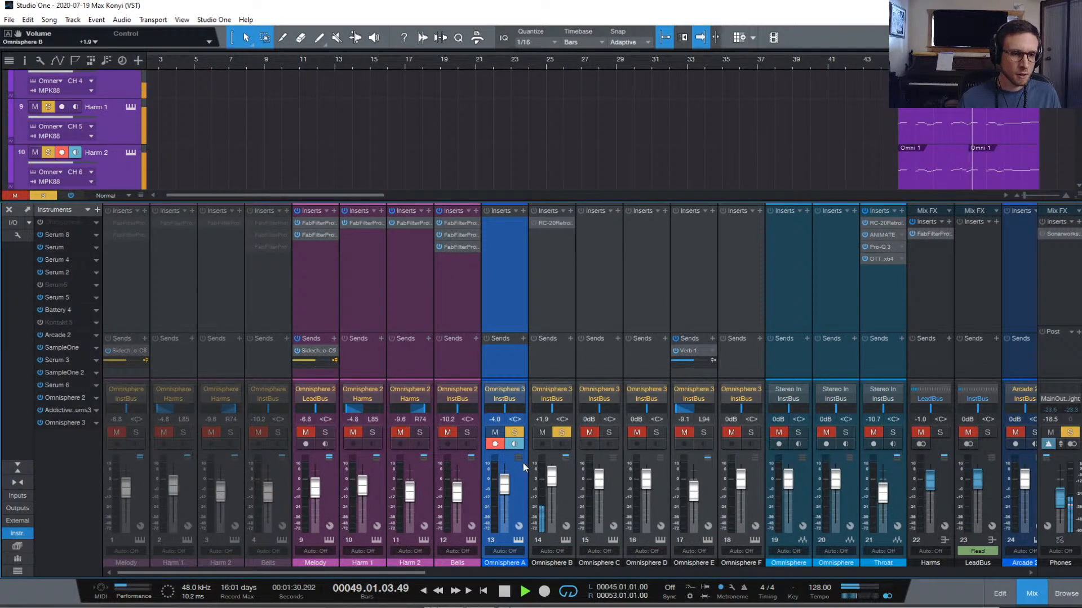
Set Omnisphere B to +5.7 dB, then solo Omnisphere C and lower it to -1.9 dB
left_click_drag(549, 485, 551, 477)
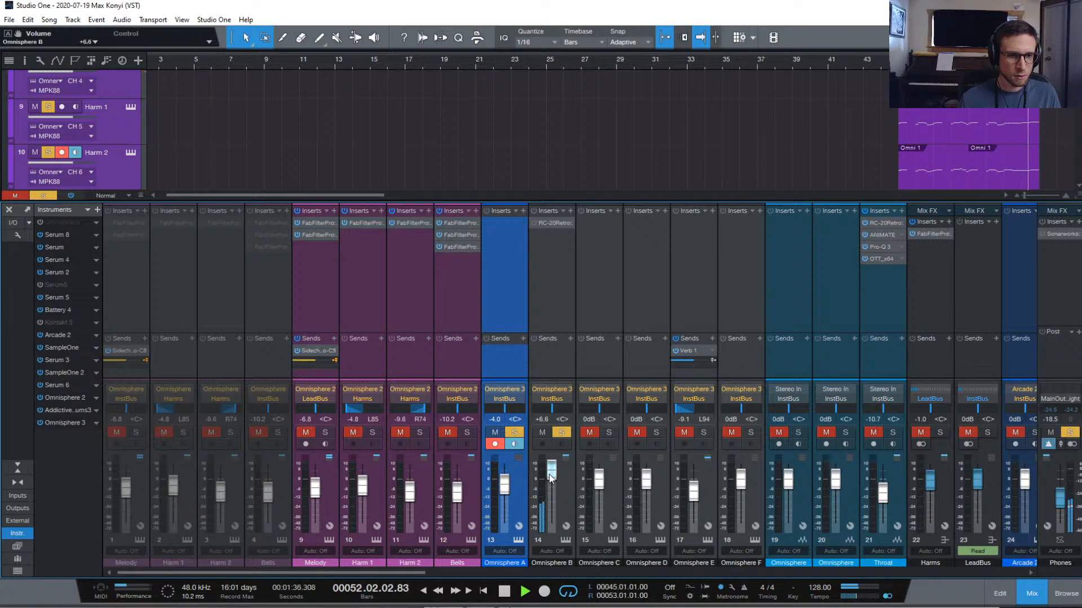
left_click_drag(551, 478, 551, 478)
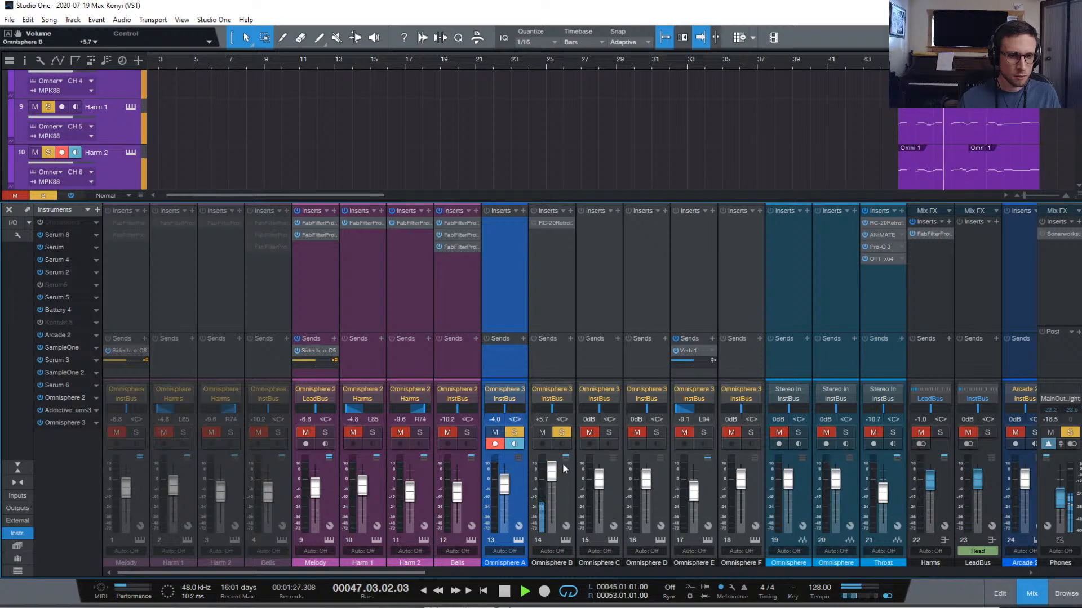
left_click(609, 432)
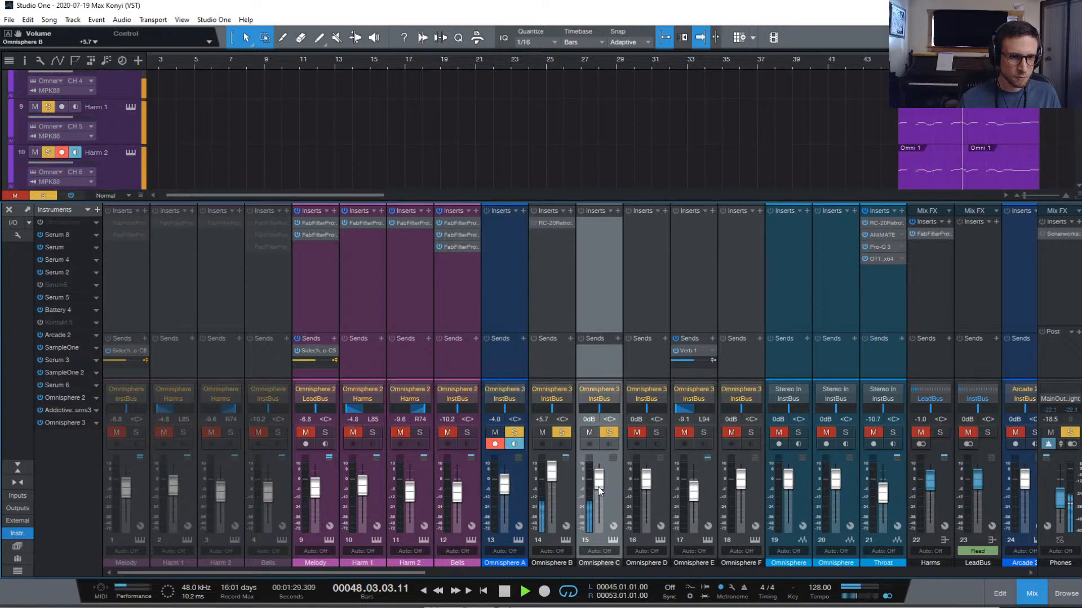
left_click_drag(598, 486, 598, 488)
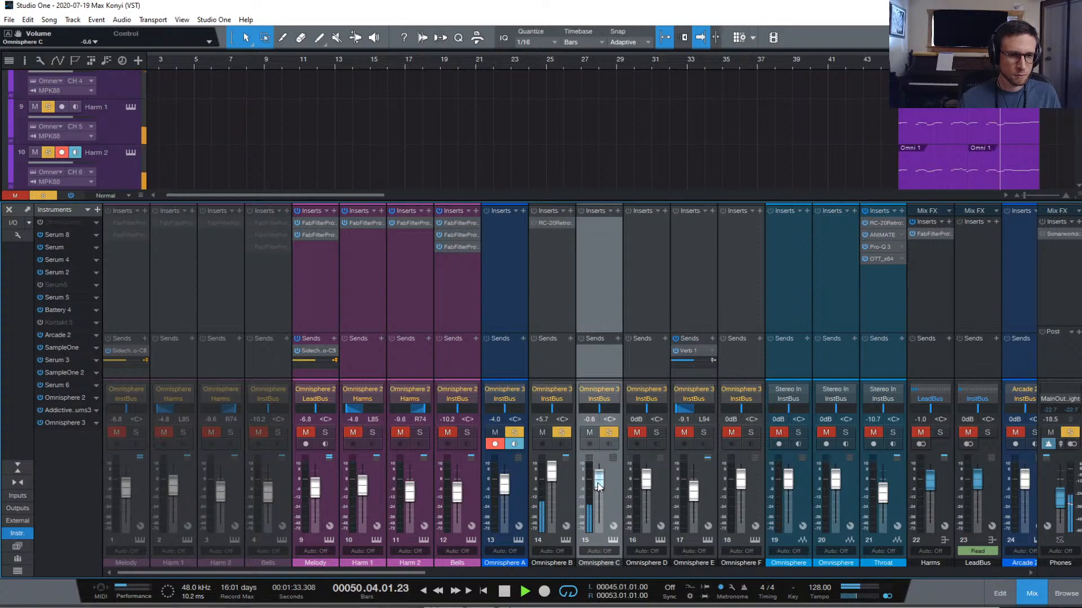
left_click_drag(597, 484, 598, 485)
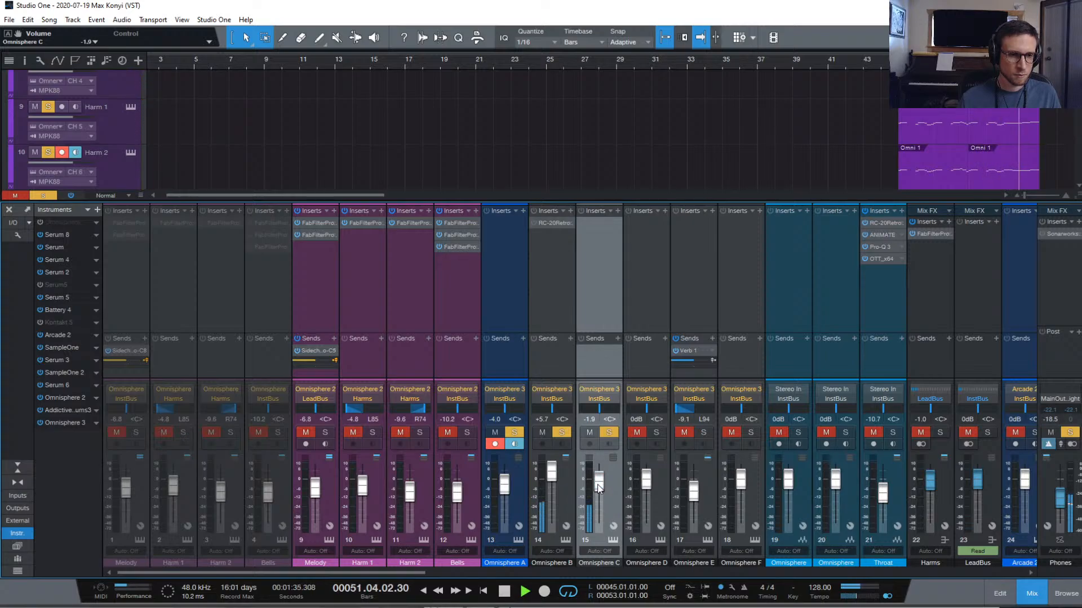
left_click(616, 231)
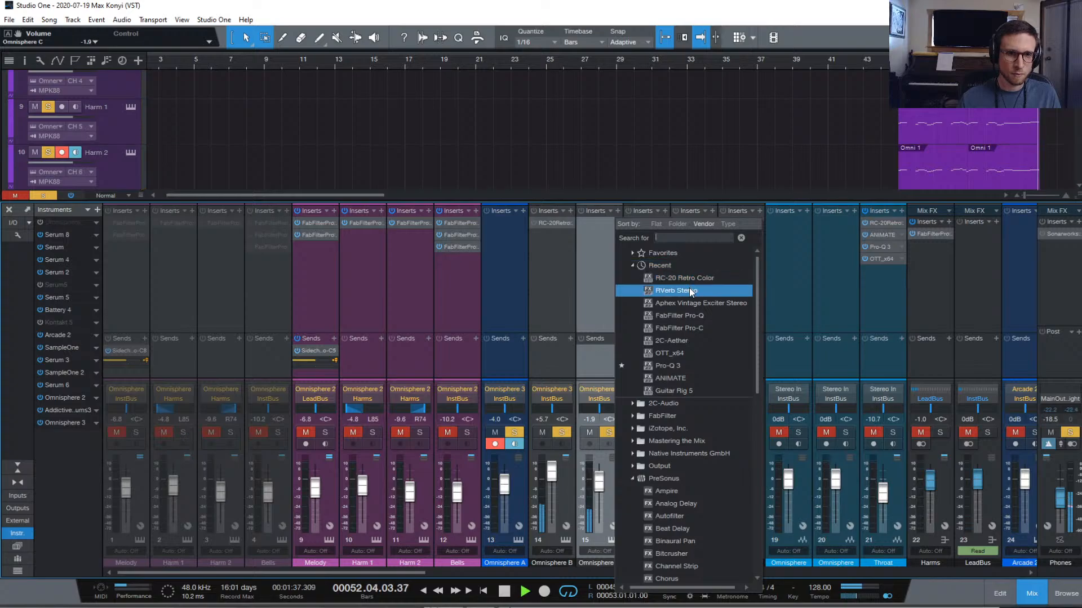
Replace the unwanted FabFilter Pro-Q insert on Omnisphere C with Pro-Q 3
left_click(703, 316)
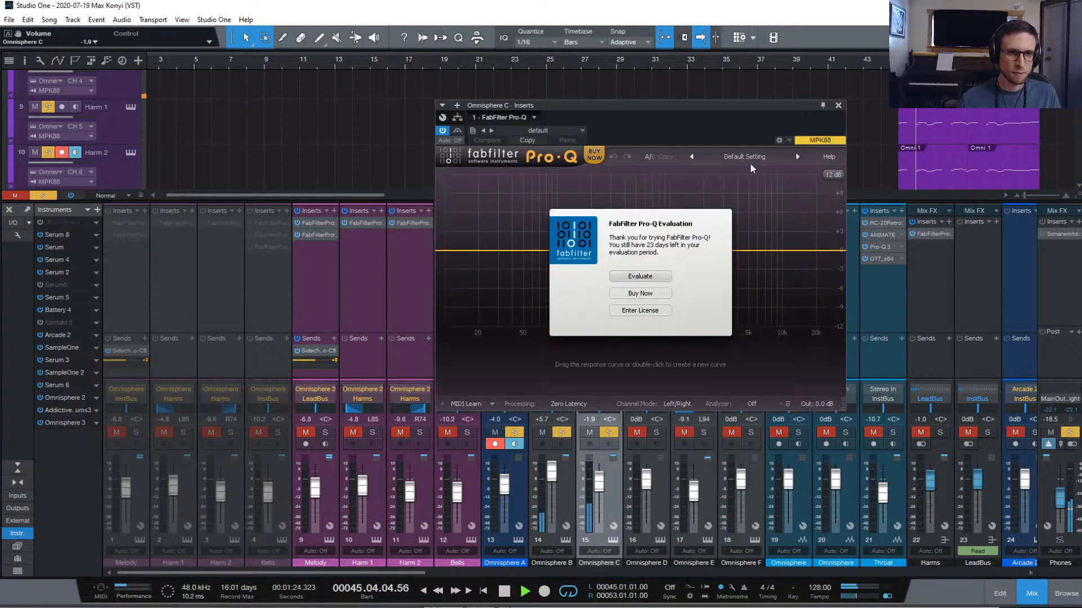
left_click(839, 106)
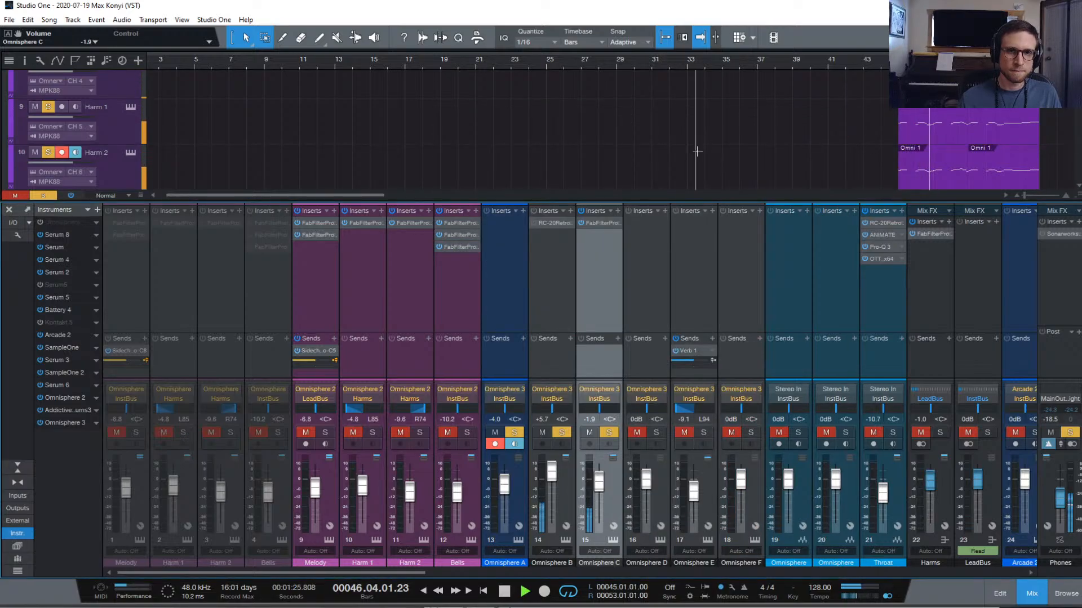
left_click(617, 225)
left_click(666, 340)
left_click(618, 212)
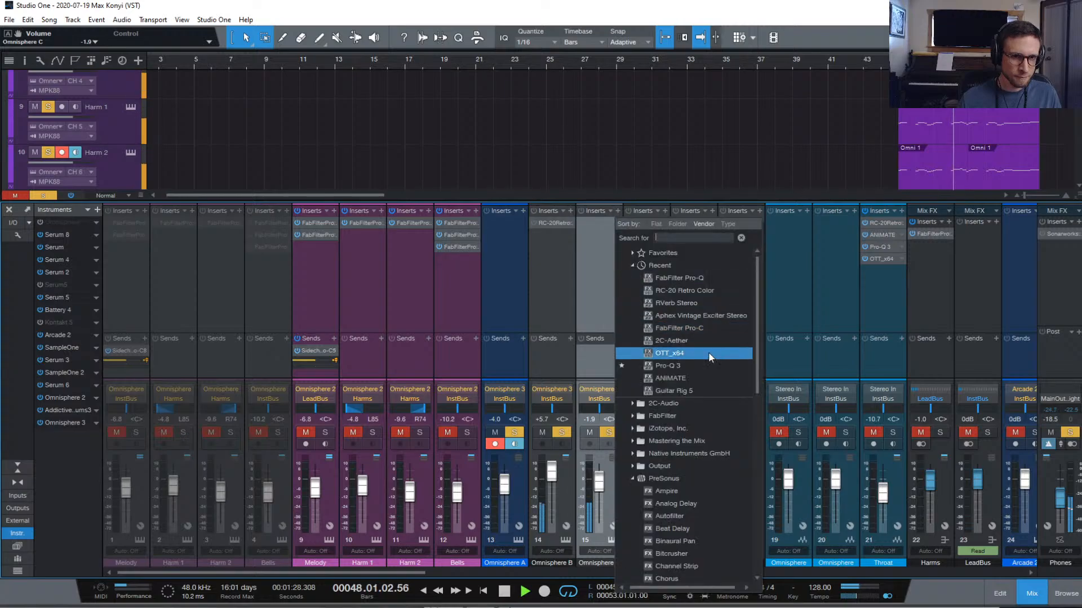
left_click(688, 366)
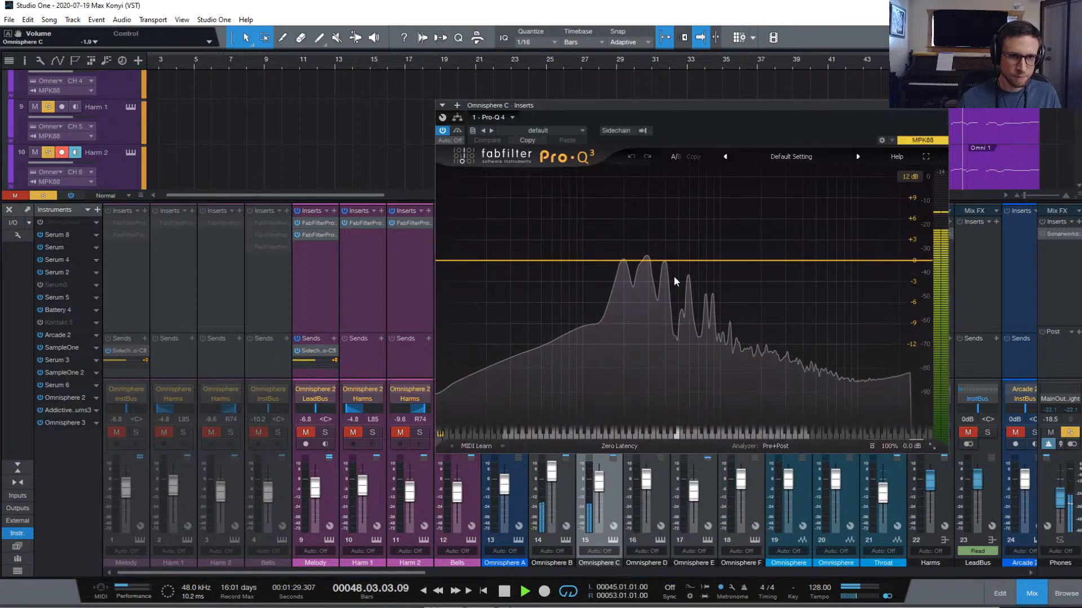
Add a 24 dB/oct low cut at about 62 Hz in Pro-Q 3
left_click(466, 260)
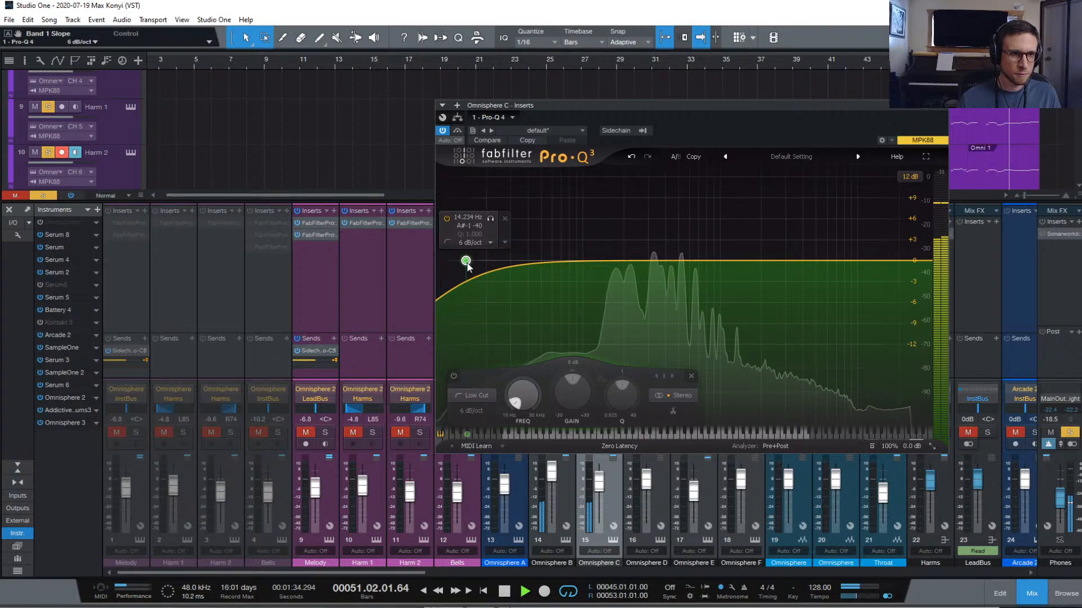
scroll(466, 262, "up", 7)
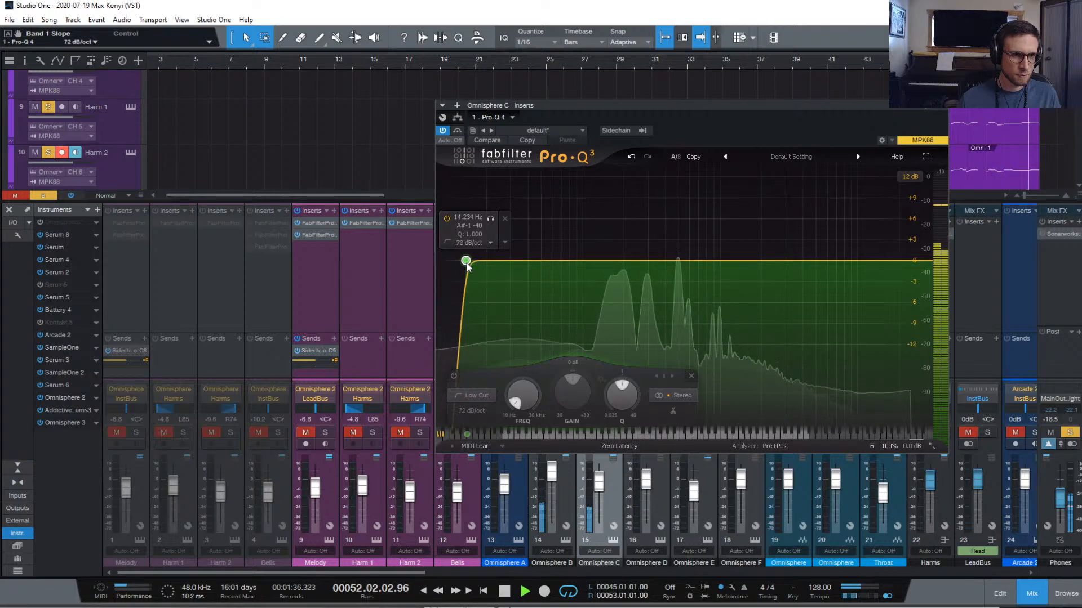
scroll(466, 262, "down", 3)
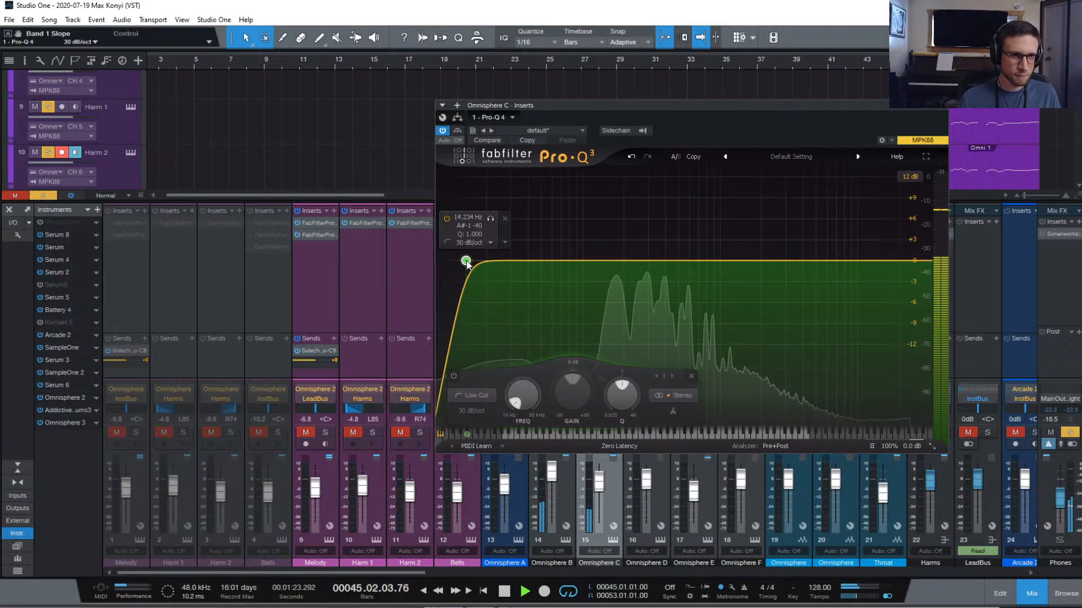
scroll(466, 262, "down", 1)
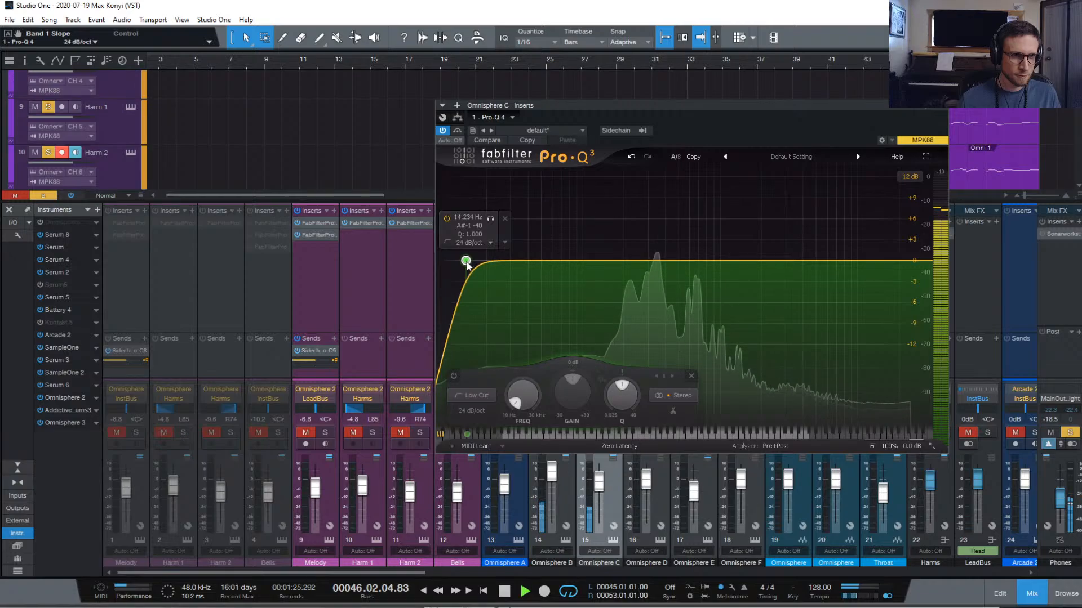
left_click_drag(466, 261, 553, 262)
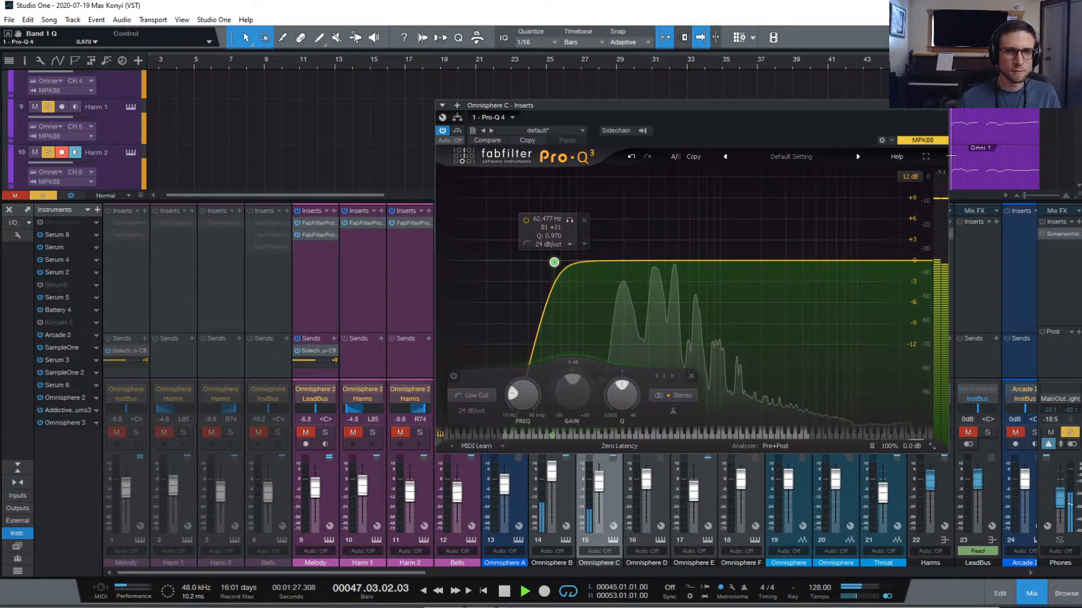
left_click(939, 106)
left_click(617, 210)
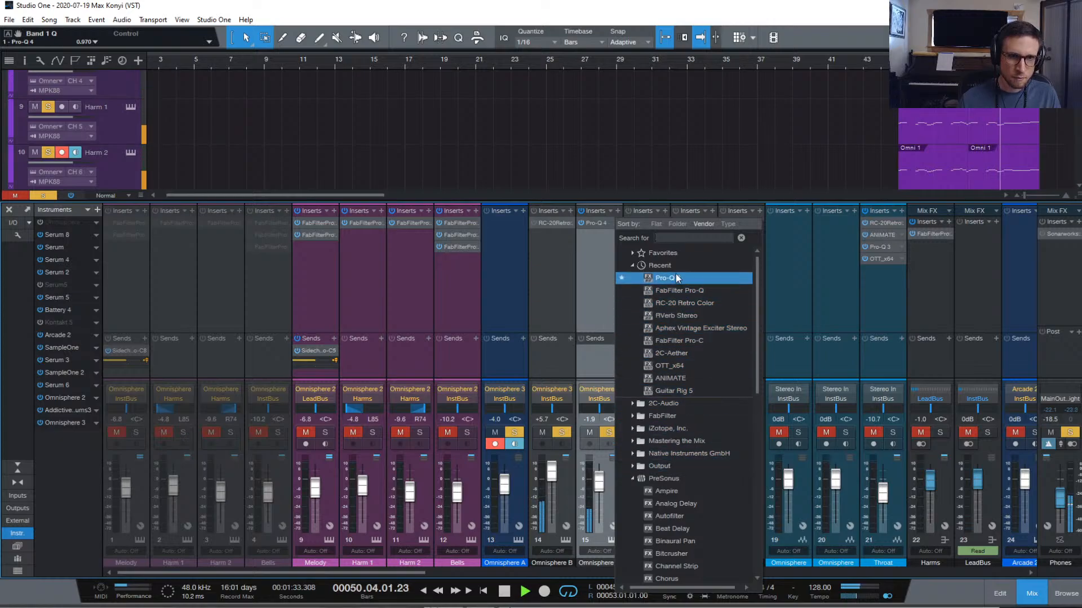
Insert Pro-C 2 with a faster attack, 109.2 ms release and 36 dB meter scale
left_click(695, 265)
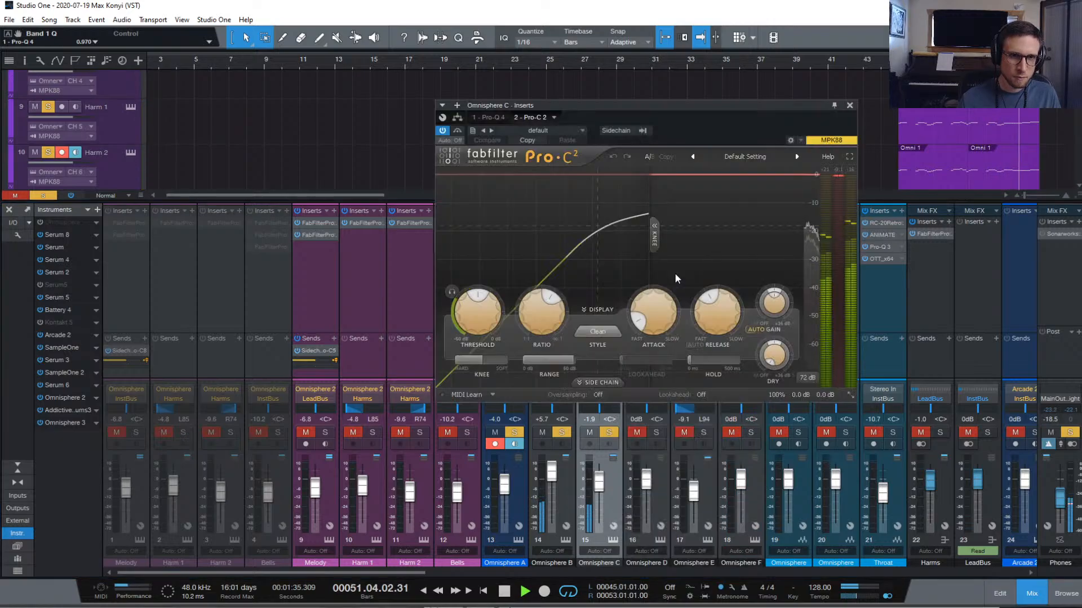
left_click_drag(653, 316, 656, 276)
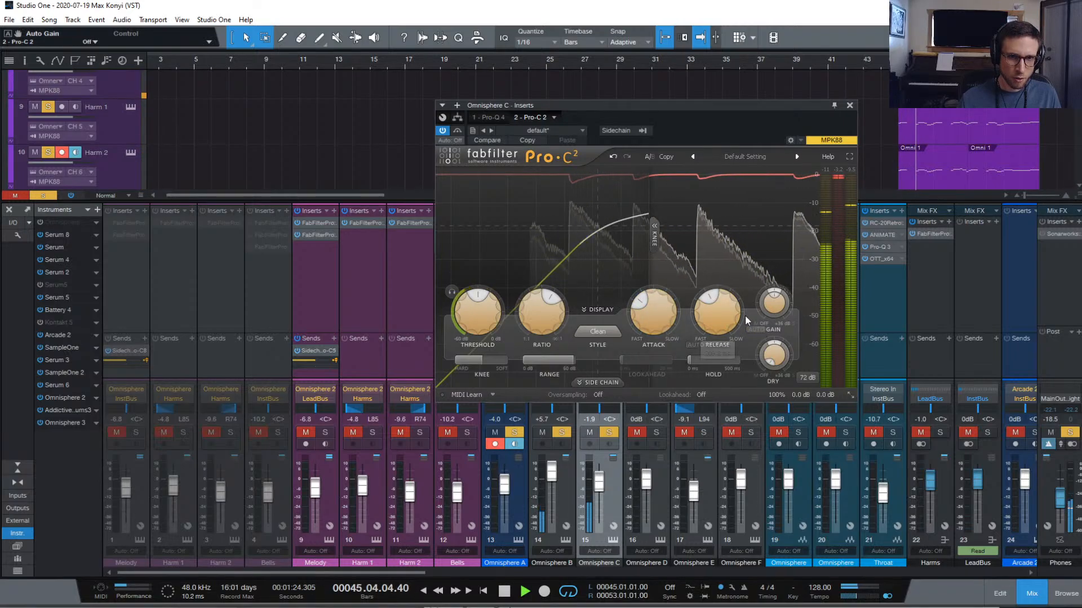
left_click_drag(745, 318, 726, 338)
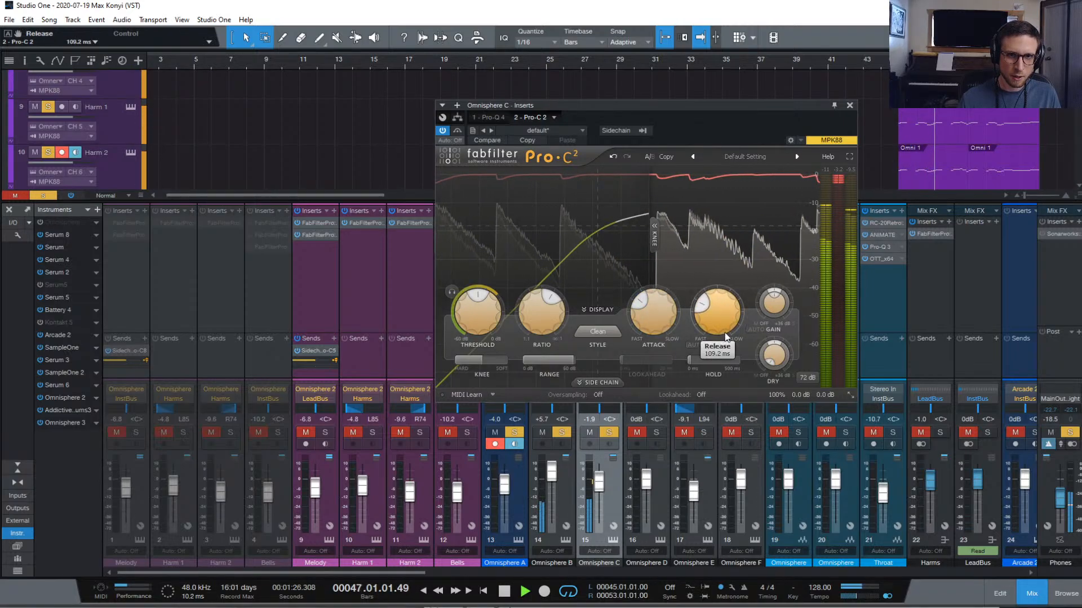
left_click(803, 378)
left_click(820, 424)
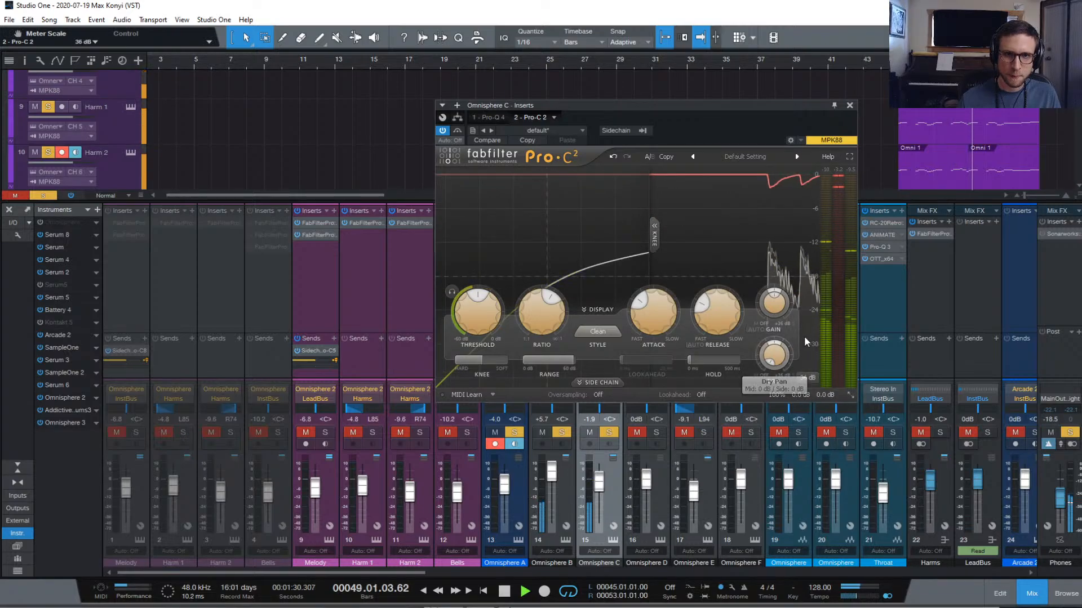
mouse_move(538, 324)
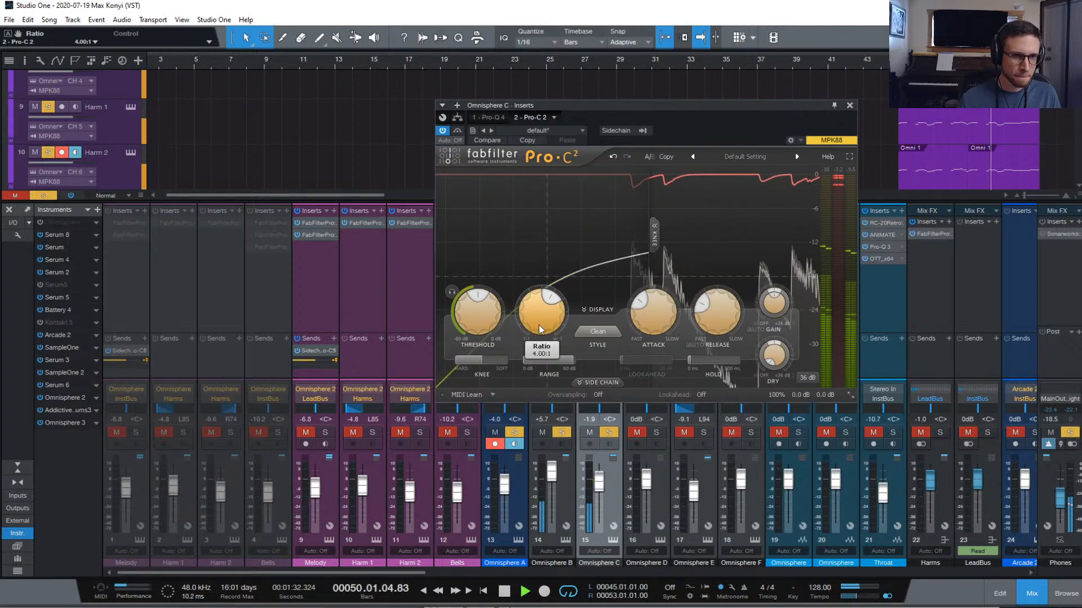
mouse_move(467, 323)
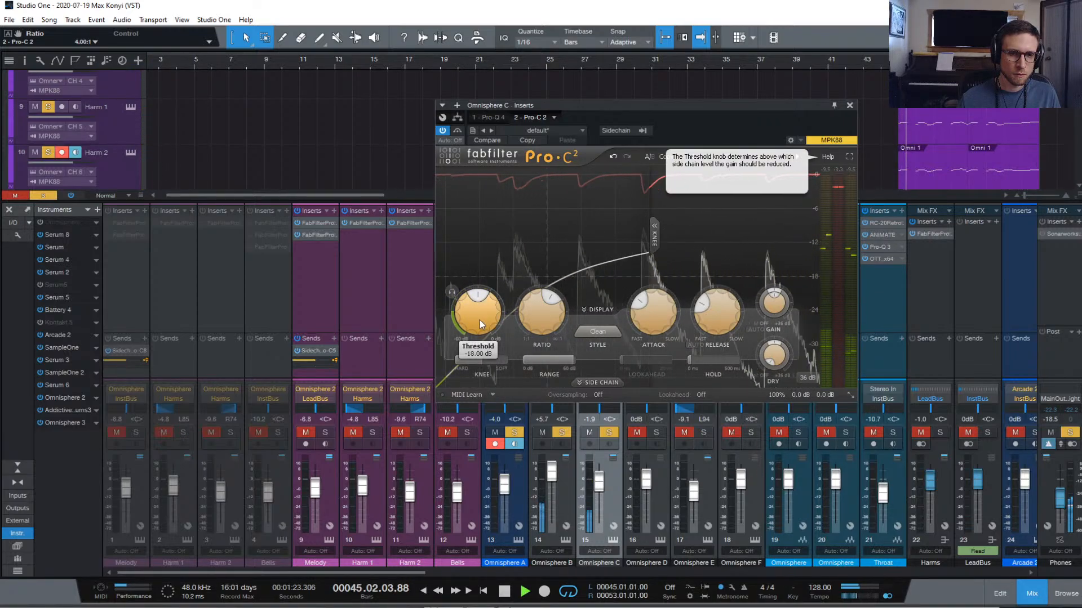
left_click(849, 104)
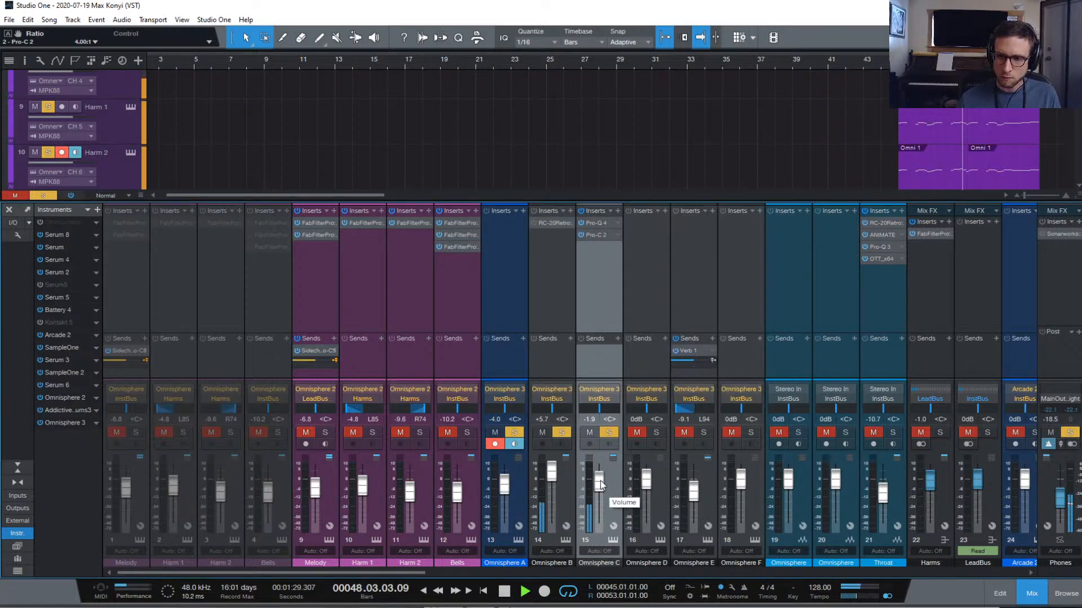
Solo Omnisphere D at -4.5 dB and E at -15.1 dB, reset Phones to 0 dB, stop playback
left_click(656, 432)
left_click_drag(642, 485, 645, 492)
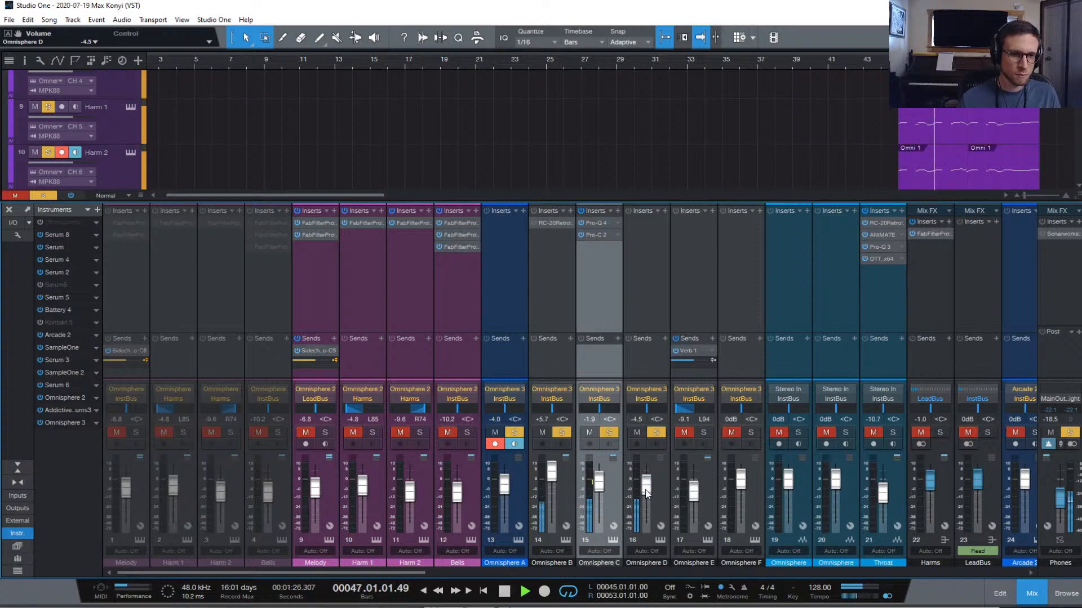
left_click(703, 432)
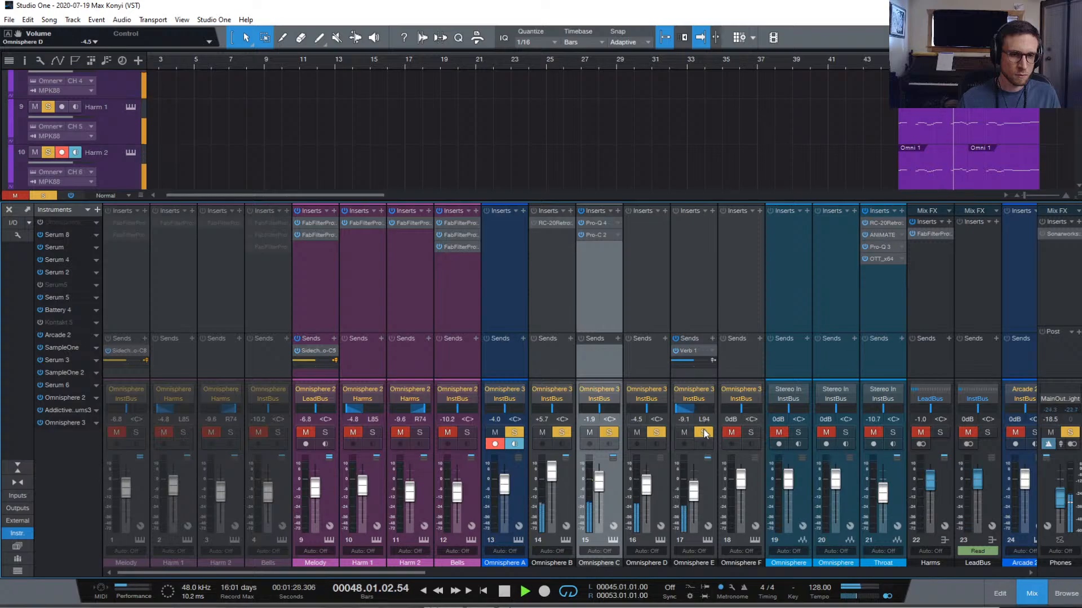
left_click_drag(693, 491, 694, 499)
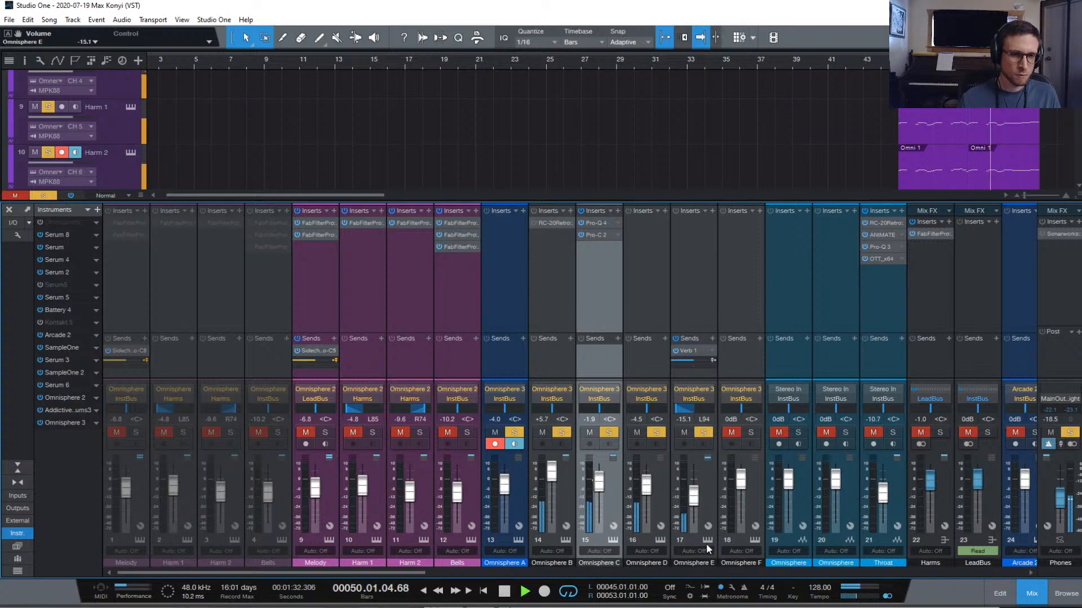
left_click(1056, 494, "alt")
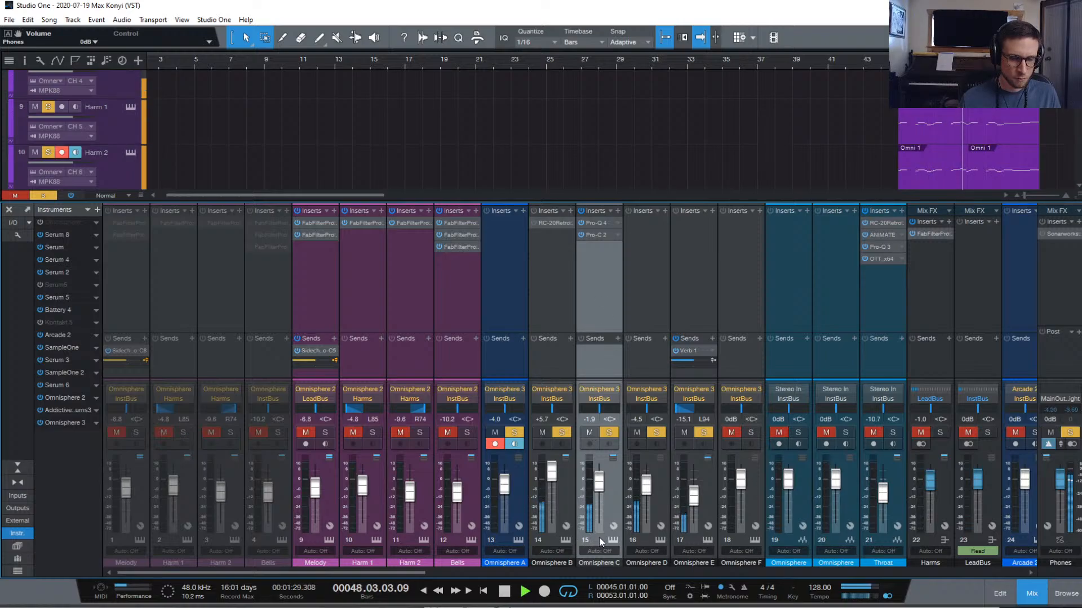
key("space")
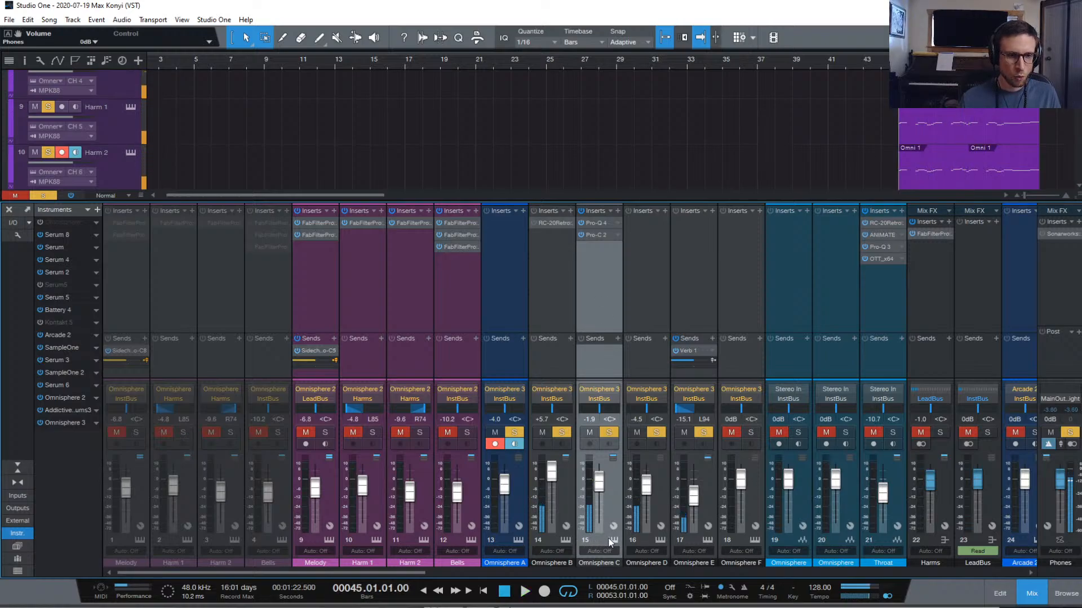
Reopen Omnisphere, check layers A and B of SH201 - Canadian Pulse, audition it, and close it
left_click(566, 541)
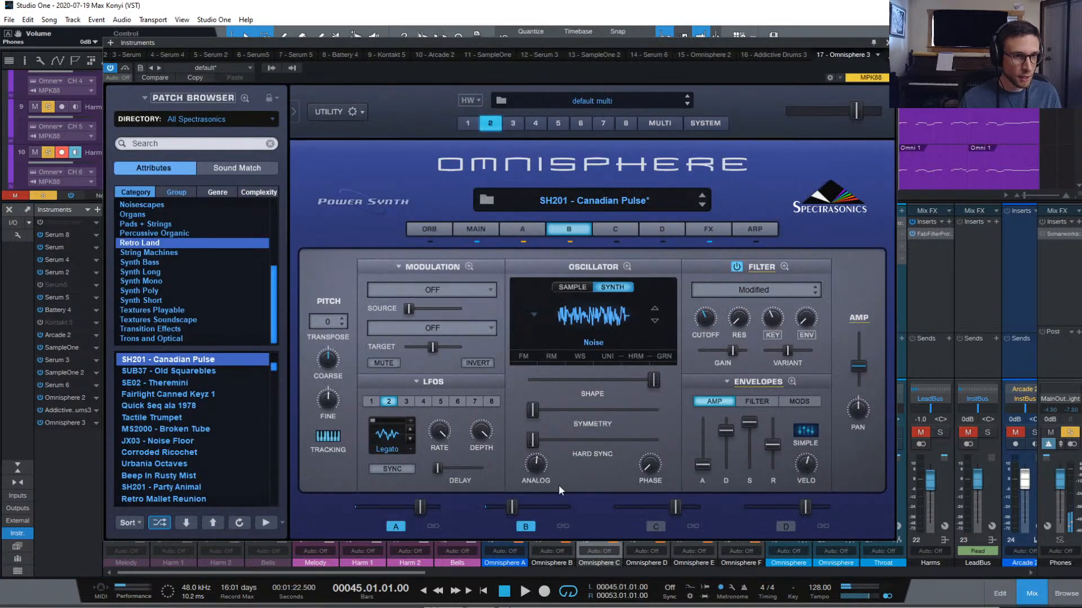
left_click(533, 228)
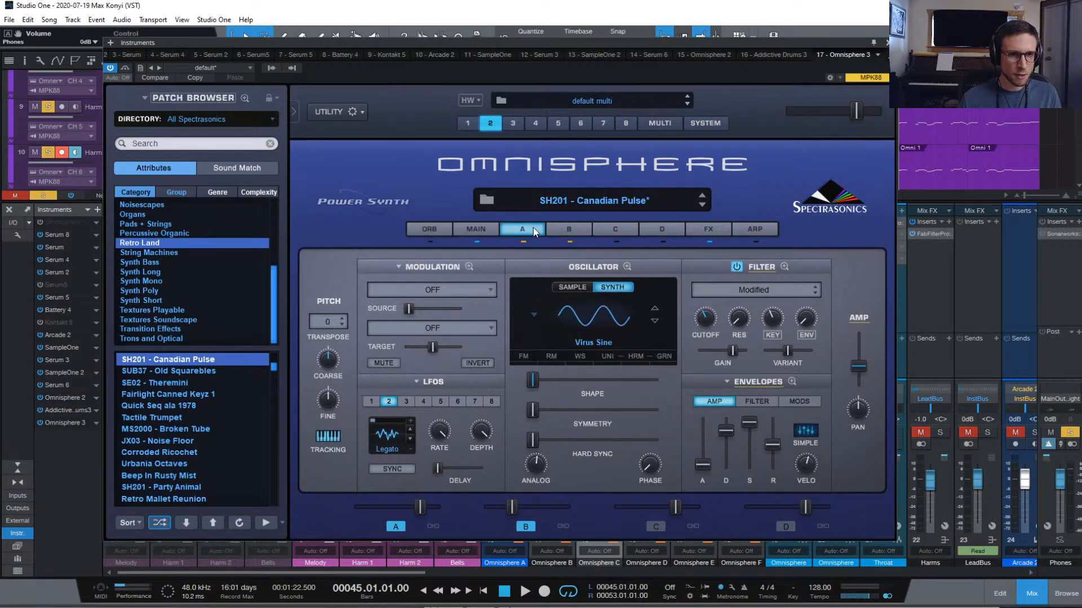
left_click(577, 231)
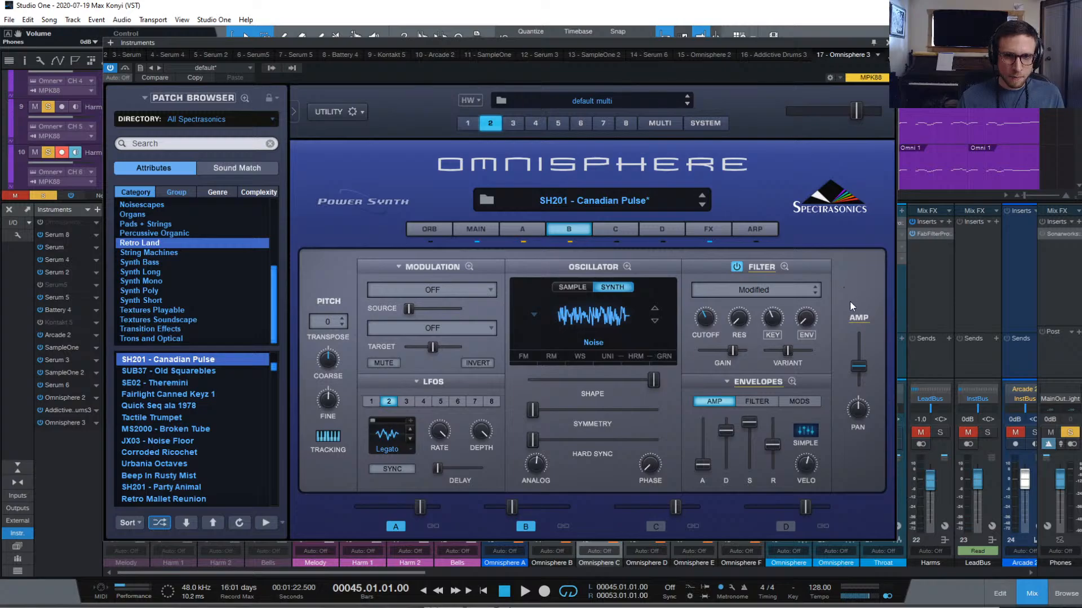
right_click(856, 317)
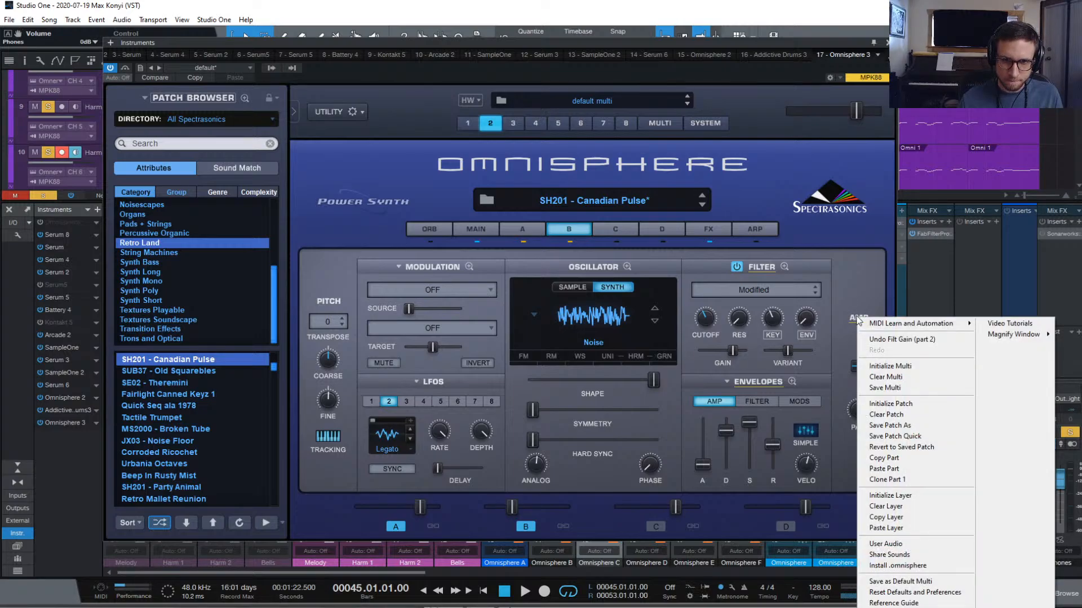
left_click(859, 271)
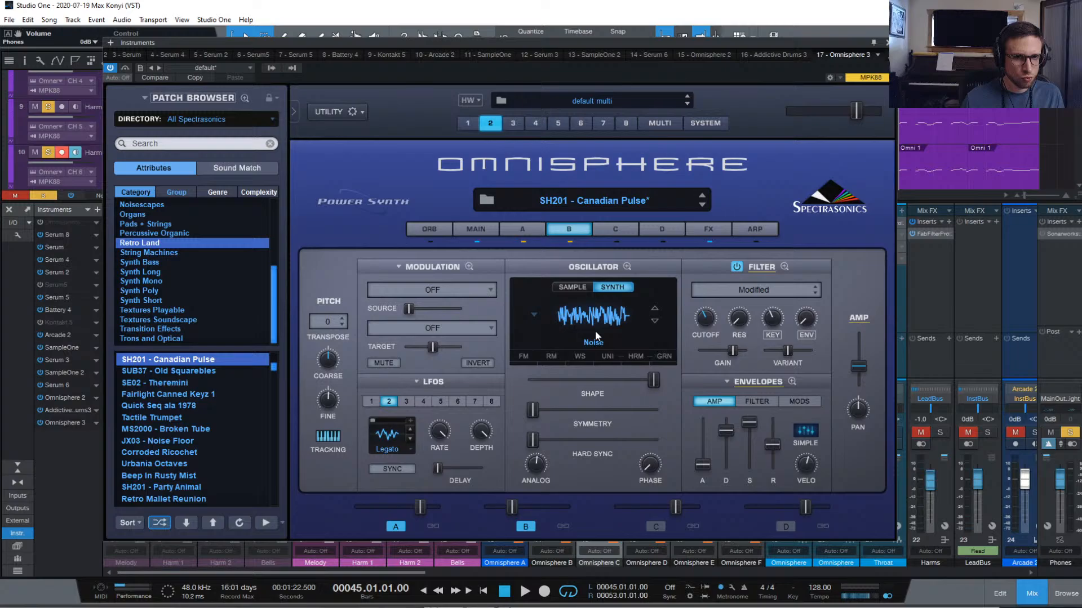
right_click(863, 317)
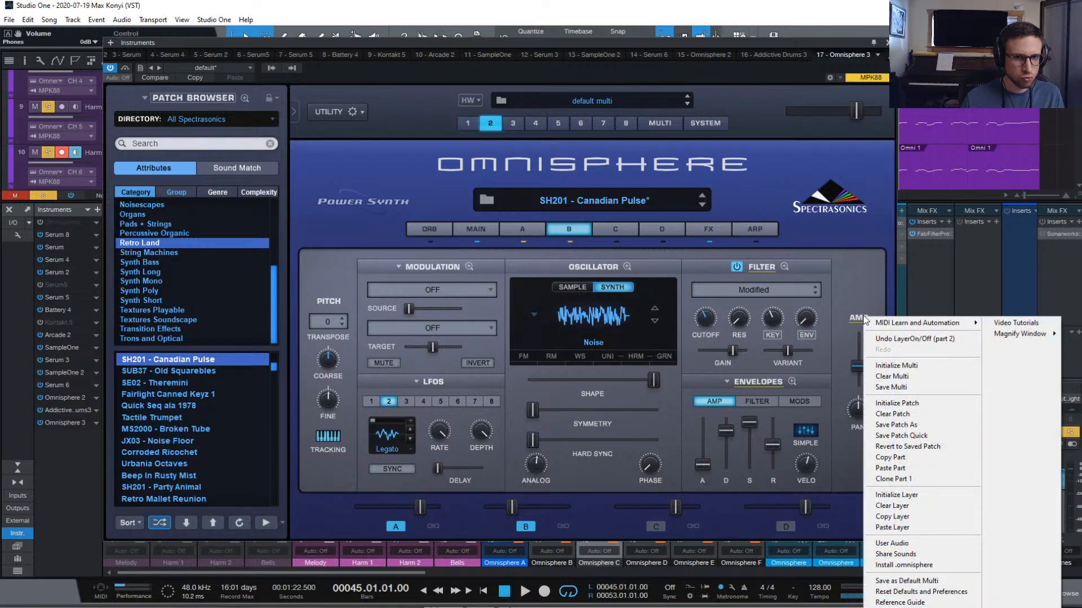
left_click(869, 275)
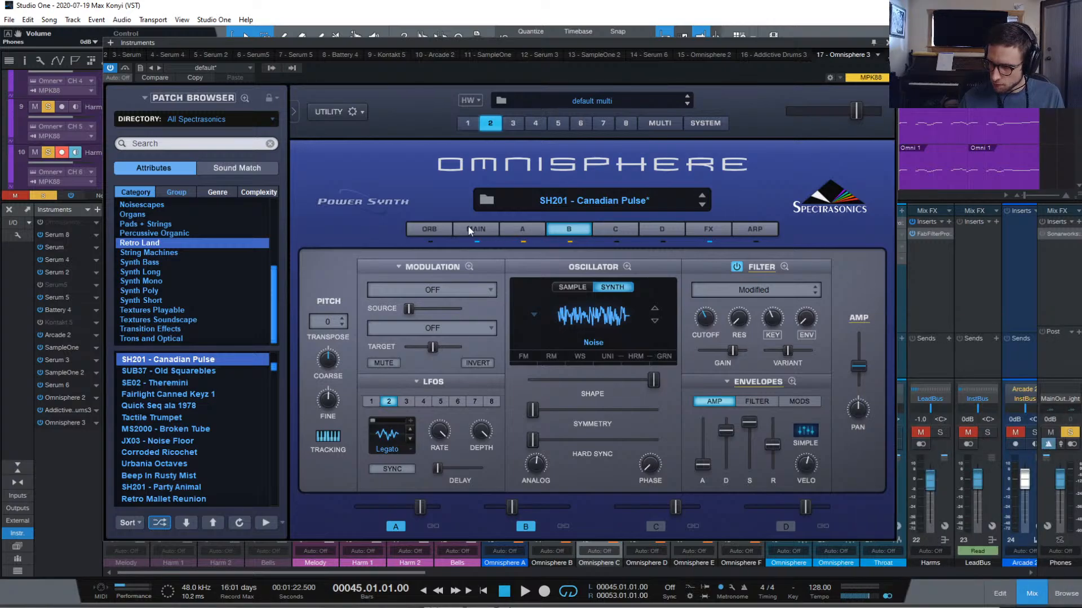
key("space")
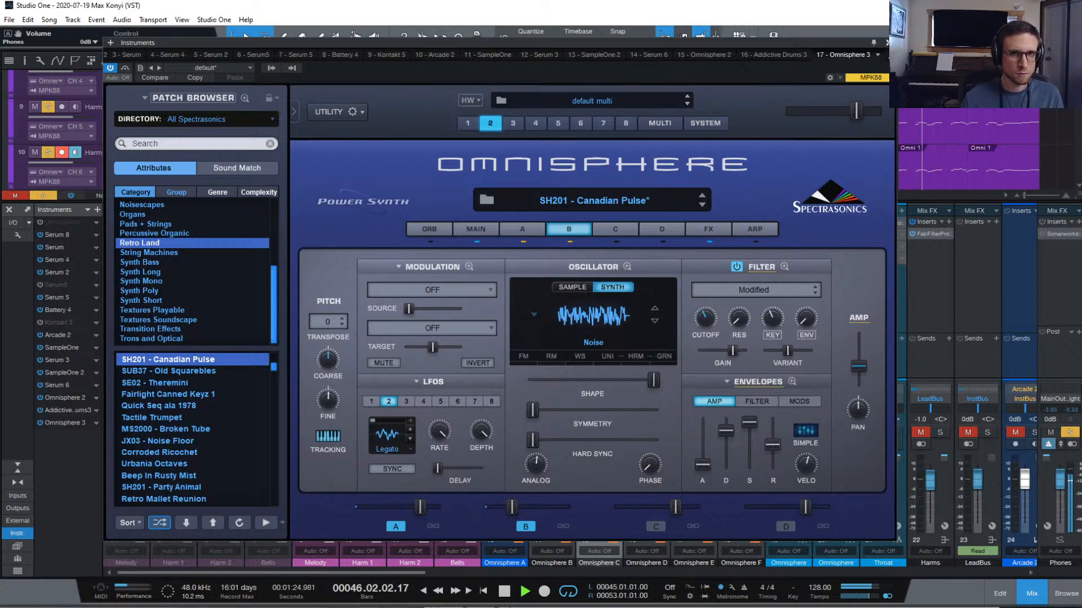
left_click(887, 42)
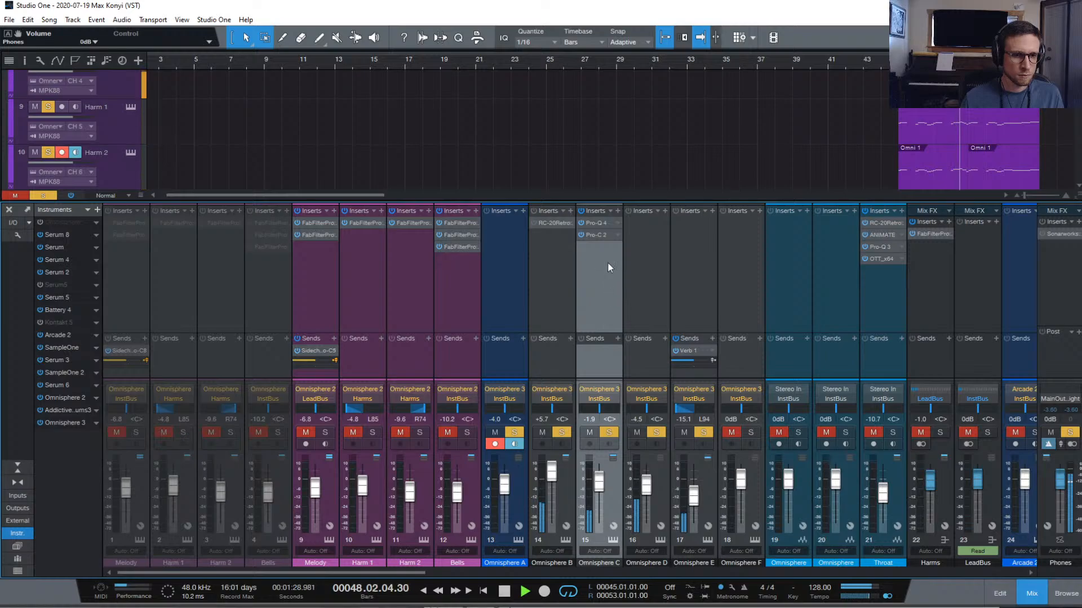
Insert ANIMATE on Omnisphere C in GROW mode, WIDTH Wider preset, output about -3 dB
left_click(616, 210)
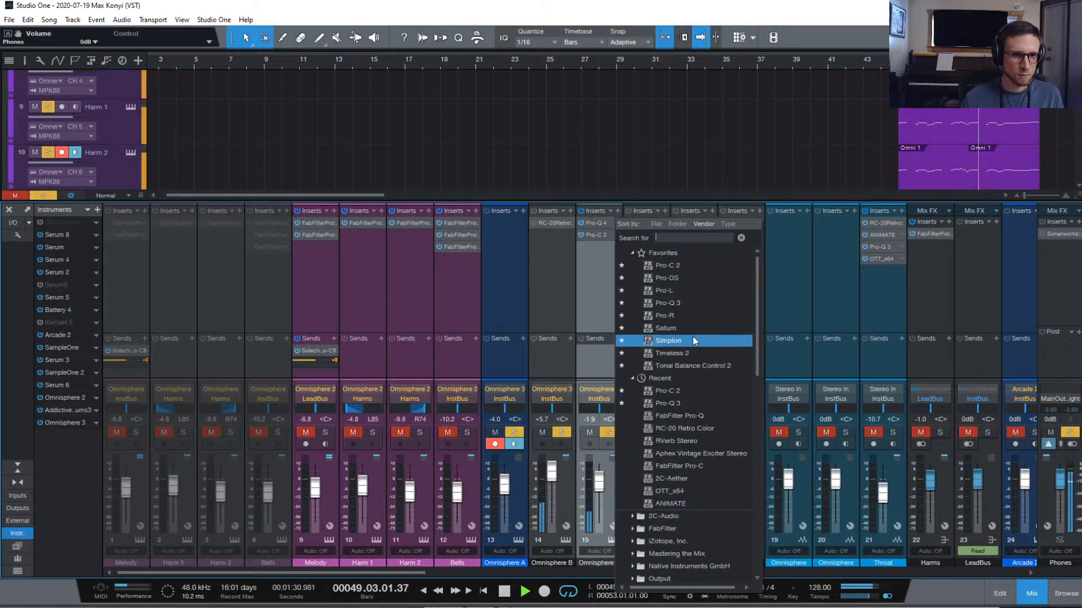
left_click(688, 503)
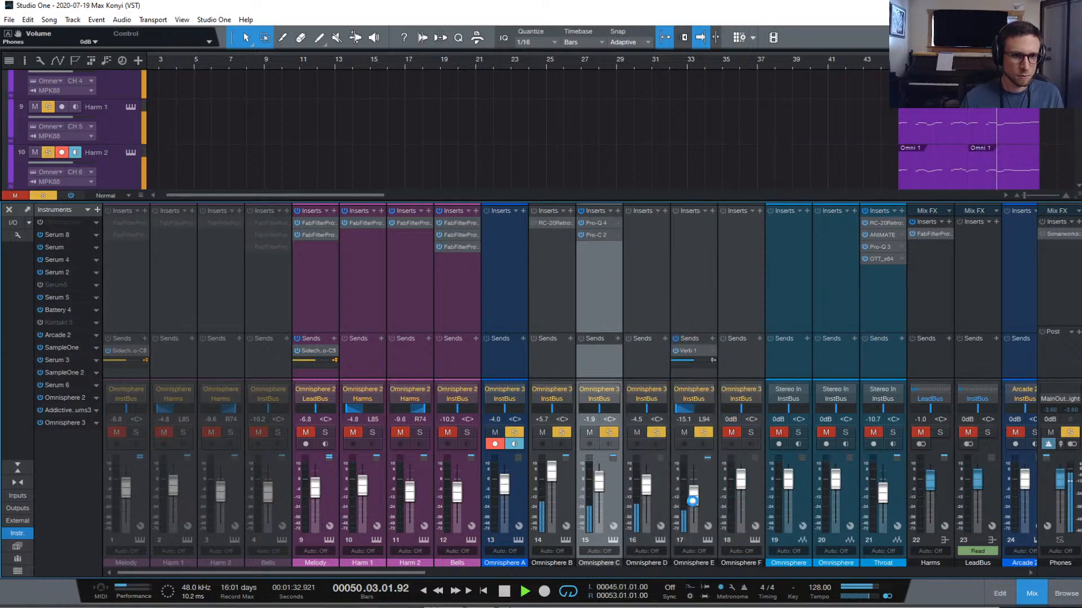
left_click(715, 375)
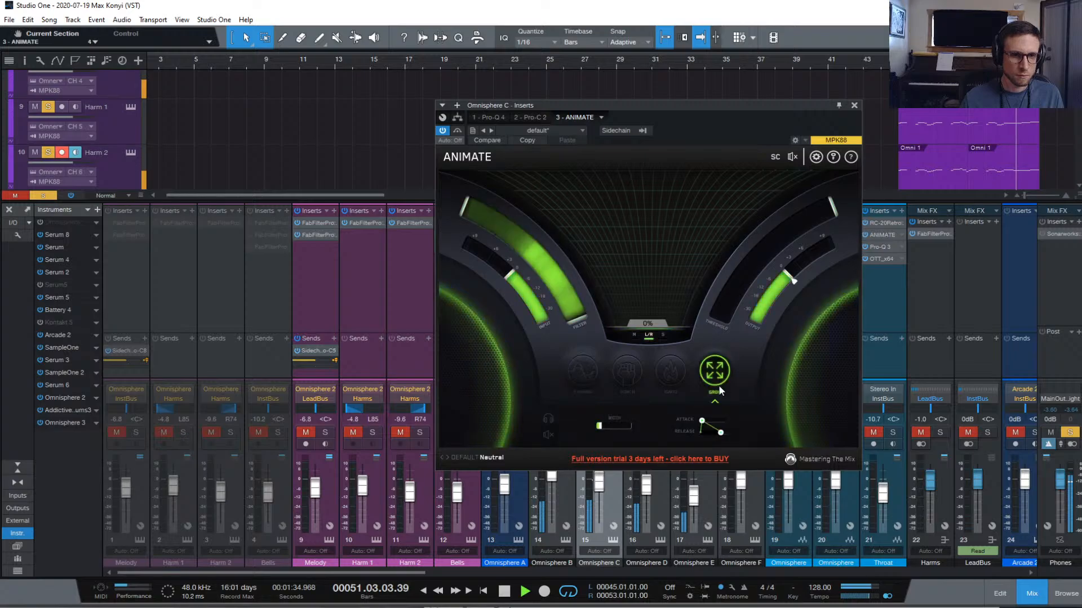
left_click(489, 456)
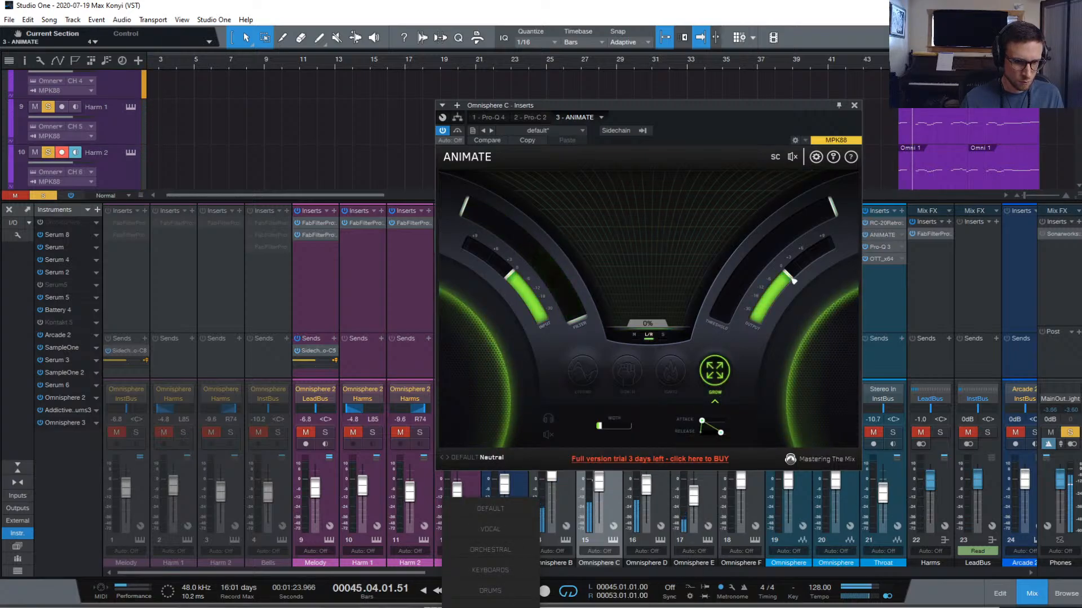
left_click(620, 606)
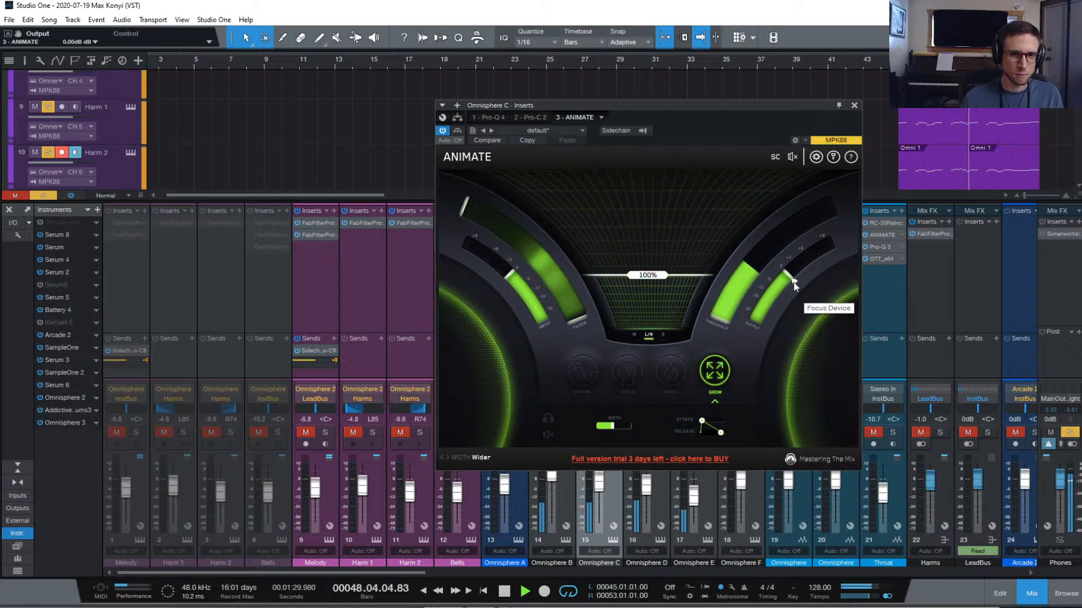
mouse_move(788, 276)
left_mouse_down()
mouse_move(780, 291)
mouse_move(787, 285)
left_mouse_up()
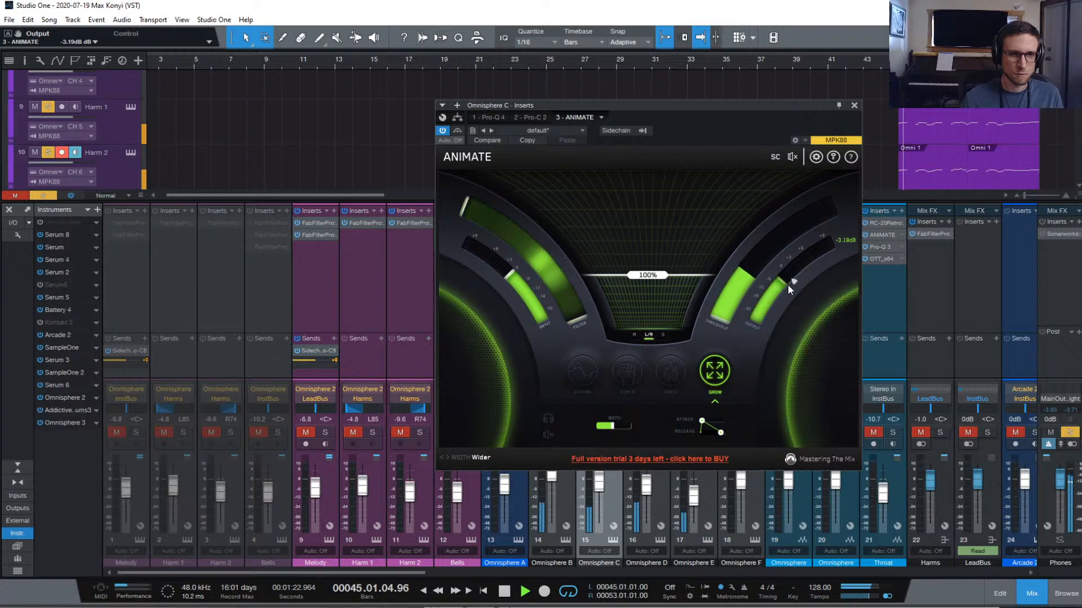
left_click_drag(788, 285, 789, 285)
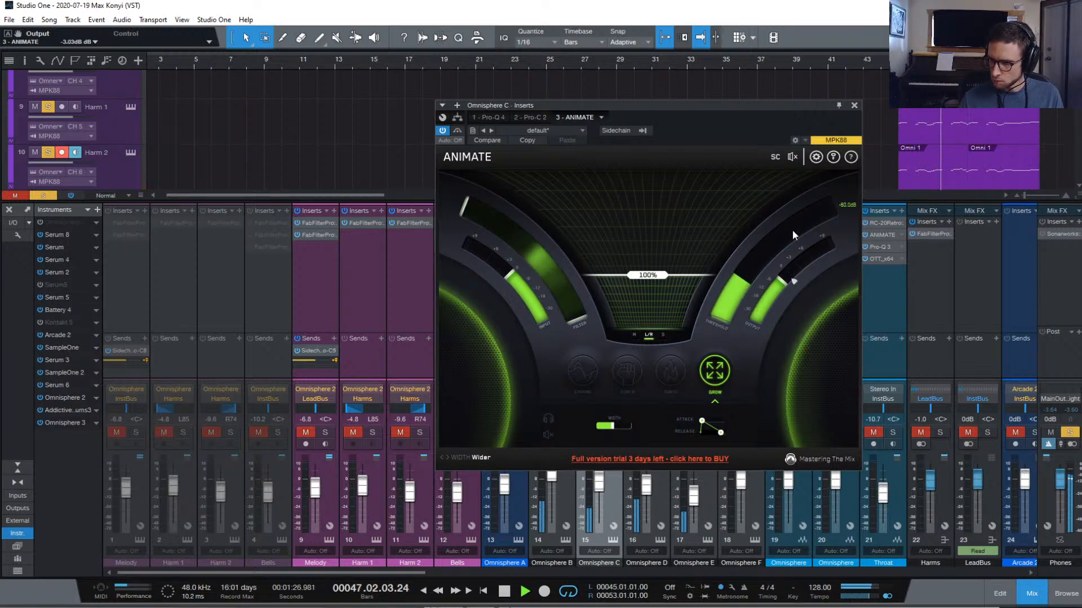
mouse_move(792, 229)
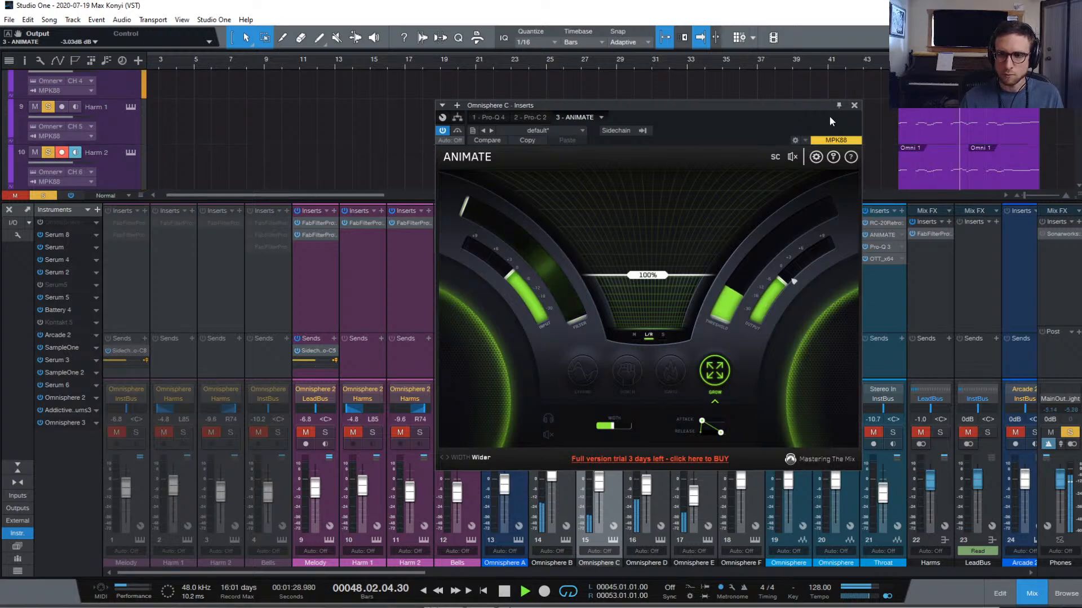
left_click(854, 106)
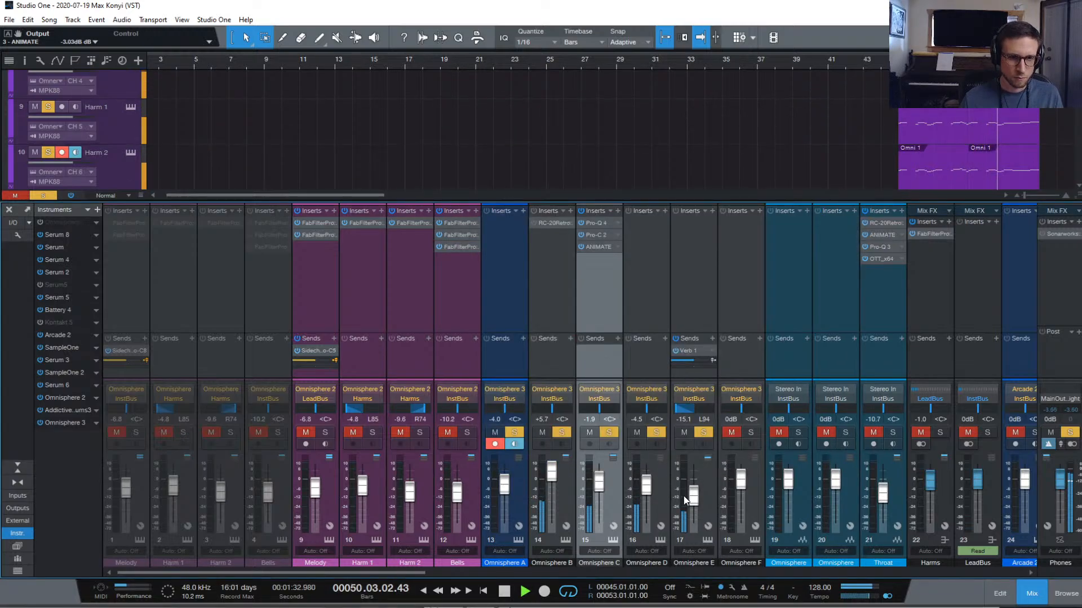
Raise Omnisphere E to -10.0 dB, stop playback, and open its Omnisphere editor
scroll(694, 503, "up", 2)
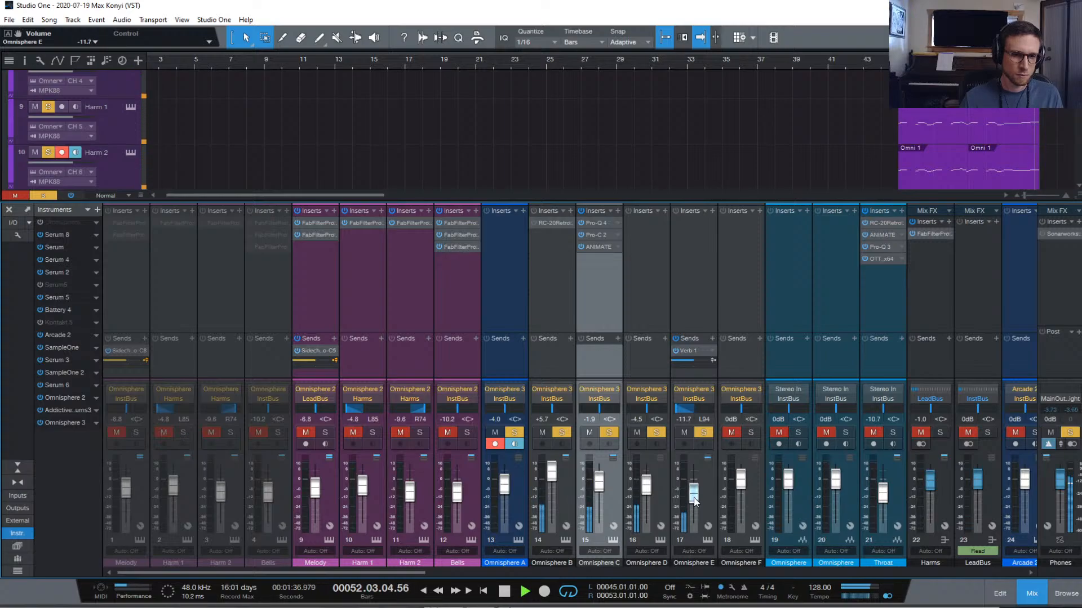
left_click_drag(694, 503, 694, 495)
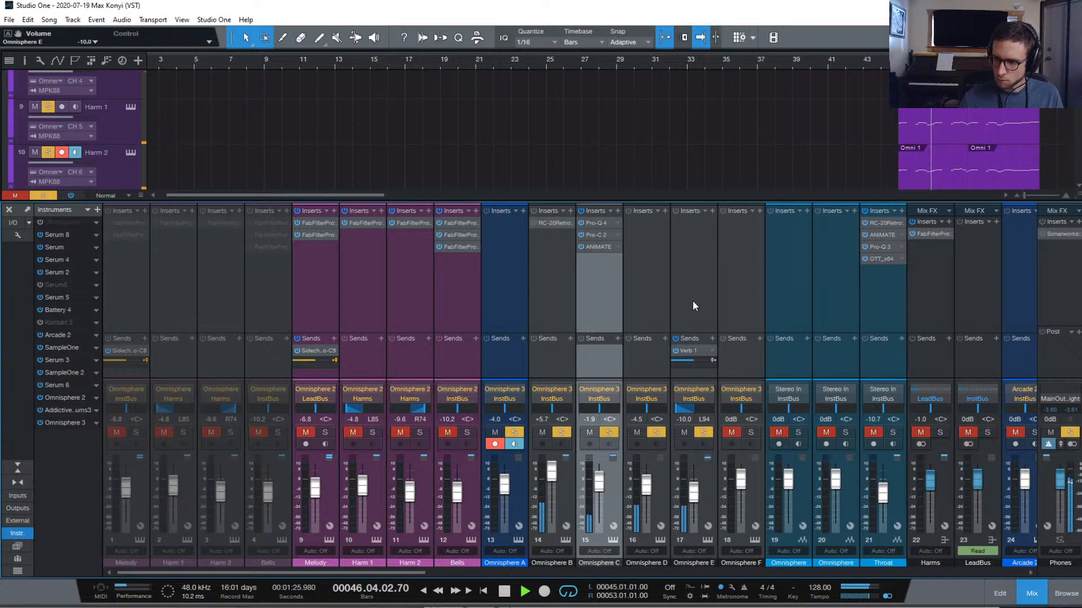
key("space")
left_click(703, 290)
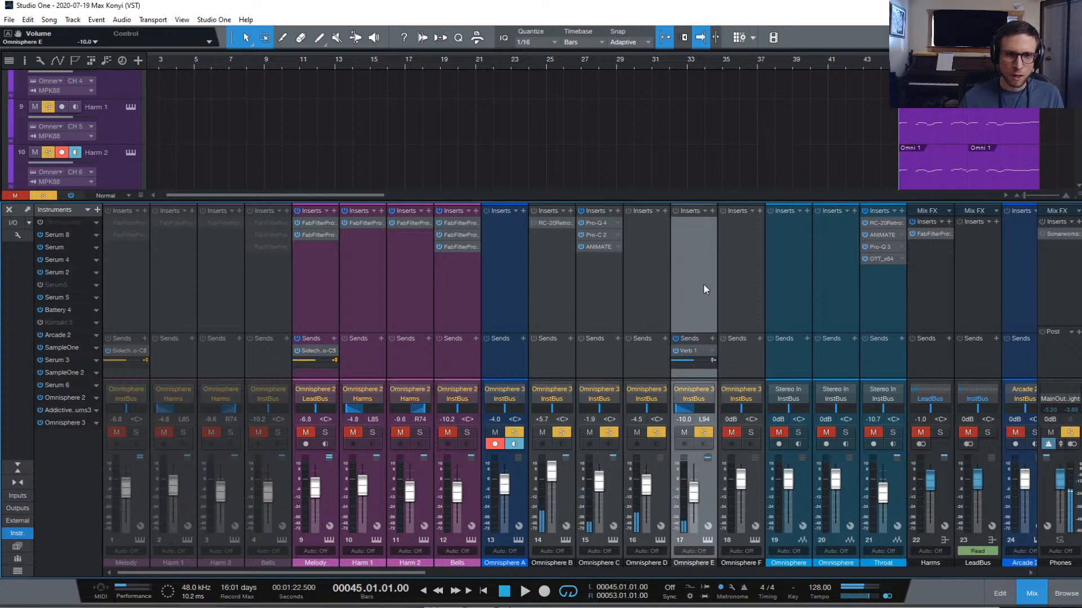
left_click(707, 541)
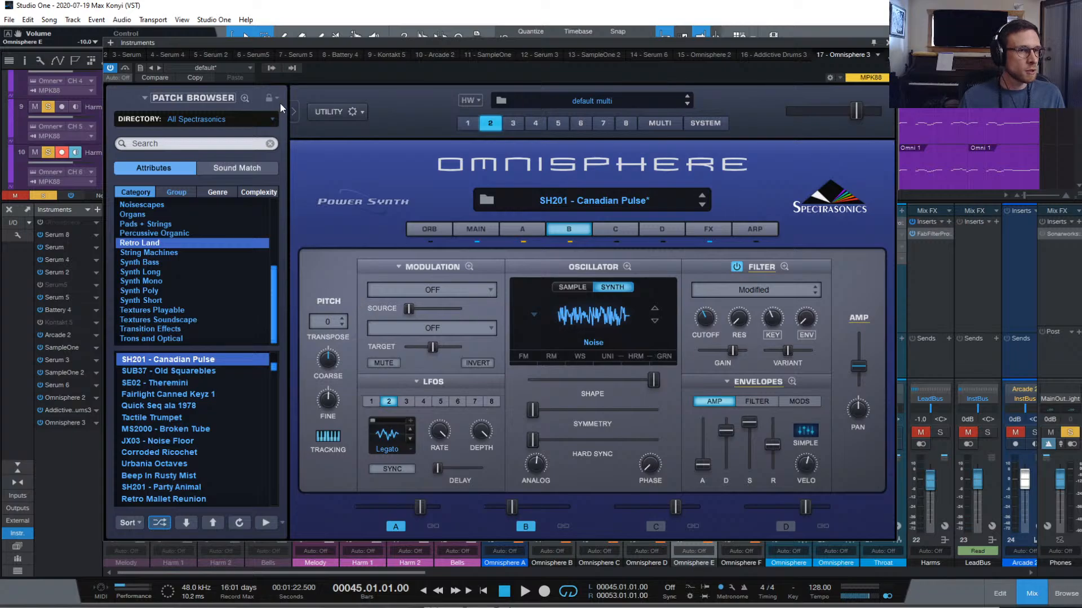
Compare part 4's organ patch against part 5's patch, then show part 5's layer A
left_click(536, 125)
left_click(560, 125)
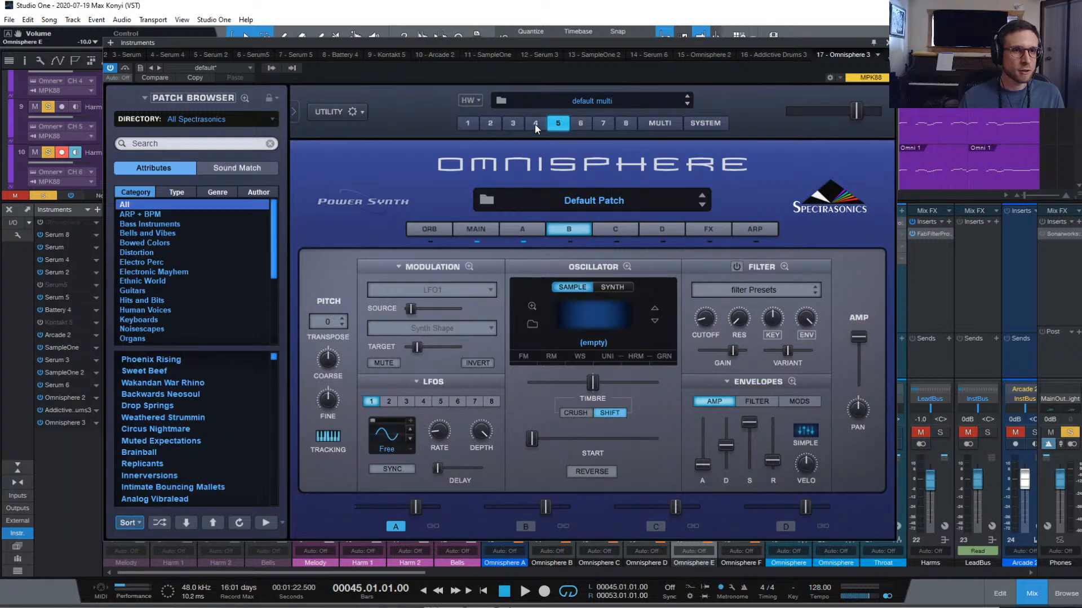
left_click(536, 124)
left_click(559, 123)
left_click(540, 124)
left_click(557, 126)
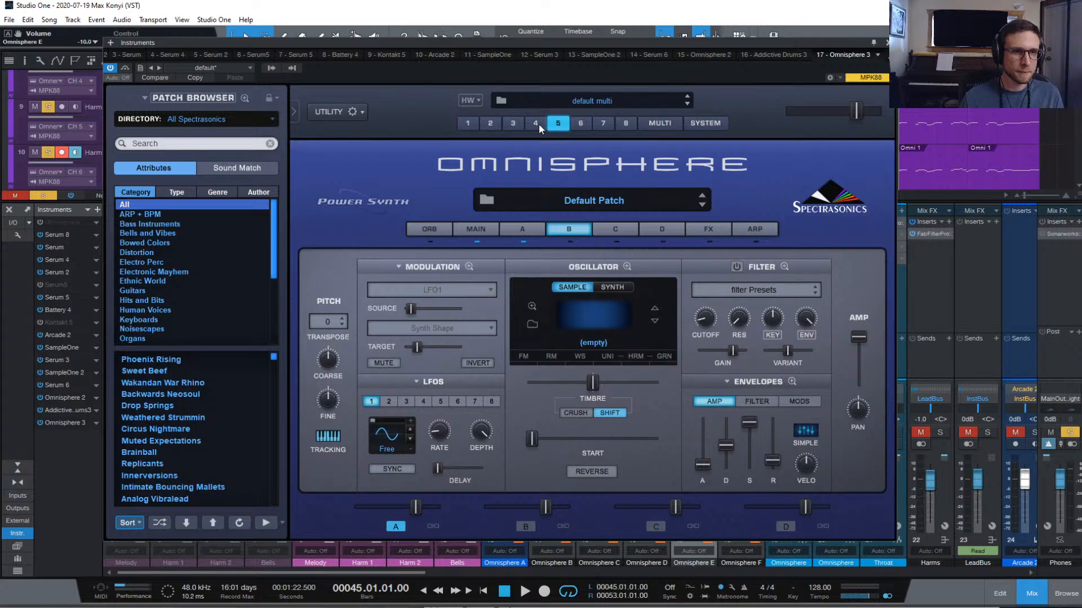
left_click(536, 125)
left_click(557, 125)
left_click(538, 229)
Copy Omnisphere part 5 and paste it into part 6
right_click(561, 148)
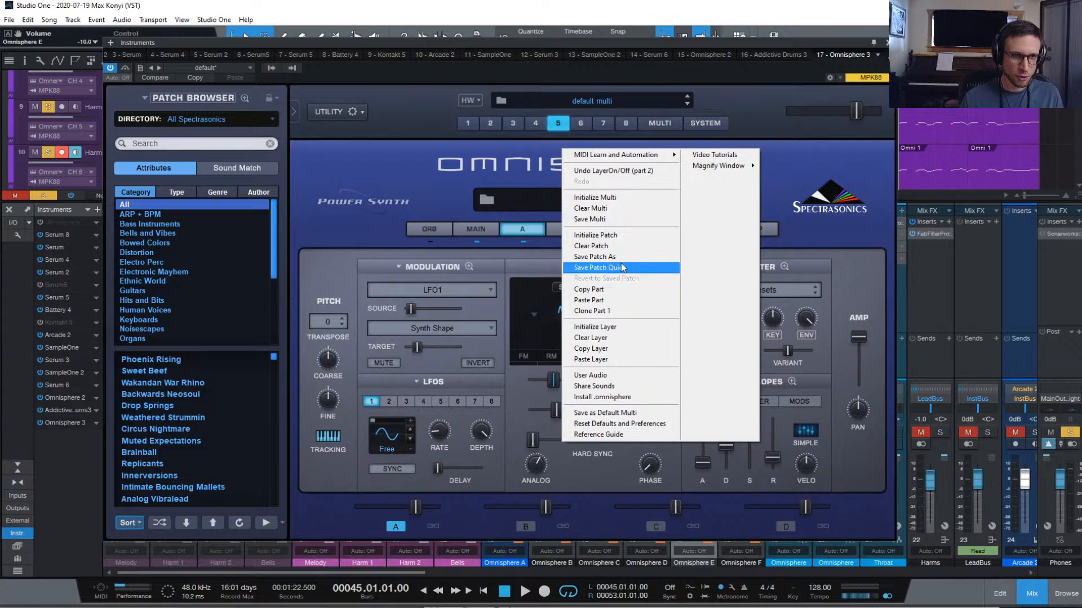
left_click(621, 293)
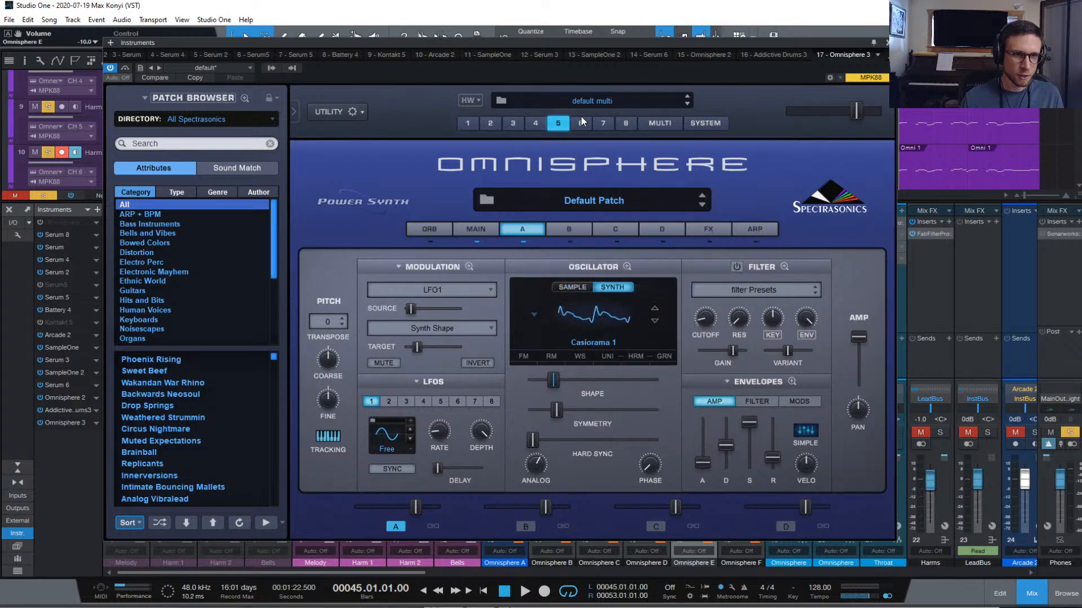
left_click(581, 123)
right_click(574, 154)
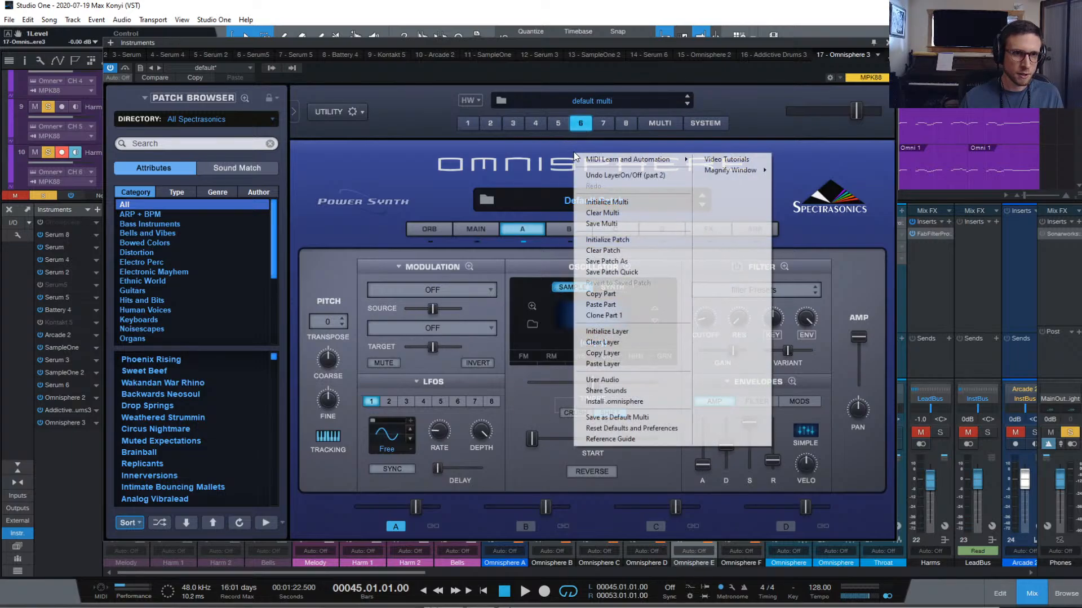
left_click(645, 308)
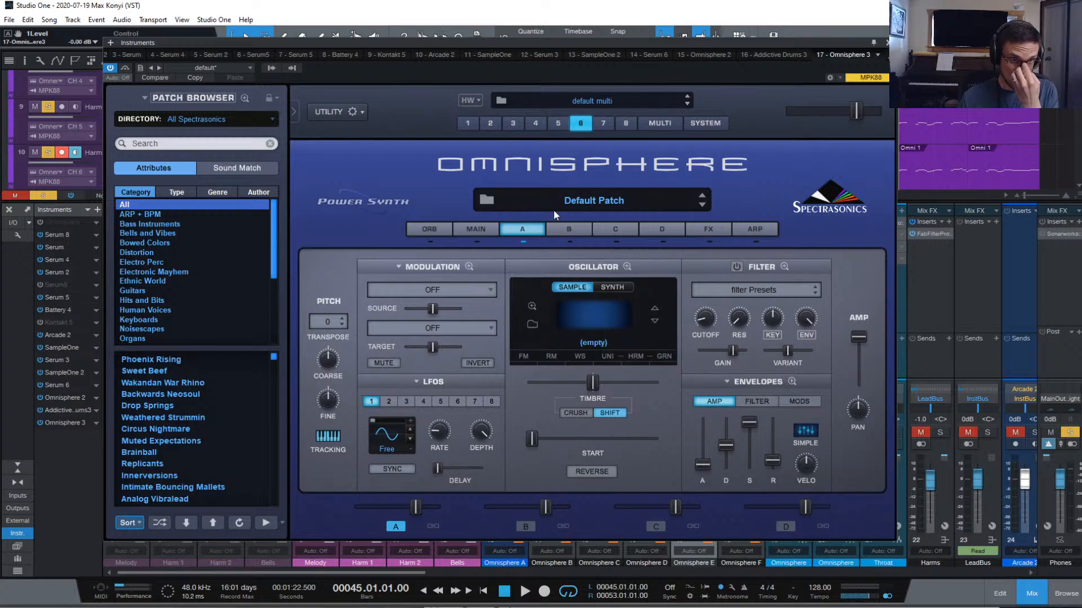
Check part 6 against part 5, nudge part 6's oscillator Shape slider left, and close Omnisphere
left_click(561, 122)
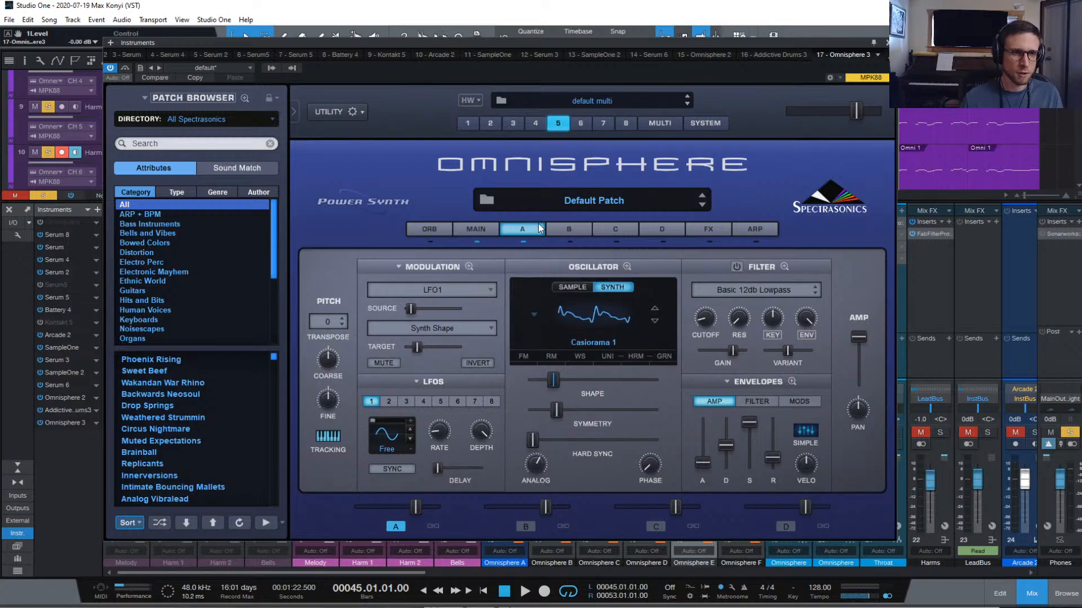
left_click(581, 123)
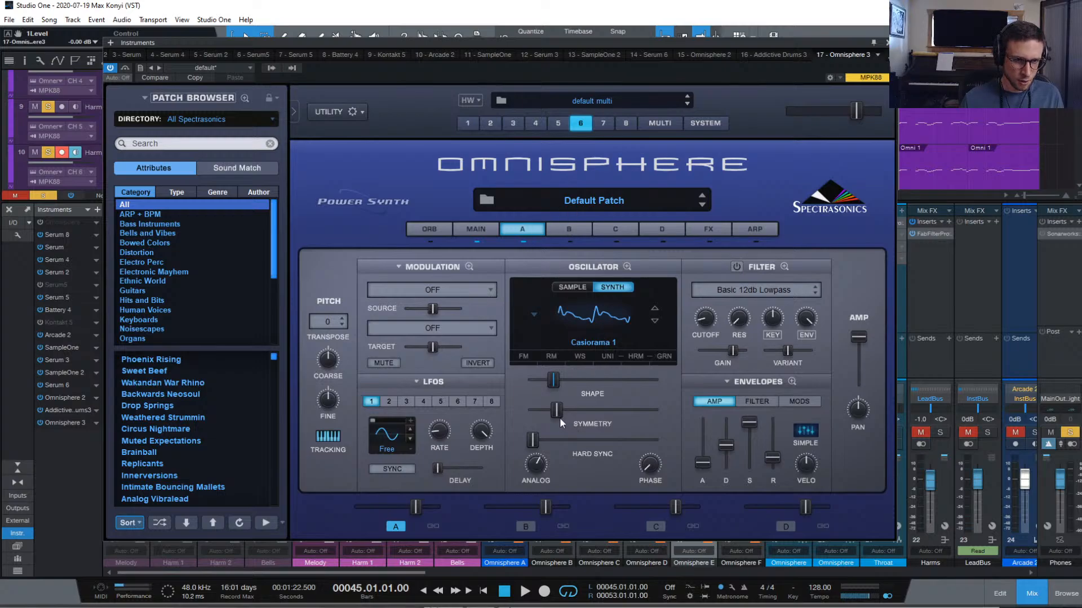
left_click_drag(553, 384, 565, 411)
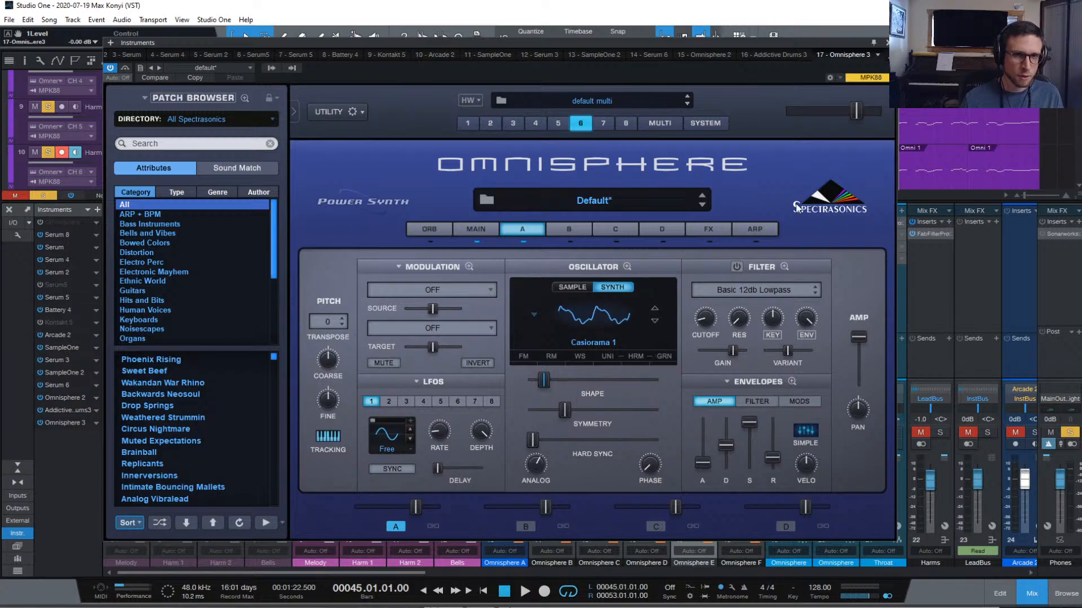
left_click(885, 38)
Clear all solos and mutes, solo the Harm 1 and Harm 2 tracks, and start playback
scroll(178, 110, "down", 1)
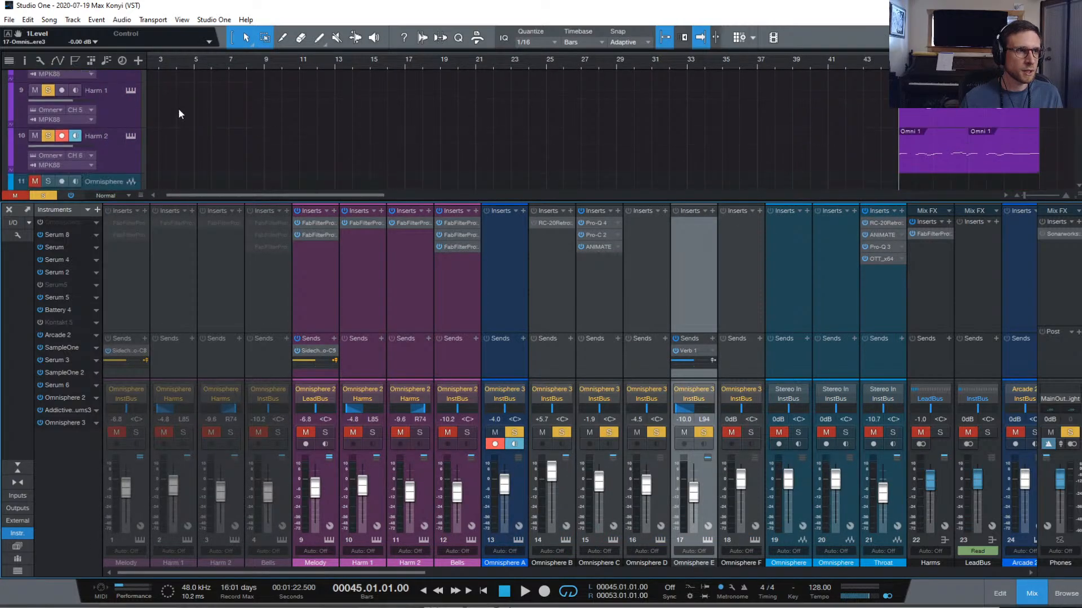
left_click(43, 196)
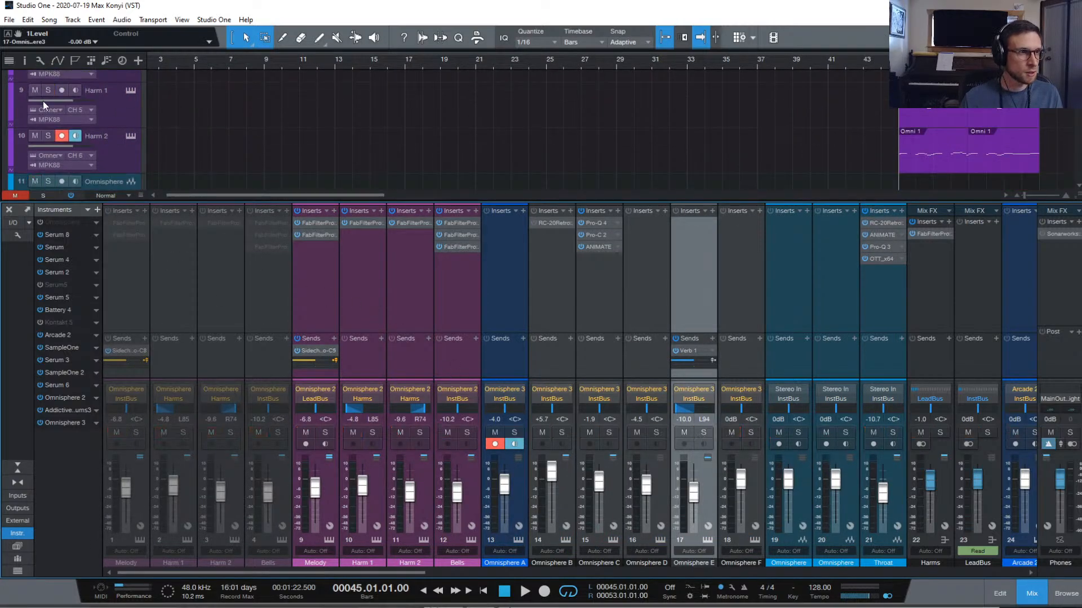
left_click_drag(49, 91, 48, 136)
key("space")
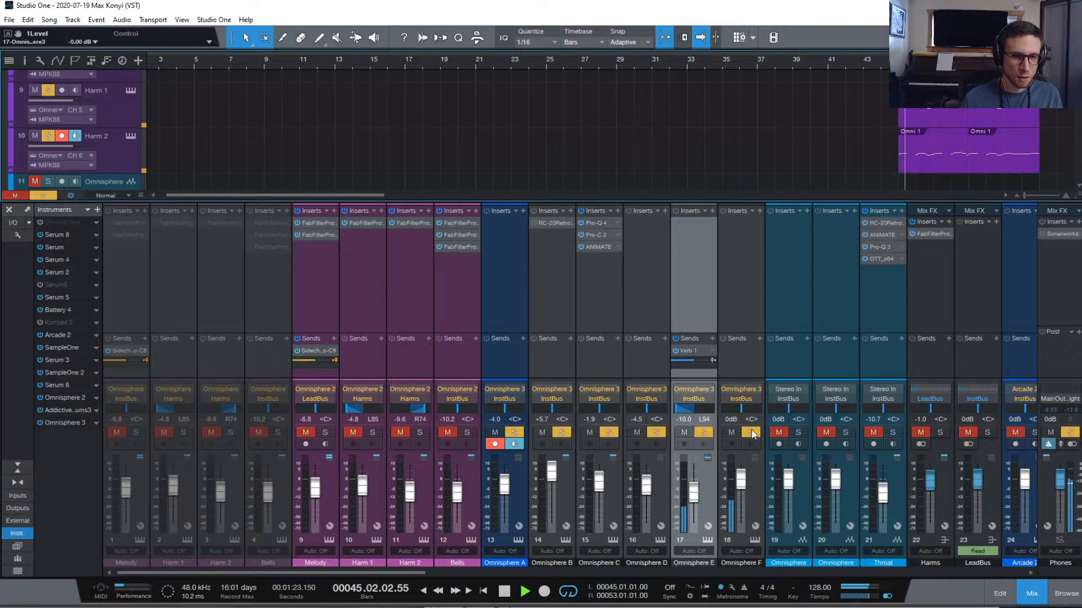
Pan Omnisphere F to R97, lower it to about -10.8 dB, copy the Verb 1 send onto it, and reopen Omnisphere
left_click_drag(746, 408, 761, 409)
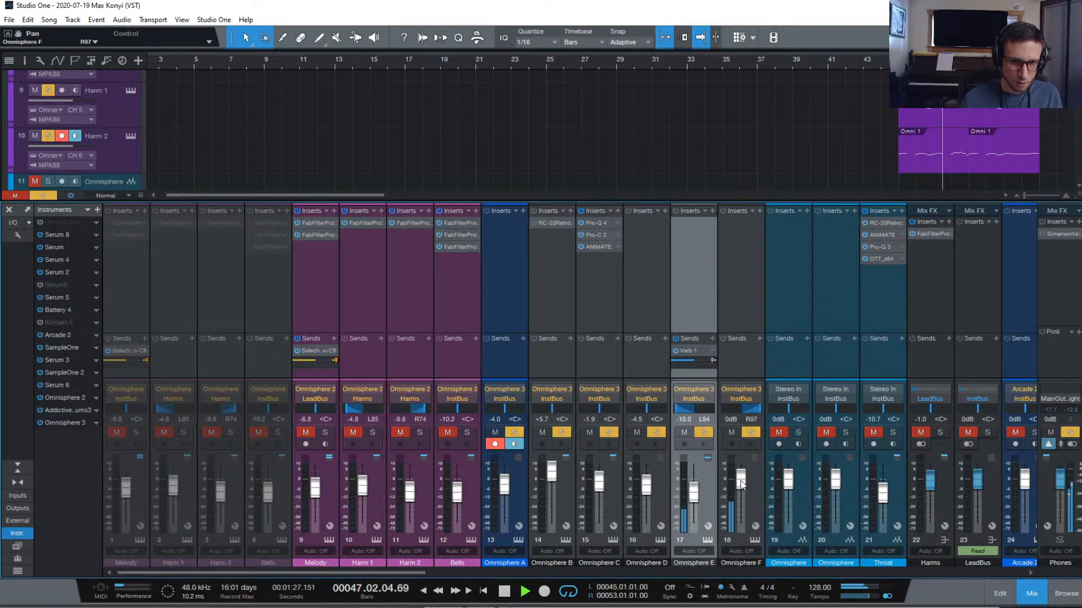
left_click_drag(741, 482, 741, 494)
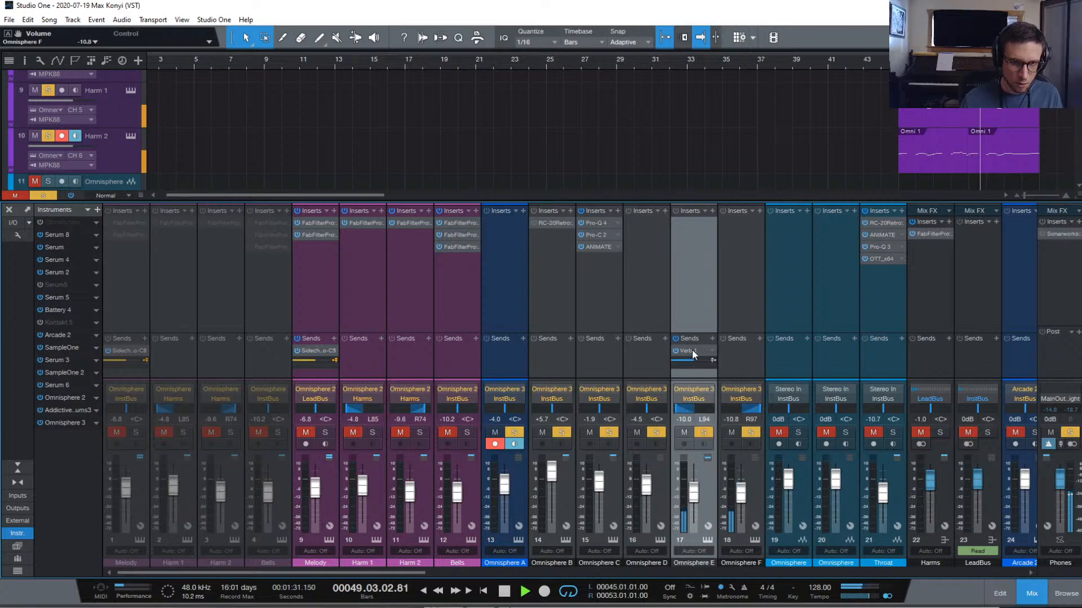
left_click_drag(692, 350, 739, 364)
left_click_drag(741, 495, 740, 499)
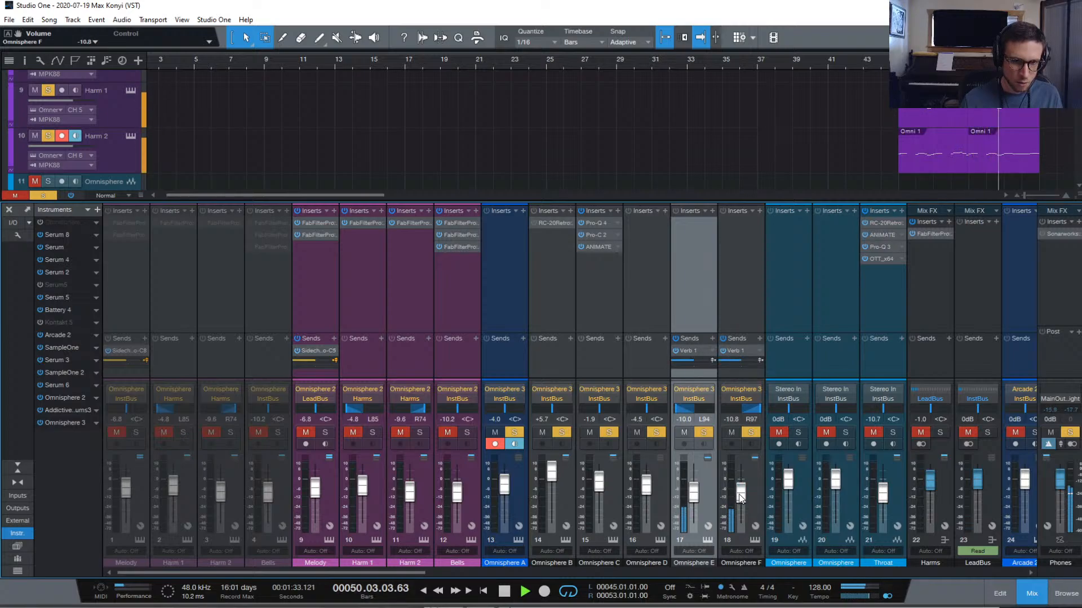
left_click(753, 540)
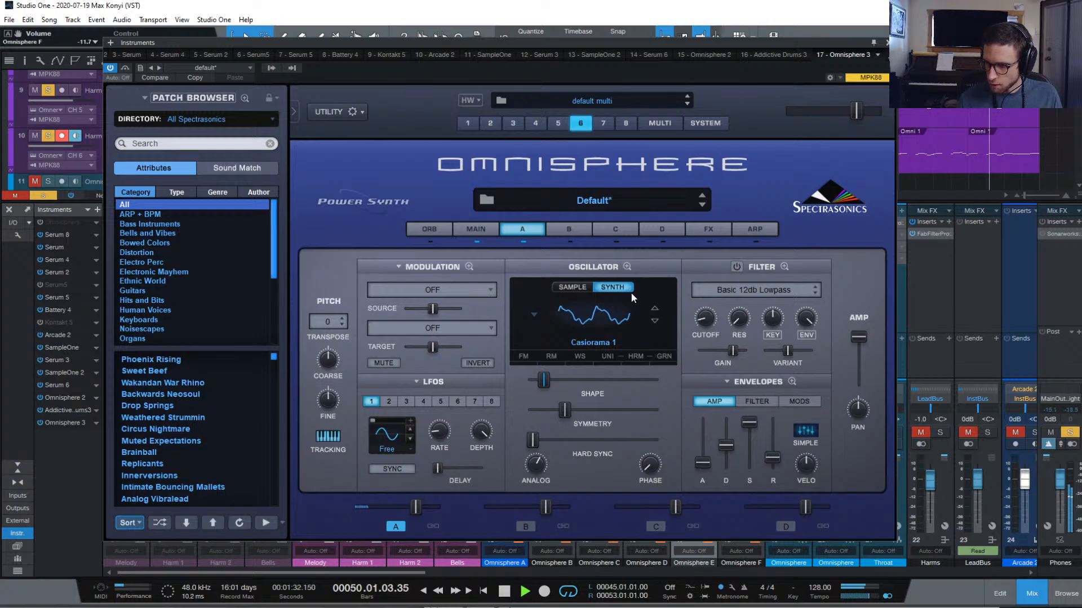
Stop playback and step through parts 4 and 3 to part 2's SH201 - Canadian Pulse patch
key("space")
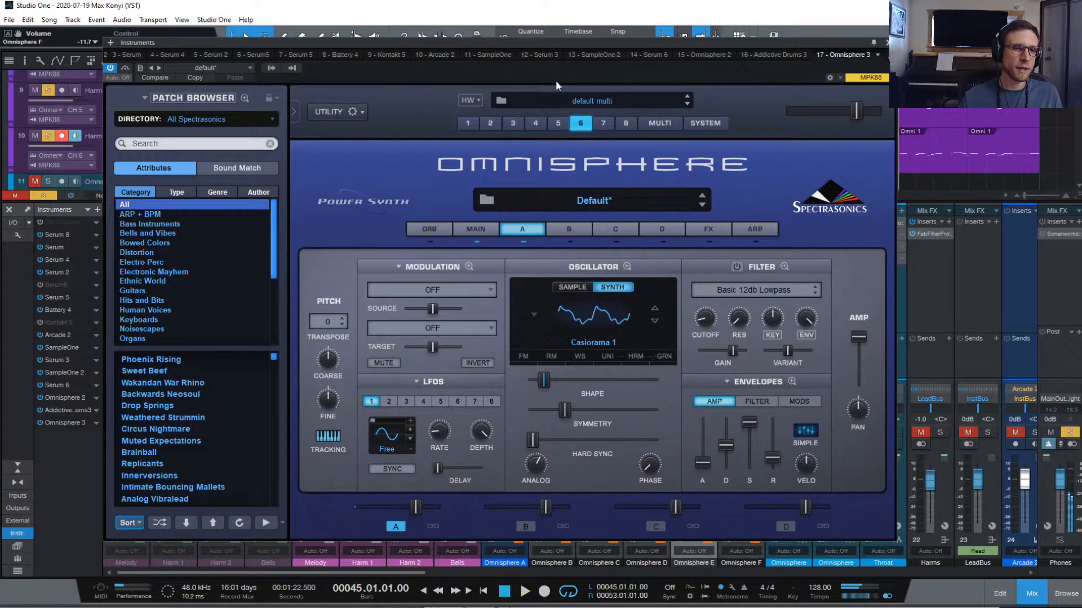
left_click(523, 123)
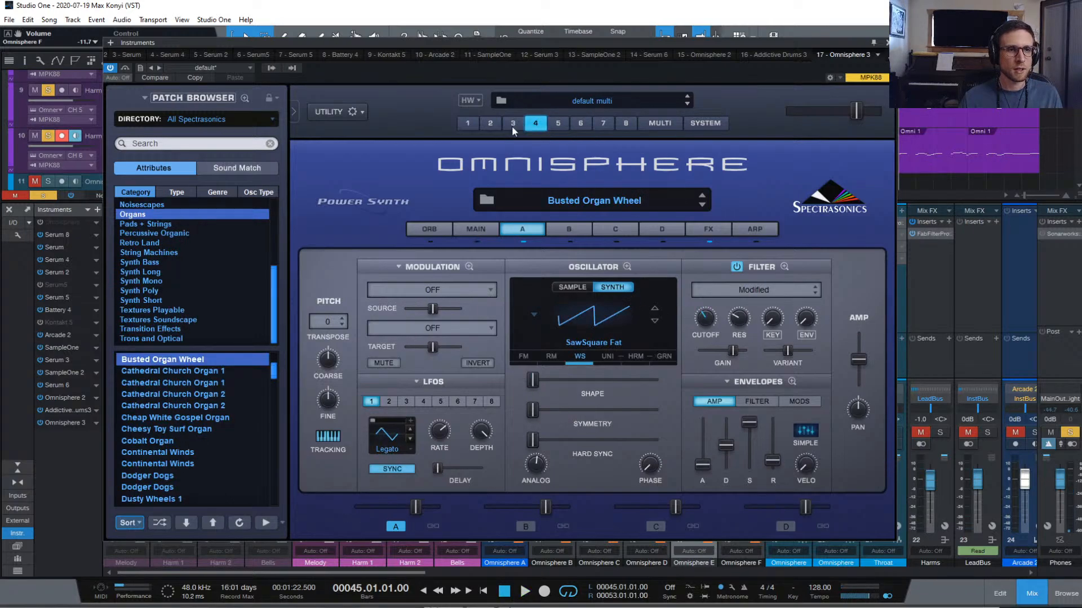
left_click(512, 125)
left_click(490, 125)
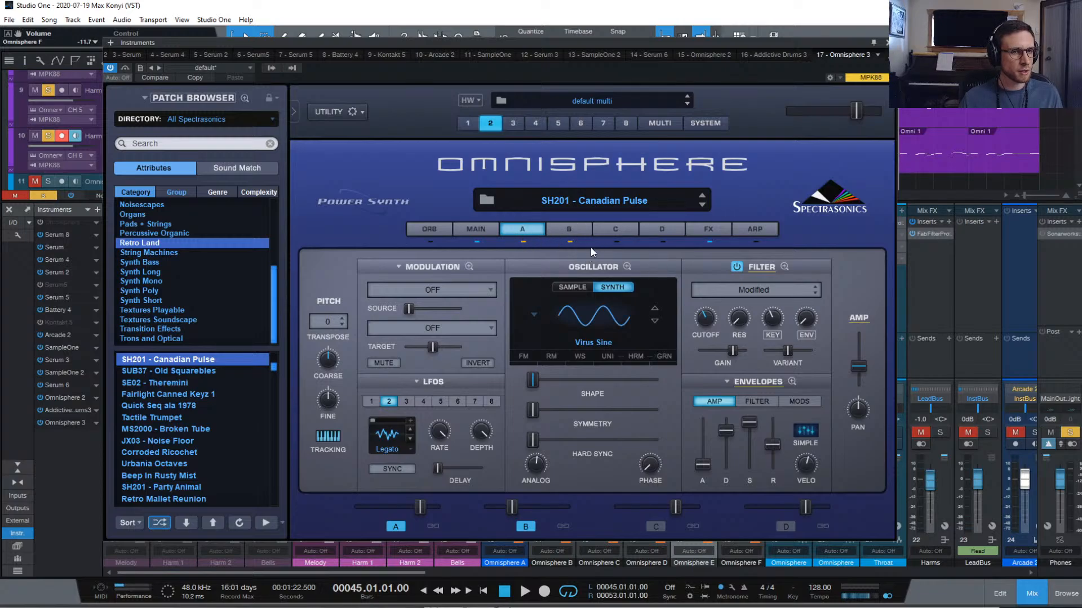
On part 2's main page, switch the signal path from Shared to Normal
left_click(479, 230)
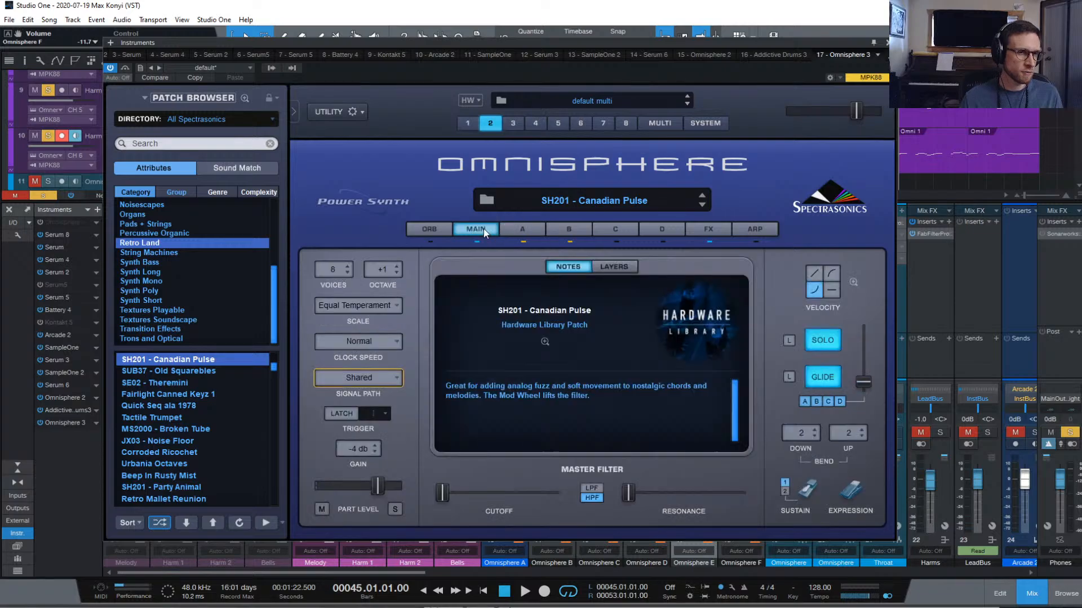
right_click(399, 376)
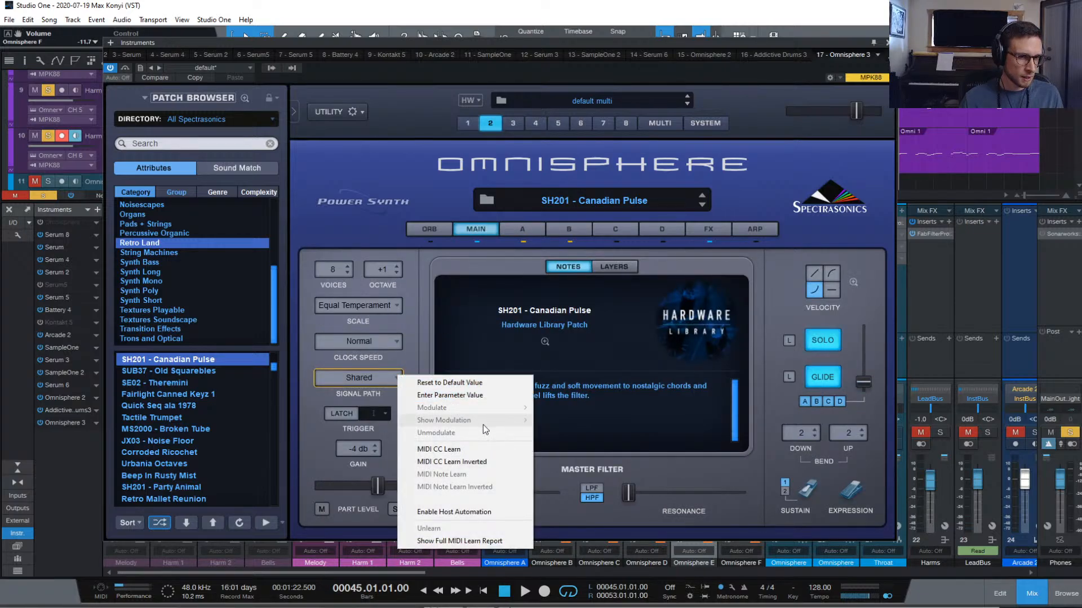
left_click(377, 378)
left_click(376, 377)
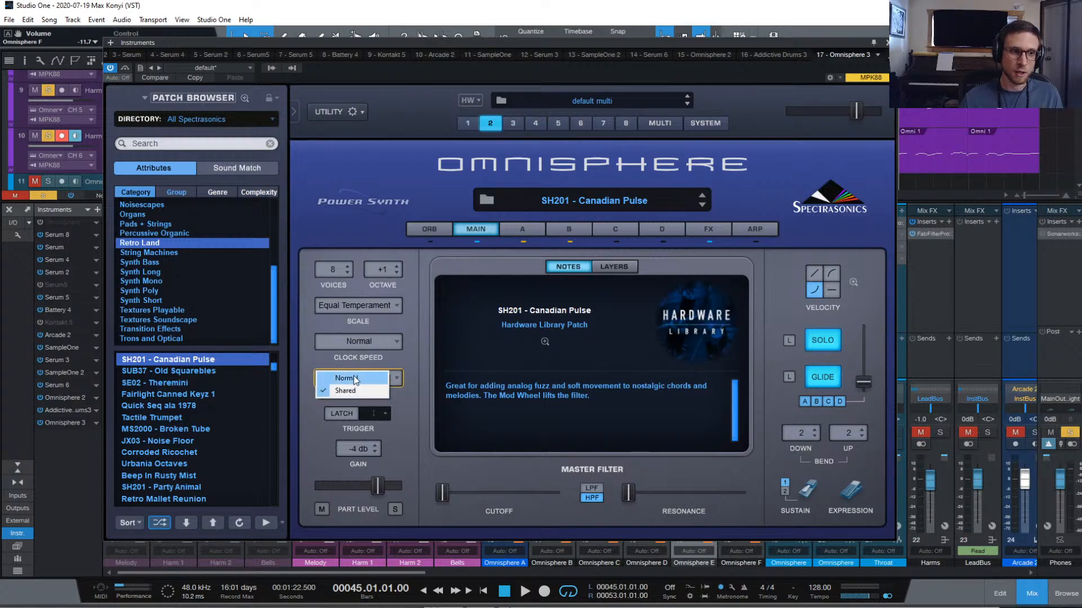
left_click(358, 378)
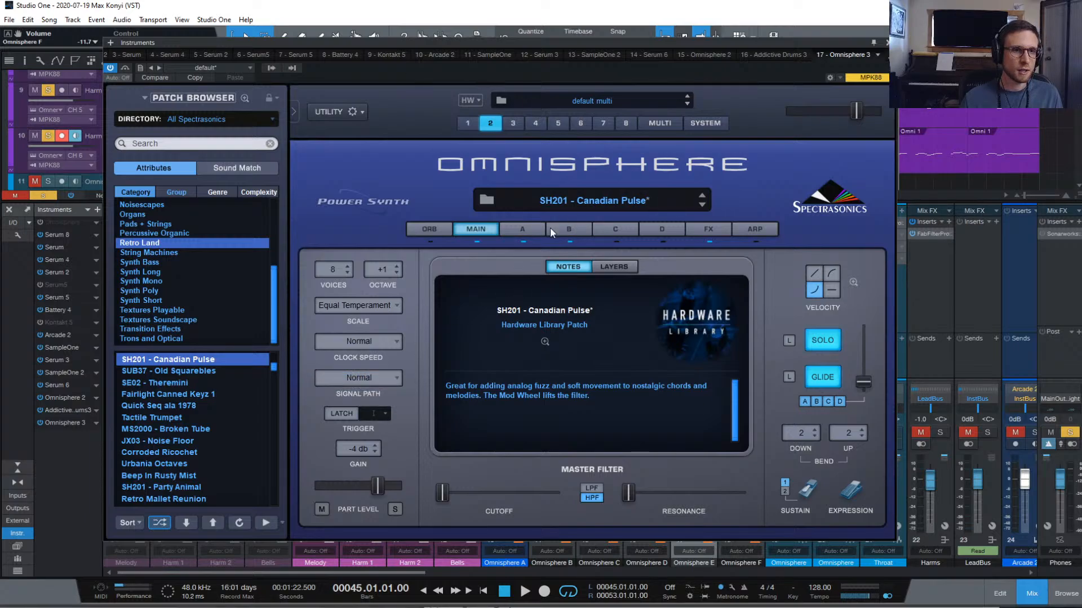
Resume playback, solo the Lead track, and show the patch's layer B settings
key("space")
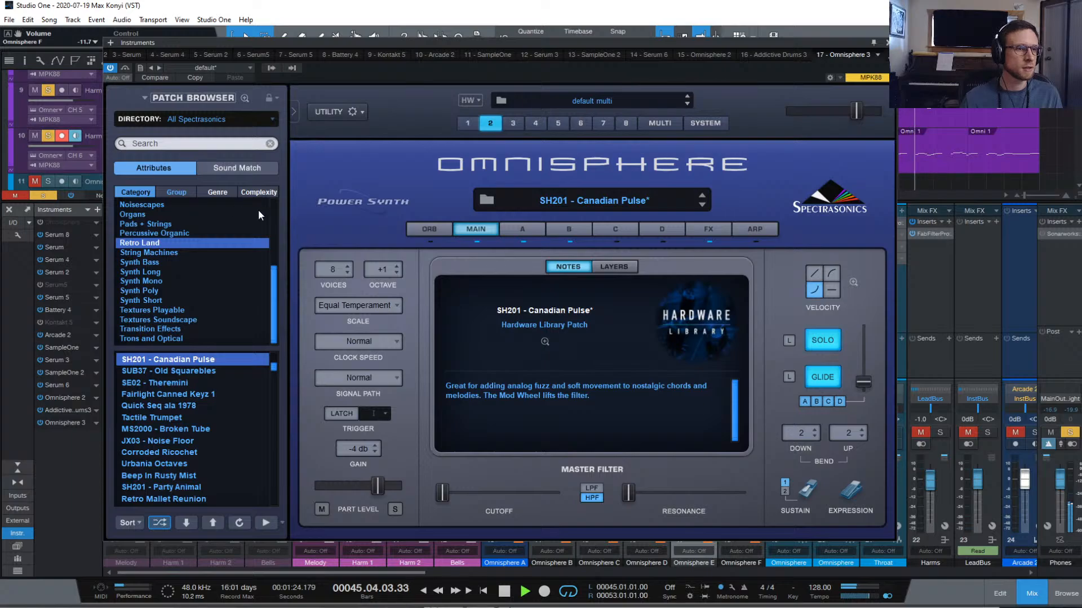
scroll(75, 114, "up", 4)
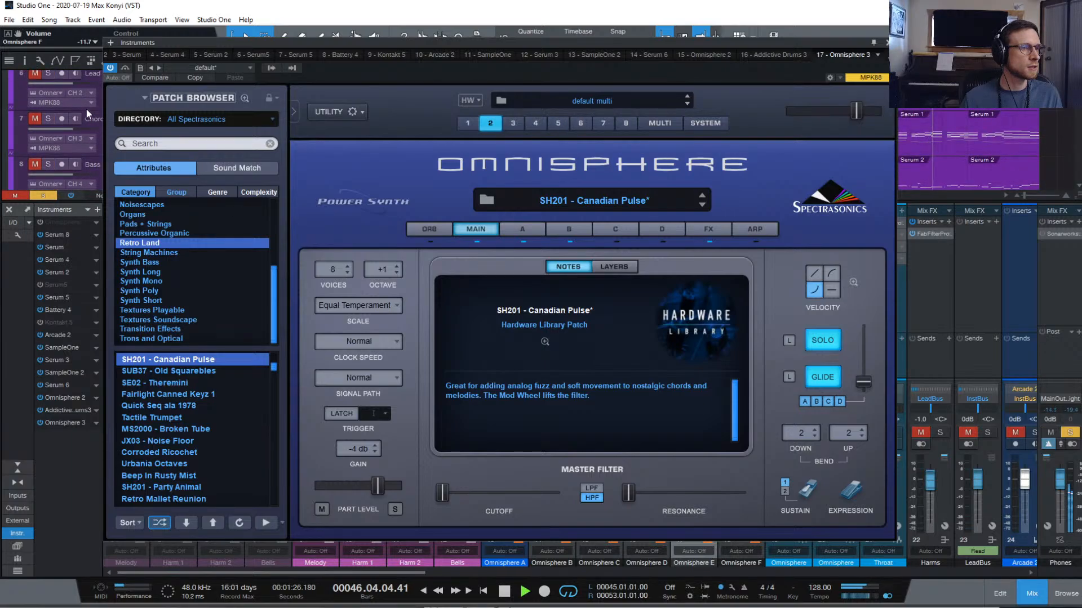
left_click(47, 73)
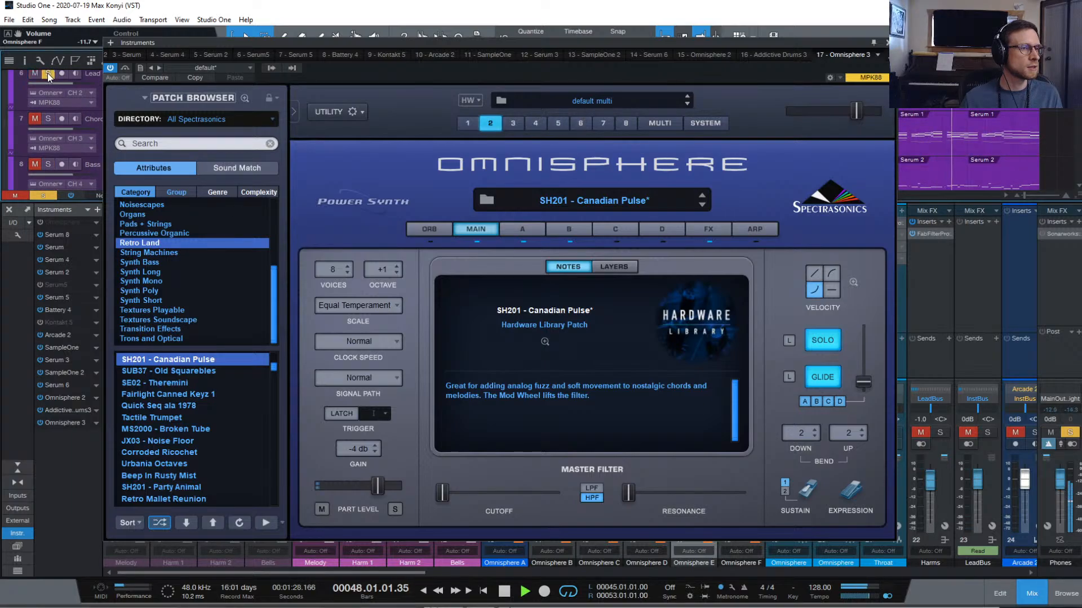
left_click(557, 231)
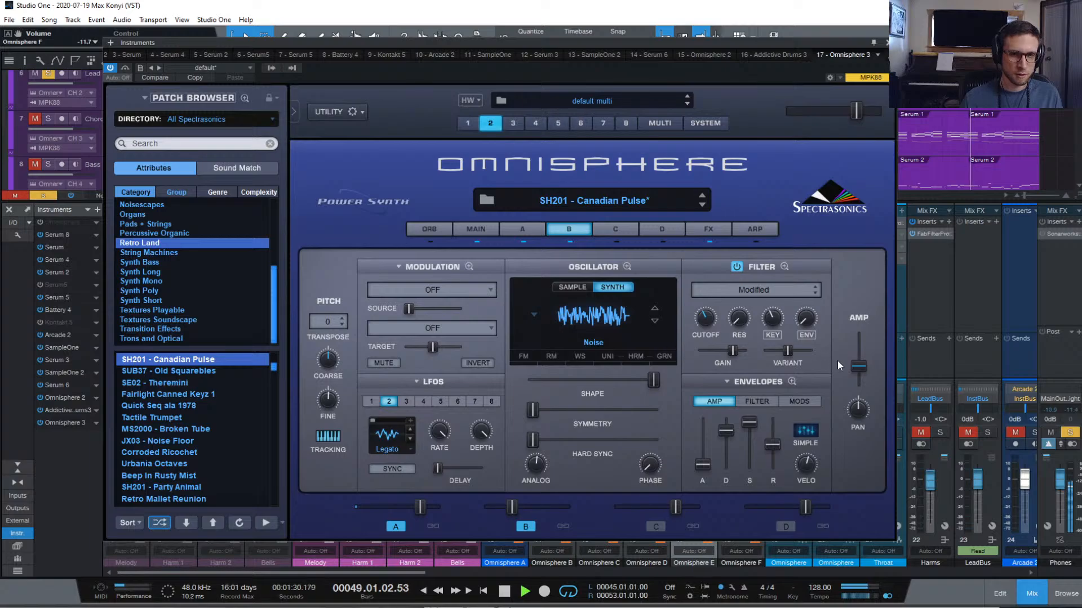
Lower layer B's amp level, shorten the envelope release on layers A and B, and close Omnisphere
left_click_drag(859, 367, 866, 371)
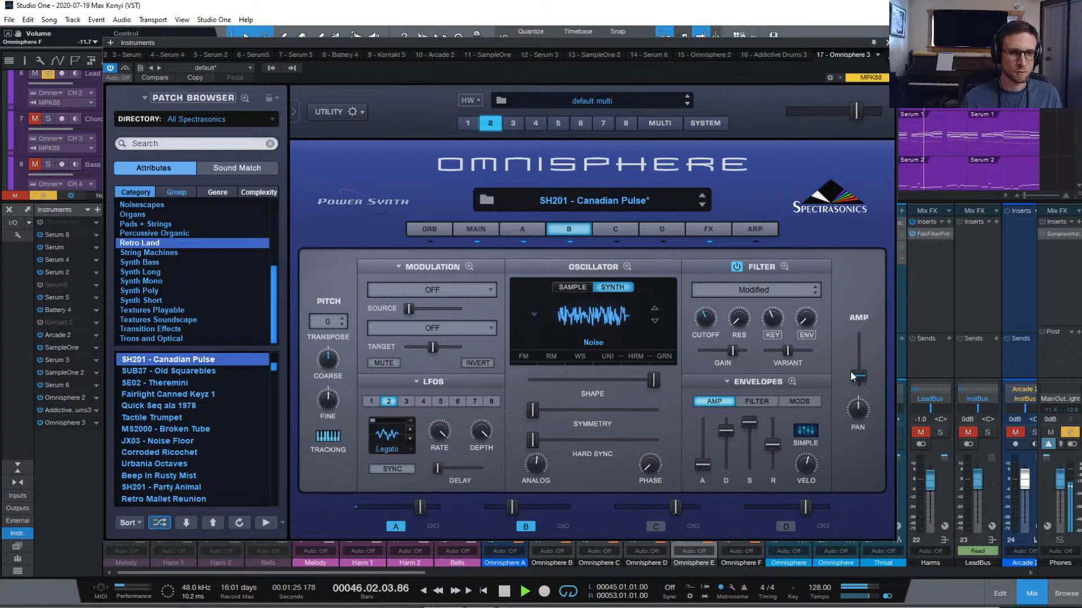
left_click(524, 227)
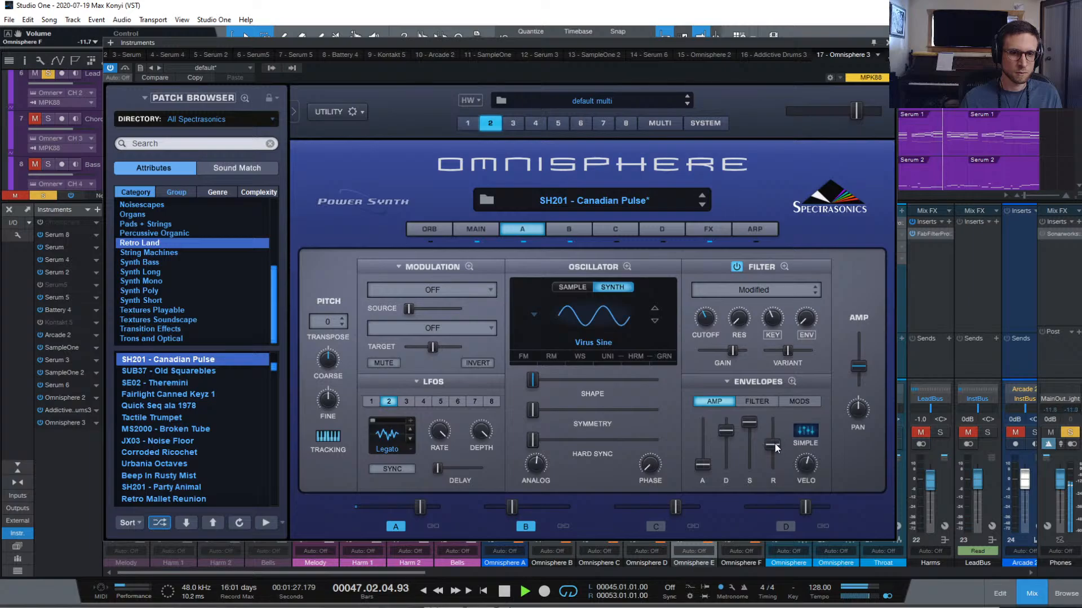
left_click_drag(775, 444, 775, 459)
left_click(568, 230)
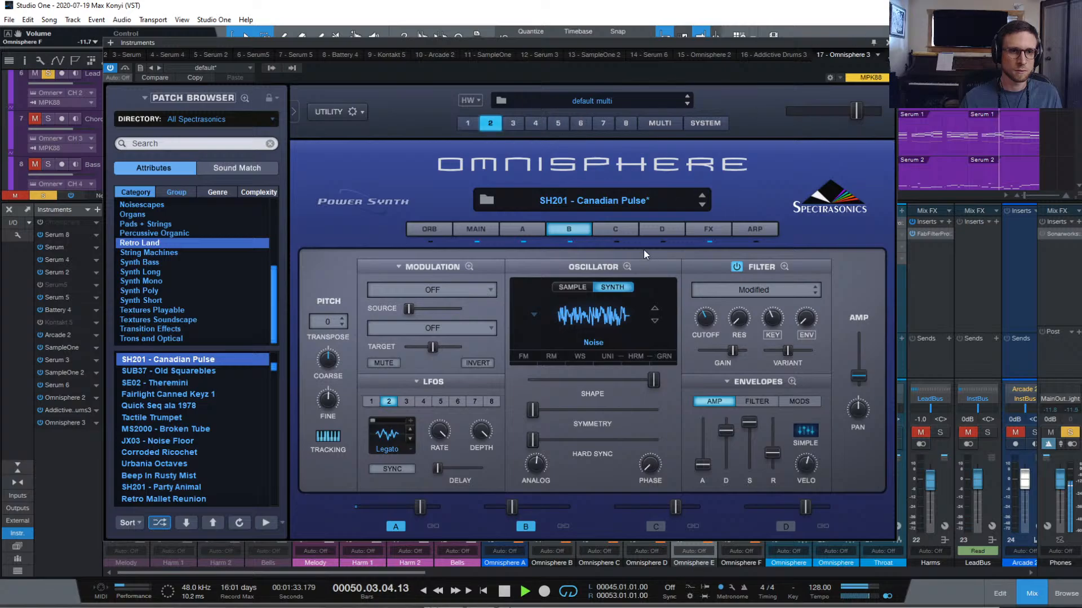
left_click(522, 229)
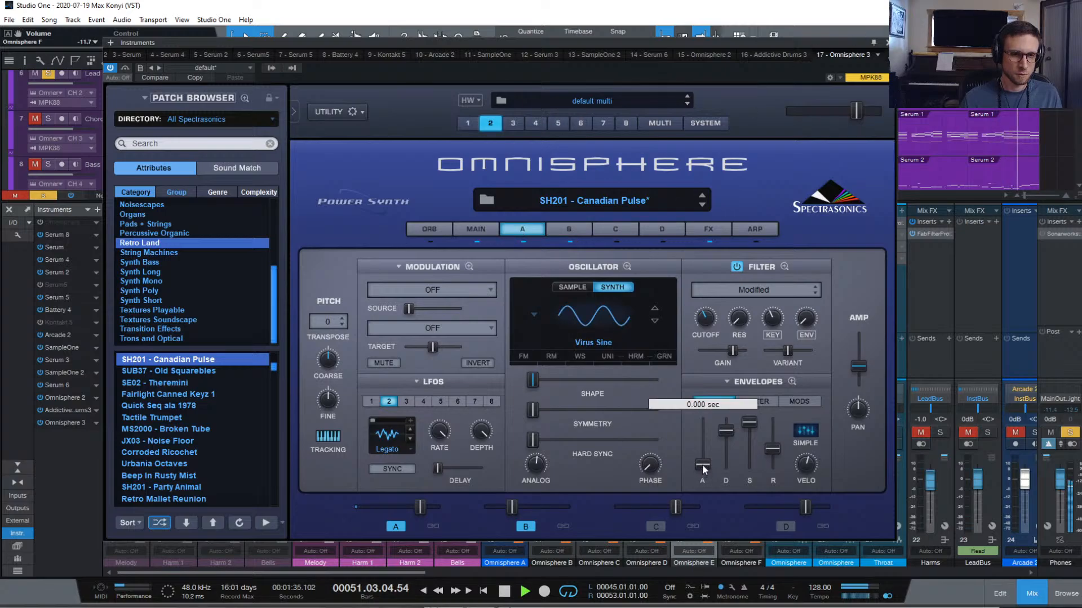
left_click(573, 230)
mouse_move(702, 461)
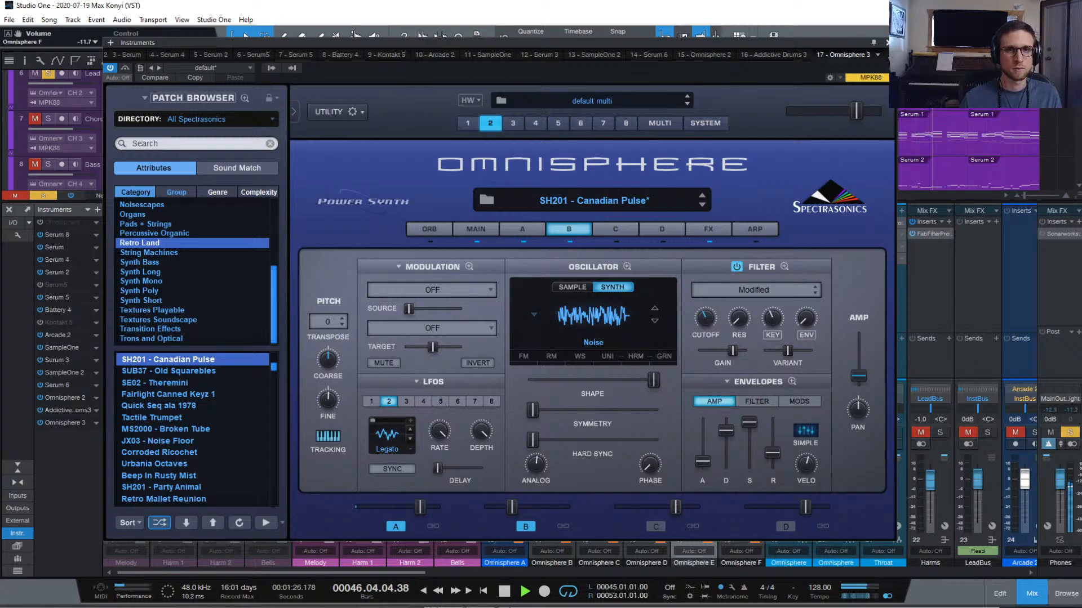
left_click(886, 43)
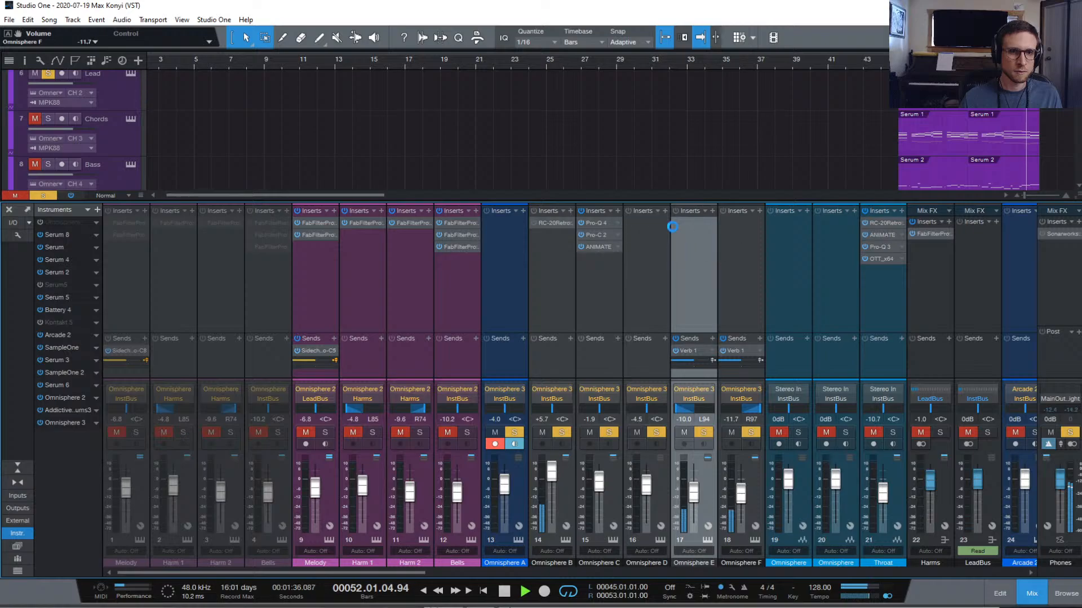
Reshape the Pro-Q 3 low cut on Omnisphere E and glance at Omnisphere F's Pro-Q
left_click_drag(555, 263, 630, 324)
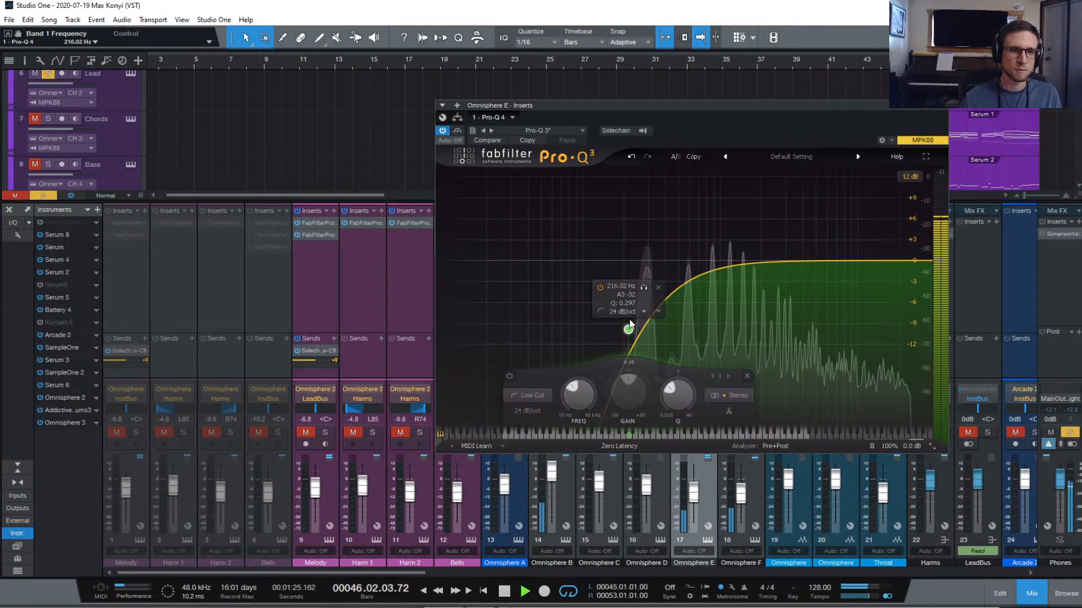
left_click(937, 107)
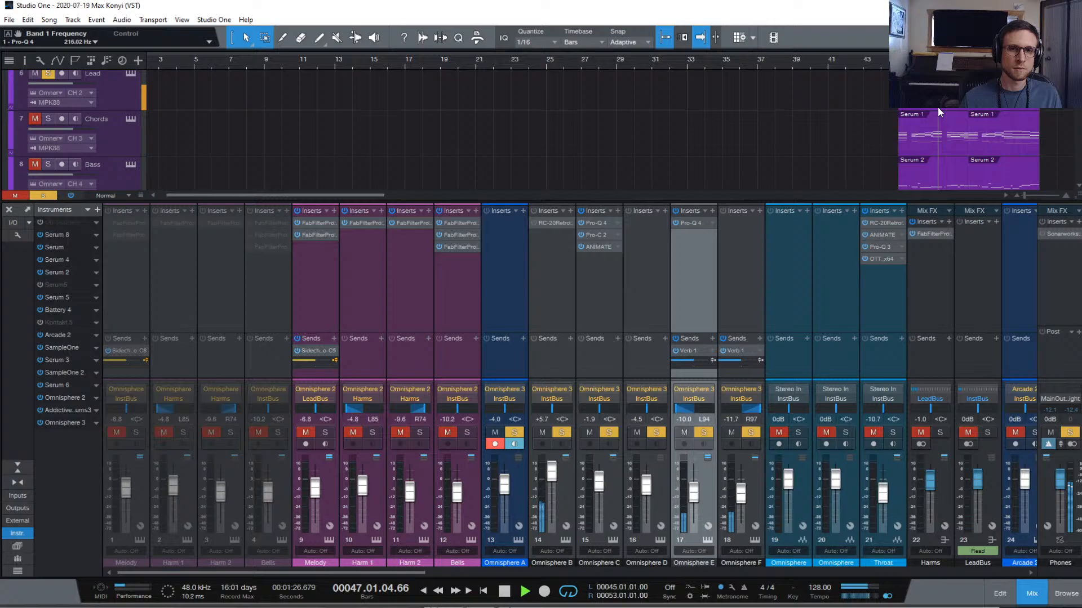
left_click(685, 225)
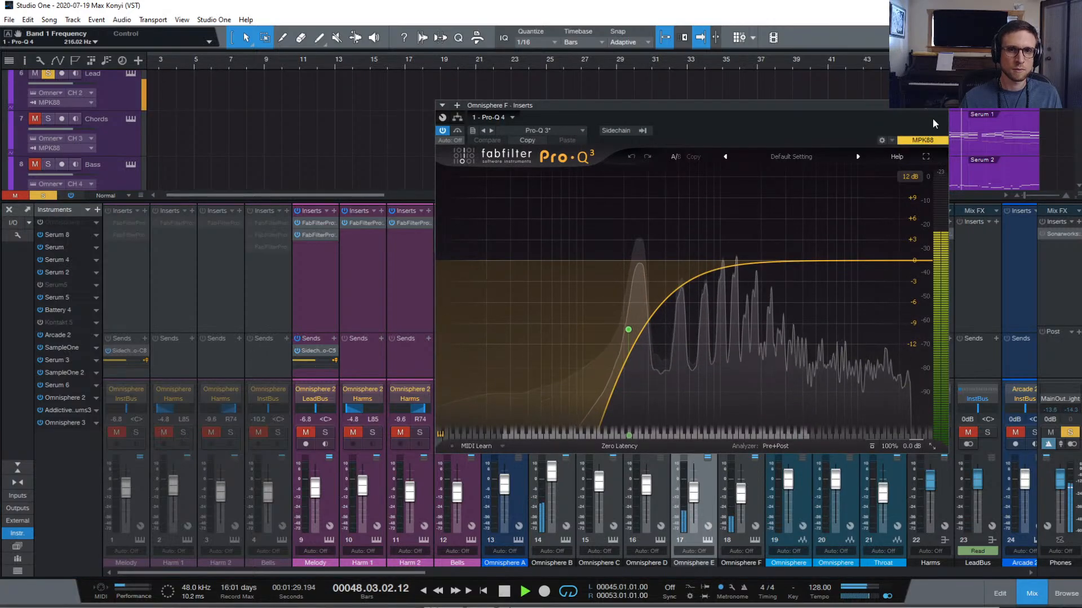
left_click(938, 107)
Select Omnisphere E and F together and raise their faders to -7.4 and -8.3 dB
left_click(756, 467)
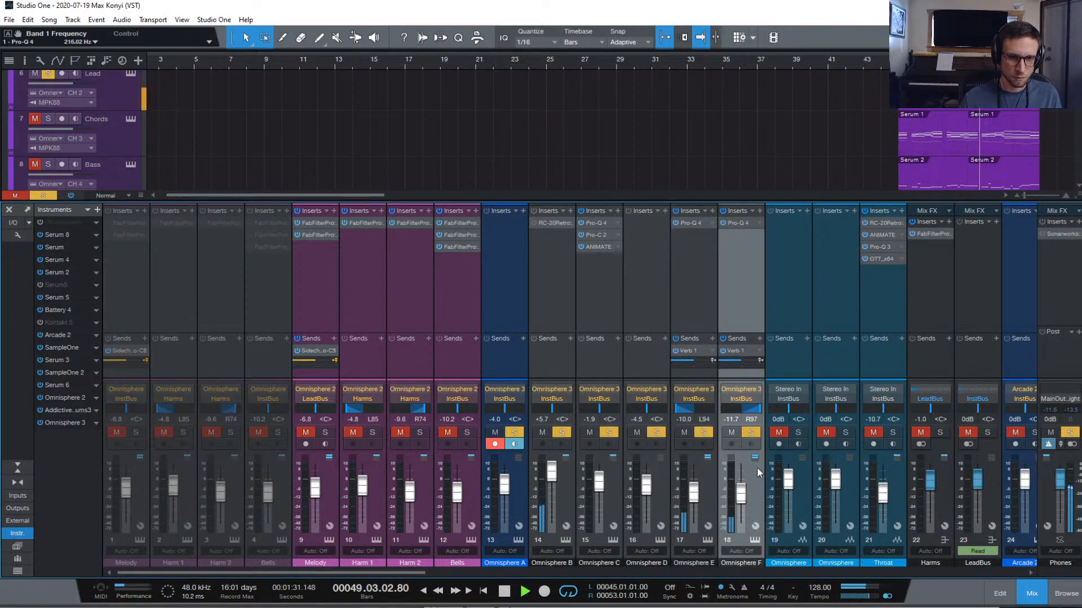
left_click(708, 466, "shift")
left_click(753, 497)
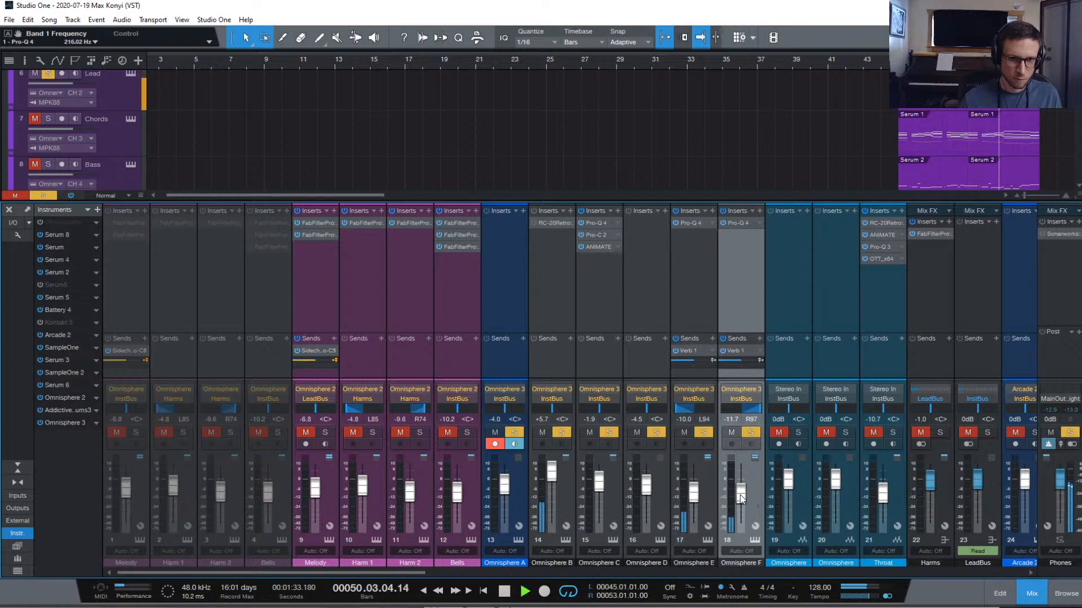
left_click_drag(741, 499, 695, 485)
left_click(712, 484, "shift")
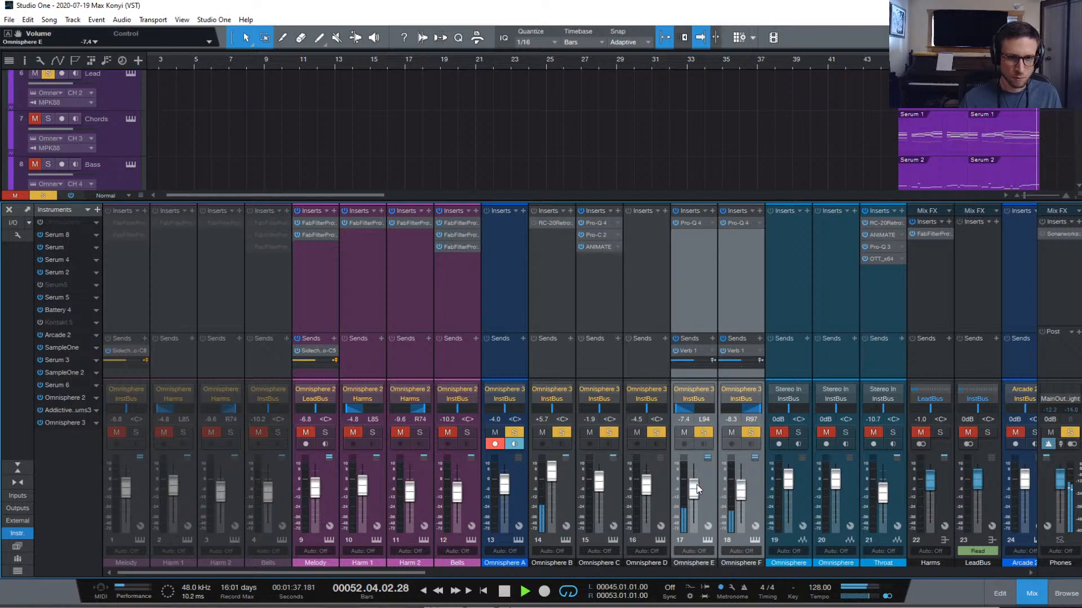
left_click(753, 486)
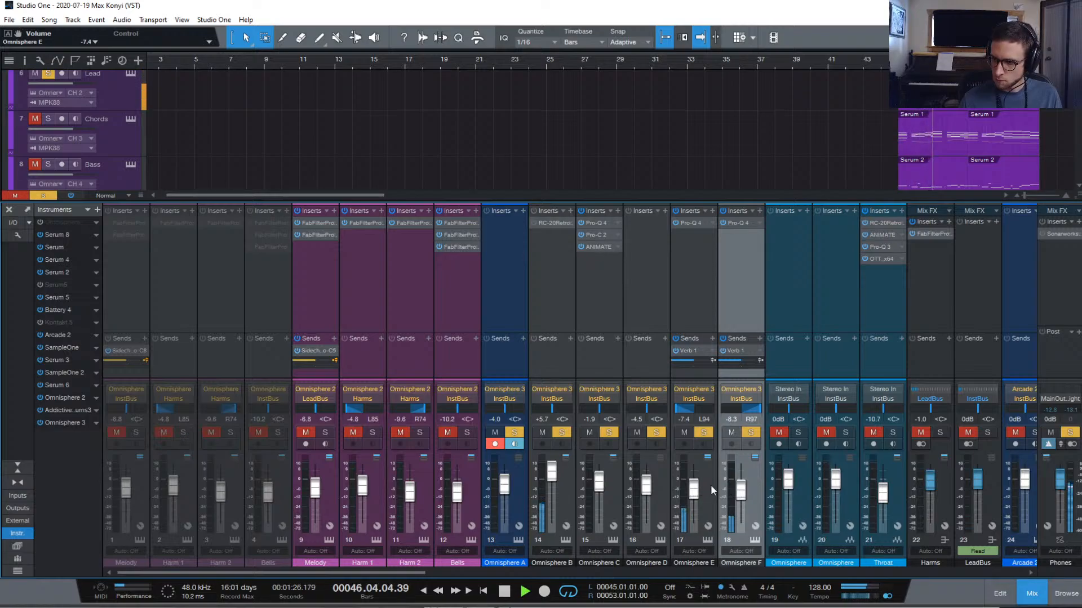
Clear all channel solos and pull Omnisphere B's fader down to +2.8 dB
key("space")
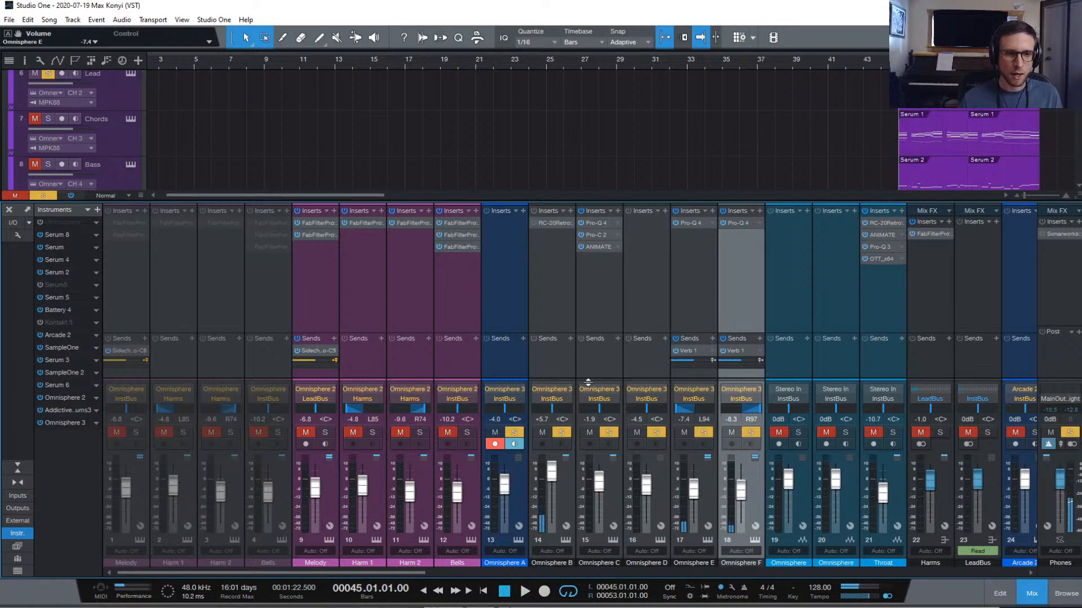
left_click_drag(522, 433, 750, 432)
key("space")
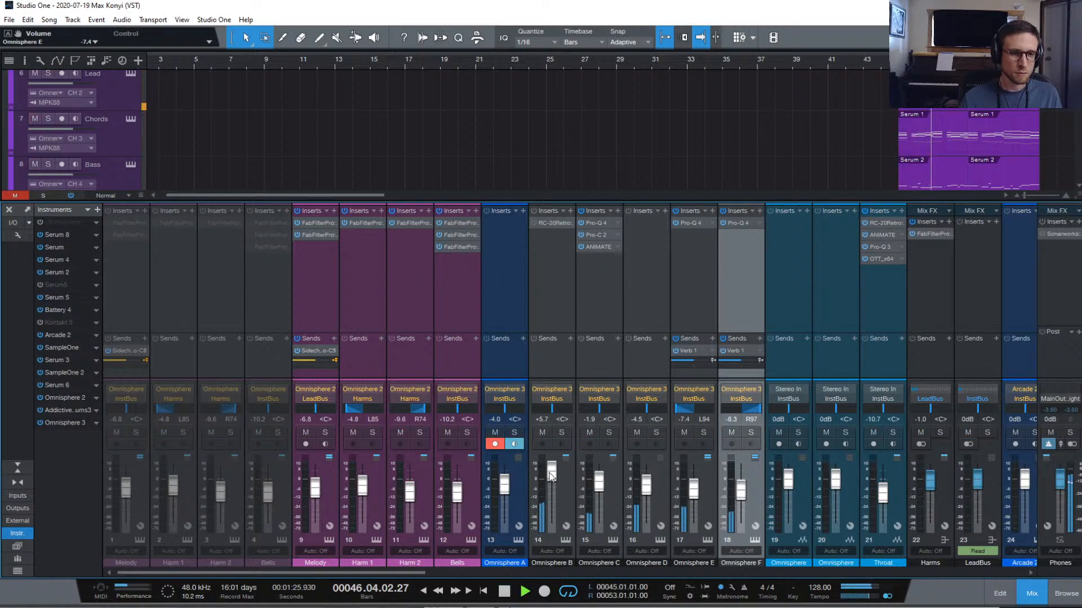
left_click_drag(547, 474, 552, 480)
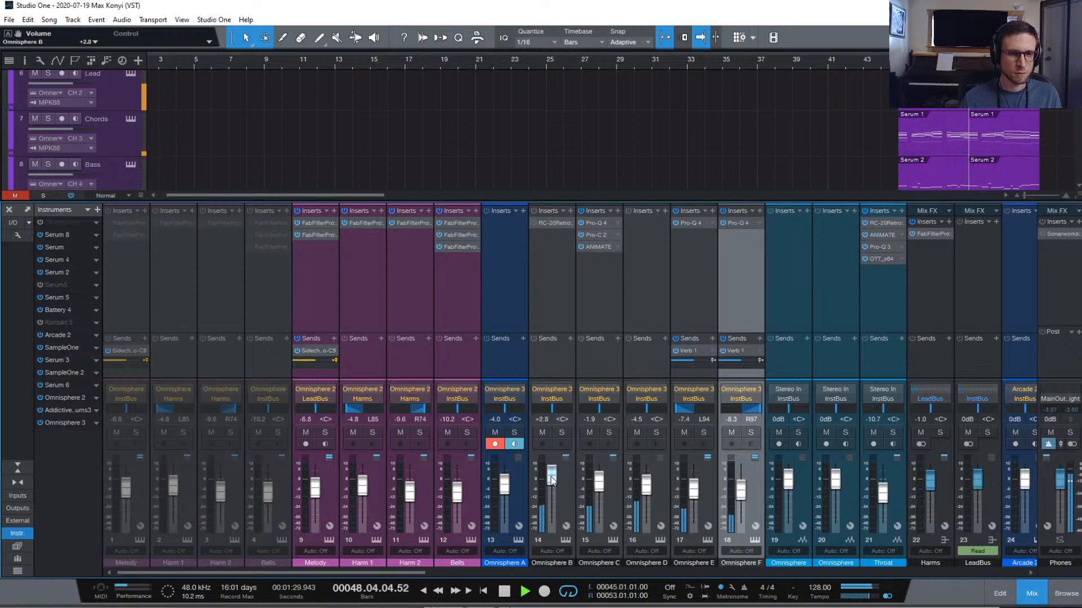
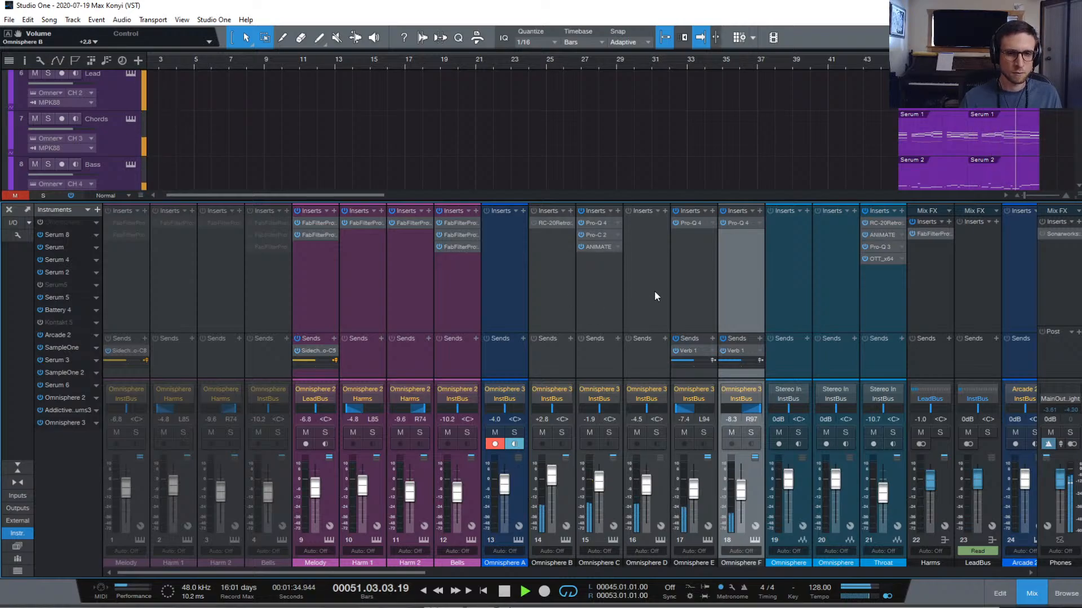
Copy the stereo send from channel 60 (AD) onto channel 53 '1/2 Main'
scroll(654, 289, "right", 10)
scroll(654, 290, "right", 8)
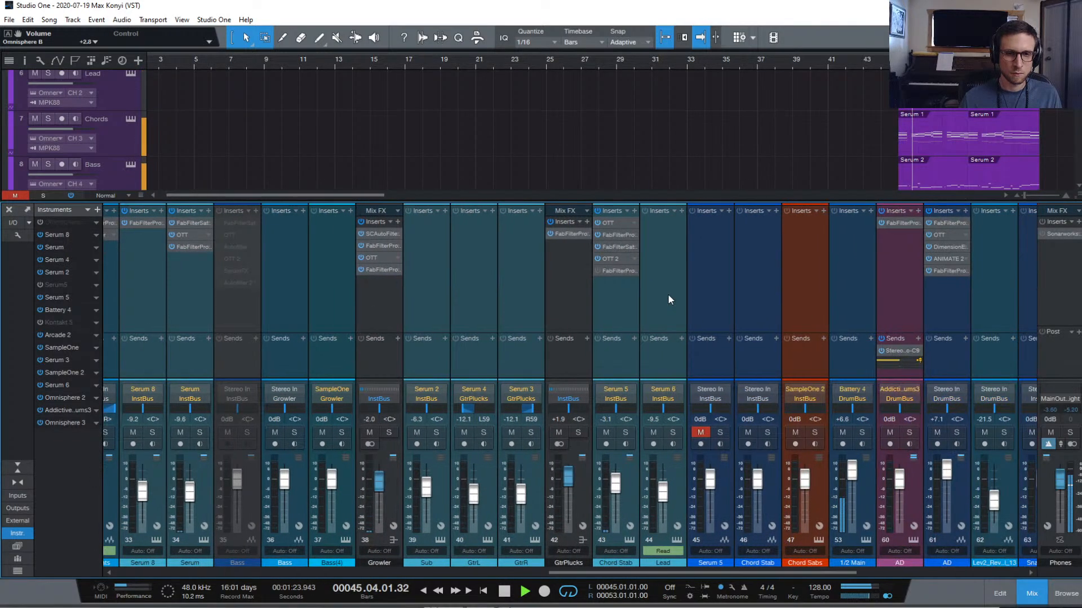
scroll(669, 295, "right", 8)
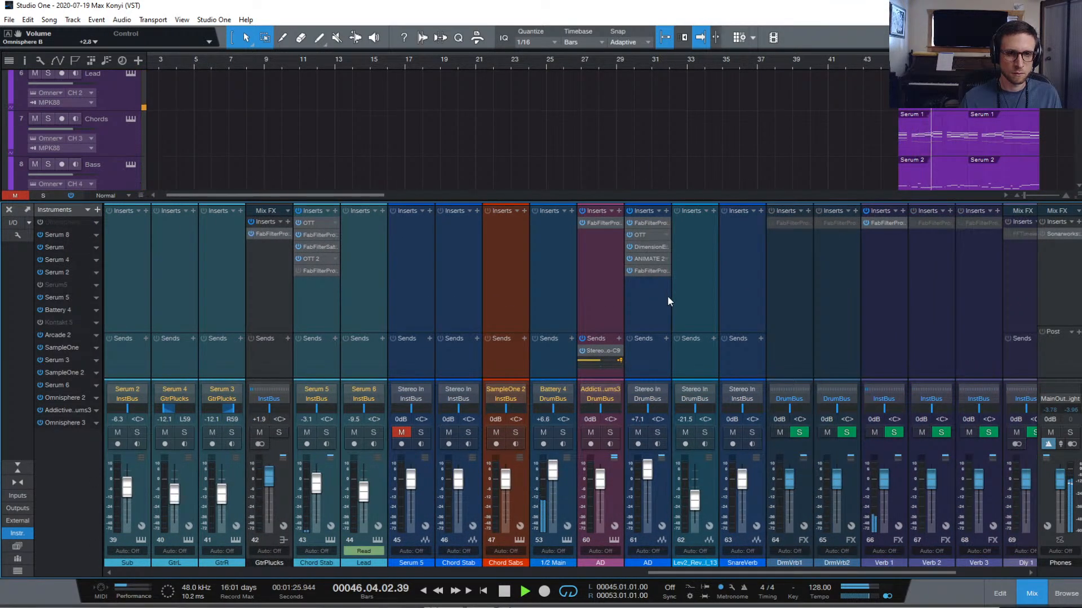
scroll(667, 299, "right", 2)
scroll(667, 303, "right", 2)
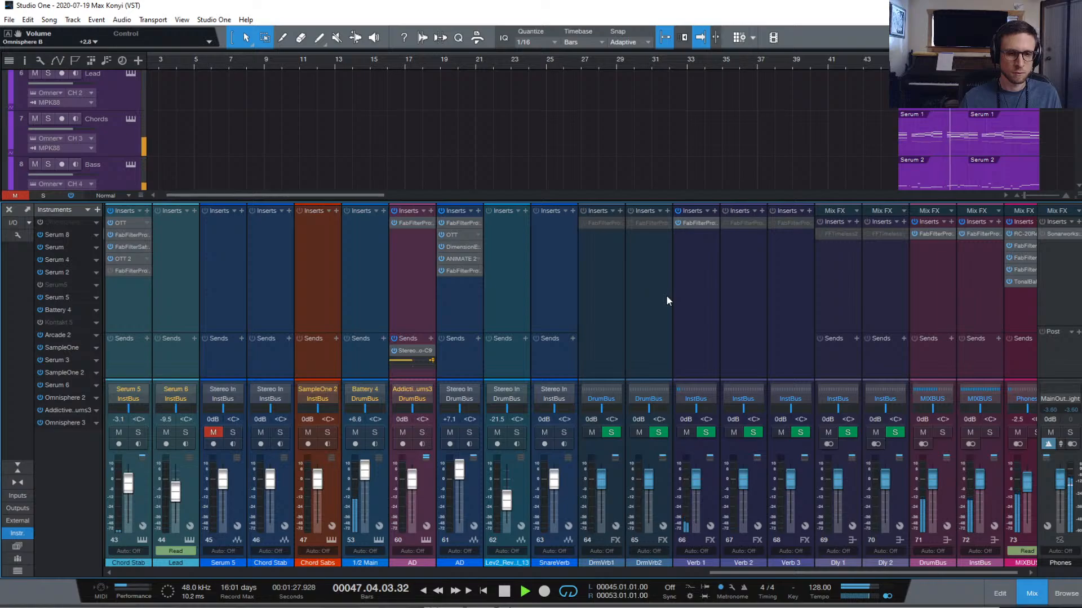
scroll(666, 300, "left", 3)
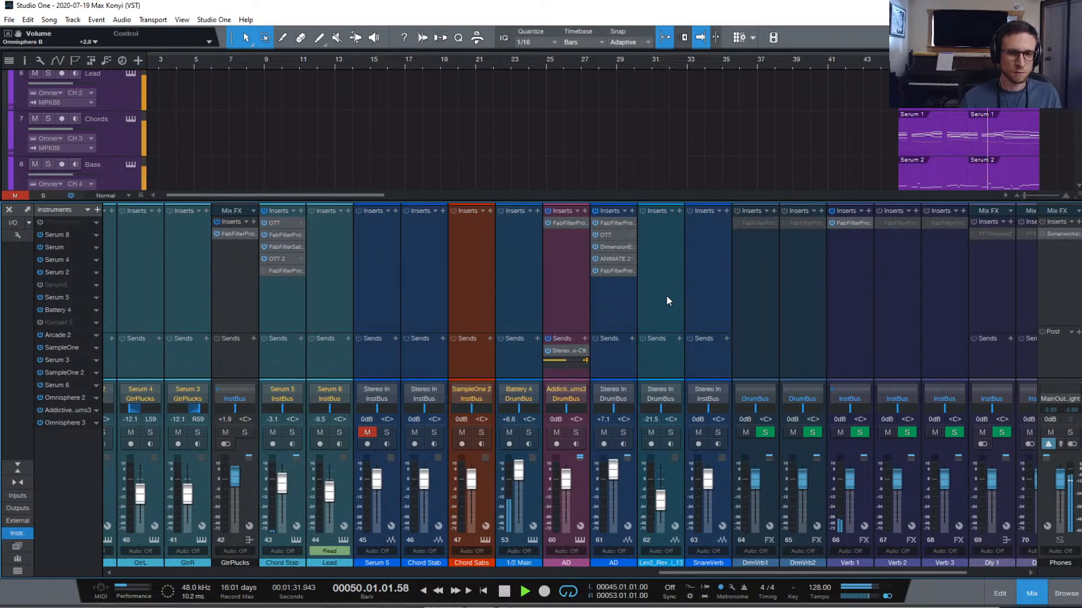
scroll(667, 301, "left", 8)
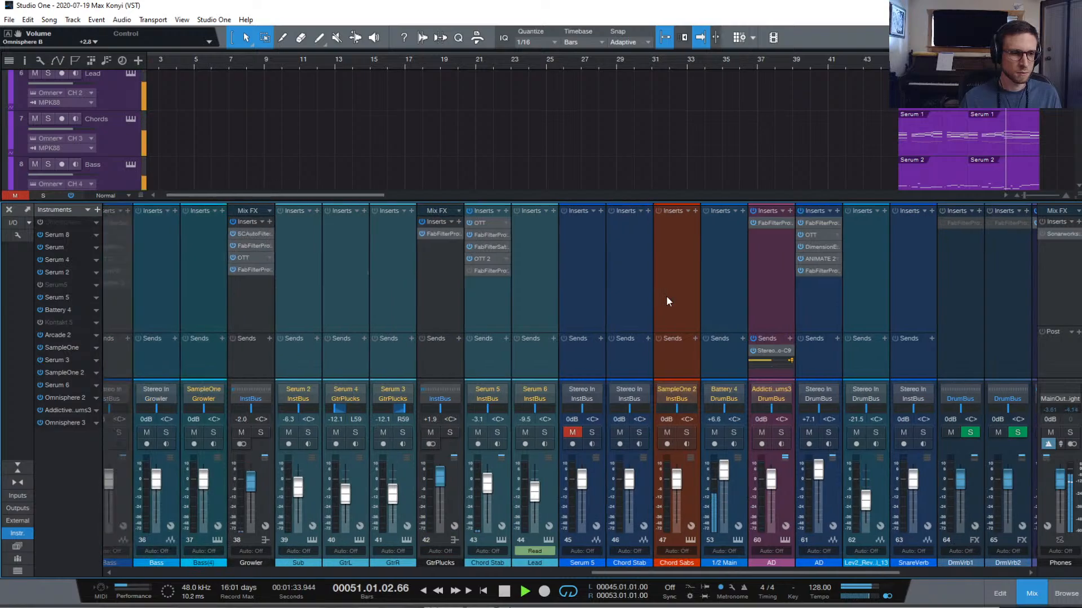
scroll(665, 300, "right", 6)
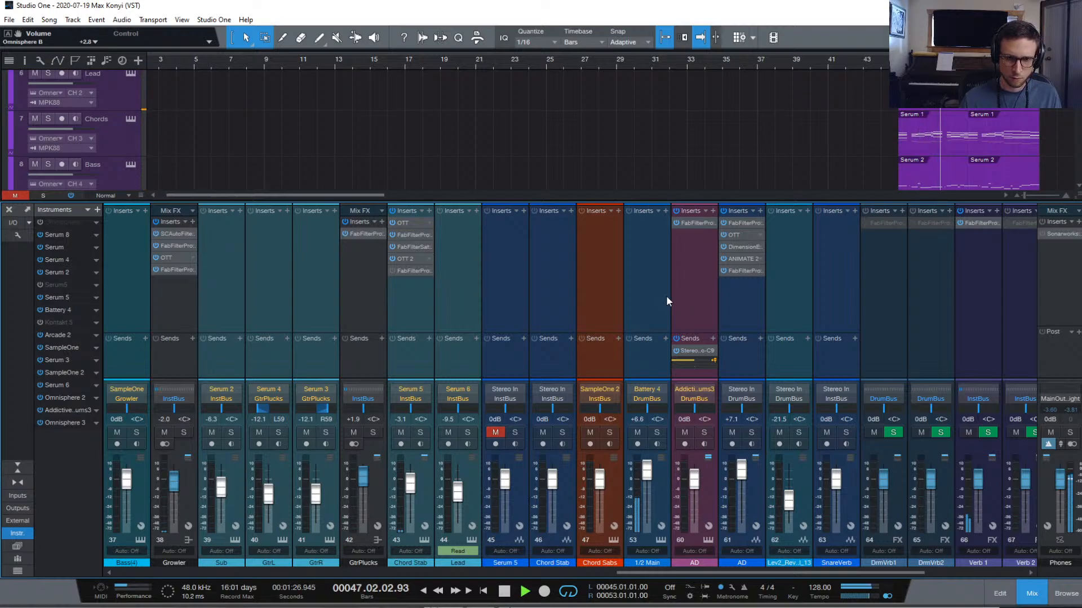
scroll(523, 324, "right", 3)
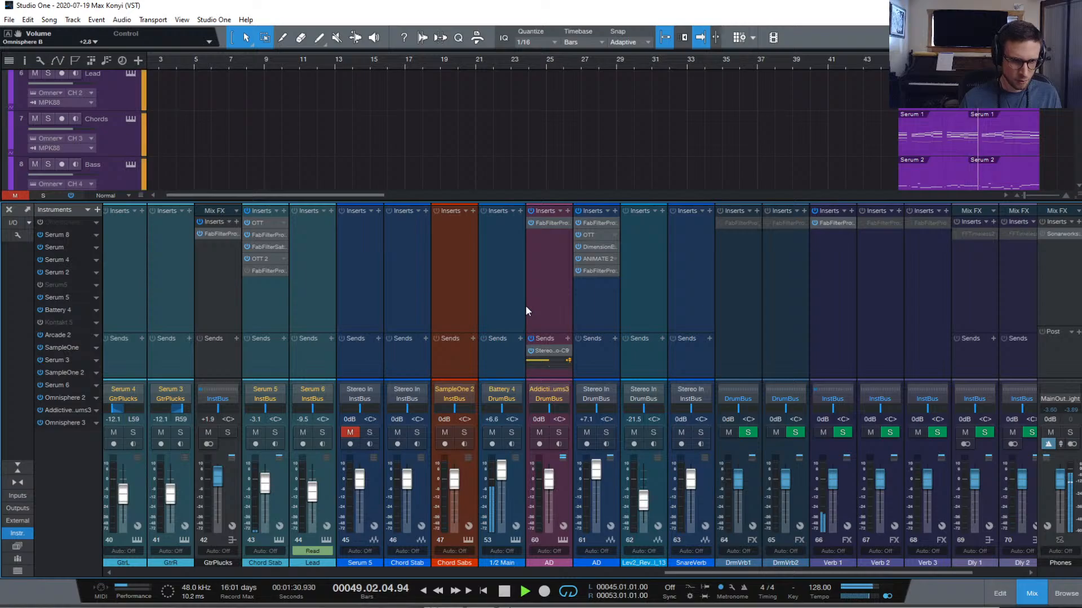
scroll(525, 311, "left", 8)
scroll(513, 318, "left", 7)
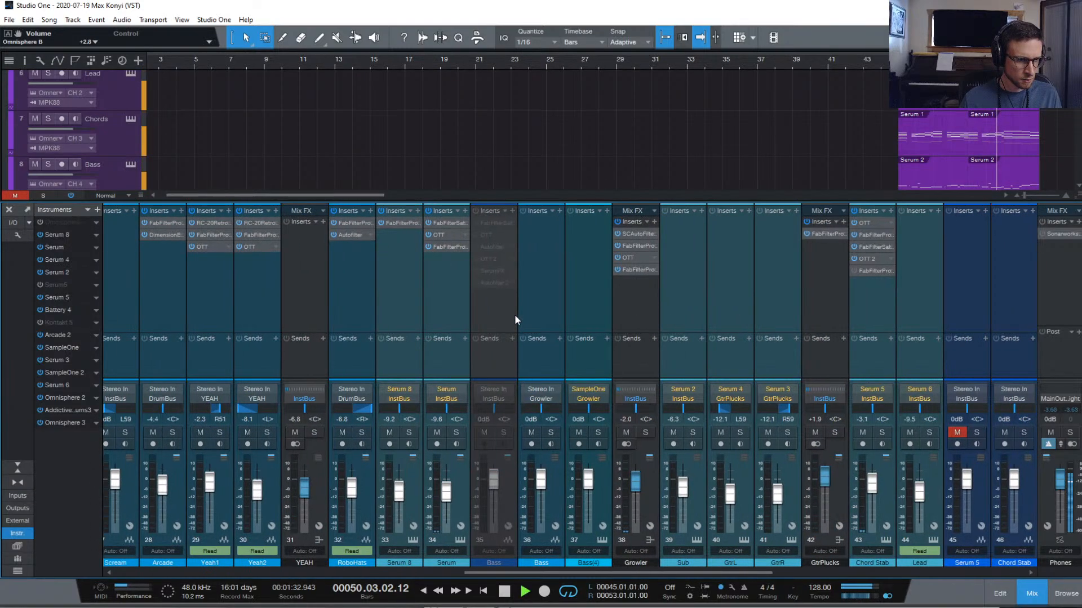
scroll(516, 313, "right", 5)
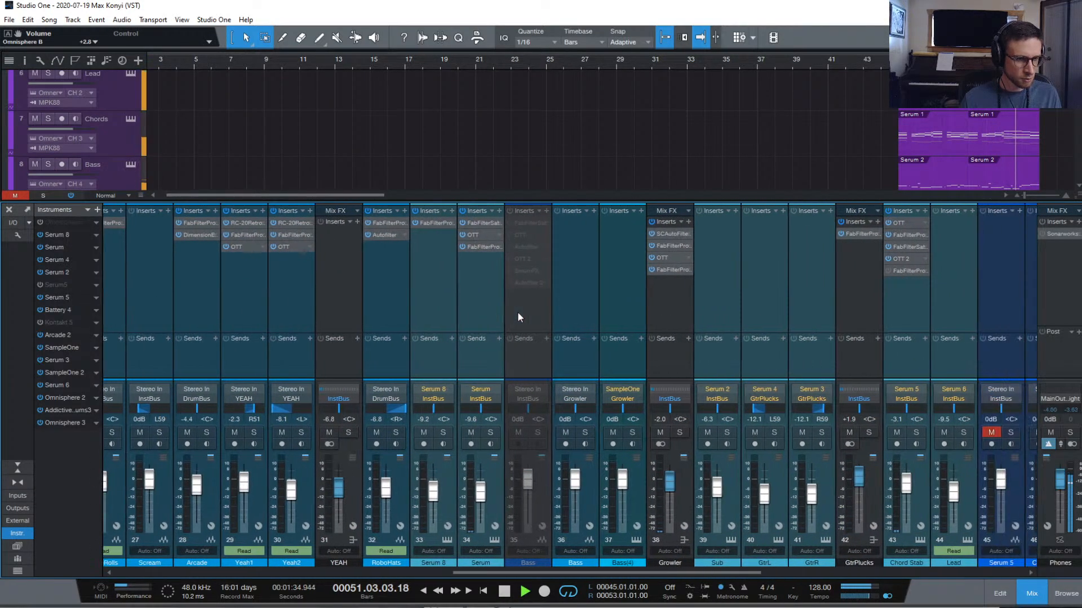
scroll(519, 310, "right", 4)
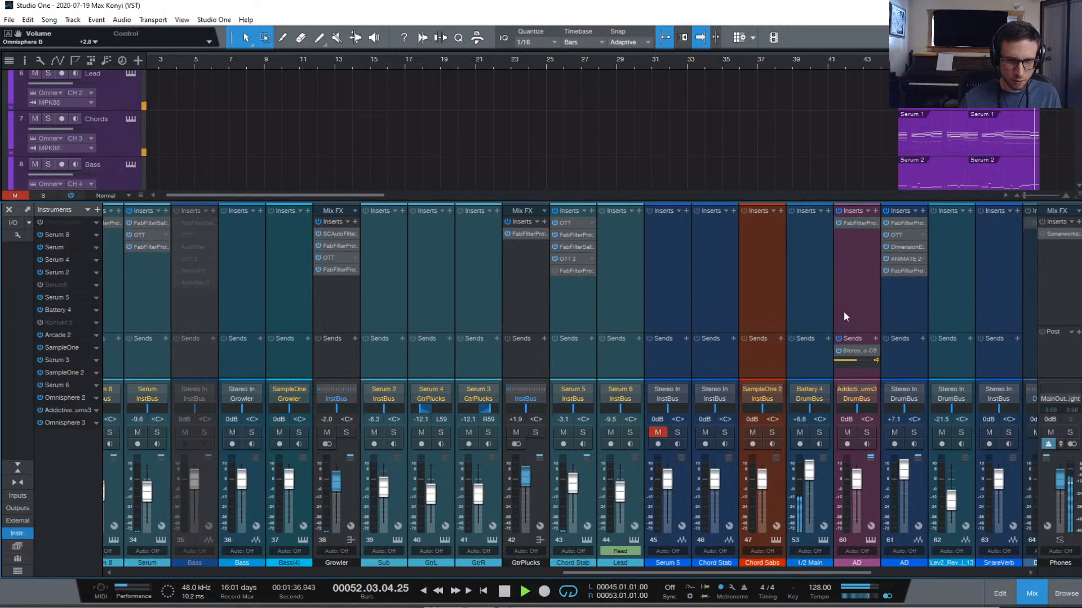
left_click(798, 303)
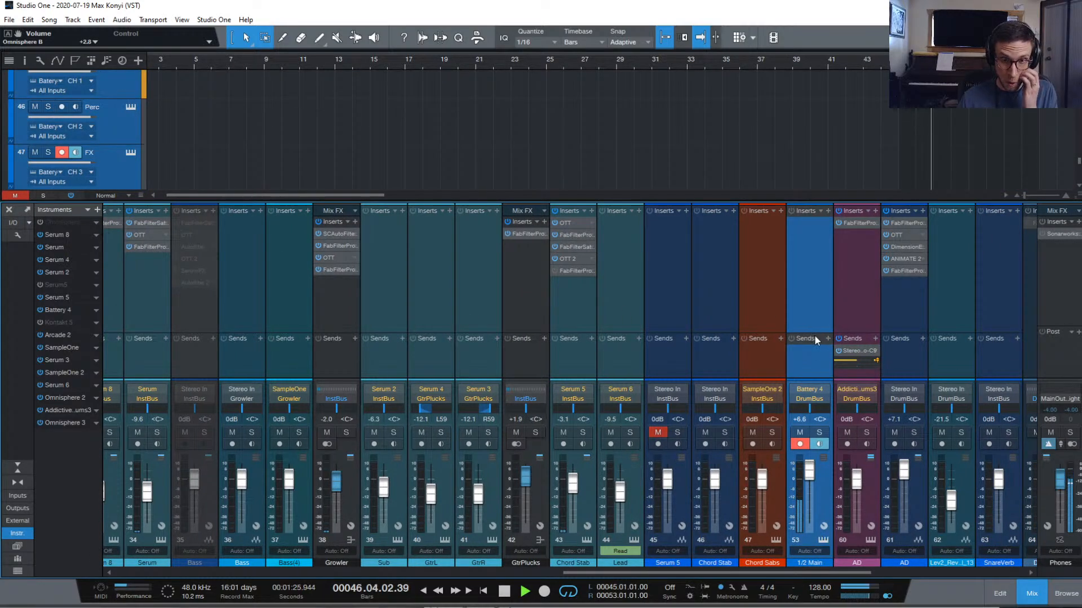
left_click_drag(854, 348, 817, 354)
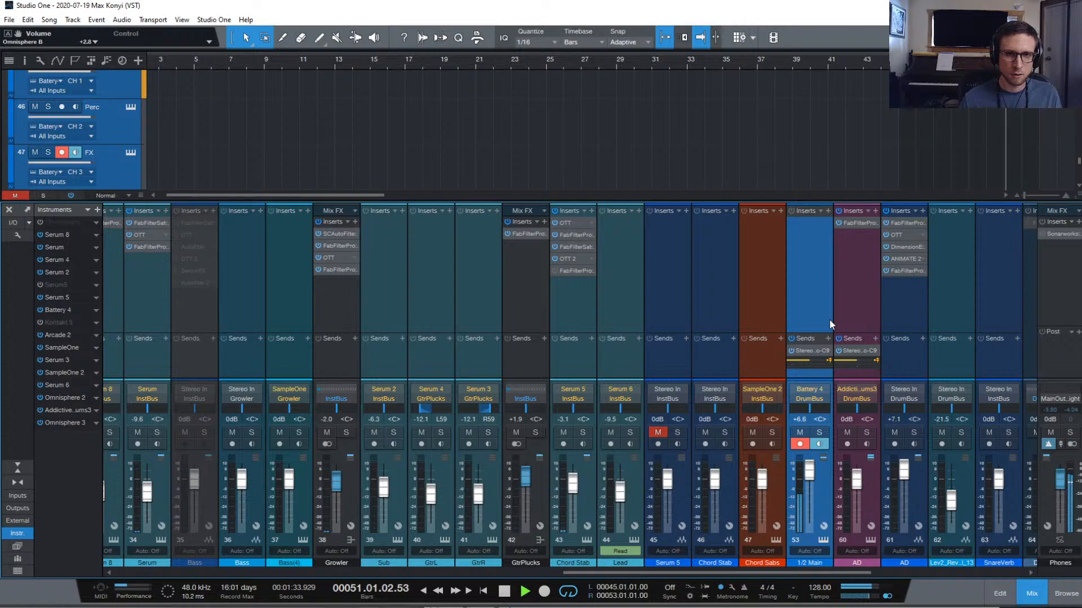
scroll(829, 319, "right", 3)
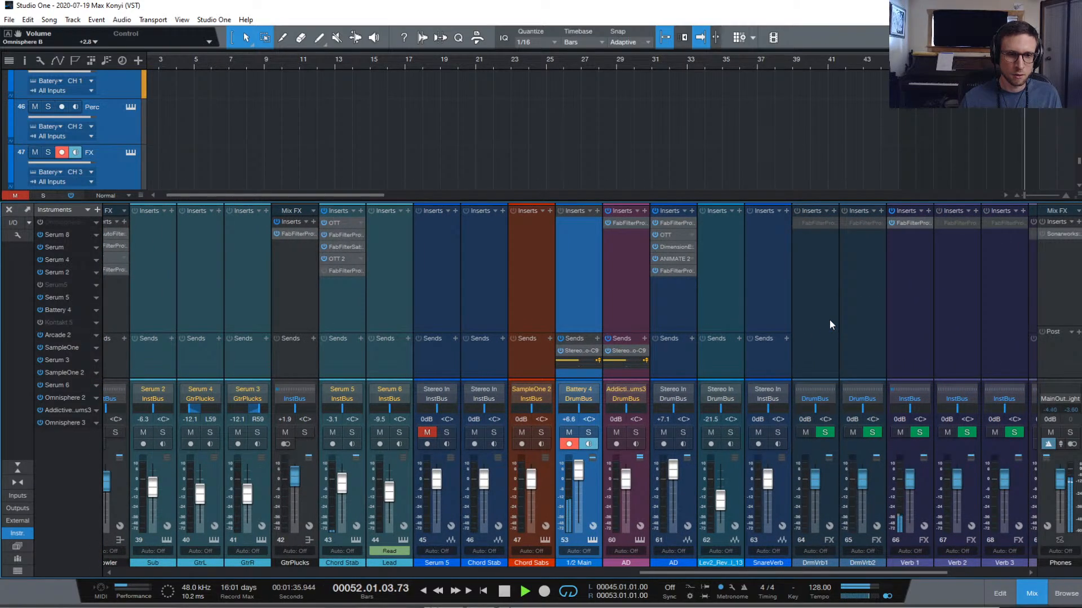
scroll(829, 319, "right", 3)
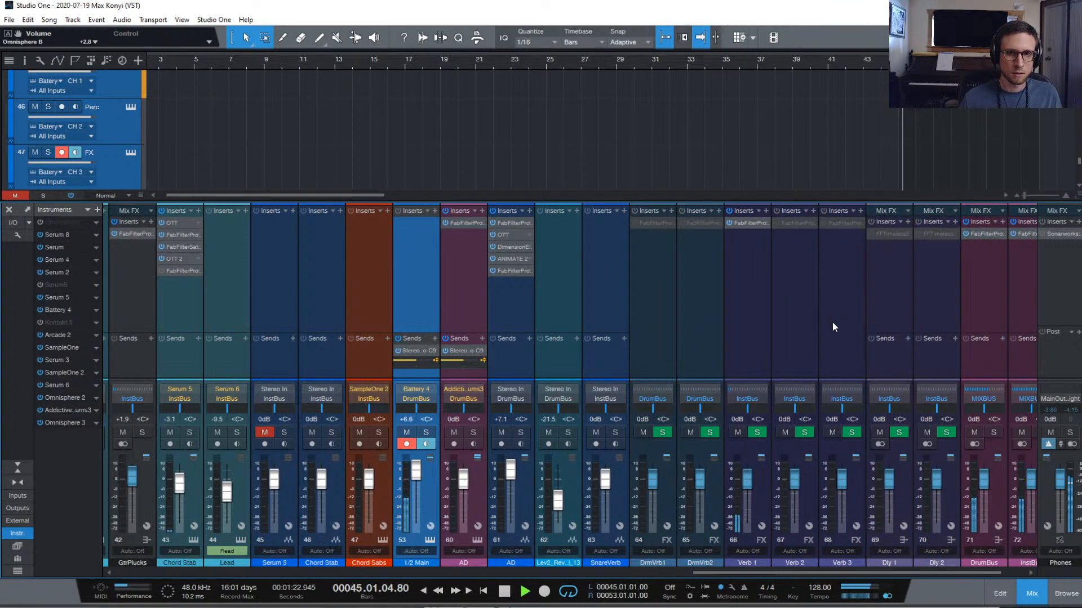
scroll(832, 324, "right", 2)
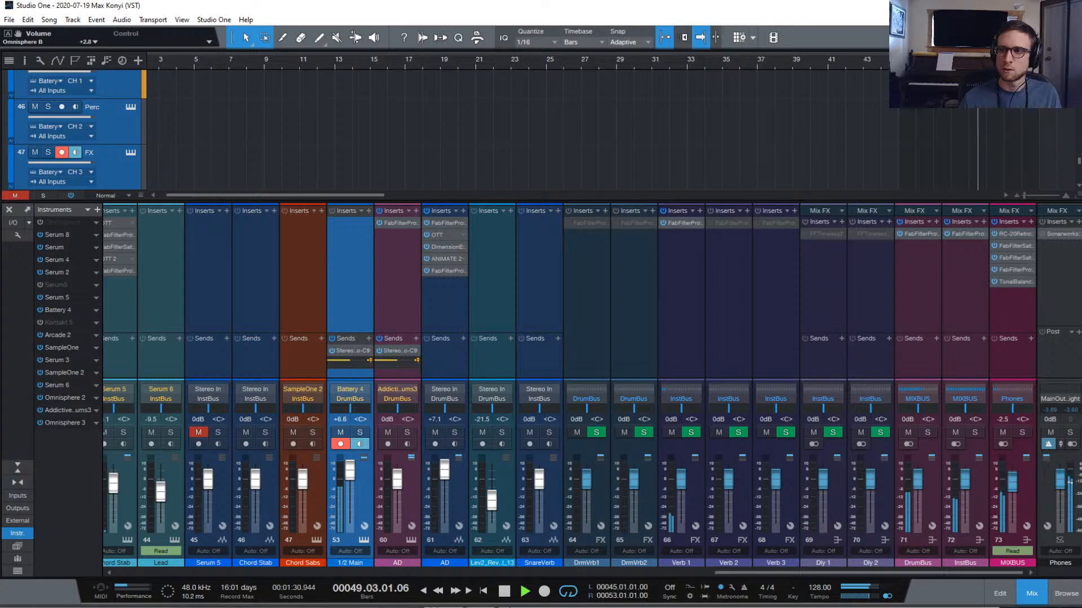
Pull the channel 17 Omnisphere E fader down from -7.4 dB to -11.7 dB
left_click(1000, 594)
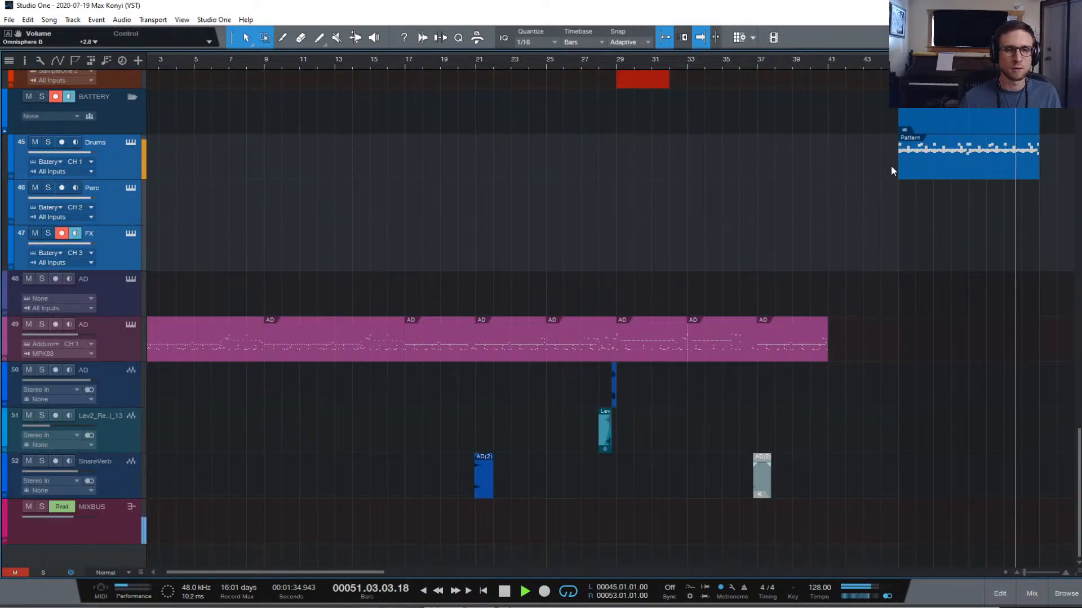
scroll(893, 178, "up", 15)
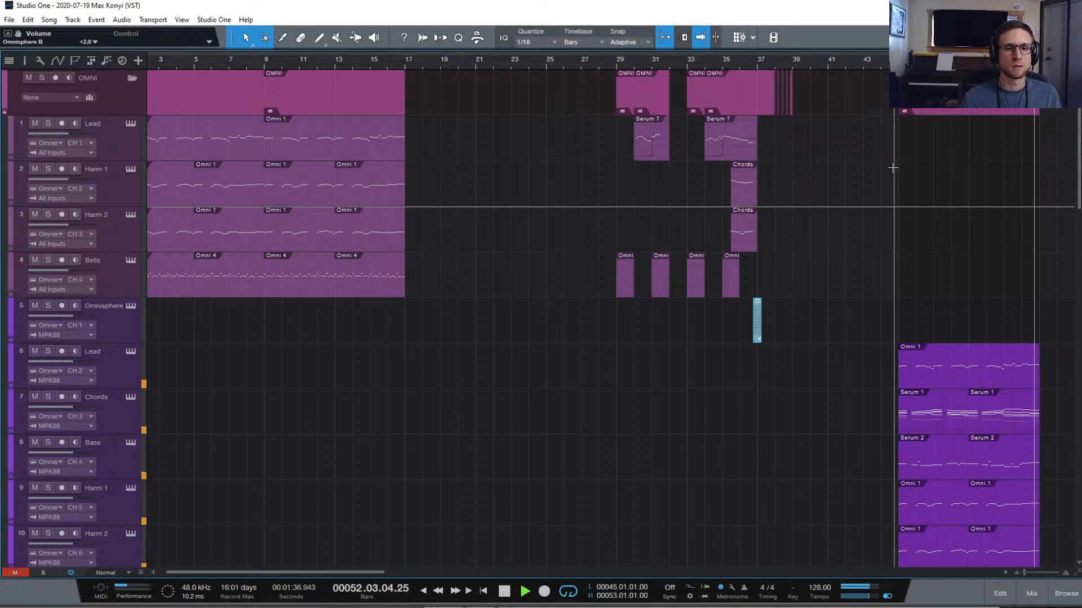
left_click(1031, 594)
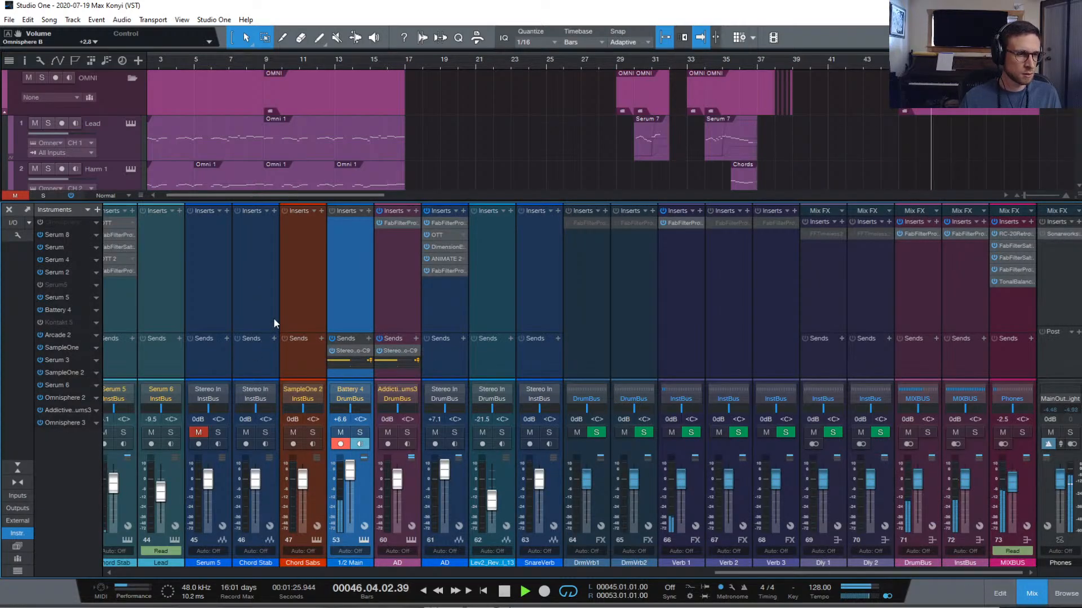
scroll(275, 321, "left", 3)
scroll(276, 323, "left", 3)
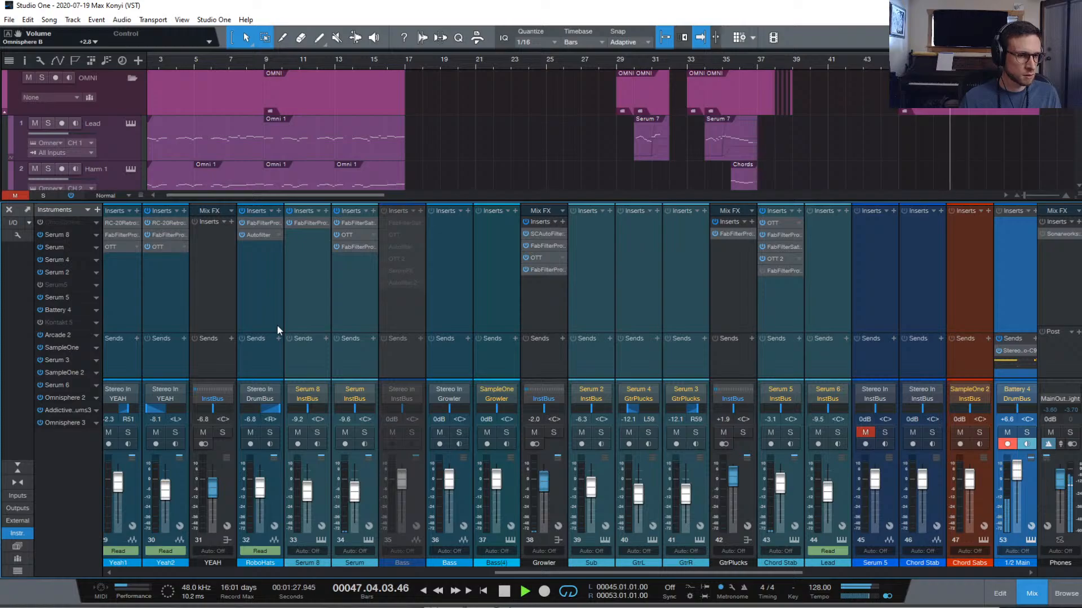
scroll(278, 326, "left", 4)
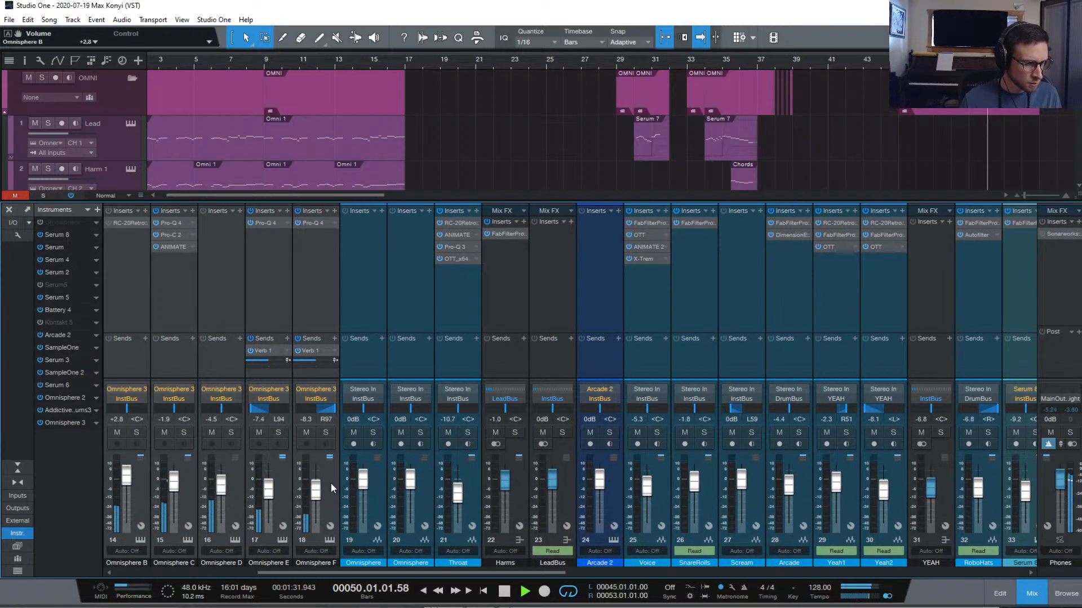
left_click_drag(267, 491, 268, 497)
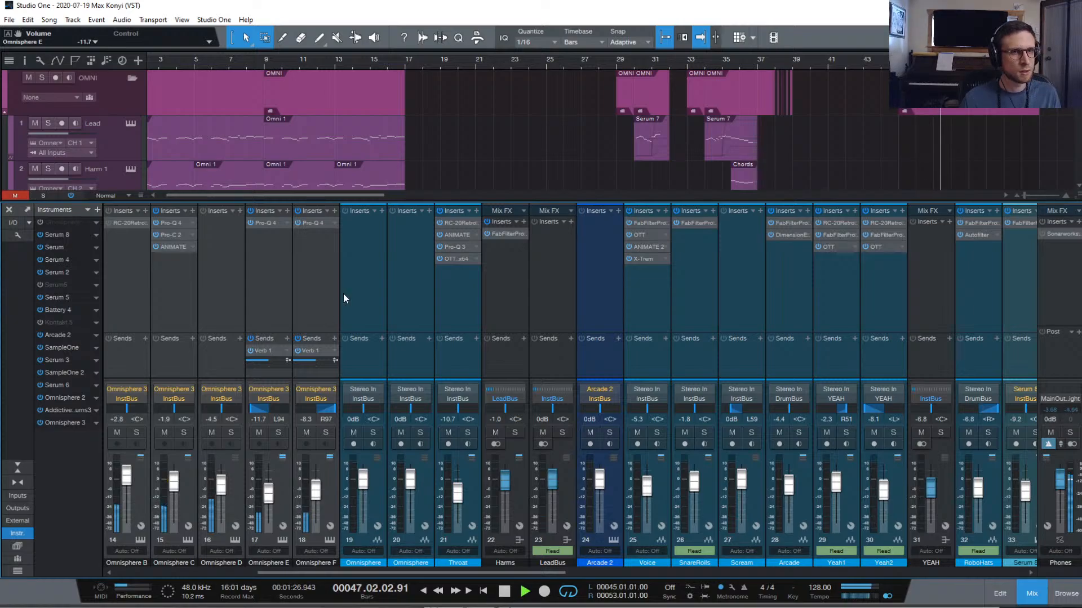
Hide the mixer, stop, return to bar 1 and play the song from the start
left_click(1031, 593)
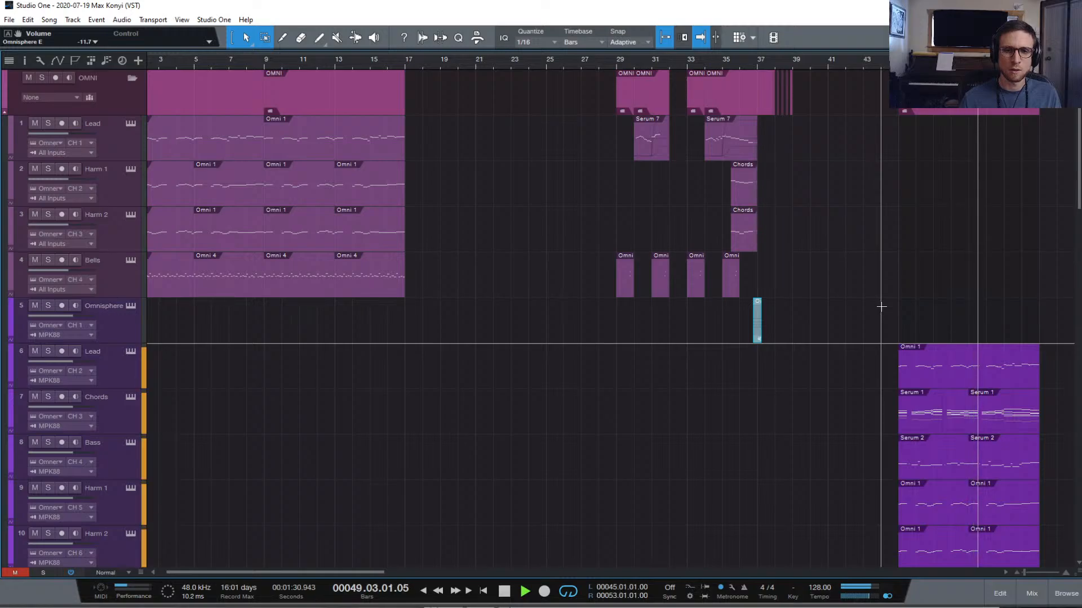
key("space")
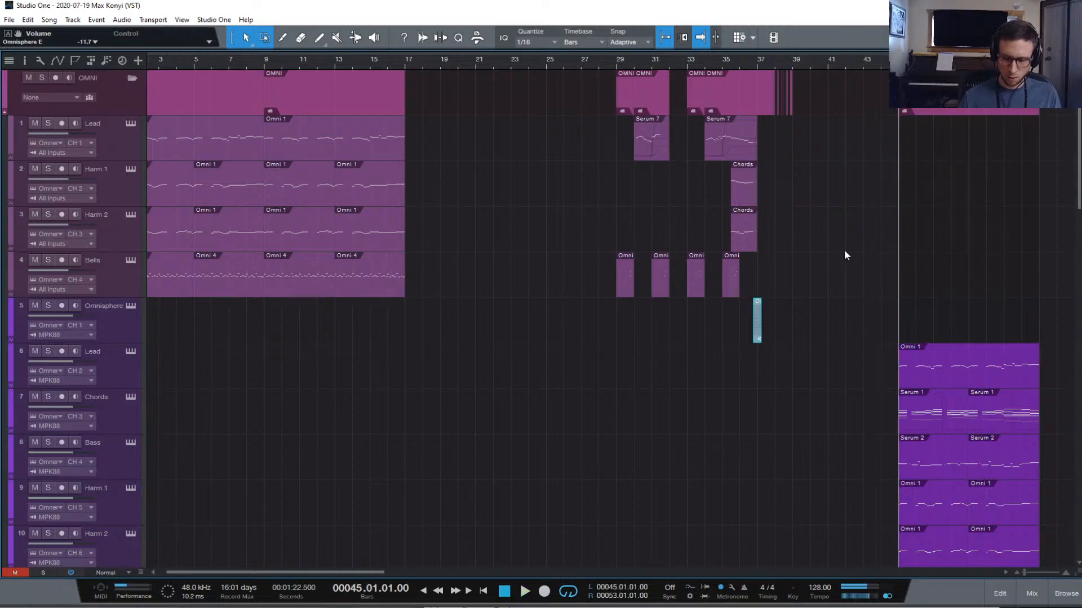
key("comma")
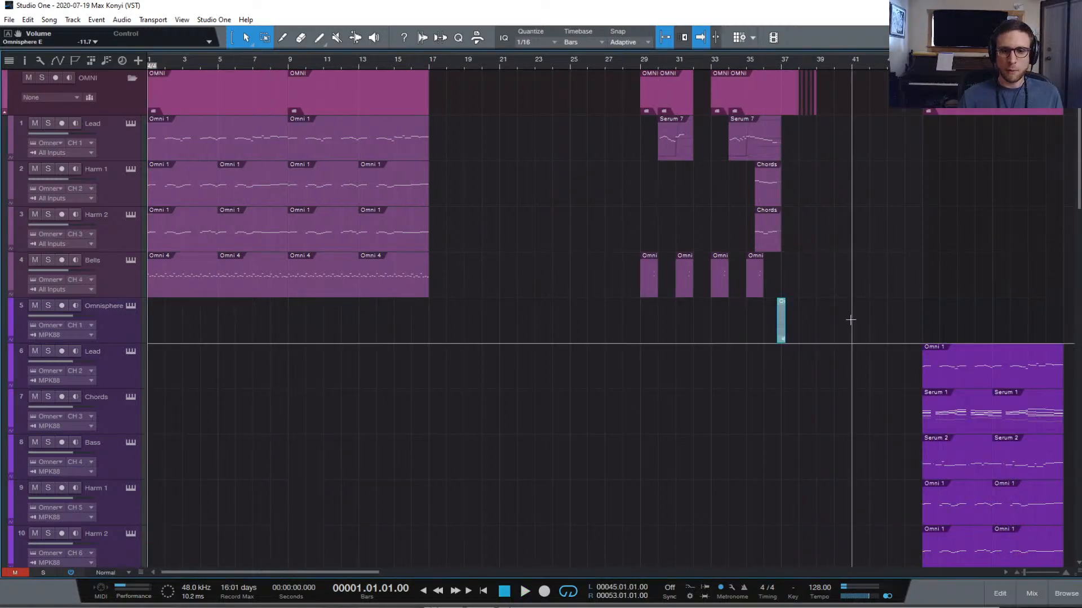
key("space")
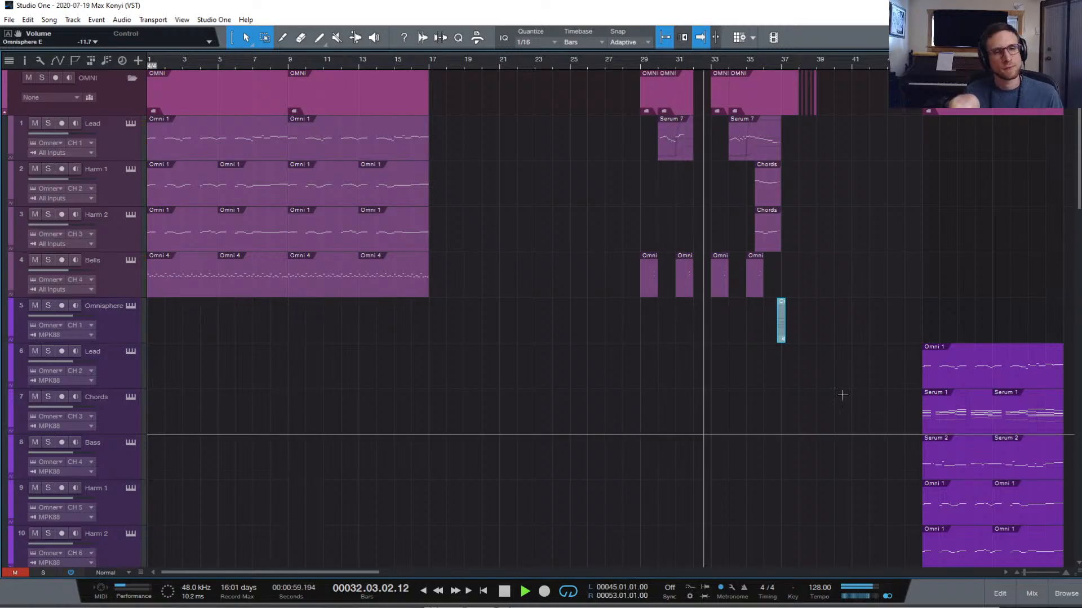
Open the AD track's part in the piano-roll editor, then stop playback and return to the arrangement
scroll(726, 375, "down", 10)
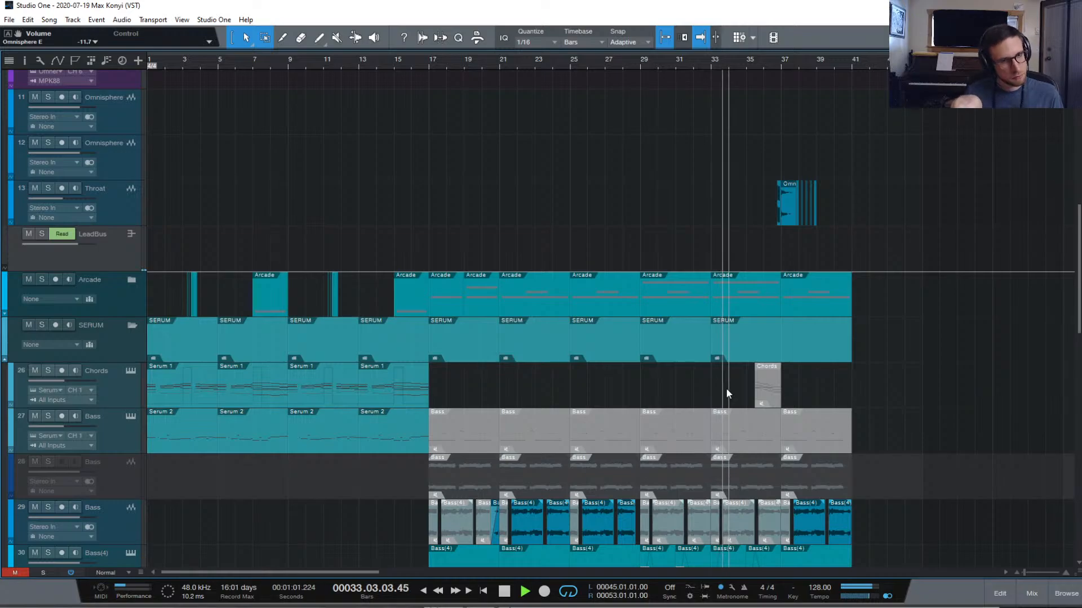
scroll(725, 389, "down", 12)
scroll(726, 406, "down", 3)
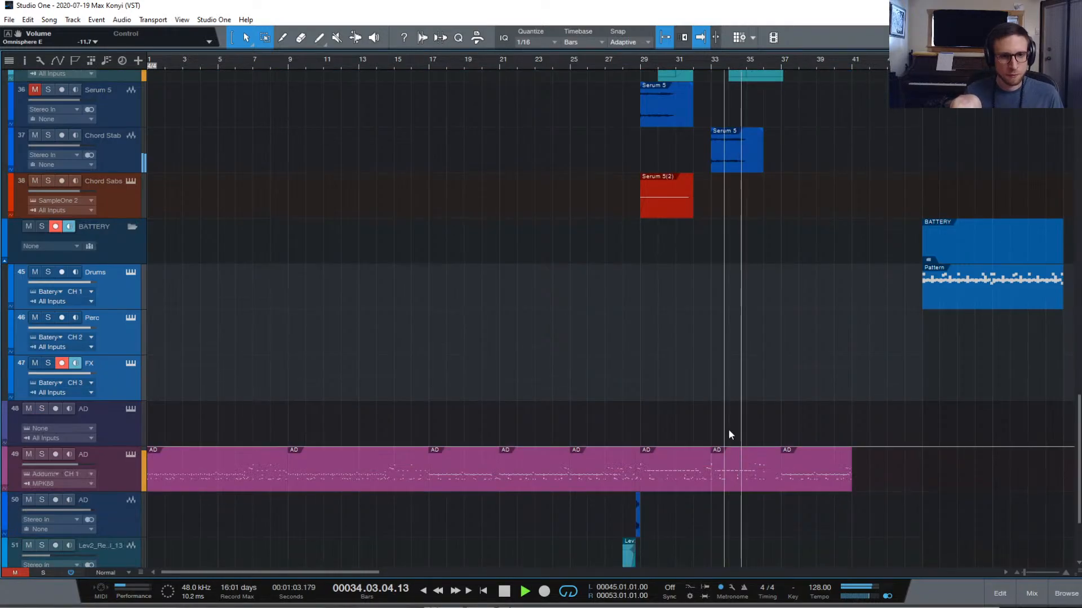
double_click(734, 478)
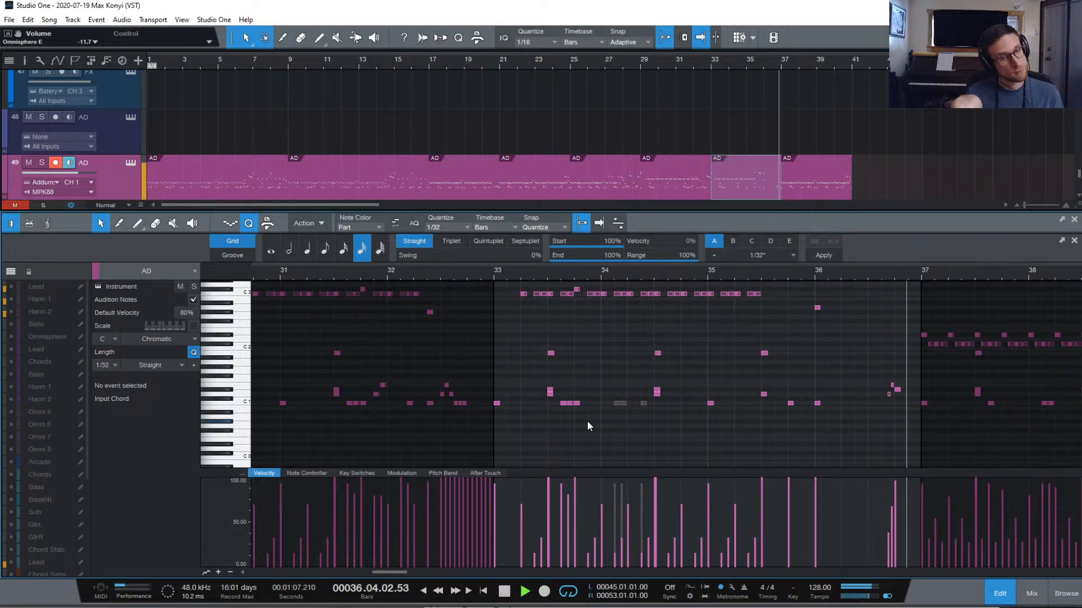
scroll(587, 423, "left", 1)
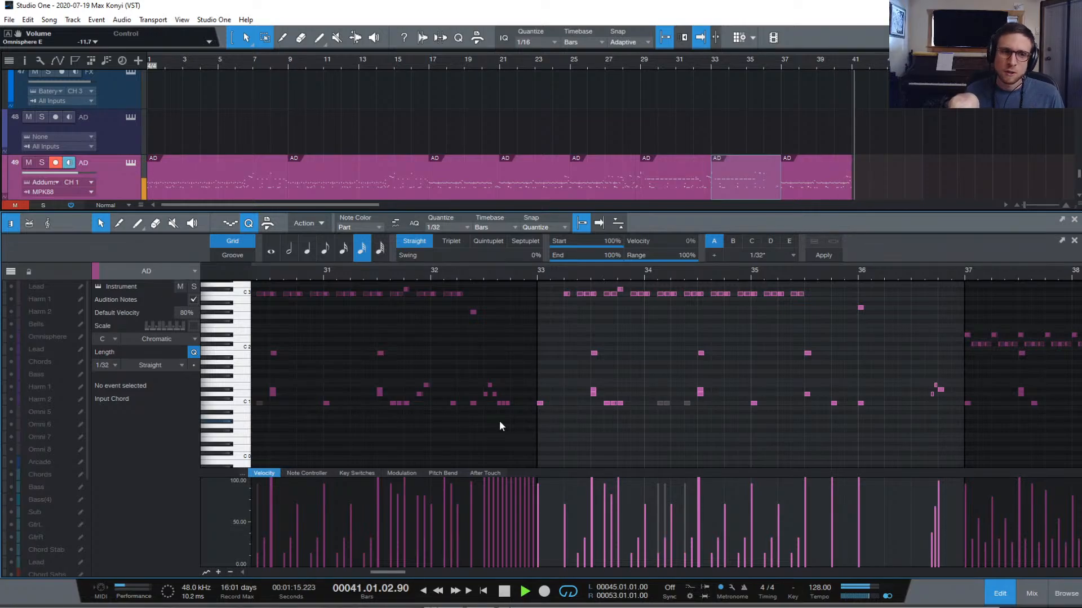
key("space")
left_click(1000, 593)
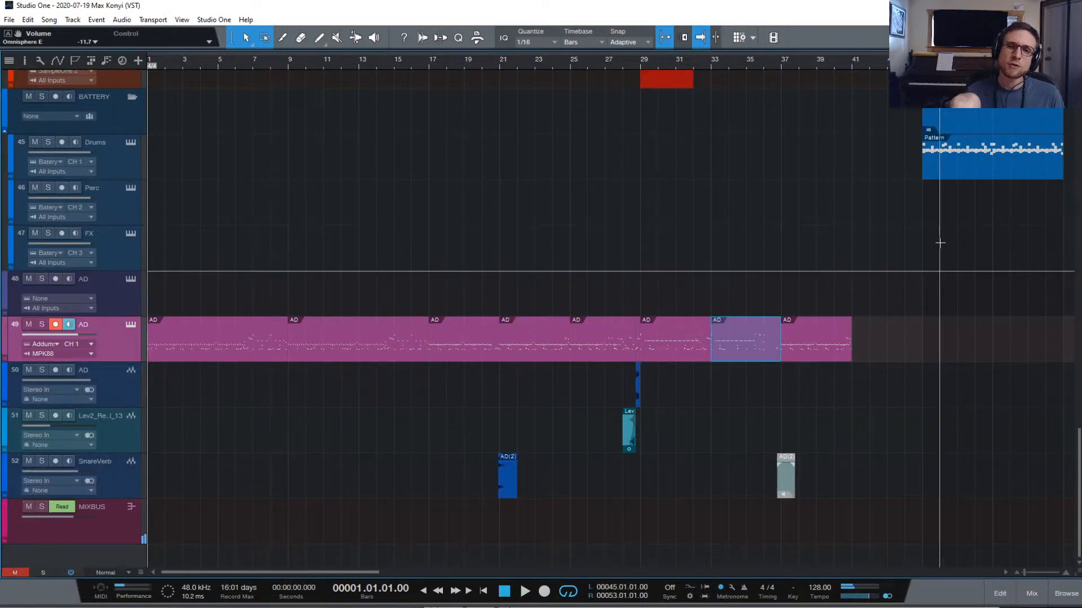
Set the playhead to bar 45, play the new section, then stop
scroll(939, 242, "up", 15)
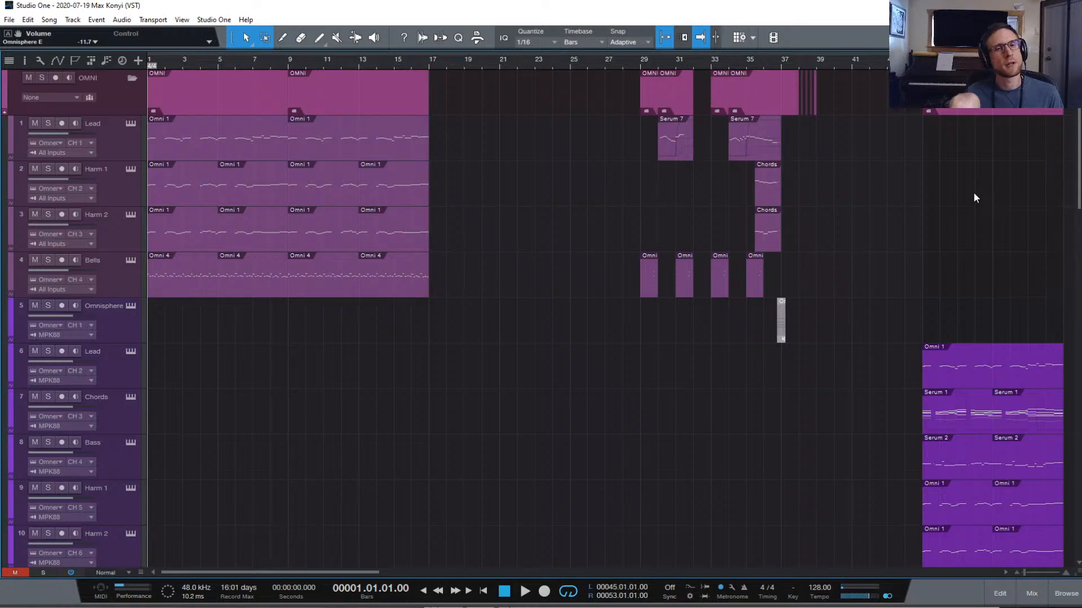
key("space")
key("space")
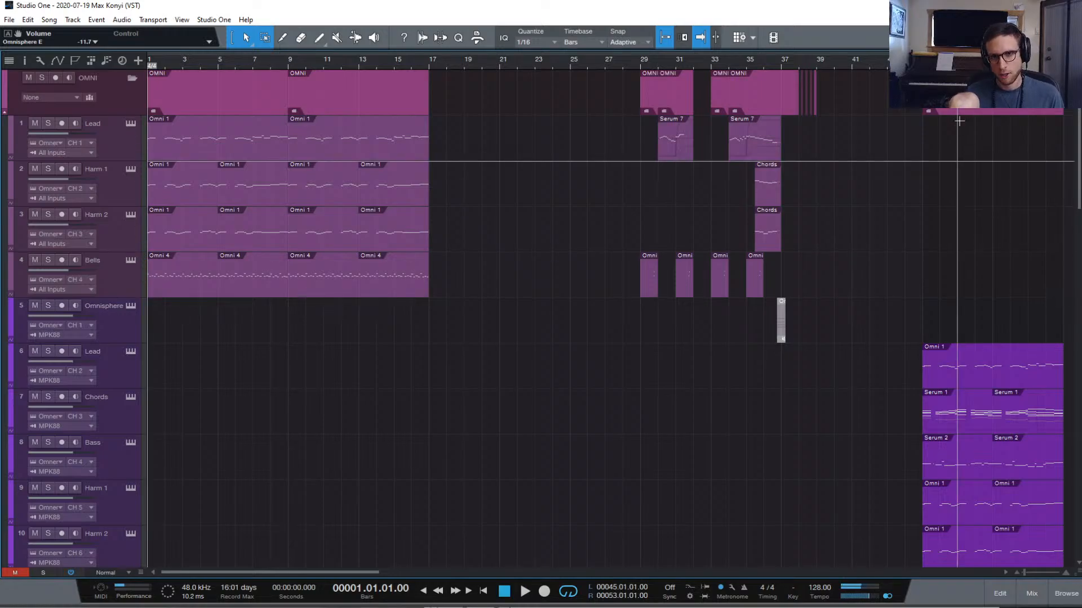
scroll(983, 188, "right", 1)
scroll(982, 188, "right", 5)
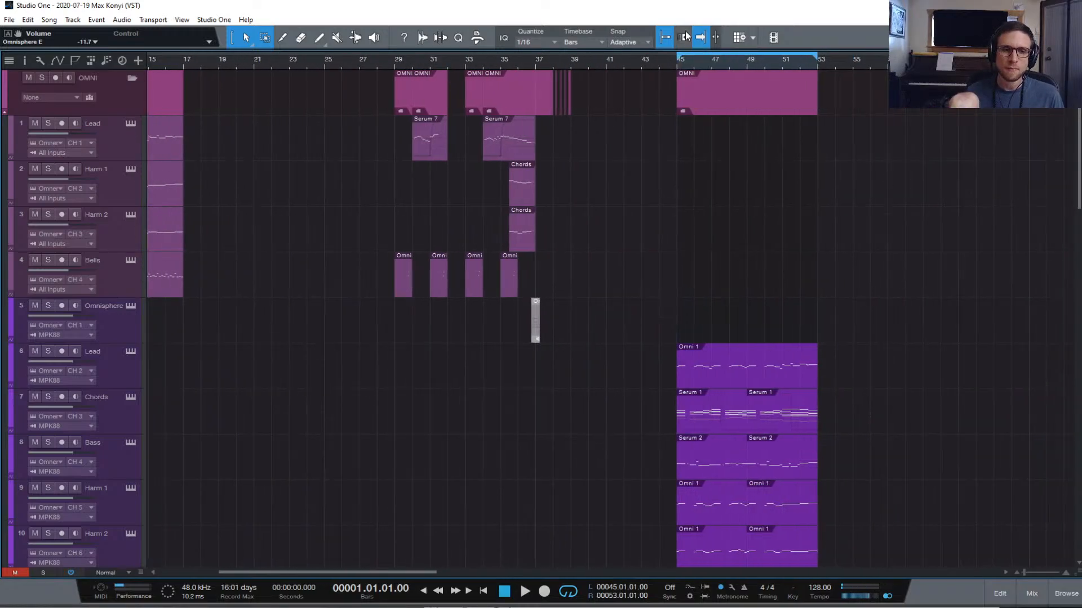
scroll(765, 217, "down", 5)
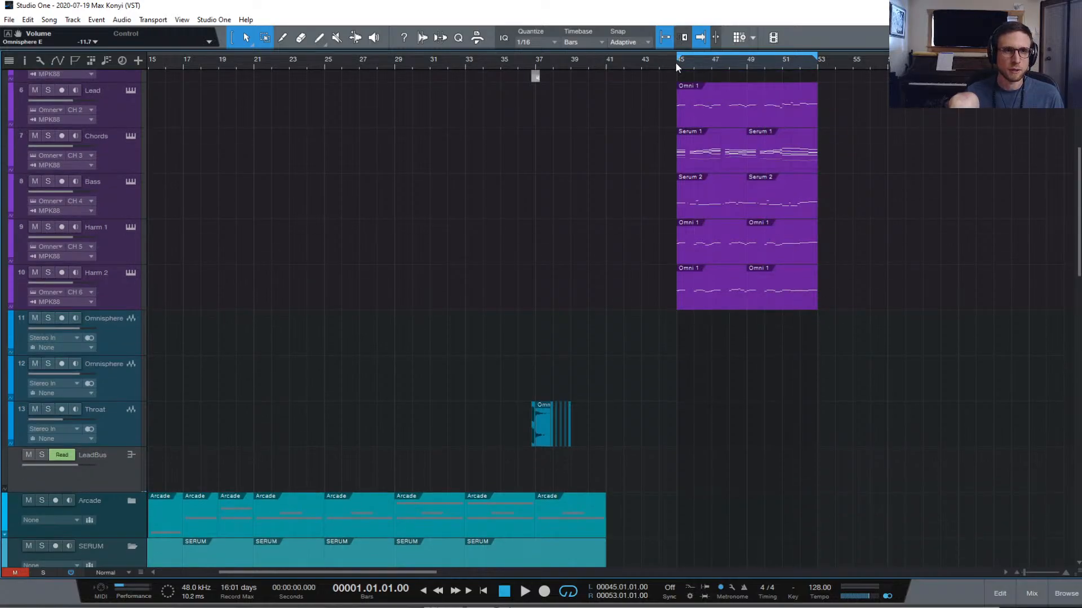
left_click(675, 62)
key("space")
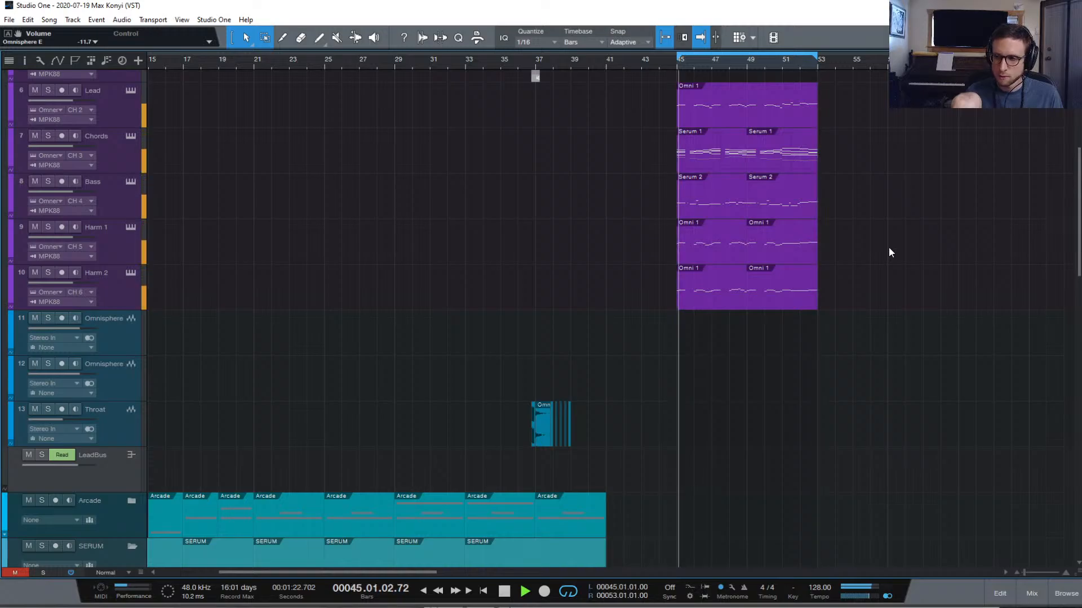
key("space")
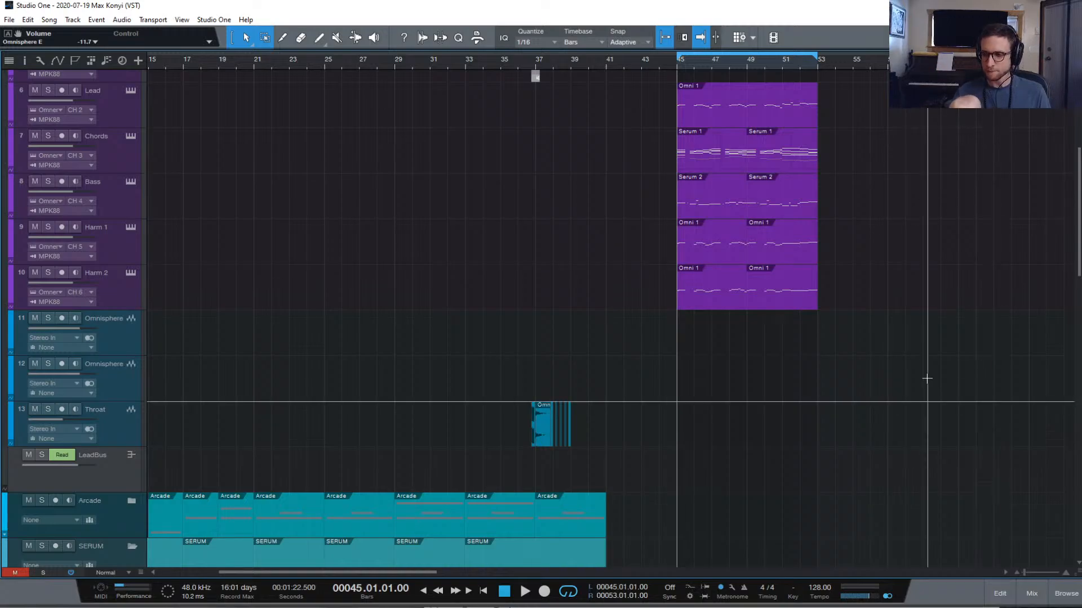
Scroll up and down through the tracks to review the bars 45–53 parts
scroll(950, 389, "down", 15)
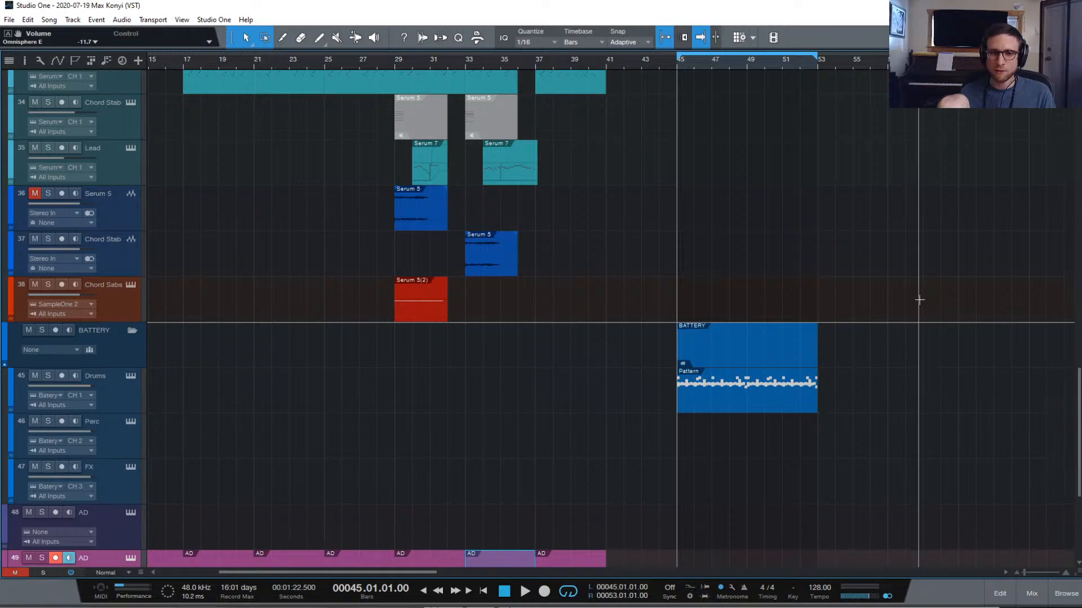
scroll(918, 300, "up", 15)
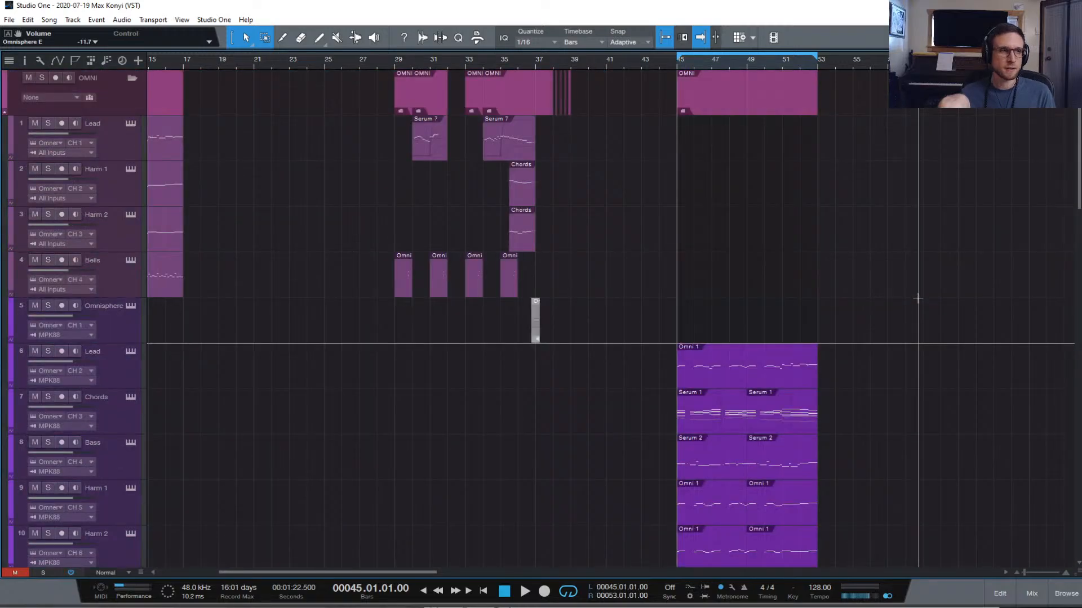
scroll(918, 299, "down", 20)
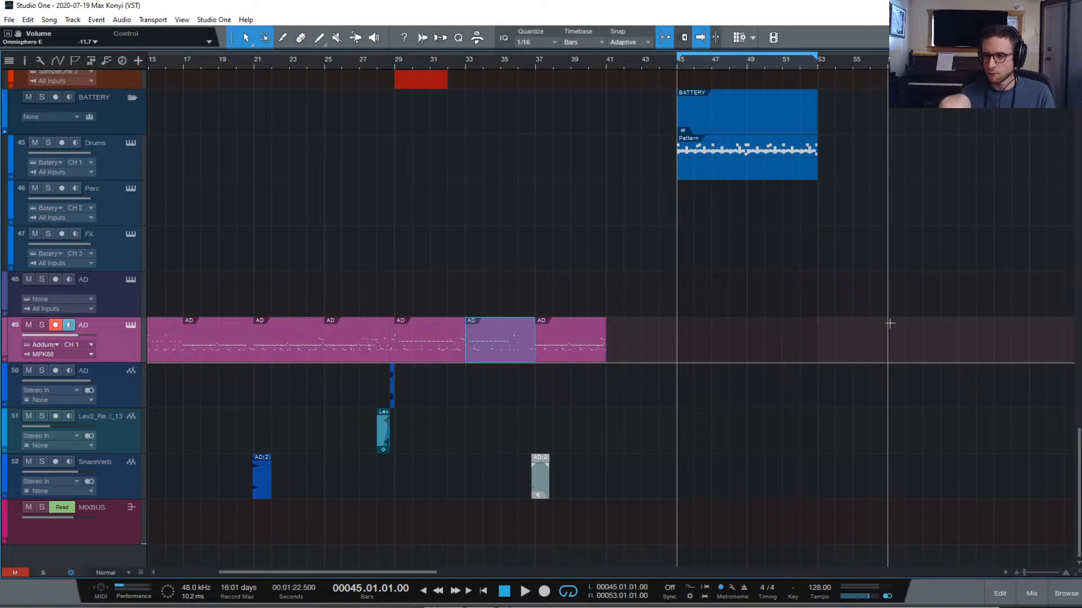
scroll(893, 320, "up", 20)
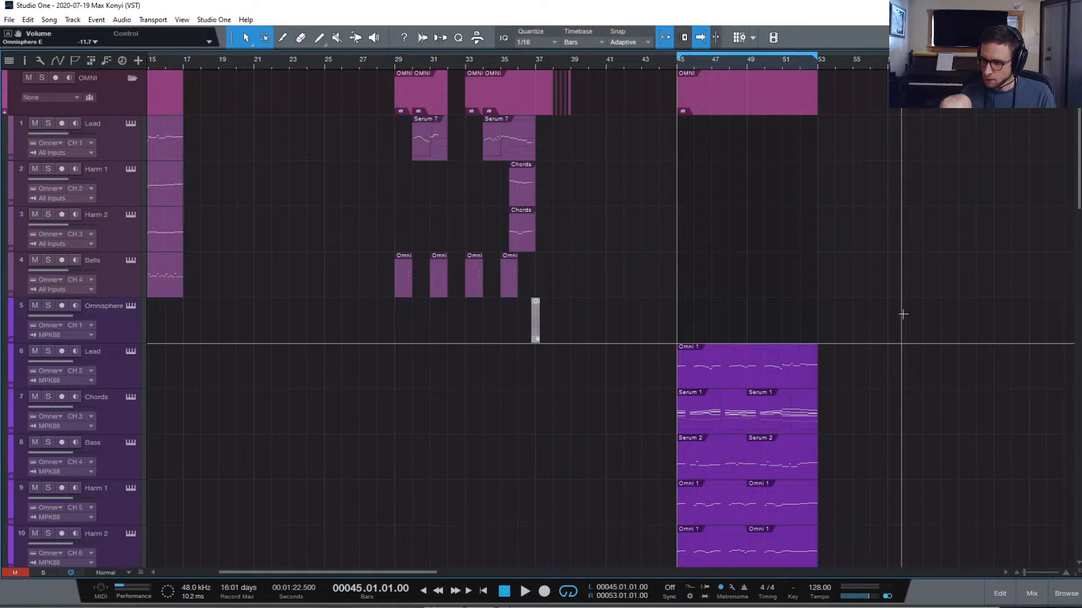
scroll(901, 316, "down", 10)
scroll(899, 321, "up", 5)
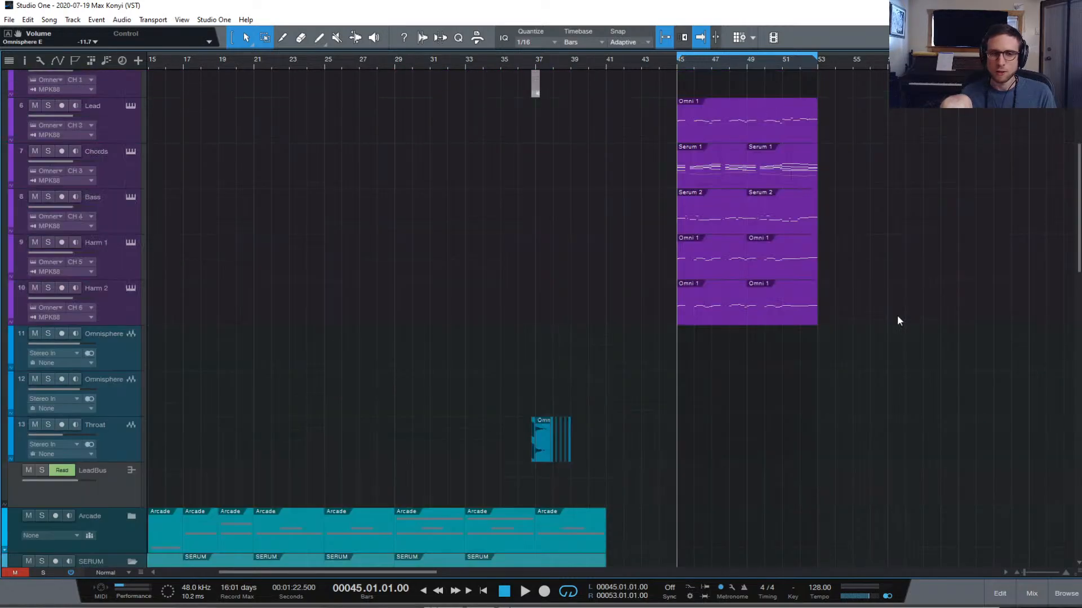
scroll(898, 321, "up", 3)
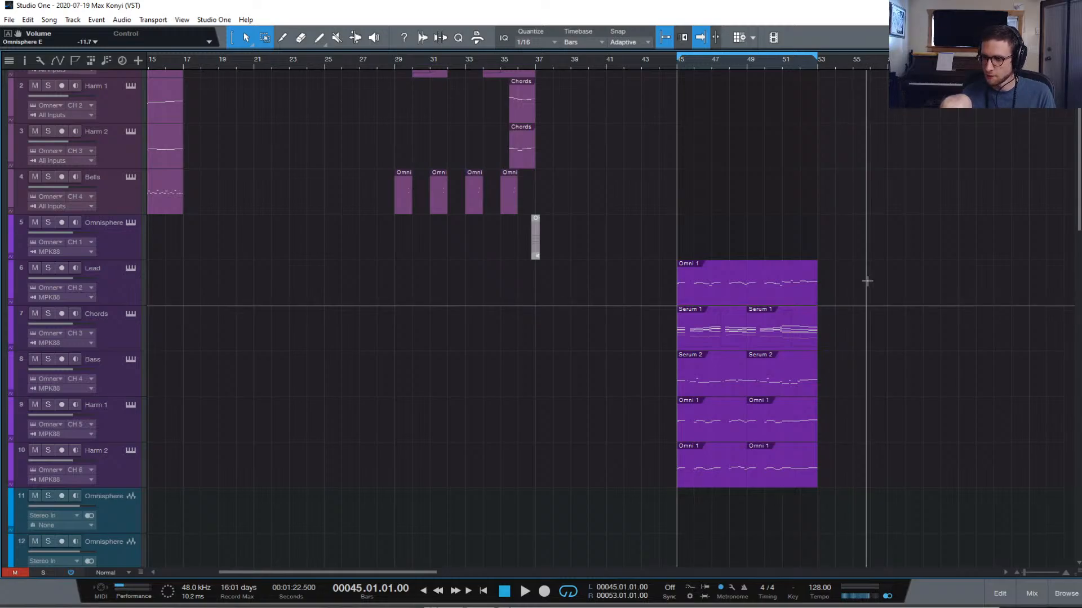
Select and arm Harm 2, then play and stop the section from bar 45
scroll(867, 281, "down", 2)
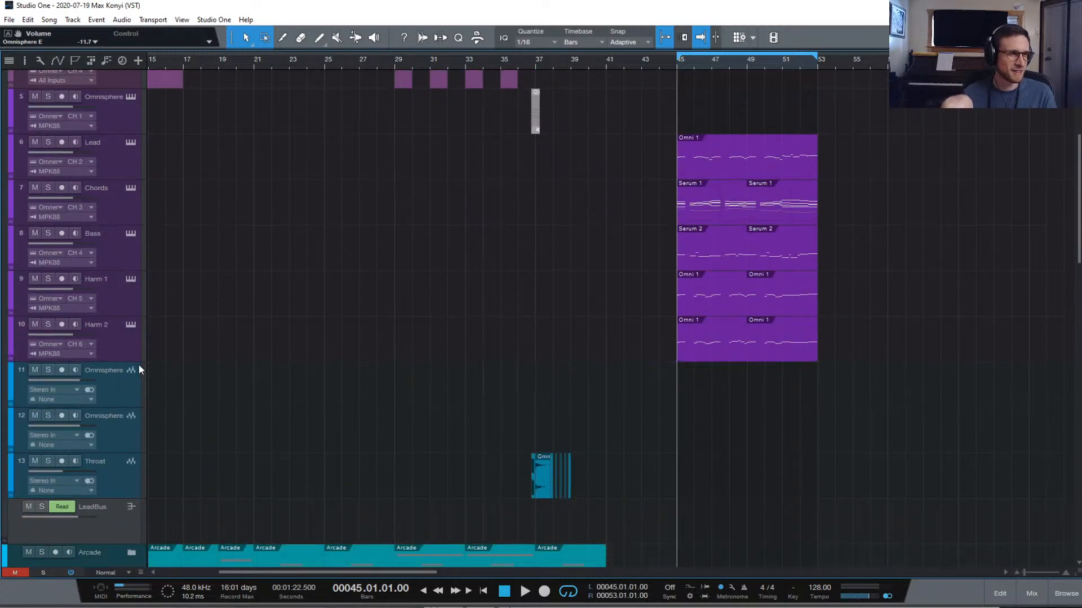
left_click(130, 350)
key("space")
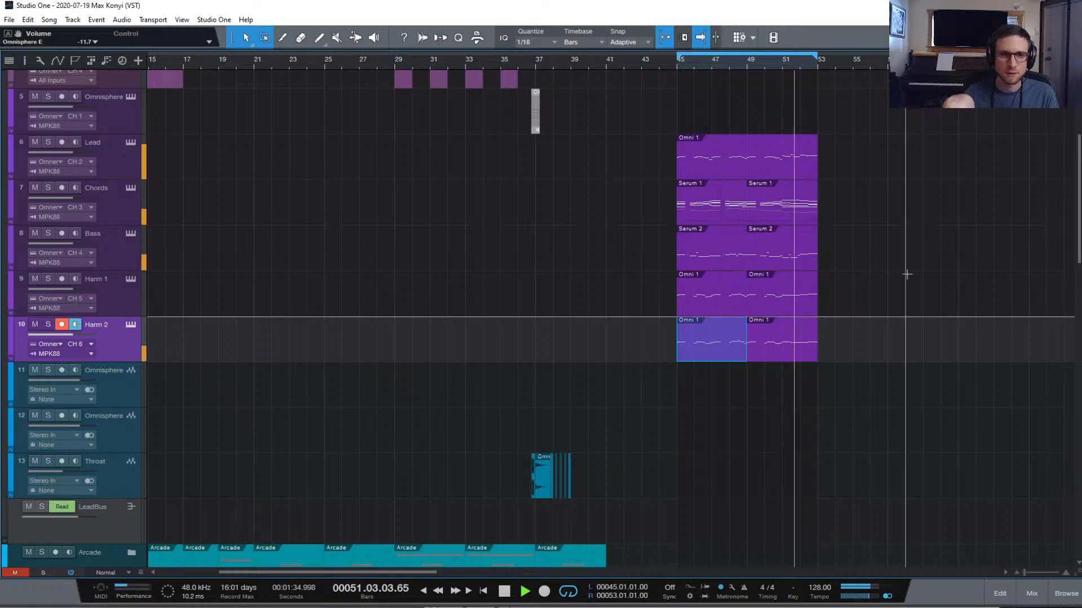
key("space")
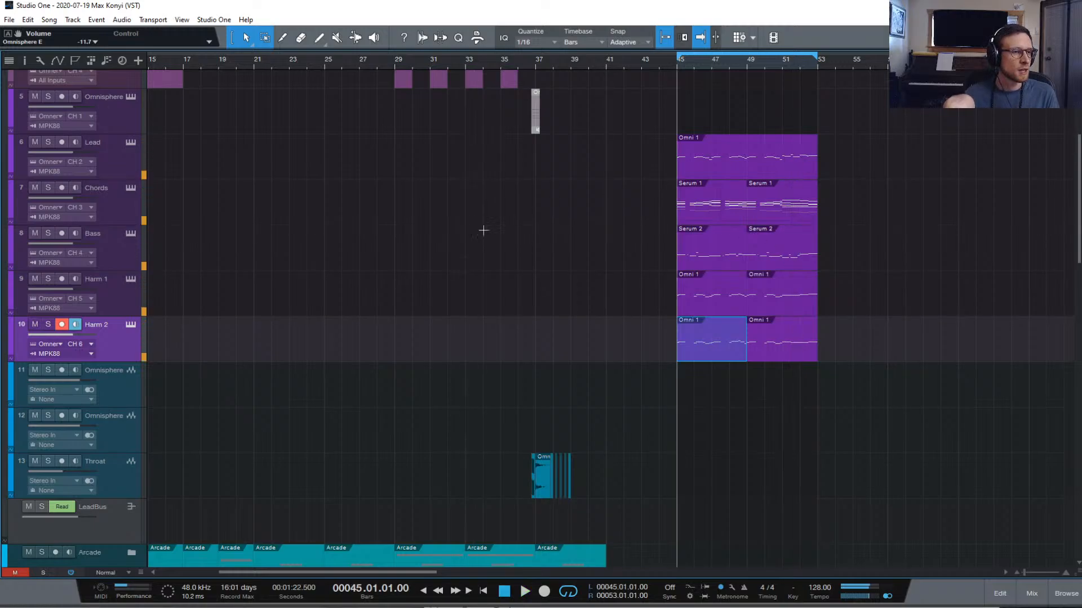
Duplicate Harm 2 into Harm 3, set it to CH 7, and open its Omnisphere editor
right_click(124, 345)
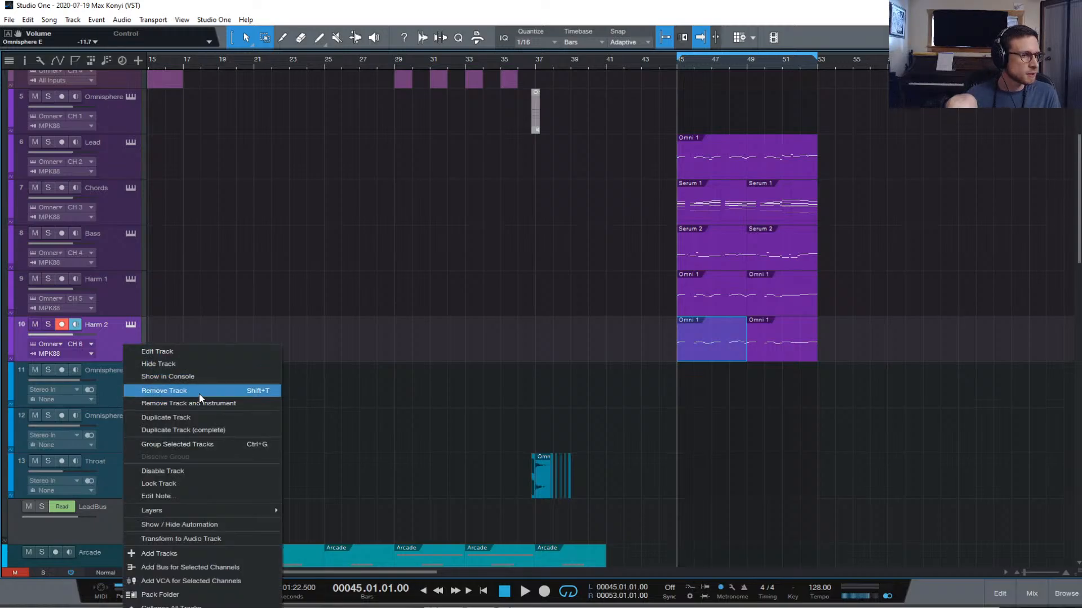
left_click(225, 419)
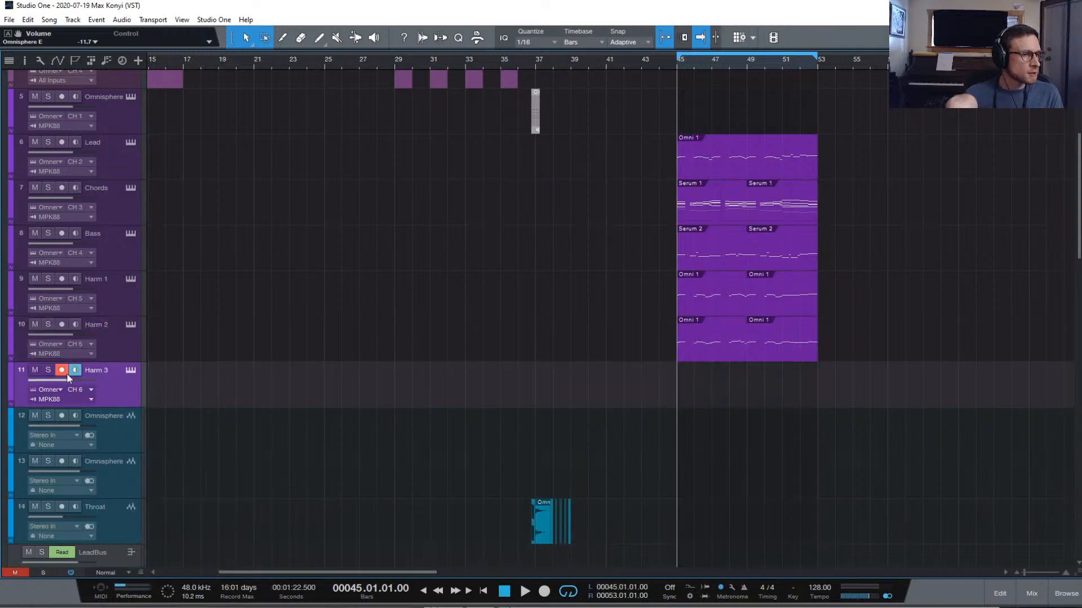
left_click(80, 389)
left_click(97, 477)
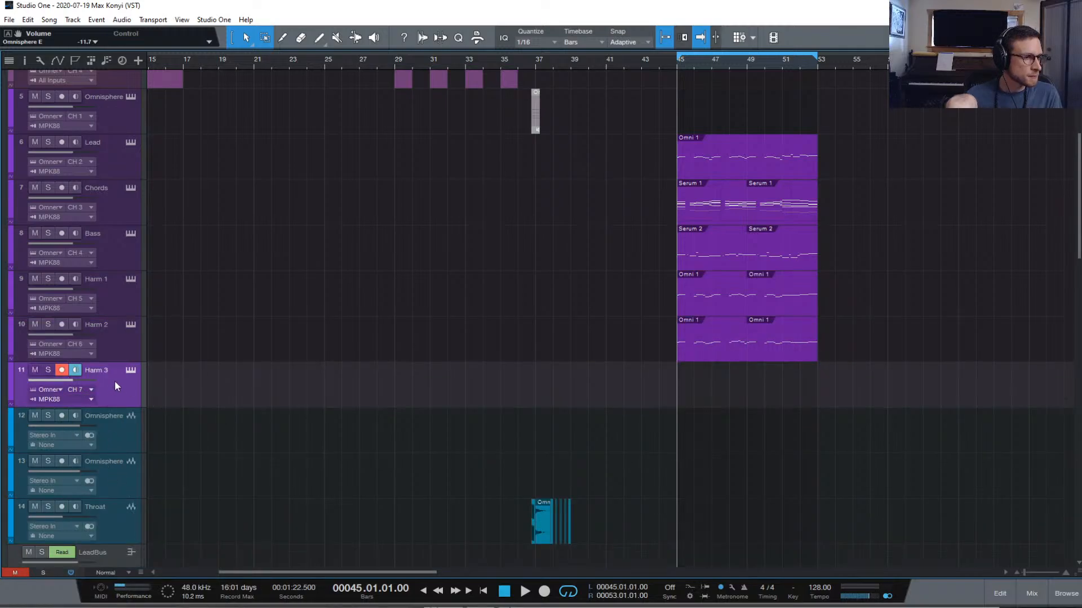
left_click(130, 371)
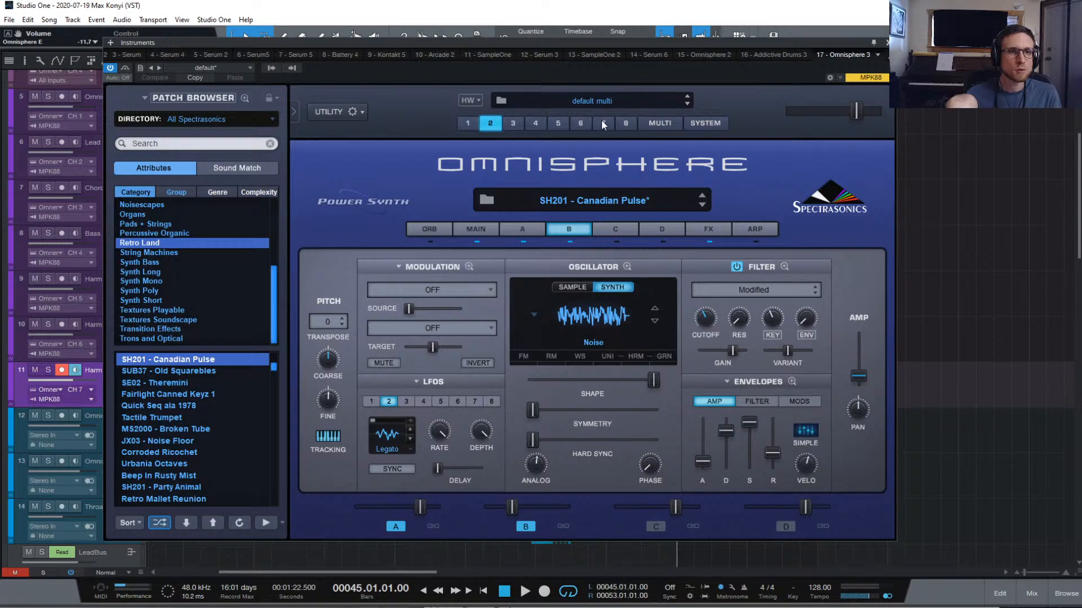
Set Omnisphere part 7's output to OUT G in the MULTI mixer and open its patch browser
left_click(603, 123)
left_click(273, 67)
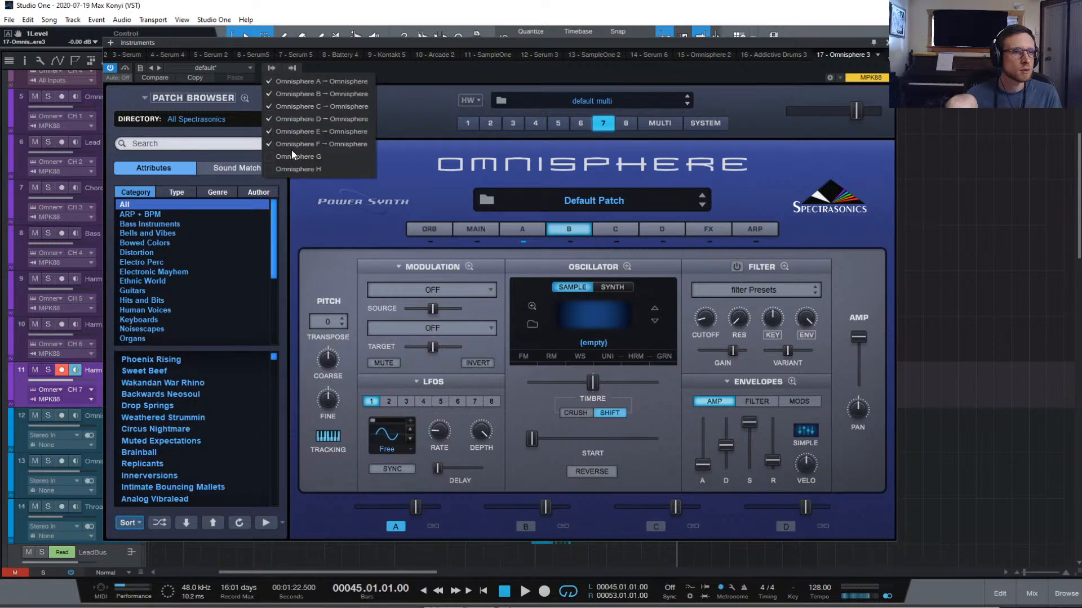
left_click(645, 122)
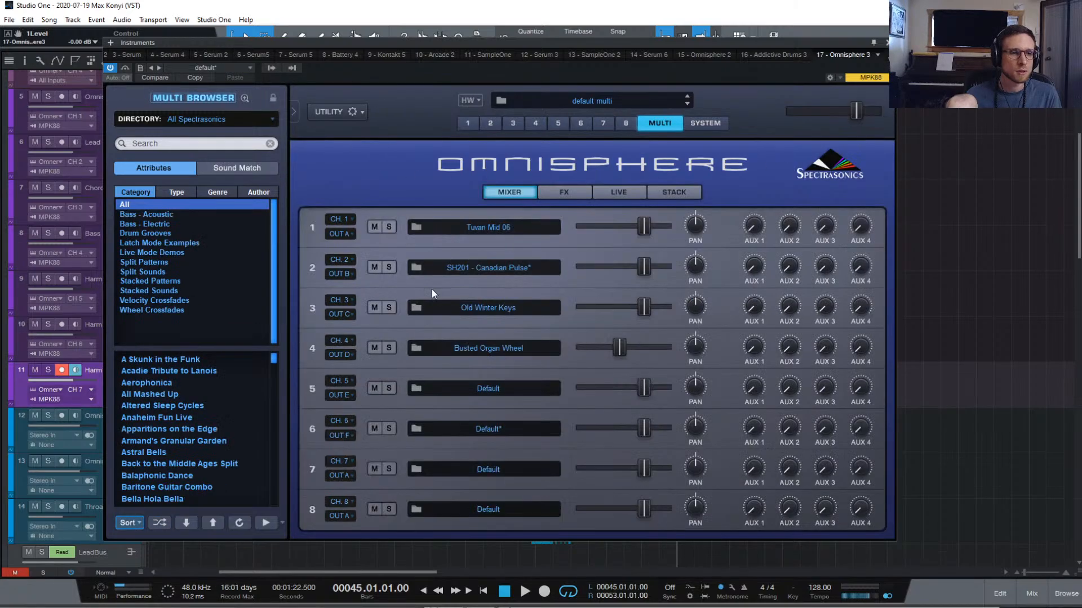
left_click(340, 475)
left_click(371, 553)
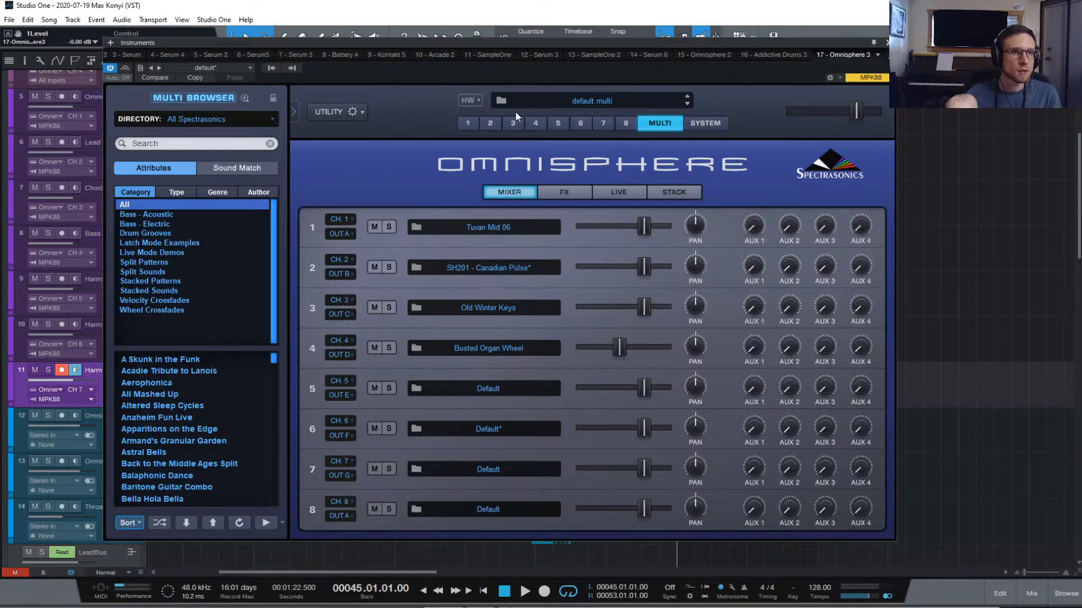
left_click(601, 124)
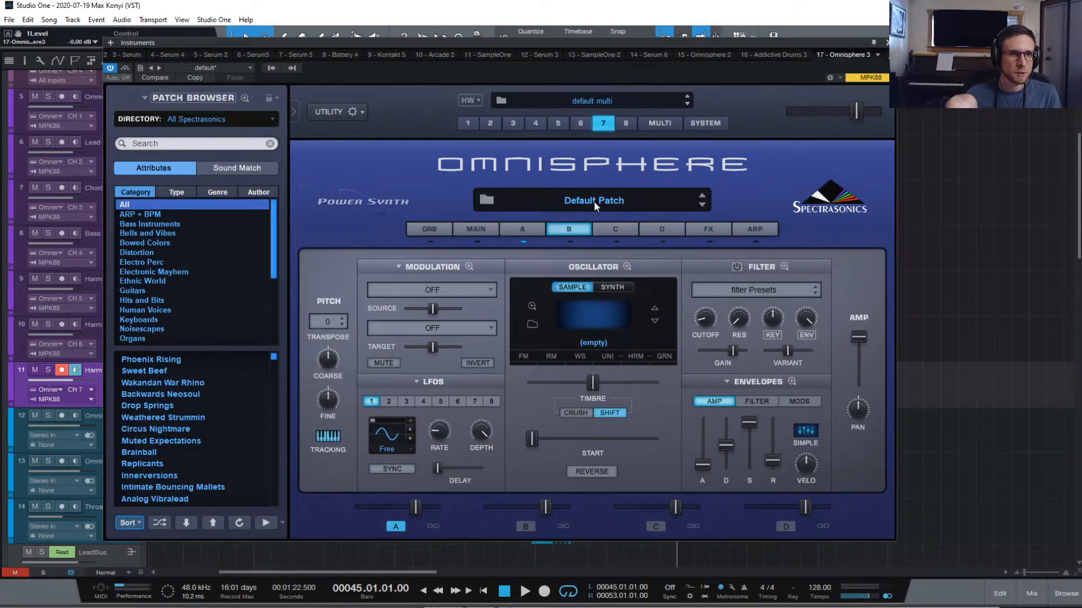
left_click(594, 201)
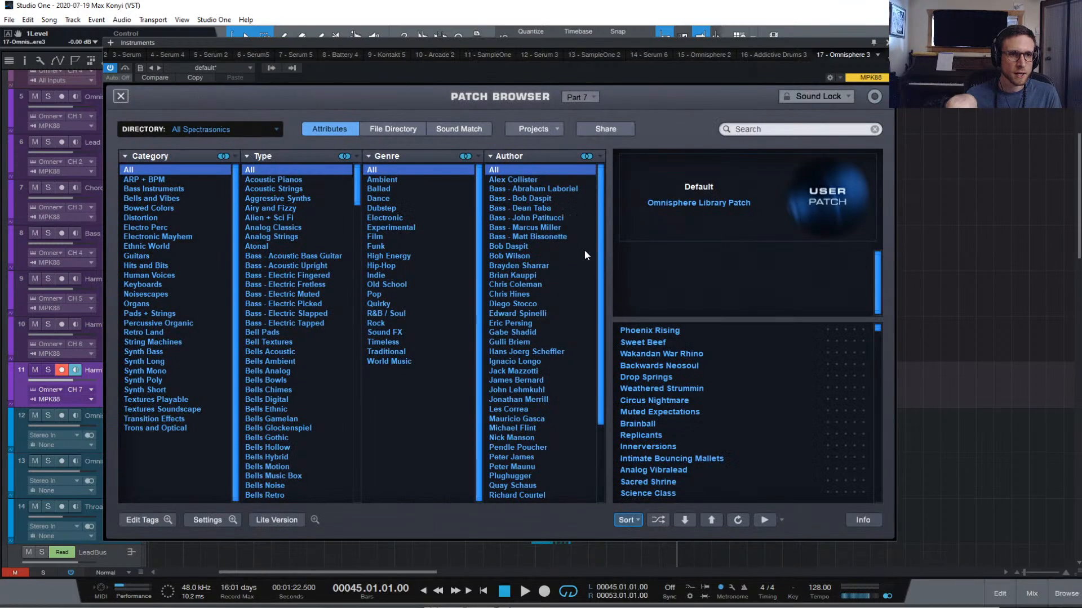
Filter the patch browser to Retro Land and search for 'bell'
left_click(147, 333)
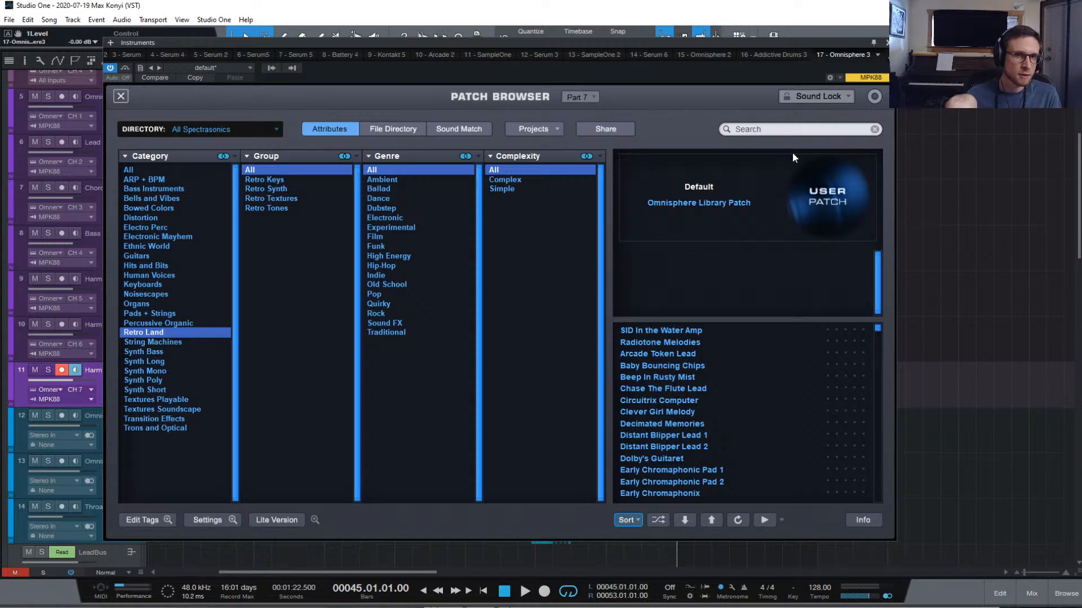
left_click(793, 131)
type("bell")
key("Return")
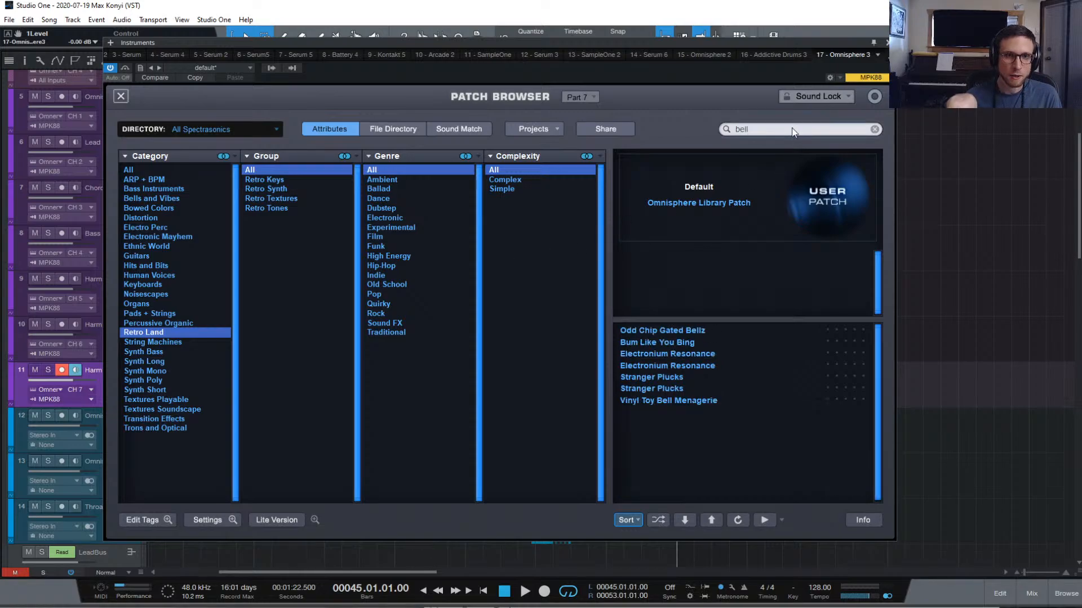
Audition the bell patches, load Bum Like You Bing, and close the browser
right_click(718, 331)
left_click(705, 330)
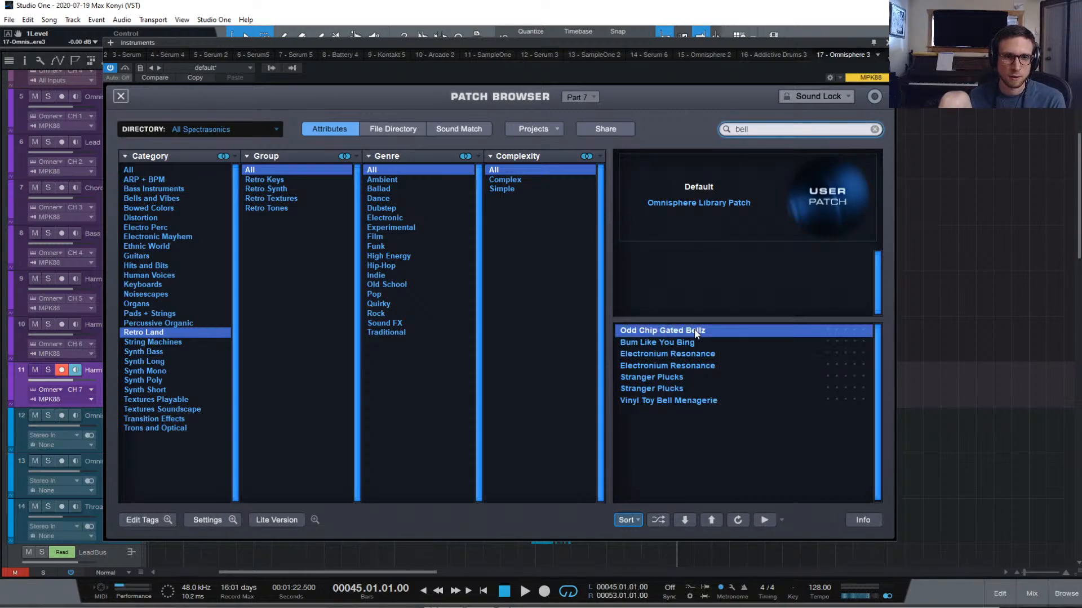
left_click(684, 343)
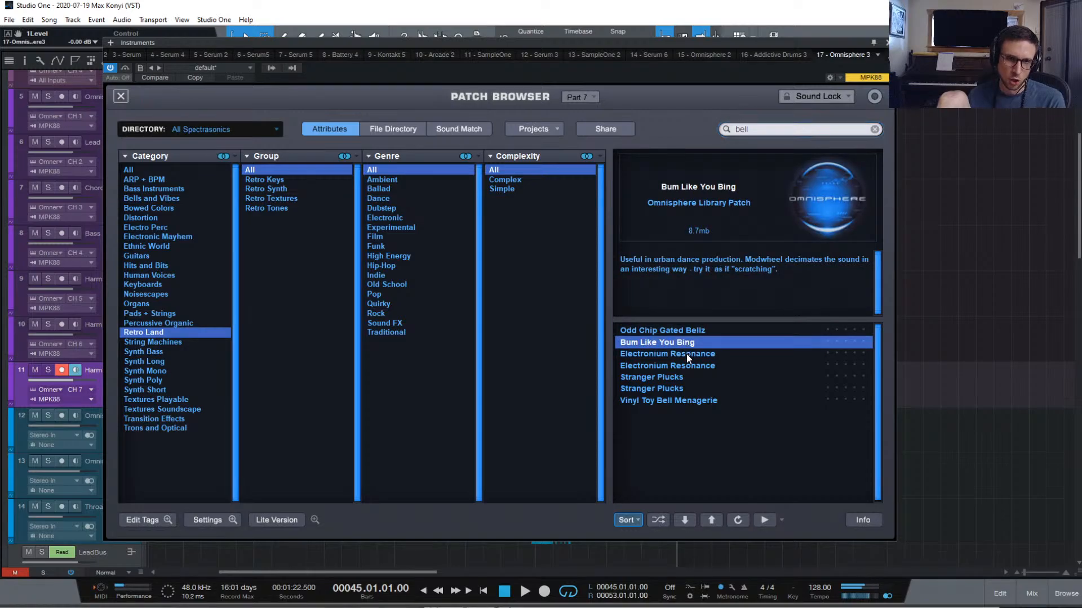
left_click(688, 353)
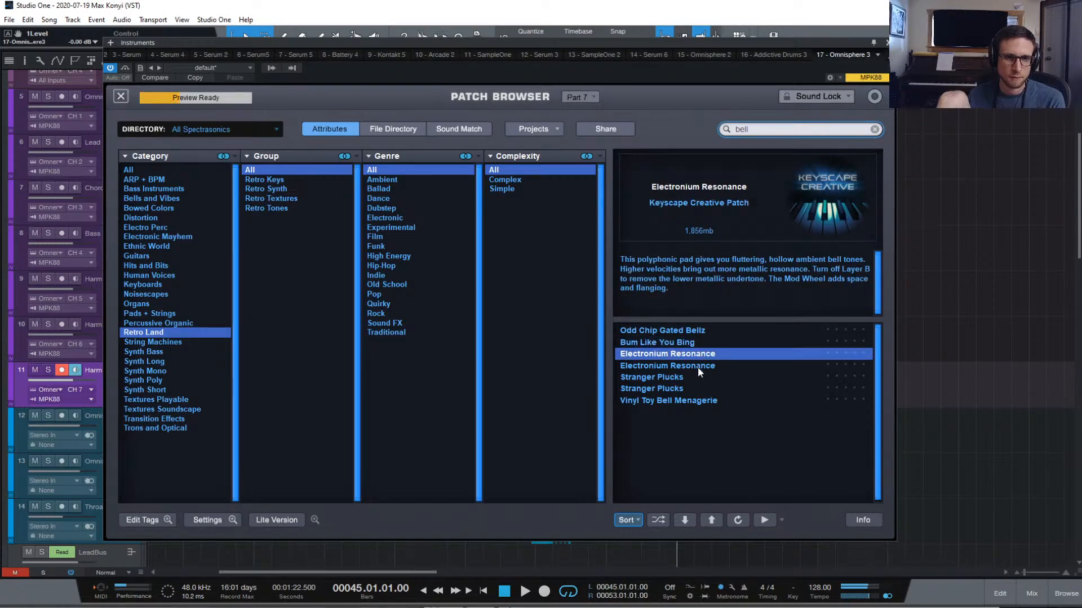
left_click(696, 367)
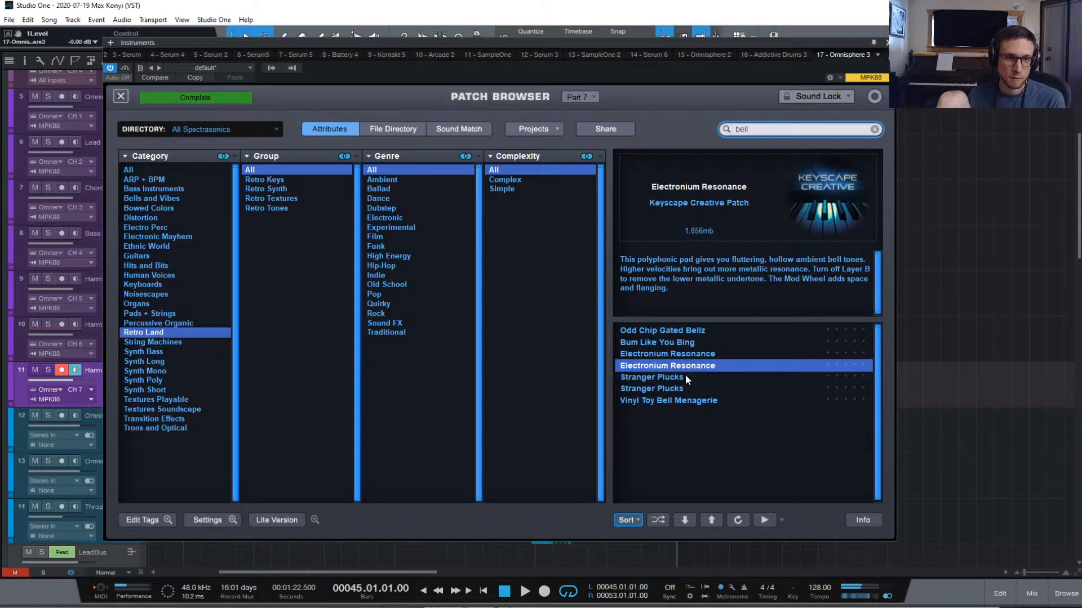
left_click(682, 376)
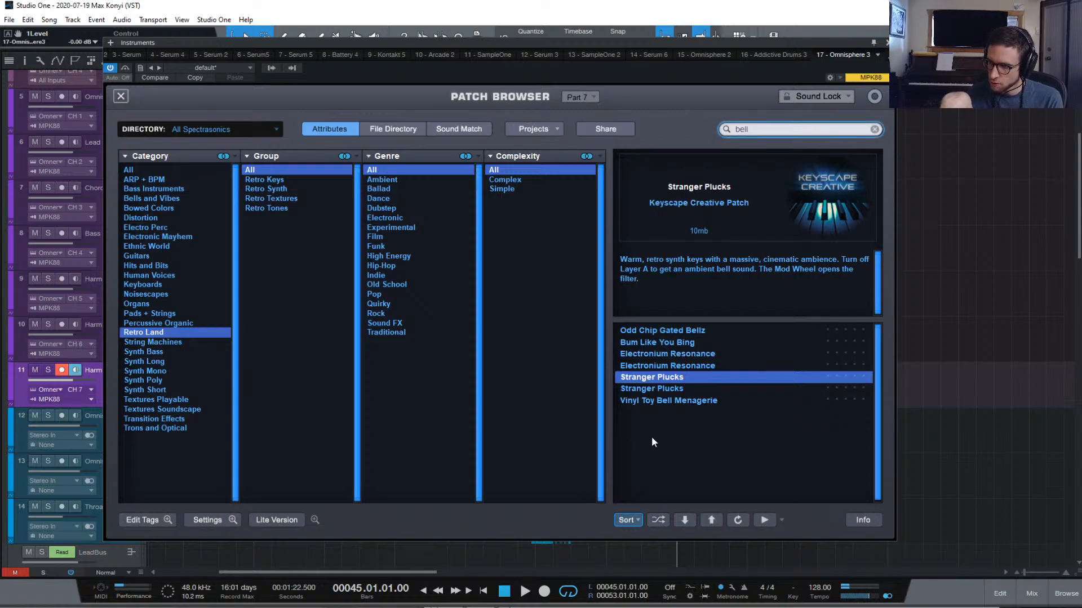
left_click(691, 399)
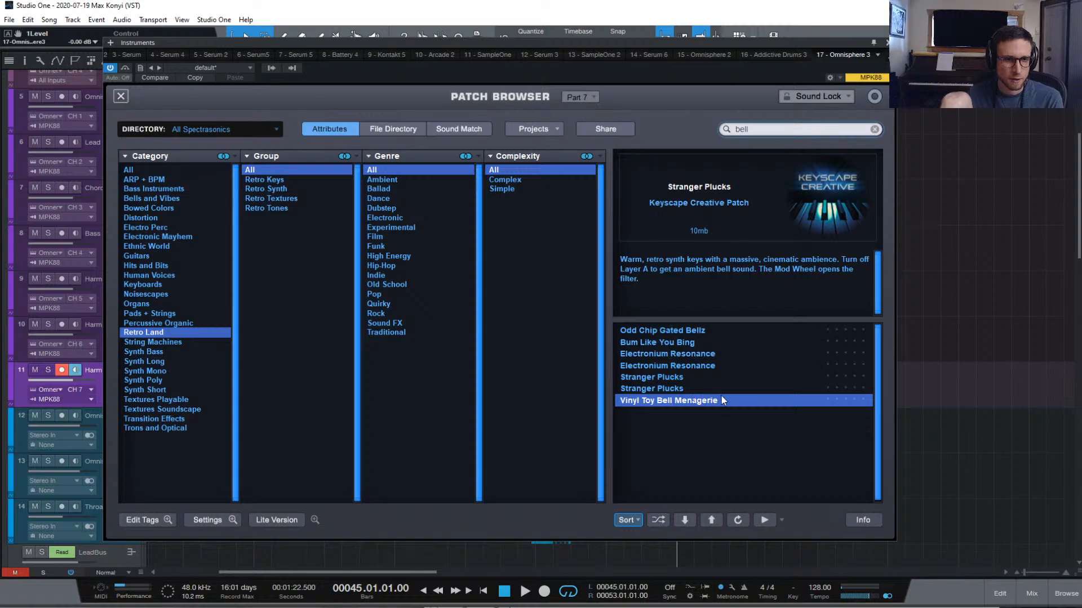
left_click(688, 342)
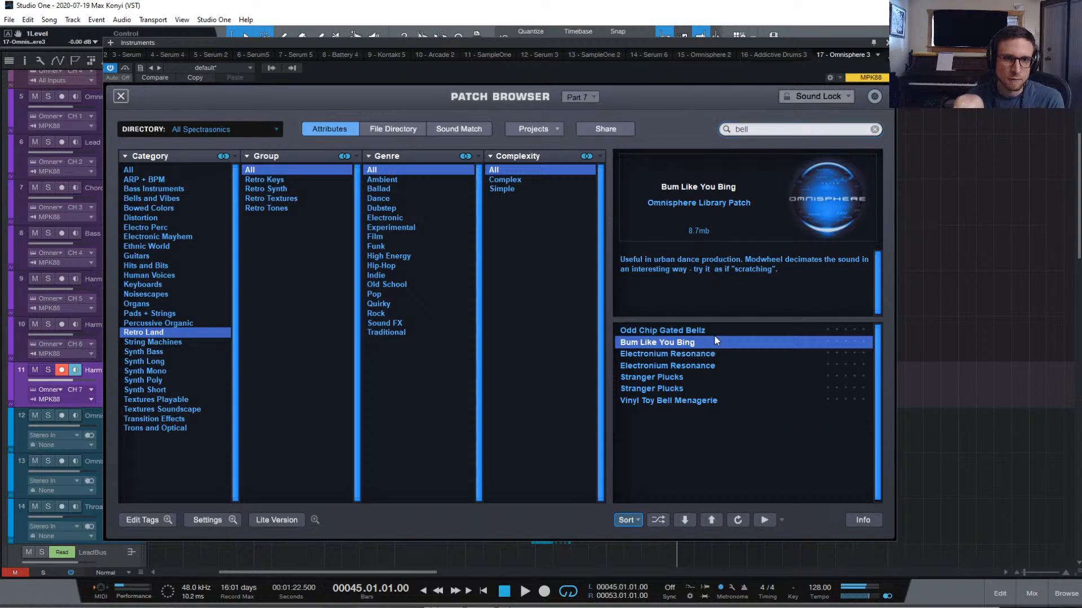
left_click(121, 96)
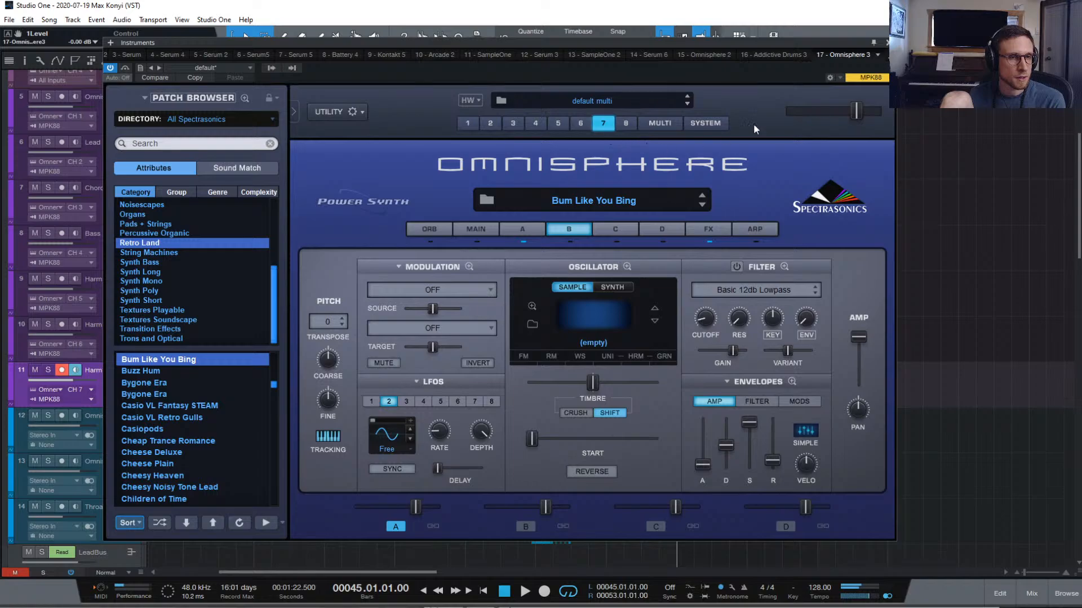
Paste the first two Bells parts onto Harm 3 at bar 45, solo Harm 3, reopen its Omnisphere
left_click(888, 43)
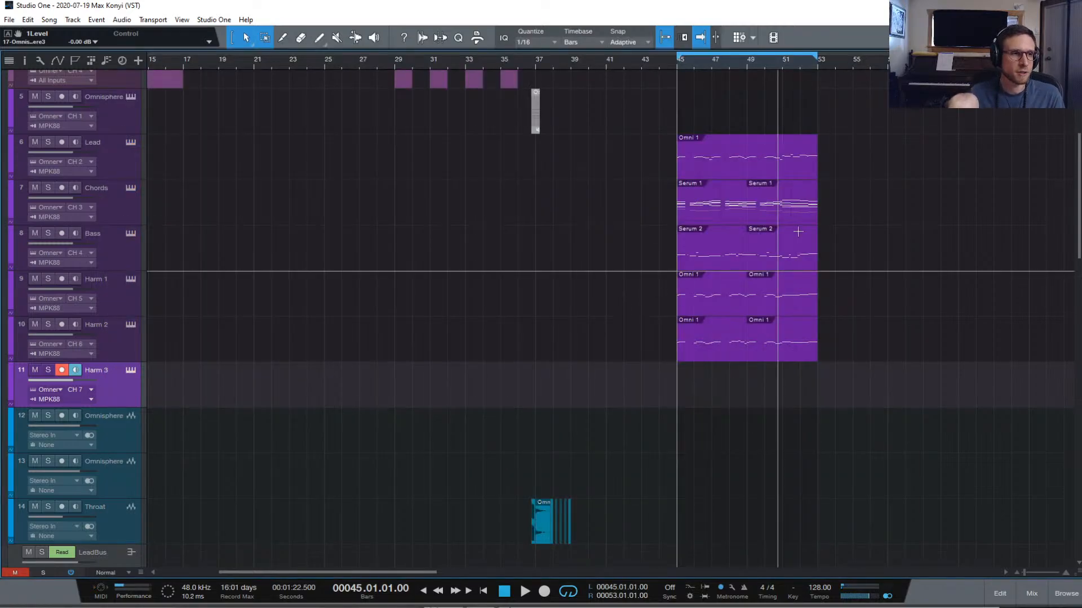
scroll(826, 239, "up", 4)
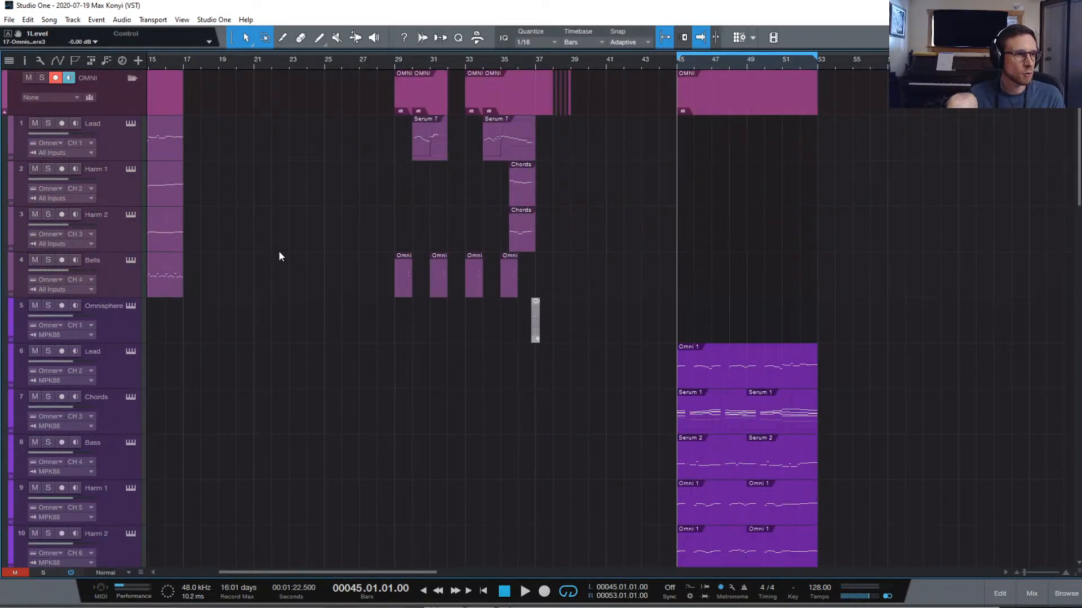
scroll(317, 237, "left", 5)
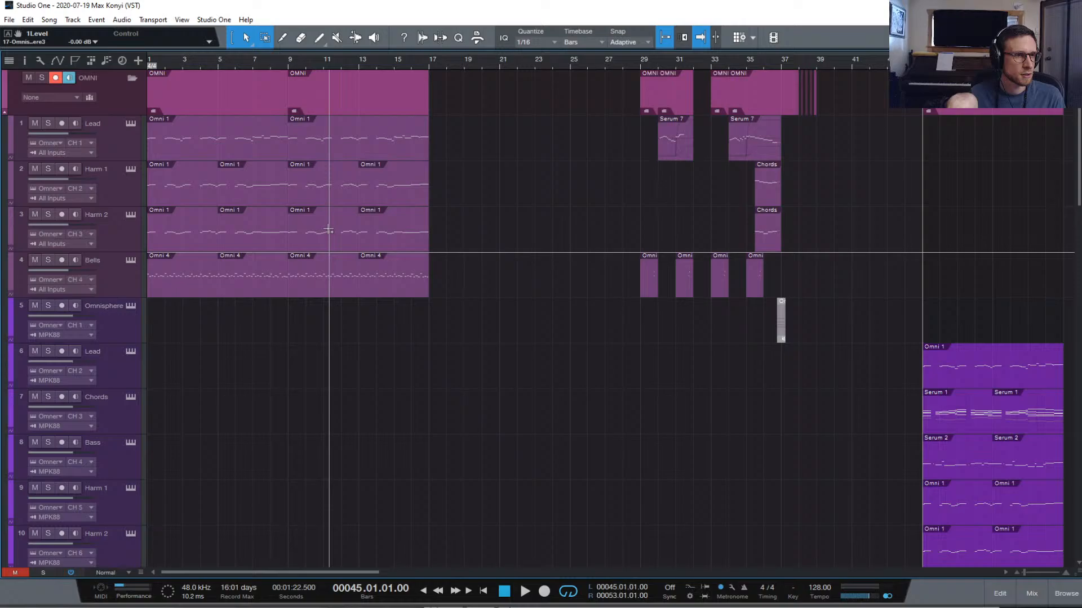
left_click(207, 285)
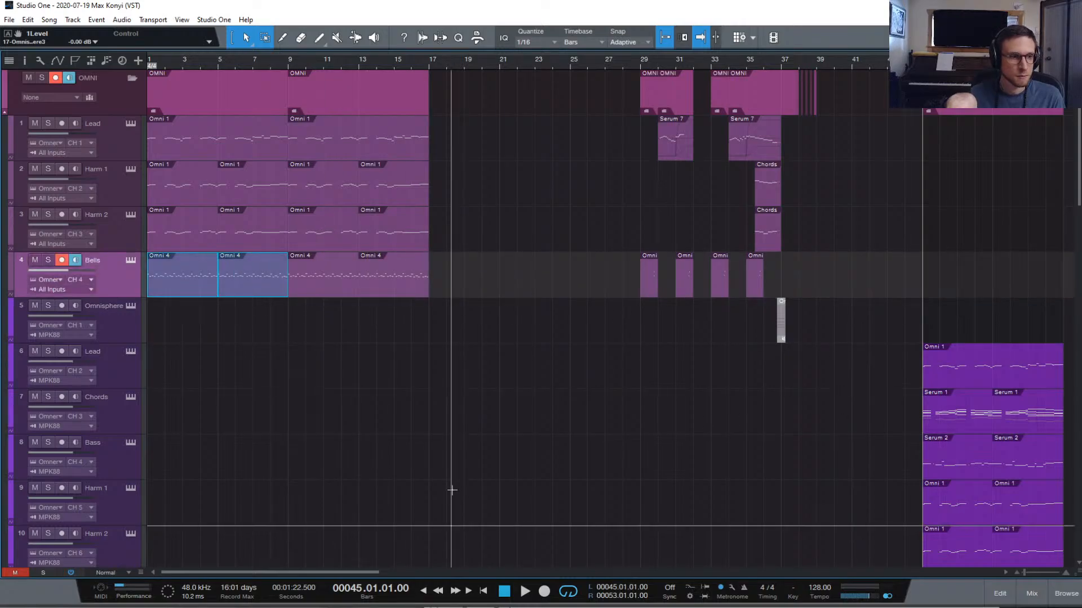
scroll(449, 490, "down", 8)
left_click(131, 270)
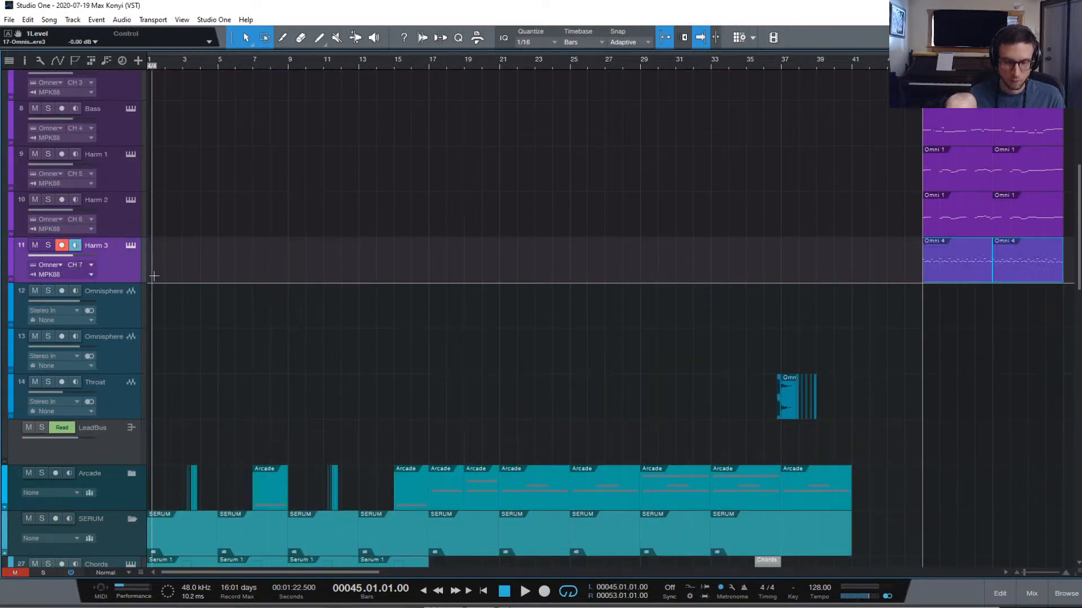
key("space")
left_click(44, 243)
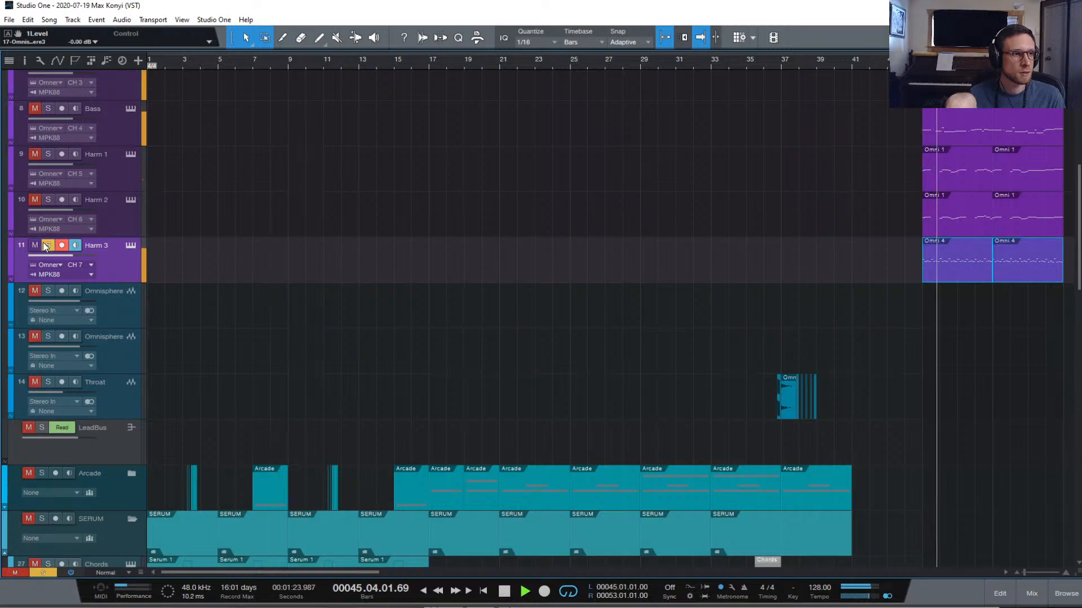
left_click(130, 246)
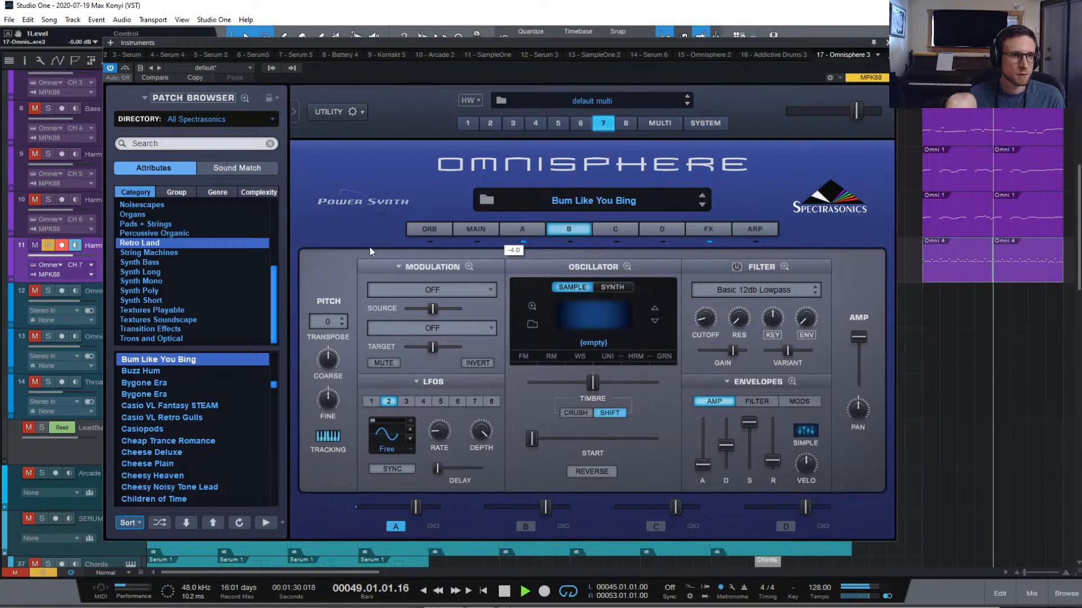
Set the Bum Like You Bing patch to Octave +1 and audition it with Bells soloed
left_click(474, 228)
left_click(381, 270)
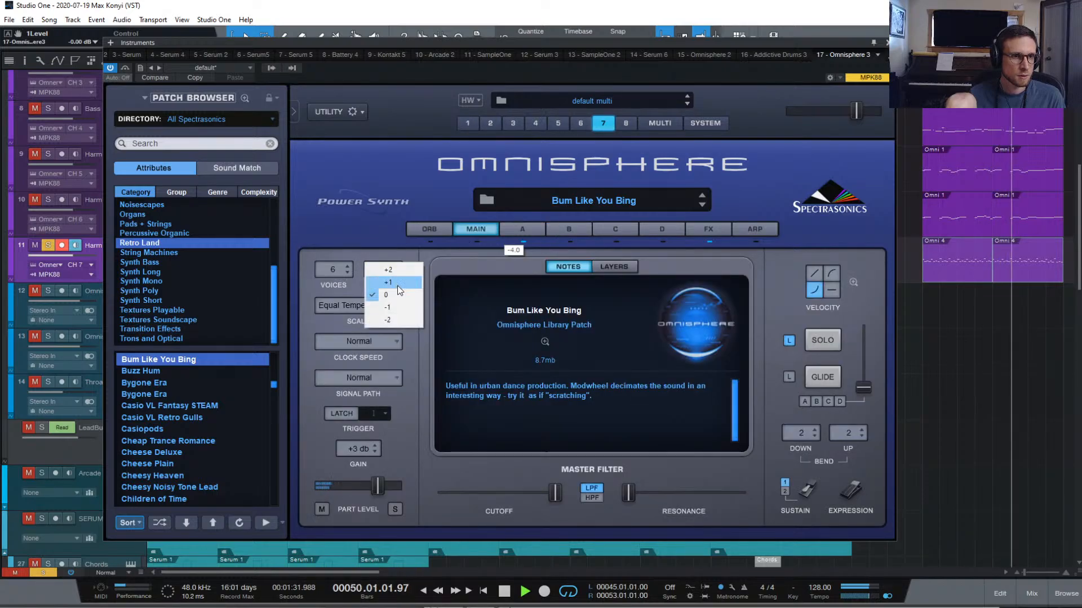
left_click(389, 277)
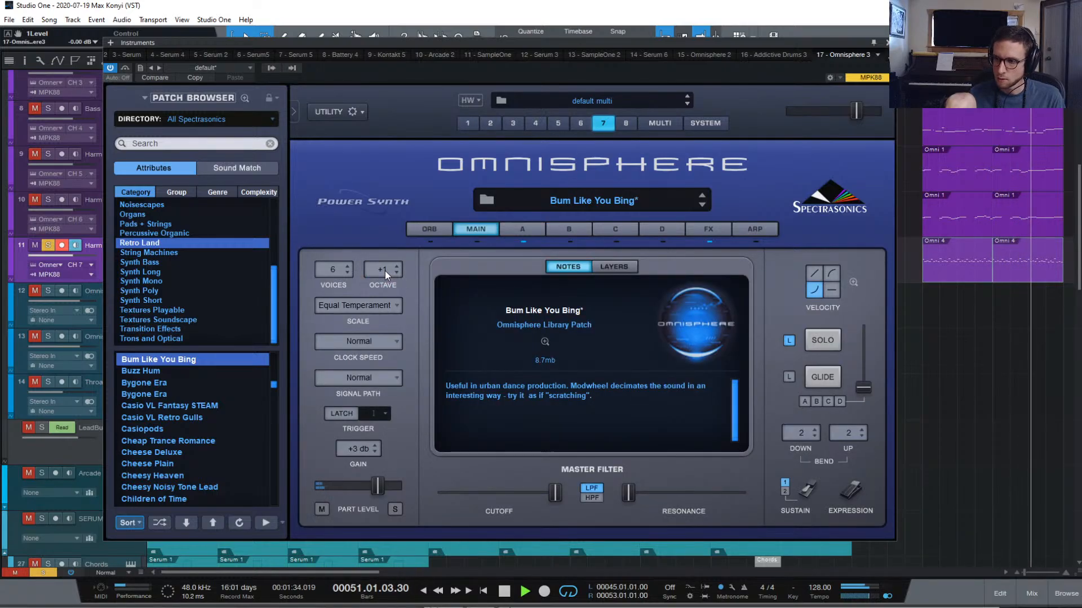
key("space")
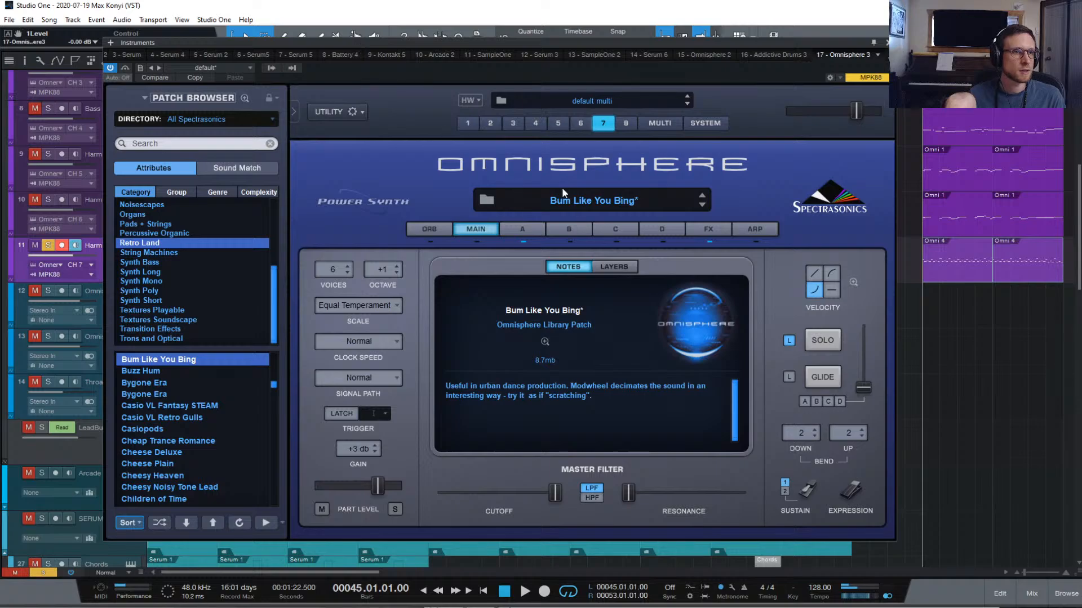
left_click_drag(414, 39, 553, 195)
scroll(238, 68, "up", 3)
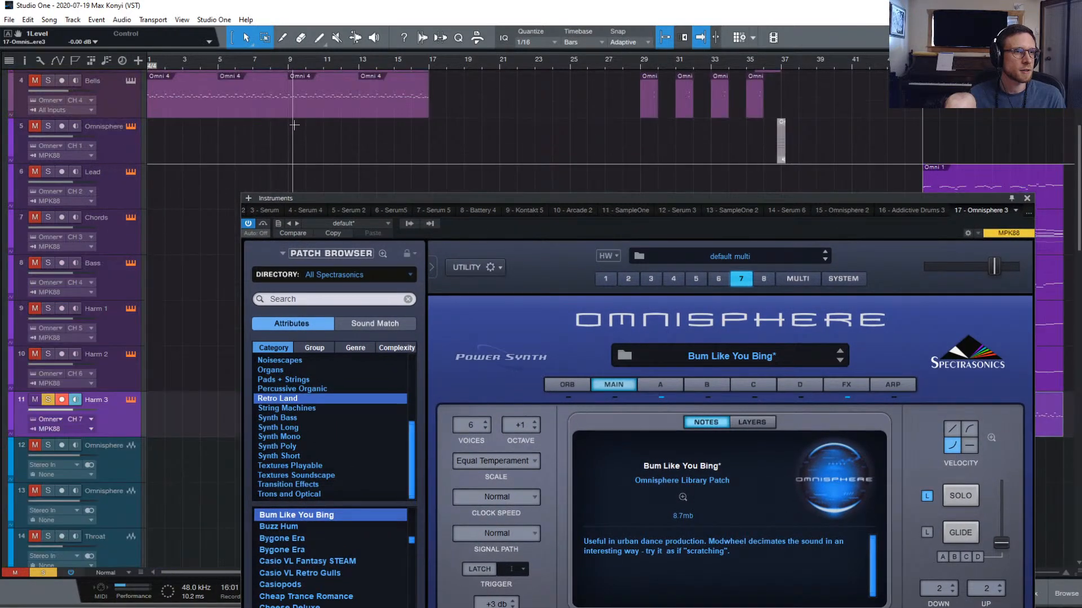
left_click(238, 69)
left_click(49, 81)
key("space")
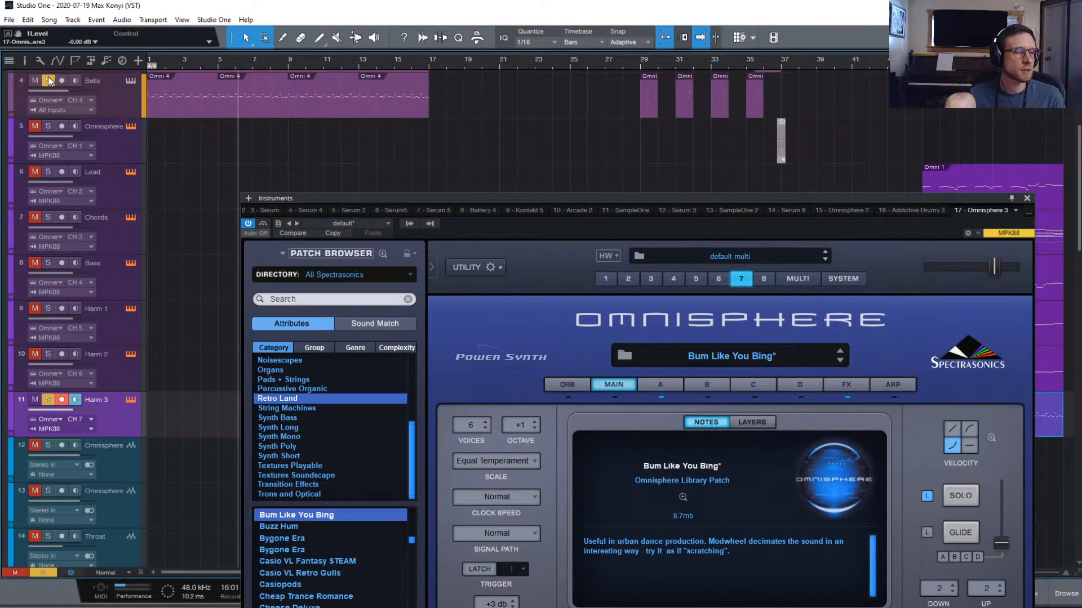
left_click(877, 87)
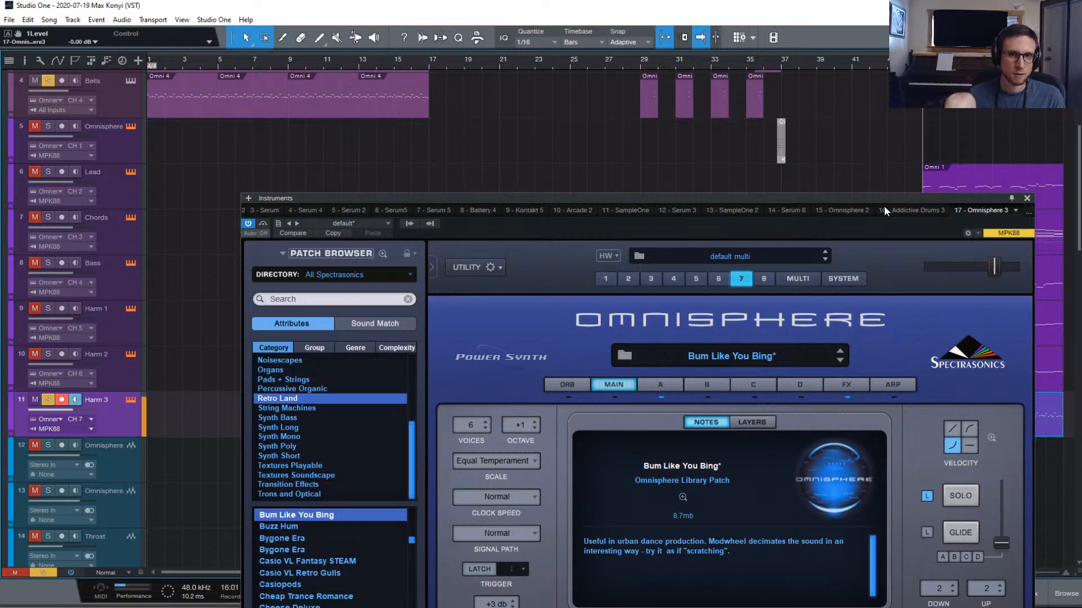
Raise the patch to Octave +2, then show the mixer in place of the Omnisphere window
left_click(523, 427)
left_click(539, 425)
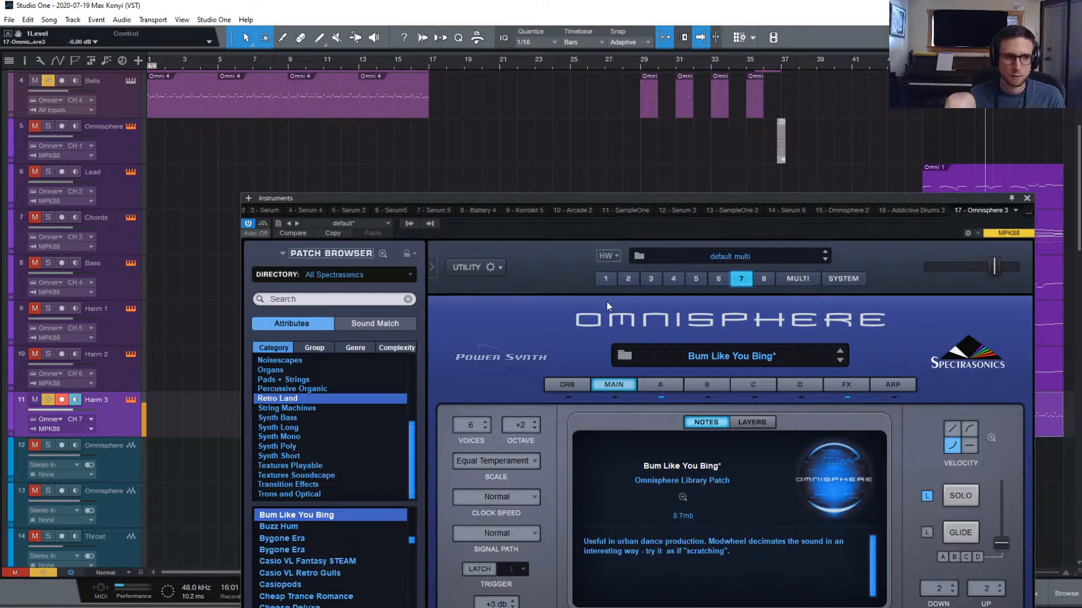
left_click(1038, 599)
left_click(1026, 199)
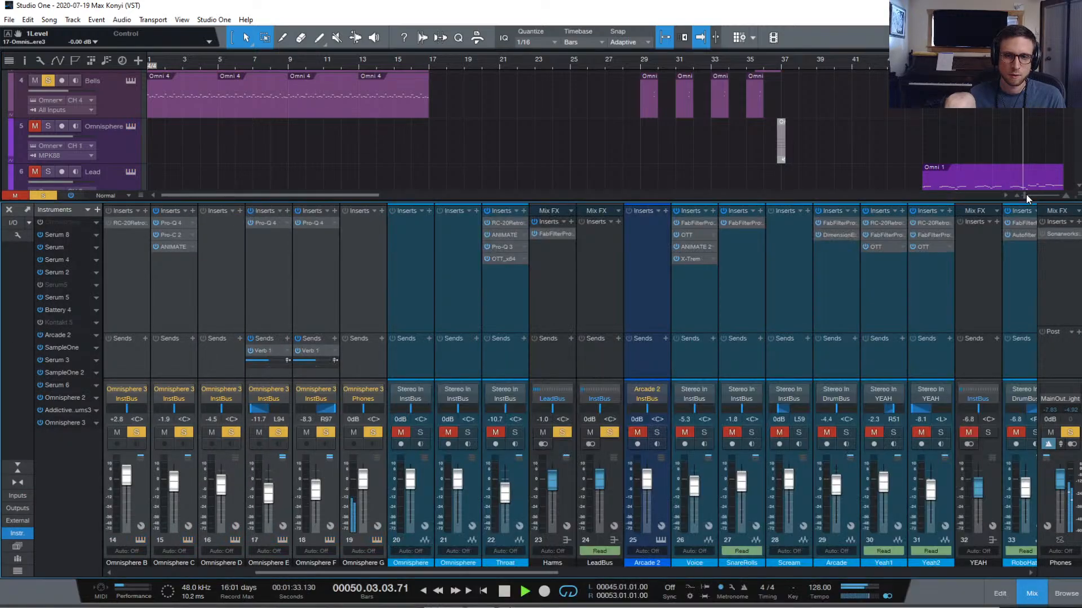
Route Omnisphere G to InstBus, set its fader to -21.9 dB, and clear all solos
left_click(366, 398)
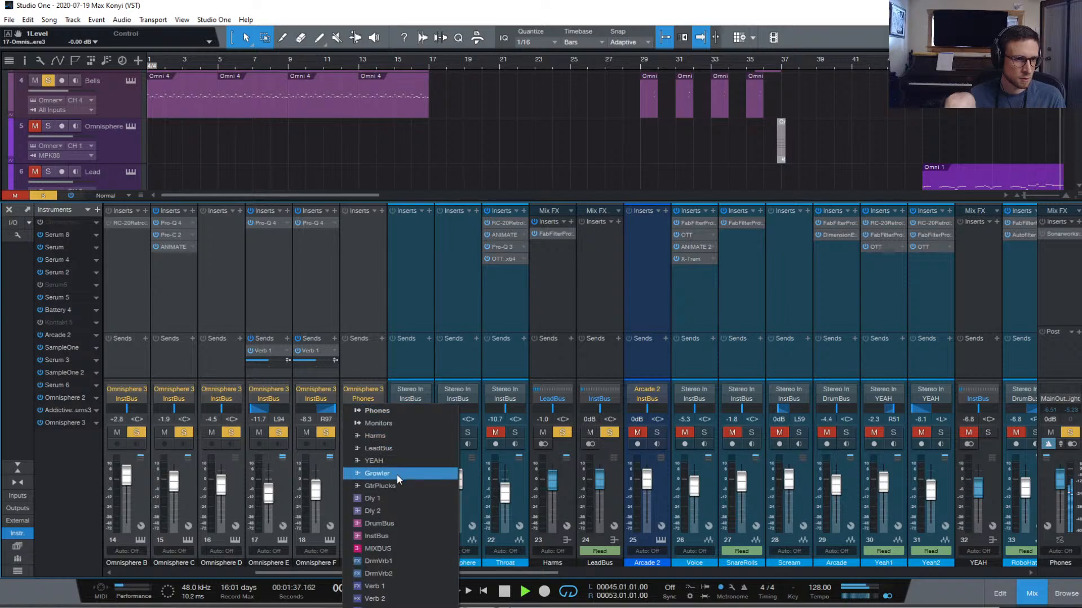
left_click(397, 536)
left_click_drag(363, 485, 363, 505)
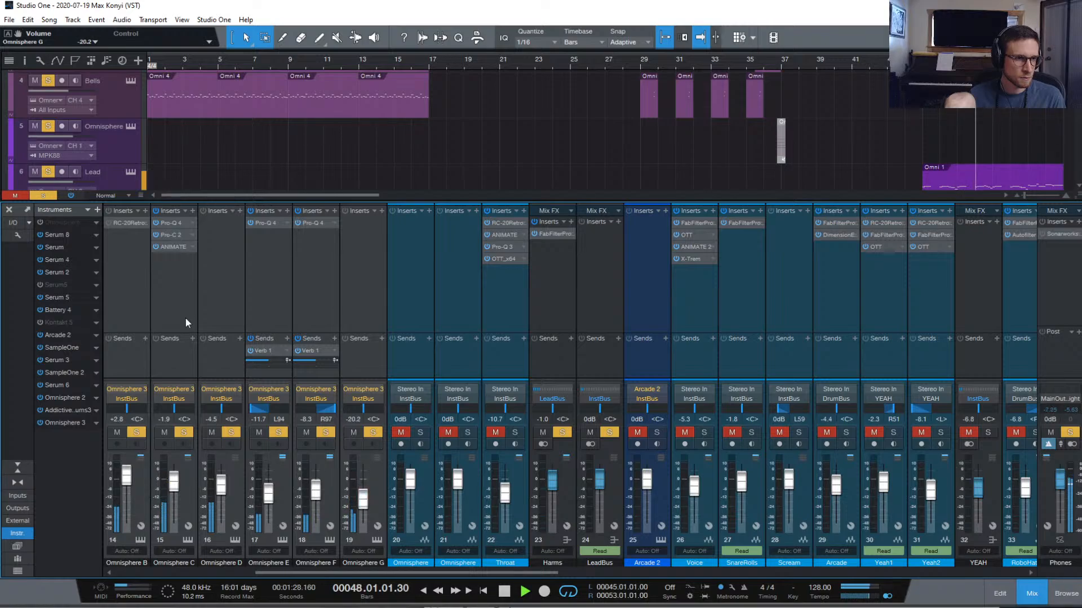
left_click(50, 195)
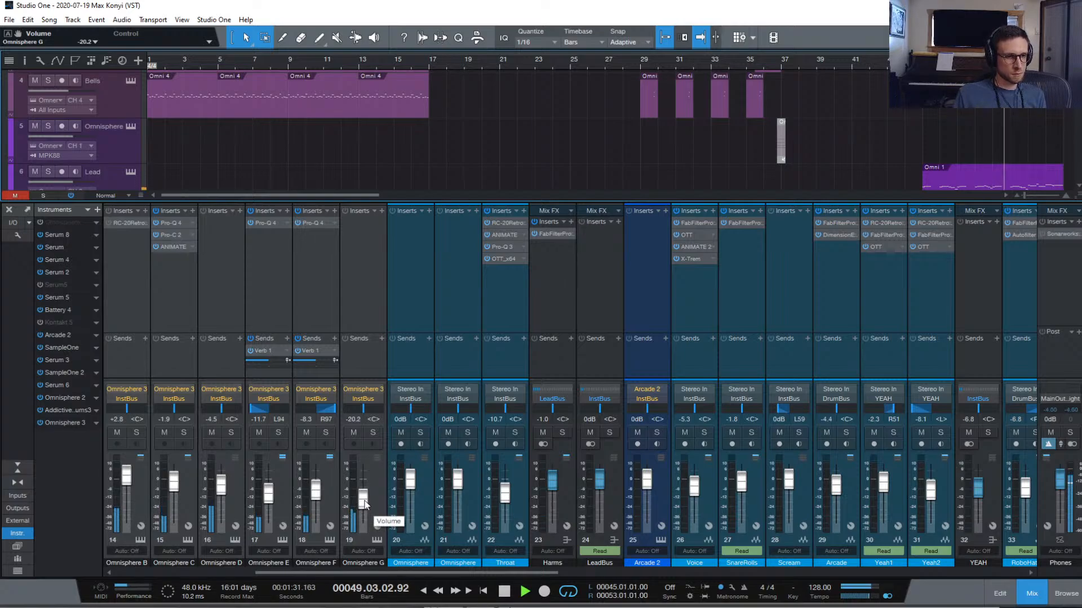
left_click_drag(365, 503, 365, 505)
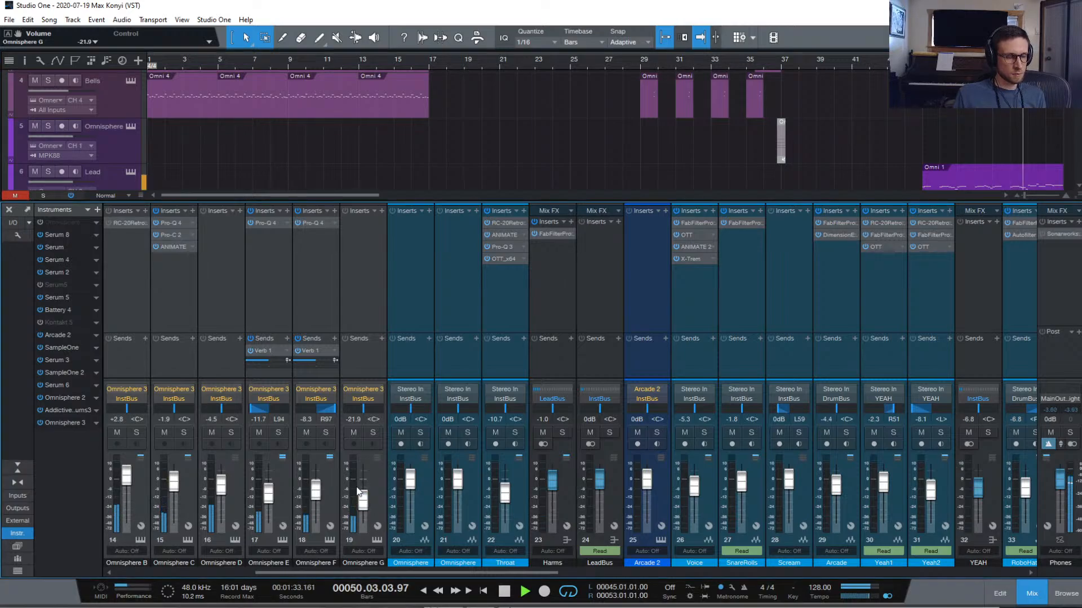
Add a Verb 1 send to Omnisphere G, save the song, and close the mixer
left_click_drag(310, 351, 371, 350)
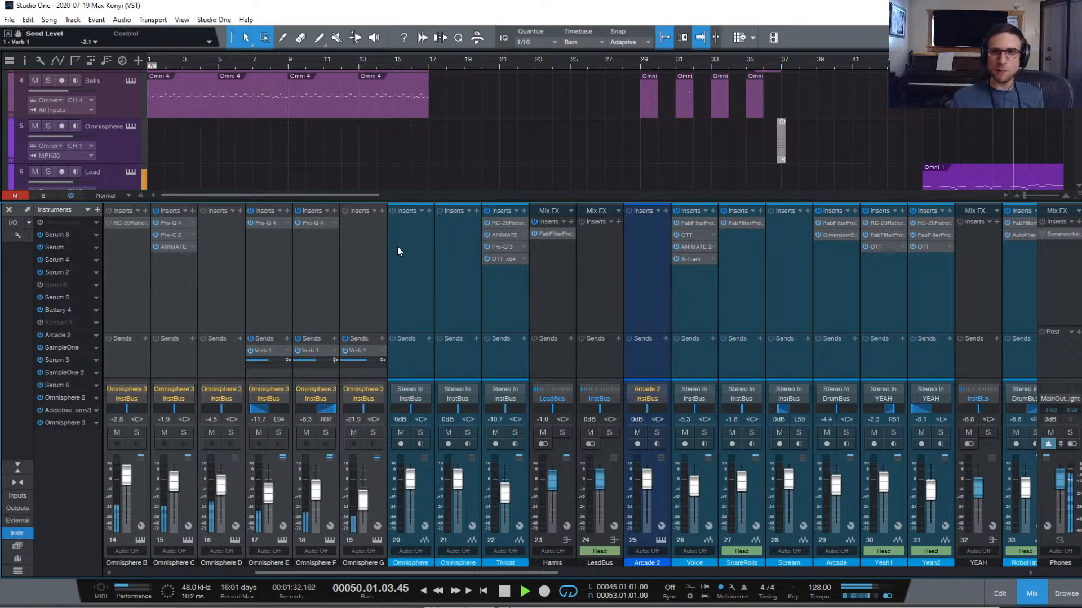
key("ctrl+s")
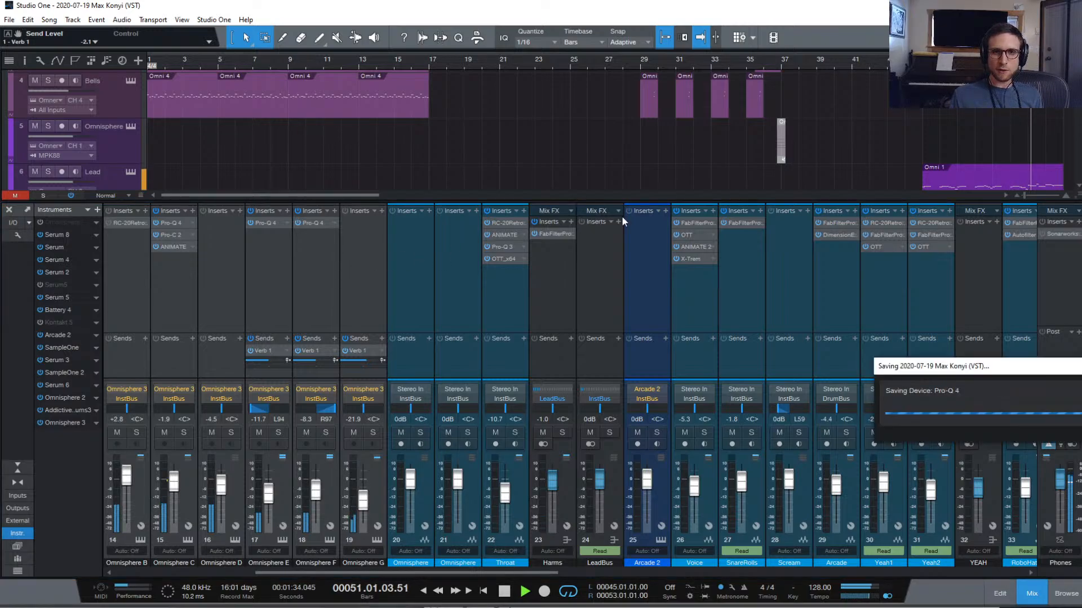
left_click(1031, 595)
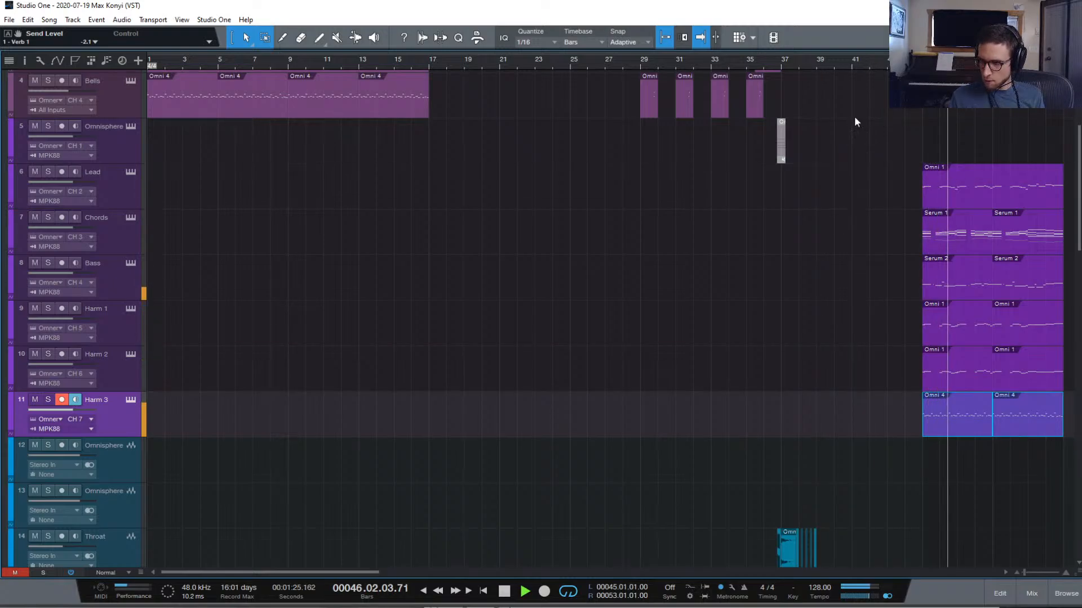
Drag the Omnisphere through Harm 3 tracks into the SERUM folder, undoing the stray Chords move
scroll(854, 116, "down", 6)
scroll(971, 279, "right", 5)
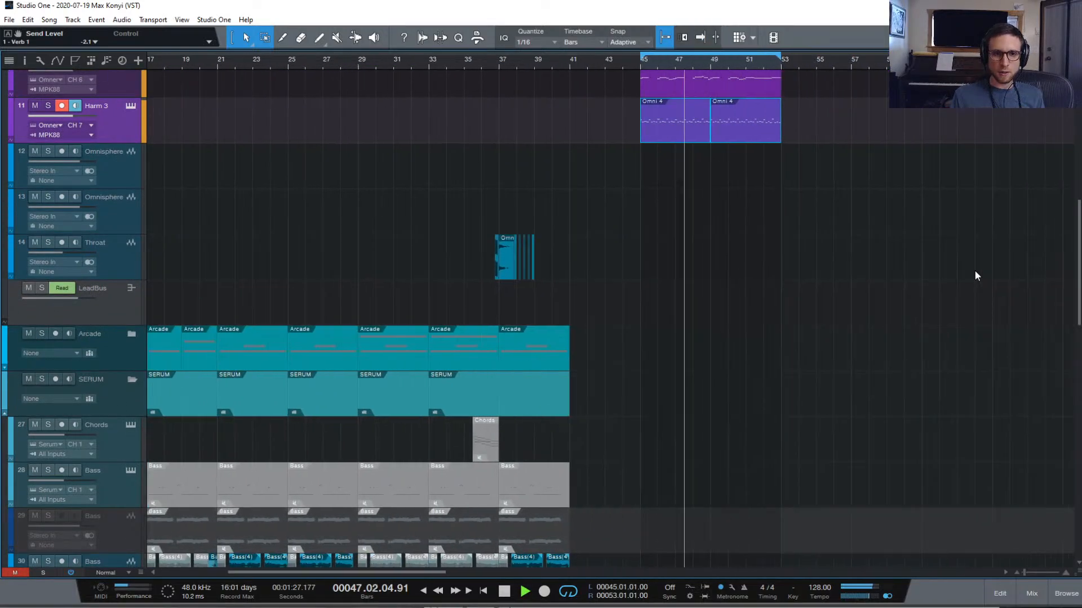
scroll(900, 219, "down", 15)
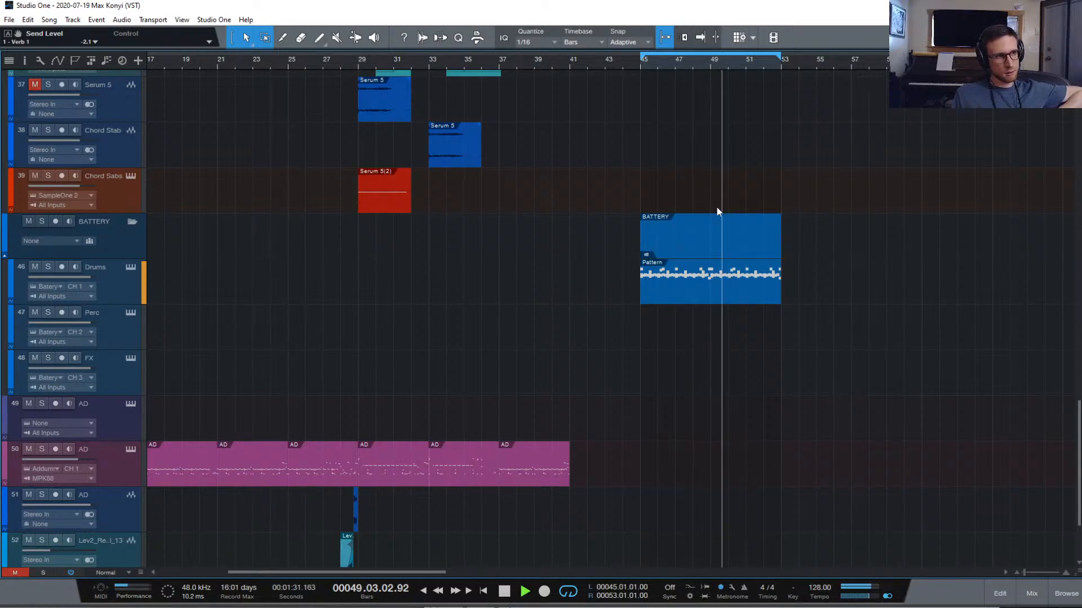
scroll(385, 258, "up", 4)
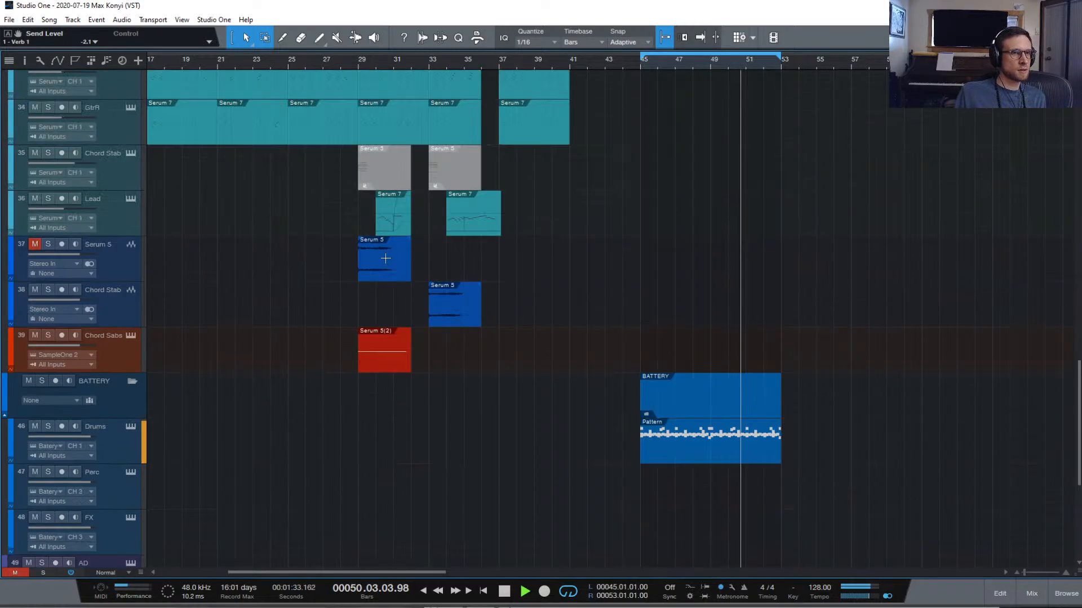
scroll(385, 258, "up", 20)
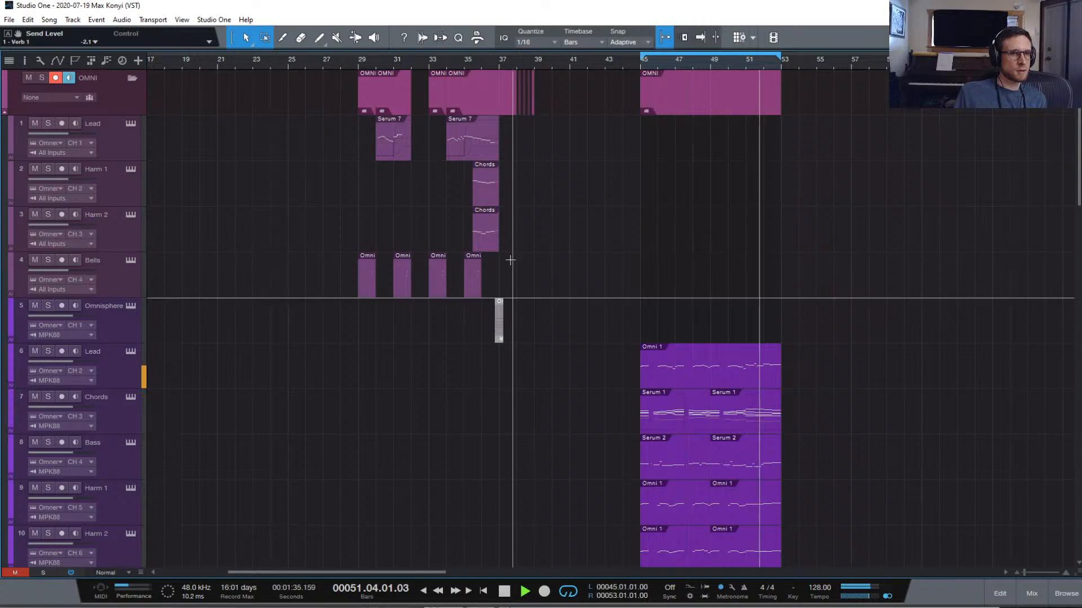
scroll(104, 306, "down", 1)
left_click(103, 306)
scroll(184, 416, "down", 3)
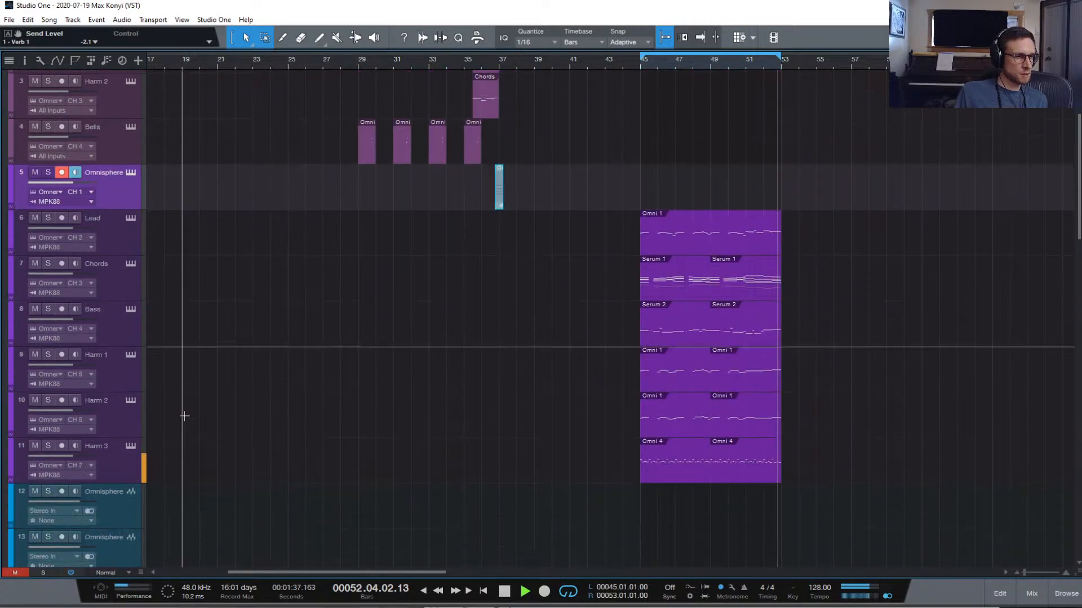
left_click(114, 469)
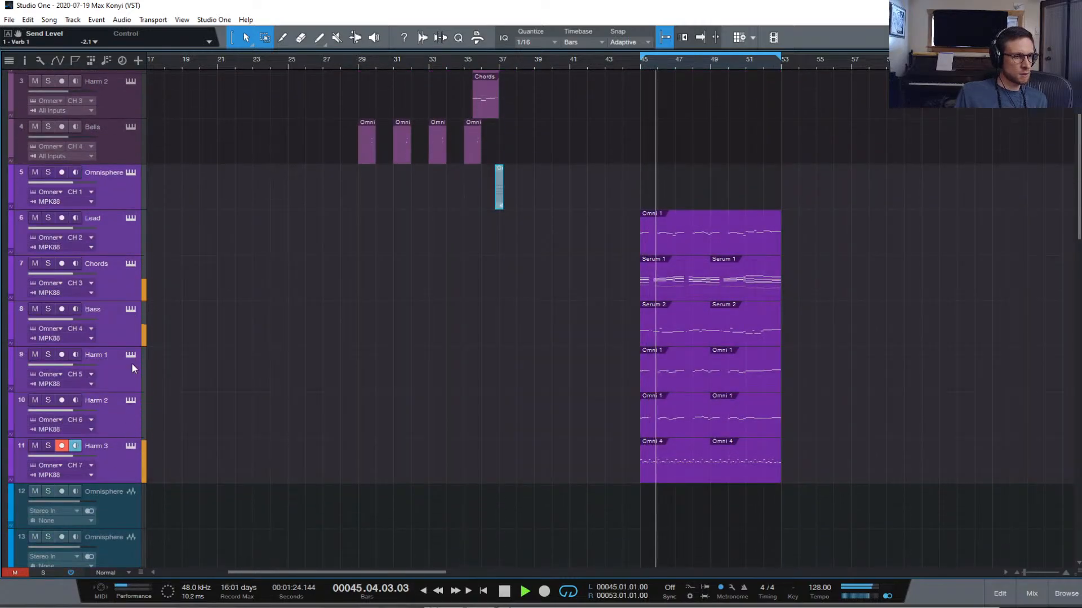
scroll(265, 333, "down", 6)
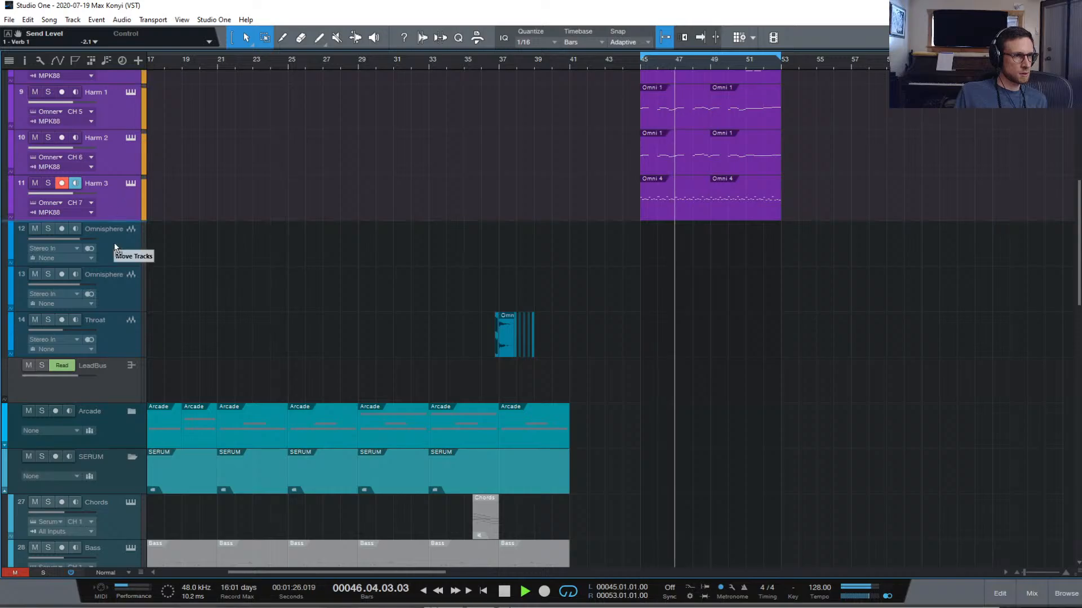
left_click_drag(114, 242, 127, 369)
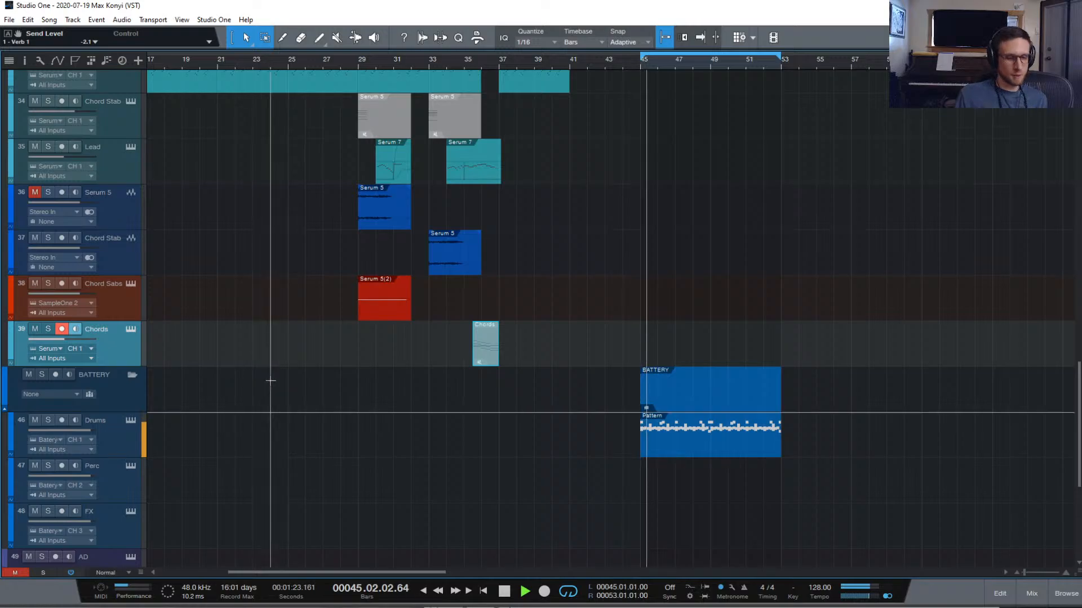
key("ctrl+z")
scroll(238, 366, "up", 10)
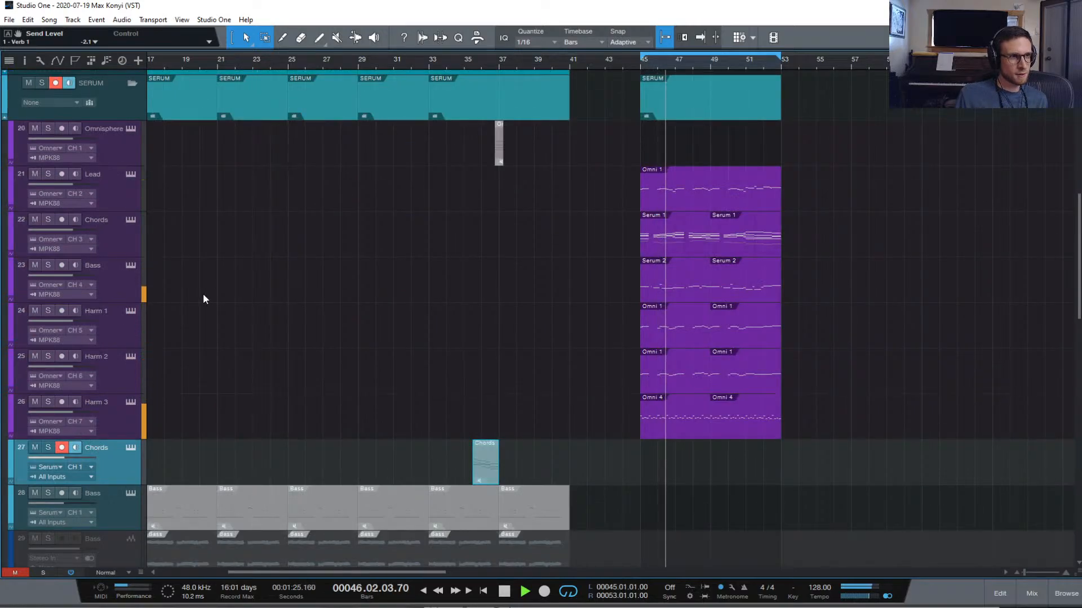
Set tracks to Overview height and move the Omnisphere tracks below Chord Sabs
left_click(125, 572)
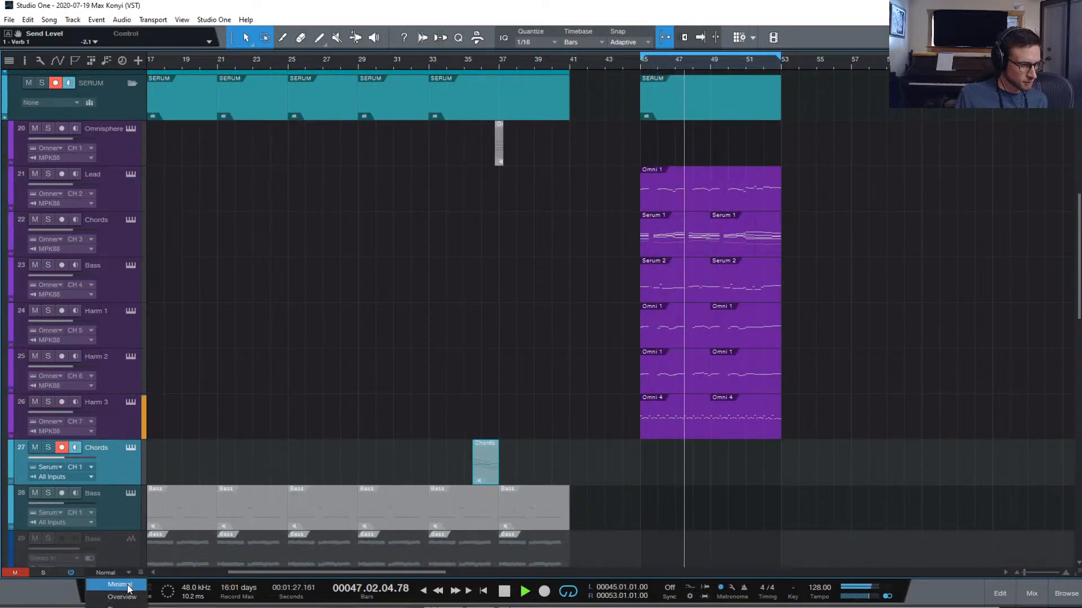
left_click(124, 597)
left_click(110, 147)
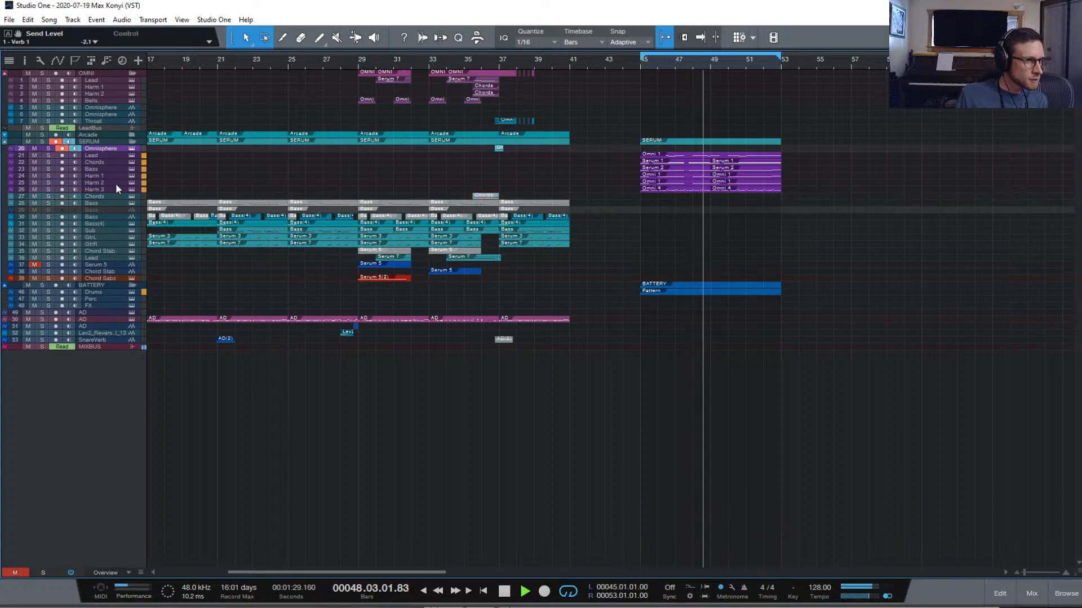
left_click(108, 187, "shift")
left_click_drag(109, 187, 118, 278)
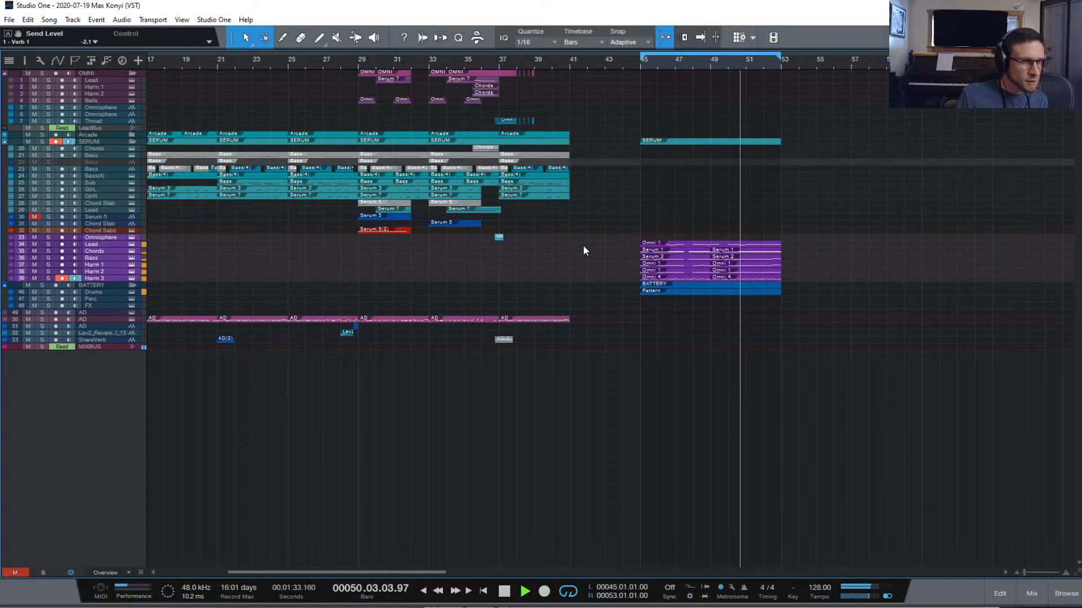
Slide the new section's purple and Pattern clips back to bar 41 and play from bar 33
left_click_drag(791, 288, 806, 271)
left_click(682, 143)
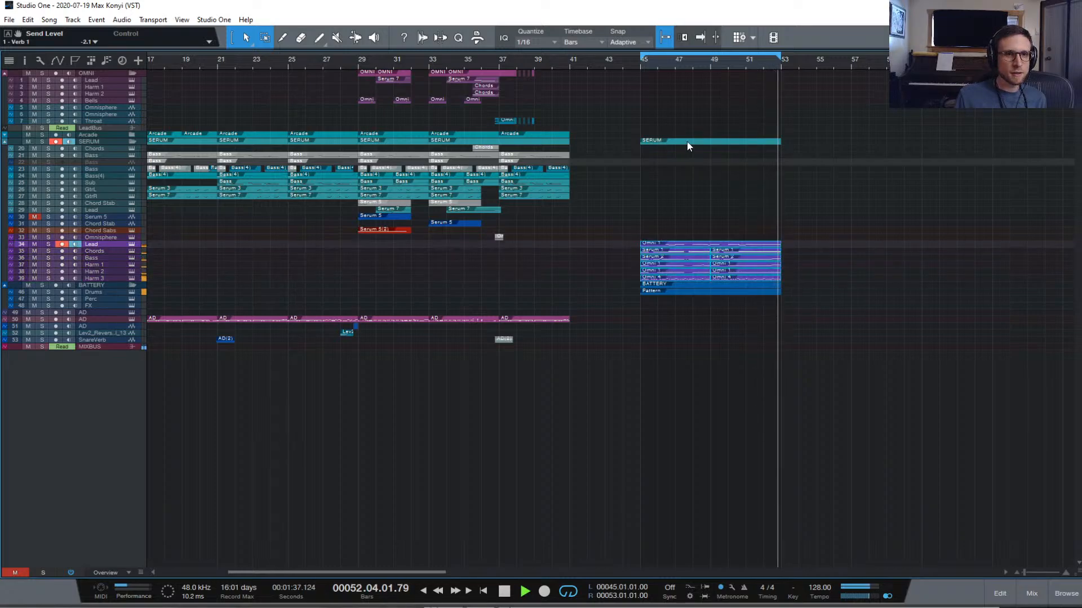
left_click(782, 170)
left_click_drag(800, 309, 626, 230)
key("space")
left_click_drag(682, 292, 613, 290)
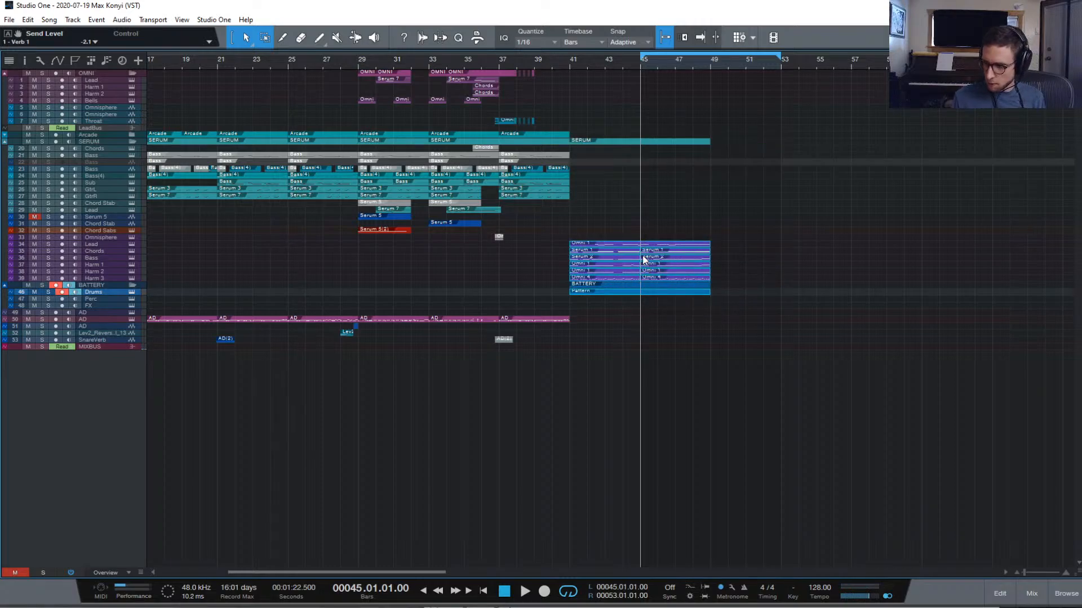
left_click(499, 62)
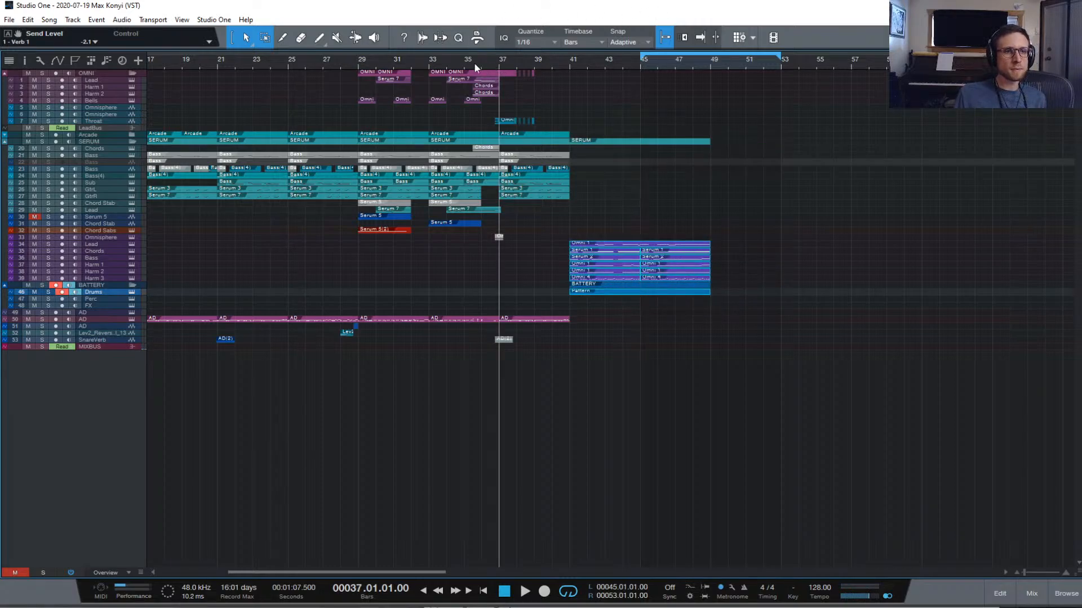
left_click(428, 63)
key("space")
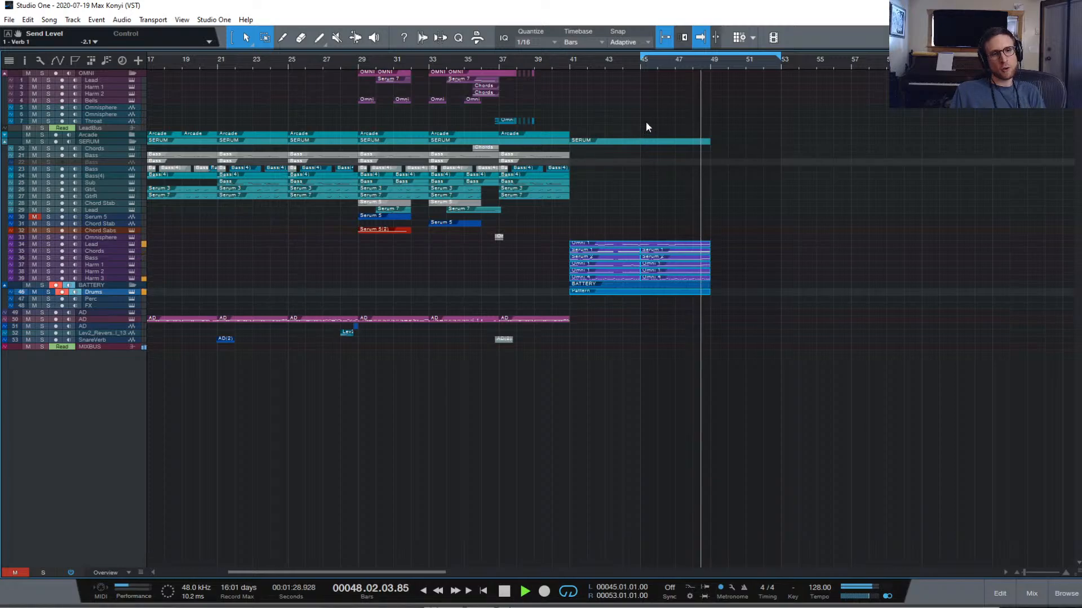
key("space")
left_click(548, 61)
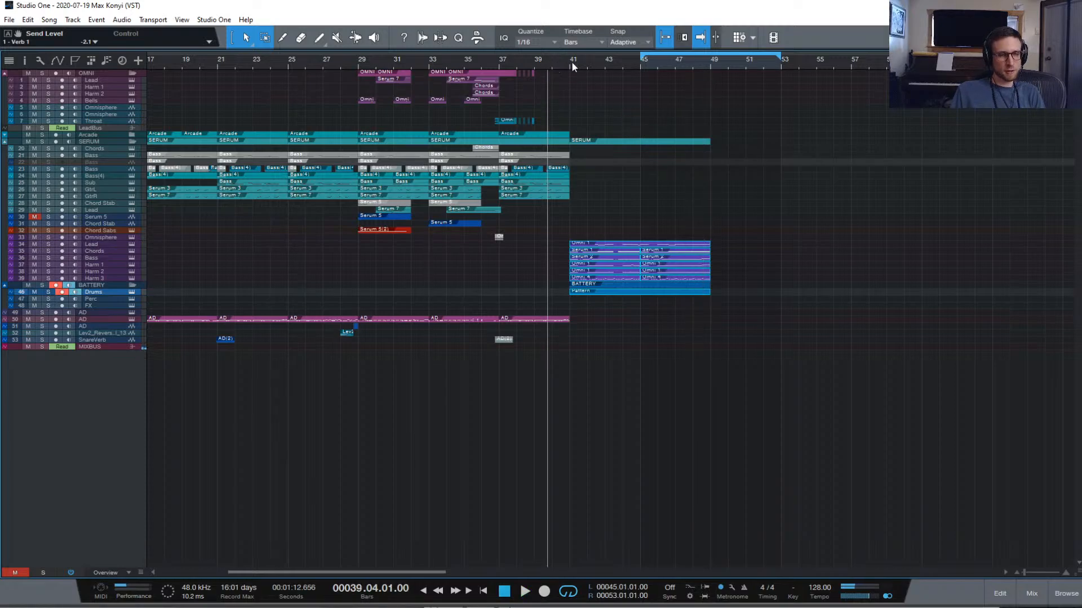
key("space")
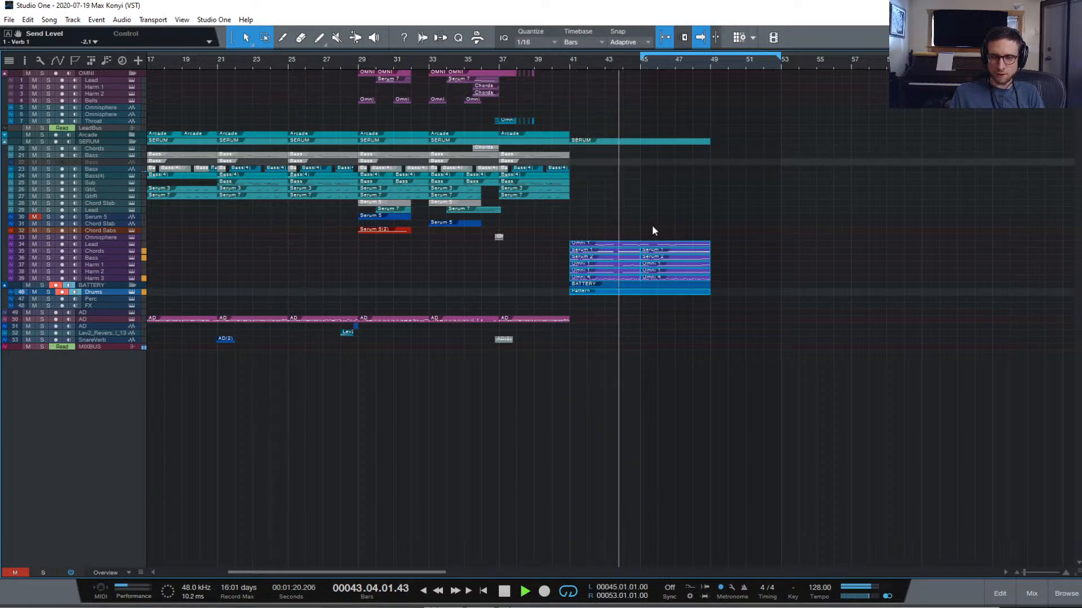
key("space")
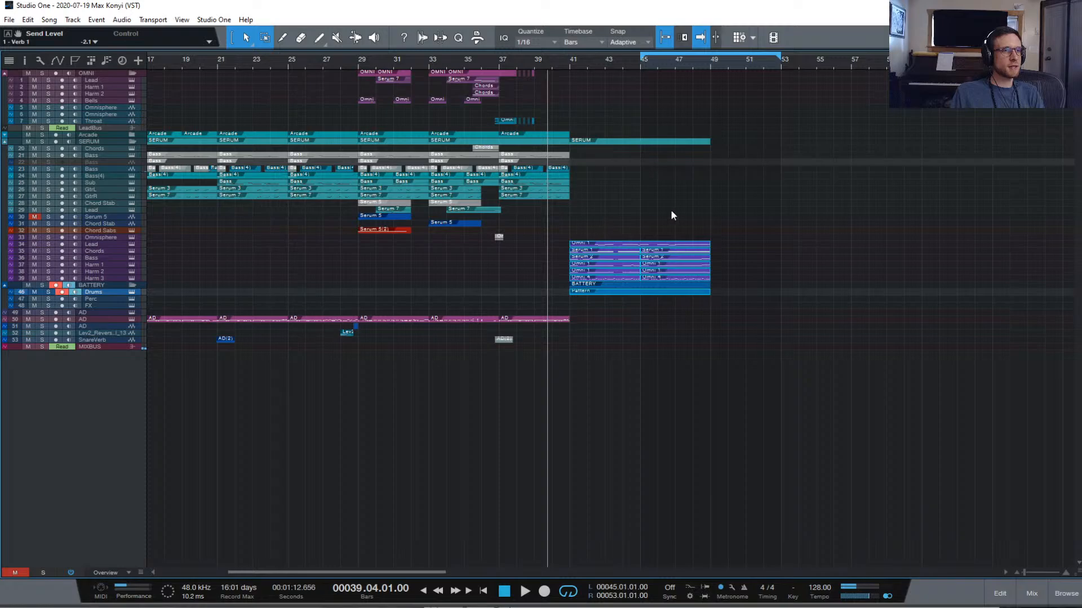
Return all tracks to Normal height and scroll back to the top of the arrangement
left_click(111, 570)
left_click(113, 607)
scroll(684, 414, "up", 4)
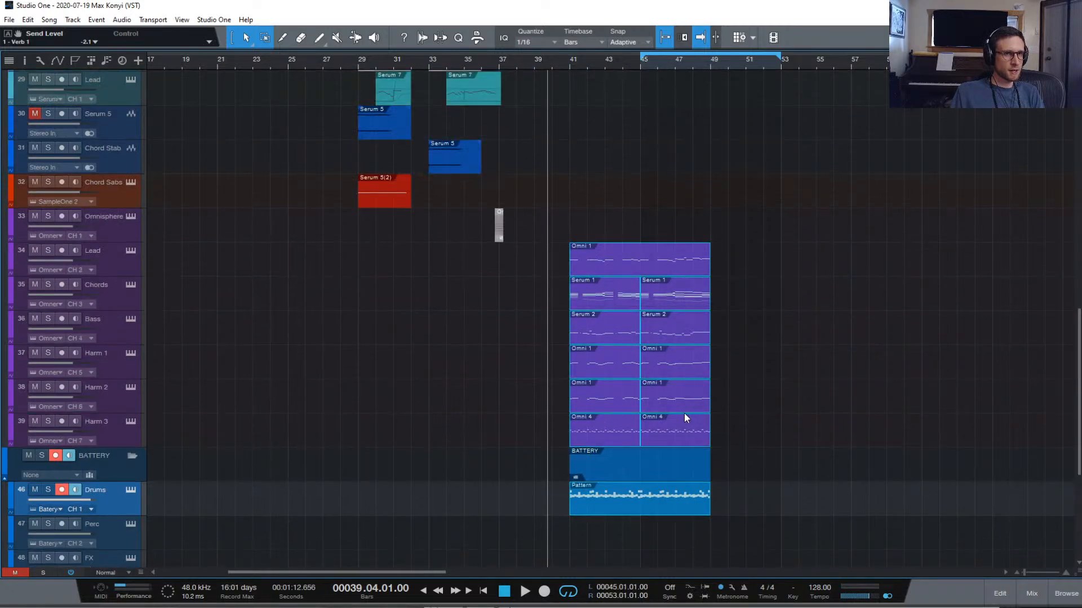
scroll(803, 416, "up", 5)
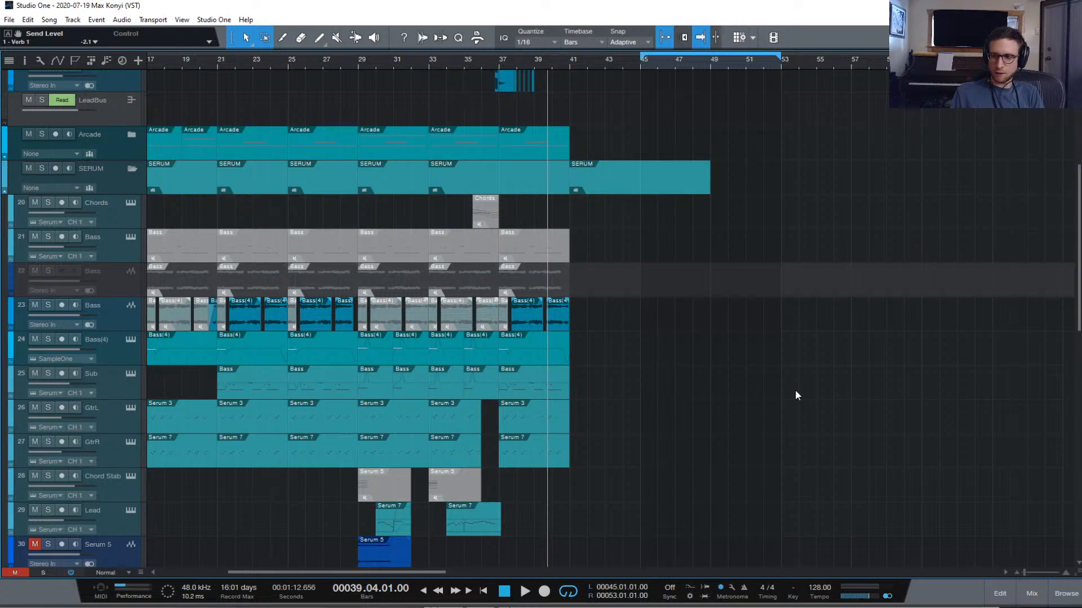
scroll(795, 394, "down", 3)
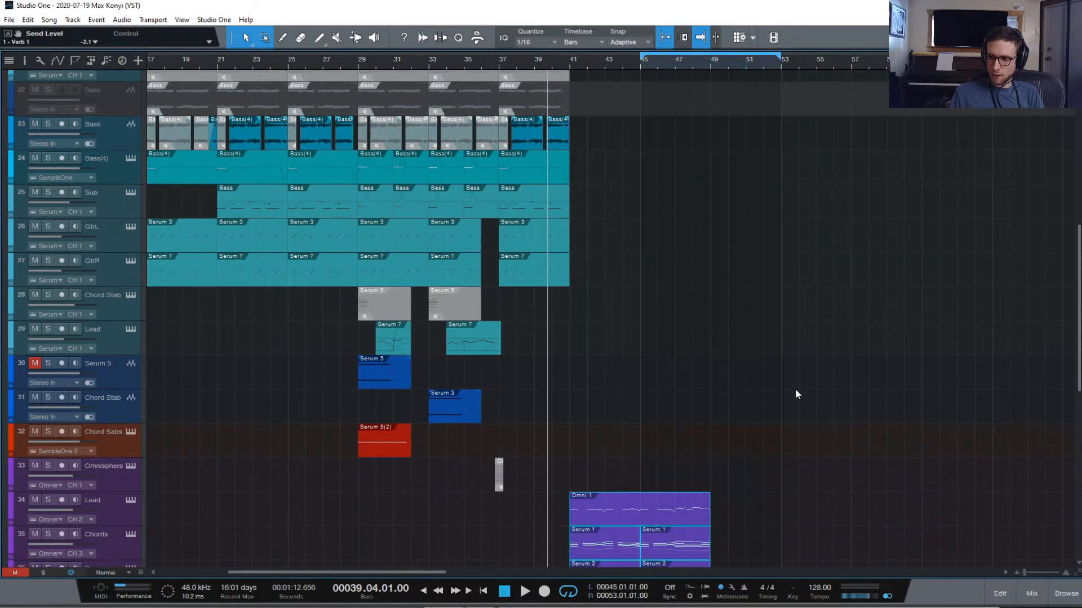
scroll(780, 393, "left", 5)
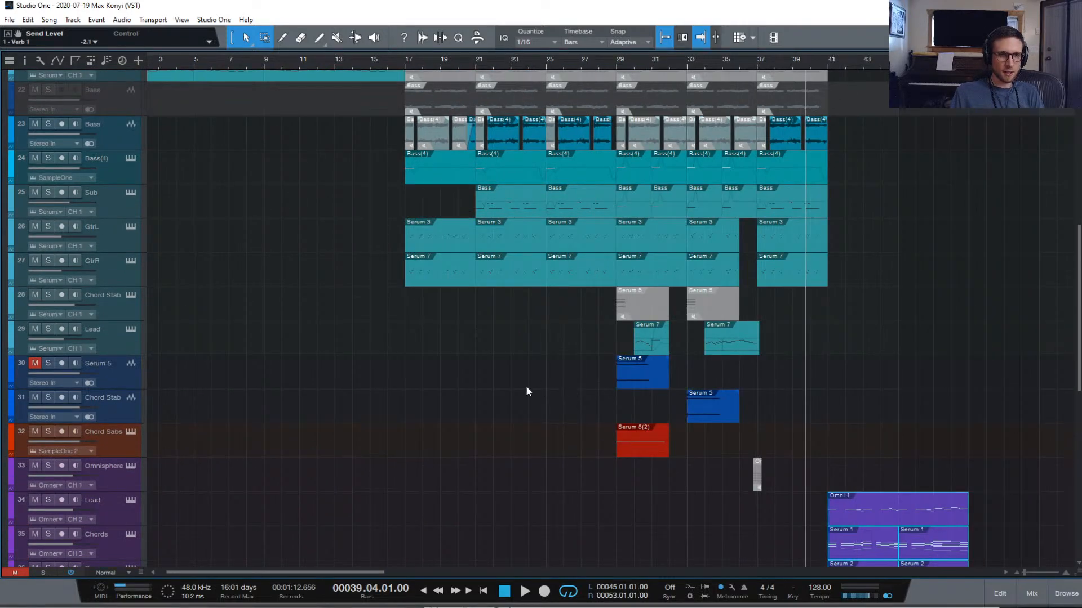
scroll(526, 386, "up", 3)
scroll(533, 383, "down", 5)
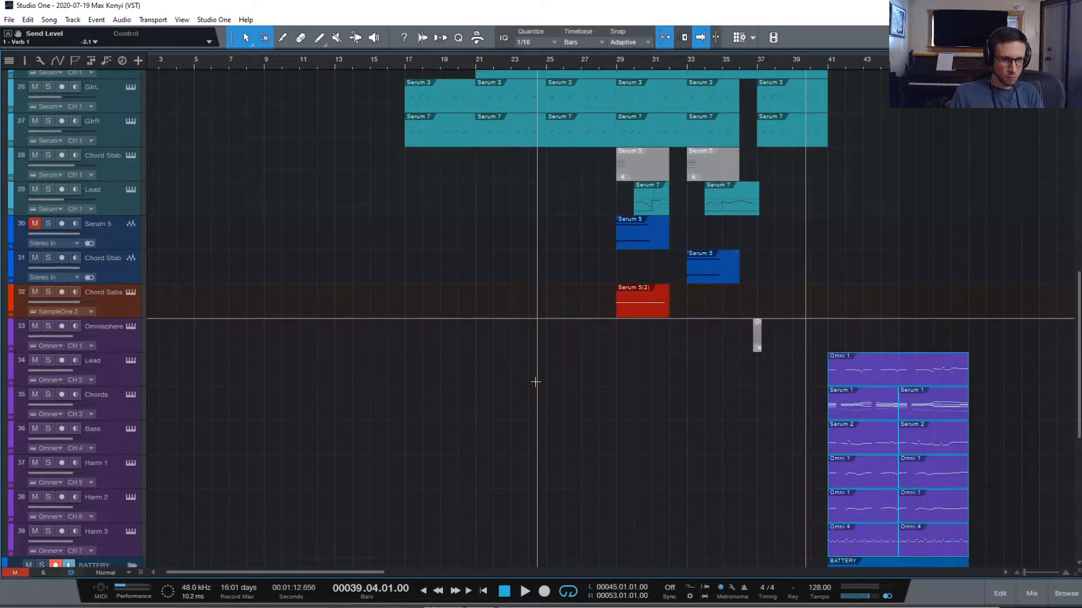
scroll(535, 382, "down", 3)
scroll(535, 382, "down", 1)
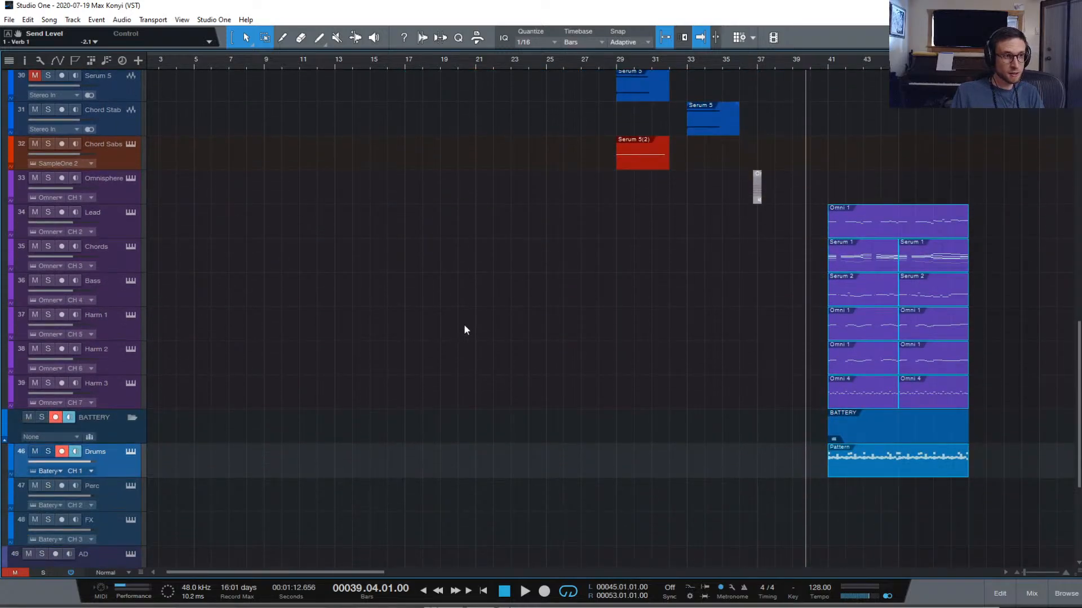
scroll(465, 330, "left", 2)
scroll(465, 330, "up", 4)
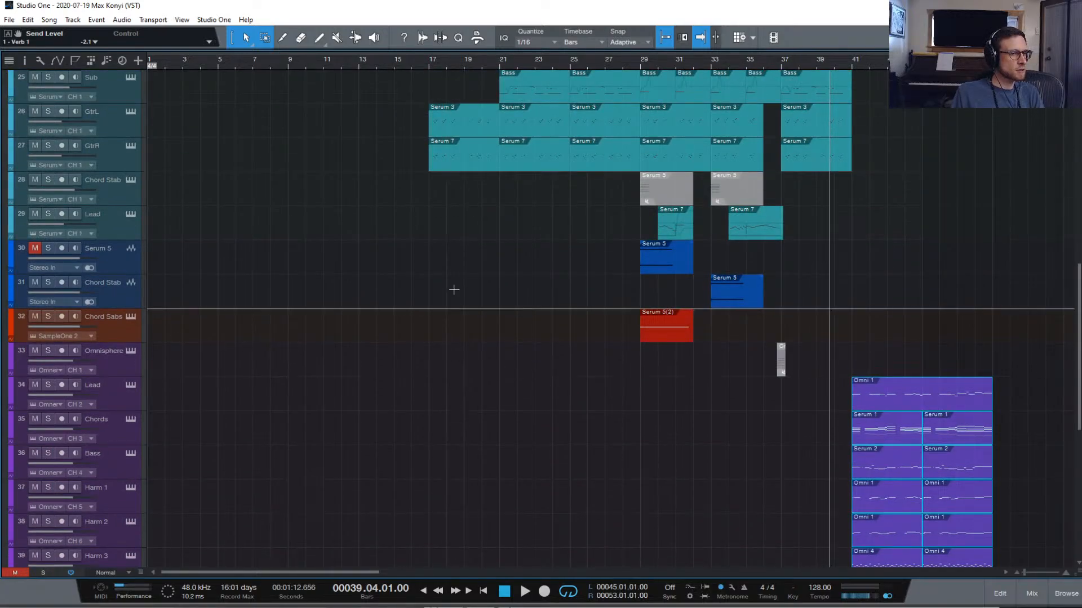
scroll(478, 294, "right", 1)
scroll(479, 294, "left", 1)
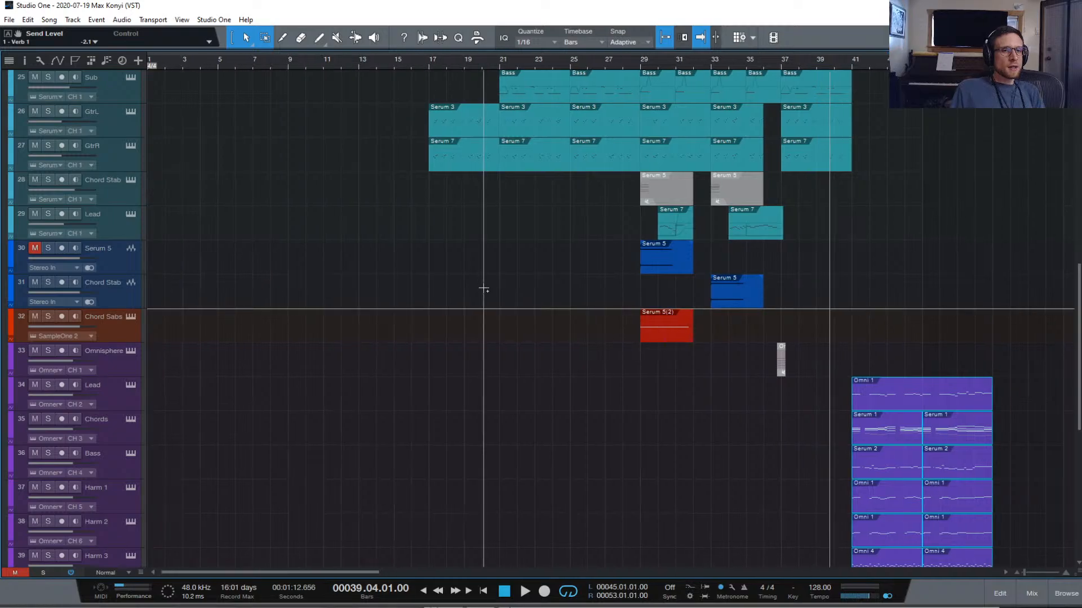
scroll(485, 288, "up", 15)
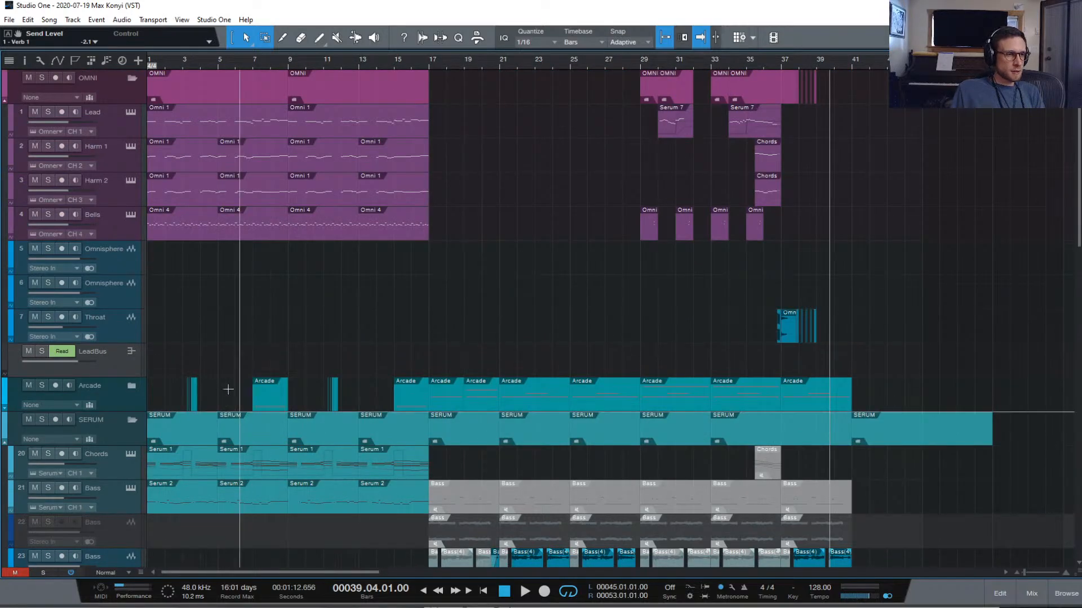
Expand the Arcade folder and select the Yeah1 and Yeah2 tracks
left_click(132, 385)
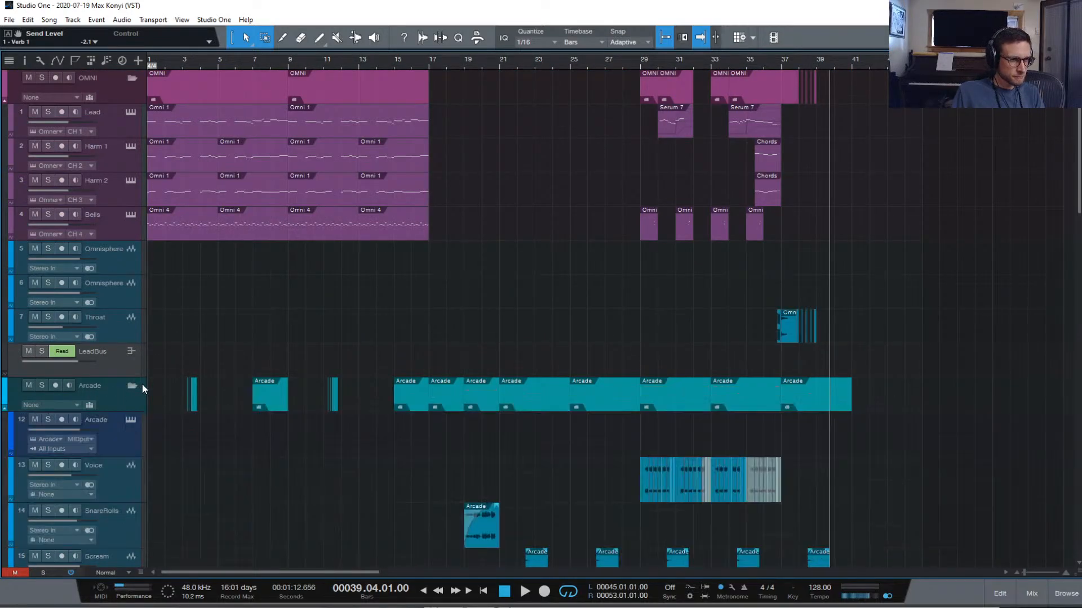
scroll(331, 431, "down", 8)
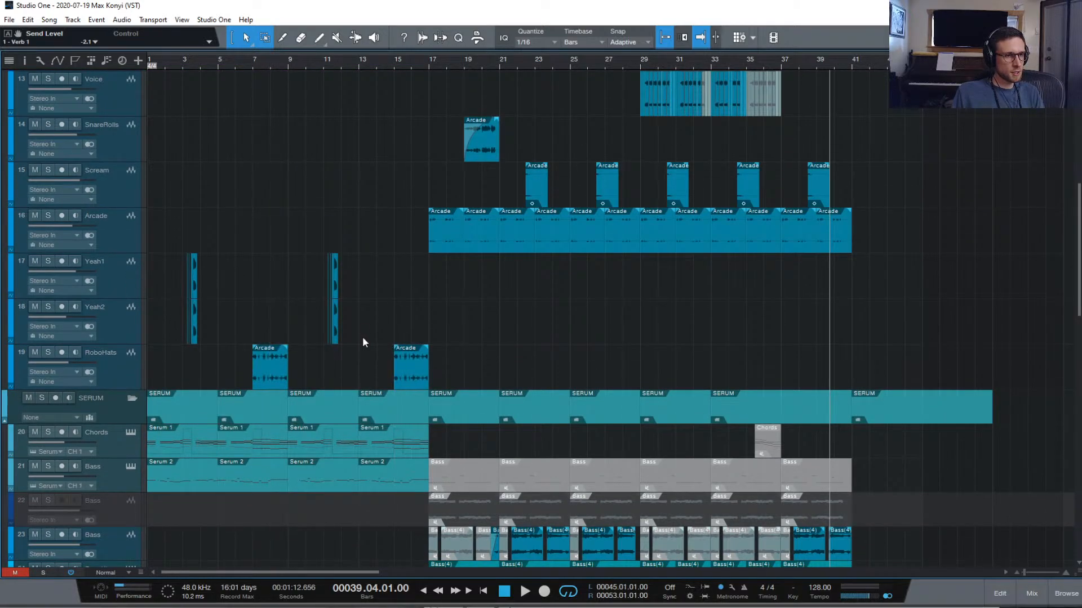
left_click(116, 290)
left_click(119, 328, "shift")
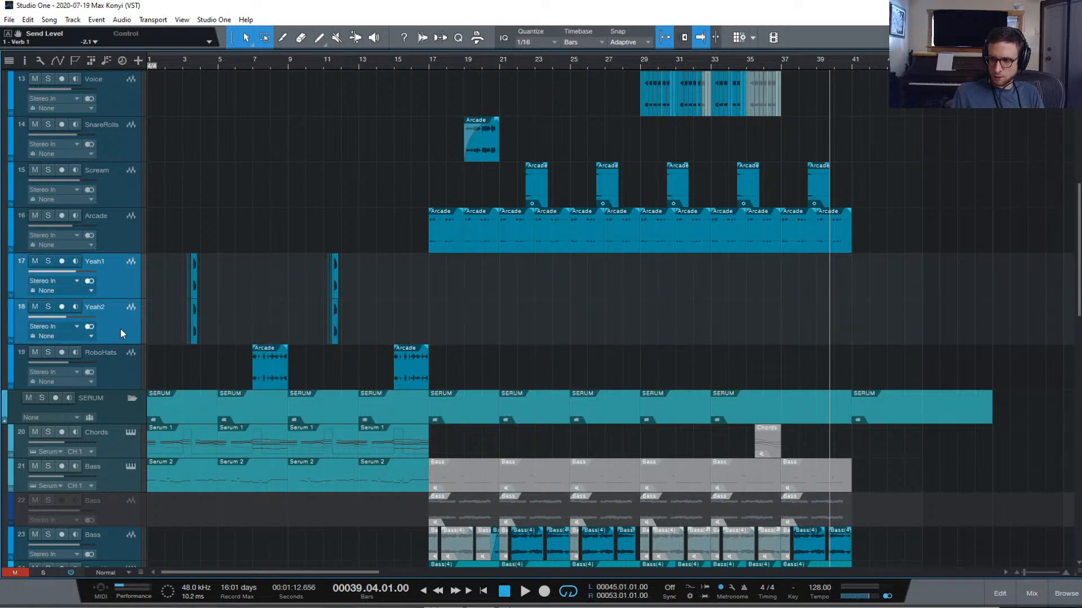
Duplicate Yeah1 and Yeah2, set tracks to Tiny height, and move the copies below Chord Sabs
right_click(120, 328)
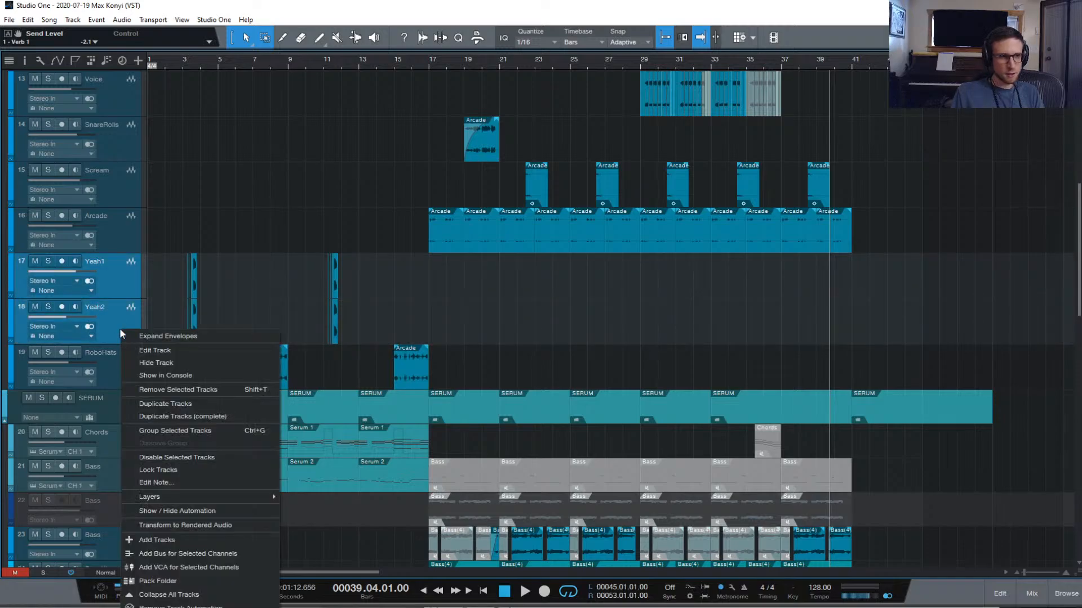
left_click(215, 417)
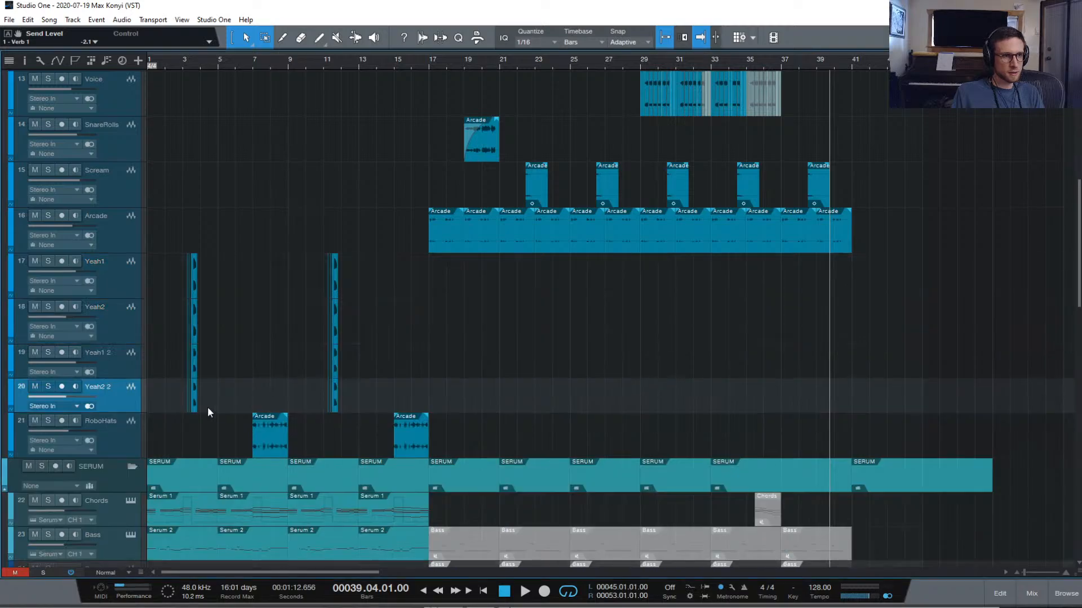
left_click(114, 361, "shift")
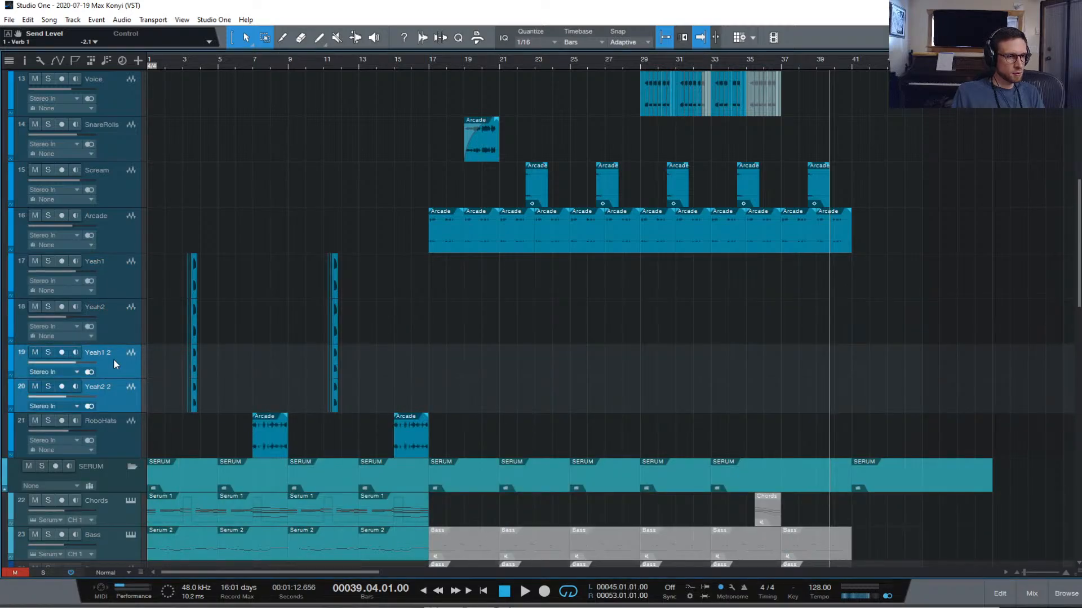
scroll(113, 359, "down", 2)
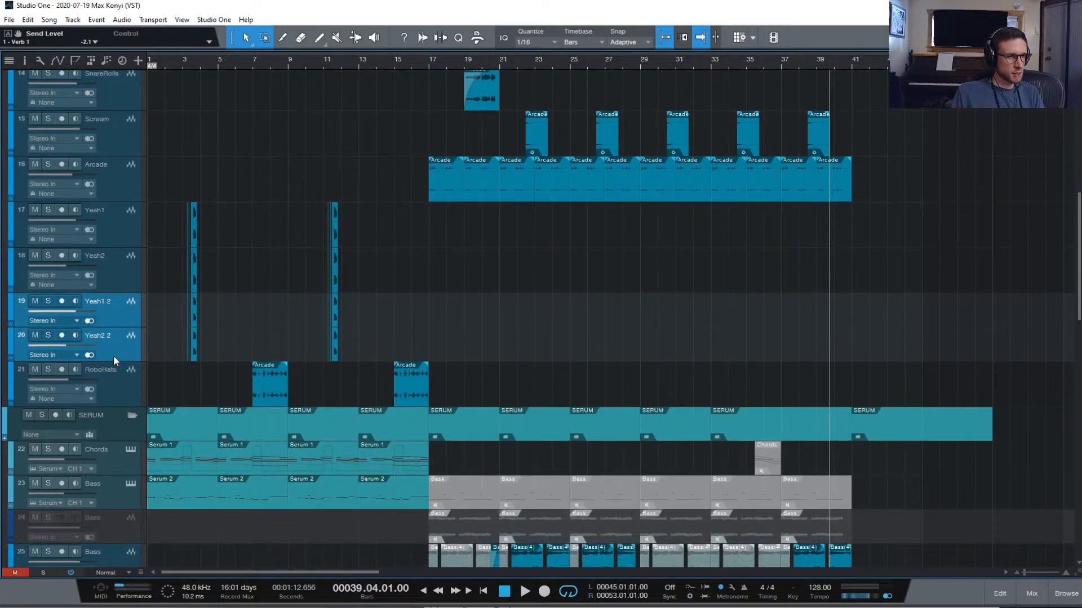
left_click(117, 573)
left_click(121, 607)
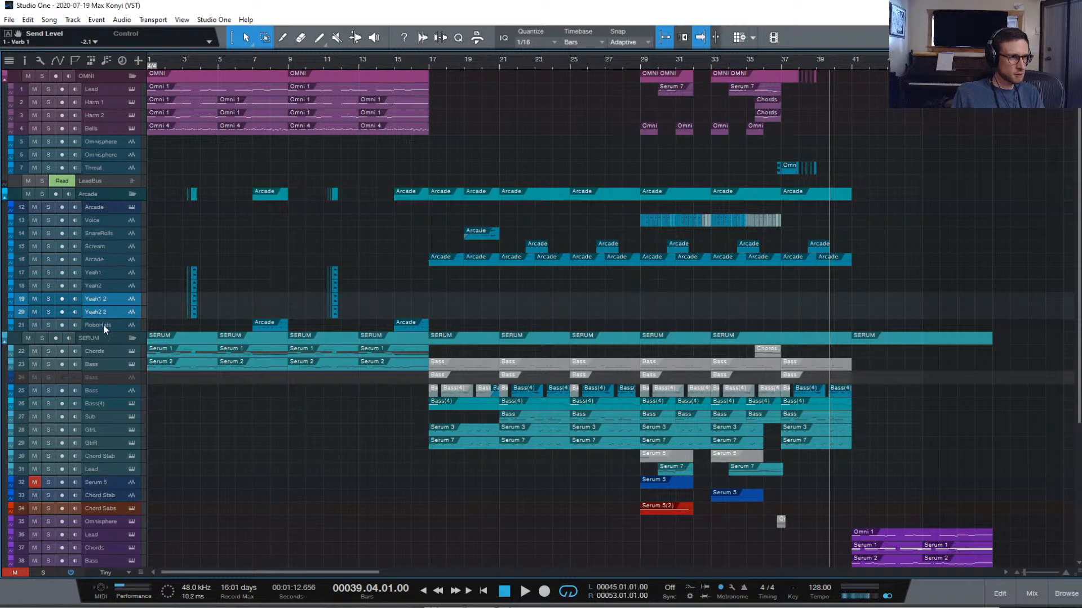
left_click_drag(116, 313, 130, 515)
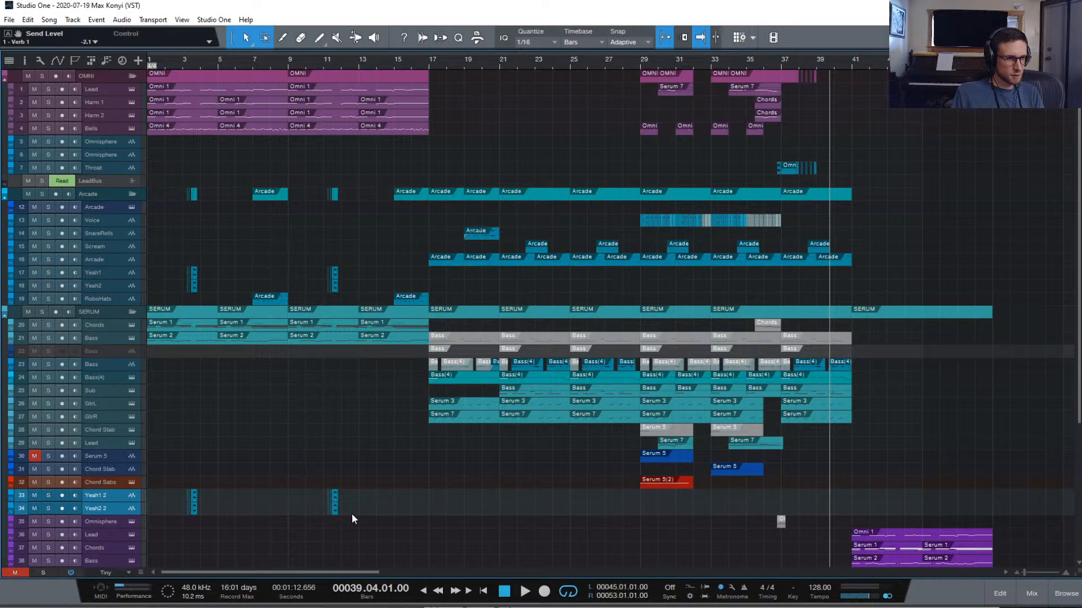
Move the Yeah clips from bars 3 and 11 into the new section and play from bar 41
left_click_drag(231, 513, 151, 476)
left_click_drag(373, 513, 149, 463)
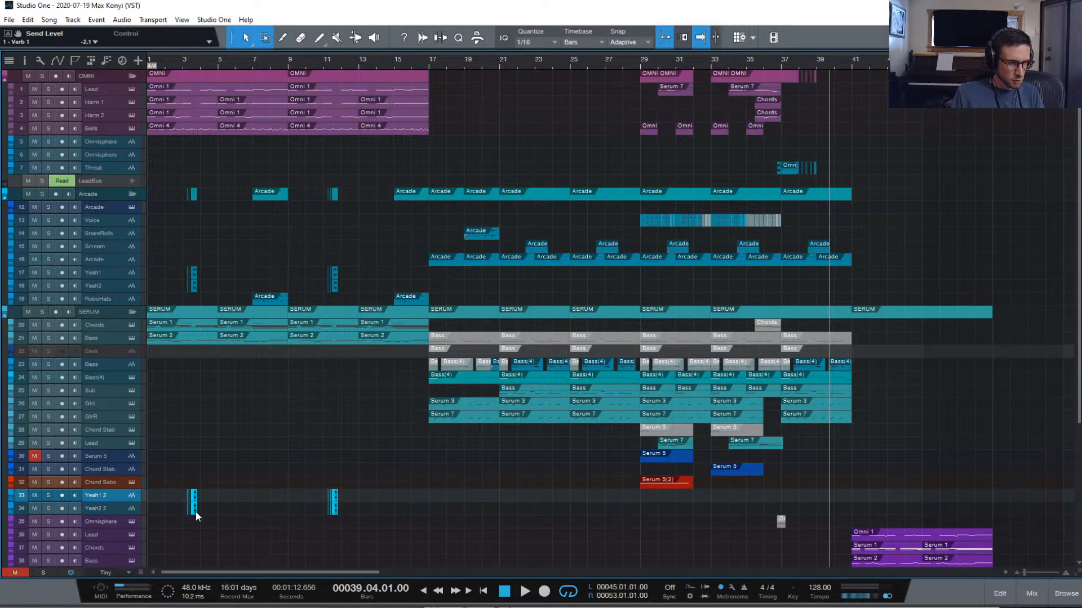
left_click_drag(195, 511, 887, 512)
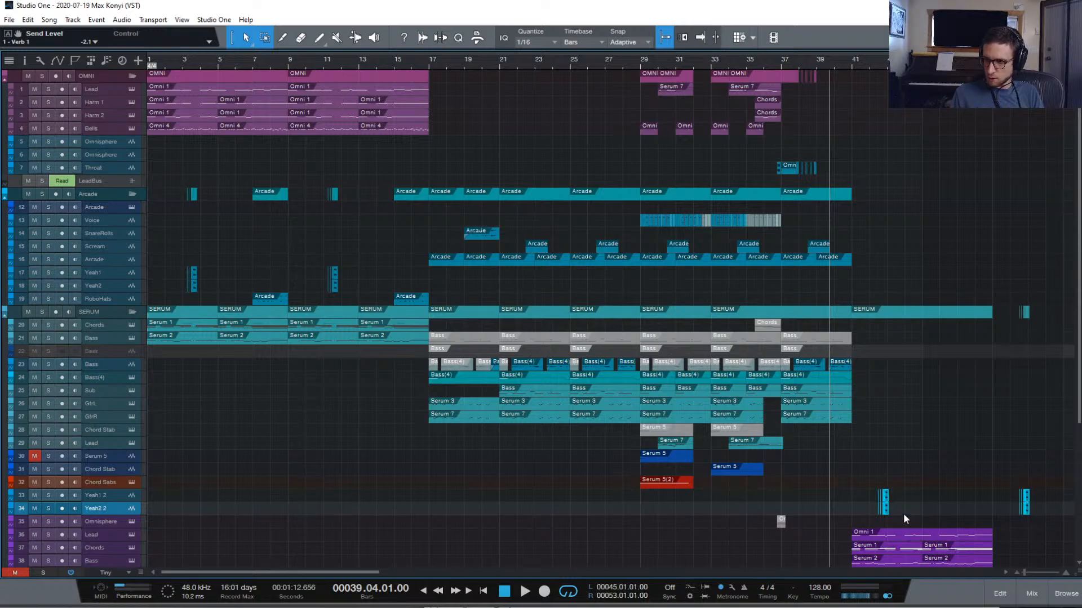
key("e")
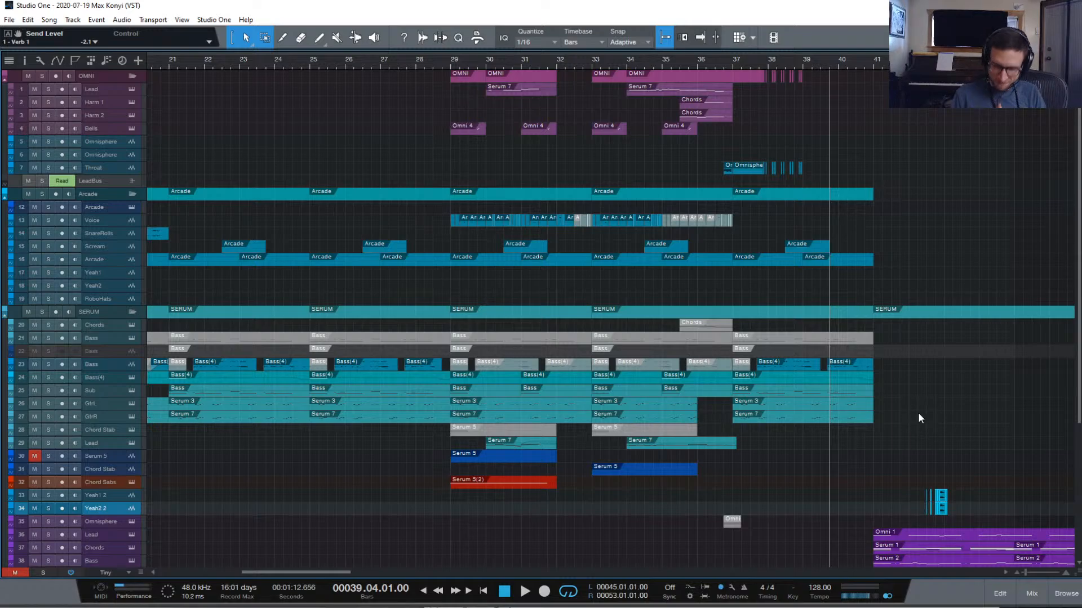
left_click(873, 61)
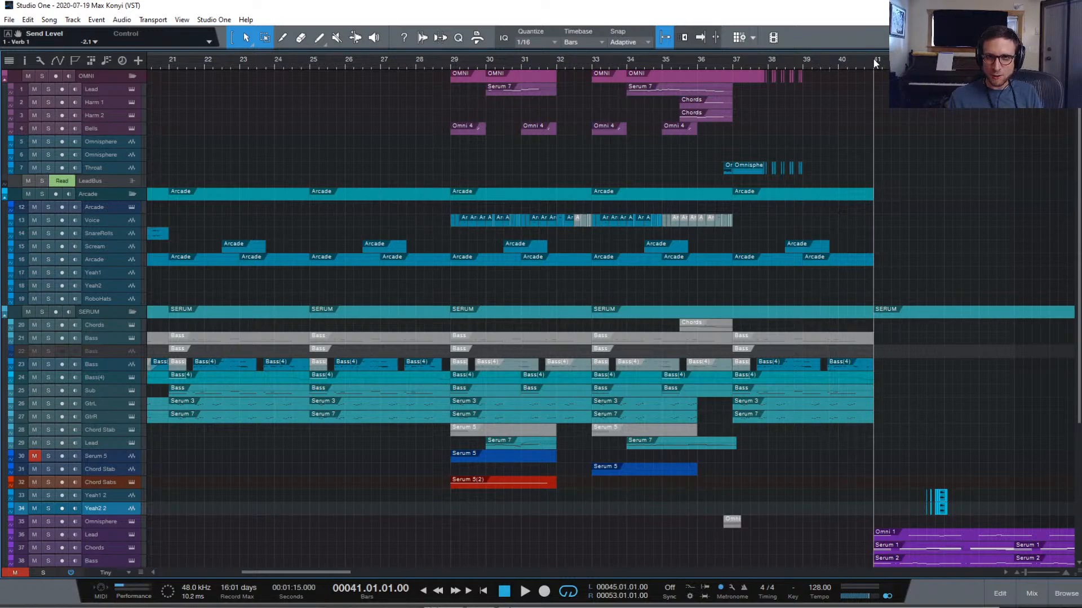
key("e")
scroll(1003, 336, "down", 1)
key("space")
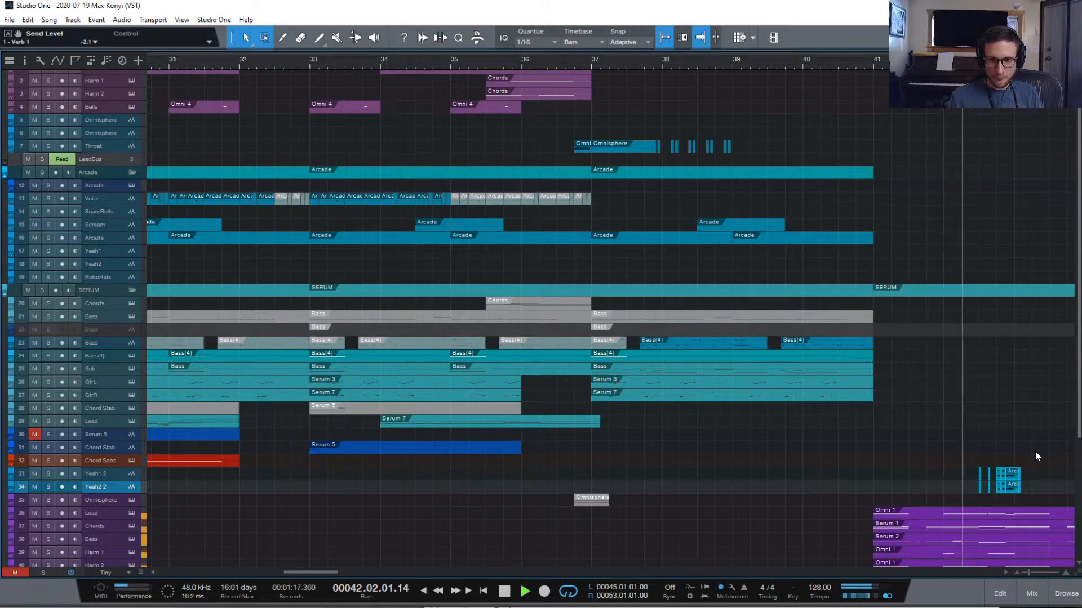
key("space")
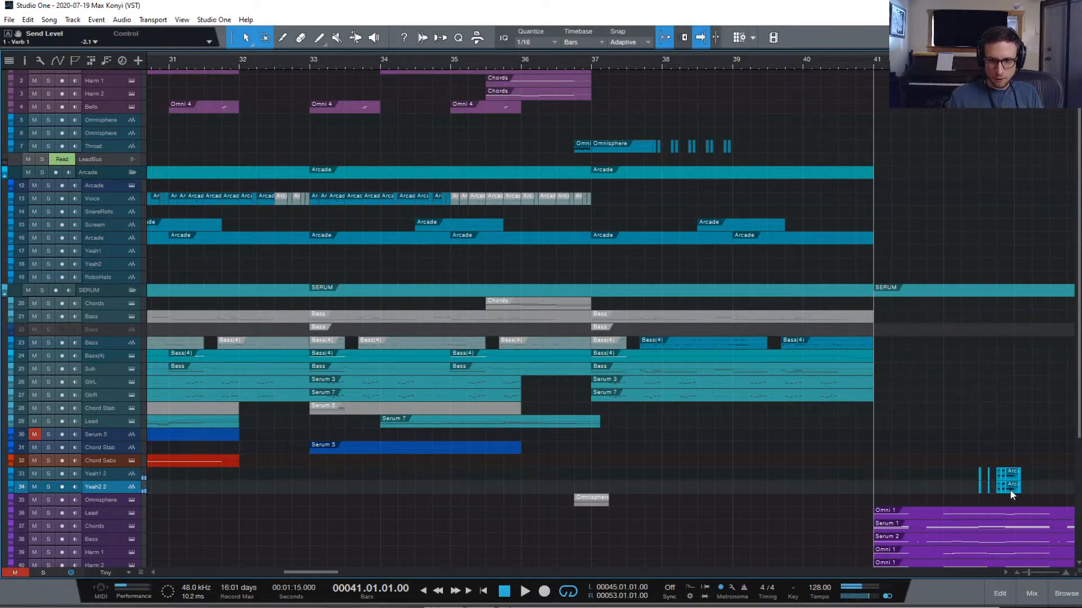
Copy the Yeah clips further right, just before bar 43, and audition the section
left_click_drag(1010, 489, 1063, 493)
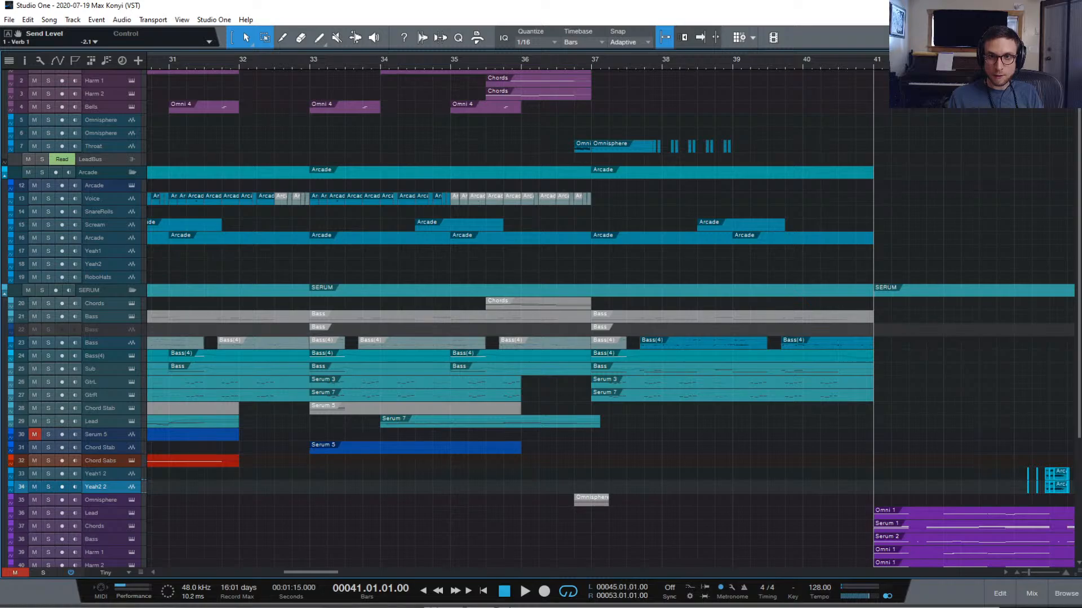
left_click(1009, 61)
key("e")
scroll(1006, 259, "down", 1)
scroll(1007, 255, "left", 3)
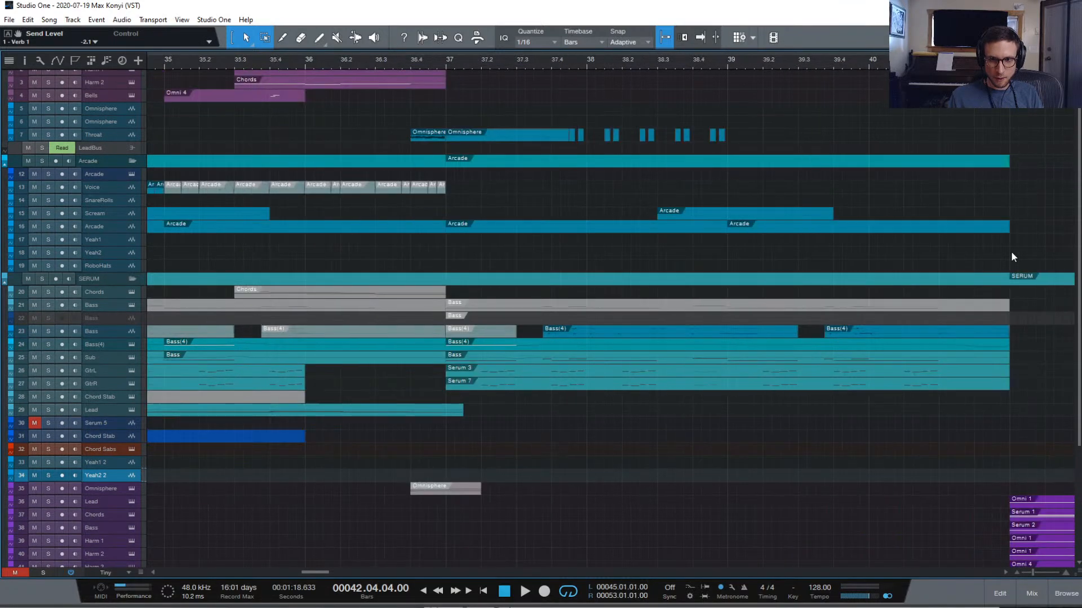
scroll(1011, 248, "right", 4)
key("space")
key("f")
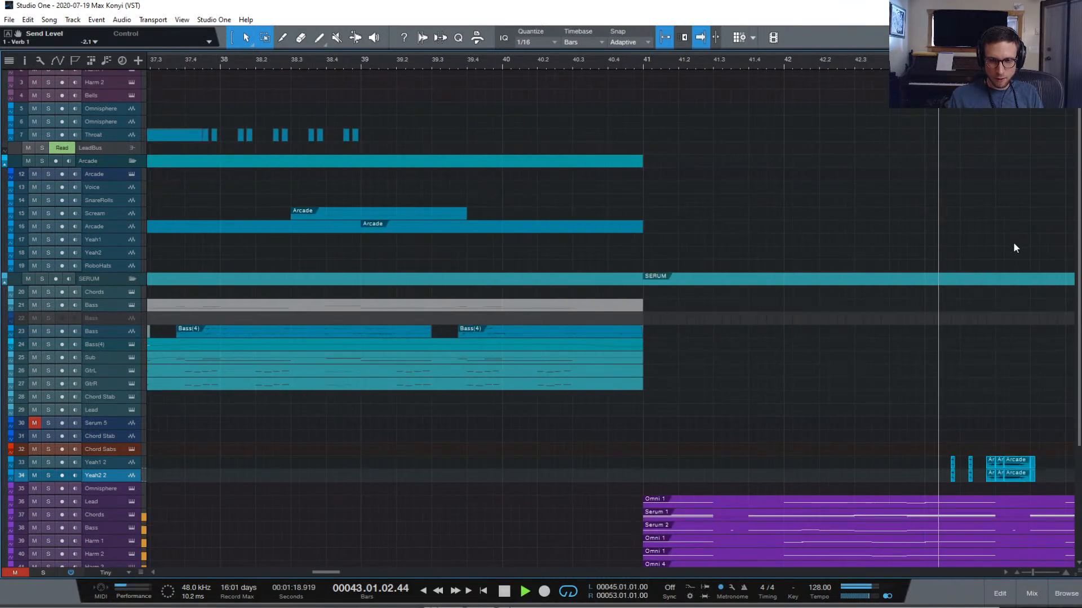
key("space")
Nudge the Yeah clips to about 43.02 and audition the adjusted timing
key("f")
left_click_drag(1015, 478, 1026, 478)
key("f")
key("space")
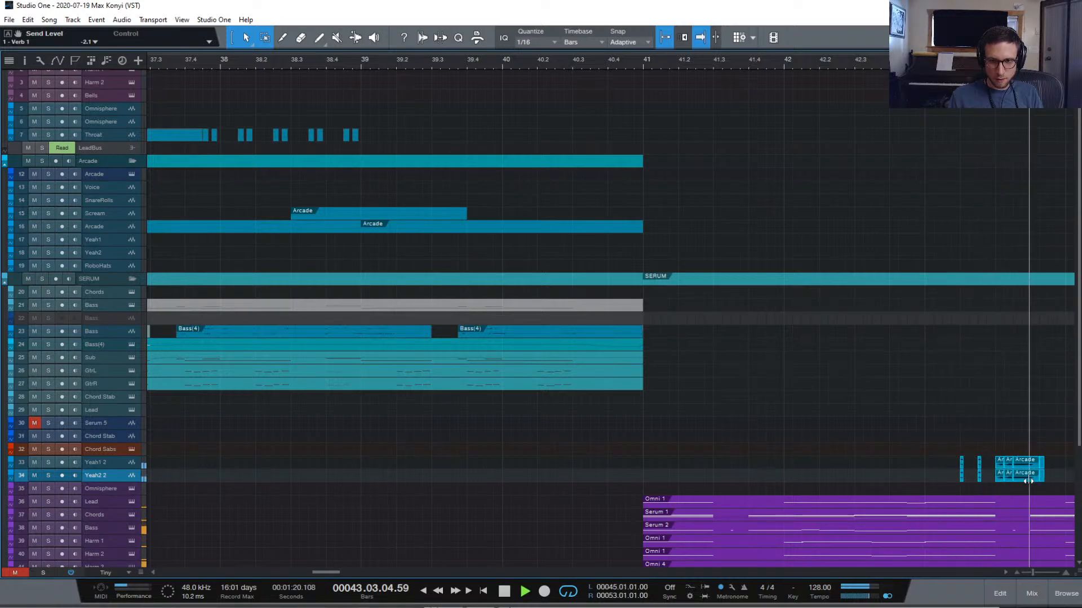
key("space")
key("space")
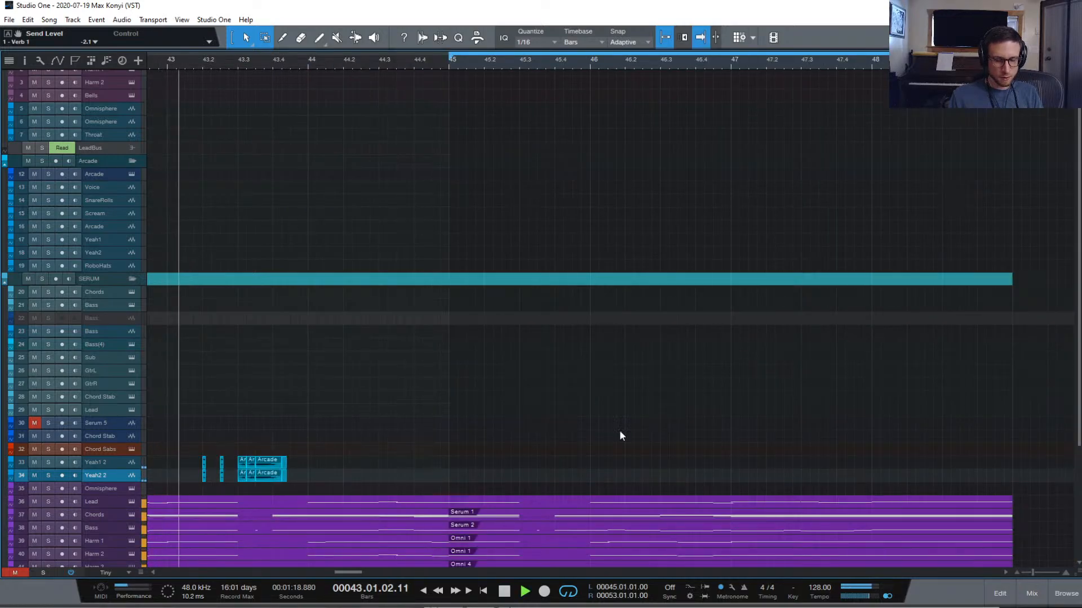
key("space")
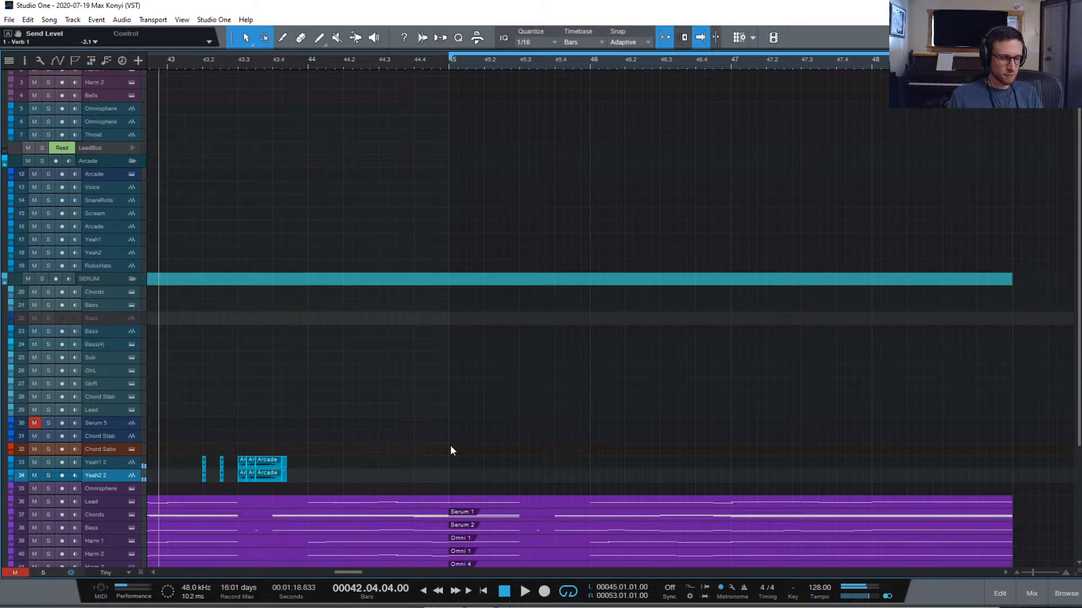
key("space")
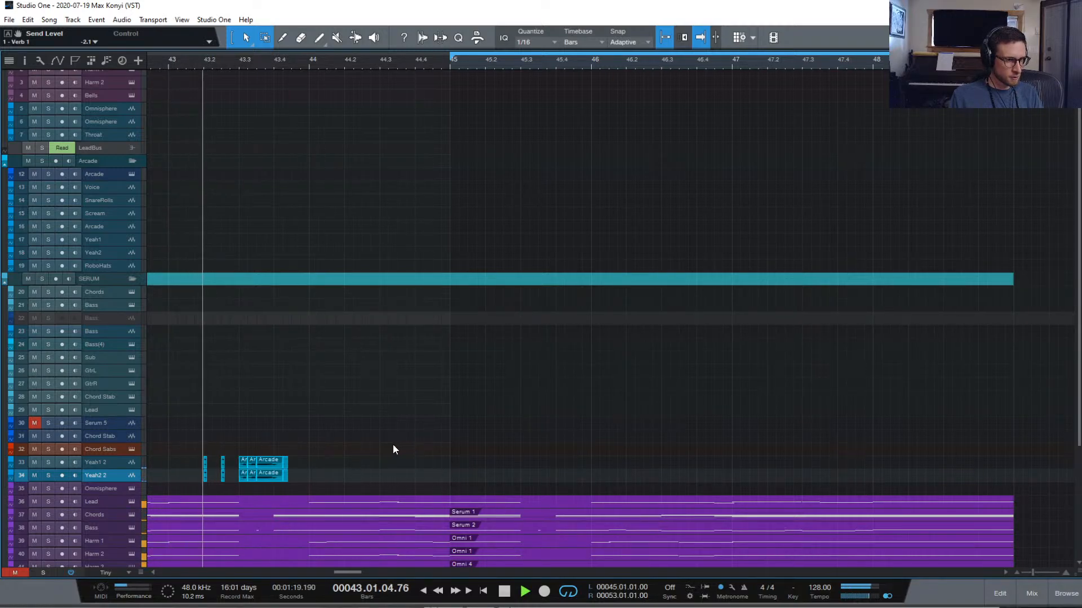
key("space")
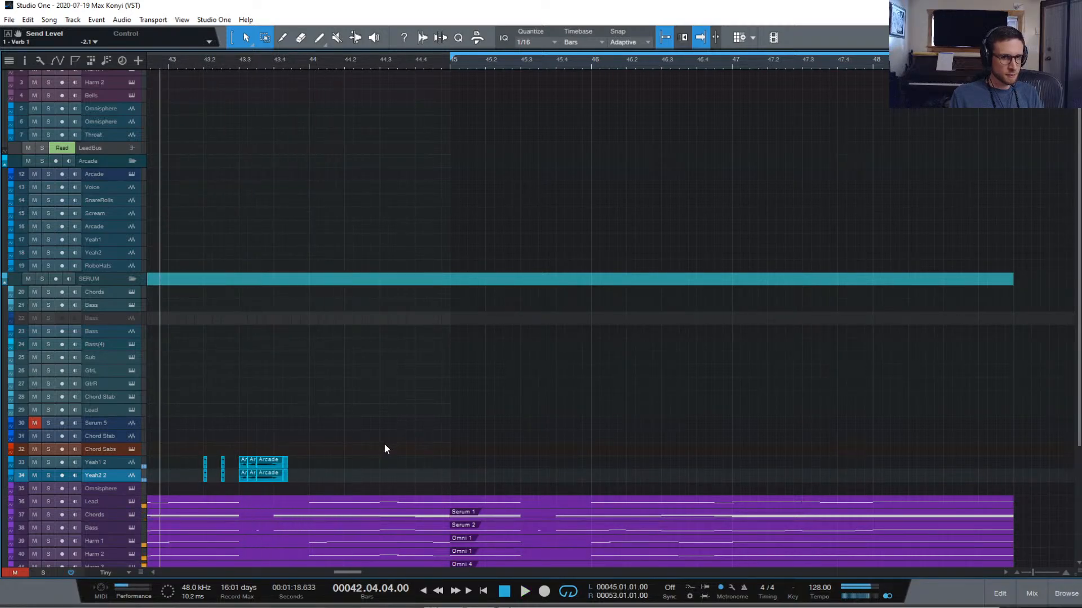
Delete the stray copied Yeah clips near bar 51
scroll(376, 448, "down", 1)
key("w")
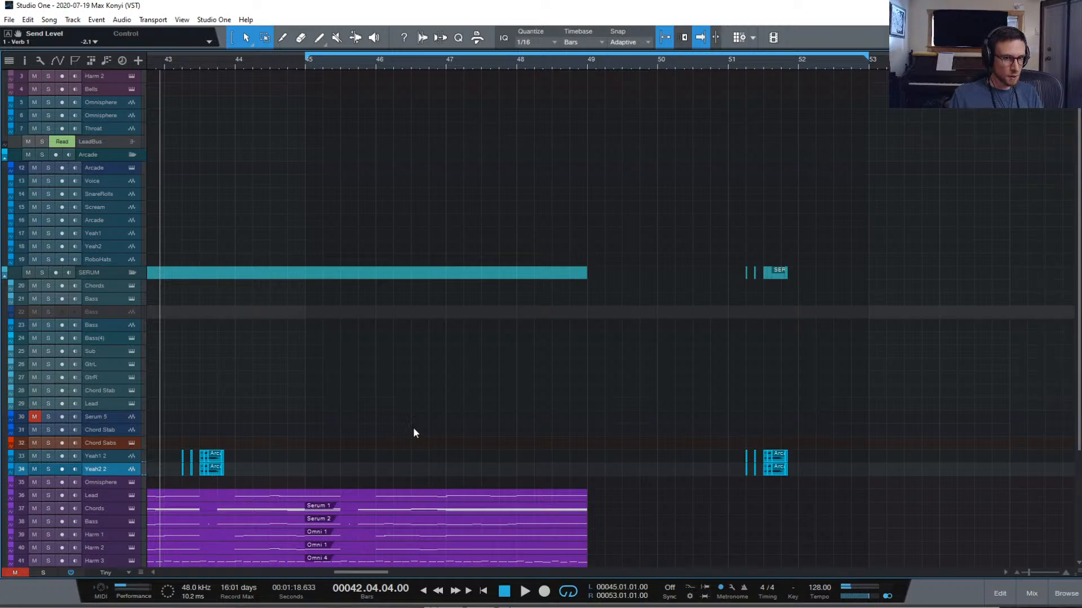
left_click_drag(639, 424, 1002, 486)
key("Delete")
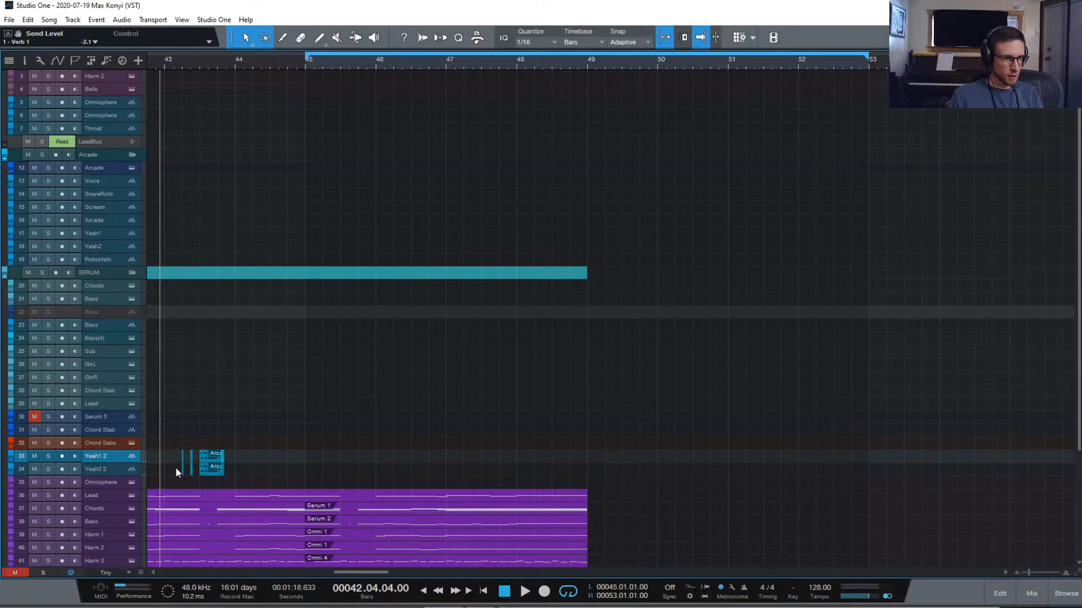
Select the Yeah1 2 and Yeah2 2 channels and create a bus for them named 8Bit Yeah
left_click(1031, 593)
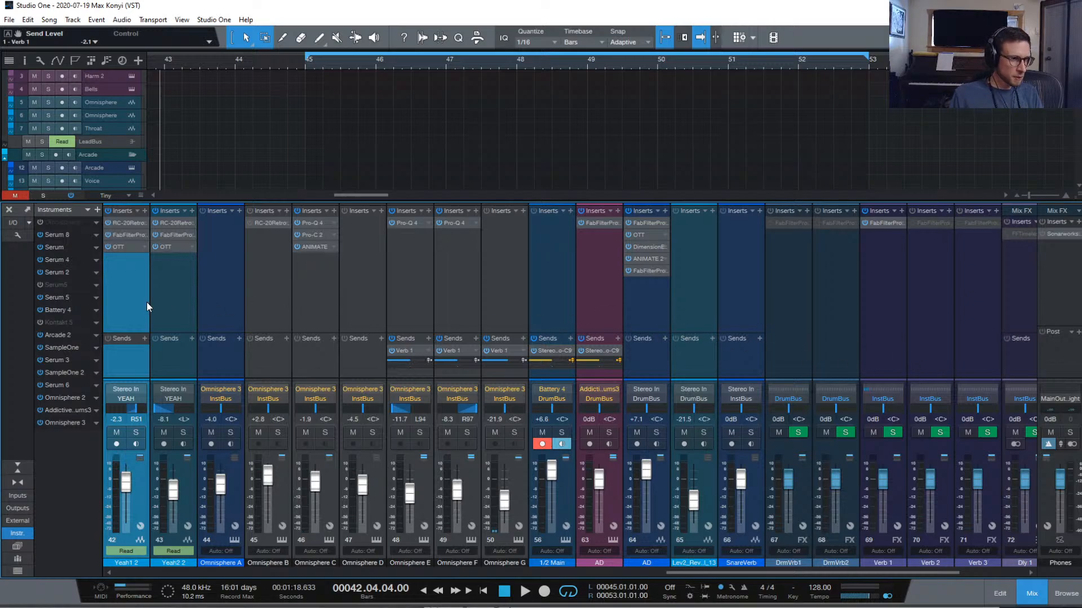
left_click(176, 300)
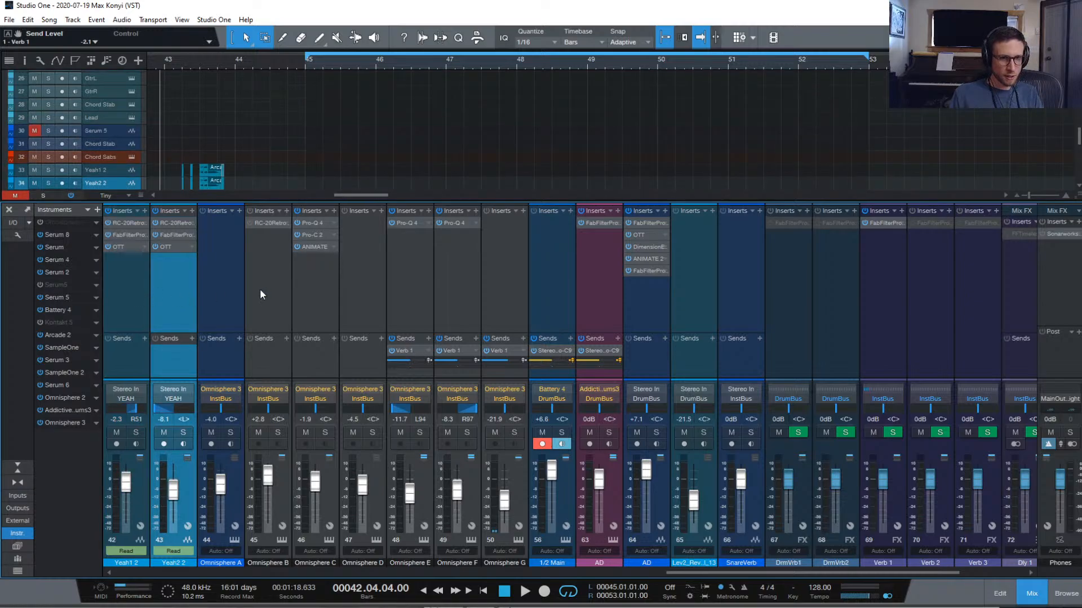
scroll(264, 291, "left", 6)
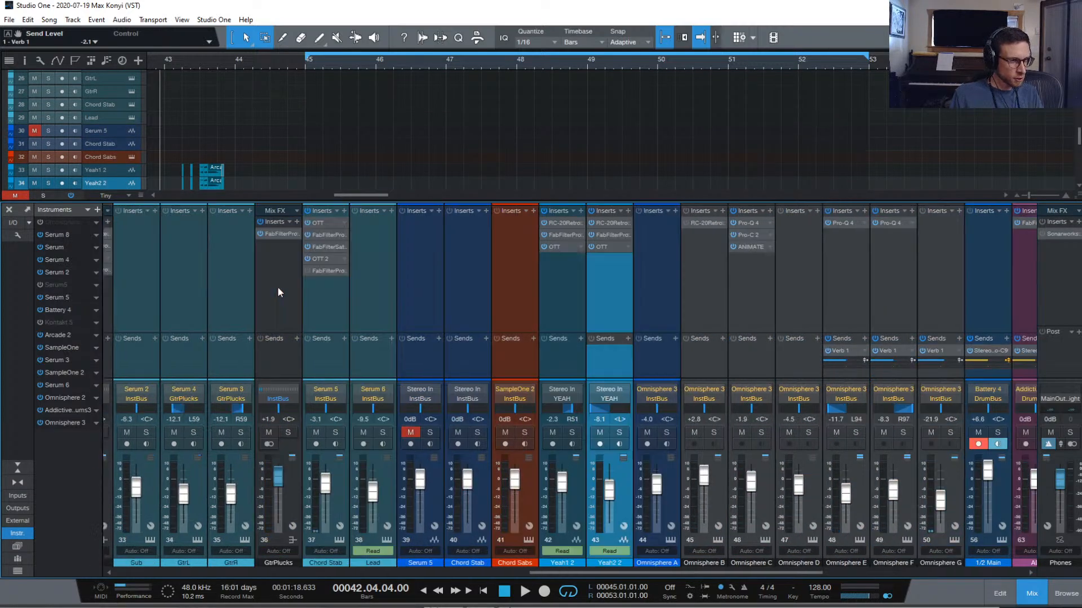
scroll(278, 291, "left", 2)
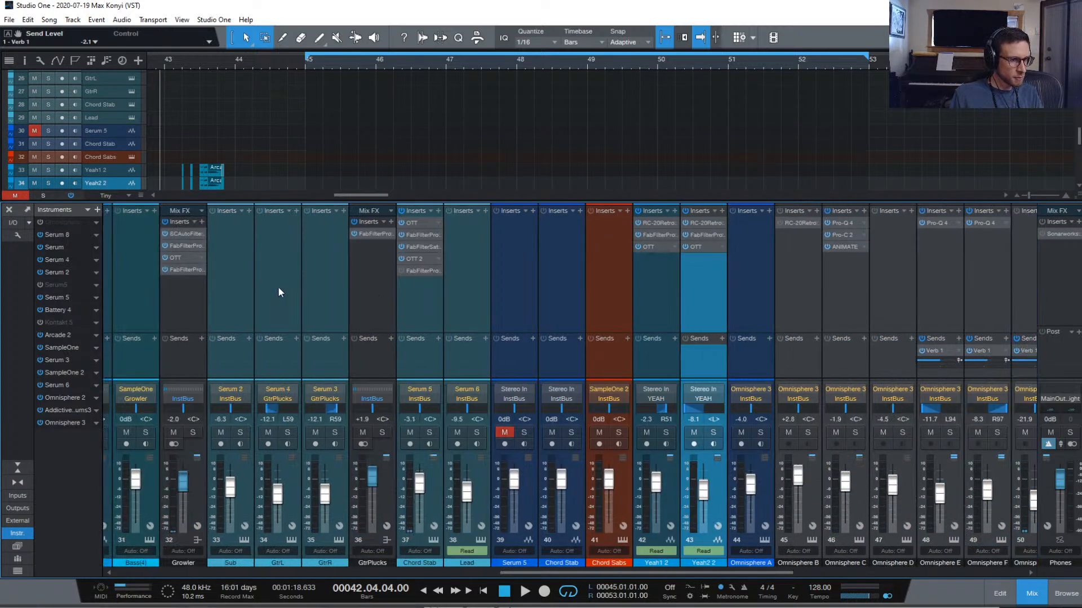
left_click(658, 314)
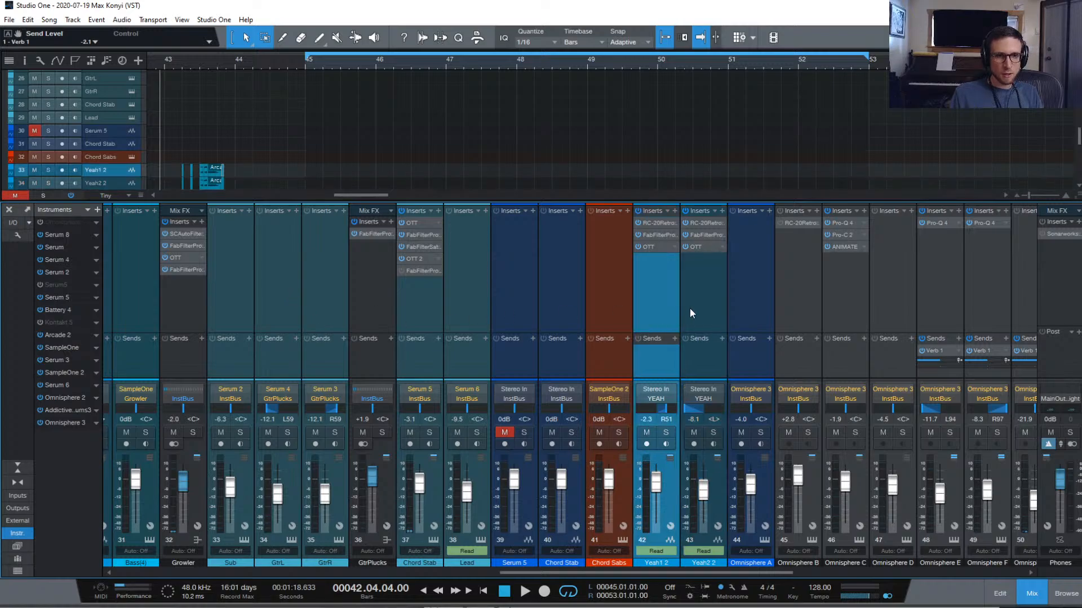
left_click(691, 310, "shift")
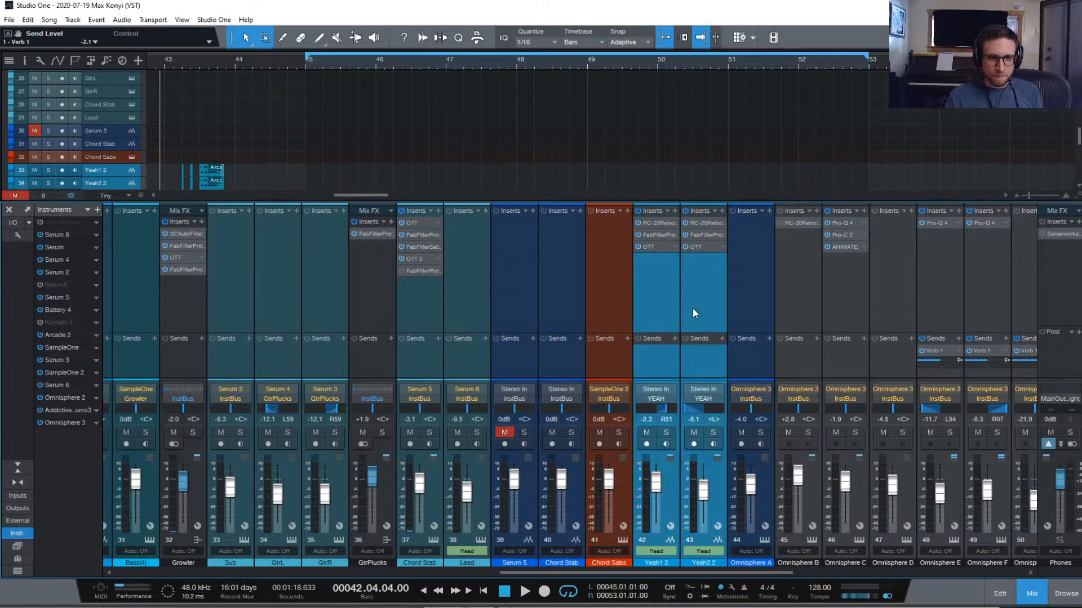
right_click(692, 309)
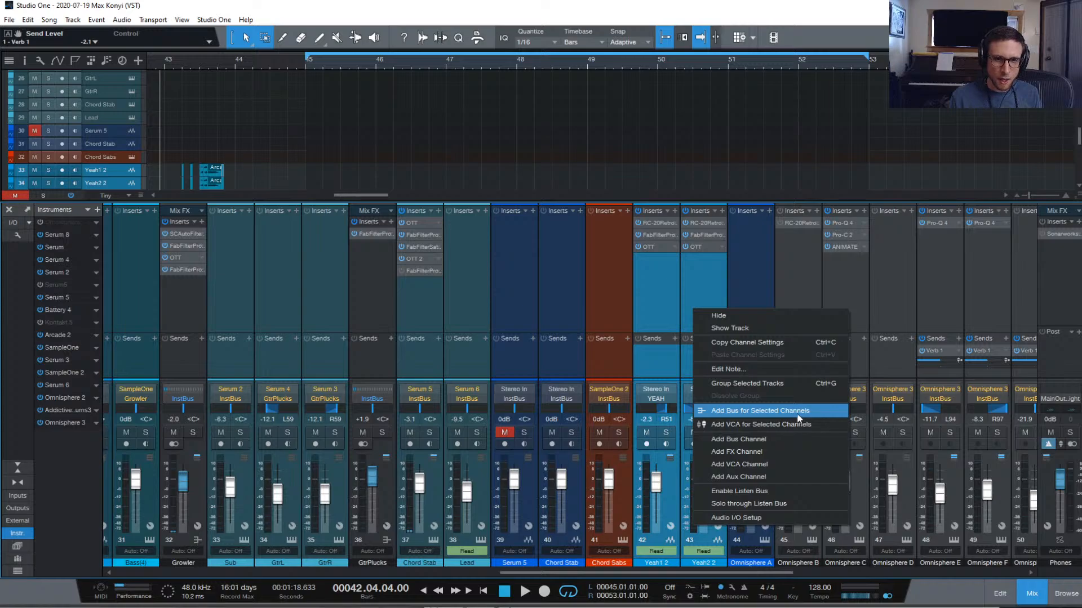
left_click(798, 412)
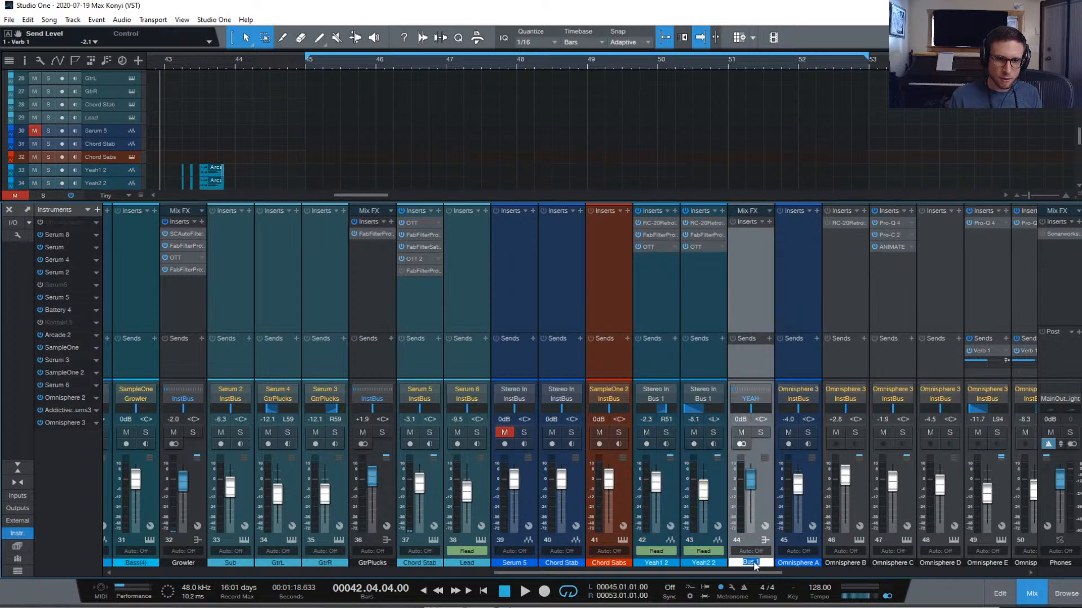
key("BackSpace")
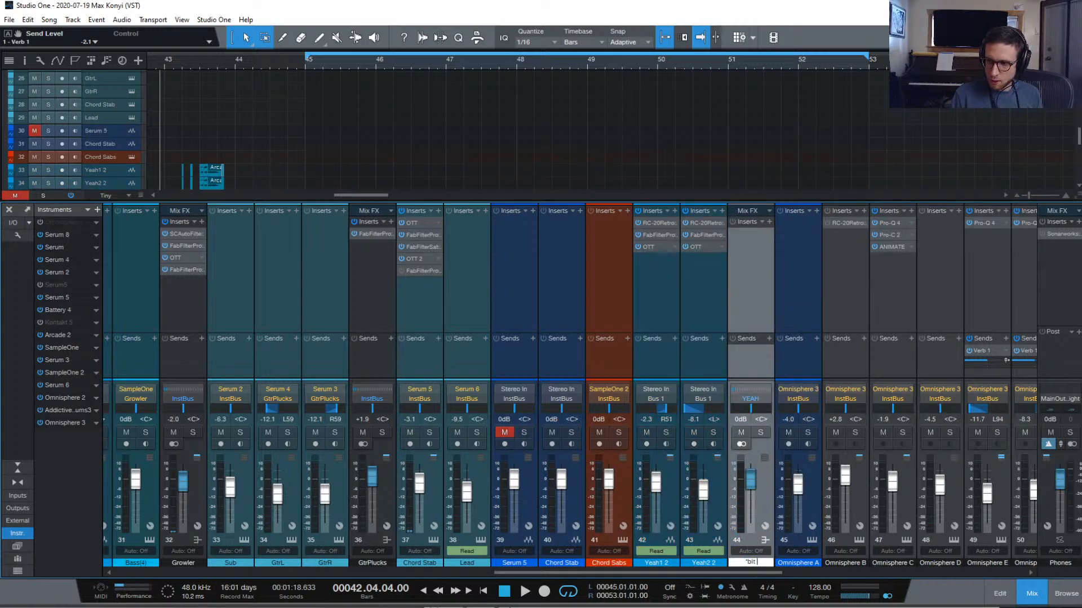
key("Return")
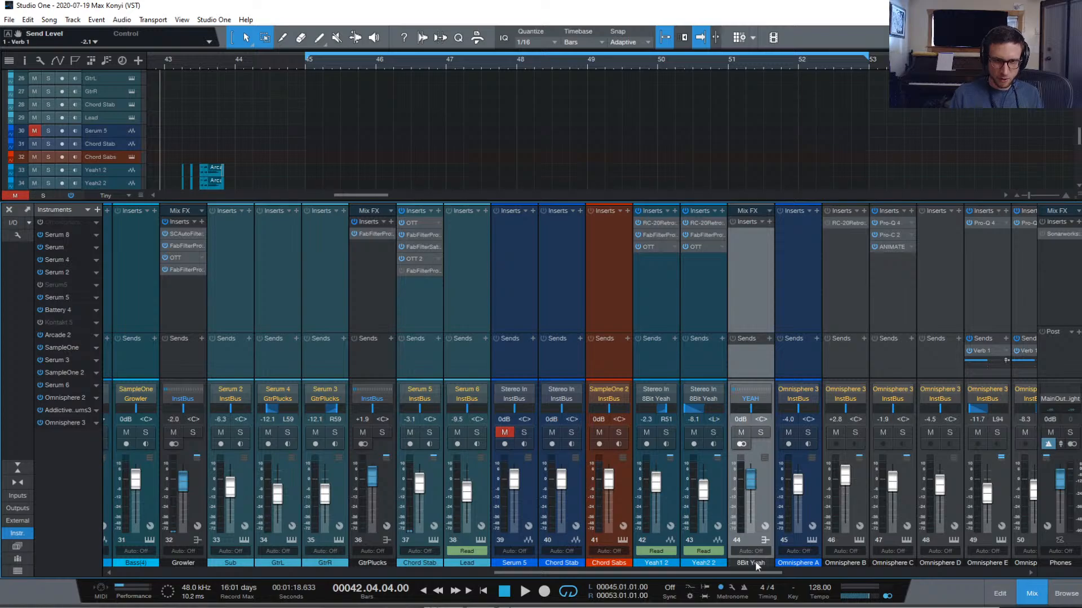
Insert RC-20 Retro Color on the 8Bit Yeah bus and solo the Yeah1 2 and Yeah2 2 tracks
left_click(768, 222)
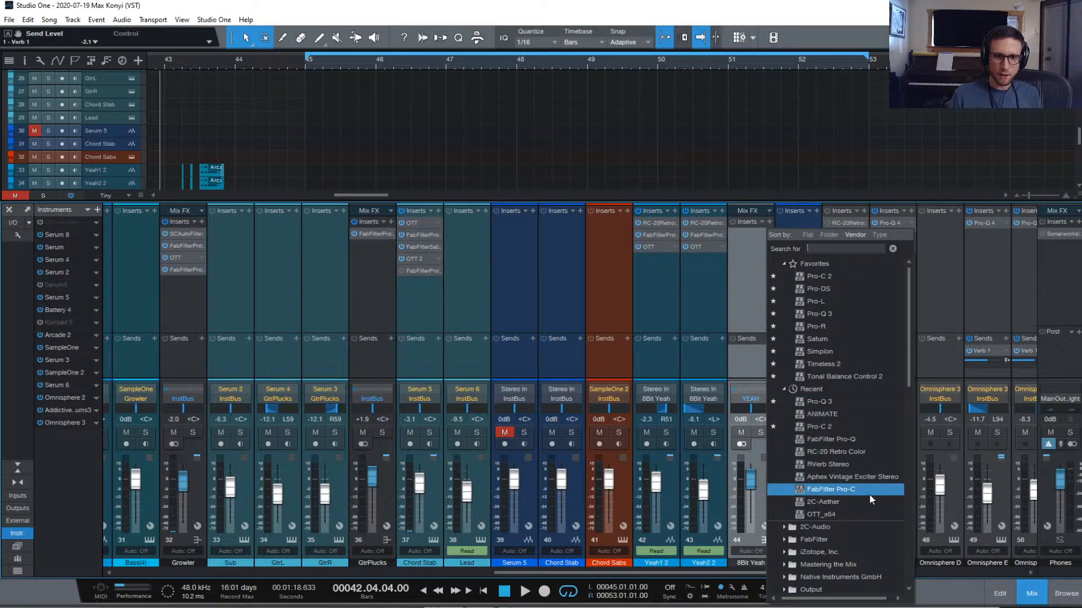
left_click(858, 448)
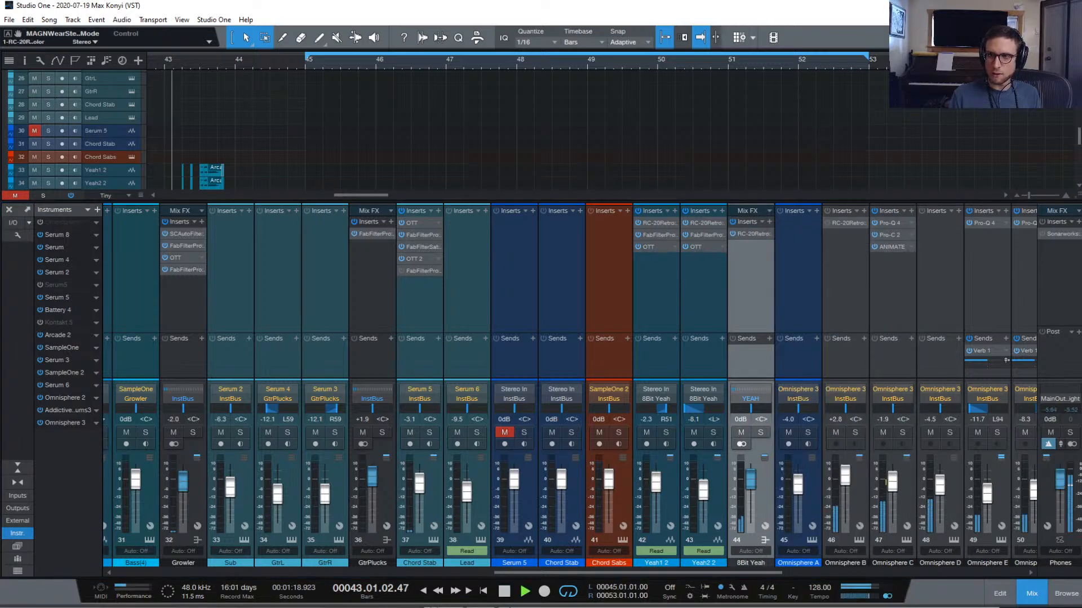
left_click_drag(891, 176, 664, 145)
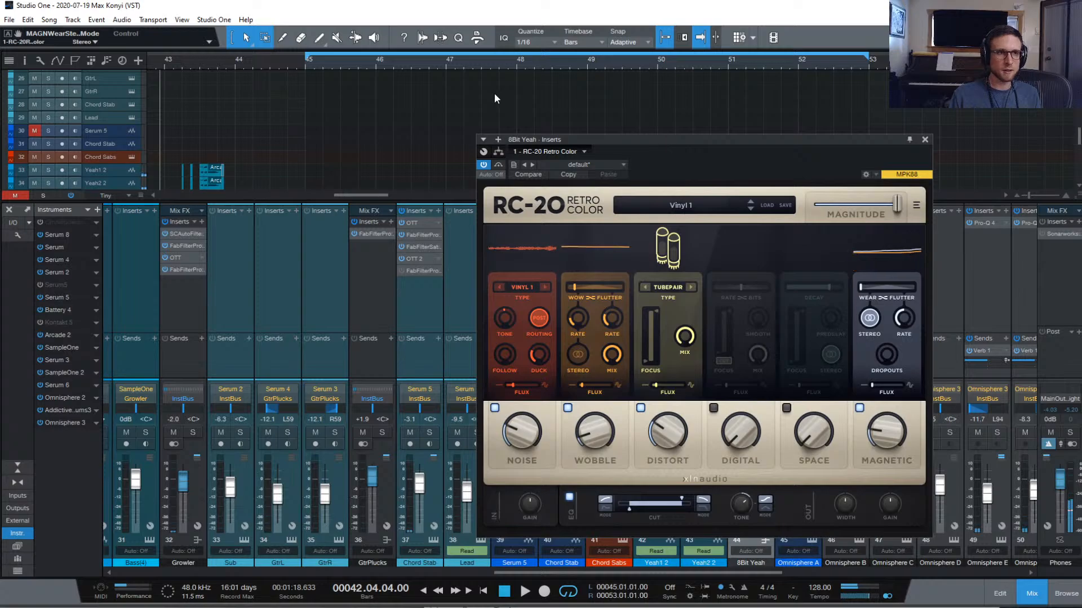
scroll(495, 99, "down", 1)
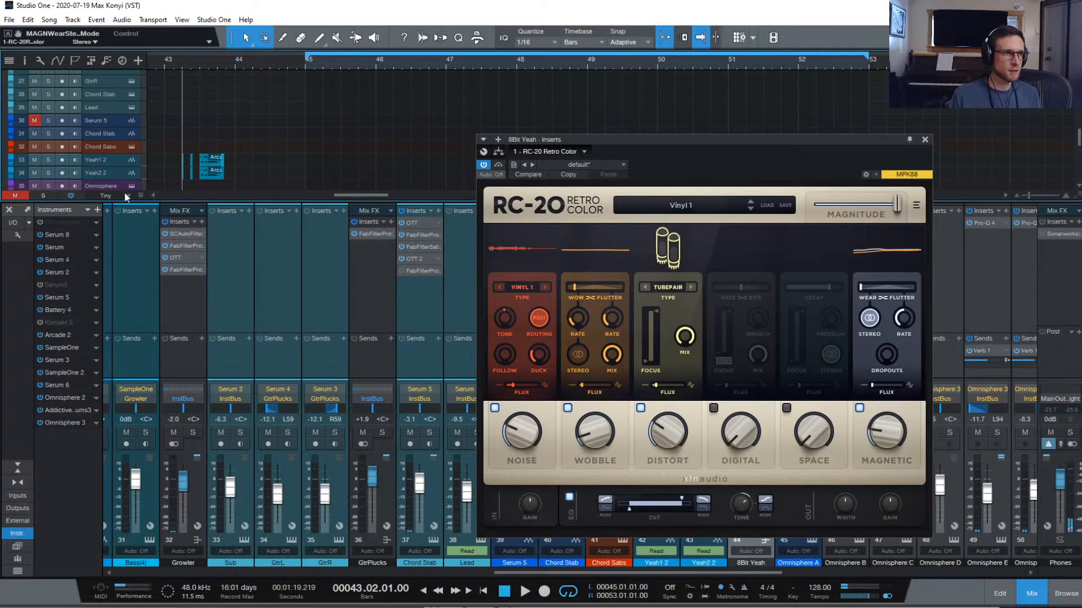
left_click_drag(43, 160, 43, 173)
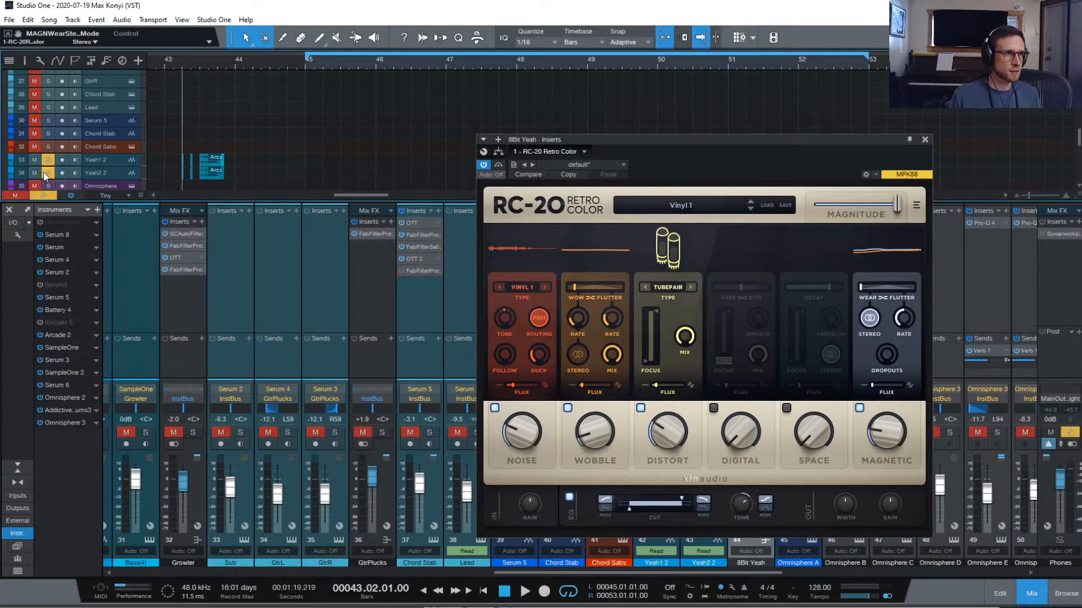
Load RC-20's INIT preset, enable only the Digital module at 47%, and audition it
left_click(678, 206)
left_click(616, 245)
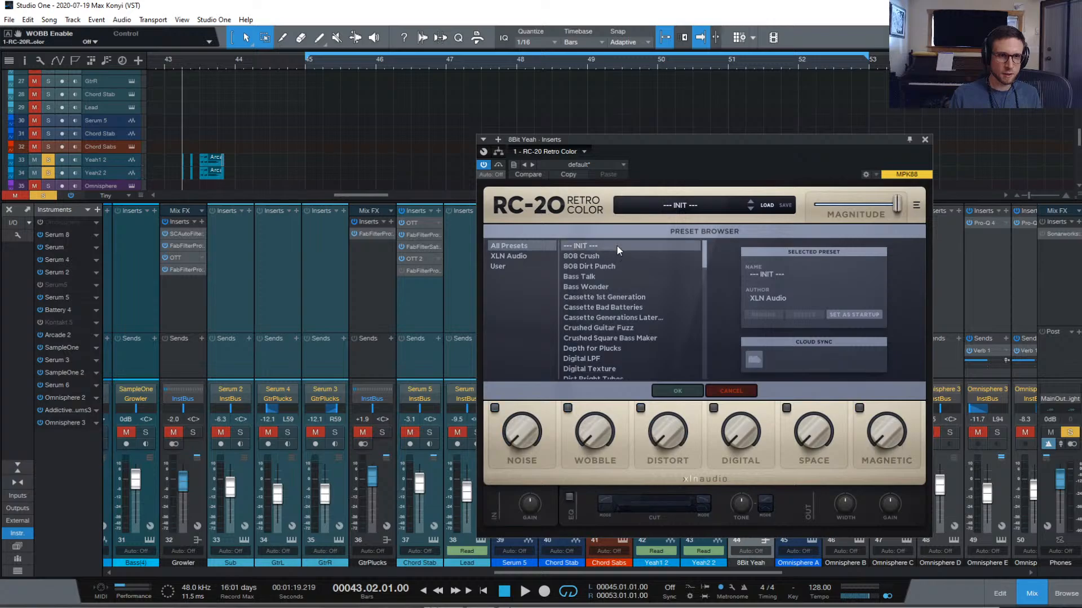
left_click(678, 391)
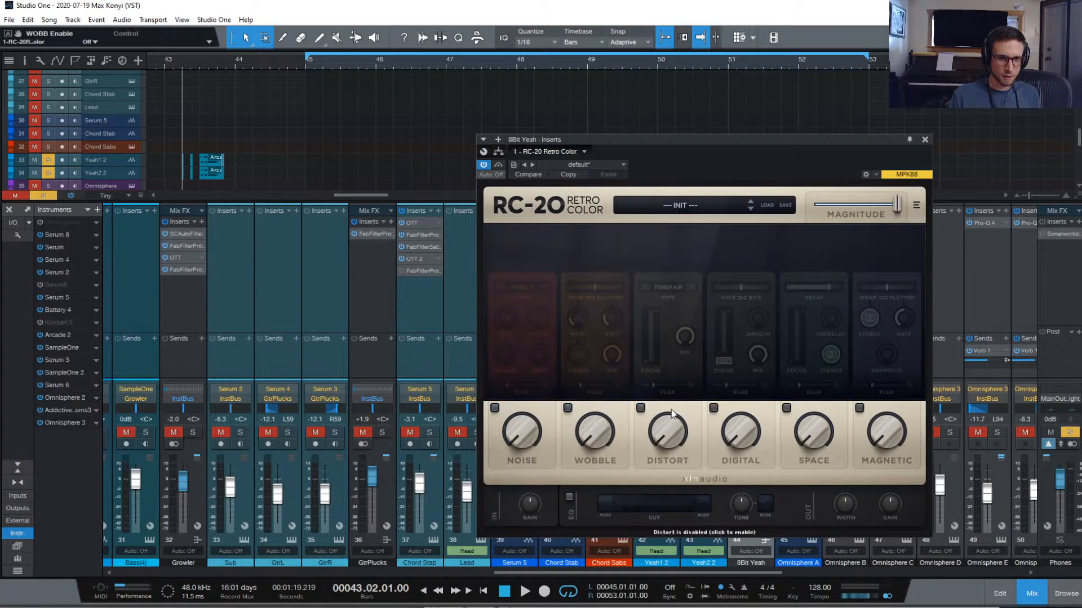
left_click(714, 409)
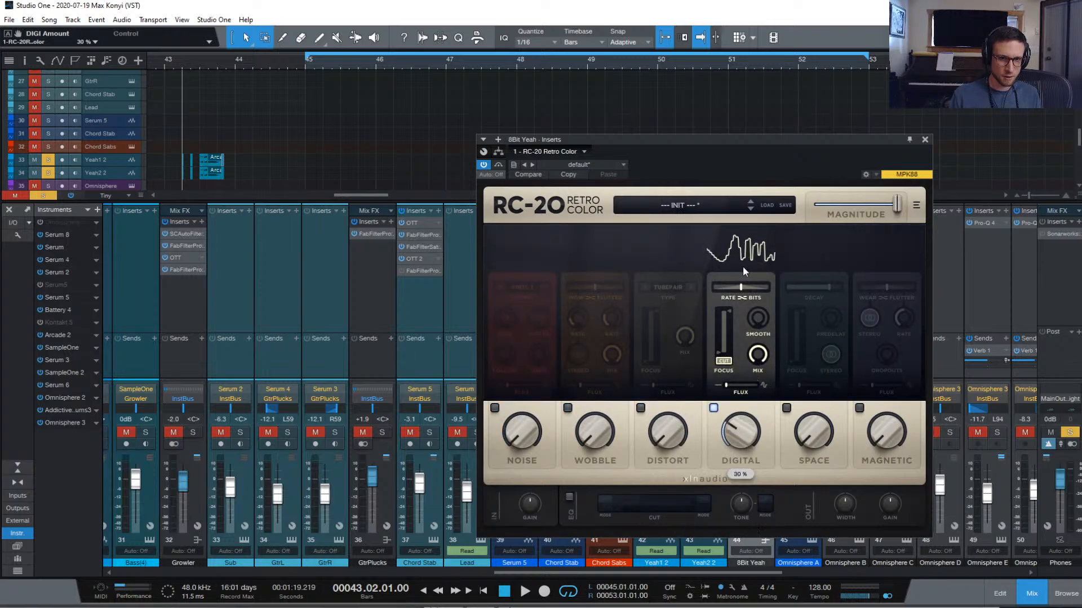
key("space")
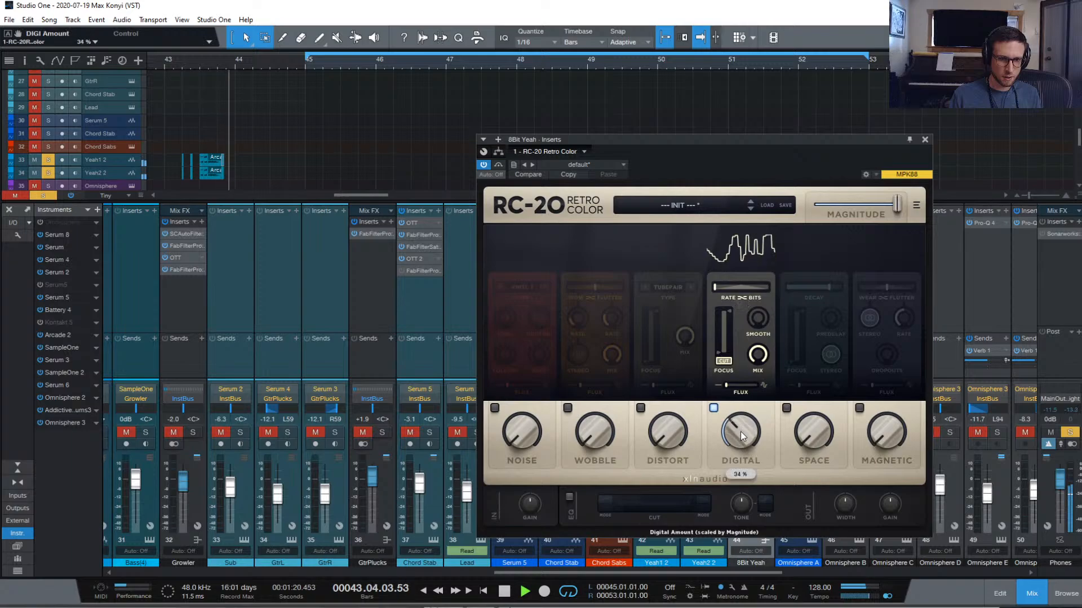
scroll(742, 425, "up", 4)
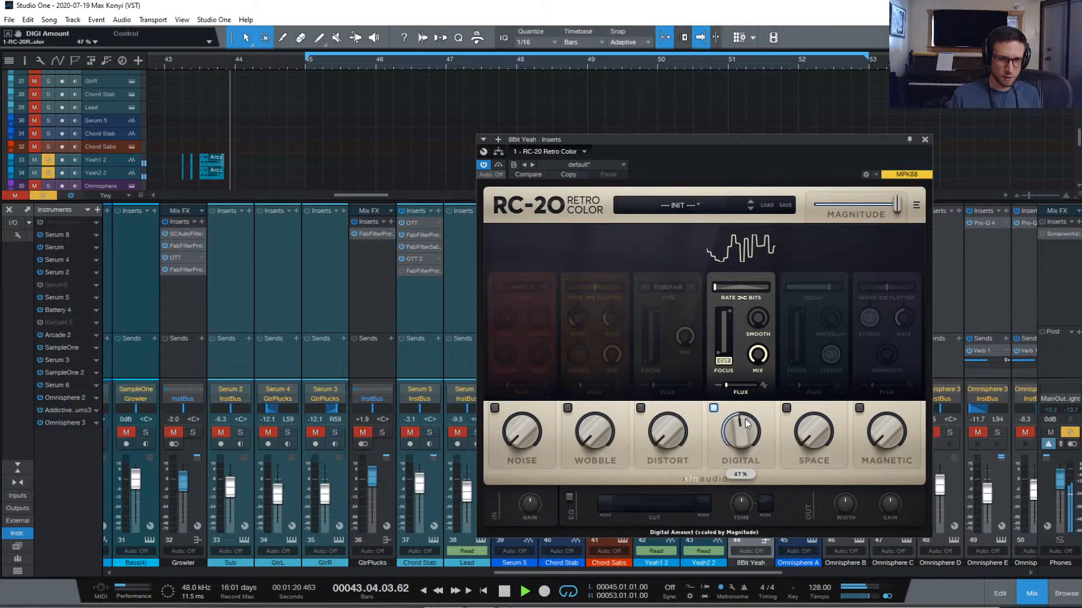
key("space")
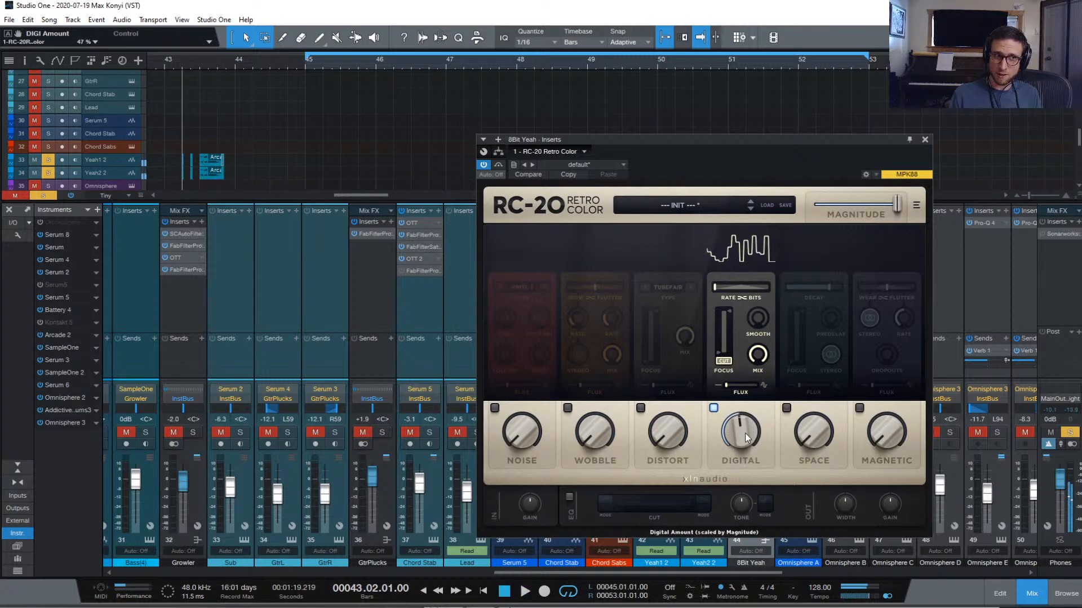
key("space")
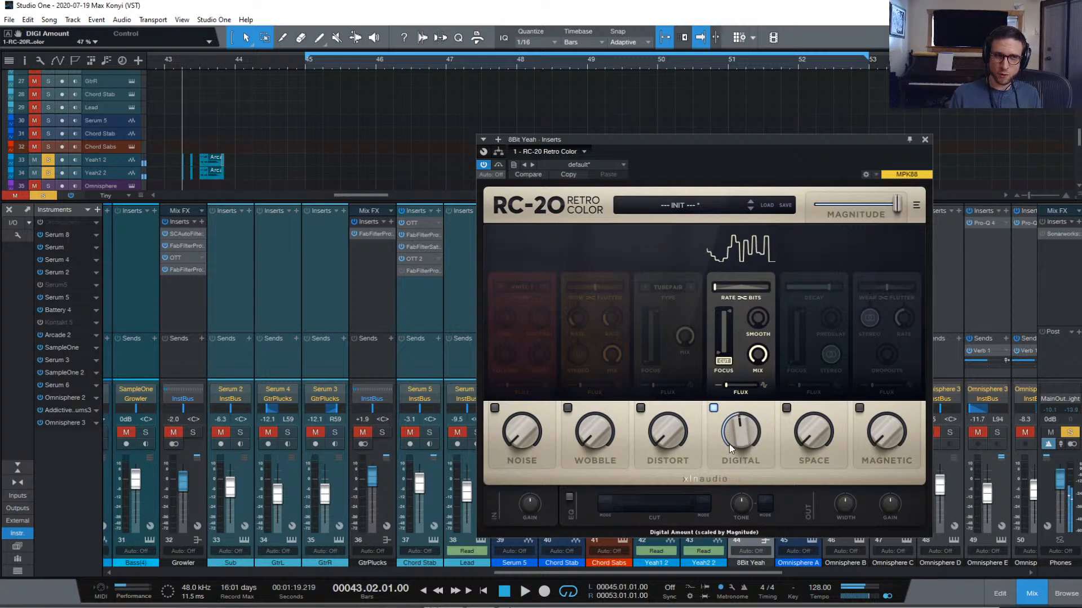
Select the Yeah1 2 track to show its RC-20 settings, leaving the Arcade event unchanged
left_click(177, 161)
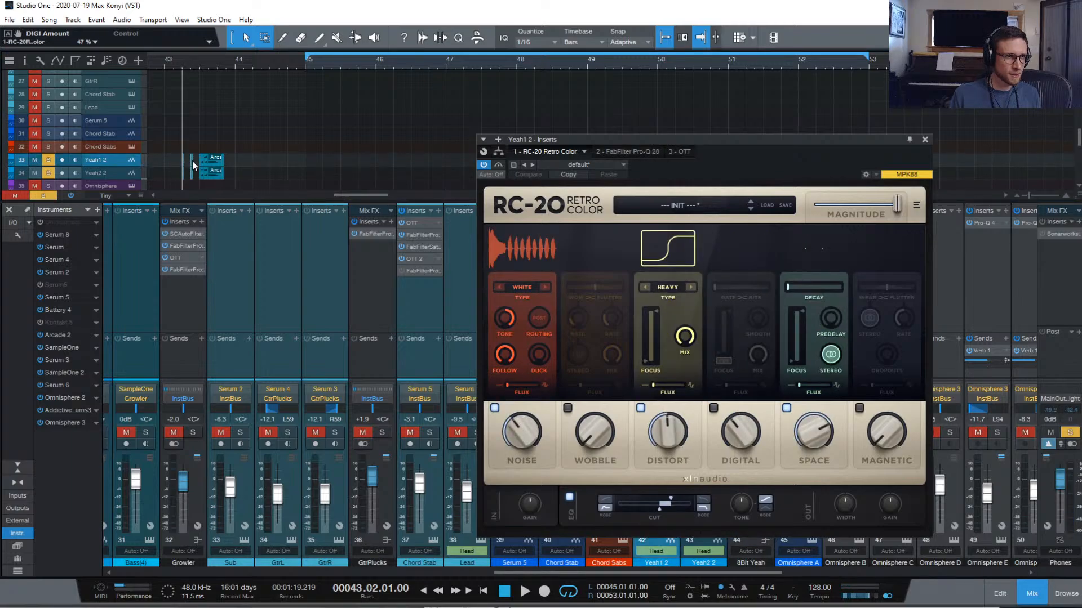
right_click(192, 165)
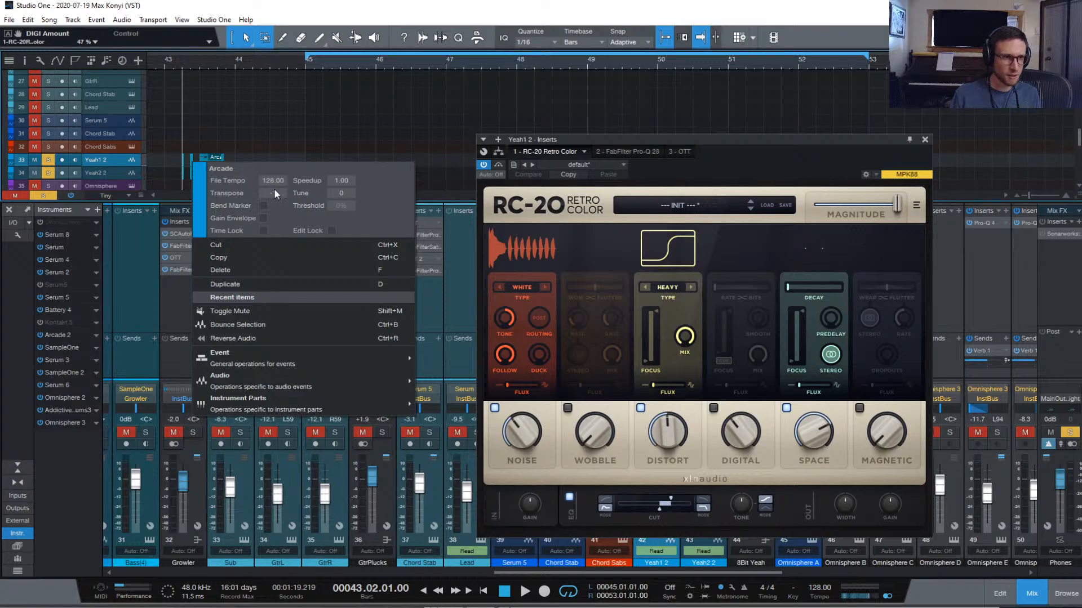
left_click(312, 152)
Play the Yeah vocals, switching RC-20's Space module off and back on to compare
key("space")
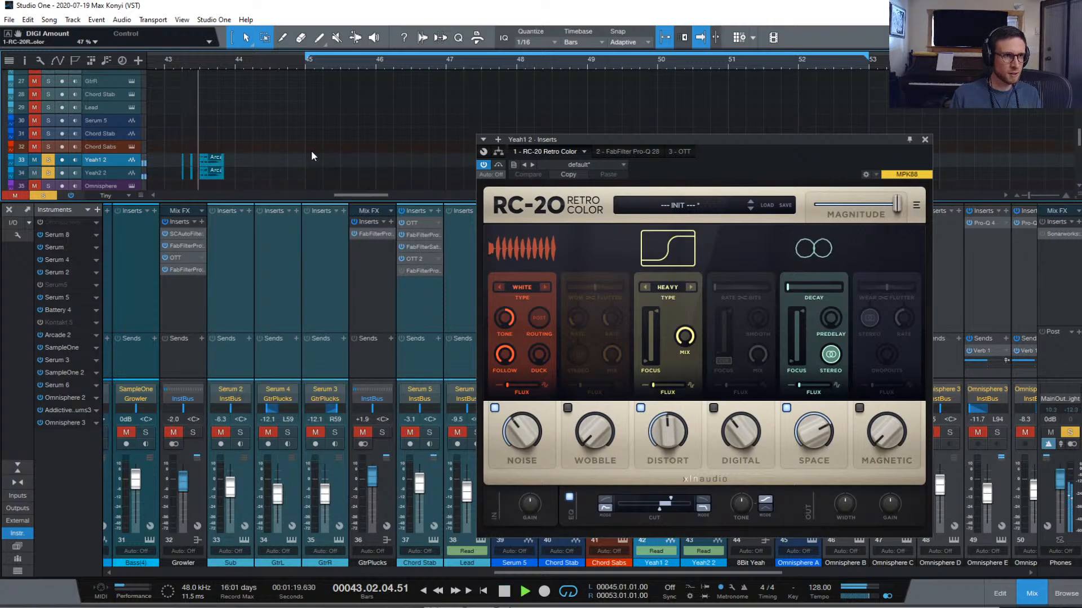
key("space")
key("space")
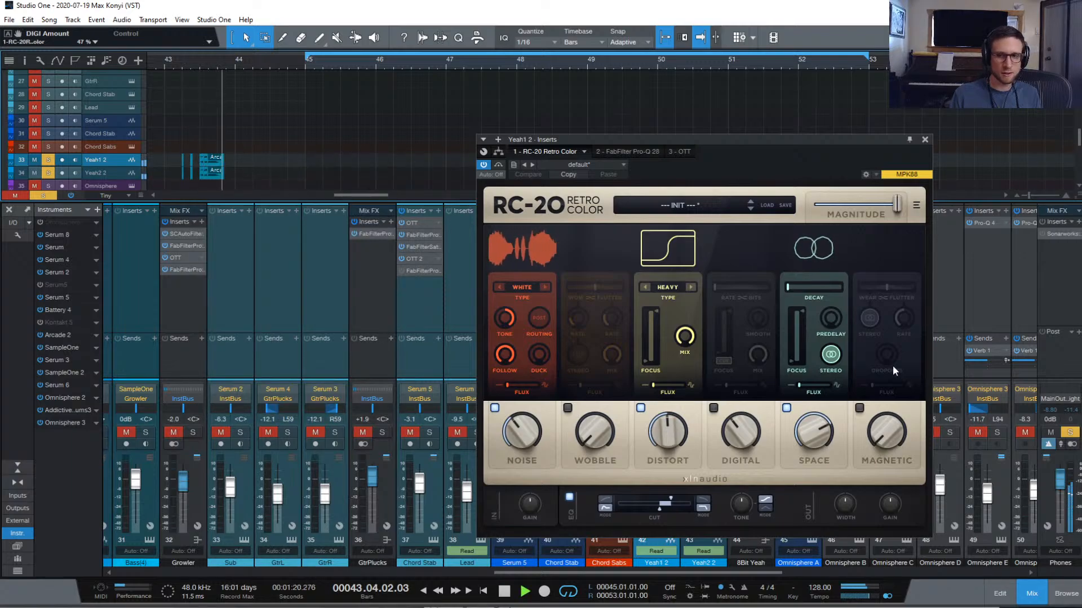
key("space")
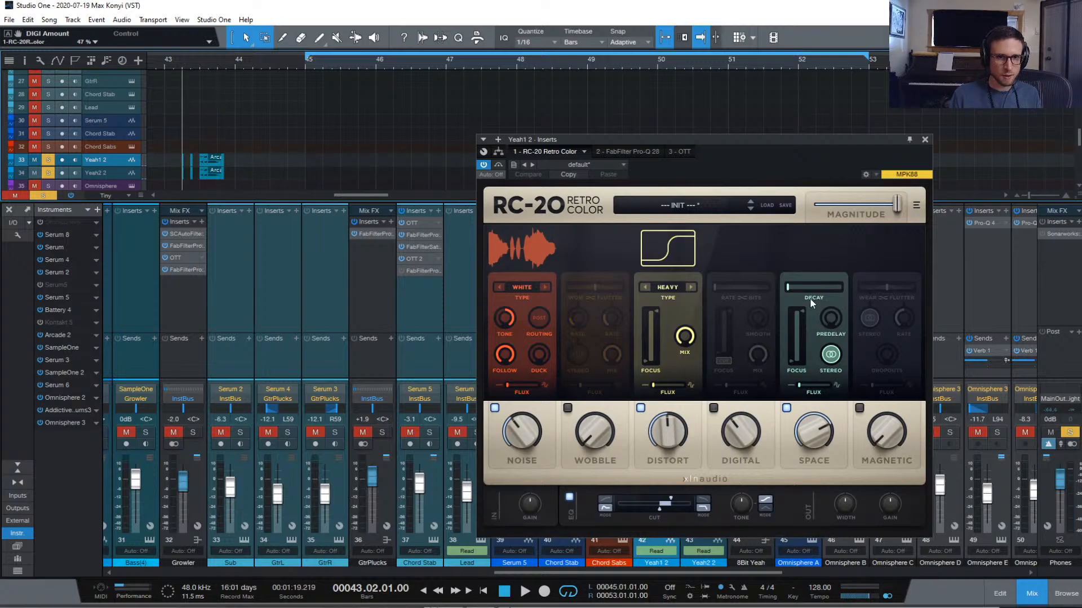
left_click(786, 408)
key("space")
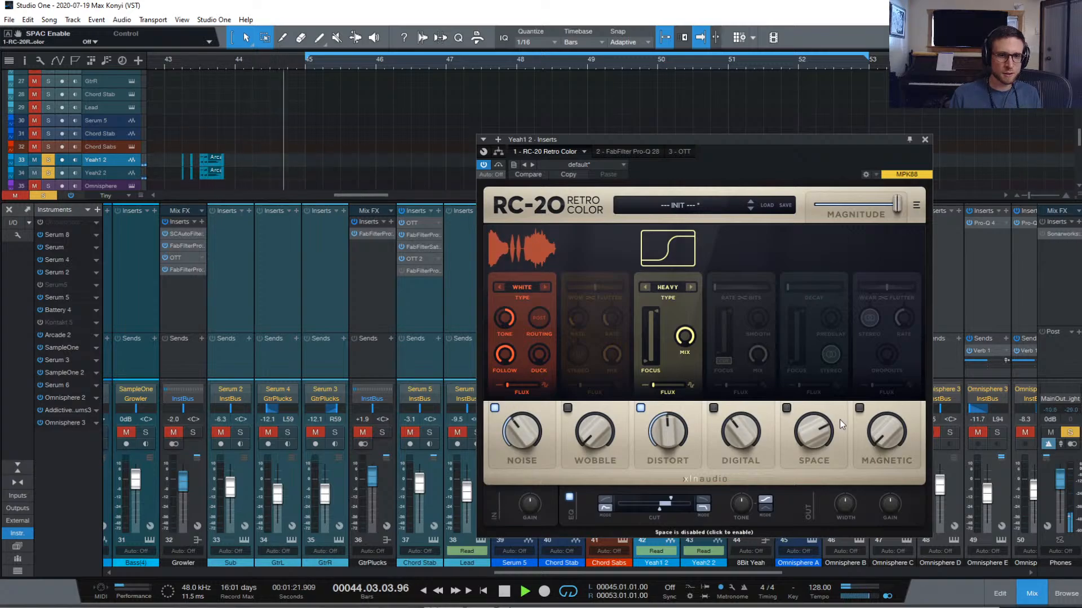
left_click(786, 408)
key("space")
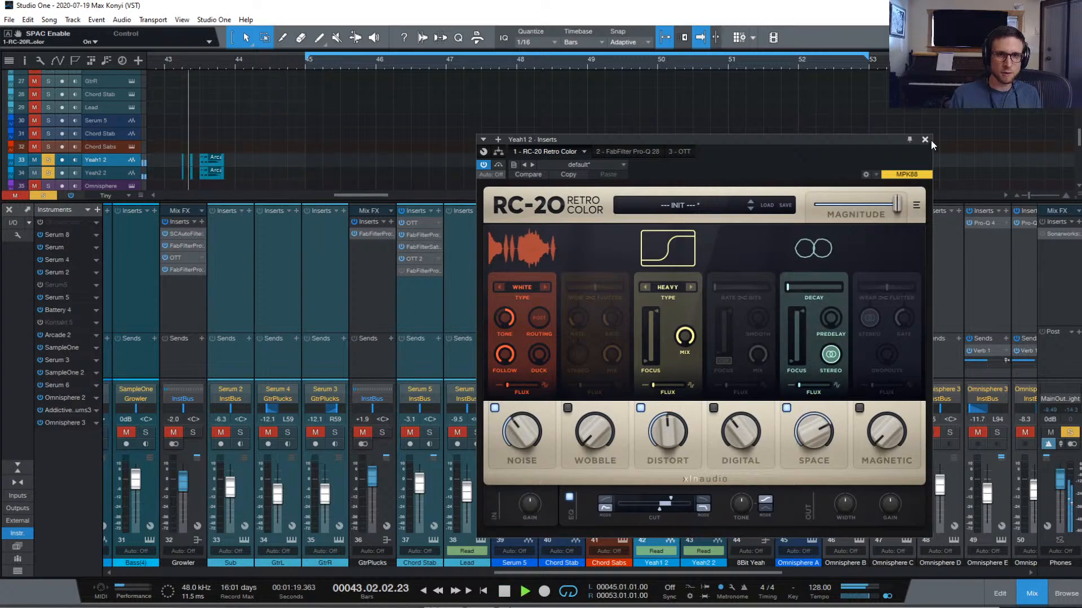
Switch to the 8Bit Yeah channel's RC-20 and raise Smooth to about 86%
left_click(924, 139)
left_click(750, 234)
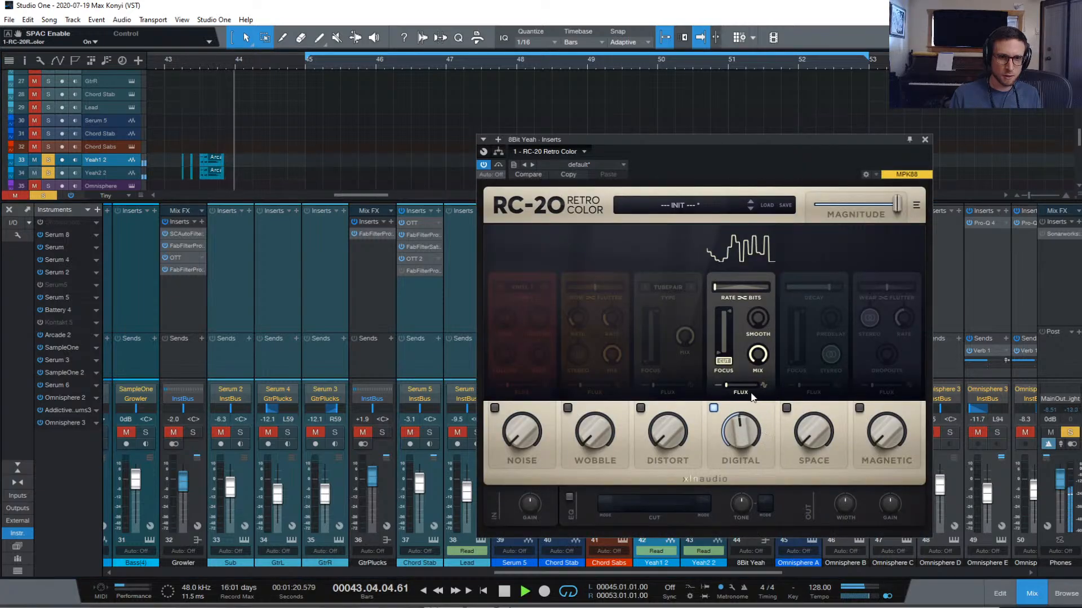
key("space")
left_click_drag(771, 276, 773, 231)
key("space")
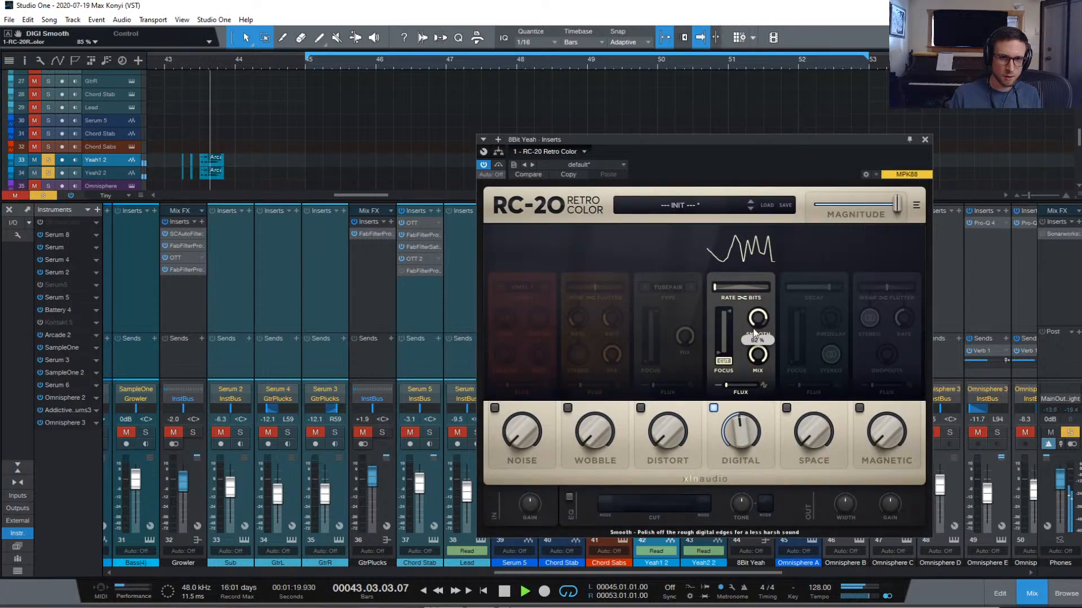
left_click_drag(757, 329, 760, 332)
key("space")
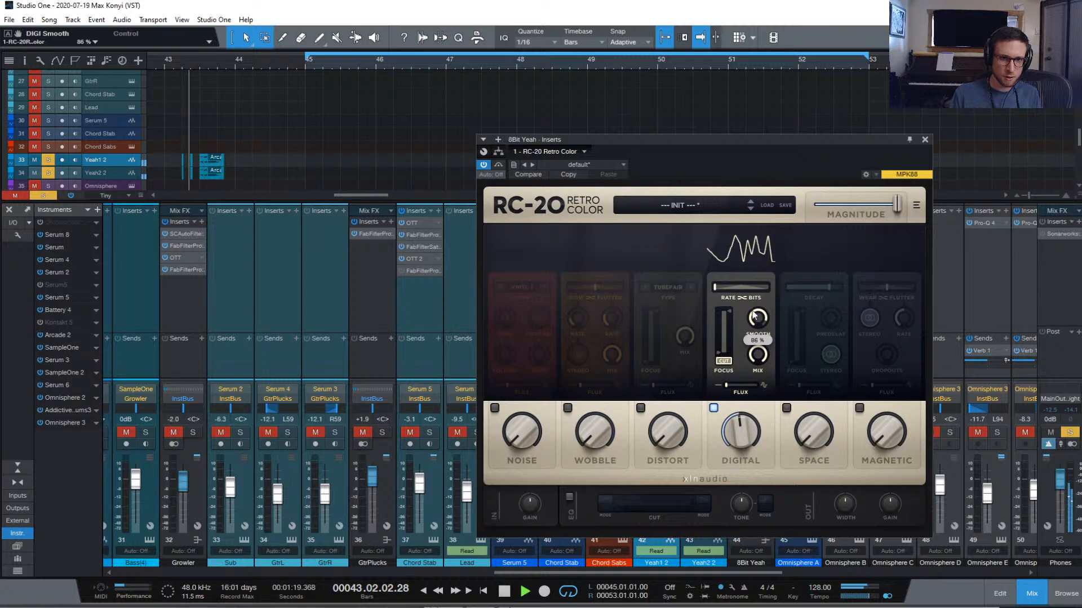
Set RC-20's Digital amount to 40% with its low filter at 20 Hz
left_click_drag(742, 445, 742, 481)
left_click_drag(719, 359, 717, 326)
mouse_move(741, 442)
left_mouse_down()
mouse_move(742, 456)
mouse_move(740, 444)
left_mouse_up()
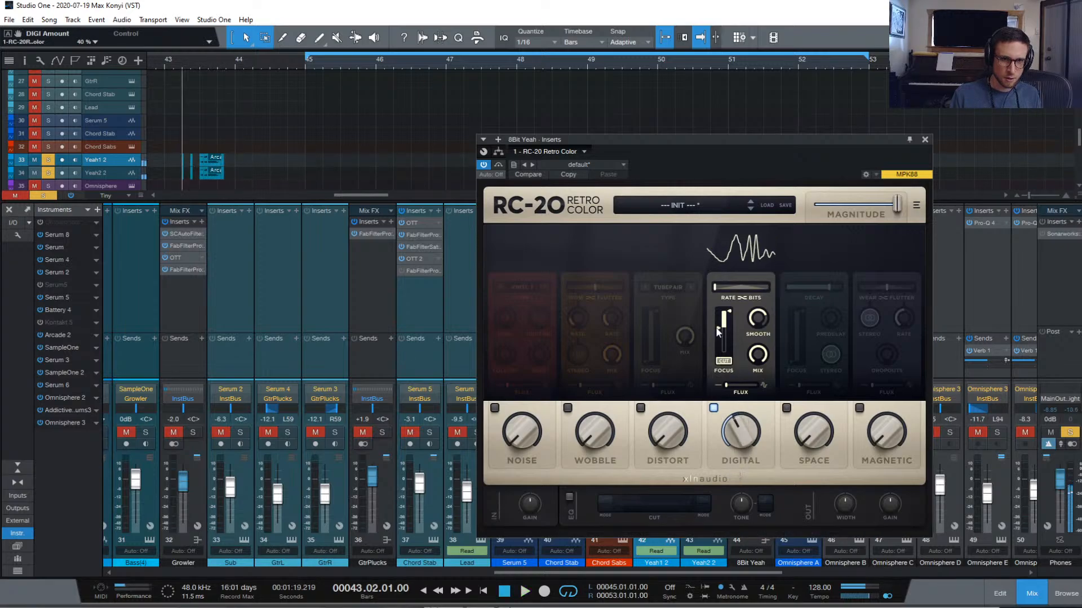
left_click_drag(715, 326, 736, 344)
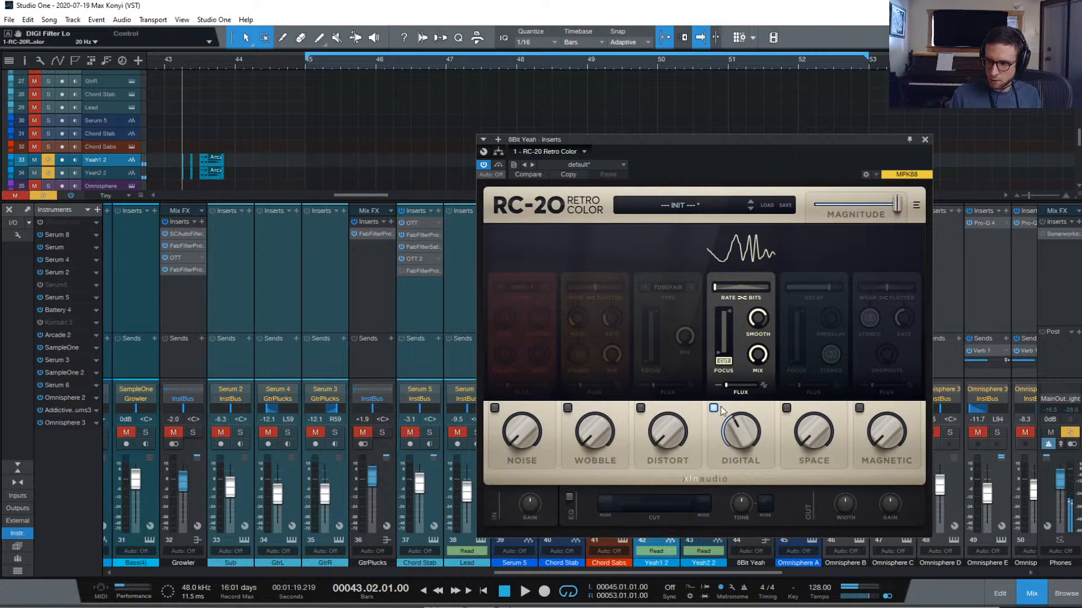
Unsolo the vocal tracks and replay from bar 43
key("space")
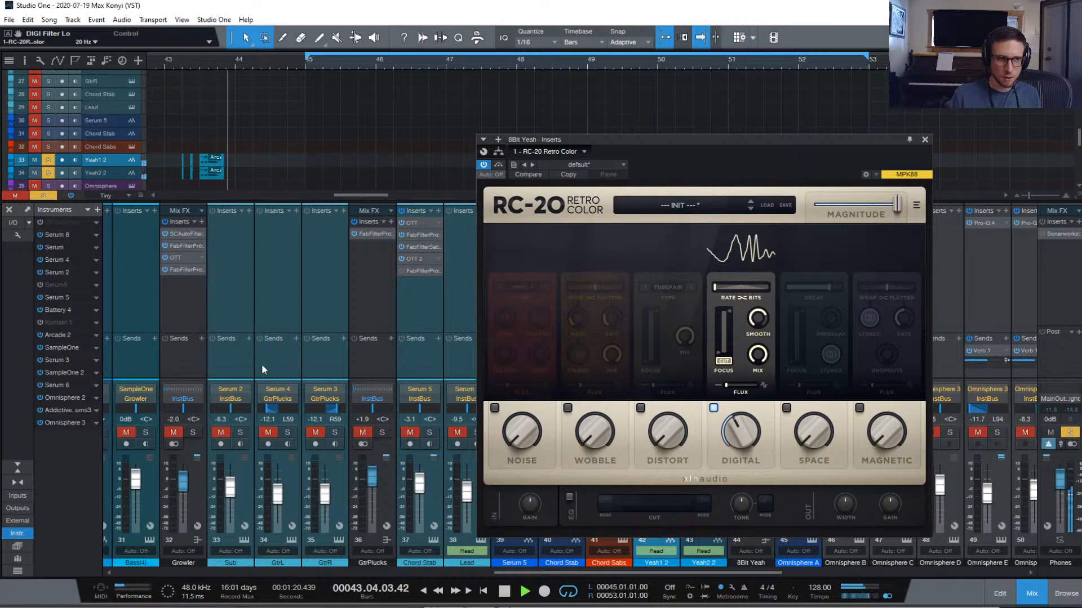
left_click(54, 195)
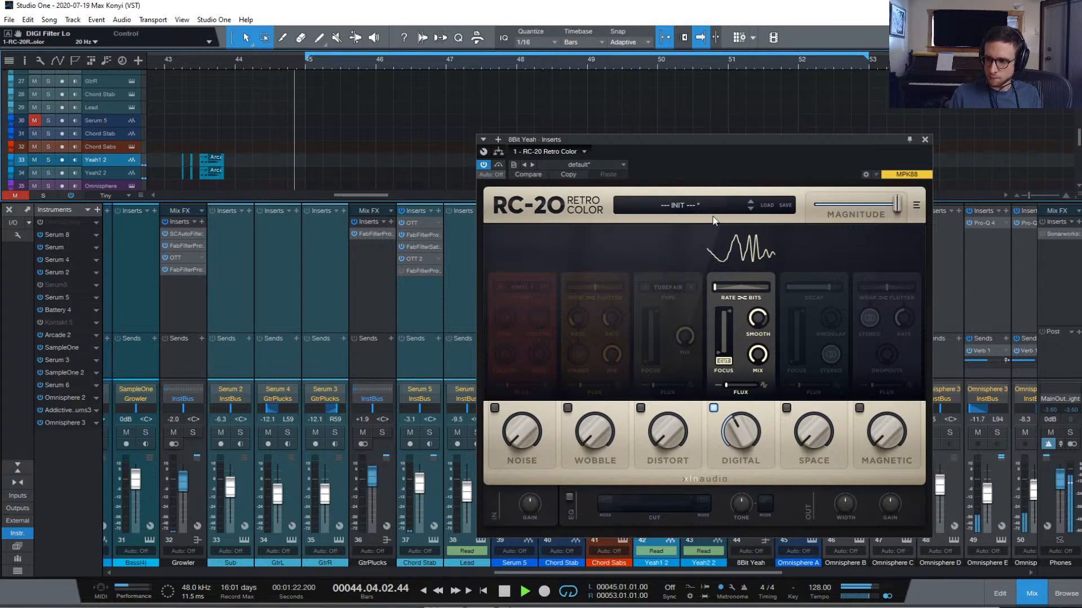
key("space")
key("space")
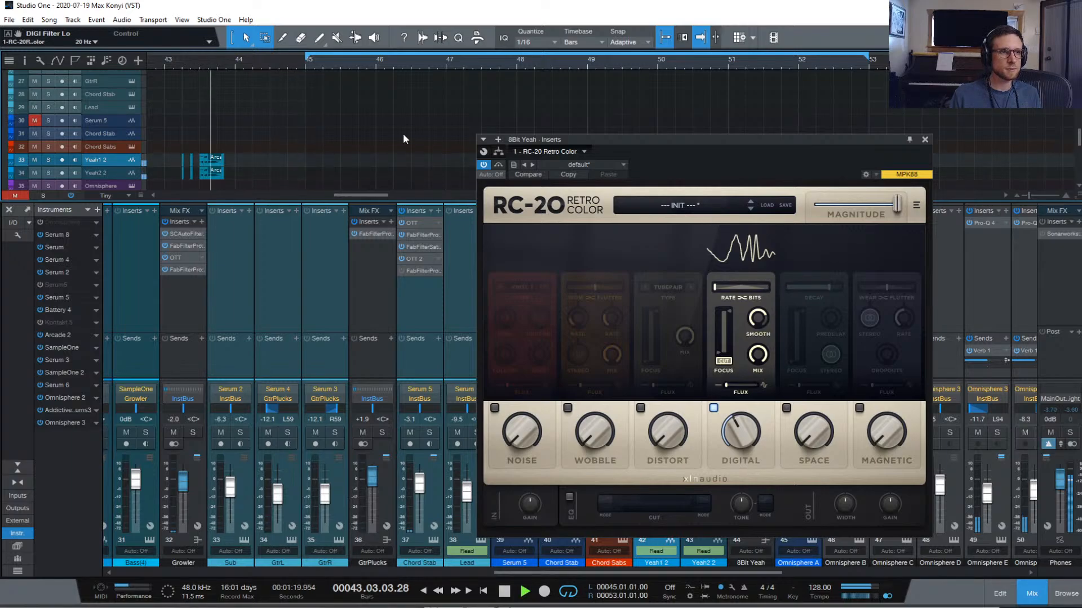
Close the RC-20 and mixer, zoom the arrangement out, and play from bar 41
left_click(925, 140)
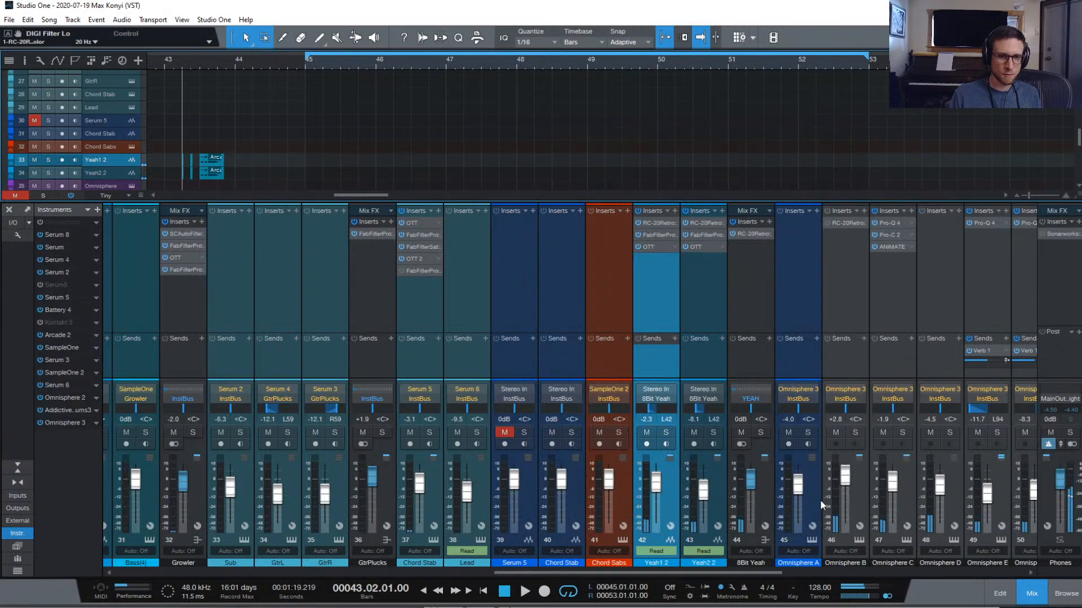
scroll(750, 493, "down", 2)
key("space")
key("space")
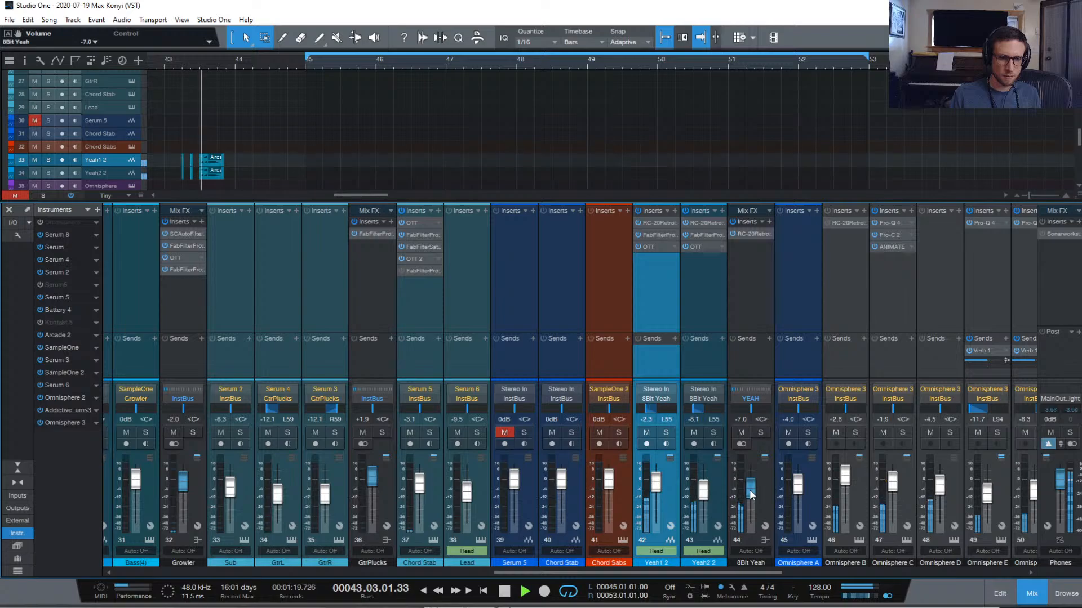
scroll(749, 488, "up", 2)
key("space")
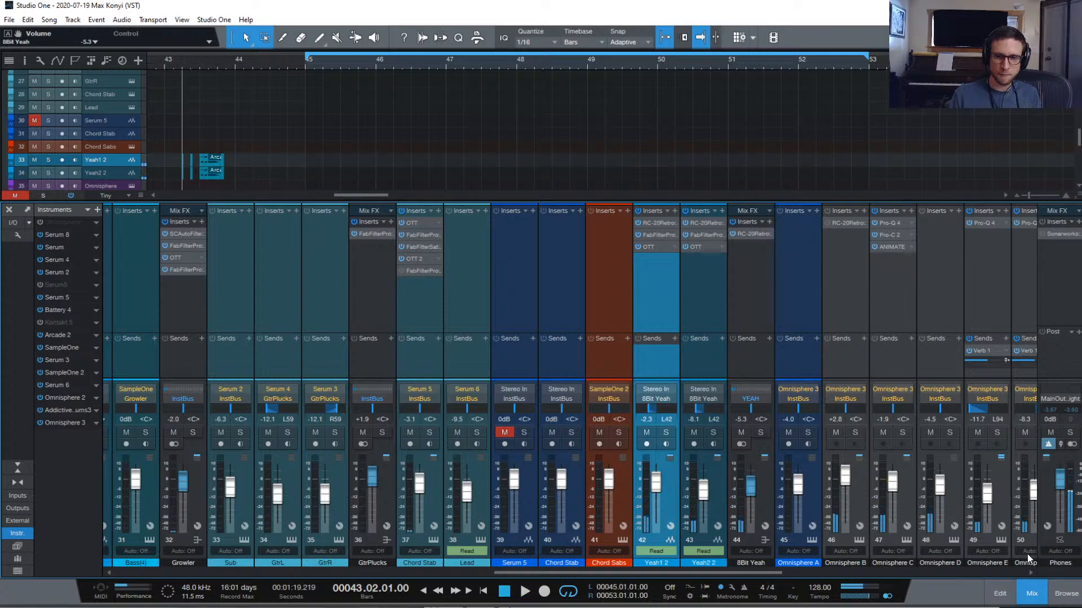
left_click(1032, 593)
key("w")
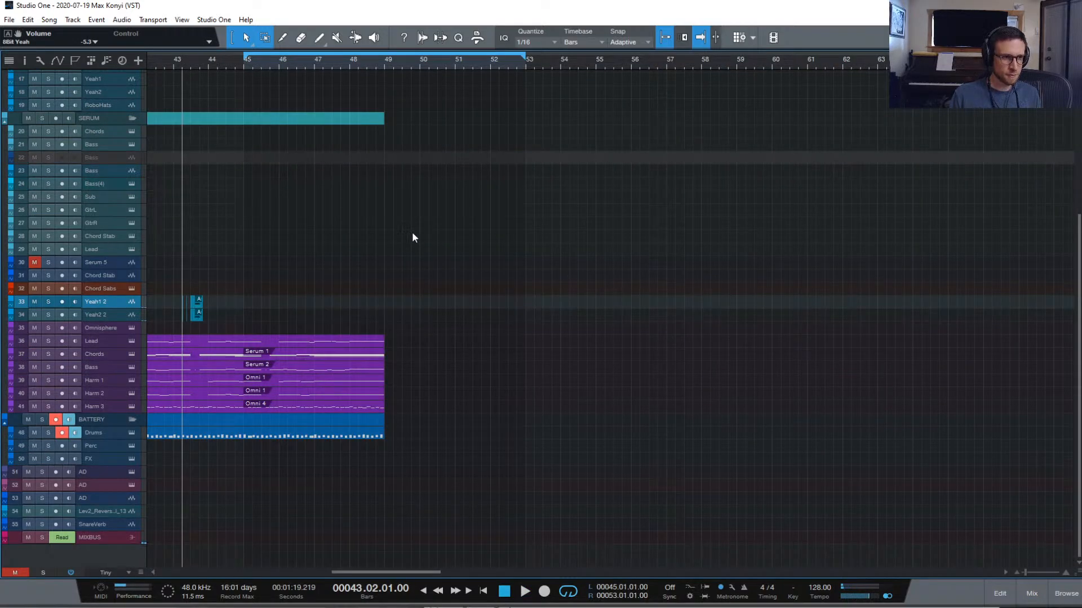
scroll(413, 233, "left", 2)
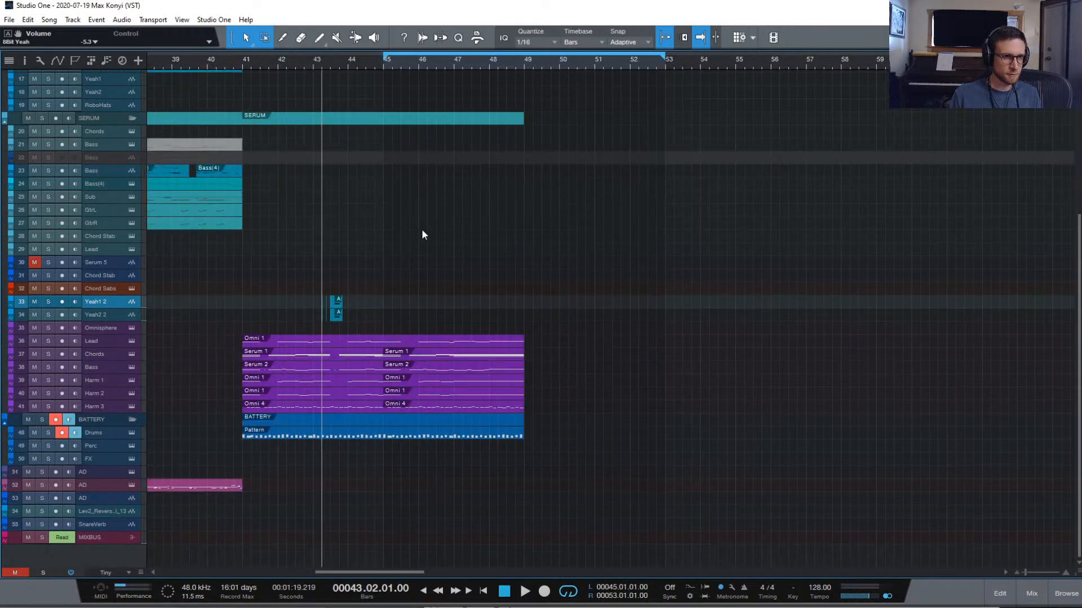
left_click(242, 61)
key("space")
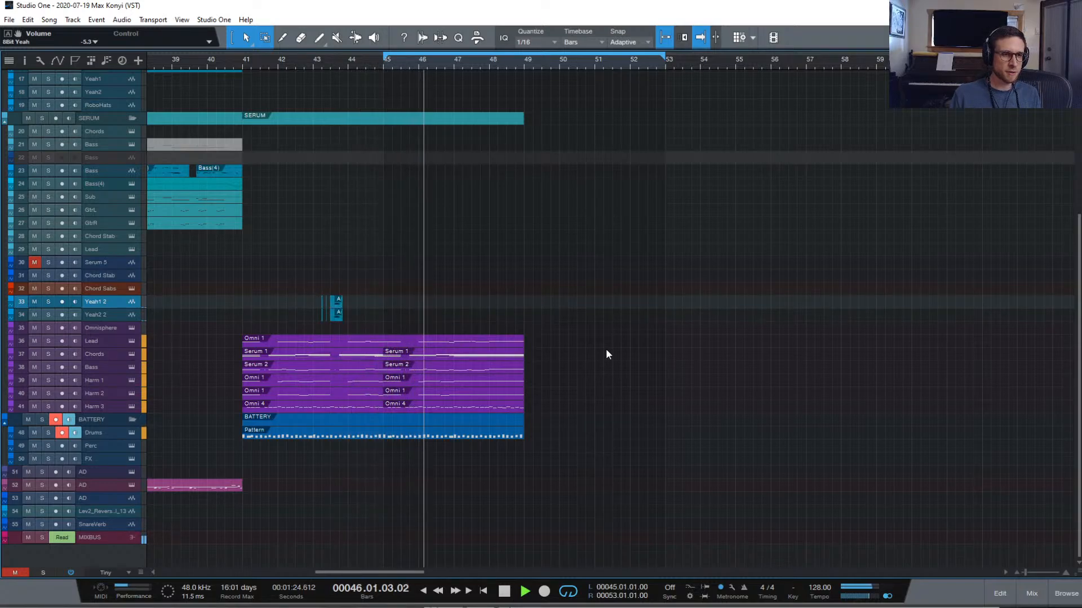
Shift the section's Omni, Serum and Battery events to start at bar 45 and audition
left_click_drag(551, 453, 198, 283)
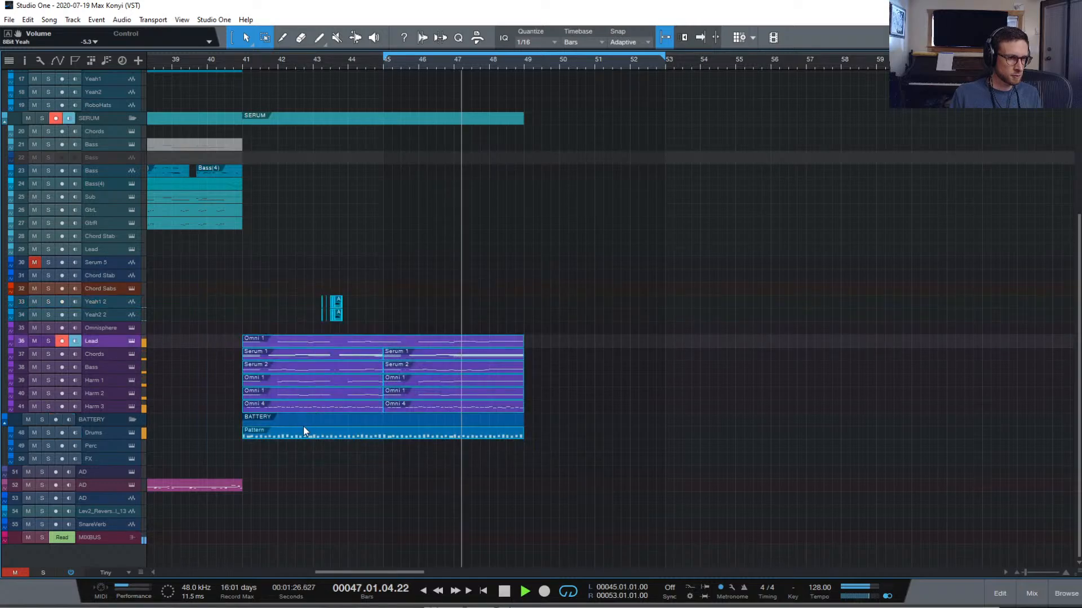
left_click_drag(300, 433, 441, 433)
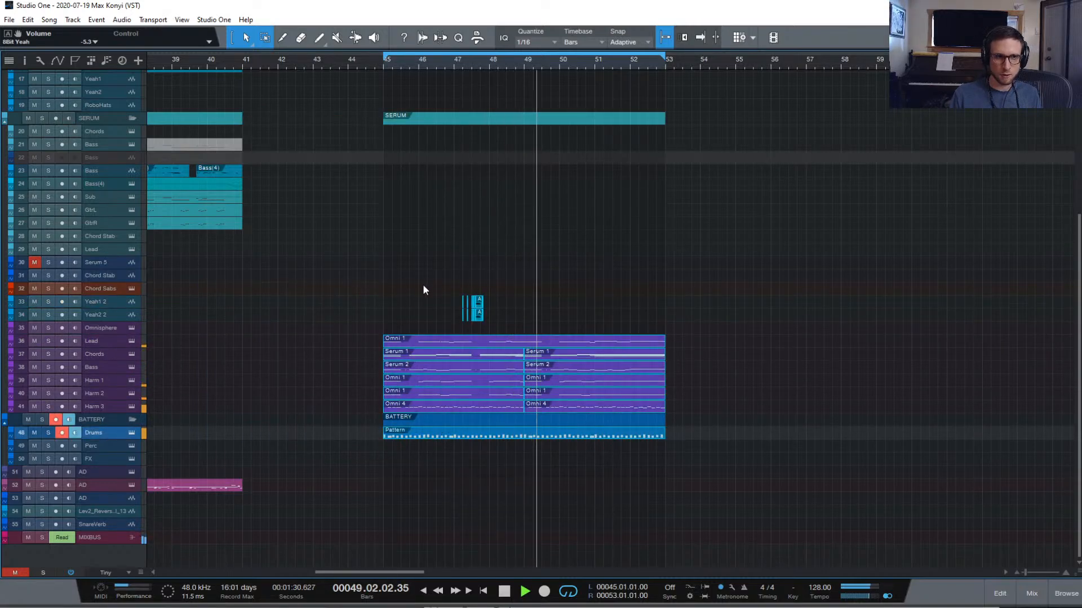
key("space")
key("space")
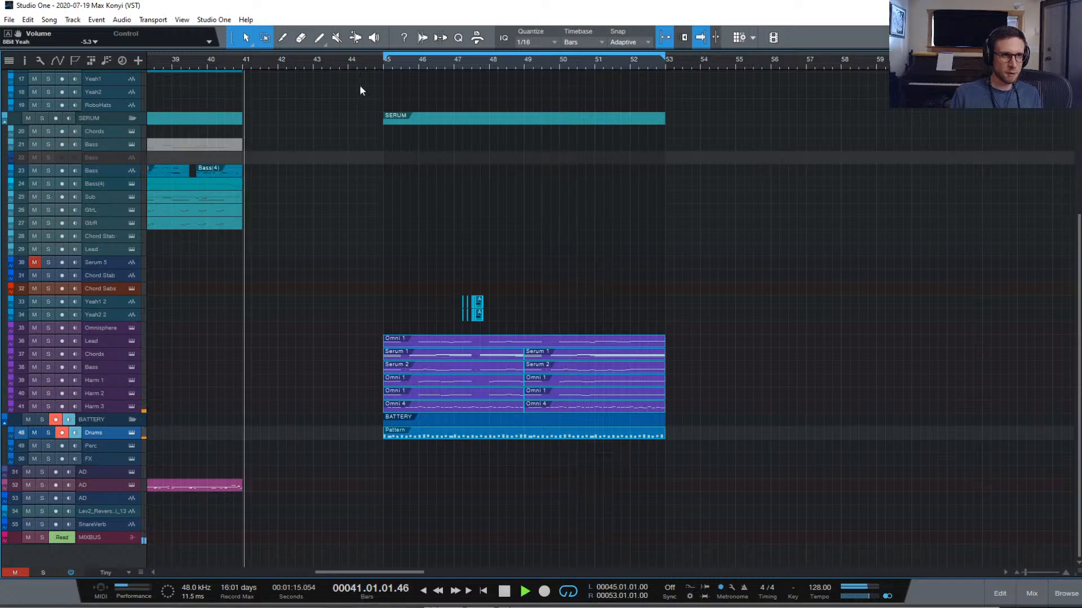
key("space")
key("KP_1")
key("space")
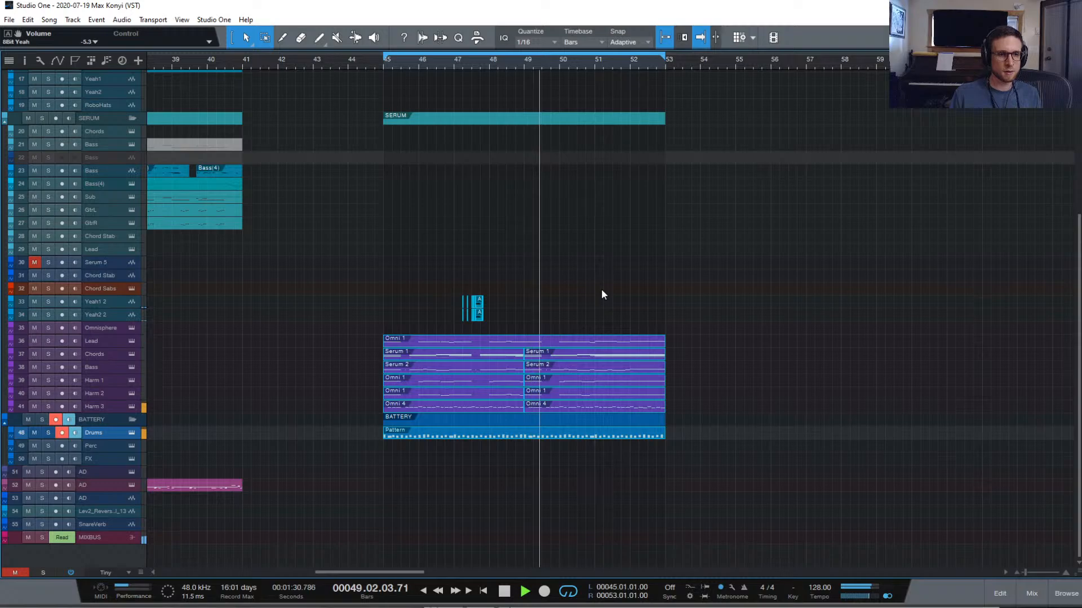
left_click(1031, 594)
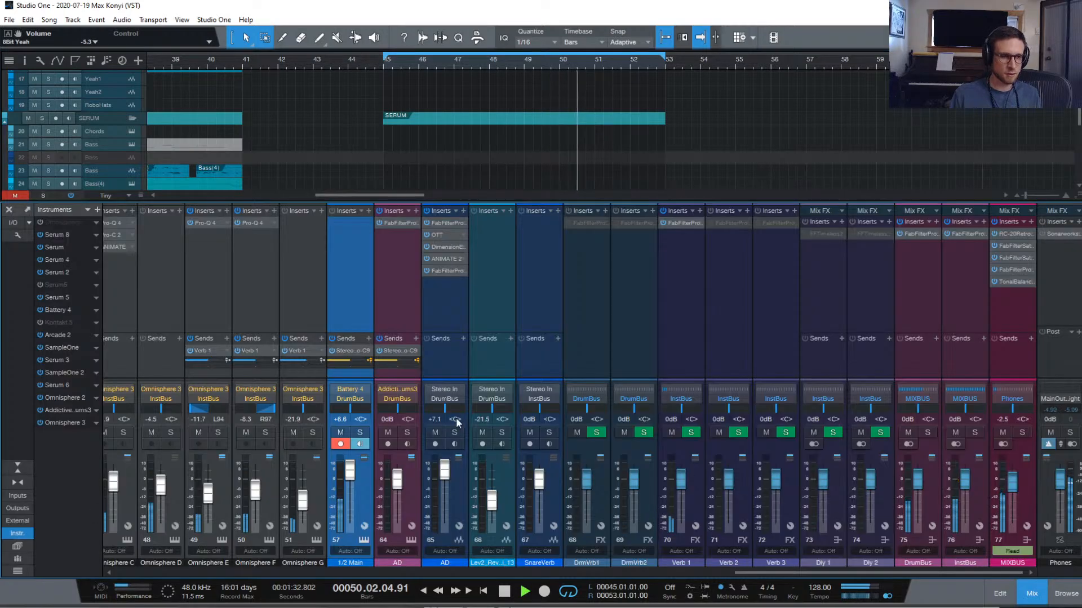
Bring the Omnisphere F channel fader up to about -4.9 dB, then stop playback
left_click(259, 292)
left_click_drag(257, 493, 258, 488)
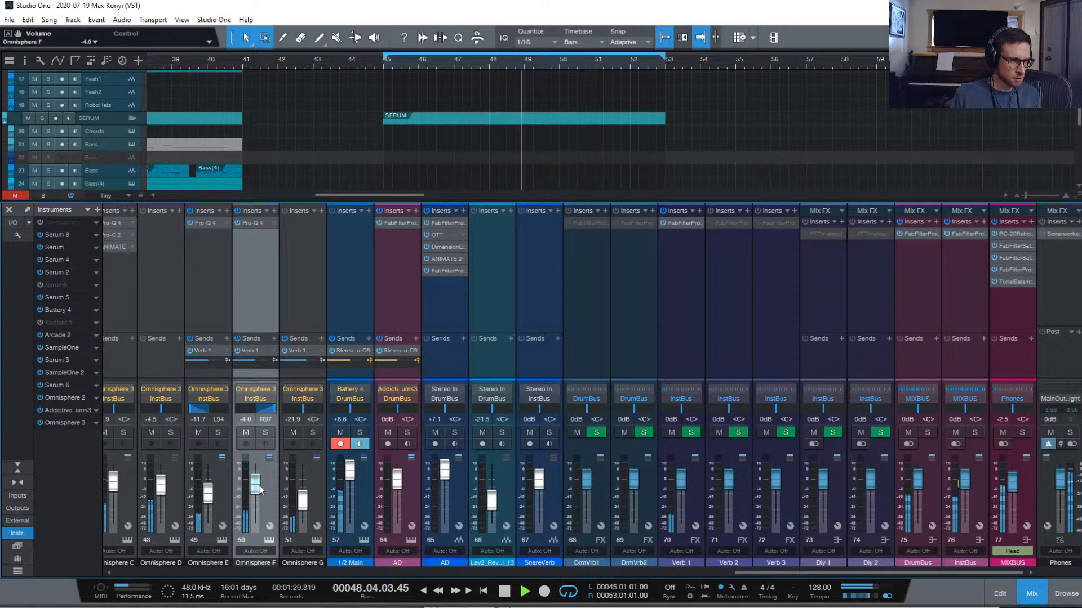
left_click_drag(258, 488, 208, 488)
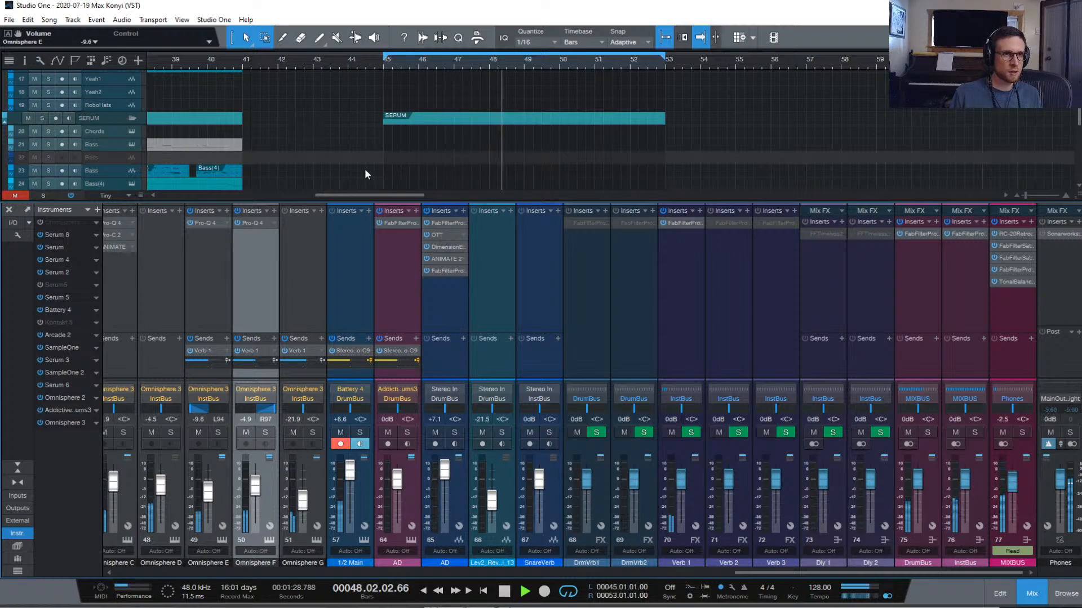
key("space")
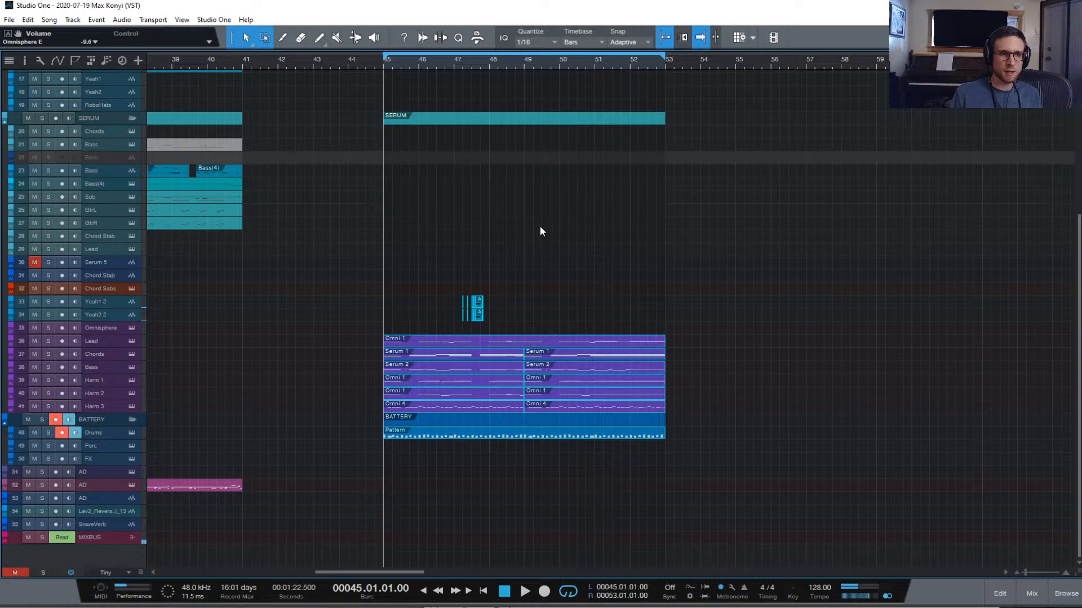
Return to the song start and solo track 36 Lead for a quick listen
left_click(1032, 594)
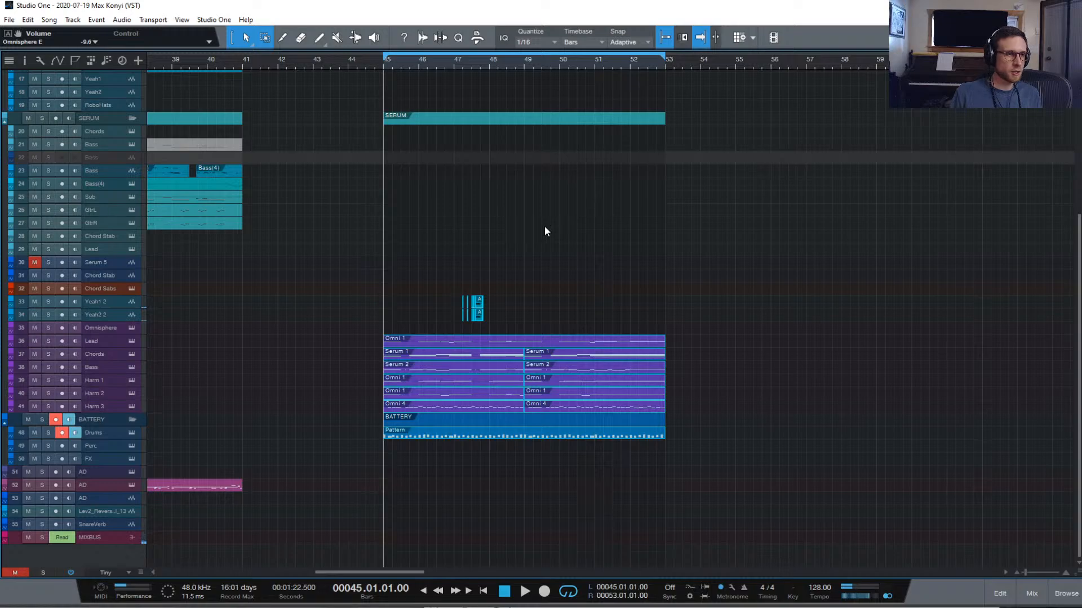
scroll(545, 231, "up", 4)
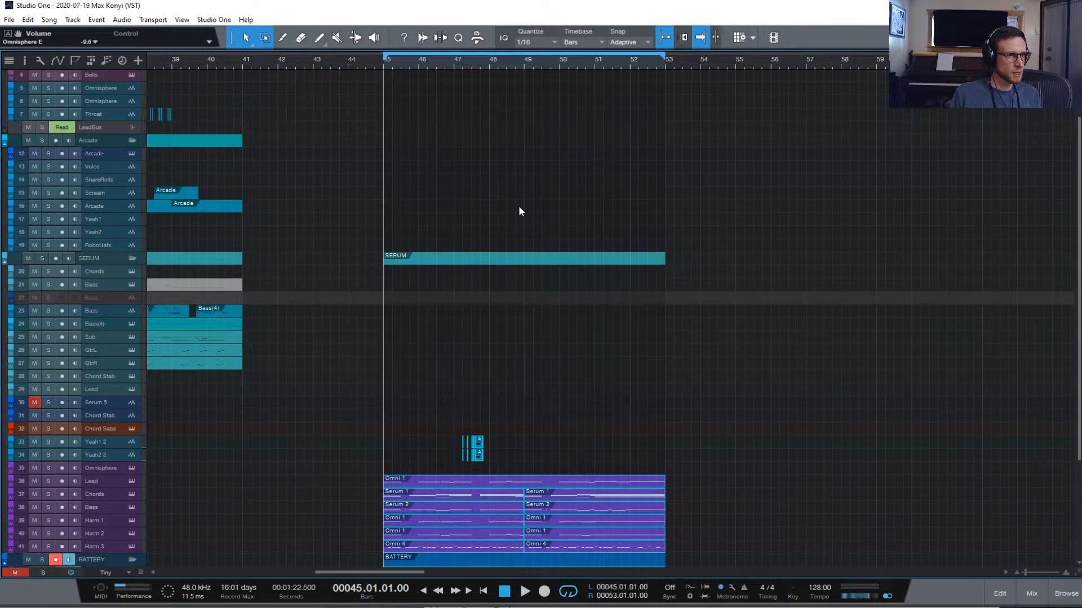
scroll(521, 207, "left", 10)
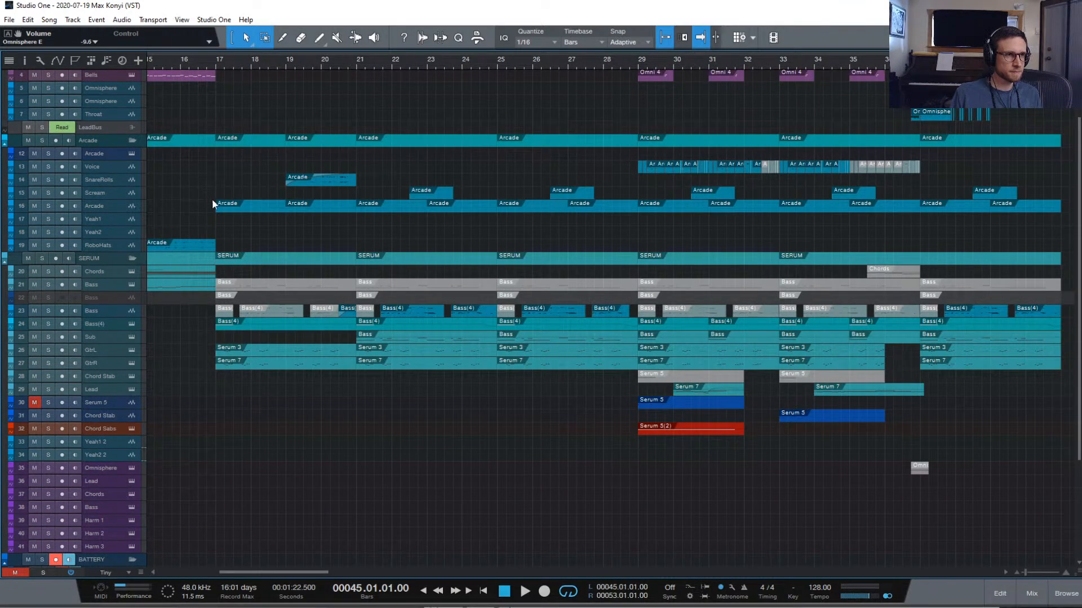
key("Home")
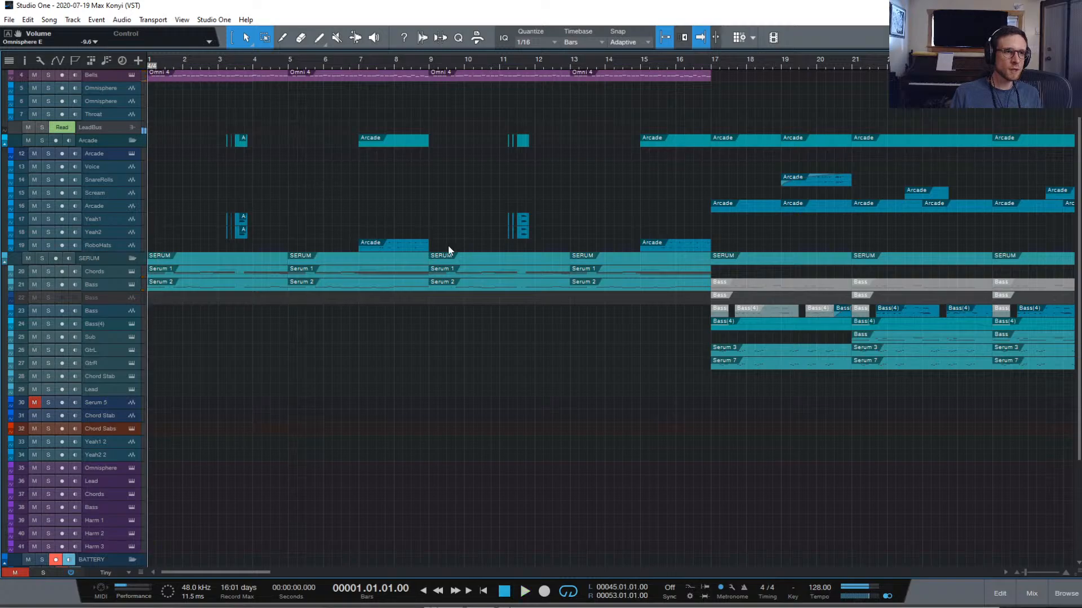
scroll(759, 387, "right", 8)
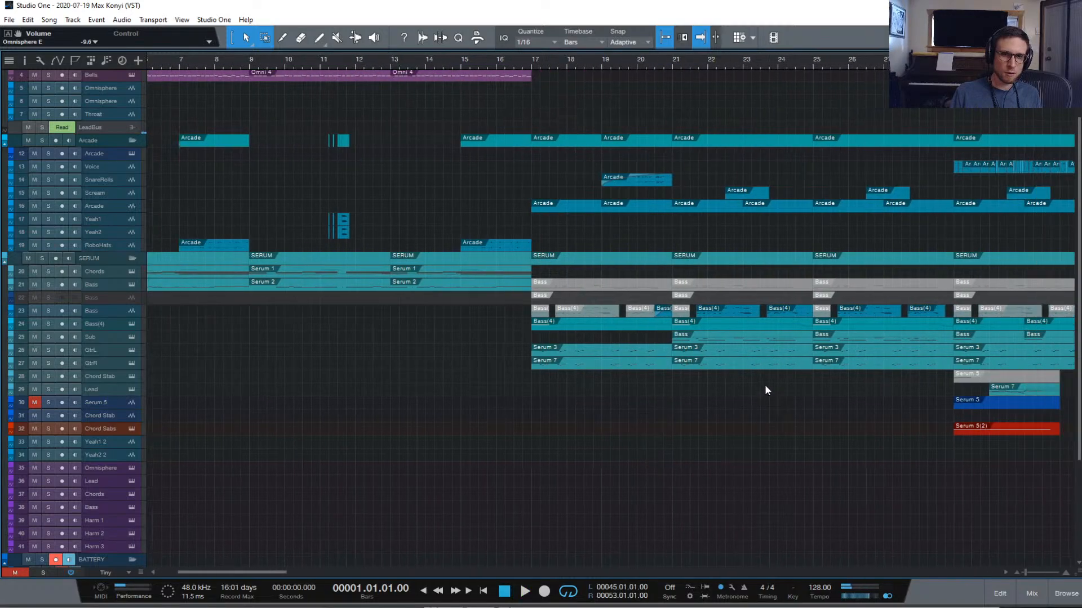
scroll(974, 422, "right", 4)
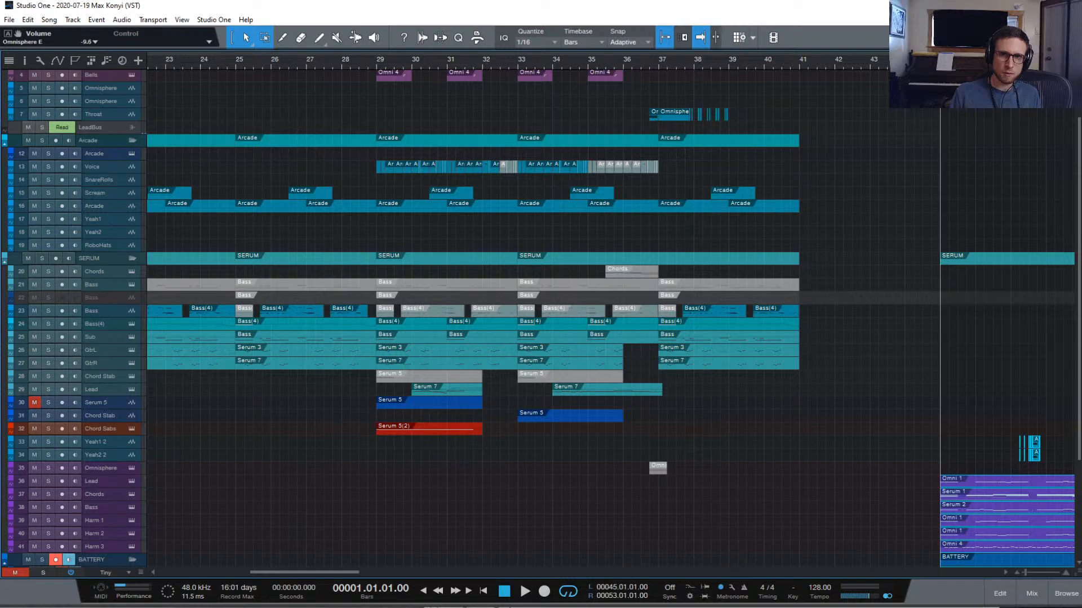
left_click(48, 481)
key("space")
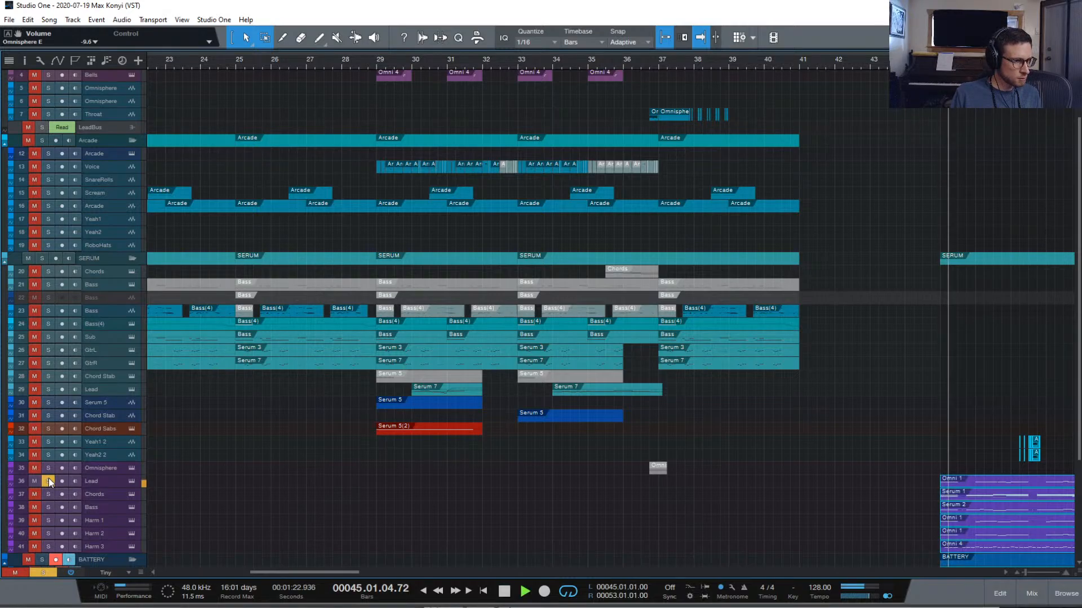
key("space")
Drop the Lead's Omnisphere octave from +2 to +1
left_click(131, 482)
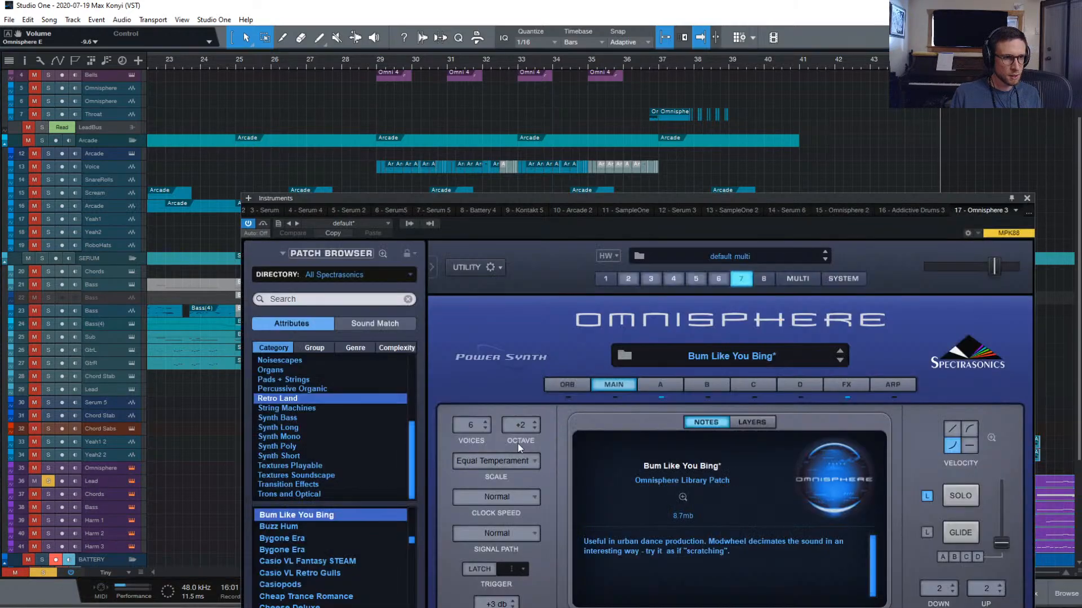
left_click(522, 427)
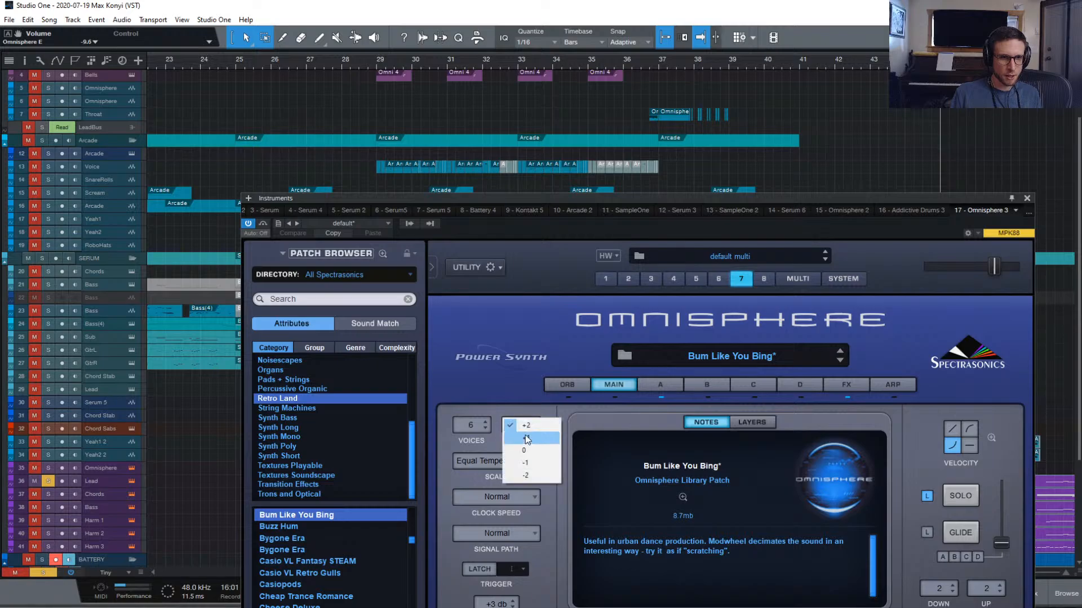
left_click(525, 435)
left_click(522, 425)
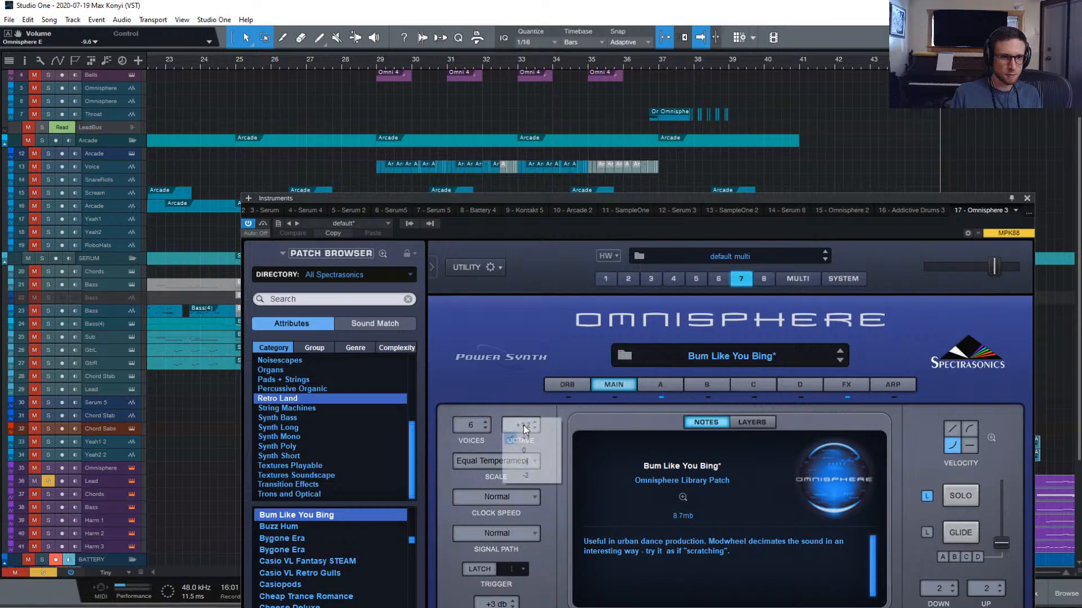
left_click(532, 424)
Set the SH201 - Canadian Pulse part to octave 0 and clear the Lead solo
left_click(629, 280)
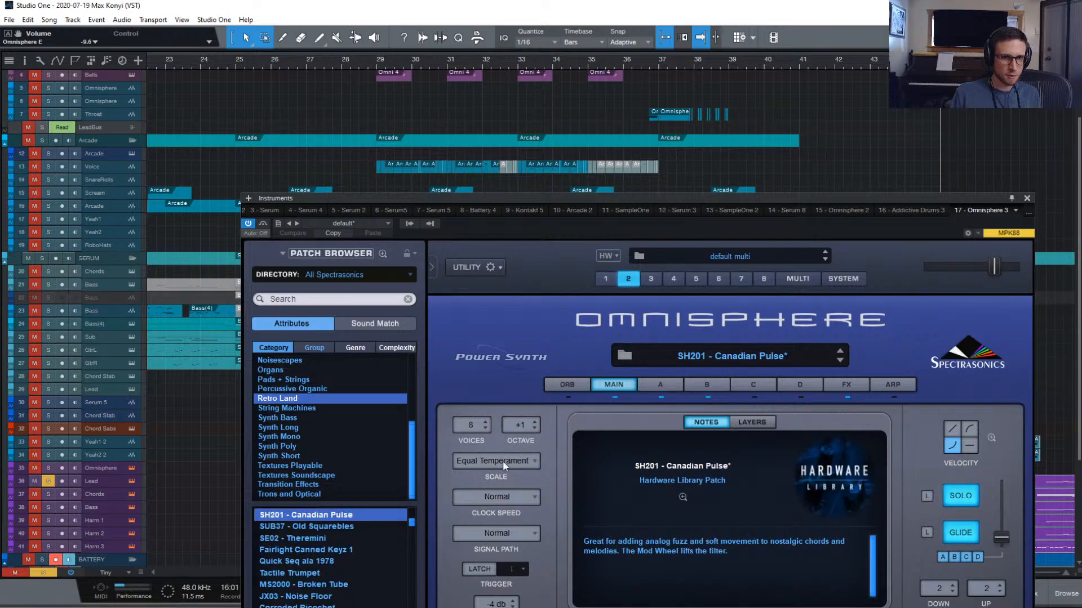
left_click(522, 428)
left_click(521, 441)
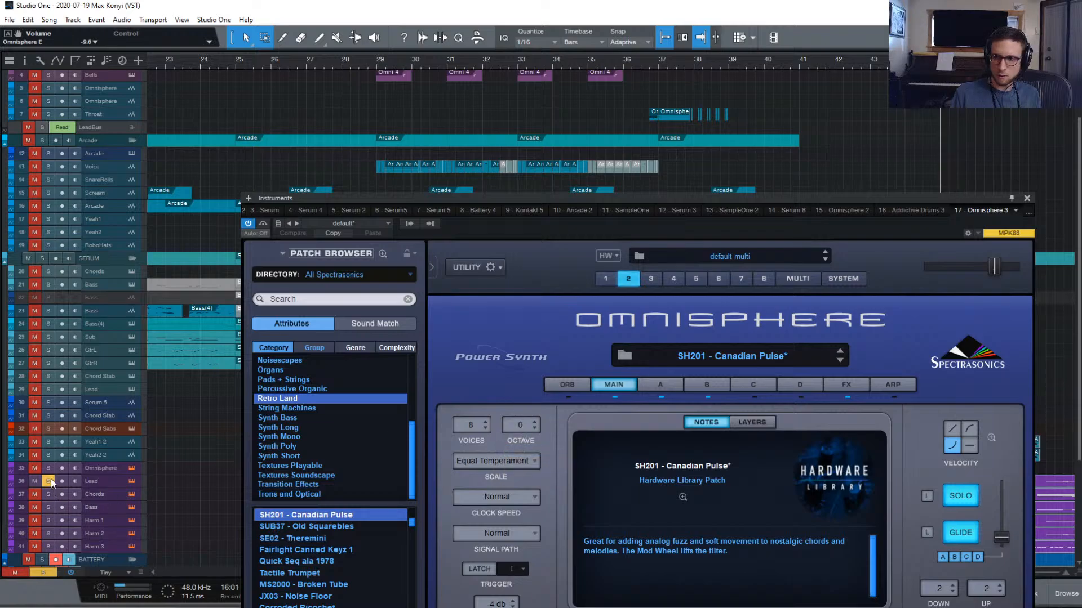
left_click(40, 572)
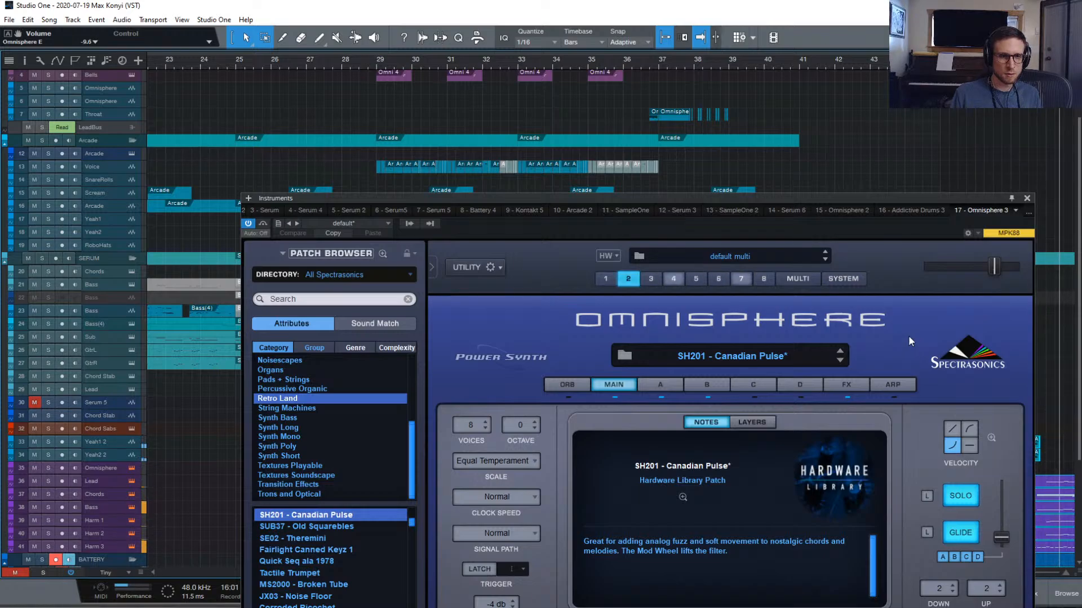
left_click(1027, 198)
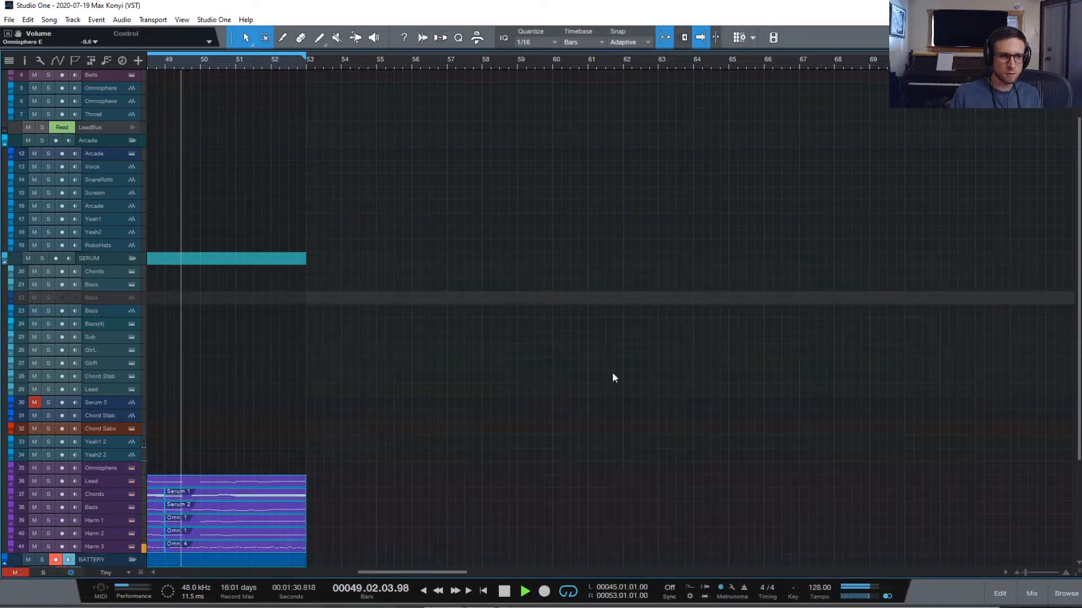
scroll(547, 447, "right", 1)
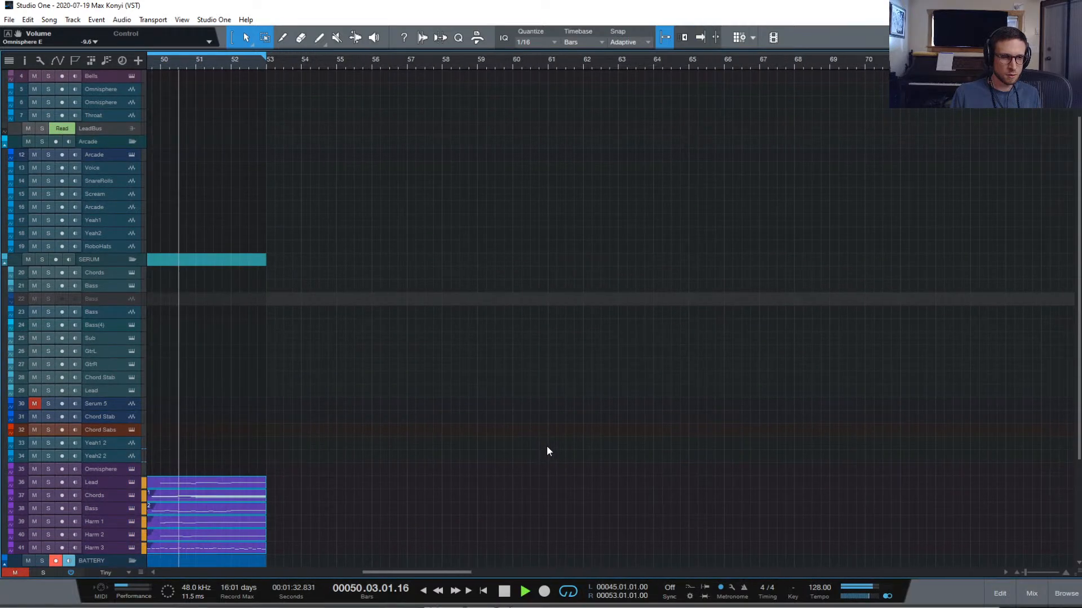
scroll(547, 447, "left", 10)
left_click_drag(581, 445, 699, 458)
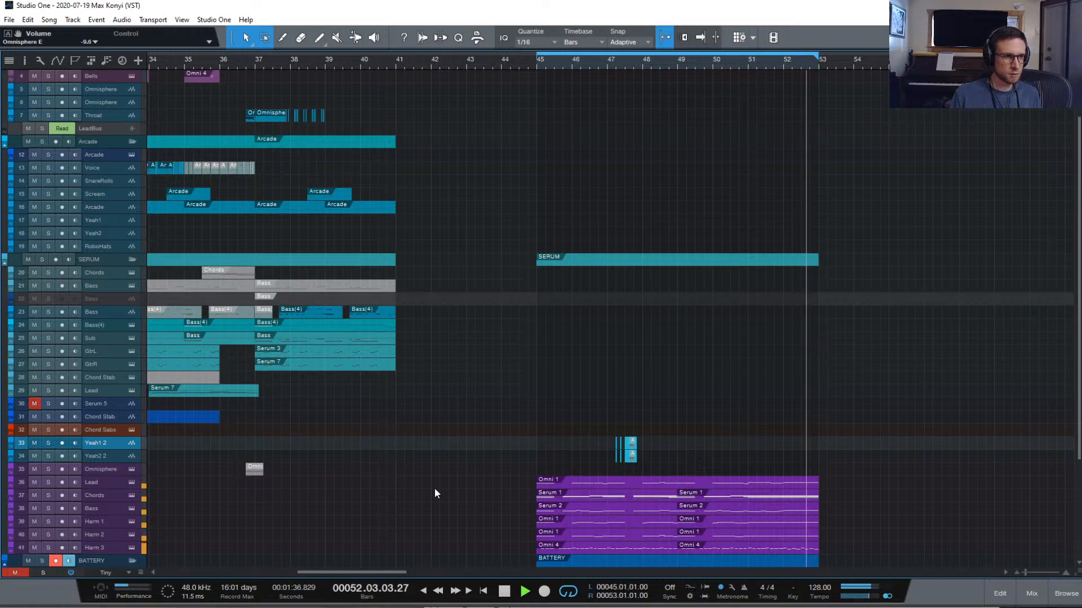
left_click(131, 483)
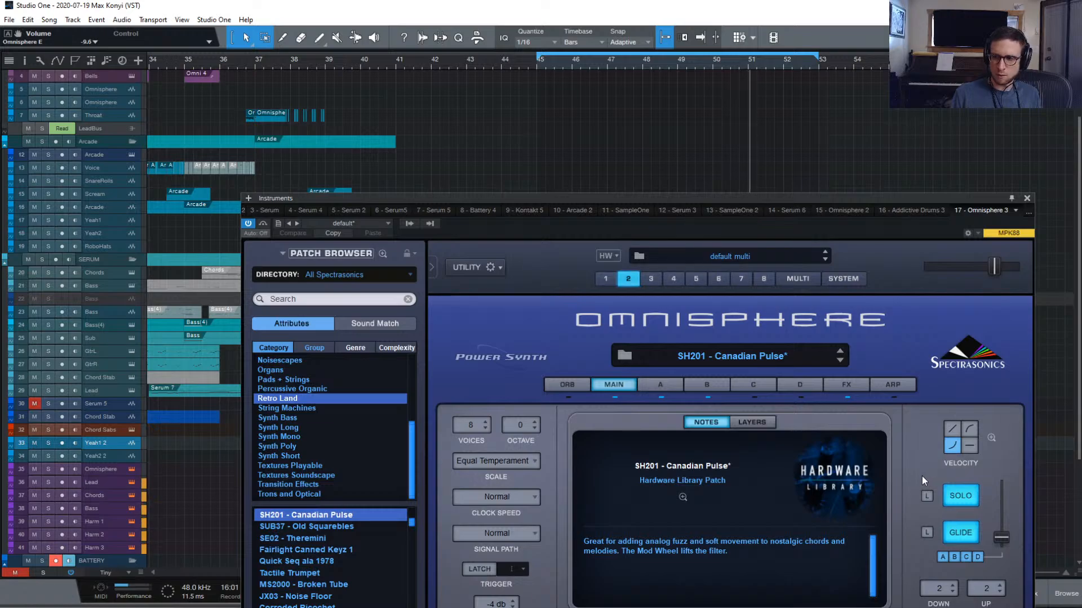
left_click(1027, 199)
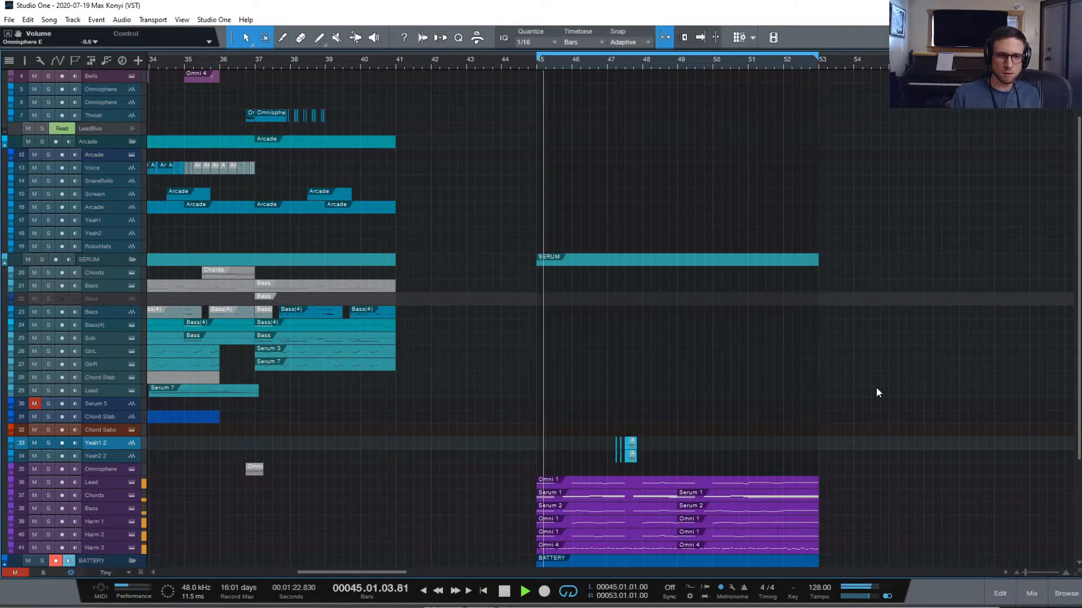
scroll(887, 379, "down", 3)
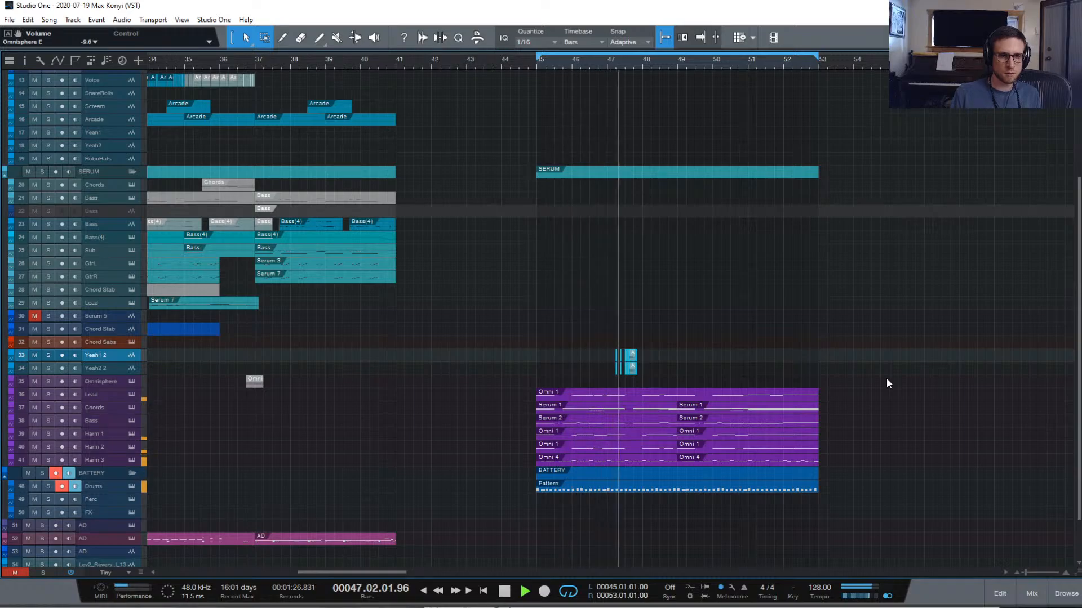
left_click(1025, 596)
left_click(1026, 596)
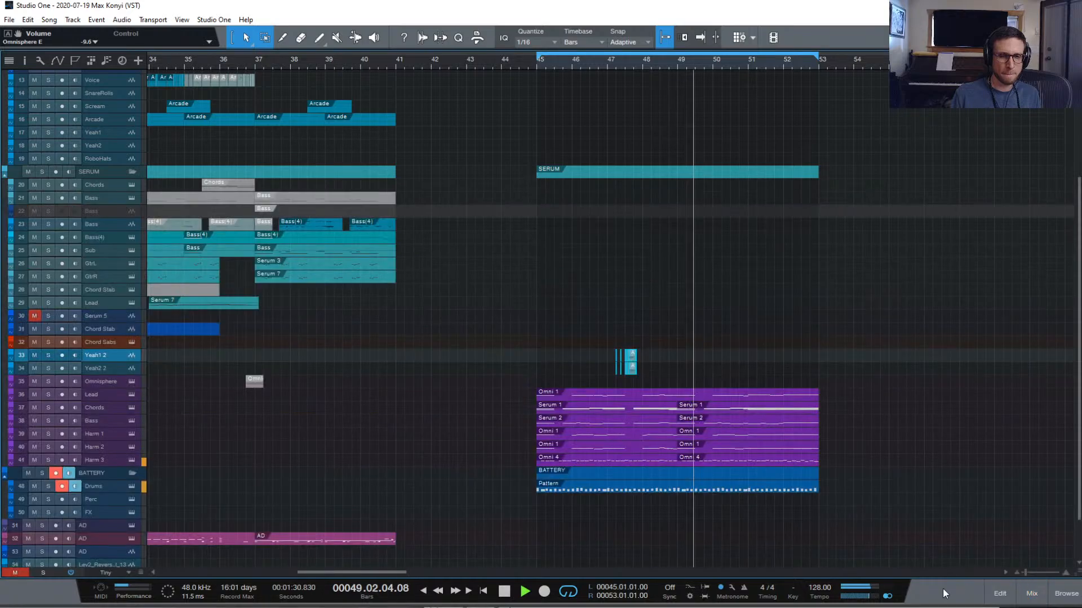
key("space")
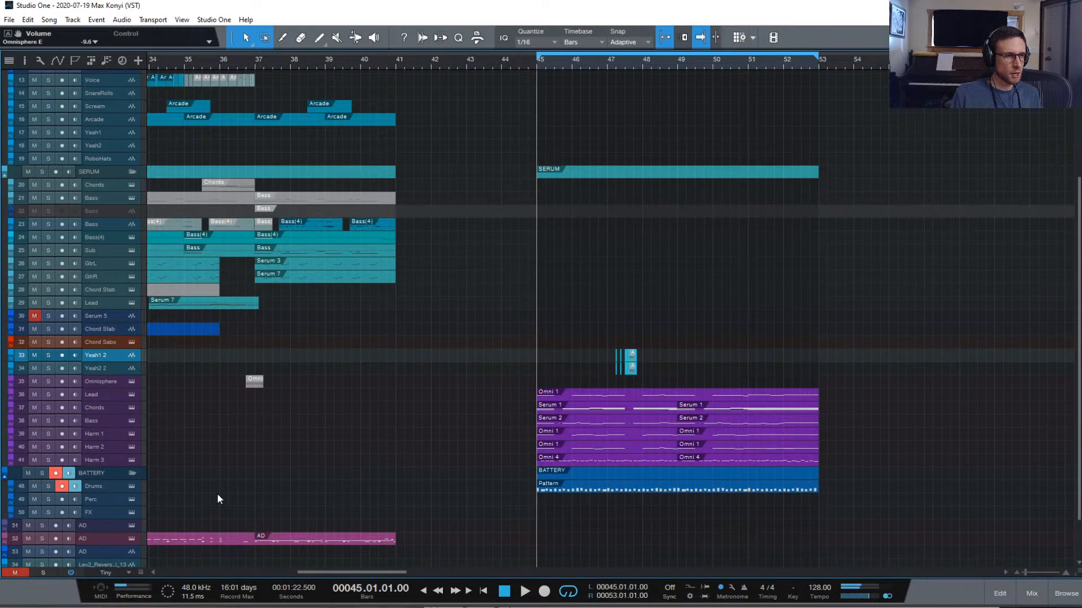
Open the drums' Battery 4, audition pads A3–A5, and move SNARE255 onto pad A4
left_click(131, 487)
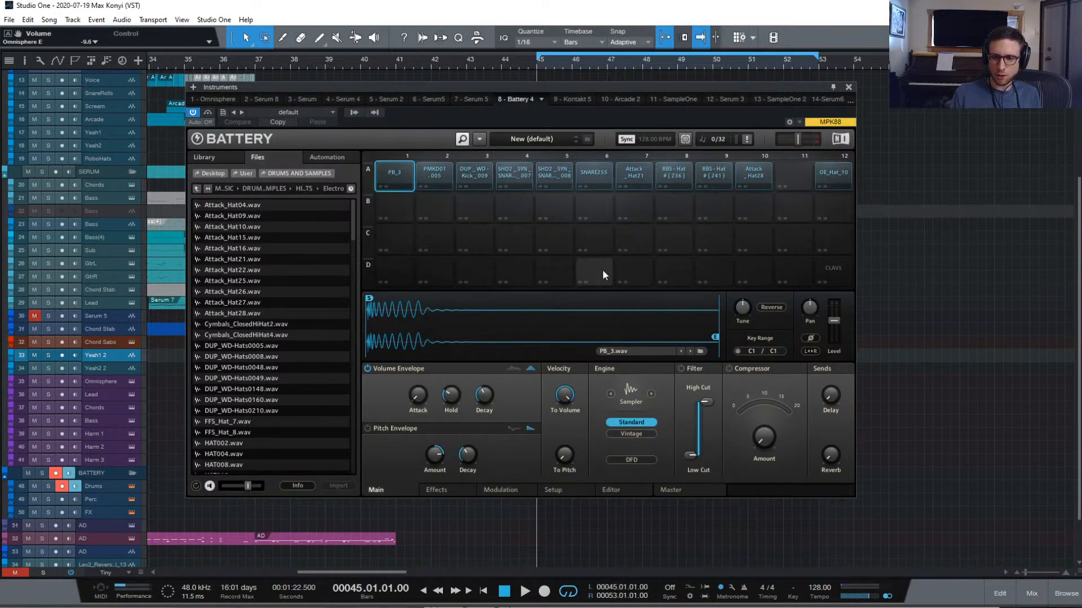
left_click(460, 166)
left_click(510, 172)
left_click(536, 171)
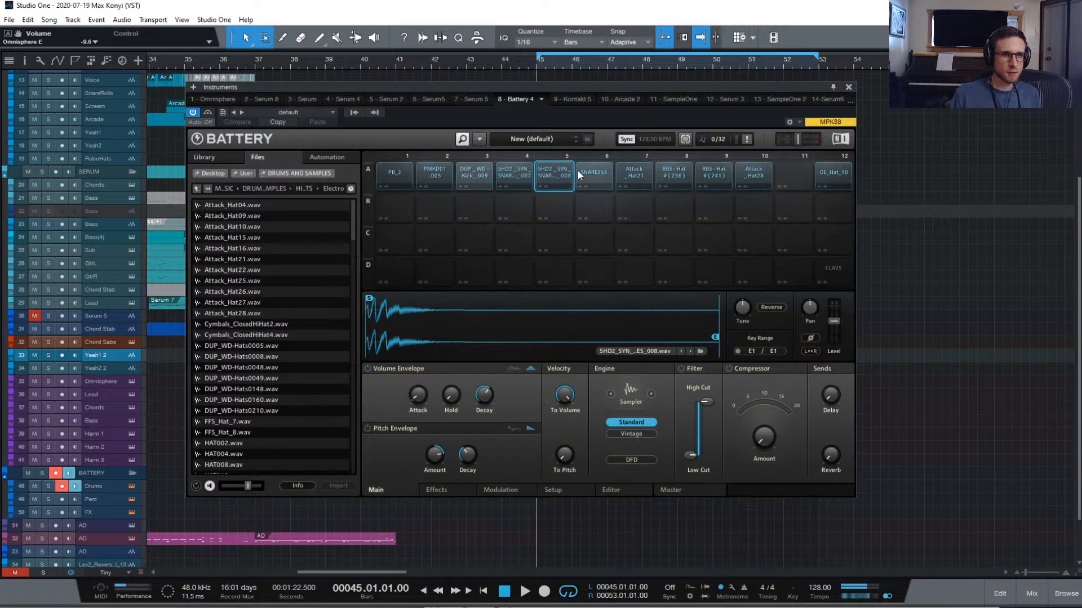
left_click(506, 170)
left_click(585, 170)
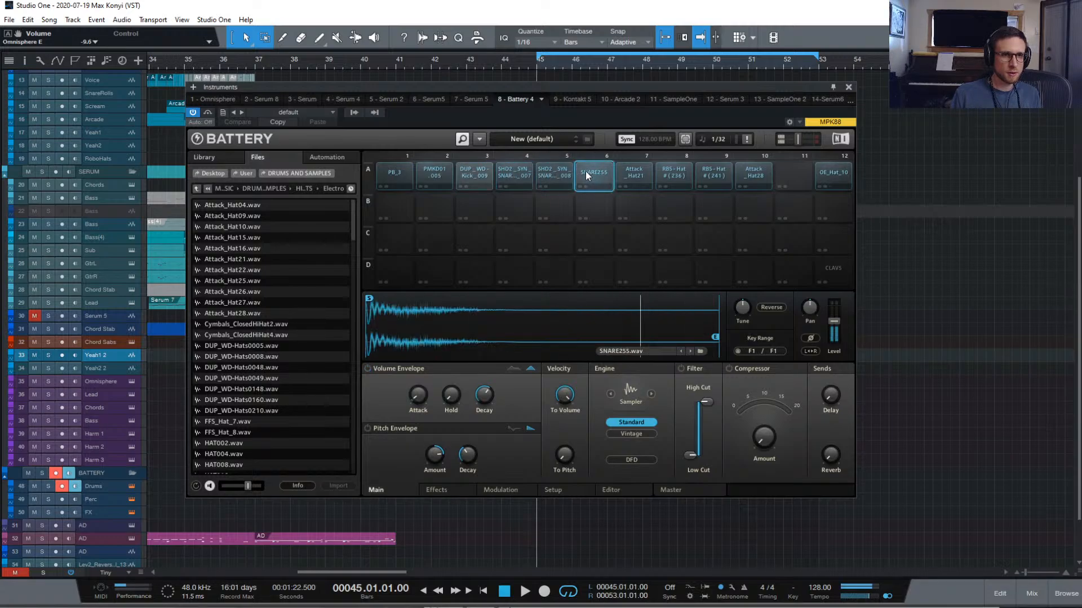
left_click(502, 170)
left_click_drag(601, 171, 514, 172)
Compare with the synth snare back on pad A4, lowering the pad to -1.0 dB
key("space")
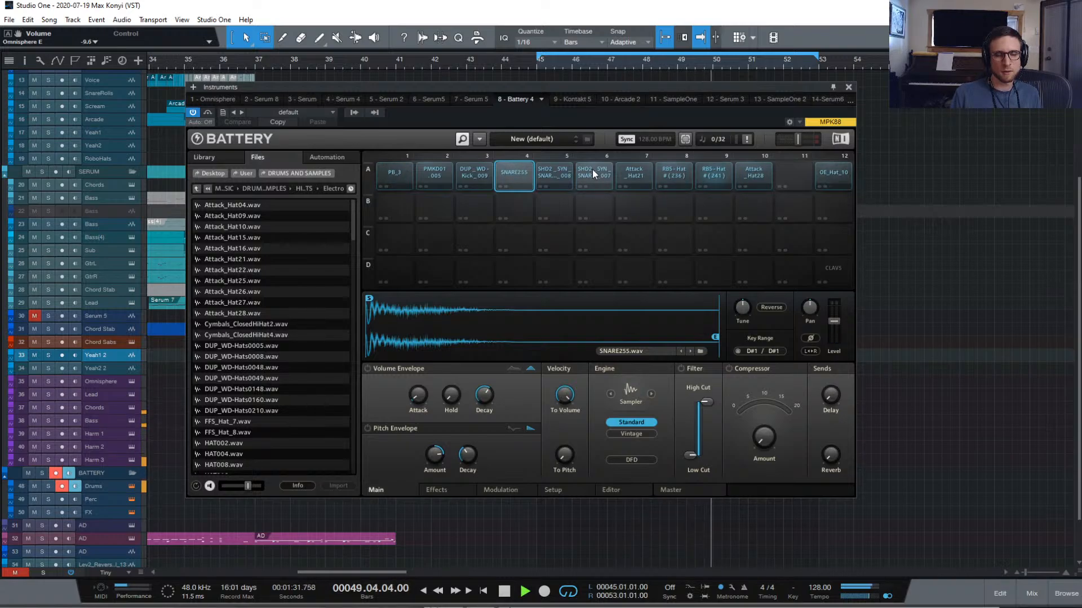
key("space")
left_click_drag(591, 172, 532, 173)
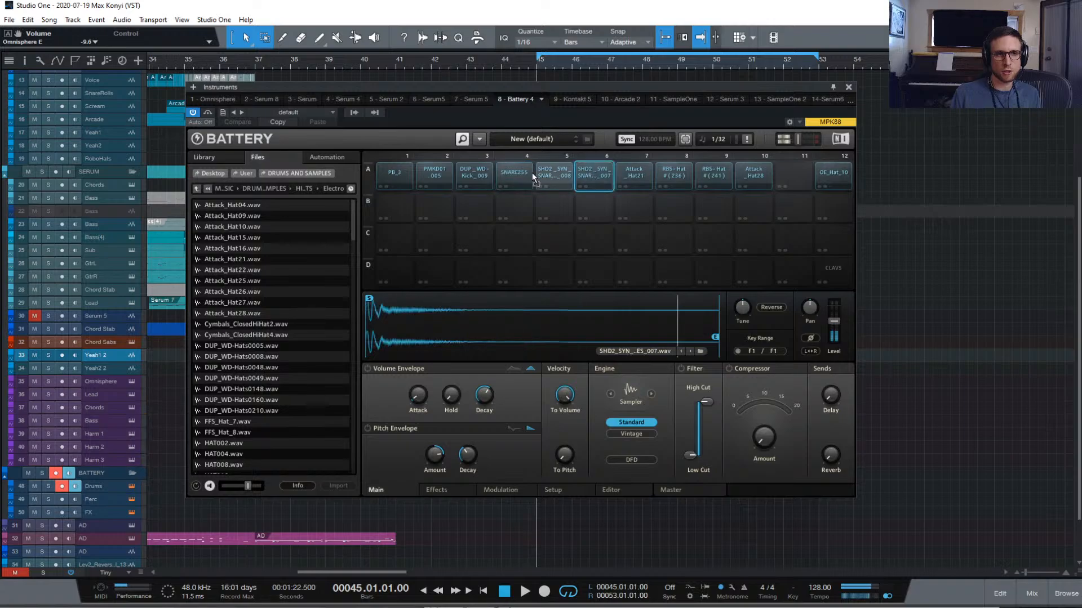
key("space")
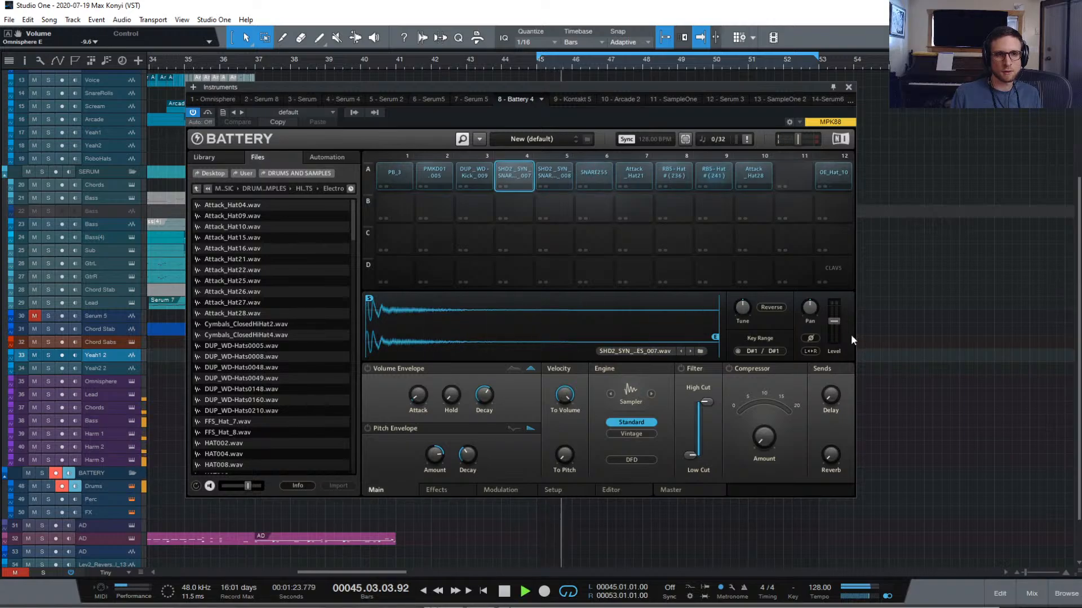
left_click_drag(834, 322, 834, 325)
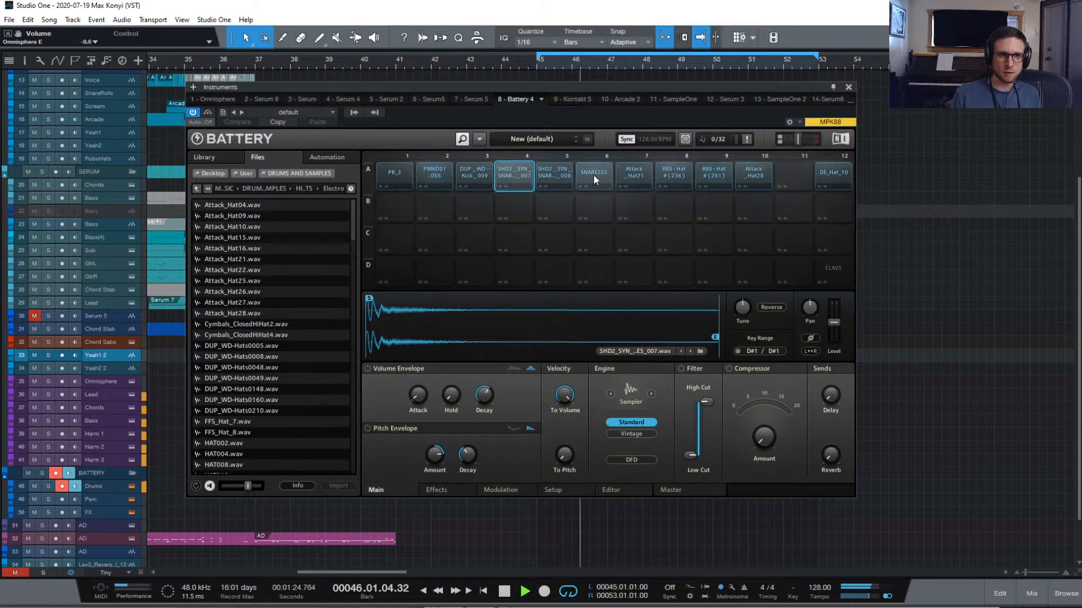
key("space")
Put SNARE255 back on pad A4 and audition the section with it
left_click_drag(593, 174, 522, 191)
key("space")
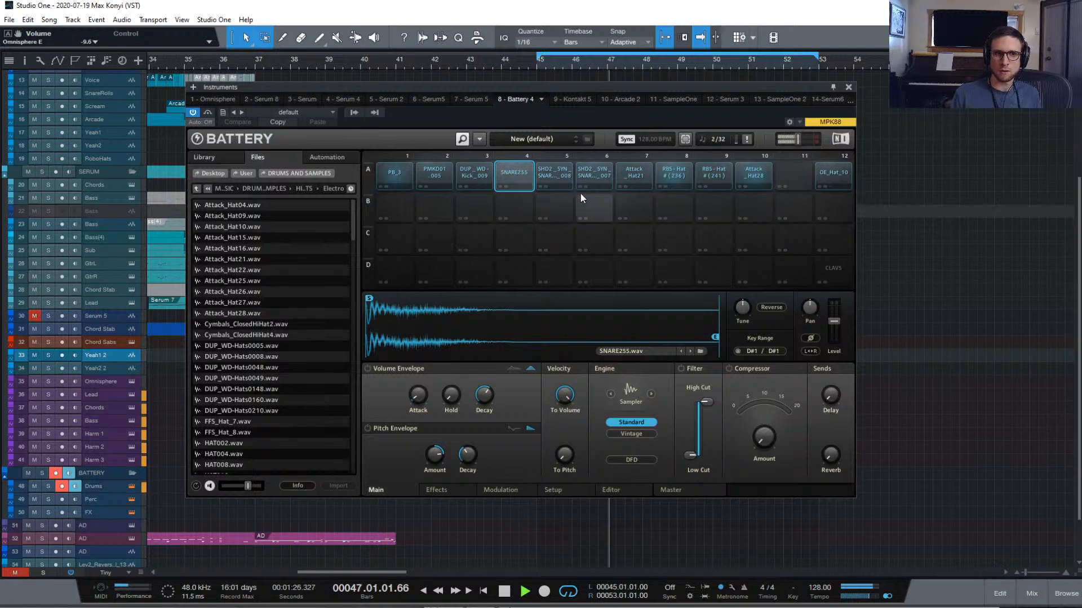
key("space")
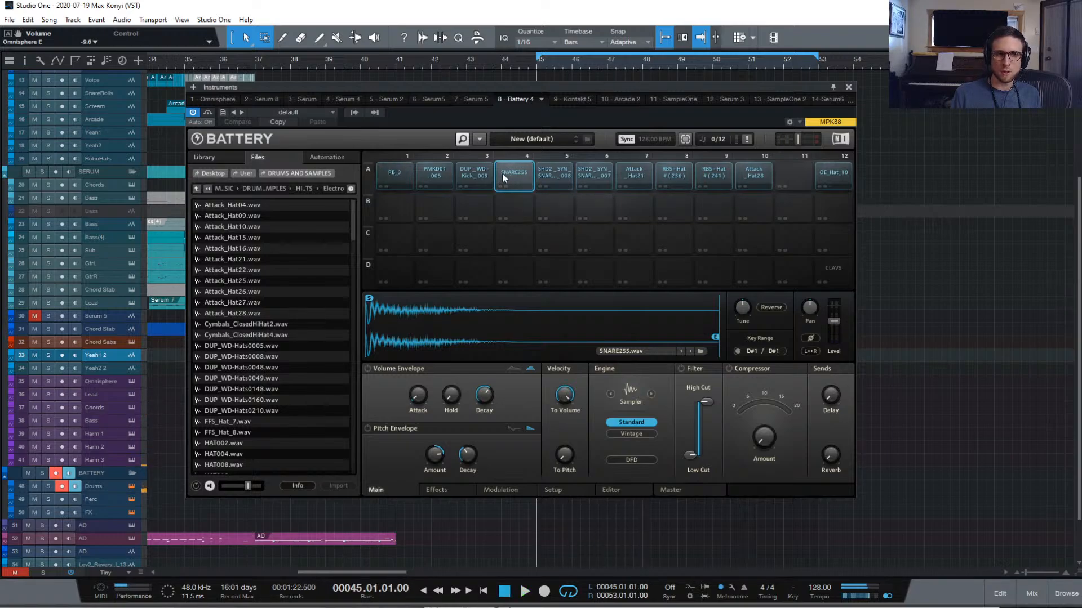
left_click(595, 172)
key("space")
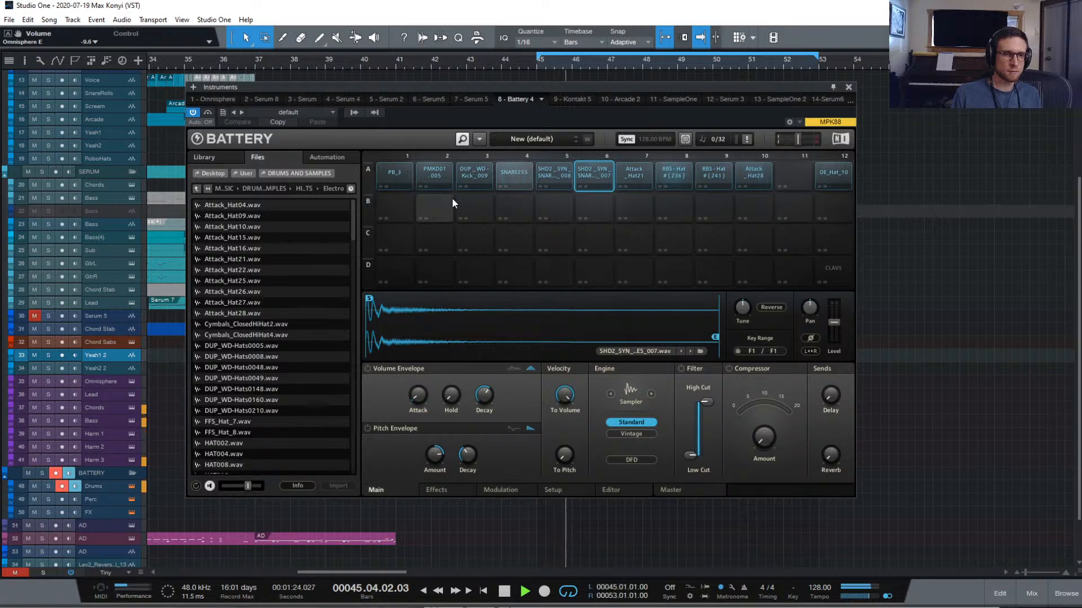
Audition the PMKD01_005 kick on pad A2 and keep PB_3 on pad A1
key("space")
left_click(416, 172)
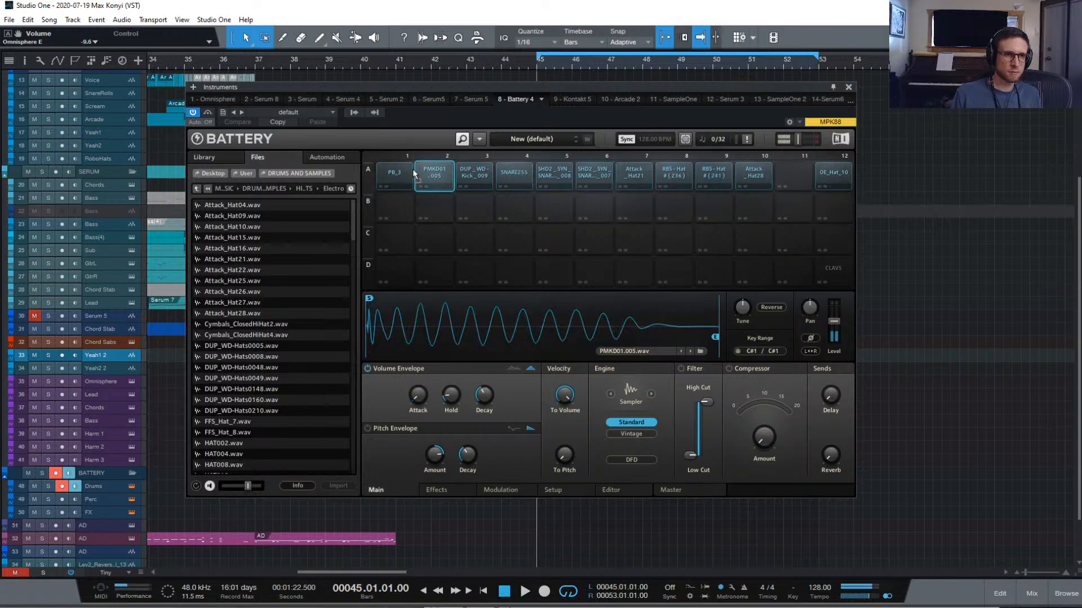
key("space")
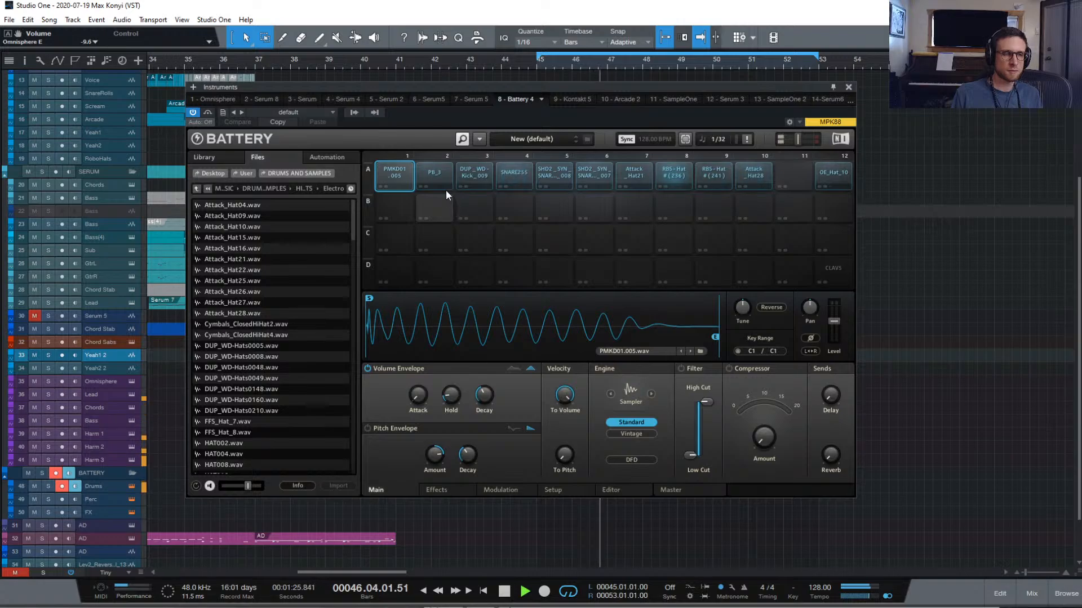
left_click_drag(434, 177, 389, 172)
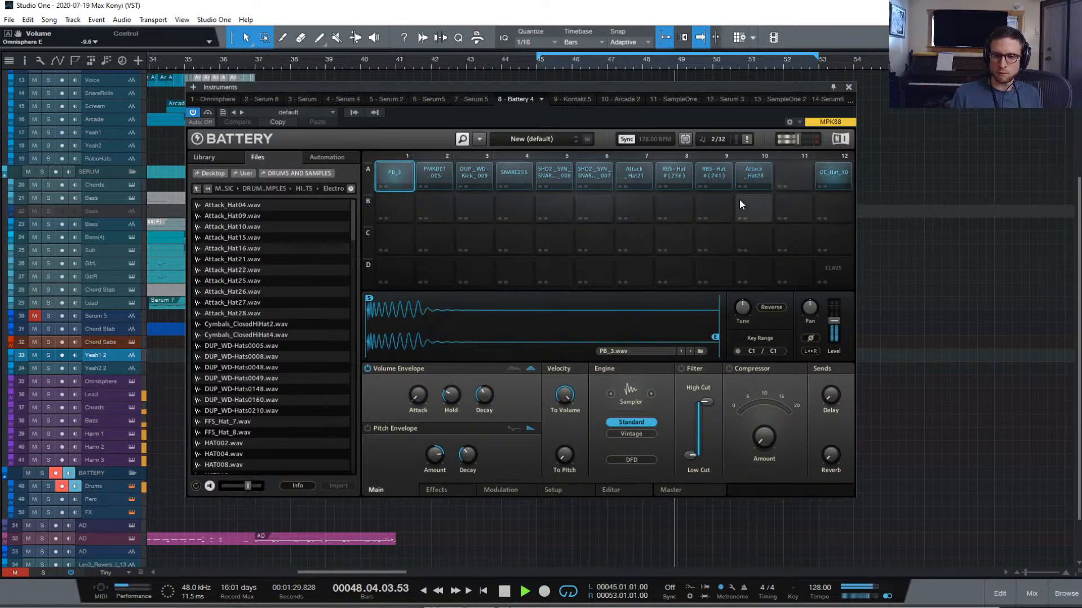
Close Battery and copy the Verb 1 send onto Omnisphere B in the mixer
left_click(848, 87)
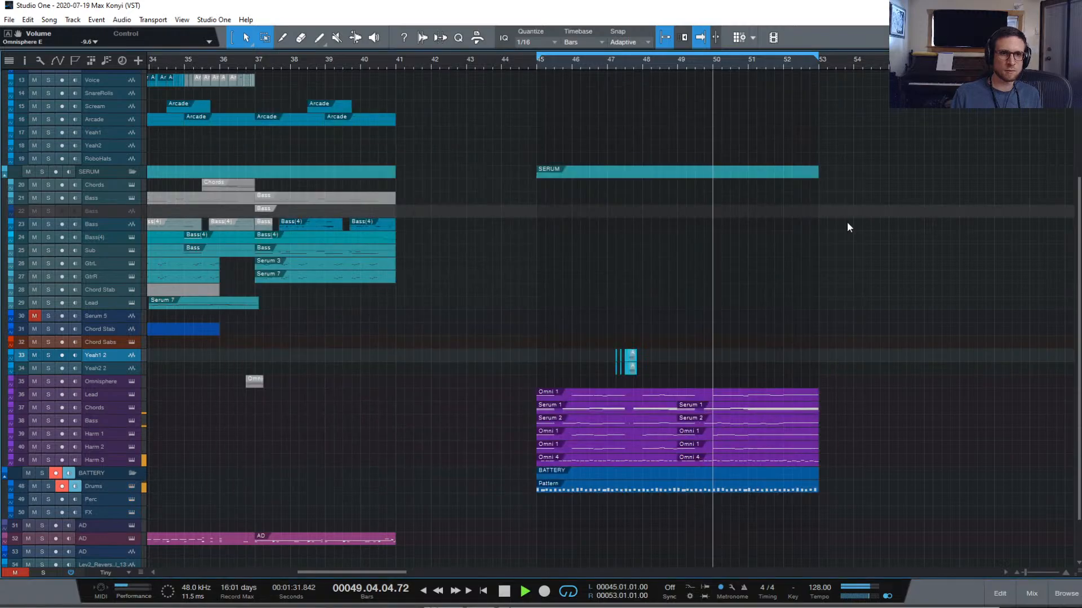
scroll(854, 279, "down", 3)
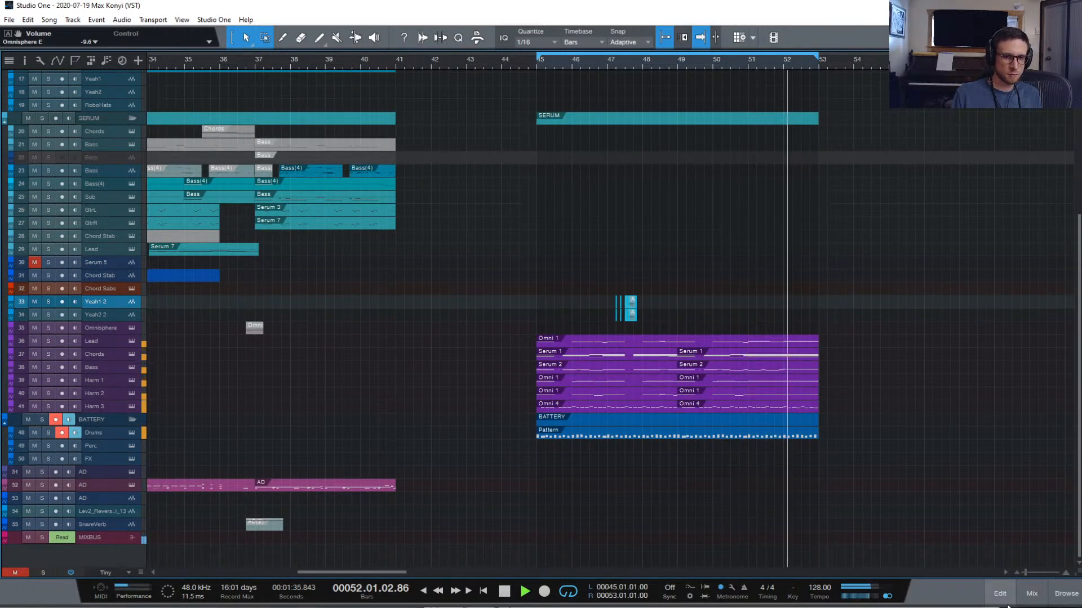
left_click(1031, 595)
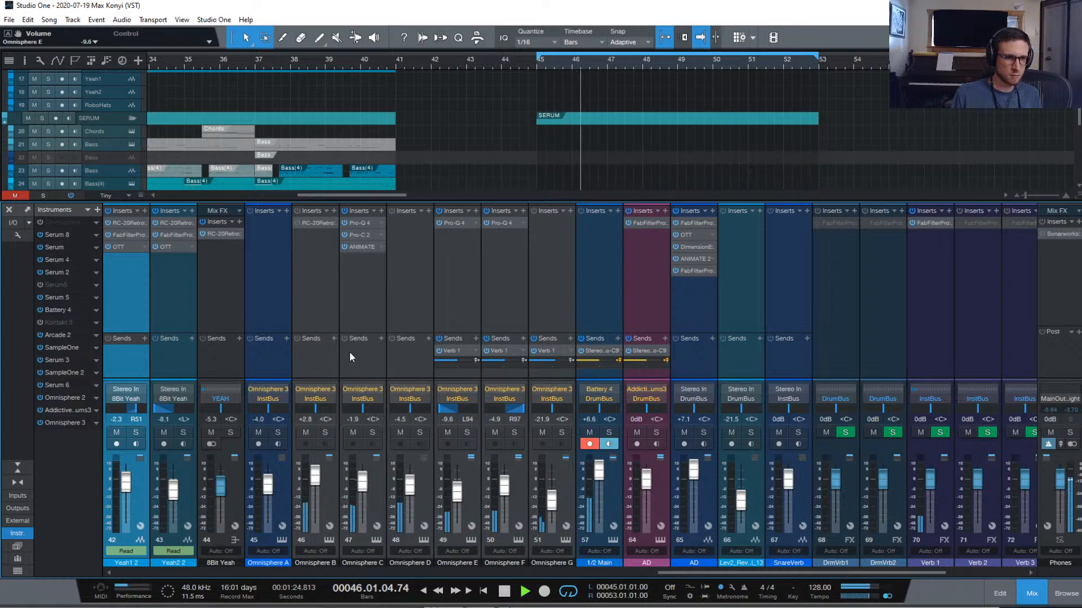
left_click_drag(450, 352, 307, 358)
mouse_move(312, 359)
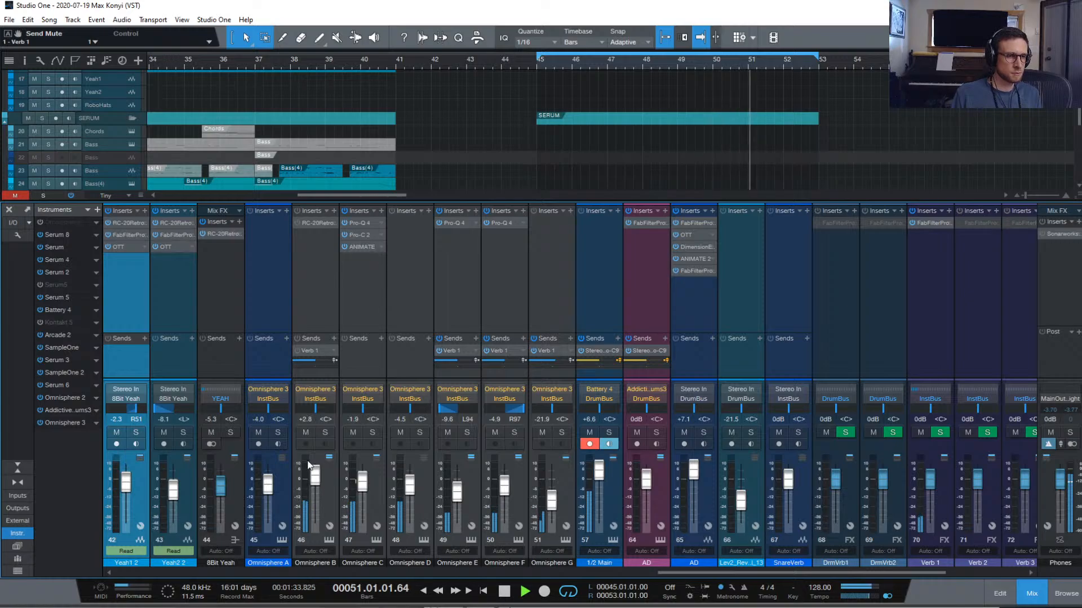
Lower Omnisphere B to +0.2 dB, solo Omnisphere C, and open the Chords part's notes
left_click_drag(317, 467, 314, 479)
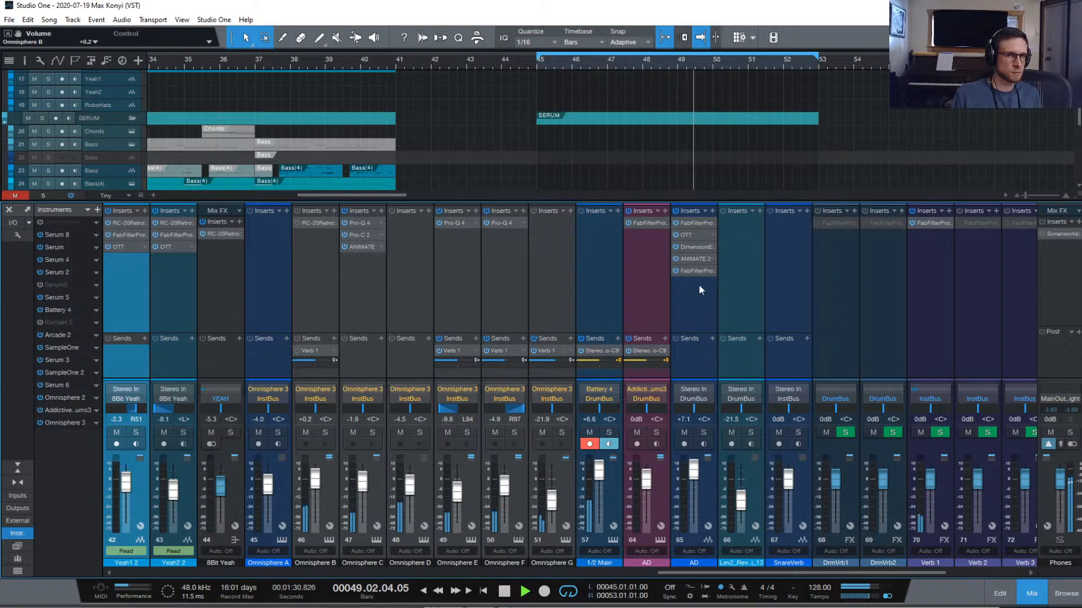
left_click(1033, 595)
left_click(1033, 595)
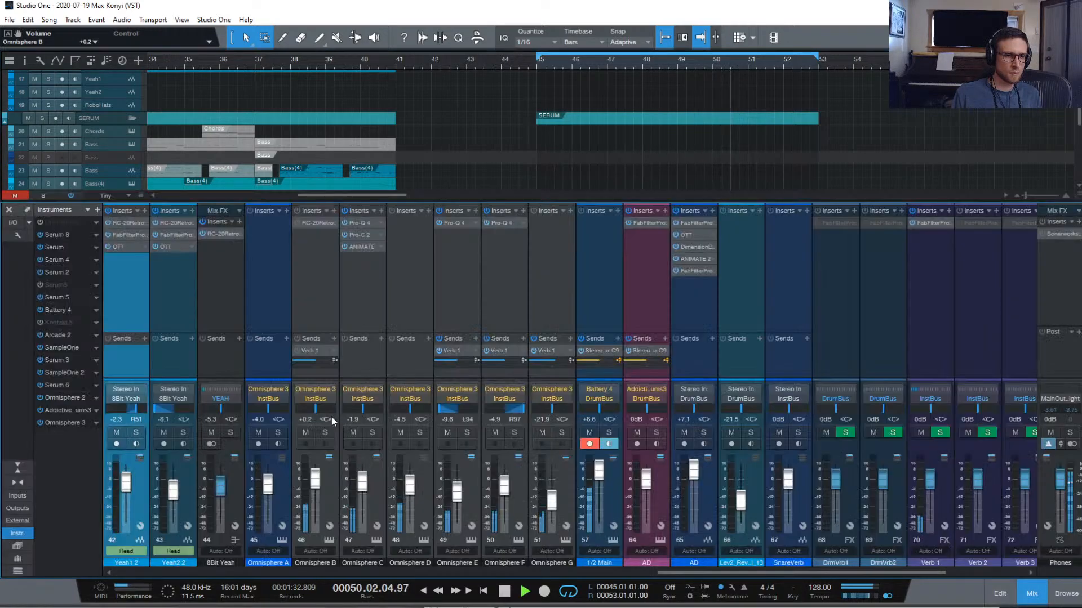
left_click(373, 433)
left_click(1038, 597)
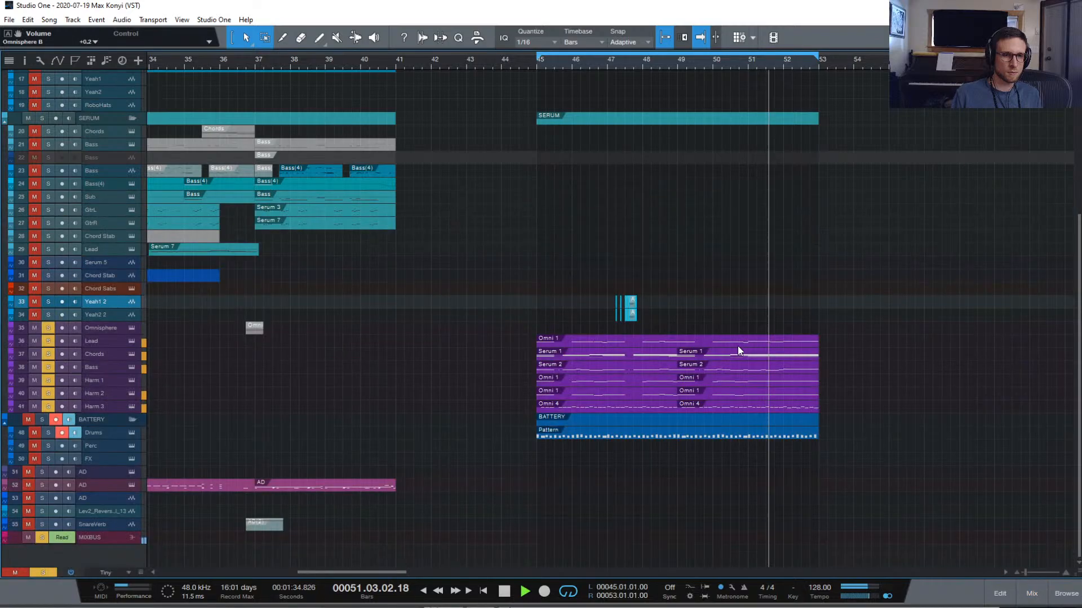
double_click(617, 355)
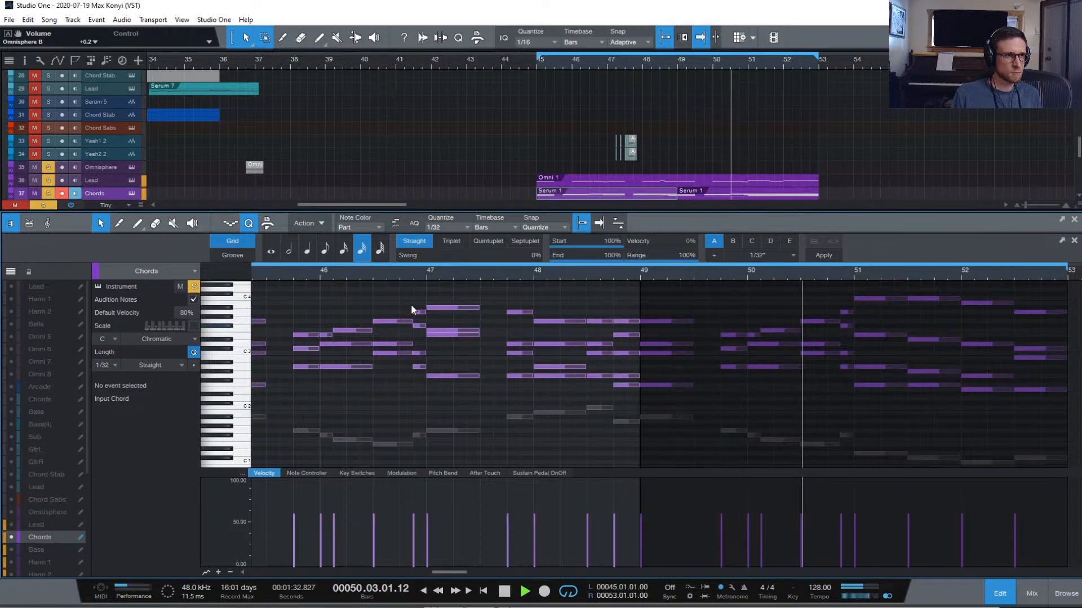
Rename the Omnisphere C channel to Chords
left_click(1032, 593)
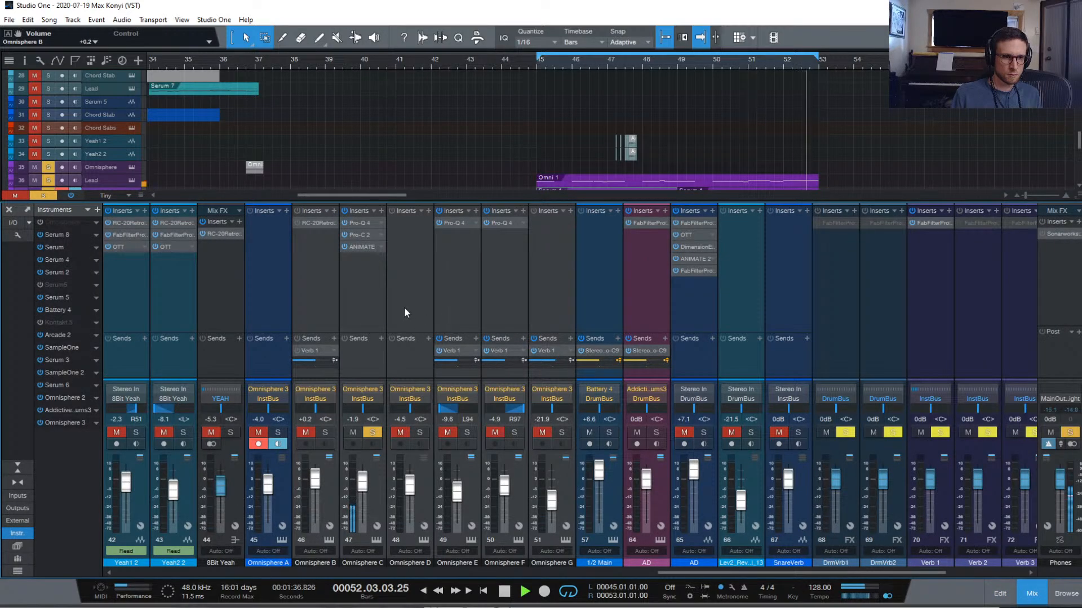
double_click(363, 561)
type("Chords")
key("Return")
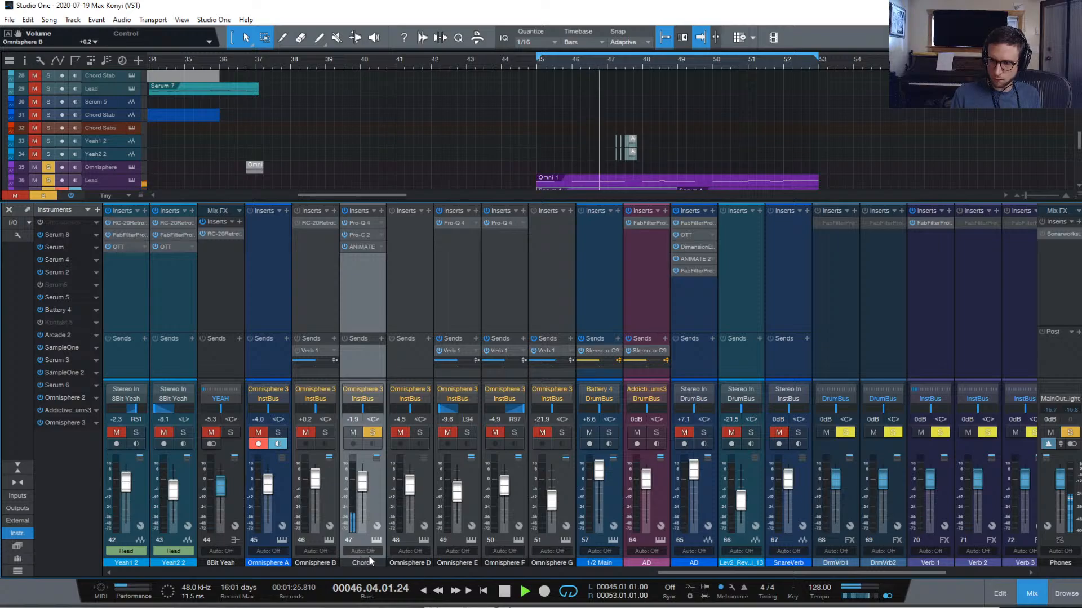
Rename Omnisphere D, E, F and G to Bass, Harm 1, Harm 2 and Bells
double_click(414, 562)
type("Bass")
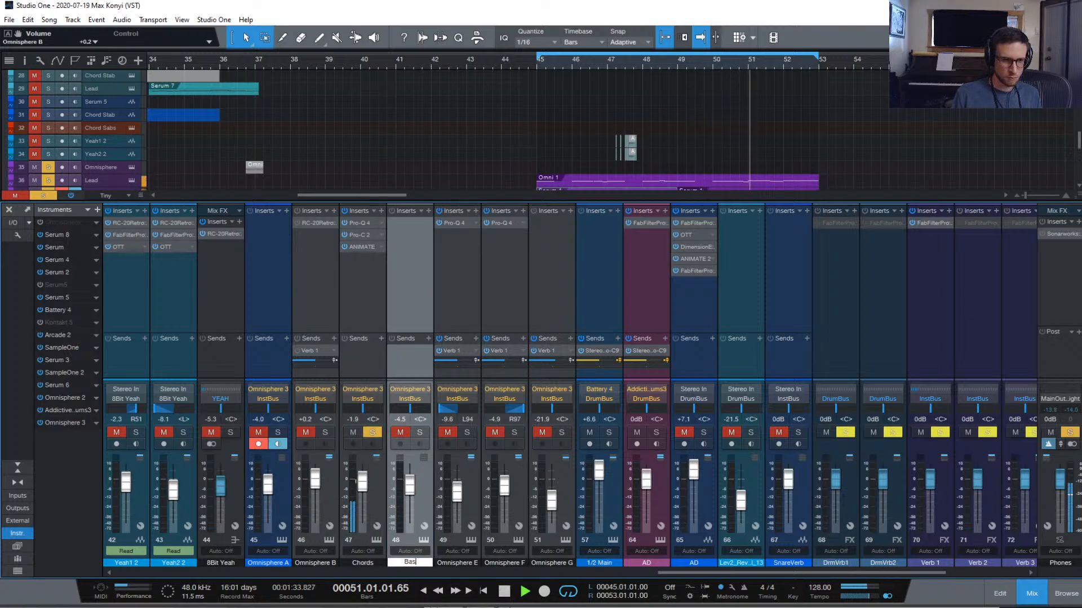
key("Tab")
type("Harm 1")
key("Tab")
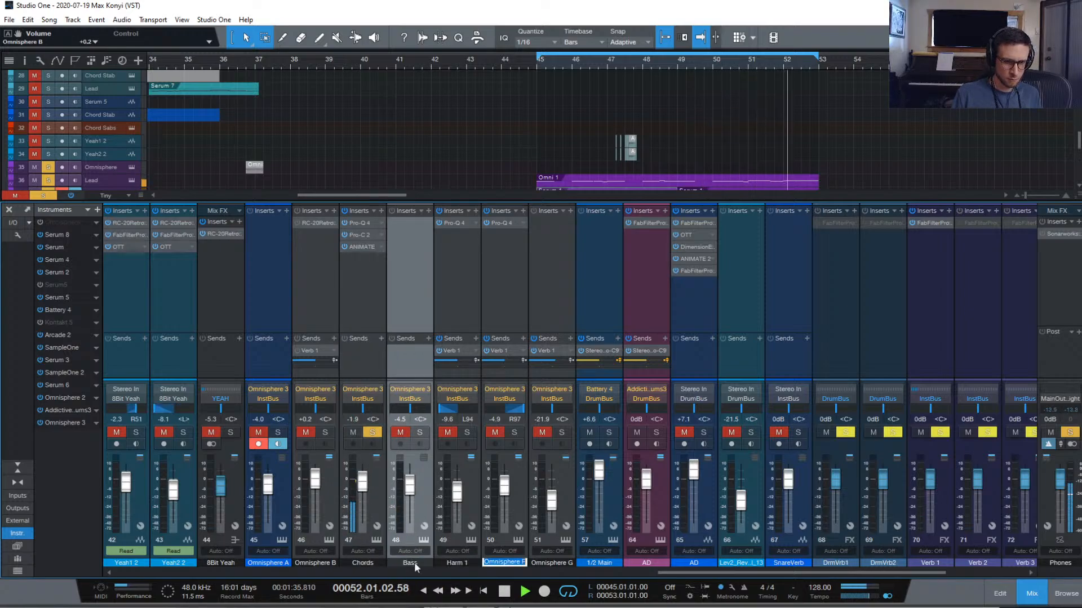
type("Harm 2")
key("Tab")
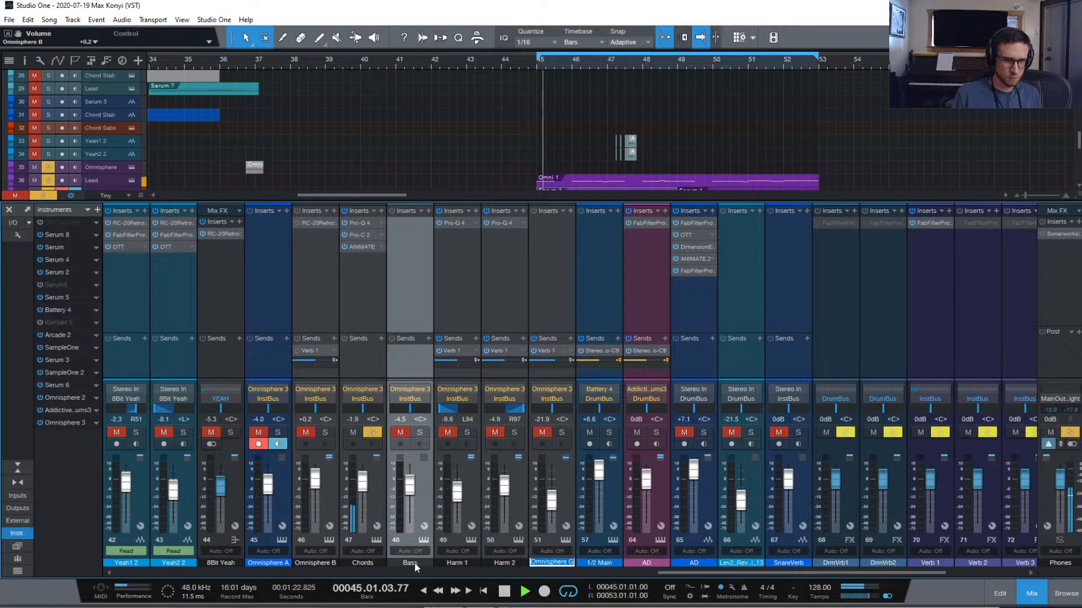
type("Bells")
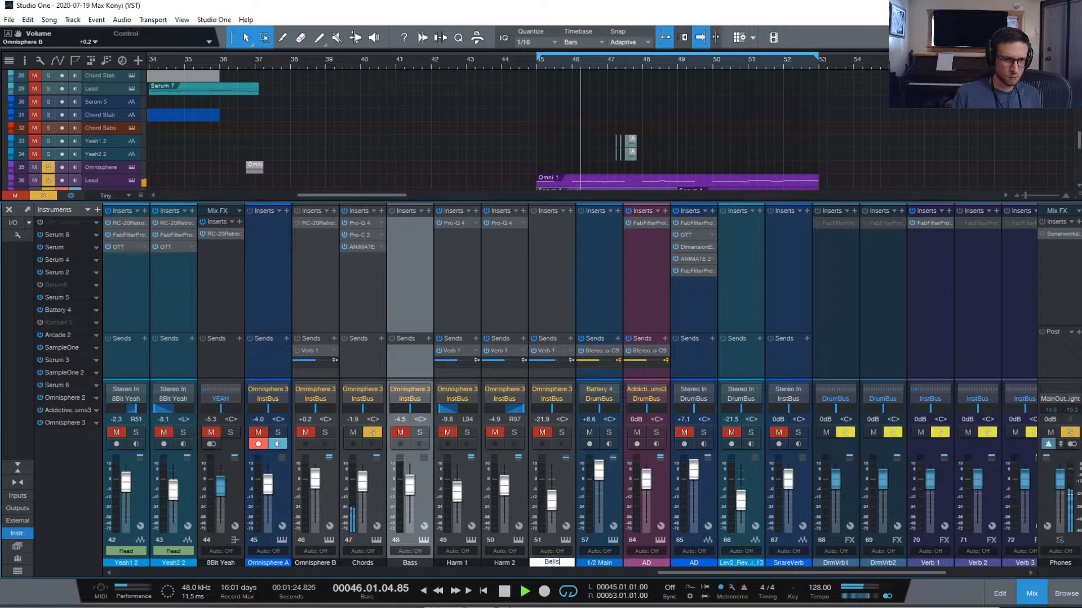
Rename Omnisphere B to Lead and select channels Omnisphere A through Bells
double_click(312, 563)
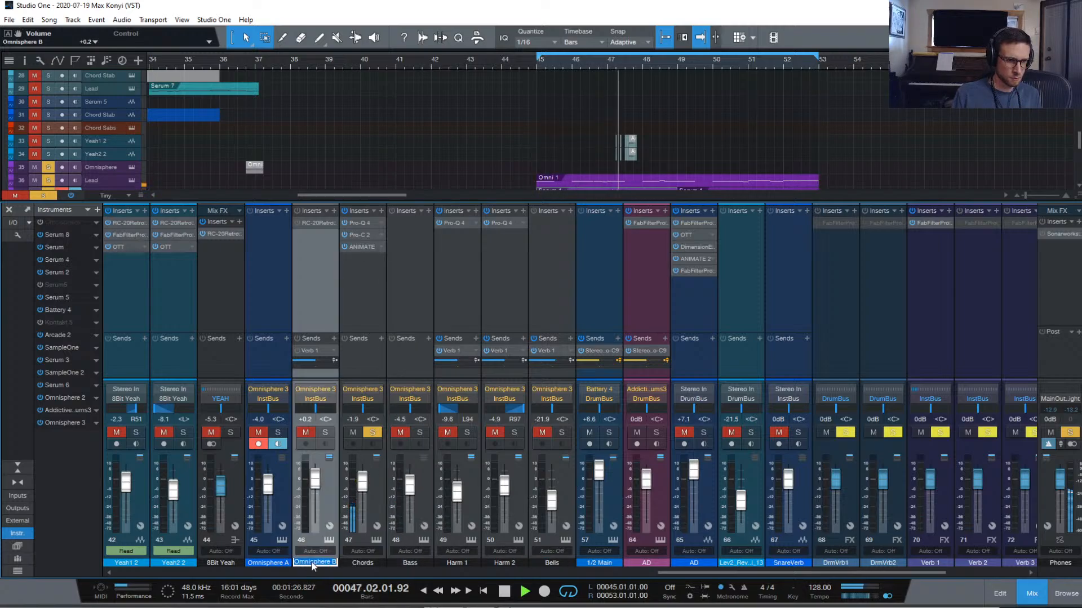
type("Lead")
key("Return")
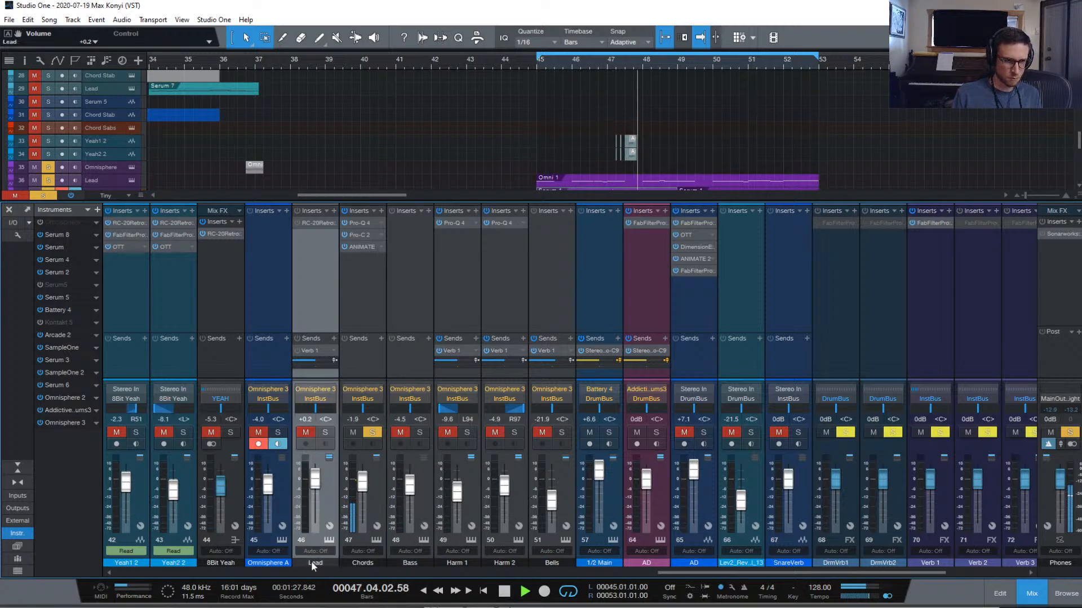
left_click(266, 314)
left_click(555, 317, "shift")
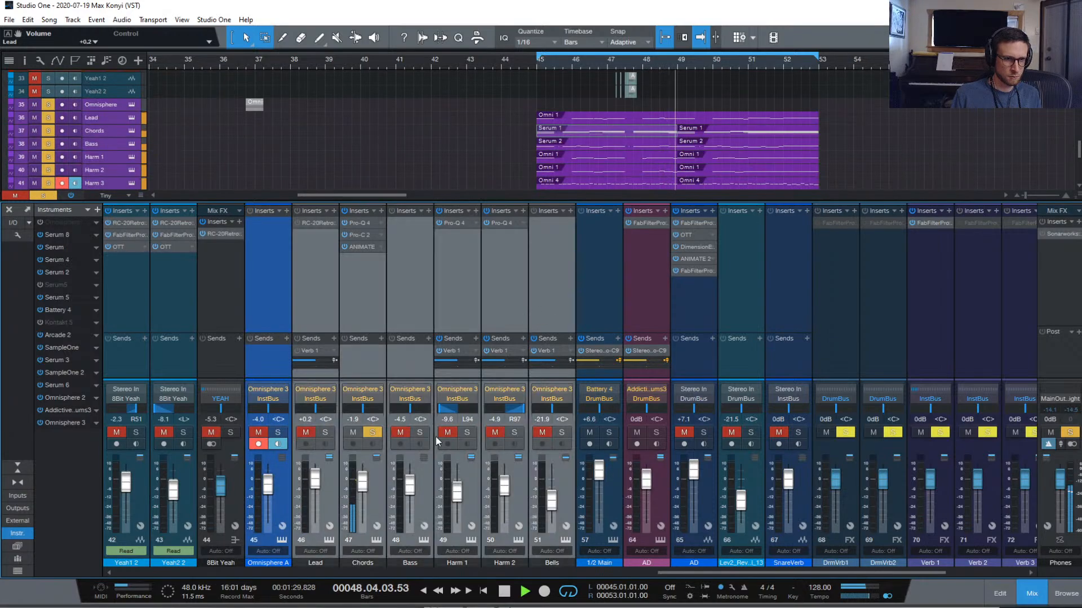
Make the selected Omnisphere A–Bells channels purple and solo Bass alongside Chords
left_click(271, 557)
left_click(403, 580)
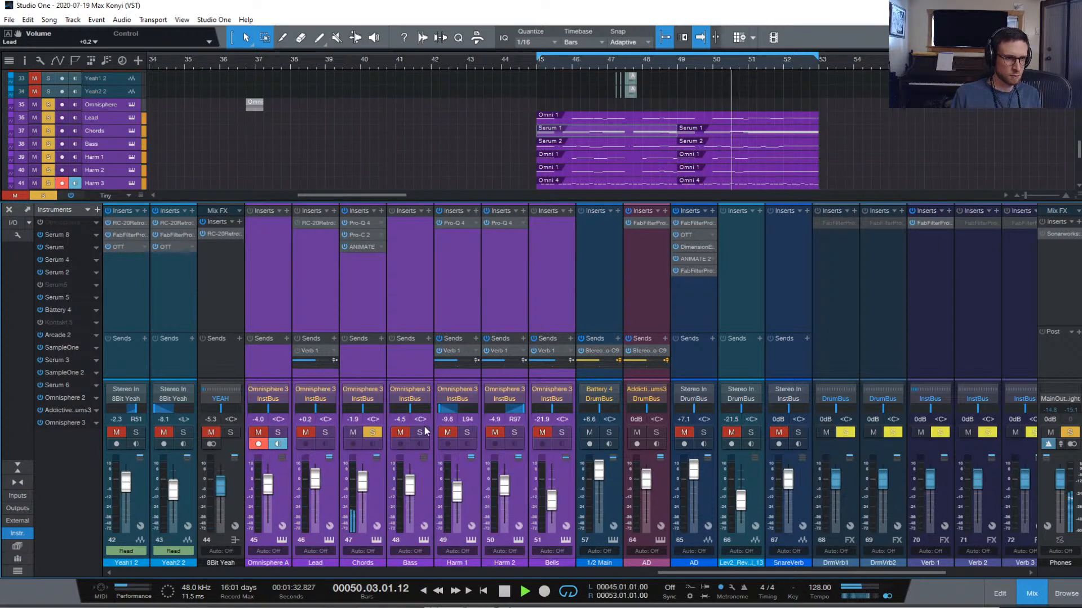
left_click(455, 282)
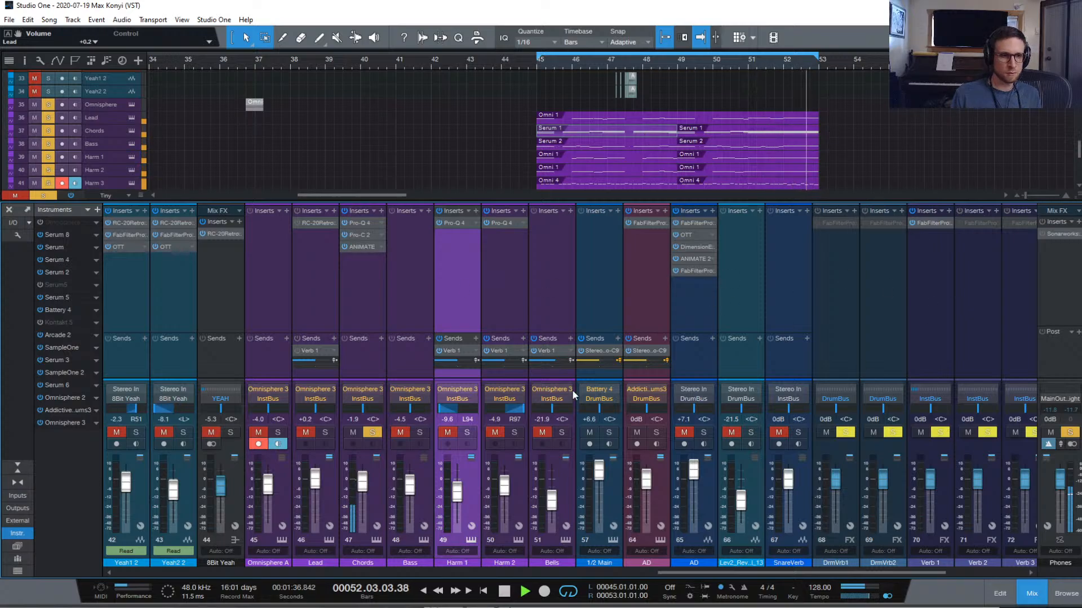
left_click(420, 433)
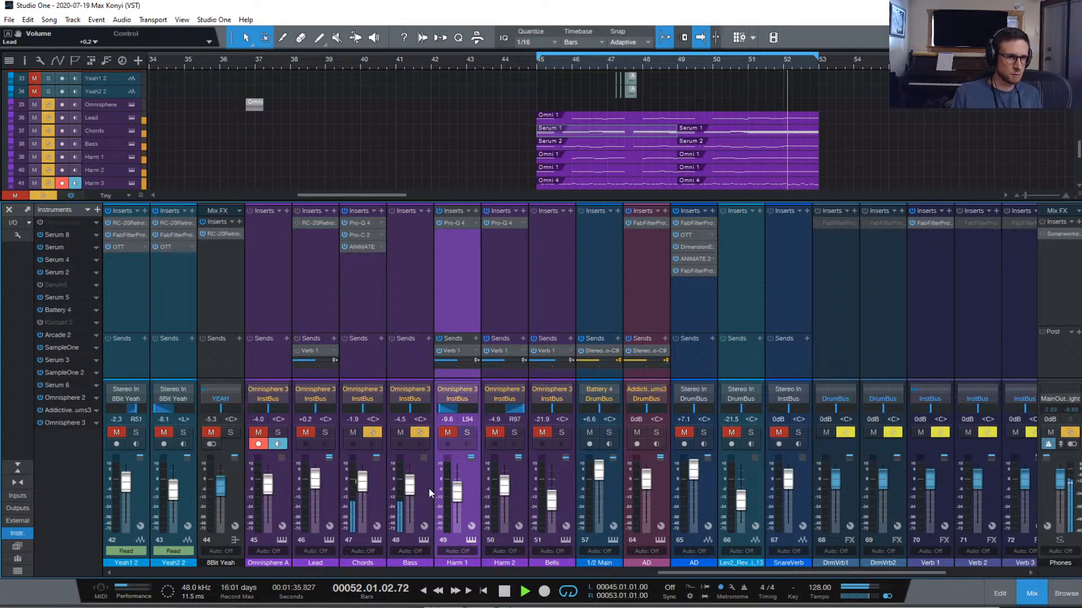
Lower a layer A amp envelope slider on part 4's Busted Organ Wheel patch in Omnisphere
left_click(424, 540)
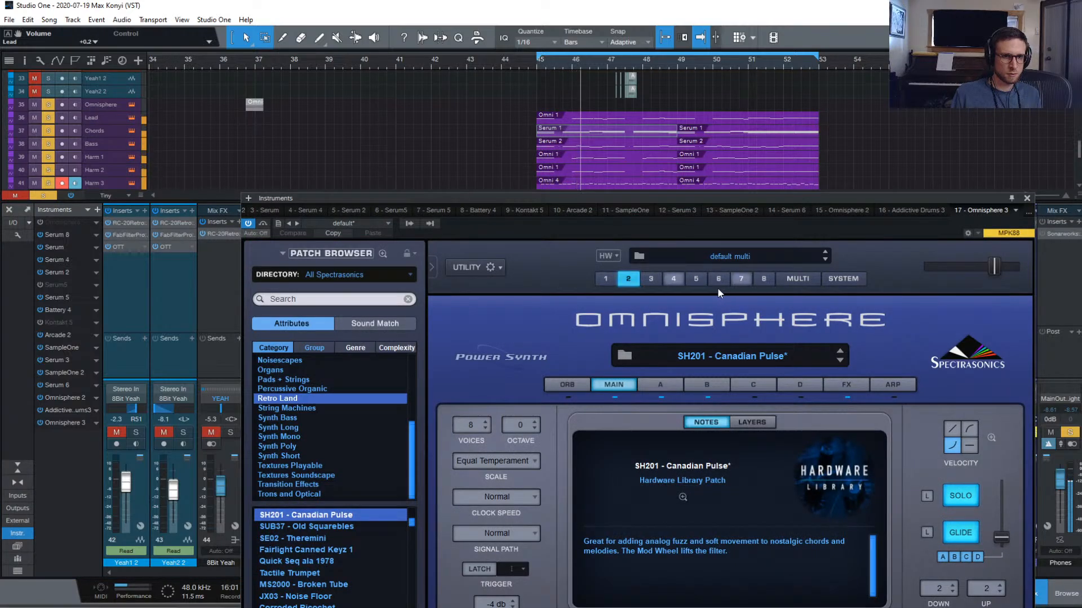
left_click(674, 279)
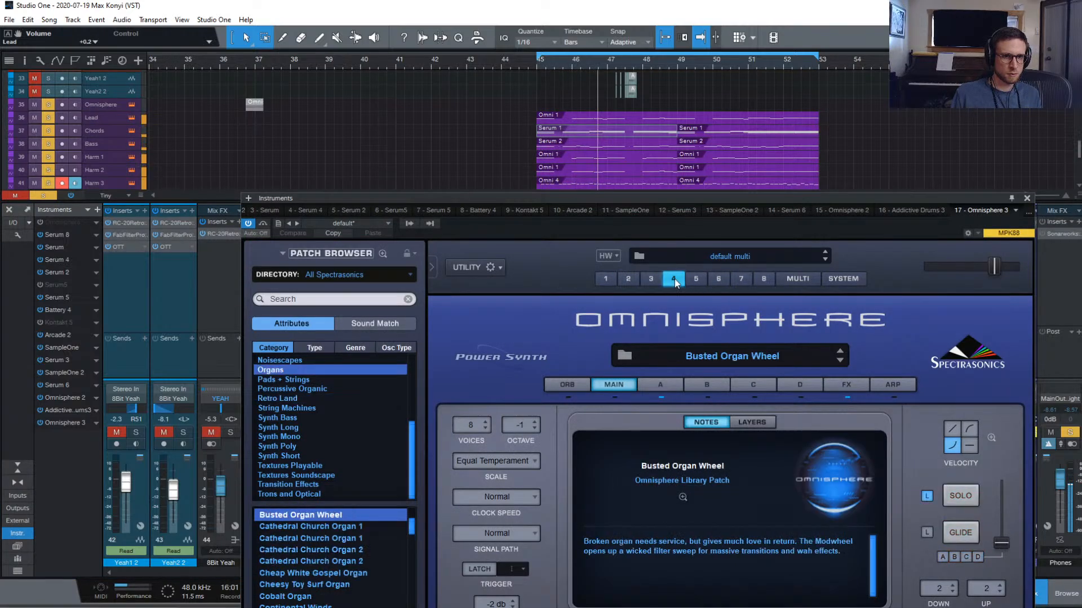
left_click(676, 386)
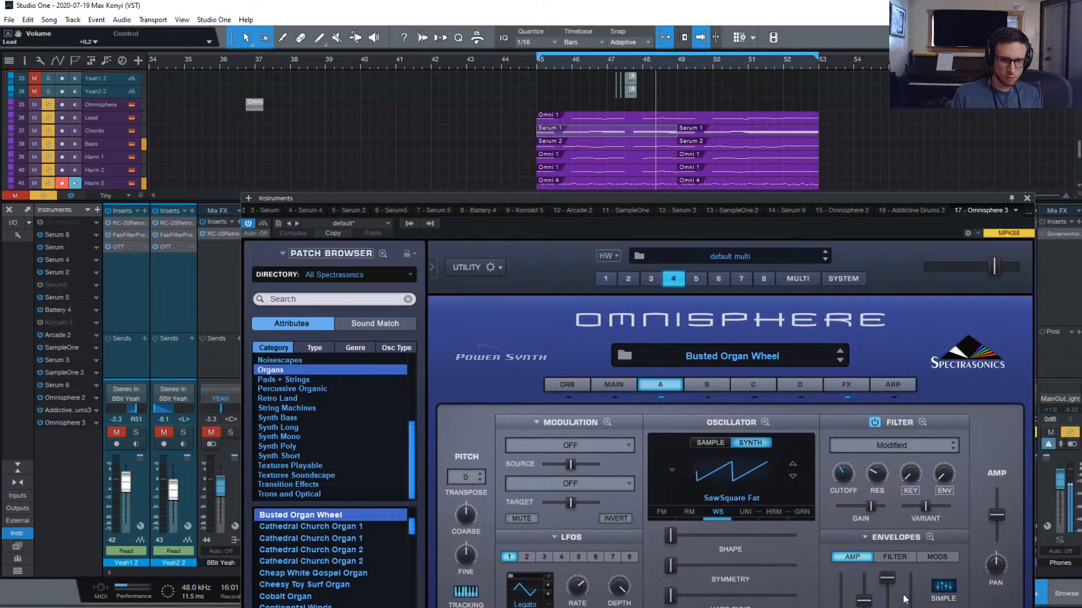
left_click_drag(888, 579, 888, 607)
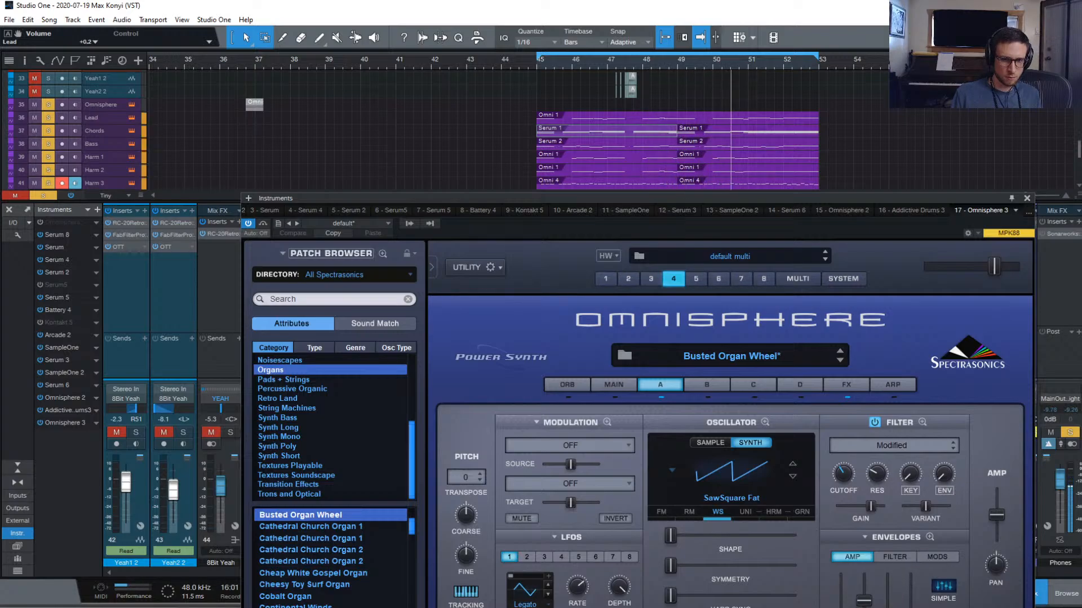
Solo part 4 on Omnisphere's main page and close the instrument editor
left_click(627, 387)
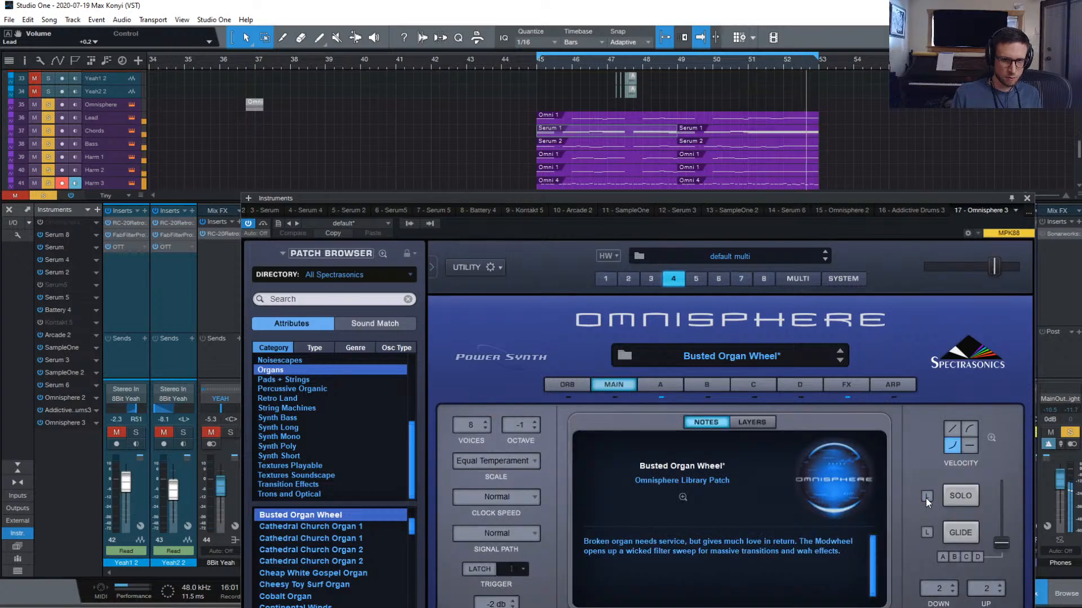
left_click(944, 499)
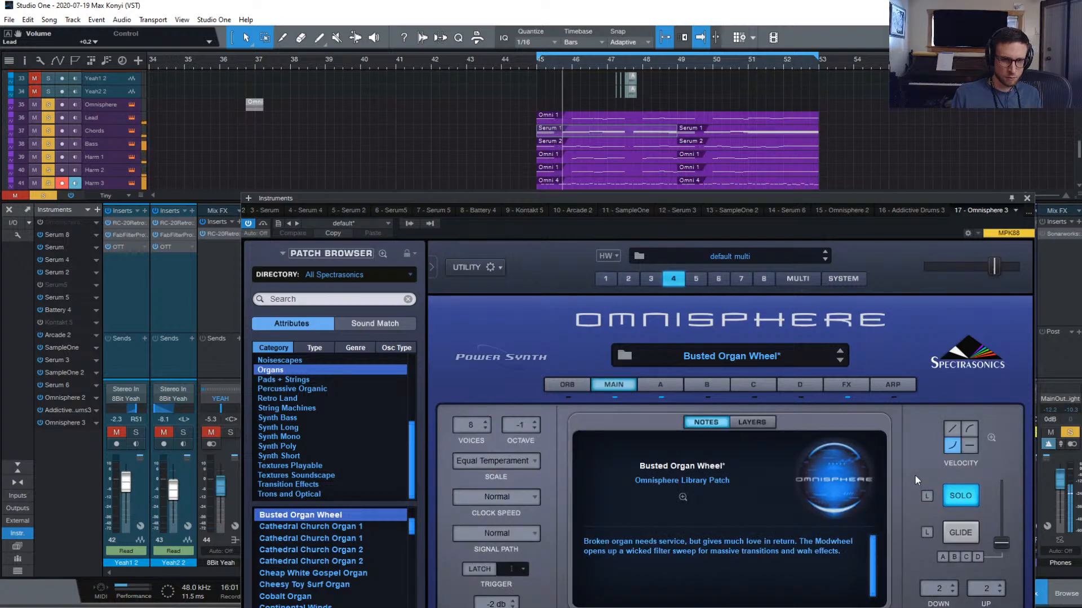
left_click(668, 384)
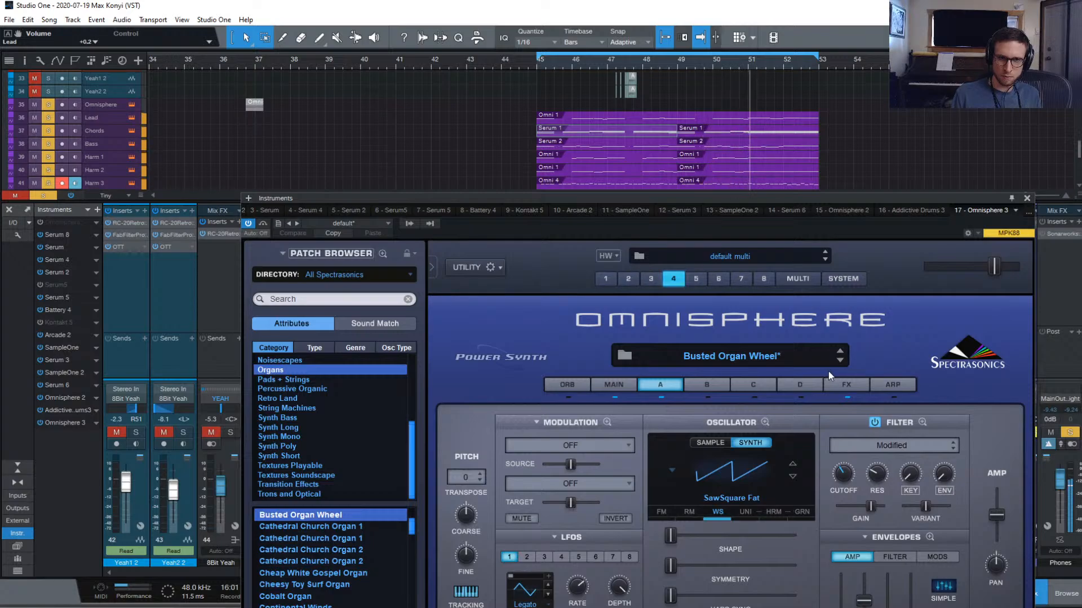
left_click(1026, 198)
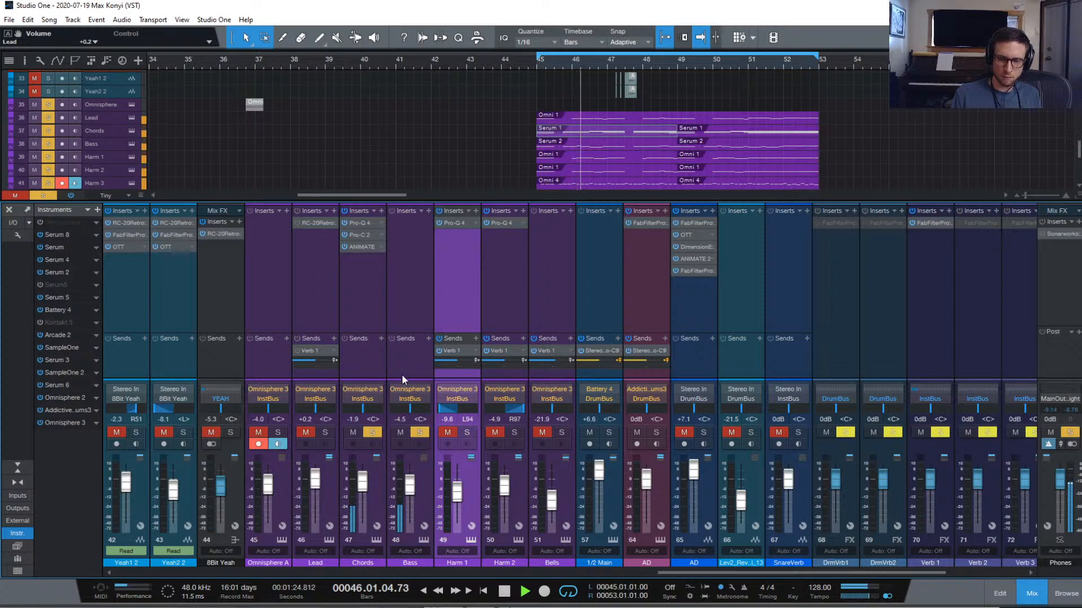
Solo Lead, lower its fader from +0.2 dB to -1.5 dB, and solo Harm 1
left_click(327, 431)
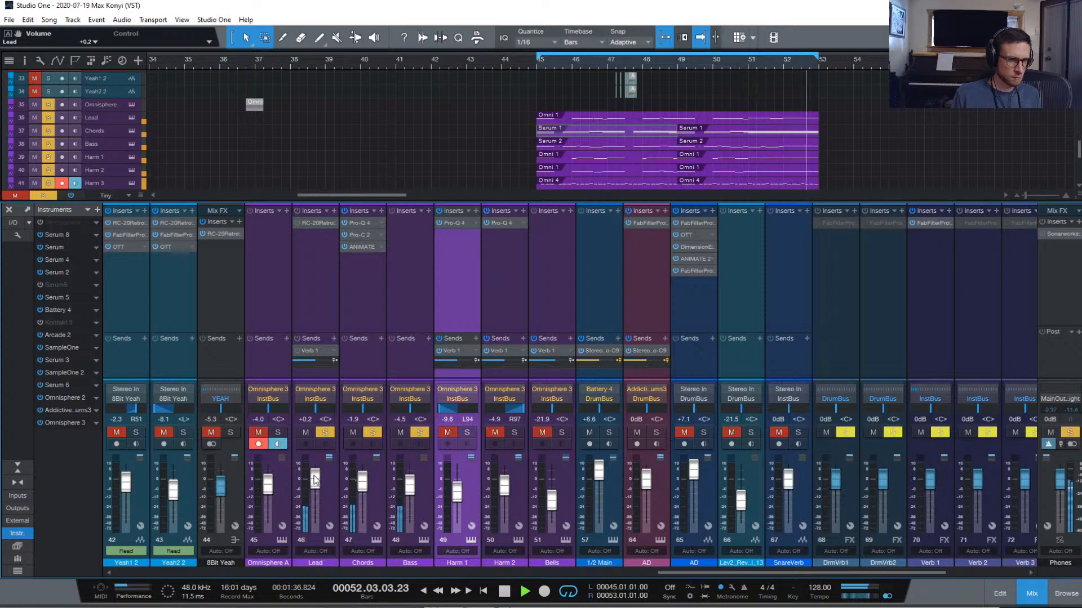
left_click_drag(314, 479, 314, 482)
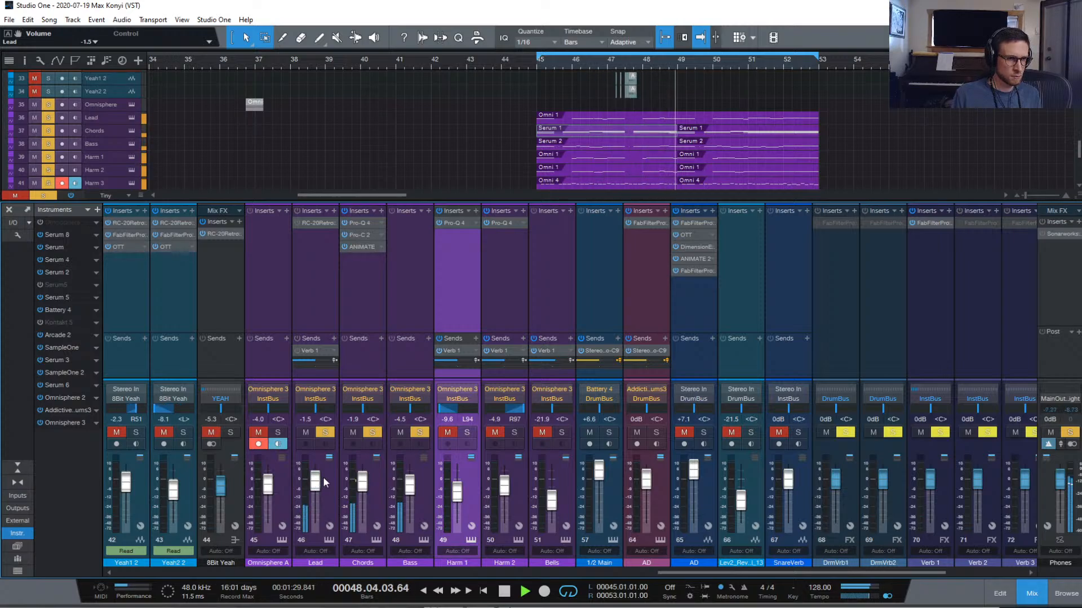
left_click(465, 432)
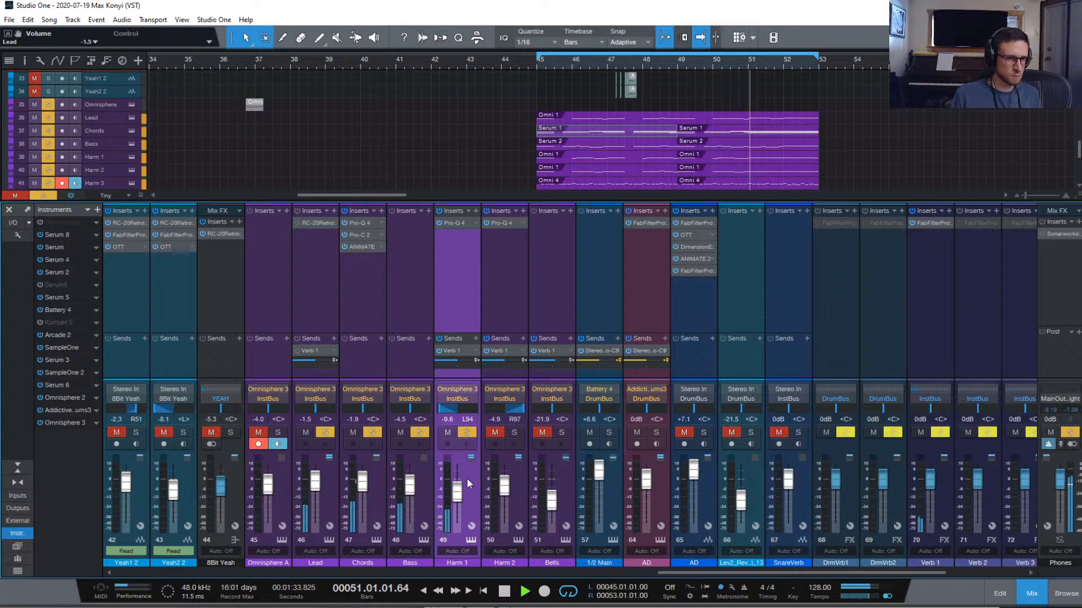
Drag part 5's layer A Shape and Symmetry sliders fully left for a sine wave, then close Omnisphere
left_click(470, 539)
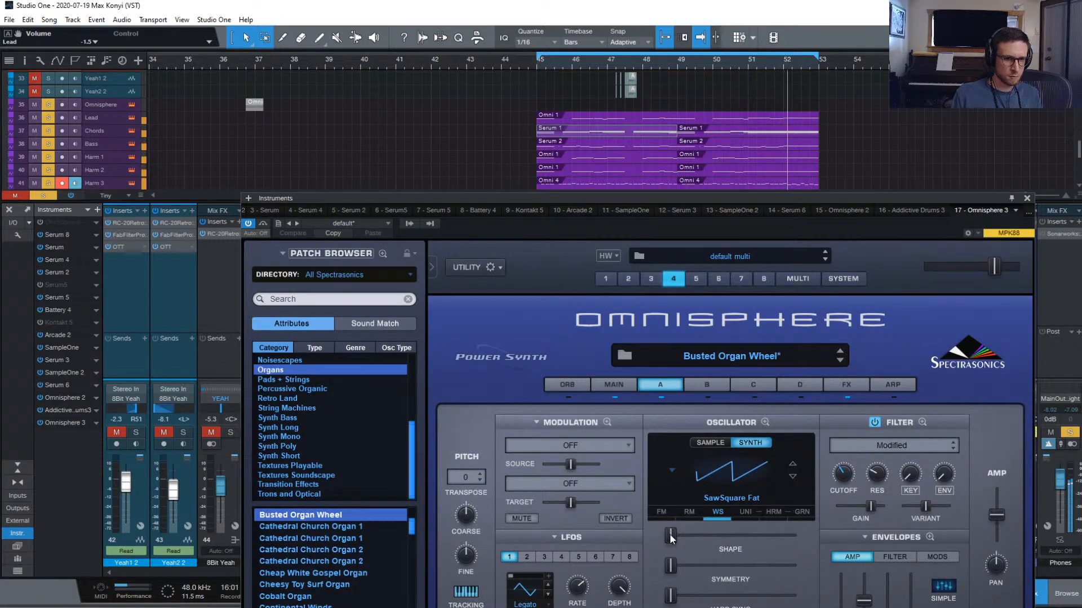
left_click(695, 282)
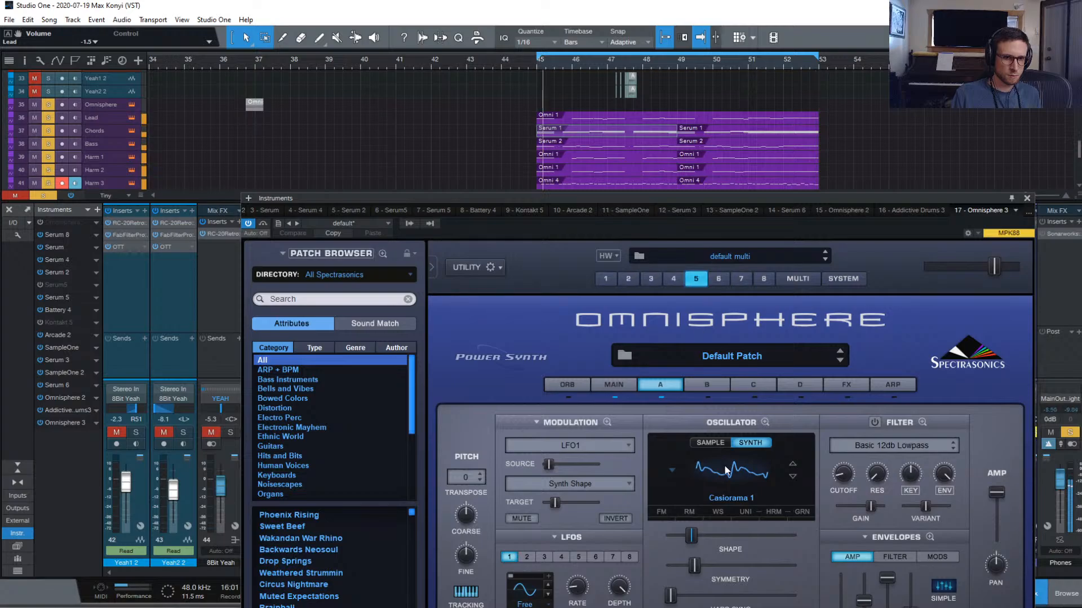
left_click_drag(692, 537, 665, 538)
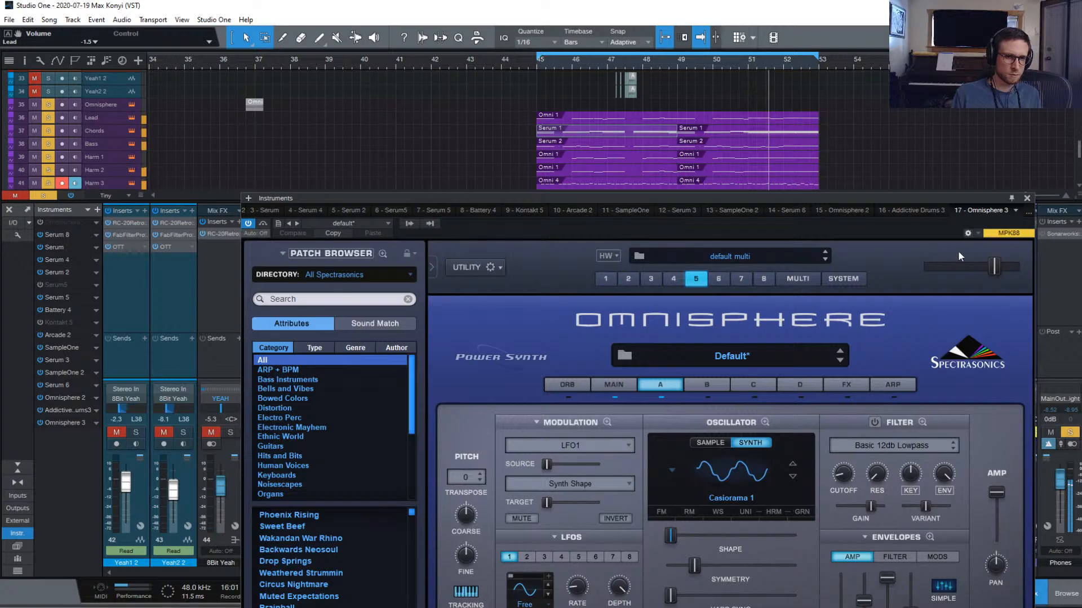
left_click_drag(693, 574, 662, 569)
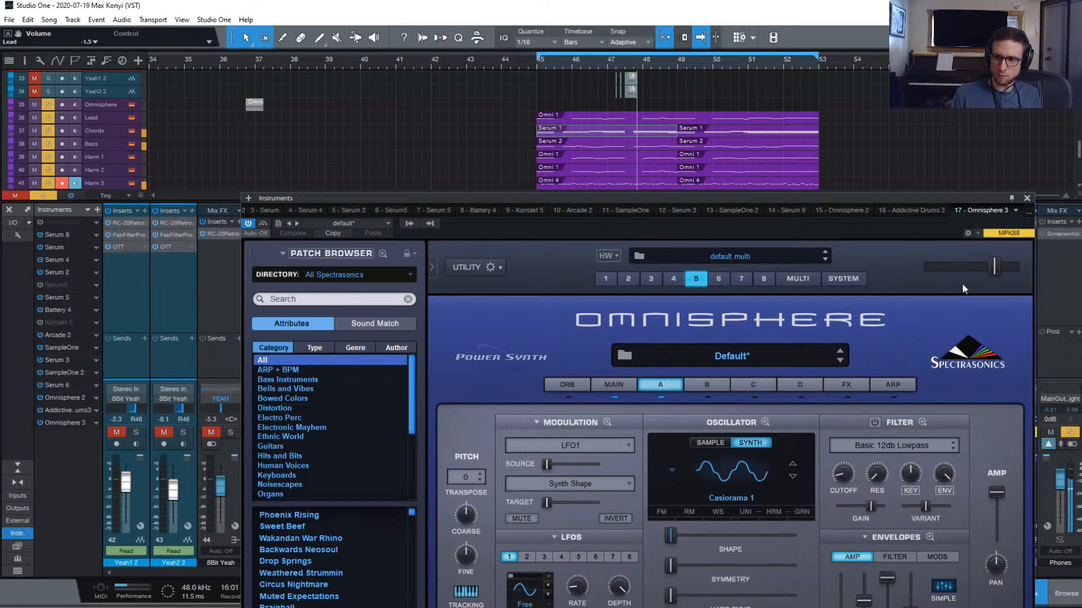
left_click(1027, 198)
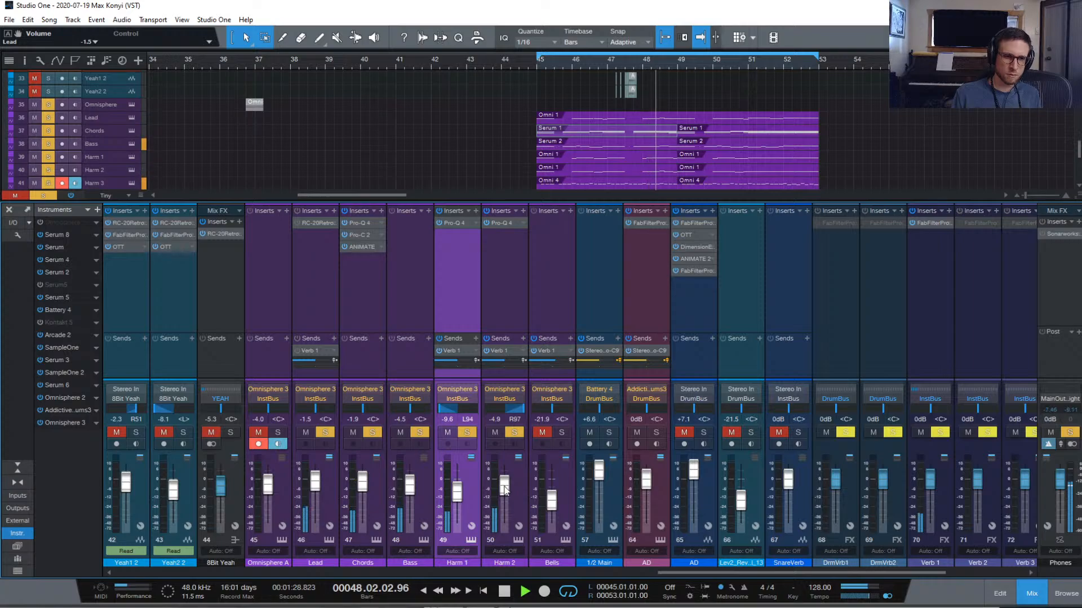
Lower Harm 2 to -6.2 dB and solo the Bells channel
left_click_drag(504, 490, 506, 491)
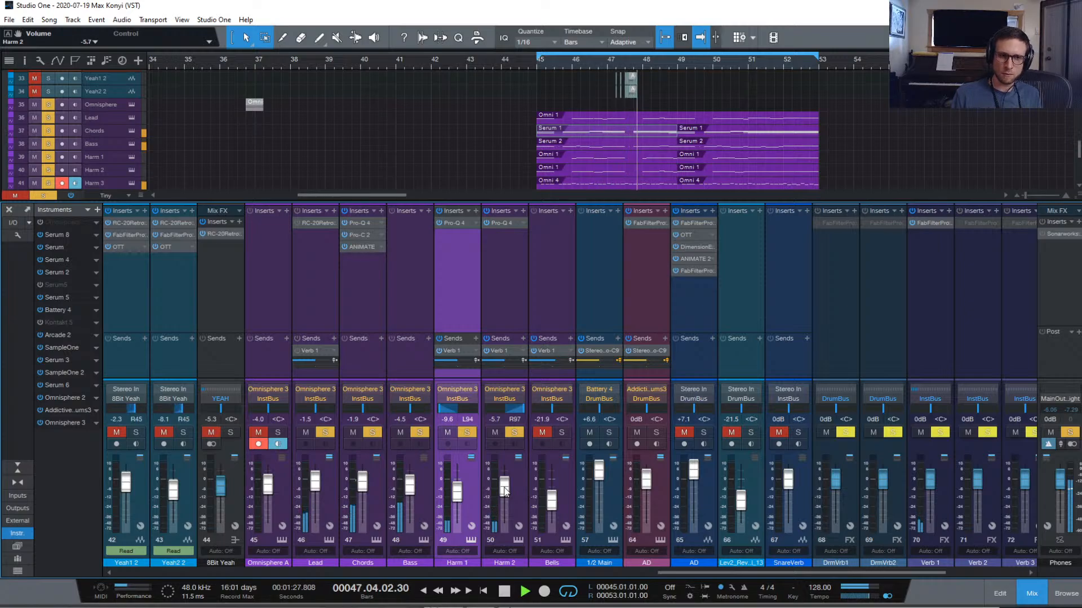
left_click_drag(505, 488, 504, 489)
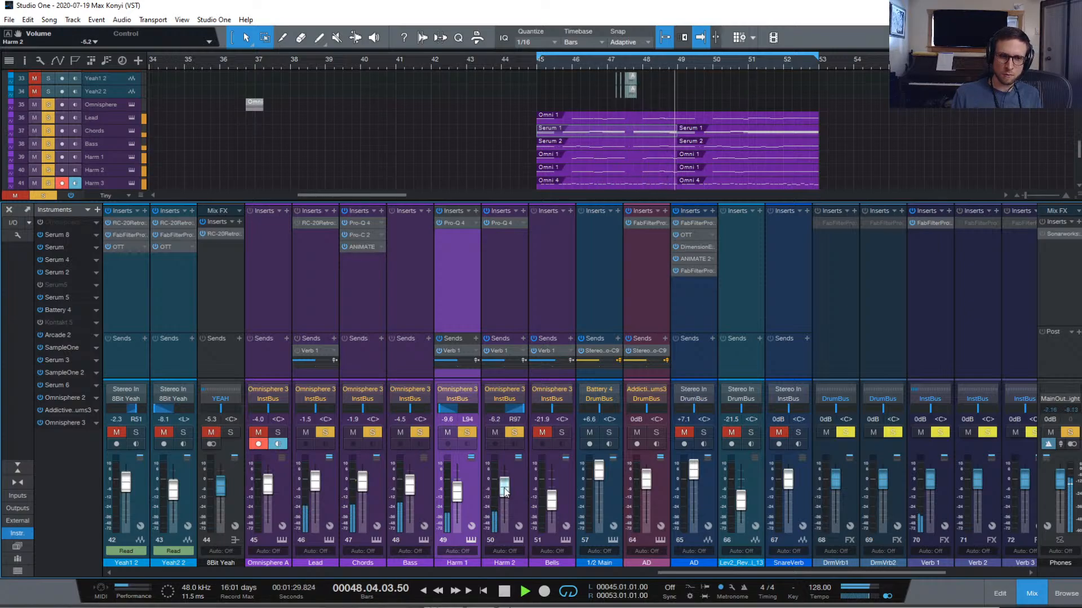
left_click(558, 432)
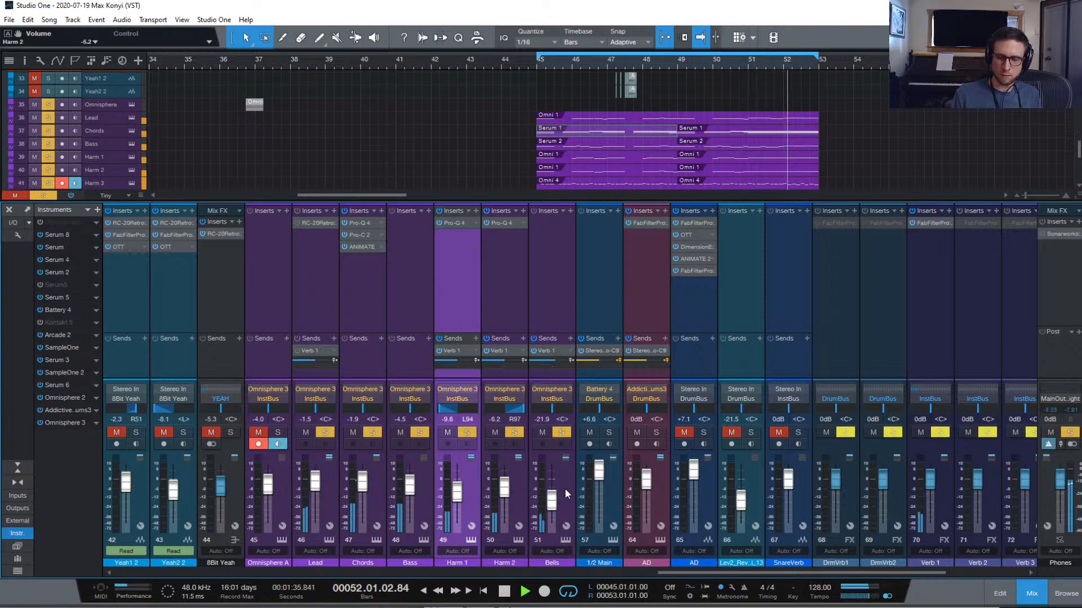
Switch the Bells send from Verb 1 to Verb 2 and bring up Verb 2's plug-in options
left_click(569, 350)
left_click(609, 562)
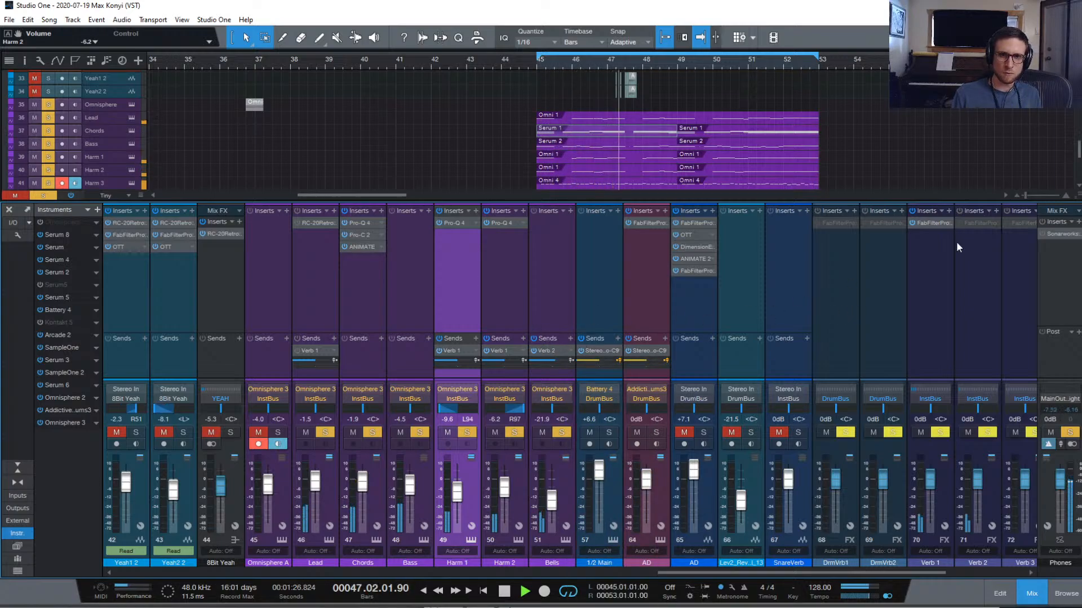
right_click(977, 224)
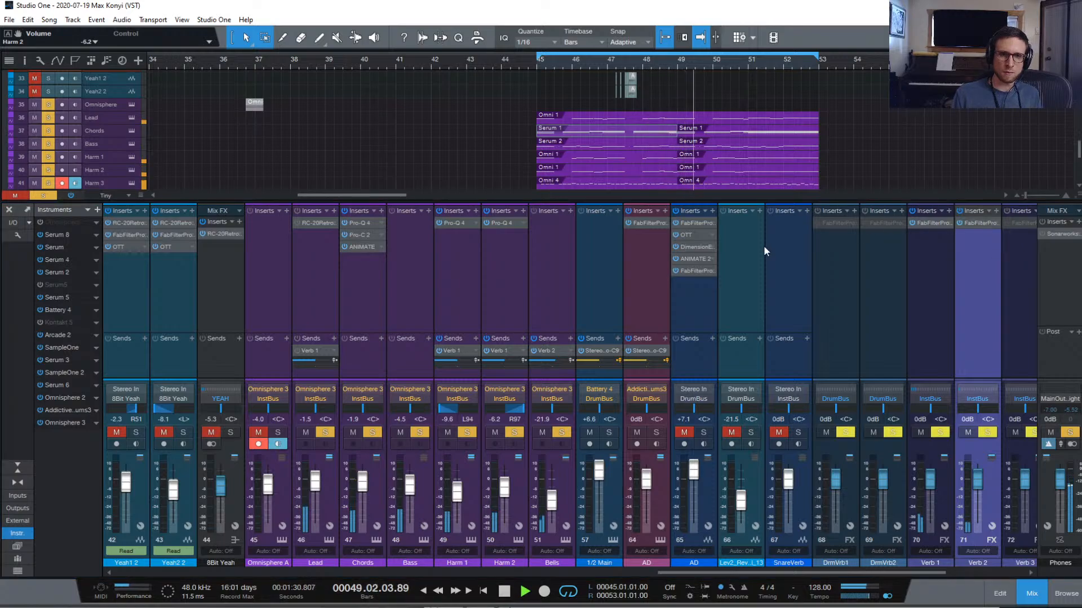
On Verb 2's Pro-R, raise low cut to about 200 Hz, set decay 4.24 s, and brighten it
left_click_drag(1081, 151, 787, 104)
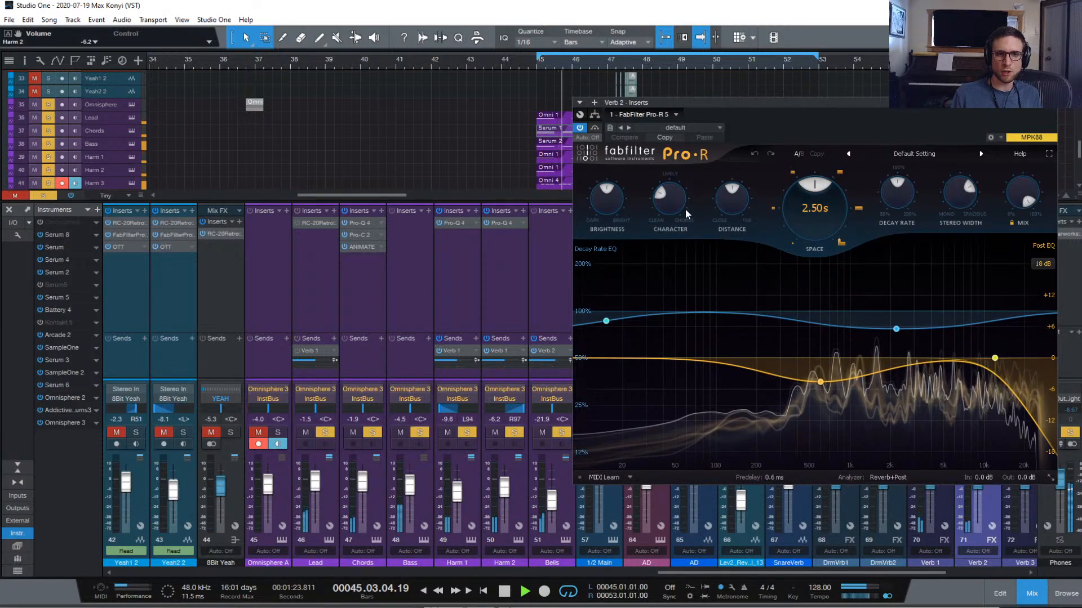
mouse_move(601, 211)
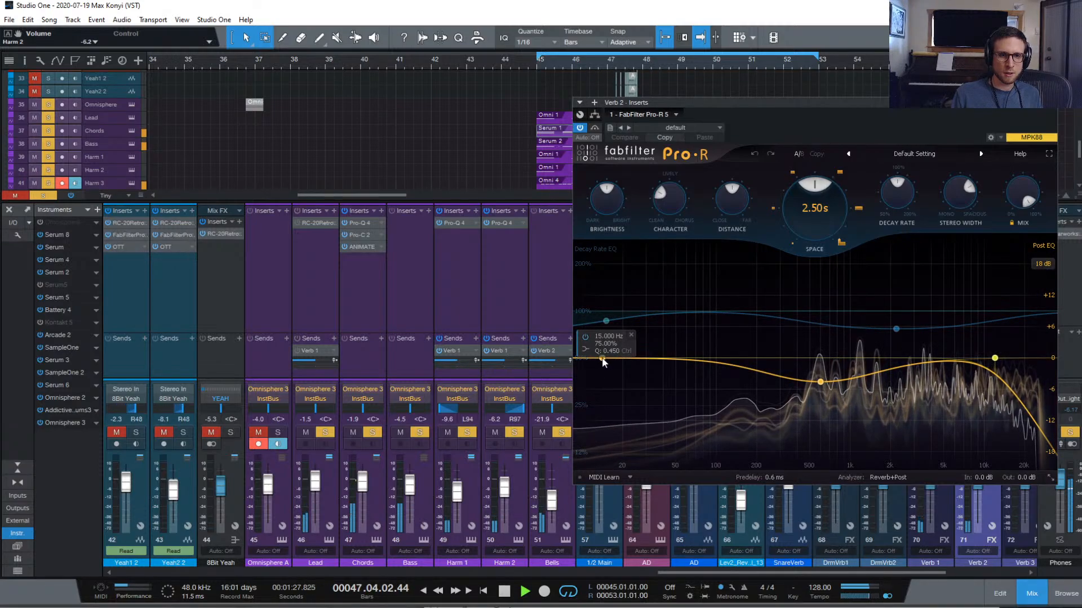
mouse_move(604, 362)
left_mouse_down()
mouse_move(662, 365)
mouse_move(623, 364)
left_mouse_up()
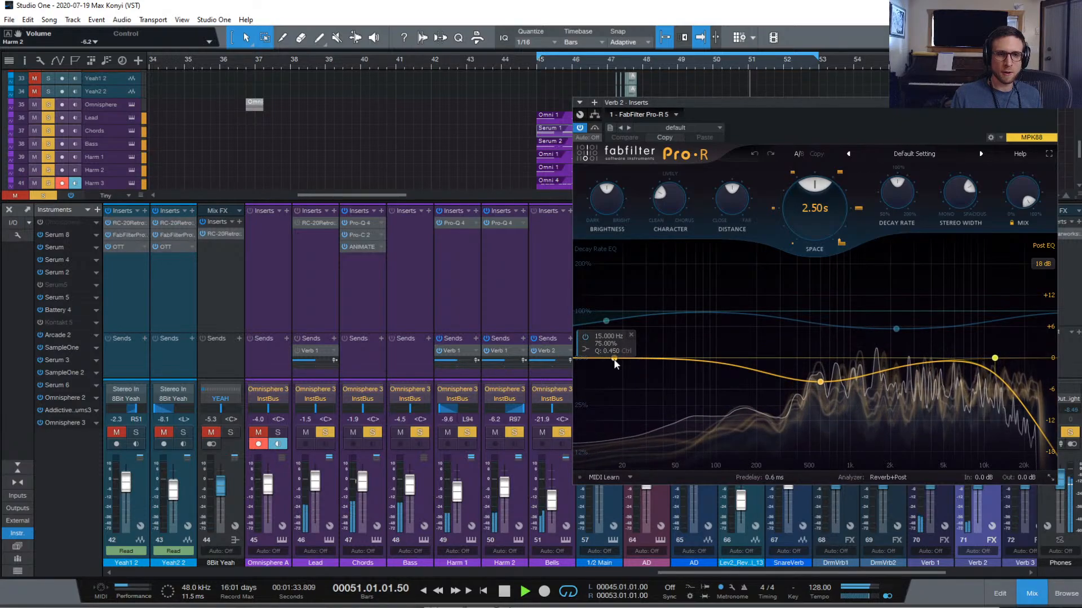
left_click_drag(614, 360, 758, 366)
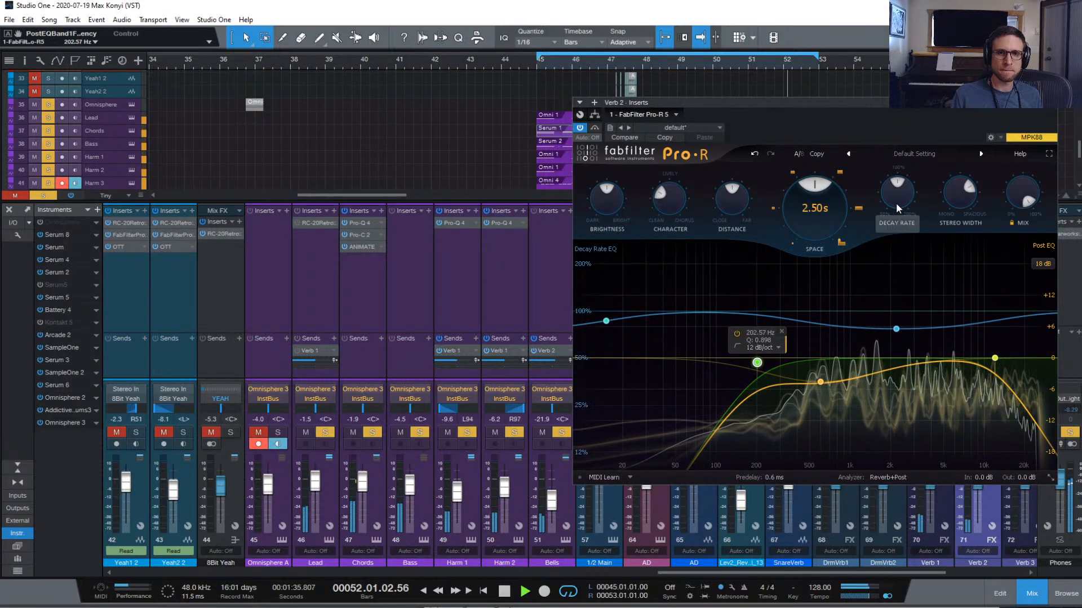
mouse_move(811, 205)
left_mouse_down()
mouse_move(811, 169)
mouse_move(809, 185)
left_mouse_up()
left_click_drag(735, 201, 733, 165)
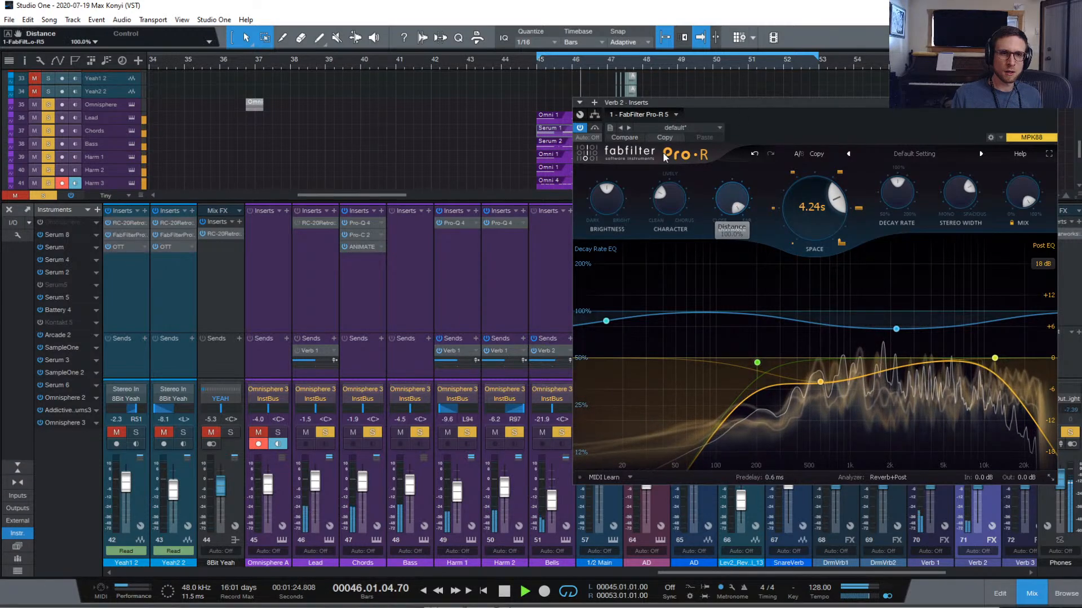
left_click_drag(681, 208, 670, 171)
left_click_drag(606, 201, 608, 166)
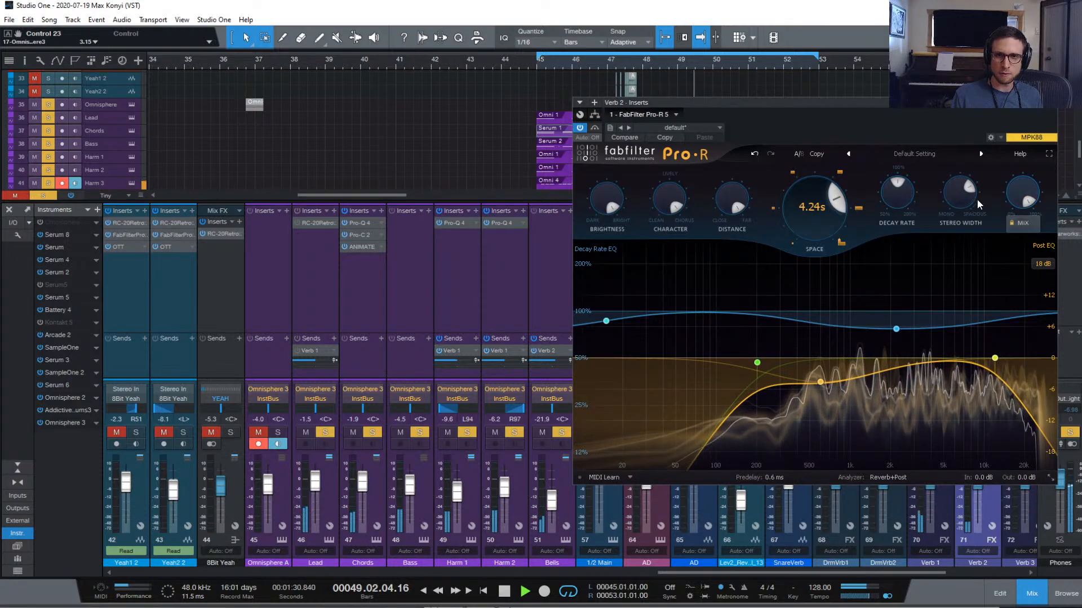
Widen Pro-R stereo width to about 96%, close it, and raise Lead to +0.6 dB
mouse_move(956, 204)
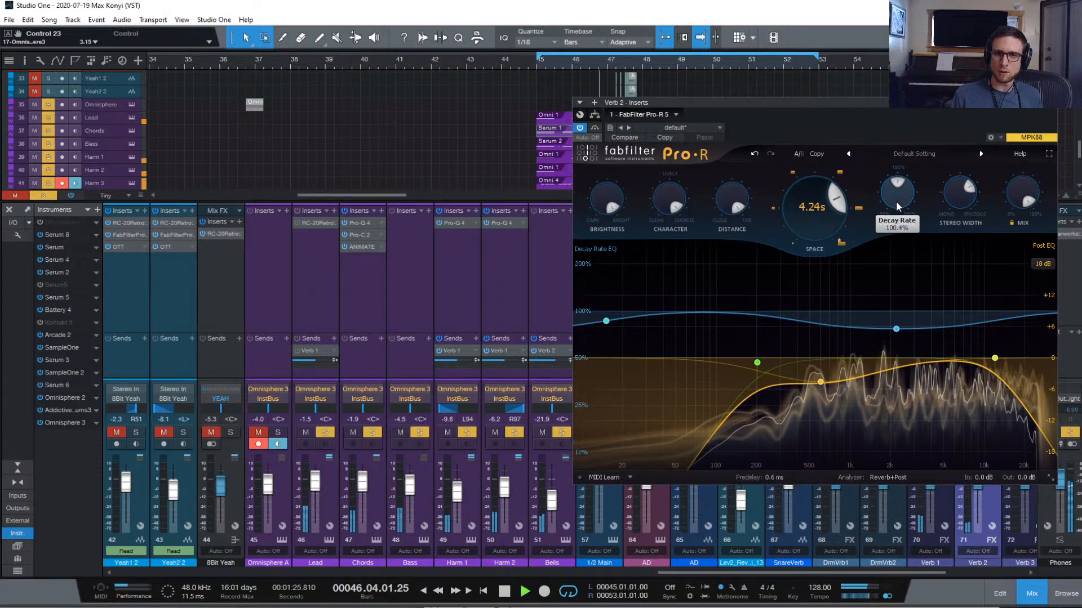
left_click_drag(959, 192, 952, 171)
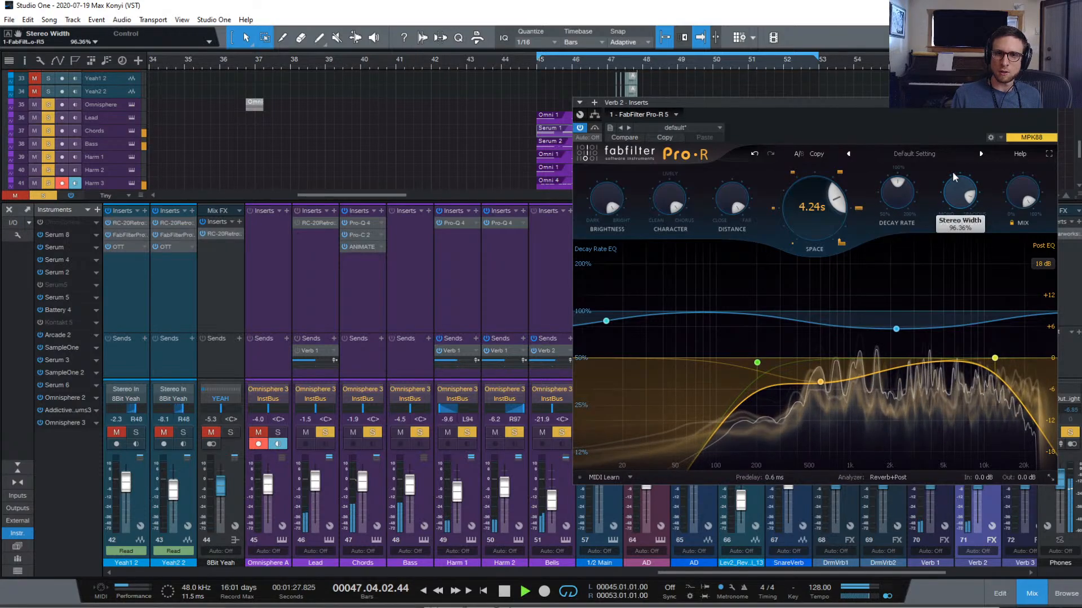
left_click(1051, 110)
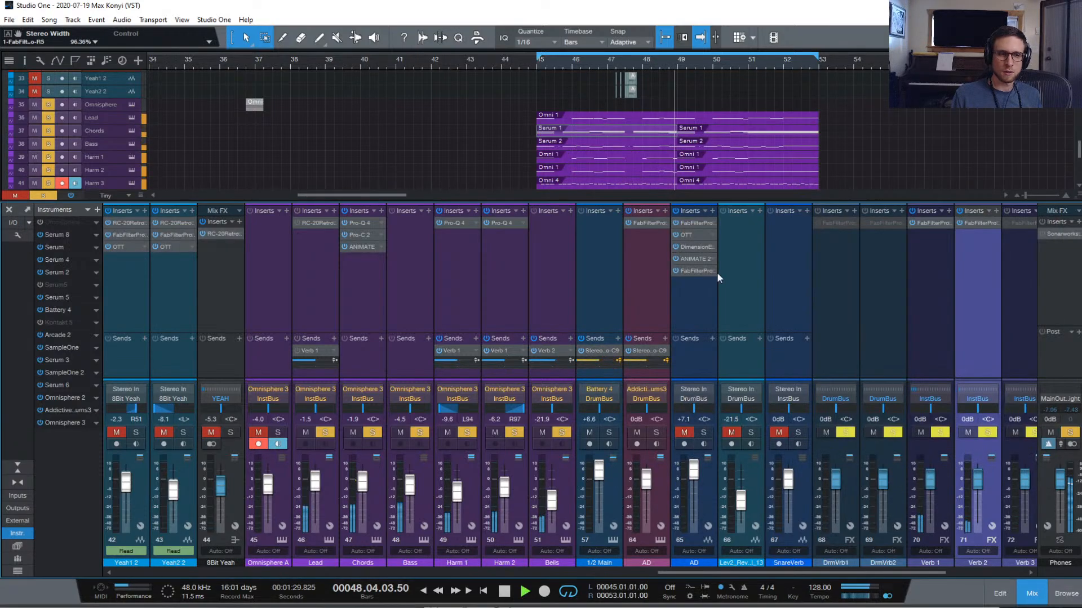
left_click_drag(315, 489, 316, 485)
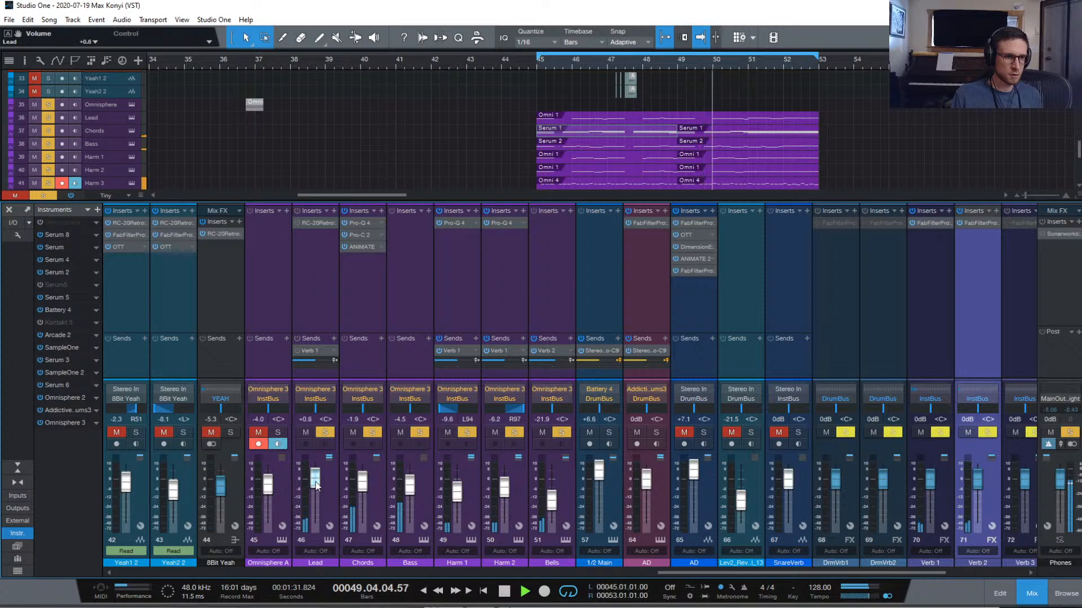
On part 2's SH201 - Canadian Pulse noise layer B, adjust the amp level and raise the filter cutoff
left_click(328, 541)
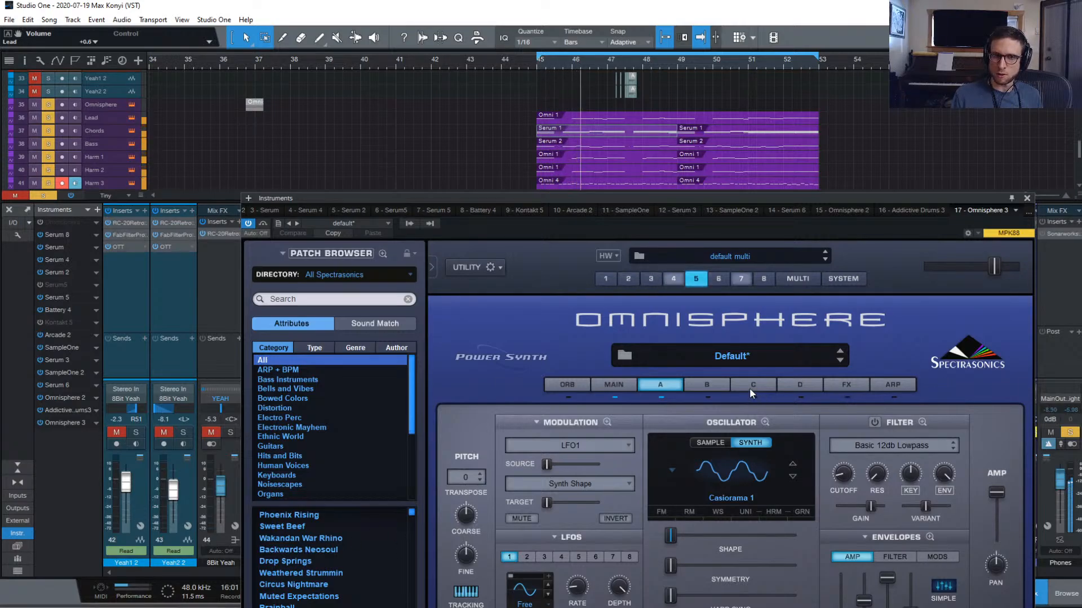
left_click(630, 278)
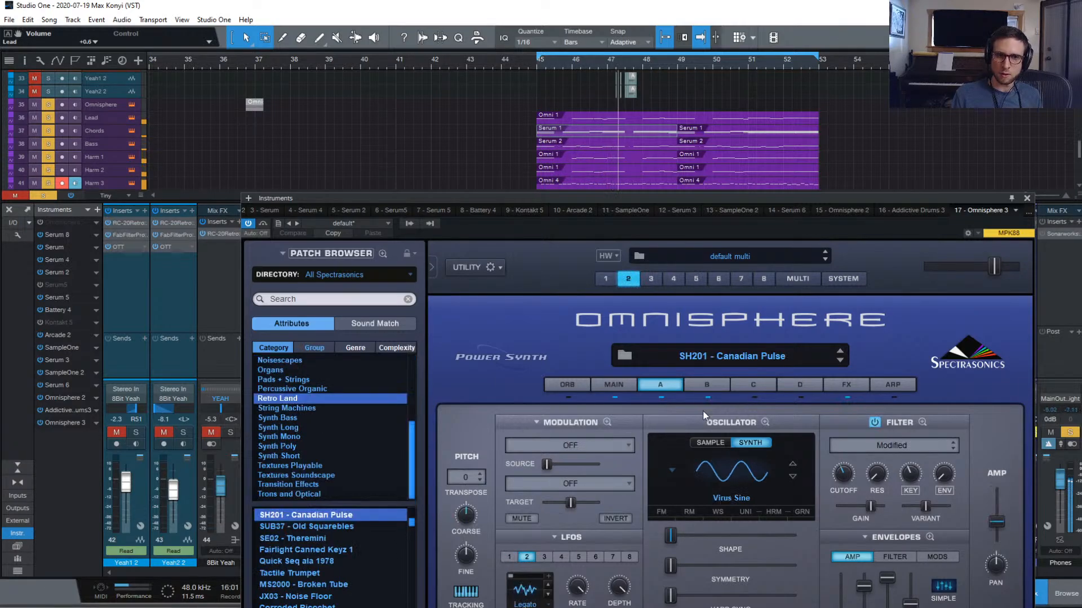
left_click(631, 385)
left_click(663, 385)
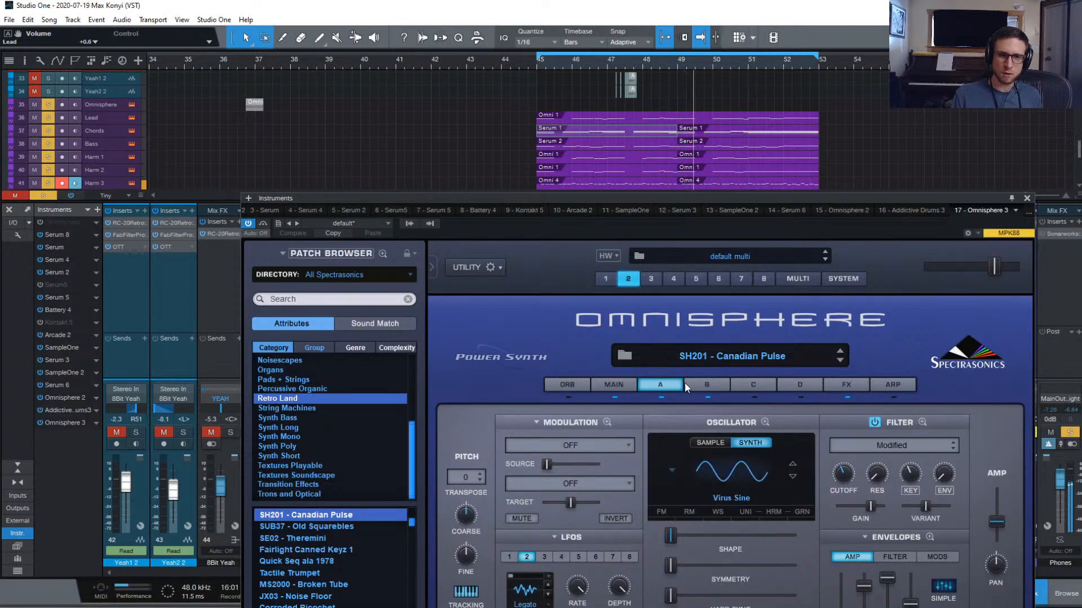
left_click(691, 383)
left_click_drag(999, 529, 998, 525)
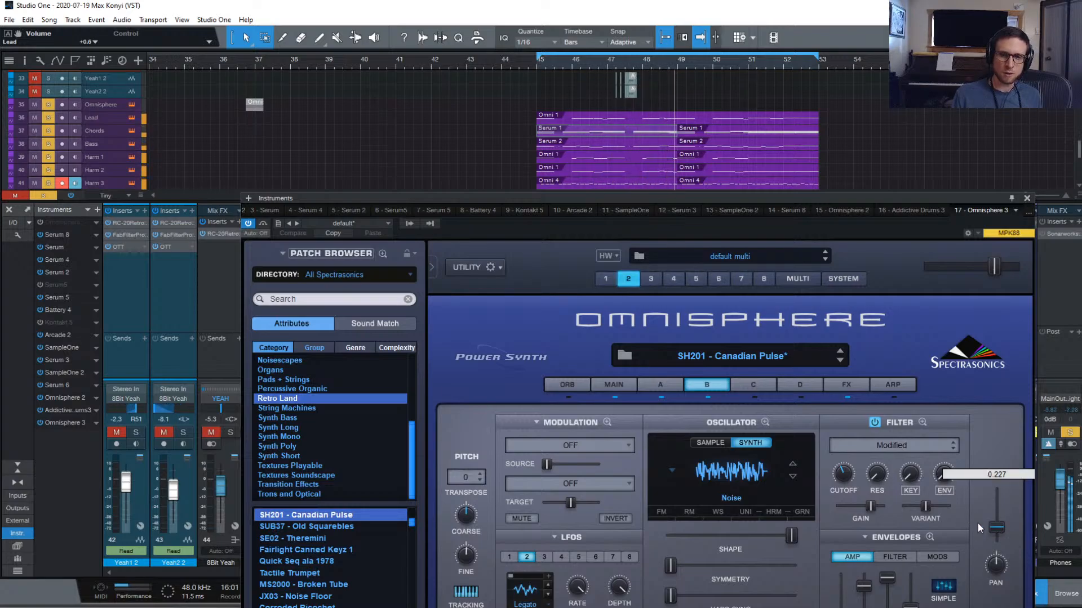
left_click_drag(844, 478, 844, 473)
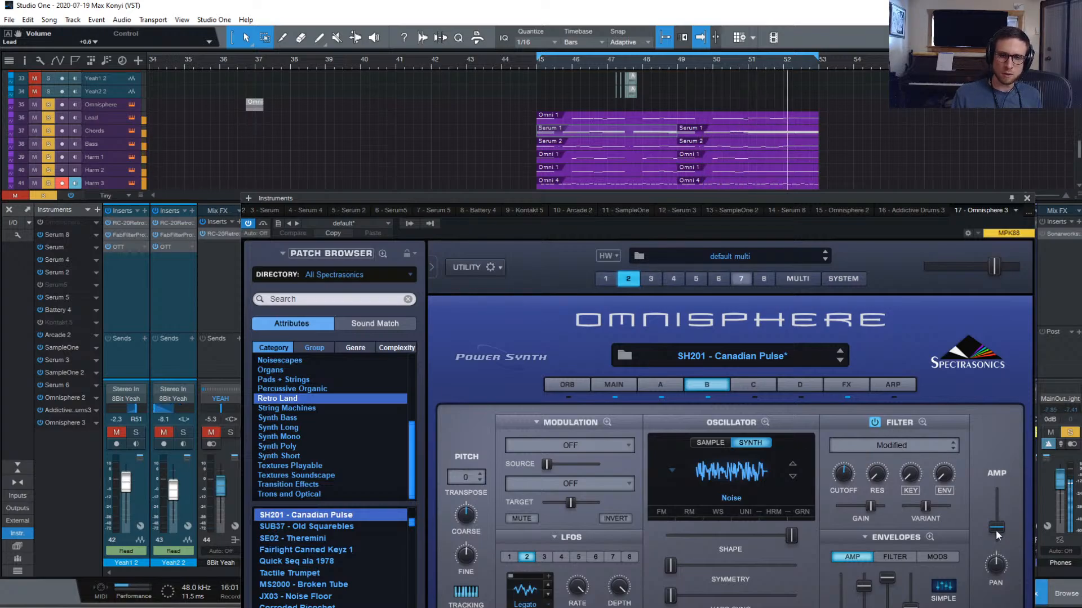
left_click(663, 384)
left_click(704, 385)
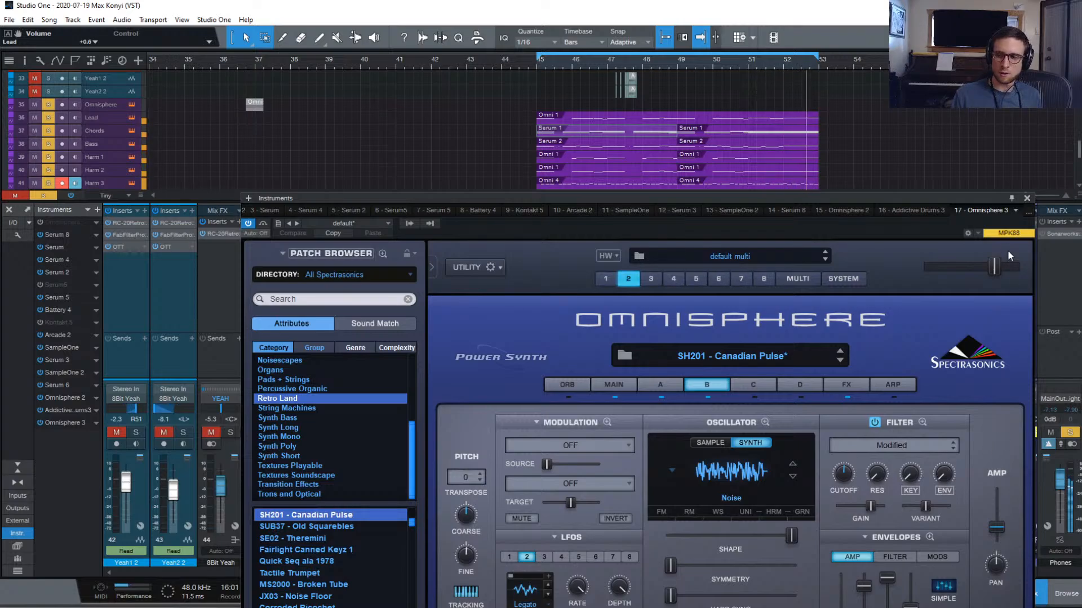
Close Omnisphere, clear all solos, drop Battery 4 drums to +2.8 dB, and hide the mixer
left_click(1026, 199)
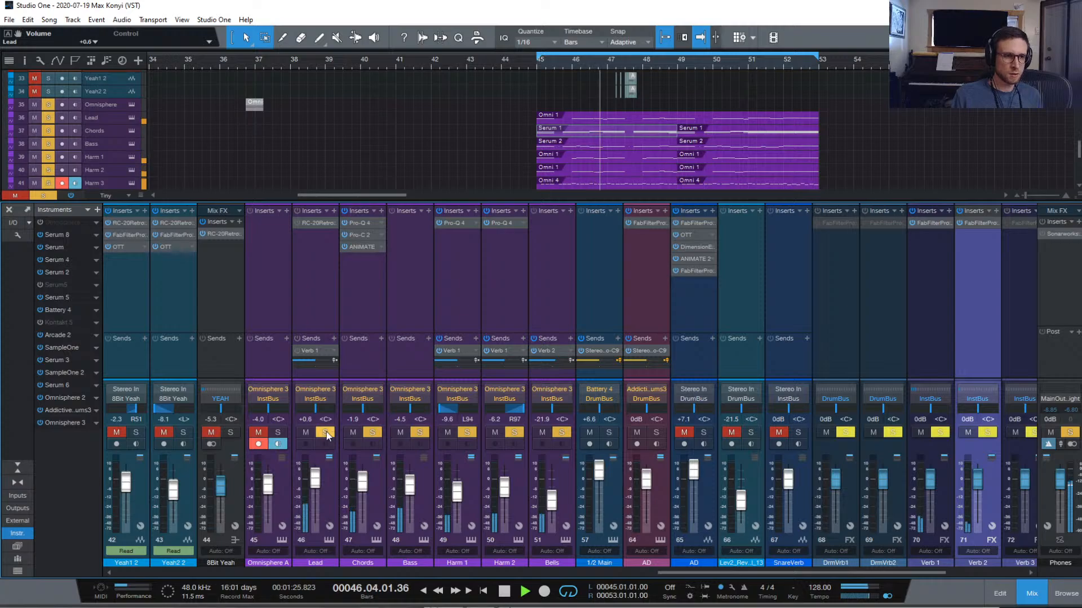
left_click(41, 195)
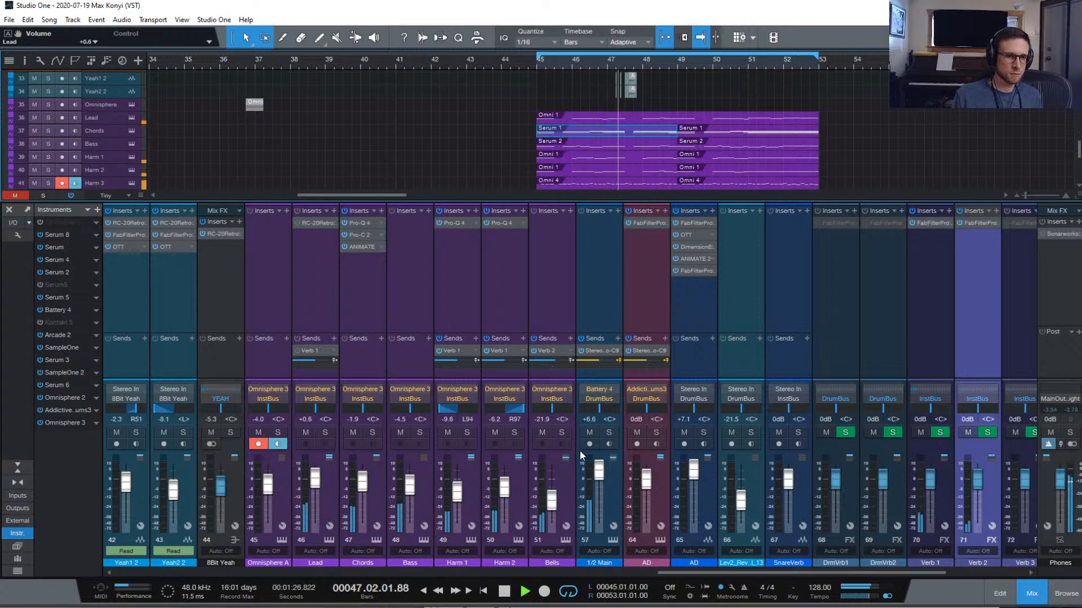
left_click_drag(600, 471, 598, 476)
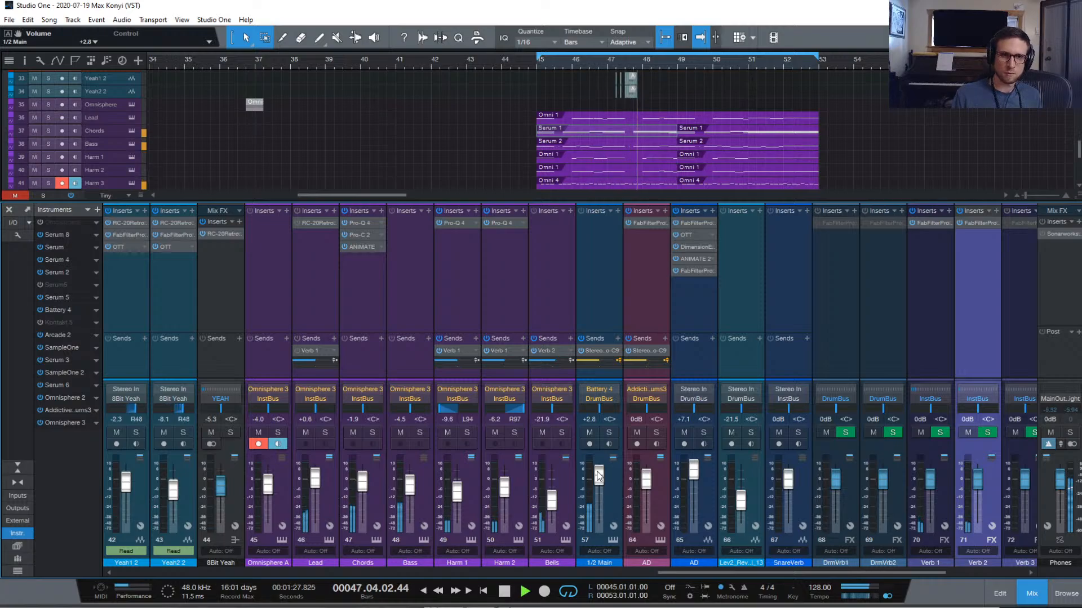
left_click(1032, 593)
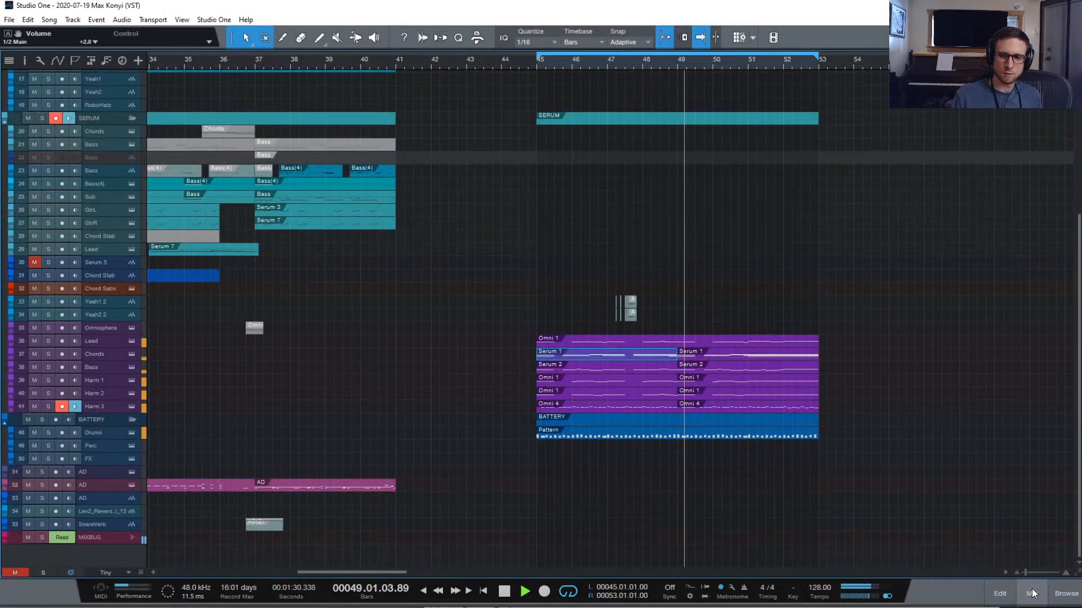
Deselect the Serum 1 event, return to bar 1 with Home, reopen the mixer, and start playback
left_click(819, 470)
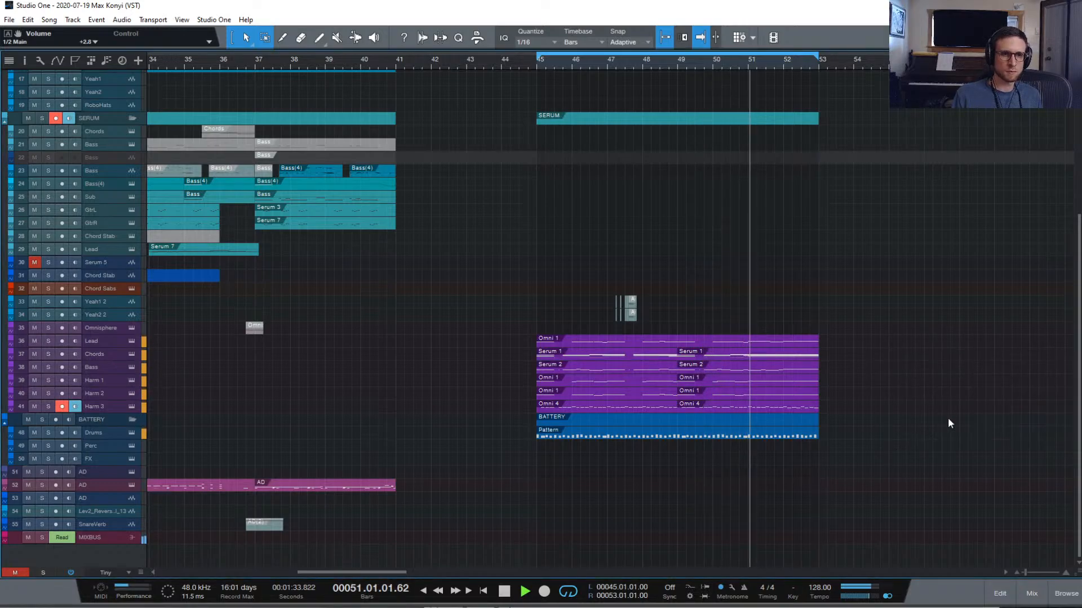
scroll(950, 419, "left", 1)
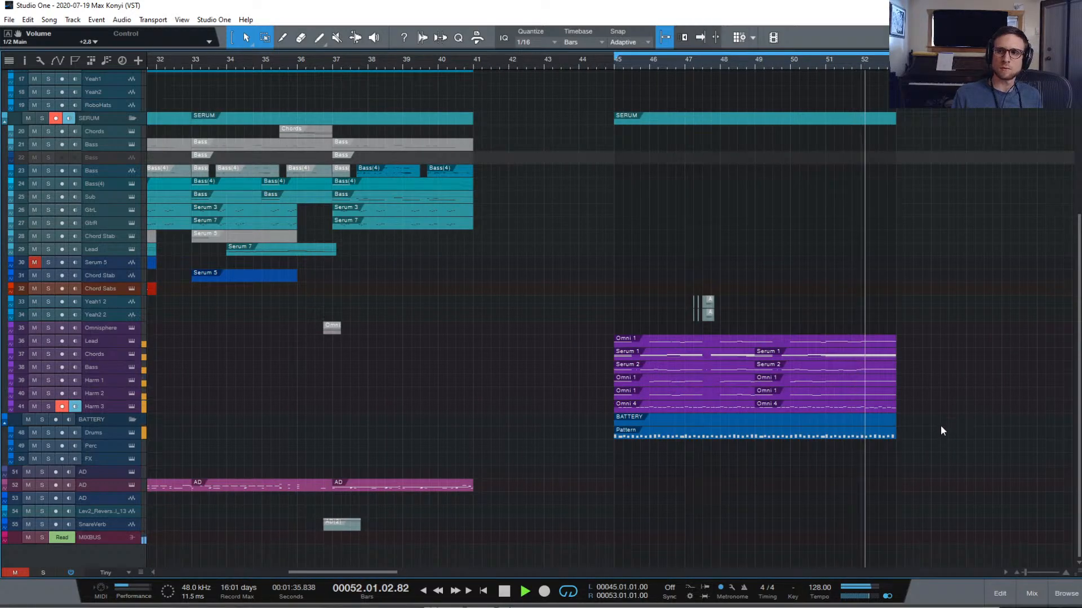
scroll(941, 431, "left", 4)
scroll(722, 405, "left", 7)
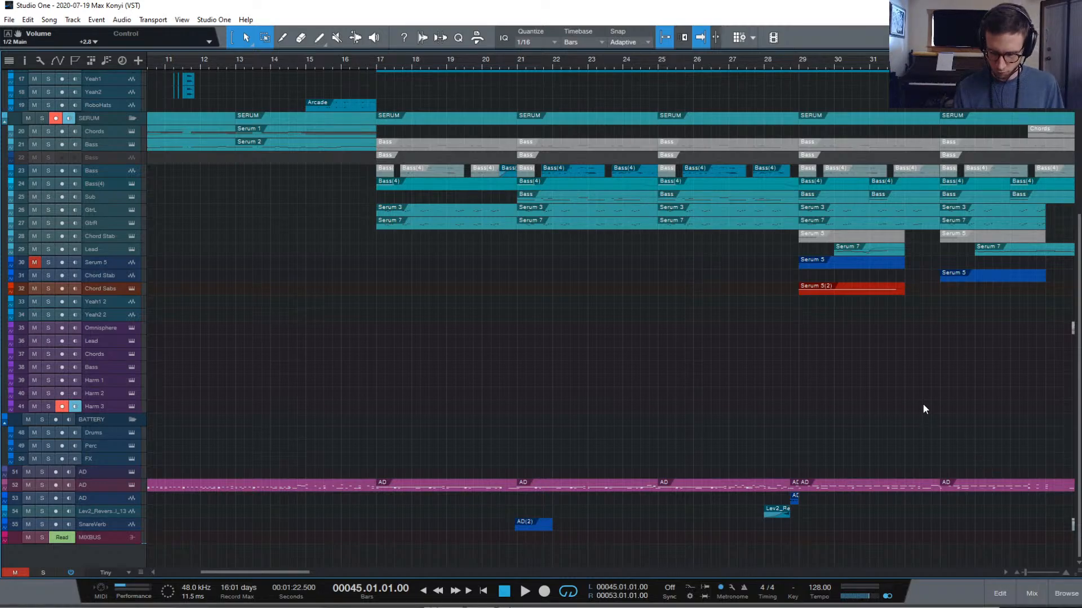
key("Home")
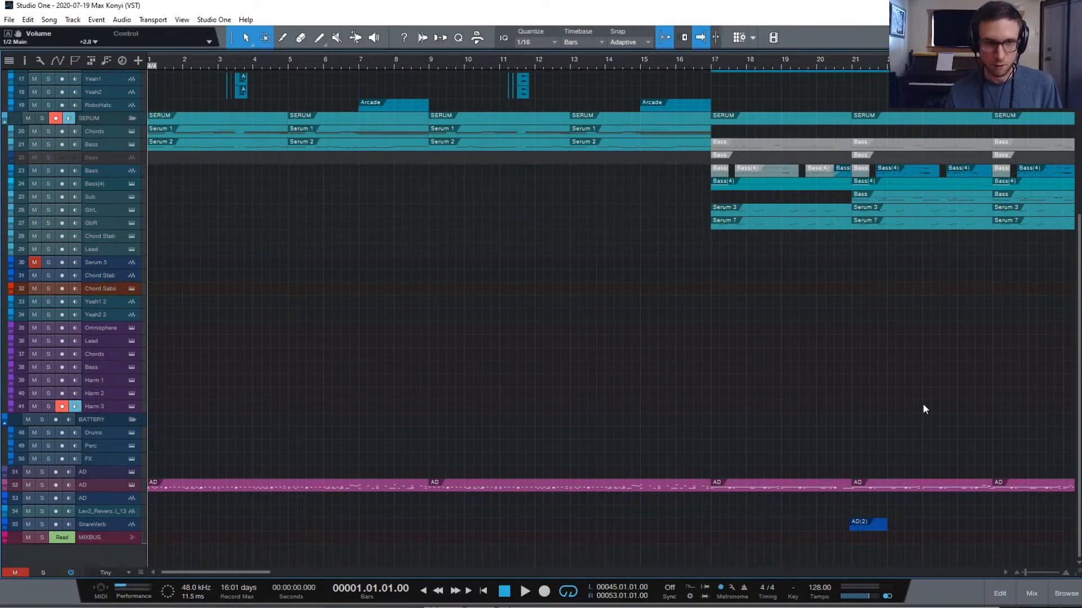
left_click(1030, 594)
key("space")
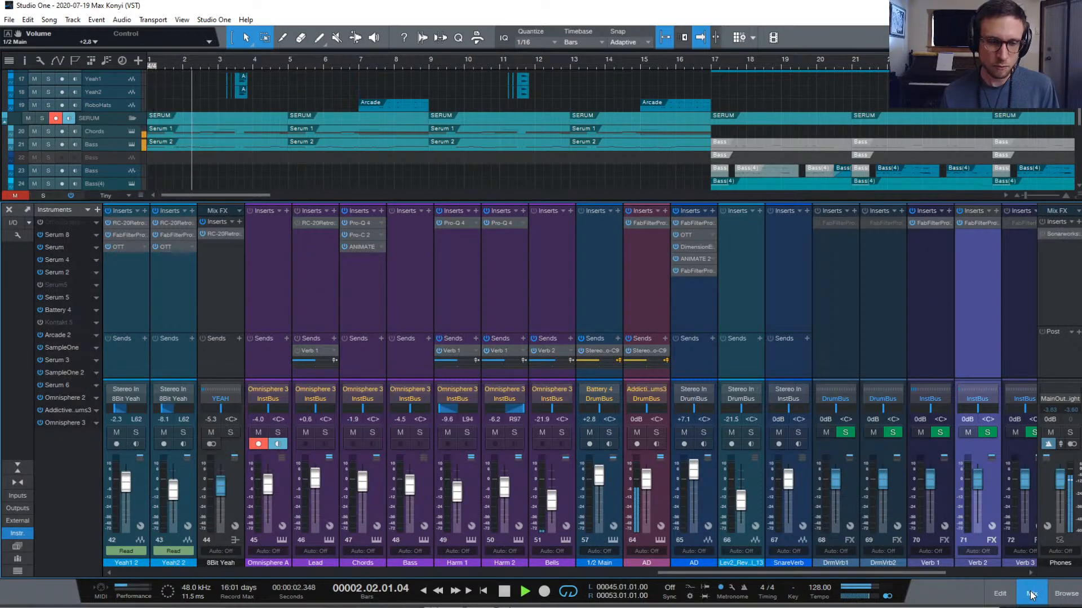
Hide the mixer with F3 and scroll the track list up to the OMNI folder
key("F3")
scroll(578, 343, "up", 5)
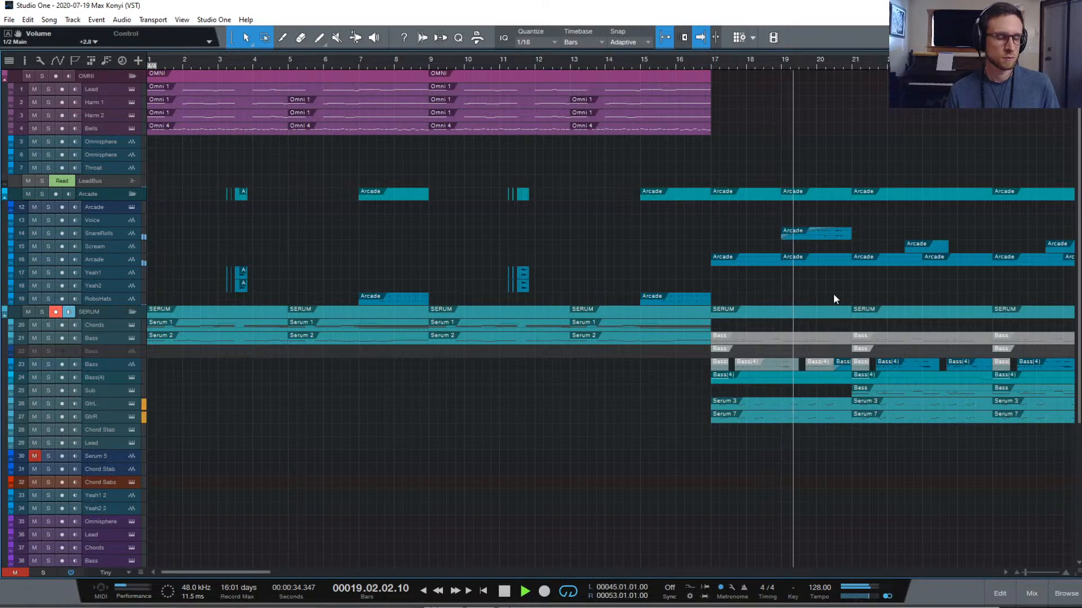
Follow playback through the new section, then stop it so the playhead returns to bar 45
scroll(833, 276, "right", 5)
scroll(834, 276, "right", 2)
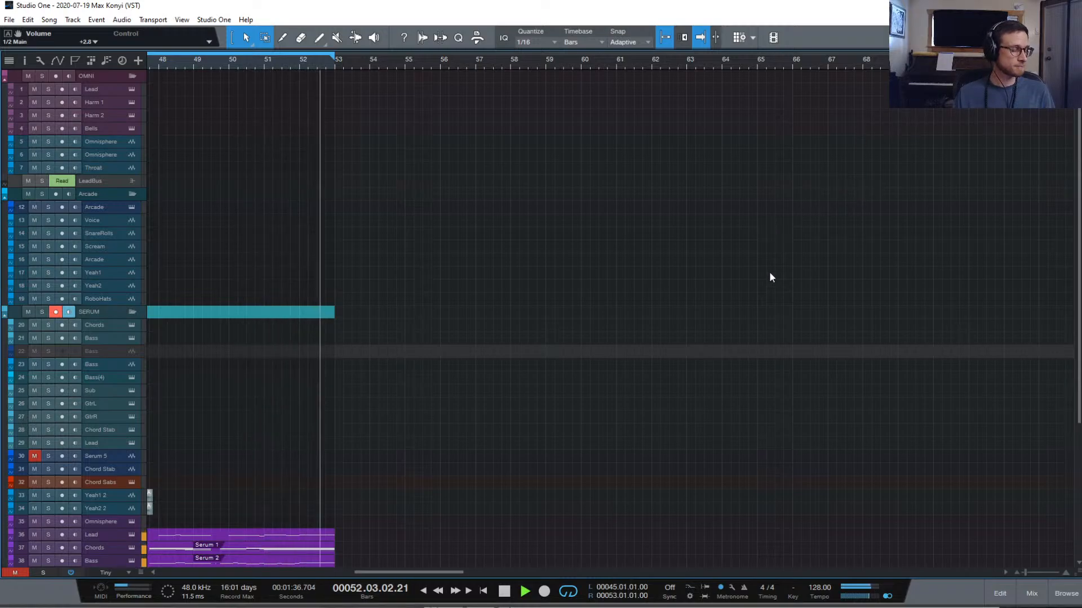
key("space")
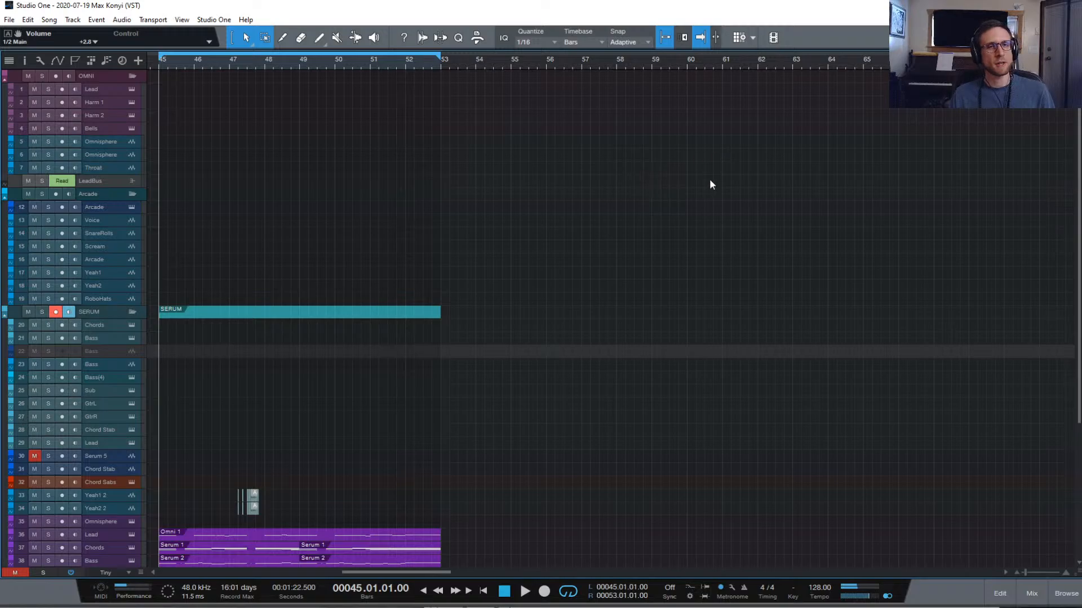